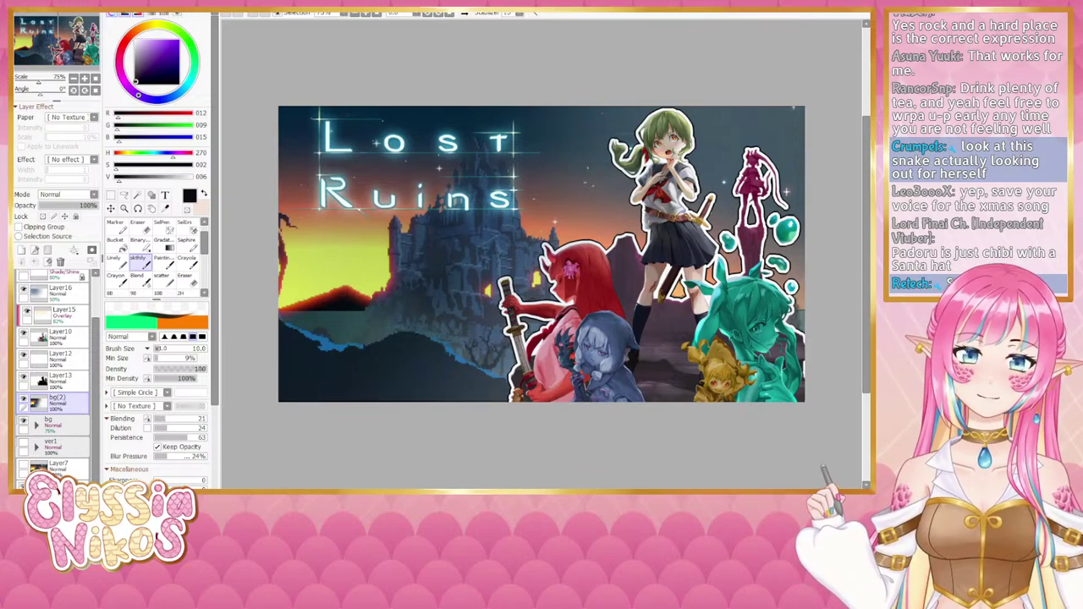
Step: Examine the Lost Ruins thumbnail as a whole and its characters, castle and title at 100% scale
{"action": "left_click", "coordinate": [73, 79]}
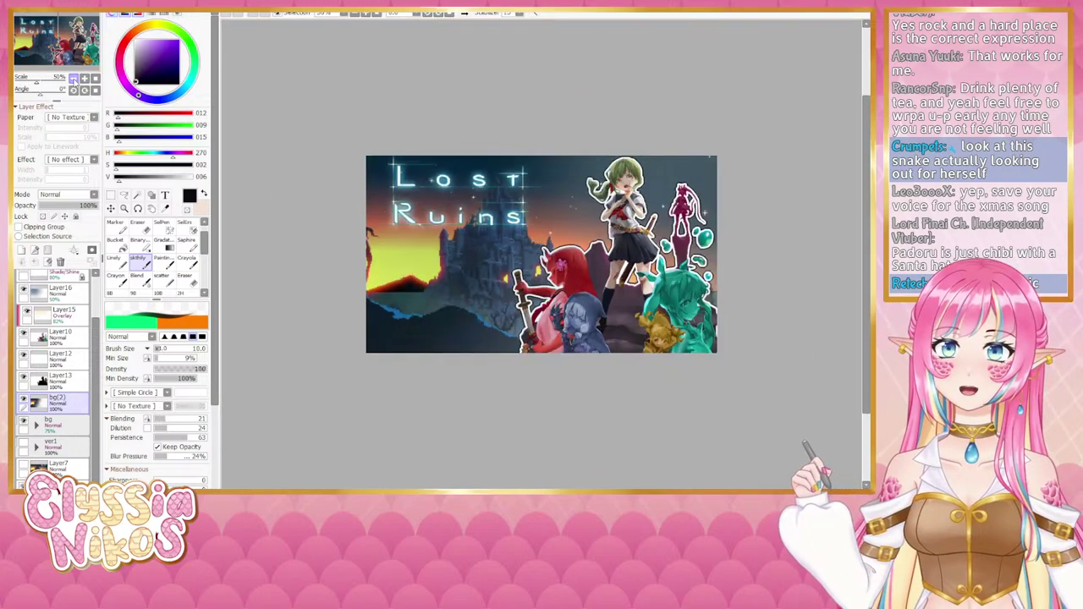
{"action": "scroll", "coordinate": [407, 247], "scroll_direction": "down", "scroll_amount": 3}
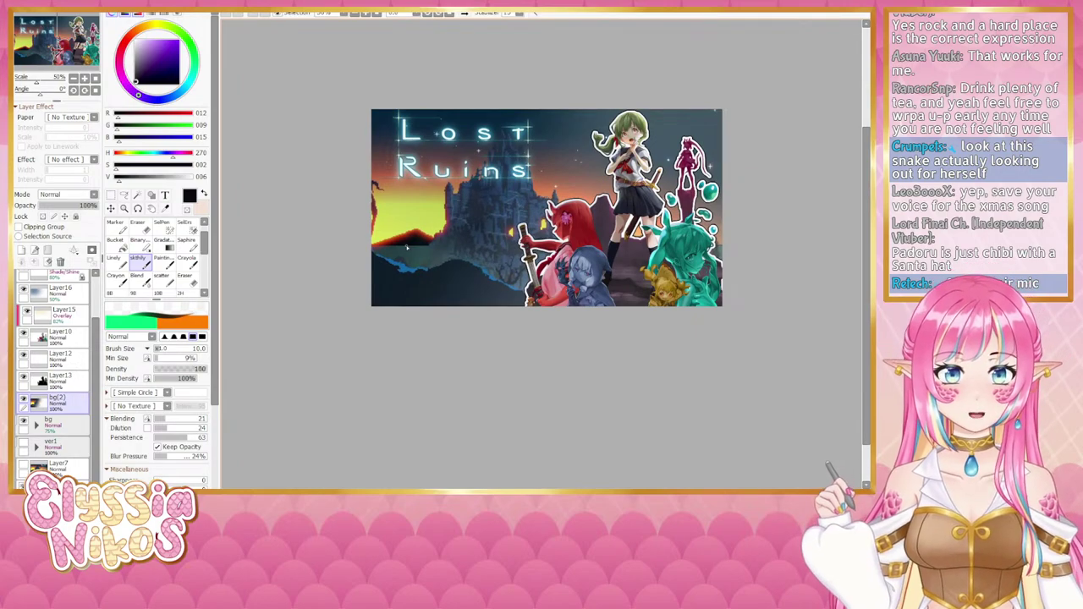
{"action": "left_click_drag", "start_coordinate": [337, 360], "coordinate": [326, 361]}
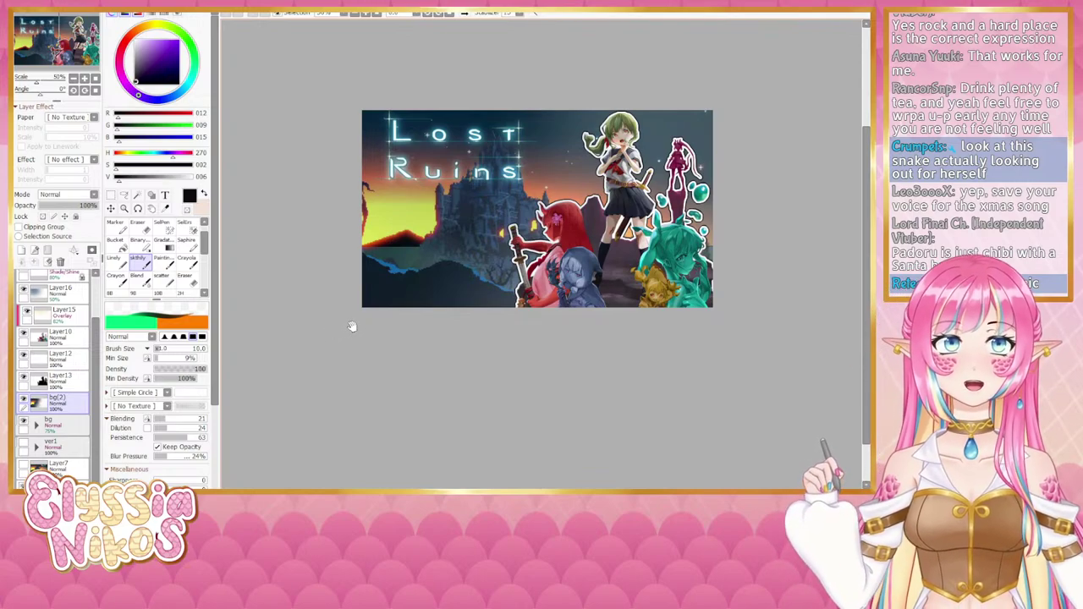
{"action": "scroll", "coordinate": [342, 349], "scroll_direction": "right", "scroll_amount": 1}
{"action": "left_click_drag", "start_coordinate": [339, 356], "coordinate": [341, 353]}
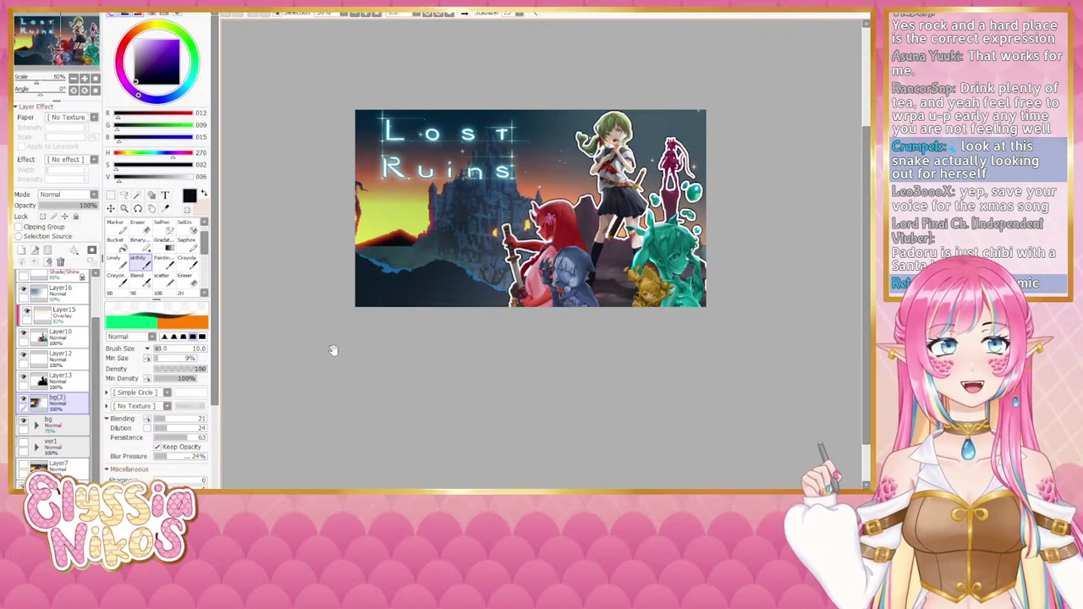
{"action": "left_click_drag", "start_coordinate": [332, 370], "coordinate": [331, 373]}
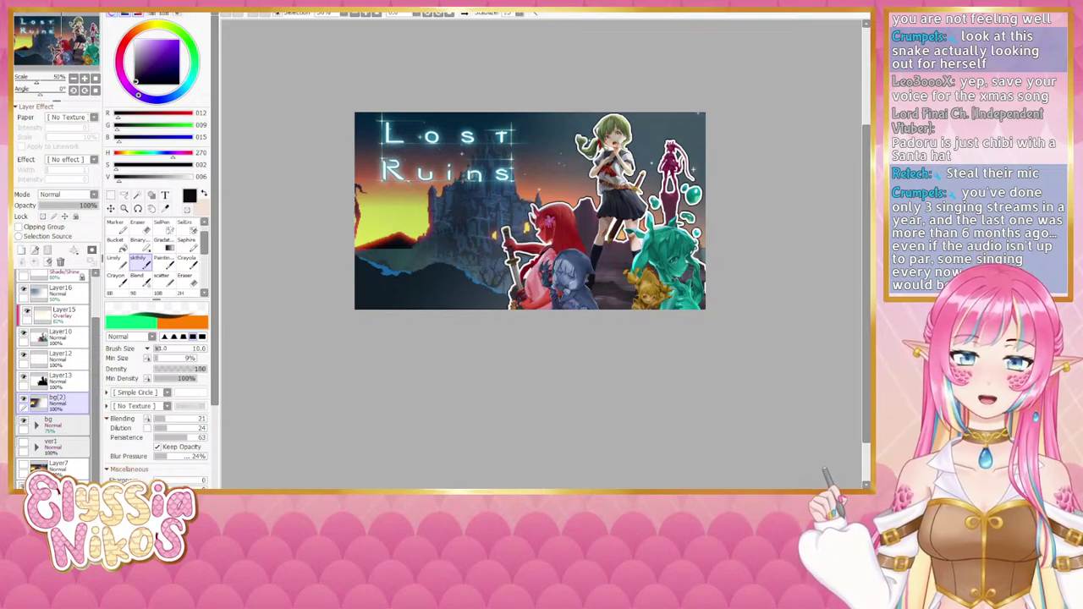
{"action": "left_click_drag", "start_coordinate": [416, 422], "coordinate": [395, 428]}
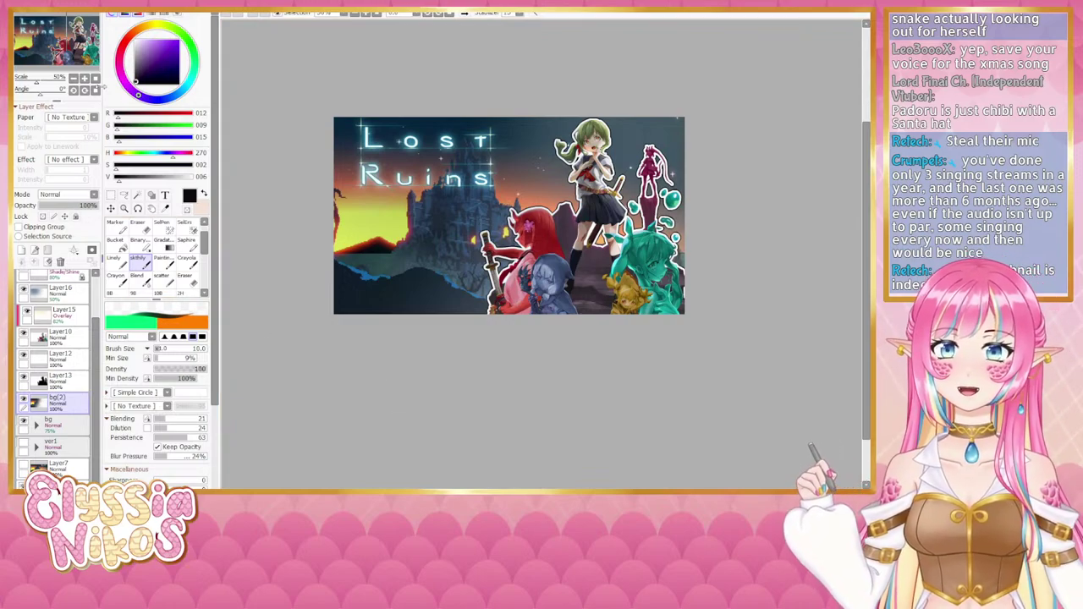
{"action": "left_click", "coordinate": [85, 79]}
{"action": "left_click", "coordinate": [84, 79]}
{"action": "left_click_drag", "start_coordinate": [477, 286], "coordinate": [563, 355]}
{"action": "scroll", "coordinate": [226, 204], "scroll_direction": "down", "scroll_amount": 1}
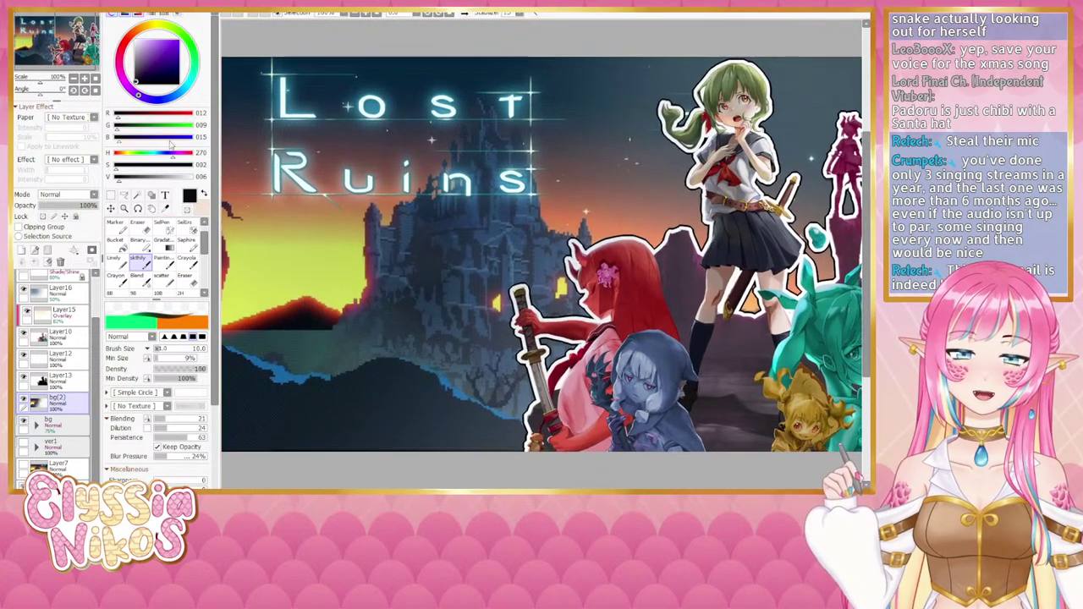
{"action": "scroll", "coordinate": [409, 227], "scroll_direction": "down", "scroll_amount": 2}
{"action": "left_click_drag", "start_coordinate": [409, 227], "coordinate": [386, 214]}
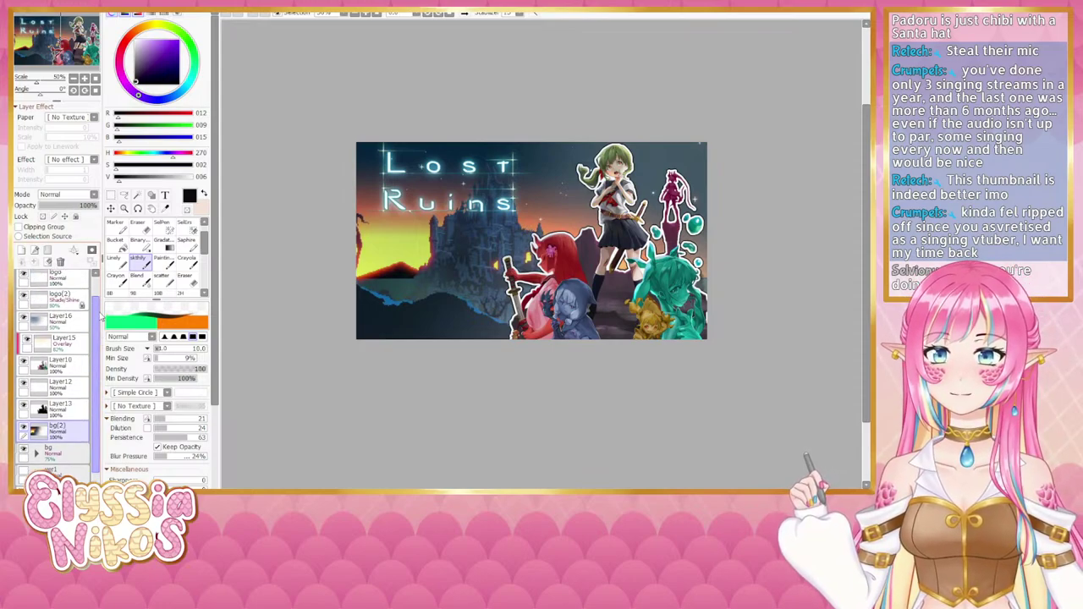
Step: Group the layers from Layer9(2) down to bg(2) into a new folder and collapse it
{"action": "scroll", "coordinate": [99, 339], "scroll_direction": "up", "scroll_amount": 3}
{"action": "left_click", "coordinate": [66, 284], "text": "shift"}
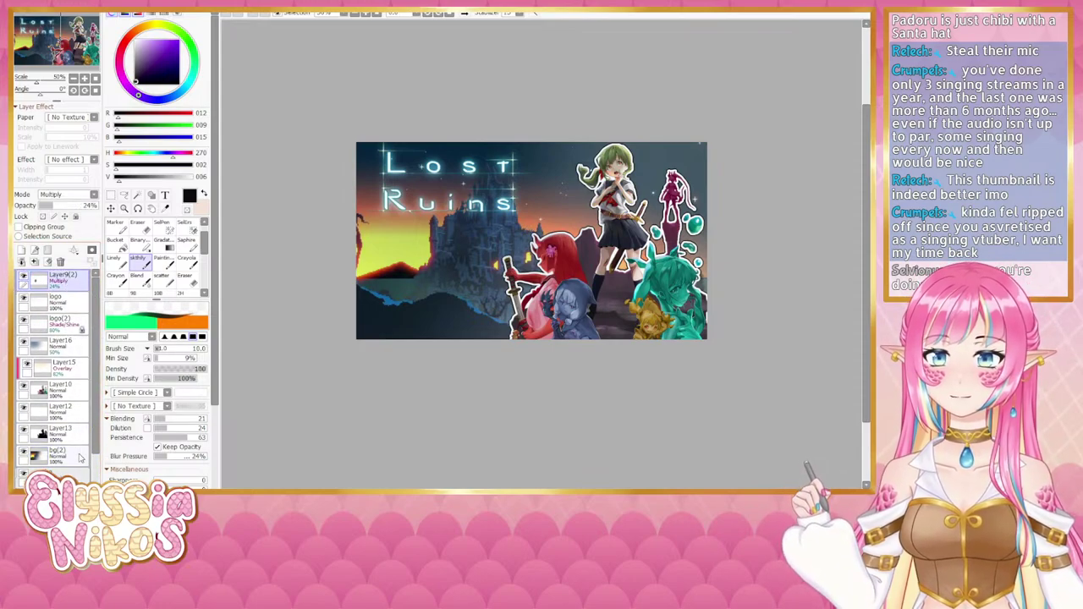
{"action": "left_click", "coordinate": [48, 250]}
{"action": "left_click", "coordinate": [36, 281]}
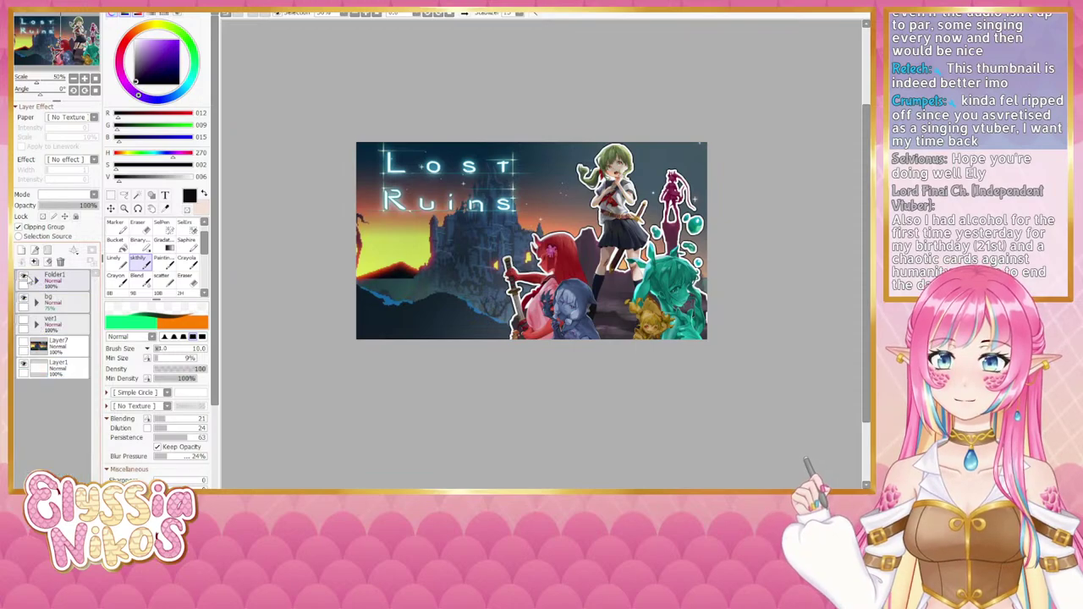
Step: Hide Folder1 and the bg folder, and briefly inspect Layer7's image and the contents of the ver1 folder
{"action": "left_click", "coordinate": [23, 280]}
{"action": "left_click", "coordinate": [24, 301]}
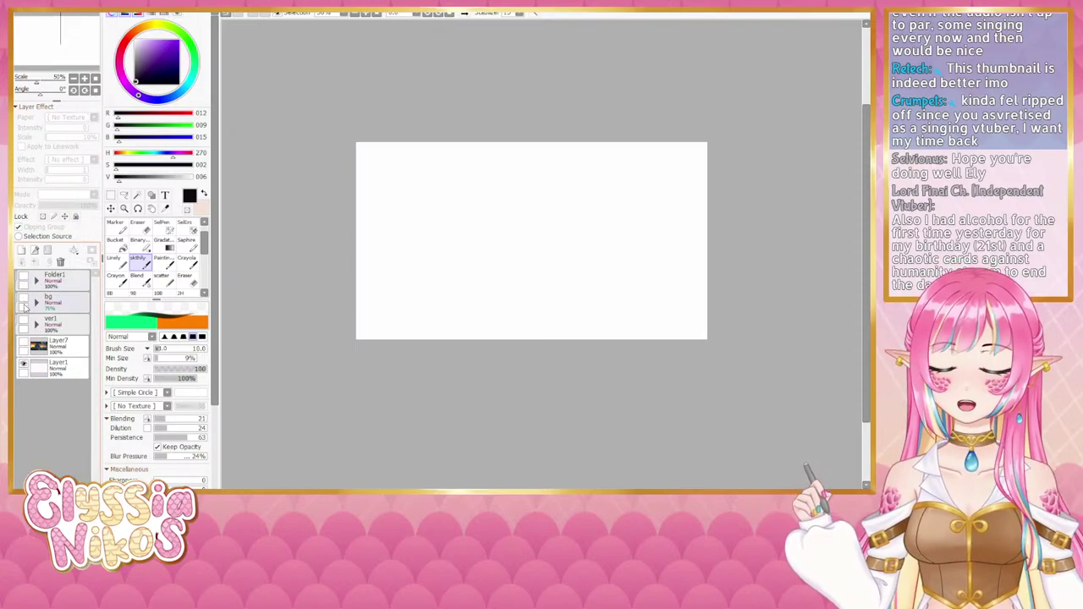
{"action": "left_click", "coordinate": [24, 344]}
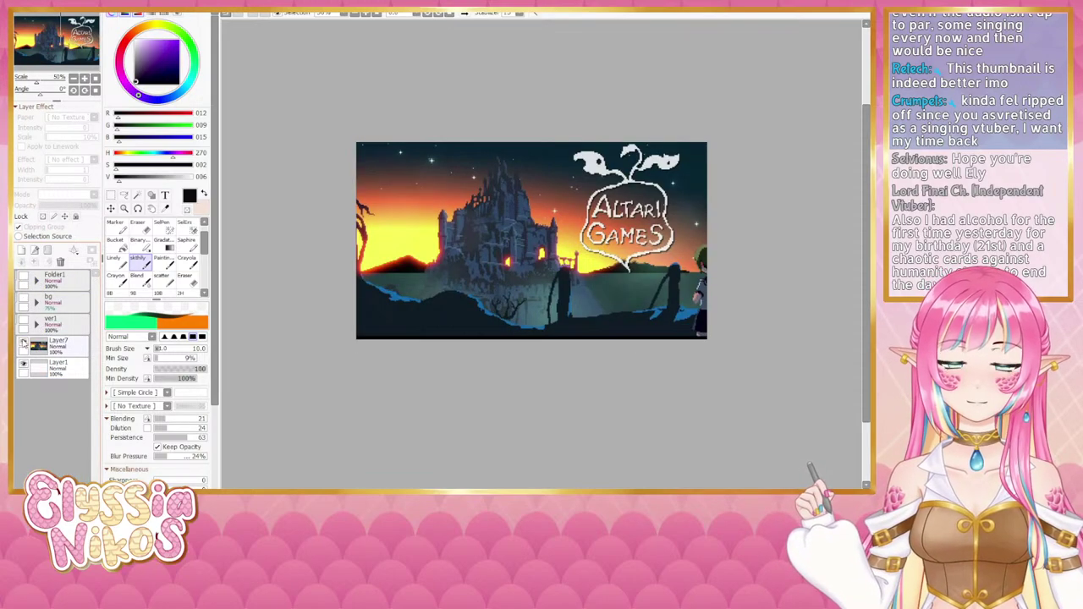
{"action": "left_click", "coordinate": [24, 344]}
{"action": "left_click", "coordinate": [36, 326]}
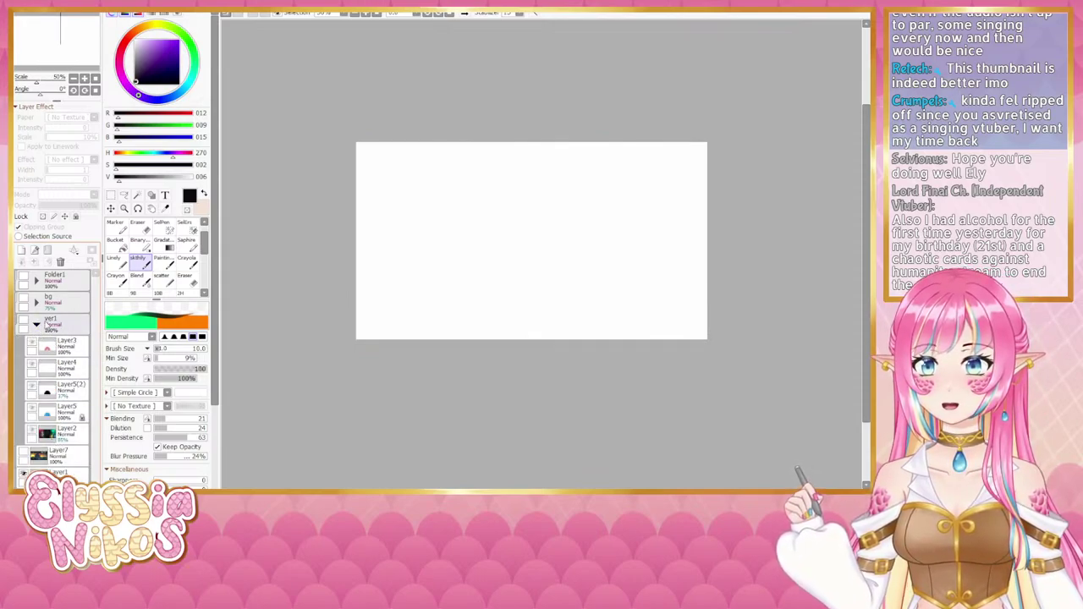
{"action": "left_click", "coordinate": [36, 326]}
Step: Expand and show the bg folder with Layer11, Layer8, Layer9 and Layer14 hidden, leaving only Layer6 displayed
{"action": "left_click", "coordinate": [34, 302]}
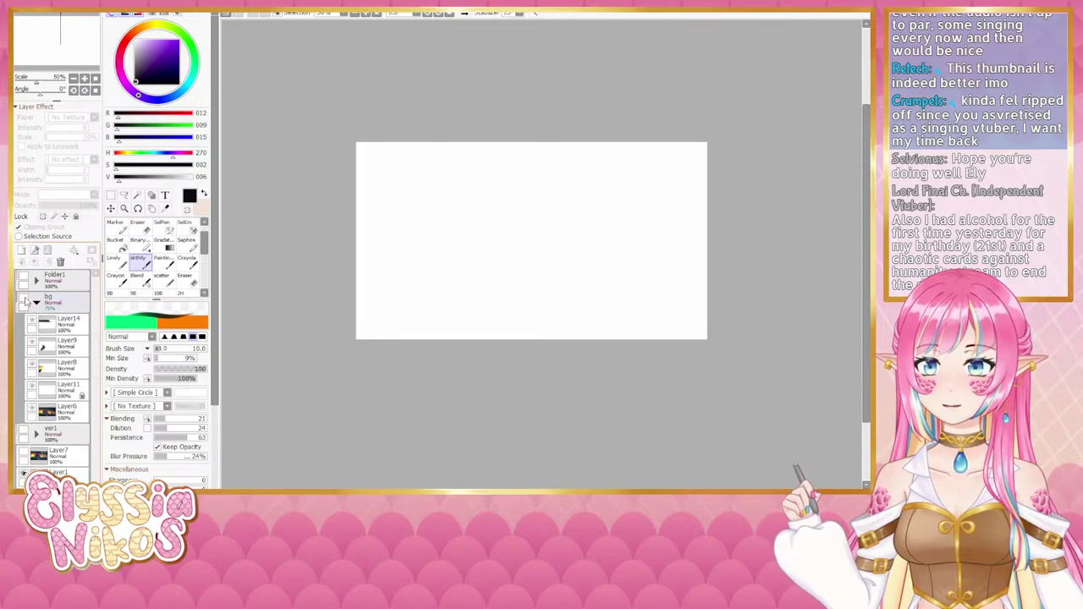
{"action": "left_click", "coordinate": [25, 300]}
{"action": "left_click", "coordinate": [31, 387]}
{"action": "left_click", "coordinate": [31, 367]}
{"action": "left_click", "coordinate": [32, 343]}
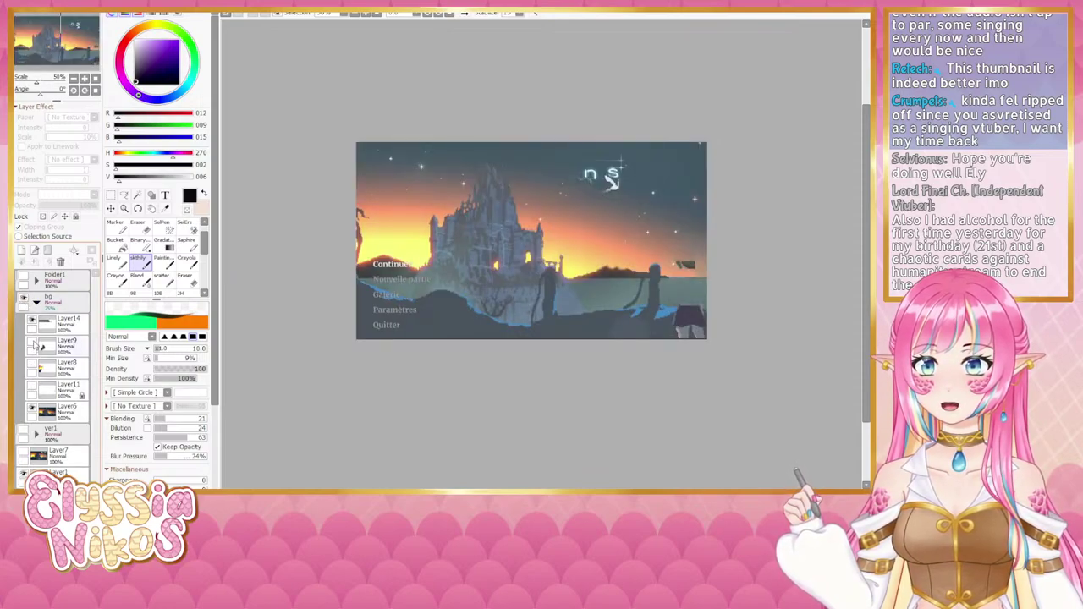
{"action": "left_click", "coordinate": [32, 323]}
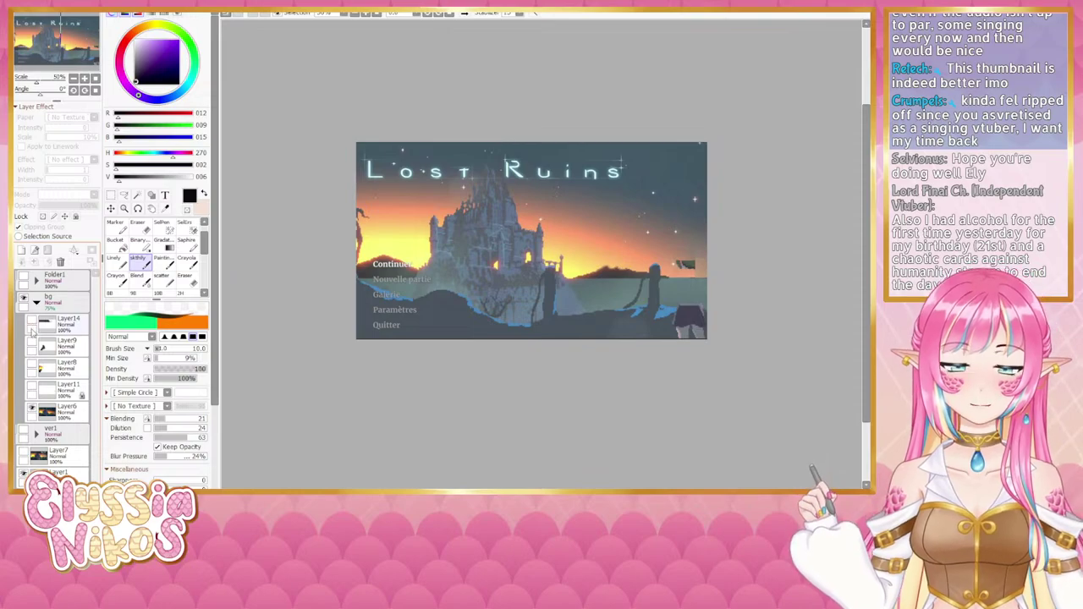
Step: Display Layer7 without Layer6, and add a new layer above Folder1 for marking with the Lindy brush
{"action": "left_click", "coordinate": [22, 455]}
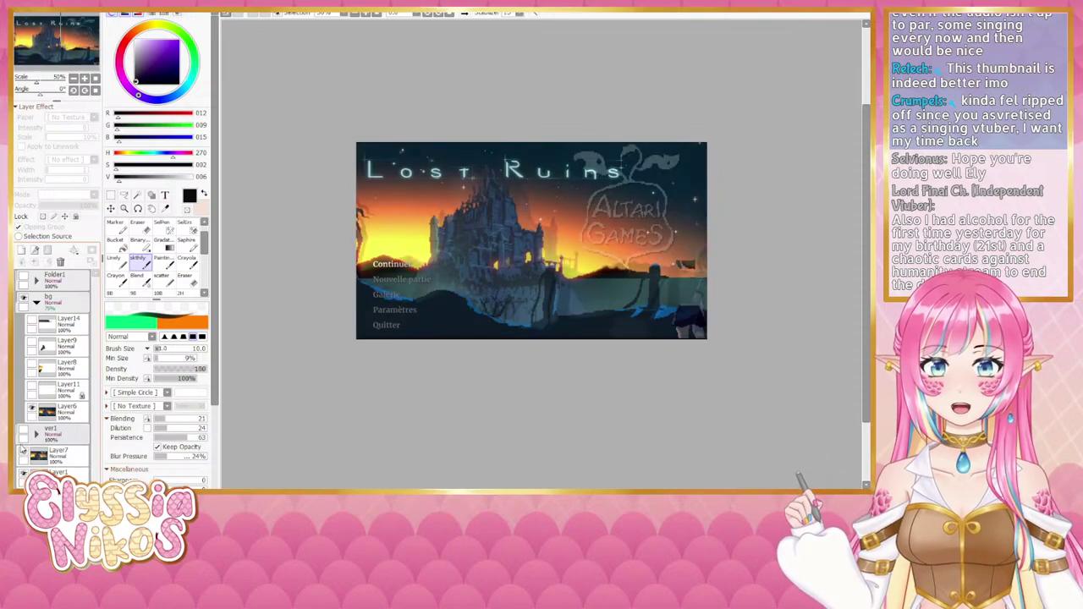
{"action": "left_click", "coordinate": [31, 410]}
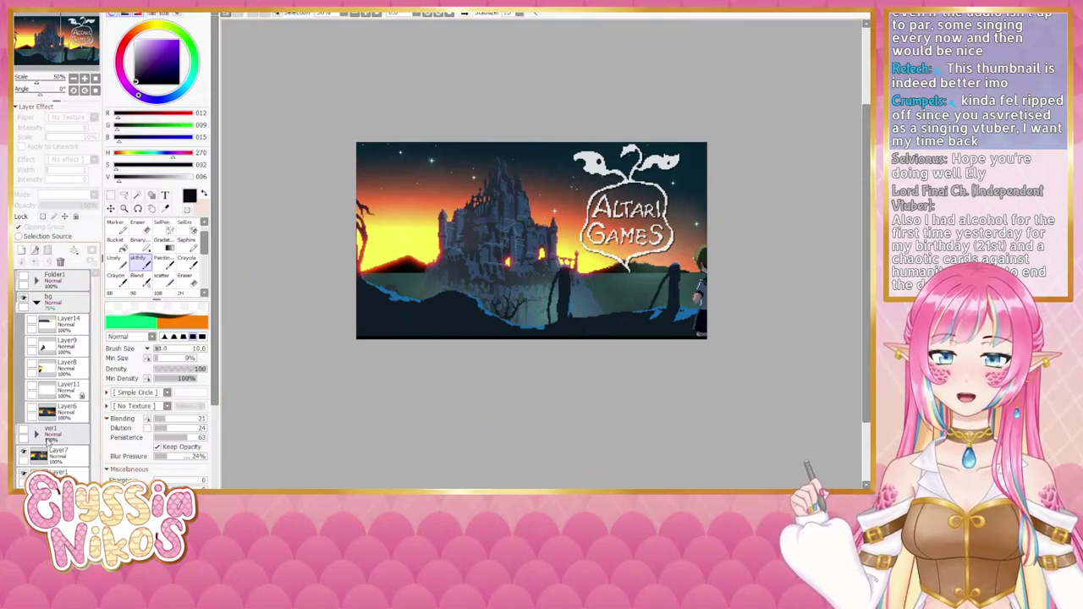
{"action": "left_click", "coordinate": [114, 261]}
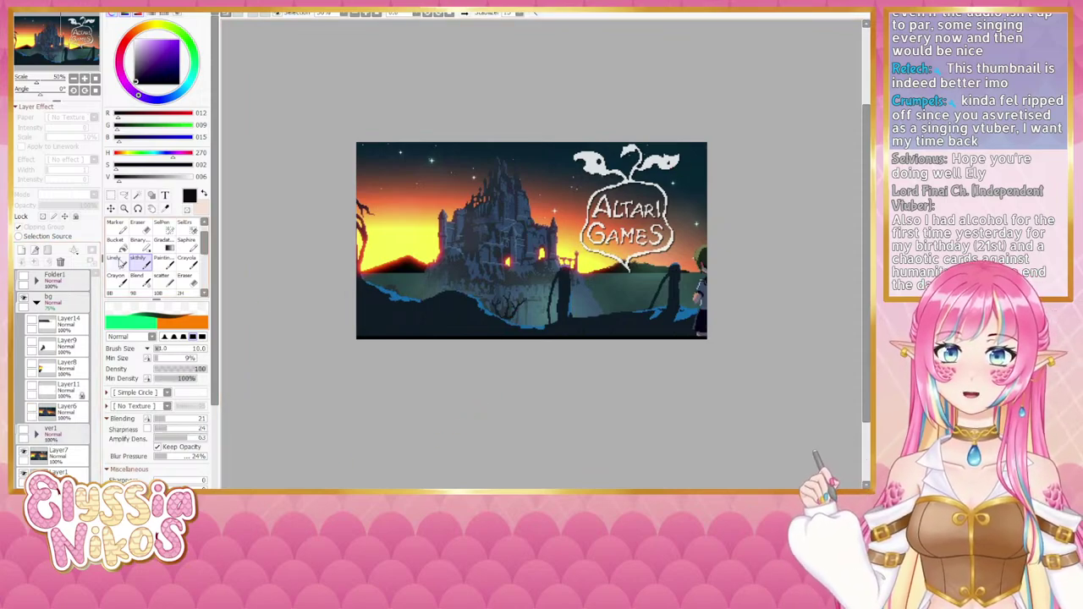
{"action": "left_click", "coordinate": [63, 284]}
{"action": "left_click", "coordinate": [23, 252]}
Step: Mark the Altari Games logo and the landscape's left side with brush strokes, and undo them
{"action": "mouse_move", "coordinate": [635, 177]}
{"action": "left_mouse_down"}
{"action": "mouse_move", "coordinate": [695, 235]}
{"action": "mouse_move", "coordinate": [677, 182]}
{"action": "left_mouse_up"}
{"action": "key", "text": "ctrl+z"}
{"action": "key", "text": "ctrl+z"}
{"action": "mouse_move", "coordinate": [360, 243]}
{"action": "left_mouse_down"}
{"action": "mouse_move", "coordinate": [476, 269]}
{"action": "mouse_move", "coordinate": [455, 327]}
{"action": "mouse_move", "coordinate": [362, 292]}
{"action": "mouse_move", "coordinate": [362, 252]}
{"action": "mouse_move", "coordinate": [404, 241]}
{"action": "mouse_move", "coordinate": [434, 251]}
{"action": "mouse_move", "coordinate": [393, 258]}
{"action": "mouse_move", "coordinate": [437, 261]}
{"action": "mouse_move", "coordinate": [403, 280]}
{"action": "mouse_move", "coordinate": [451, 274]}
{"action": "left_mouse_up"}
{"action": "key", "text": "ctrl+z"}
{"action": "key", "text": "ctrl+z"}
{"action": "key", "text": "ctrl+z"}
{"action": "key", "text": "ctrl+z"}
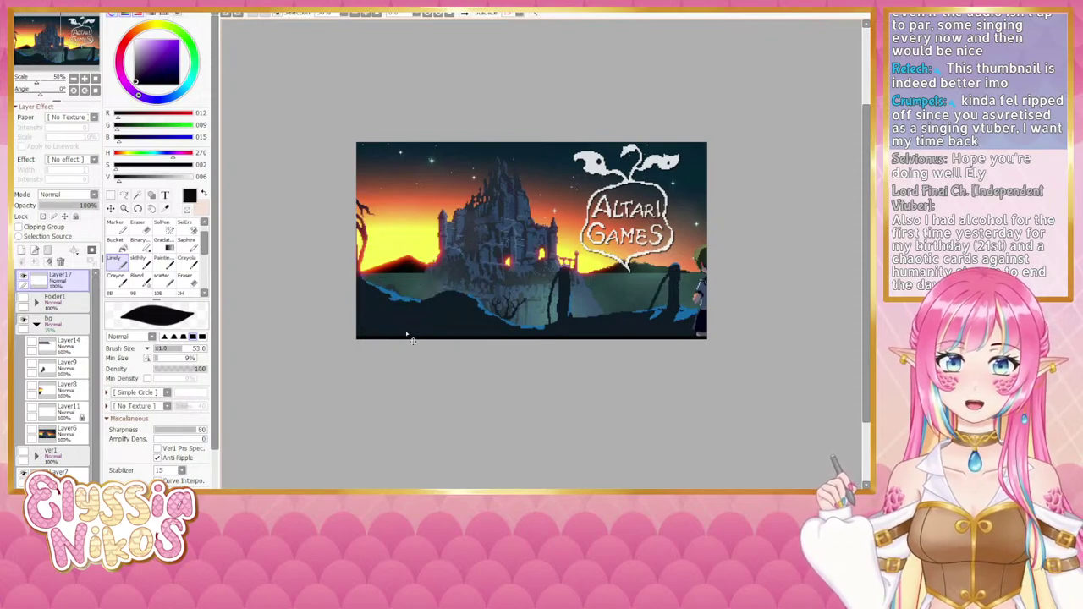
Step: Display Layer6 without Layer7, and temporarily mark the area above the menu text and the Lost Ruins title with brush strokes
{"action": "left_click", "coordinate": [32, 433]}
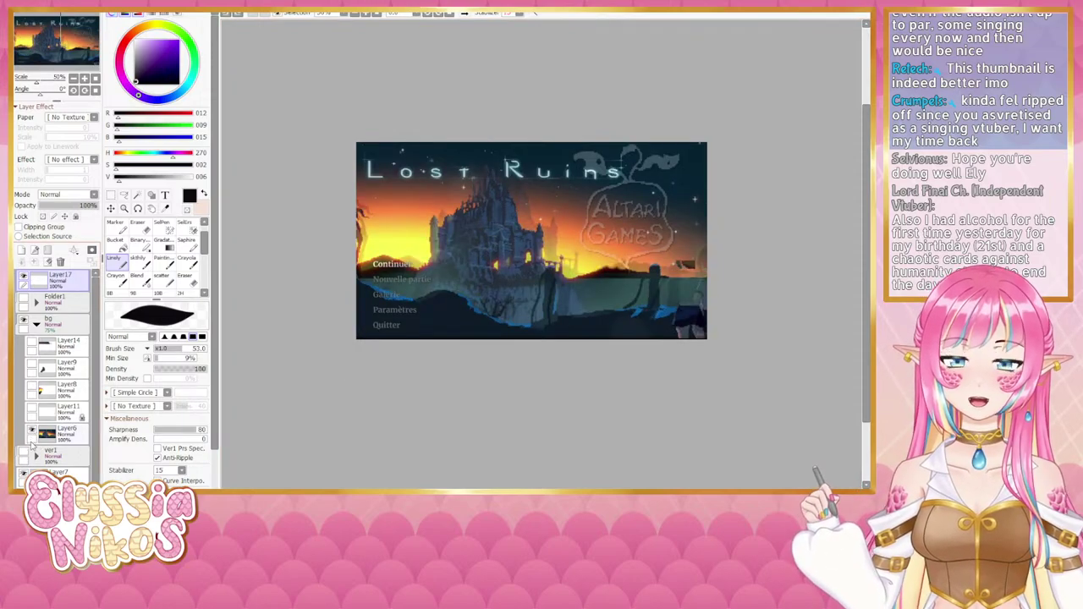
{"action": "left_click", "coordinate": [24, 474]}
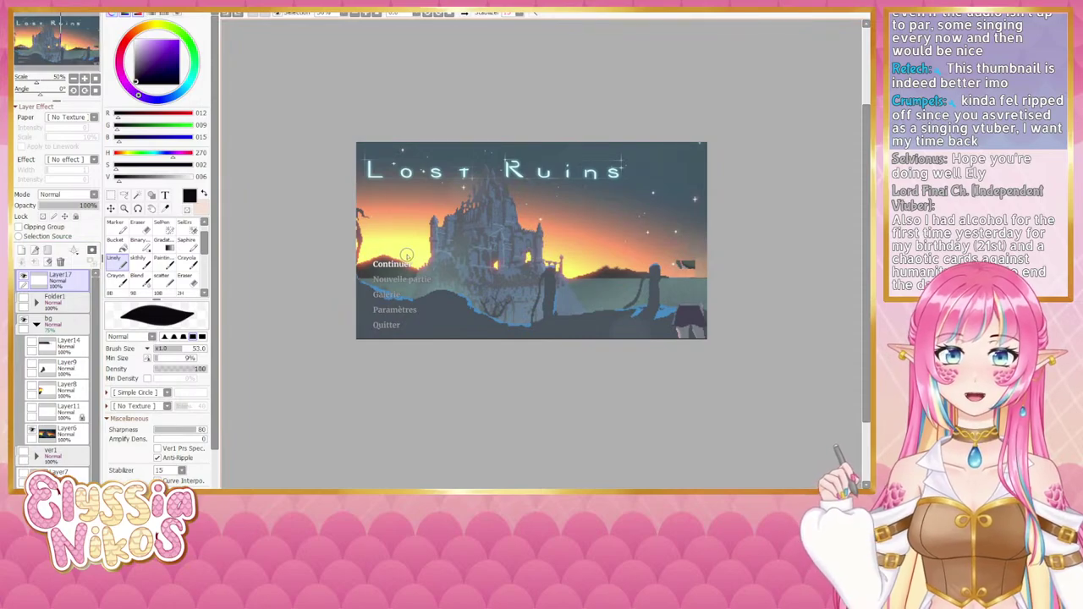
{"action": "mouse_move", "coordinate": [413, 248]}
{"action": "left_mouse_down"}
{"action": "mouse_move", "coordinate": [364, 265]}
{"action": "mouse_move", "coordinate": [435, 324]}
{"action": "mouse_move", "coordinate": [391, 243]}
{"action": "left_mouse_up"}
{"action": "key", "text": "ctrl+z"}
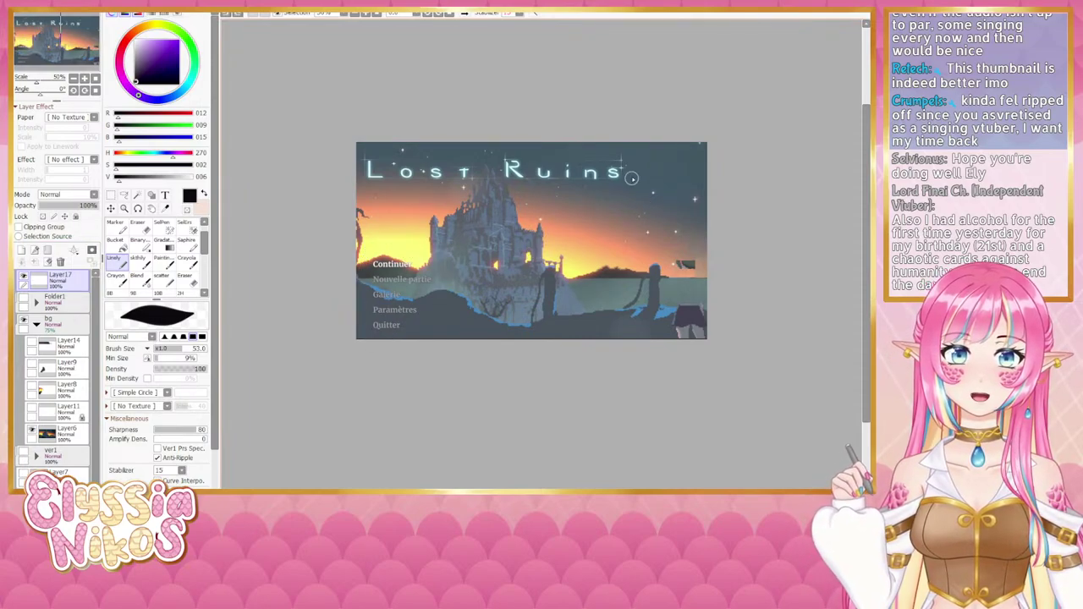
{"action": "mouse_move", "coordinate": [655, 176]}
{"action": "left_mouse_down"}
{"action": "mouse_move", "coordinate": [552, 197]}
{"action": "mouse_move", "coordinate": [671, 241]}
{"action": "mouse_move", "coordinate": [603, 157]}
{"action": "left_mouse_up"}
{"action": "key", "text": "ctrl+z"}
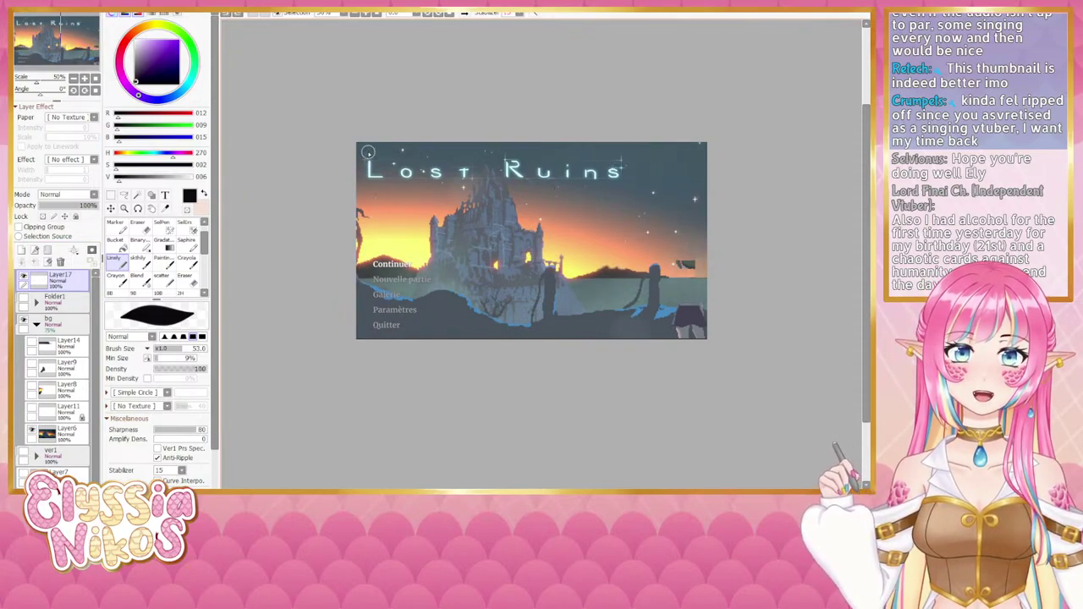
{"action": "mouse_move", "coordinate": [365, 154]}
{"action": "left_mouse_down"}
{"action": "mouse_move", "coordinate": [364, 181]}
{"action": "mouse_move", "coordinate": [652, 179]}
{"action": "mouse_move", "coordinate": [649, 156]}
{"action": "mouse_move", "coordinate": [342, 162]}
{"action": "left_mouse_up"}
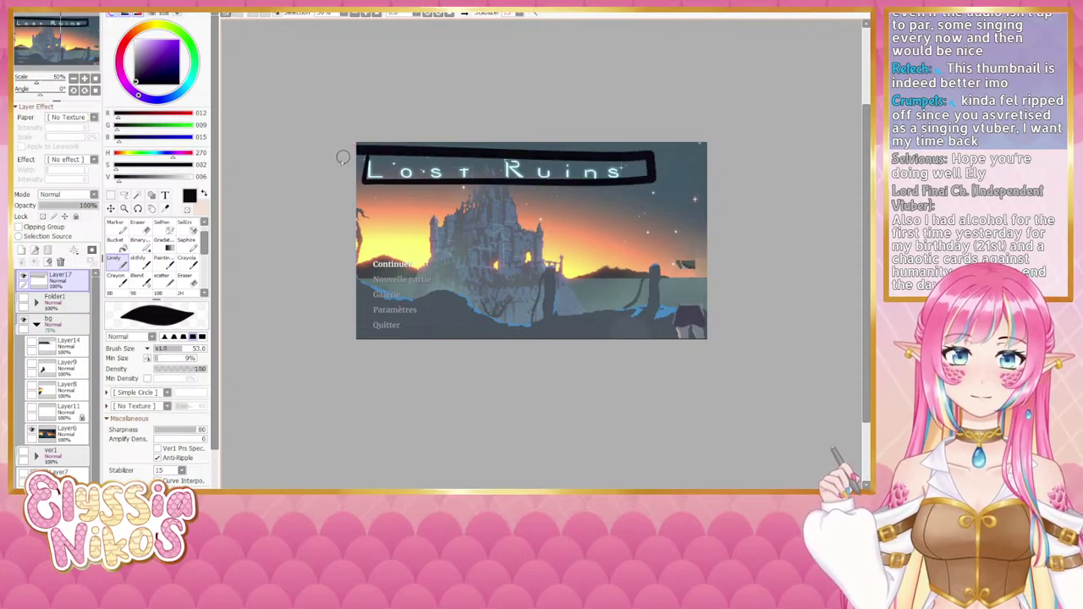
{"action": "key", "text": "ctrl+z"}
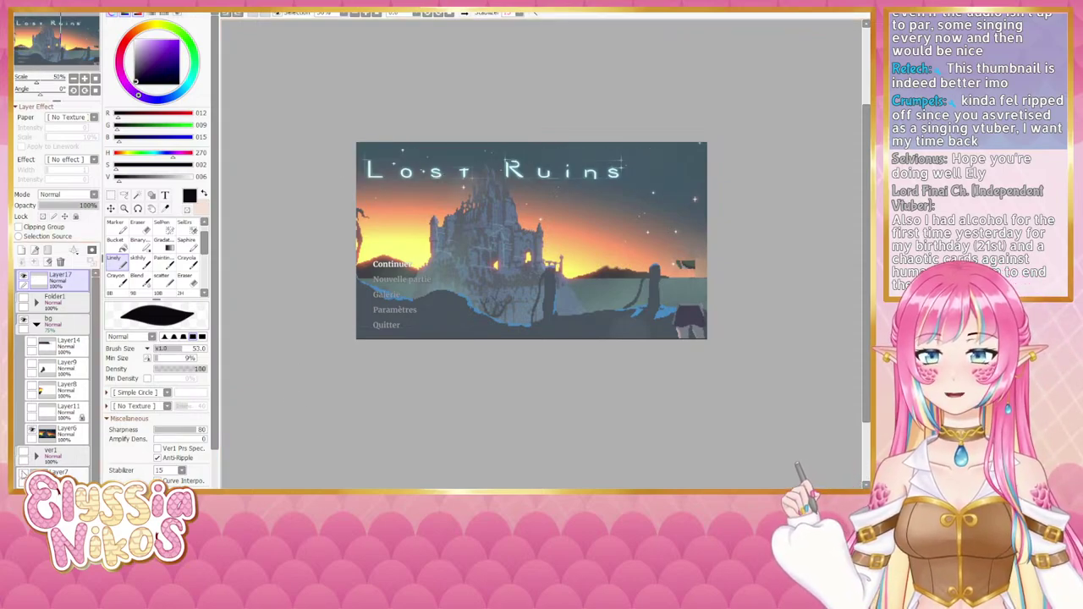
Step: Show Layer7 beneath the bg folder and toggle Layer6 to compare the two background images
{"action": "left_click", "coordinate": [27, 466]}
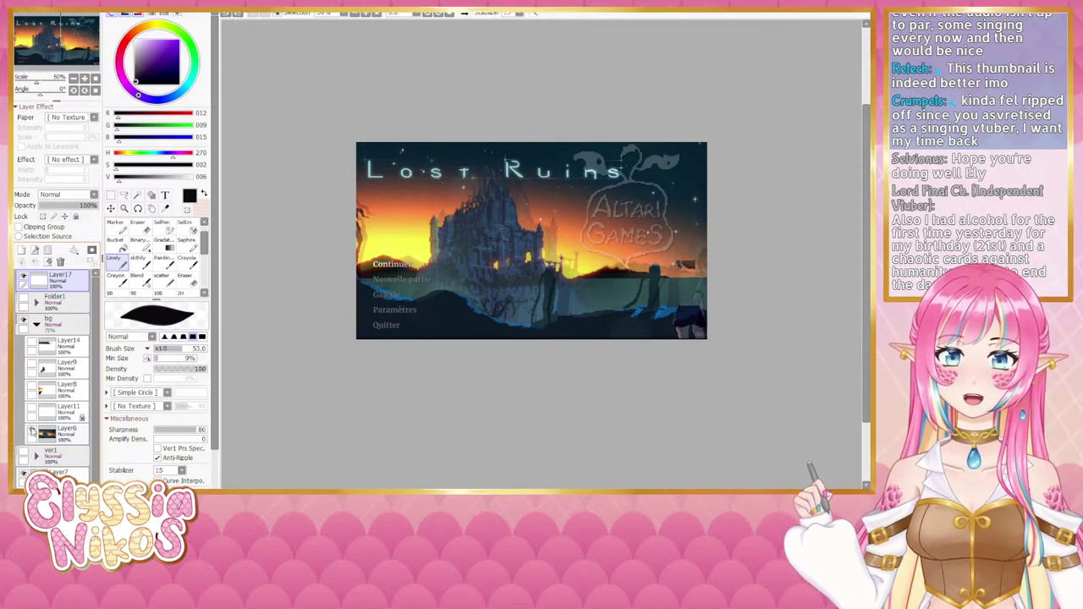
{"action": "left_click", "coordinate": [31, 431]}
{"action": "left_click", "coordinate": [32, 432]}
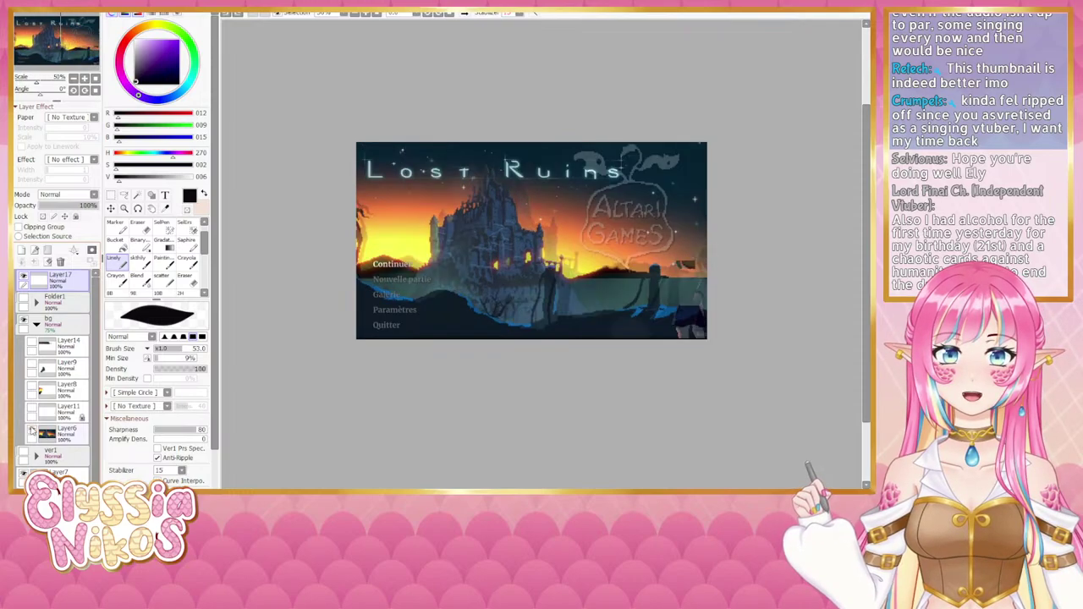
Step: Circle the menu text from Continuer to Quitter with the brush at 150% scale, and undo the stroke
{"action": "left_click", "coordinate": [85, 79]}
{"action": "left_click", "coordinate": [84, 79]}
{"action": "left_click", "coordinate": [84, 79]}
{"action": "left_click_drag", "start_coordinate": [325, 320], "coordinate": [659, 242]}
{"action": "mouse_move", "coordinate": [720, 83]}
{"action": "left_mouse_down"}
{"action": "mouse_move", "coordinate": [416, 97]}
{"action": "mouse_move", "coordinate": [399, 379]}
{"action": "mouse_move", "coordinate": [728, 245]}
{"action": "mouse_move", "coordinate": [639, 40]}
{"action": "left_mouse_up"}
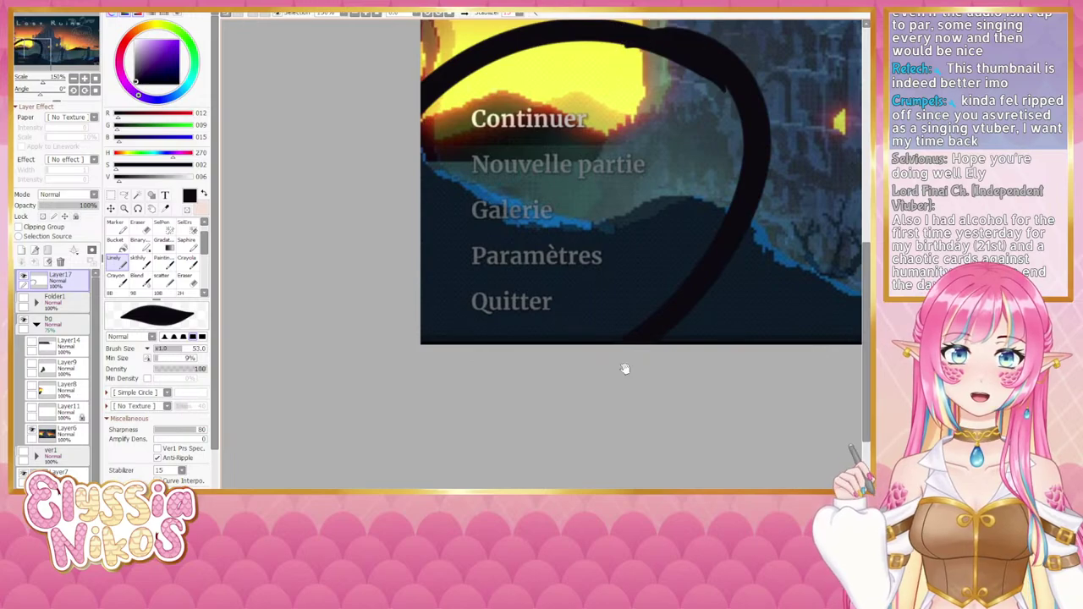
{"action": "left_click_drag", "start_coordinate": [624, 370], "coordinate": [538, 456]}
{"action": "key", "text": "ctrl+z"}
{"action": "left_click", "coordinate": [73, 78]}
{"action": "left_click", "coordinate": [73, 78]}
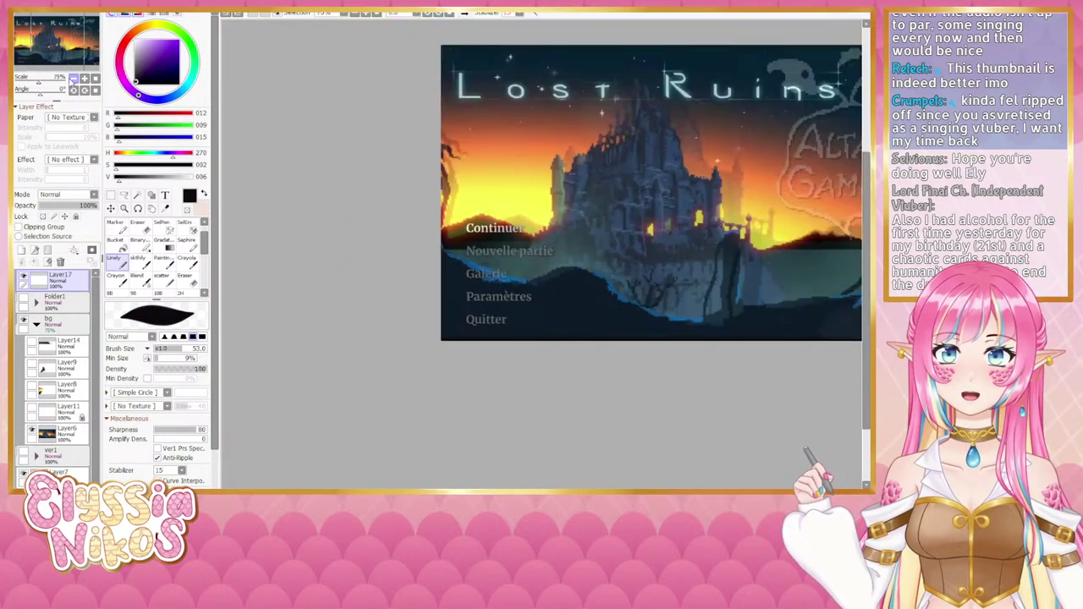
{"action": "left_click", "coordinate": [74, 79]}
{"action": "left_click_drag", "start_coordinate": [414, 295], "coordinate": [352, 346]}
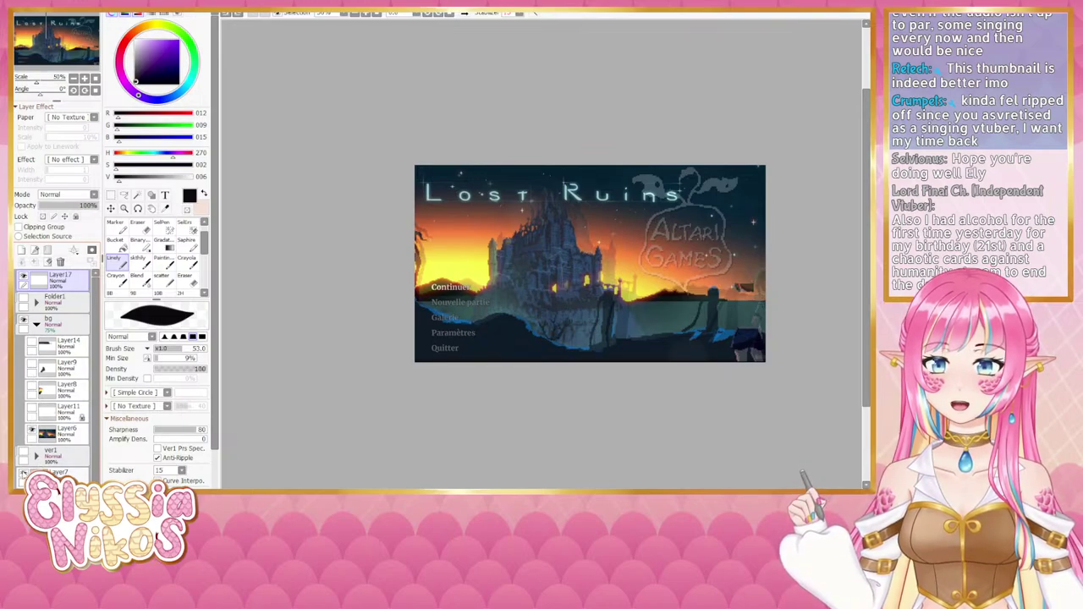
Step: Display Layer9 over Layer6 without Layer7, and set the bg folder's opacity to 100%
{"action": "left_click", "coordinate": [34, 452]}
{"action": "left_click", "coordinate": [31, 364]}
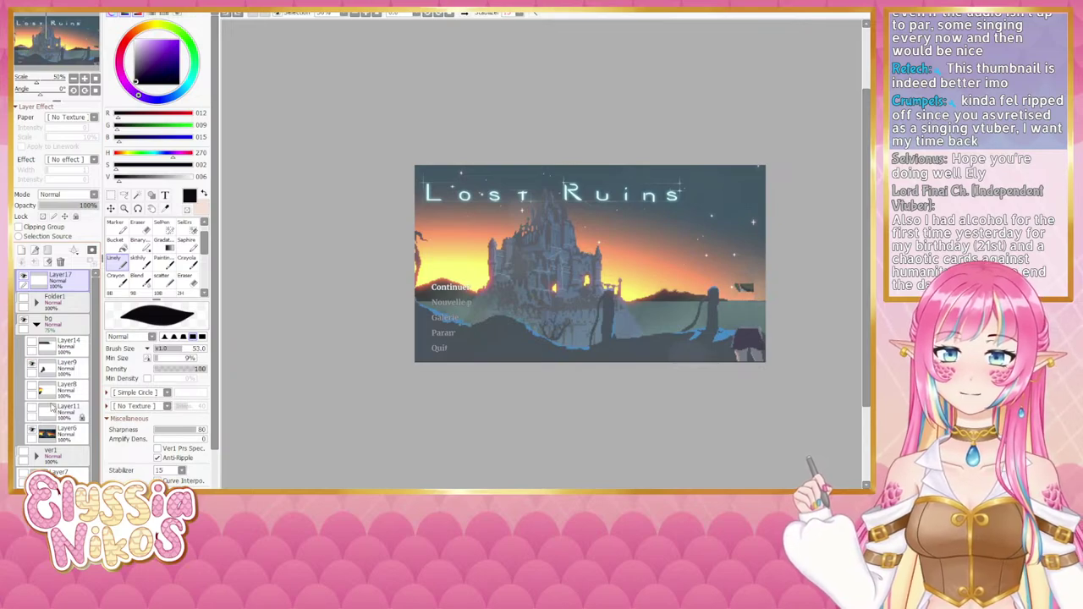
{"action": "left_click", "coordinate": [72, 329]}
{"action": "left_click", "coordinate": [93, 206]}
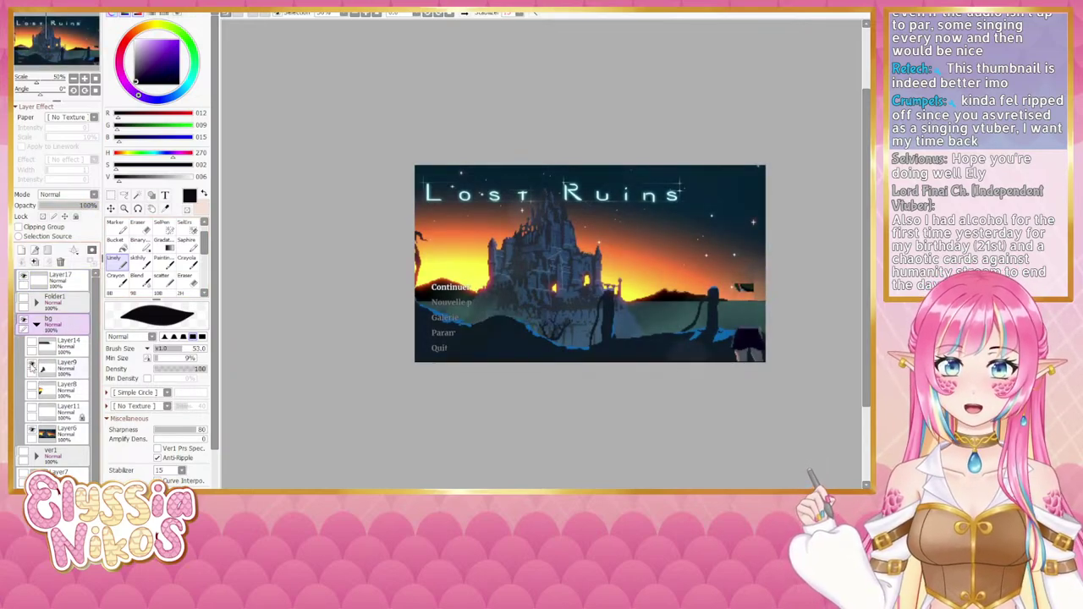
Step: Compare the menu text area with and without Layer9, marking the nearby landscape with strokes and undoing them
{"action": "left_click", "coordinate": [28, 369]}
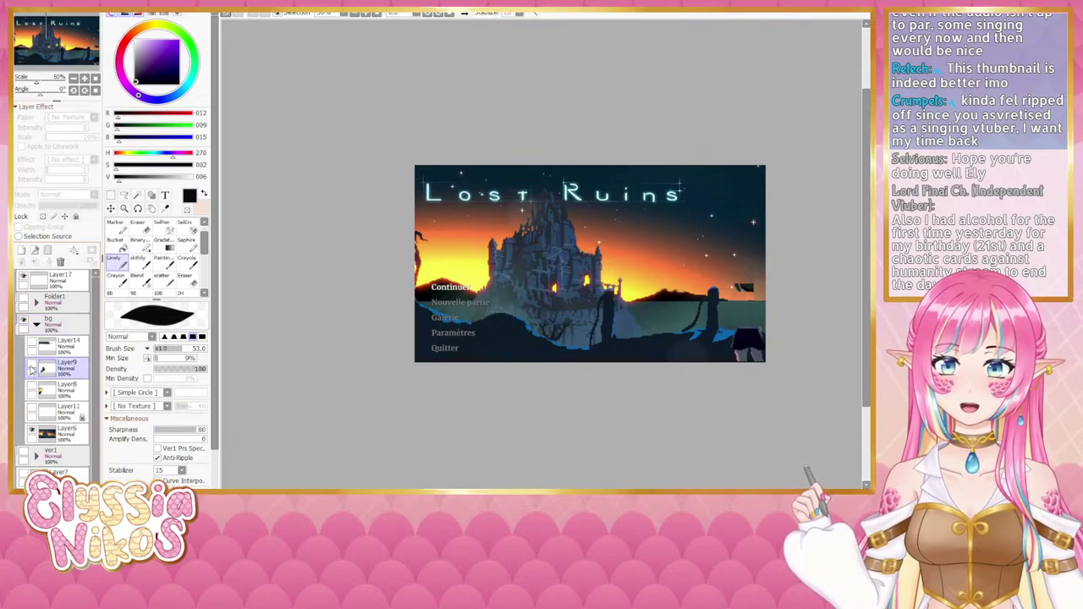
{"action": "left_click_drag", "start_coordinate": [571, 332], "coordinate": [472, 264]}
{"action": "left_click_drag", "start_coordinate": [444, 313], "coordinate": [426, 362]}
{"action": "left_click_drag", "start_coordinate": [595, 354], "coordinate": [562, 264]}
{"action": "key", "text": "ctrl+z"}
{"action": "key", "text": "ctrl+z"}
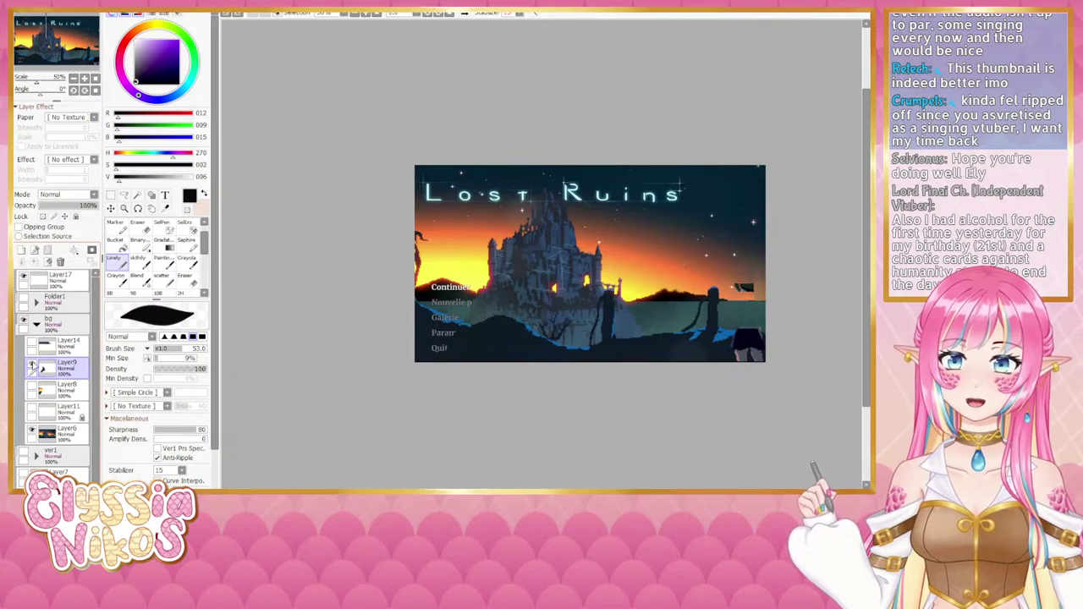
Step: Toggle Layer9 repeatedly over the menu text, brush a stroke over the landscape beside it, and undo the stroke
{"action": "left_click", "coordinate": [32, 365]}
{"action": "left_click", "coordinate": [32, 365]}
{"action": "left_click", "coordinate": [31, 364]}
{"action": "left_click", "coordinate": [31, 365]}
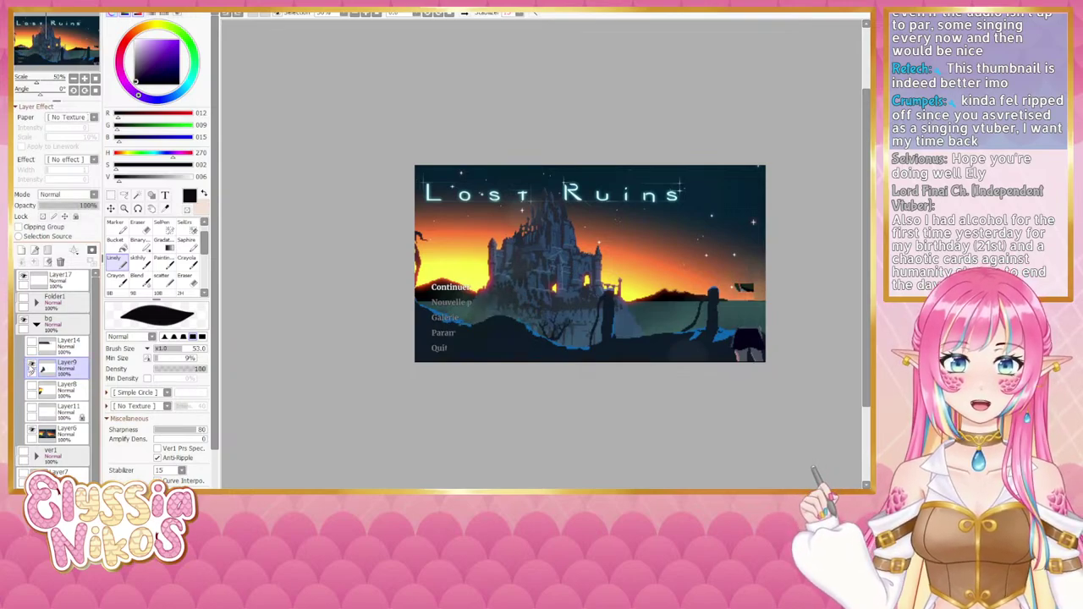
{"action": "left_click", "coordinate": [31, 364]}
{"action": "left_click", "coordinate": [32, 365]}
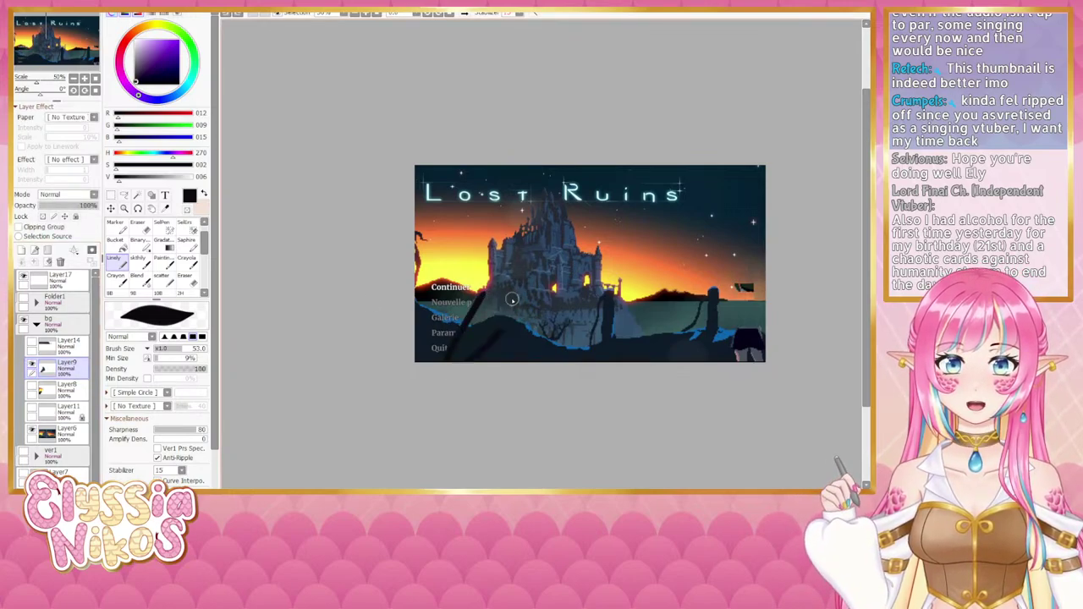
{"action": "left_click_drag", "start_coordinate": [512, 300], "coordinate": [510, 323]}
{"action": "key", "text": "ctrl+z"}
Step: Display Layer8 under Layer9 and toggle it to compare the menu text area with and without it
{"action": "left_click", "coordinate": [31, 388]}
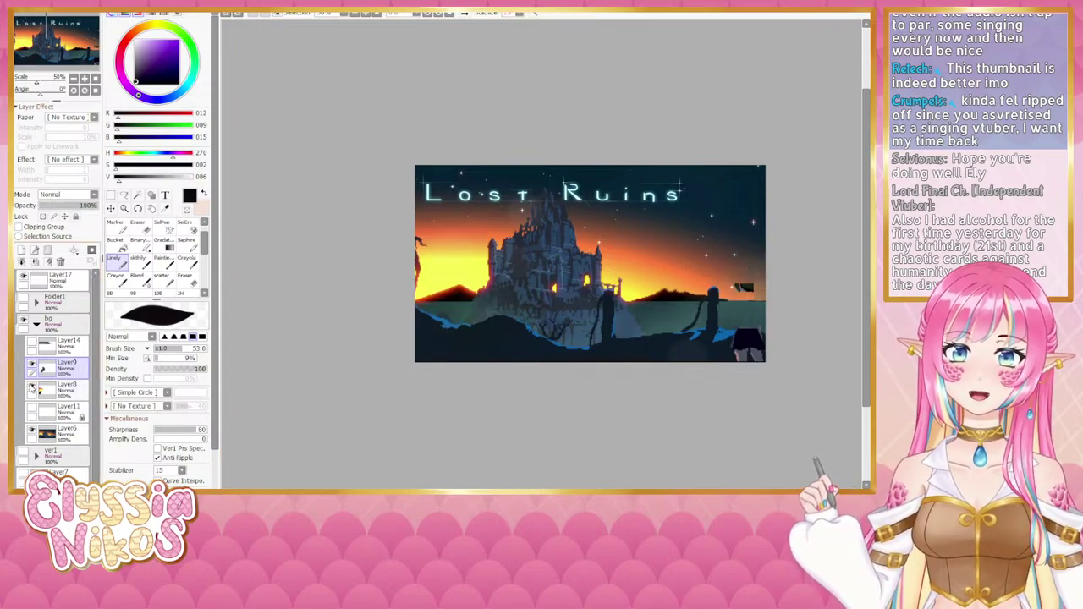
{"action": "left_click", "coordinate": [31, 387]}
{"action": "left_click", "coordinate": [31, 388]}
{"action": "left_click", "coordinate": [32, 390]}
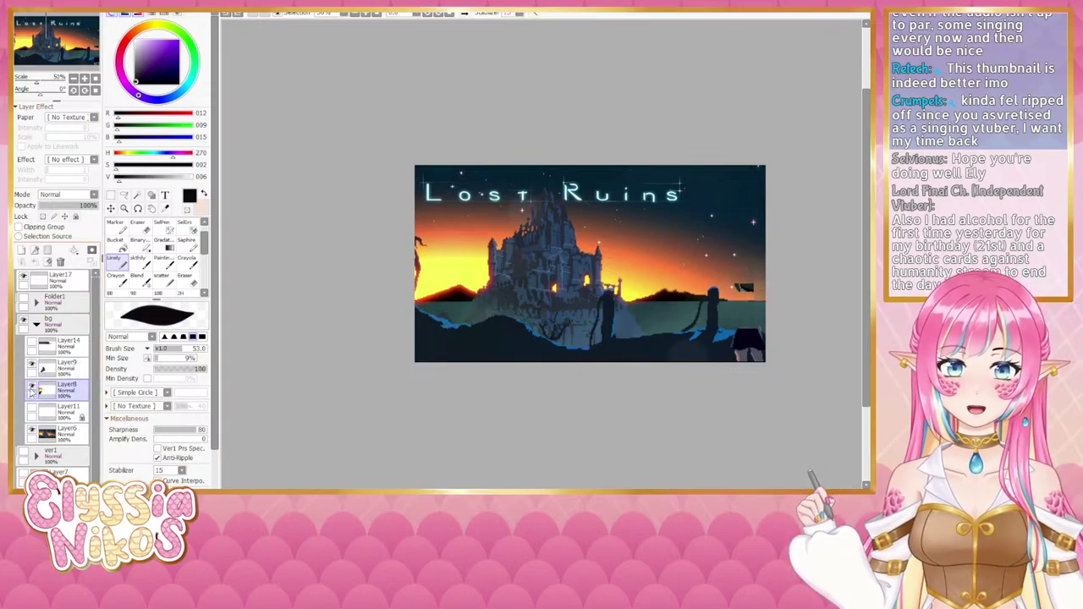
{"action": "left_click", "coordinate": [31, 388]}
{"action": "left_click", "coordinate": [31, 388]}
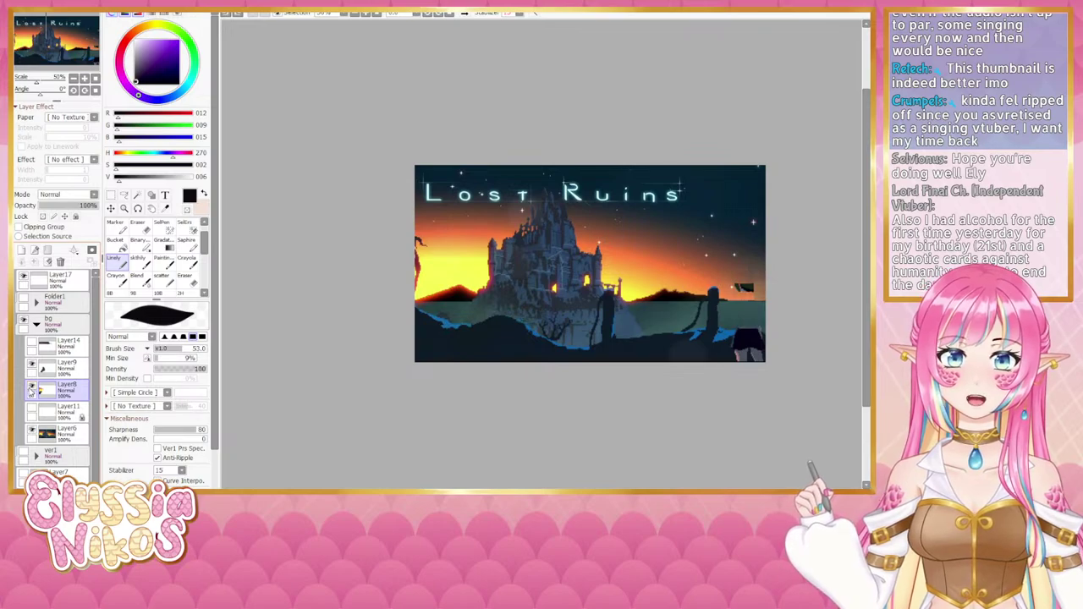
{"action": "left_click_drag", "start_coordinate": [504, 363], "coordinate": [522, 348]}
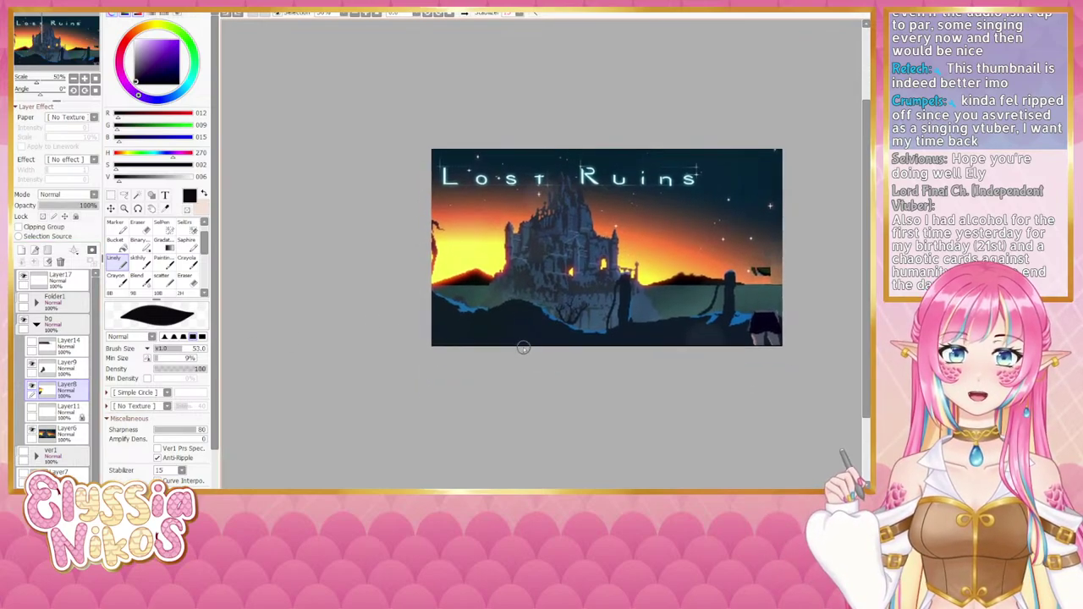
{"action": "left_click_drag", "start_coordinate": [252, 182], "coordinate": [187, 199]}
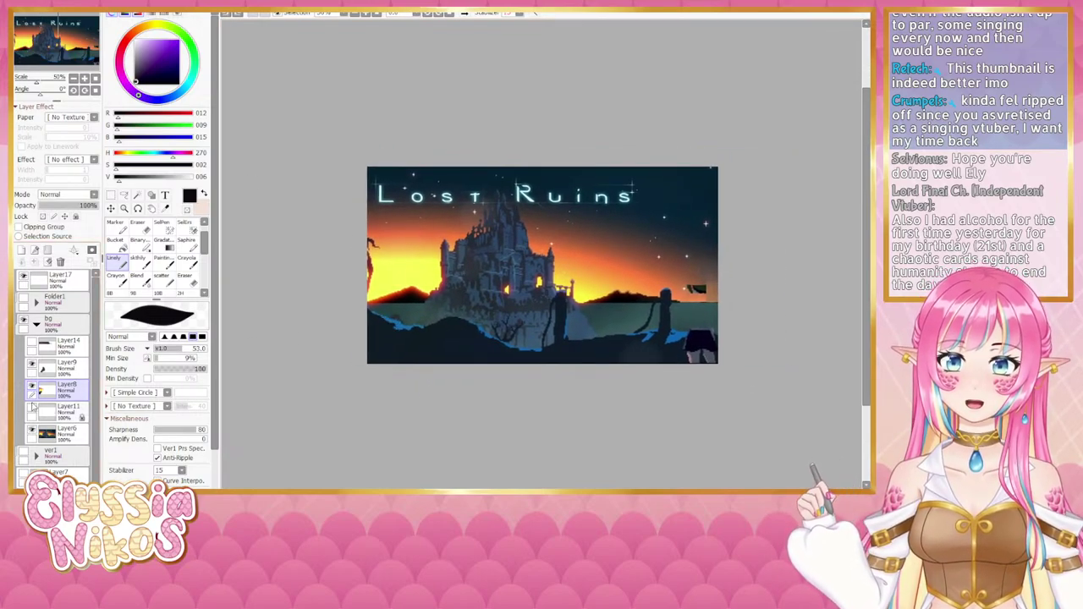
Step: Display Layer11 above Layer6, circle the sky patch and character remnant at the scene's right edge, and undo the stroke
{"action": "left_click", "coordinate": [33, 409]}
{"action": "left_click", "coordinate": [32, 410]}
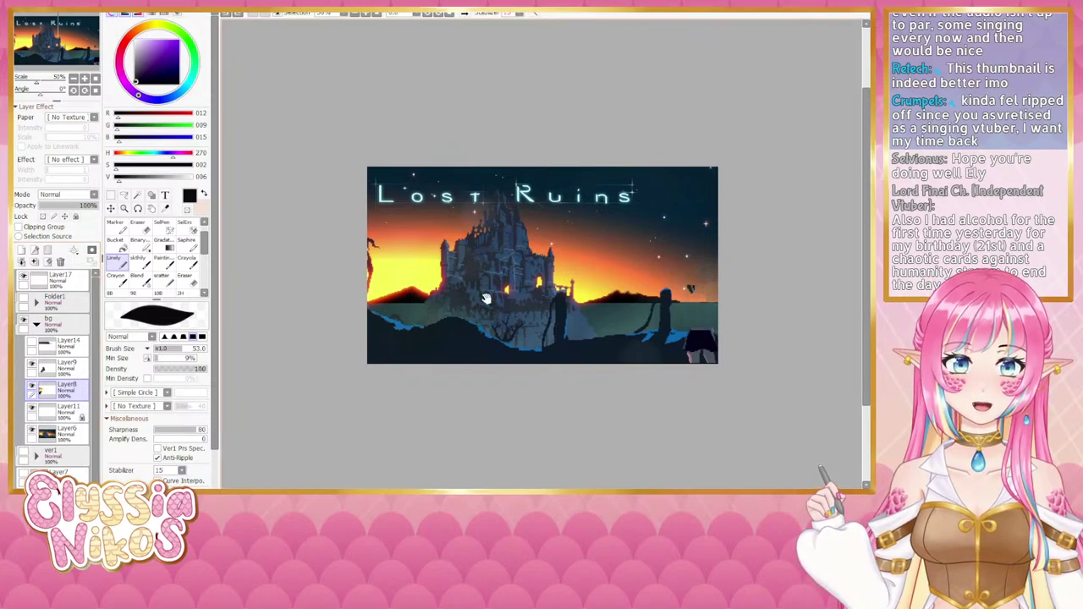
{"action": "left_click_drag", "start_coordinate": [684, 219], "coordinate": [517, 196]}
{"action": "mouse_move", "coordinate": [538, 248]}
{"action": "left_mouse_down"}
{"action": "mouse_move", "coordinate": [480, 306]}
{"action": "mouse_move", "coordinate": [568, 232]}
{"action": "mouse_move", "coordinate": [548, 332]}
{"action": "left_mouse_up"}
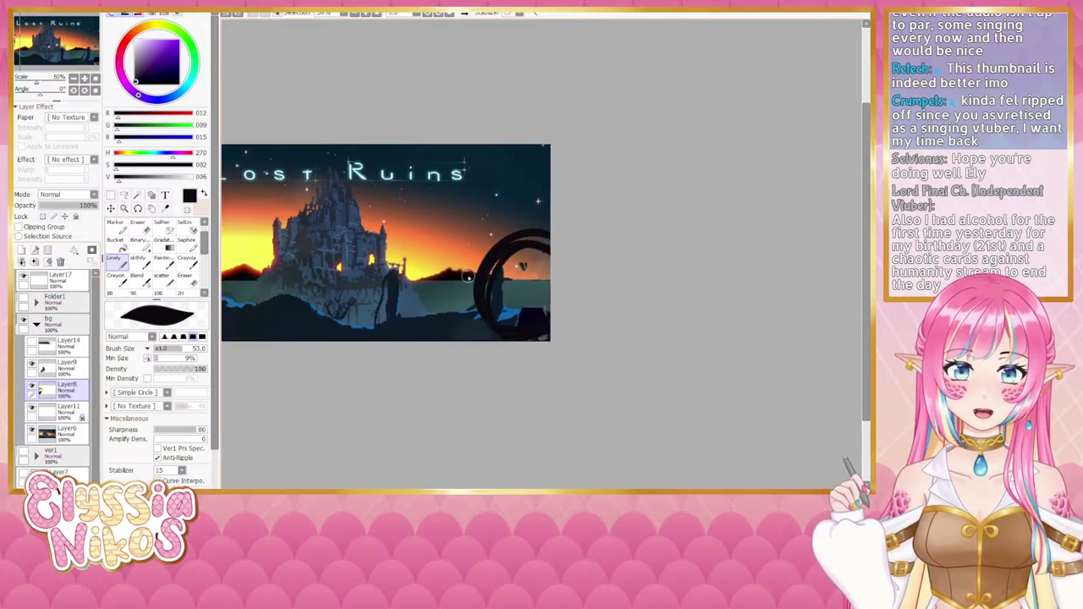
{"action": "key", "text": "ctrl+z"}
{"action": "mouse_move", "coordinate": [349, 390]}
{"action": "left_mouse_down"}
{"action": "mouse_move", "coordinate": [516, 441]}
{"action": "mouse_move", "coordinate": [514, 429]}
{"action": "left_mouse_up"}
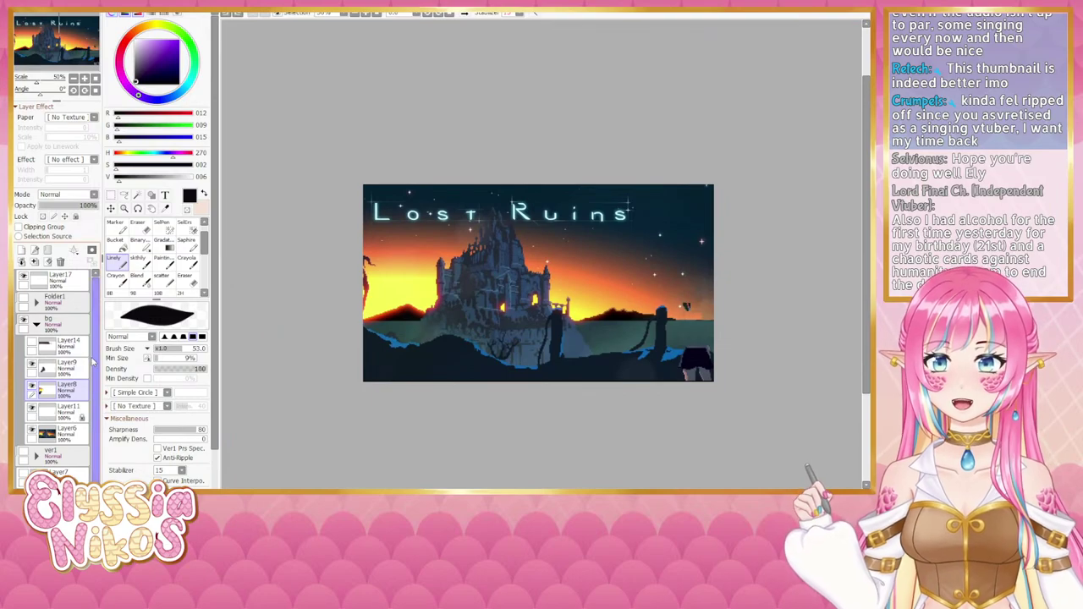
Step: Collapse the bg folder, show Folder1 over the background, and undo a brush stroke made beside the Lost Ruins logo
{"action": "left_click", "coordinate": [37, 326]}
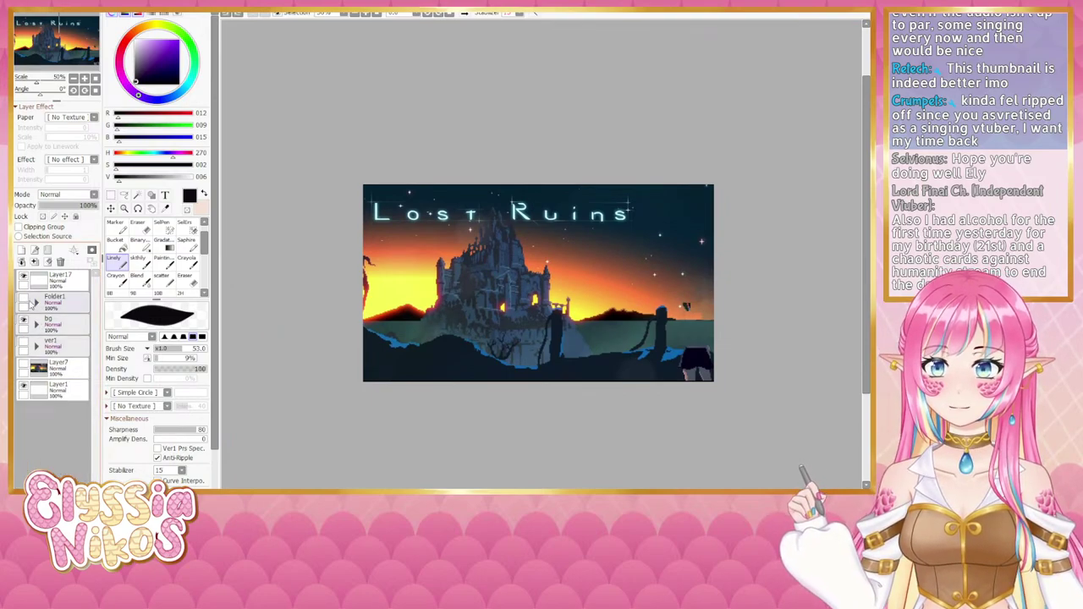
{"action": "left_click", "coordinate": [23, 300]}
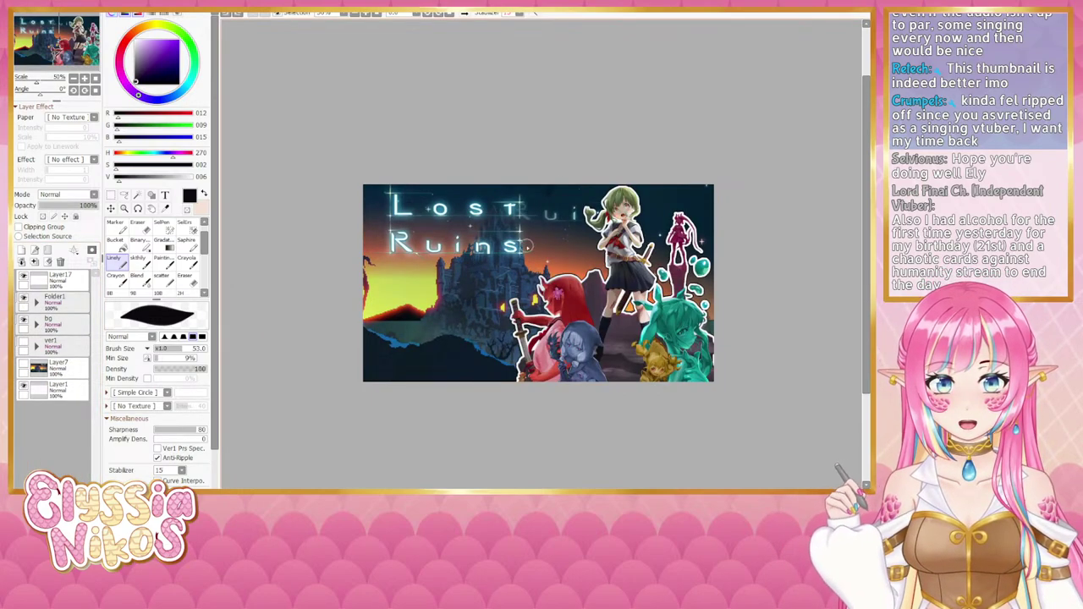
{"action": "left_click_drag", "start_coordinate": [522, 232], "coordinate": [528, 270]}
{"action": "key", "text": "ctrl+z"}
Step: Select Layer17, mark the area covered by the characters with brush strokes, undo them, and hide Folder1
{"action": "left_click", "coordinate": [59, 277]}
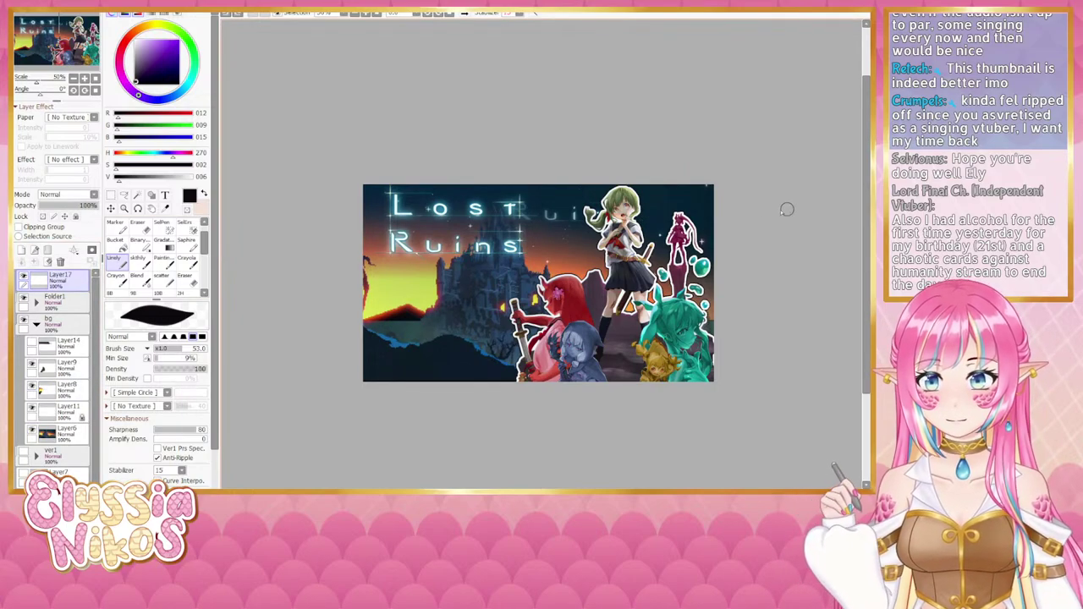
{"action": "mouse_move", "coordinate": [558, 188]}
{"action": "left_mouse_down"}
{"action": "mouse_move", "coordinate": [536, 278]}
{"action": "mouse_move", "coordinate": [744, 305]}
{"action": "left_mouse_up"}
{"action": "left_click_drag", "start_coordinate": [596, 185], "coordinate": [566, 222]}
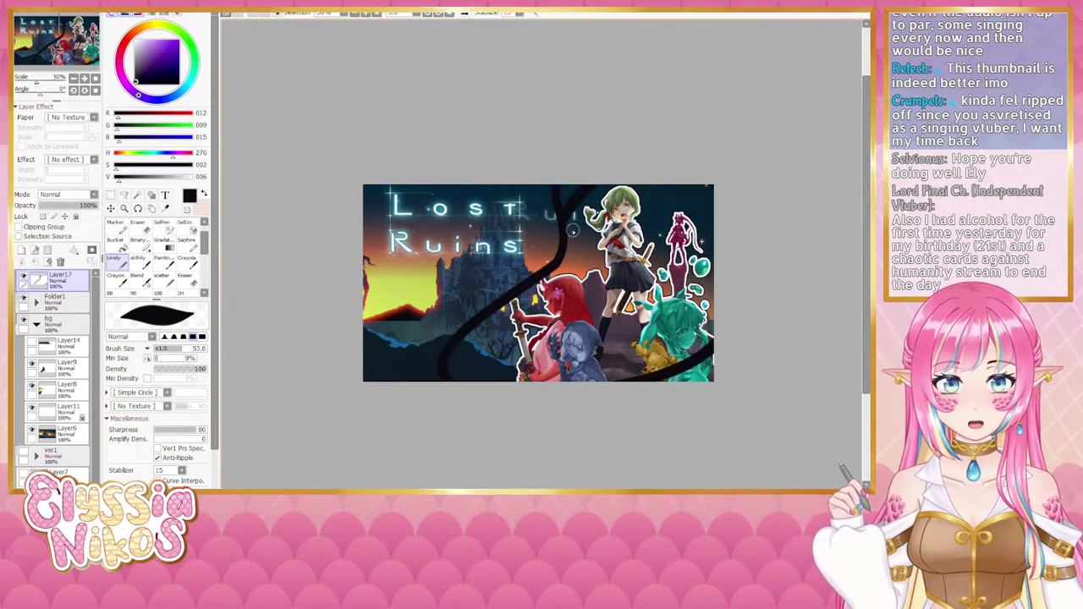
{"action": "key", "text": "ctrl+z"}
{"action": "key", "text": "ctrl+z"}
{"action": "mouse_move", "coordinate": [618, 257]}
{"action": "left_mouse_down"}
{"action": "mouse_move", "coordinate": [525, 165]}
{"action": "mouse_move", "coordinate": [572, 277]}
{"action": "mouse_move", "coordinate": [565, 293]}
{"action": "left_mouse_up"}
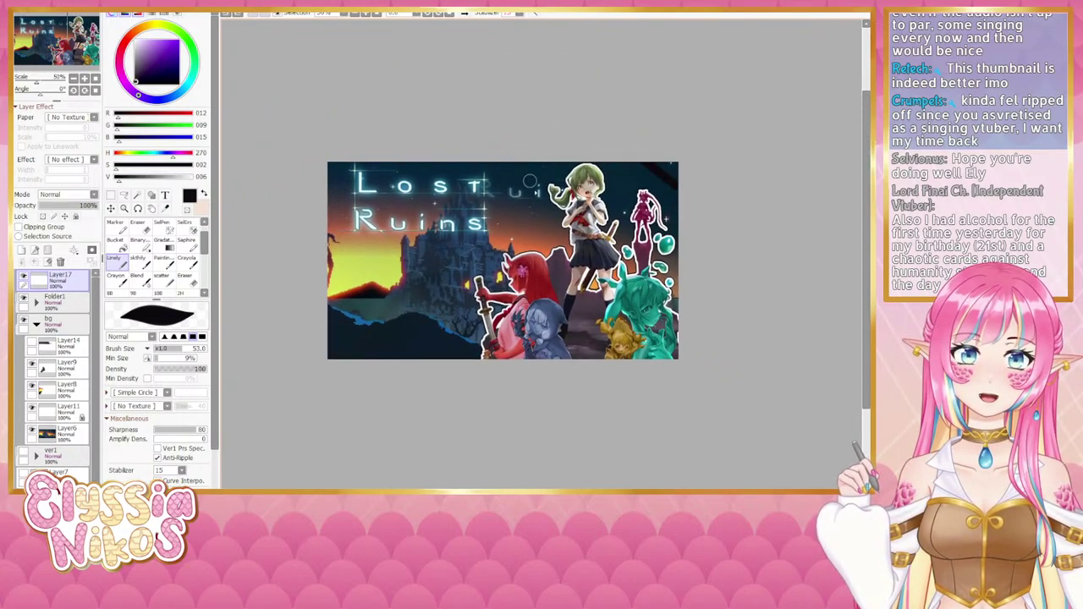
{"action": "mouse_move", "coordinate": [538, 164]}
{"action": "left_mouse_down"}
{"action": "mouse_move", "coordinate": [440, 389]}
{"action": "mouse_move", "coordinate": [687, 258]}
{"action": "left_mouse_up"}
{"action": "key", "text": "ctrl+z"}
{"action": "mouse_move", "coordinate": [543, 370]}
{"action": "left_mouse_down"}
{"action": "mouse_move", "coordinate": [632, 341]}
{"action": "mouse_move", "coordinate": [651, 365]}
{"action": "mouse_move", "coordinate": [646, 356]}
{"action": "mouse_move", "coordinate": [553, 374]}
{"action": "left_mouse_up"}
{"action": "left_click", "coordinate": [24, 297]}
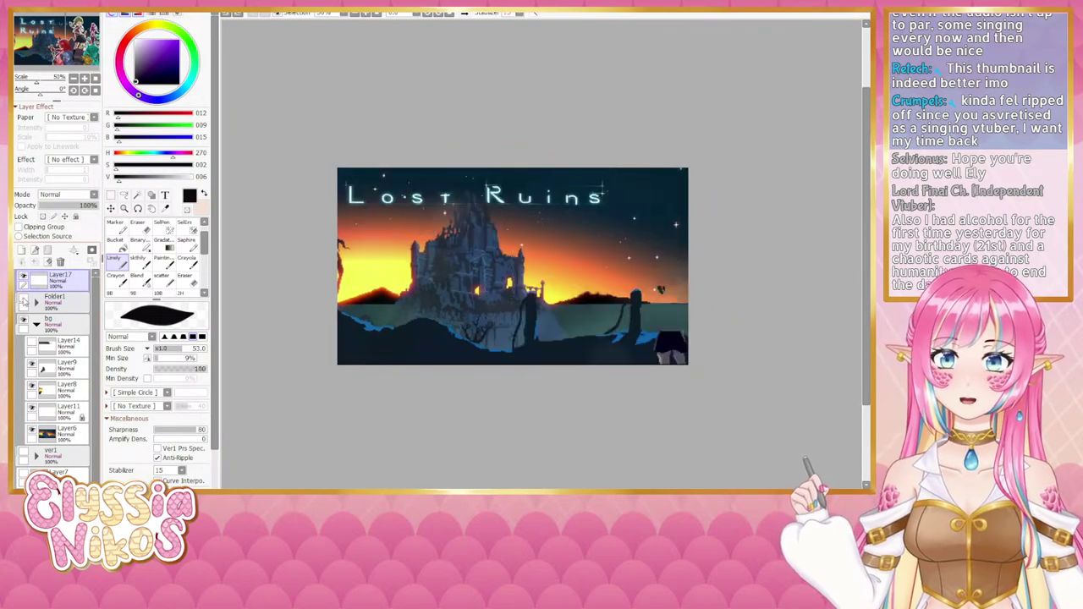
Step: Mark the leftover fragment in the sky near the background's right edge at 150% scale, and undo the stroke
{"action": "left_click_drag", "start_coordinate": [699, 314], "coordinate": [622, 270]}
{"action": "left_click", "coordinate": [84, 80]}
{"action": "left_click", "coordinate": [85, 80]}
{"action": "left_click", "coordinate": [84, 80]}
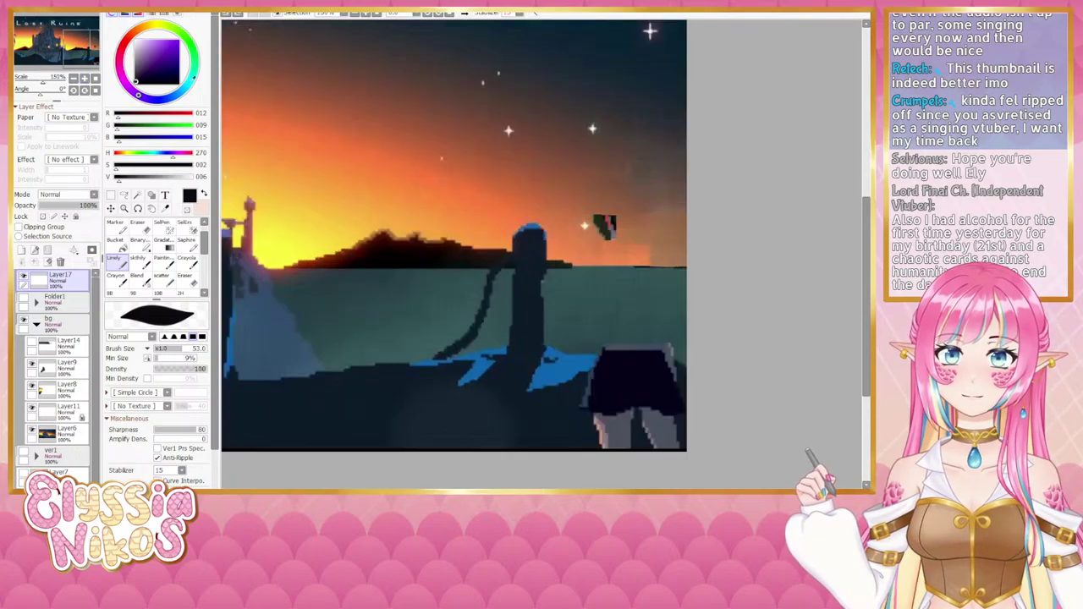
{"action": "left_click_drag", "start_coordinate": [568, 211], "coordinate": [420, 272]}
{"action": "mouse_move", "coordinate": [515, 223]}
{"action": "left_mouse_down"}
{"action": "mouse_move", "coordinate": [471, 240]}
{"action": "mouse_move", "coordinate": [515, 290]}
{"action": "mouse_move", "coordinate": [536, 209]}
{"action": "left_mouse_up"}
{"action": "key", "text": "ctrl+z"}
Step: Examine the leftover fragment and the surrounding sky patches at 300% scale
{"action": "left_click", "coordinate": [84, 78]}
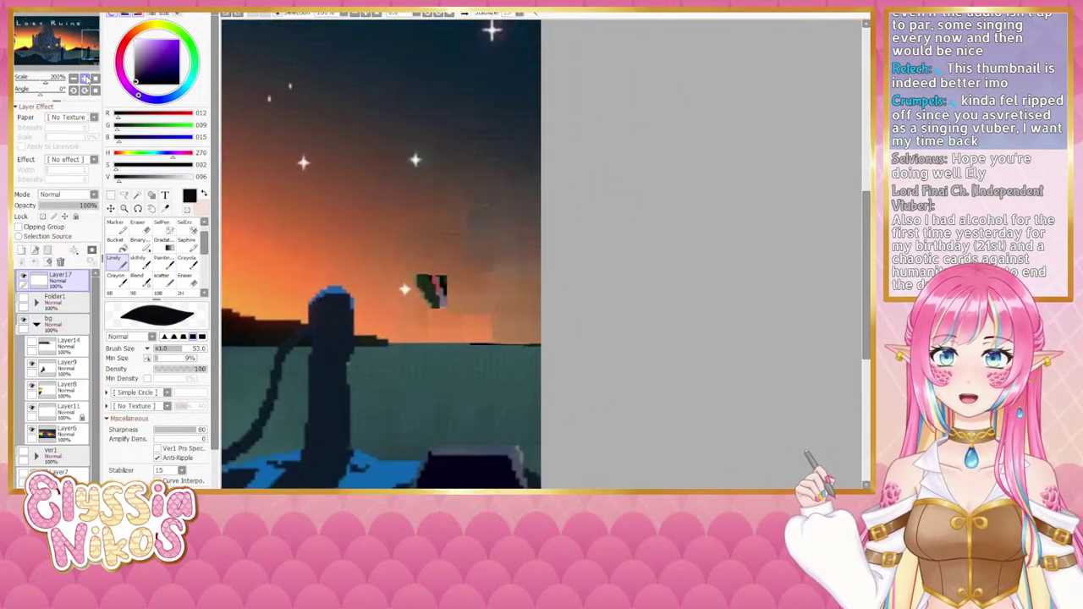
{"action": "left_click", "coordinate": [84, 78]}
{"action": "left_click", "coordinate": [84, 78]}
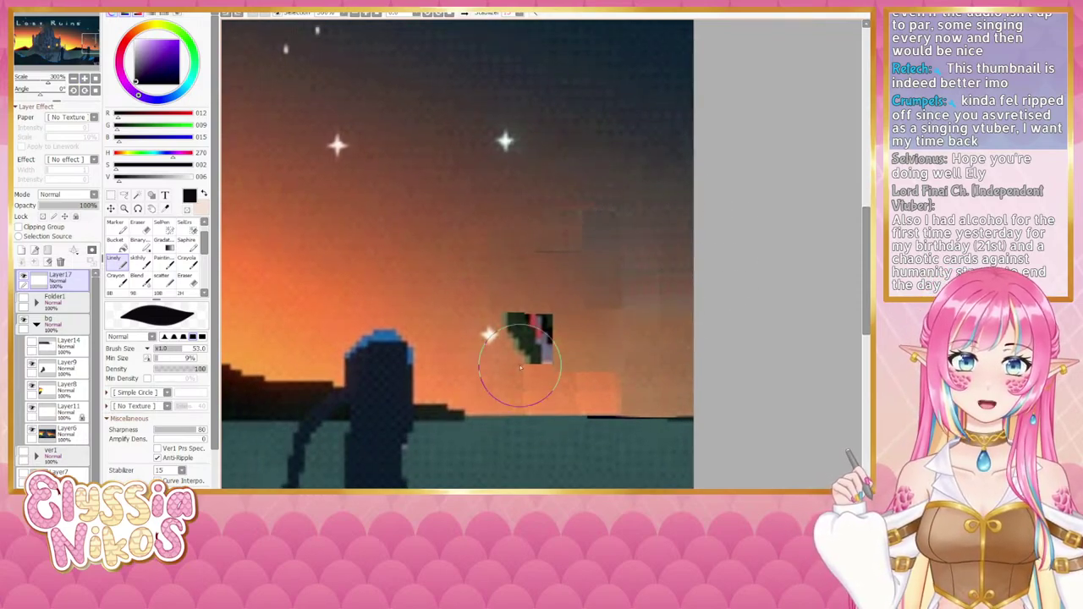
{"action": "mouse_move", "coordinate": [475, 280]}
{"action": "left_mouse_down"}
{"action": "mouse_move", "coordinate": [518, 267]}
{"action": "mouse_move", "coordinate": [762, 263]}
{"action": "mouse_move", "coordinate": [475, 283]}
{"action": "mouse_move", "coordinate": [641, 269]}
{"action": "left_mouse_up"}
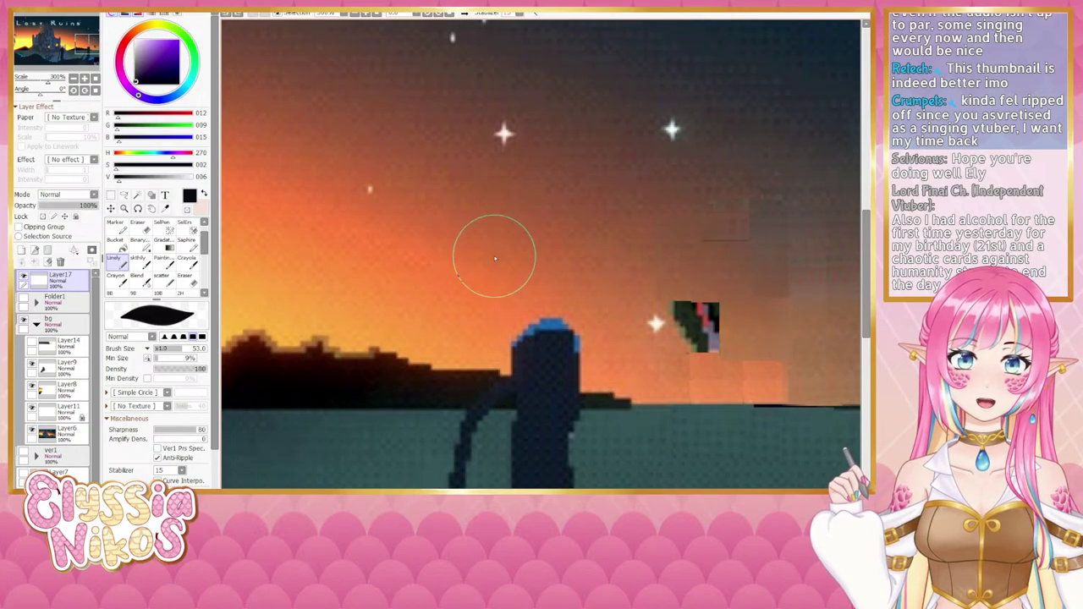
{"action": "left_click_drag", "start_coordinate": [693, 234], "coordinate": [505, 262]}
Step: Return to 50% scale, show Folder1 over the background, and undo a brush stroke made on the right-hand characters
{"action": "left_click", "coordinate": [73, 79]}
{"action": "left_click", "coordinate": [73, 80]}
{"action": "left_click", "coordinate": [73, 80]}
{"action": "left_click", "coordinate": [72, 80]}
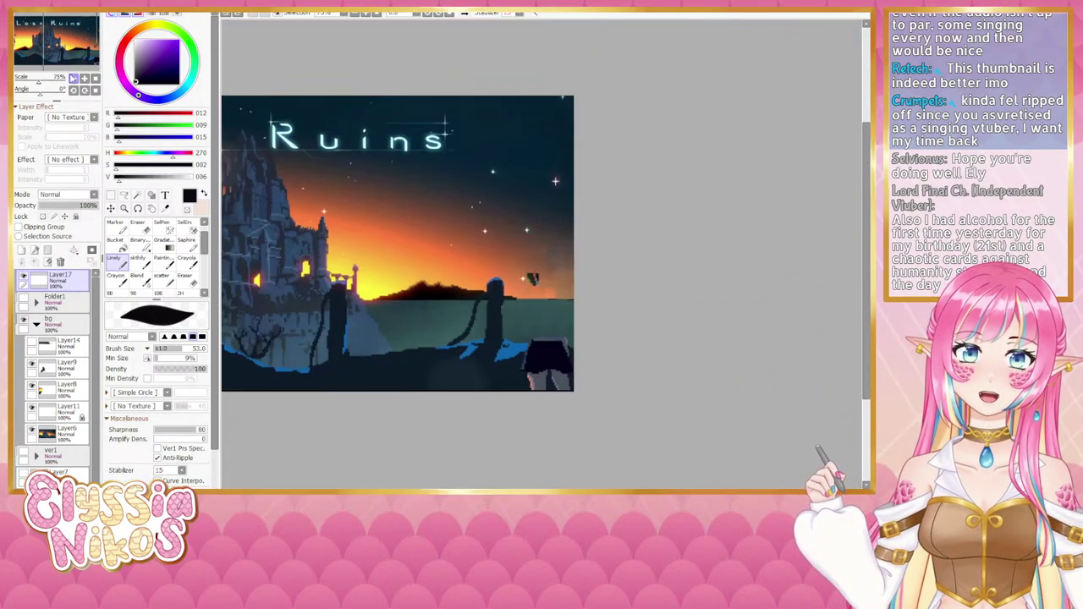
{"action": "left_click", "coordinate": [72, 79]}
{"action": "left_click_drag", "start_coordinate": [297, 284], "coordinate": [373, 276]}
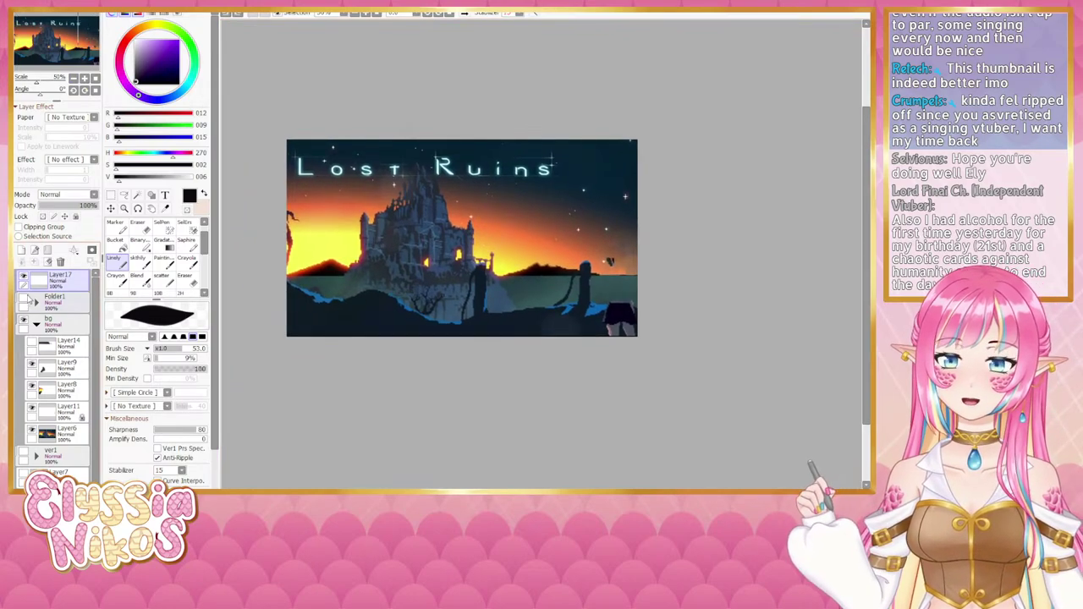
{"action": "left_click", "coordinate": [25, 300]}
{"action": "mouse_move", "coordinate": [649, 246]}
{"action": "left_mouse_down"}
{"action": "mouse_move", "coordinate": [654, 221]}
{"action": "mouse_move", "coordinate": [637, 245]}
{"action": "mouse_move", "coordinate": [642, 220]}
{"action": "left_mouse_up"}
{"action": "key", "text": "ctrl+z"}
{"action": "left_click_drag", "start_coordinate": [476, 312], "coordinate": [577, 283]}
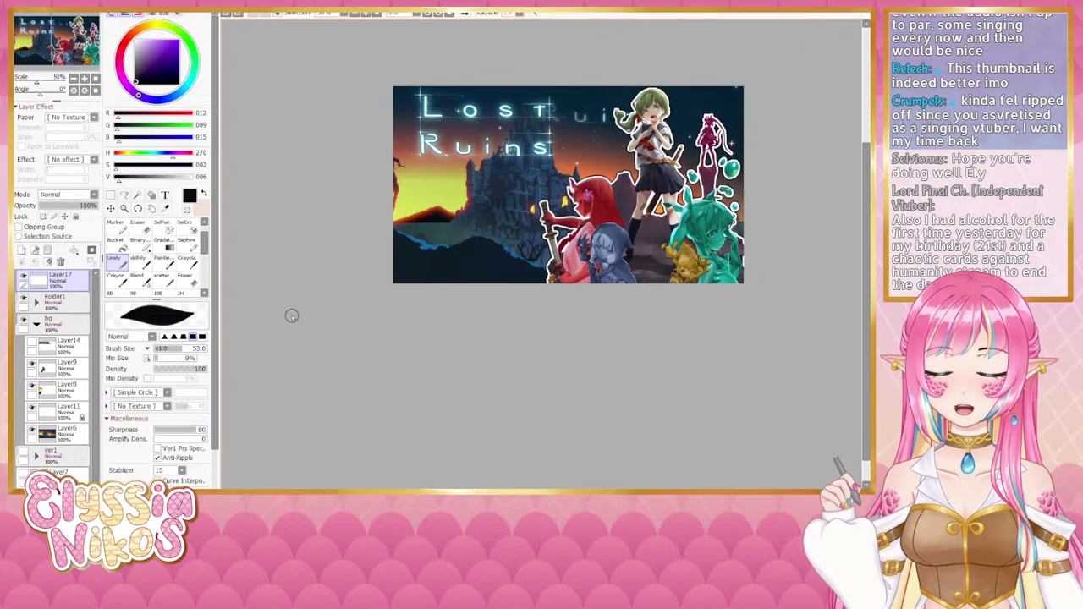
Step: Toggle Layer14, circle the background's original logo with Folder1 hidden, show Folder1 for comparison, and undo the strokes
{"action": "left_click", "coordinate": [31, 345]}
{"action": "left_click", "coordinate": [30, 344]}
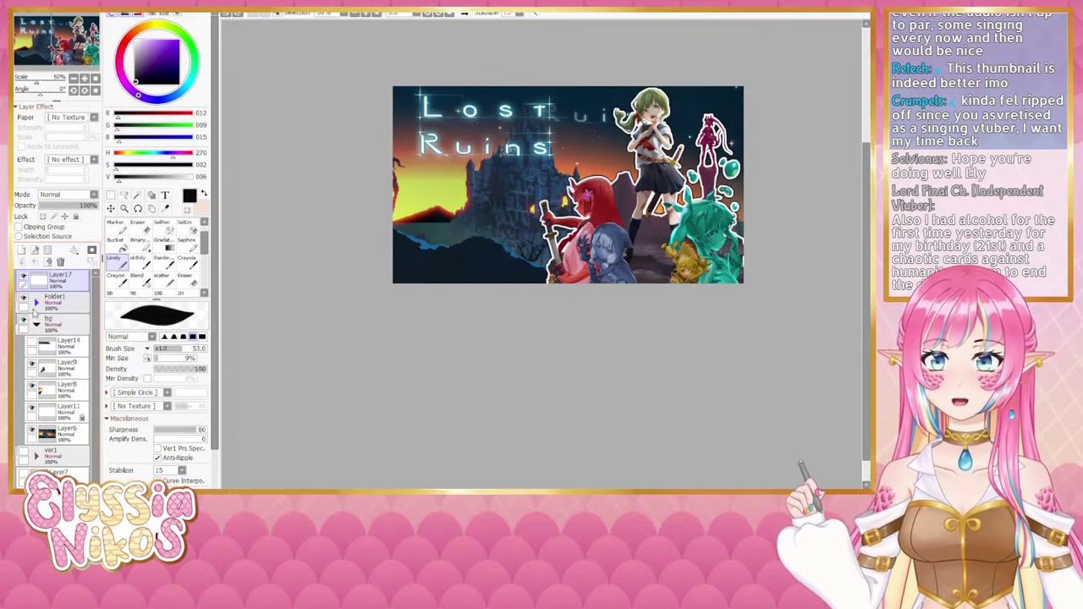
{"action": "left_click", "coordinate": [23, 300]}
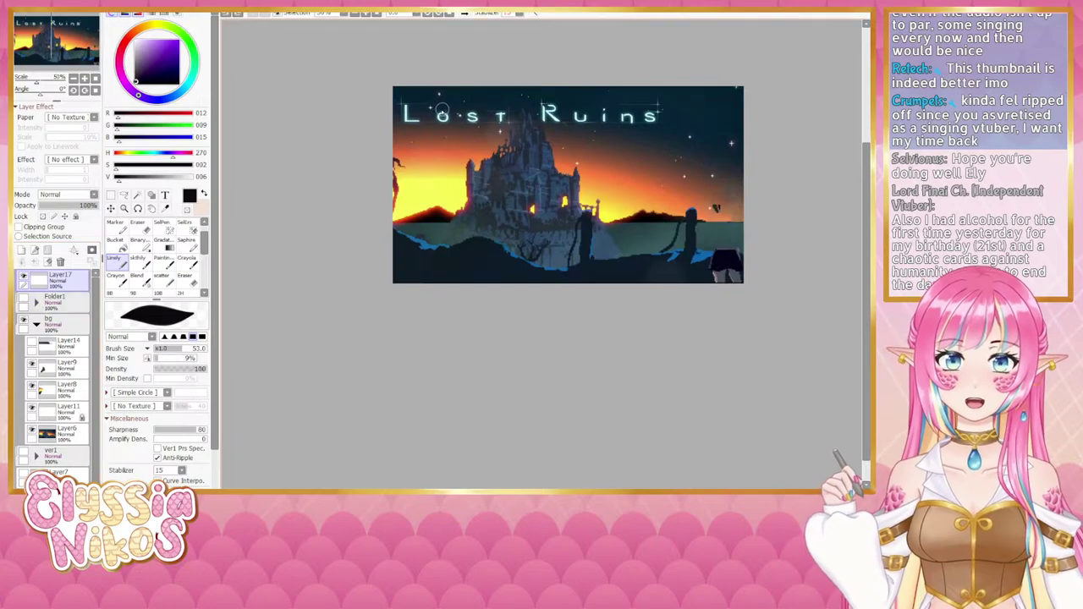
{"action": "mouse_move", "coordinate": [398, 93]}
{"action": "left_mouse_down"}
{"action": "mouse_move", "coordinate": [452, 137]}
{"action": "mouse_move", "coordinate": [667, 89]}
{"action": "left_mouse_up"}
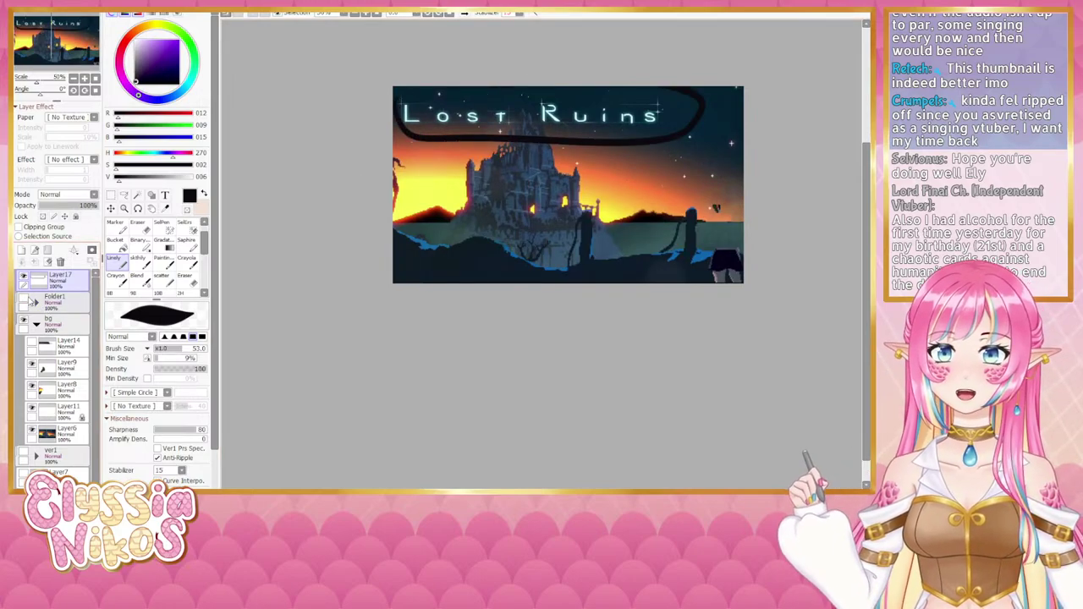
{"action": "left_click", "coordinate": [26, 300]}
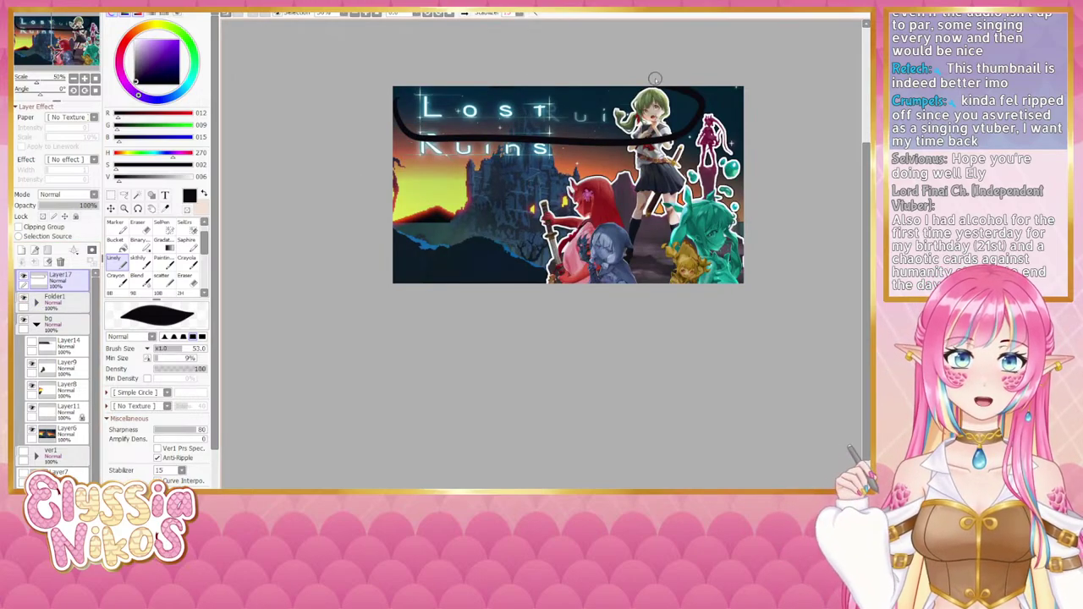
{"action": "mouse_move", "coordinate": [651, 78]}
{"action": "left_mouse_down"}
{"action": "mouse_move", "coordinate": [686, 140]}
{"action": "mouse_move", "coordinate": [595, 135]}
{"action": "left_mouse_up"}
{"action": "key", "text": "ctrl+z"}
{"action": "key", "text": "ctrl+z"}
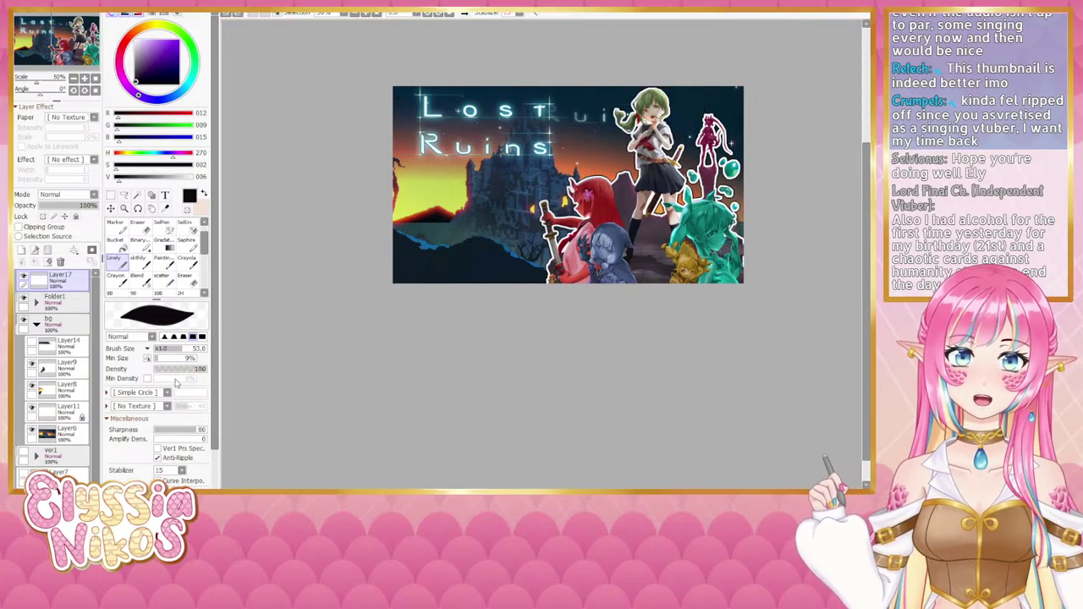
Step: Display Layer14 to cover the background's original logo, collapse the bg folder, and expand Folder1
{"action": "left_click", "coordinate": [31, 342]}
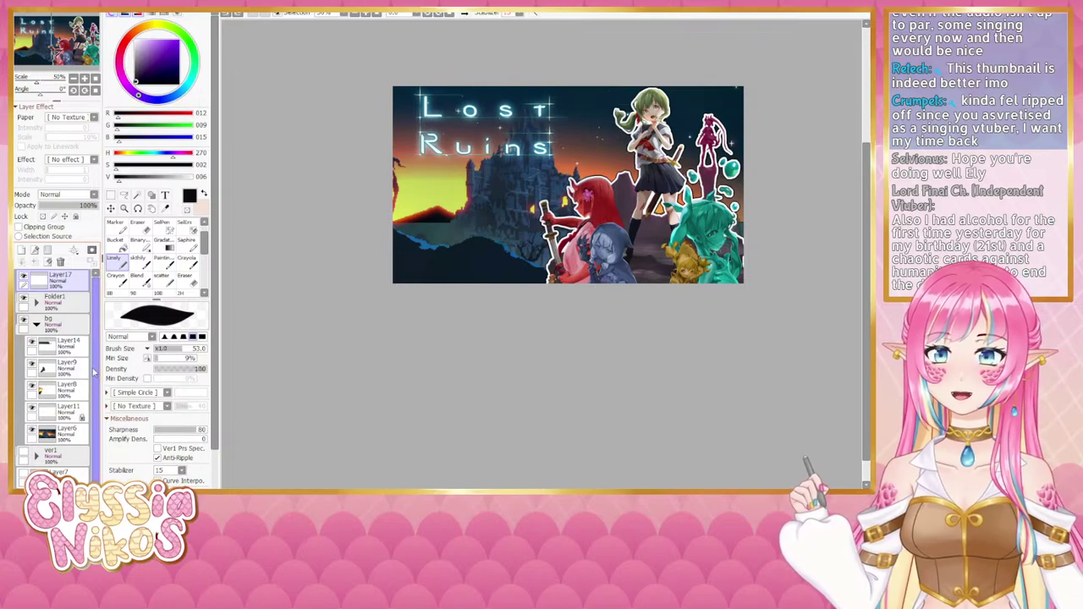
{"action": "left_click", "coordinate": [35, 325]}
{"action": "left_click", "coordinate": [30, 302]}
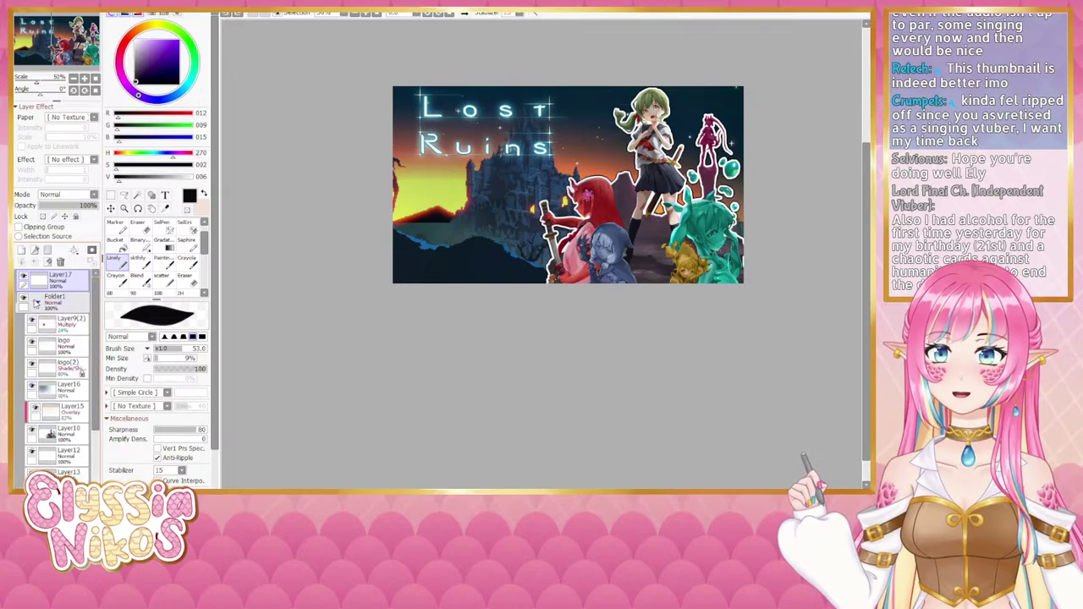
Step: Toggle the logo and logo(2) layers in Folder1 to compare the title with and without each one
{"action": "scroll", "coordinate": [34, 338], "scroll_direction": "down", "scroll_amount": 1}
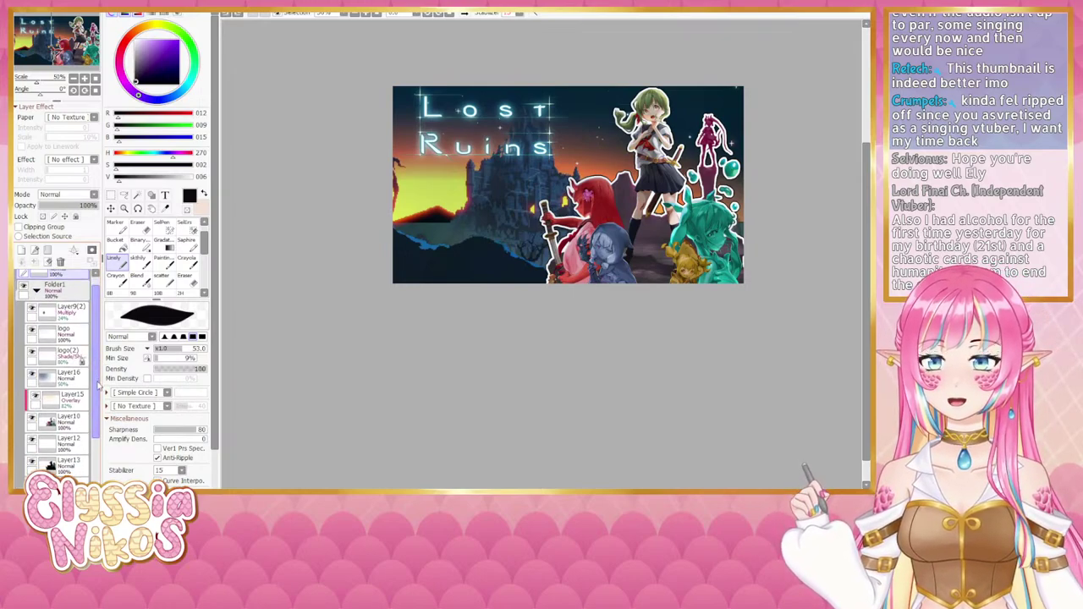
{"action": "left_click", "coordinate": [31, 333]}
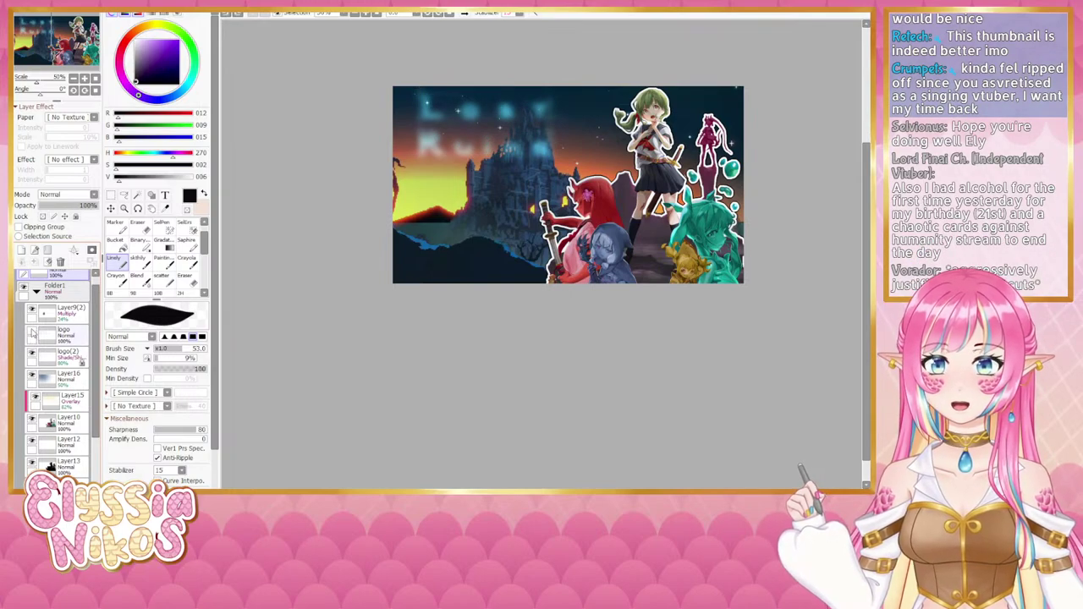
{"action": "left_click", "coordinate": [32, 333]}
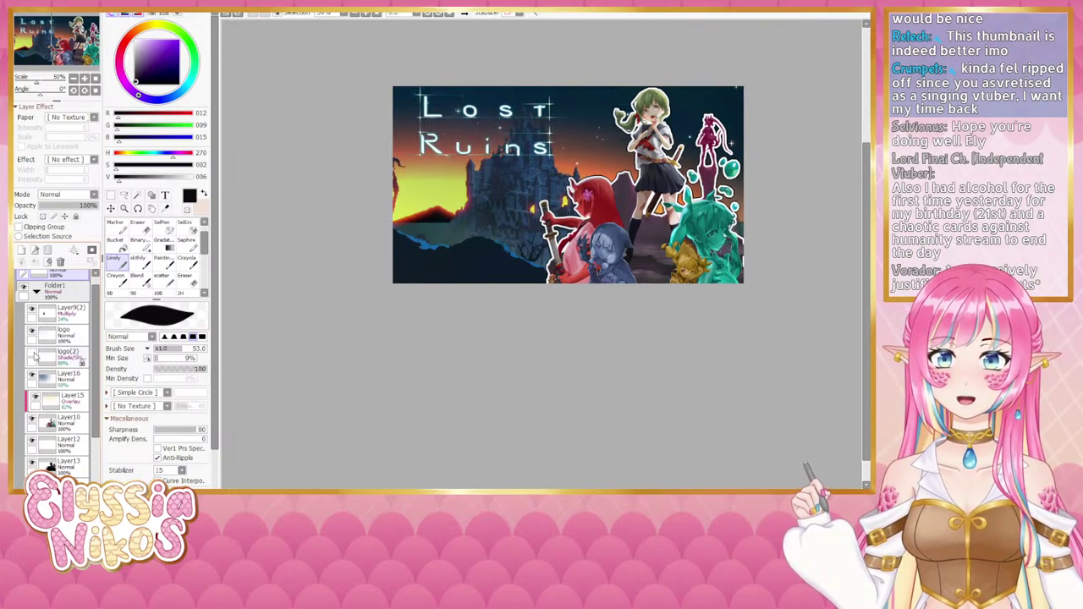
{"action": "left_click", "coordinate": [32, 353]}
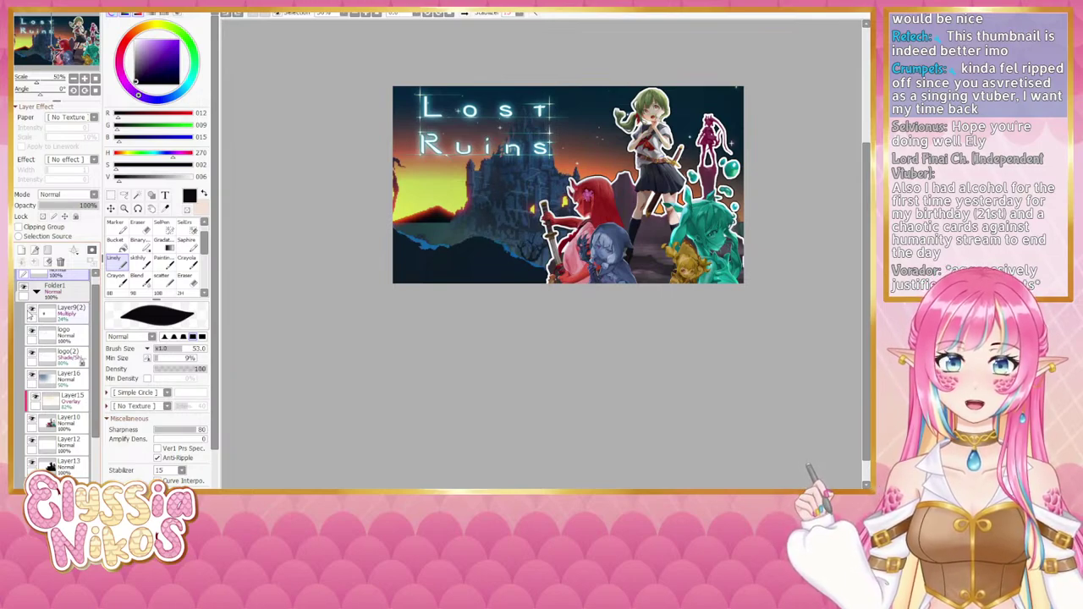
Step: Set the opacity of the Layer9(2) Multiply layer in Folder1 to 8%
{"action": "left_click", "coordinate": [57, 312]}
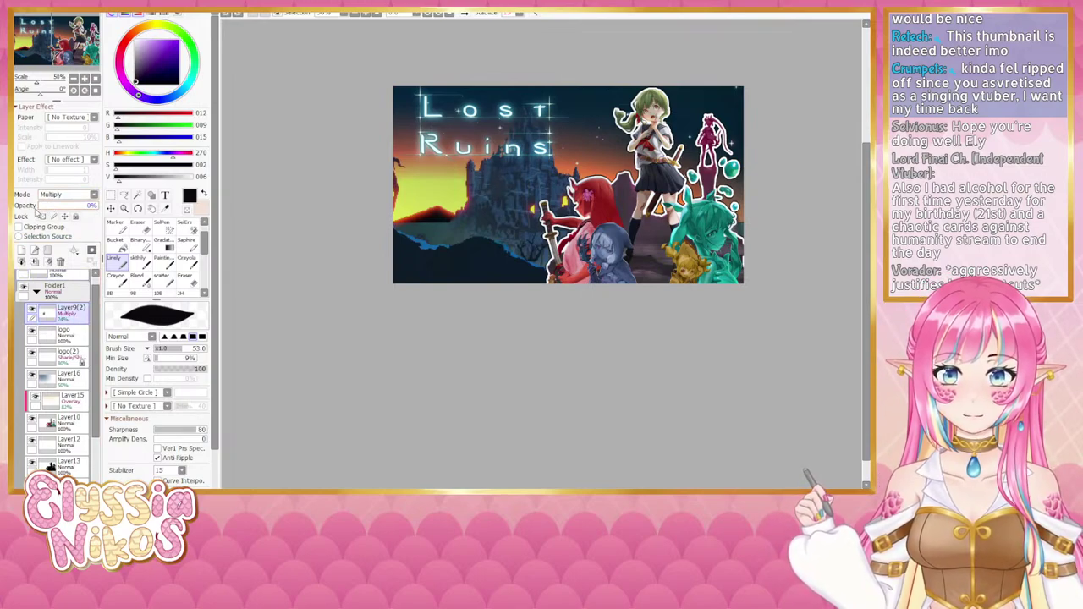
{"action": "left_click_drag", "start_coordinate": [30, 209], "coordinate": [45, 210]}
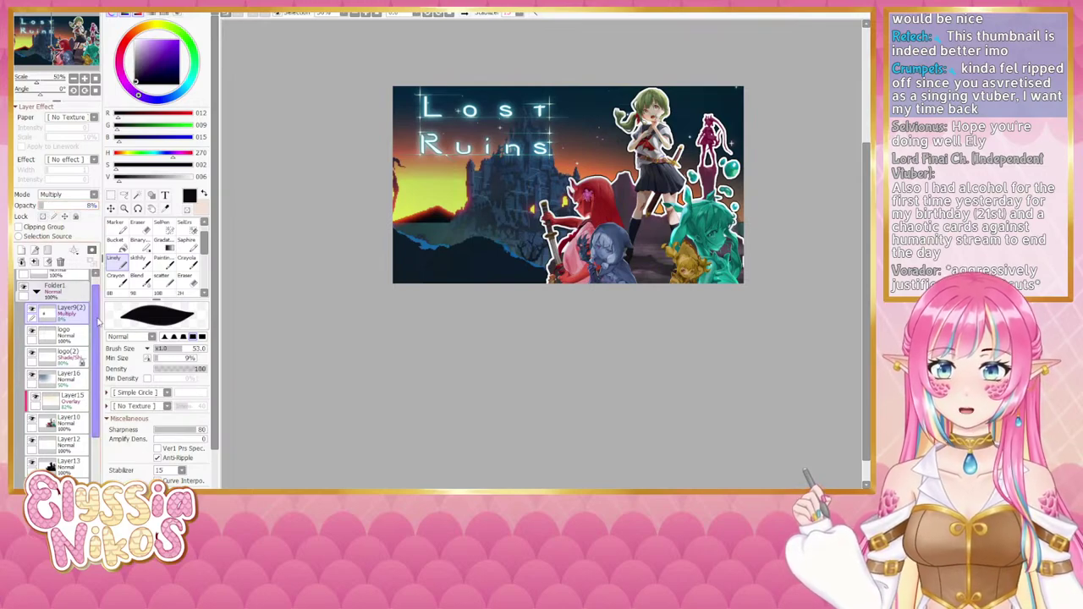
Step: Toggle Layer16 in Folder1 repeatedly to compare the background's brightness with and without it, leaving the layer visible
{"action": "left_click_drag", "start_coordinate": [98, 352], "coordinate": [98, 379]}
{"action": "scroll", "coordinate": [98, 378], "scroll_direction": "down", "scroll_amount": 2}
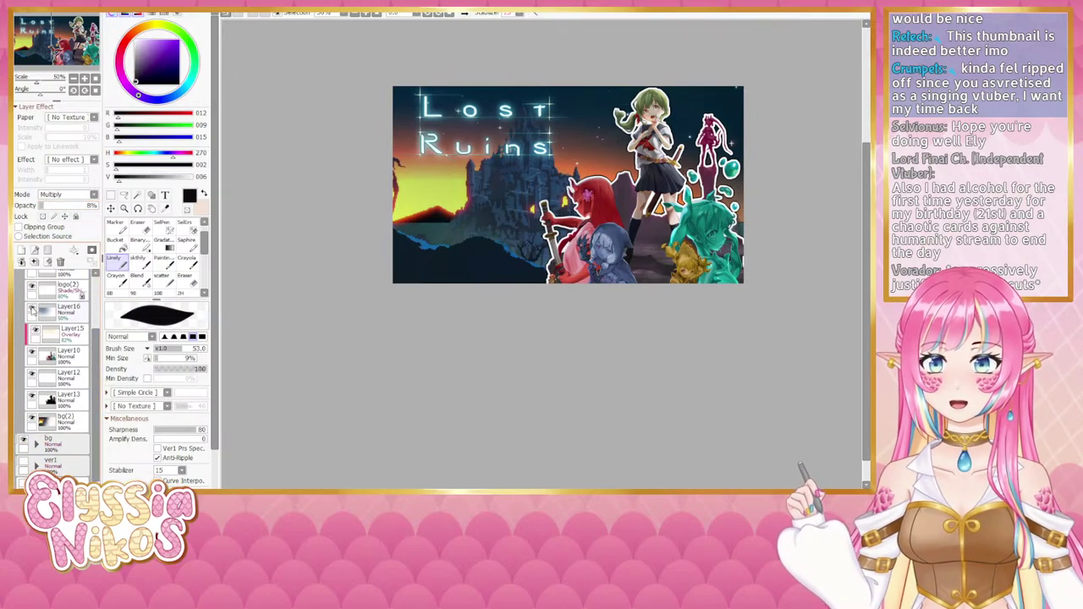
{"action": "left_click", "coordinate": [32, 311]}
{"action": "left_click", "coordinate": [31, 312]}
{"action": "left_click", "coordinate": [31, 313]}
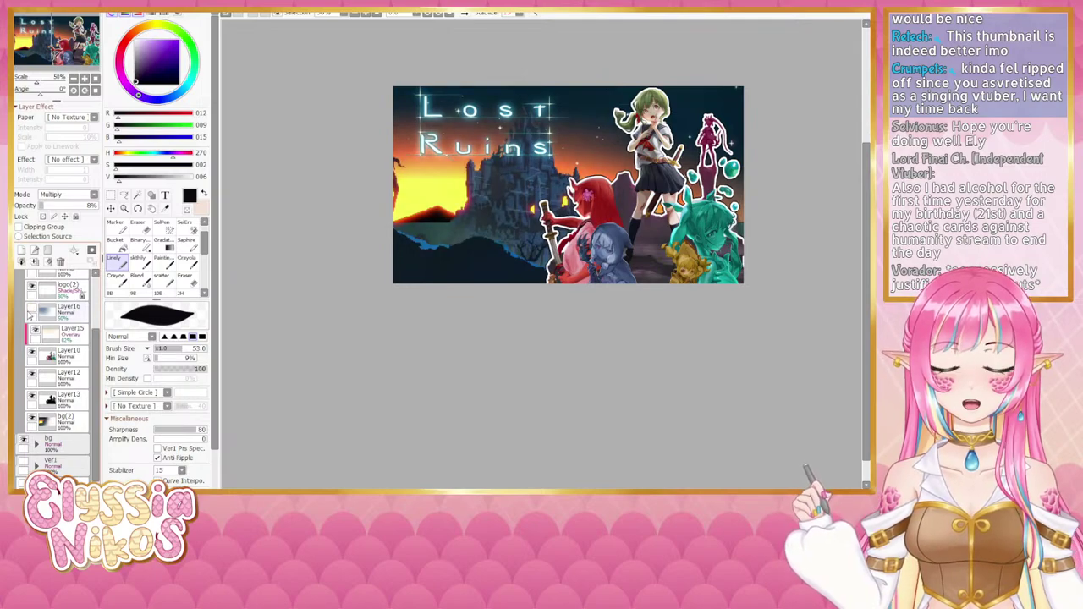
{"action": "left_click", "coordinate": [30, 313]}
{"action": "left_click", "coordinate": [30, 312]}
{"action": "left_click", "coordinate": [29, 316]}
{"action": "left_click", "coordinate": [32, 311]}
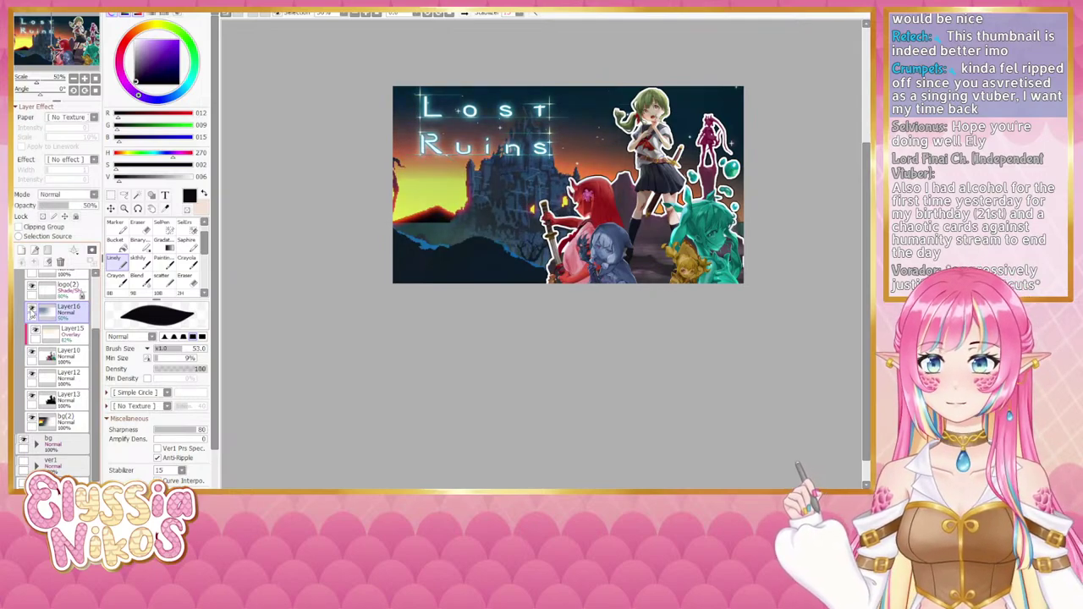
Step: View the thumbnail at 25% scale and toggle the bg(2) layer to compare the scene, leaving it visible
{"action": "left_click", "coordinate": [74, 79]}
{"action": "left_click", "coordinate": [75, 79]}
{"action": "left_click_drag", "start_coordinate": [417, 222], "coordinate": [378, 221]}
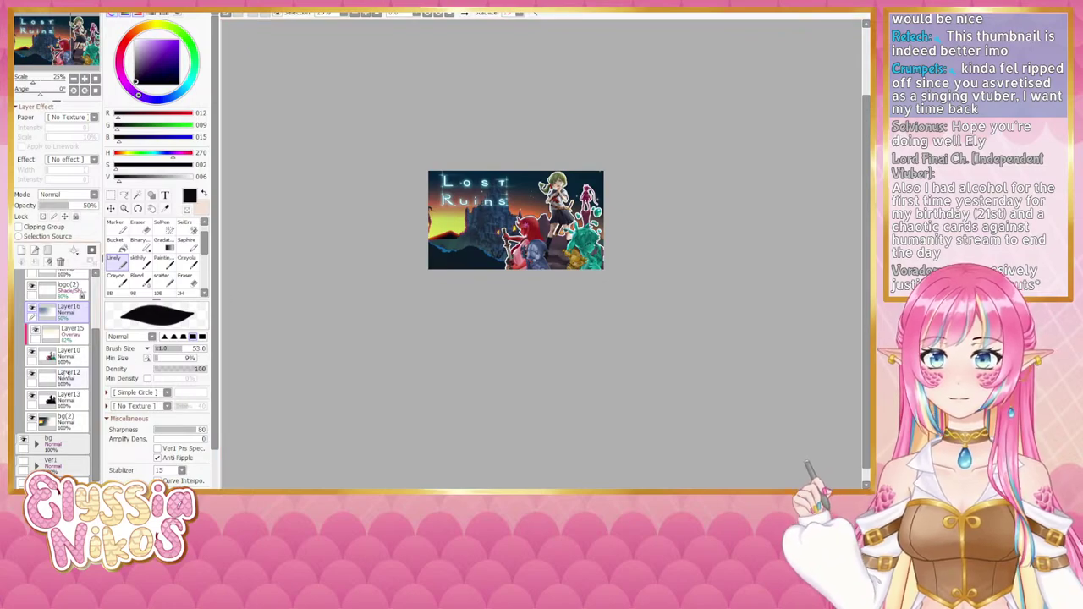
{"action": "scroll", "coordinate": [51, 379], "scroll_direction": "down", "scroll_amount": 1}
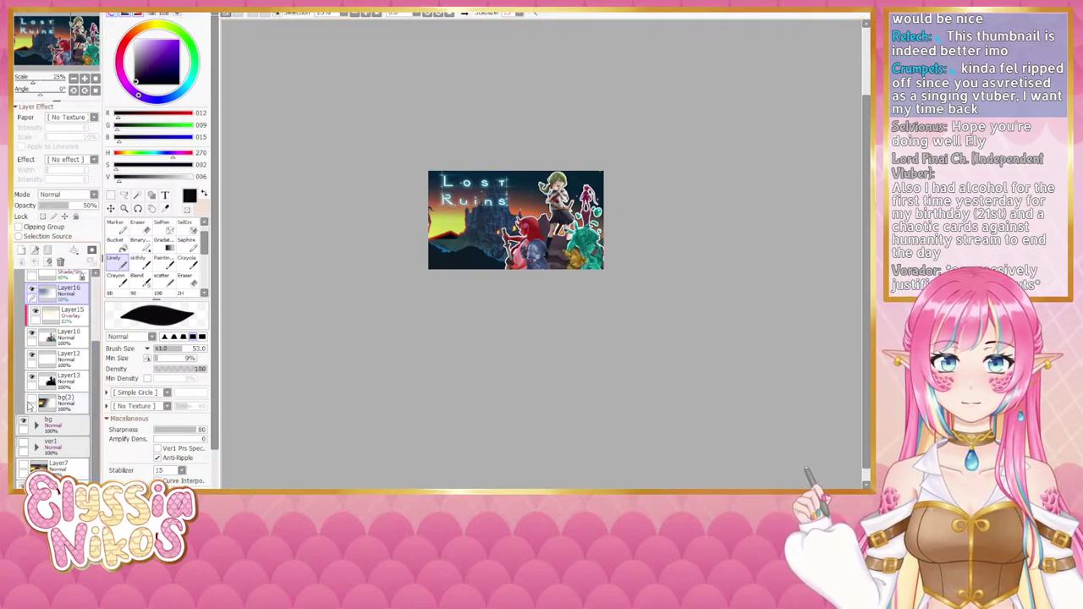
{"action": "left_click", "coordinate": [27, 405]}
{"action": "left_click", "coordinate": [33, 401]}
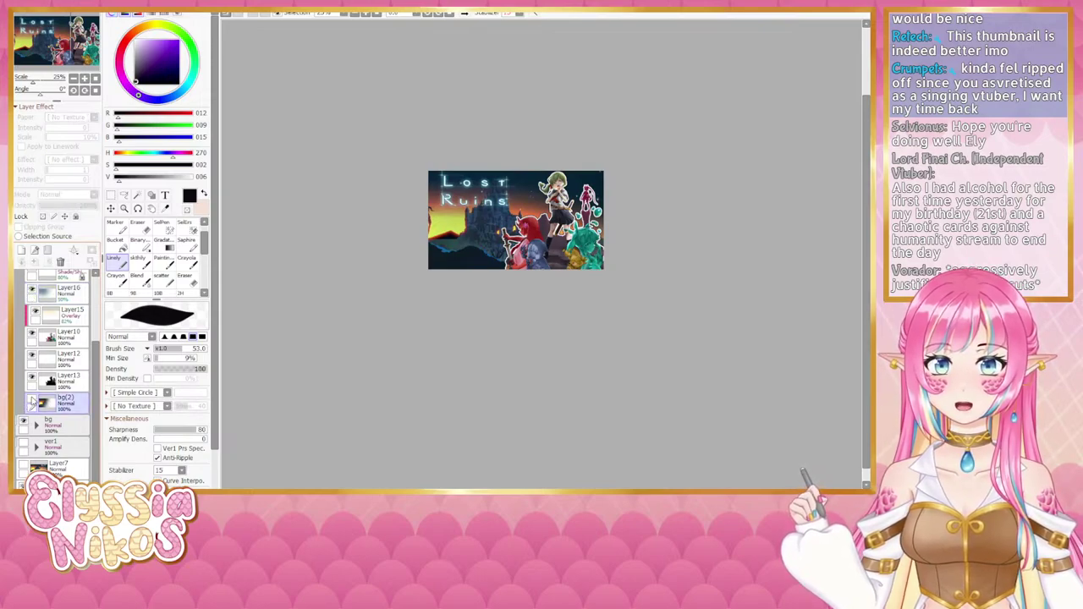
{"action": "left_click", "coordinate": [33, 400]}
{"action": "left_click", "coordinate": [33, 400]}
{"action": "left_click", "coordinate": [31, 402]}
{"action": "left_click", "coordinate": [31, 402]}
{"action": "left_click", "coordinate": [31, 403]}
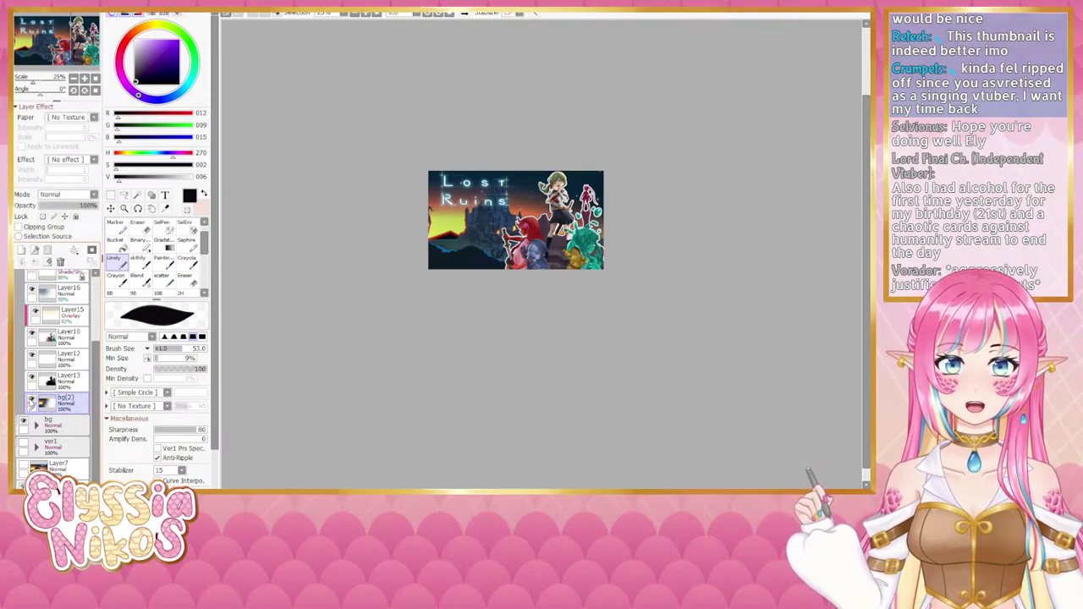
Step: Collapse Folder1 and enlarge the thumbnail view to 50% scale
{"action": "left_click_drag", "start_coordinate": [95, 340], "coordinate": [93, 297]}
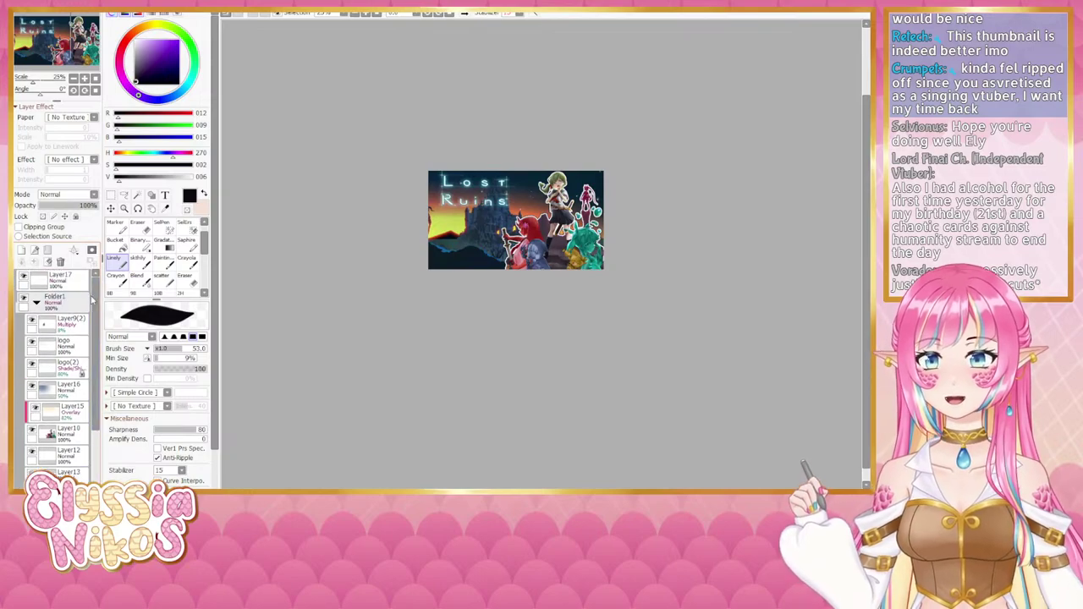
{"action": "left_click", "coordinate": [35, 302]}
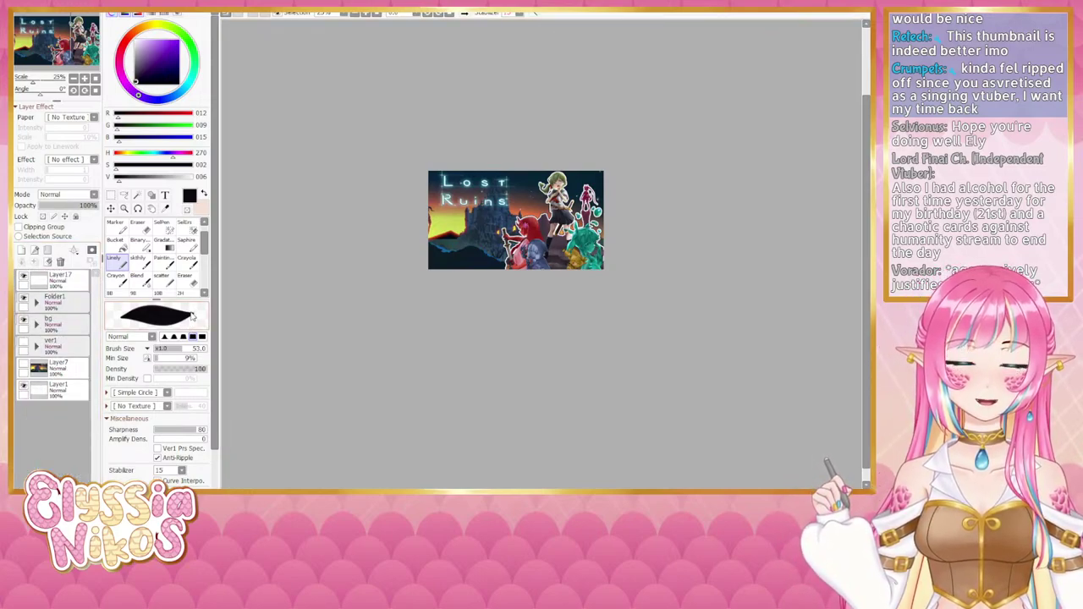
{"action": "left_click", "coordinate": [86, 80]}
{"action": "left_click_drag", "start_coordinate": [499, 238], "coordinate": [502, 287]}
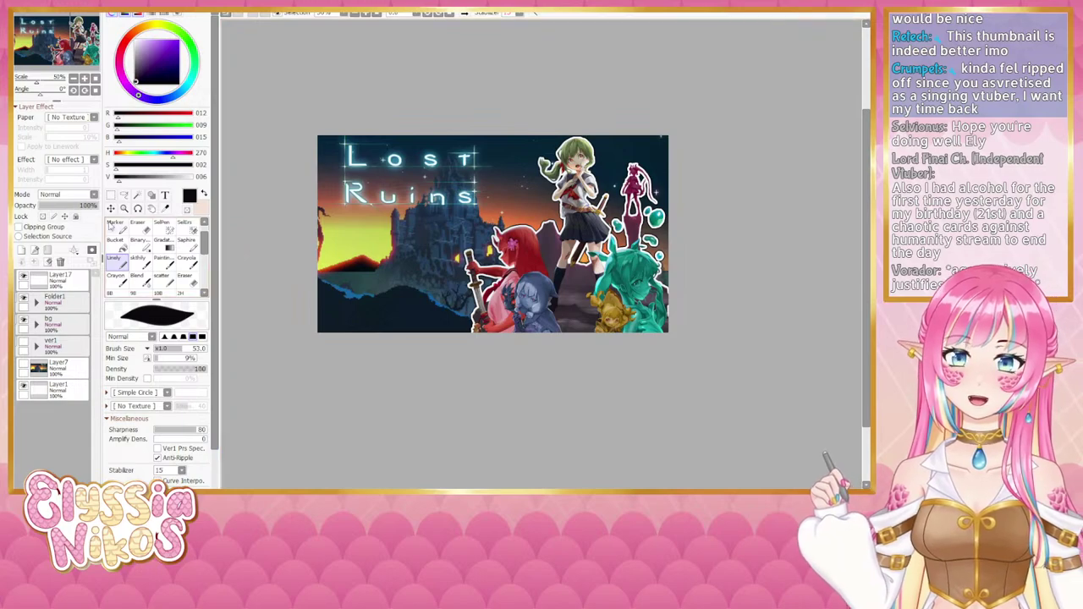
Step: Delete the top Layer17, create a layer folder named Ely, and add a blank layer inside it
{"action": "left_click", "coordinate": [78, 284]}
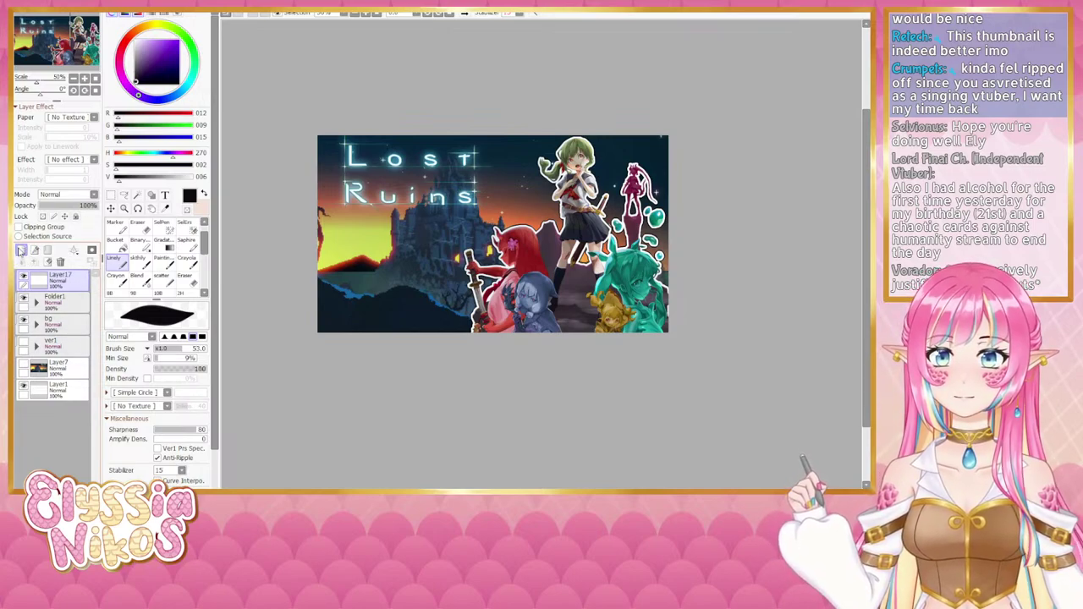
{"action": "left_click", "coordinate": [61, 262]}
{"action": "left_click", "coordinate": [48, 250]}
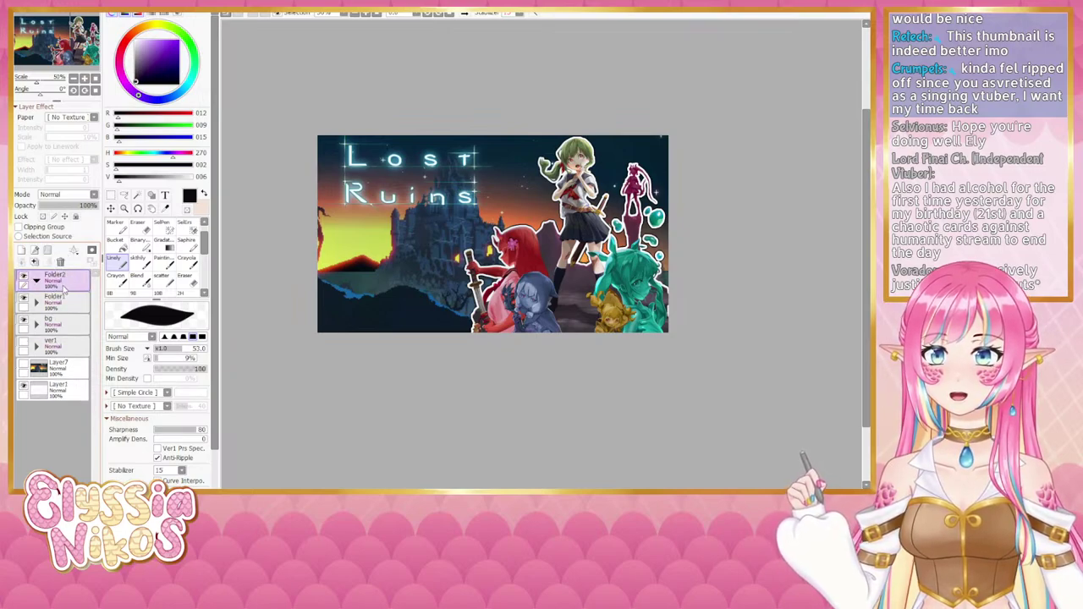
{"action": "type", "text": "Ely"}
{"action": "key", "text": "Return"}
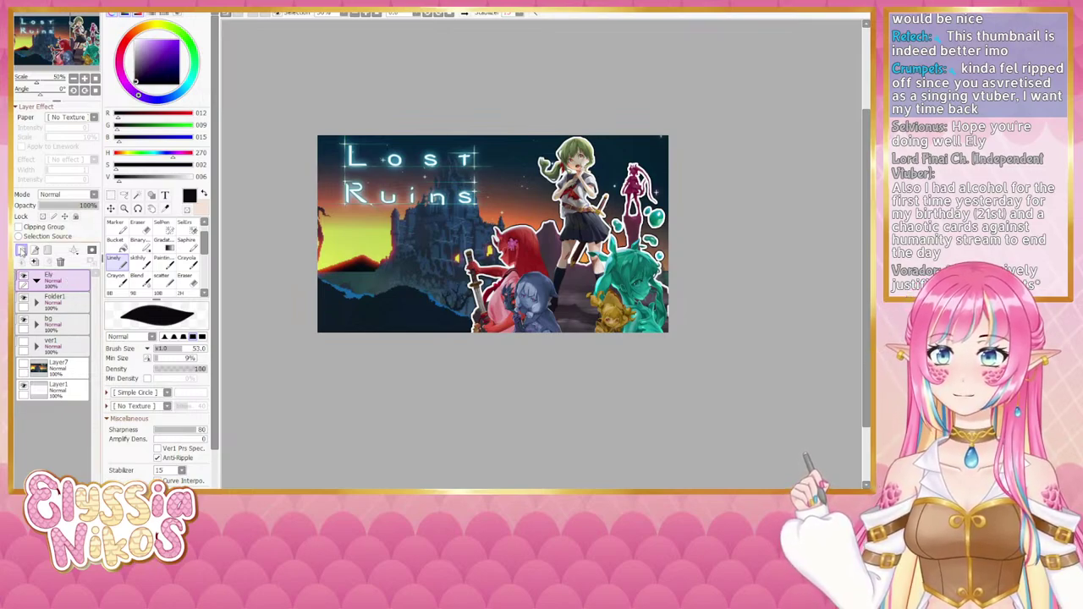
{"action": "left_click", "coordinate": [21, 250]}
Step: Group Folder1 and bg into a new folder, collapse it, and fade the group to 37% opacity
{"action": "left_click", "coordinate": [61, 327]}
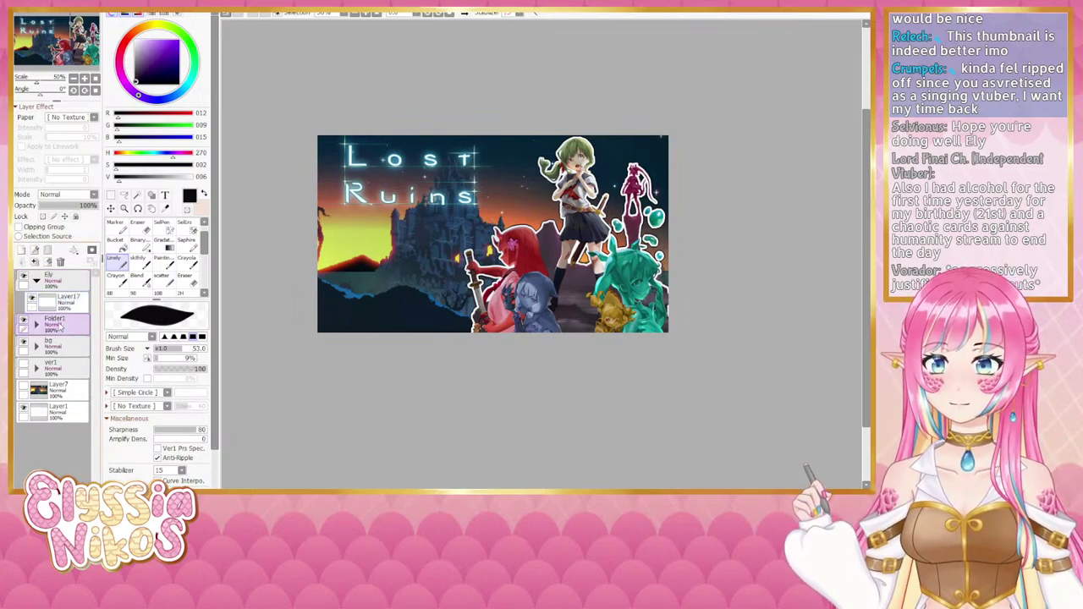
{"action": "left_click", "coordinate": [75, 351], "text": "ctrl"}
{"action": "left_click", "coordinate": [48, 252]}
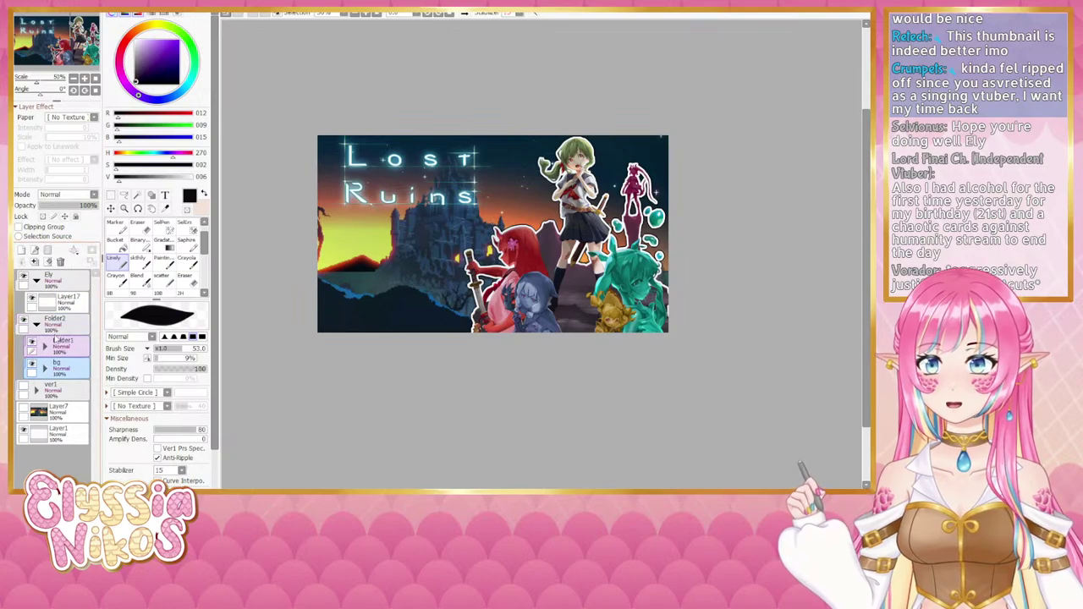
{"action": "left_click", "coordinate": [37, 325]}
{"action": "left_click", "coordinate": [67, 327]}
{"action": "left_click_drag", "start_coordinate": [69, 205], "coordinate": [65, 205]}
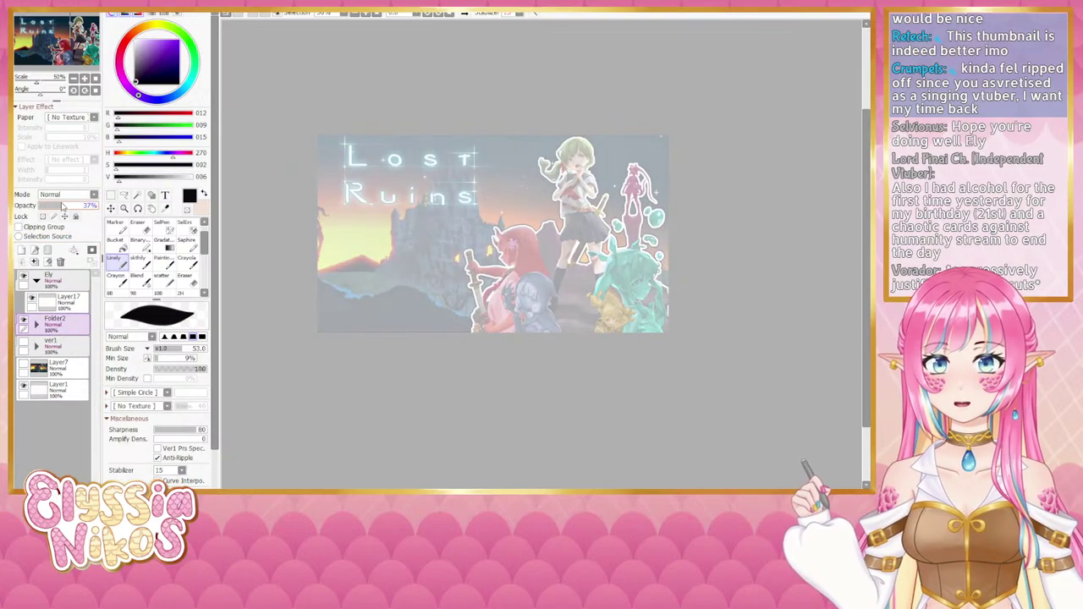
Step: Select the blank layer in Ely and try rough head circles over the faded sunset with the sketch brush at size 22
{"action": "left_click", "coordinate": [78, 303]}
{"action": "left_click", "coordinate": [144, 264]}
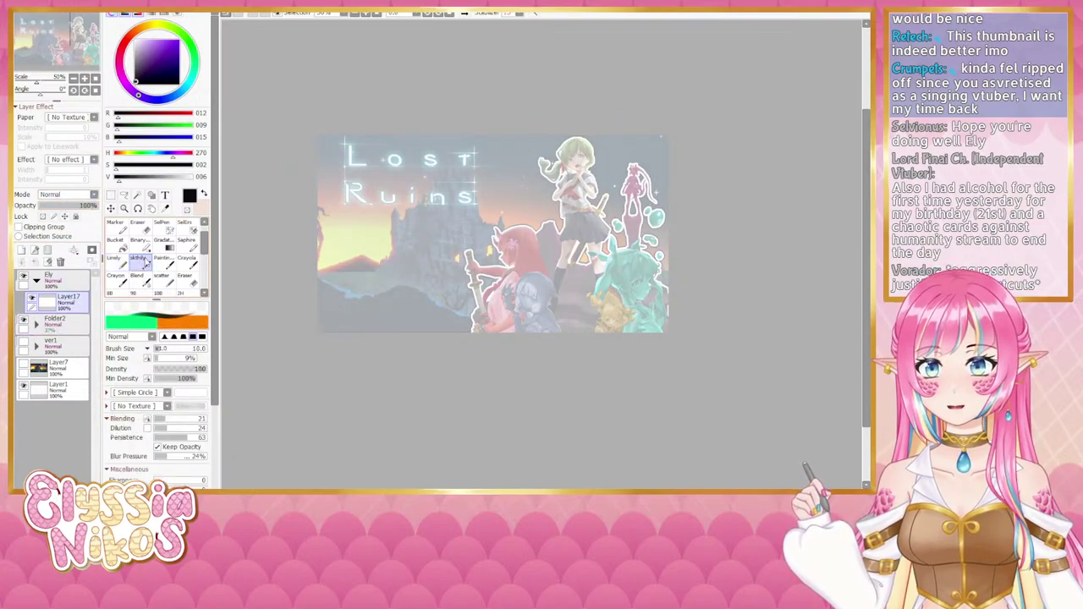
{"action": "left_click", "coordinate": [74, 79]}
{"action": "left_click", "coordinate": [74, 78]}
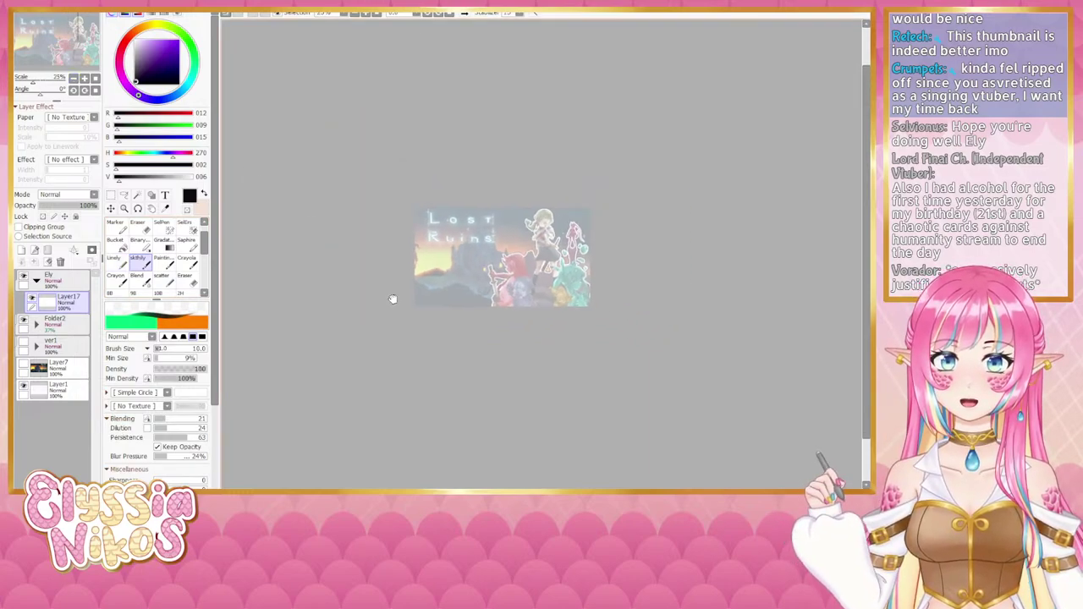
{"action": "left_click_drag", "start_coordinate": [455, 305], "coordinate": [464, 306]}
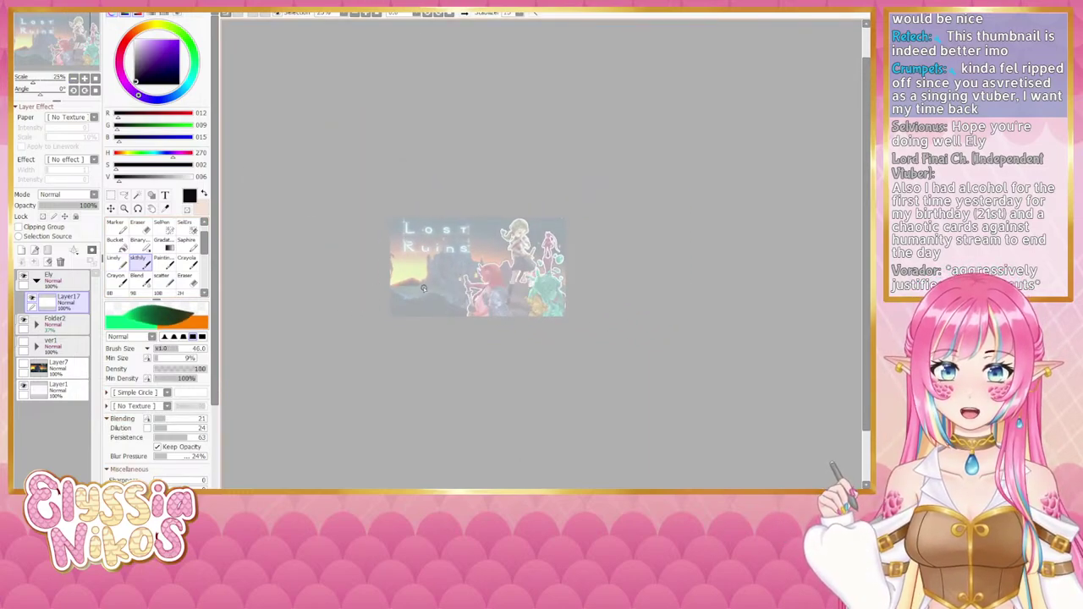
{"action": "left_click", "coordinate": [73, 79]}
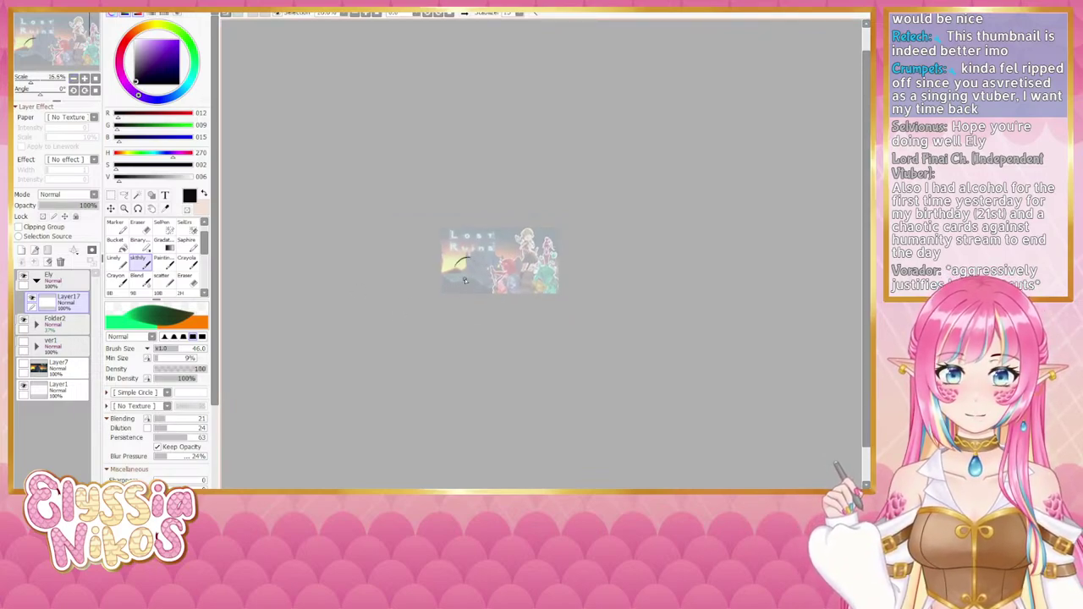
{"action": "left_click_drag", "start_coordinate": [470, 264], "coordinate": [463, 265]}
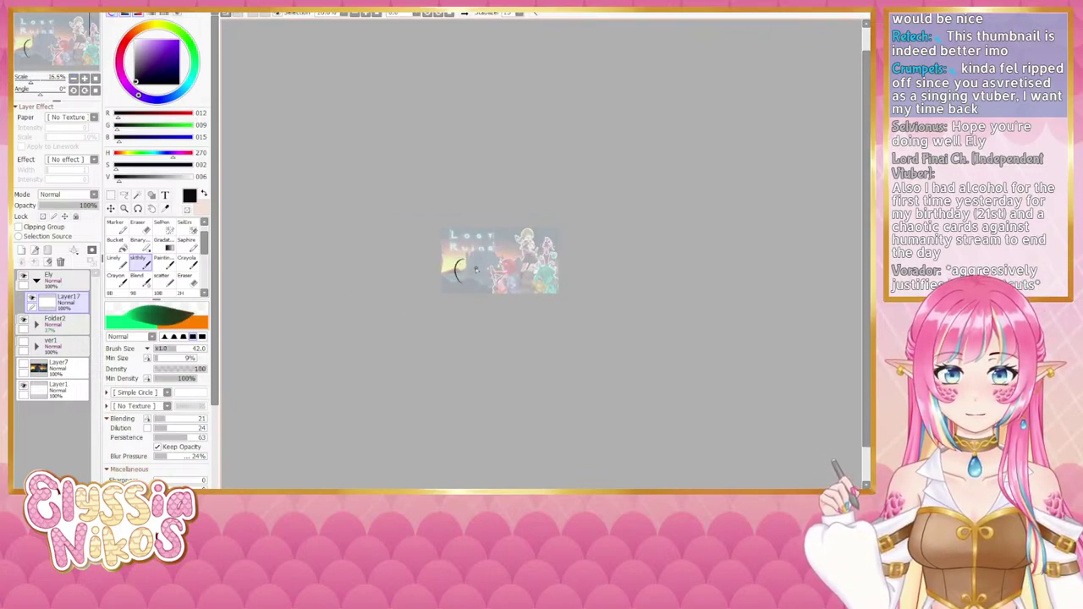
{"action": "left_click_drag", "start_coordinate": [437, 275], "coordinate": [454, 261]}
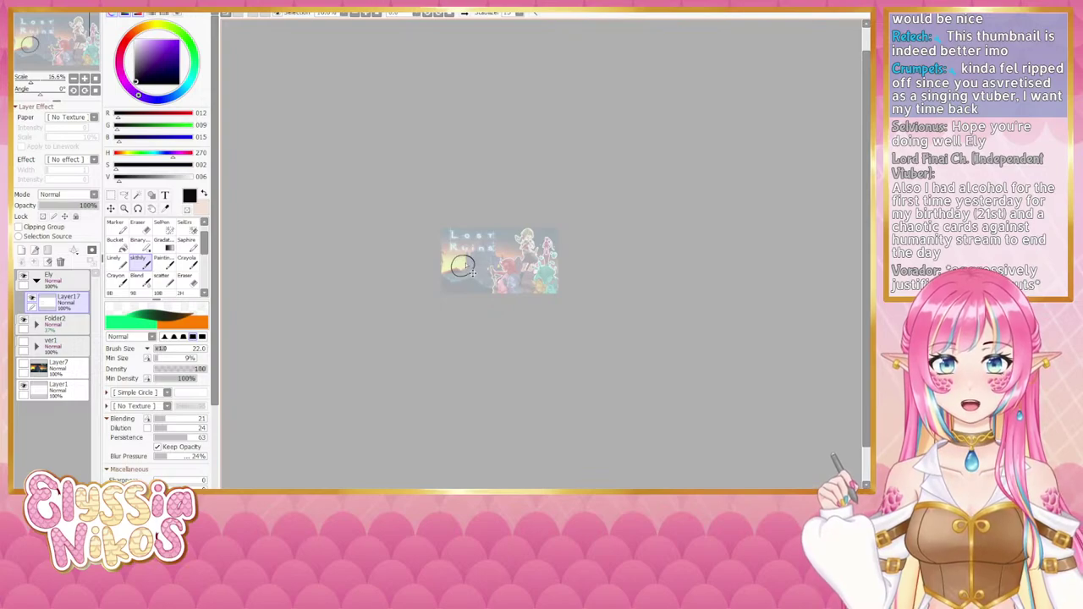
{"action": "key", "text": "ctrl+z"}
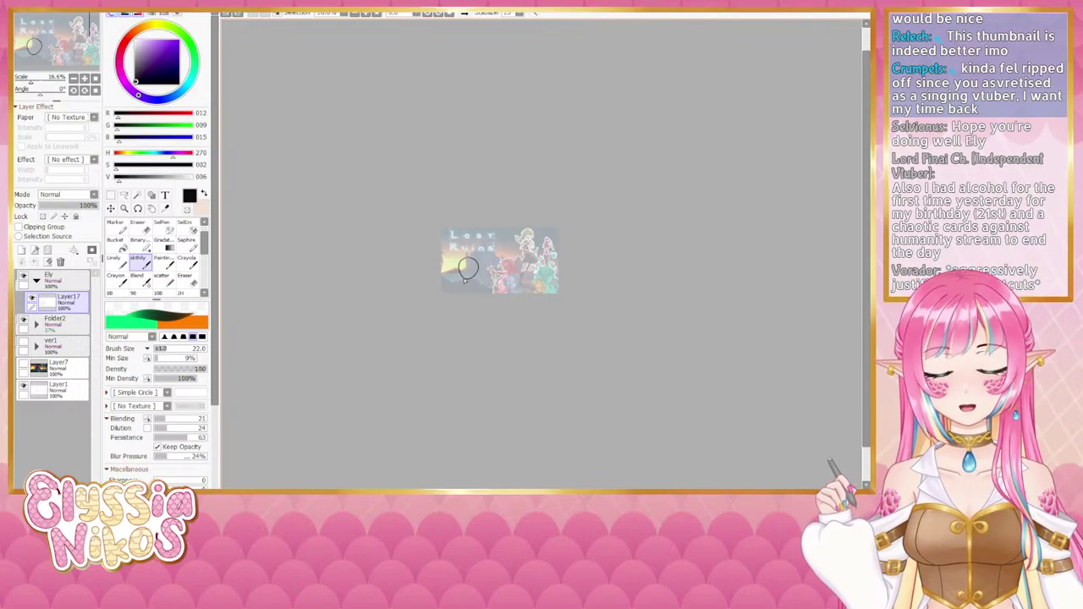
{"action": "mouse_move", "coordinate": [462, 264]}
{"action": "left_mouse_down"}
{"action": "mouse_move", "coordinate": [476, 267]}
{"action": "mouse_move", "coordinate": [426, 250]}
{"action": "mouse_move", "coordinate": [438, 217]}
{"action": "left_mouse_up"}
{"action": "left_click", "coordinate": [85, 80]}
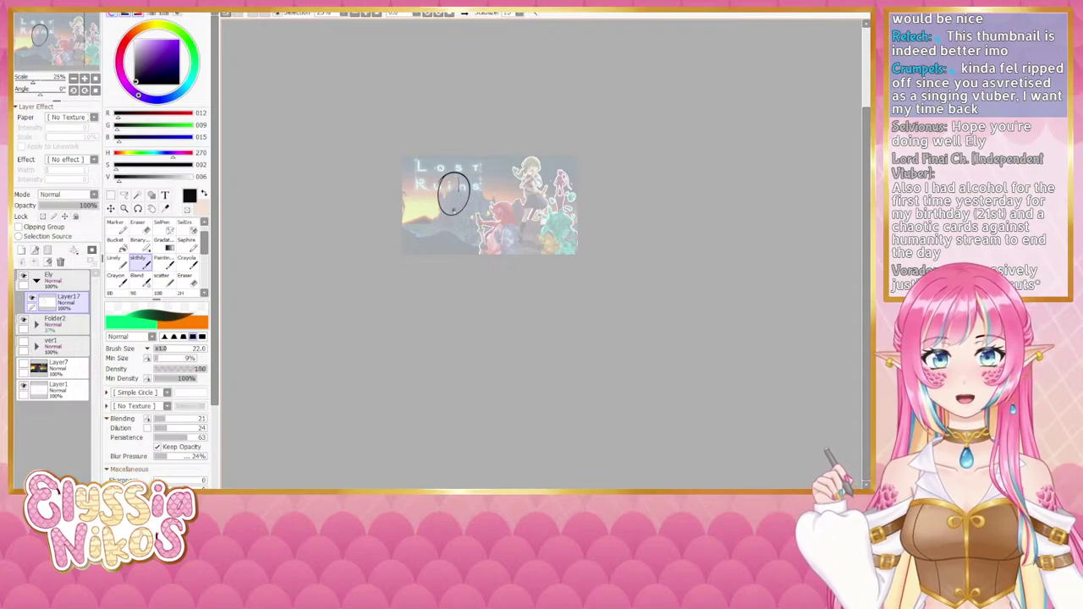
Step: Undo the rough head strokes and redraw the head below the title with crossed facial guidelines
{"action": "key", "text": "ctrl+z"}
{"action": "key", "text": "ctrl+z"}
{"action": "mouse_move", "coordinate": [452, 175]}
{"action": "left_mouse_down"}
{"action": "mouse_move", "coordinate": [477, 198]}
{"action": "mouse_move", "coordinate": [484, 189]}
{"action": "mouse_move", "coordinate": [474, 219]}
{"action": "mouse_move", "coordinate": [455, 178]}
{"action": "mouse_move", "coordinate": [459, 220]}
{"action": "mouse_move", "coordinate": [469, 206]}
{"action": "mouse_move", "coordinate": [457, 220]}
{"action": "mouse_move", "coordinate": [477, 205]}
{"action": "left_mouse_up"}
{"action": "key", "text": "ctrl+z"}
{"action": "key", "text": "ctrl+z"}
{"action": "key", "text": "ctrl+z"}
{"action": "left_click_drag", "start_coordinate": [447, 257], "coordinate": [438, 257]}
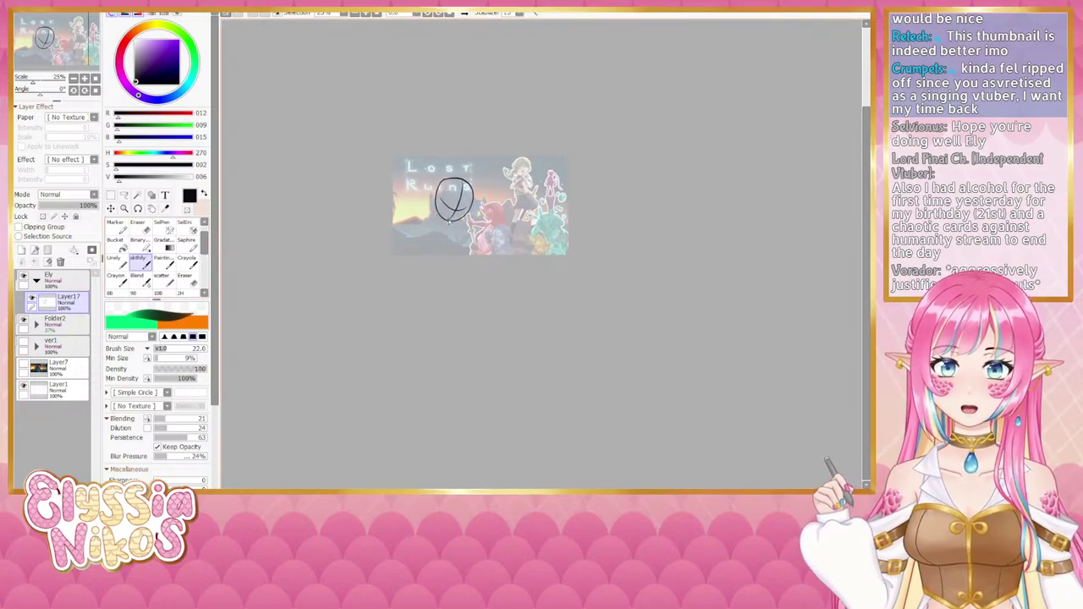
Step: Try neck, back and shoulder lines below the sketched head, undoing the shoulder stroke
{"action": "left_click_drag", "start_coordinate": [436, 215], "coordinate": [443, 247]}
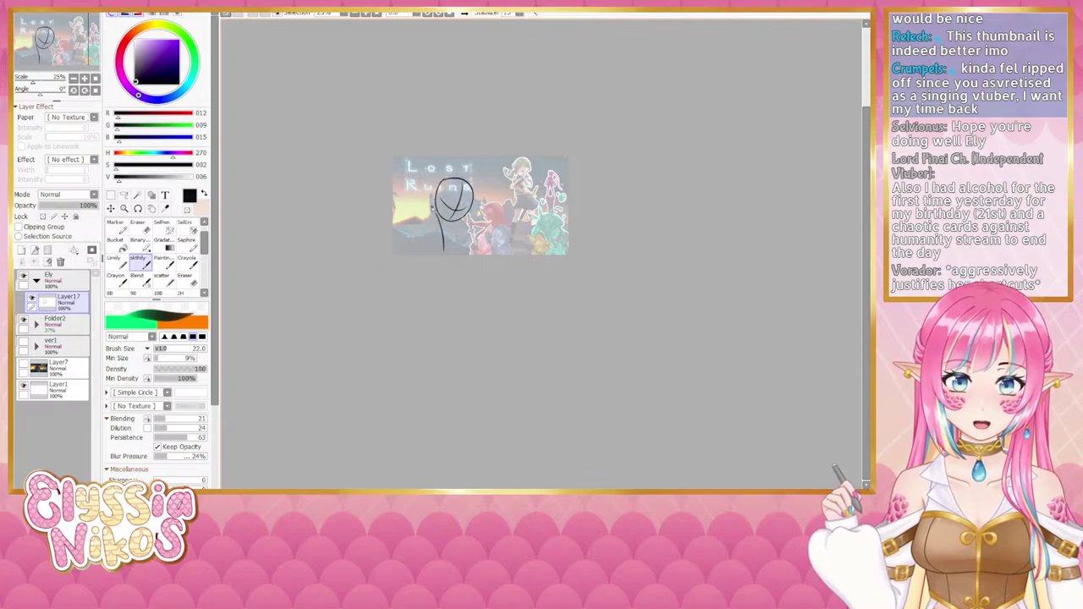
{"action": "mouse_move", "coordinate": [433, 209]}
{"action": "left_mouse_down"}
{"action": "mouse_move", "coordinate": [438, 235]}
{"action": "mouse_move", "coordinate": [419, 233]}
{"action": "mouse_move", "coordinate": [414, 244]}
{"action": "left_mouse_up"}
{"action": "key", "text": "ctrl+z"}
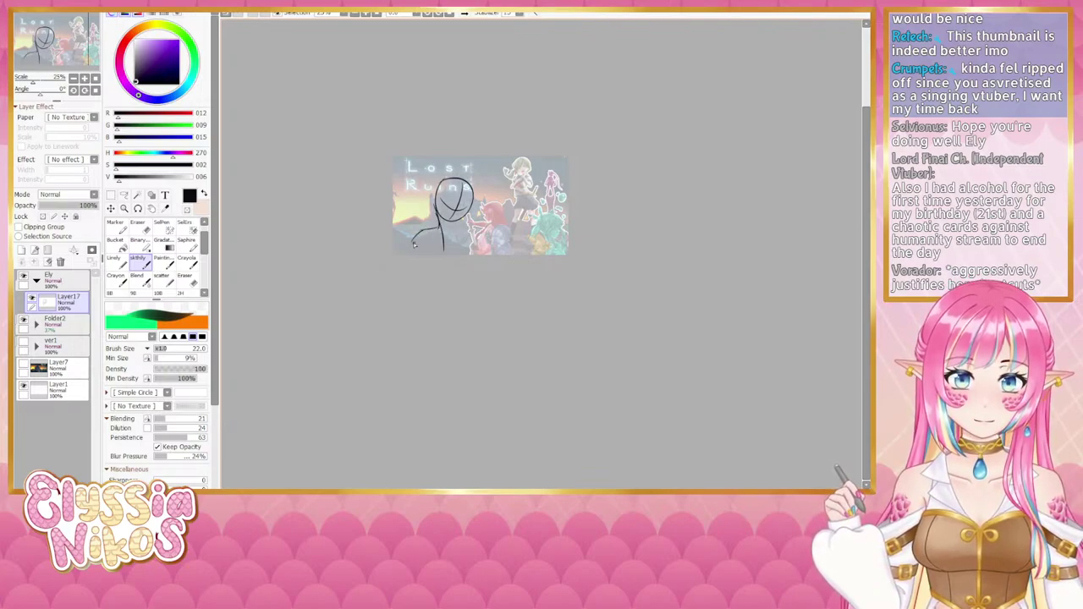
{"action": "key", "text": "ctrl+z"}
{"action": "key", "text": "ctrl+z"}
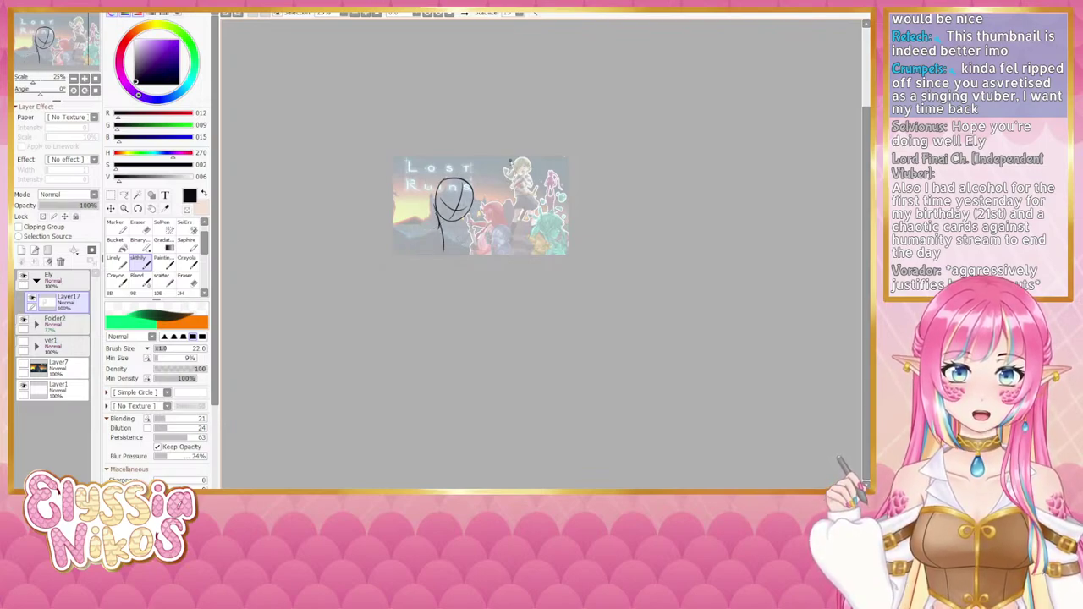
Step: At 75% scale, mark the green-haired girl's head with a stroke, and undo it along with the whole figure sketch
{"action": "left_click", "coordinate": [85, 78]}
{"action": "left_click", "coordinate": [84, 77]}
{"action": "left_click", "coordinate": [85, 78]}
{"action": "left_click_drag", "start_coordinate": [489, 126], "coordinate": [493, 338]}
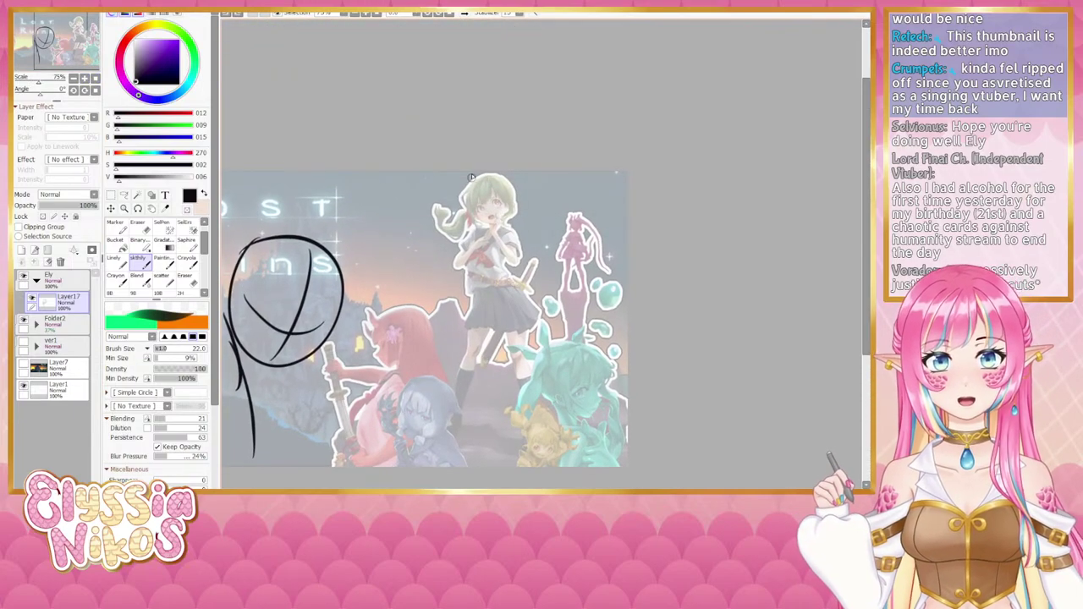
{"action": "left_click_drag", "start_coordinate": [497, 191], "coordinate": [504, 172]}
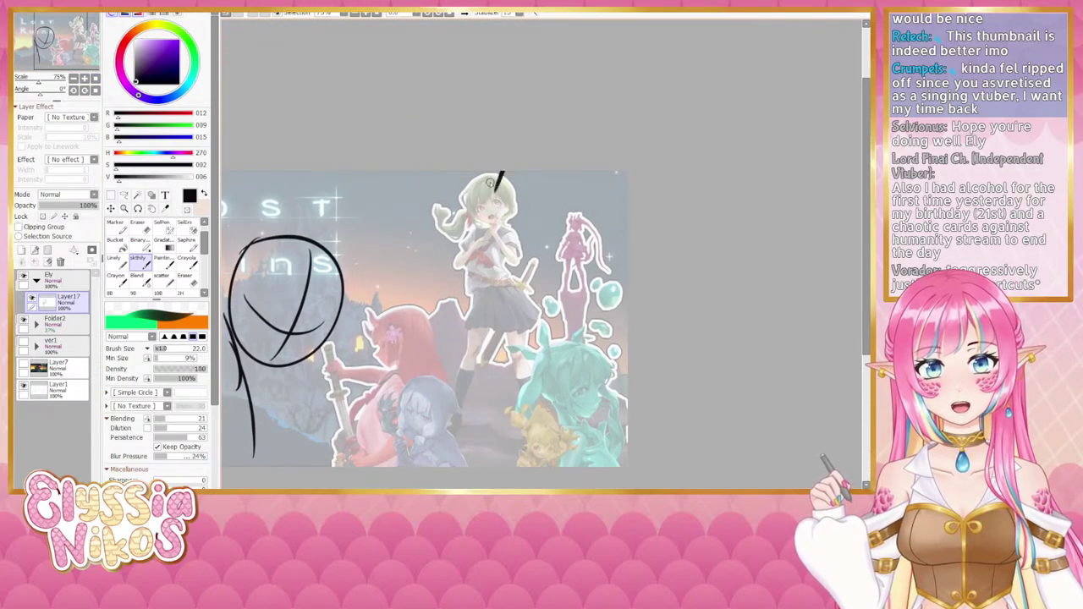
{"action": "key", "text": "ctrl+z"}
{"action": "left_click_drag", "start_coordinate": [423, 277], "coordinate": [533, 153]}
{"action": "key", "text": "ctrl+z"}
{"action": "key", "text": "ctrl+z"}
{"action": "key", "text": "ctrl+z"}
{"action": "key", "text": "ctrl+z"}
{"action": "key", "text": "ctrl+z"}
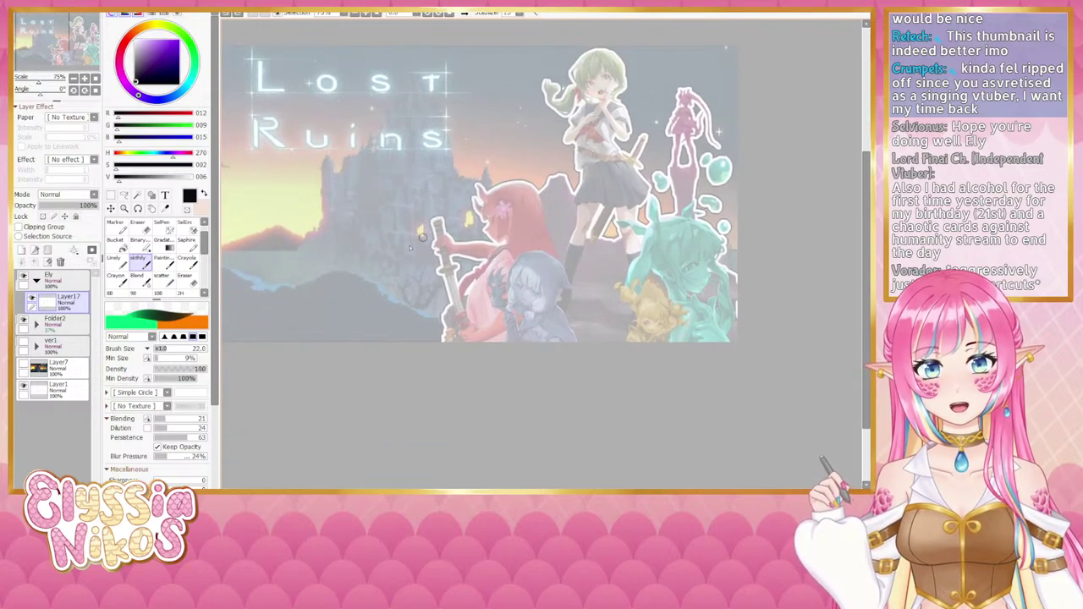
Step: At 33.3% scale, sketch an oval head below the title with crossed facial guidelines, undoing and redrawing misplaced strokes
{"action": "scroll", "coordinate": [409, 247], "scroll_direction": "down", "scroll_amount": 4}
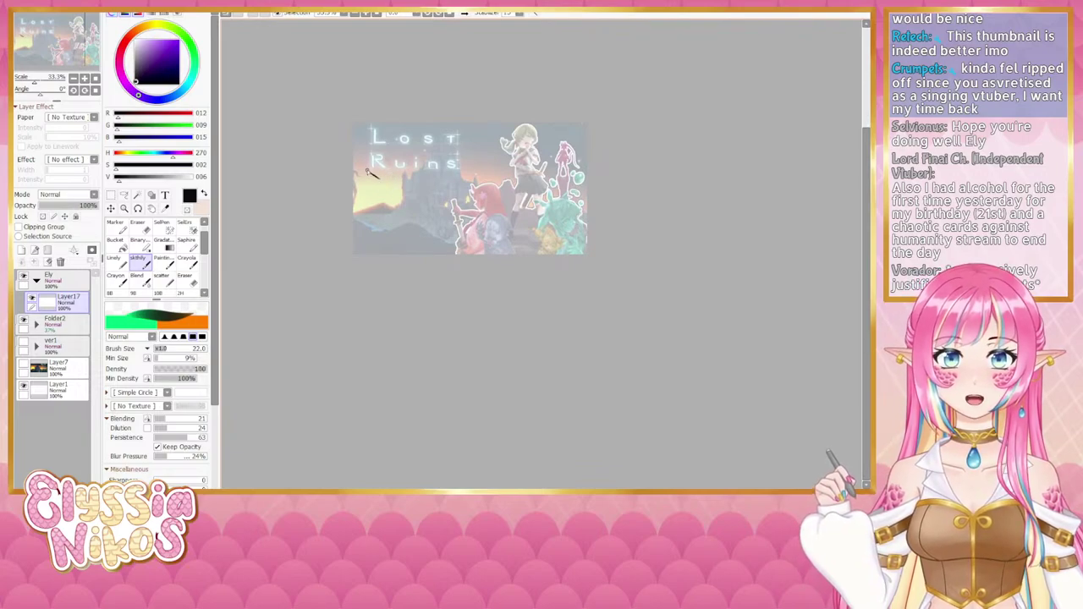
{"action": "mouse_move", "coordinate": [384, 182]}
{"action": "left_mouse_down"}
{"action": "mouse_move", "coordinate": [398, 178]}
{"action": "mouse_move", "coordinate": [398, 214]}
{"action": "mouse_move", "coordinate": [420, 201]}
{"action": "mouse_move", "coordinate": [407, 211]}
{"action": "left_mouse_up"}
{"action": "key", "text": "ctrl+z"}
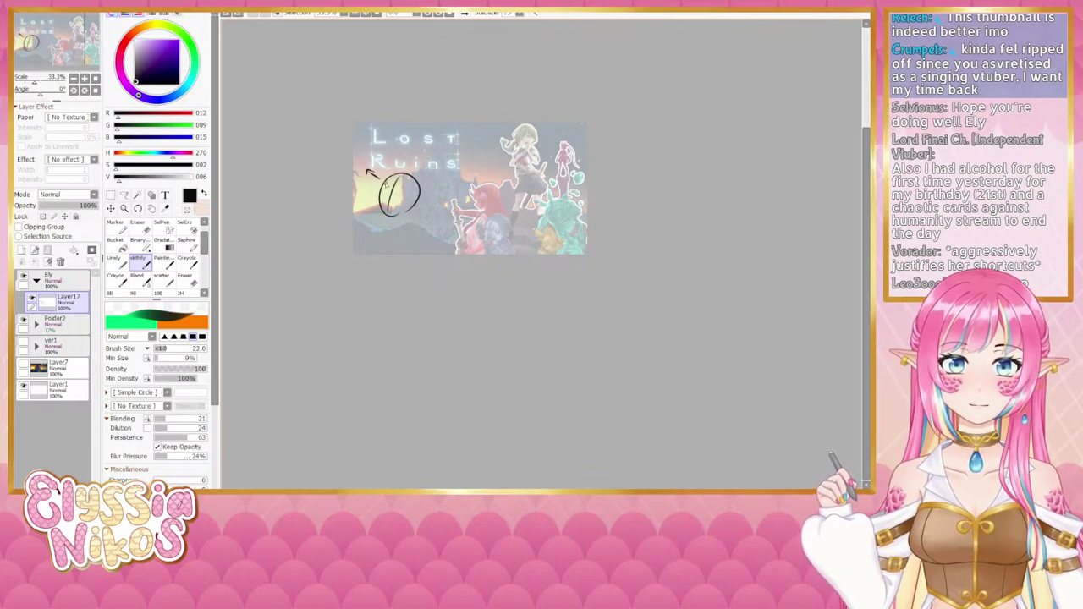
{"action": "left_click_drag", "start_coordinate": [387, 193], "coordinate": [412, 203]}
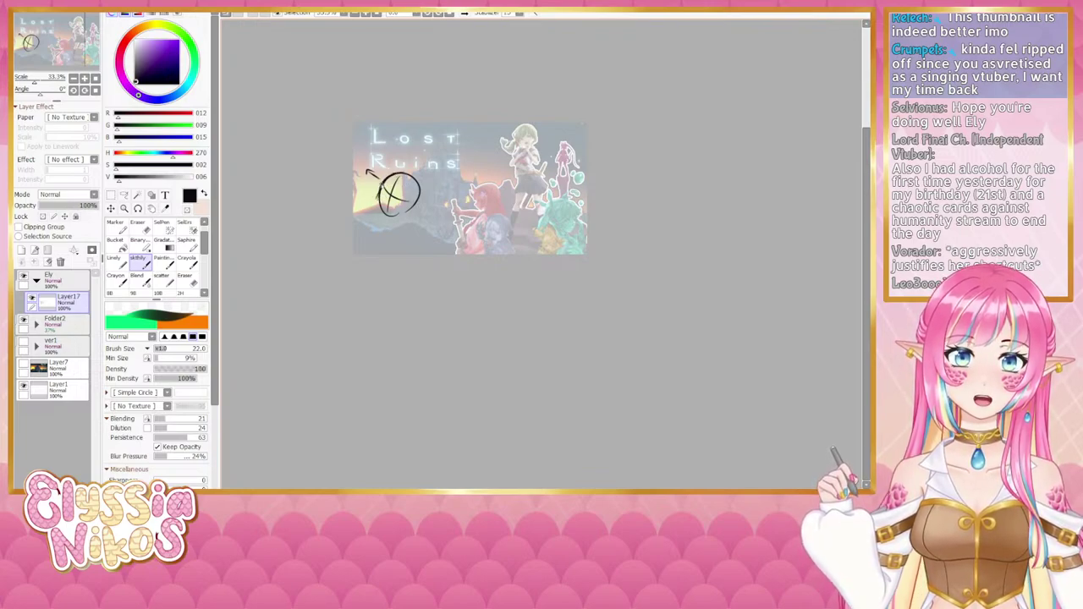
{"action": "key", "text": "ctrl+z"}
{"action": "mouse_move", "coordinate": [380, 190]}
{"action": "left_mouse_down"}
{"action": "mouse_move", "coordinate": [380, 217]}
{"action": "mouse_move", "coordinate": [401, 219]}
{"action": "left_mouse_up"}
{"action": "key", "text": "ctrl+z"}
{"action": "key", "text": "ctrl+z"}
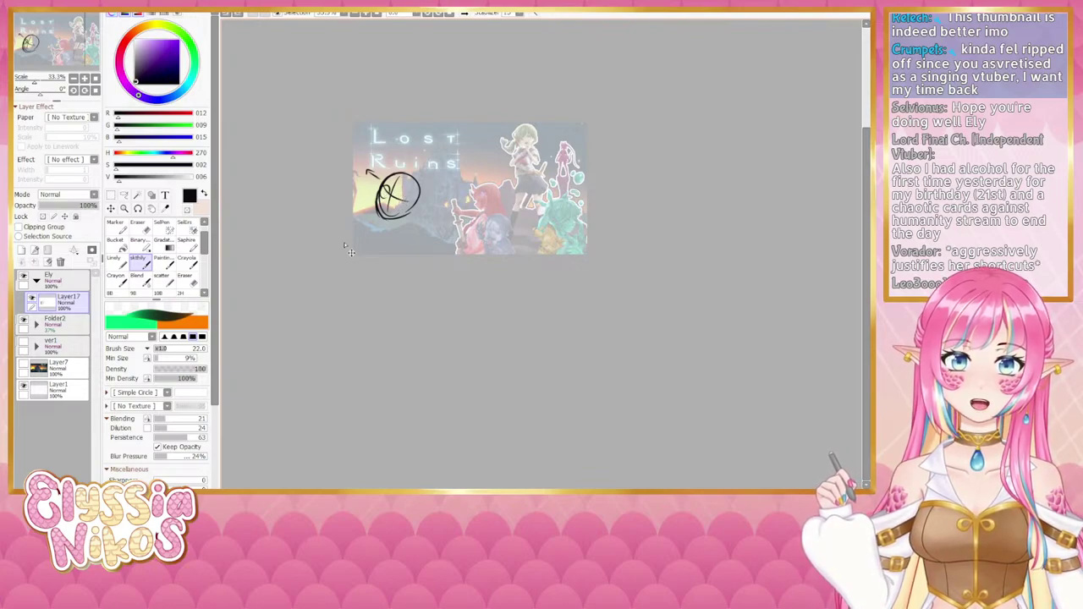
Step: Erase the stray mark beside the sketched head and return to the sketch brush
{"action": "mouse_move", "coordinate": [378, 185]}
{"action": "left_mouse_down"}
{"action": "mouse_move", "coordinate": [364, 179]}
{"action": "mouse_move", "coordinate": [375, 175]}
{"action": "mouse_move", "coordinate": [369, 182]}
{"action": "mouse_move", "coordinate": [370, 166]}
{"action": "left_mouse_up"}
{"action": "left_click", "coordinate": [139, 228]}
{"action": "left_click", "coordinate": [200, 348]}
{"action": "left_click_drag", "start_coordinate": [351, 255], "coordinate": [343, 255]}
{"action": "left_click_drag", "start_coordinate": [371, 165], "coordinate": [357, 165]}
{"action": "left_click", "coordinate": [140, 264]}
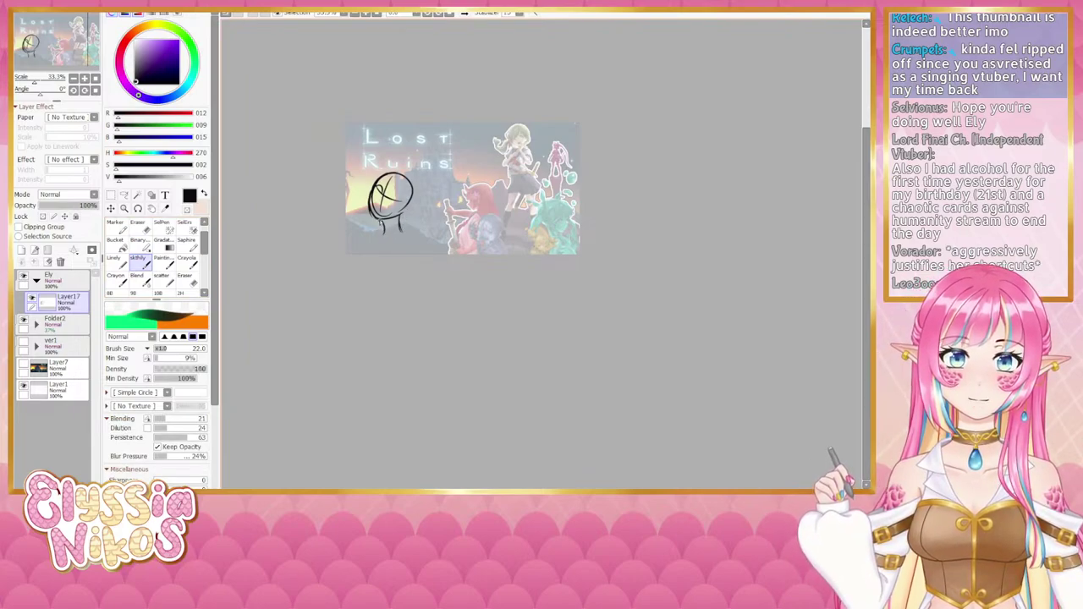
Step: Sketch the neck and sloping shoulders below the head, undoing and redrawing the neck and shoulder strokes
{"action": "key", "text": "ctrl+z"}
{"action": "mouse_move", "coordinate": [387, 225]}
{"action": "left_mouse_down"}
{"action": "mouse_move", "coordinate": [385, 235]}
{"action": "mouse_move", "coordinate": [404, 236]}
{"action": "left_mouse_up"}
{"action": "key", "text": "ctrl+z"}
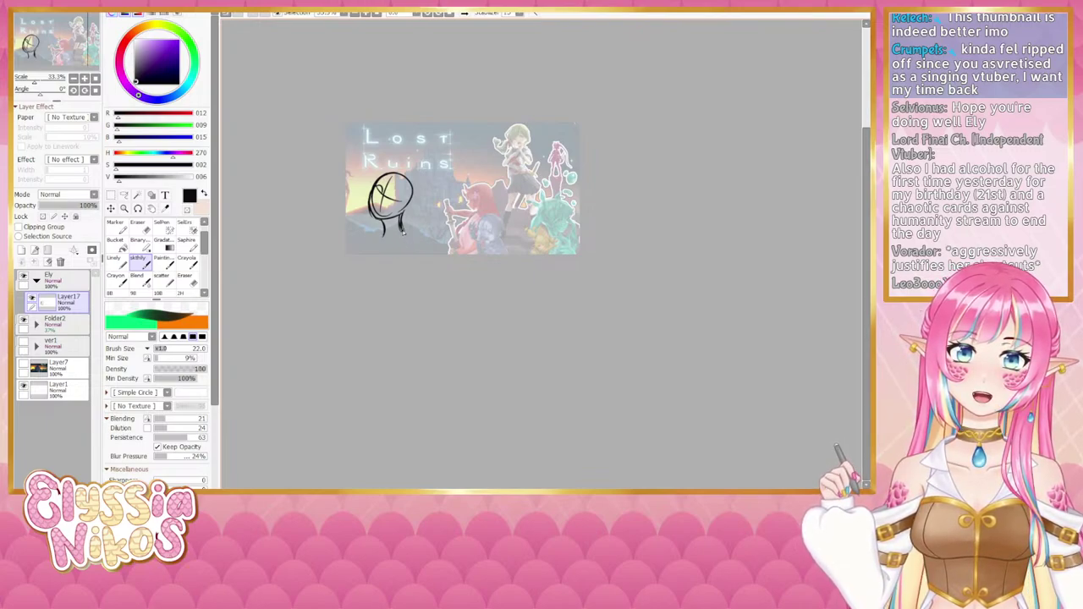
{"action": "left_click_drag", "start_coordinate": [403, 232], "coordinate": [421, 236]}
{"action": "key", "text": "ctrl+z"}
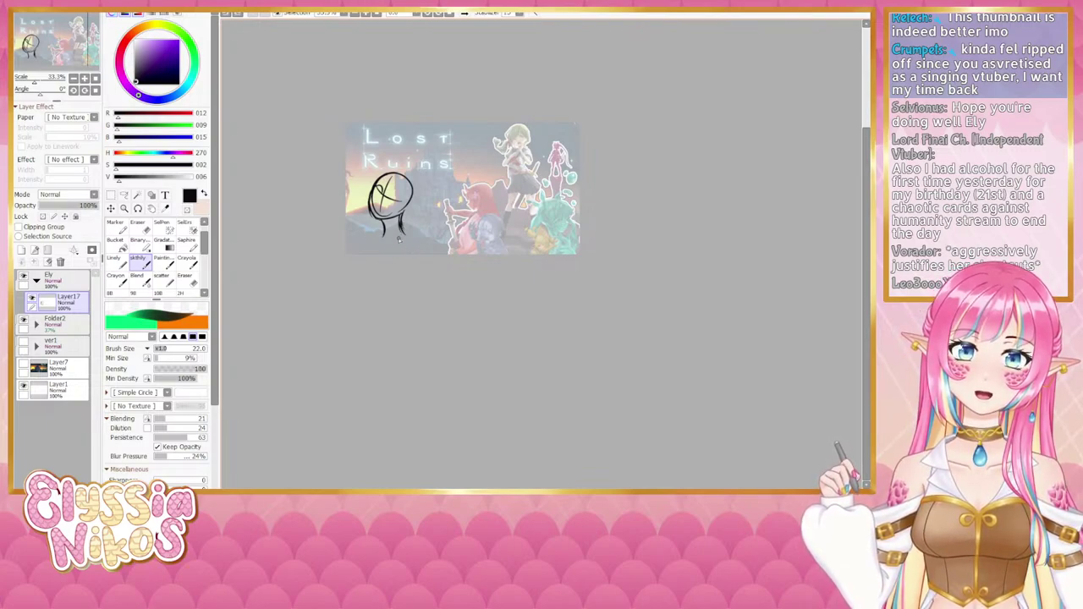
{"action": "left_click_drag", "start_coordinate": [406, 224], "coordinate": [423, 250]}
{"action": "key", "text": "ctrl+z"}
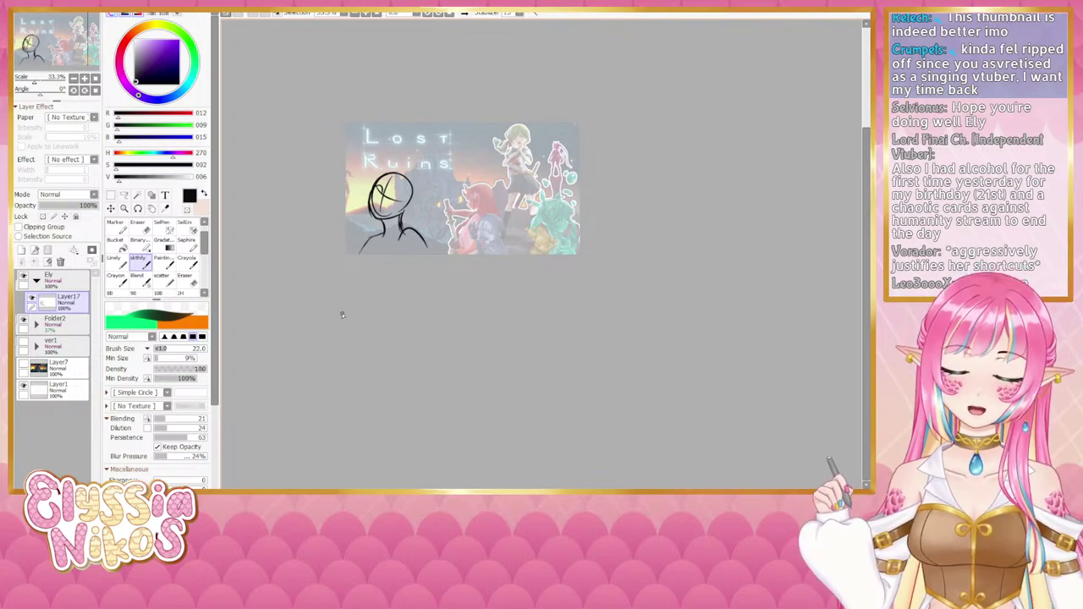
{"action": "left_click_drag", "start_coordinate": [395, 284], "coordinate": [399, 286]}
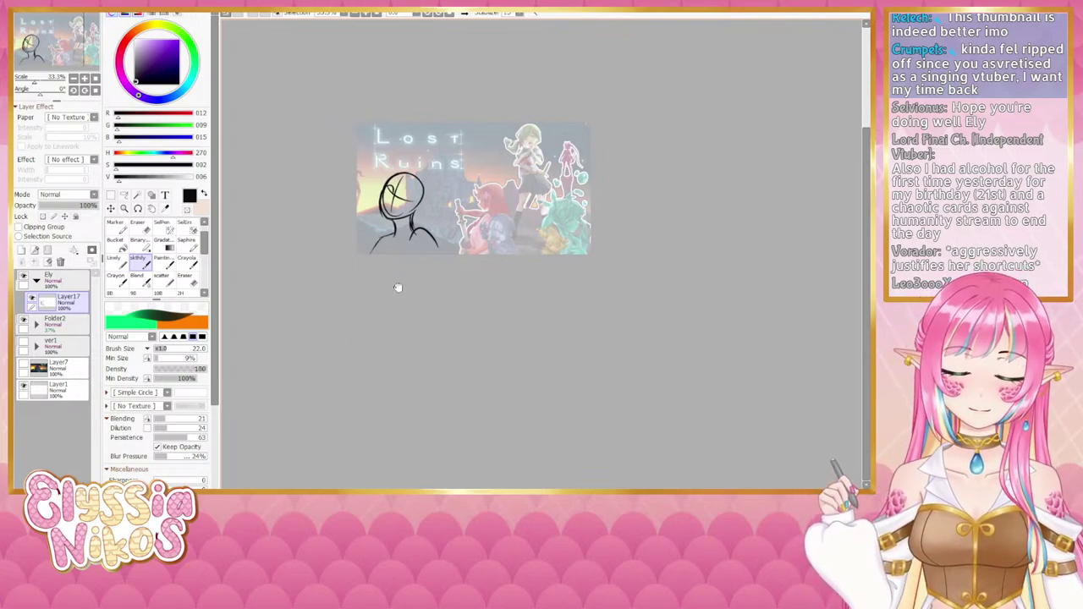
{"action": "scroll", "coordinate": [383, 292], "scroll_direction": "right", "scroll_amount": 1}
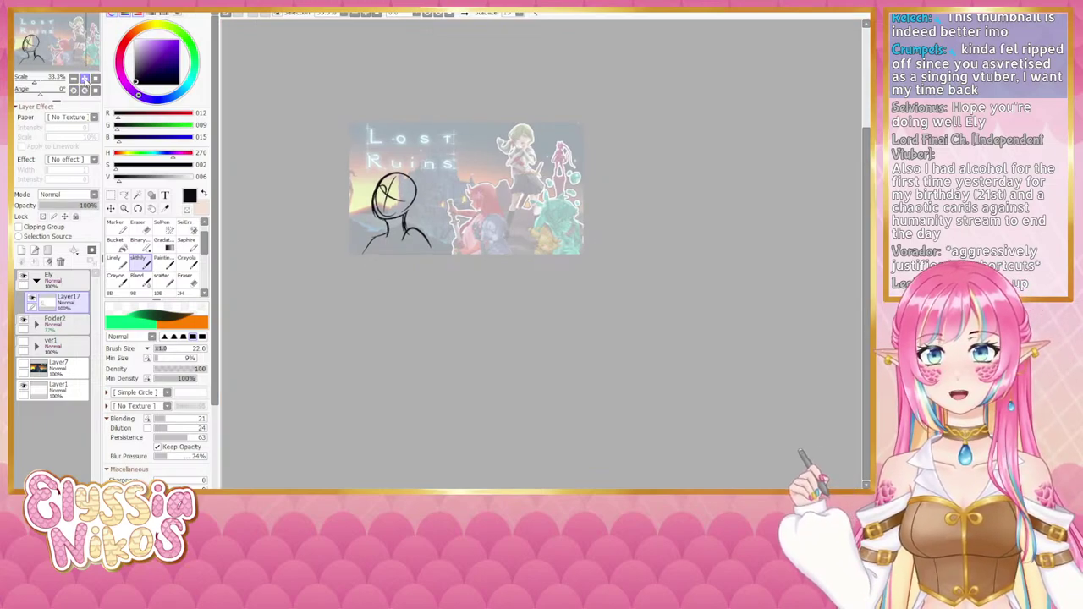
Step: At 75% scale, sketch a sailor collar with a knotted scarf at the base of the figure's neck
{"action": "key", "text": "Page_Up"}
{"action": "key", "text": "Page_Up"}
{"action": "mouse_move", "coordinate": [344, 238]}
{"action": "left_mouse_down"}
{"action": "mouse_move", "coordinate": [425, 395]}
{"action": "mouse_move", "coordinate": [490, 315]}
{"action": "left_mouse_up"}
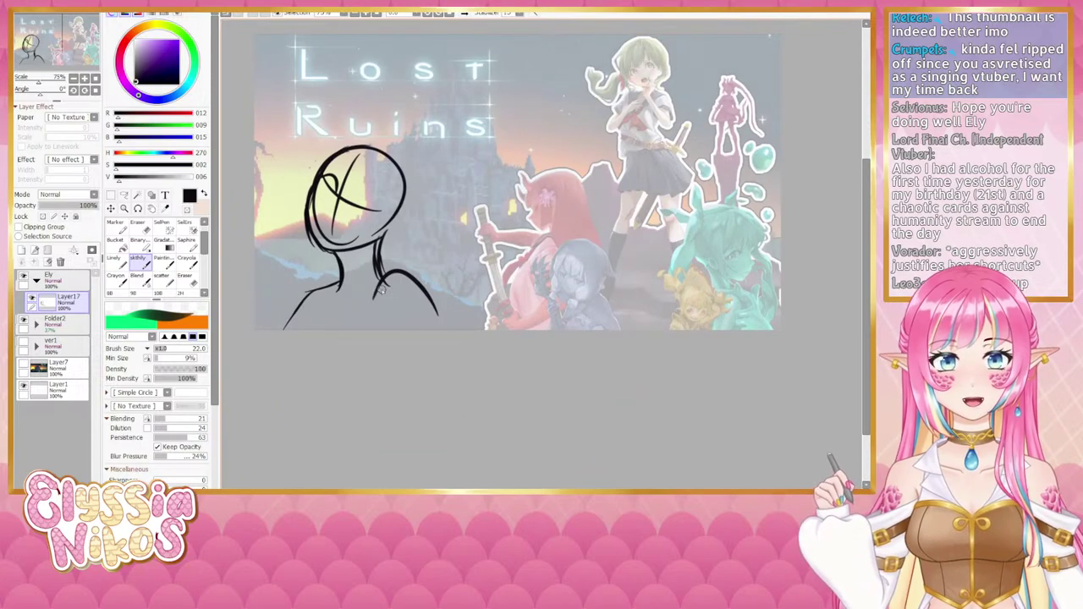
{"action": "left_click_drag", "start_coordinate": [379, 277], "coordinate": [343, 310]}
{"action": "mouse_move", "coordinate": [383, 272]}
{"action": "left_mouse_down"}
{"action": "mouse_move", "coordinate": [372, 305]}
{"action": "mouse_move", "coordinate": [342, 313]}
{"action": "mouse_move", "coordinate": [340, 279]}
{"action": "mouse_move", "coordinate": [319, 288]}
{"action": "mouse_move", "coordinate": [330, 311]}
{"action": "mouse_move", "coordinate": [319, 294]}
{"action": "mouse_move", "coordinate": [350, 317]}
{"action": "mouse_move", "coordinate": [366, 310]}
{"action": "mouse_move", "coordinate": [318, 304]}
{"action": "mouse_move", "coordinate": [331, 327]}
{"action": "mouse_move", "coordinate": [368, 309]}
{"action": "mouse_move", "coordinate": [355, 333]}
{"action": "mouse_move", "coordinate": [334, 323]}
{"action": "mouse_move", "coordinate": [324, 336]}
{"action": "mouse_move", "coordinate": [369, 329]}
{"action": "left_mouse_up"}
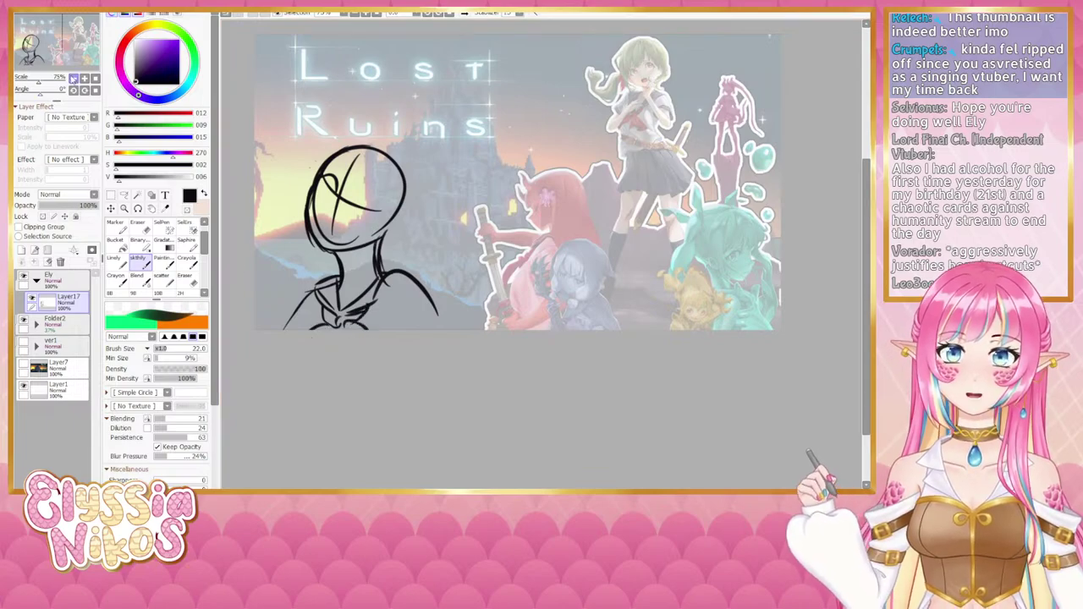
{"action": "scroll", "coordinate": [375, 222], "scroll_direction": "down", "scroll_amount": 5}
{"action": "left_click_drag", "start_coordinate": [376, 222], "coordinate": [315, 210]}
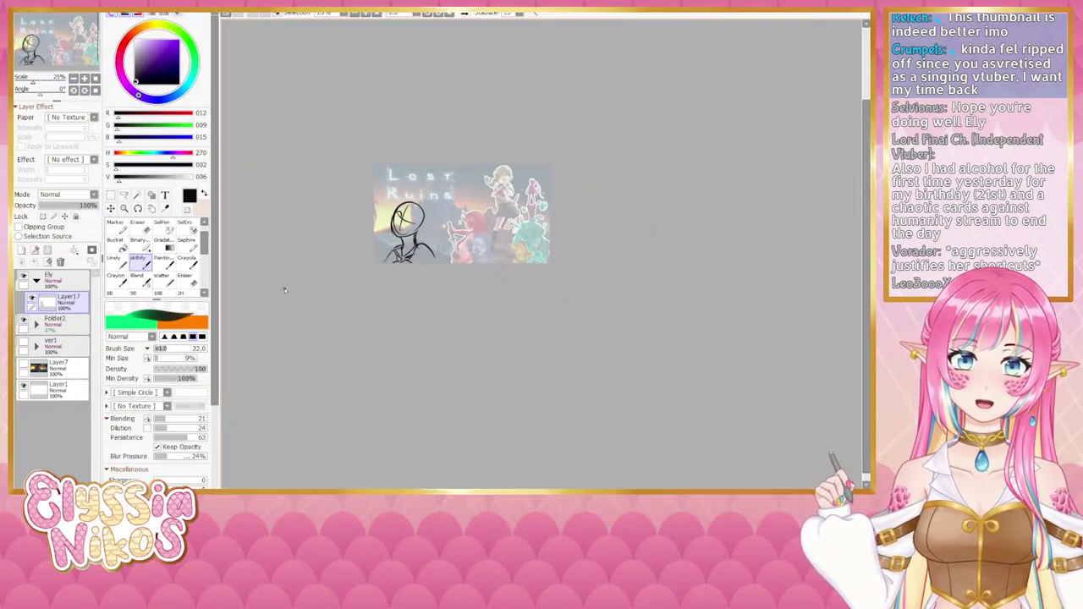
{"action": "scroll", "coordinate": [274, 253], "scroll_direction": "up", "scroll_amount": 3}
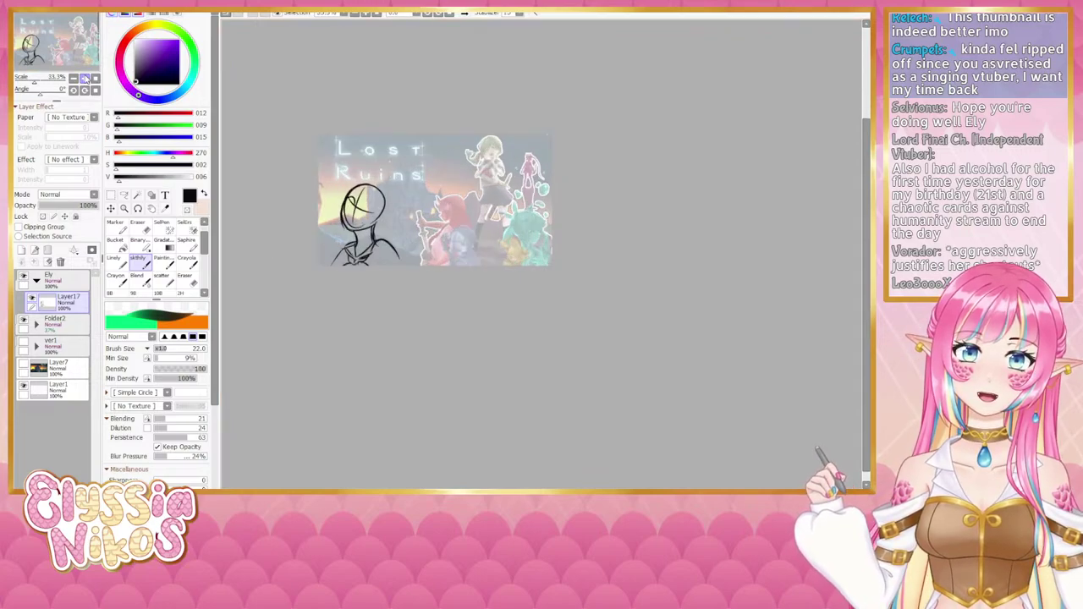
{"action": "left_click_drag", "start_coordinate": [307, 202], "coordinate": [531, 295]}
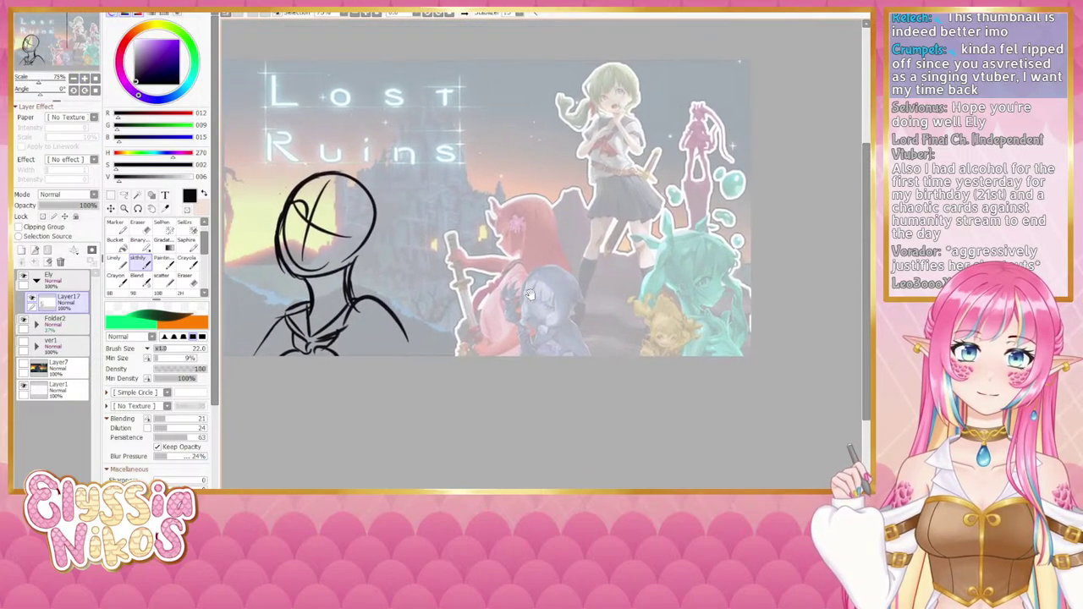
{"action": "left_click", "coordinate": [73, 78]}
{"action": "left_click", "coordinate": [73, 79]}
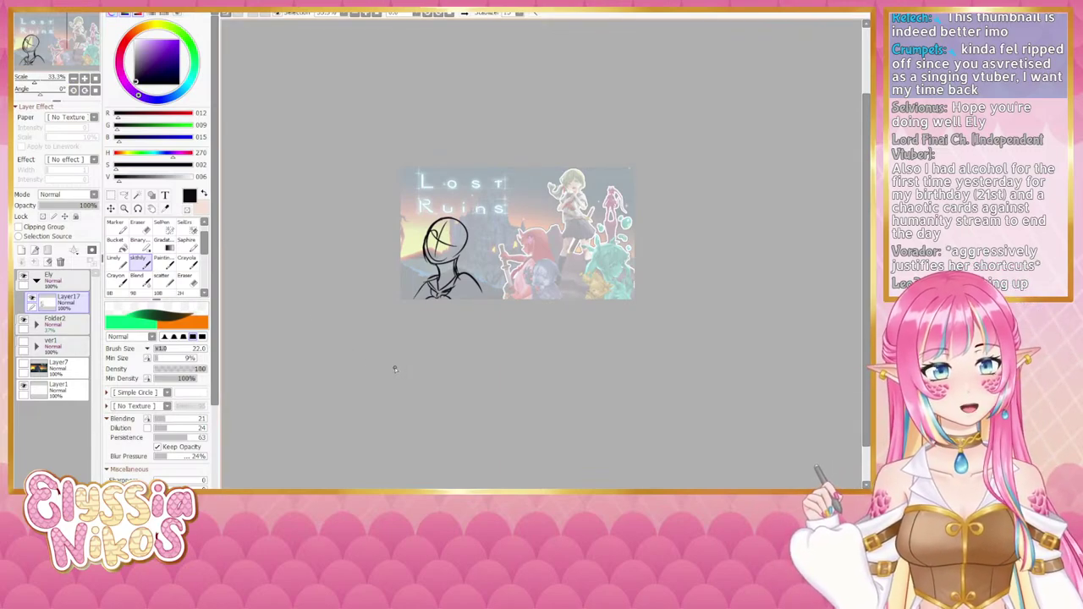
{"action": "left_click_drag", "start_coordinate": [579, 215], "coordinate": [562, 211]}
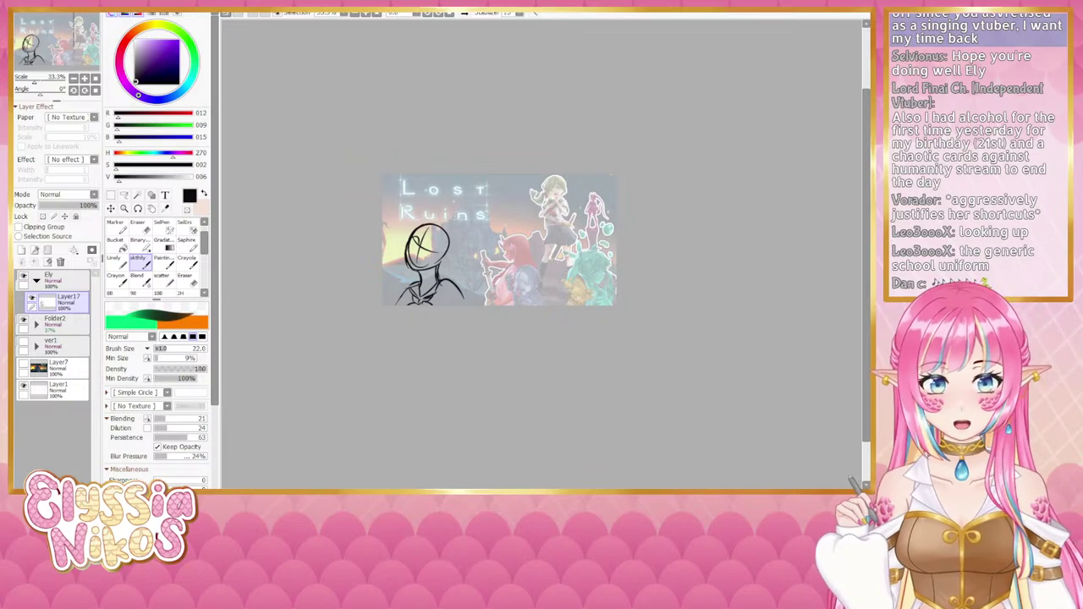
Step: Clean up the excess strokes around the head outline and facial guidelines with the eraser at size 29
{"action": "key", "text": "Page_Up"}
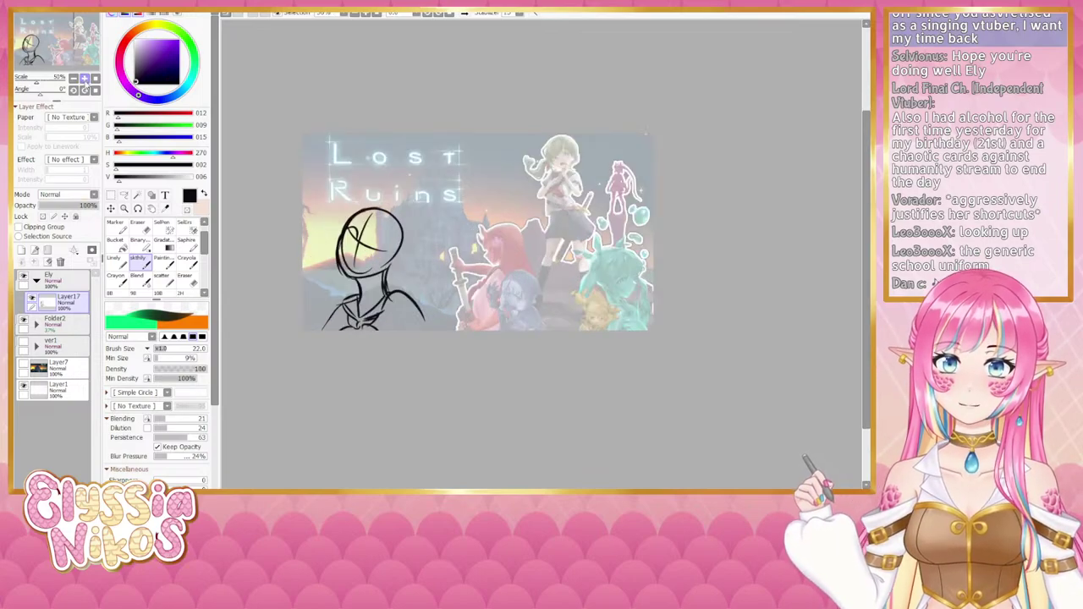
{"action": "left_click_drag", "start_coordinate": [353, 244], "coordinate": [391, 157]}
{"action": "key", "text": "e"}
{"action": "key", "text": "ctrl+z"}
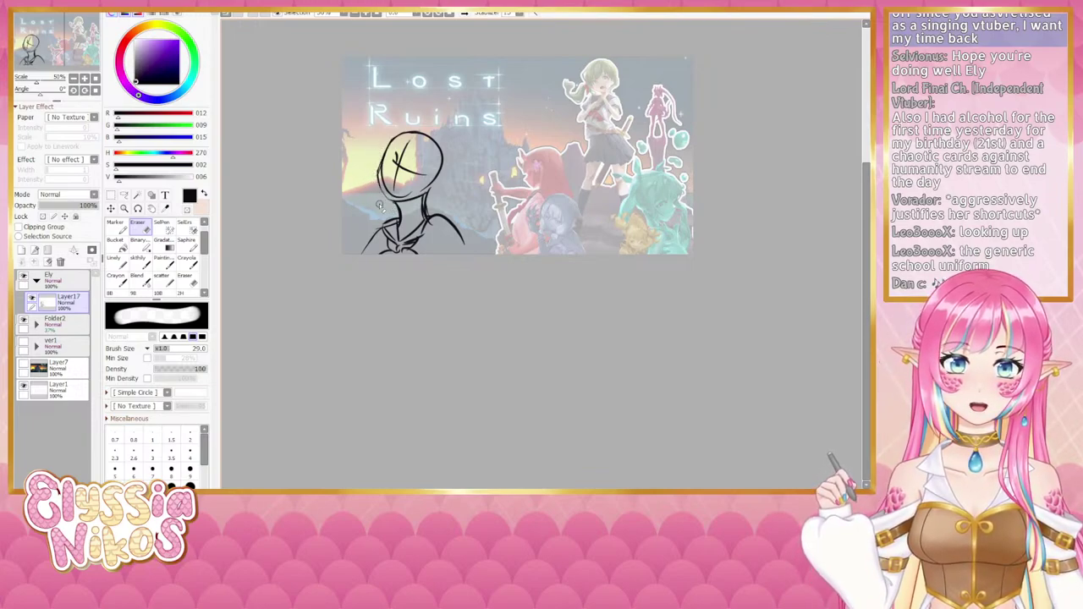
Step: Set the sketch brush to size 15 and refine the top of the head outline at 75% scale
{"action": "left_click", "coordinate": [73, 79]}
{"action": "left_click", "coordinate": [74, 79]}
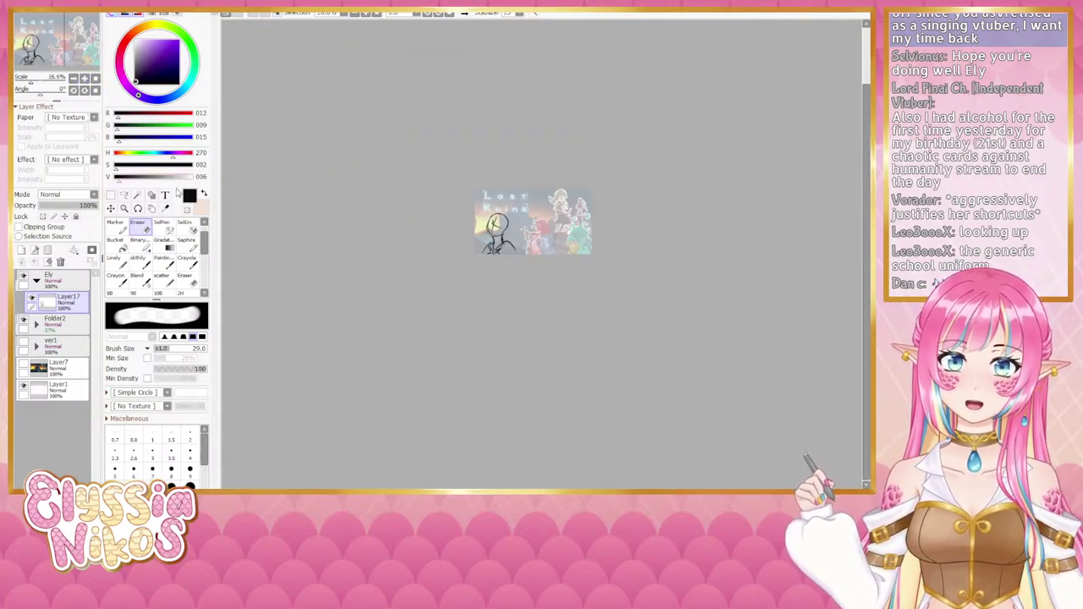
{"action": "left_click_drag", "start_coordinate": [402, 241], "coordinate": [355, 242]}
{"action": "left_click", "coordinate": [86, 79]}
{"action": "left_click", "coordinate": [86, 79]}
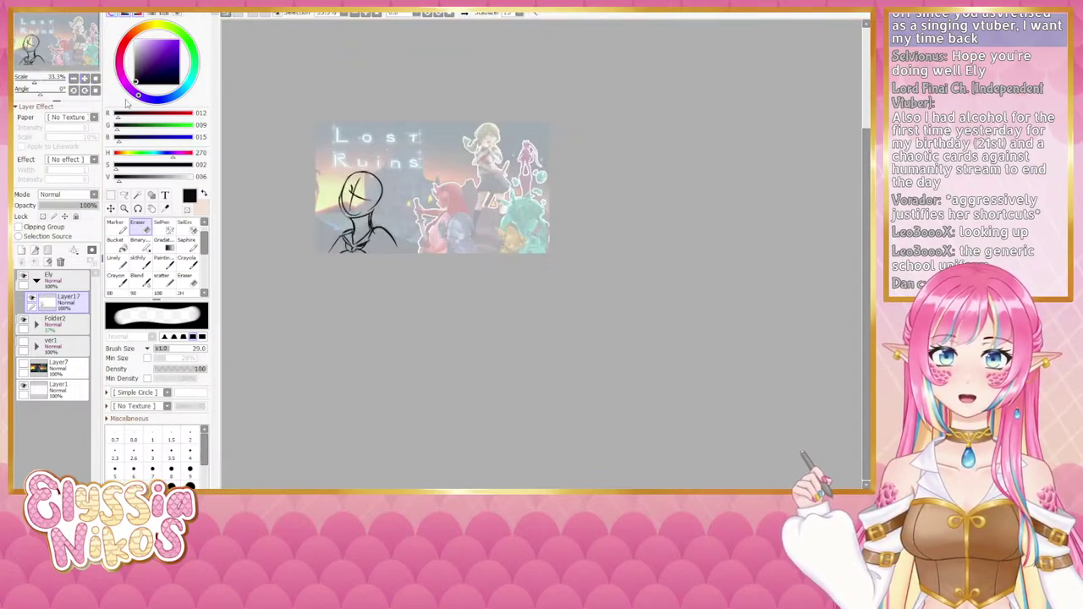
{"action": "left_click_drag", "start_coordinate": [280, 201], "coordinate": [488, 183]}
{"action": "left_click", "coordinate": [147, 261]}
{"action": "left_click", "coordinate": [85, 78]}
{"action": "left_click", "coordinate": [85, 79]}
{"action": "key", "text": "bracketleft"}
{"action": "key", "text": "bracketleft"}
{"action": "key", "text": "bracketleft"}
{"action": "key", "text": "bracketleft"}
{"action": "key", "text": "bracketleft"}
{"action": "key", "text": "bracketleft"}
{"action": "key", "text": "bracketleft"}
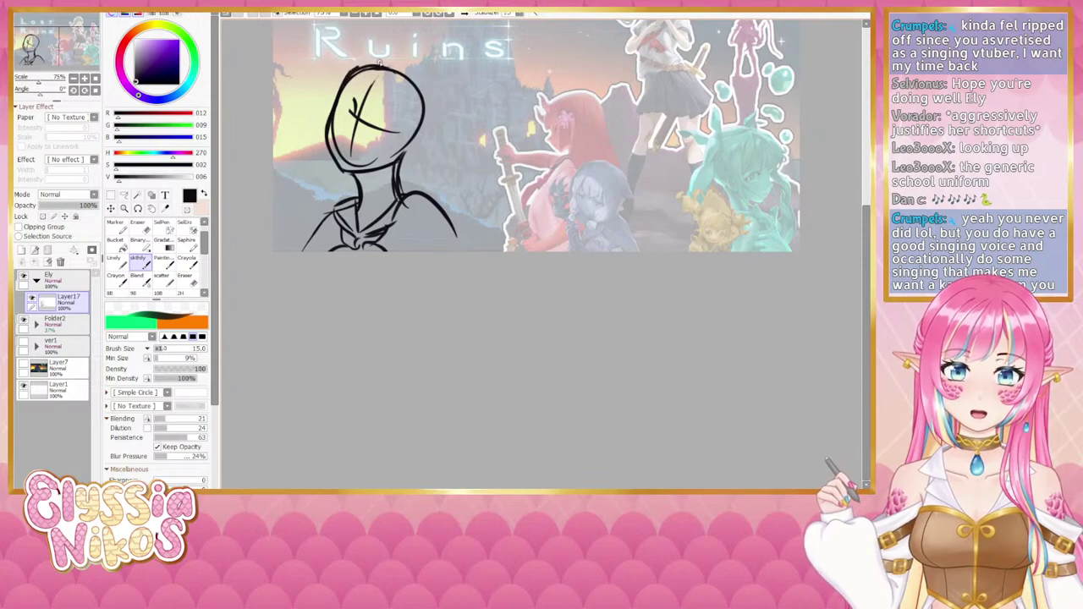
Step: Erase the old jaw curve and the crossed facial guidelines inside the head
{"action": "key", "text": "e"}
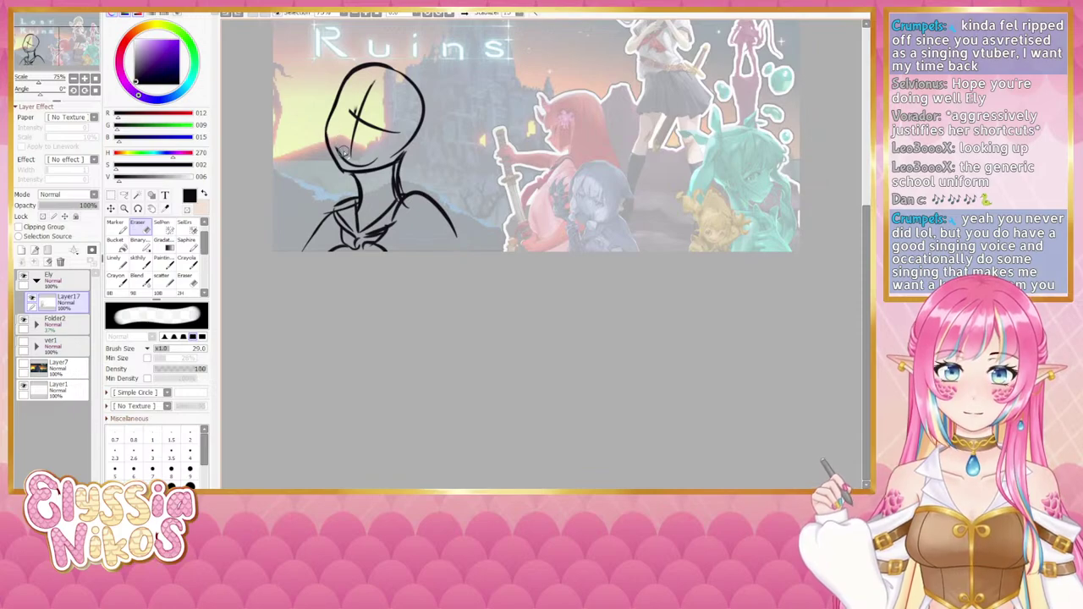
{"action": "mouse_move", "coordinate": [334, 138]}
{"action": "left_mouse_down"}
{"action": "mouse_move", "coordinate": [352, 171]}
{"action": "mouse_move", "coordinate": [349, 159]}
{"action": "mouse_move", "coordinate": [362, 162]}
{"action": "left_mouse_up"}
{"action": "key", "text": "ctrl+z"}
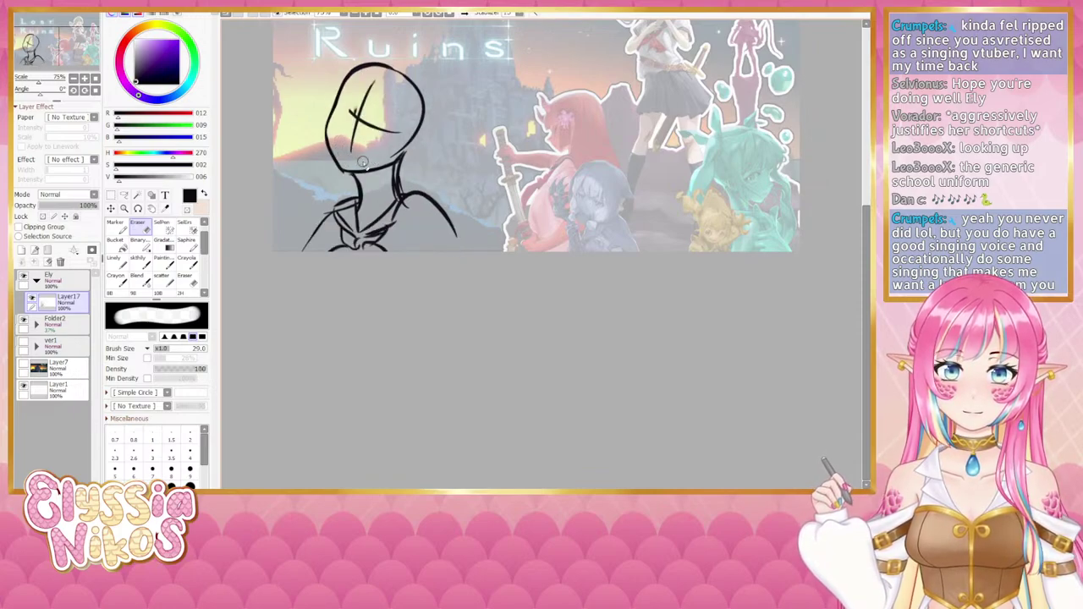
{"action": "mouse_move", "coordinate": [375, 120]}
{"action": "left_mouse_down"}
{"action": "mouse_move", "coordinate": [349, 160]}
{"action": "mouse_move", "coordinate": [392, 136]}
{"action": "left_mouse_up"}
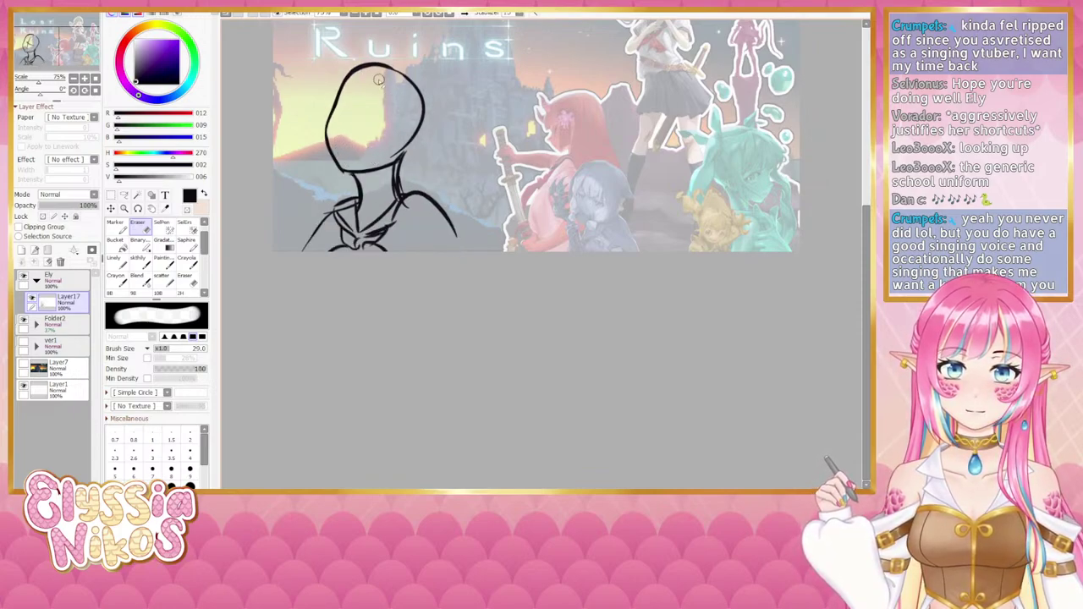
Step: Redraw the vertical and horizontal facial guidelines in the head with the size 15 sketch brush, undoing misplaced strokes
{"action": "left_click", "coordinate": [140, 264]}
{"action": "left_click_drag", "start_coordinate": [371, 95], "coordinate": [346, 163]}
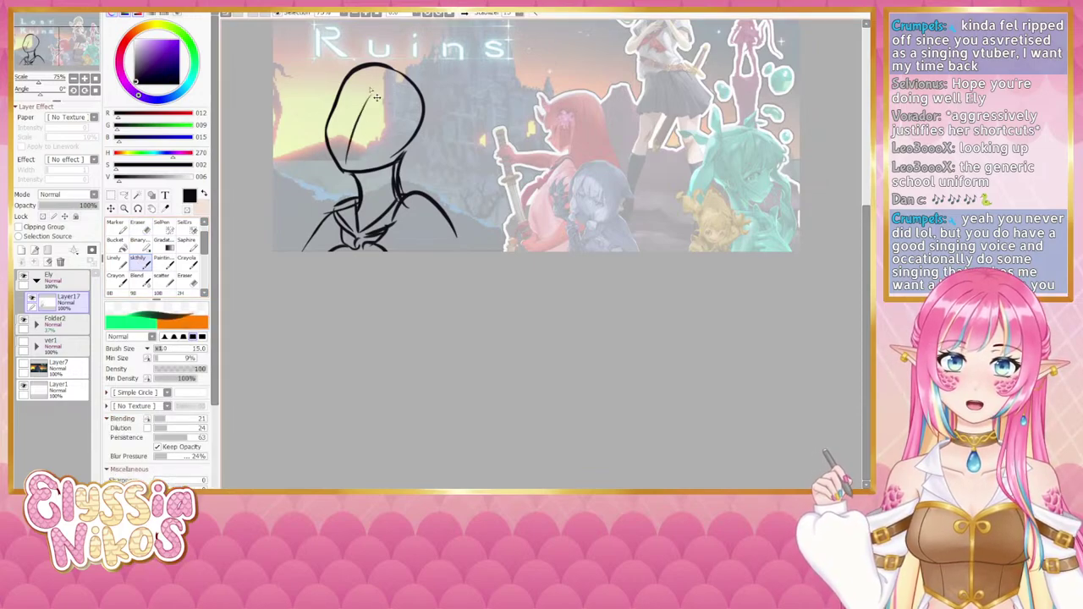
{"action": "key", "text": "ctrl+z"}
{"action": "mouse_move", "coordinate": [346, 88]}
{"action": "left_mouse_down"}
{"action": "mouse_move", "coordinate": [384, 81]}
{"action": "mouse_move", "coordinate": [370, 75]}
{"action": "mouse_move", "coordinate": [391, 82]}
{"action": "left_mouse_up"}
{"action": "key", "text": "ctrl+z"}
{"action": "left_click_drag", "start_coordinate": [397, 90], "coordinate": [408, 142]}
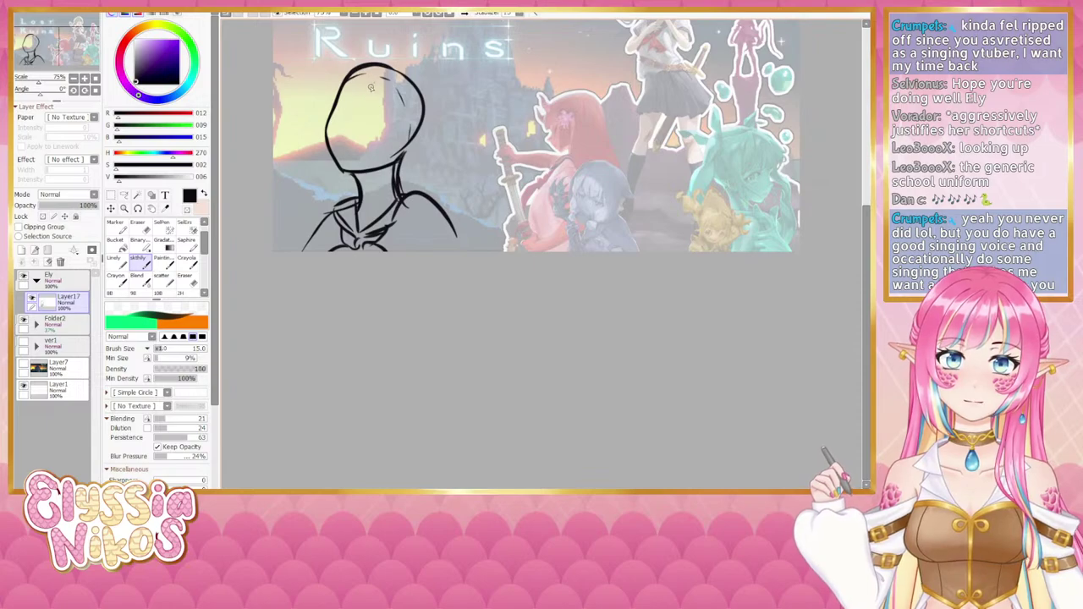
{"action": "left_click_drag", "start_coordinate": [373, 85], "coordinate": [345, 159]}
{"action": "key", "text": "ctrl+z"}
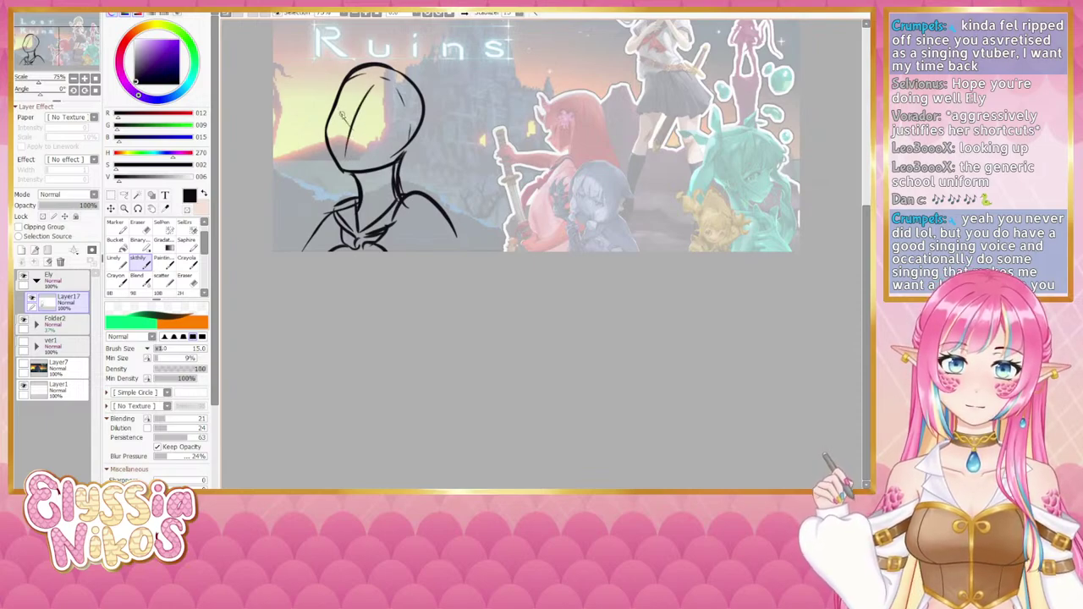
{"action": "left_click_drag", "start_coordinate": [342, 114], "coordinate": [387, 141]}
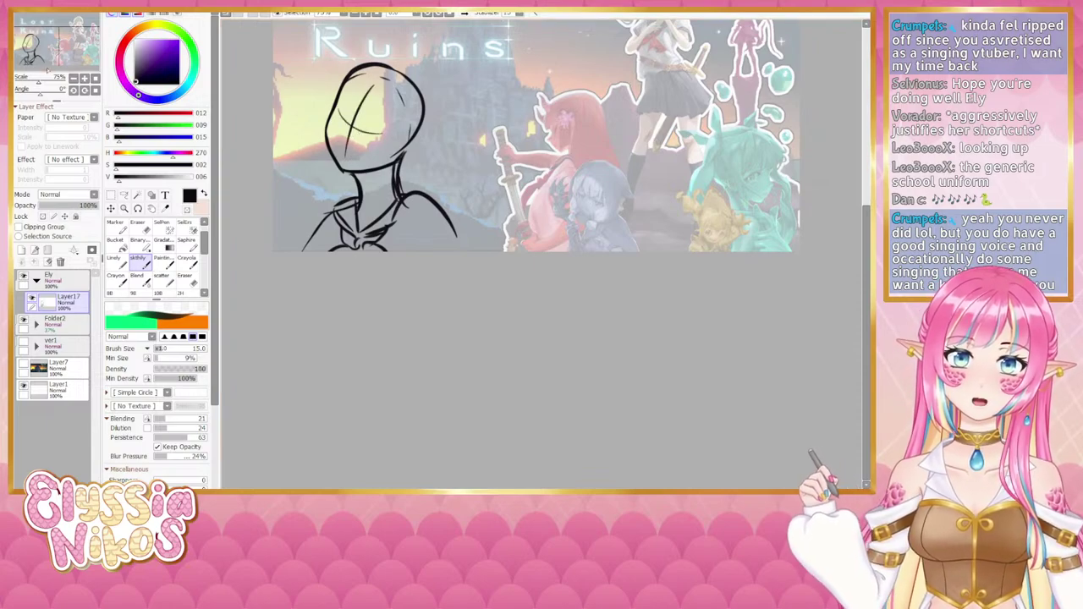
Step: Hide Layer17 with the figure sketch and add a new blank layer above it in the Ely folder
{"action": "left_click", "coordinate": [73, 79]}
{"action": "left_click", "coordinate": [74, 79]}
{"action": "left_click_drag", "start_coordinate": [380, 213], "coordinate": [328, 182]}
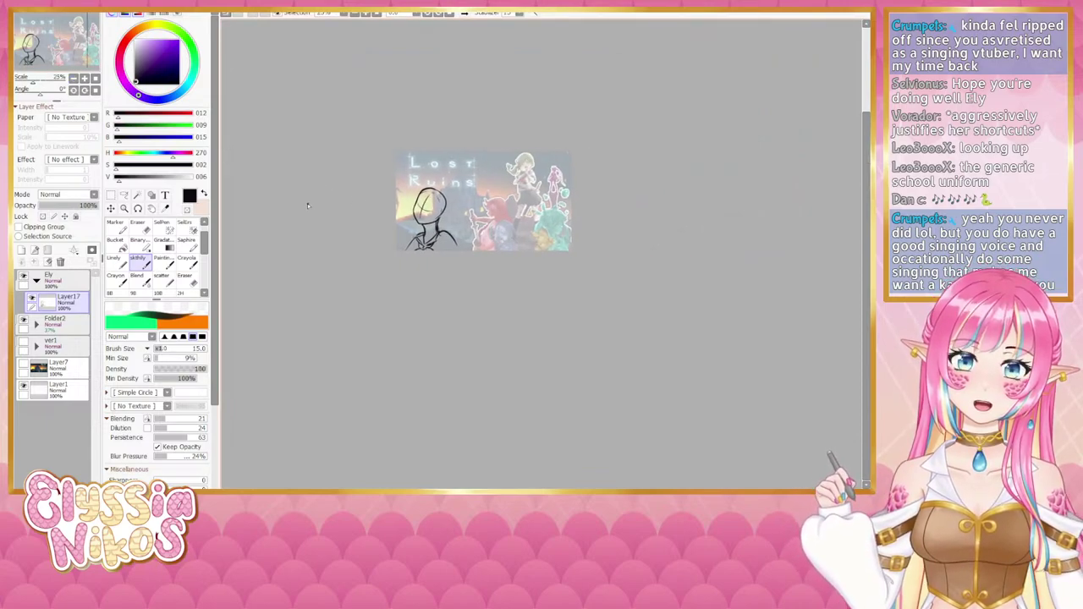
{"action": "left_click", "coordinate": [32, 298]}
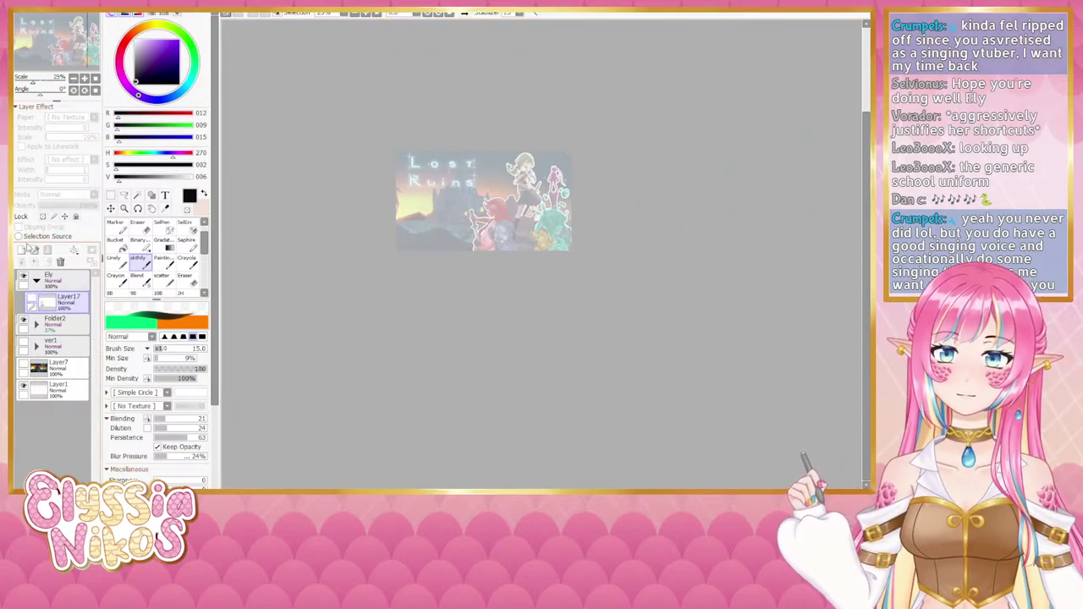
{"action": "left_click", "coordinate": [49, 250]}
Step: At 50% scale, sketch a new round head over the faded sunset on Layer18 with the brush at size 20
{"action": "left_click_drag", "start_coordinate": [426, 214], "coordinate": [395, 214]}
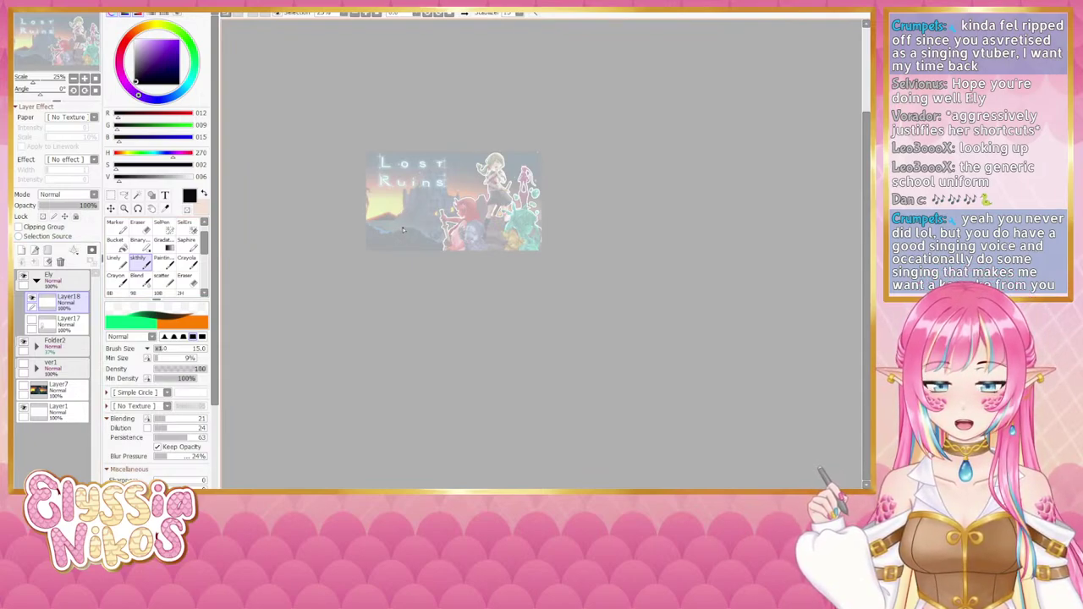
{"action": "left_click_drag", "start_coordinate": [400, 234], "coordinate": [402, 232]}
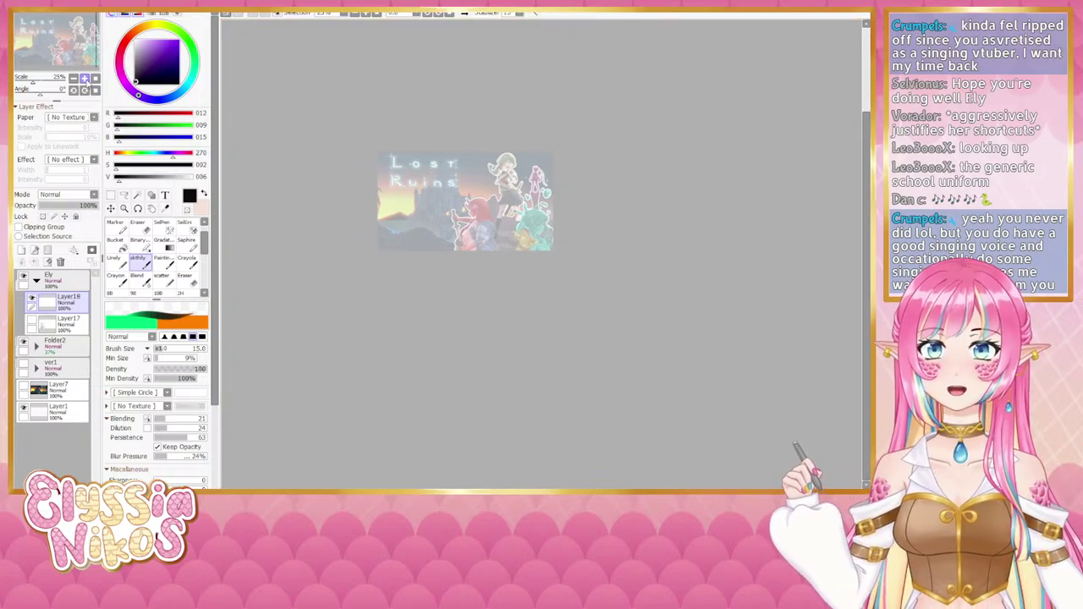
{"action": "left_click", "coordinate": [84, 78]}
{"action": "left_click_drag", "start_coordinate": [418, 250], "coordinate": [549, 288]}
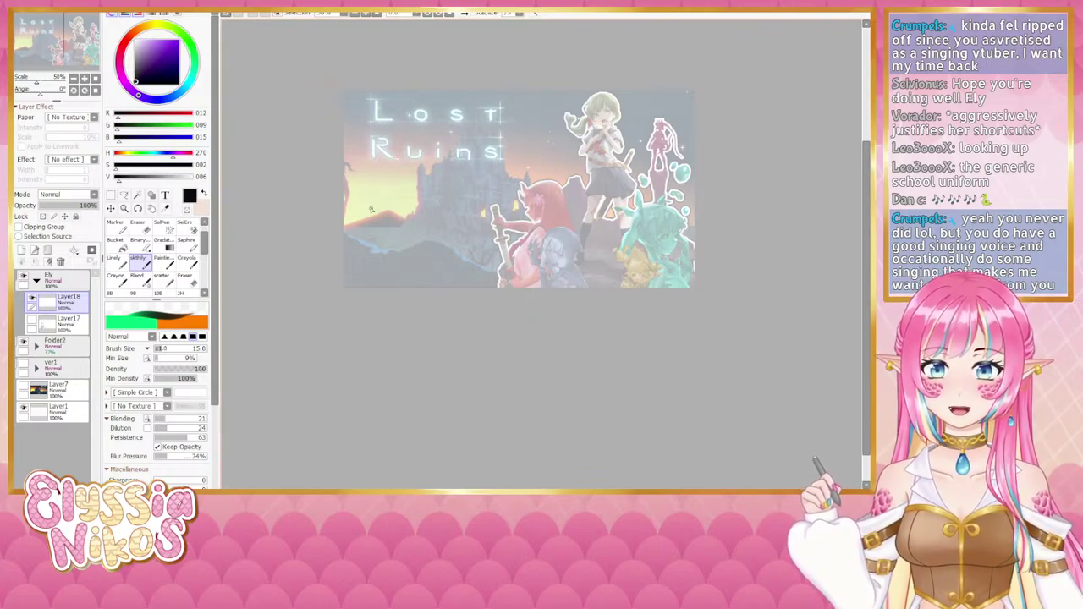
{"action": "left_click_drag", "start_coordinate": [414, 214], "coordinate": [400, 219]}
{"action": "mouse_move", "coordinate": [383, 209]}
{"action": "left_mouse_down"}
{"action": "mouse_move", "coordinate": [403, 197]}
{"action": "mouse_move", "coordinate": [372, 184]}
{"action": "mouse_move", "coordinate": [362, 222]}
{"action": "mouse_move", "coordinate": [388, 183]}
{"action": "left_mouse_up"}
{"action": "key", "text": "ctrl+z"}
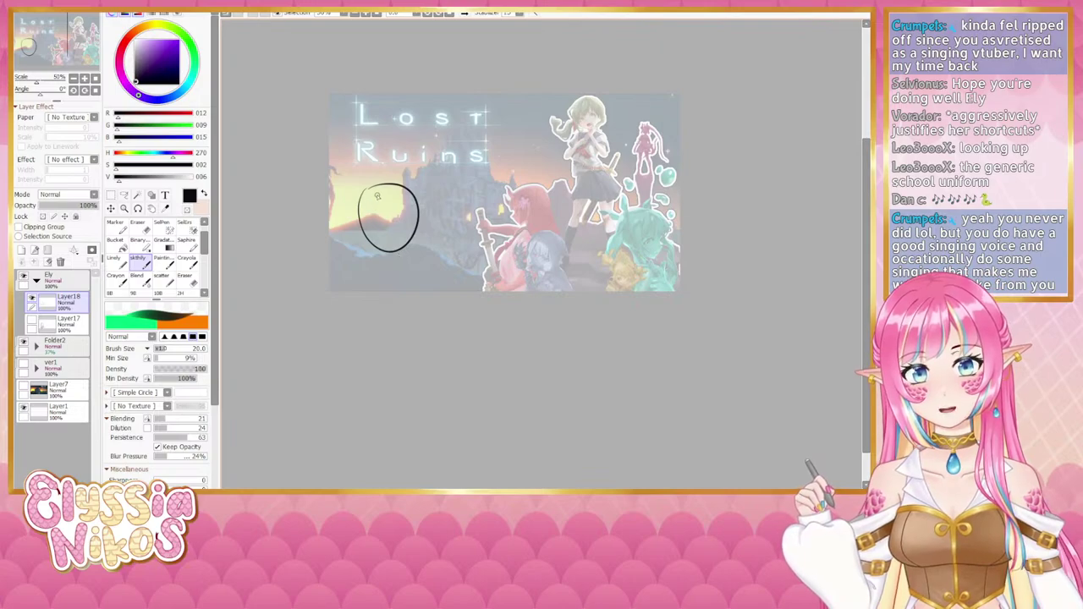
Step: Sketch crossed facial guidelines inside the round head and start the neck beneath it, undoing misplaced strokes
{"action": "mouse_move", "coordinate": [377, 193]}
{"action": "left_mouse_down"}
{"action": "mouse_move", "coordinate": [389, 244]}
{"action": "mouse_move", "coordinate": [411, 213]}
{"action": "left_mouse_up"}
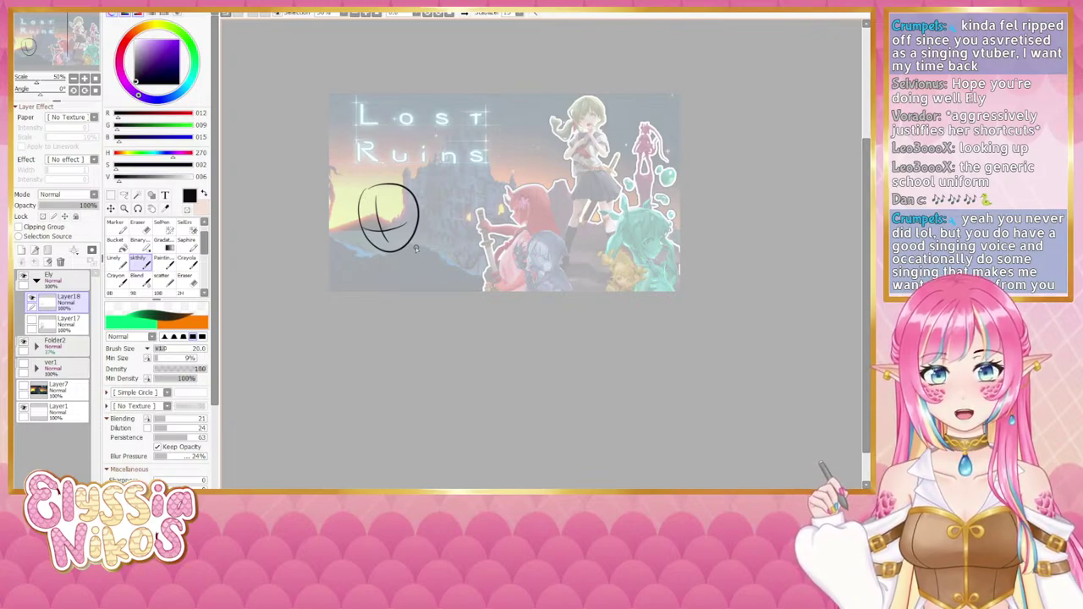
{"action": "mouse_move", "coordinate": [412, 249]}
{"action": "left_mouse_down"}
{"action": "mouse_move", "coordinate": [452, 242]}
{"action": "mouse_move", "coordinate": [450, 259]}
{"action": "left_mouse_up"}
{"action": "key", "text": "ctrl+z"}
{"action": "mouse_move", "coordinate": [414, 222]}
{"action": "left_mouse_down"}
{"action": "mouse_move", "coordinate": [424, 250]}
{"action": "mouse_move", "coordinate": [420, 263]}
{"action": "mouse_move", "coordinate": [414, 242]}
{"action": "mouse_move", "coordinate": [393, 274]}
{"action": "left_mouse_up"}
{"action": "key", "text": "ctrl+z"}
{"action": "key", "text": "ctrl+z"}
{"action": "key", "text": "ctrl+z"}
{"action": "key", "text": "ctrl+z"}
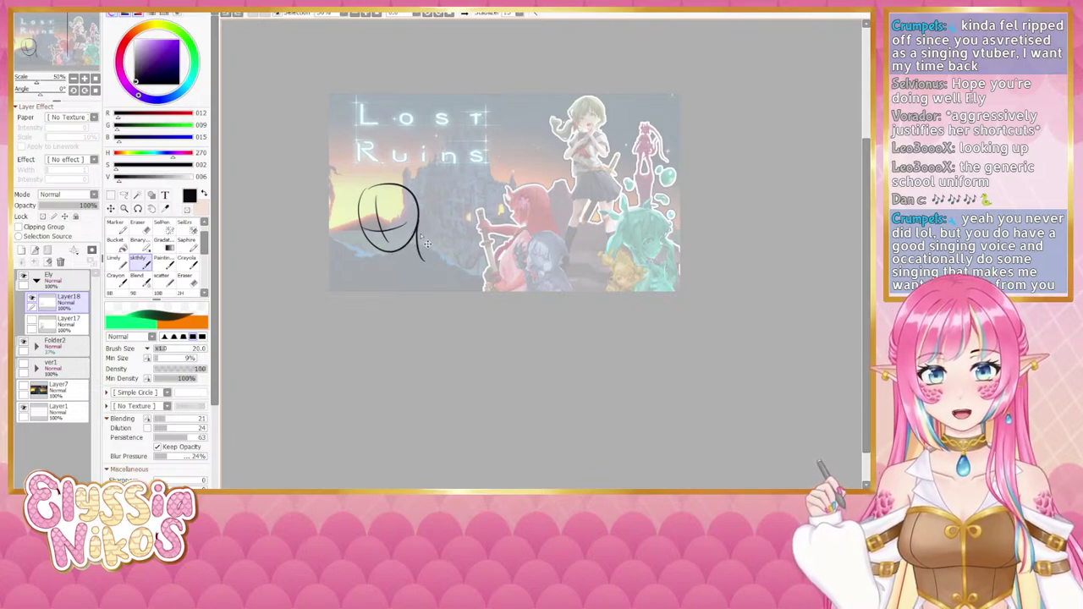
Step: Sketch the jaw, neck and shoulder lines below the round head on Layer18
{"action": "mouse_move", "coordinate": [414, 220]}
{"action": "left_mouse_down"}
{"action": "mouse_move", "coordinate": [424, 269]}
{"action": "mouse_move", "coordinate": [355, 263]}
{"action": "mouse_move", "coordinate": [364, 259]}
{"action": "mouse_move", "coordinate": [347, 283]}
{"action": "left_mouse_up"}
{"action": "key", "text": "ctrl+z"}
{"action": "key", "text": "ctrl+z"}
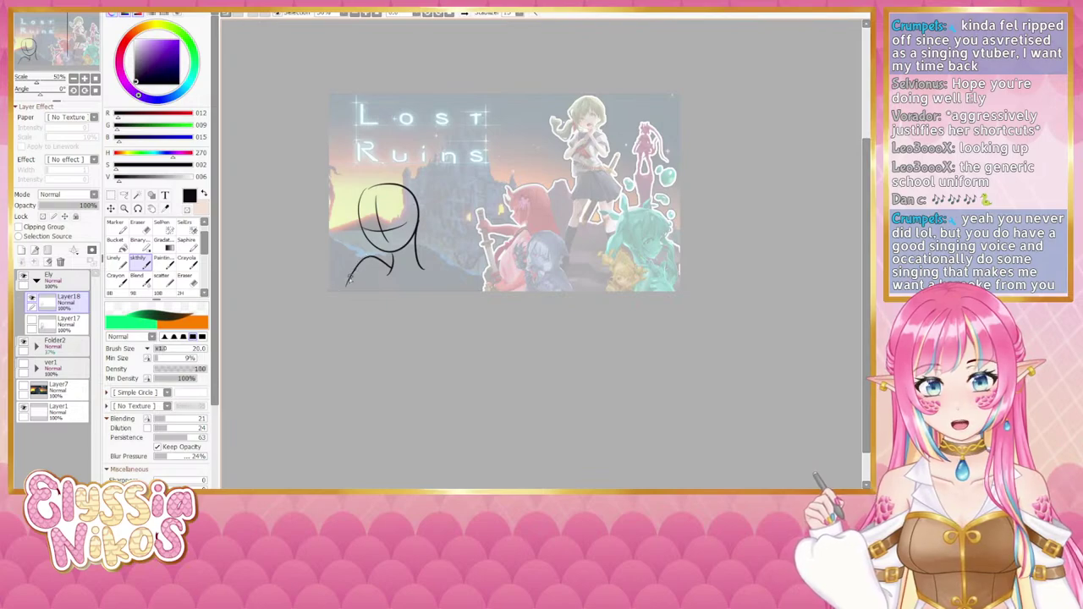
{"action": "left_click_drag", "start_coordinate": [422, 265], "coordinate": [462, 290]}
{"action": "key", "text": "ctrl+z"}
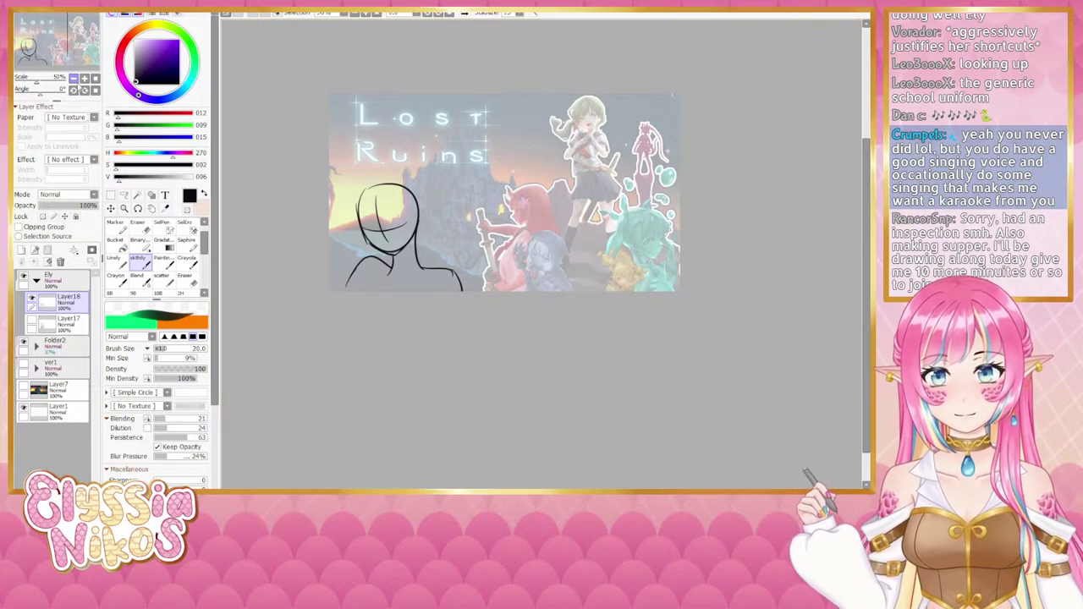
Step: Delete Layer18 with the front-facing sketch and show Layer17 again
{"action": "key", "text": "Page_Down"}
{"action": "key", "text": "Page_Down"}
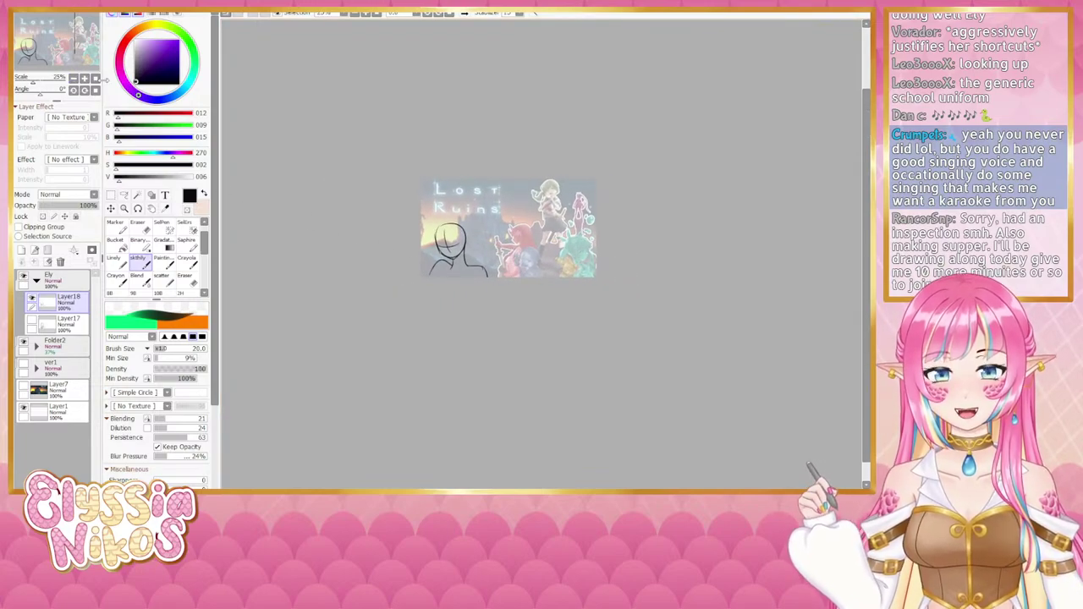
{"action": "scroll", "coordinate": [364, 228], "scroll_direction": "down", "scroll_amount": 2}
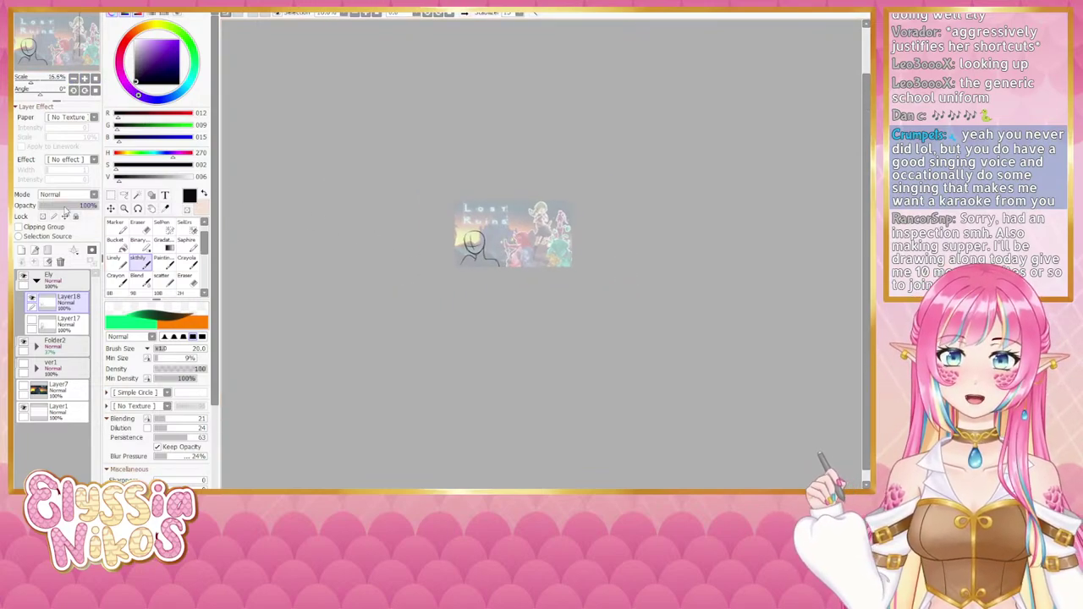
{"action": "left_click", "coordinate": [60, 261]}
{"action": "left_click", "coordinate": [32, 301]}
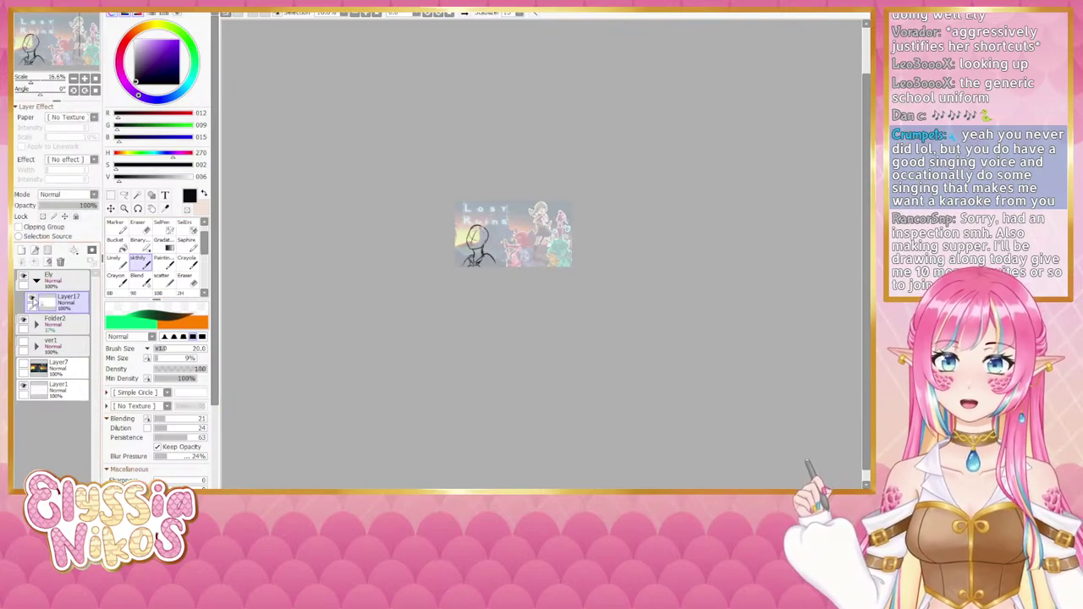
Step: At 50% scale, tidy the back of the head on Layer17 by erasing the doubled outline with the Eraser at size 29
{"action": "left_click", "coordinate": [85, 78]}
{"action": "left_click", "coordinate": [85, 78]}
{"action": "left_click", "coordinate": [84, 78]}
{"action": "mouse_move", "coordinate": [359, 172]}
{"action": "left_mouse_down"}
{"action": "mouse_move", "coordinate": [368, 145]}
{"action": "mouse_move", "coordinate": [406, 185]}
{"action": "mouse_move", "coordinate": [389, 214]}
{"action": "left_mouse_up"}
{"action": "key", "text": "ctrl+z"}
{"action": "key", "text": "ctrl+z"}
{"action": "key", "text": "ctrl+z"}
{"action": "left_click", "coordinate": [138, 226]}
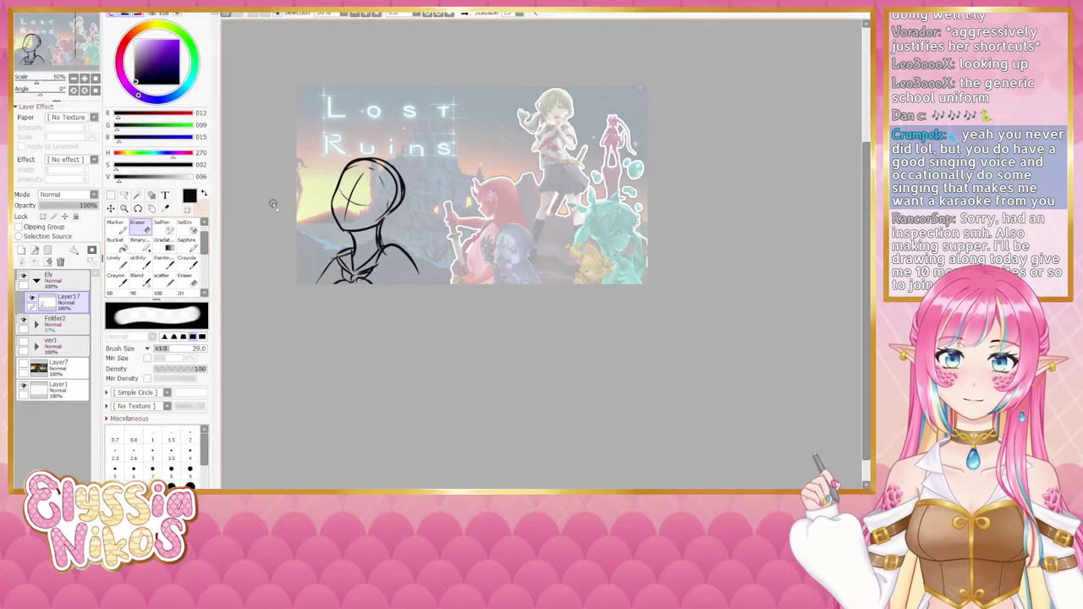
{"action": "mouse_move", "coordinate": [370, 167]}
{"action": "left_mouse_down"}
{"action": "mouse_move", "coordinate": [398, 191]}
{"action": "mouse_move", "coordinate": [391, 207]}
{"action": "mouse_move", "coordinate": [400, 193]}
{"action": "left_mouse_up"}
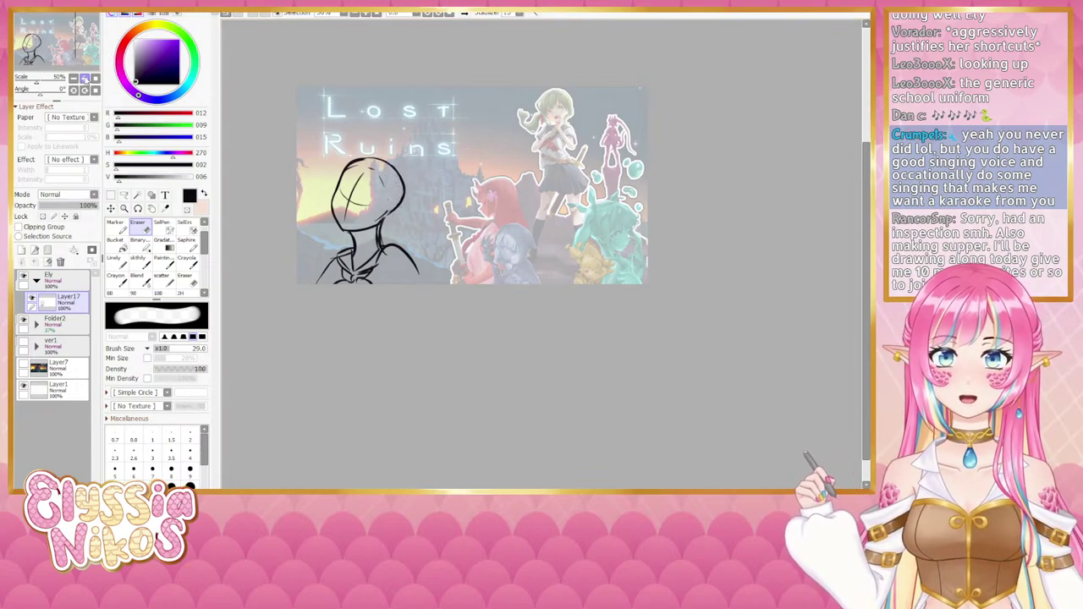
{"action": "left_click", "coordinate": [73, 79]}
{"action": "left_click", "coordinate": [73, 79]}
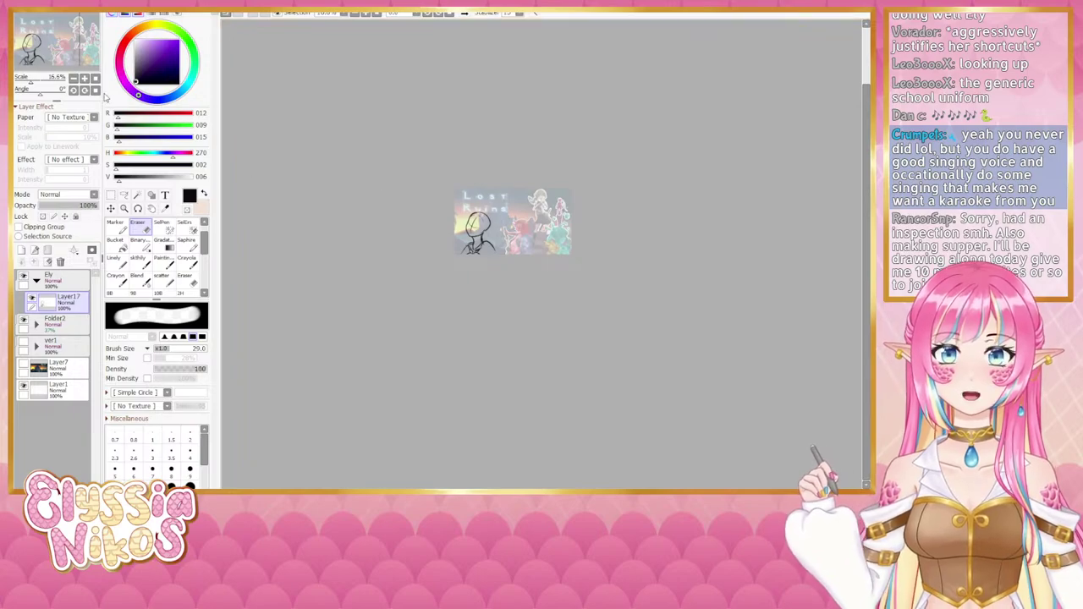
Step: Add a new blank layer above Layer17, hide Layer17, and switch back to the size 20 sketch brush
{"action": "left_click", "coordinate": [21, 250]}
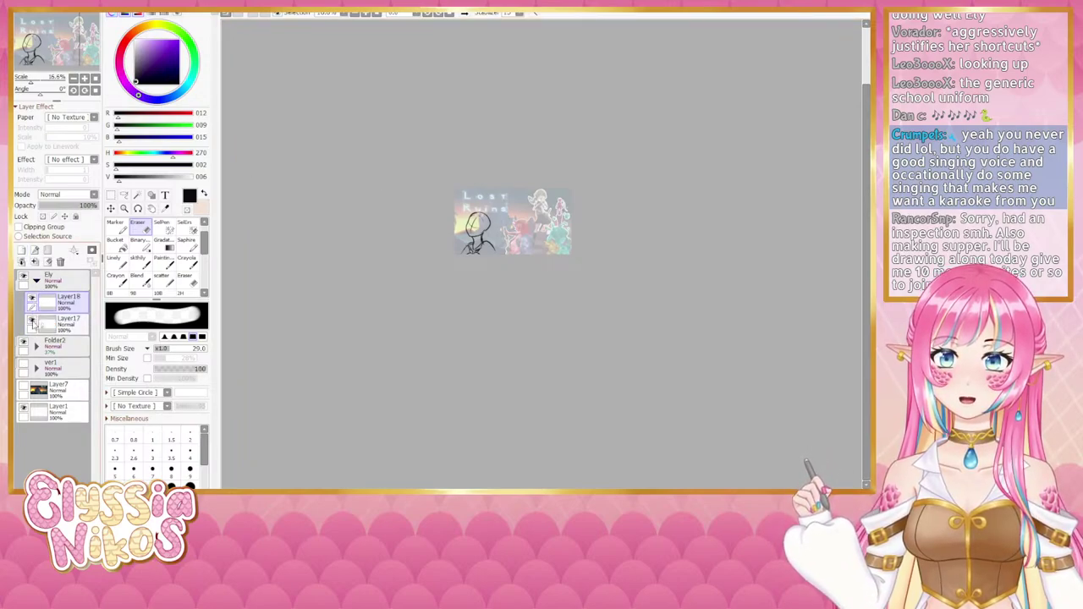
{"action": "left_click", "coordinate": [32, 319]}
{"action": "left_click_drag", "start_coordinate": [396, 285], "coordinate": [366, 285]}
{"action": "left_click", "coordinate": [145, 267]}
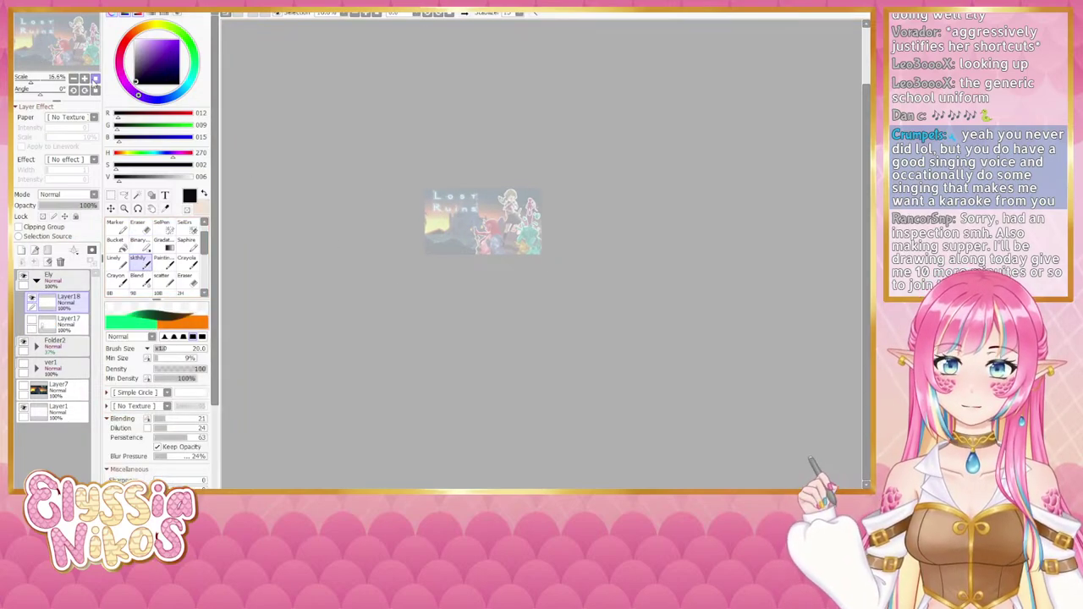
Step: At 50% scale, sketch a side-view head with an eye over the sunset on Layer18, undoing misplaced strokes
{"action": "scroll", "coordinate": [391, 233], "scroll_direction": "up", "scroll_amount": 5}
{"action": "left_click_drag", "start_coordinate": [392, 233], "coordinate": [575, 228]}
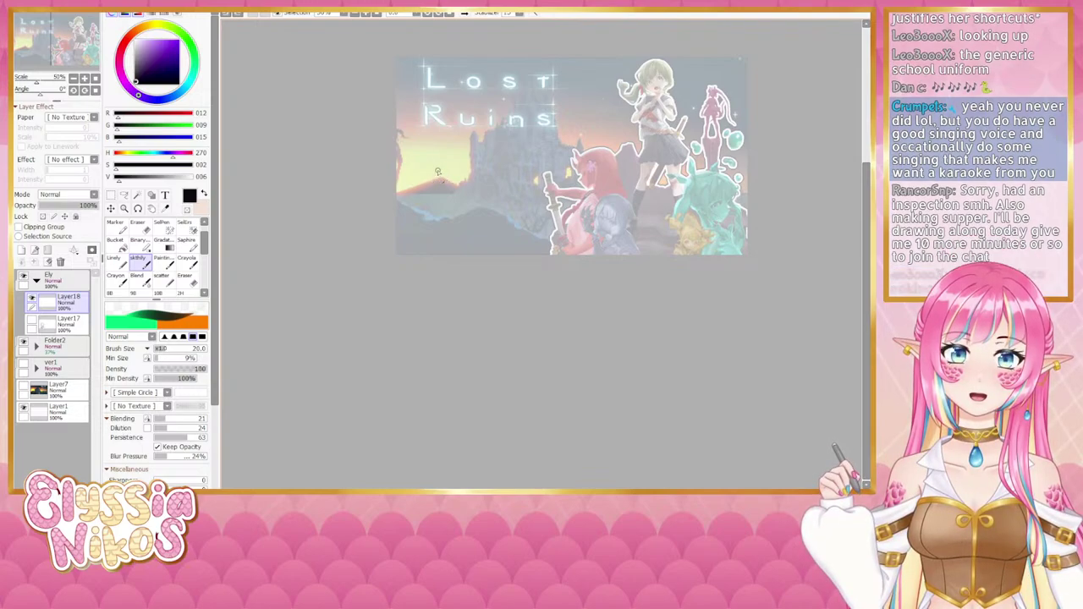
{"action": "mouse_move", "coordinate": [435, 168]}
{"action": "left_mouse_down"}
{"action": "mouse_move", "coordinate": [474, 127]}
{"action": "mouse_move", "coordinate": [461, 127]}
{"action": "mouse_move", "coordinate": [481, 135]}
{"action": "mouse_move", "coordinate": [485, 156]}
{"action": "mouse_move", "coordinate": [484, 145]}
{"action": "mouse_move", "coordinate": [473, 163]}
{"action": "mouse_move", "coordinate": [491, 148]}
{"action": "mouse_move", "coordinate": [461, 174]}
{"action": "mouse_move", "coordinate": [442, 192]}
{"action": "left_mouse_up"}
{"action": "key", "text": "ctrl+z"}
{"action": "key", "text": "ctrl+z"}
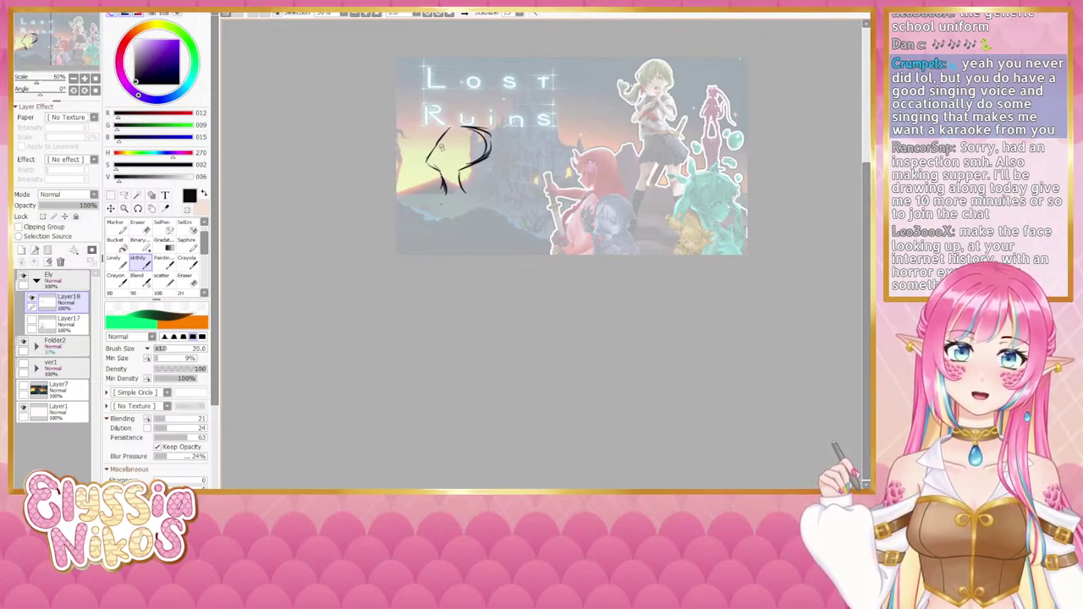
{"action": "left_click_drag", "start_coordinate": [443, 148], "coordinate": [455, 150]}
{"action": "key", "text": "ctrl+z"}
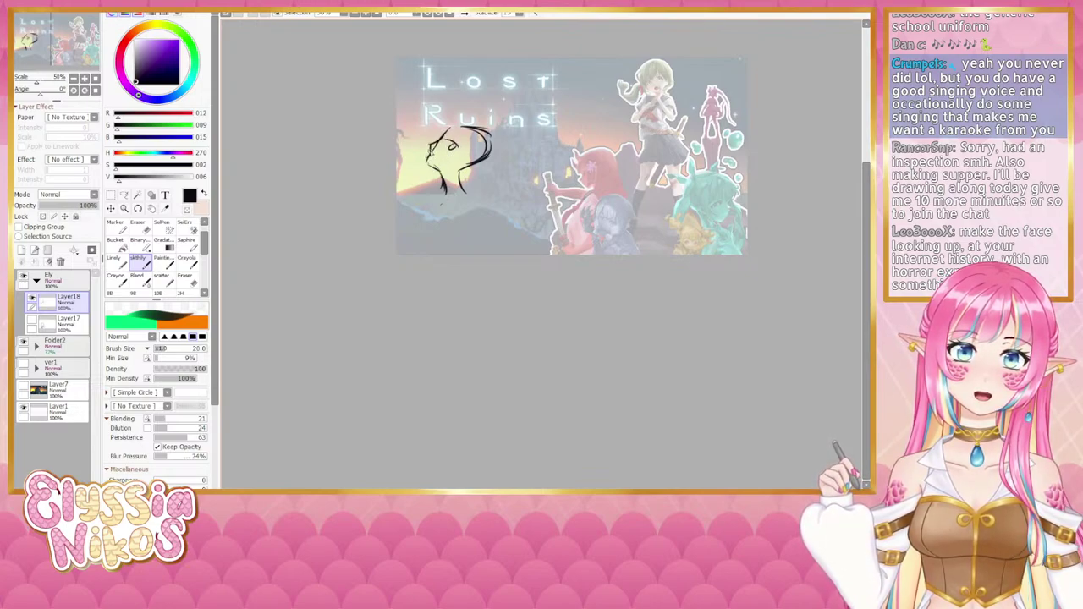
Step: Sketch the neck, chest and back lines of the side-view figure down to the canvas edge, undoing unwanted strokes
{"action": "mouse_move", "coordinate": [459, 177]}
{"action": "left_mouse_down"}
{"action": "mouse_move", "coordinate": [489, 209]}
{"action": "mouse_move", "coordinate": [456, 207]}
{"action": "mouse_move", "coordinate": [447, 195]}
{"action": "mouse_move", "coordinate": [433, 222]}
{"action": "mouse_move", "coordinate": [443, 234]}
{"action": "mouse_move", "coordinate": [435, 230]}
{"action": "mouse_move", "coordinate": [441, 240]}
{"action": "mouse_move", "coordinate": [449, 215]}
{"action": "mouse_move", "coordinate": [447, 245]}
{"action": "left_mouse_up"}
{"action": "key", "text": "ctrl+z"}
{"action": "key", "text": "ctrl+z"}
{"action": "key", "text": "ctrl+z"}
{"action": "key", "text": "ctrl+z"}
{"action": "key", "text": "ctrl+z"}
{"action": "key", "text": "ctrl+z"}
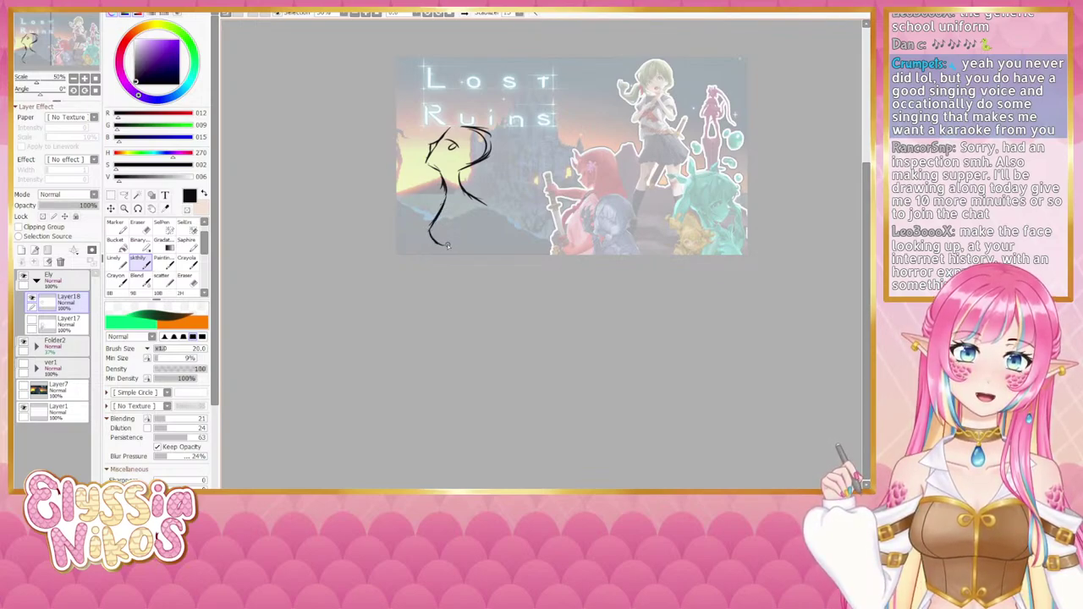
{"action": "mouse_move", "coordinate": [466, 196]}
{"action": "left_mouse_down"}
{"action": "mouse_move", "coordinate": [465, 217]}
{"action": "mouse_move", "coordinate": [514, 247]}
{"action": "mouse_move", "coordinate": [491, 255]}
{"action": "left_mouse_up"}
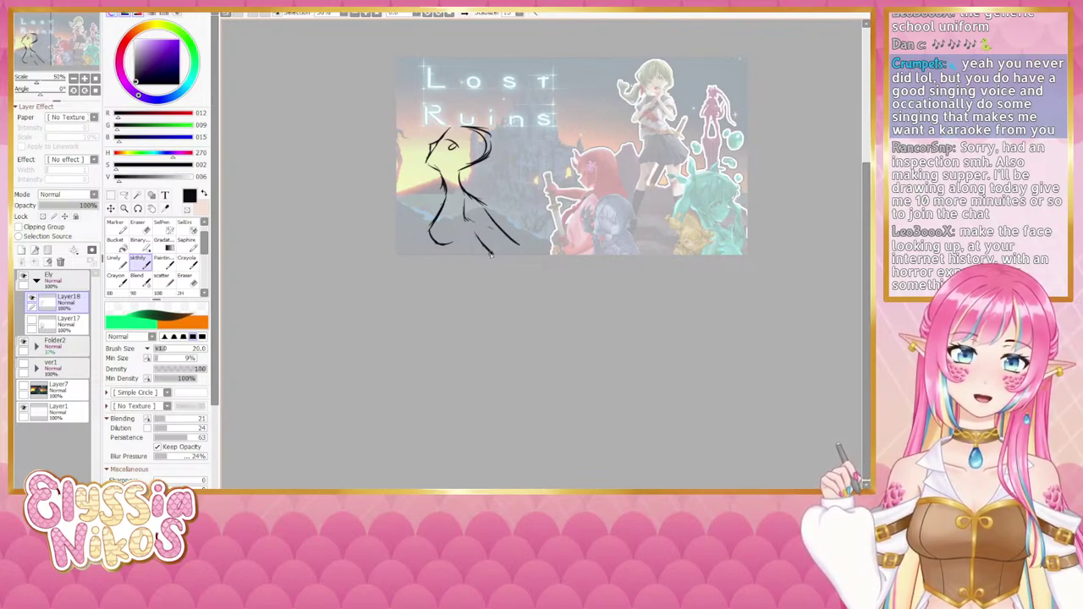
Step: Add the skirt lines, the raised arm and the collar strokes to the side-view figure
{"action": "mouse_move", "coordinate": [489, 213]}
{"action": "left_mouse_down"}
{"action": "mouse_move", "coordinate": [516, 257]}
{"action": "mouse_move", "coordinate": [474, 237]}
{"action": "mouse_move", "coordinate": [516, 242]}
{"action": "mouse_move", "coordinate": [491, 215]}
{"action": "left_mouse_up"}
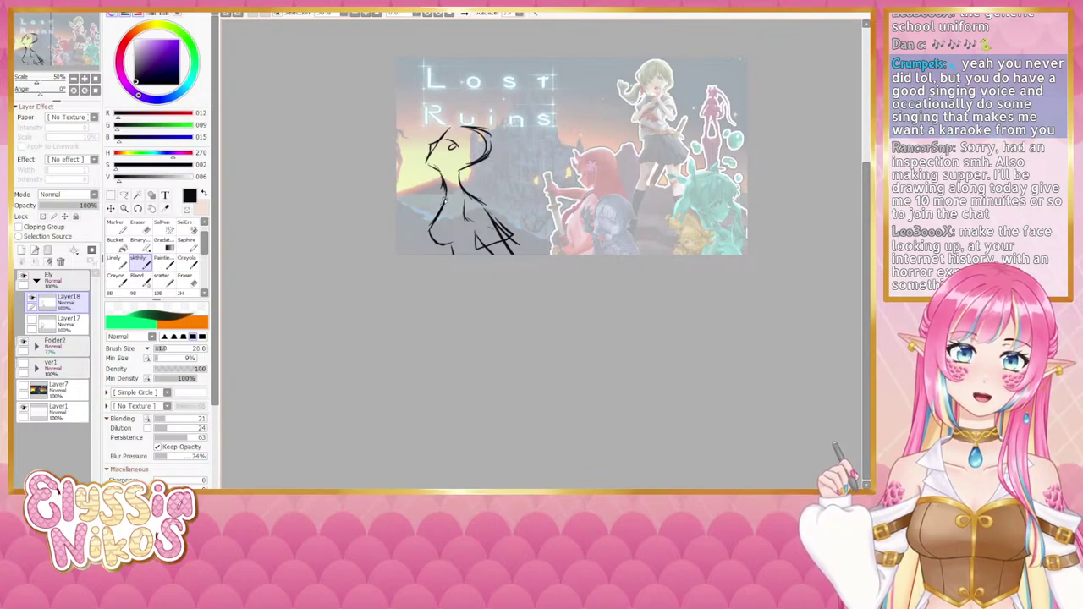
{"action": "mouse_move", "coordinate": [443, 208]}
{"action": "left_mouse_down"}
{"action": "mouse_move", "coordinate": [432, 222]}
{"action": "mouse_move", "coordinate": [447, 232]}
{"action": "left_mouse_up"}
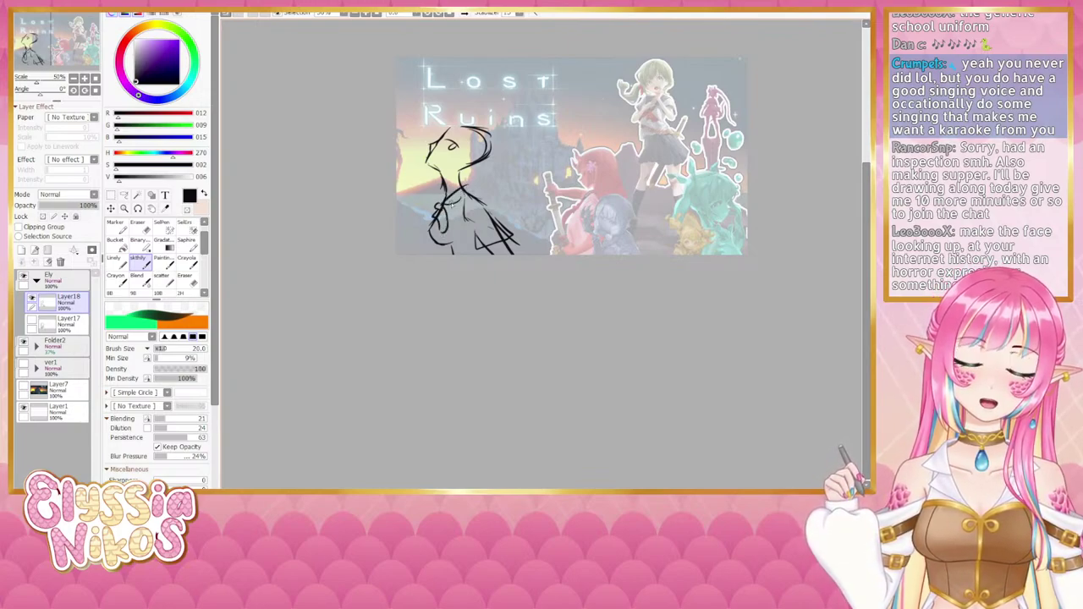
{"action": "left_click_drag", "start_coordinate": [468, 201], "coordinate": [441, 212]}
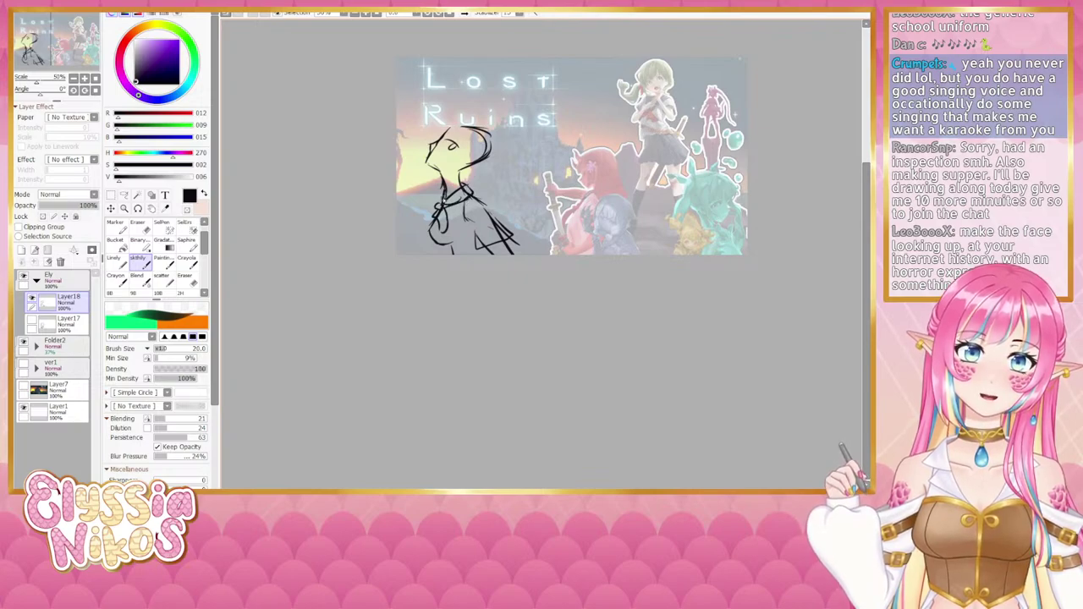
{"action": "left_click_drag", "start_coordinate": [453, 169], "coordinate": [450, 176]}
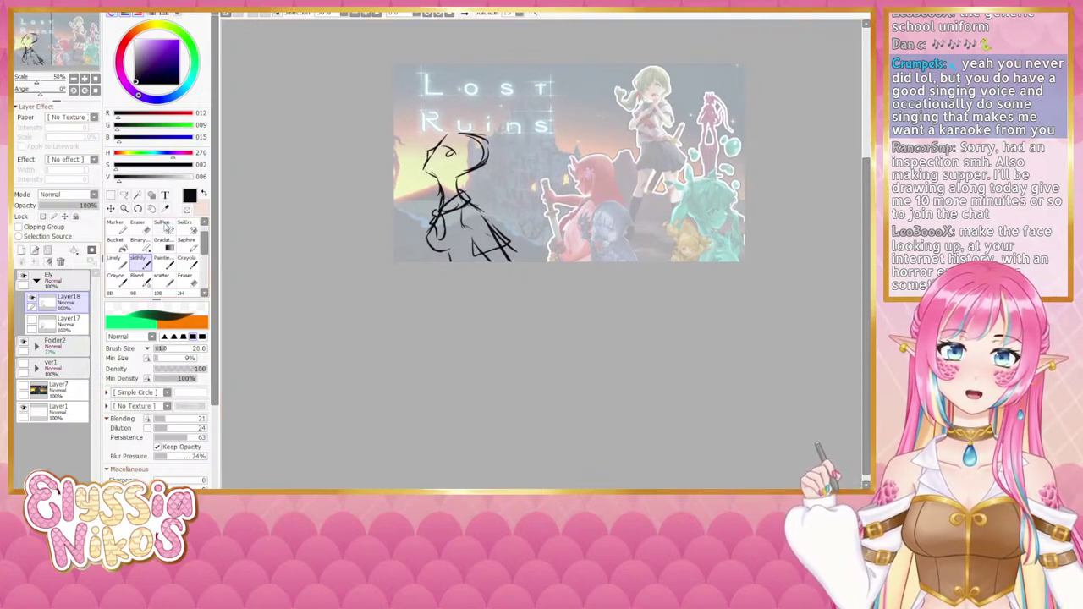
Step: Erase stray lines on the side-view head and redraw the front of the face with the size 20 sketch brush
{"action": "key", "text": "e"}
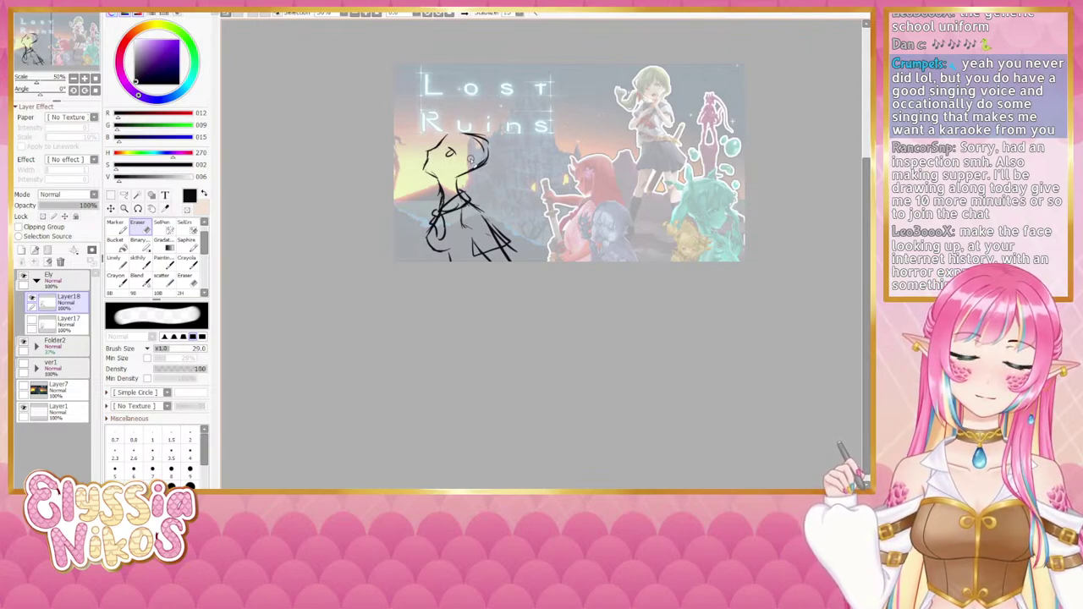
{"action": "left_click", "coordinate": [144, 263]}
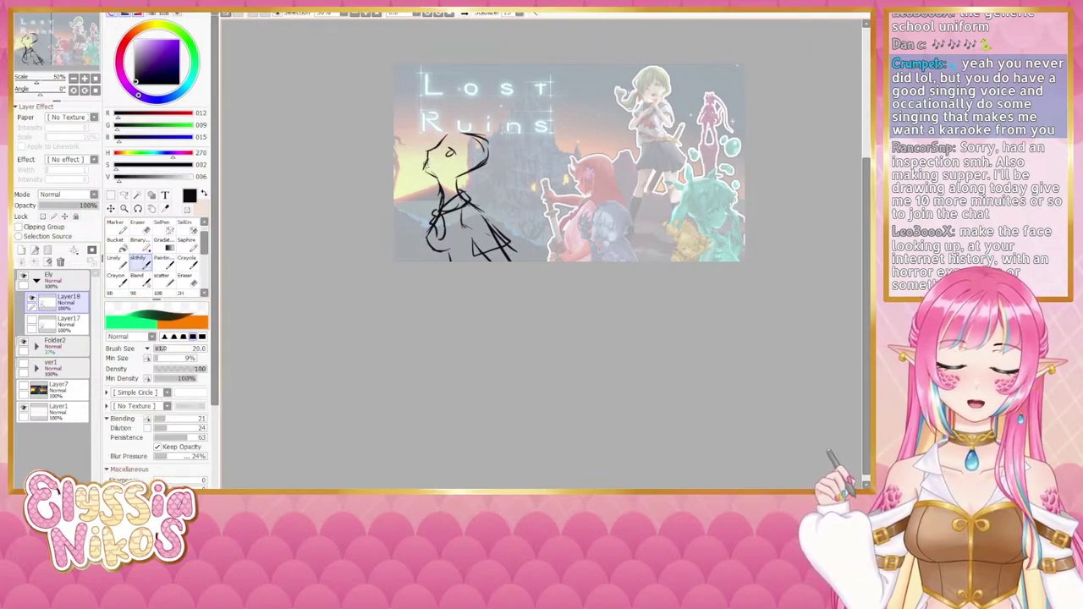
{"action": "key", "text": "ctrl+z"}
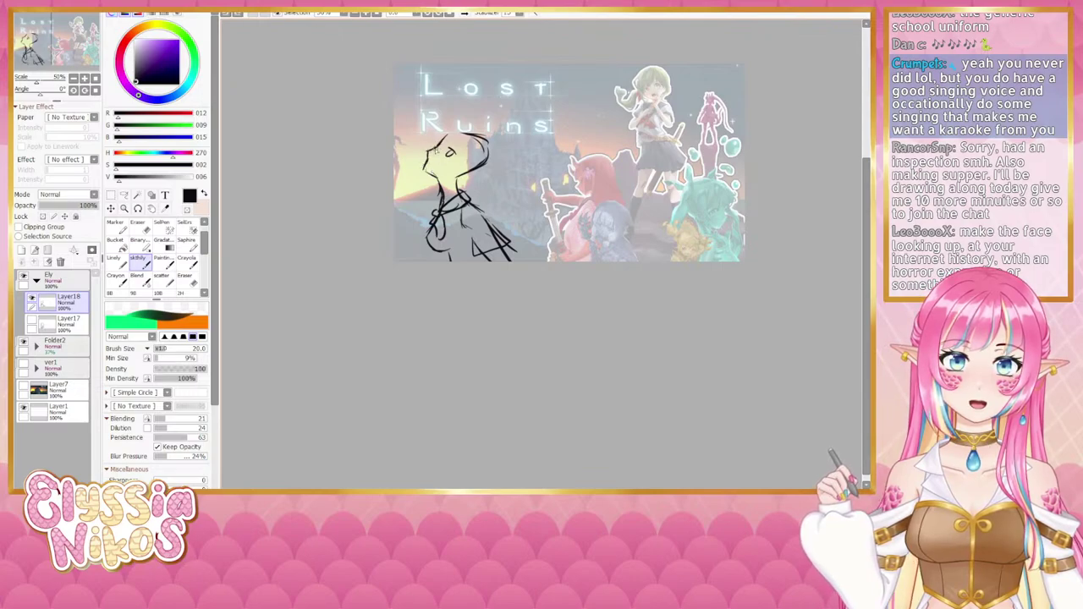
{"action": "left_click_drag", "start_coordinate": [433, 151], "coordinate": [426, 173]}
{"action": "key", "text": "ctrl+z"}
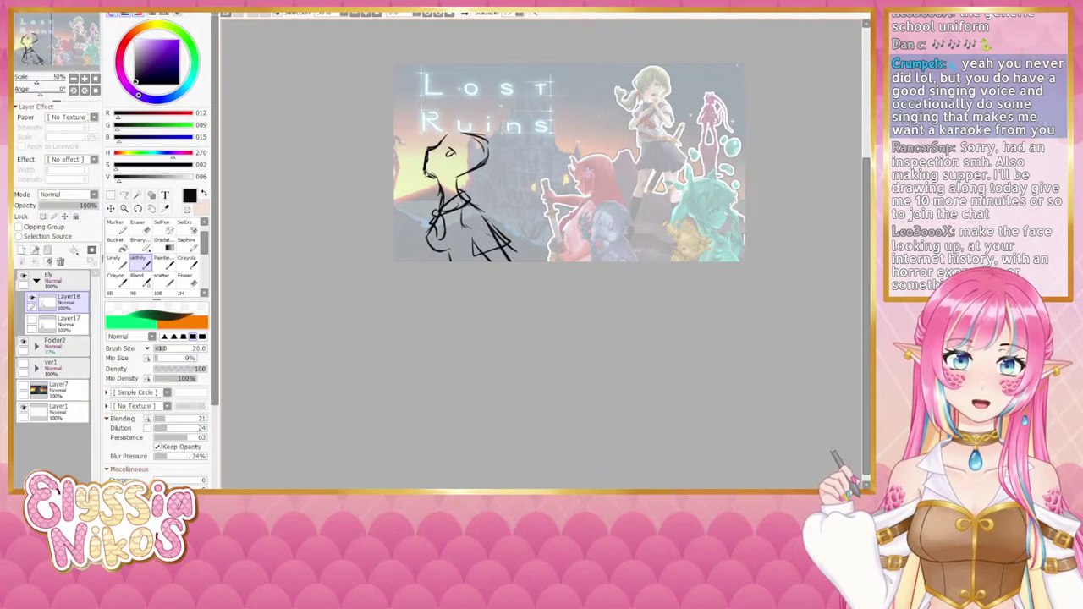
Step: Trim the face outline with the Eraser at size 13 and rework the jaw and neck lines with the size 20 sketch brush
{"action": "key", "text": "e"}
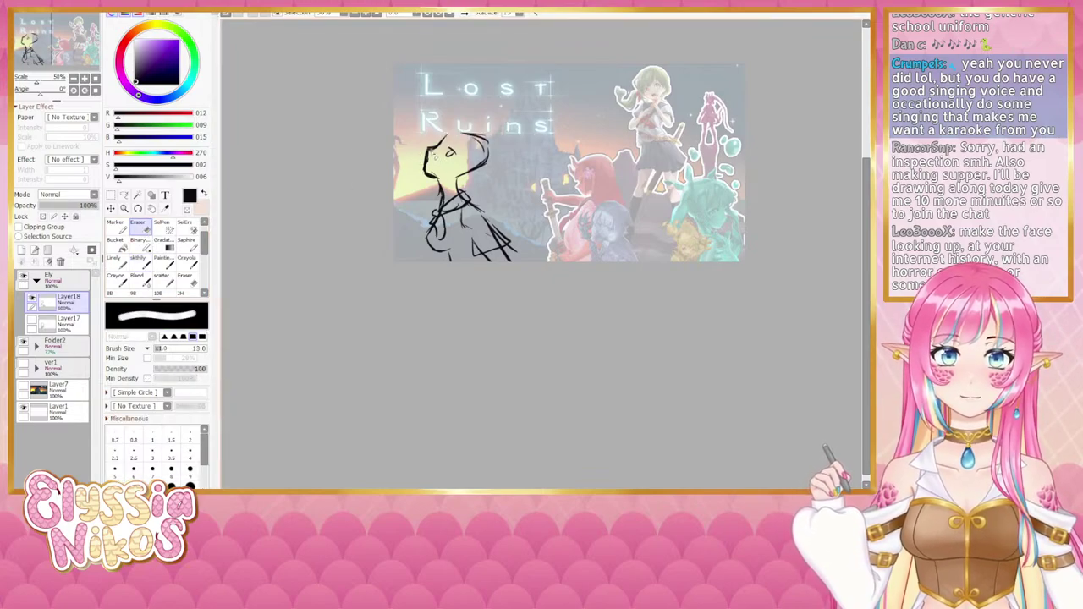
{"action": "mouse_move", "coordinate": [430, 157]}
{"action": "left_mouse_down"}
{"action": "mouse_move", "coordinate": [443, 146]}
{"action": "mouse_move", "coordinate": [431, 159]}
{"action": "mouse_move", "coordinate": [435, 181]}
{"action": "left_mouse_up"}
{"action": "key", "text": "ctrl+z"}
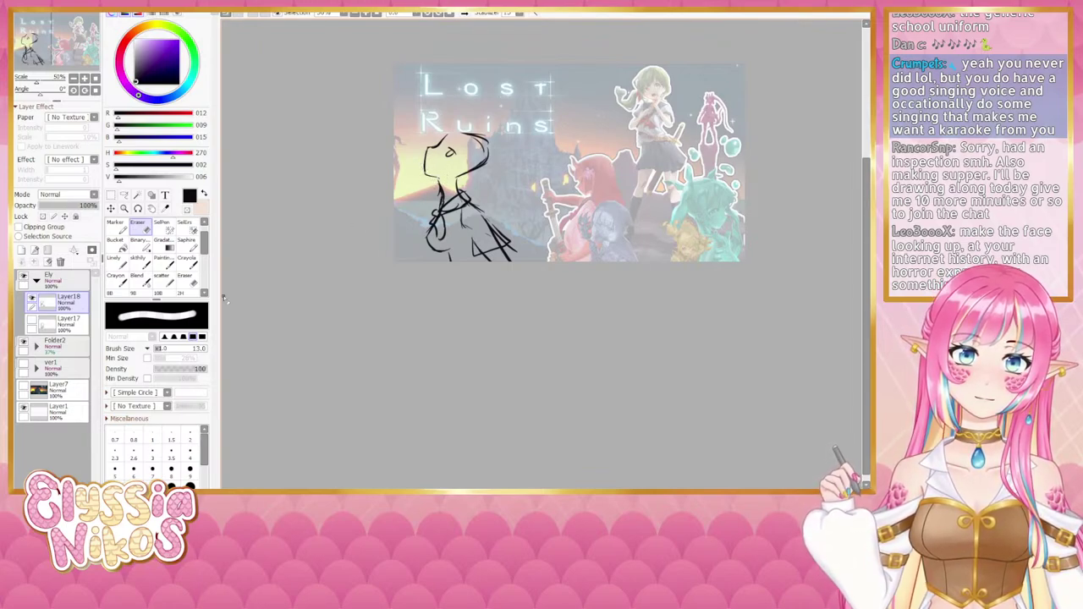
{"action": "left_click", "coordinate": [138, 264]}
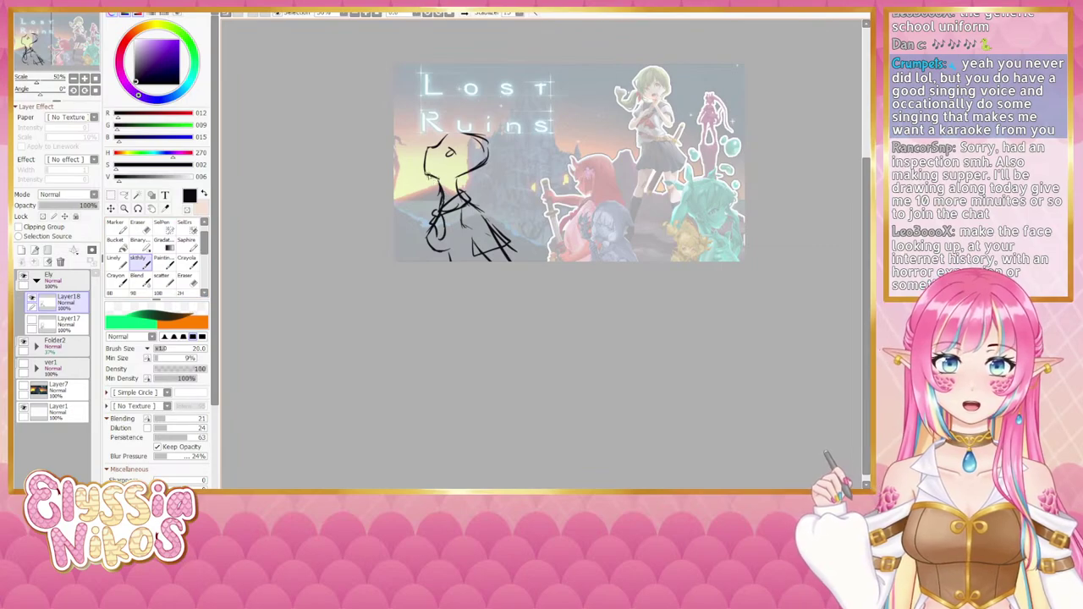
{"action": "key", "text": "ctrl+z"}
{"action": "mouse_move", "coordinate": [439, 181]}
{"action": "left_mouse_down"}
{"action": "mouse_move", "coordinate": [441, 211]}
{"action": "mouse_move", "coordinate": [462, 201]}
{"action": "left_mouse_up"}
Step: Lasso the head in Freeform mode, then tilt it upward, shift it toward the face side and apply the transform
{"action": "left_click", "coordinate": [124, 196]}
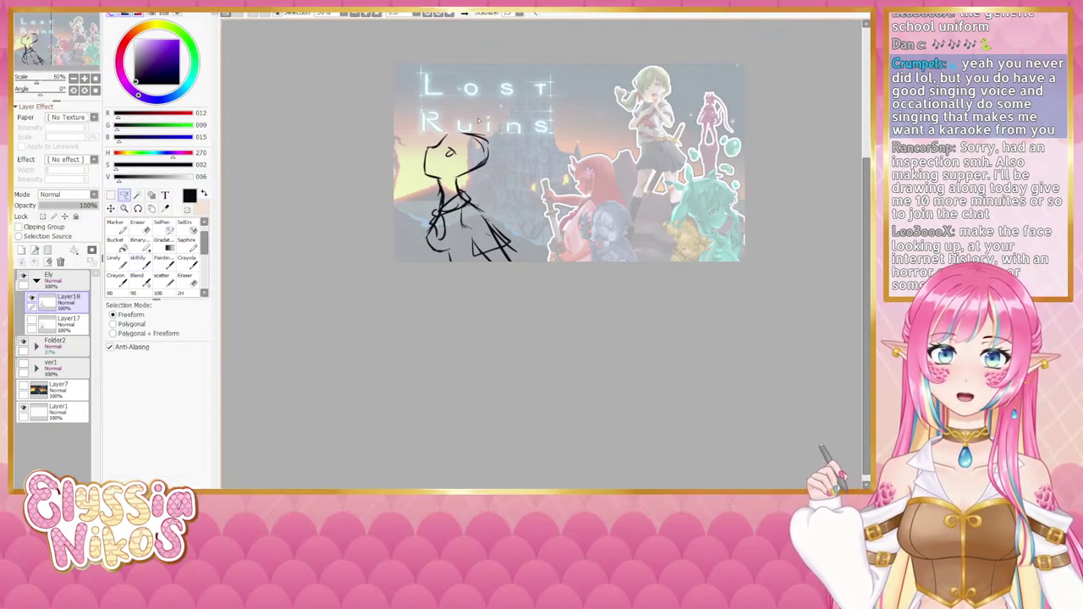
{"action": "mouse_move", "coordinate": [479, 119]}
{"action": "left_mouse_down"}
{"action": "mouse_move", "coordinate": [409, 155]}
{"action": "mouse_move", "coordinate": [427, 181]}
{"action": "mouse_move", "coordinate": [475, 180]}
{"action": "mouse_move", "coordinate": [514, 133]}
{"action": "mouse_move", "coordinate": [457, 162]}
{"action": "left_mouse_up"}
{"action": "key", "text": "ctrl+t"}
{"action": "left_click_drag", "start_coordinate": [496, 211], "coordinate": [503, 201]}
{"action": "mouse_move", "coordinate": [450, 157]}
{"action": "left_mouse_down"}
{"action": "mouse_move", "coordinate": [411, 144]}
{"action": "mouse_move", "coordinate": [457, 168]}
{"action": "left_mouse_up"}
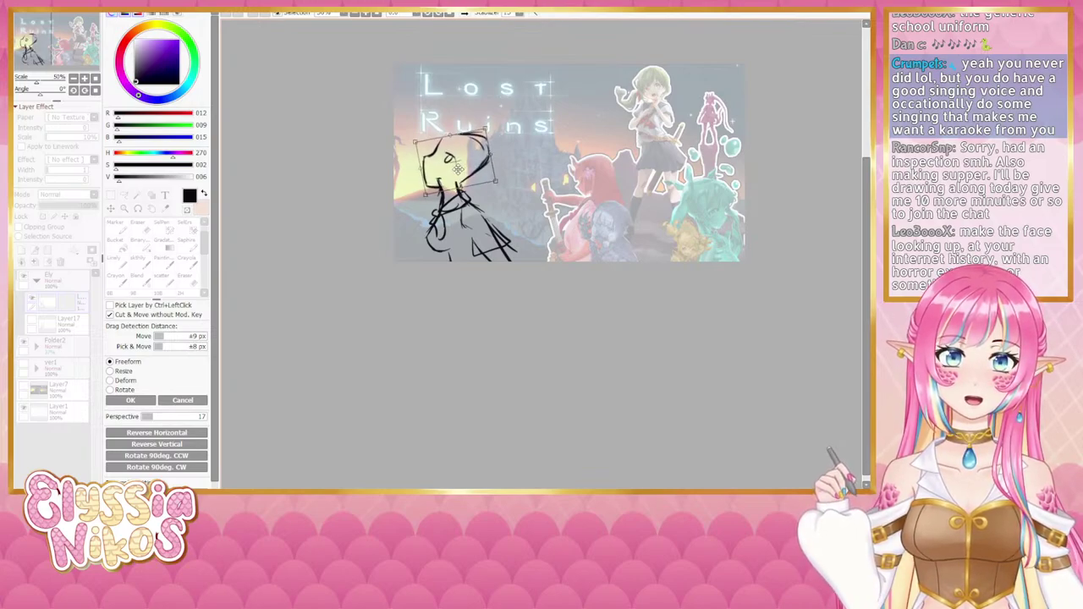
{"action": "left_click_drag", "start_coordinate": [493, 200], "coordinate": [497, 196]}
{"action": "left_click_drag", "start_coordinate": [443, 159], "coordinate": [441, 157]}
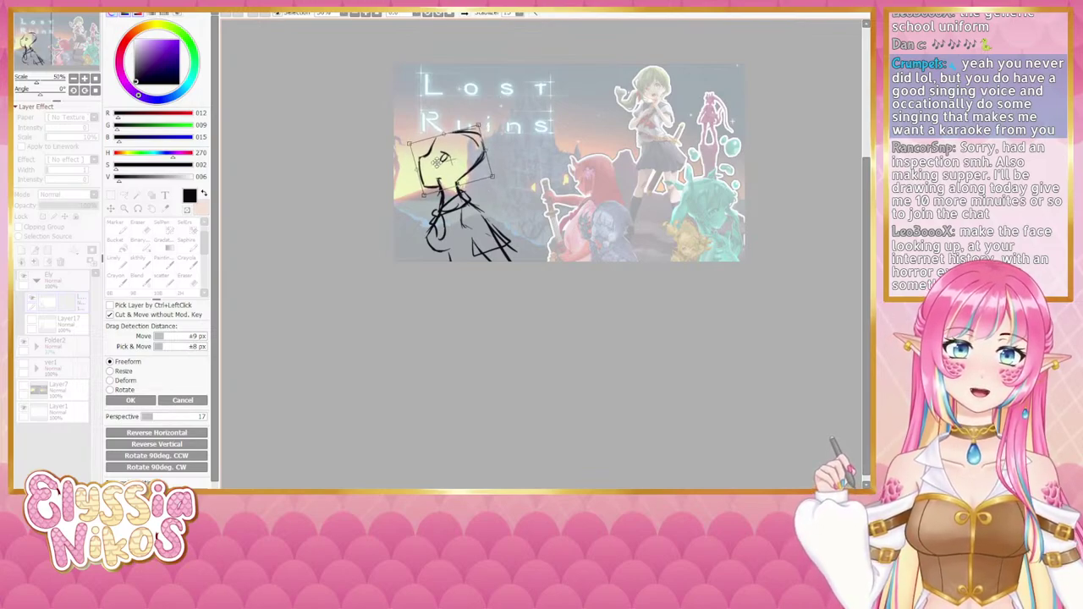
{"action": "left_click", "coordinate": [130, 401]}
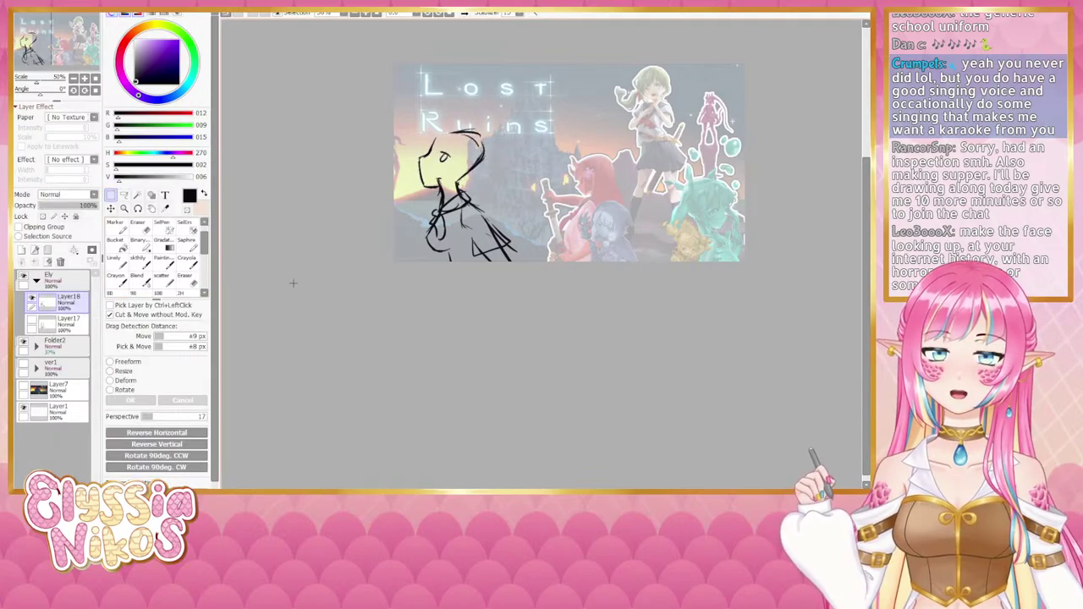
Step: Erase the overlapping neck lines beneath the tilted head with the size 13 Eraser, and set the drawing colour's red value to 31
{"action": "key", "text": "e"}
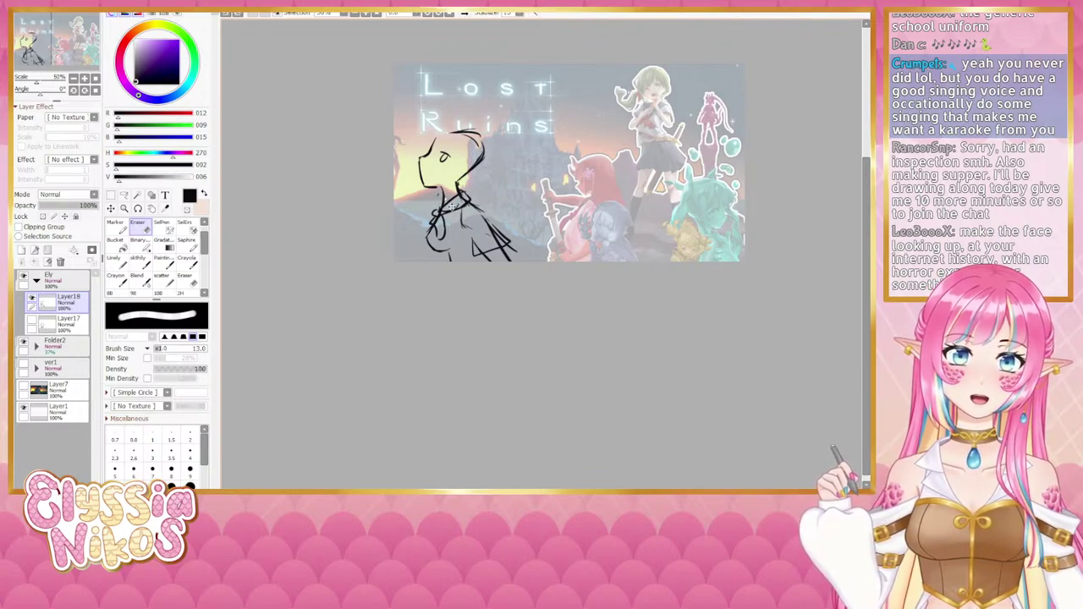
{"action": "key", "text": "ctrl+z"}
{"action": "left_click_drag", "start_coordinate": [443, 192], "coordinate": [440, 209]}
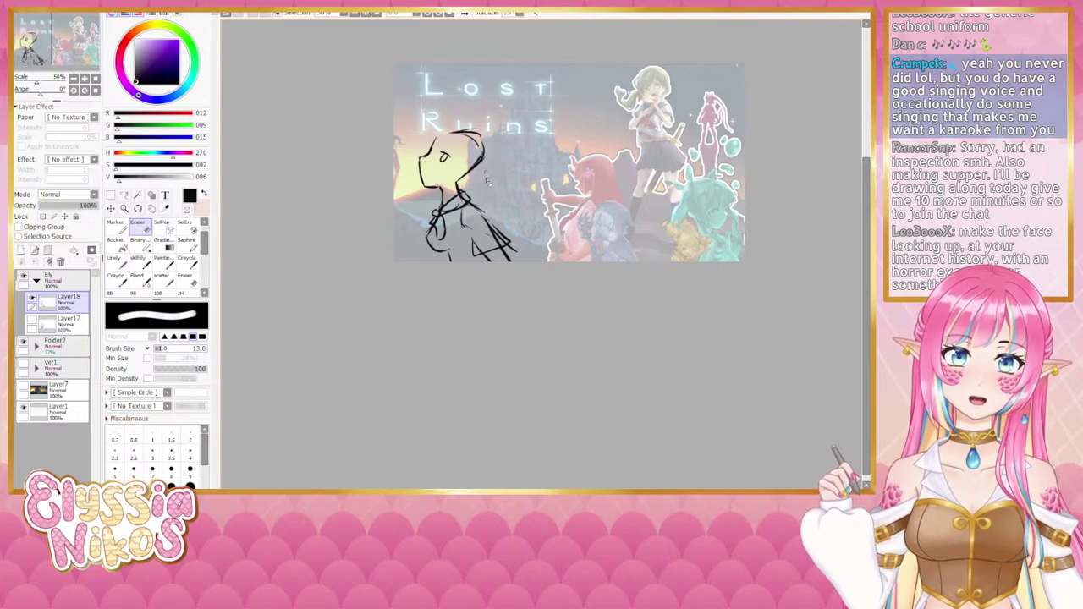
{"action": "left_click_drag", "start_coordinate": [487, 180], "coordinate": [477, 182]}
{"action": "left_click", "coordinate": [124, 113]}
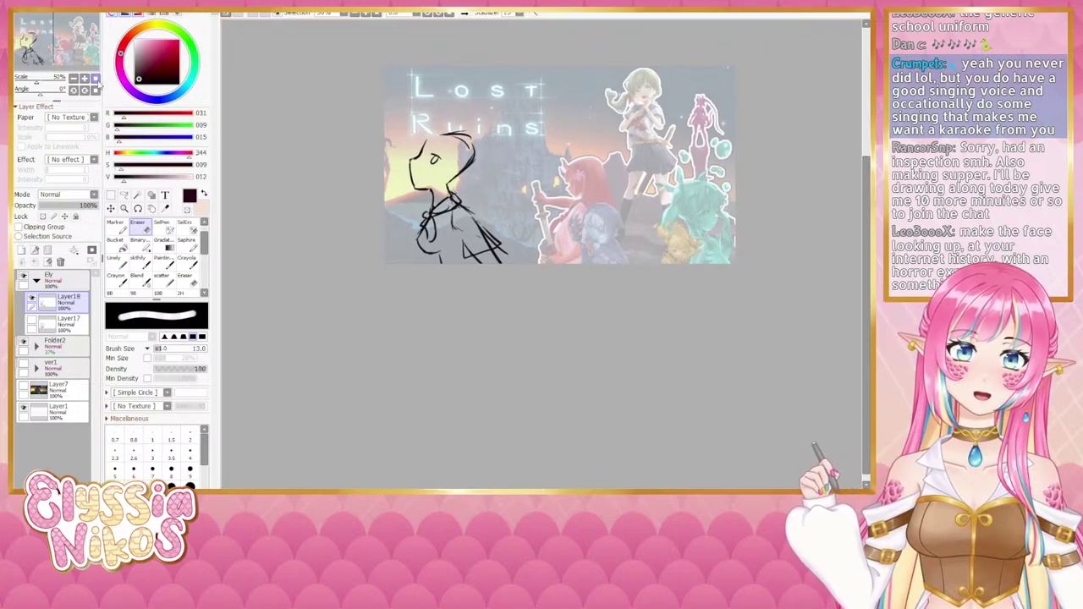
Step: Show the earlier three-quarter sketch on Layer17, hide the side view on Layer18, and make Layer17 the active layer
{"action": "left_click", "coordinate": [74, 79]}
{"action": "left_click_drag", "start_coordinate": [357, 205], "coordinate": [324, 205]}
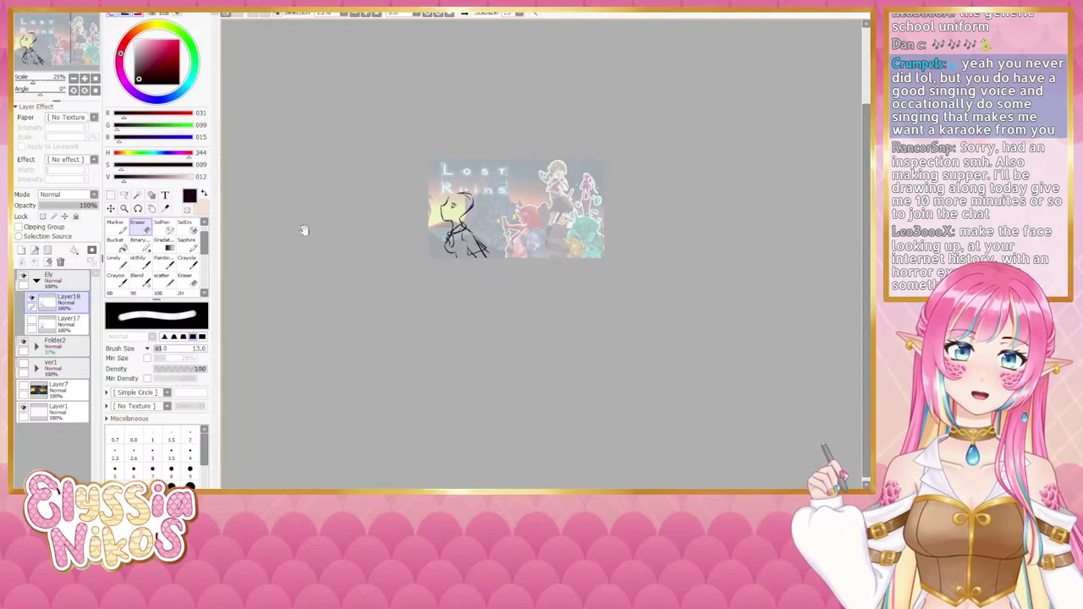
{"action": "left_click", "coordinate": [32, 322]}
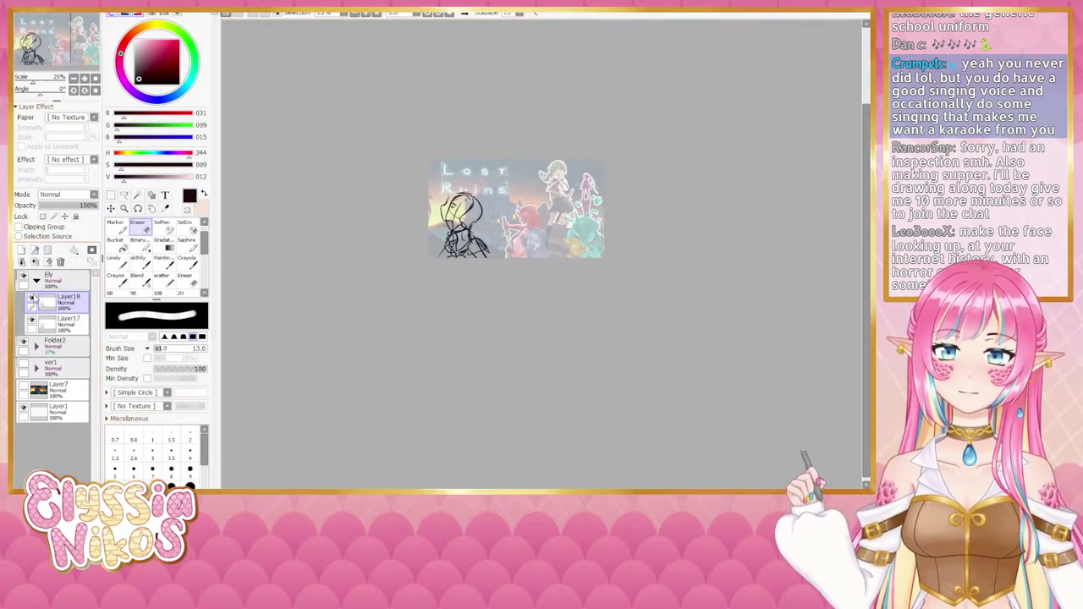
{"action": "left_click", "coordinate": [31, 301]}
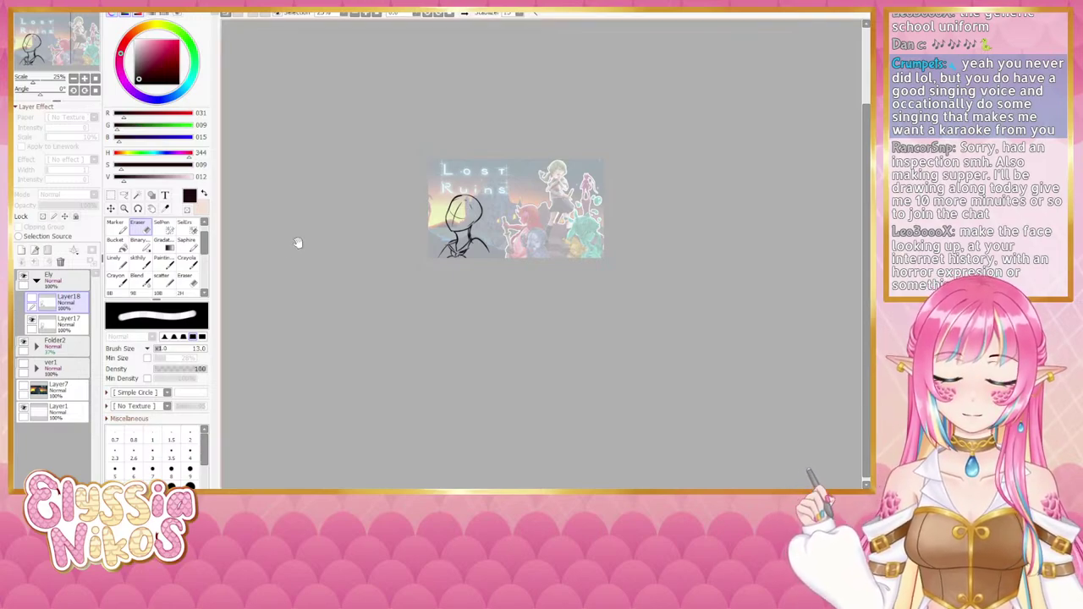
{"action": "left_click_drag", "start_coordinate": [295, 242], "coordinate": [274, 239]}
{"action": "left_click", "coordinate": [85, 79]}
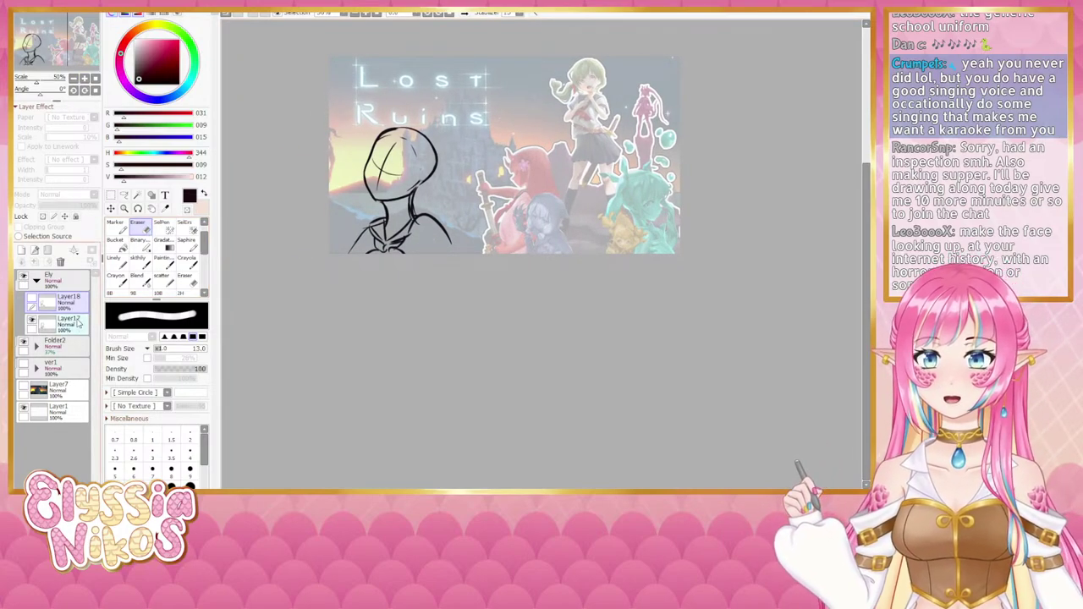
{"action": "left_click", "coordinate": [67, 323]}
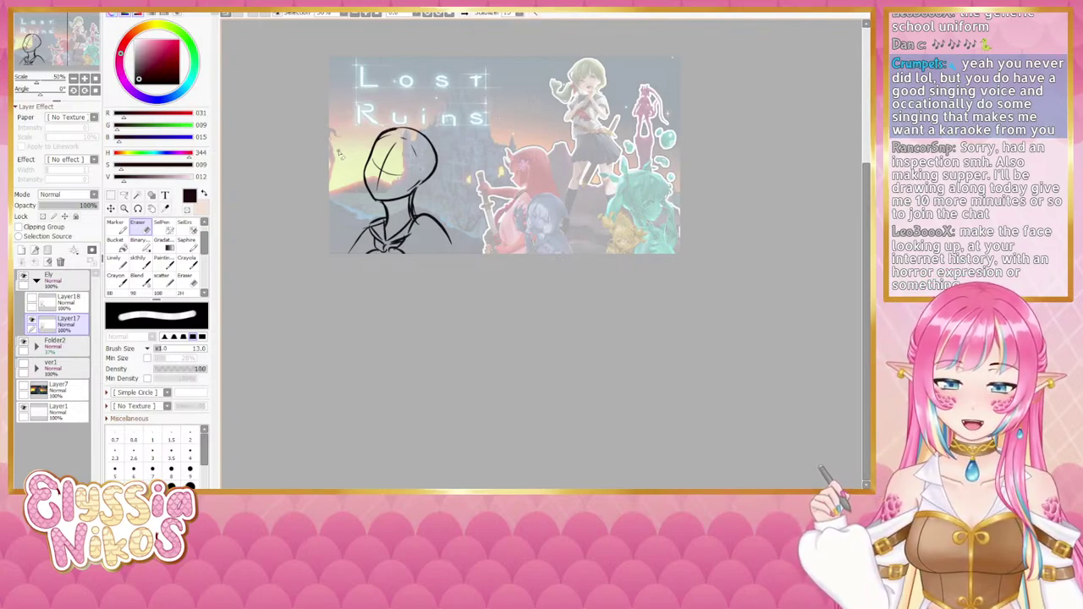
Step: Compare the two pose sketches once more, delete Layer18 with the side view, and make Layer17 visible
{"action": "left_click_drag", "start_coordinate": [360, 151], "coordinate": [395, 151]}
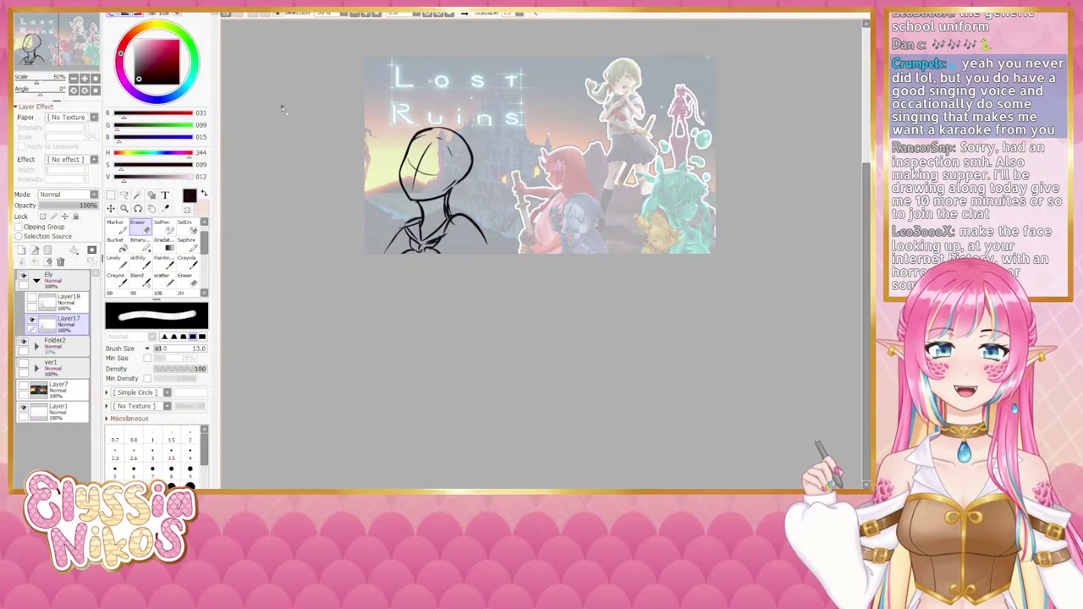
{"action": "left_click", "coordinate": [73, 78]}
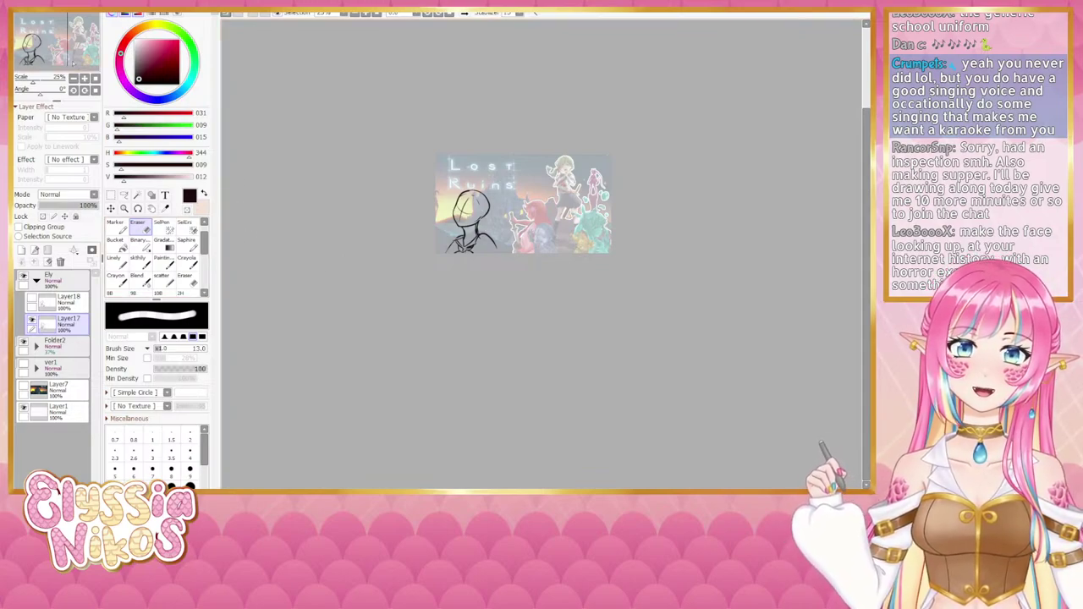
{"action": "left_click", "coordinate": [31, 300]}
{"action": "left_click", "coordinate": [31, 321]}
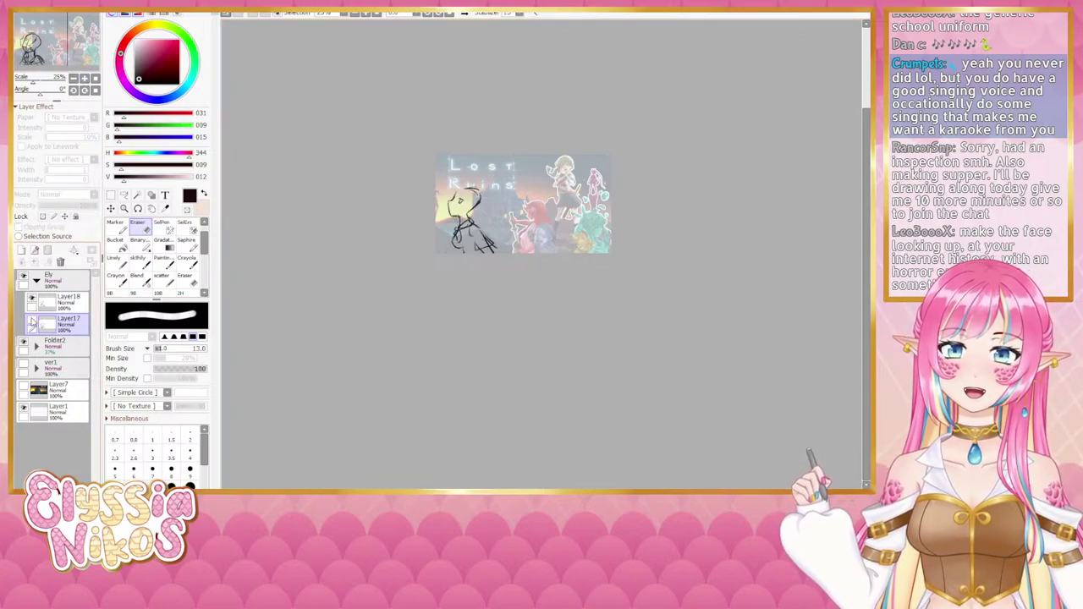
{"action": "left_click", "coordinate": [73, 302]}
{"action": "left_click", "coordinate": [60, 262]}
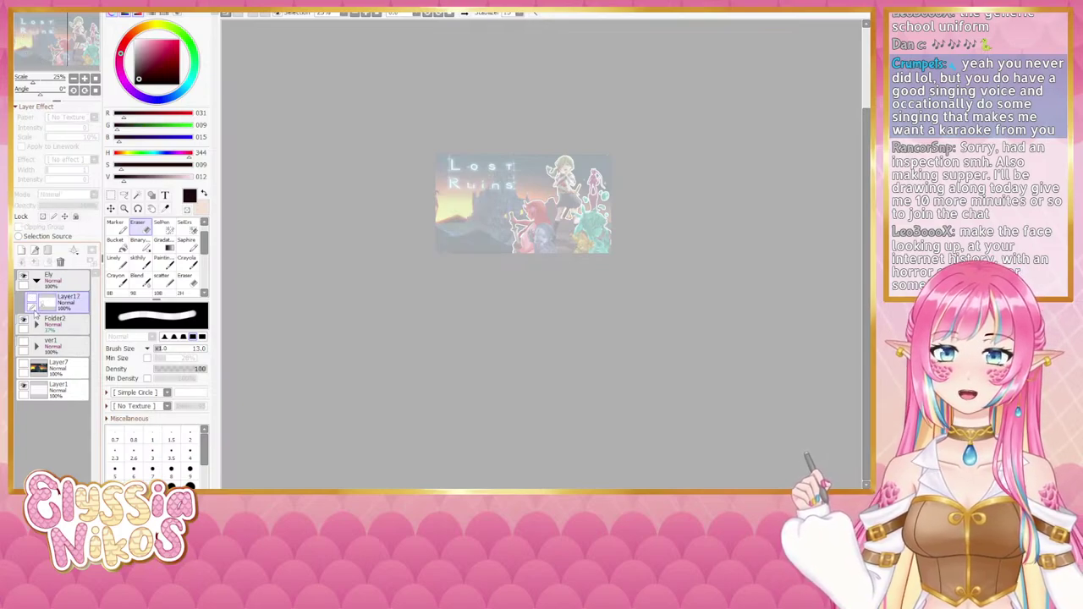
{"action": "left_click", "coordinate": [31, 300]}
Step: Trim the outline at the forehead side of the crown on Layer17 with the Eraser reduced to size 15
{"action": "left_click", "coordinate": [85, 79]}
{"action": "left_click", "coordinate": [85, 79]}
{"action": "left_click", "coordinate": [85, 79]}
{"action": "left_click_drag", "start_coordinate": [373, 236], "coordinate": [452, 243]}
{"action": "key", "text": "]"}
{"action": "key", "text": "]"}
{"action": "key", "text": "]"}
{"action": "key", "text": "]"}
{"action": "key", "text": "]"}
{"action": "key", "text": "]"}
{"action": "key", "text": "]"}
{"action": "key", "text": "]"}
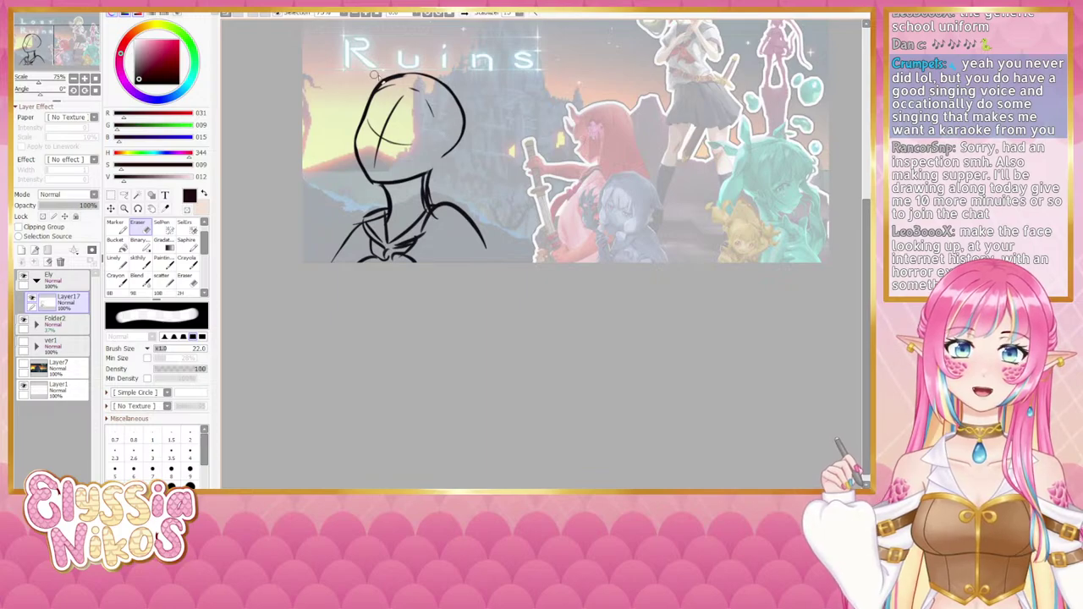
{"action": "left_click_drag", "start_coordinate": [396, 79], "coordinate": [390, 79]}
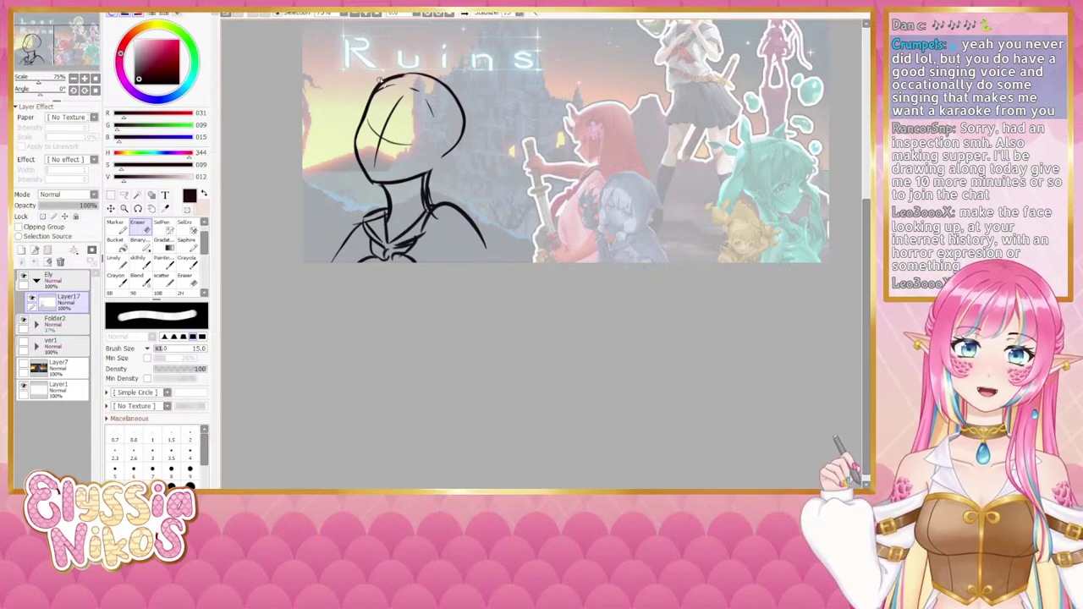
Step: Check the head against the whole thumbnail and erase the stray line end at the chin corner with the size 15 Eraser
{"action": "left_click", "coordinate": [74, 78]}
{"action": "left_click", "coordinate": [74, 79]}
{"action": "left_click_drag", "start_coordinate": [402, 222], "coordinate": [363, 220]}
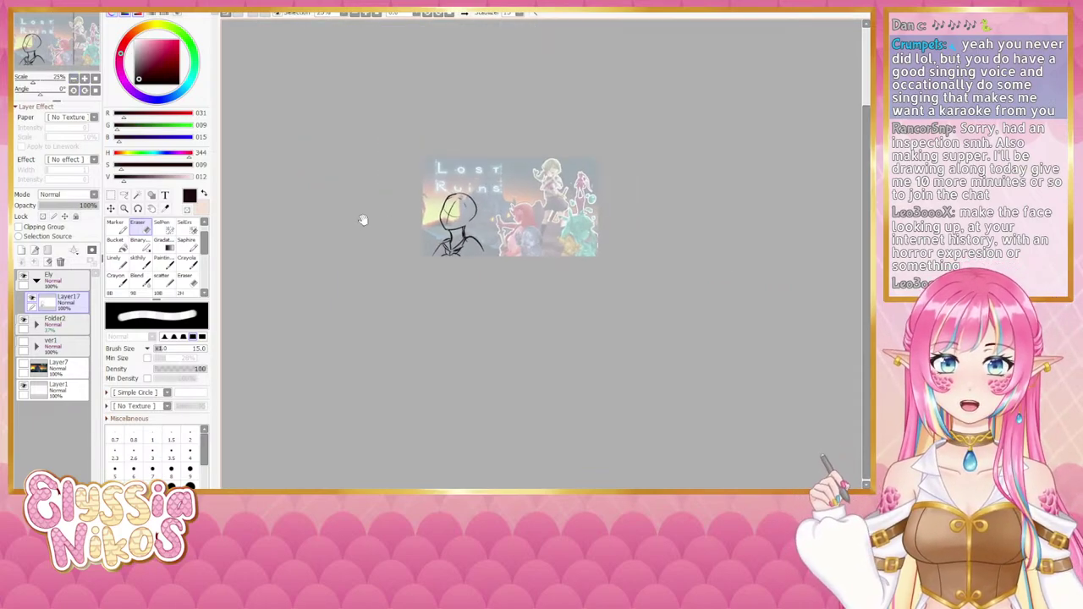
{"action": "left_click", "coordinate": [86, 80]}
{"action": "left_click", "coordinate": [83, 78]}
{"action": "left_click", "coordinate": [84, 77]}
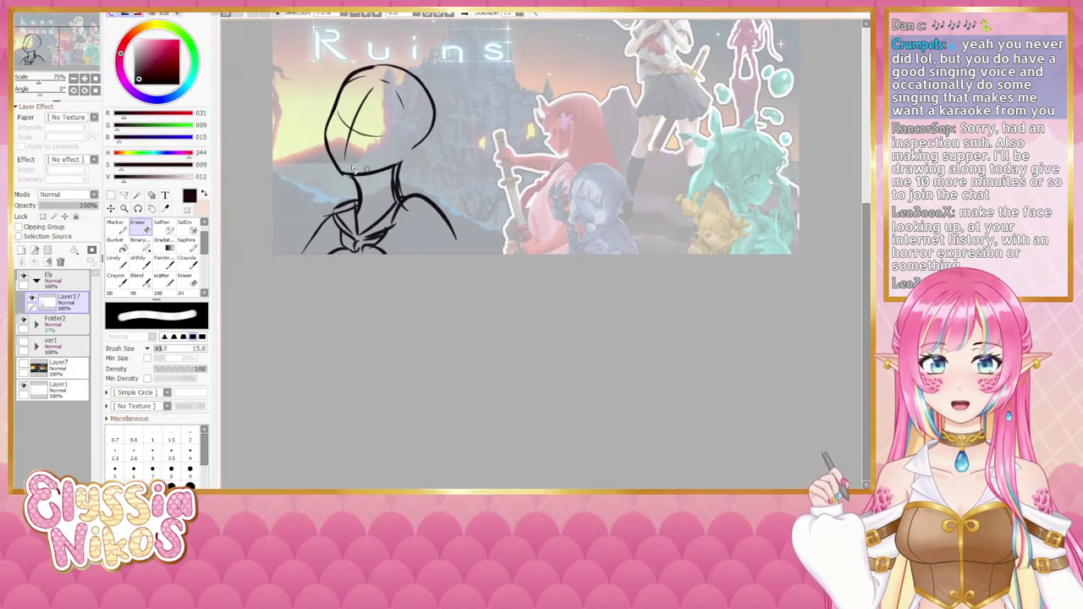
{"action": "left_click", "coordinate": [84, 78]}
{"action": "left_click_drag", "start_coordinate": [281, 142], "coordinate": [336, 195]}
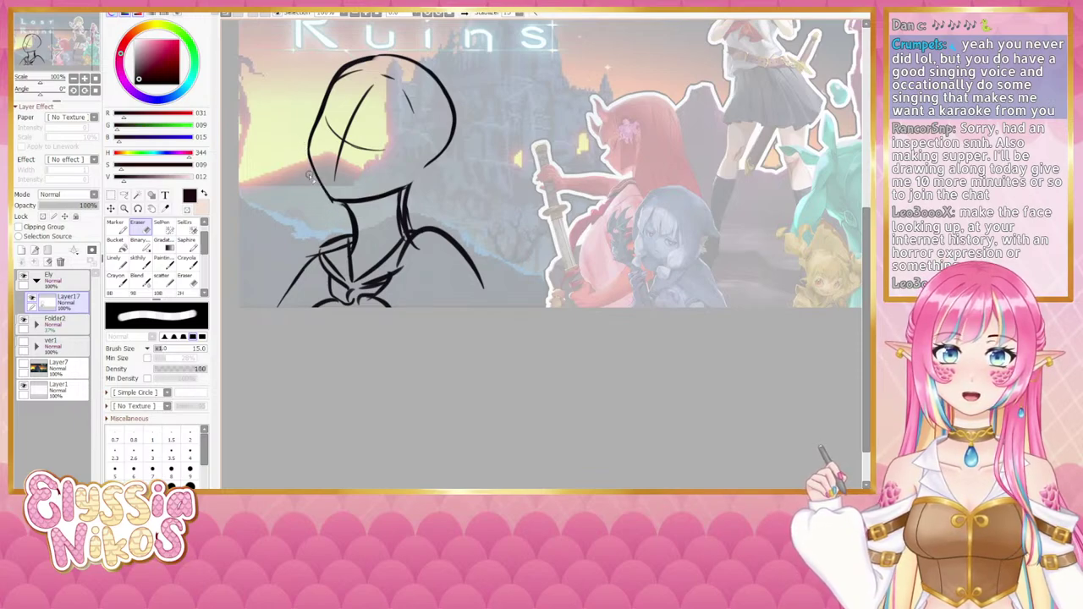
{"action": "left_click_drag", "start_coordinate": [329, 206], "coordinate": [336, 210]}
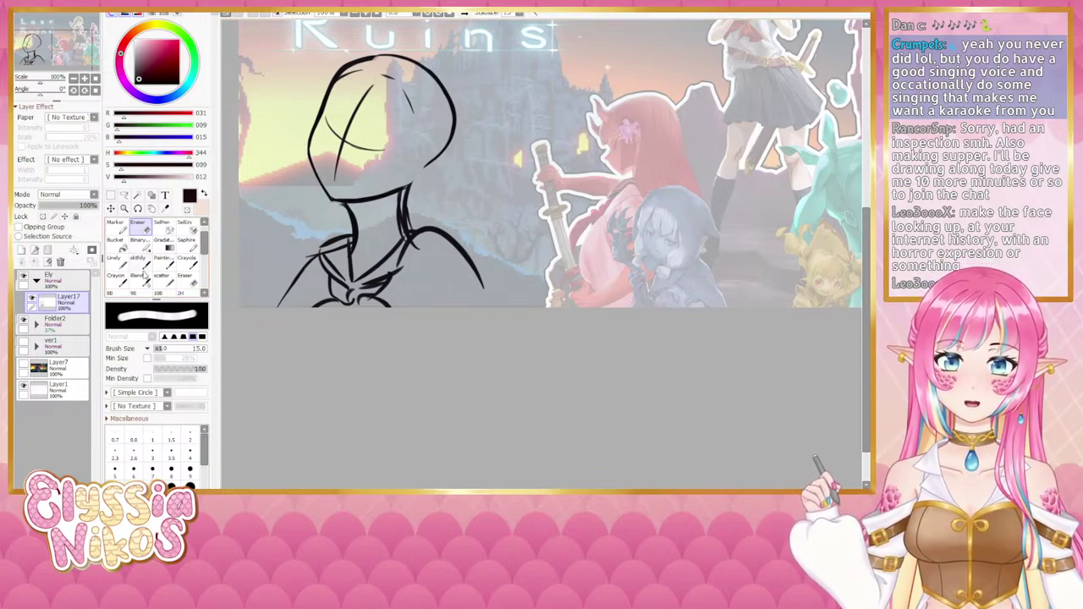
Step: Rework the outline of the face from the forehead down to the cheek and chin with the size 13 sketch brush
{"action": "left_click", "coordinate": [144, 264]}
{"action": "left_click_drag", "start_coordinate": [323, 113], "coordinate": [331, 140]}
{"action": "key", "text": "bracketleft"}
{"action": "key", "text": "bracketleft"}
{"action": "key", "text": "bracketleft"}
{"action": "key", "text": "bracketleft"}
{"action": "key", "text": "bracketleft"}
{"action": "key", "text": "bracketleft"}
{"action": "left_click_drag", "start_coordinate": [347, 99], "coordinate": [354, 101]}
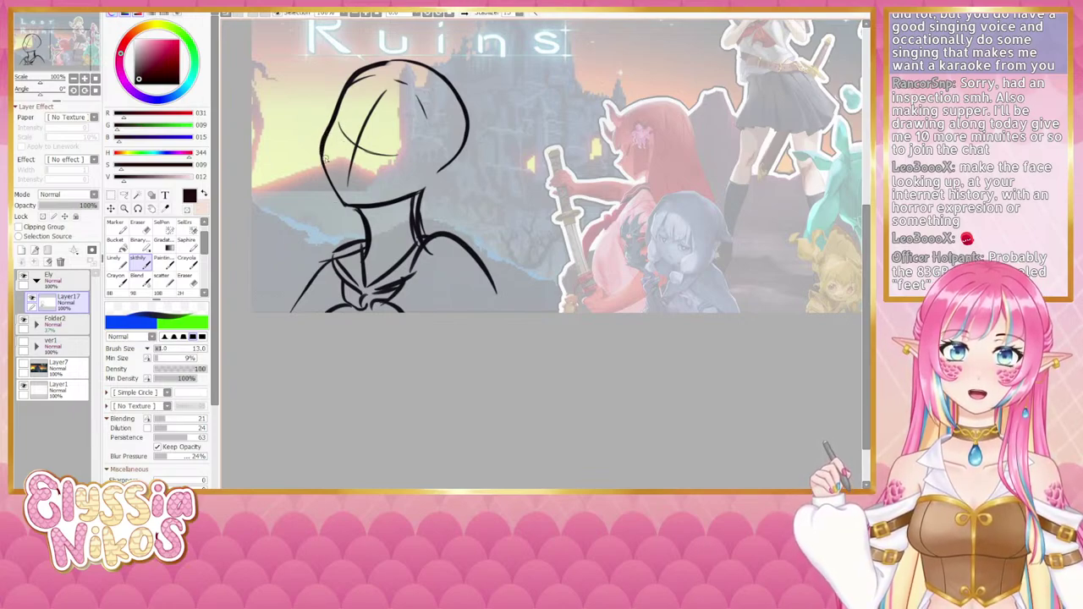
{"action": "left_click_drag", "start_coordinate": [323, 164], "coordinate": [337, 198]}
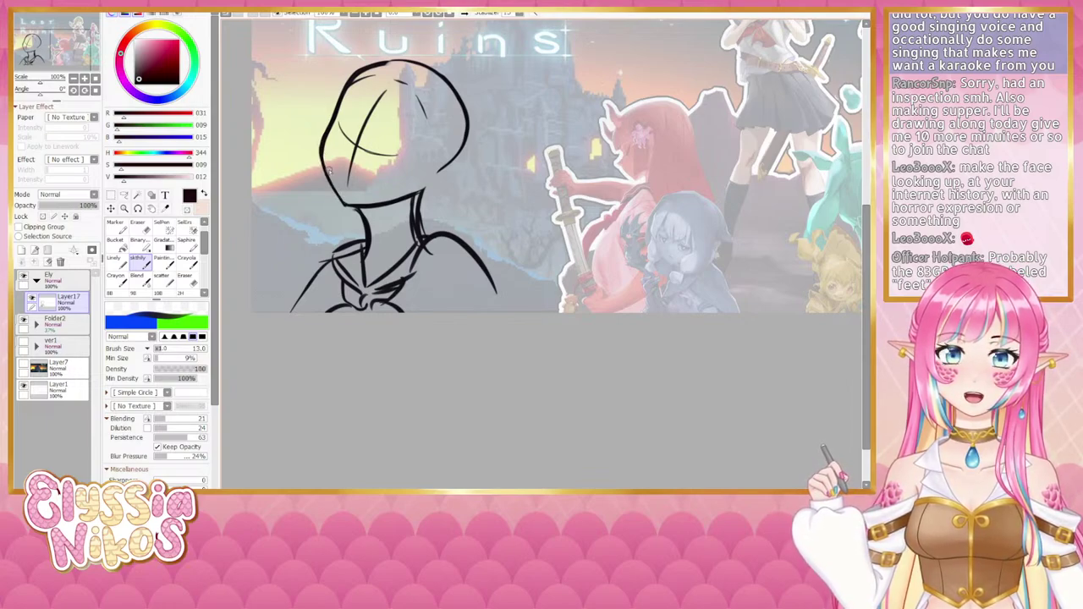
{"action": "left_click_drag", "start_coordinate": [320, 148], "coordinate": [324, 174]}
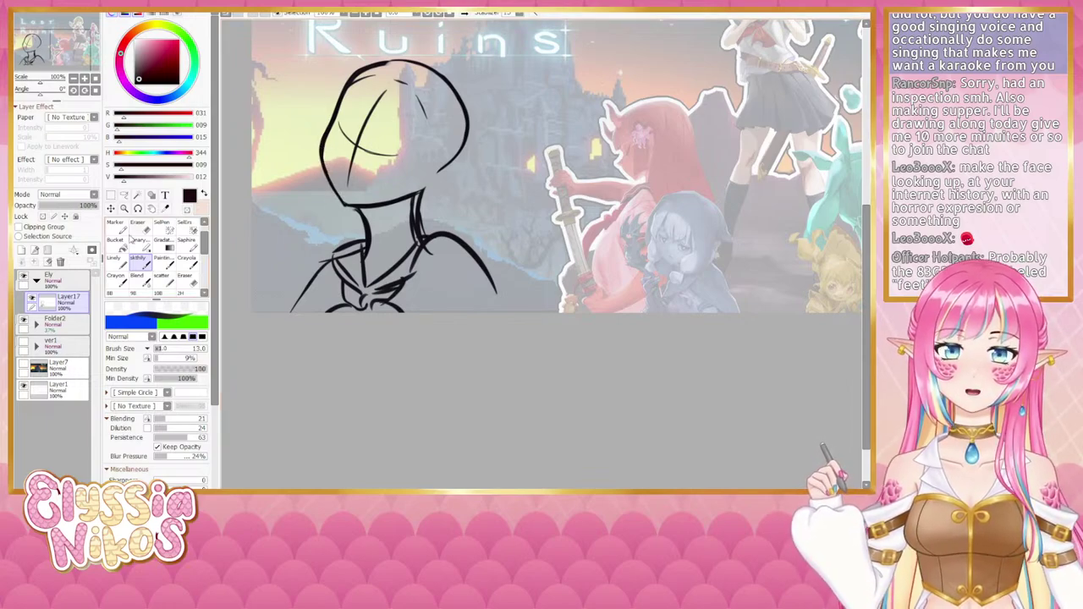
Step: Thin the thick forehead and cheek outline with the size 15 Eraser, leaving a slight dip at eye level
{"action": "left_click", "coordinate": [135, 230]}
{"action": "left_click_drag", "start_coordinate": [373, 126], "coordinate": [398, 160]}
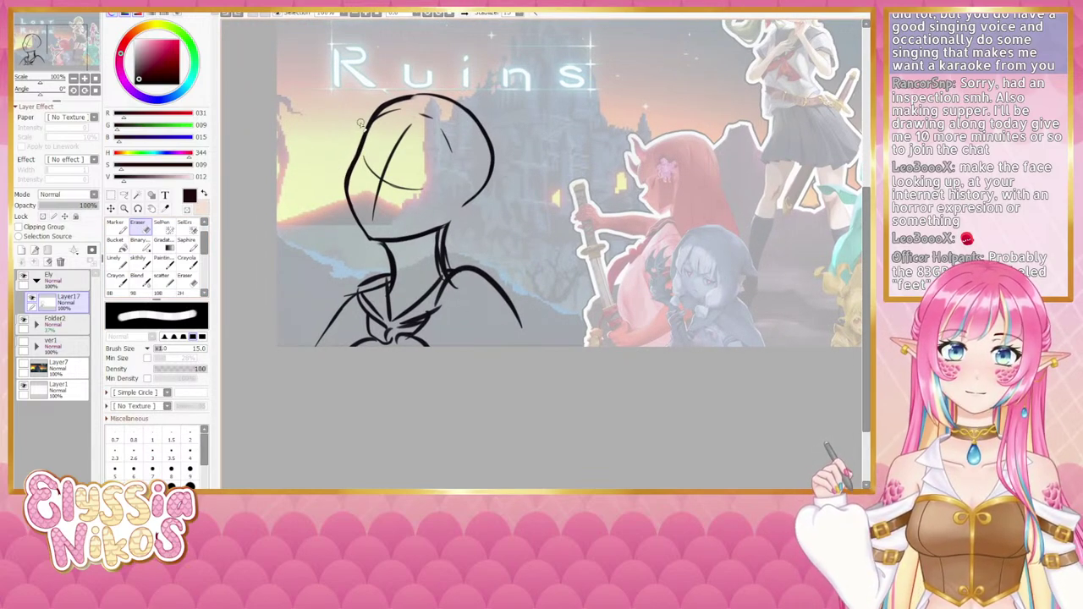
{"action": "left_click_drag", "start_coordinate": [345, 165], "coordinate": [355, 151]}
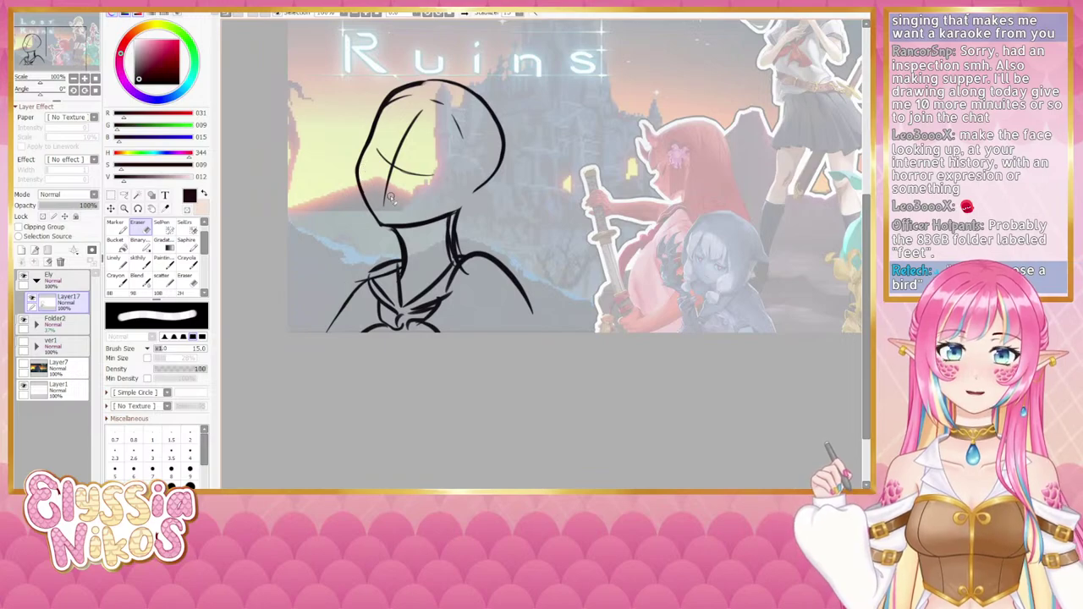
{"action": "left_click_drag", "start_coordinate": [391, 197], "coordinate": [377, 168]}
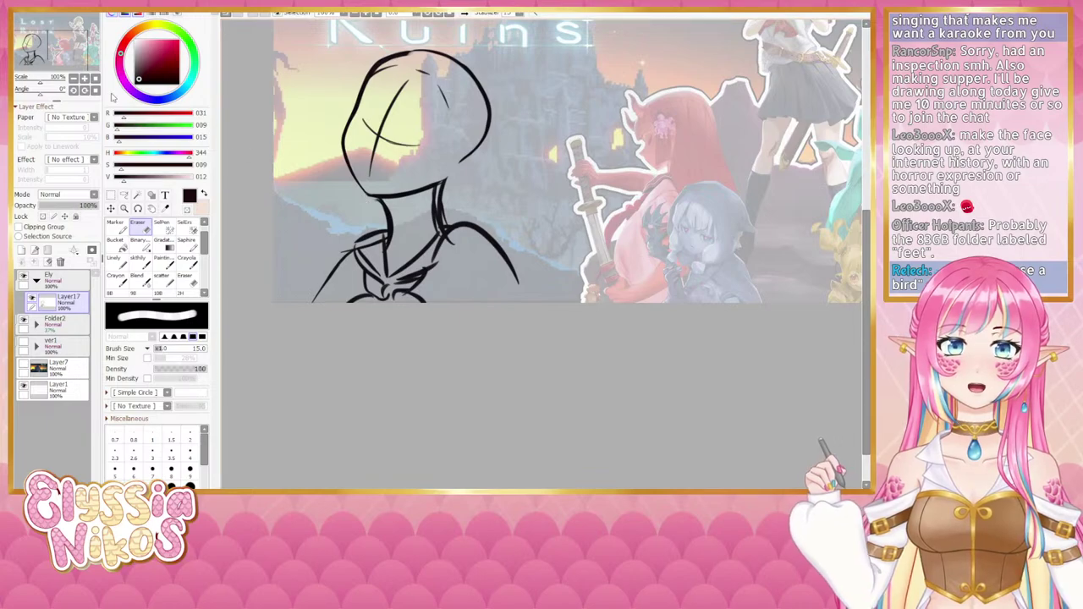
{"action": "left_click", "coordinate": [73, 78]}
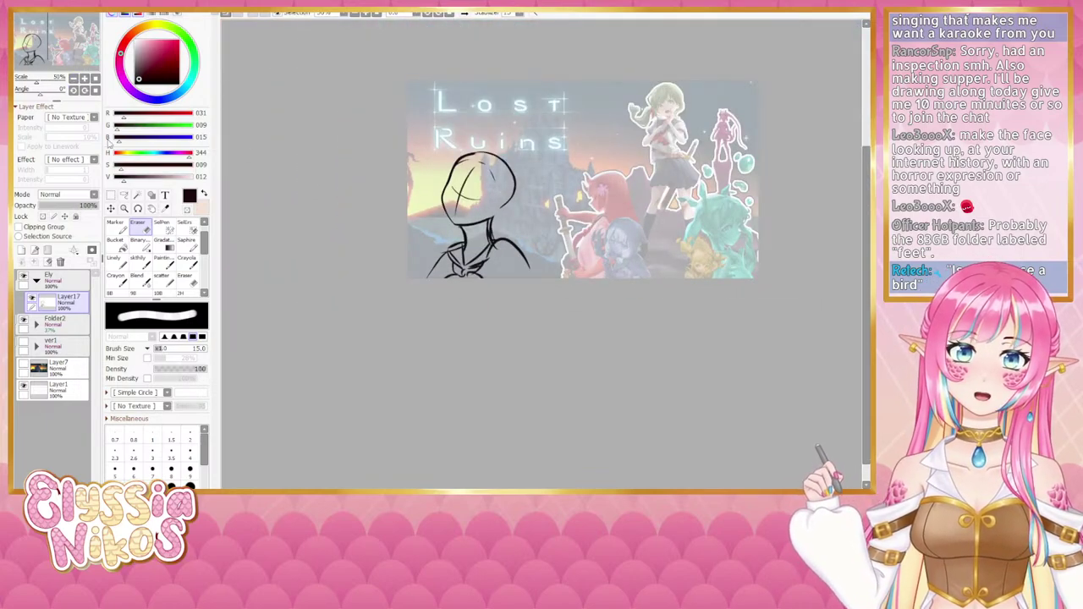
{"action": "left_click", "coordinate": [85, 79]}
{"action": "left_click", "coordinate": [84, 79]}
{"action": "left_click_drag", "start_coordinate": [341, 184], "coordinate": [346, 267]}
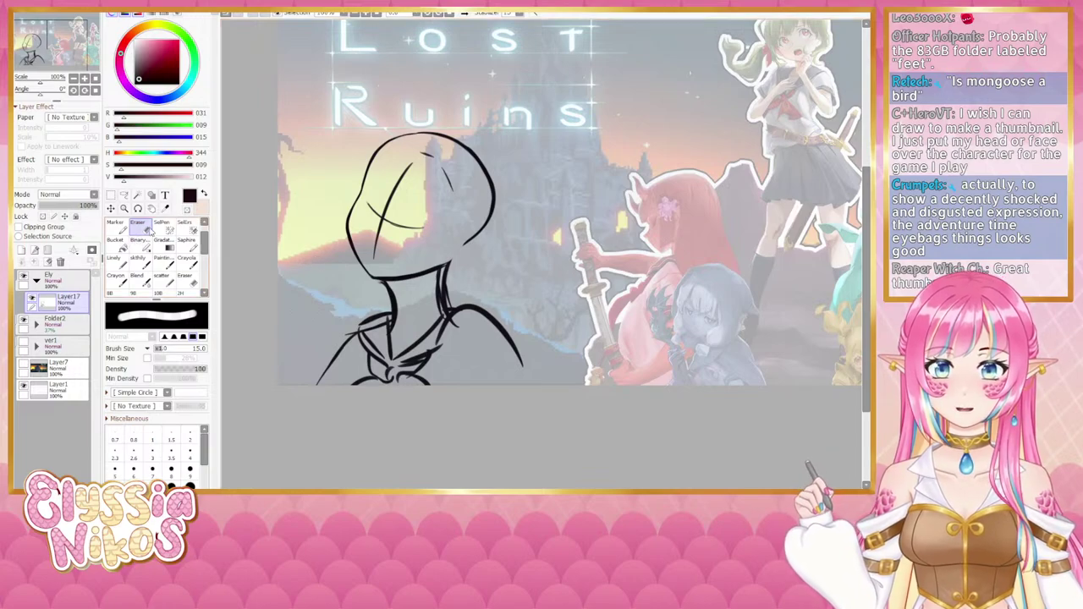
Step: Redraw the forehead curve from the eye dip up to the crown with the sketch brush reduced to size 8
{"action": "left_click", "coordinate": [142, 266]}
{"action": "left_click_drag", "start_coordinate": [355, 216], "coordinate": [366, 200]}
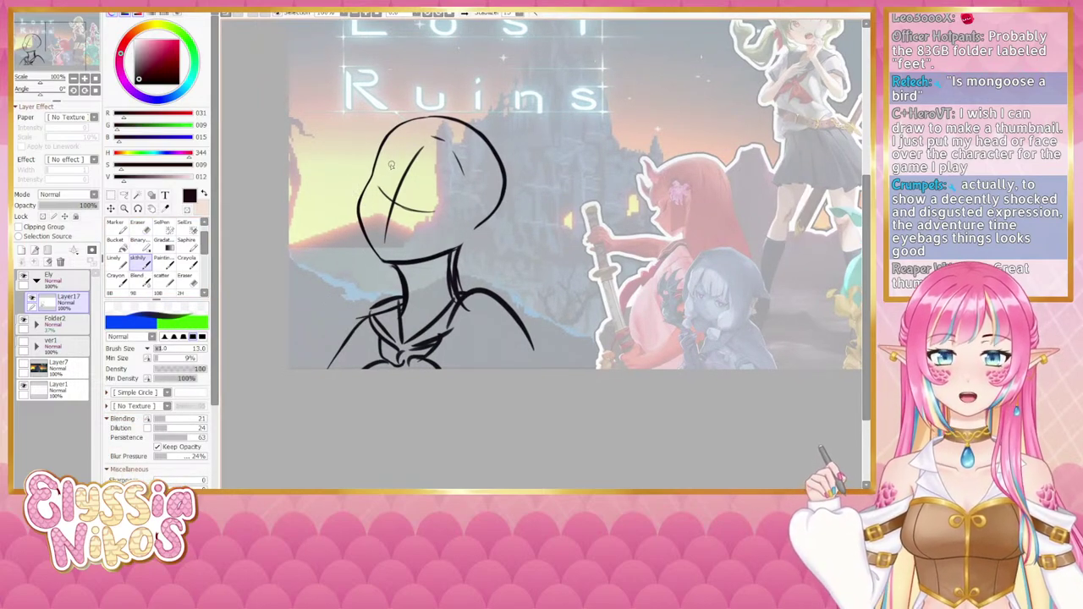
{"action": "left_click_drag", "start_coordinate": [400, 130], "coordinate": [396, 128]}
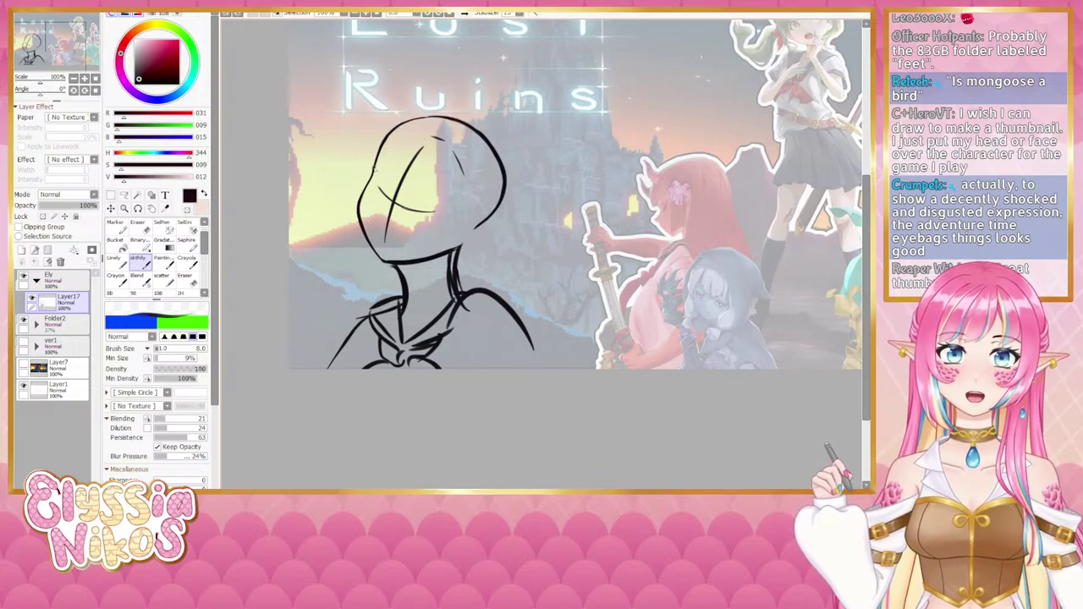
{"action": "mouse_move", "coordinate": [372, 174]}
{"action": "left_mouse_down"}
{"action": "mouse_move", "coordinate": [386, 146]}
{"action": "mouse_move", "coordinate": [398, 145]}
{"action": "mouse_move", "coordinate": [381, 147]}
{"action": "mouse_move", "coordinate": [431, 123]}
{"action": "mouse_move", "coordinate": [381, 145]}
{"action": "mouse_move", "coordinate": [435, 116]}
{"action": "left_mouse_up"}
{"action": "key", "text": "ctrl+z"}
{"action": "key", "text": "ctrl+z"}
{"action": "left_click_drag", "start_coordinate": [381, 143], "coordinate": [442, 117]}
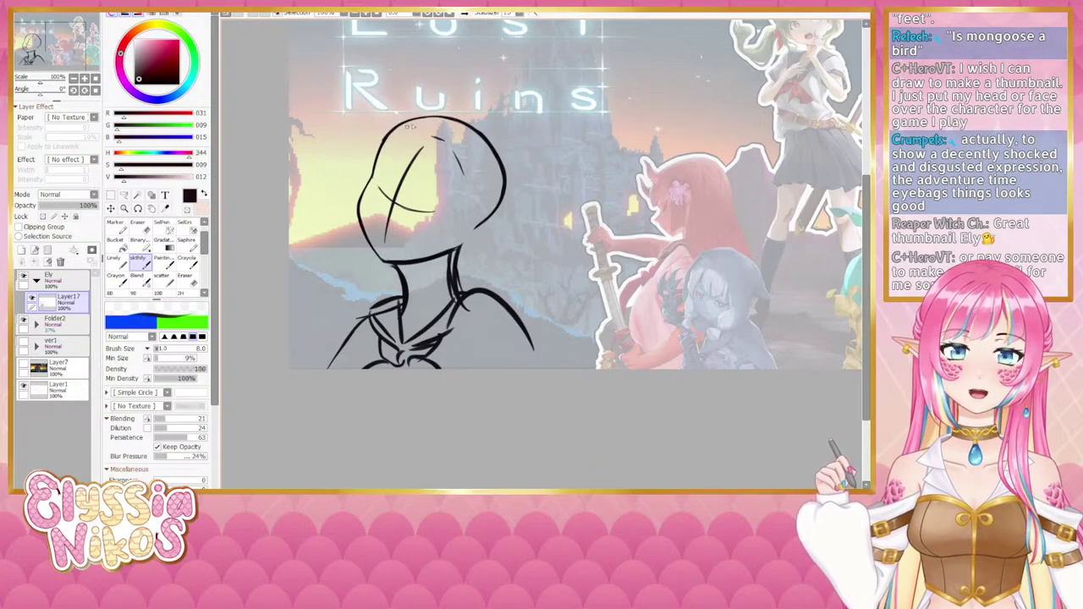
Step: Clean the outer edge of the cheek outline with the size 15 Eraser
{"action": "key", "text": "e"}
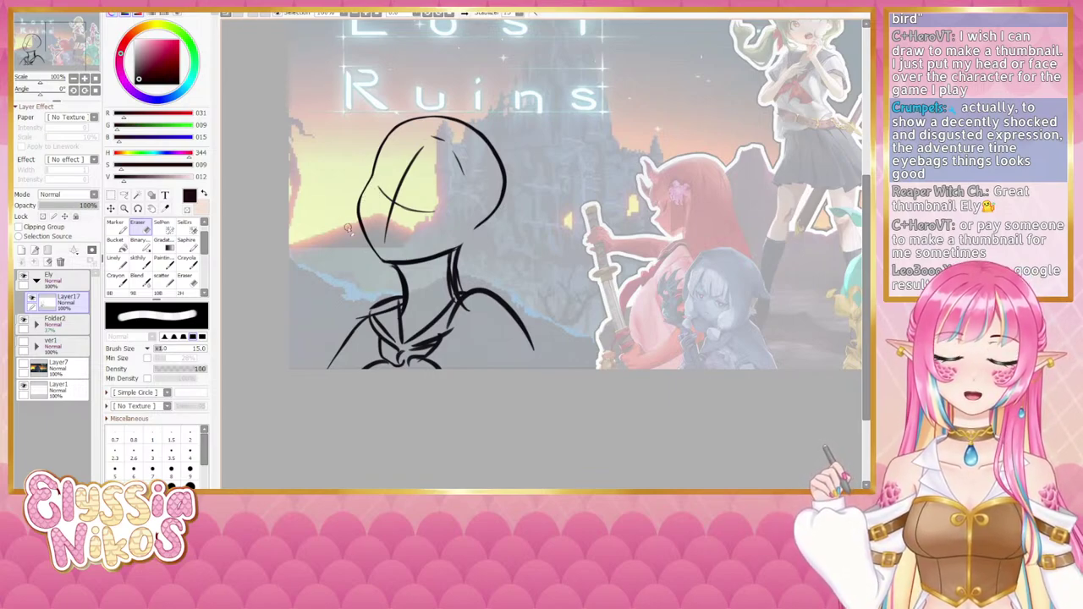
{"action": "left_click_drag", "start_coordinate": [355, 223], "coordinate": [347, 264]}
{"action": "key", "text": "End"}
{"action": "key", "text": "End"}
{"action": "key", "text": "End"}
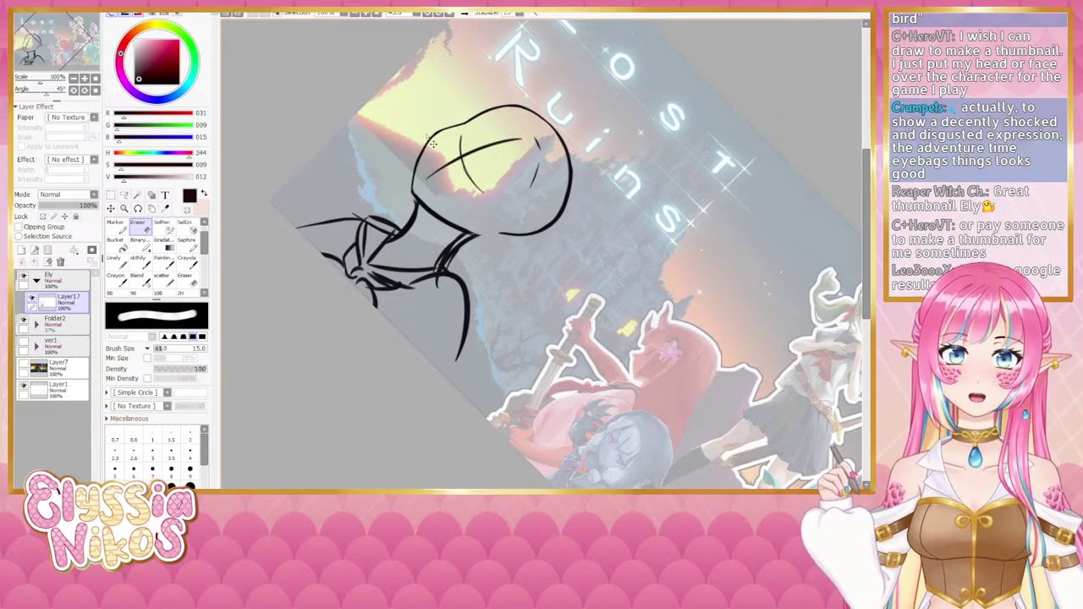
{"action": "left_click", "coordinate": [92, 90]}
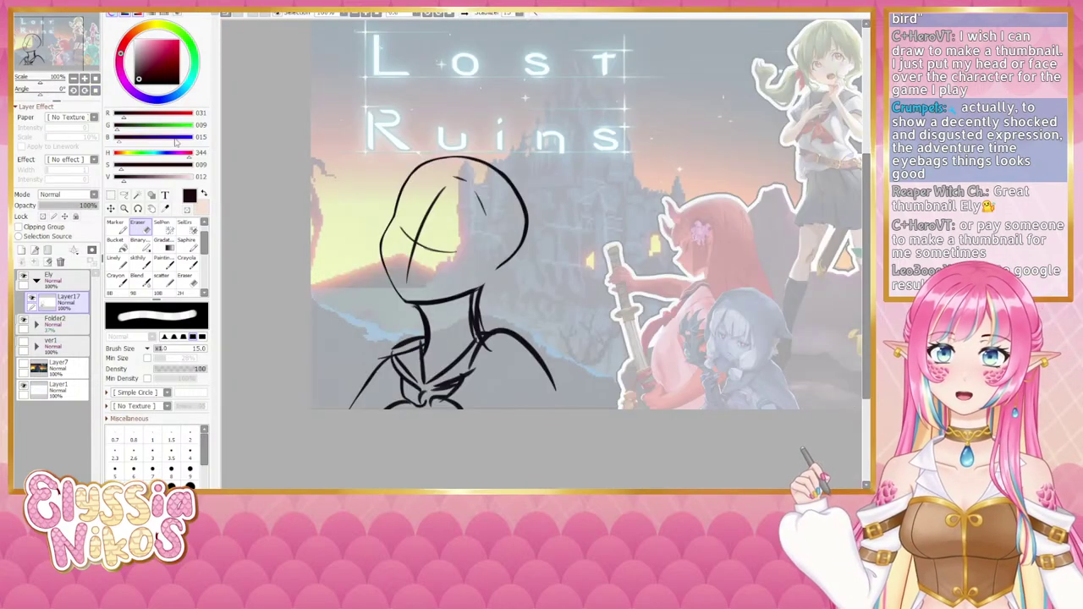
Step: Examine the reshaped head's outline on a tilted canvas and its proportions against the whole thumbnail
{"action": "left_click", "coordinate": [138, 260]}
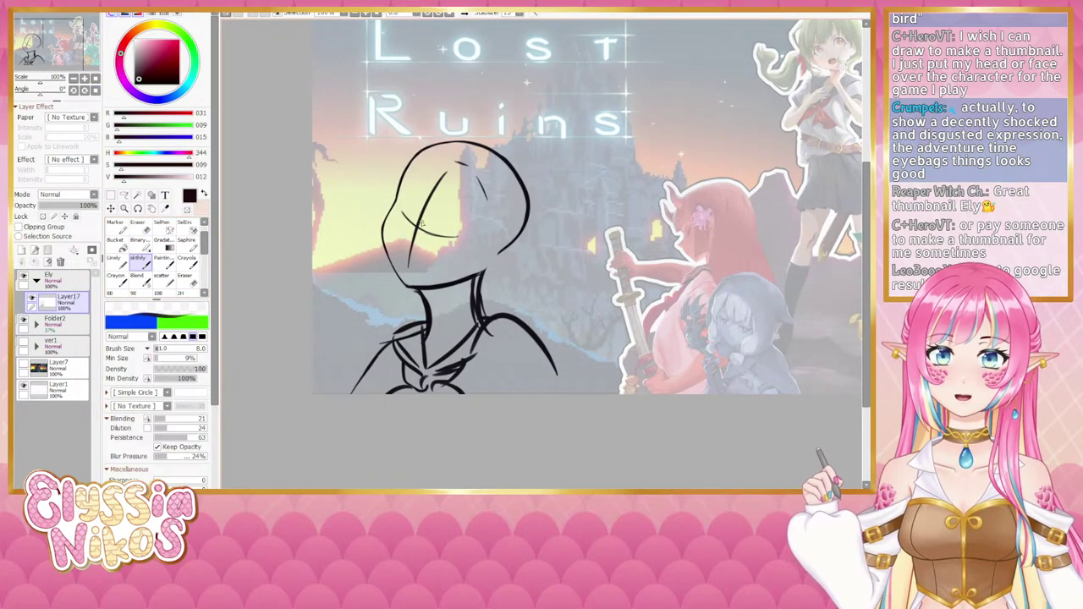
{"action": "left_click_drag", "start_coordinate": [422, 223], "coordinate": [452, 143]}
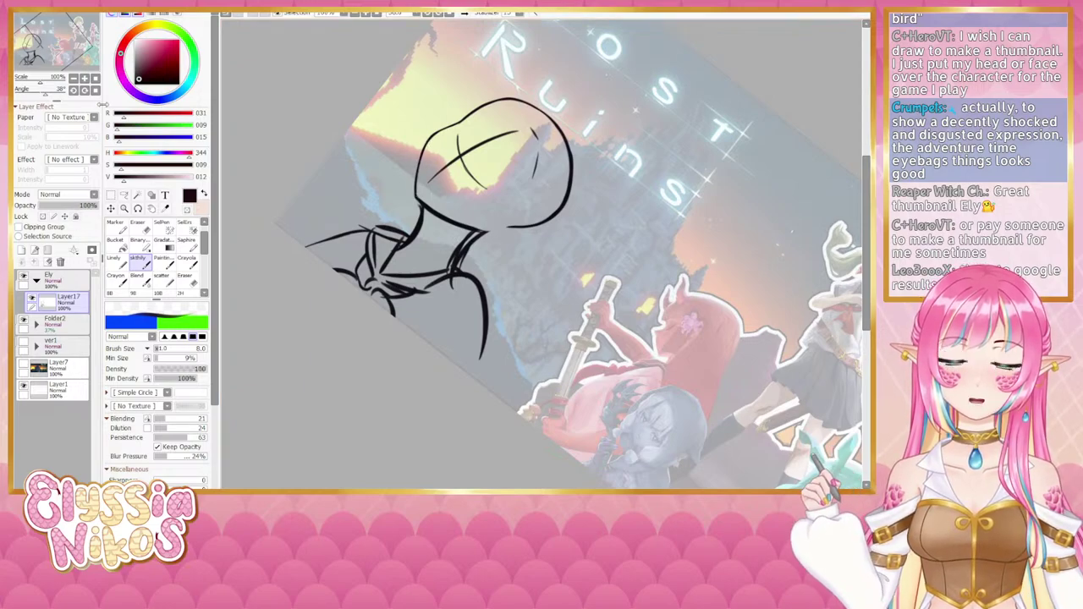
{"action": "left_click", "coordinate": [96, 90]}
{"action": "left_click", "coordinate": [74, 79]}
{"action": "left_click", "coordinate": [73, 80]}
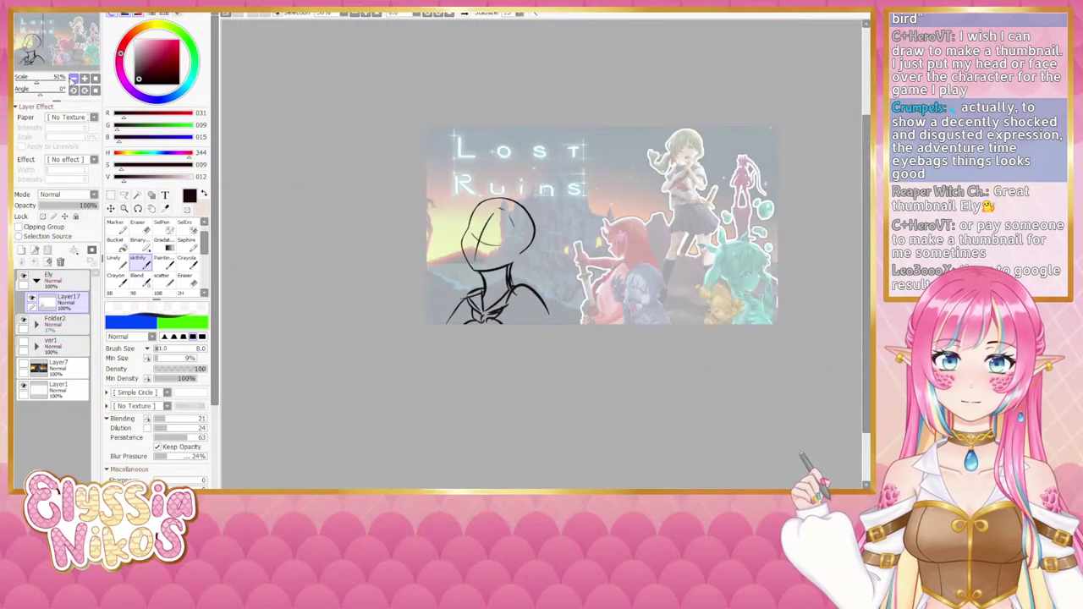
{"action": "left_click", "coordinate": [74, 80]}
{"action": "left_click", "coordinate": [74, 79]}
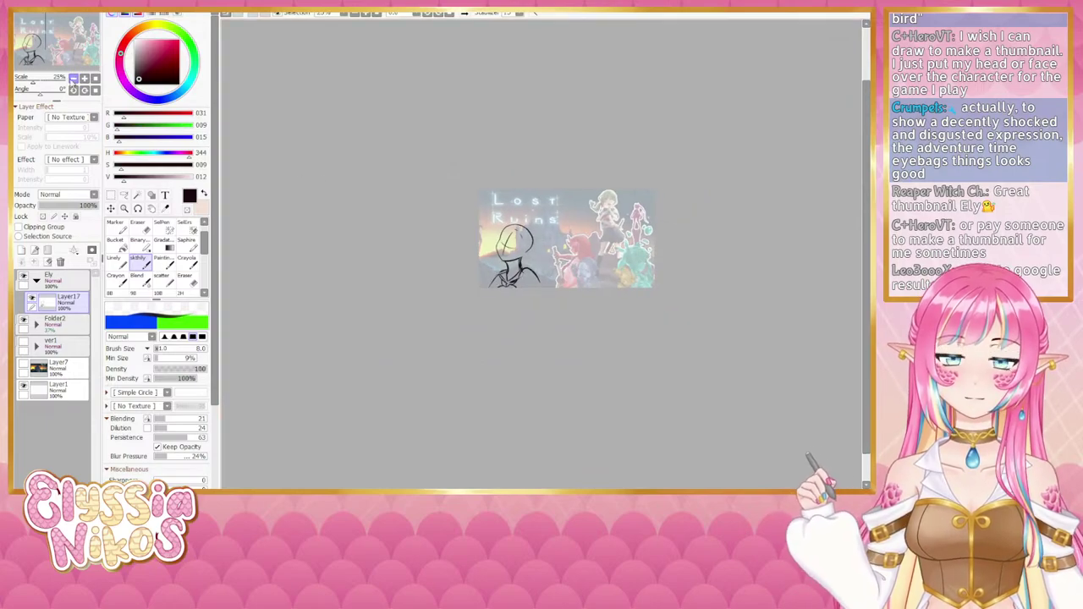
Step: Erase the excess lines along the jaw and at the back of the neck with the size 15 Eraser
{"action": "left_click", "coordinate": [84, 78]}
{"action": "left_click", "coordinate": [85, 78]}
{"action": "left_click", "coordinate": [84, 79]}
{"action": "left_click", "coordinate": [85, 78]}
{"action": "left_click_drag", "start_coordinate": [464, 268], "coordinate": [499, 223]}
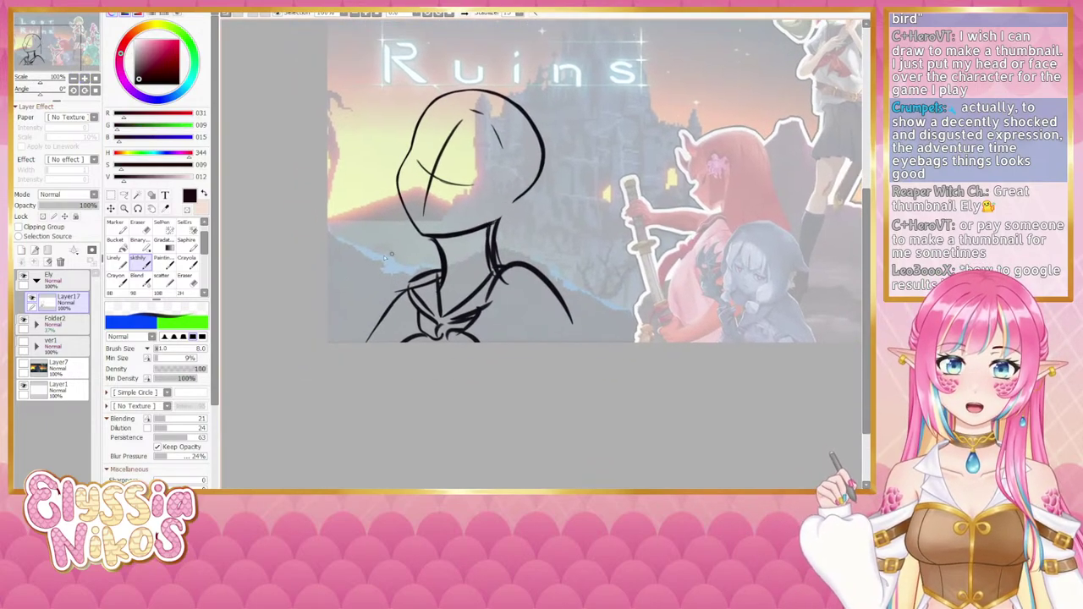
{"action": "key", "text": "e"}
{"action": "left_click_drag", "start_coordinate": [427, 232], "coordinate": [497, 218]}
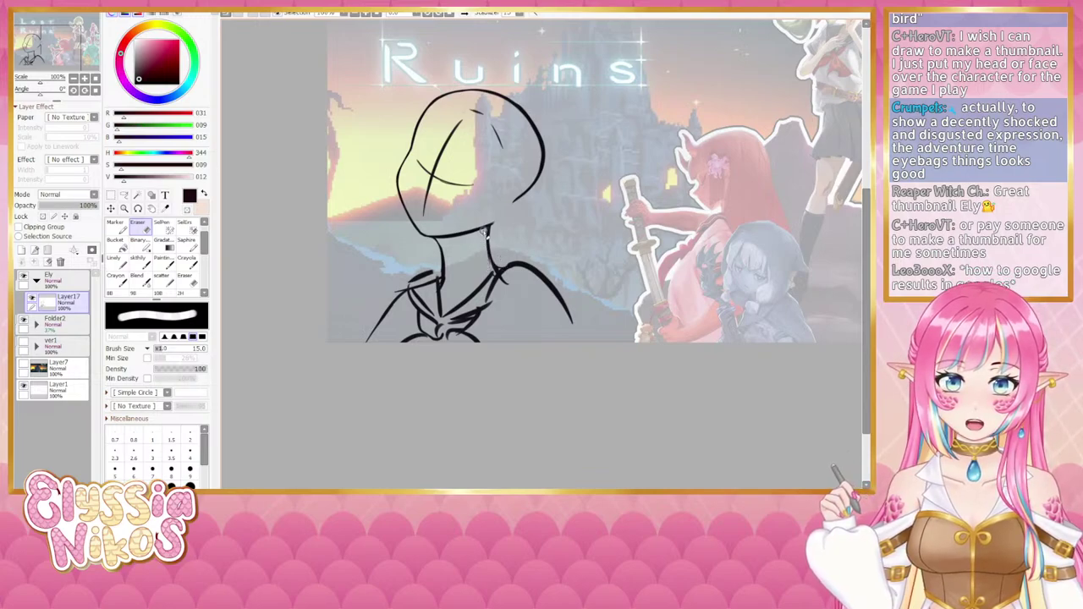
Step: Examine the cleaned head and neck at several zoom levels against the whole thumbnail composition
{"action": "left_click", "coordinate": [145, 264]}
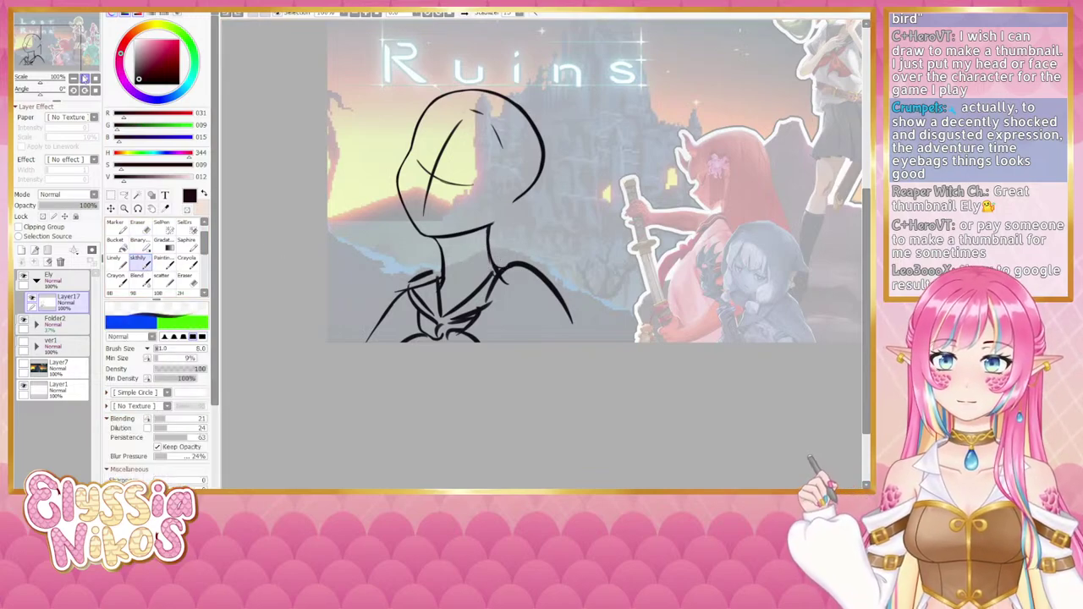
{"action": "left_click", "coordinate": [73, 78]}
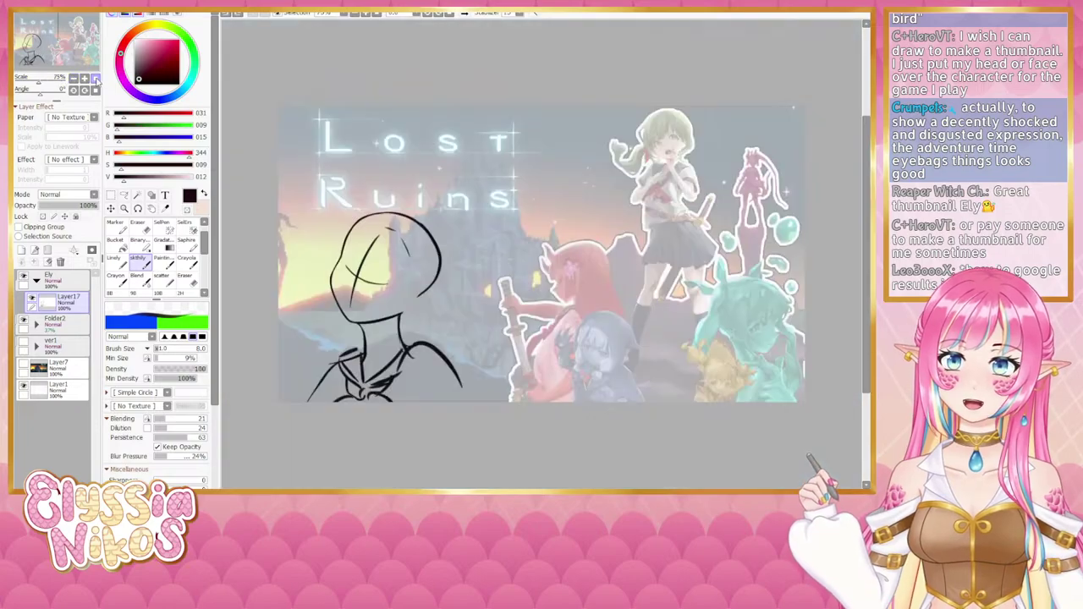
{"action": "left_click", "coordinate": [85, 79]}
{"action": "left_click_drag", "start_coordinate": [346, 228], "coordinate": [480, 185]}
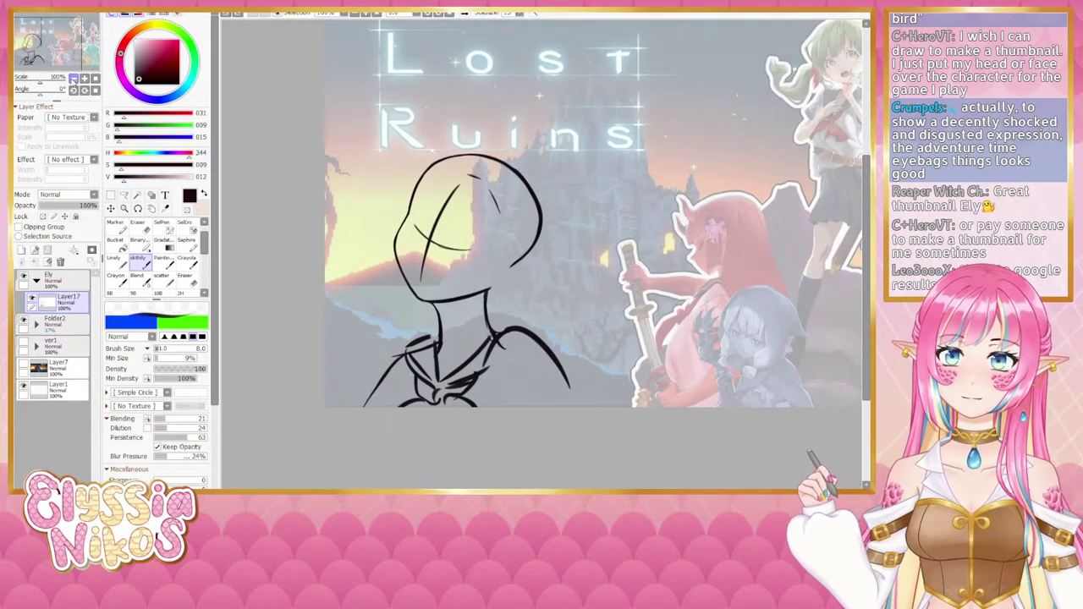
{"action": "left_click", "coordinate": [74, 80]}
{"action": "left_click", "coordinate": [73, 79]}
{"action": "left_click", "coordinate": [74, 80]}
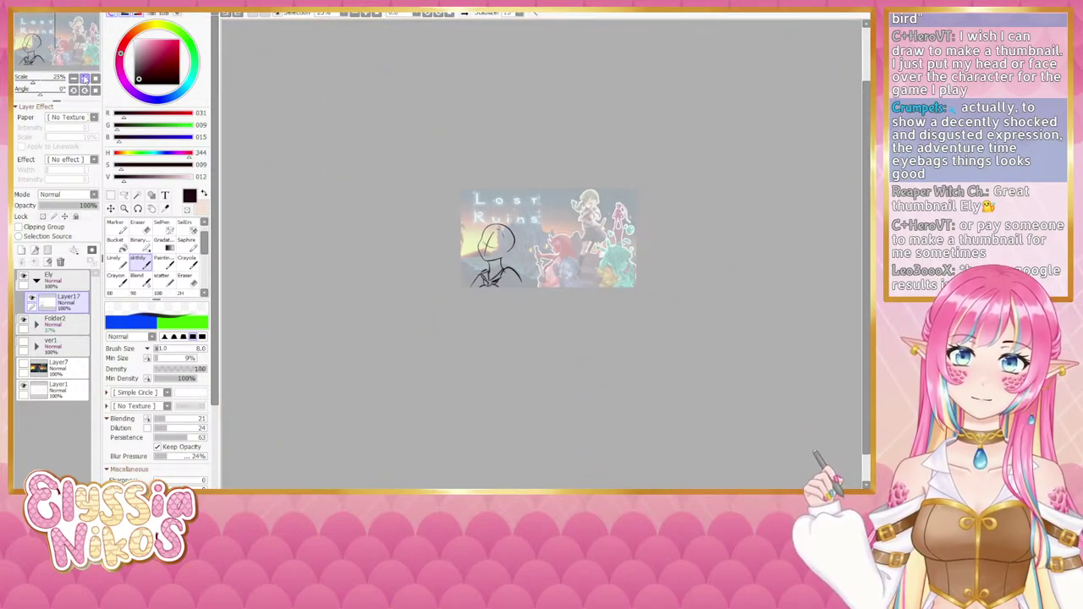
{"action": "left_click", "coordinate": [83, 77]}
{"action": "left_click_drag", "start_coordinate": [361, 275], "coordinate": [382, 195]}
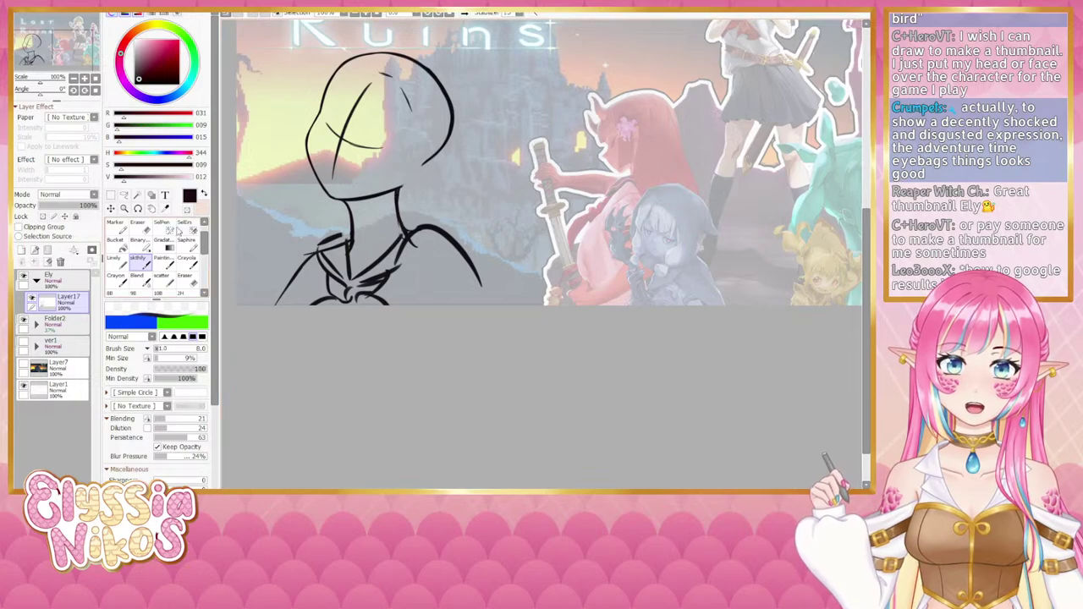
Step: Thin the back line of the neck with the size 18 Eraser and retouch it below the jaw with the size 8 sketch brush
{"action": "key", "text": "e"}
{"action": "scroll", "coordinate": [415, 195], "scroll_direction": "down", "scroll_amount": 1}
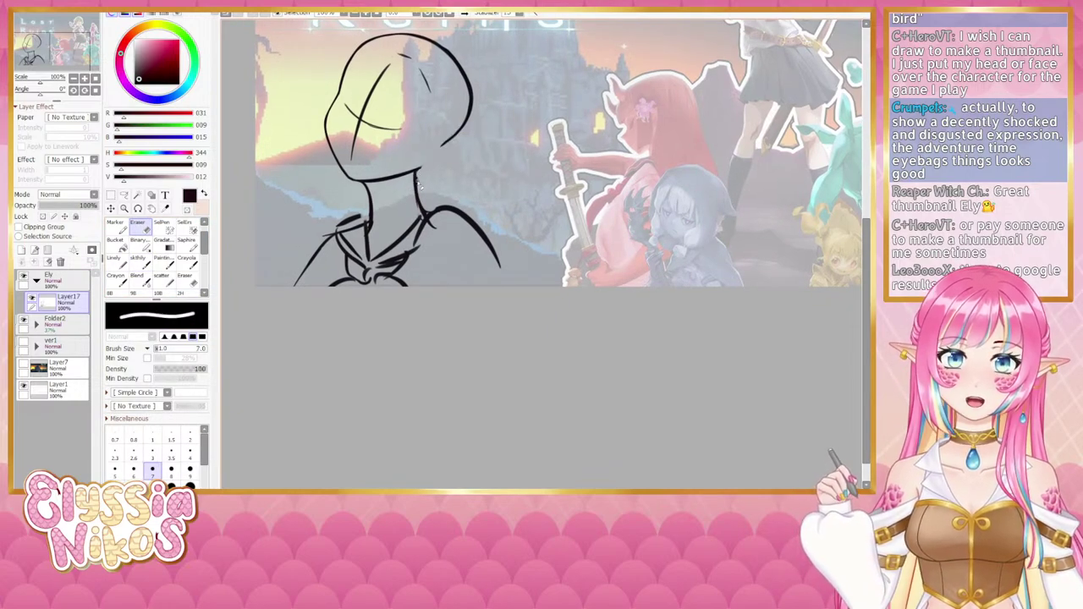
{"action": "left_click_drag", "start_coordinate": [433, 185], "coordinate": [441, 184]}
{"action": "mouse_move", "coordinate": [422, 174]}
{"action": "left_mouse_down"}
{"action": "mouse_move", "coordinate": [424, 200]}
{"action": "mouse_move", "coordinate": [424, 187]}
{"action": "left_mouse_up"}
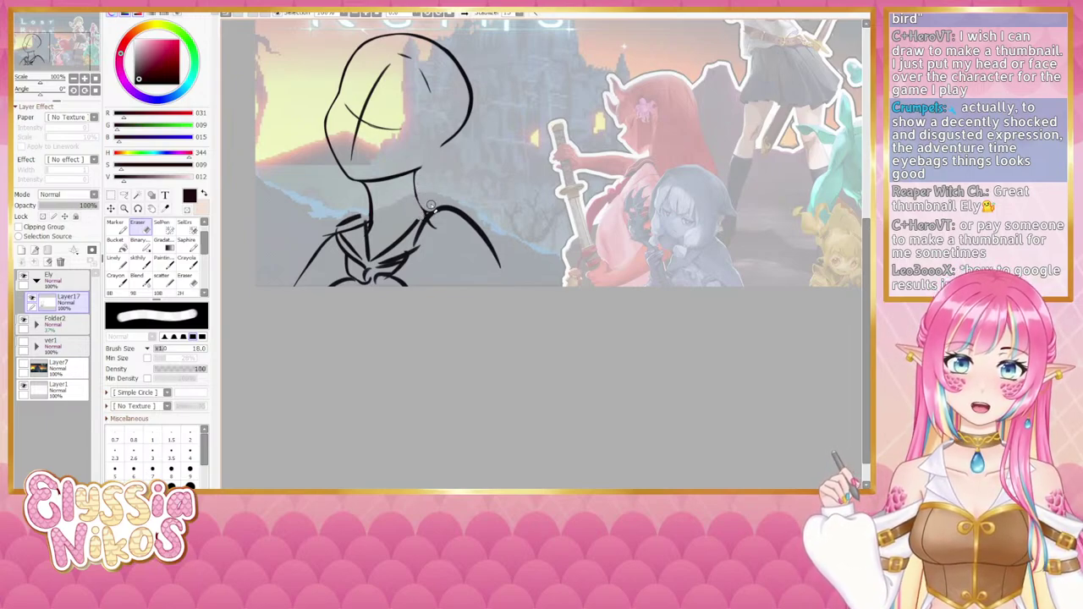
{"action": "left_click", "coordinate": [144, 262]}
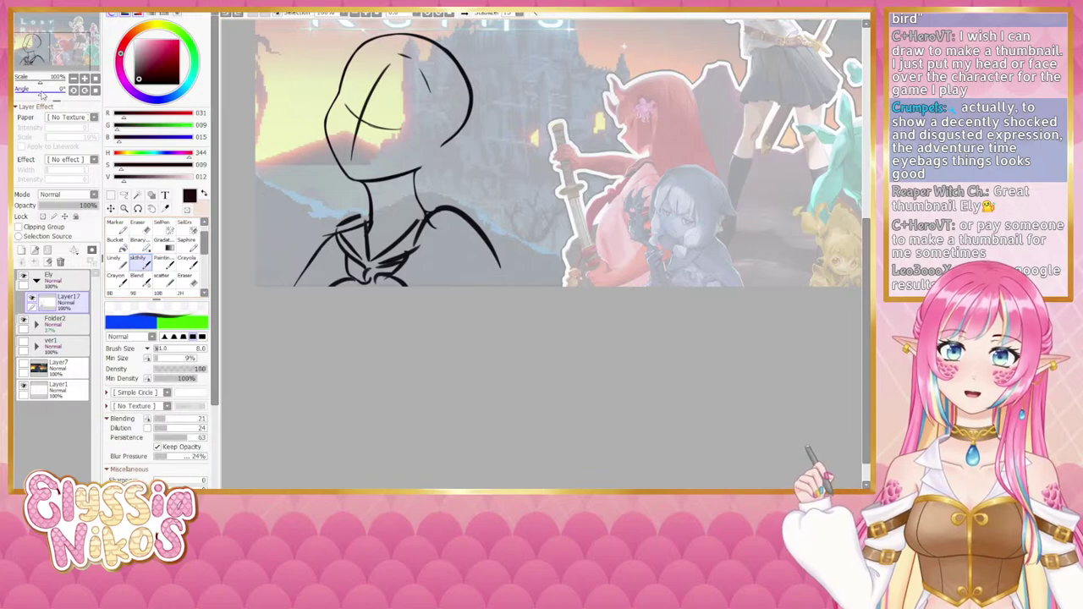
{"action": "mouse_move", "coordinate": [423, 174]}
{"action": "left_mouse_down"}
{"action": "mouse_move", "coordinate": [614, 131]}
{"action": "mouse_move", "coordinate": [600, 122]}
{"action": "left_mouse_up"}
{"action": "left_click_drag", "start_coordinate": [600, 121], "coordinate": [534, 142]}
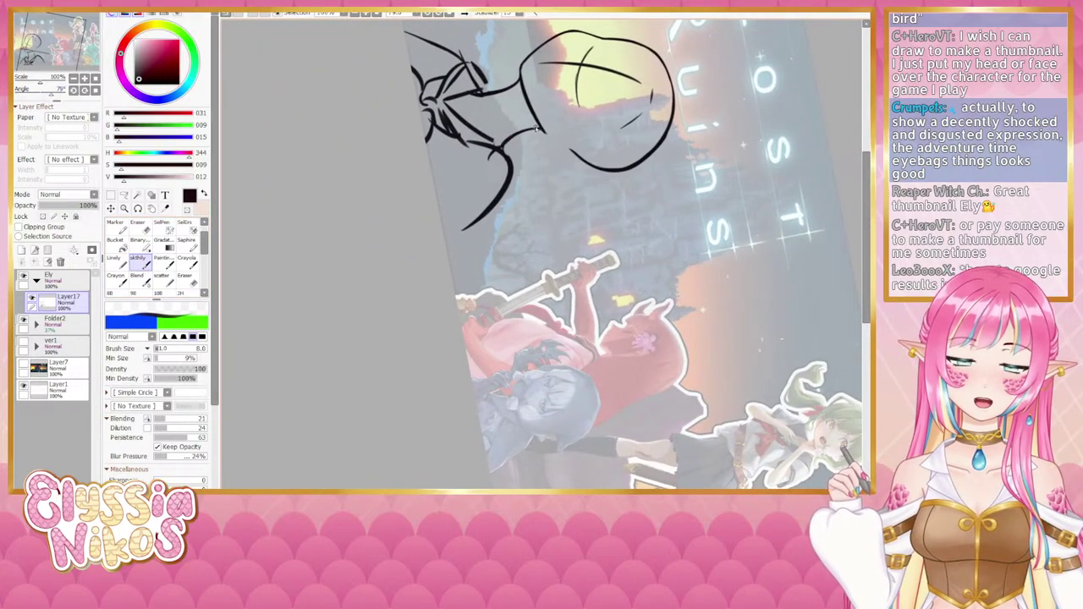
Step: Examine the figure's readability on an upright canvas at very small scale, down to 12.5%
{"action": "left_click", "coordinate": [94, 90]}
{"action": "left_click", "coordinate": [73, 78]}
{"action": "left_click", "coordinate": [73, 78]}
{"action": "left_click", "coordinate": [72, 79]}
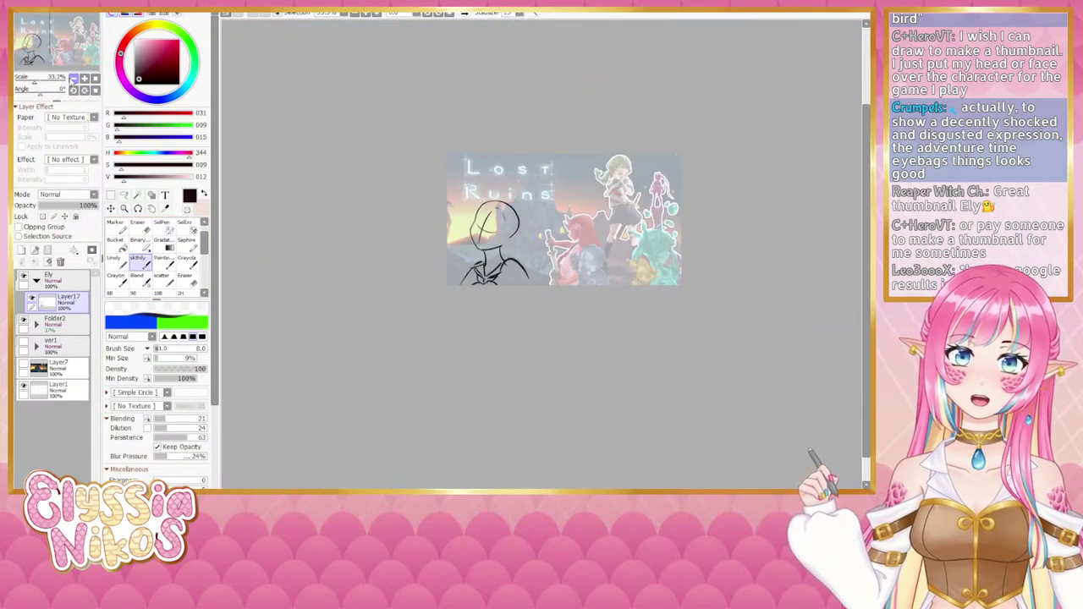
{"action": "left_click", "coordinate": [73, 79]}
{"action": "left_click_drag", "start_coordinate": [447, 194], "coordinate": [459, 170]}
{"action": "left_click", "coordinate": [73, 79]}
{"action": "left_click", "coordinate": [72, 78]}
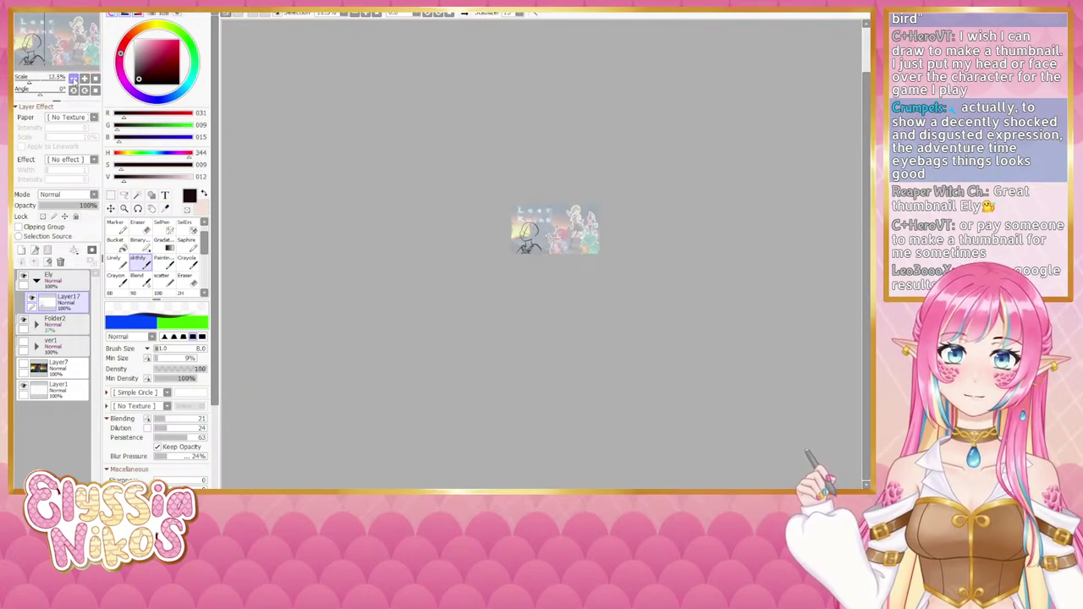
{"action": "left_click", "coordinate": [72, 79]}
{"action": "left_click", "coordinate": [85, 79]}
{"action": "left_click", "coordinate": [85, 79]}
{"action": "left_click", "coordinate": [85, 79]}
{"action": "double_click", "coordinate": [85, 79]}
{"action": "left_click", "coordinate": [84, 79]}
{"action": "left_click_drag", "start_coordinate": [415, 201], "coordinate": [400, 252]}
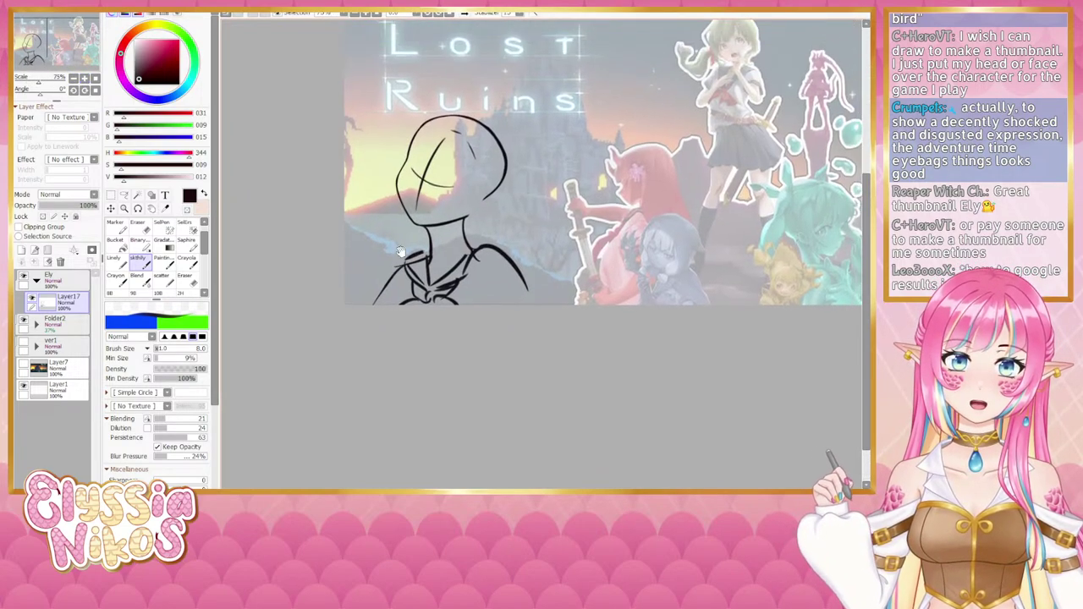
Step: Sketch a long pointed elf ear extending outward from the back of the jaw with the size 8 sketch brush
{"action": "left_click", "coordinate": [124, 194]}
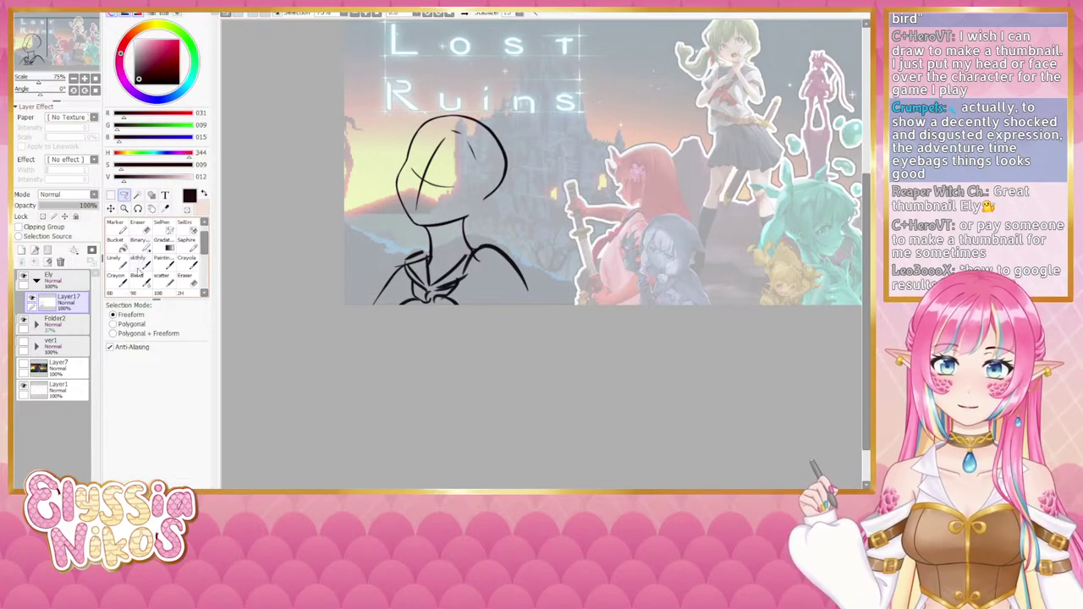
{"action": "left_click", "coordinate": [140, 265]}
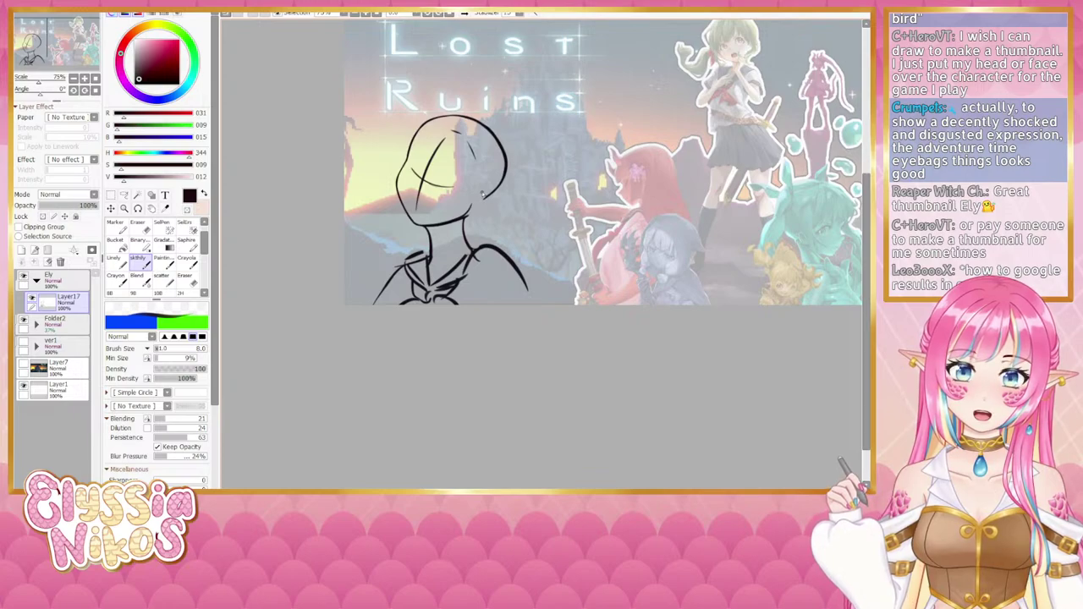
{"action": "mouse_move", "coordinate": [487, 190]}
{"action": "left_mouse_down"}
{"action": "mouse_move", "coordinate": [534, 197]}
{"action": "mouse_move", "coordinate": [511, 206]}
{"action": "left_mouse_up"}
{"action": "key", "text": "ctrl+z"}
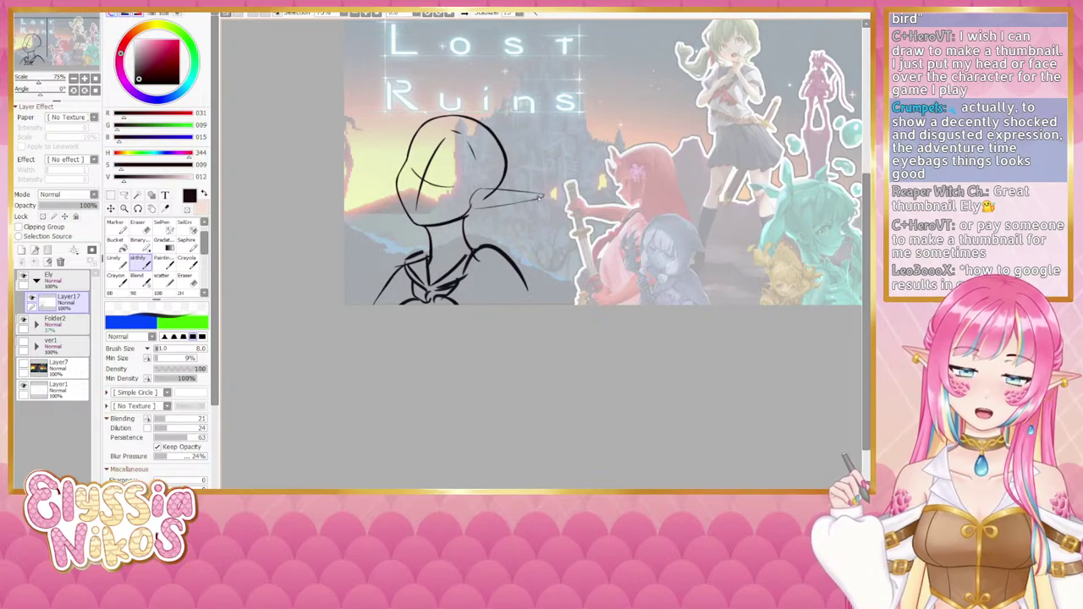
{"action": "left_click_drag", "start_coordinate": [424, 204], "coordinate": [422, 204]}
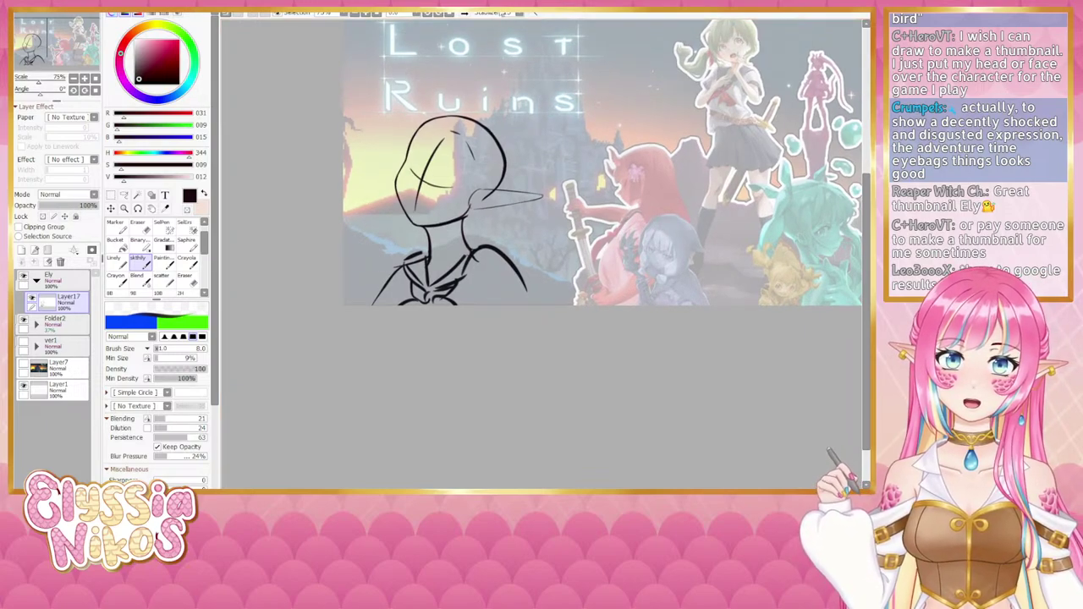
Step: Mirror the canvas view, select the cheek outline freeform, and reshape it slightly with a Deform transformation
{"action": "key", "text": "Insert"}
{"action": "left_click_drag", "start_coordinate": [489, 165], "coordinate": [372, 161]}
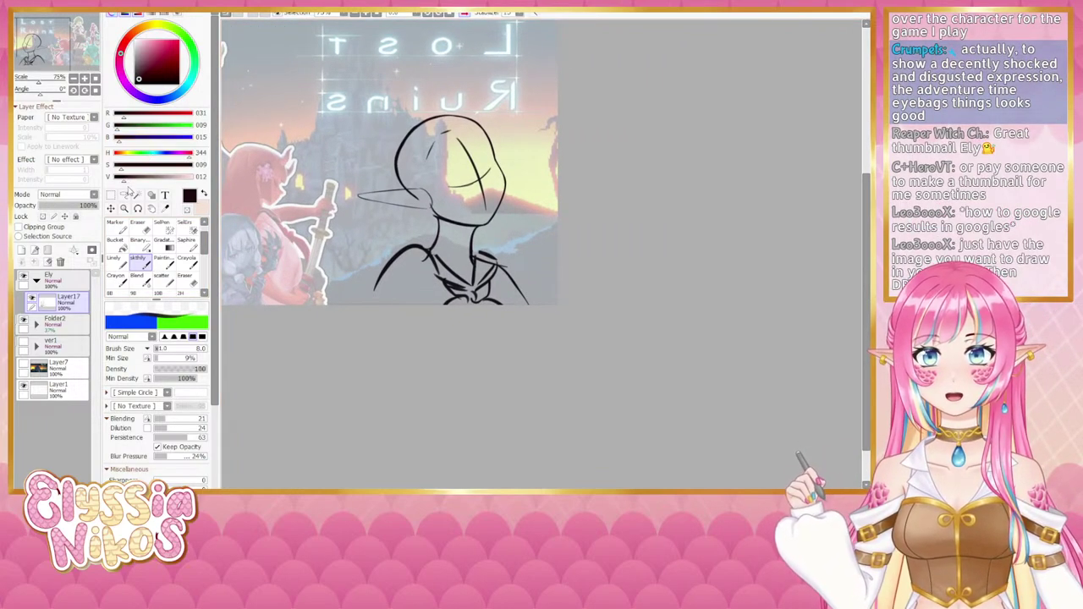
{"action": "left_click", "coordinate": [124, 195]}
{"action": "left_click_drag", "start_coordinate": [510, 160], "coordinate": [487, 222]}
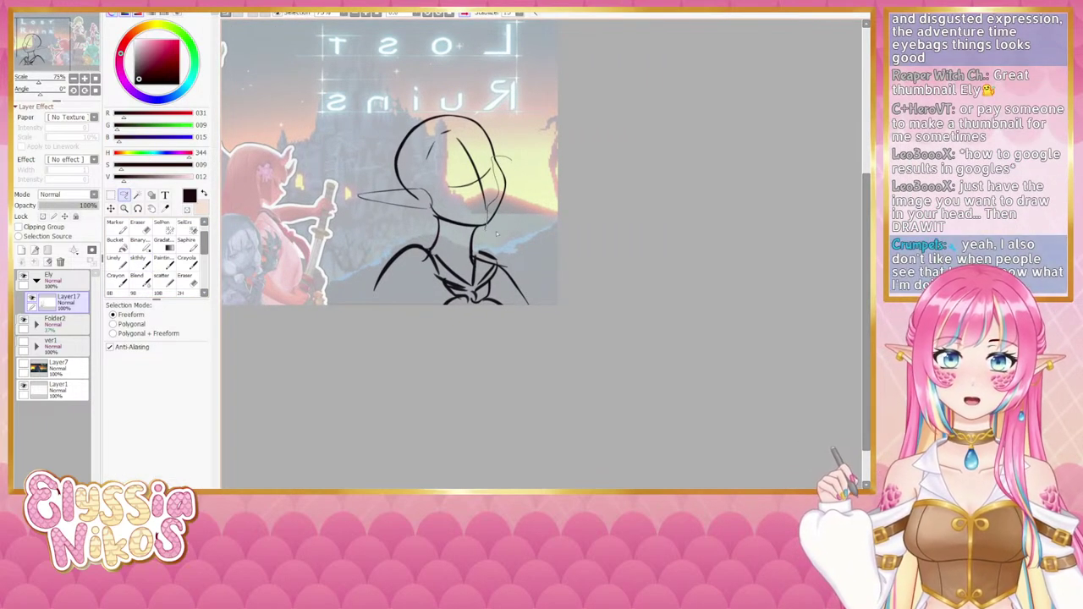
{"action": "key", "text": "ctrl+t"}
{"action": "left_click", "coordinate": [117, 381]}
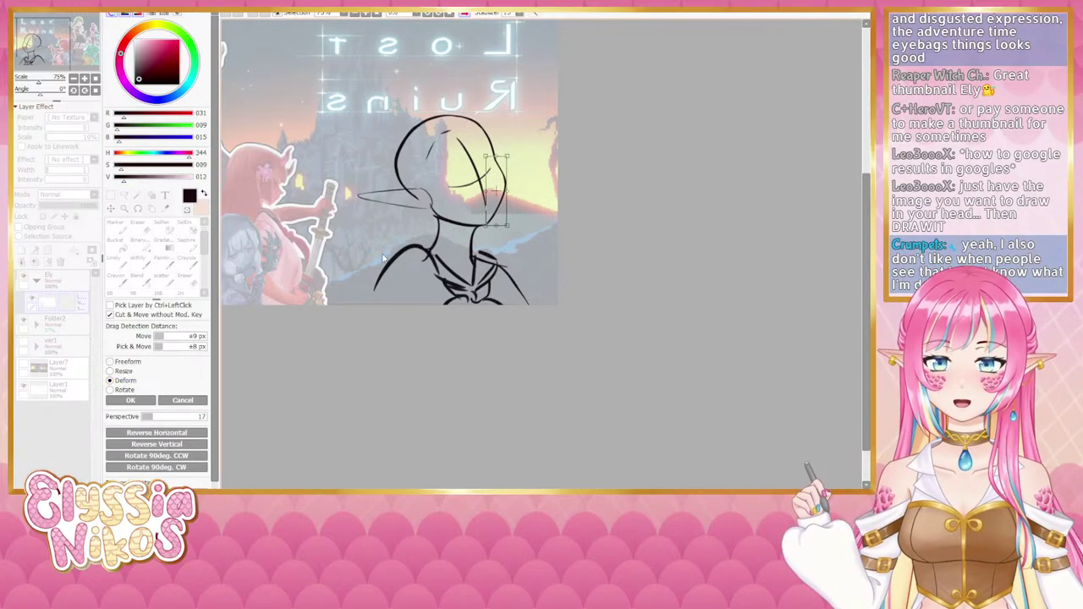
{"action": "left_click_drag", "start_coordinate": [521, 200], "coordinate": [523, 209]}
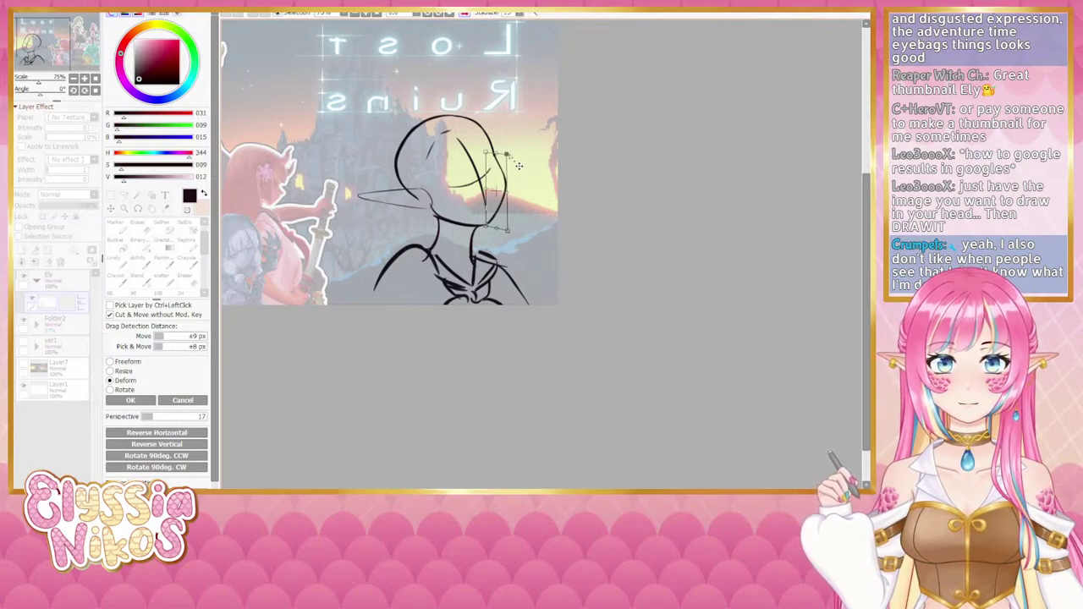
{"action": "left_click", "coordinate": [130, 400]}
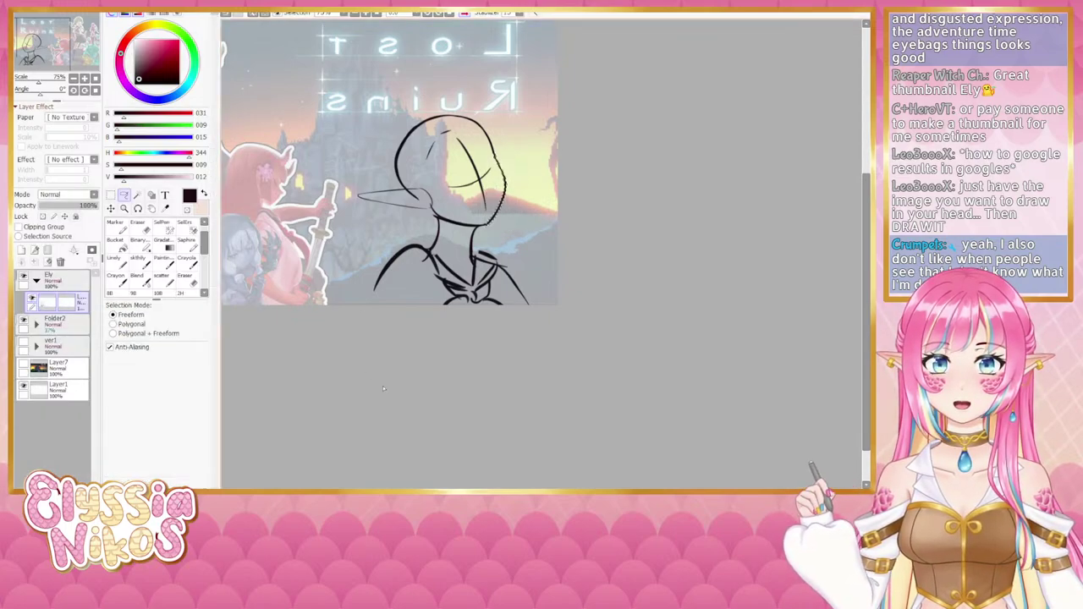
{"action": "left_click", "coordinate": [111, 195]}
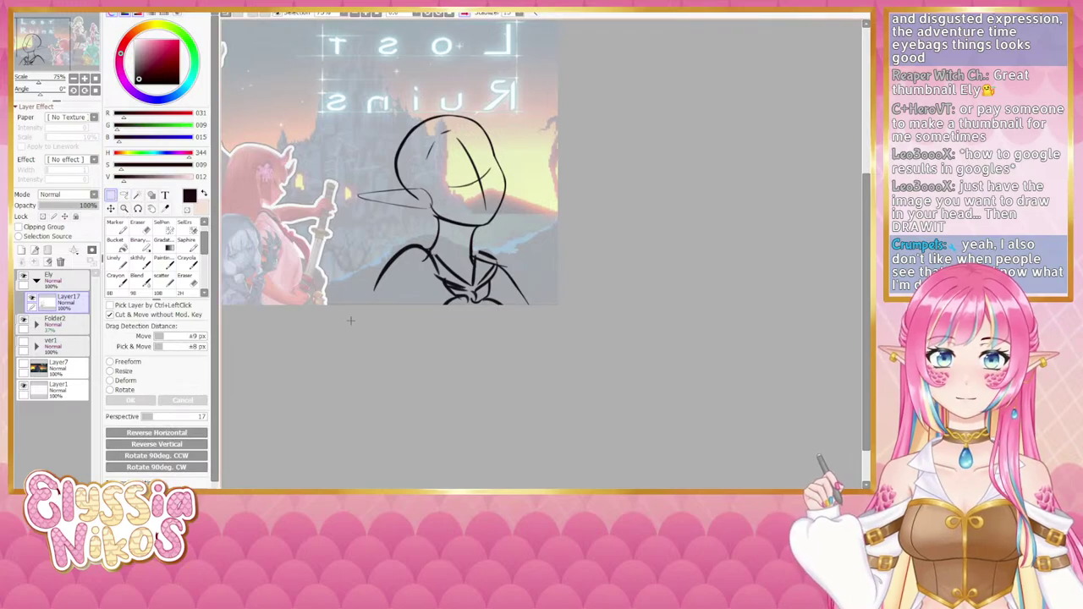
Step: Redraw the jawline up to the ear, erase the tops of the neck lines at size 18, and restore the unmirrored view
{"action": "left_click", "coordinate": [145, 262]}
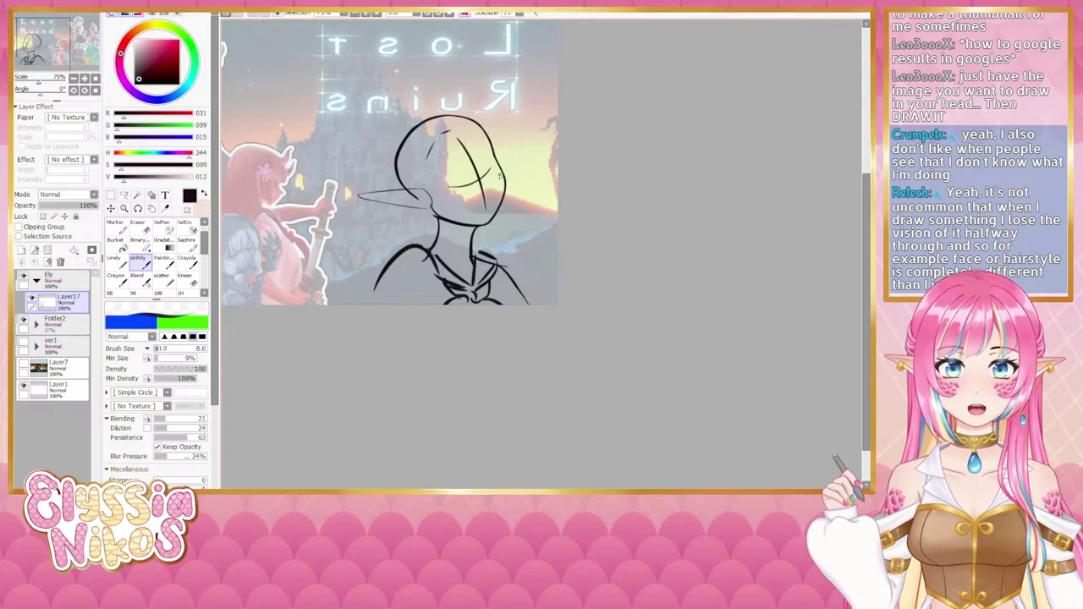
{"action": "key", "text": "e"}
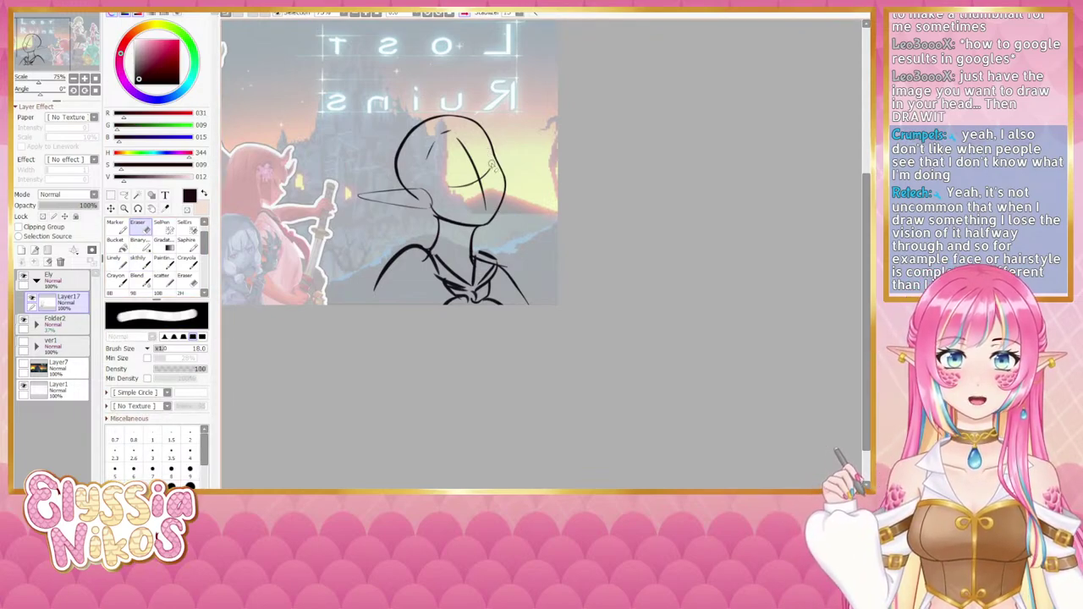
{"action": "key", "text": "h"}
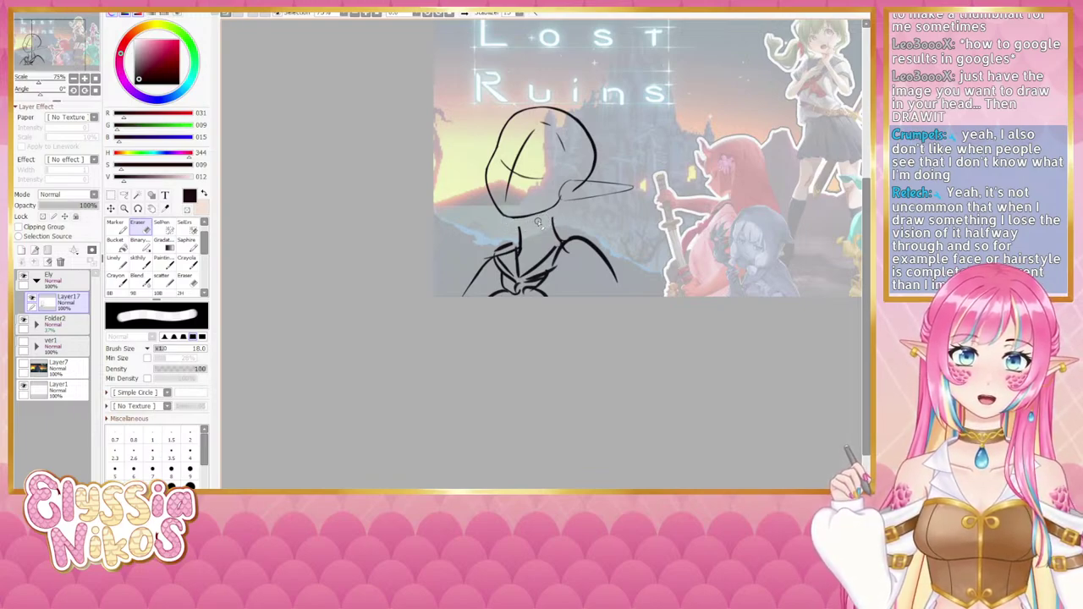
Step: Select the head and ear freeform, then cut and paste them from Layer17 onto a separate layer named head
{"action": "key", "text": "l"}
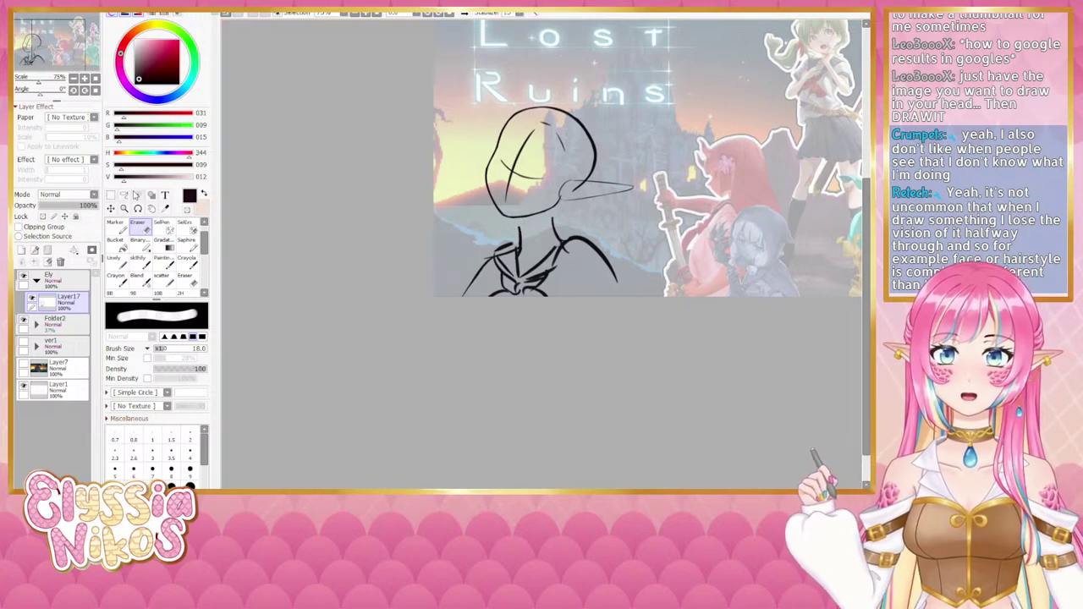
{"action": "mouse_move", "coordinate": [594, 211]}
{"action": "left_mouse_down"}
{"action": "mouse_move", "coordinate": [439, 106]}
{"action": "mouse_move", "coordinate": [513, 224]}
{"action": "left_mouse_up"}
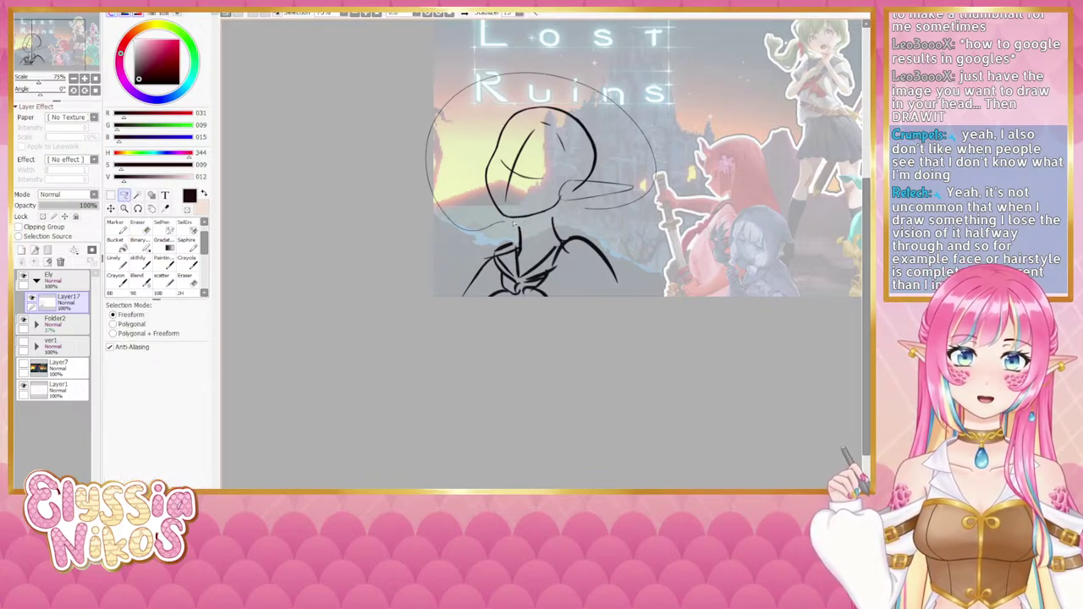
{"action": "left_click_drag", "start_coordinate": [578, 209], "coordinate": [584, 212]}
{"action": "key", "text": "ctrl+x"}
{"action": "key", "text": "ctrl+v"}
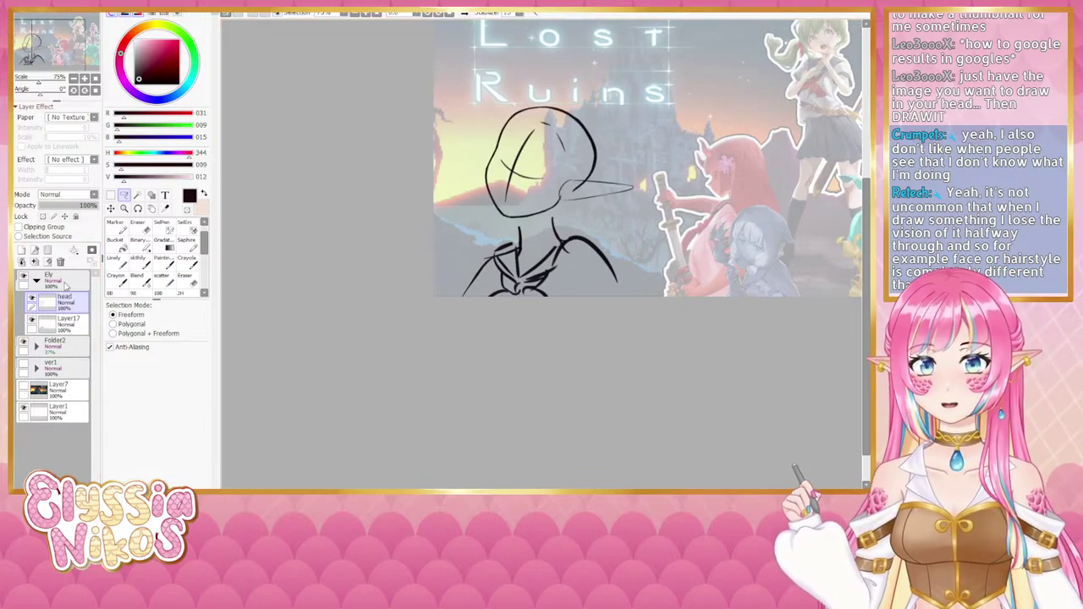
Step: Examine the separated head's placement over the neck and shoulders at reduced and full scale
{"action": "left_click", "coordinate": [74, 78]}
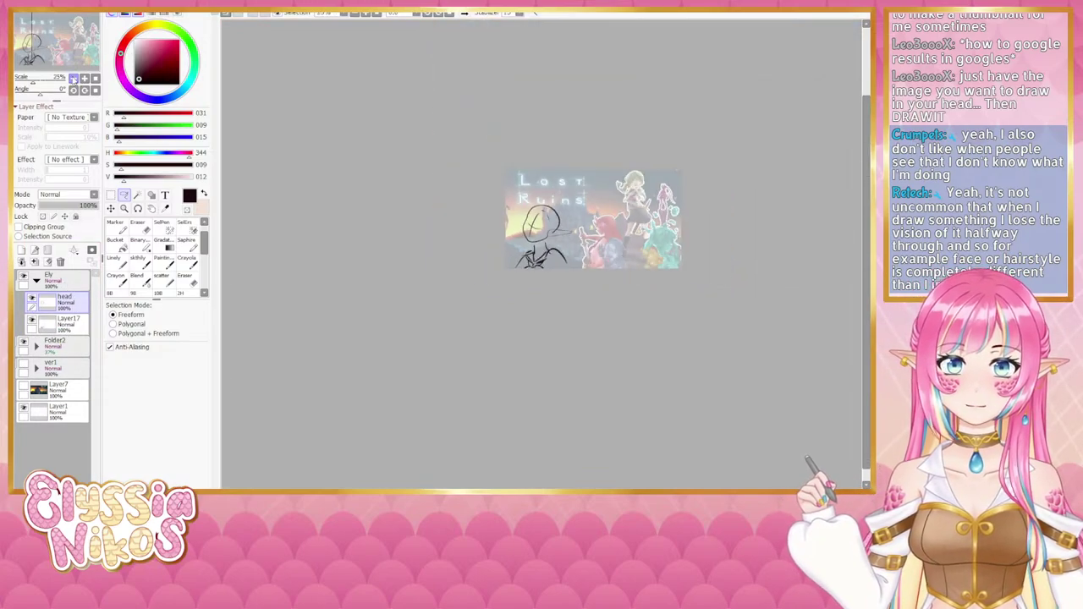
{"action": "left_click_drag", "start_coordinate": [431, 175], "coordinate": [393, 168]}
{"action": "left_click", "coordinate": [84, 78]}
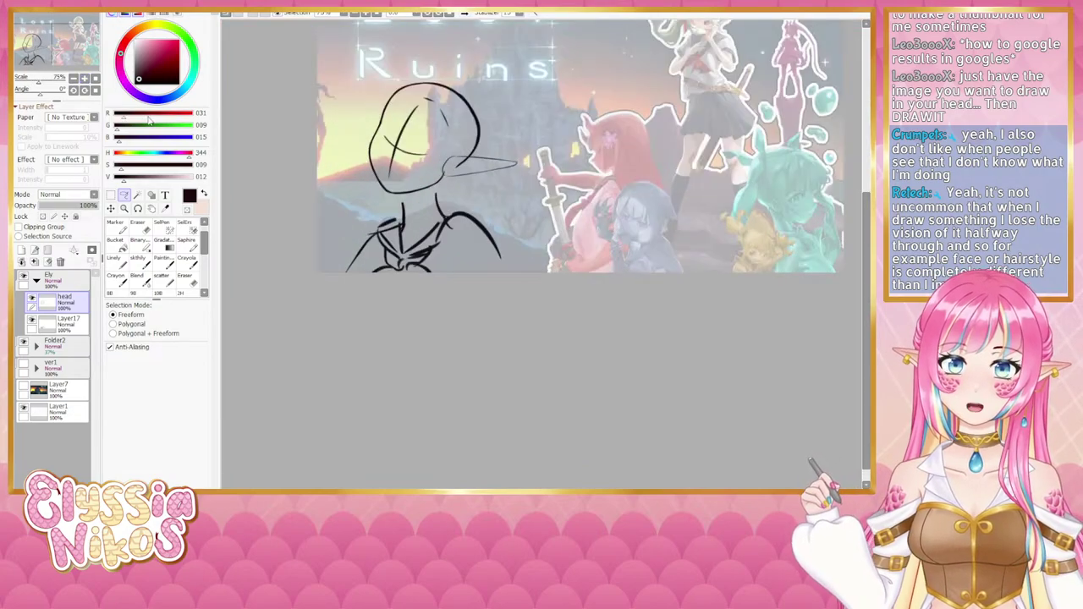
{"action": "left_click_drag", "start_coordinate": [386, 270], "coordinate": [411, 252]}
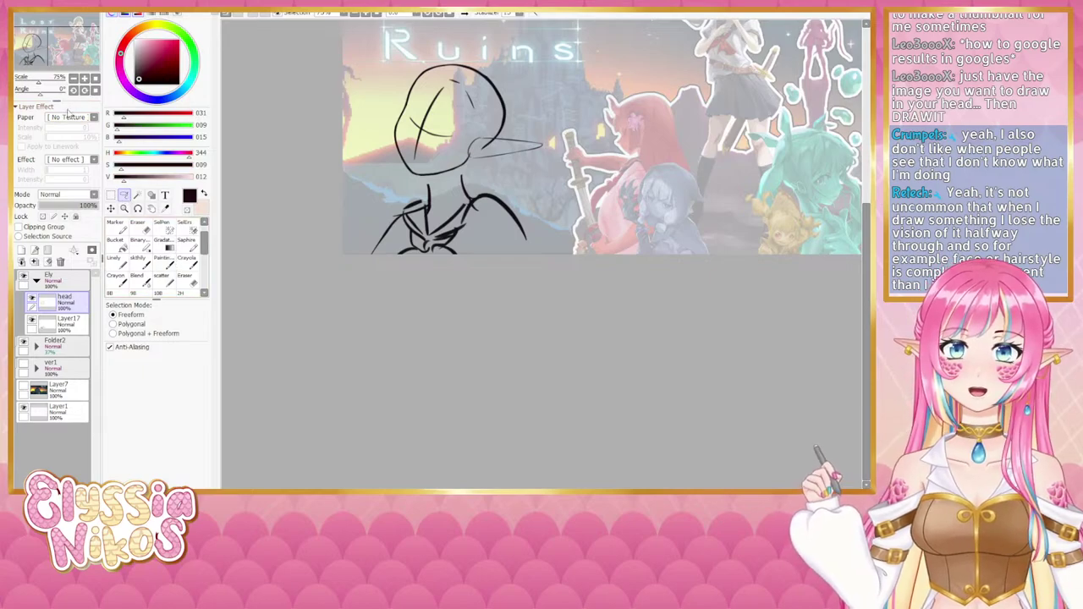
{"action": "left_click", "coordinate": [73, 78]}
{"action": "left_click", "coordinate": [83, 78]}
{"action": "left_click", "coordinate": [84, 79]}
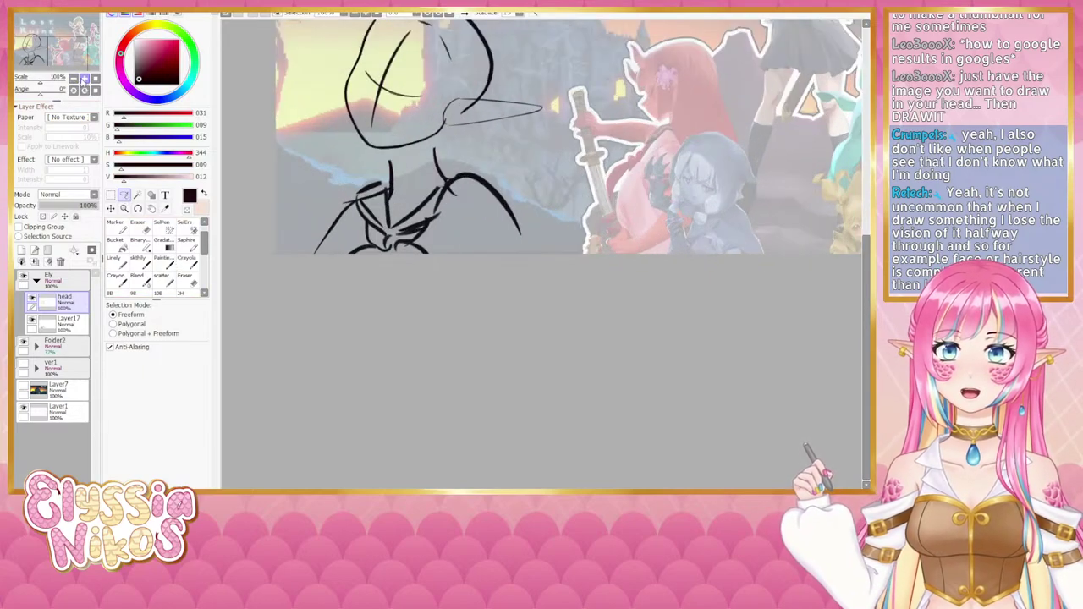
{"action": "left_click_drag", "start_coordinate": [391, 294], "coordinate": [386, 364]}
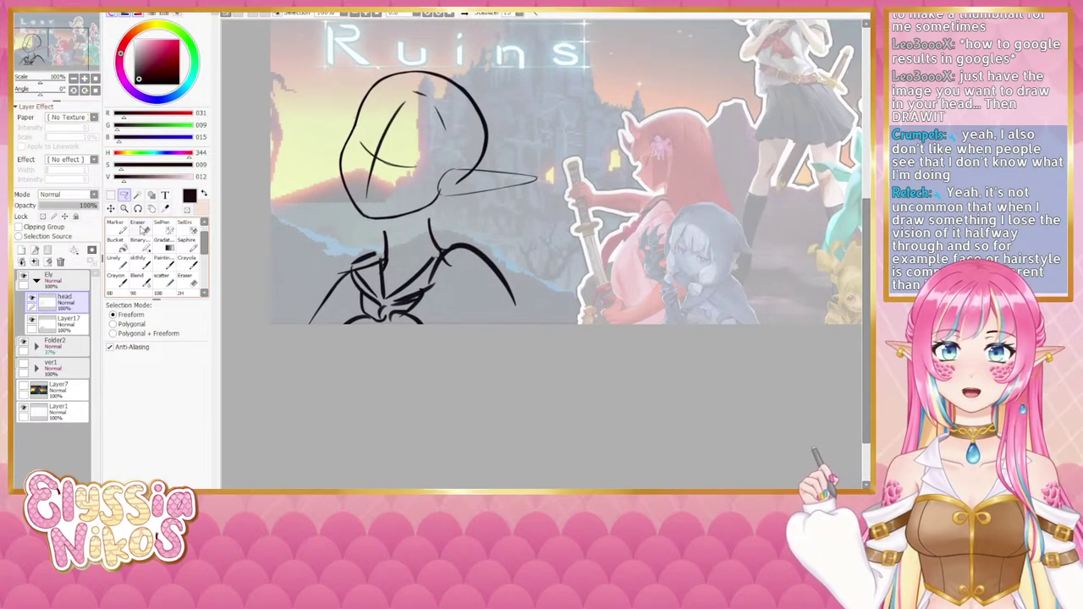
Step: Clean the back of the head's outline near the ear with the size 18 Eraser on a tilted canvas
{"action": "left_click", "coordinate": [140, 228]}
{"action": "left_click_drag", "start_coordinate": [41, 90], "coordinate": [49, 90]}
{"action": "left_click_drag", "start_coordinate": [625, 284], "coordinate": [534, 377]}
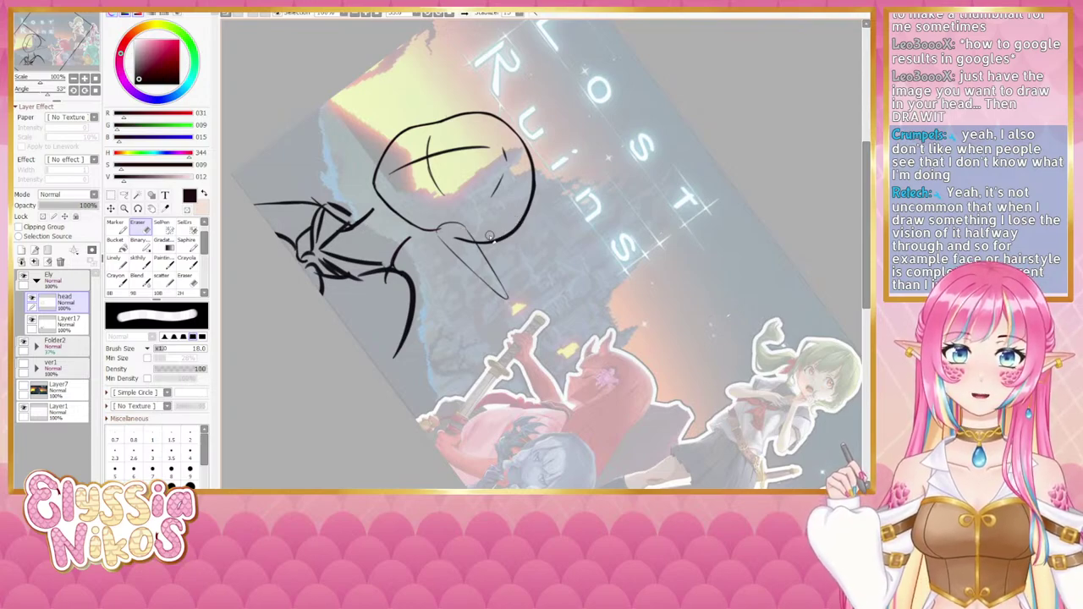
{"action": "left_click", "coordinate": [95, 92]}
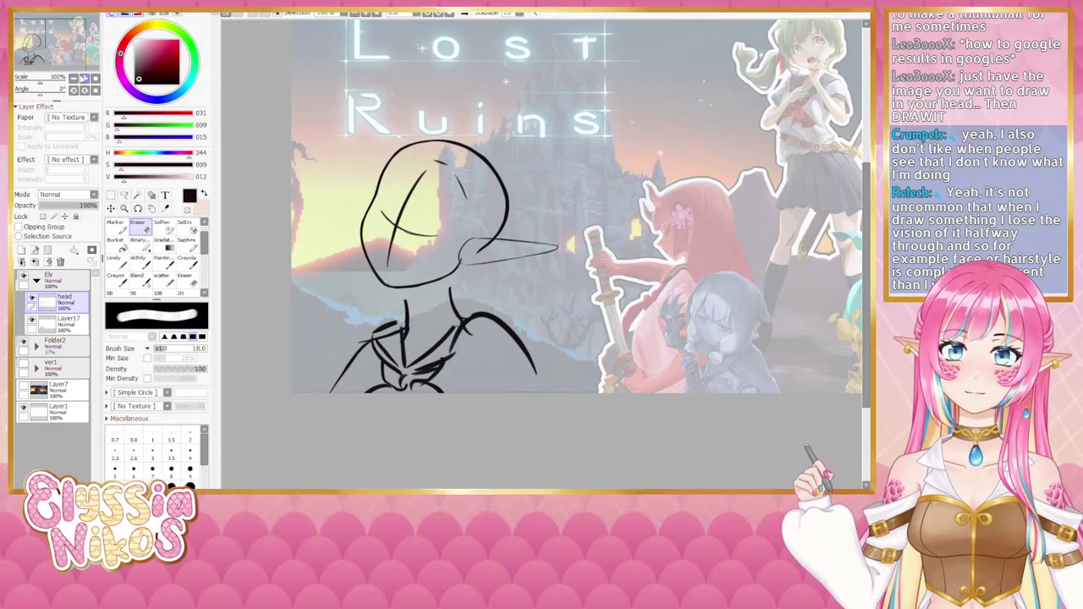
Step: Examine how the head and ear sketch sits within the whole thumbnail at reduced and closer scales
{"action": "left_click", "coordinate": [76, 78]}
{"action": "left_click", "coordinate": [76, 78]}
{"action": "left_click", "coordinate": [76, 78]}
{"action": "left_click_drag", "start_coordinate": [406, 256], "coordinate": [383, 243]}
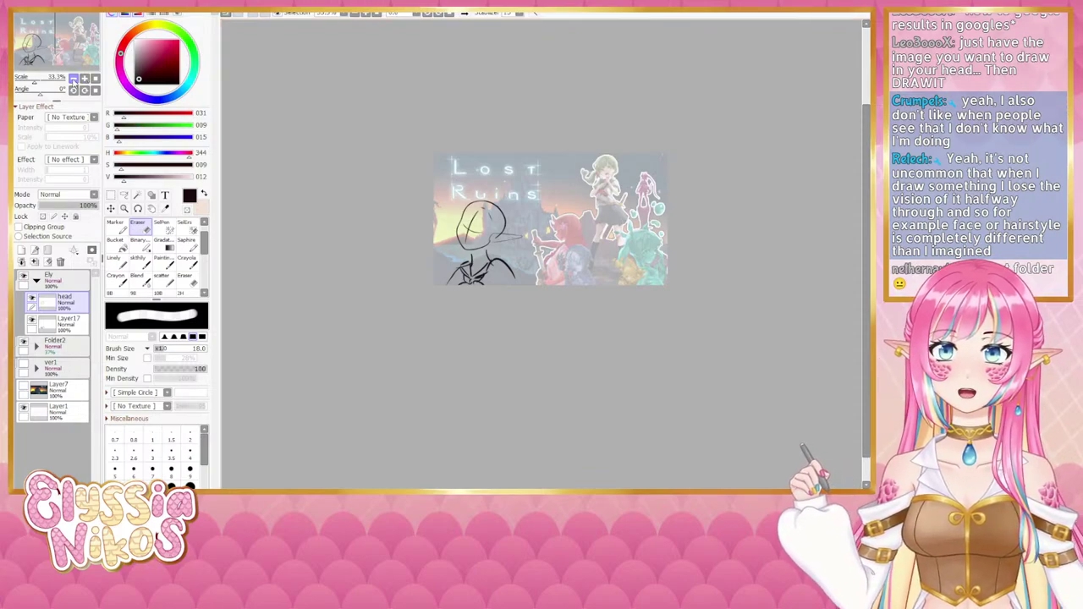
{"action": "left_click", "coordinate": [75, 80]}
{"action": "left_click", "coordinate": [74, 80]}
{"action": "left_click", "coordinate": [85, 80]}
{"action": "left_click", "coordinate": [85, 79]}
{"action": "left_click", "coordinate": [85, 80]}
{"action": "left_click", "coordinate": [85, 80]}
{"action": "left_click_drag", "start_coordinate": [381, 275], "coordinate": [403, 229]}
{"action": "left_click_drag", "start_coordinate": [474, 161], "coordinate": [470, 168]}
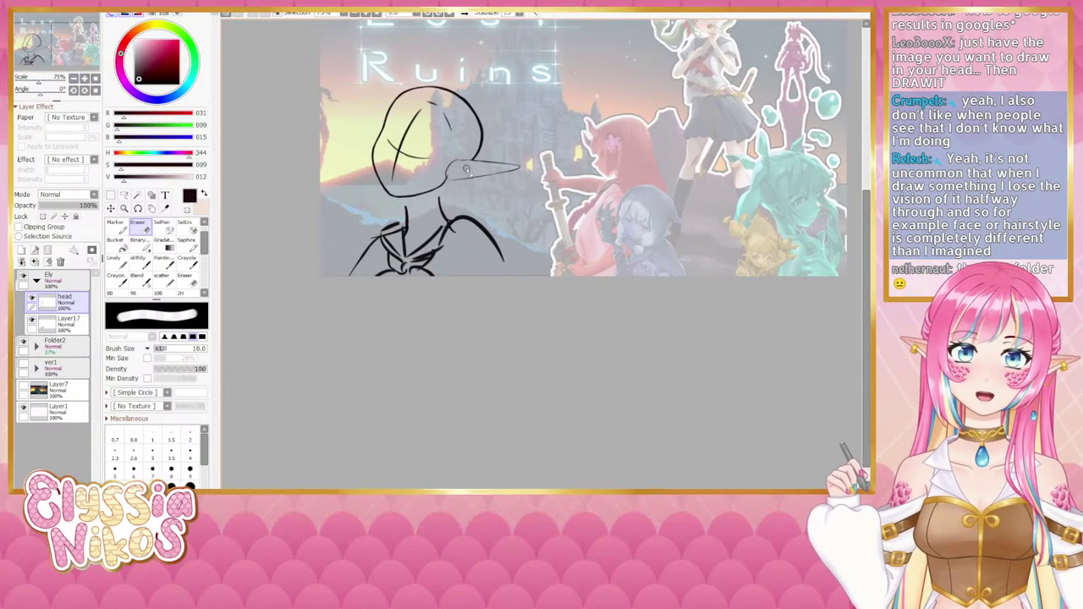
{"action": "left_click", "coordinate": [74, 78]}
{"action": "left_click", "coordinate": [74, 77]}
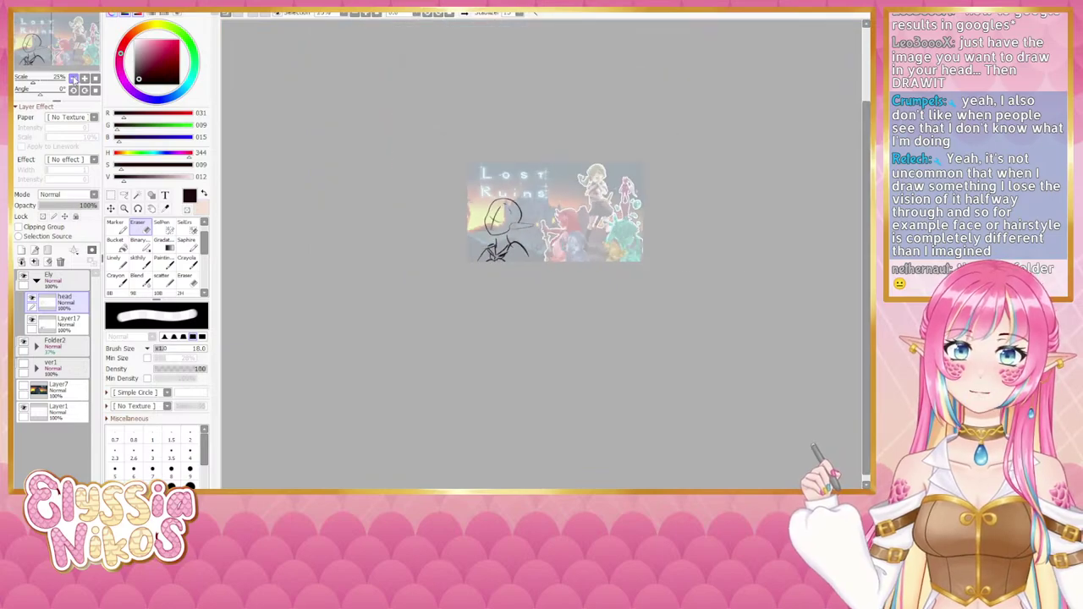
{"action": "left_click", "coordinate": [84, 78]}
{"action": "left_click", "coordinate": [83, 78]}
{"action": "left_click_drag", "start_coordinate": [399, 199], "coordinate": [404, 178]}
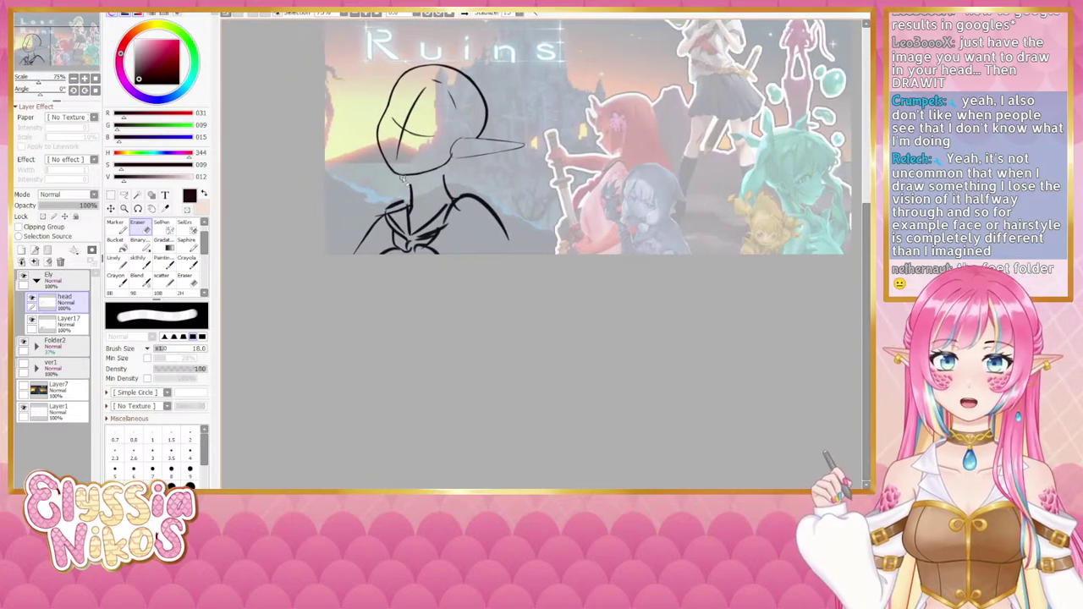
Step: Retouch the jawline below the ear with the skthly brush, trim it with the size 13 Eraser on a tilted canvas, and straighten the view
{"action": "left_click", "coordinate": [138, 263]}
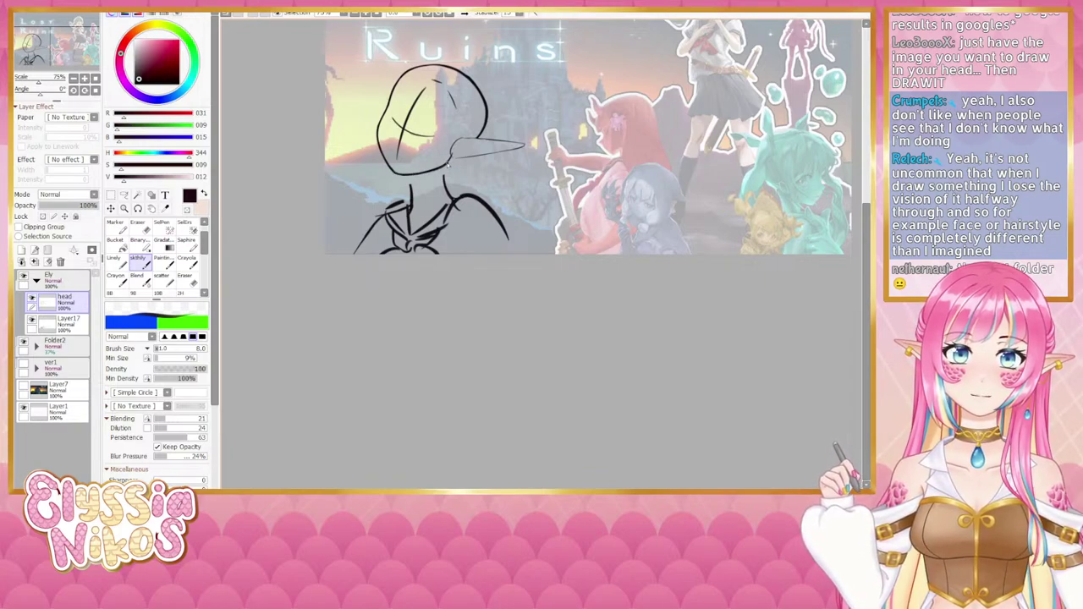
{"action": "left_click_drag", "start_coordinate": [423, 175], "coordinate": [451, 160]}
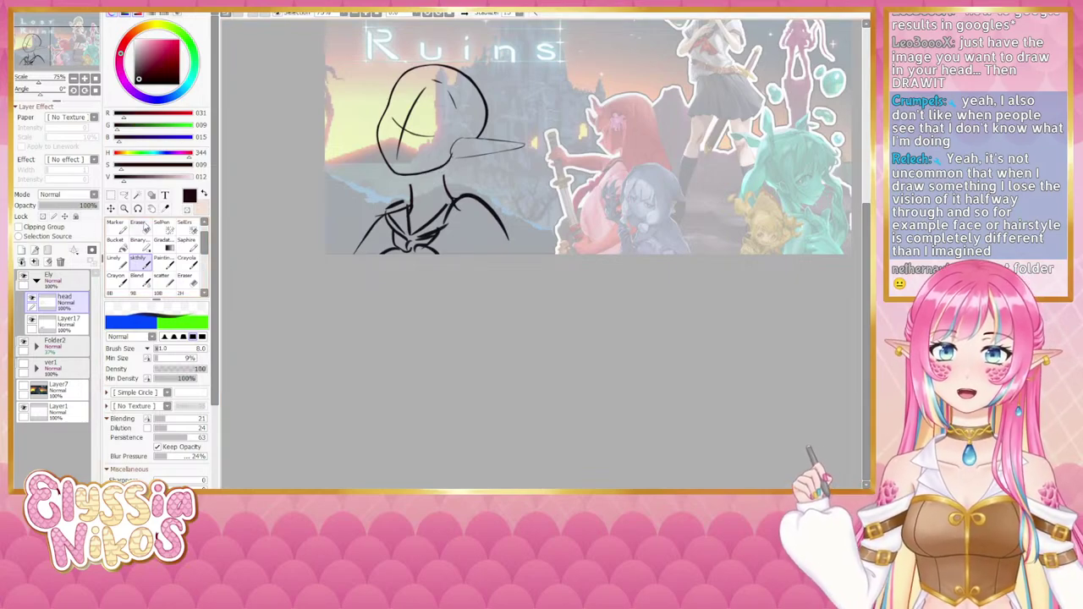
{"action": "left_click", "coordinate": [137, 222]}
{"action": "left_click_drag", "start_coordinate": [40, 89], "coordinate": [35, 93]}
{"action": "left_click", "coordinate": [84, 78]}
{"action": "left_click_drag", "start_coordinate": [363, 225], "coordinate": [397, 169]}
{"action": "key", "text": "bracketleft"}
{"action": "key", "text": "bracketleft"}
{"action": "key", "text": "bracketleft"}
{"action": "key", "text": "bracketleft"}
{"action": "key", "text": "bracketleft"}
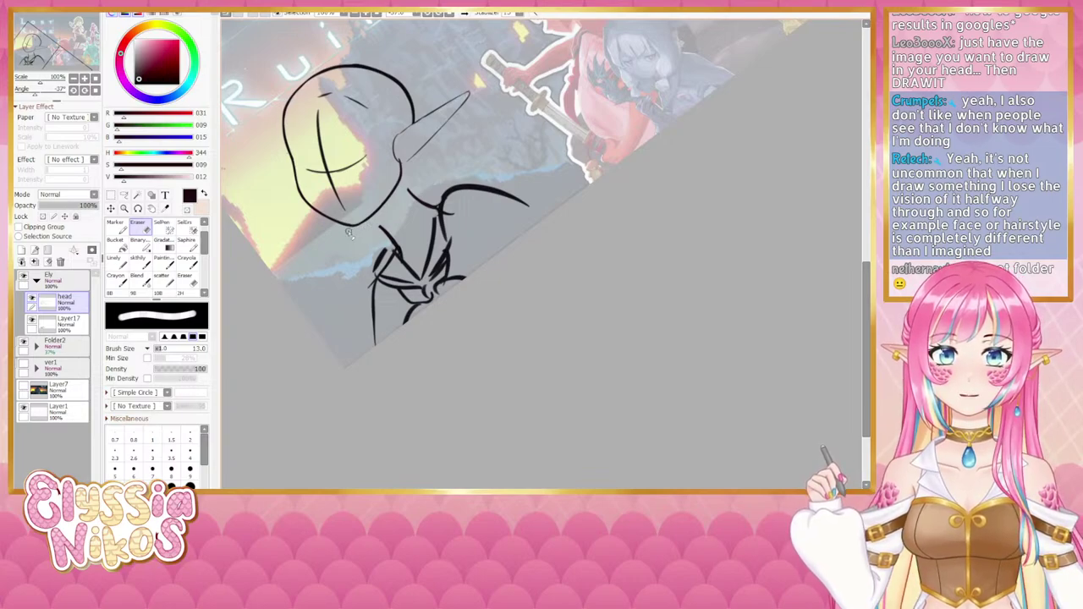
{"action": "left_click", "coordinate": [95, 91]}
{"action": "left_click", "coordinate": [74, 79]}
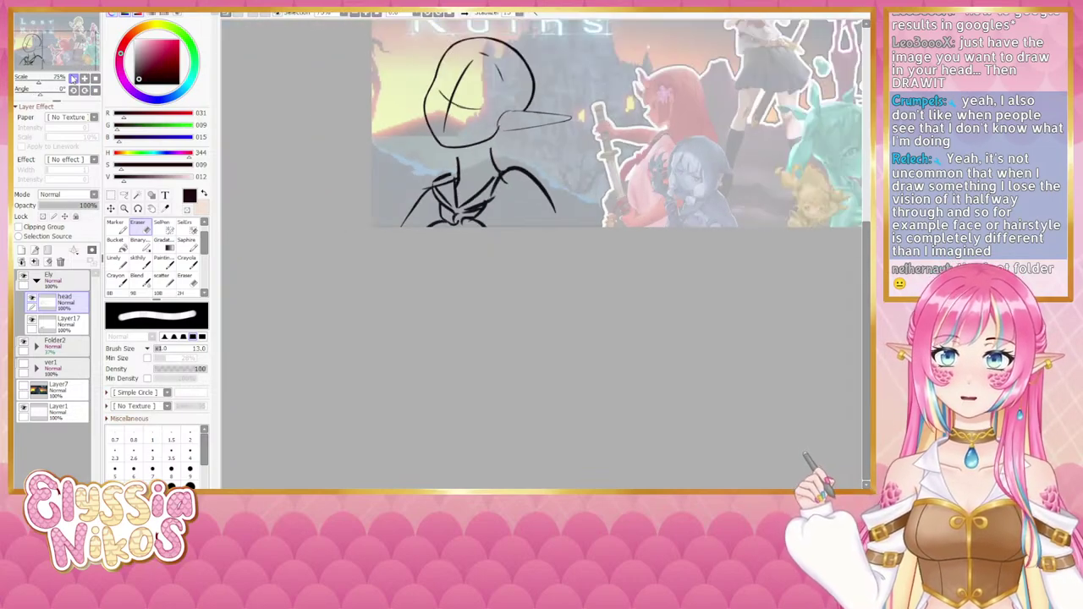
{"action": "left_click", "coordinate": [74, 78]}
{"action": "left_click_drag", "start_coordinate": [453, 266], "coordinate": [376, 312]}
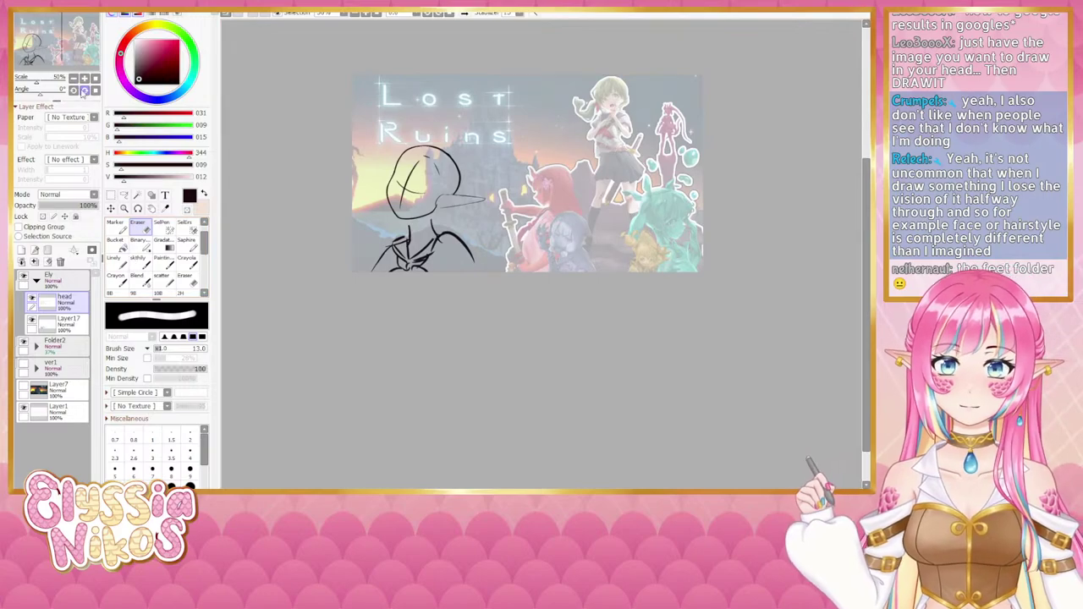
Step: Extend both neck lines up to the jaw on Layer17 with the skthly brush
{"action": "left_click", "coordinate": [68, 323]}
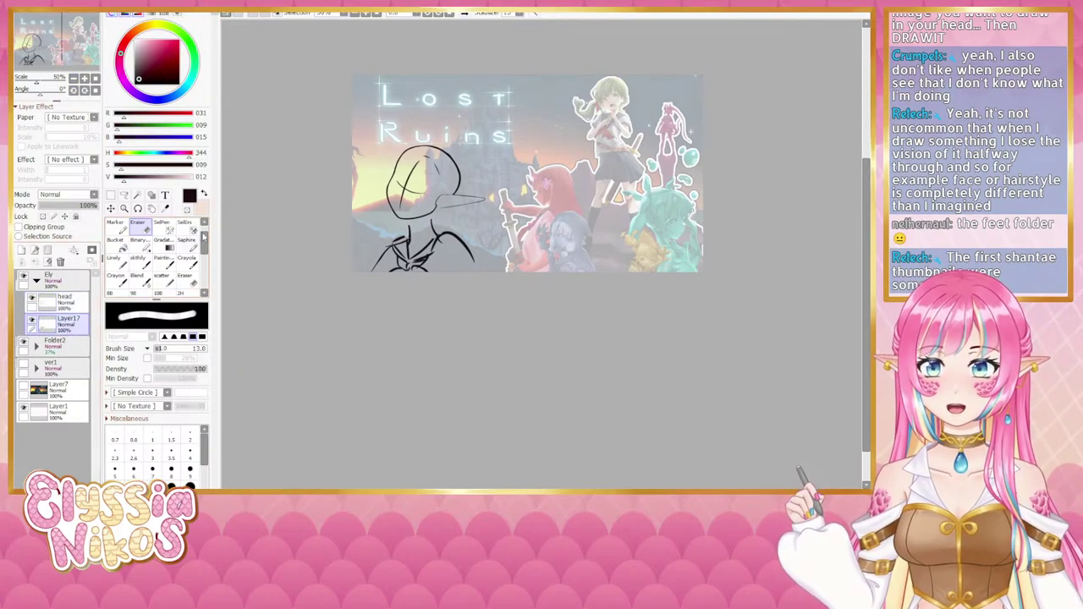
{"action": "left_click", "coordinate": [145, 262]}
{"action": "left_click", "coordinate": [95, 78]}
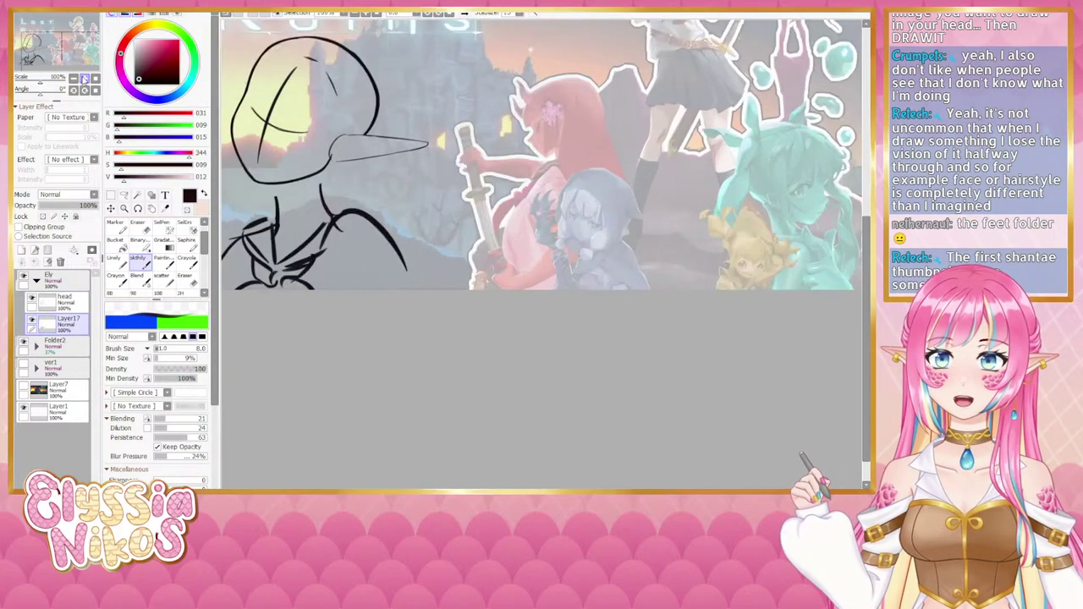
{"action": "mouse_move", "coordinate": [361, 182]}
{"action": "left_mouse_down"}
{"action": "mouse_move", "coordinate": [387, 148]}
{"action": "mouse_move", "coordinate": [357, 181]}
{"action": "left_mouse_up"}
{"action": "key", "text": "ctrl+z"}
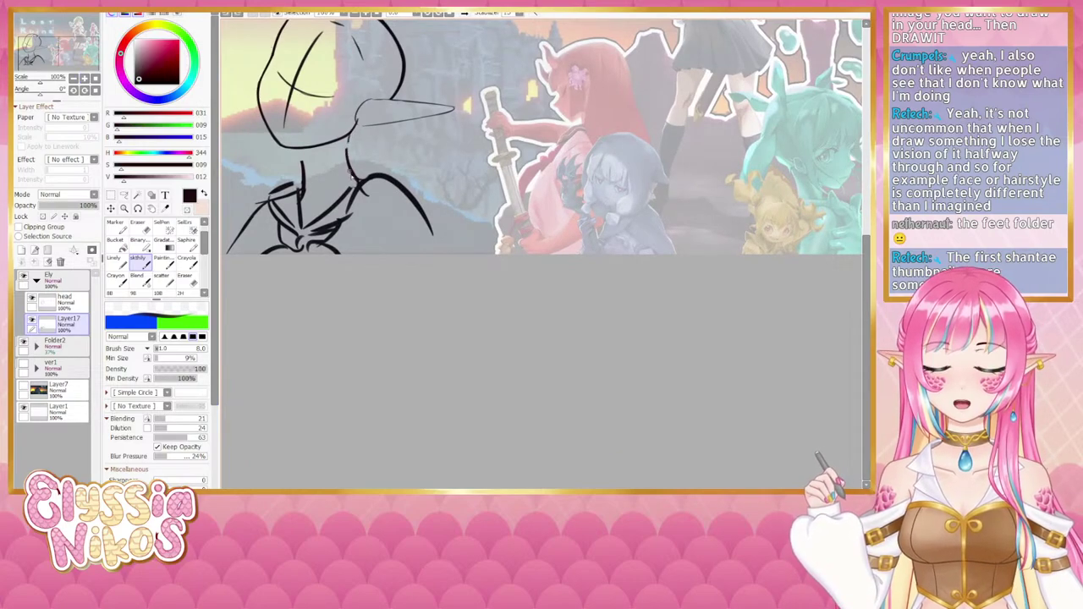
{"action": "left_click_drag", "start_coordinate": [349, 137], "coordinate": [358, 180]}
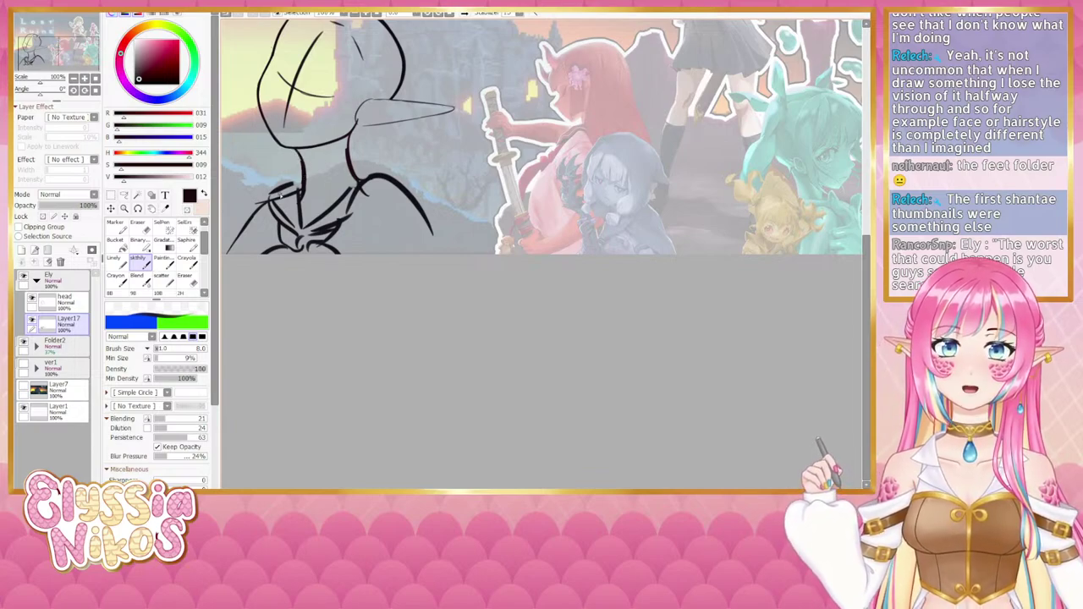
Step: Redraw the back line of the neck from below the ear down to the shoulder
{"action": "key", "text": "e"}
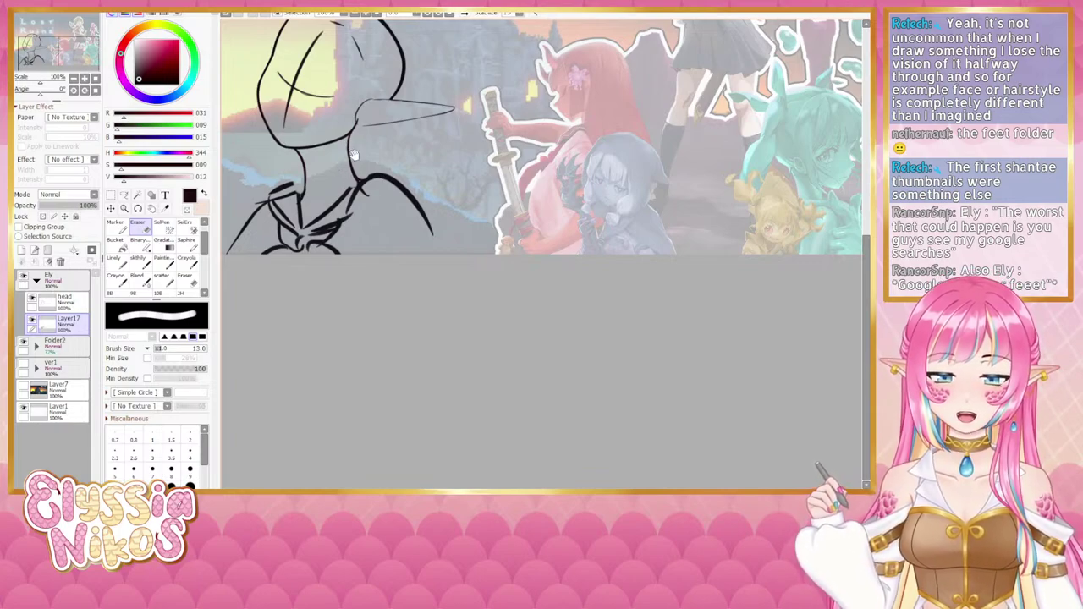
{"action": "left_click_drag", "start_coordinate": [355, 155], "coordinate": [339, 182]}
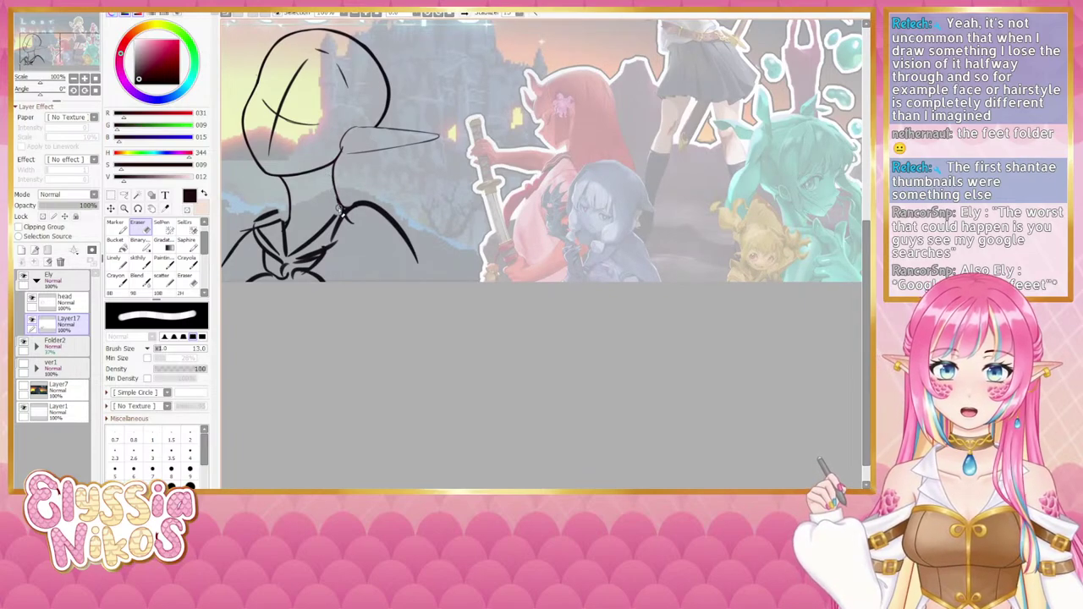
{"action": "key", "text": "b"}
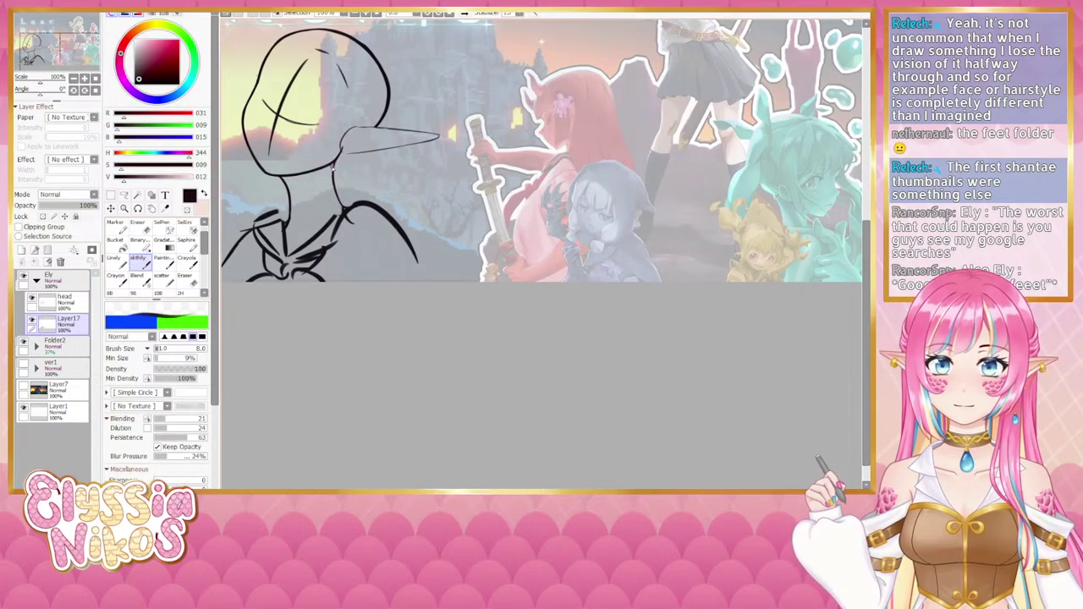
{"action": "left_click_drag", "start_coordinate": [333, 167], "coordinate": [345, 211]}
{"action": "key", "text": "ctrl+z"}
{"action": "left_click_drag", "start_coordinate": [335, 165], "coordinate": [347, 212]}
{"action": "key", "text": "ctrl+z"}
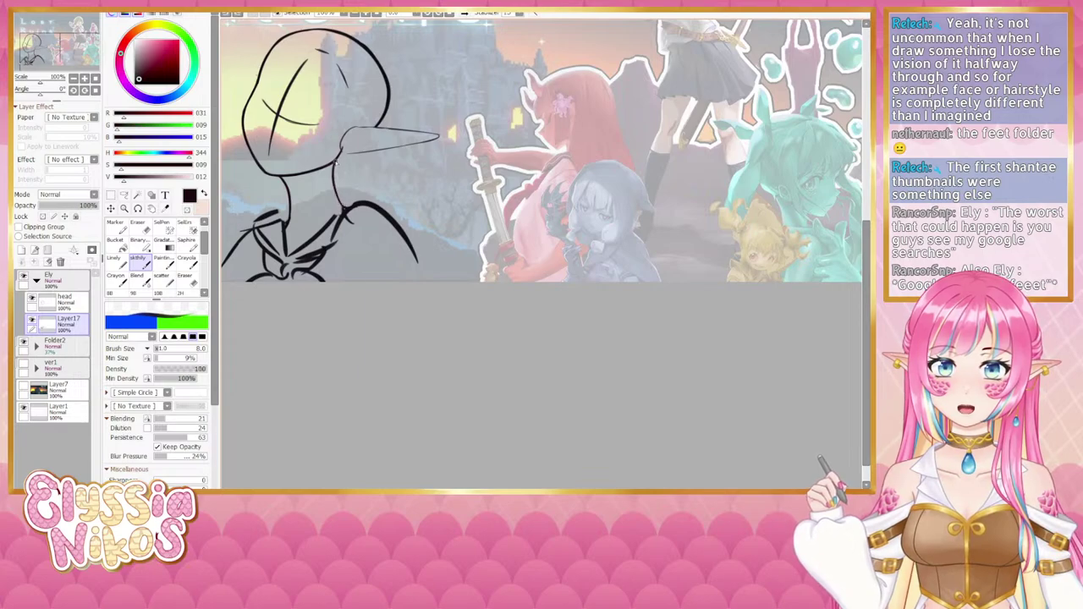
{"action": "left_click_drag", "start_coordinate": [336, 161], "coordinate": [343, 208]}
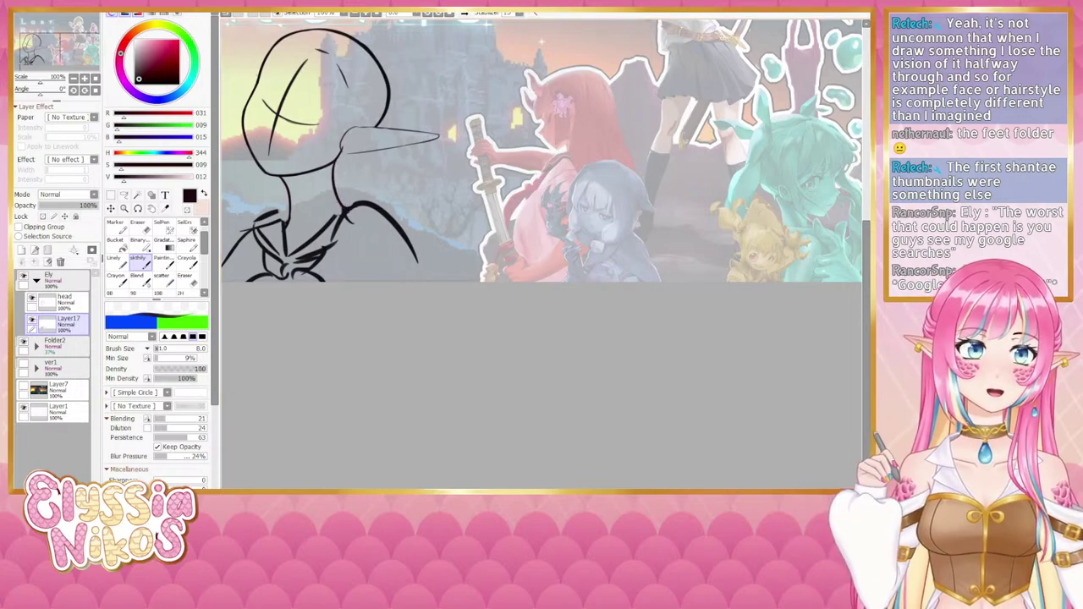
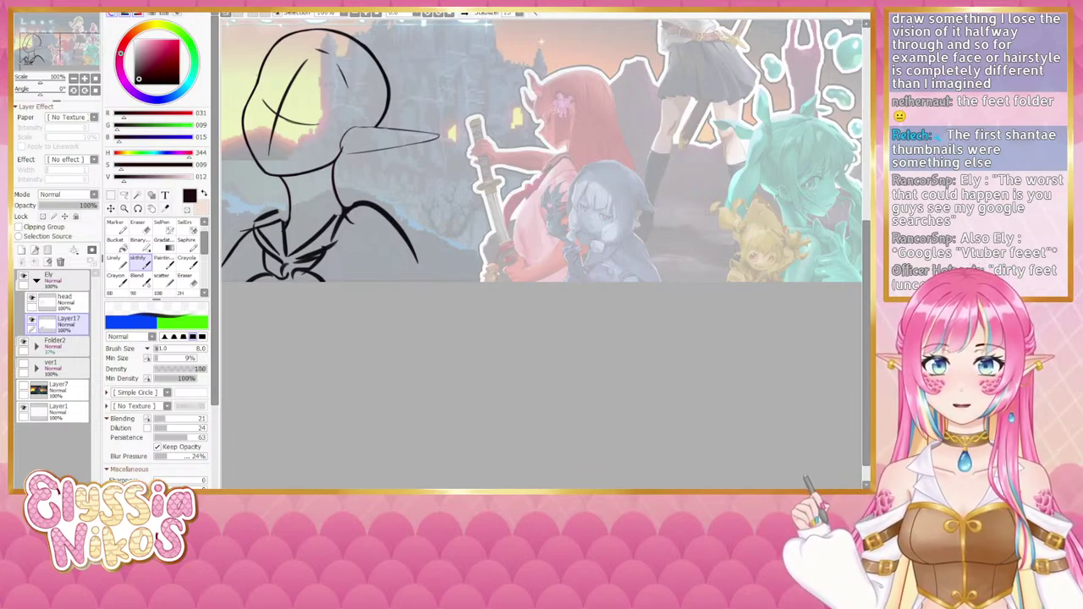
Step: Sketch two simple placeholder eyes along the face's guide line and check the figure at reduced scale
{"action": "mouse_move", "coordinate": [303, 114]}
{"action": "left_mouse_down"}
{"action": "mouse_move", "coordinate": [312, 98]}
{"action": "mouse_move", "coordinate": [266, 94]}
{"action": "mouse_move", "coordinate": [280, 83]}
{"action": "left_mouse_up"}
{"action": "key", "text": "ctrl+z"}
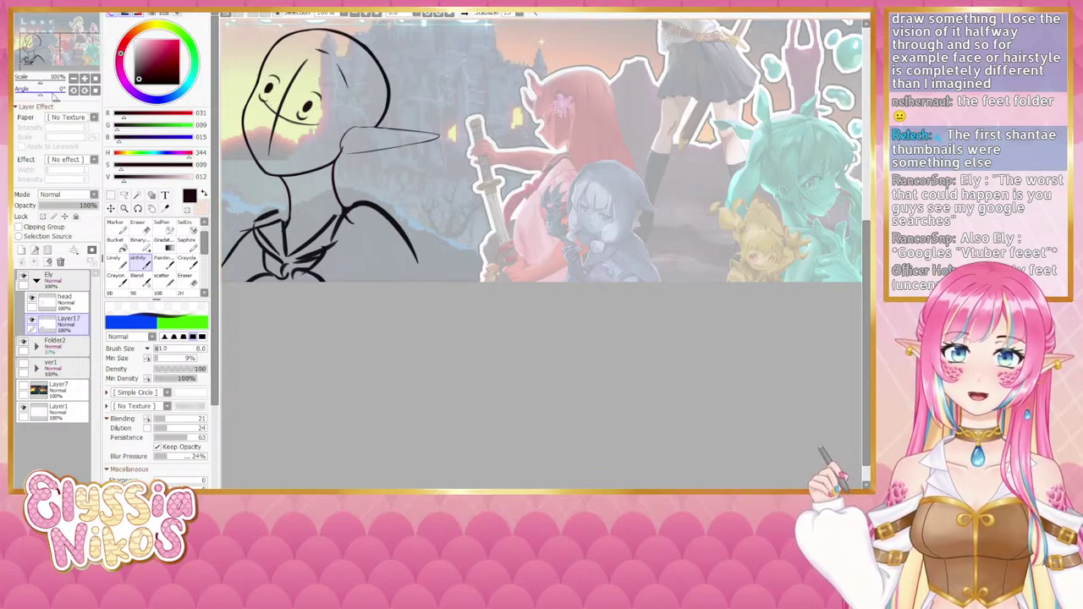
{"action": "left_click", "coordinate": [74, 79]}
{"action": "left_click", "coordinate": [74, 78]}
{"action": "left_click", "coordinate": [73, 79]}
{"action": "left_click_drag", "start_coordinate": [416, 273], "coordinate": [409, 274]}
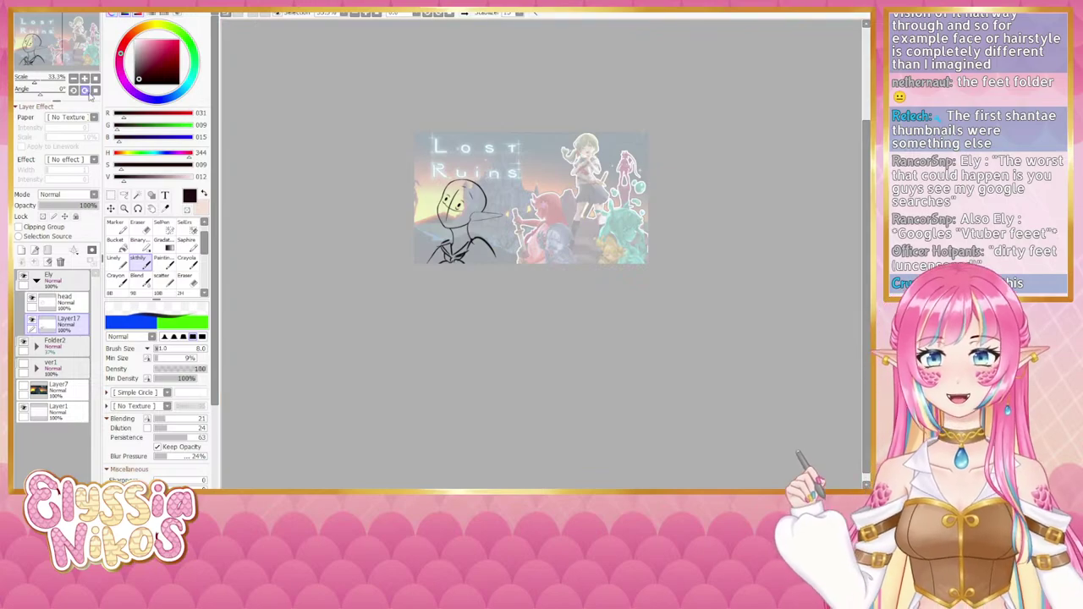
{"action": "scroll", "coordinate": [316, 193], "scroll_direction": "up", "scroll_amount": 3}
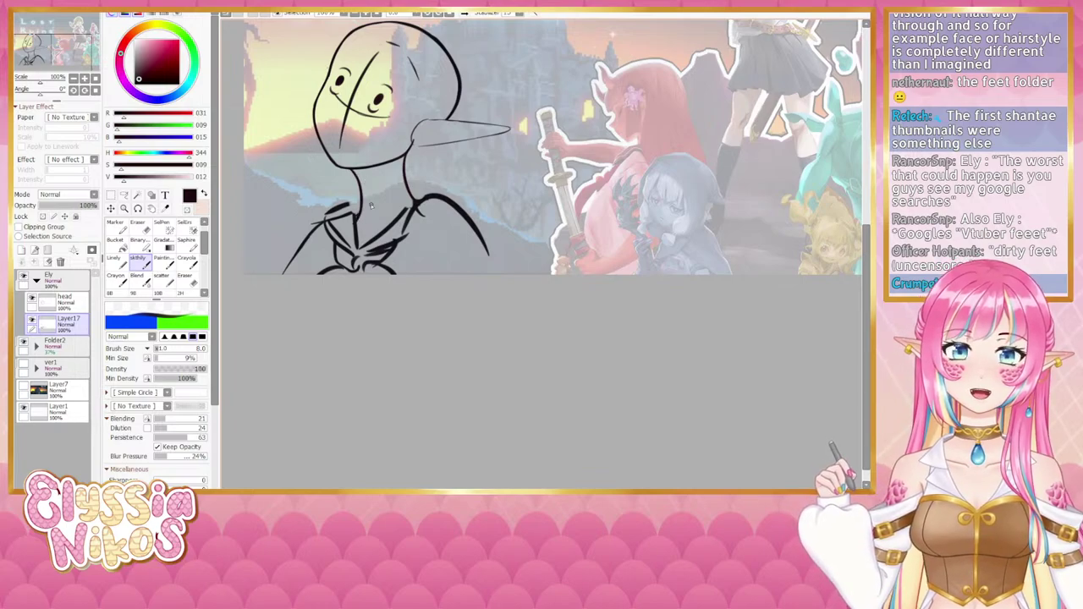
{"action": "scroll", "coordinate": [363, 194], "scroll_direction": "down", "scroll_amount": 3}
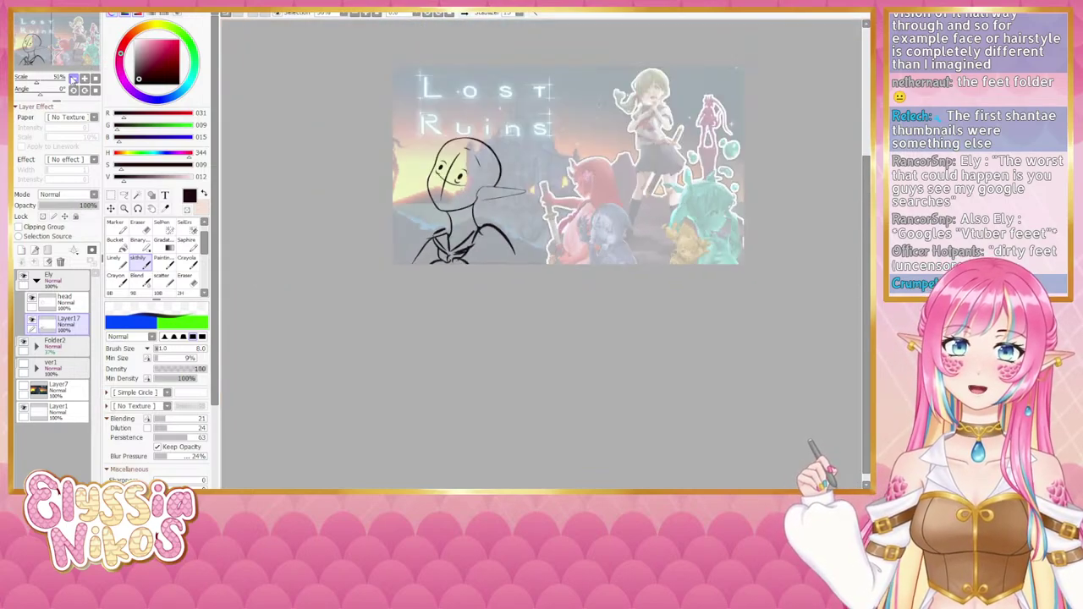
Step: Erase the shoulders and collar from Layer17, then sketch a curved base closing the neck with the skthly brush
{"action": "scroll", "coordinate": [307, 281], "scroll_direction": "up", "scroll_amount": 3}
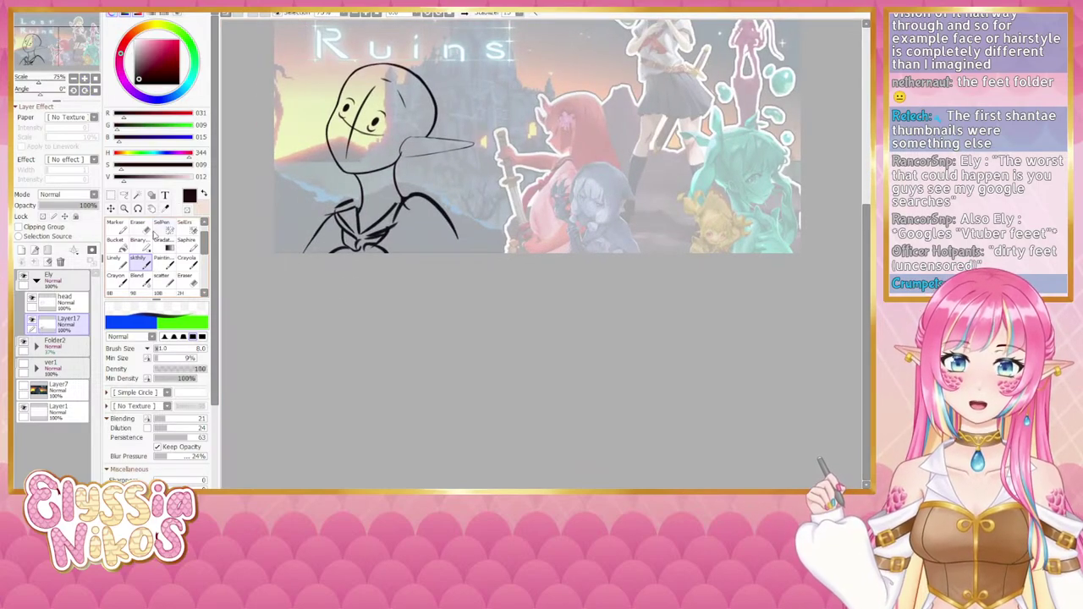
{"action": "key", "text": "e"}
{"action": "mouse_move", "coordinate": [304, 229]}
{"action": "left_mouse_down"}
{"action": "mouse_move", "coordinate": [370, 236]}
{"action": "mouse_move", "coordinate": [333, 203]}
{"action": "mouse_move", "coordinate": [346, 242]}
{"action": "mouse_move", "coordinate": [345, 200]}
{"action": "mouse_move", "coordinate": [317, 221]}
{"action": "mouse_move", "coordinate": [294, 288]}
{"action": "mouse_move", "coordinate": [365, 255]}
{"action": "mouse_move", "coordinate": [378, 220]}
{"action": "mouse_move", "coordinate": [393, 228]}
{"action": "mouse_move", "coordinate": [396, 256]}
{"action": "mouse_move", "coordinate": [423, 229]}
{"action": "mouse_move", "coordinate": [390, 220]}
{"action": "mouse_move", "coordinate": [416, 210]}
{"action": "mouse_move", "coordinate": [426, 195]}
{"action": "mouse_move", "coordinate": [418, 184]}
{"action": "mouse_move", "coordinate": [443, 203]}
{"action": "mouse_move", "coordinate": [449, 234]}
{"action": "left_mouse_up"}
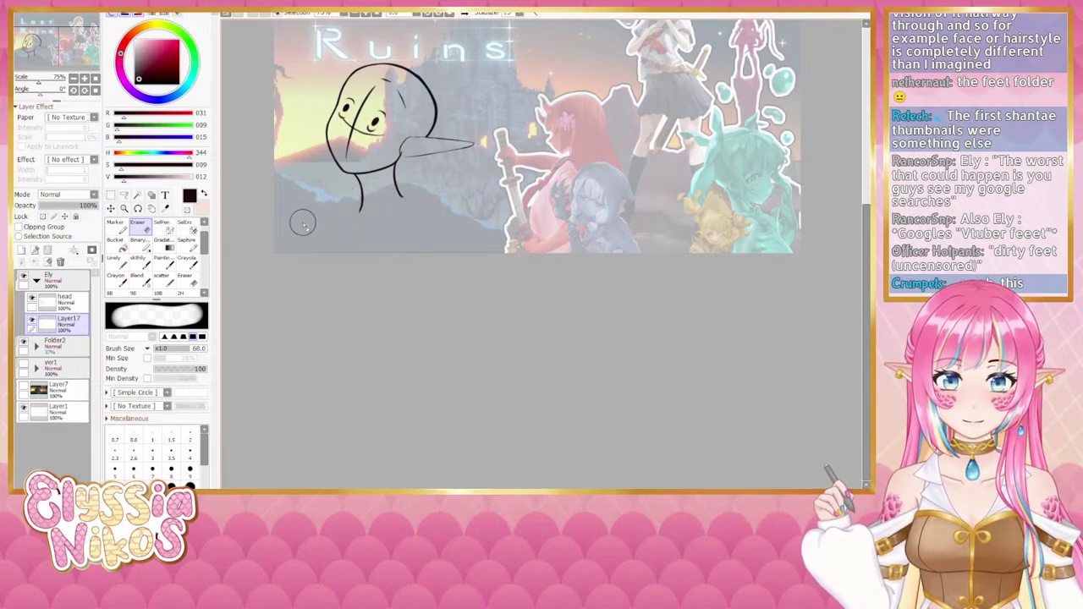
{"action": "left_click", "coordinate": [144, 264]}
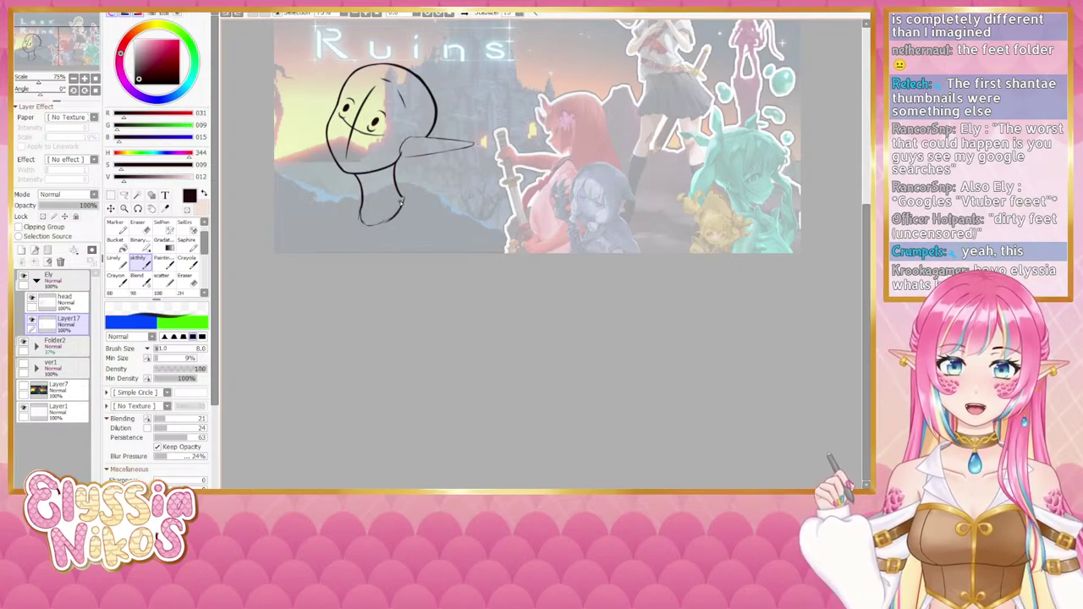
{"action": "left_click", "coordinate": [74, 79]}
{"action": "left_click", "coordinate": [74, 79]}
{"action": "left_click_drag", "start_coordinate": [367, 288], "coordinate": [348, 290]}
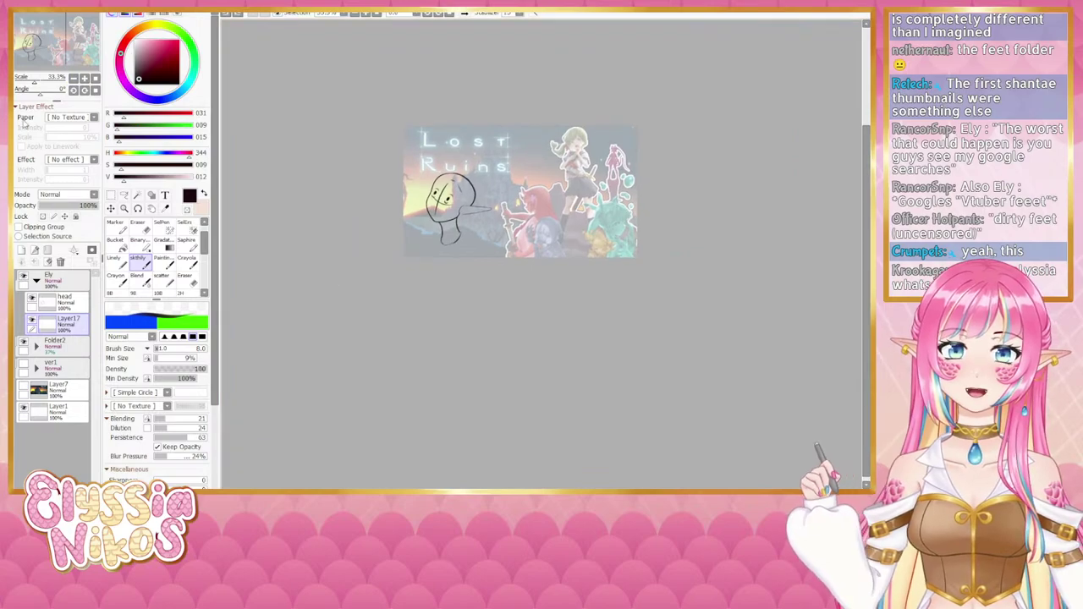
Step: Erase the placeholder eyes from the face with the size 80 Eraser, keeping the head's guide lines
{"action": "left_click", "coordinate": [85, 79]}
{"action": "left_click", "coordinate": [85, 79]}
{"action": "left_click", "coordinate": [140, 230]}
{"action": "left_click_drag", "start_coordinate": [411, 170], "coordinate": [457, 185]}
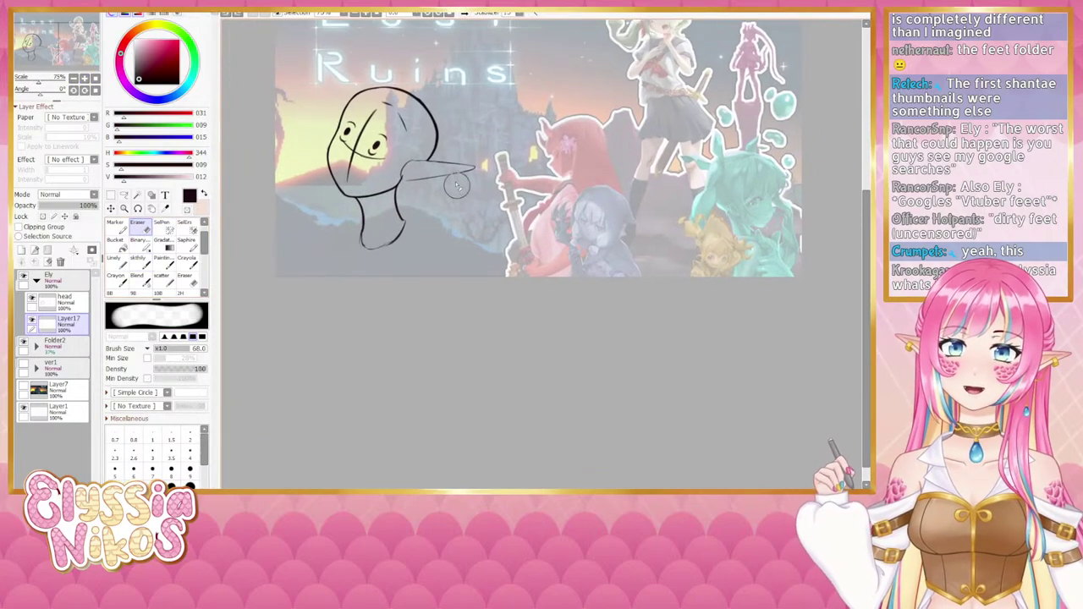
{"action": "key", "text": "]"}
{"action": "mouse_move", "coordinate": [352, 125]}
{"action": "left_mouse_down"}
{"action": "mouse_move", "coordinate": [380, 116]}
{"action": "mouse_move", "coordinate": [371, 143]}
{"action": "left_mouse_up"}
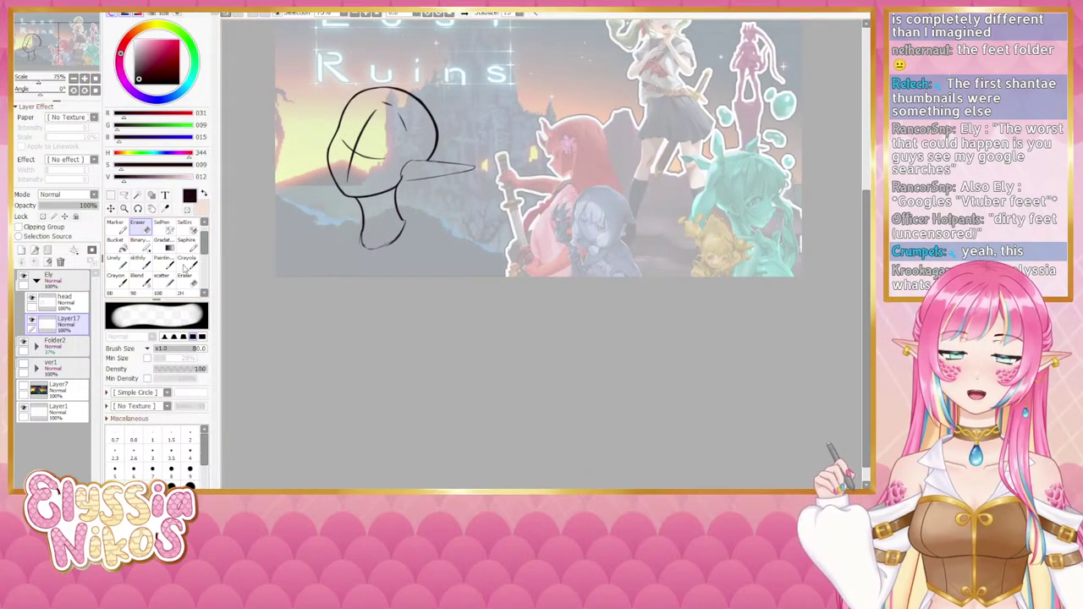
Step: Add a new layer above Layer17 and sketch a short start of the shoulder line behind the neck
{"action": "left_click", "coordinate": [140, 265]}
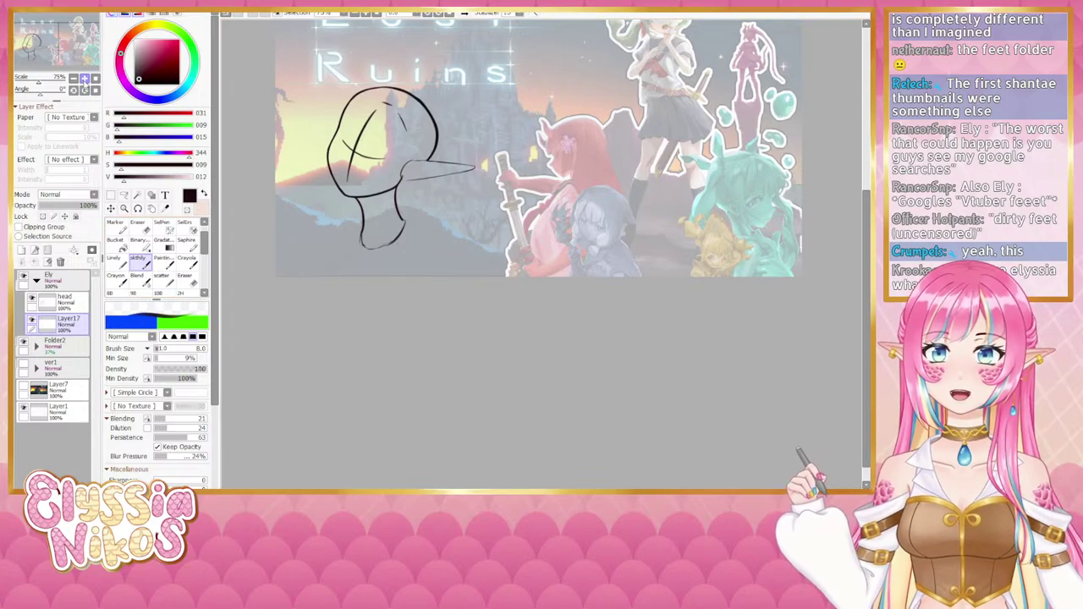
{"action": "left_click", "coordinate": [22, 251]}
{"action": "mouse_move", "coordinate": [409, 223]}
{"action": "left_mouse_down"}
{"action": "mouse_move", "coordinate": [385, 201]}
{"action": "mouse_move", "coordinate": [421, 184]}
{"action": "mouse_move", "coordinate": [396, 201]}
{"action": "left_mouse_up"}
{"action": "key", "text": "ctrl+z"}
{"action": "key", "text": "ctrl+z"}
{"action": "key", "text": "ctrl+z"}
{"action": "key", "text": "ctrl+z"}
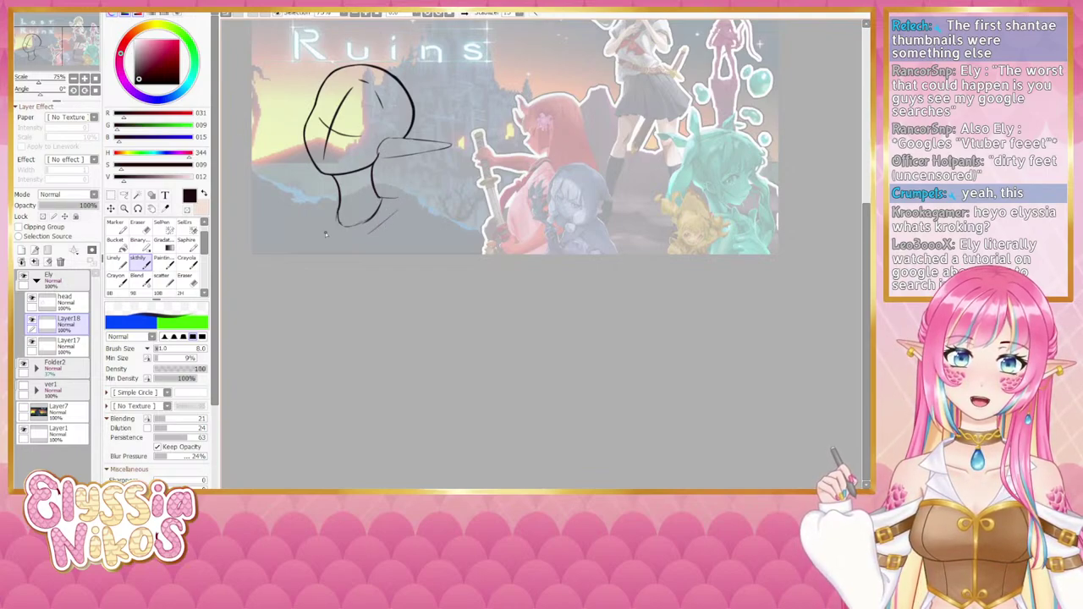
Step: Sketch the front shoulder and arm line from the base of the neck down to the canvas's lower edge
{"action": "mouse_move", "coordinate": [321, 231]}
{"action": "left_mouse_down"}
{"action": "mouse_move", "coordinate": [362, 228]}
{"action": "mouse_move", "coordinate": [355, 237]}
{"action": "left_mouse_up"}
{"action": "key", "text": "ctrl+z"}
{"action": "key", "text": "ctrl+z"}
{"action": "key", "text": "ctrl+z"}
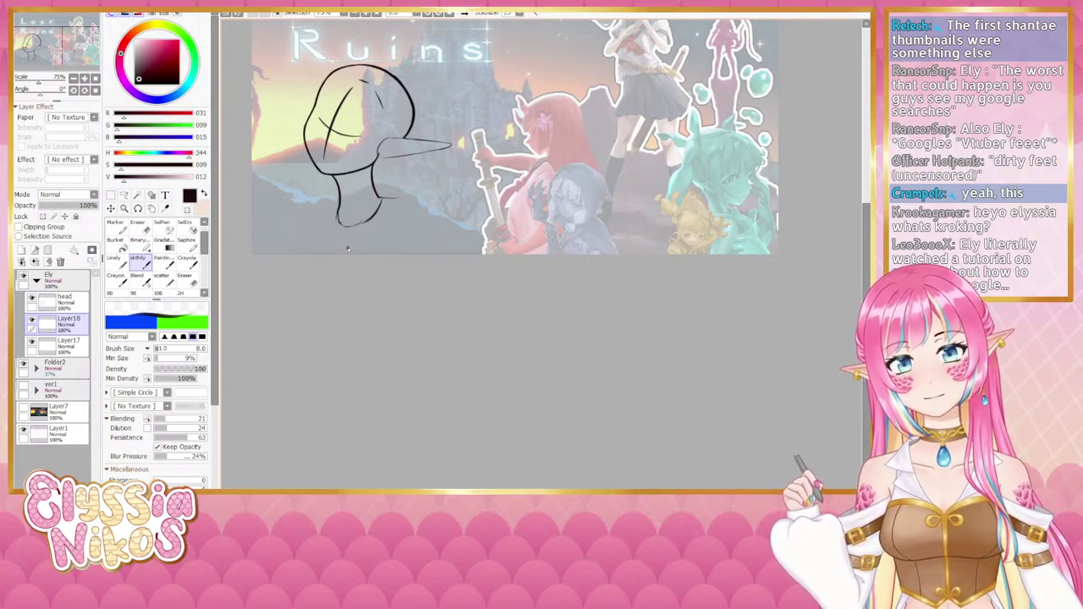
{"action": "left_click_drag", "start_coordinate": [347, 244], "coordinate": [415, 241]}
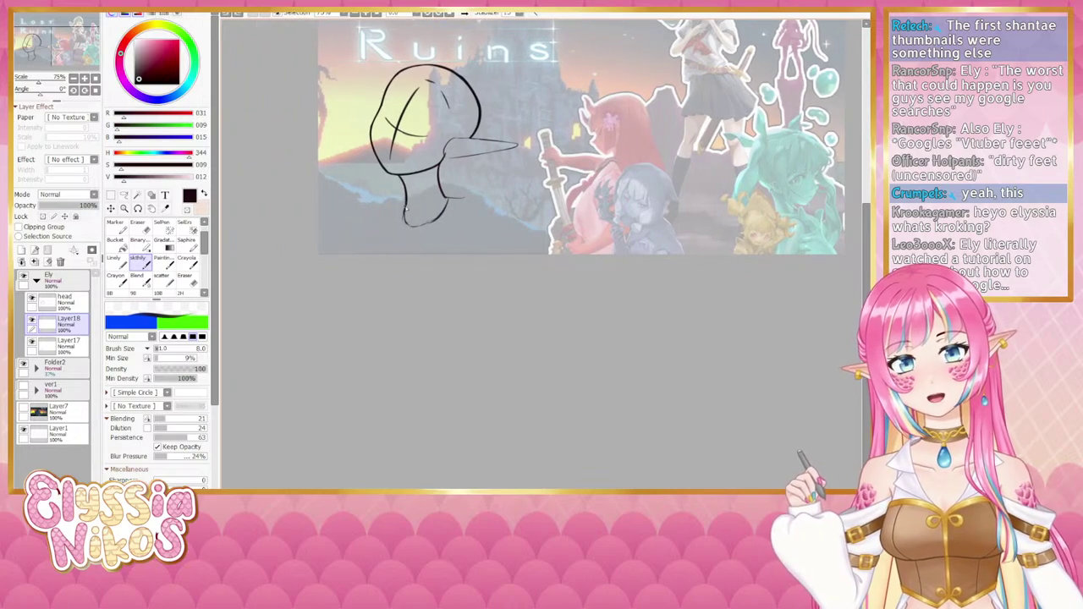
{"action": "mouse_move", "coordinate": [402, 204]}
{"action": "left_mouse_down"}
{"action": "mouse_move", "coordinate": [364, 232]}
{"action": "mouse_move", "coordinate": [372, 211]}
{"action": "mouse_move", "coordinate": [362, 227]}
{"action": "mouse_move", "coordinate": [369, 253]}
{"action": "left_mouse_up"}
{"action": "key", "text": "ctrl+z"}
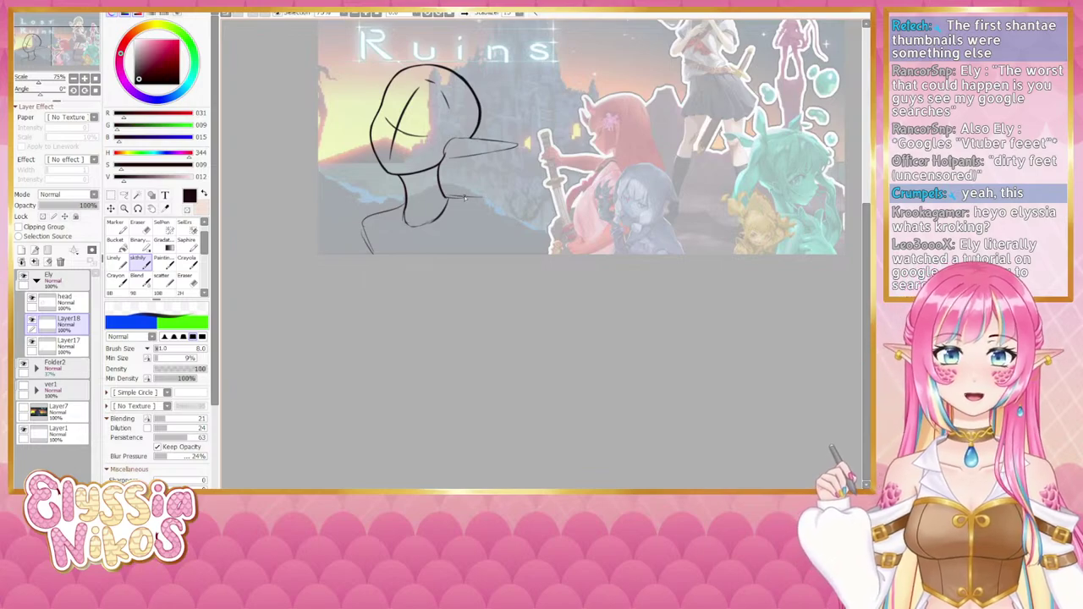
Step: Sketch the rear shoulder as a curve from the back of the neck down to the canvas's lower edge
{"action": "key", "text": "ctrl+z"}
{"action": "mouse_move", "coordinate": [448, 199]}
{"action": "left_mouse_down"}
{"action": "mouse_move", "coordinate": [501, 203]}
{"action": "mouse_move", "coordinate": [491, 203]}
{"action": "mouse_move", "coordinate": [492, 243]}
{"action": "mouse_move", "coordinate": [504, 212]}
{"action": "mouse_move", "coordinate": [493, 253]}
{"action": "left_mouse_up"}
{"action": "key", "text": "ctrl+z"}
{"action": "key", "text": "ctrl+z"}
{"action": "key", "text": "ctrl+z"}
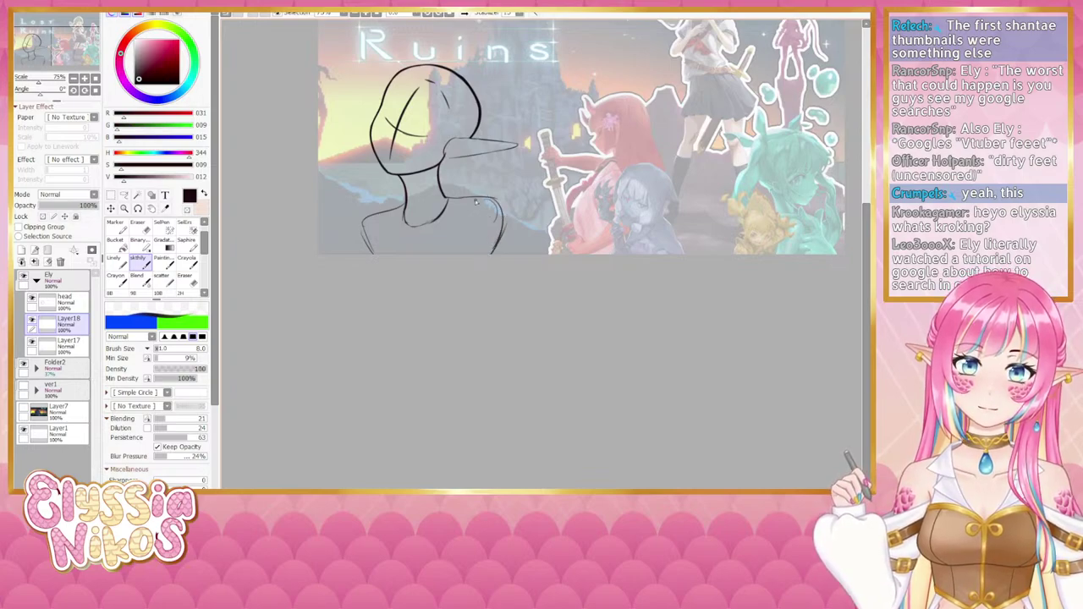
Step: Darken the rear and front shoulder outlines with repeated strokes down to the canvas's lower edge
{"action": "left_click_drag", "start_coordinate": [452, 196], "coordinate": [486, 202]}
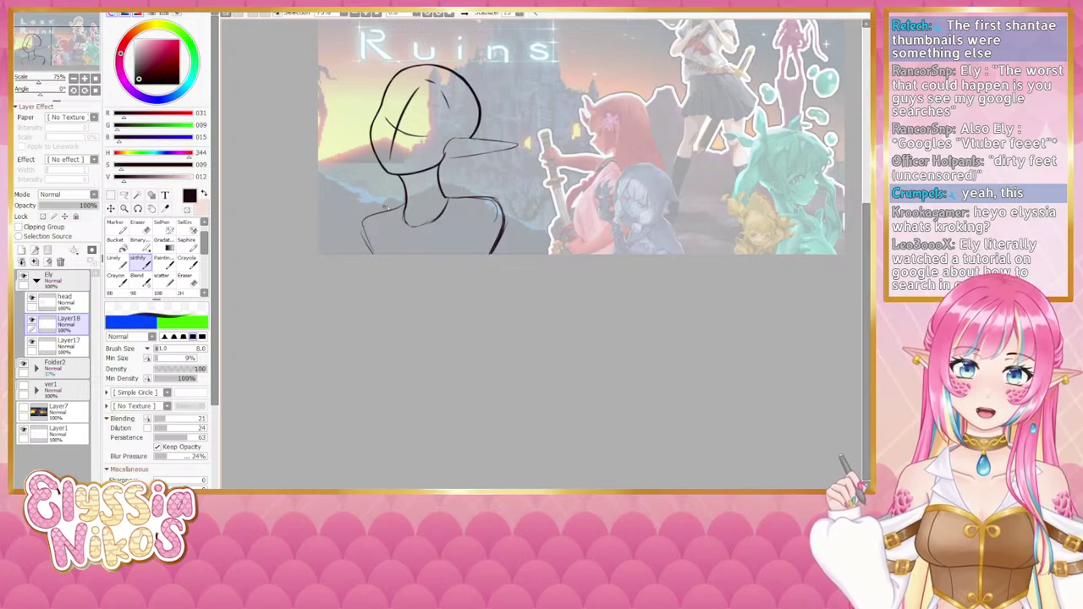
{"action": "mouse_move", "coordinate": [384, 214]}
{"action": "left_mouse_down"}
{"action": "mouse_move", "coordinate": [406, 203]}
{"action": "mouse_move", "coordinate": [370, 216]}
{"action": "mouse_move", "coordinate": [364, 251]}
{"action": "left_mouse_up"}
{"action": "key", "text": "ctrl+z"}
{"action": "key", "text": "ctrl+z"}
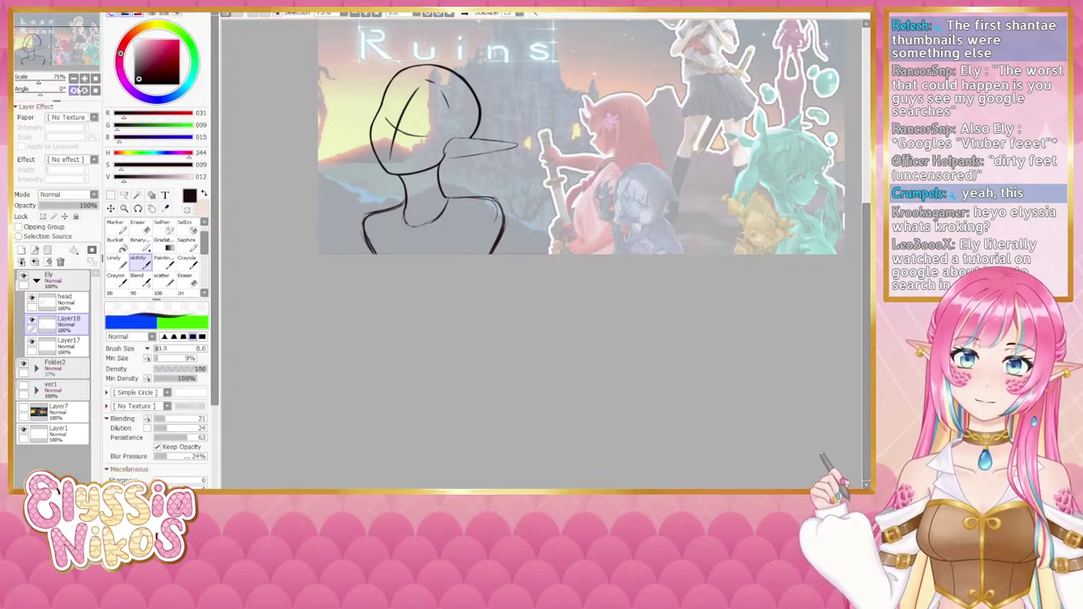
{"action": "scroll", "coordinate": [312, 161], "scroll_direction": "down", "scroll_amount": 4}
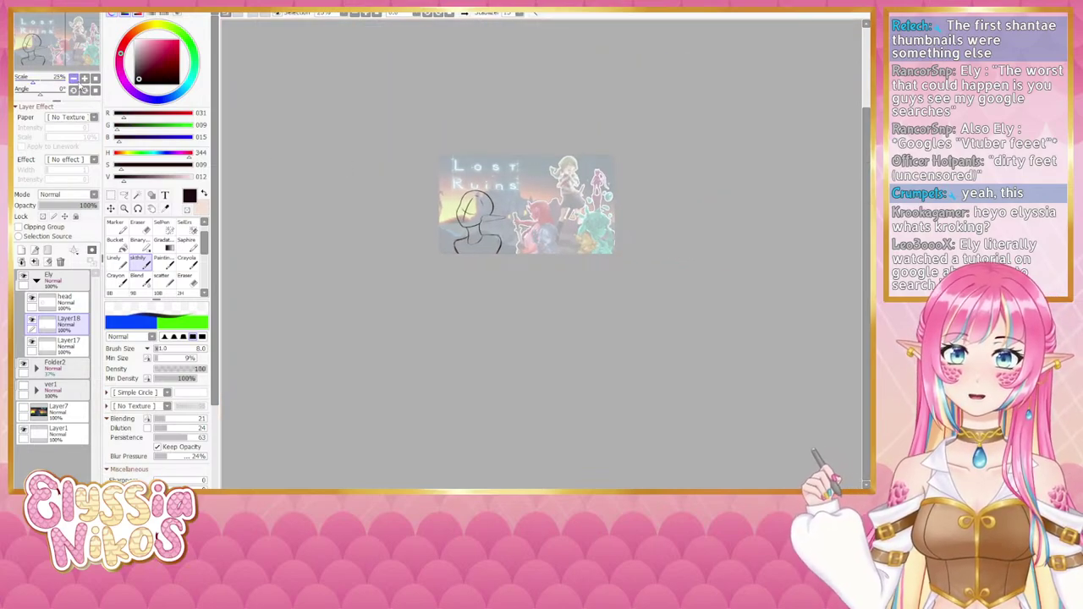
{"action": "scroll", "coordinate": [421, 224], "scroll_direction": "up", "scroll_amount": 4}
{"action": "left_click_drag", "start_coordinate": [420, 224], "coordinate": [429, 224]}
{"action": "left_click_drag", "start_coordinate": [375, 192], "coordinate": [392, 200]}
{"action": "key", "text": "ctrl+z"}
{"action": "key", "text": "ctrl+z"}
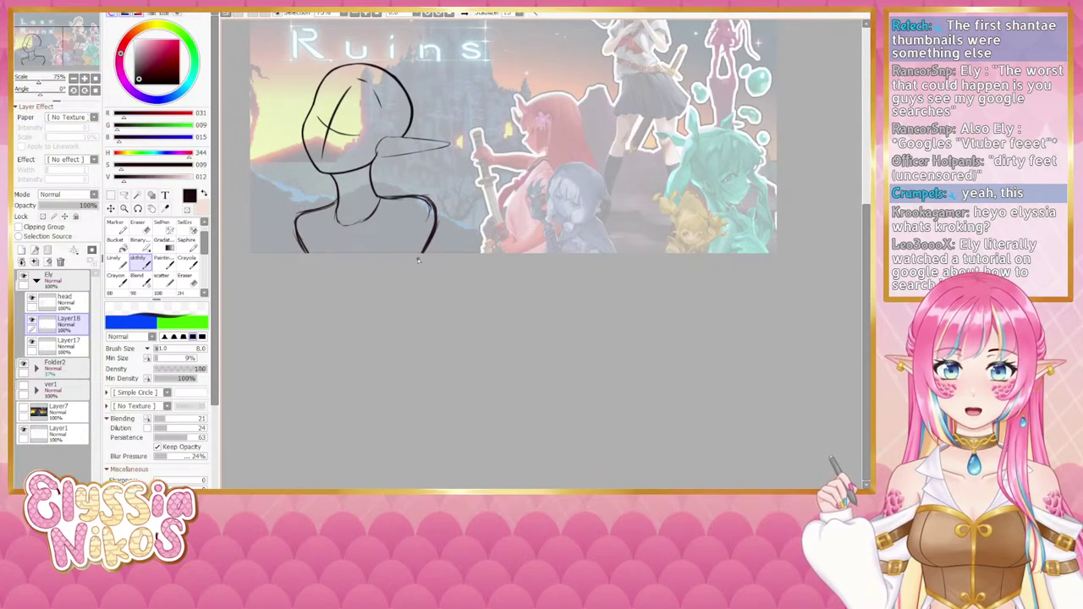
Step: Mirror the canvas view horizontally and examine the shoulder proportions in the flipped sketch
{"action": "left_click", "coordinate": [73, 77]}
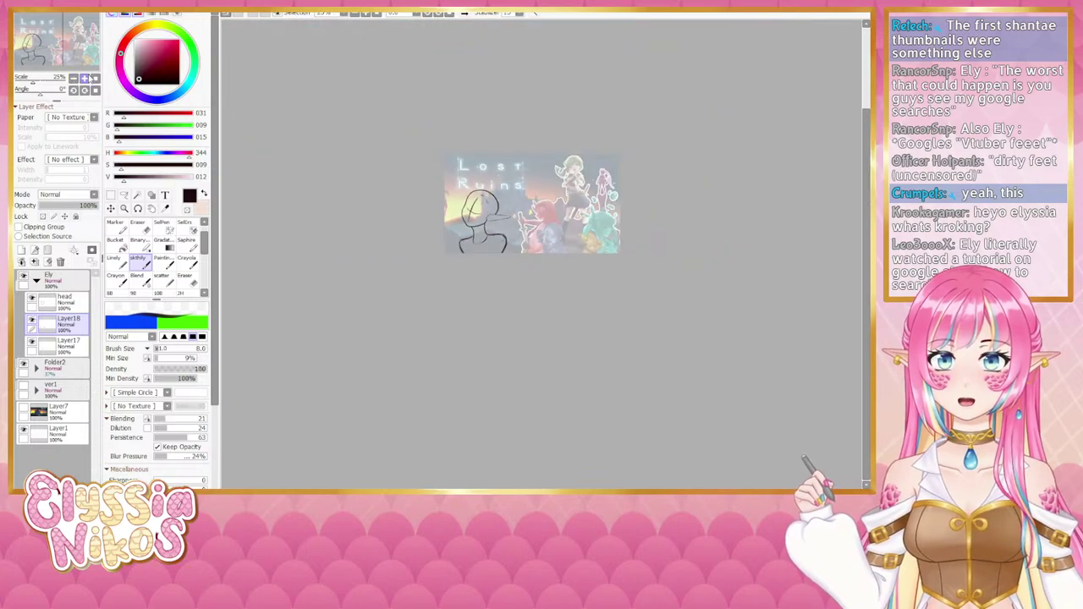
{"action": "left_click", "coordinate": [464, 14]}
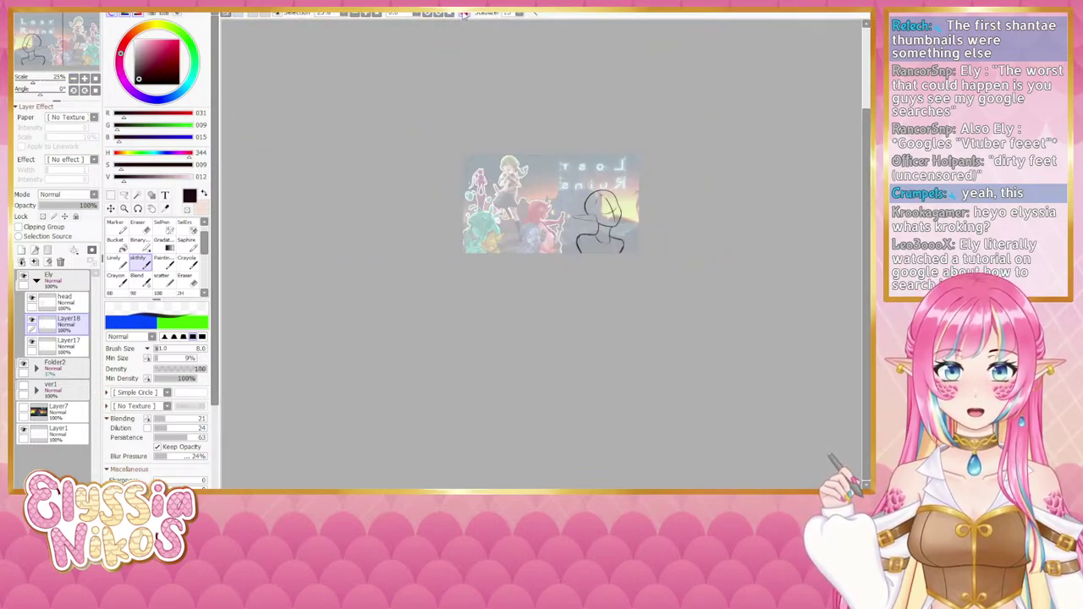
{"action": "left_click", "coordinate": [85, 79]}
{"action": "left_click", "coordinate": [85, 79]}
{"action": "left_click_drag", "start_coordinate": [561, 240], "coordinate": [339, 239]}
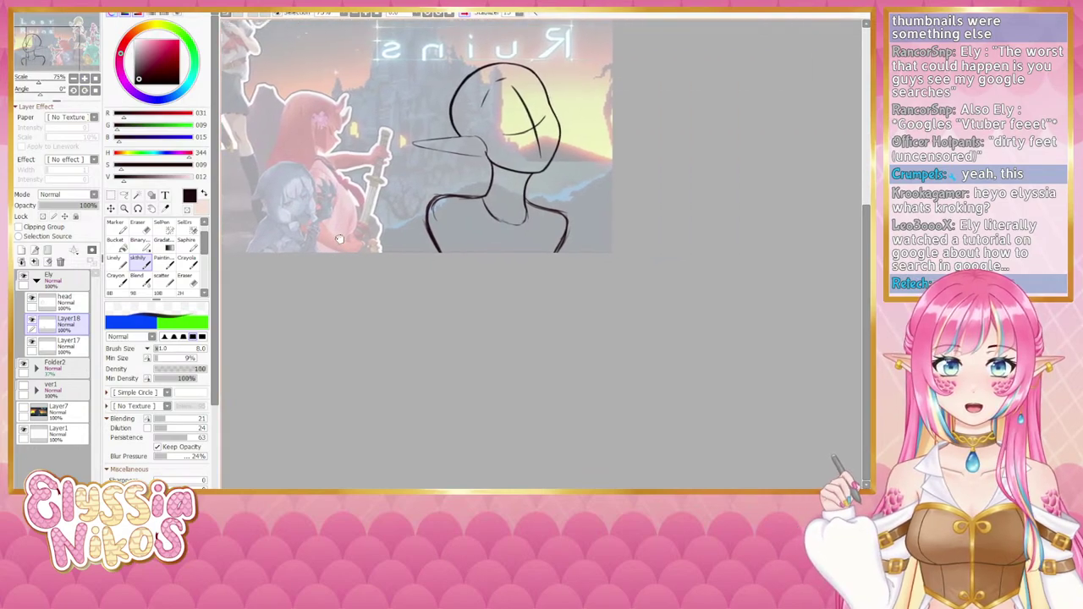
Step: Select the rear shoulder lines on Layer18 with a freeform selection and deform their outer corners slightly inward toward the neck
{"action": "key", "text": "a"}
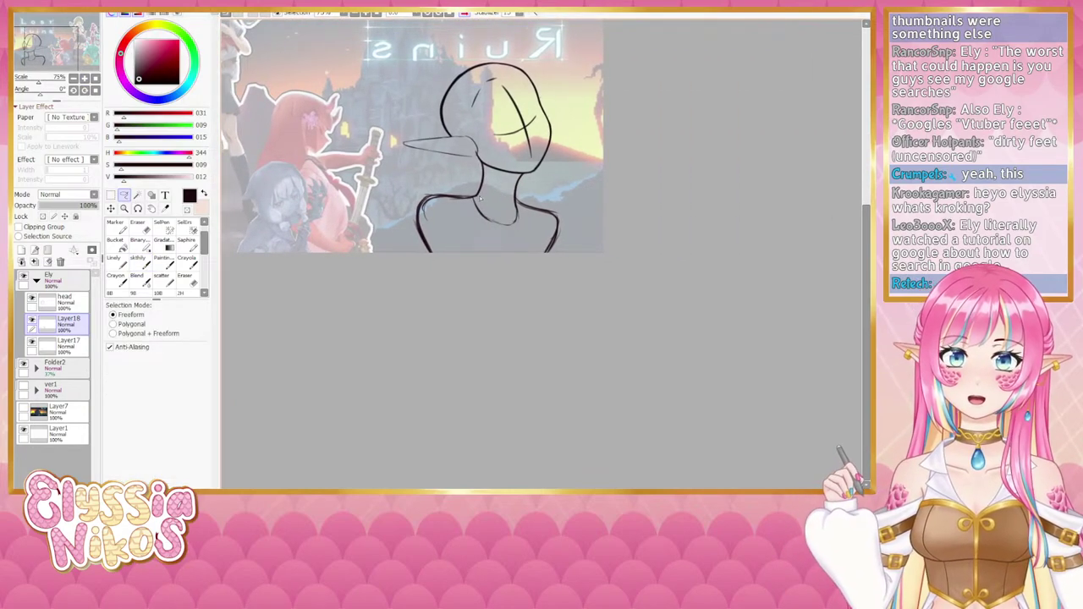
{"action": "mouse_move", "coordinate": [480, 198]}
{"action": "left_mouse_down"}
{"action": "mouse_move", "coordinate": [414, 245]}
{"action": "mouse_move", "coordinate": [480, 252]}
{"action": "left_mouse_up"}
{"action": "key", "text": "ctrl+t"}
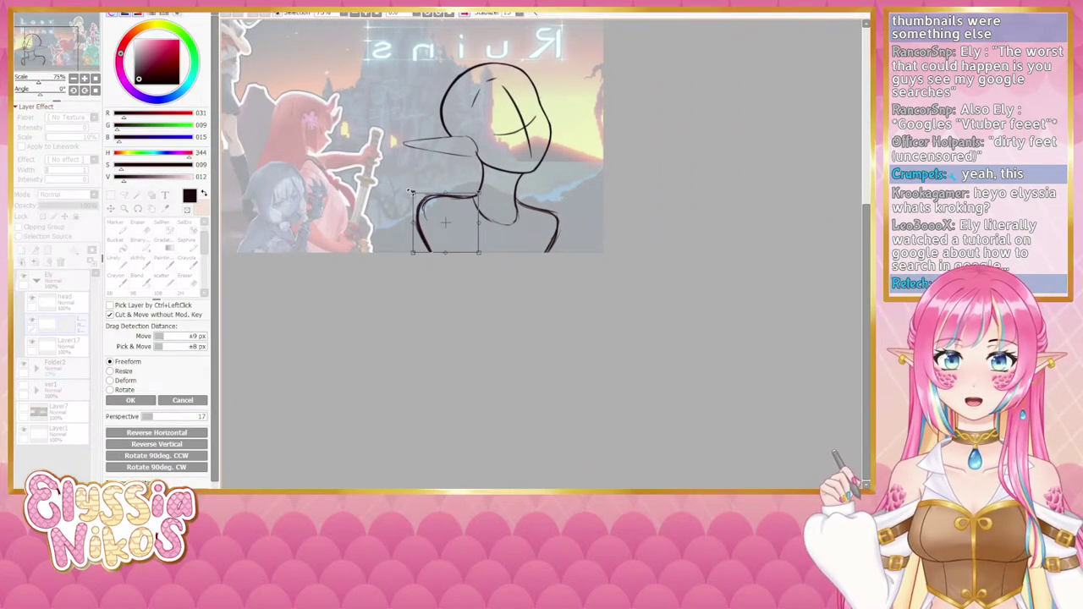
{"action": "left_click", "coordinate": [109, 380]}
{"action": "left_click_drag", "start_coordinate": [411, 192], "coordinate": [416, 189]}
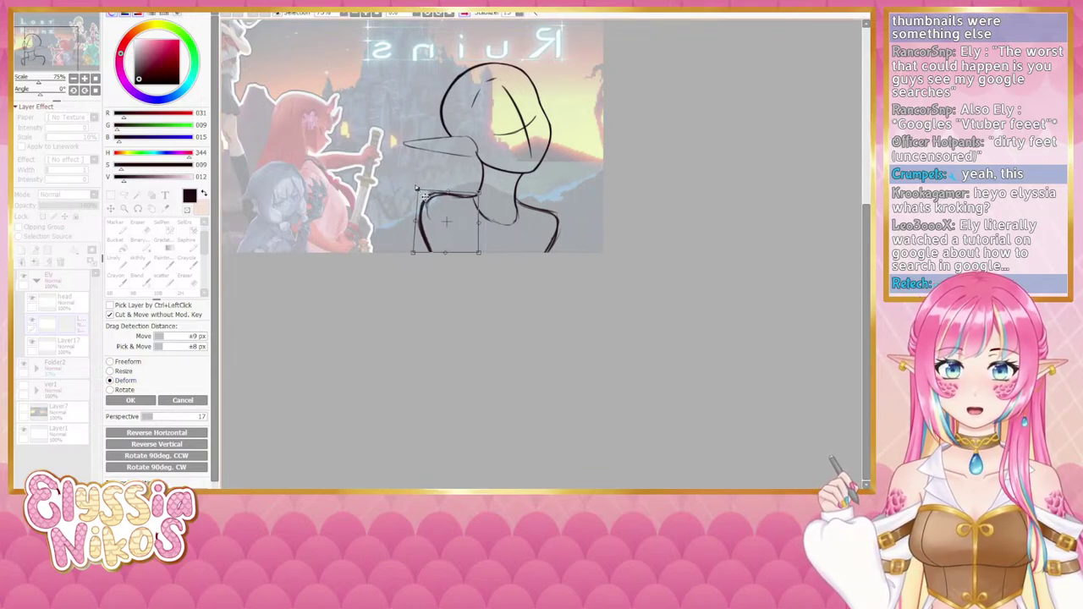
{"action": "left_click_drag", "start_coordinate": [414, 253], "coordinate": [417, 253]}
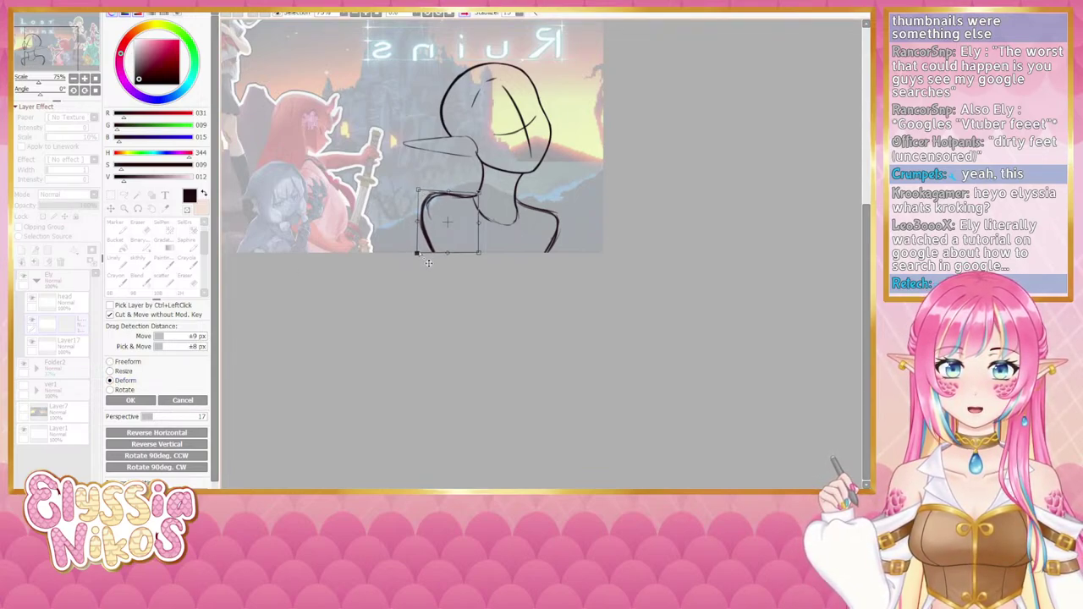
{"action": "left_click", "coordinate": [131, 400]}
{"action": "key", "text": "ctrl+t"}
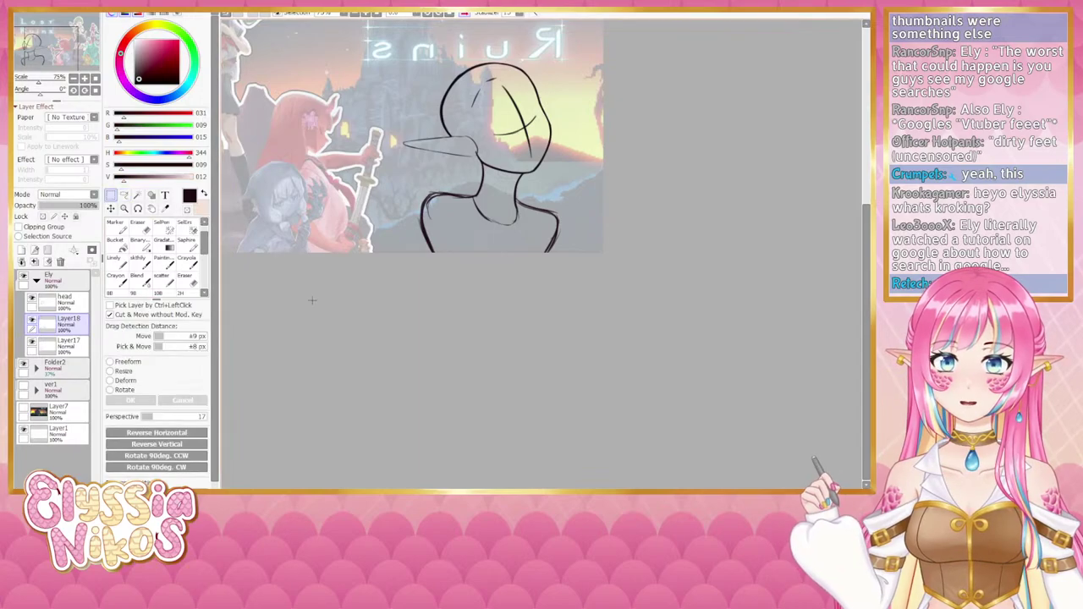
Step: Examine the adjusted shoulders at 25% scale and restore the canvas view to its unmirrored orientation
{"action": "left_click", "coordinate": [73, 79]}
{"action": "left_click", "coordinate": [74, 79]}
{"action": "left_click", "coordinate": [73, 80]}
{"action": "left_click_drag", "start_coordinate": [444, 83], "coordinate": [430, 71]}
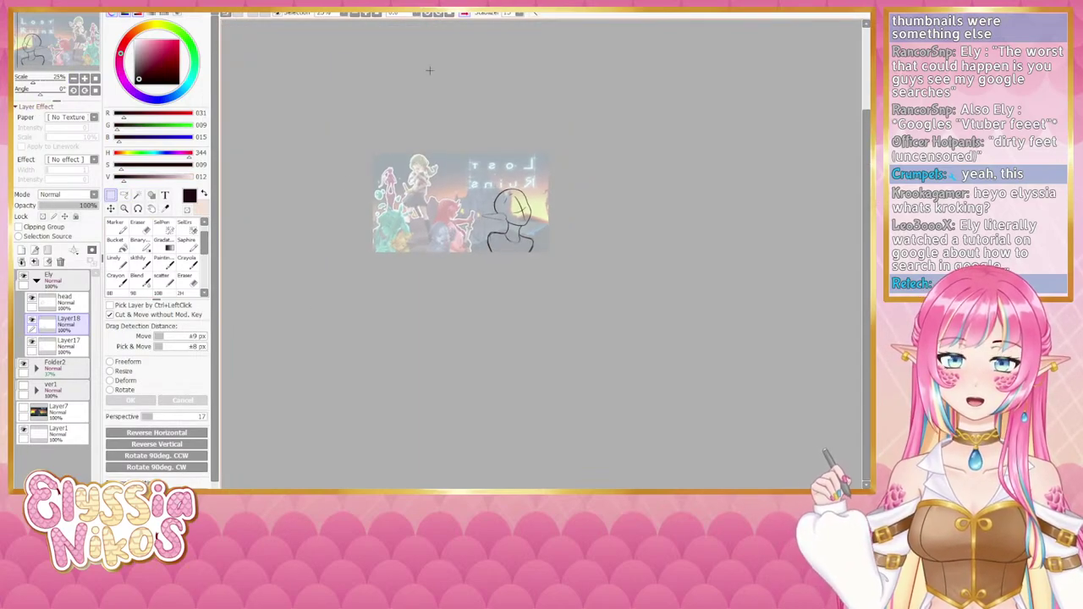
{"action": "left_click", "coordinate": [464, 15]}
{"action": "left_click_drag", "start_coordinate": [442, 229], "coordinate": [403, 229]}
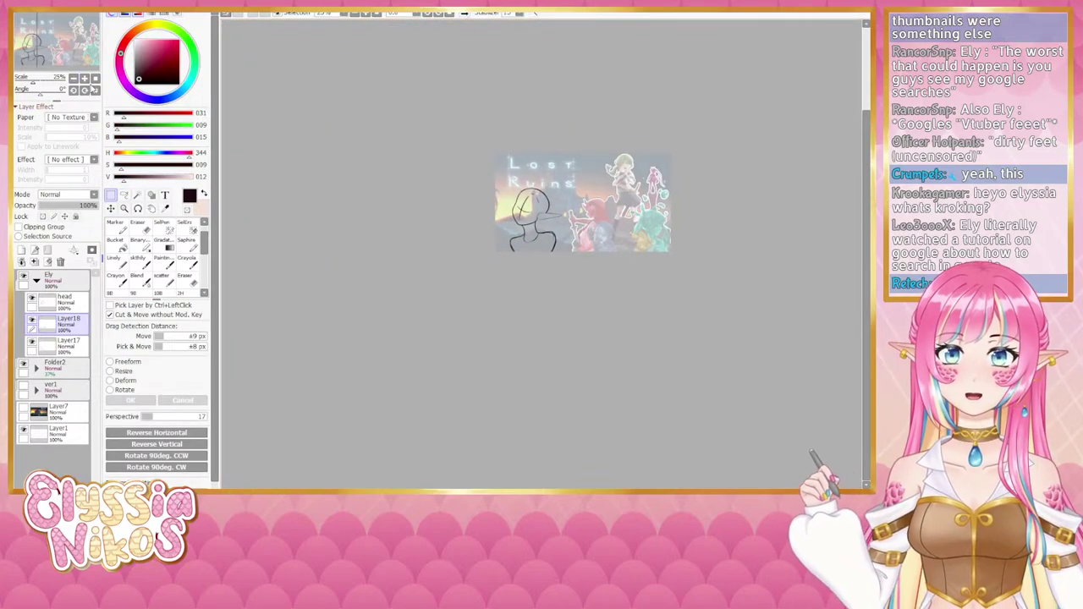
{"action": "left_click", "coordinate": [85, 79]}
{"action": "left_click", "coordinate": [85, 78]}
{"action": "left_click", "coordinate": [85, 79]}
{"action": "left_click_drag", "start_coordinate": [447, 259], "coordinate": [421, 264]}
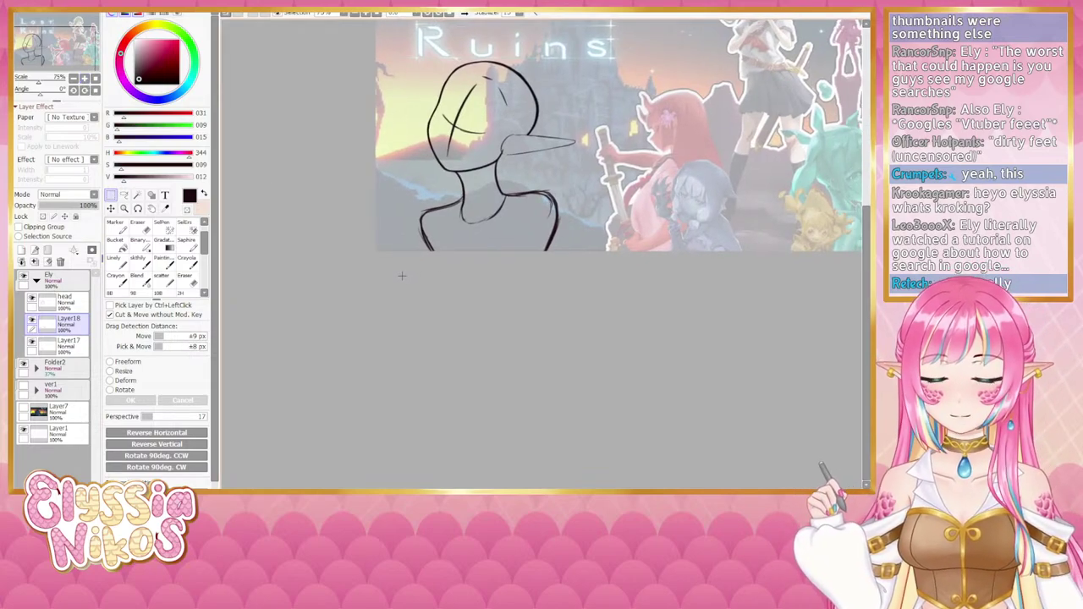
Step: Tilt the sketch on the head layer slightly counterclockwise and shift it a little toward the front shoulder
{"action": "left_click", "coordinate": [68, 302]}
{"action": "key", "text": "ctrl+t"}
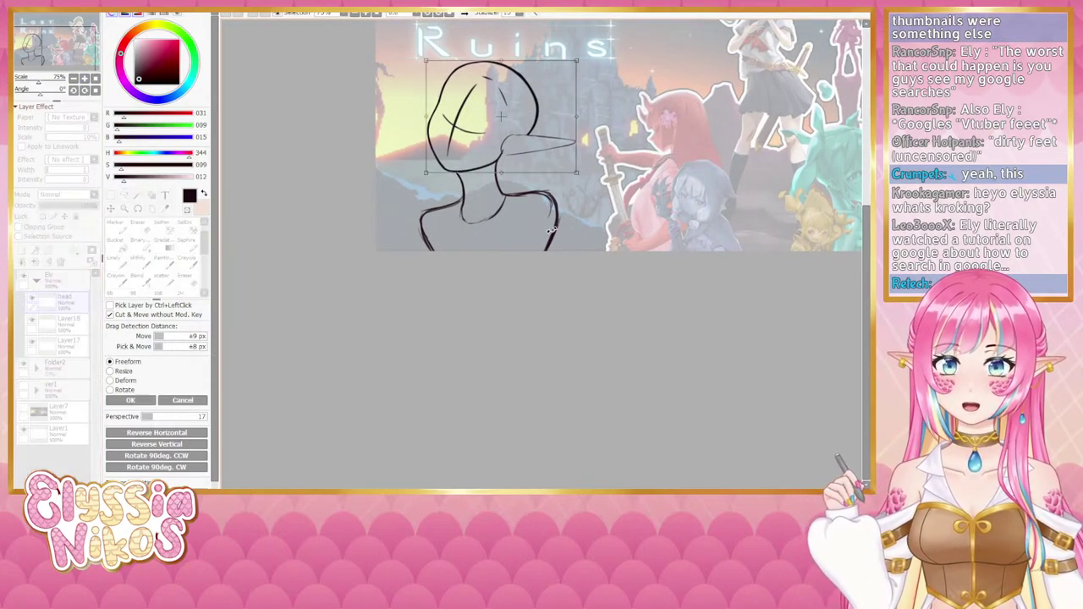
{"action": "left_click_drag", "start_coordinate": [485, 123], "coordinate": [480, 124]}
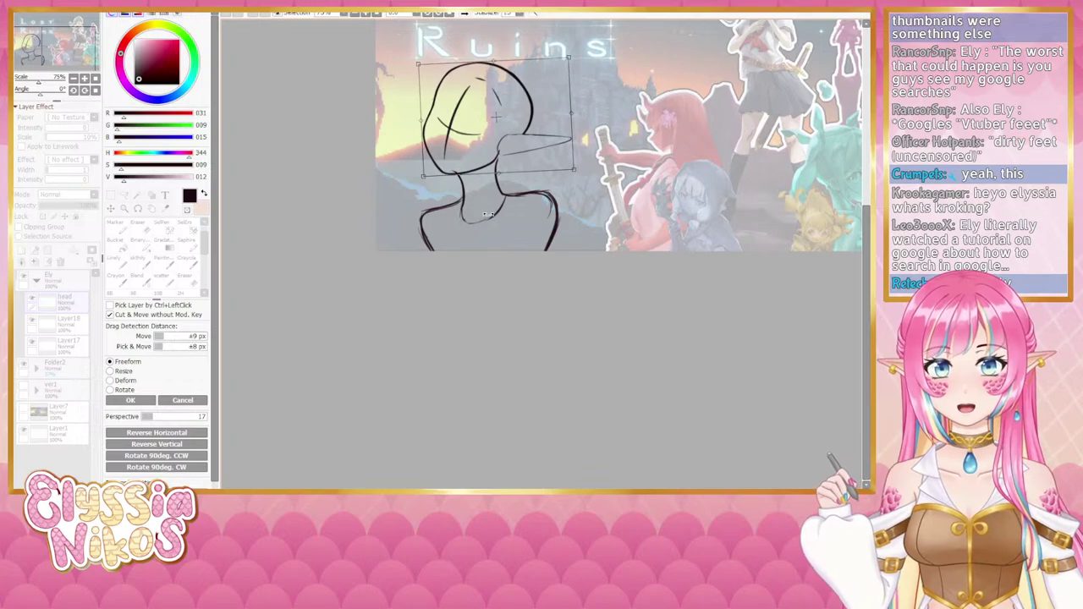
{"action": "left_click_drag", "start_coordinate": [508, 234], "coordinate": [512, 231]}
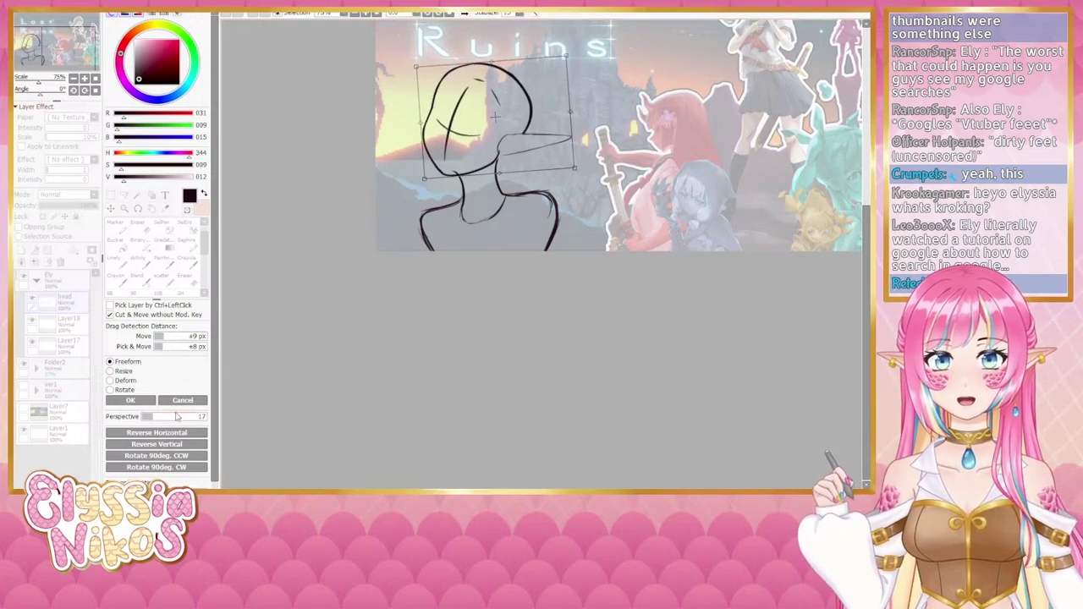
{"action": "left_click", "coordinate": [143, 402]}
{"action": "left_click", "coordinate": [73, 79]}
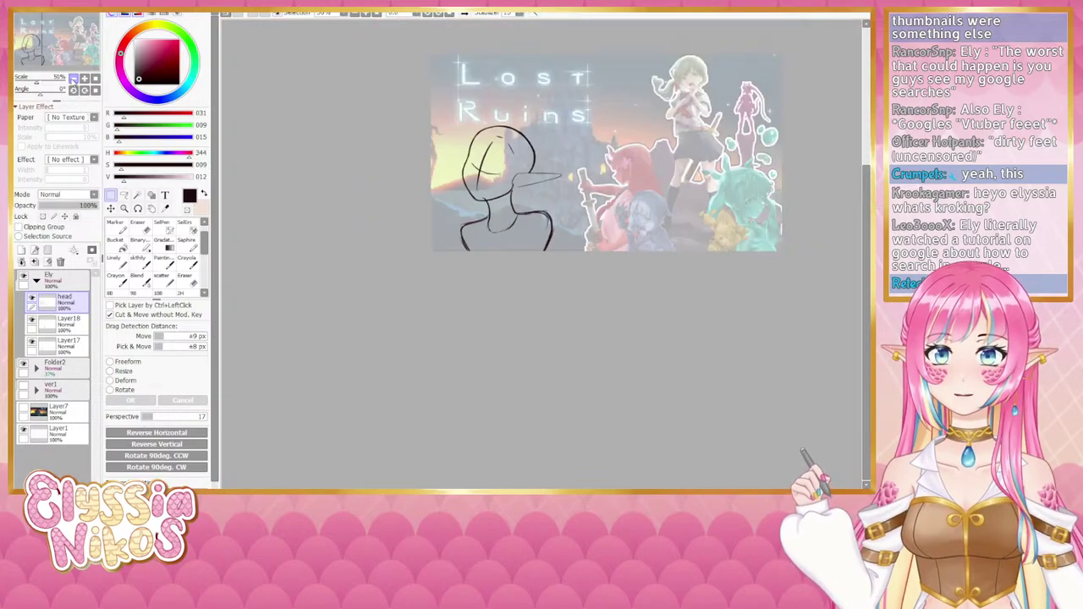
{"action": "left_click", "coordinate": [74, 79]}
{"action": "left_click", "coordinate": [73, 79]}
{"action": "left_click_drag", "start_coordinate": [389, 209], "coordinate": [370, 208]}
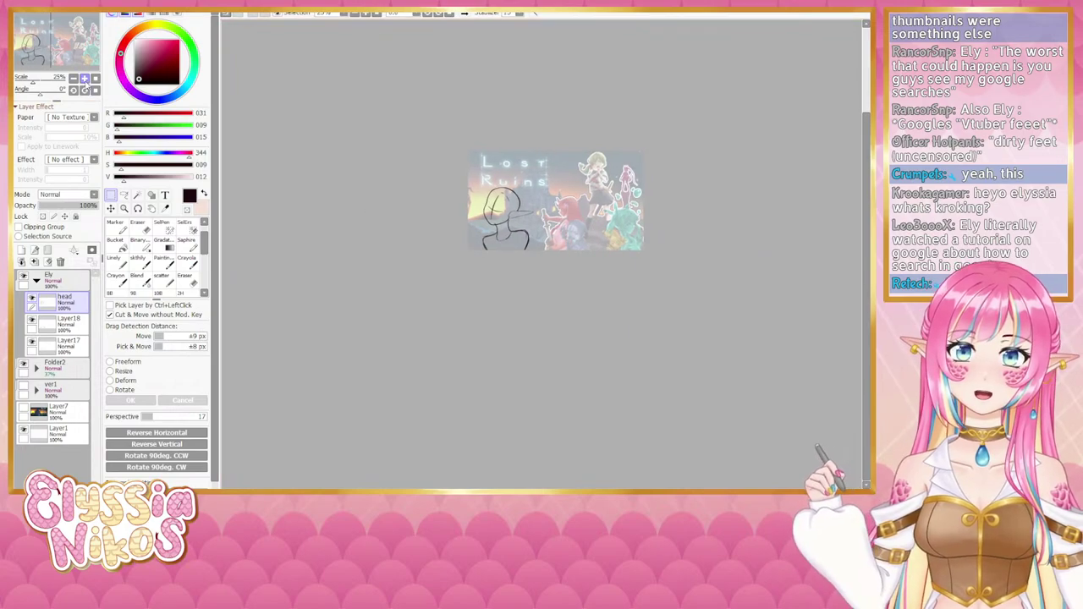
{"action": "left_click", "coordinate": [83, 78]}
{"action": "left_click", "coordinate": [84, 79]}
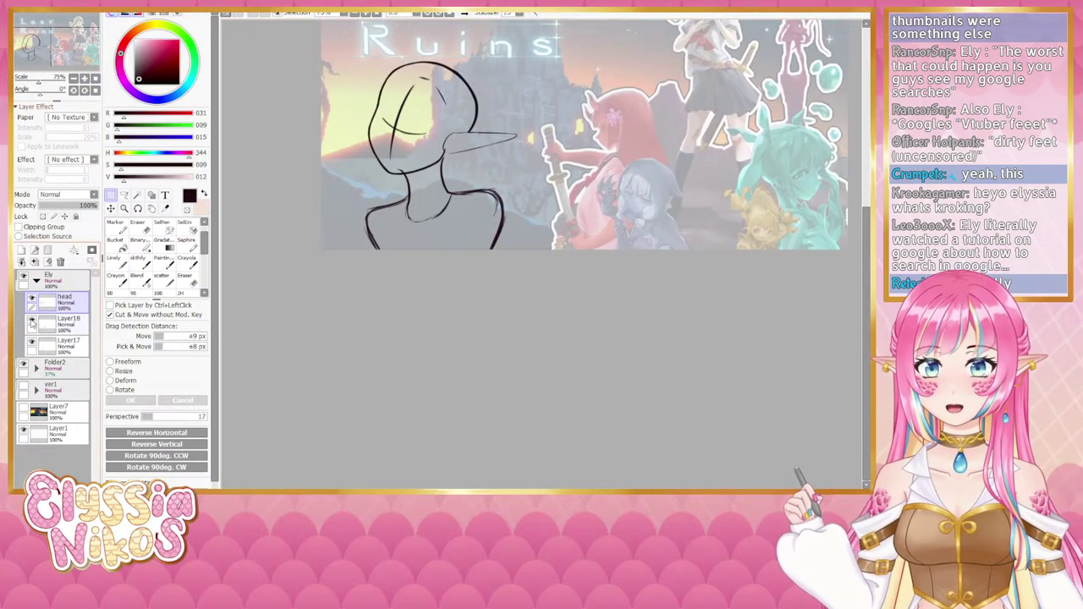
Step: Sketch the outer lines of both upper arms on Layer18, sloping outward from the shoulders to the canvas's lower edge
{"action": "left_click", "coordinate": [69, 327]}
{"action": "left_click", "coordinate": [141, 264]}
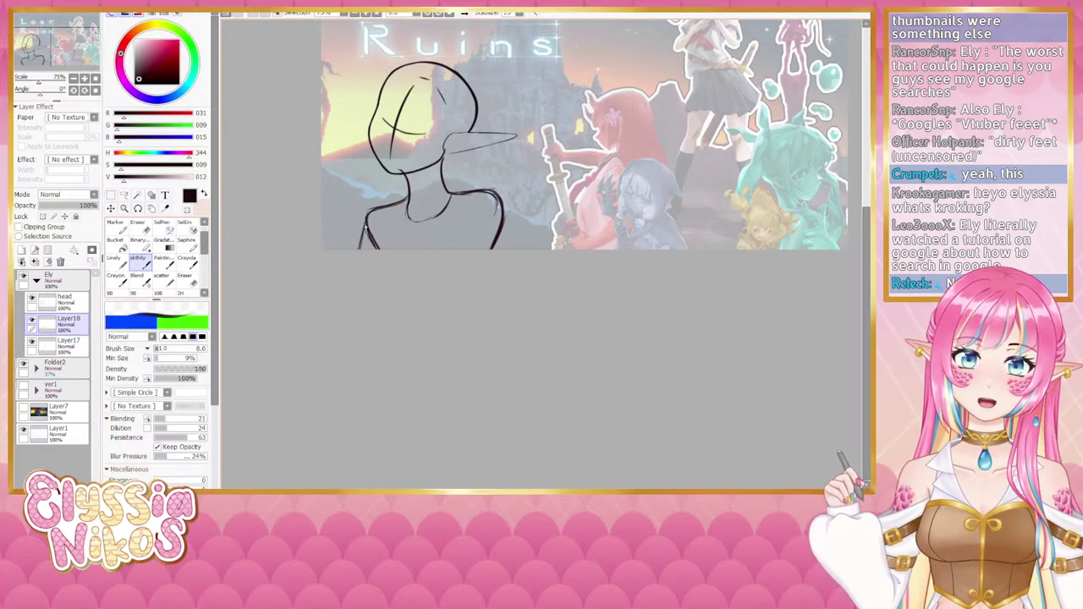
{"action": "left_click_drag", "start_coordinate": [501, 198], "coordinate": [537, 261]}
{"action": "key", "text": "ctrl+z"}
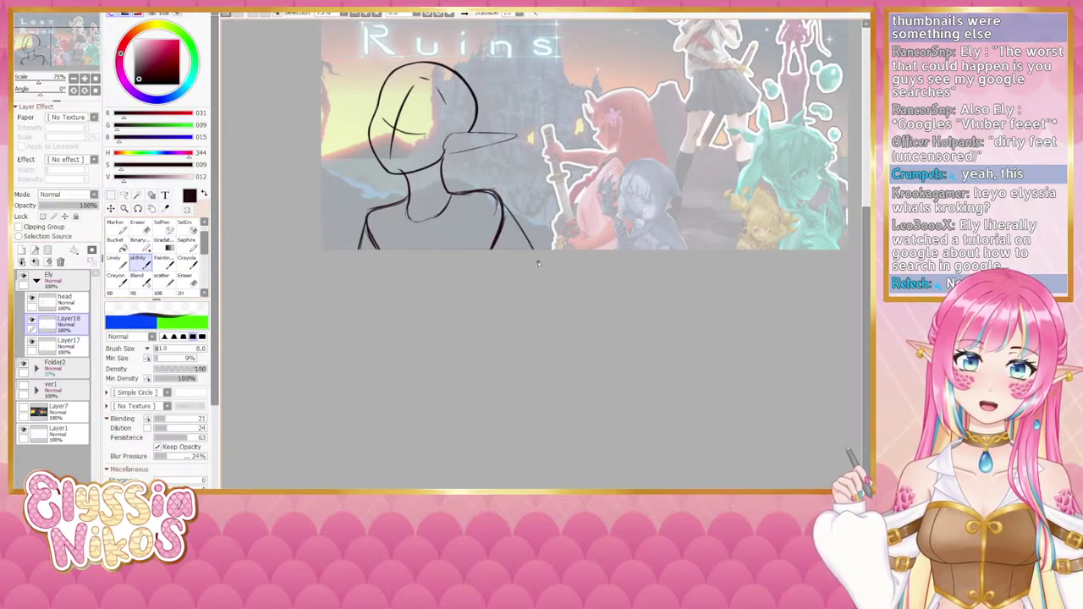
{"action": "left_click_drag", "start_coordinate": [502, 203], "coordinate": [535, 261]}
{"action": "key", "text": "ctrl+z"}
{"action": "key", "text": "ctrl+z"}
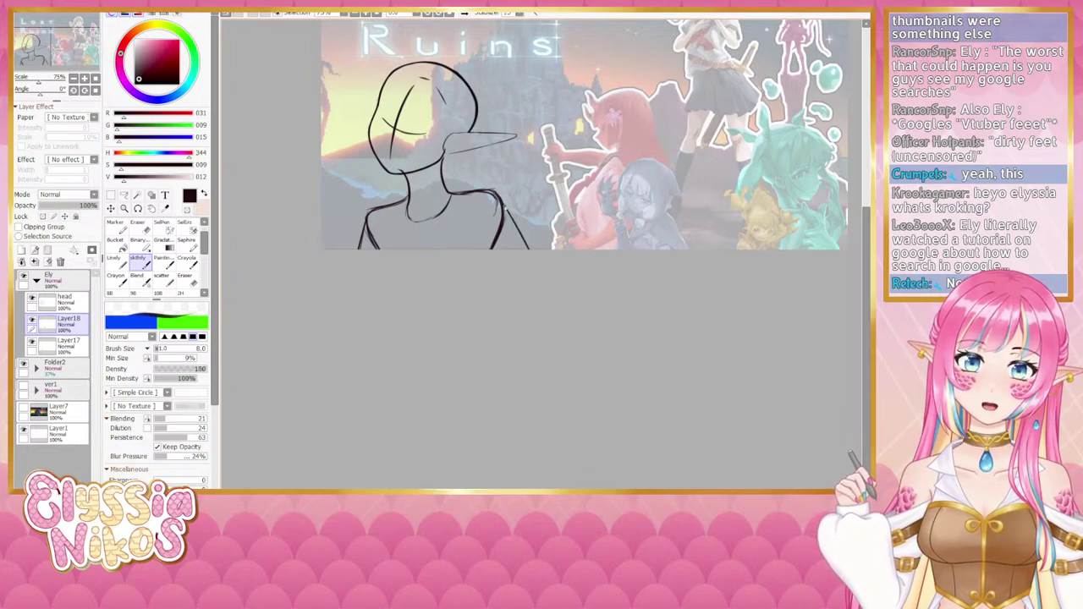
{"action": "left_click_drag", "start_coordinate": [504, 204], "coordinate": [534, 260]}
{"action": "key", "text": "ctrl+z"}
{"action": "left_click_drag", "start_coordinate": [496, 193], "coordinate": [529, 251]}
{"action": "key", "text": "ctrl+z"}
{"action": "key", "text": "ctrl+z"}
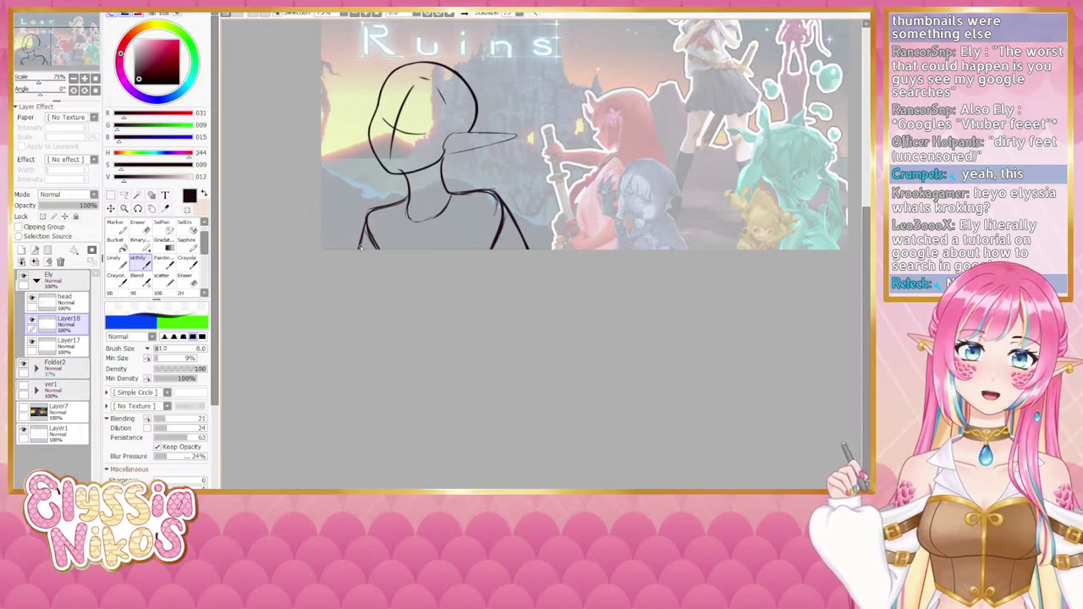
Step: Sketch the raised hand at the top of the arm nearest the canvas's left edge
{"action": "mouse_move", "coordinate": [356, 180]}
{"action": "left_mouse_down"}
{"action": "mouse_move", "coordinate": [394, 181]}
{"action": "mouse_move", "coordinate": [404, 224]}
{"action": "mouse_move", "coordinate": [385, 218]}
{"action": "mouse_move", "coordinate": [405, 210]}
{"action": "mouse_move", "coordinate": [370, 183]}
{"action": "left_mouse_up"}
{"action": "key", "text": "ctrl+z"}
{"action": "key", "text": "ctrl+z"}
{"action": "key", "text": "ctrl+z"}
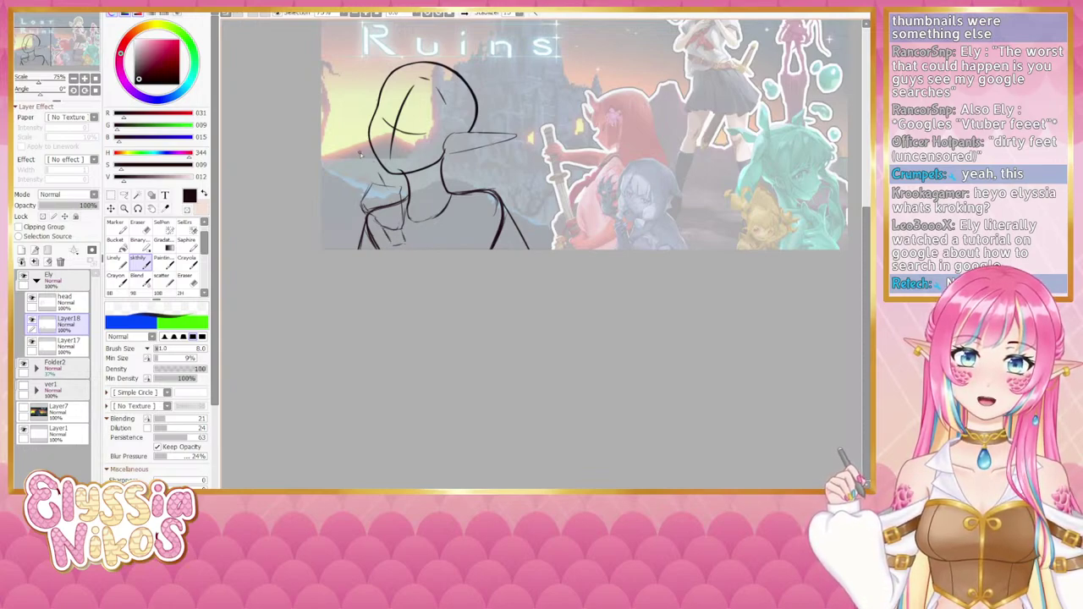
{"action": "mouse_move", "coordinate": [382, 182]}
{"action": "left_mouse_down"}
{"action": "mouse_move", "coordinate": [367, 150]}
{"action": "mouse_move", "coordinate": [422, 253]}
{"action": "mouse_move", "coordinate": [410, 244]}
{"action": "left_mouse_up"}
{"action": "key", "text": "ctrl+z"}
{"action": "left_click_drag", "start_coordinate": [375, 161], "coordinate": [396, 217]}
{"action": "key", "text": "ctrl+z"}
{"action": "key", "text": "ctrl+z"}
{"action": "mouse_move", "coordinate": [374, 163]}
{"action": "left_mouse_down"}
{"action": "mouse_move", "coordinate": [409, 255]}
{"action": "mouse_move", "coordinate": [393, 218]}
{"action": "left_mouse_up"}
{"action": "key", "text": "ctrl+z"}
{"action": "left_click_drag", "start_coordinate": [380, 181], "coordinate": [407, 247]}
{"action": "key", "text": "ctrl+z"}
{"action": "left_click_drag", "start_coordinate": [372, 159], "coordinate": [371, 244]}
{"action": "left_click_drag", "start_coordinate": [364, 201], "coordinate": [376, 251]}
{"action": "key", "text": "ctrl+z"}
{"action": "key", "text": "ctrl+z"}
{"action": "key", "text": "ctrl+z"}
{"action": "left_click_drag", "start_coordinate": [369, 150], "coordinate": [409, 244]}
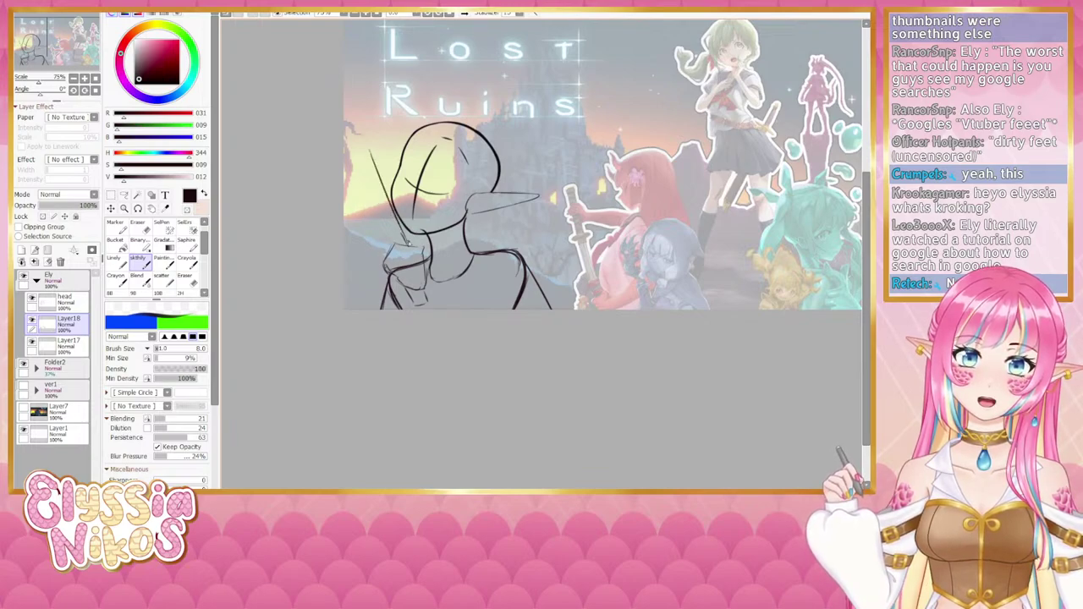
{"action": "key", "text": "ctrl+z"}
Step: Sketch the outline of a long blade rising from the raised hand beside the figure's head
{"action": "mouse_move", "coordinate": [376, 164]}
{"action": "left_mouse_down"}
{"action": "mouse_move", "coordinate": [359, 129]}
{"action": "mouse_move", "coordinate": [352, 194]}
{"action": "left_mouse_up"}
{"action": "left_click_drag", "start_coordinate": [355, 137], "coordinate": [358, 225]}
{"action": "mouse_move", "coordinate": [352, 166]}
{"action": "left_mouse_down"}
{"action": "mouse_move", "coordinate": [365, 245]}
{"action": "mouse_move", "coordinate": [396, 236]}
{"action": "left_mouse_up"}
{"action": "key", "text": "ctrl+z"}
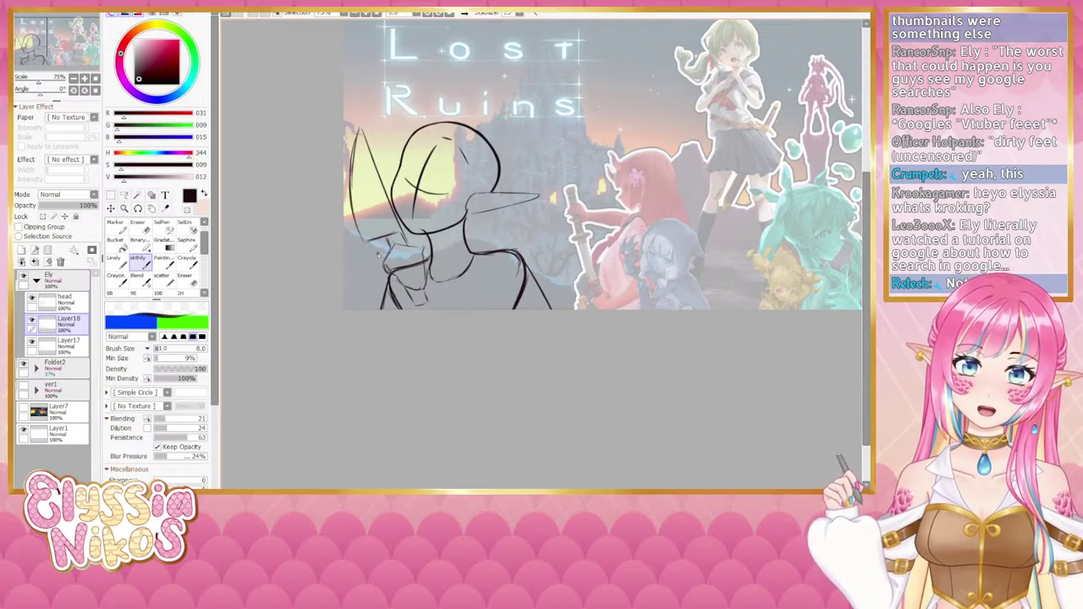
Step: Refine the lower fingers of the raised hand where it grips the weapon
{"action": "key", "text": "Page_Down"}
{"action": "key", "text": "Page_Down"}
{"action": "left_click_drag", "start_coordinate": [369, 175], "coordinate": [305, 155]}
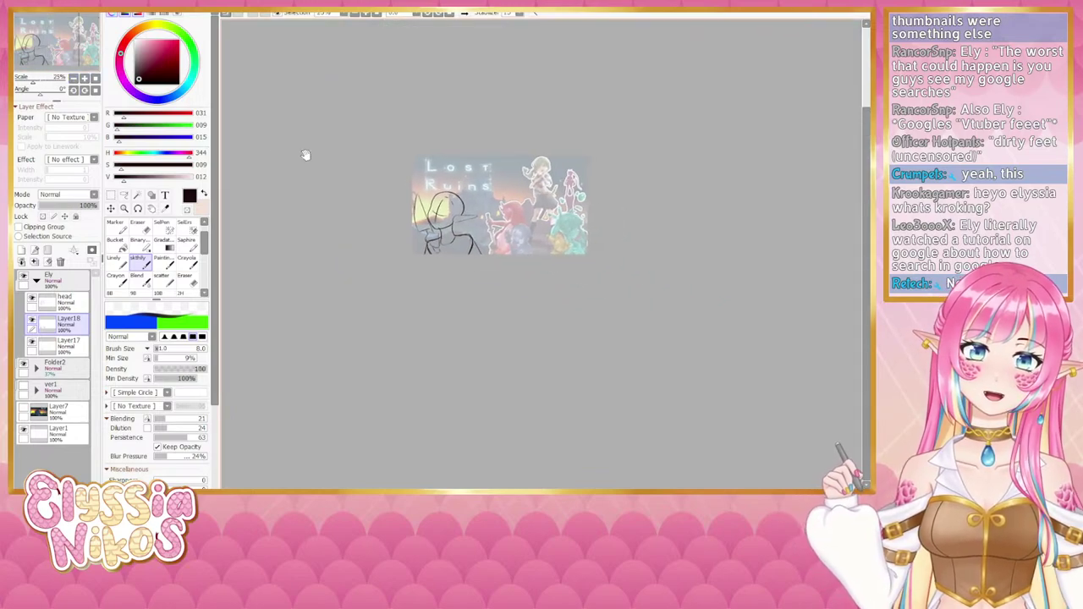
{"action": "key", "text": "Page_Up"}
{"action": "key", "text": "Page_Up"}
{"action": "key", "text": "Page_Up"}
{"action": "mouse_move", "coordinate": [344, 213]}
{"action": "left_mouse_down"}
{"action": "mouse_move", "coordinate": [598, 218]}
{"action": "mouse_move", "coordinate": [652, 208]}
{"action": "left_mouse_up"}
{"action": "mouse_move", "coordinate": [400, 169]}
{"action": "left_mouse_down"}
{"action": "mouse_move", "coordinate": [429, 180]}
{"action": "mouse_move", "coordinate": [399, 193]}
{"action": "mouse_move", "coordinate": [384, 174]}
{"action": "mouse_move", "coordinate": [374, 196]}
{"action": "mouse_move", "coordinate": [386, 165]}
{"action": "mouse_move", "coordinate": [369, 194]}
{"action": "mouse_move", "coordinate": [376, 203]}
{"action": "mouse_move", "coordinate": [398, 176]}
{"action": "mouse_move", "coordinate": [386, 169]}
{"action": "mouse_move", "coordinate": [406, 174]}
{"action": "mouse_move", "coordinate": [387, 161]}
{"action": "mouse_move", "coordinate": [430, 172]}
{"action": "left_mouse_up"}
{"action": "key", "text": "ctrl+z"}
{"action": "key", "text": "ctrl+z"}
{"action": "key", "text": "ctrl+z"}
{"action": "key", "text": "ctrl+z"}
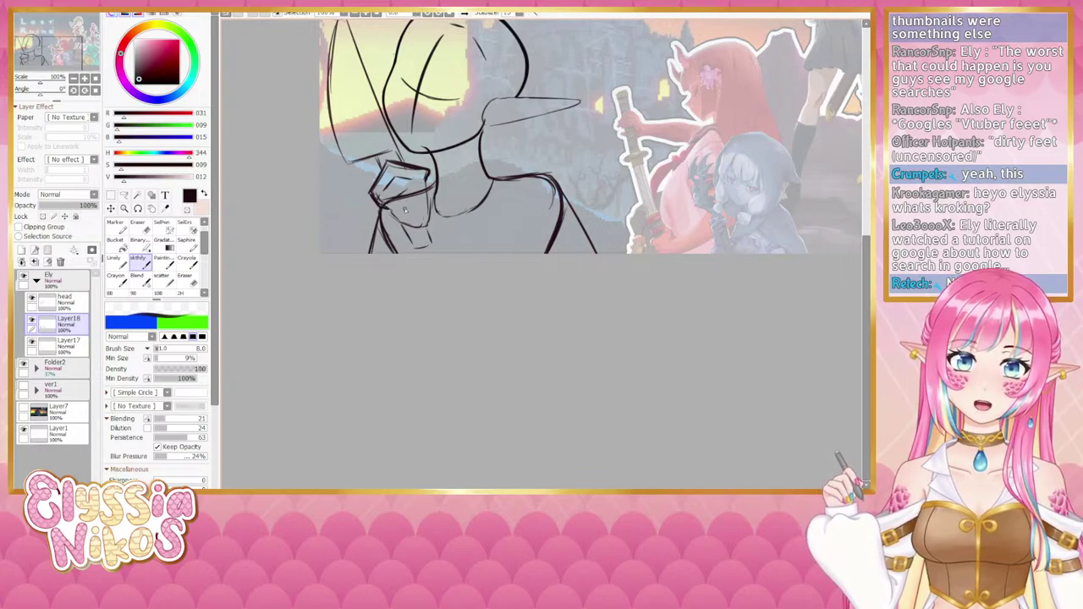
{"action": "left_click_drag", "start_coordinate": [418, 206], "coordinate": [401, 215]}
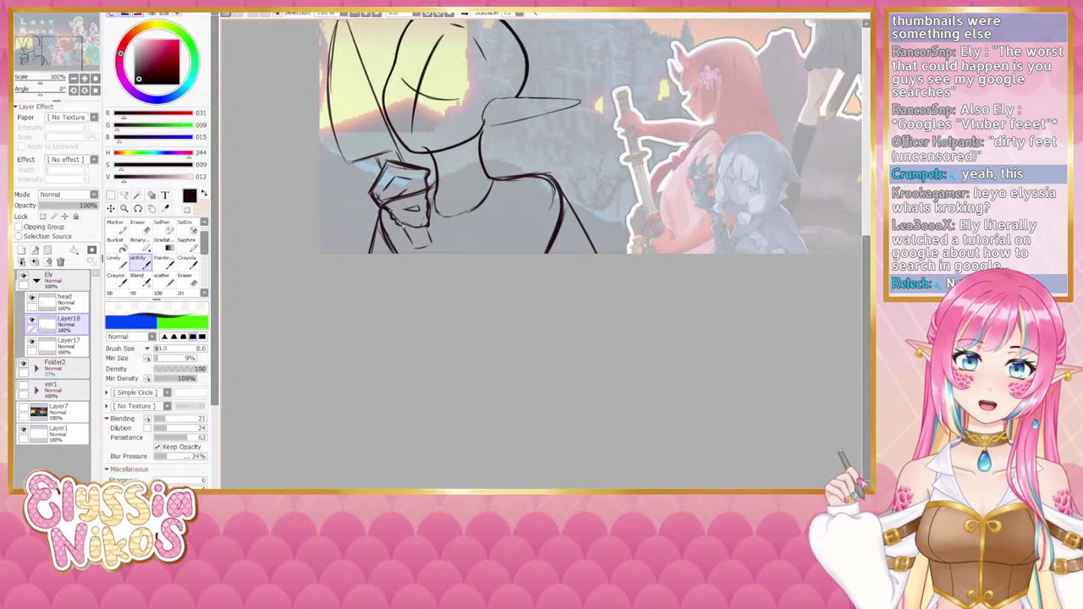
{"action": "left_click_drag", "start_coordinate": [400, 222], "coordinate": [428, 227]}
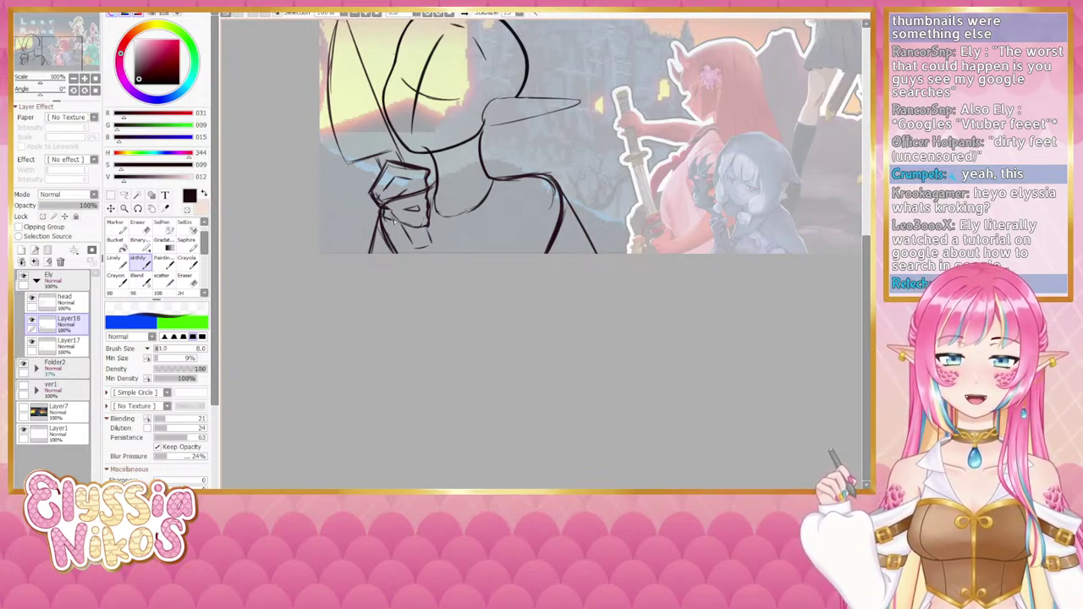
Step: Erase the rough lines along the side of the fist and redraw the finger lines inside it
{"action": "mouse_move", "coordinate": [391, 221]}
{"action": "left_mouse_down"}
{"action": "mouse_move", "coordinate": [420, 231]}
{"action": "mouse_move", "coordinate": [408, 235]}
{"action": "mouse_move", "coordinate": [393, 229]}
{"action": "mouse_move", "coordinate": [431, 227]}
{"action": "left_mouse_up"}
{"action": "key", "text": "ctrl+z"}
{"action": "key", "text": "ctrl+z"}
{"action": "key", "text": "ctrl+z"}
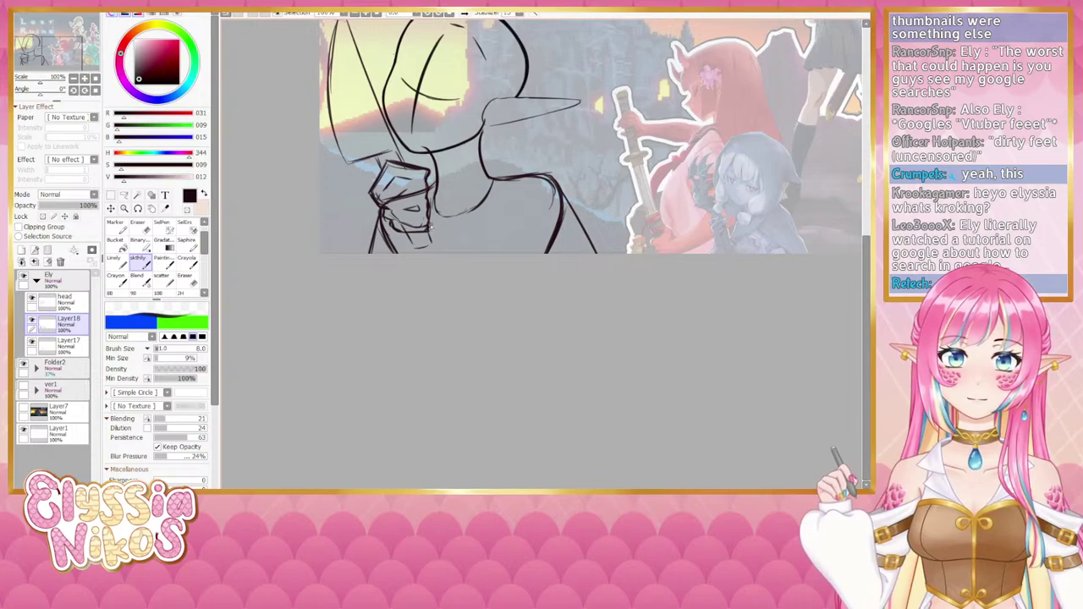
{"action": "key", "text": "e"}
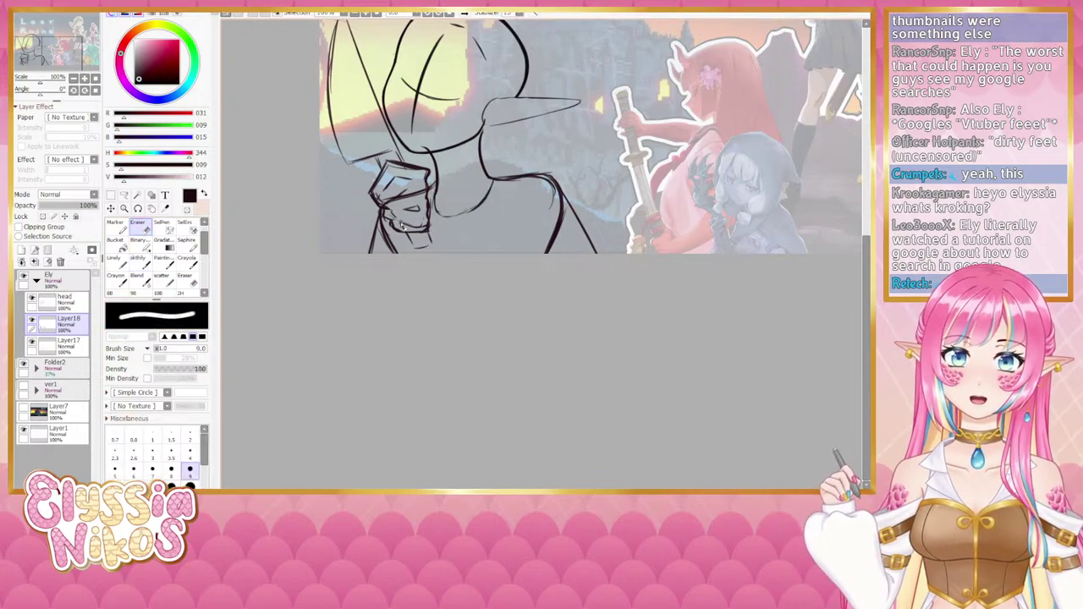
{"action": "mouse_move", "coordinate": [389, 213]}
{"action": "left_mouse_down"}
{"action": "mouse_move", "coordinate": [428, 195]}
{"action": "mouse_move", "coordinate": [381, 201]}
{"action": "left_mouse_up"}
{"action": "left_click", "coordinate": [140, 264]}
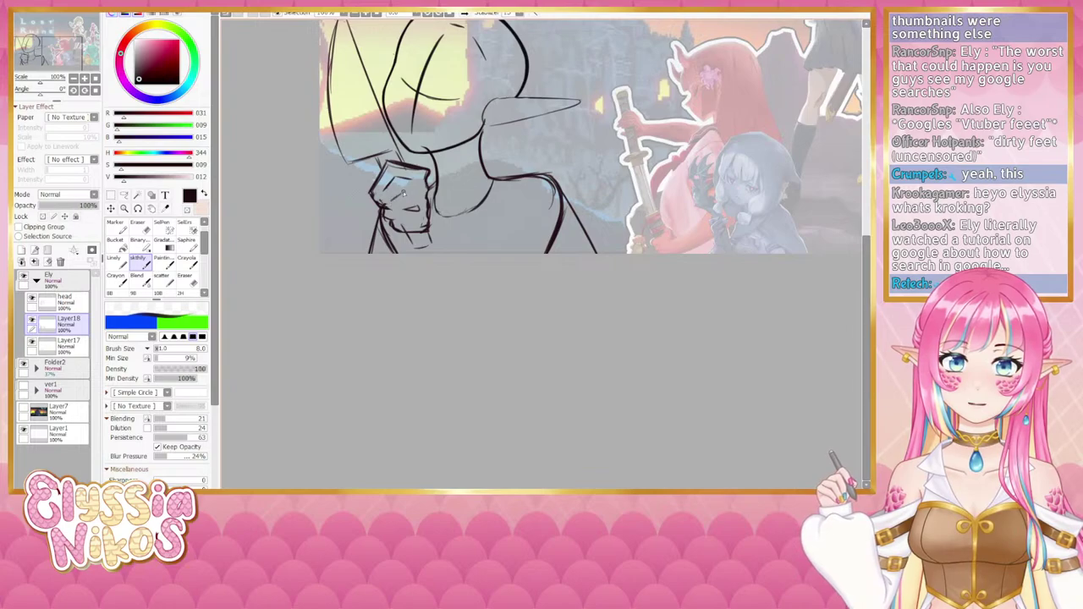
{"action": "left_click_drag", "start_coordinate": [401, 197], "coordinate": [413, 194]}
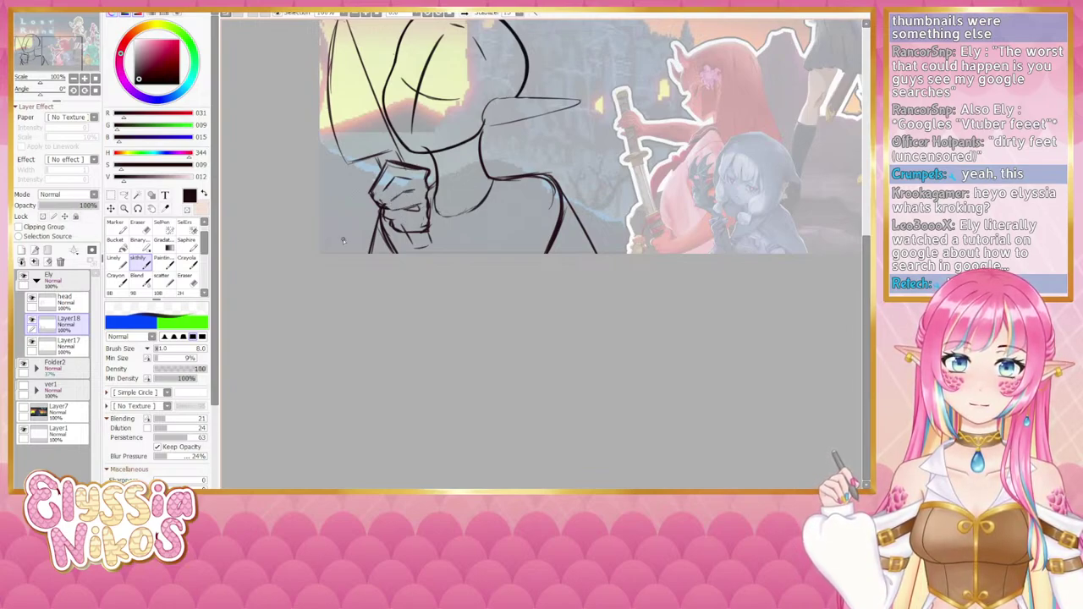
Step: Erase the rough lines beneath the fist, then redraw the weapon's handle and the arm line beside it
{"action": "key", "text": "e"}
{"action": "mouse_move", "coordinate": [418, 216]}
{"action": "left_mouse_down"}
{"action": "mouse_move", "coordinate": [381, 222]}
{"action": "mouse_move", "coordinate": [402, 235]}
{"action": "mouse_move", "coordinate": [436, 228]}
{"action": "left_mouse_up"}
{"action": "left_click", "coordinate": [142, 265]}
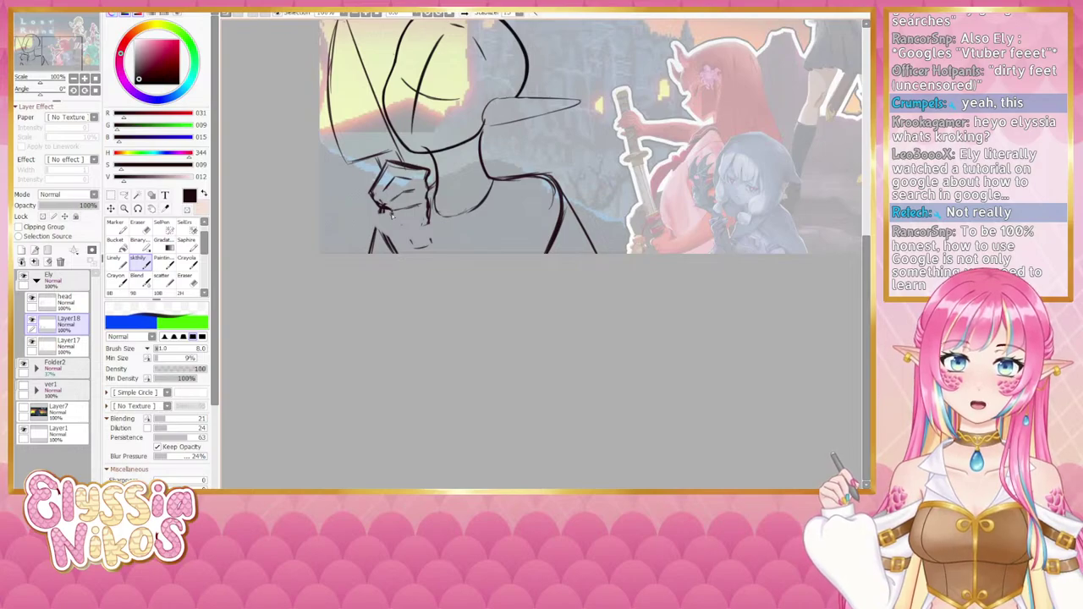
{"action": "mouse_move", "coordinate": [396, 222]}
{"action": "left_mouse_down"}
{"action": "mouse_move", "coordinate": [428, 218]}
{"action": "mouse_move", "coordinate": [404, 212]}
{"action": "mouse_move", "coordinate": [425, 208]}
{"action": "mouse_move", "coordinate": [405, 208]}
{"action": "mouse_move", "coordinate": [419, 207]}
{"action": "mouse_move", "coordinate": [404, 243]}
{"action": "mouse_move", "coordinate": [432, 243]}
{"action": "left_mouse_up"}
{"action": "key", "text": "ctrl+z"}
{"action": "key", "text": "ctrl+z"}
{"action": "key", "text": "ctrl+z"}
{"action": "left_click_drag", "start_coordinate": [383, 212], "coordinate": [372, 254]}
Step: Draw the arm's inner contour diagonally from the fist down to the canvas's lower edge
{"action": "left_click_drag", "start_coordinate": [435, 200], "coordinate": [459, 247]}
{"action": "key", "text": "ctrl+z"}
{"action": "key", "text": "ctrl+z"}
{"action": "left_click_drag", "start_coordinate": [431, 205], "coordinate": [457, 252]}
{"action": "key", "text": "ctrl+z"}
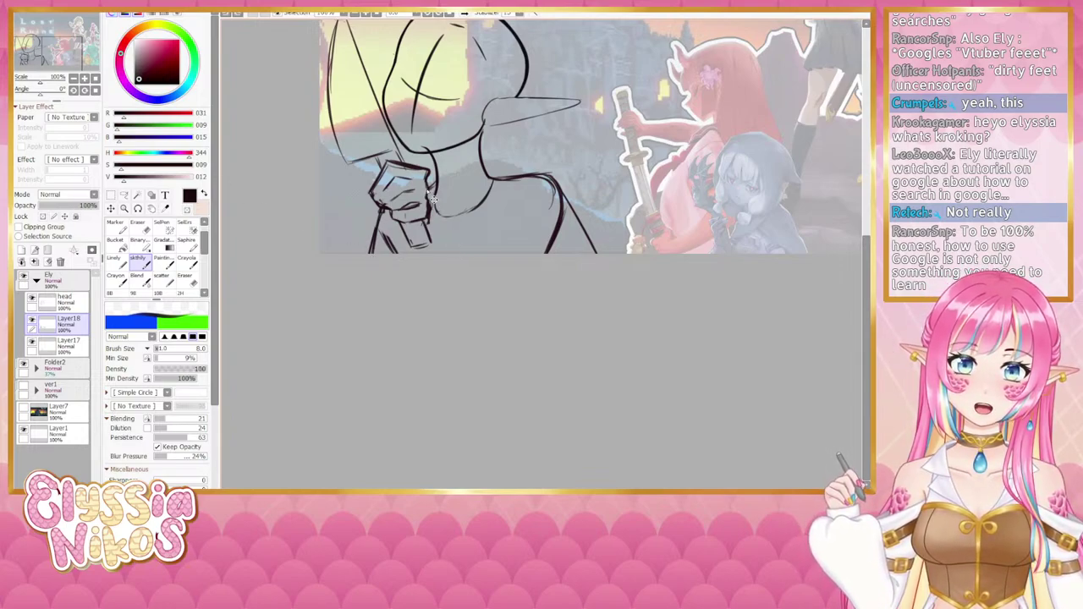
{"action": "left_click_drag", "start_coordinate": [431, 202], "coordinate": [456, 253]}
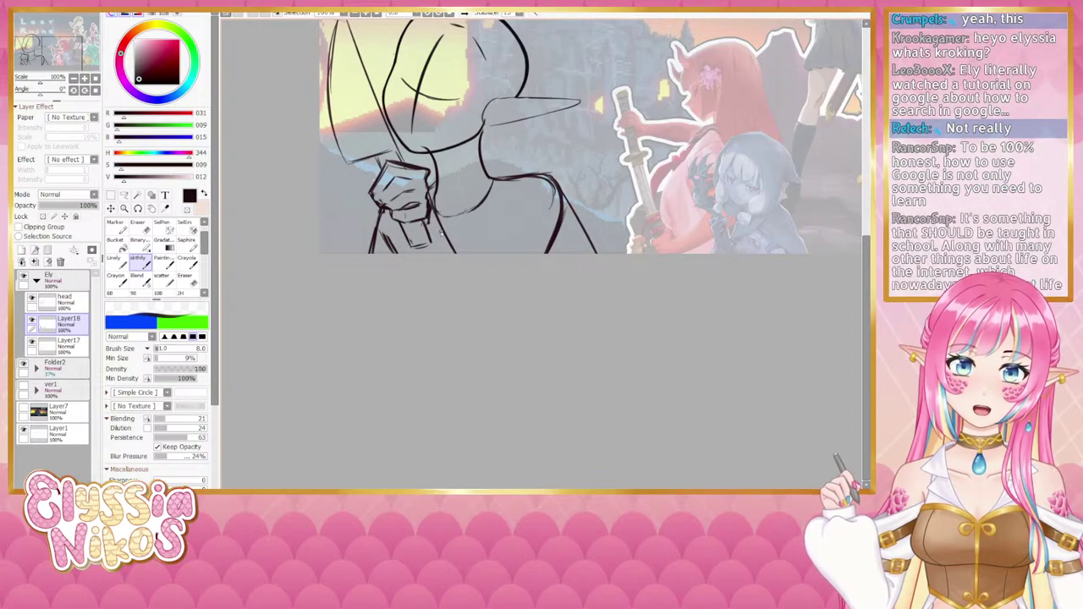
{"action": "key", "text": "ctrl+z"}
{"action": "key", "text": "ctrl+z"}
{"action": "left_click_drag", "start_coordinate": [428, 206], "coordinate": [466, 253]}
{"action": "left_click_drag", "start_coordinate": [436, 220], "coordinate": [471, 258]}
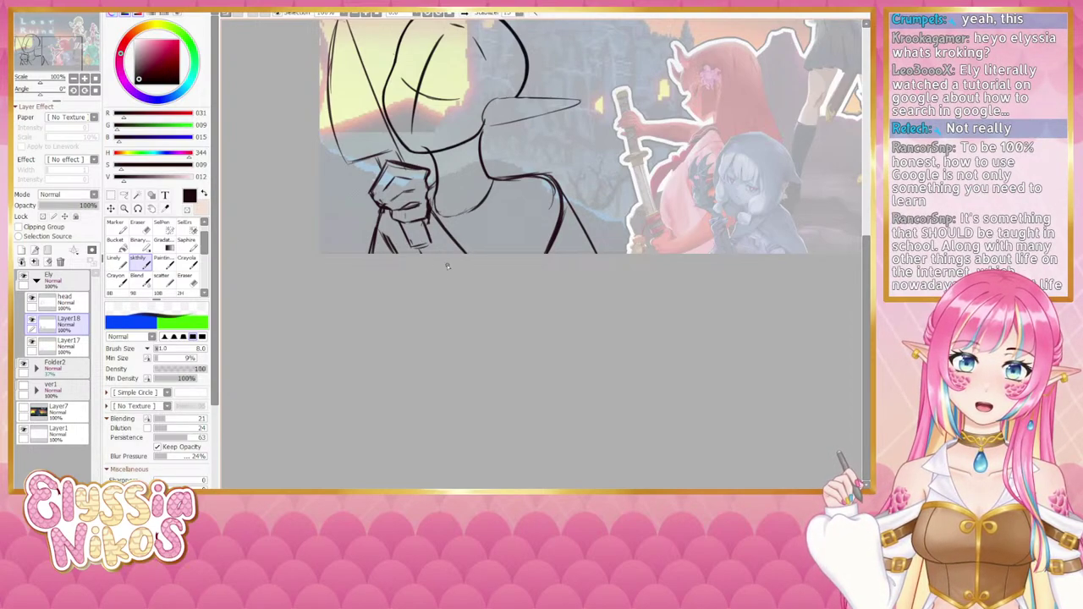
Step: Erase the outer line of the arm below the pointed ear and sketch a bent upper arm in its place
{"action": "left_click", "coordinate": [145, 228]}
{"action": "left_click_drag", "start_coordinate": [565, 200], "coordinate": [597, 248]}
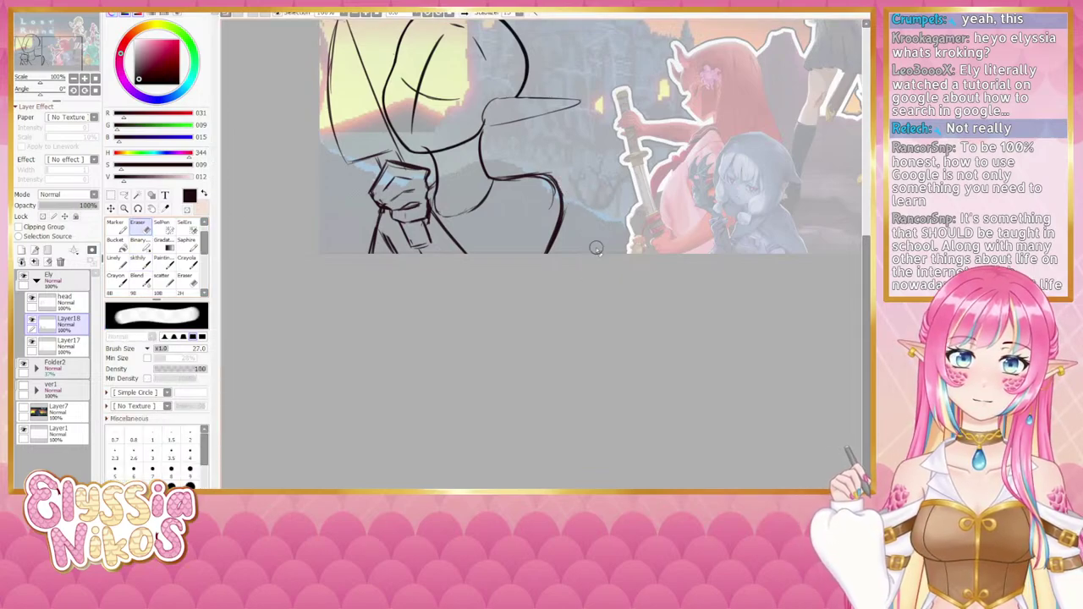
{"action": "left_click", "coordinate": [139, 262]}
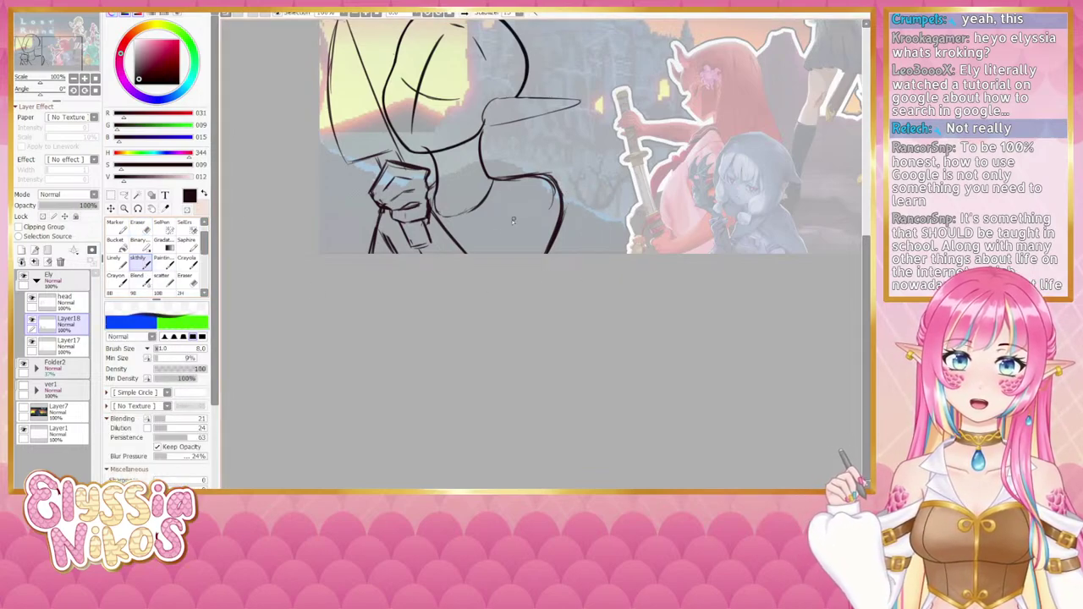
{"action": "mouse_move", "coordinate": [518, 180]}
{"action": "left_mouse_down"}
{"action": "mouse_move", "coordinate": [556, 172]}
{"action": "mouse_move", "coordinate": [484, 229]}
{"action": "mouse_move", "coordinate": [485, 244]}
{"action": "mouse_move", "coordinate": [518, 252]}
{"action": "left_mouse_up"}
{"action": "key", "text": "ctrl+z"}
{"action": "mouse_move", "coordinate": [495, 214]}
{"action": "left_mouse_down"}
{"action": "mouse_move", "coordinate": [468, 236]}
{"action": "mouse_move", "coordinate": [525, 257]}
{"action": "left_mouse_up"}
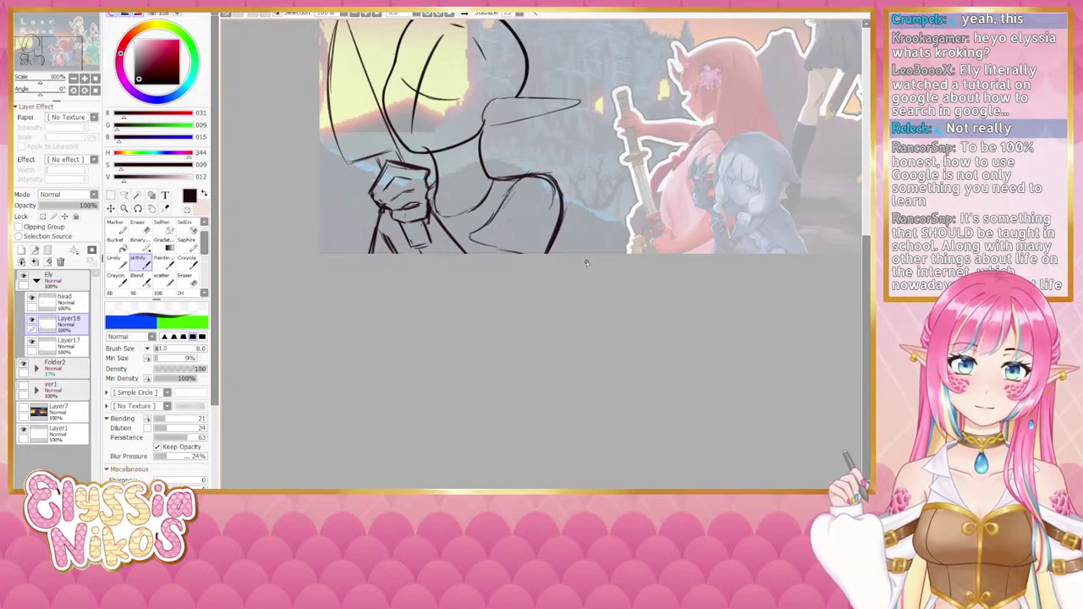
{"action": "mouse_move", "coordinate": [566, 199]}
{"action": "left_mouse_down"}
{"action": "mouse_move", "coordinate": [568, 247]}
{"action": "mouse_move", "coordinate": [579, 255]}
{"action": "left_mouse_up"}
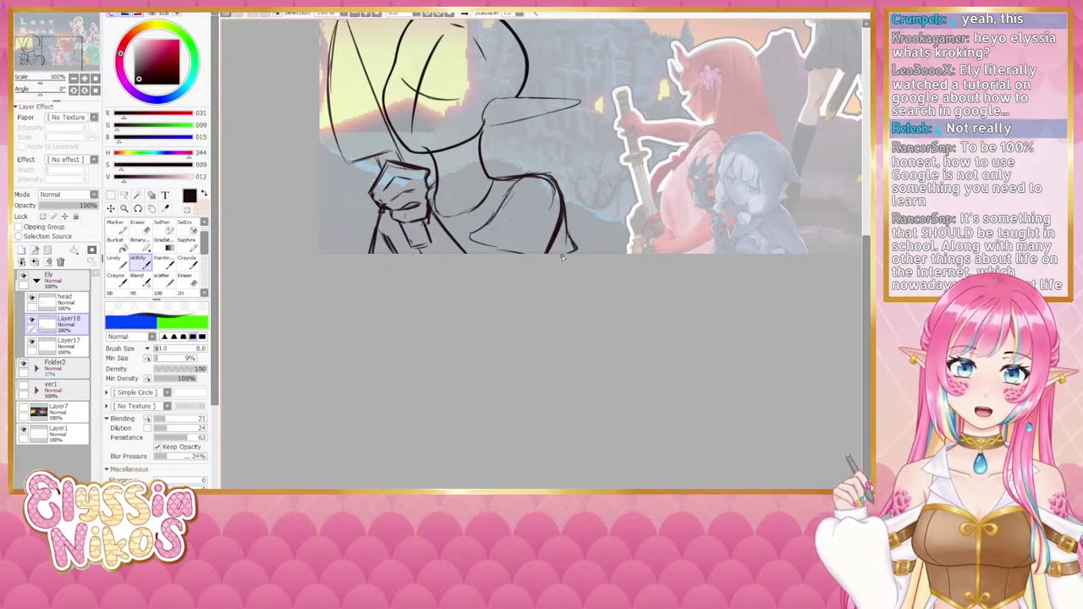
{"action": "left_click_drag", "start_coordinate": [564, 192], "coordinate": [565, 252]}
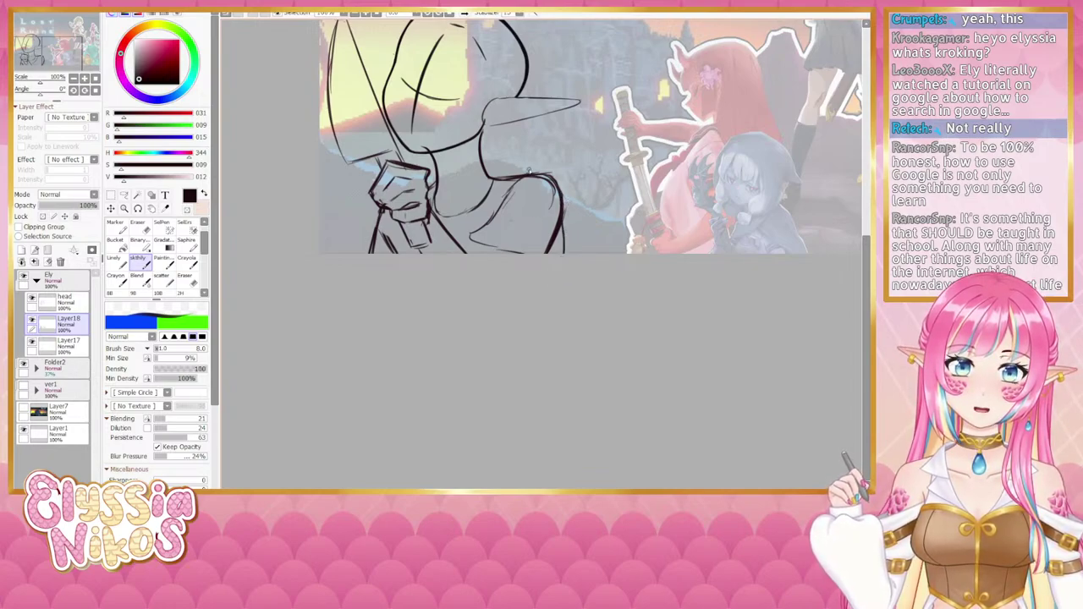
Step: Raise the shoulder contour on the same arm and sketch the forearm's line across the chest
{"action": "mouse_move", "coordinate": [516, 176]}
{"action": "left_mouse_down"}
{"action": "mouse_move", "coordinate": [553, 174]}
{"action": "mouse_move", "coordinate": [538, 168]}
{"action": "mouse_move", "coordinate": [556, 162]}
{"action": "left_mouse_up"}
{"action": "key", "text": "ctrl+z"}
{"action": "mouse_move", "coordinate": [554, 166]}
{"action": "left_mouse_down"}
{"action": "mouse_move", "coordinate": [564, 237]}
{"action": "mouse_move", "coordinate": [557, 162]}
{"action": "mouse_move", "coordinate": [569, 203]}
{"action": "left_mouse_up"}
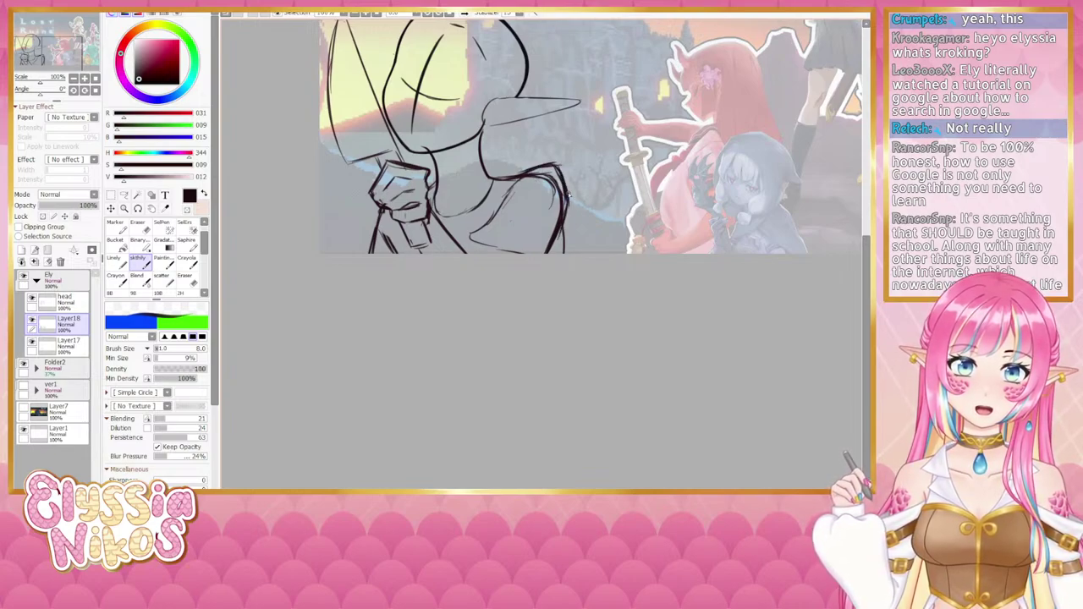
{"action": "mouse_move", "coordinate": [518, 171]}
{"action": "left_mouse_down"}
{"action": "mouse_move", "coordinate": [463, 236]}
{"action": "mouse_move", "coordinate": [484, 249]}
{"action": "mouse_move", "coordinate": [465, 233]}
{"action": "mouse_move", "coordinate": [482, 219]}
{"action": "mouse_move", "coordinate": [461, 234]}
{"action": "left_mouse_up"}
{"action": "key", "text": "ctrl+z"}
{"action": "key", "text": "ctrl+z"}
{"action": "left_click_drag", "start_coordinate": [460, 234], "coordinate": [532, 253]}
Step: Add further forearm lines across the lower chest toward the fist
{"action": "mouse_move", "coordinate": [745, 72]}
{"action": "left_mouse_down"}
{"action": "mouse_move", "coordinate": [467, 302]}
{"action": "mouse_move", "coordinate": [639, 172]}
{"action": "left_mouse_up"}
{"action": "mouse_move", "coordinate": [356, 330]}
{"action": "left_mouse_down"}
{"action": "mouse_move", "coordinate": [368, 318]}
{"action": "mouse_move", "coordinate": [444, 349]}
{"action": "left_mouse_up"}
{"action": "key", "text": "ctrl+z"}
{"action": "left_click_drag", "start_coordinate": [371, 326], "coordinate": [437, 348]}
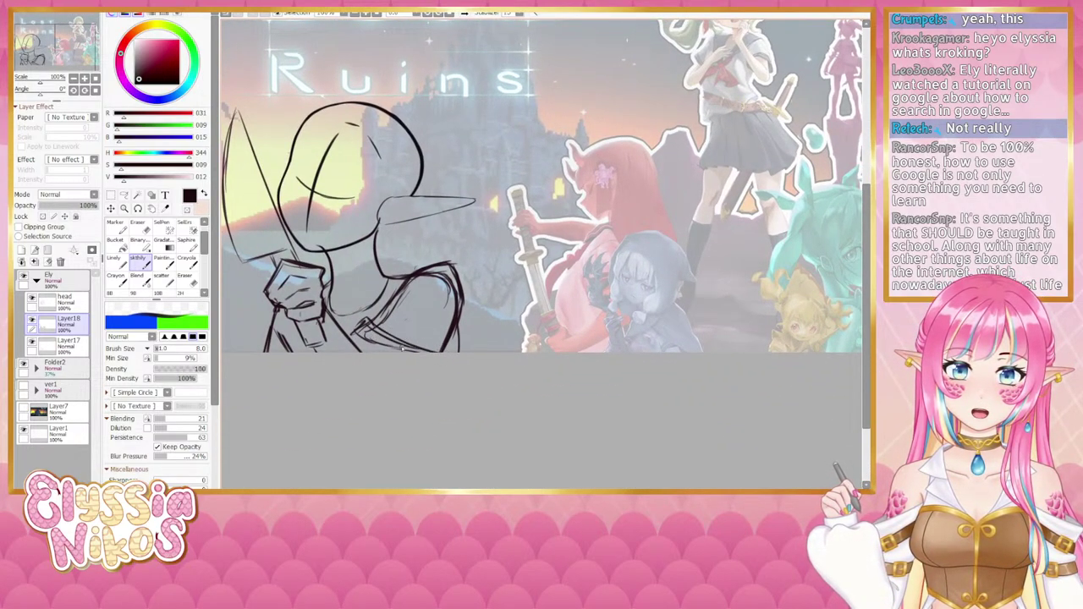
{"action": "mouse_move", "coordinate": [364, 321]}
{"action": "left_mouse_down"}
{"action": "mouse_move", "coordinate": [360, 342]}
{"action": "mouse_move", "coordinate": [373, 351]}
{"action": "mouse_move", "coordinate": [358, 354]}
{"action": "mouse_move", "coordinate": [397, 302]}
{"action": "left_mouse_up"}
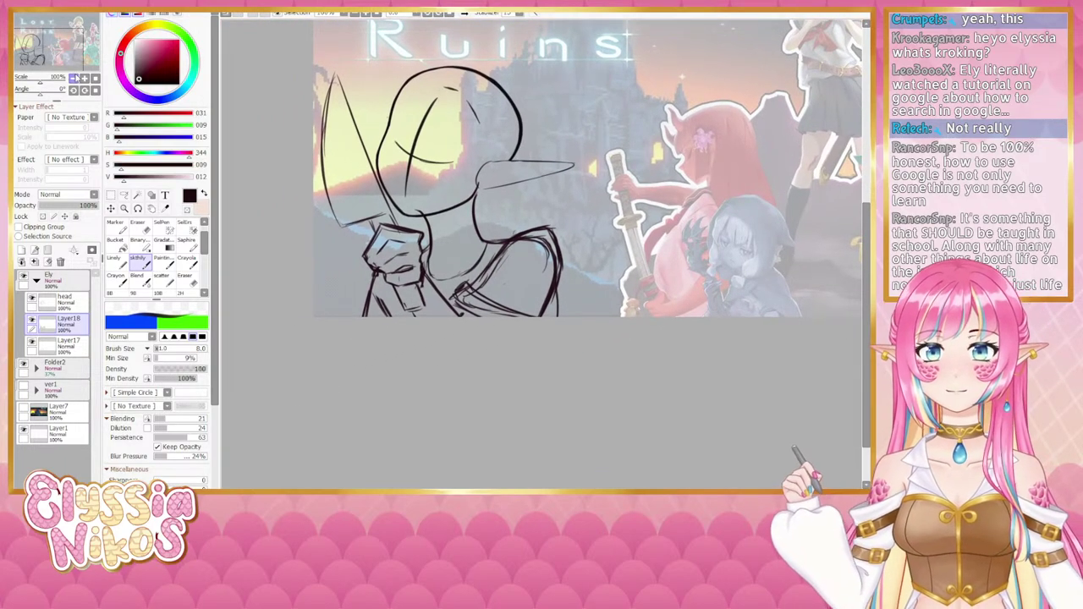
Step: Examine the figure's pose against the whole thumbnail composition at a reduced scale
{"action": "left_click", "coordinate": [74, 79]}
{"action": "left_click", "coordinate": [73, 79]}
{"action": "left_click", "coordinate": [74, 79]}
{"action": "left_click_drag", "start_coordinate": [373, 200], "coordinate": [370, 191]}
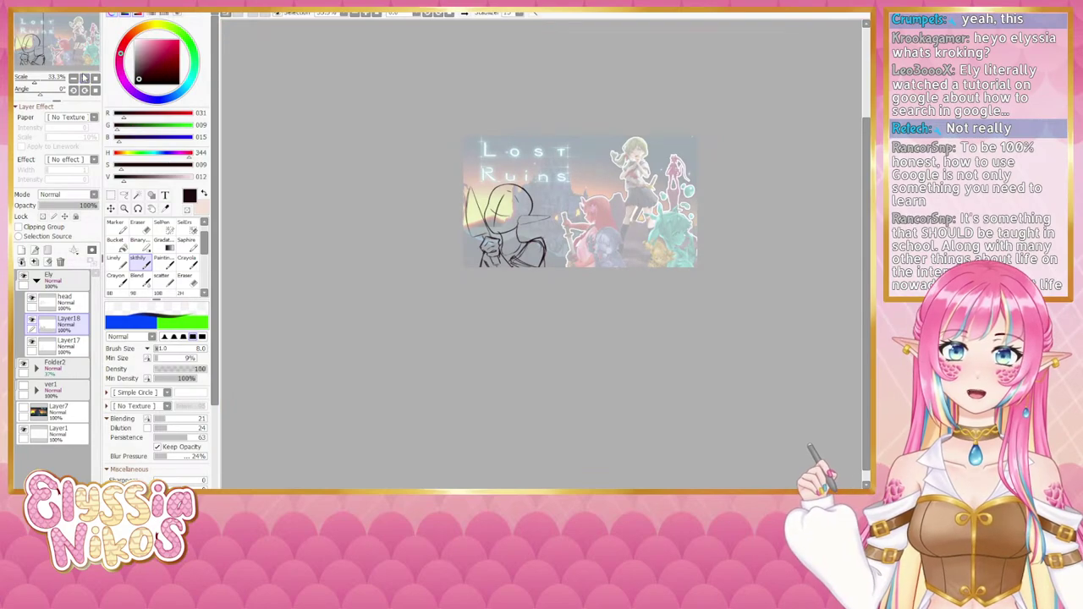
{"action": "left_click", "coordinate": [83, 78]}
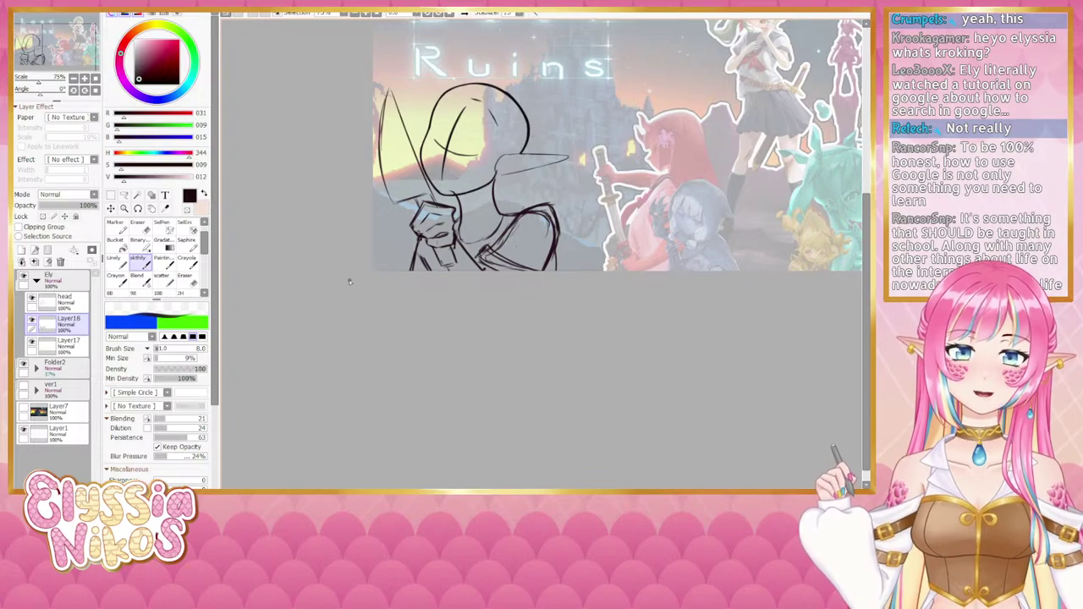
{"action": "left_click", "coordinate": [74, 78]}
{"action": "left_click", "coordinate": [74, 79]}
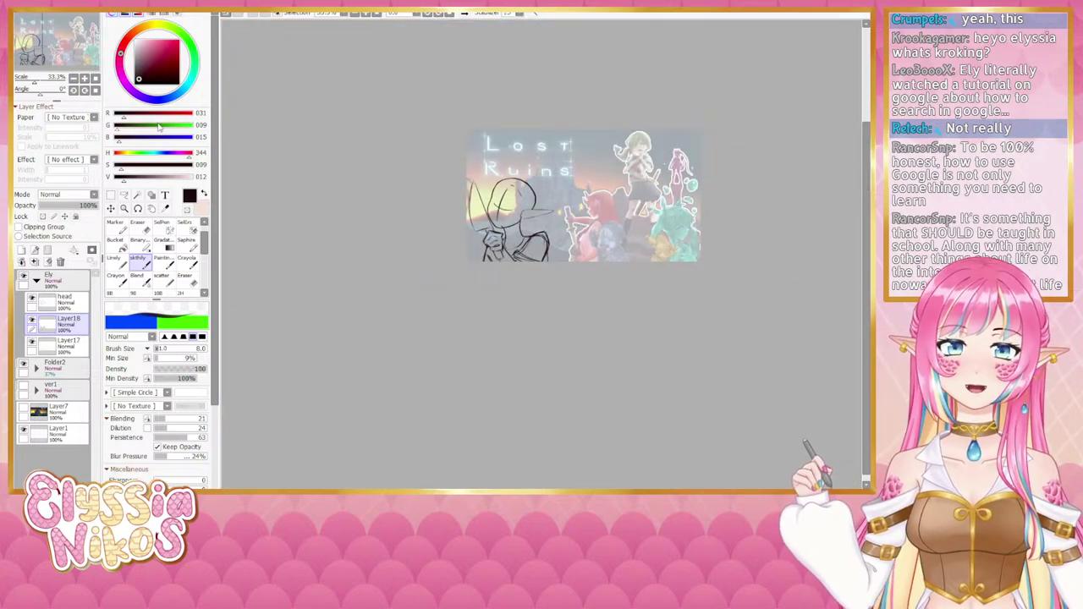
{"action": "left_click_drag", "start_coordinate": [396, 229], "coordinate": [365, 222]}
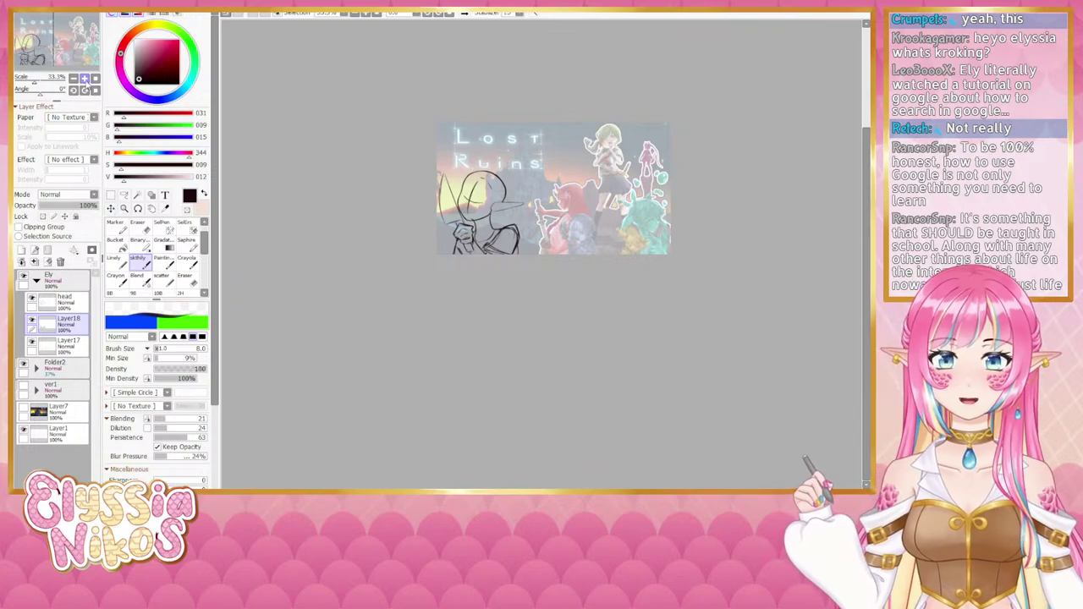
Step: Erase the bent arm and its shoulder lines, keeping the neck and the hand with the blade
{"action": "double_click", "coordinate": [86, 79]}
{"action": "mouse_move", "coordinate": [392, 225]}
{"action": "left_mouse_down"}
{"action": "mouse_move", "coordinate": [469, 216]}
{"action": "mouse_move", "coordinate": [444, 233]}
{"action": "mouse_move", "coordinate": [446, 248]}
{"action": "mouse_move", "coordinate": [434, 243]}
{"action": "mouse_move", "coordinate": [445, 256]}
{"action": "mouse_move", "coordinate": [490, 254]}
{"action": "mouse_move", "coordinate": [497, 241]}
{"action": "mouse_move", "coordinate": [456, 222]}
{"action": "mouse_move", "coordinate": [464, 260]}
{"action": "mouse_move", "coordinate": [471, 254]}
{"action": "mouse_move", "coordinate": [455, 235]}
{"action": "mouse_move", "coordinate": [429, 241]}
{"action": "left_mouse_up"}
{"action": "key", "text": "e"}
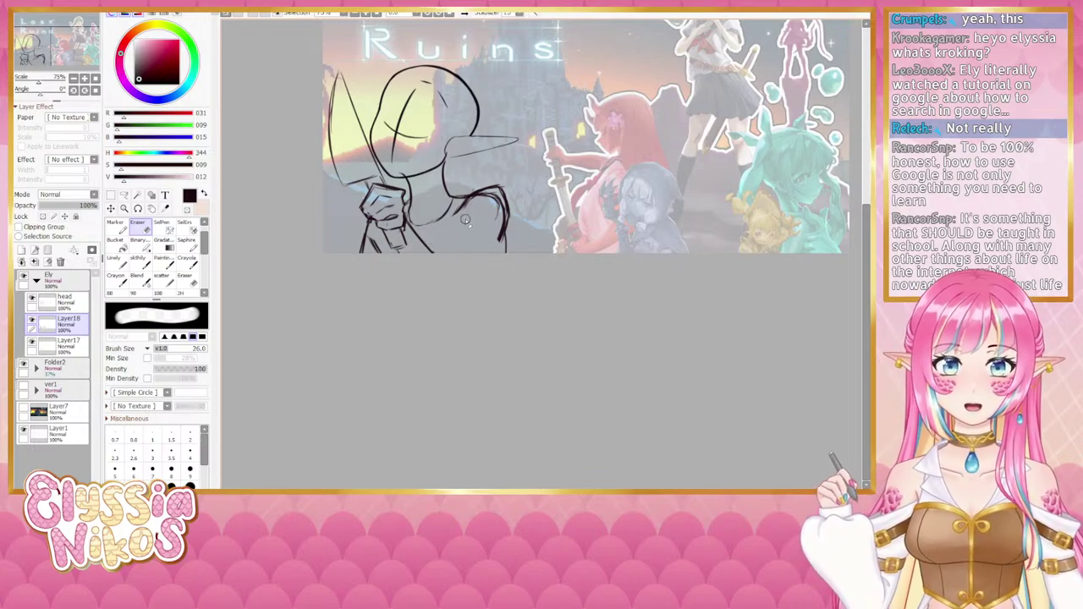
{"action": "mouse_move", "coordinate": [466, 220]}
{"action": "left_mouse_down"}
{"action": "mouse_move", "coordinate": [501, 197]}
{"action": "mouse_move", "coordinate": [507, 215]}
{"action": "mouse_move", "coordinate": [512, 203]}
{"action": "mouse_move", "coordinate": [488, 174]}
{"action": "mouse_move", "coordinate": [466, 189]}
{"action": "left_mouse_up"}
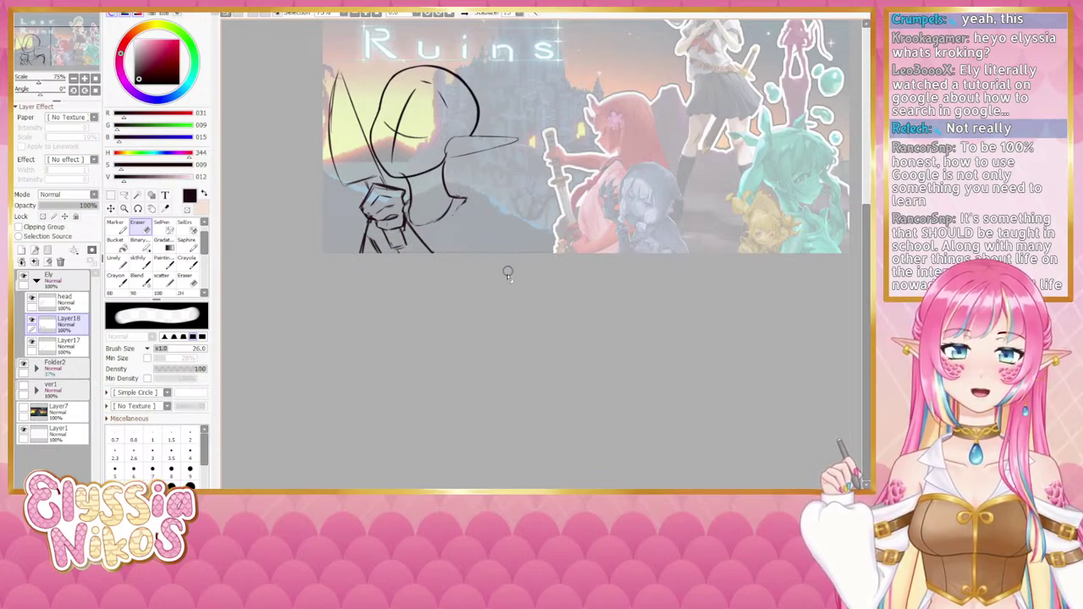
Step: Try a new shoulder and upper arm with a size 16 brush, then erase them with a size 66 eraser
{"action": "left_click", "coordinate": [138, 264]}
{"action": "left_click_drag", "start_coordinate": [477, 199], "coordinate": [484, 192]}
{"action": "key", "text": "ctrl+z"}
{"action": "key", "text": "ctrl+z"}
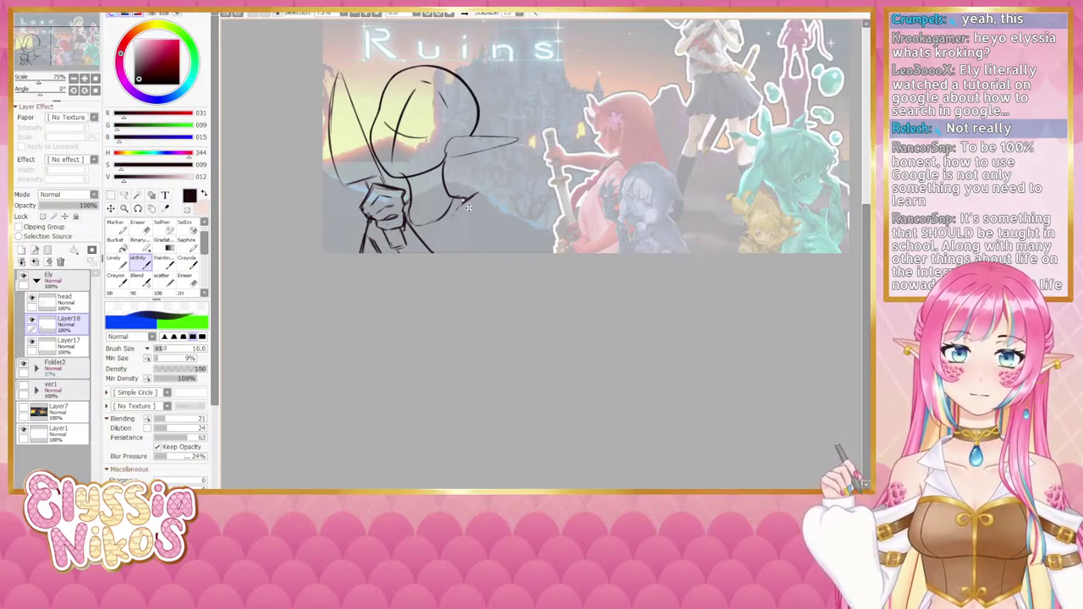
{"action": "left_click_drag", "start_coordinate": [464, 196], "coordinate": [505, 245]}
{"action": "left_click", "coordinate": [140, 225]}
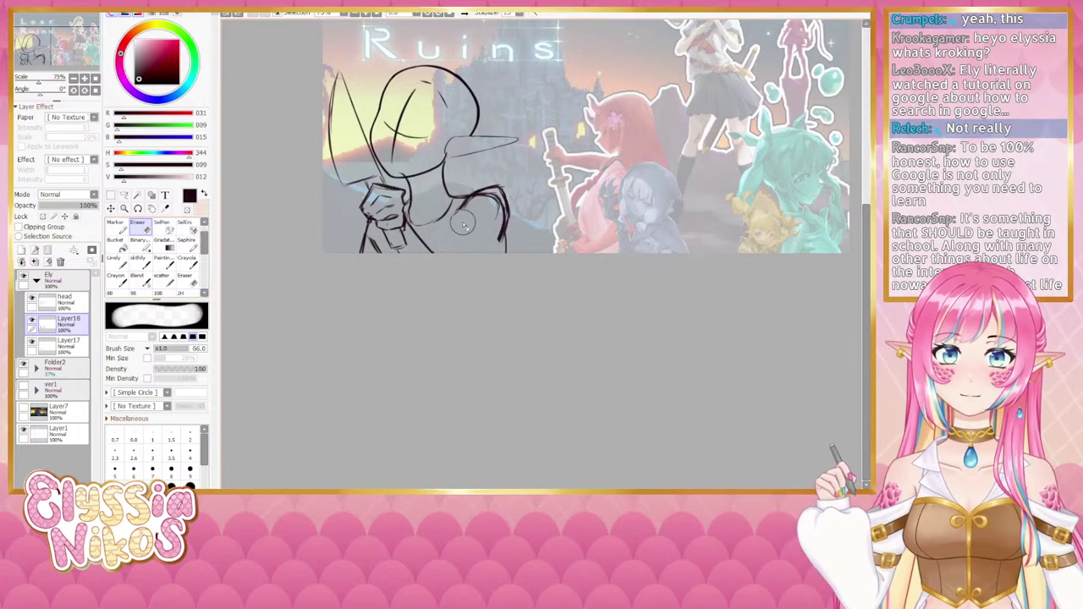
{"action": "mouse_move", "coordinate": [461, 207]}
{"action": "left_mouse_down"}
{"action": "mouse_move", "coordinate": [489, 209]}
{"action": "mouse_move", "coordinate": [503, 243]}
{"action": "left_mouse_up"}
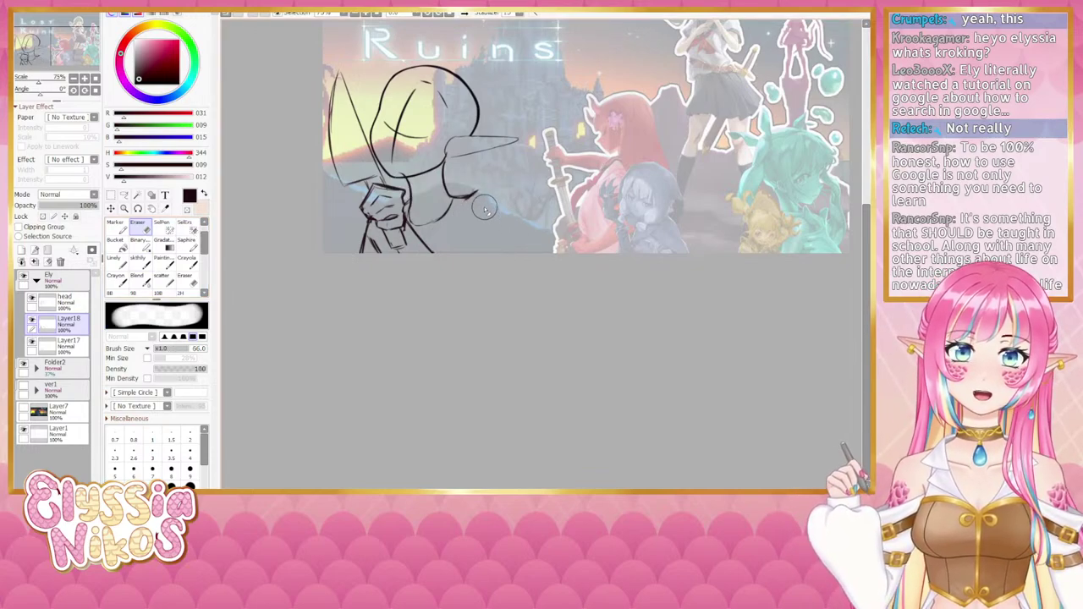
Step: Sketch the shoulder and a lowered arm running to the canvas's lower edge with the size 16 brush
{"action": "left_click", "coordinate": [139, 264]}
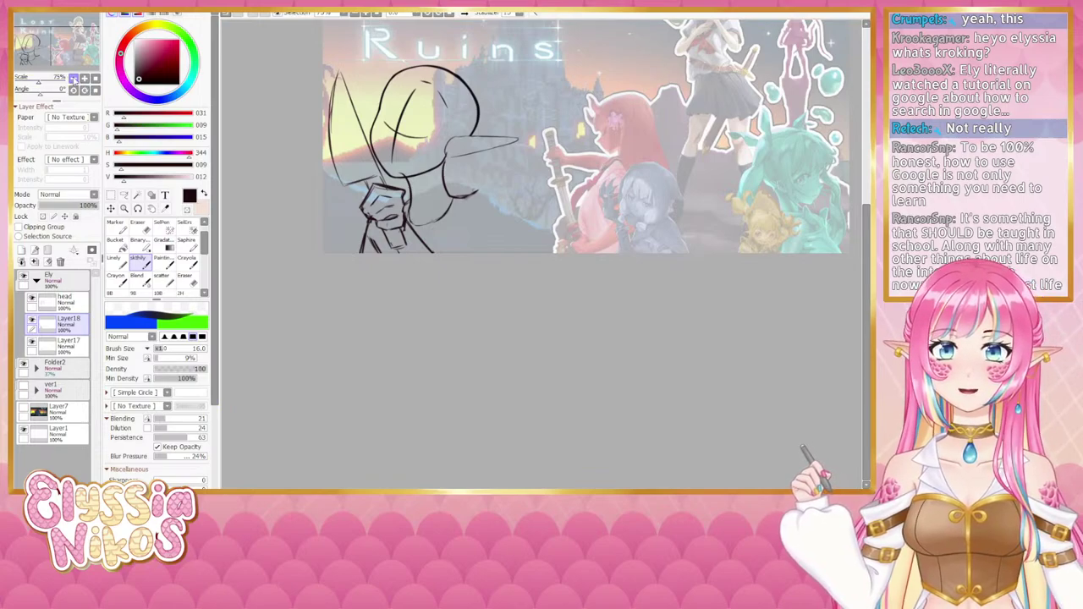
{"action": "left_click", "coordinate": [74, 78]}
{"action": "left_click_drag", "start_coordinate": [506, 240], "coordinate": [474, 235]}
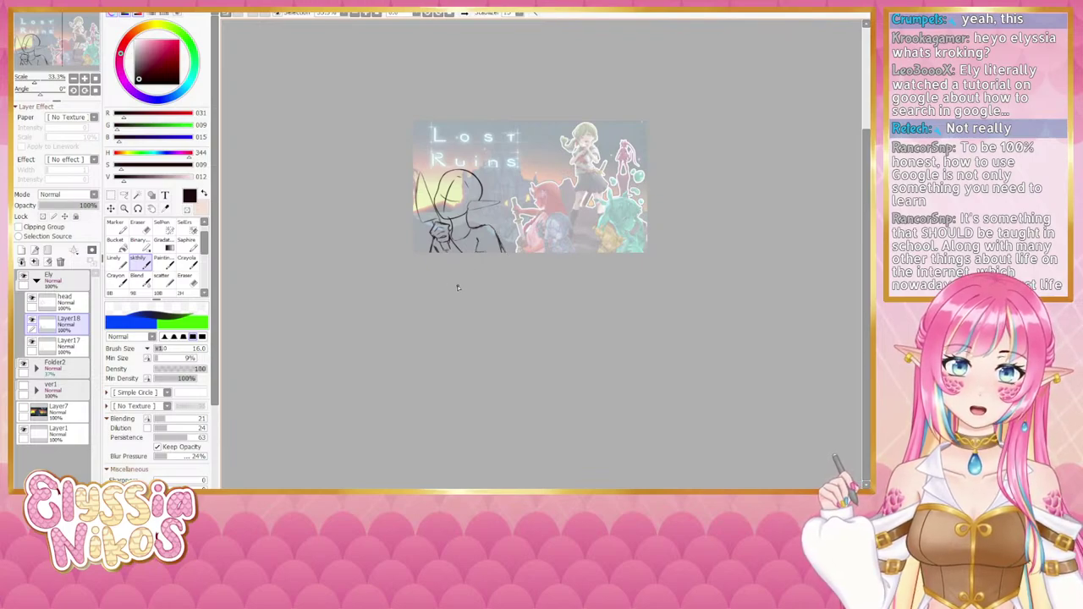
{"action": "left_click", "coordinate": [85, 78]}
{"action": "left_click", "coordinate": [85, 79]}
{"action": "left_click", "coordinate": [85, 79]}
{"action": "mouse_move", "coordinate": [371, 160]}
{"action": "left_mouse_down"}
{"action": "mouse_move", "coordinate": [400, 158]}
{"action": "mouse_move", "coordinate": [445, 218]}
{"action": "left_mouse_up"}
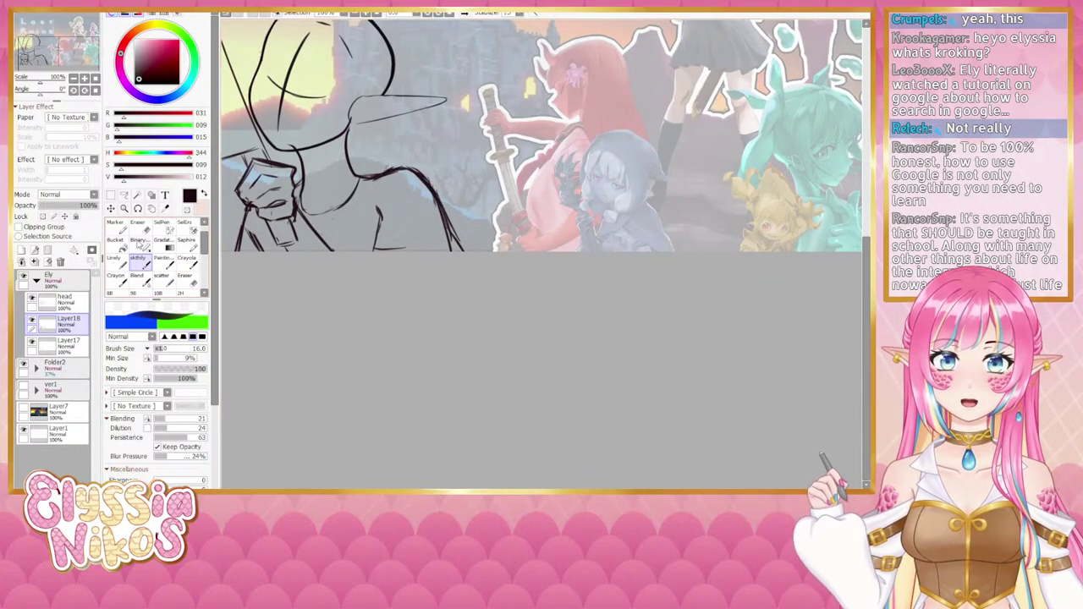
Step: Clean up the lowered arm's doubled lines with the size 17 eraser and redraw its outer contour with the size 16 brush
{"action": "left_click", "coordinate": [144, 225]}
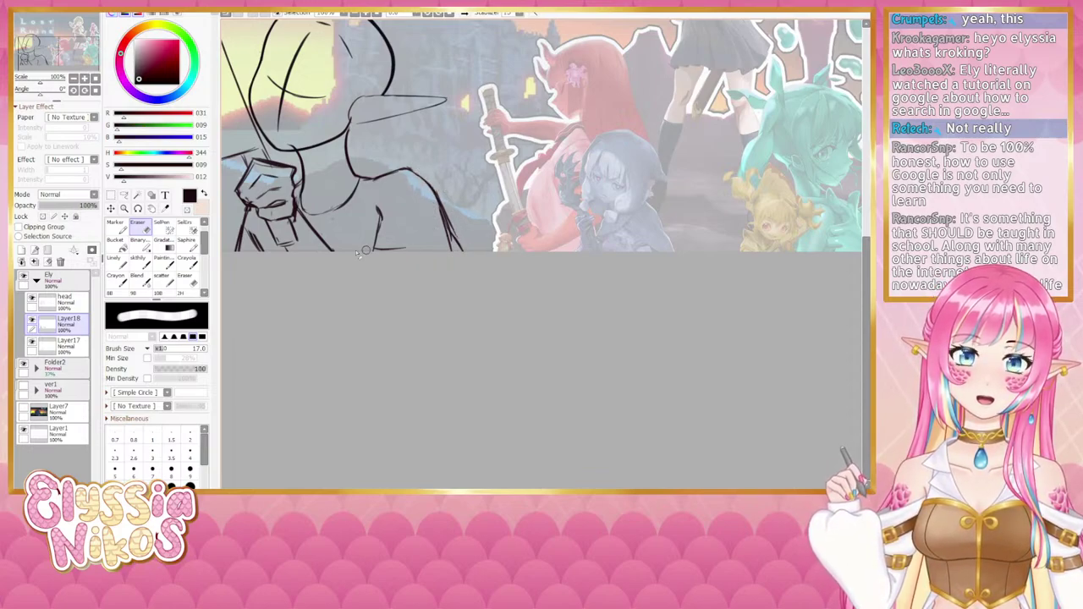
{"action": "left_click", "coordinate": [141, 263]}
{"action": "mouse_move", "coordinate": [406, 172]}
{"action": "left_mouse_down"}
{"action": "mouse_move", "coordinate": [435, 189]}
{"action": "mouse_move", "coordinate": [456, 244]}
{"action": "left_mouse_up"}
{"action": "left_click", "coordinate": [74, 80]}
{"action": "left_click", "coordinate": [74, 79]}
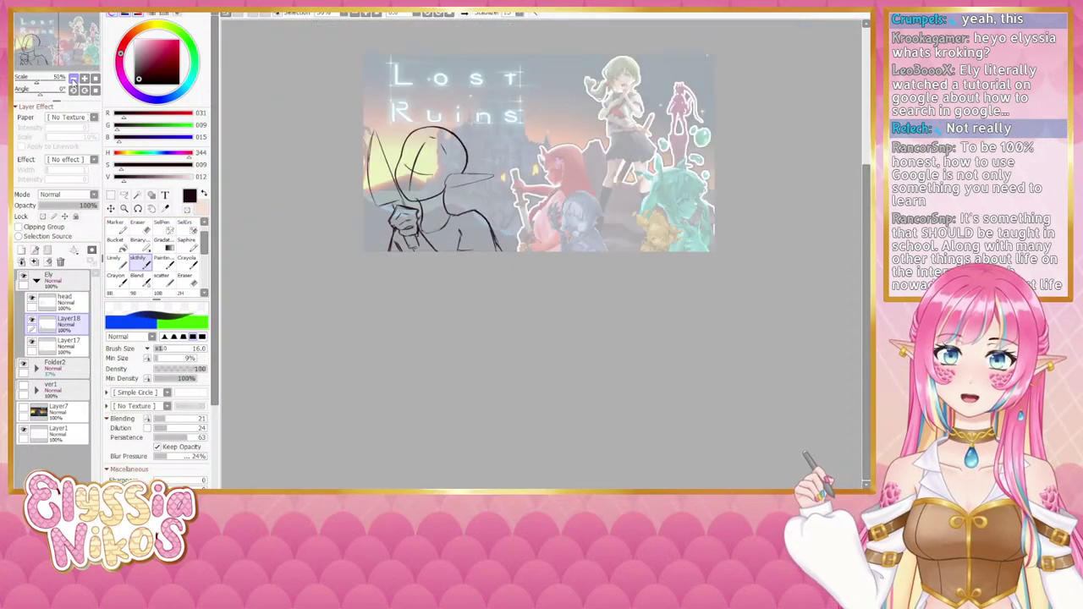
{"action": "left_click", "coordinate": [75, 80]}
{"action": "left_click_drag", "start_coordinate": [362, 263], "coordinate": [330, 265]}
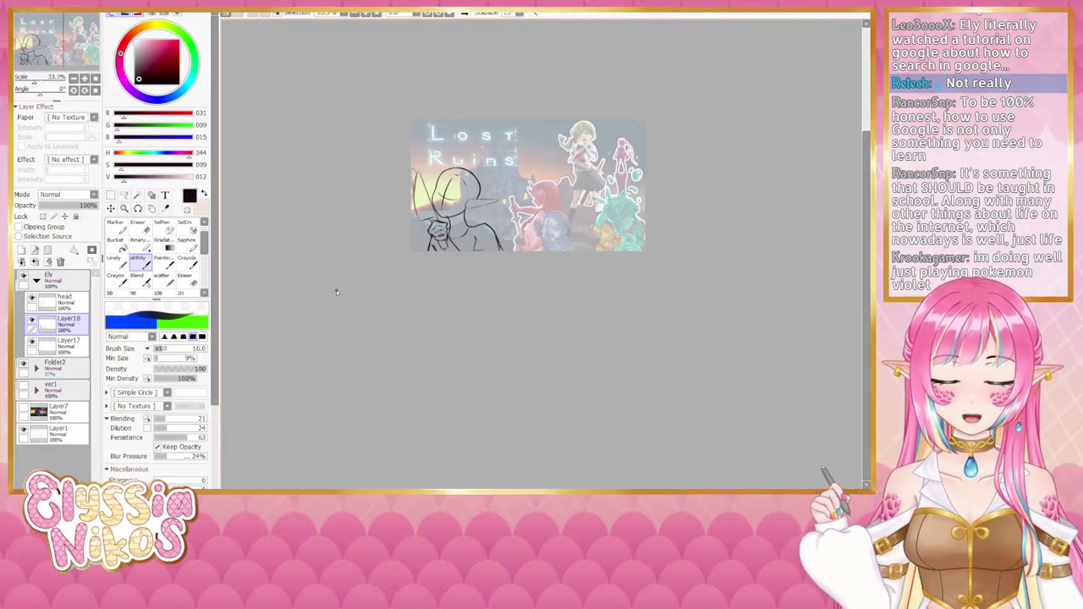
Step: Erase the inner arm line beside the torso with the size 17 eraser and redraw it with the size 16 brush
{"action": "key", "text": "Page_Up"}
{"action": "key", "text": "Page_Up"}
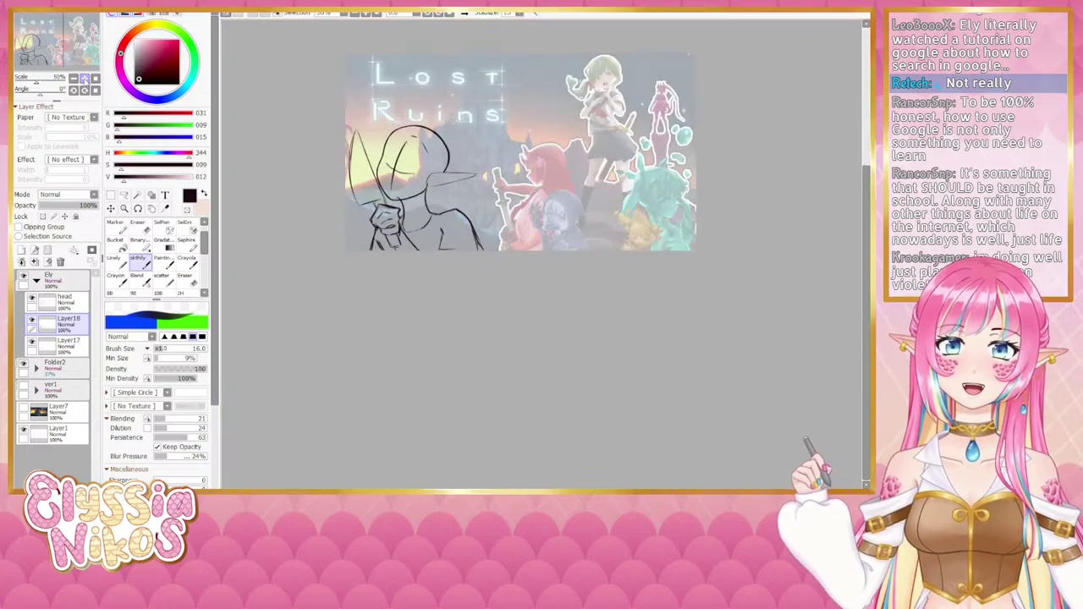
{"action": "mouse_move", "coordinate": [406, 205]}
{"action": "left_mouse_down"}
{"action": "mouse_move", "coordinate": [440, 205]}
{"action": "mouse_move", "coordinate": [423, 271]}
{"action": "left_mouse_up"}
{"action": "left_click", "coordinate": [140, 227]}
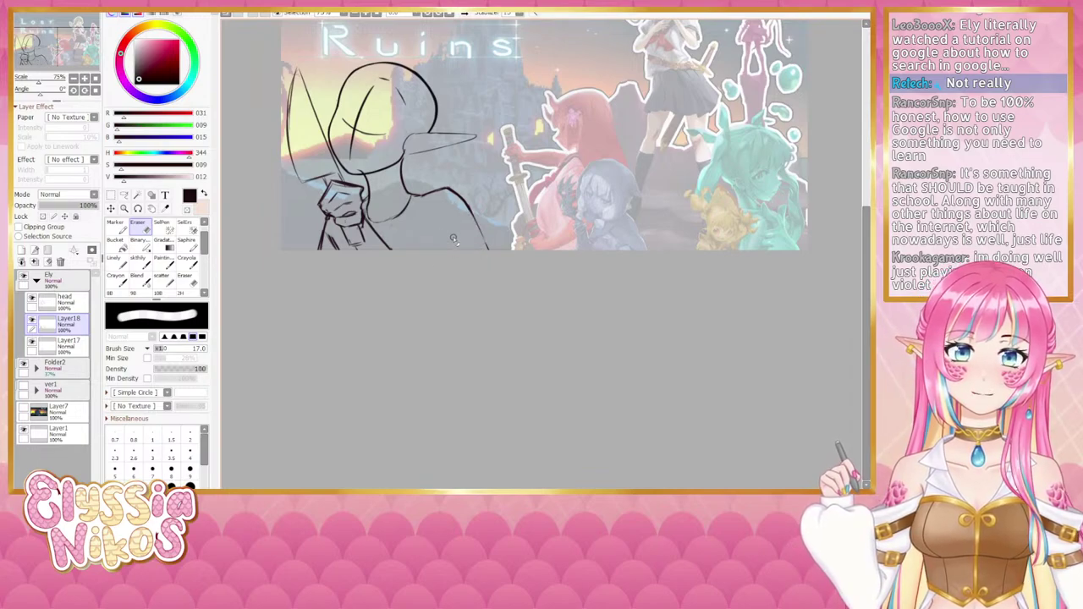
{"action": "left_click", "coordinate": [139, 262]}
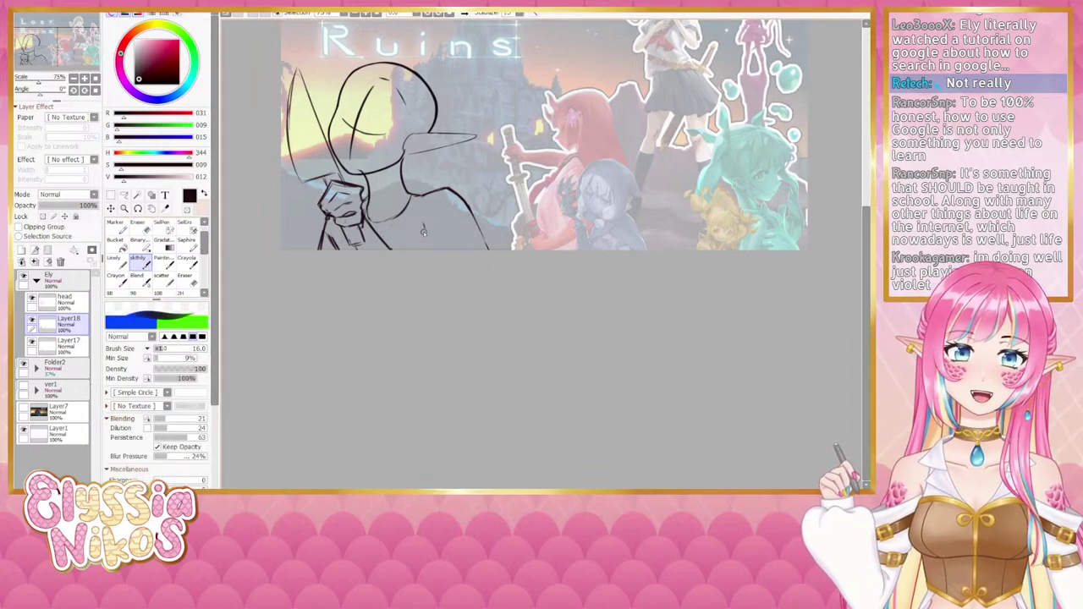
{"action": "left_click_drag", "start_coordinate": [423, 233], "coordinate": [423, 253]}
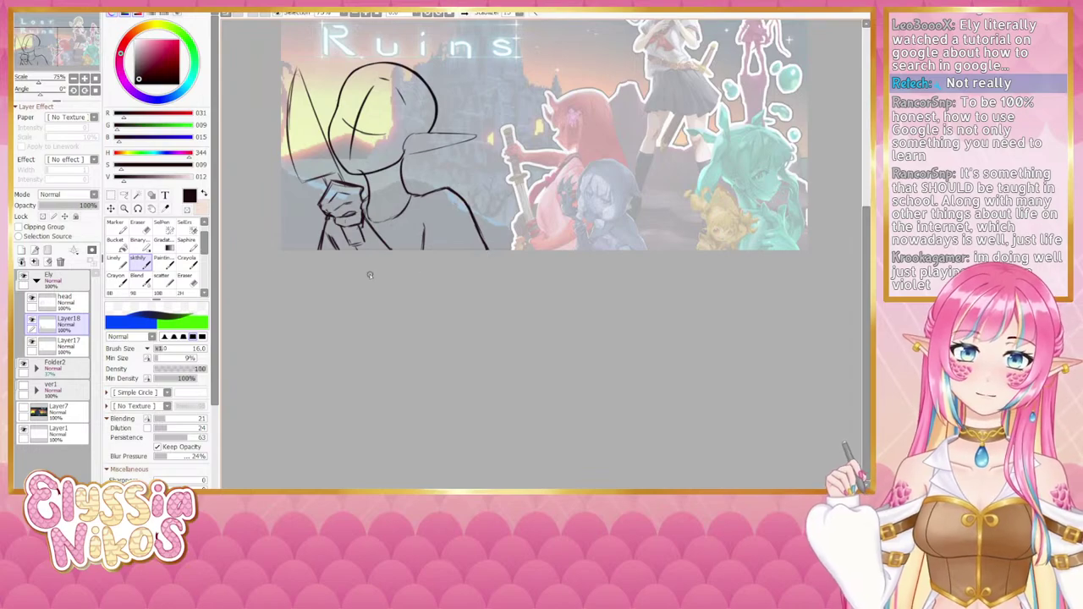
Step: Refine the line where the figure's neck runs into the shoulder, using a size 9 eraser and a size 11 brush
{"action": "left_click", "coordinate": [73, 79]}
{"action": "left_click", "coordinate": [74, 78]}
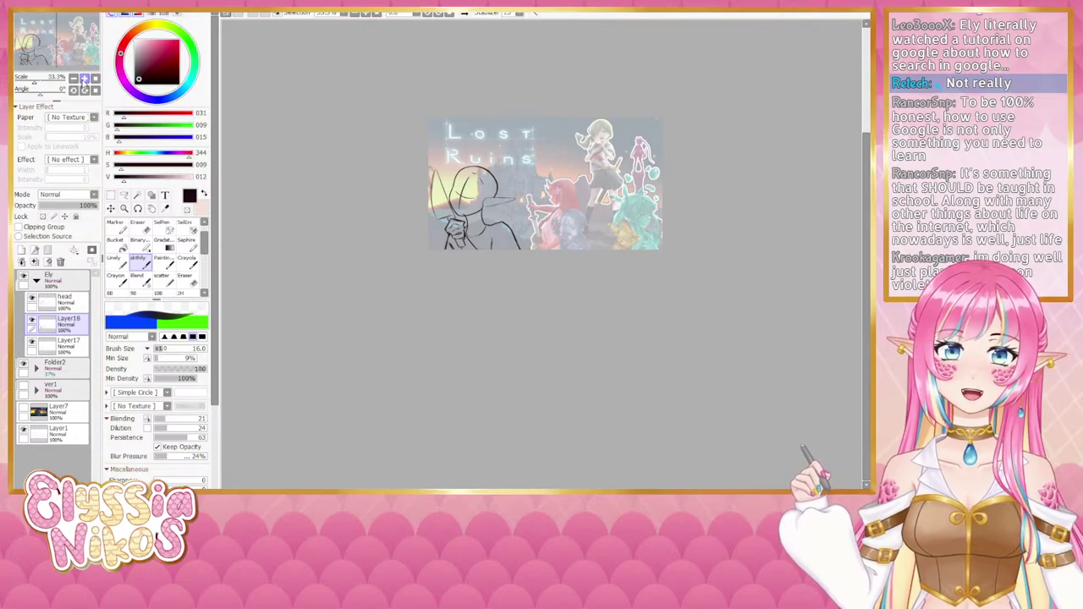
{"action": "left_click", "coordinate": [83, 78]}
{"action": "left_click", "coordinate": [84, 78]}
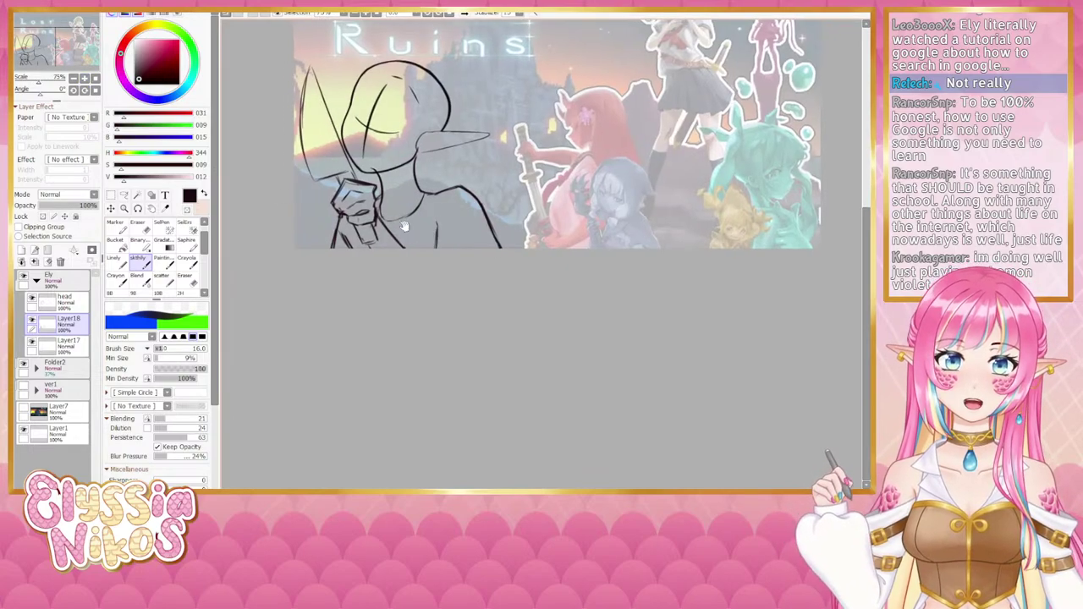
{"action": "left_click", "coordinate": [139, 229]}
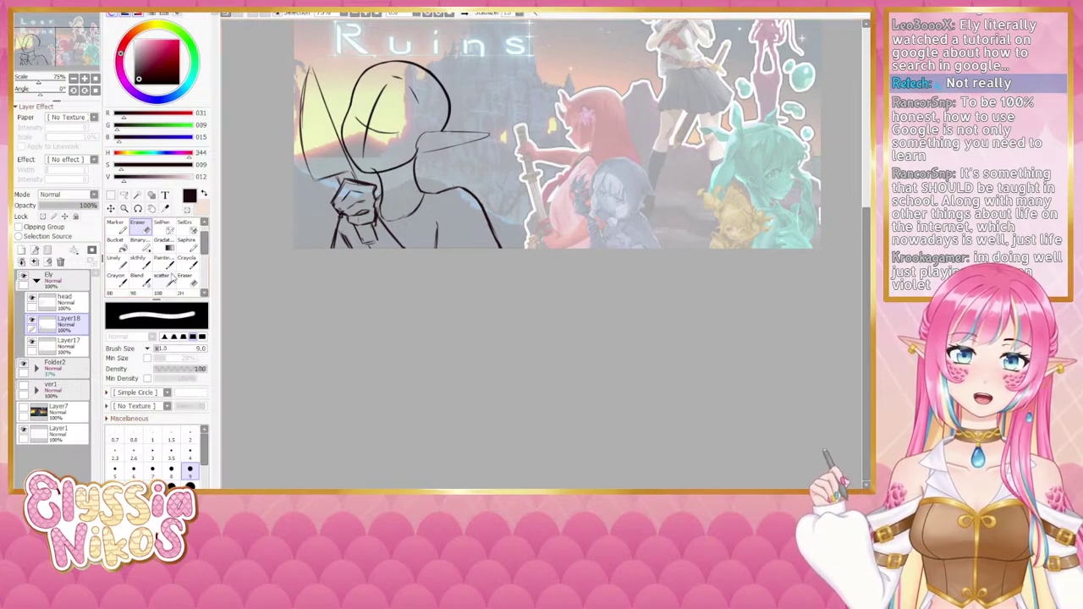
{"action": "left_click", "coordinate": [146, 264]}
{"action": "key", "text": "ctrl+z"}
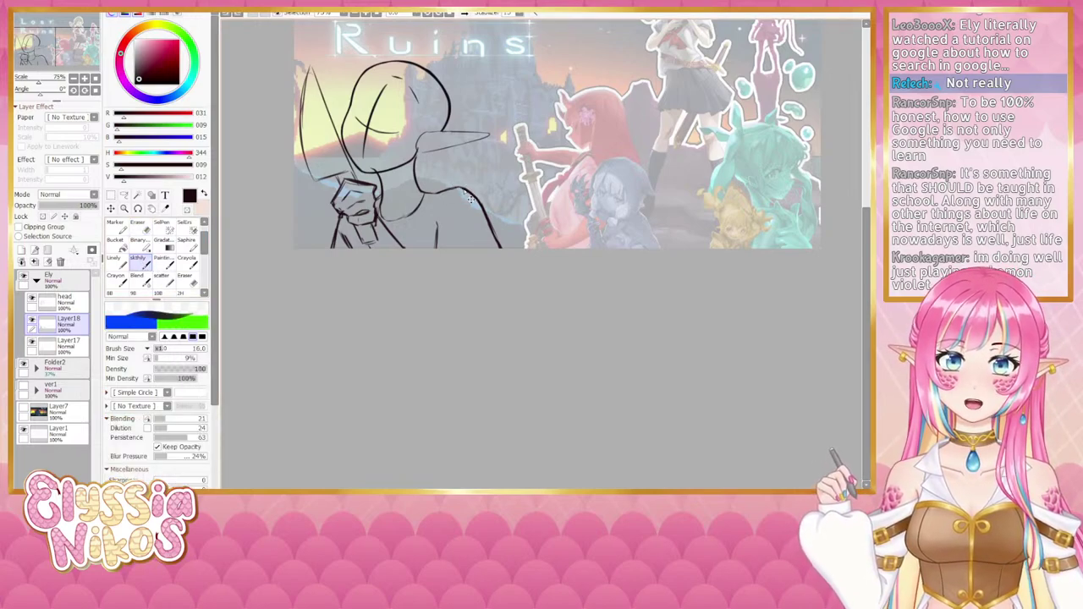
{"action": "key", "text": "bracketleft"}
{"action": "key", "text": "bracketleft"}
{"action": "key", "text": "bracketleft"}
{"action": "key", "text": "bracketleft"}
{"action": "key", "text": "bracketleft"}
{"action": "left_click_drag", "start_coordinate": [448, 192], "coordinate": [463, 187]}
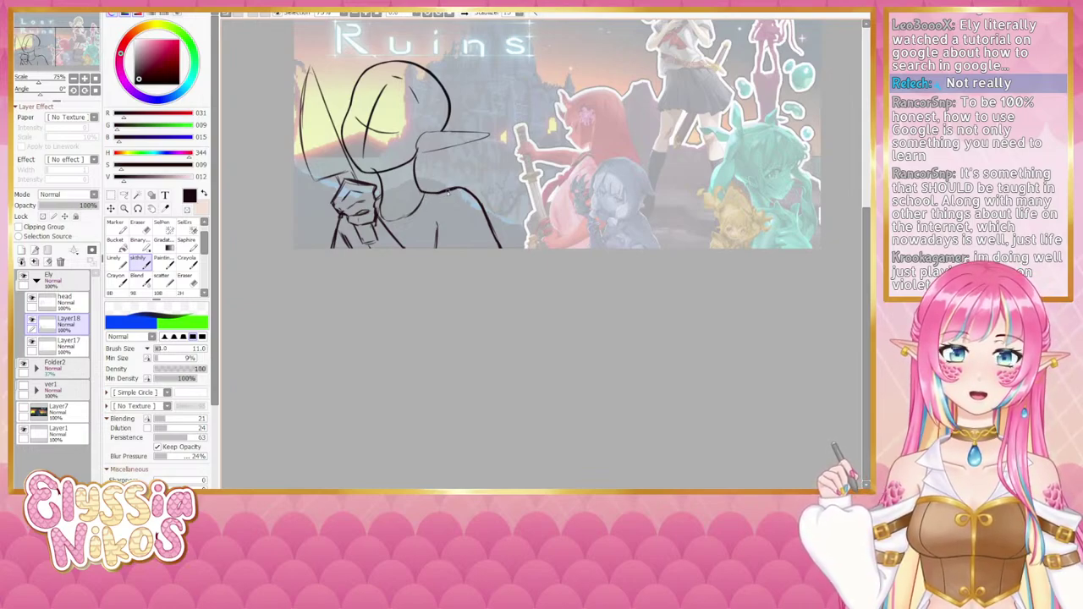
Step: Touch up the shoulder's curve with short size 4 brush strokes on a rotated canvas, then reset the rotation
{"action": "key", "text": "e"}
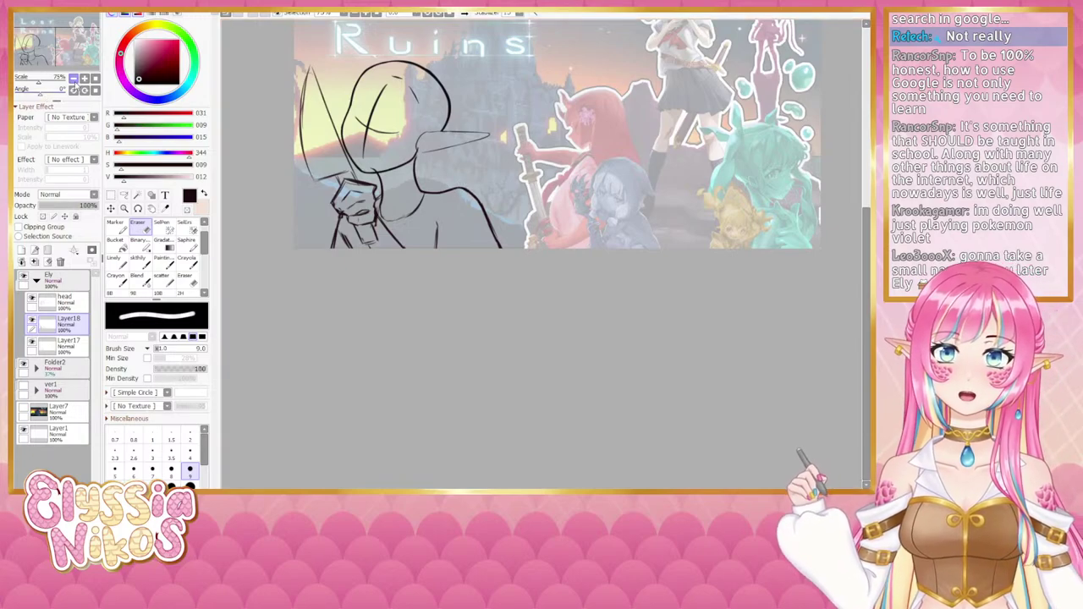
{"action": "left_click", "coordinate": [85, 79]}
{"action": "left_click_drag", "start_coordinate": [41, 93], "coordinate": [51, 96]}
{"action": "left_click", "coordinate": [55, 56]}
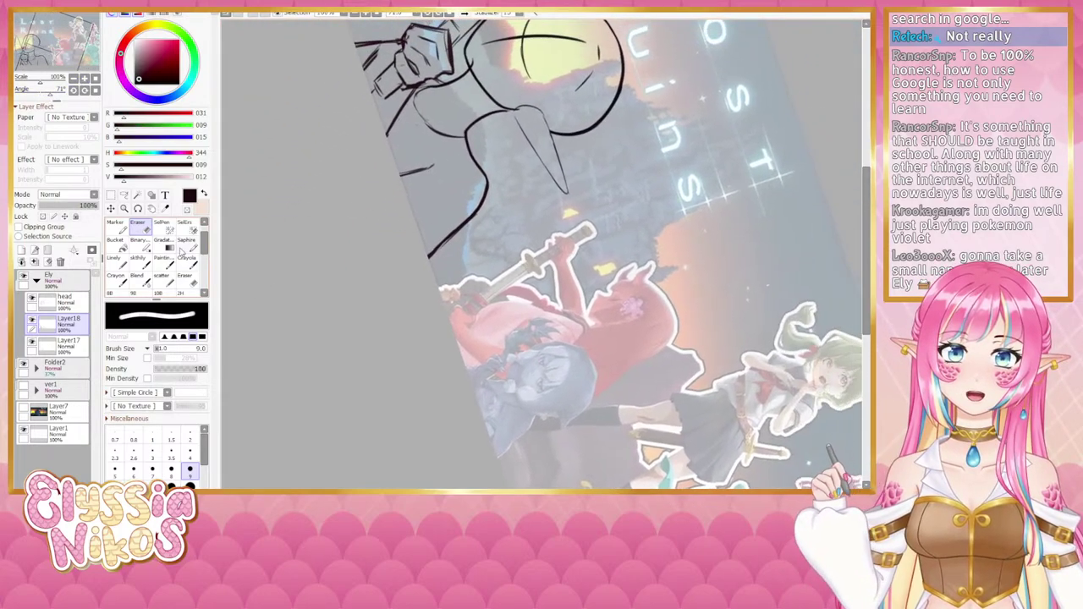
{"action": "left_click", "coordinate": [142, 261]}
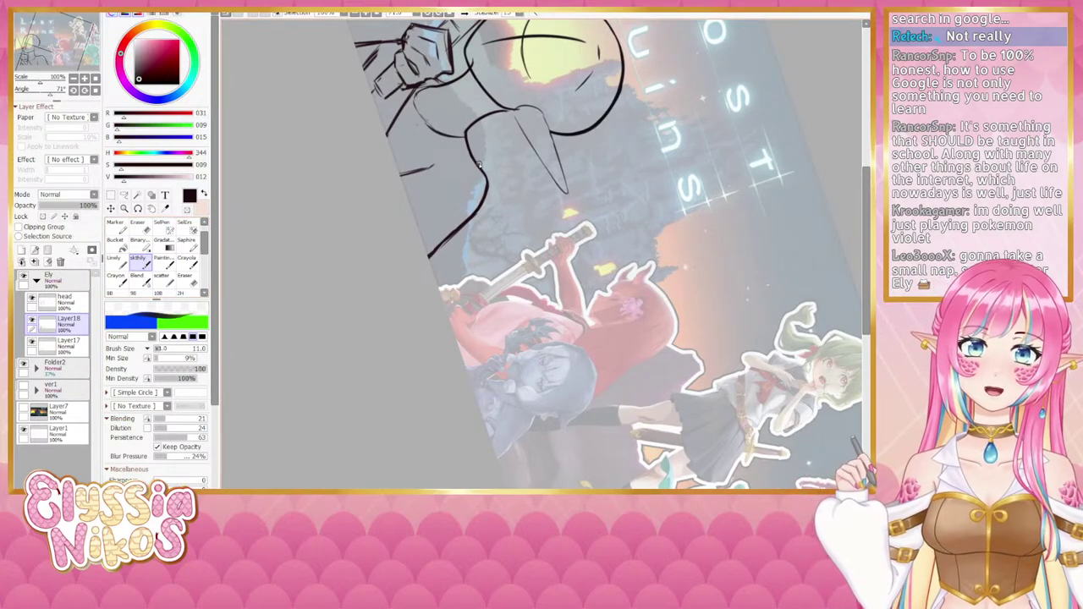
{"action": "left_click_drag", "start_coordinate": [483, 169], "coordinate": [485, 162]}
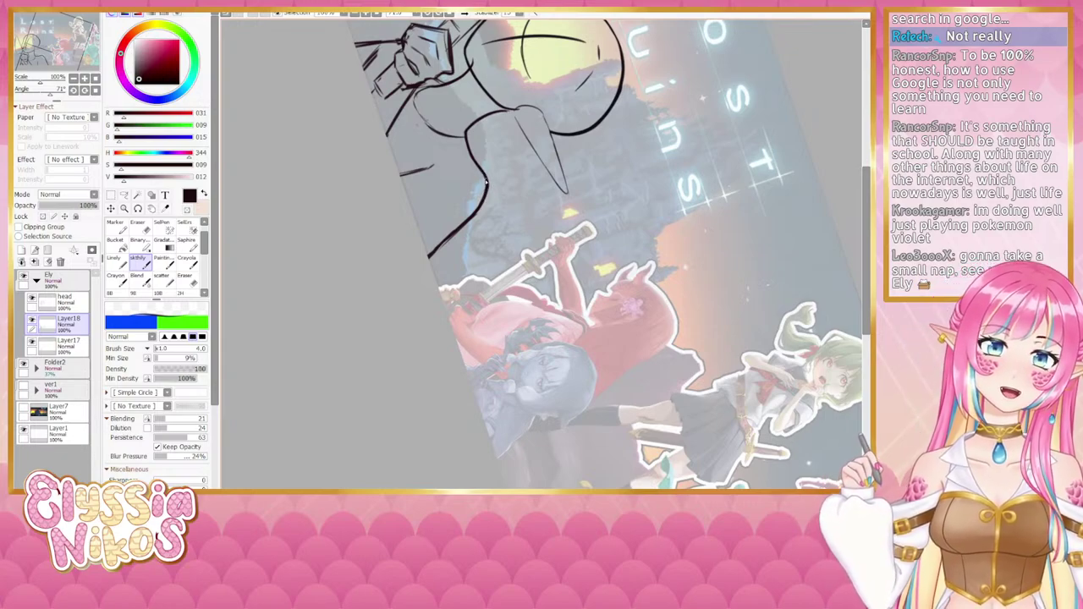
{"action": "left_click", "coordinate": [96, 91]}
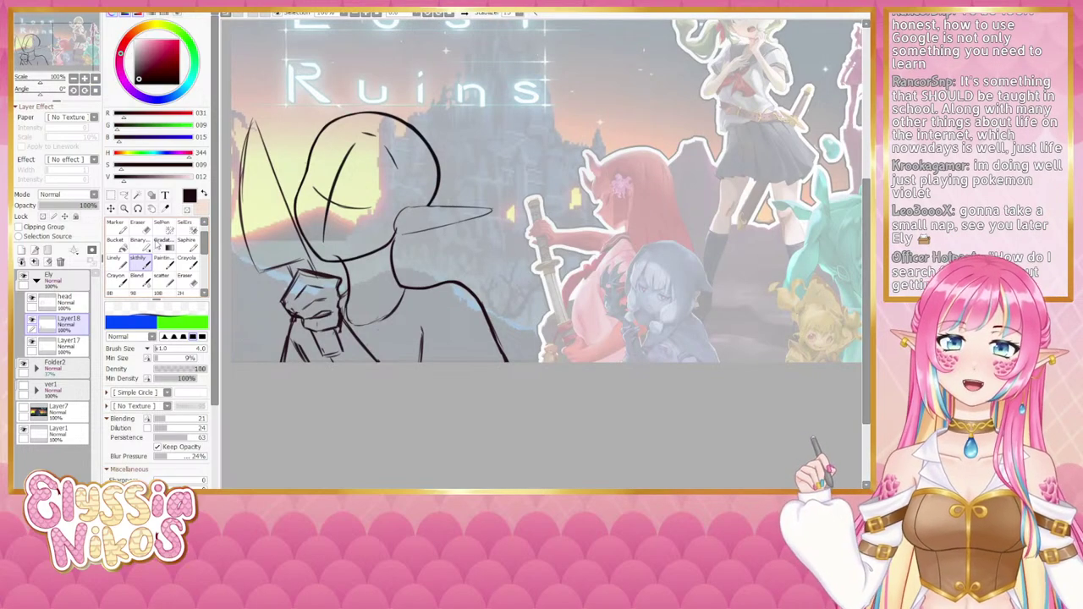
Step: Trim the outside of the shoulder and upper arm line with the eraser at size 11
{"action": "left_click", "coordinate": [140, 227]}
{"action": "left_click_drag", "start_coordinate": [431, 286], "coordinate": [427, 212]}
{"action": "key", "text": "]"}
{"action": "key", "text": "]"}
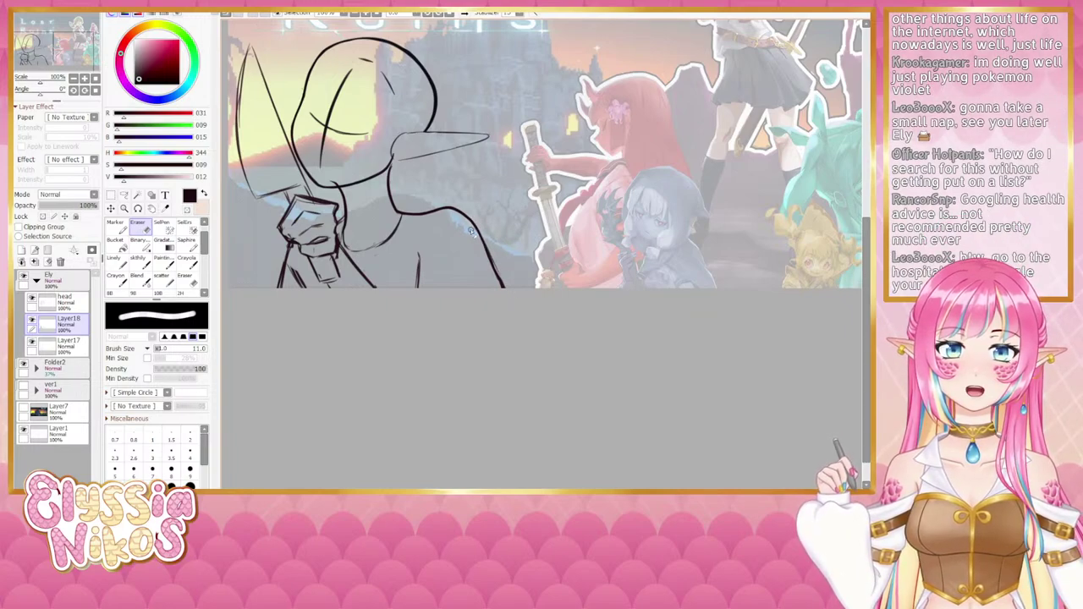
Step: Redraw the outer arm line from the shoulder to the canvas's lower edge with the size 9 brush, undoing unsatisfactory strokes
{"action": "left_click", "coordinate": [133, 266]}
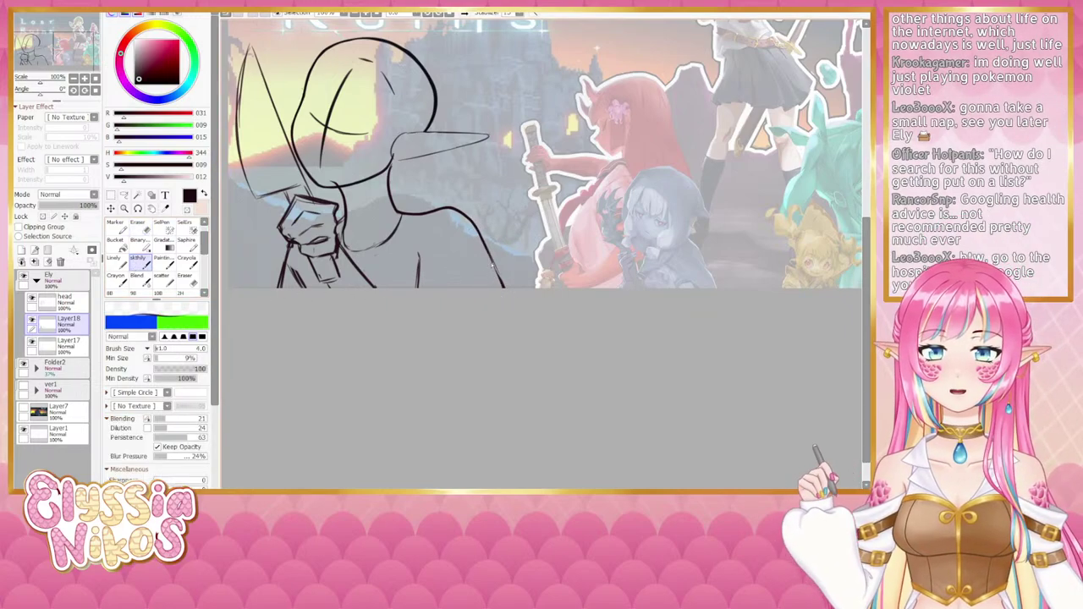
{"action": "left_click_drag", "start_coordinate": [478, 229], "coordinate": [507, 288]}
{"action": "key", "text": "ctrl+z"}
{"action": "key", "text": "bracketright"}
{"action": "key", "text": "bracketright"}
{"action": "key", "text": "bracketright"}
{"action": "key", "text": "bracketright"}
{"action": "key", "text": "bracketright"}
{"action": "left_click_drag", "start_coordinate": [479, 235], "coordinate": [510, 293]}
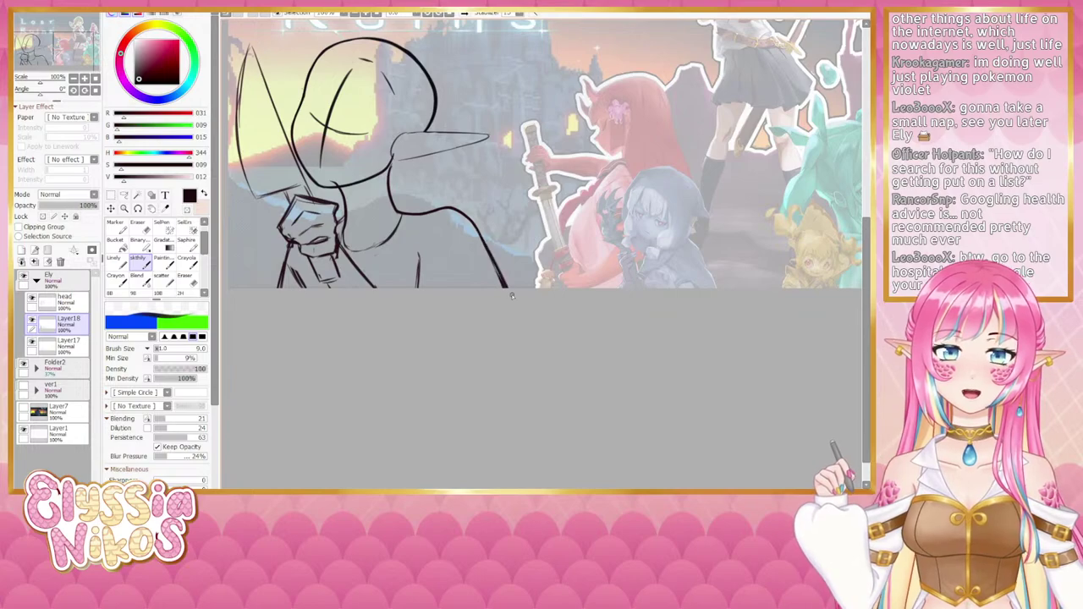
{"action": "key", "text": "ctrl+z"}
{"action": "left_click_drag", "start_coordinate": [480, 238], "coordinate": [505, 289]}
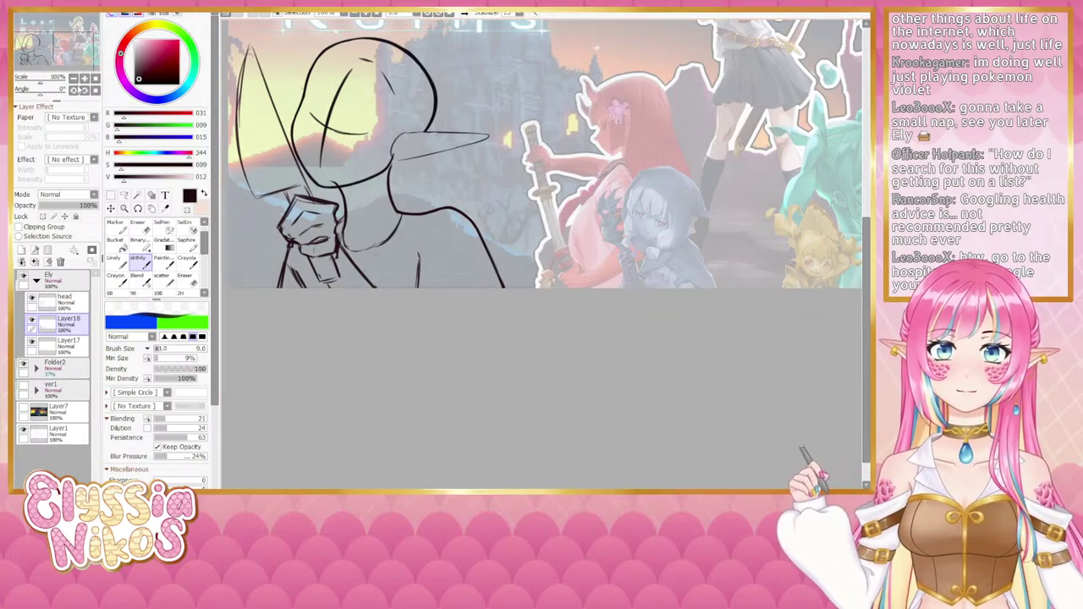
Step: Toggle the visibility of Layer18, head and Layer17 to identify their lines, and make Layer17 the active layer
{"action": "key", "text": "Page_Down"}
{"action": "key", "text": "Page_Down"}
{"action": "mouse_move", "coordinate": [414, 240]}
{"action": "left_mouse_down"}
{"action": "mouse_move", "coordinate": [521, 227]}
{"action": "mouse_move", "coordinate": [416, 237]}
{"action": "left_mouse_up"}
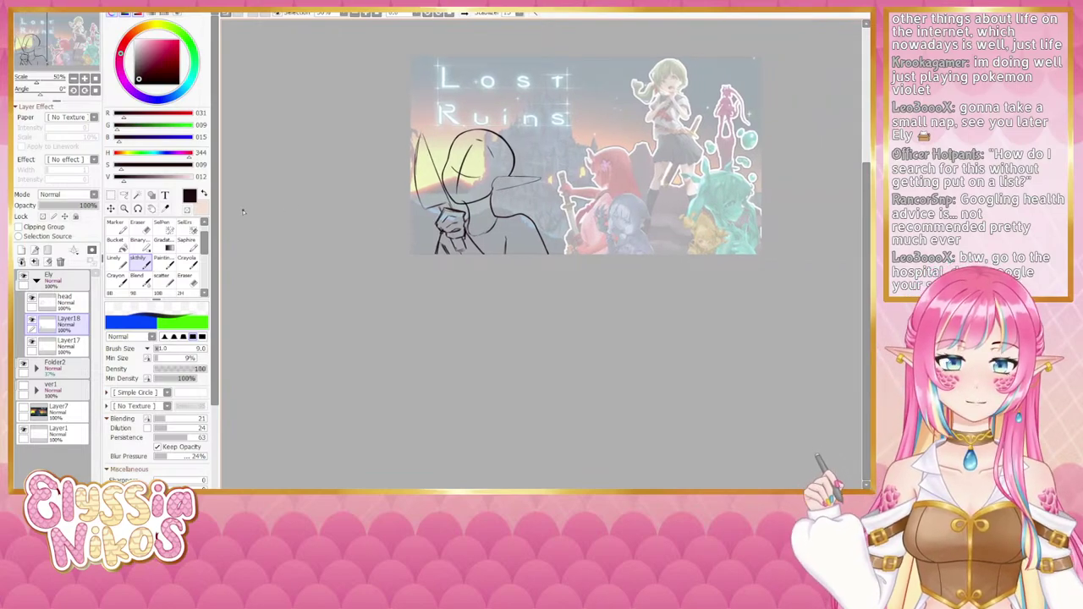
{"action": "key", "text": "Page_Up"}
{"action": "key", "text": "Page_Up"}
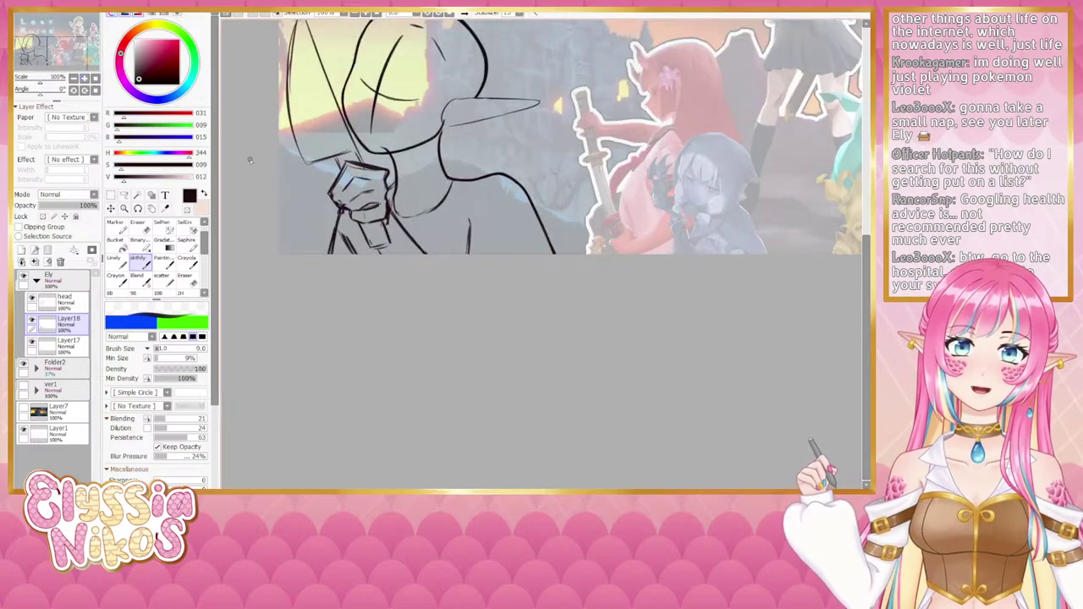
{"action": "left_click_drag", "start_coordinate": [401, 181], "coordinate": [430, 181]}
{"action": "left_click", "coordinate": [146, 228]}
{"action": "left_click_drag", "start_coordinate": [437, 129], "coordinate": [430, 137]}
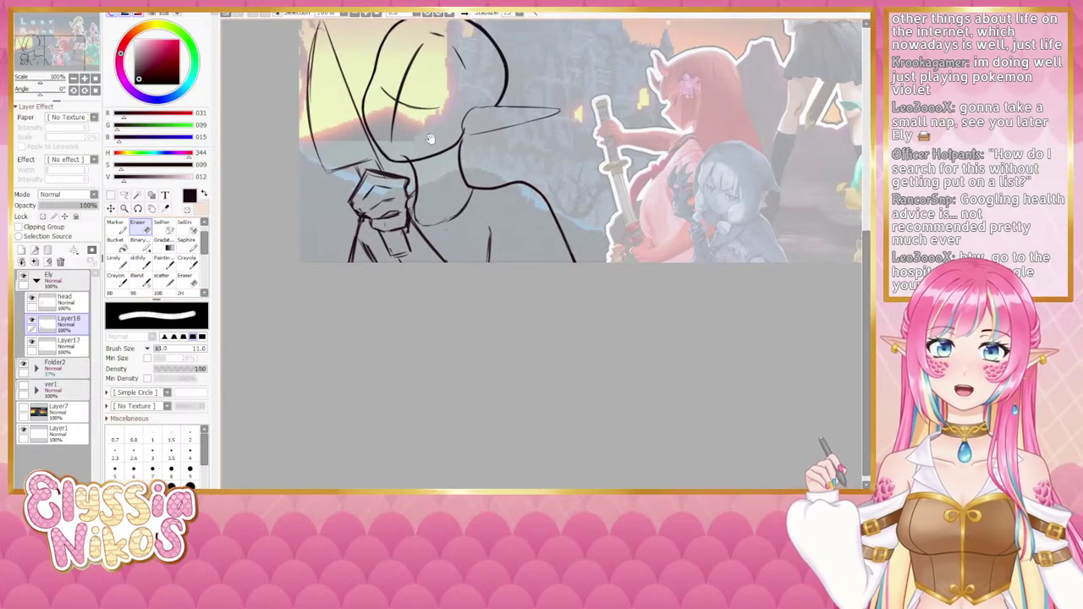
{"action": "left_click", "coordinate": [32, 321]}
{"action": "left_click", "coordinate": [32, 321]}
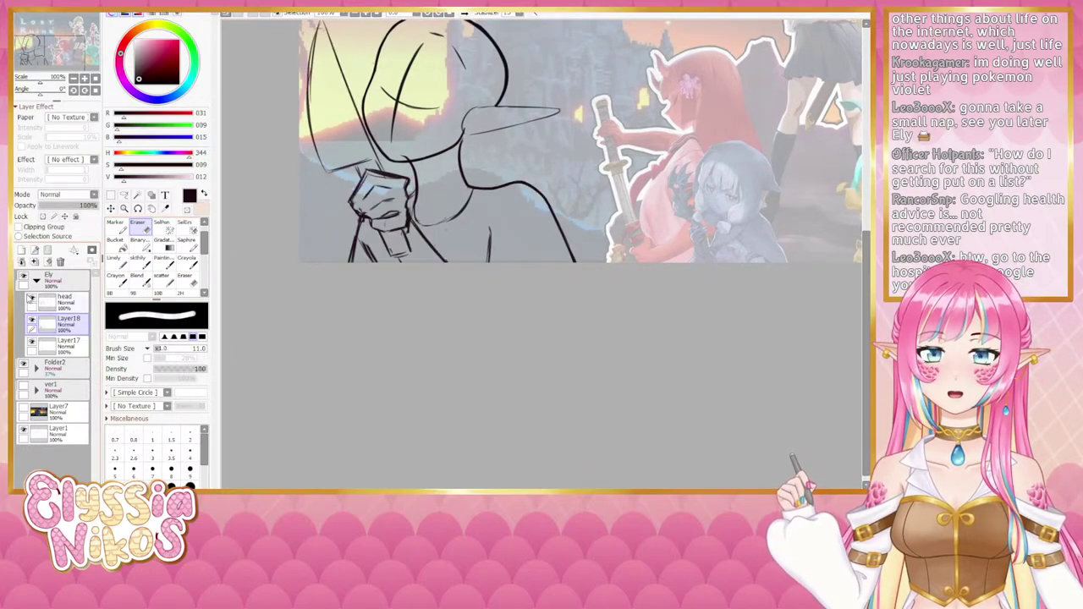
{"action": "left_click", "coordinate": [32, 300]}
{"action": "left_click", "coordinate": [31, 300]}
{"action": "left_click", "coordinate": [31, 343]}
{"action": "left_click", "coordinate": [31, 343]}
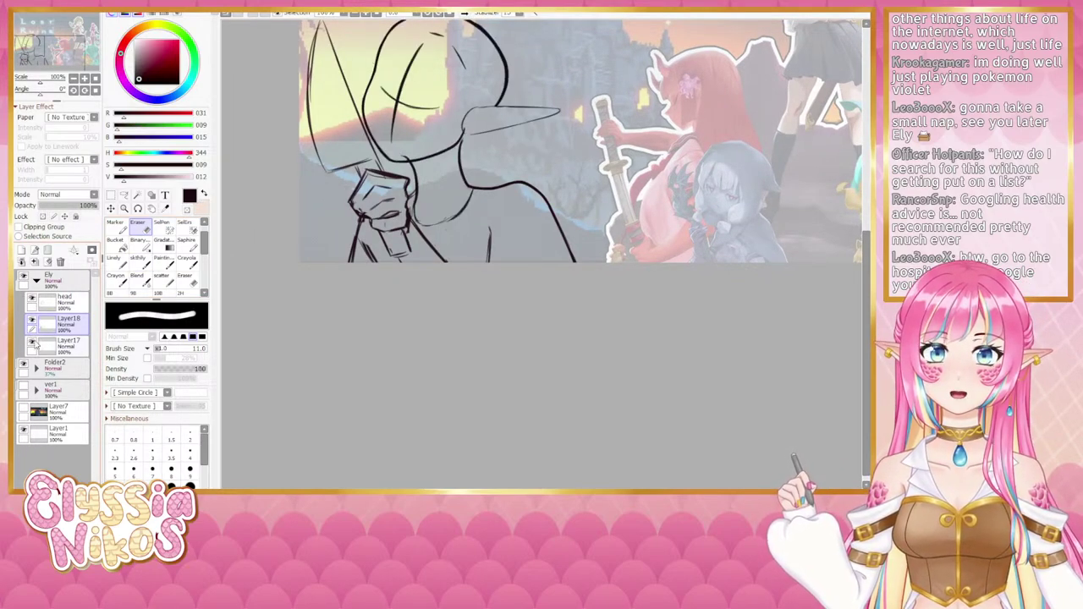
{"action": "left_click", "coordinate": [68, 345]}
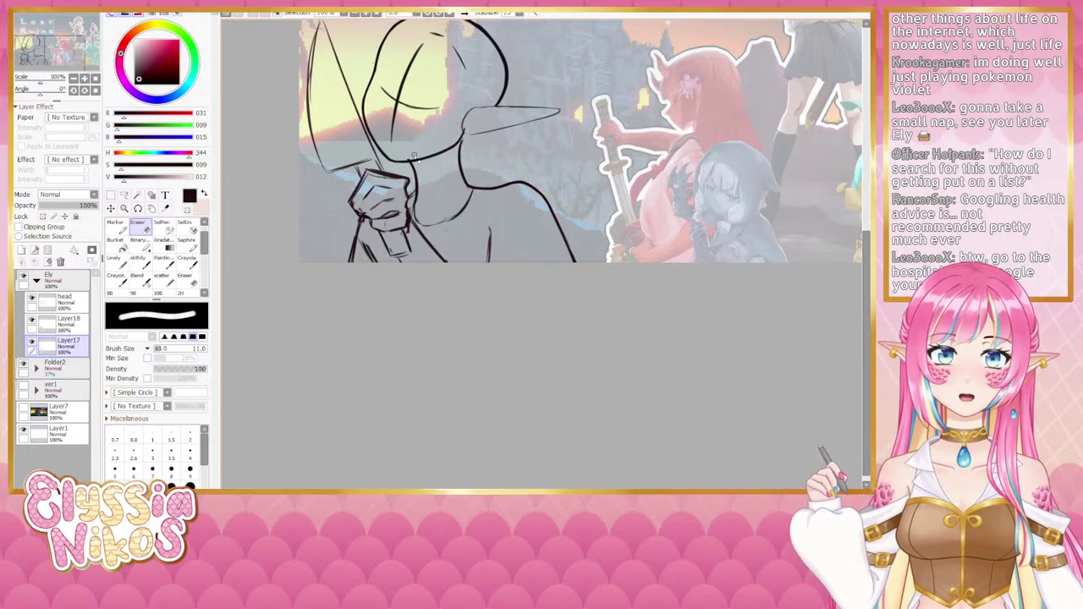
Step: Examine the reworked shoulder and arm against the full thumbnail at reduced scales and in a horizontally mirrored view
{"action": "left_click", "coordinate": [73, 79]}
{"action": "left_click", "coordinate": [74, 79]}
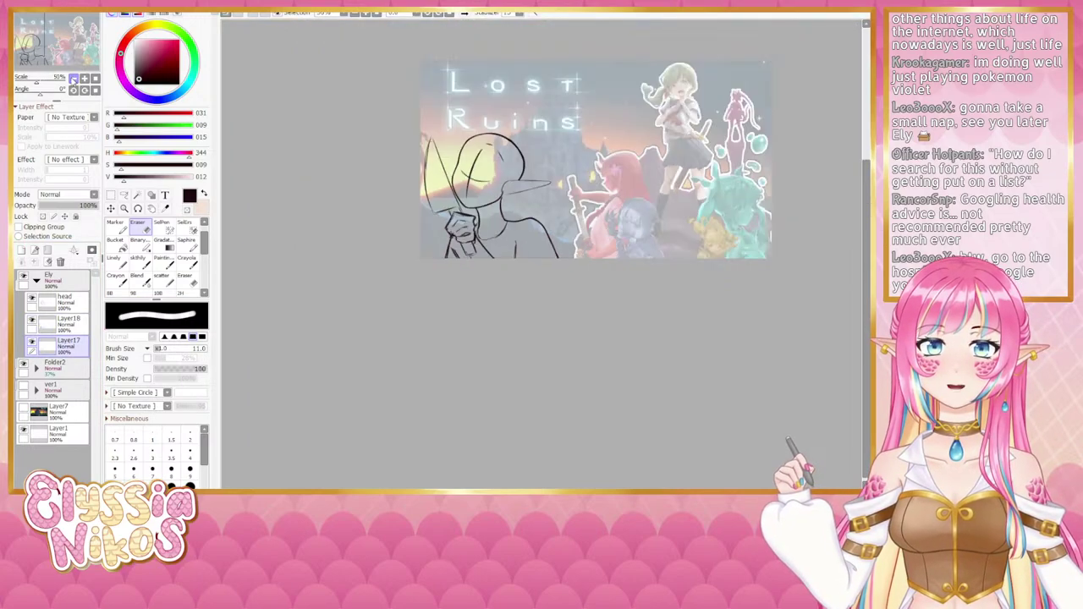
{"action": "left_click", "coordinate": [74, 79]}
{"action": "left_click_drag", "start_coordinate": [388, 285], "coordinate": [336, 285]}
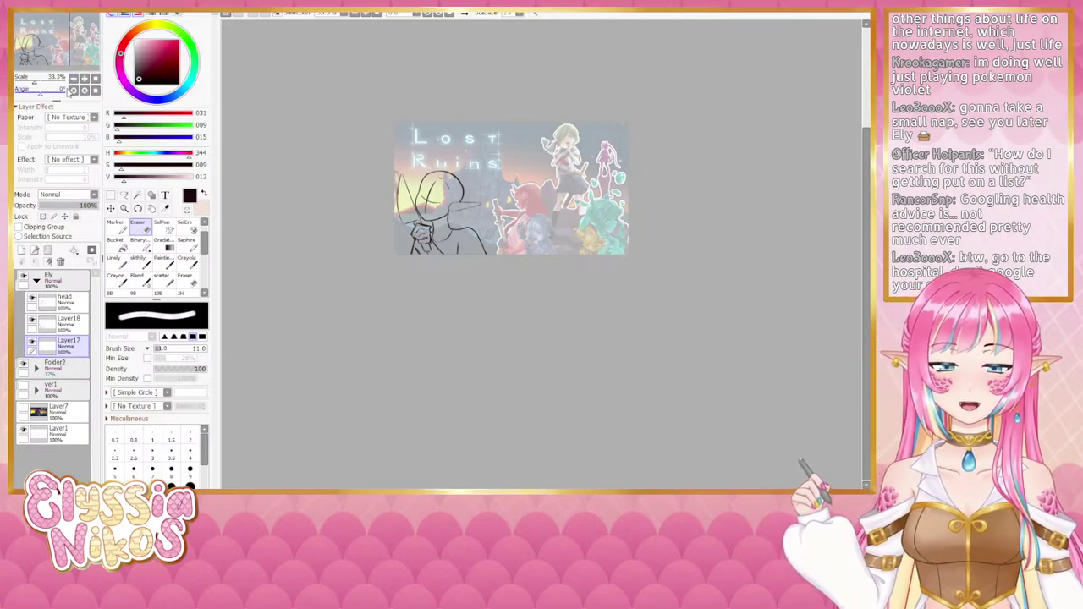
{"action": "left_click", "coordinate": [84, 79]}
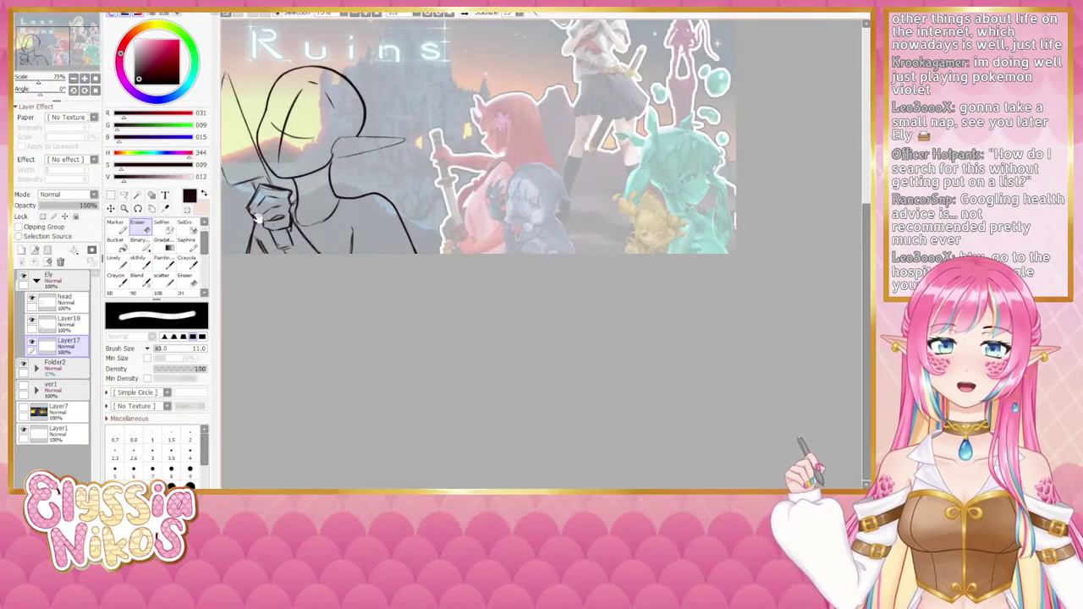
{"action": "left_click", "coordinate": [85, 79]}
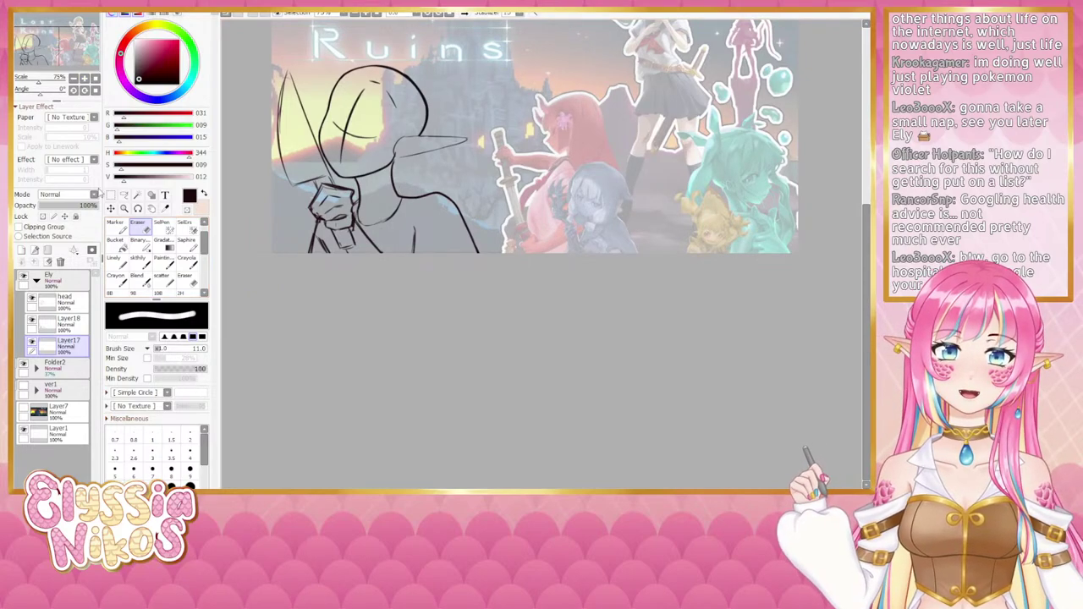
{"action": "left_click", "coordinate": [73, 78]}
{"action": "left_click", "coordinate": [73, 79]}
{"action": "left_click", "coordinate": [73, 79]}
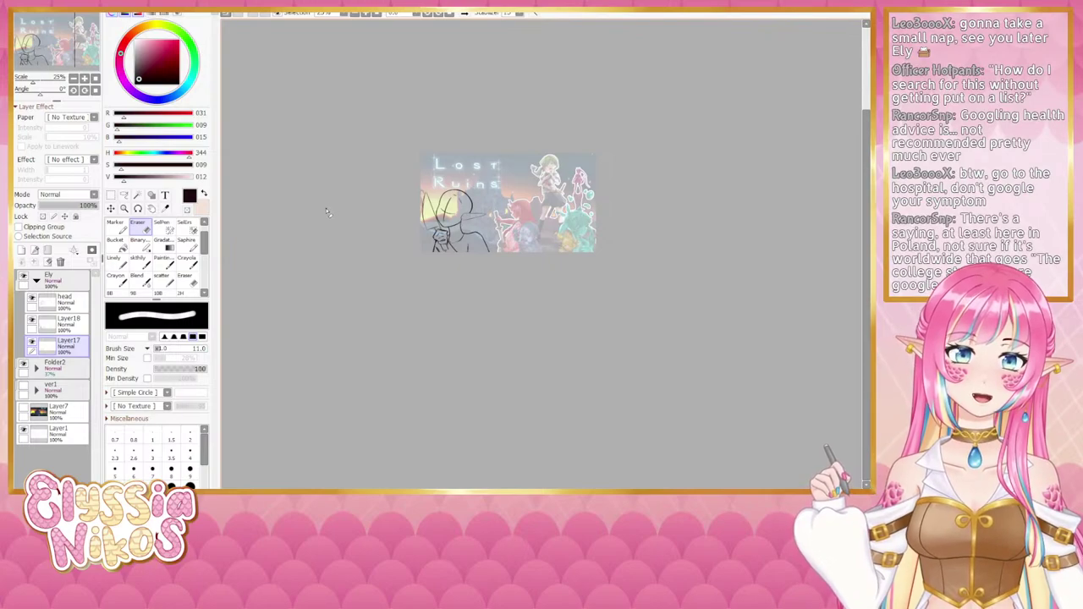
{"action": "left_click", "coordinate": [465, 14]}
{"action": "left_click_drag", "start_coordinate": [499, 81], "coordinate": [376, 80]}
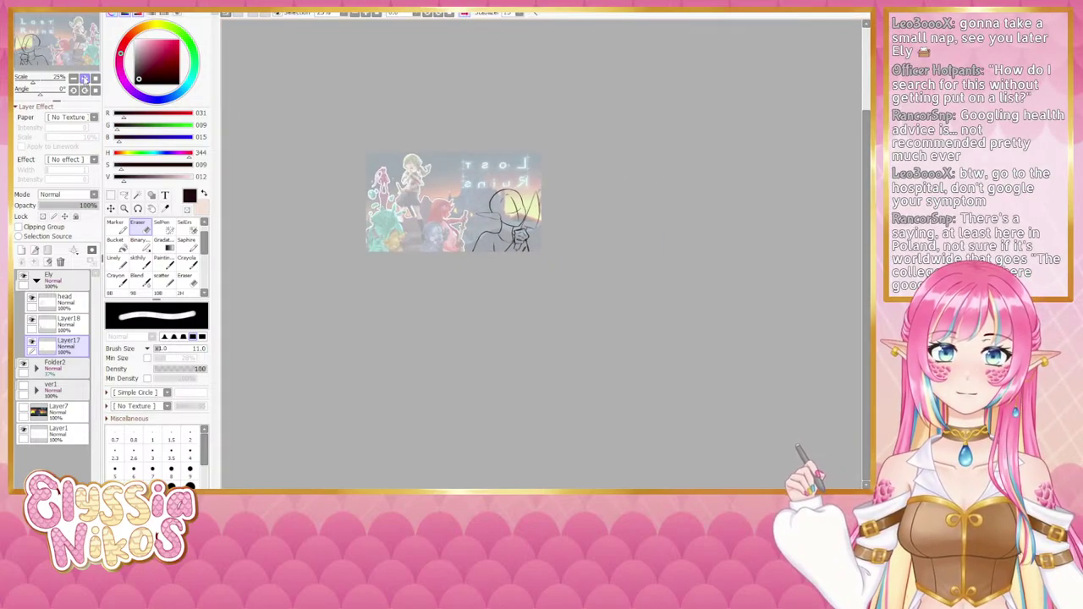
{"action": "left_click", "coordinate": [464, 13]}
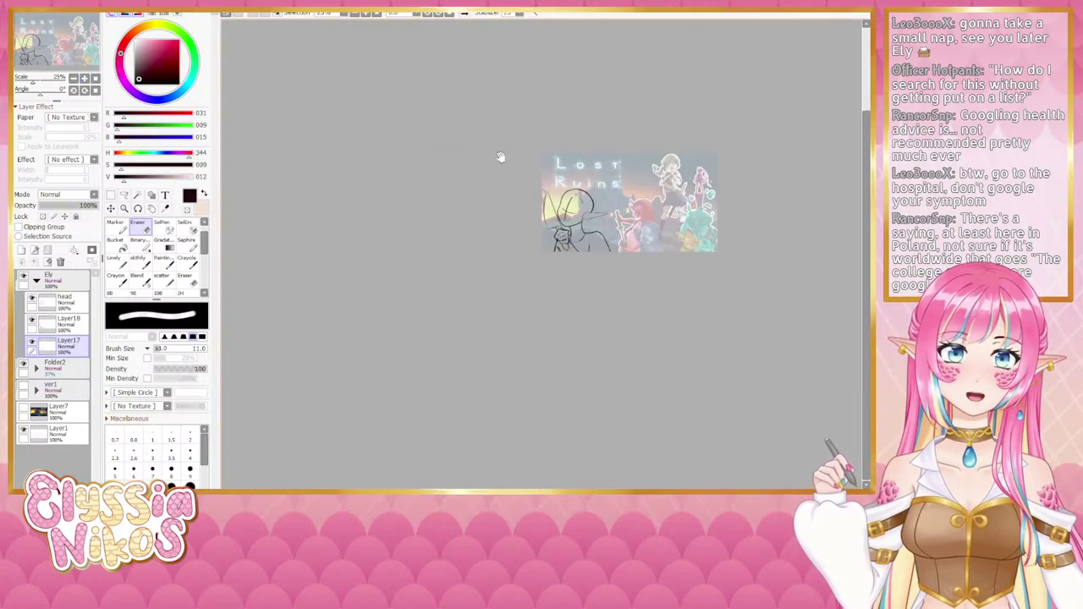
{"action": "left_click", "coordinate": [83, 79]}
{"action": "mouse_move", "coordinate": [292, 174]}
{"action": "left_mouse_down"}
{"action": "mouse_move", "coordinate": [530, 181]}
{"action": "mouse_move", "coordinate": [621, 198]}
{"action": "left_mouse_up"}
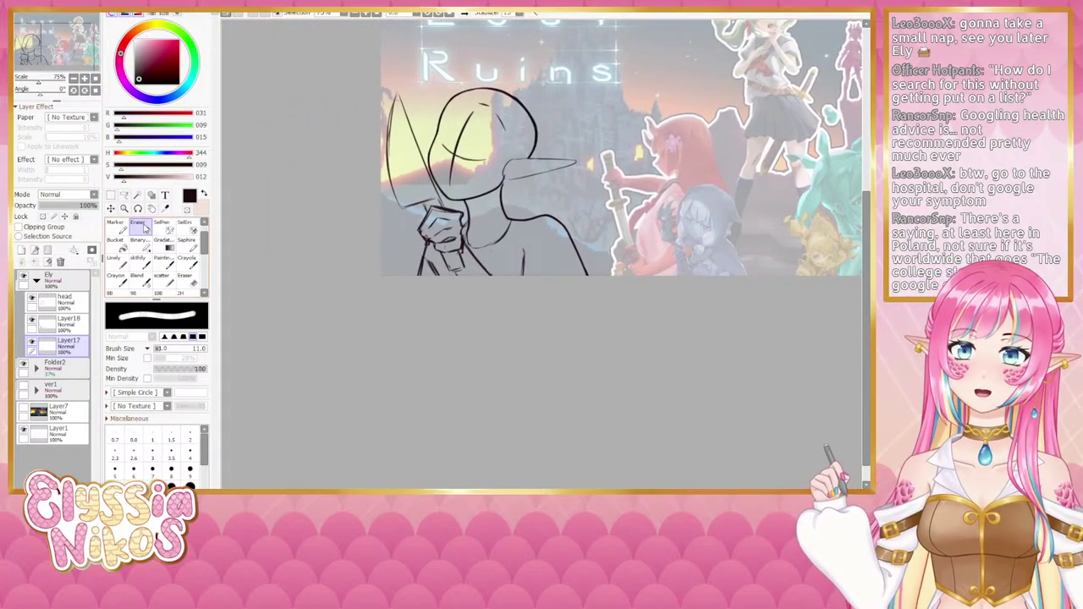
Step: Erase the pointed ear from the head layer with the size 43 eraser
{"action": "left_click", "coordinate": [75, 303]}
{"action": "mouse_move", "coordinate": [514, 163]}
{"action": "left_mouse_down"}
{"action": "mouse_move", "coordinate": [549, 174]}
{"action": "mouse_move", "coordinate": [567, 165]}
{"action": "mouse_move", "coordinate": [546, 170]}
{"action": "left_mouse_up"}
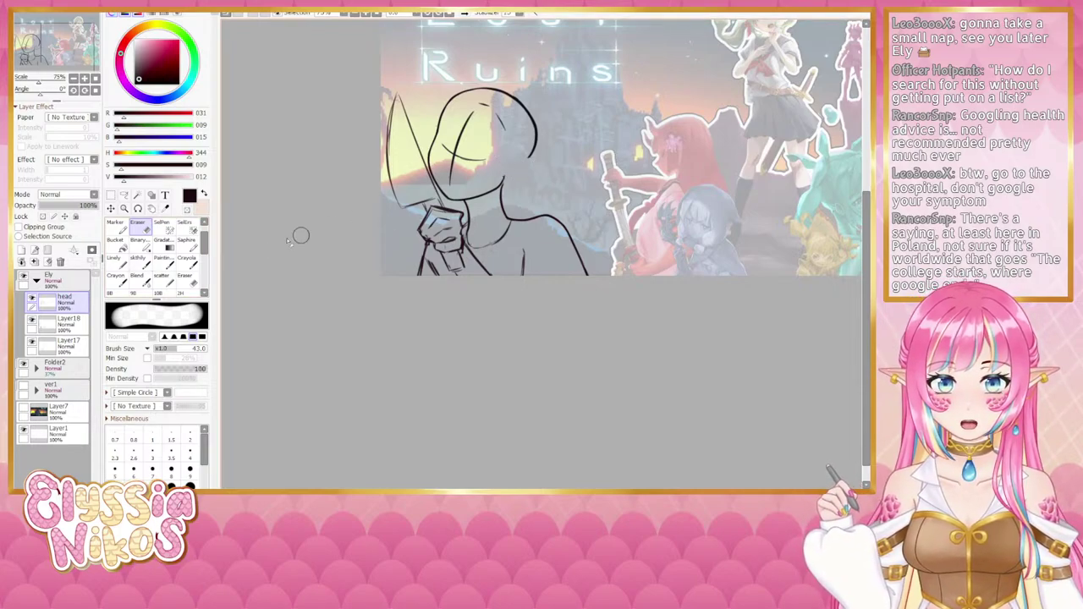
Step: Redraw the pointed ear on the head layer with the size 9 brush, angled slightly downward, undoing unsatisfactory strokes
{"action": "left_click", "coordinate": [144, 260]}
{"action": "mouse_move", "coordinate": [511, 157]}
{"action": "left_mouse_down"}
{"action": "mouse_move", "coordinate": [506, 175]}
{"action": "mouse_move", "coordinate": [577, 178]}
{"action": "left_mouse_up"}
{"action": "key", "text": "ctrl+z"}
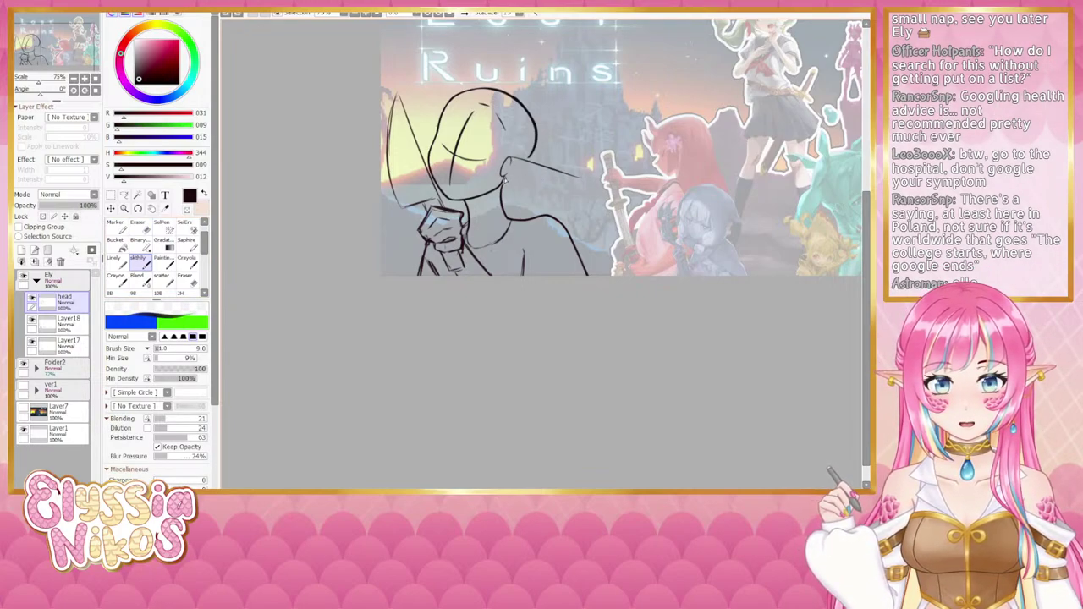
{"action": "mouse_move", "coordinate": [505, 177]}
{"action": "left_mouse_down"}
{"action": "mouse_move", "coordinate": [577, 183]}
{"action": "mouse_move", "coordinate": [554, 179]}
{"action": "left_mouse_up"}
{"action": "key", "text": "ctrl+z"}
{"action": "key", "text": "ctrl+z"}
{"action": "key", "text": "ctrl+z"}
{"action": "key", "text": "ctrl+z"}
{"action": "key", "text": "ctrl+z"}
{"action": "key", "text": "ctrl+z"}
{"action": "key", "text": "e"}
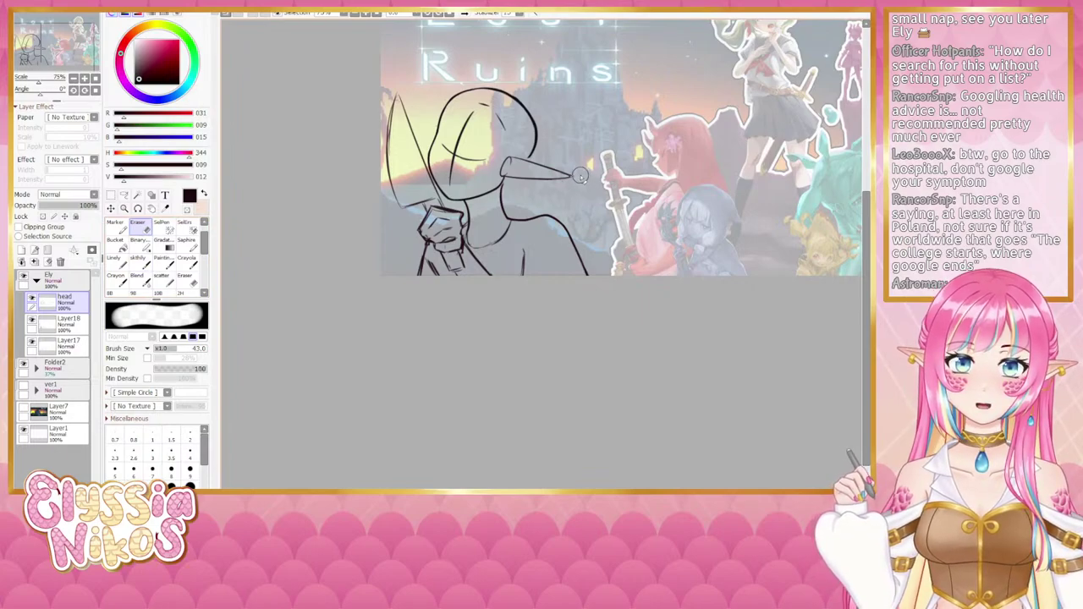
Step: Check the redrawn ear at reduced scale and in a horizontally mirrored view, and erase it from the head
{"action": "left_click", "coordinate": [72, 78]}
{"action": "left_click", "coordinate": [73, 77]}
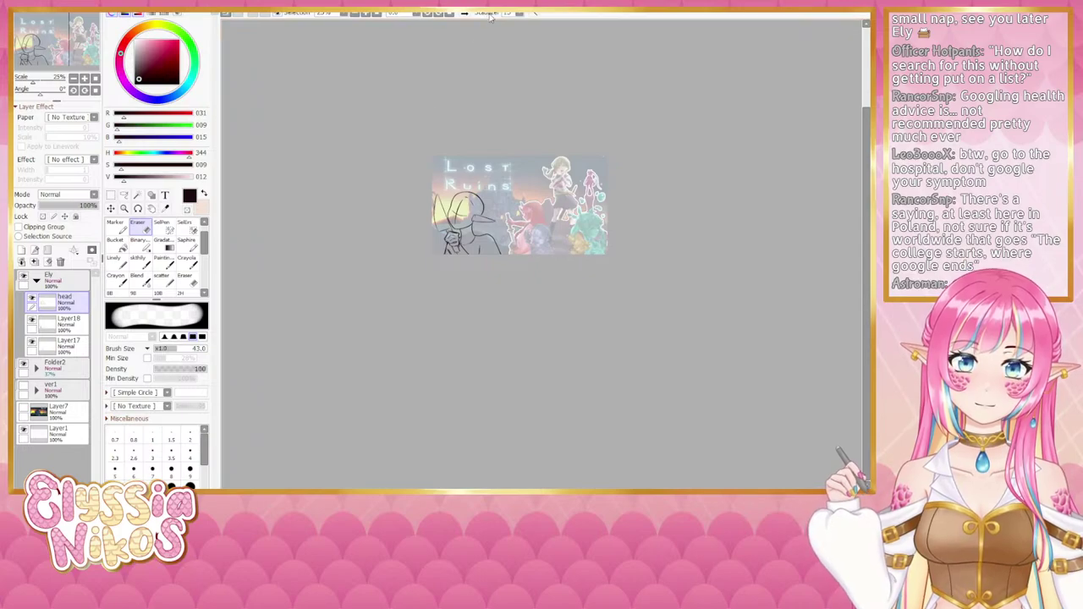
{"action": "left_click", "coordinate": [463, 14]}
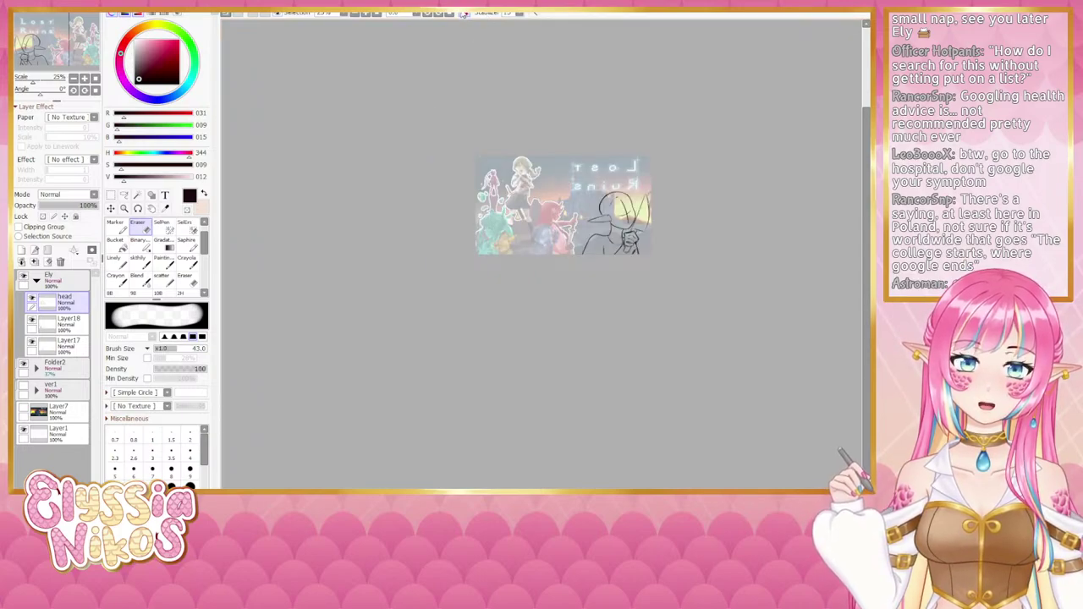
{"action": "left_click", "coordinate": [463, 14]}
{"action": "left_click", "coordinate": [84, 78]}
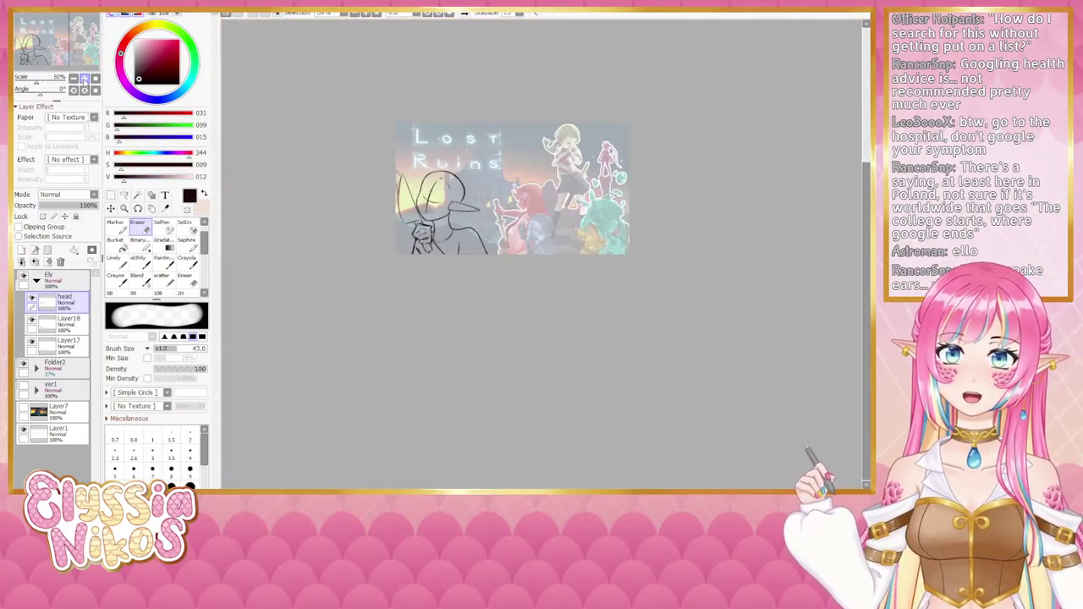
{"action": "left_click", "coordinate": [83, 78]}
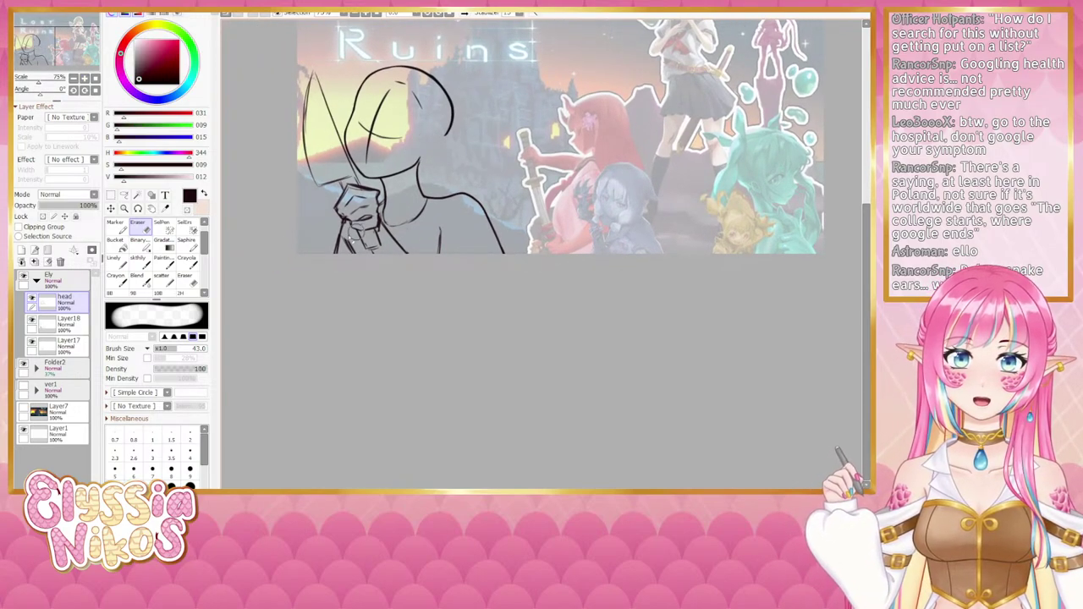
Step: Create a new layer above the head layer and name it face
{"action": "left_click", "coordinate": [147, 265]}
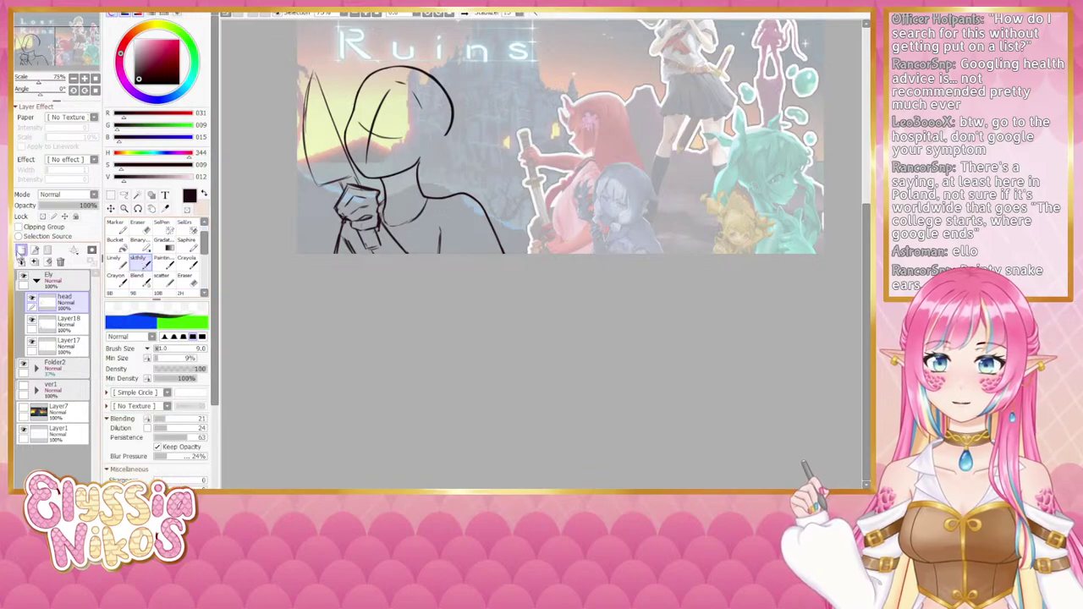
{"action": "left_click", "coordinate": [21, 251]}
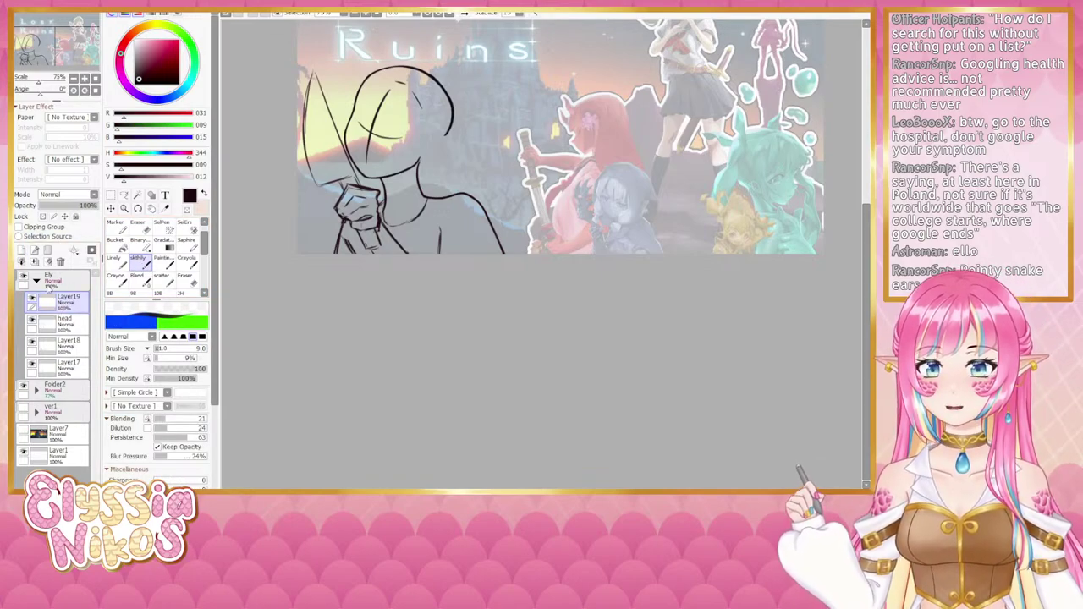
{"action": "type", "text": "face"}
{"action": "key", "text": "Return"}
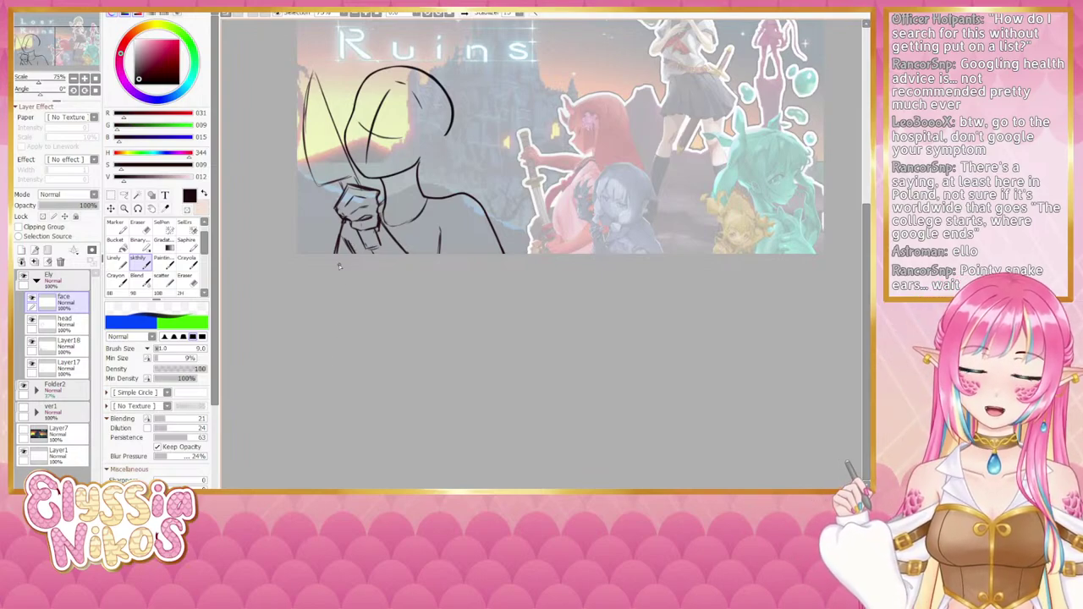
Step: Set the eraser to size 9, check Layer18's visibility to find the hand lines, and make Layer18 active
{"action": "left_click_drag", "start_coordinate": [298, 323], "coordinate": [311, 320]}
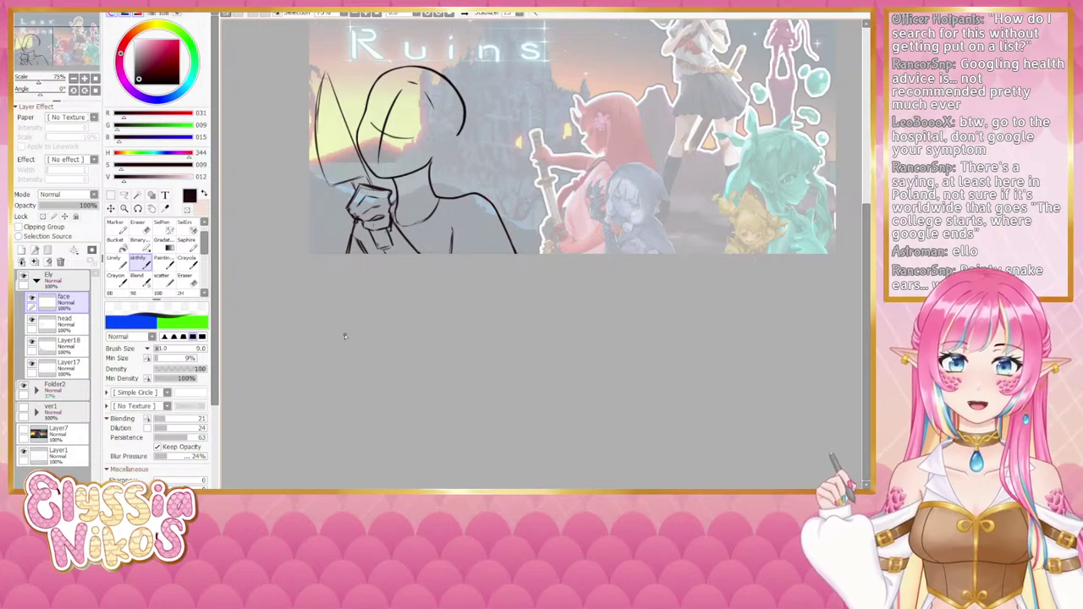
{"action": "left_click", "coordinate": [141, 224]}
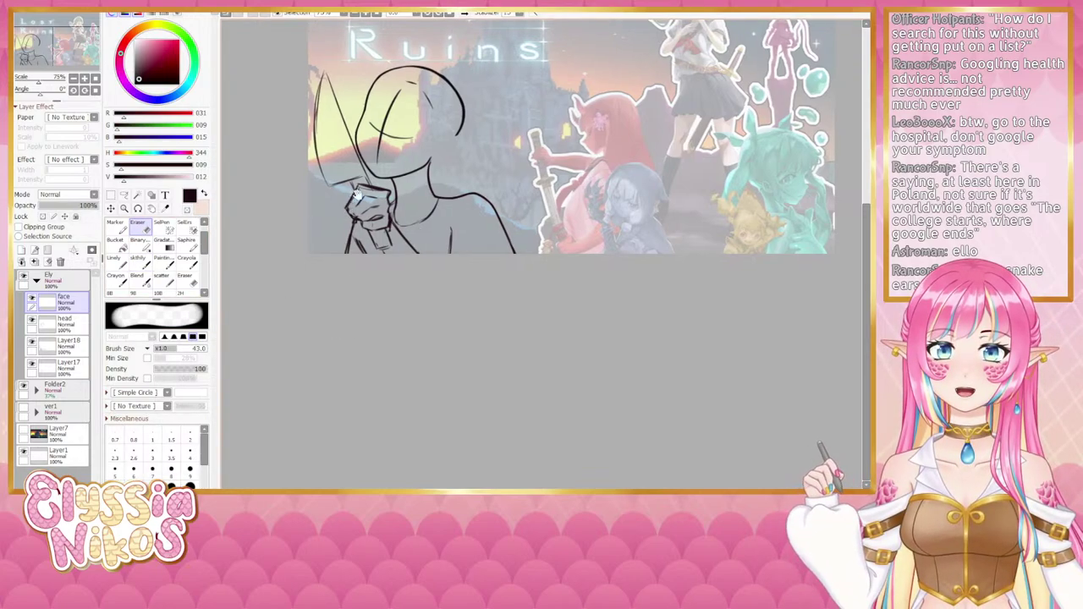
{"action": "left_click_drag", "start_coordinate": [355, 206], "coordinate": [361, 195]}
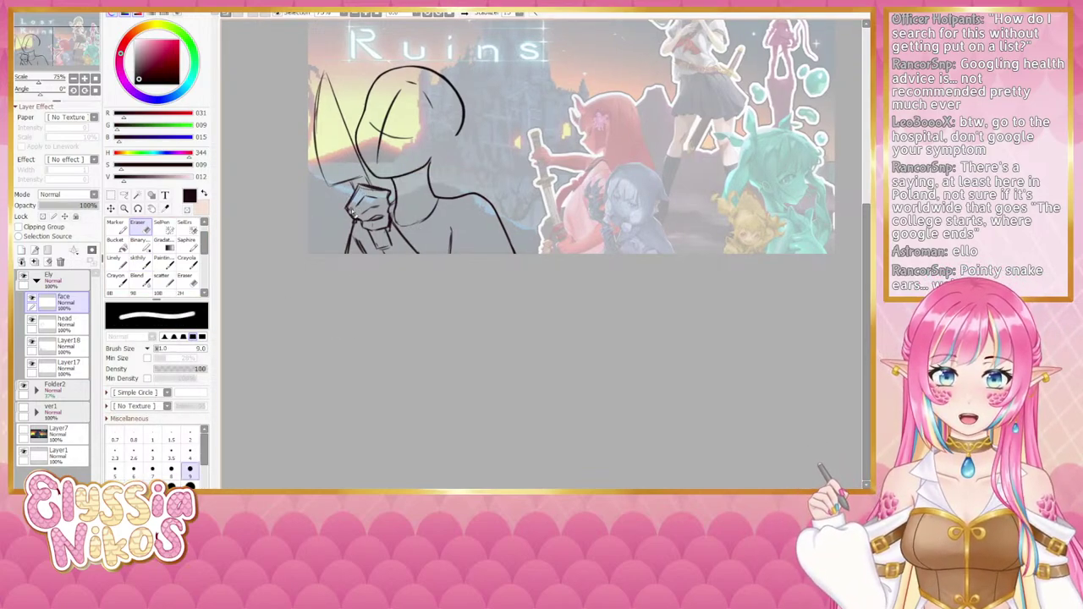
{"action": "left_click", "coordinate": [32, 343]}
{"action": "left_click", "coordinate": [33, 342]}
{"action": "left_click", "coordinate": [66, 346]}
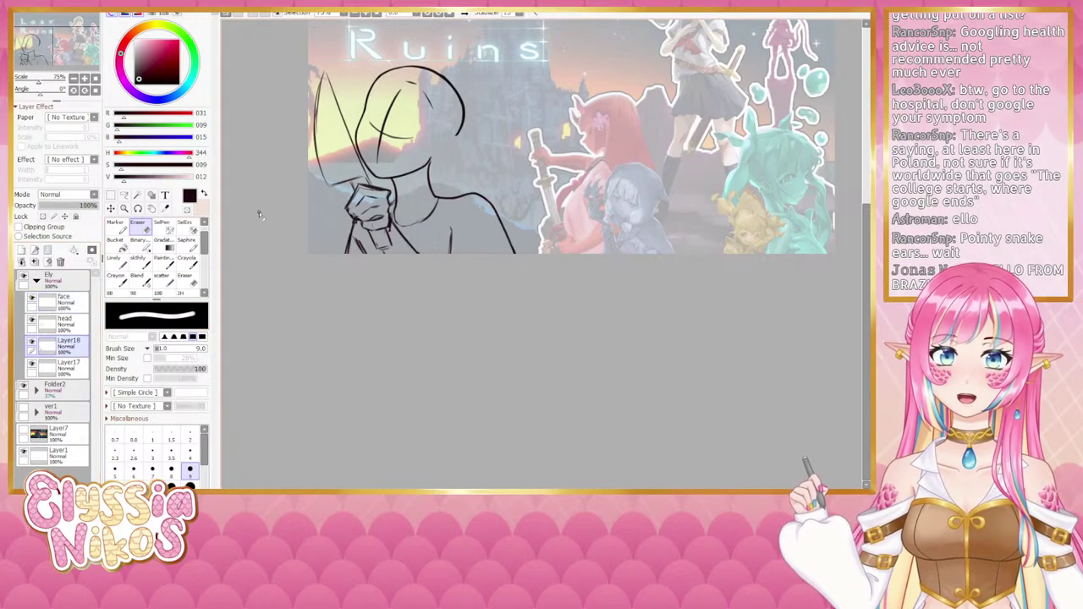
Step: Clean up and redraw the lines of the hand gripping the blade on Layer18, alternating the size 9 eraser and brush
{"action": "mouse_move", "coordinate": [354, 207]}
{"action": "left_mouse_down"}
{"action": "mouse_move", "coordinate": [372, 189]}
{"action": "mouse_move", "coordinate": [362, 193]}
{"action": "mouse_move", "coordinate": [387, 199]}
{"action": "mouse_move", "coordinate": [367, 183]}
{"action": "left_mouse_up"}
{"action": "key", "text": "ctrl+z"}
{"action": "key", "text": "ctrl+z"}
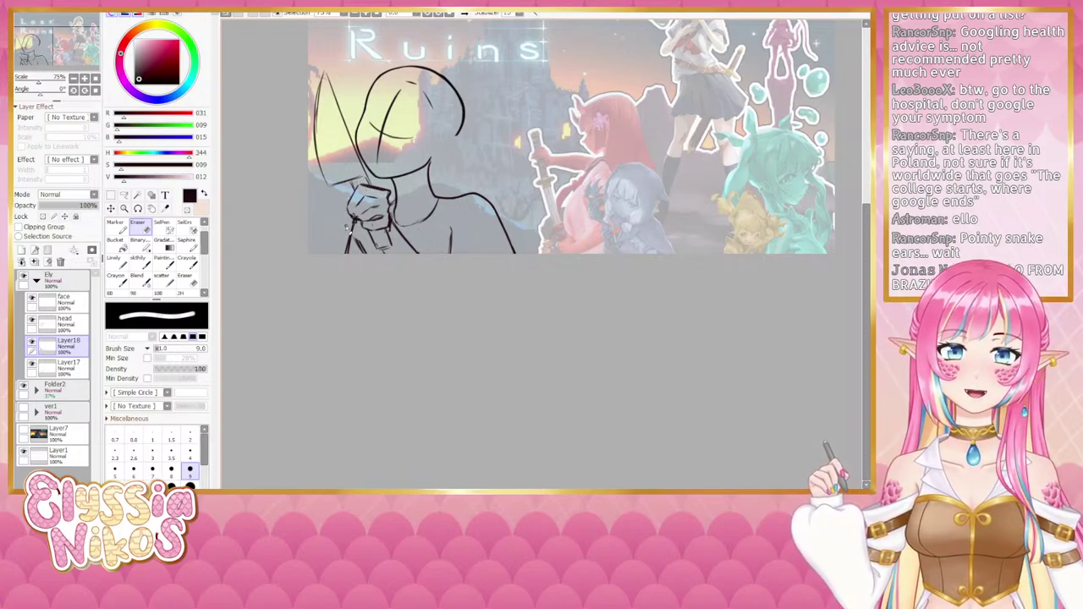
{"action": "left_click", "coordinate": [145, 263]}
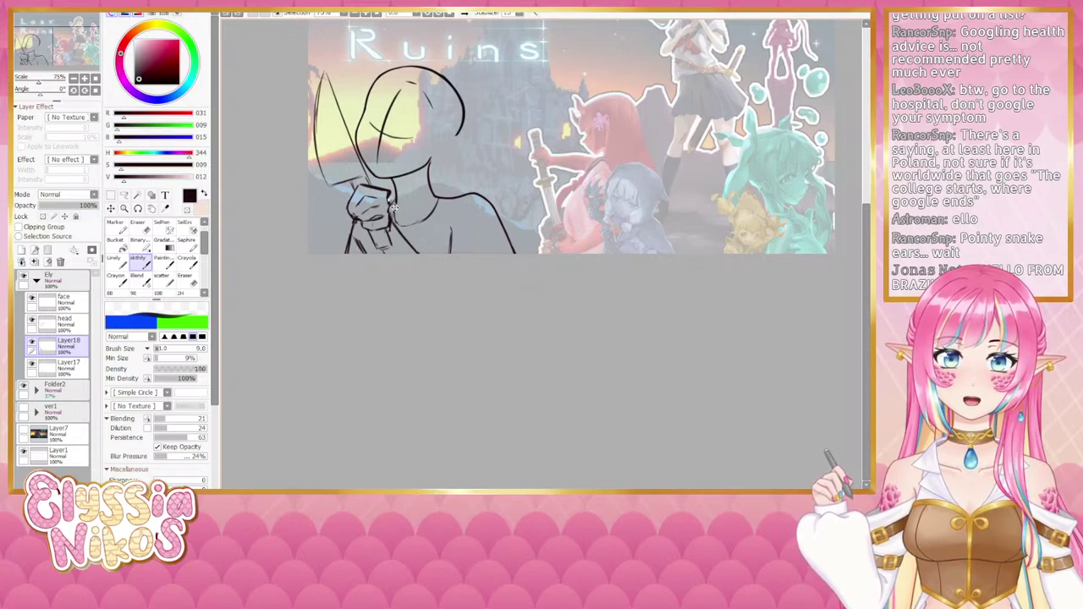
{"action": "key", "text": "e"}
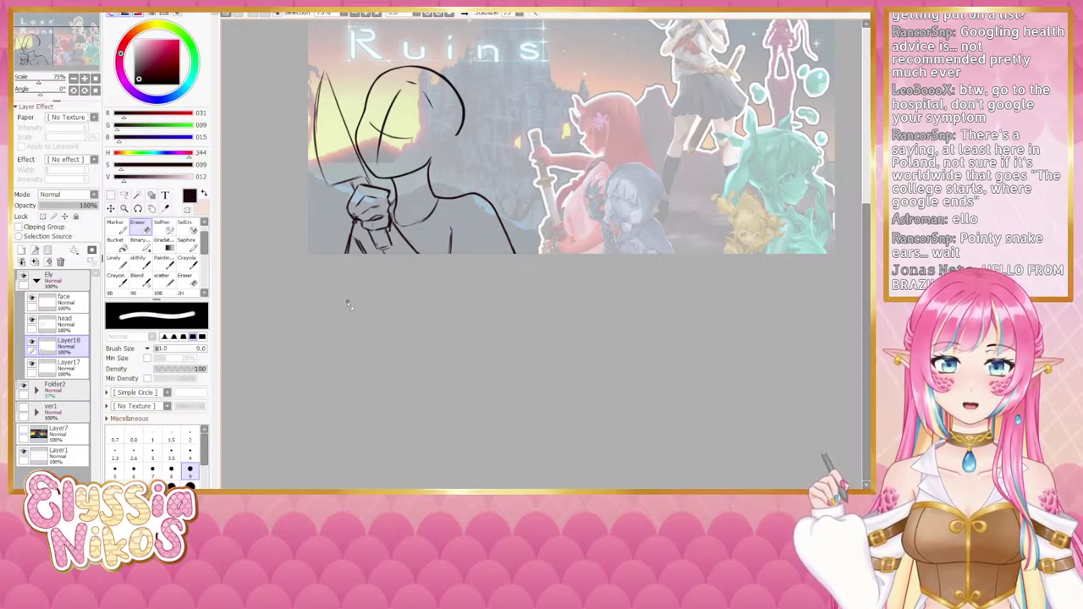
{"action": "left_click", "coordinate": [131, 264]}
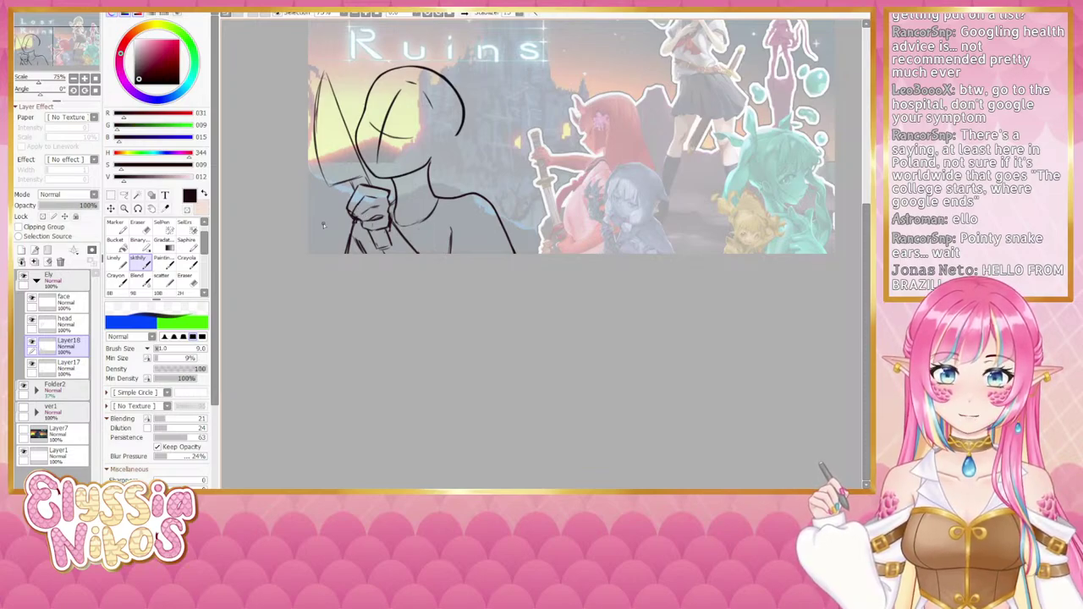
{"action": "key", "text": "e"}
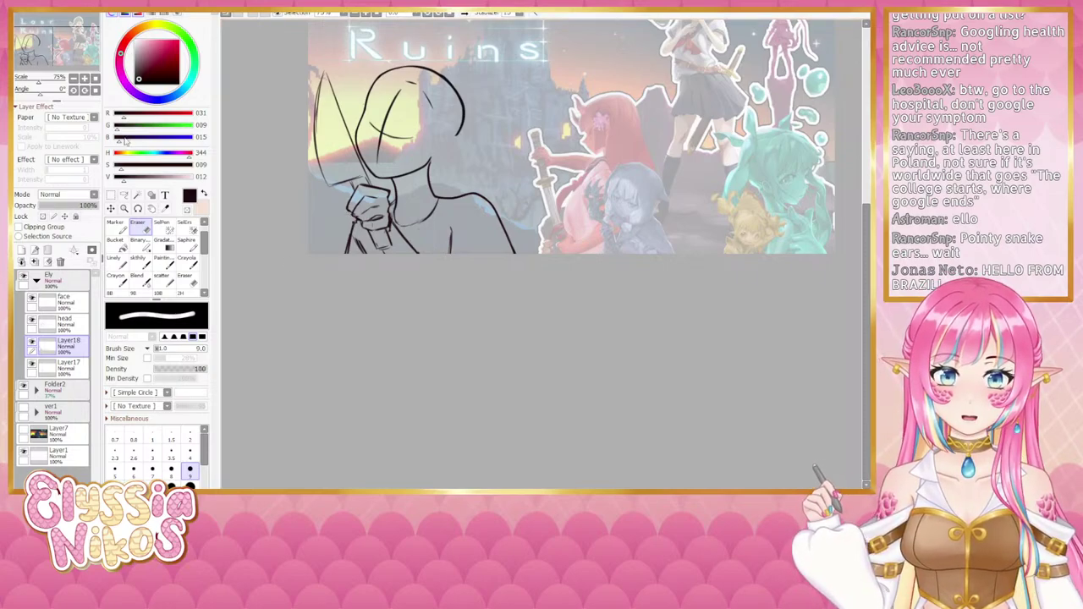
Step: Examine the reworked hand against the full thumbnail at reduced scale, toggling Layer18 off and on
{"action": "left_click", "coordinate": [73, 77]}
{"action": "left_click", "coordinate": [73, 78]}
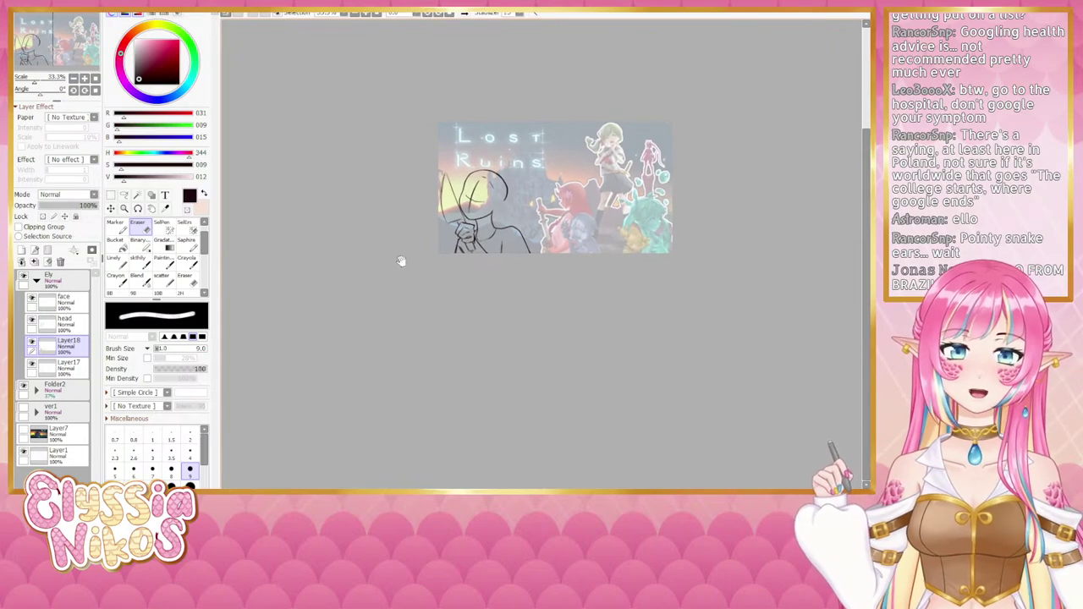
{"action": "left_click_drag", "start_coordinate": [390, 292], "coordinate": [347, 290]}
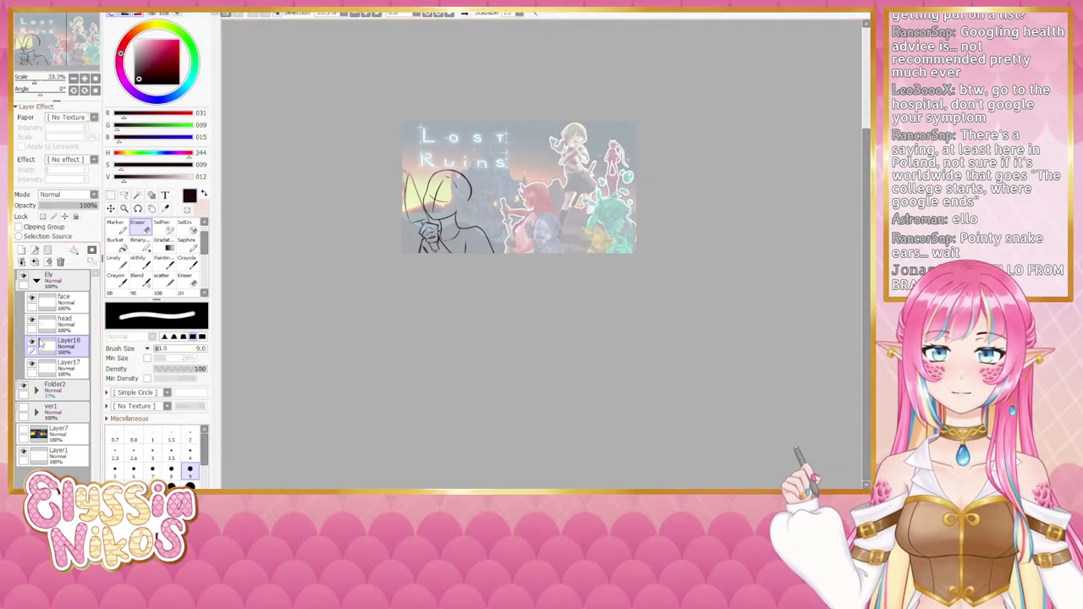
{"action": "left_click", "coordinate": [32, 342]}
{"action": "left_click", "coordinate": [32, 343]}
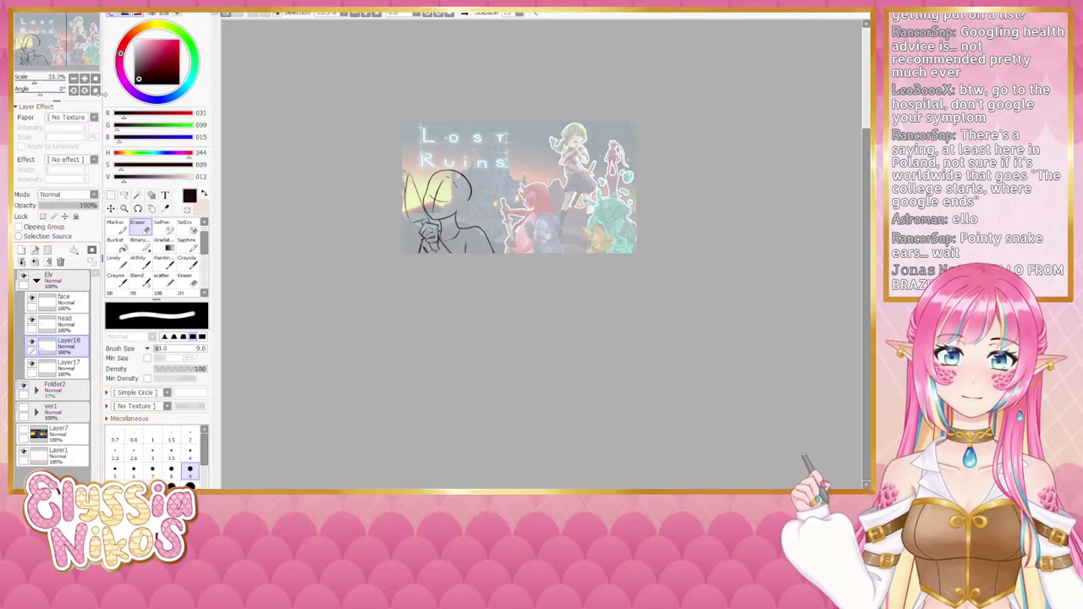
Step: Select the raised blade and the hand holding it on Layer18 with a freeform lasso, and inspect the selection's edge up close
{"action": "scroll", "coordinate": [345, 248], "scroll_direction": "up", "scroll_amount": 3}
{"action": "left_click_drag", "start_coordinate": [347, 248], "coordinate": [394, 248]}
{"action": "left_click", "coordinate": [125, 195]}
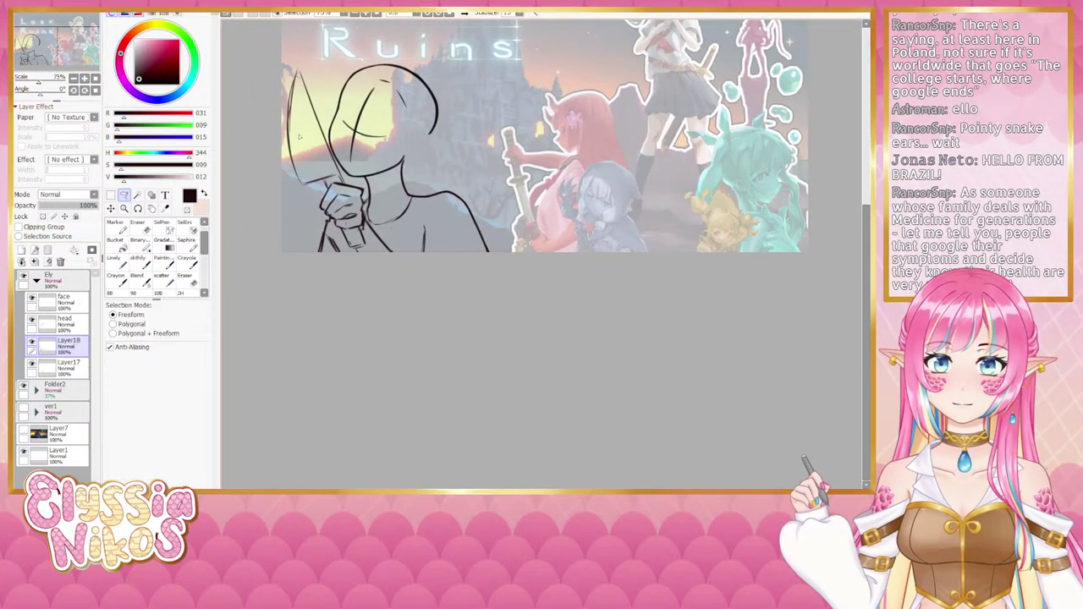
{"action": "mouse_move", "coordinate": [309, 63]}
{"action": "left_mouse_down"}
{"action": "mouse_move", "coordinate": [266, 93]}
{"action": "mouse_move", "coordinate": [287, 196]}
{"action": "mouse_move", "coordinate": [318, 214]}
{"action": "left_mouse_up"}
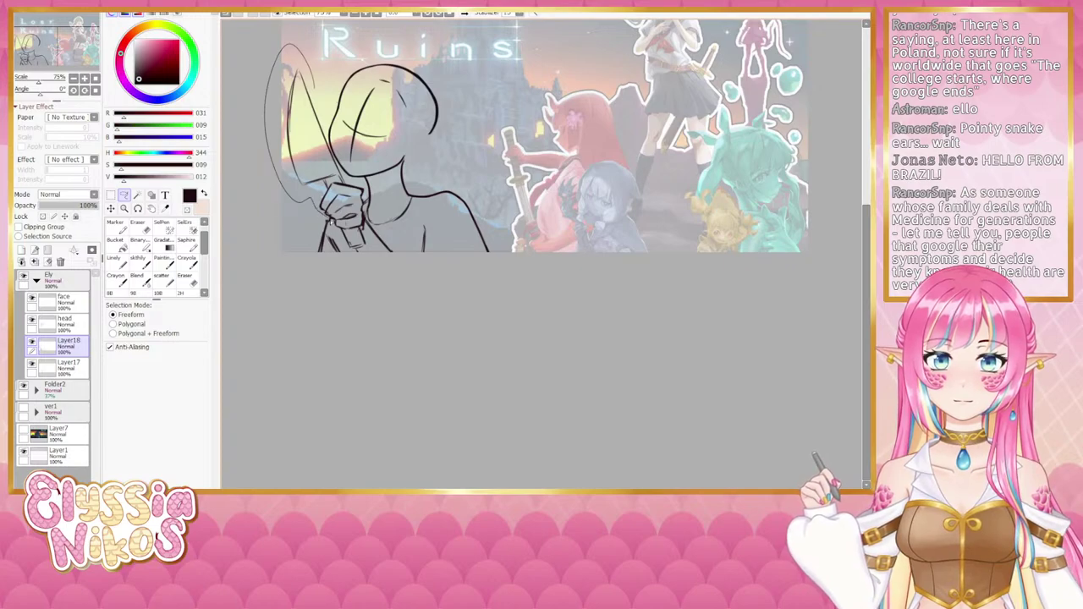
{"action": "left_click_drag", "start_coordinate": [349, 262], "coordinate": [405, 265]}
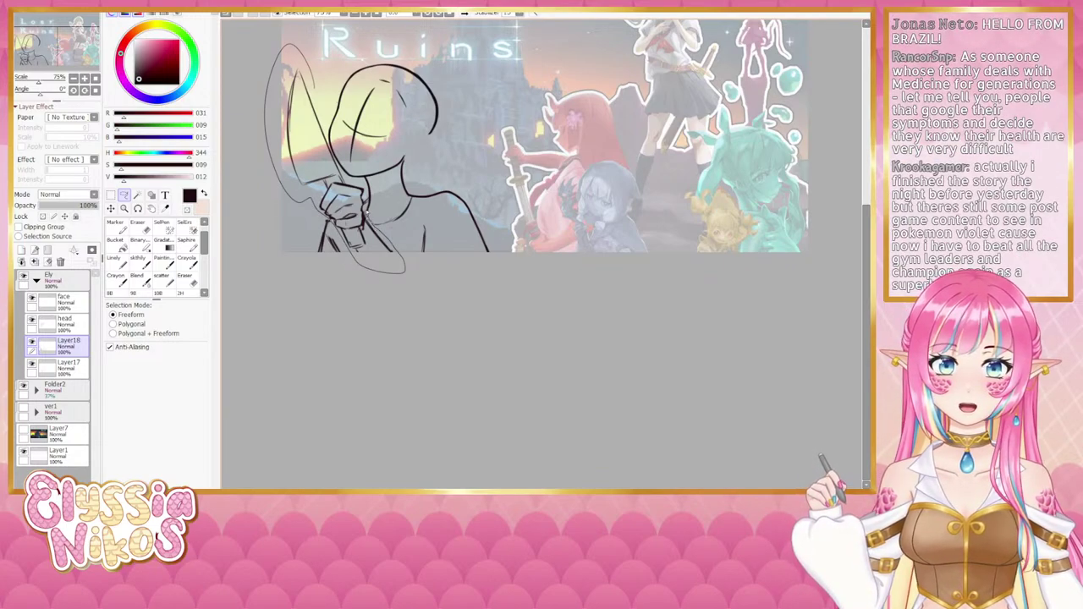
{"action": "left_click_drag", "start_coordinate": [404, 265], "coordinate": [398, 254]}
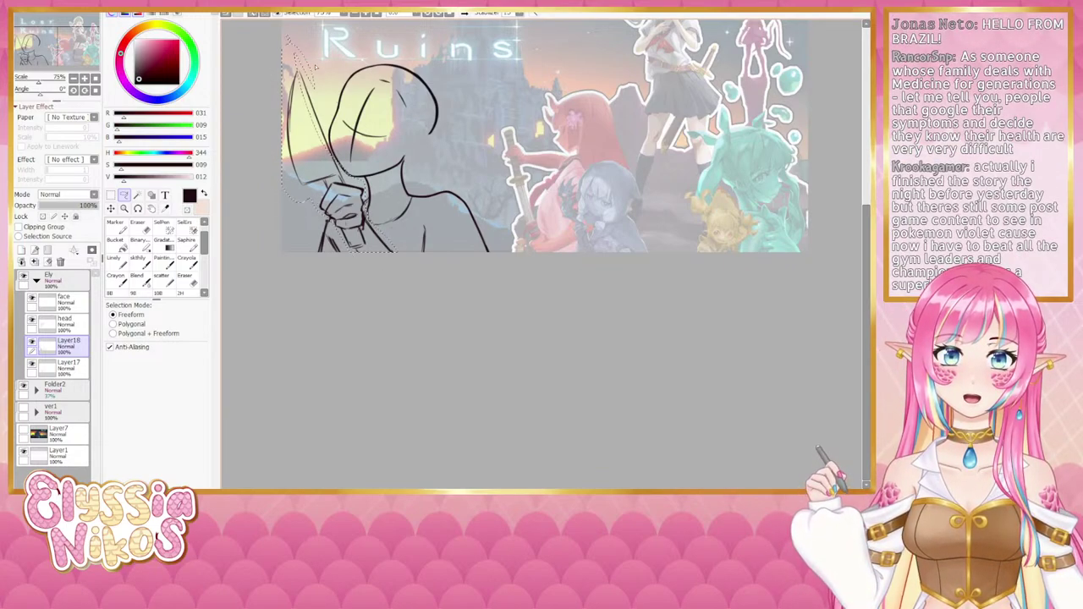
{"action": "left_click", "coordinate": [83, 79]}
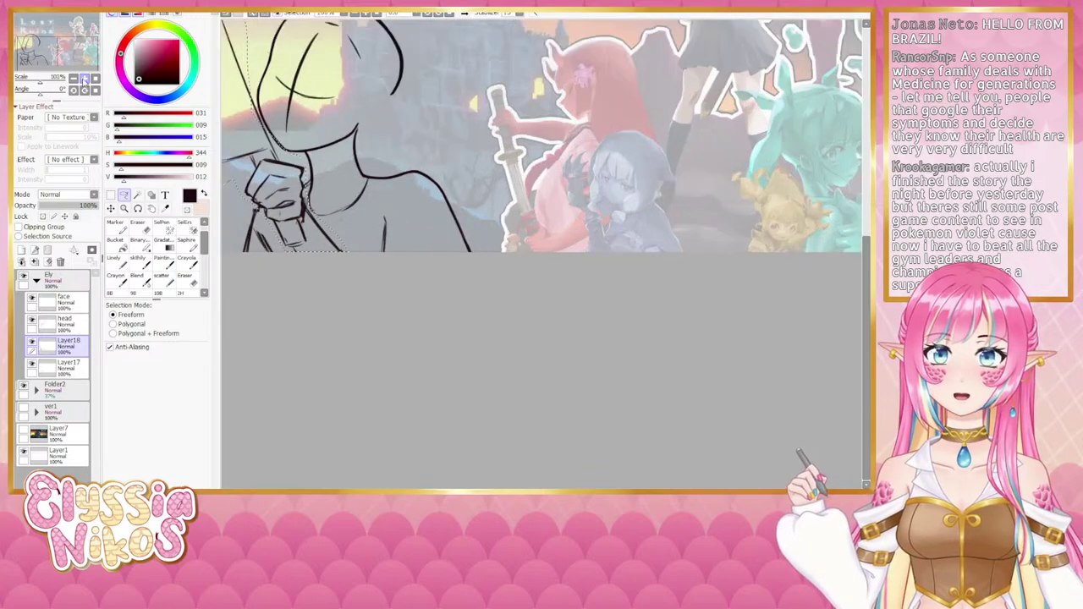
{"action": "left_click", "coordinate": [84, 78]}
{"action": "mouse_move", "coordinate": [247, 100]}
{"action": "left_mouse_down"}
{"action": "mouse_move", "coordinate": [600, 246]}
{"action": "mouse_move", "coordinate": [659, 292]}
{"action": "left_mouse_up"}
{"action": "mouse_move", "coordinate": [484, 200]}
{"action": "left_mouse_down"}
{"action": "mouse_move", "coordinate": [525, 283]}
{"action": "mouse_move", "coordinate": [389, 184]}
{"action": "left_mouse_up"}
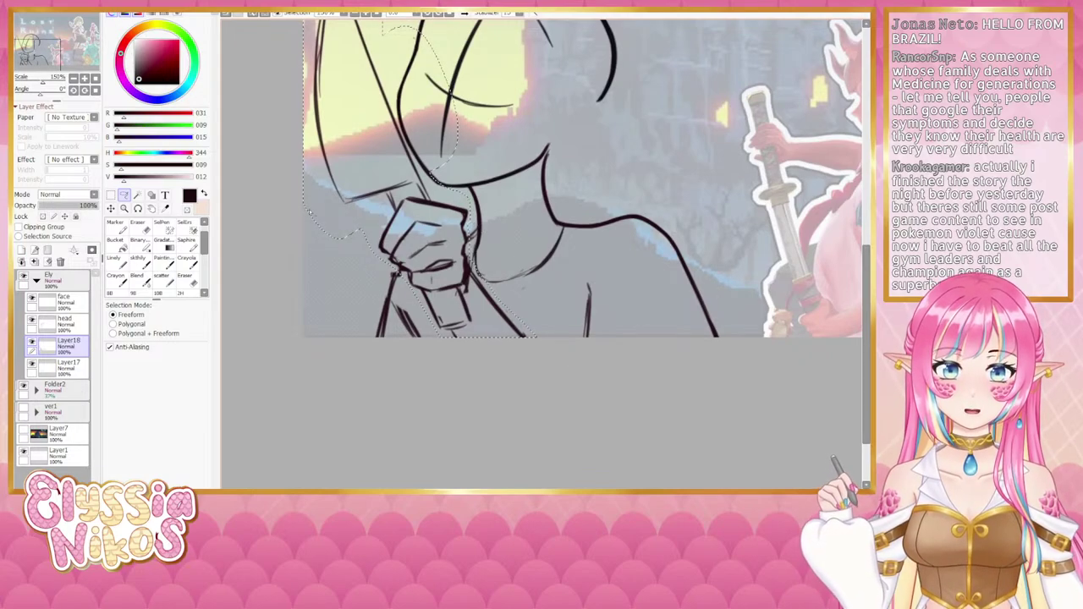
Step: Move the selected blade and hand onto their own layer by cutting and pasting, and name that layer knife
{"action": "left_click", "coordinate": [74, 78]}
{"action": "left_click", "coordinate": [73, 77]}
{"action": "left_click", "coordinate": [73, 78]}
{"action": "left_click", "coordinate": [73, 77]}
{"action": "left_click_drag", "start_coordinate": [421, 244], "coordinate": [341, 256]}
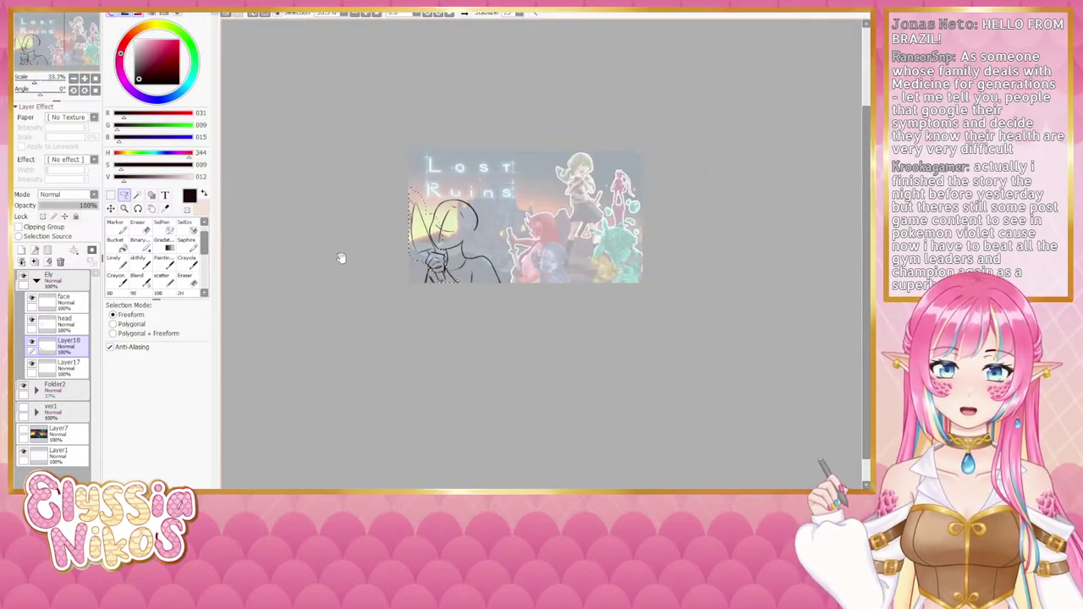
{"action": "key", "text": "ctrl+x"}
{"action": "key", "text": "ctrl+v"}
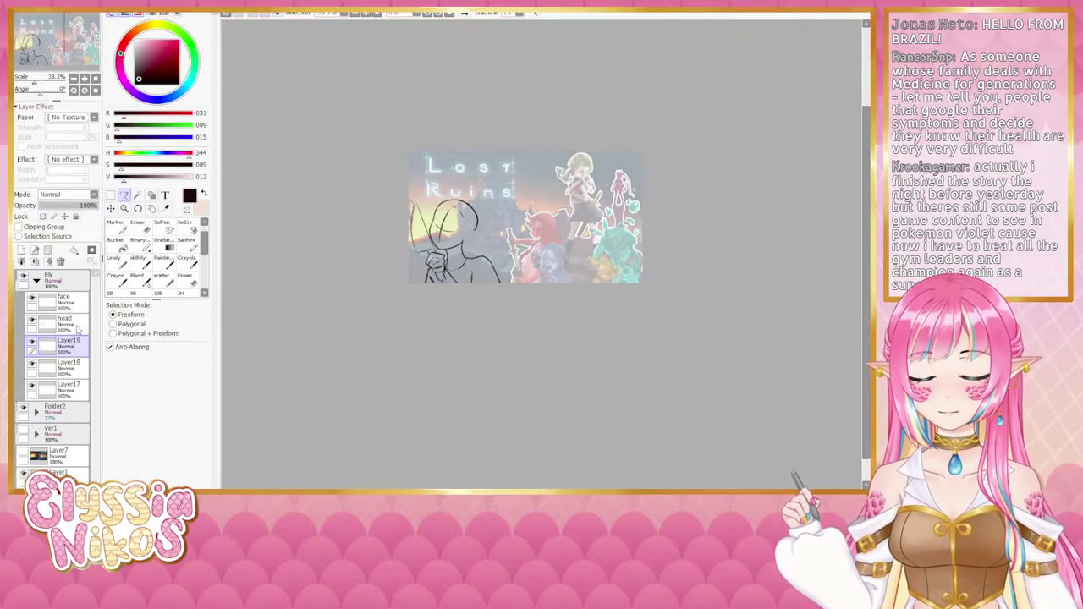
{"action": "type", "text": "knife"}
{"action": "key", "text": "Return"}
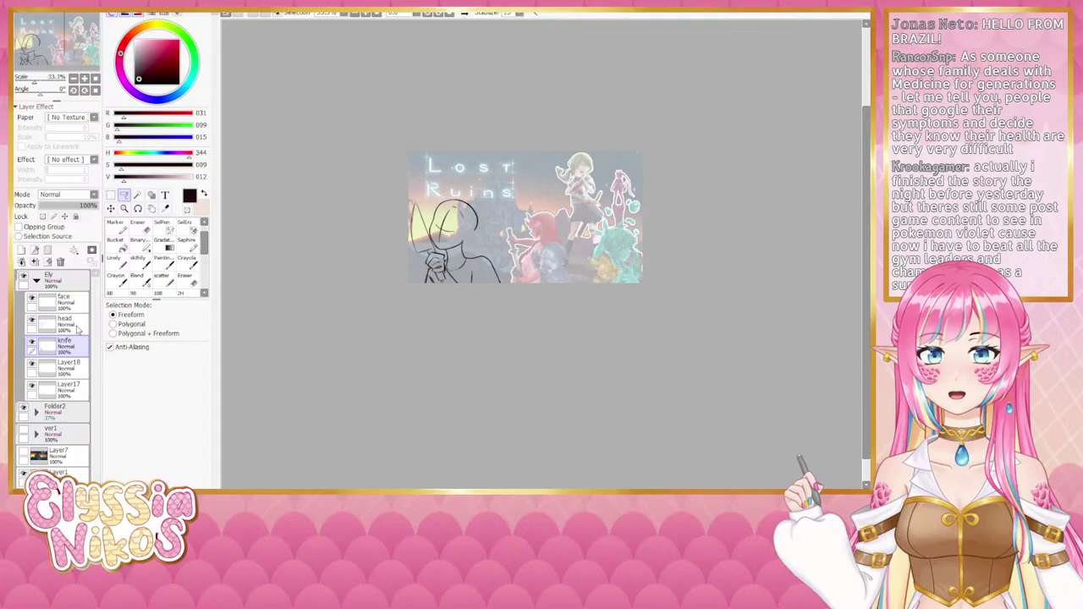
Step: Hide the knife layer and check the remaining head and shoulders at reduced scale and in a horizontally mirrored view
{"action": "left_click", "coordinate": [31, 343]}
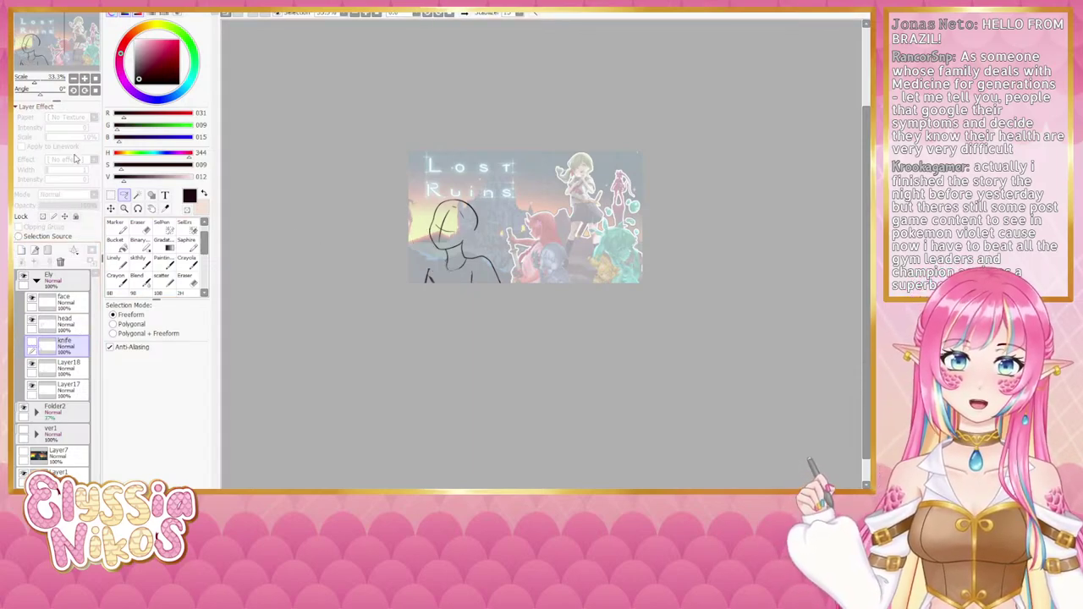
{"action": "left_click", "coordinate": [73, 78]}
{"action": "left_click", "coordinate": [464, 14]}
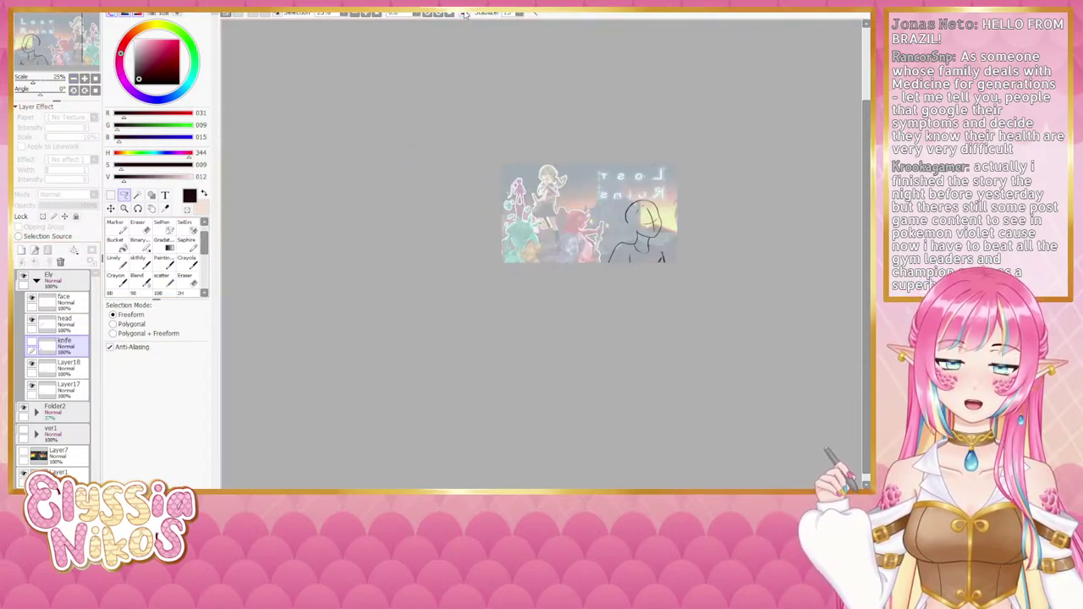
{"action": "left_click", "coordinate": [464, 15]}
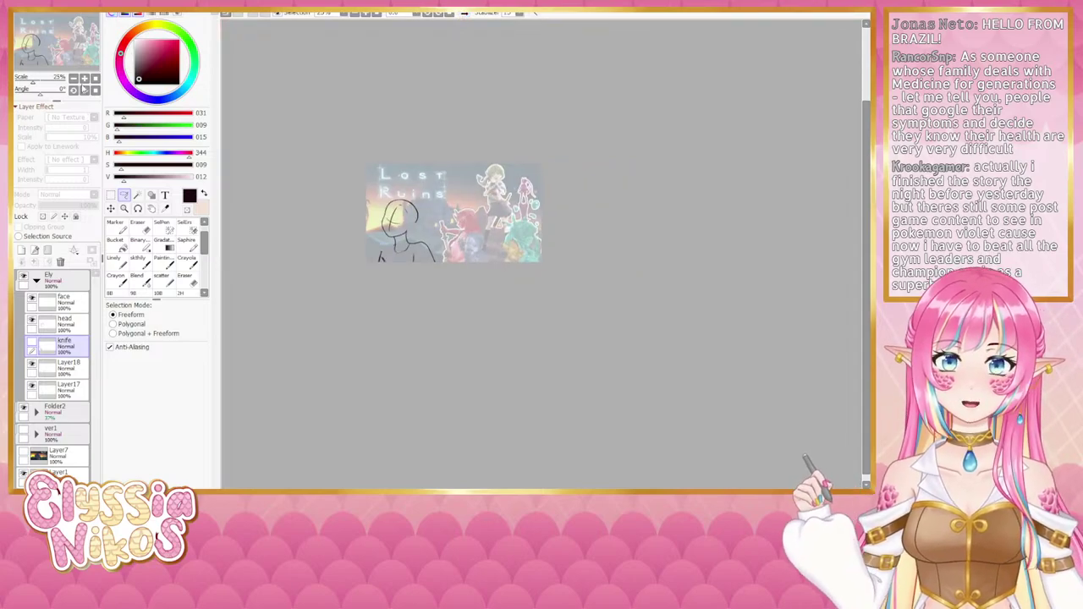
{"action": "left_click", "coordinate": [84, 79]}
{"action": "left_click", "coordinate": [83, 79]}
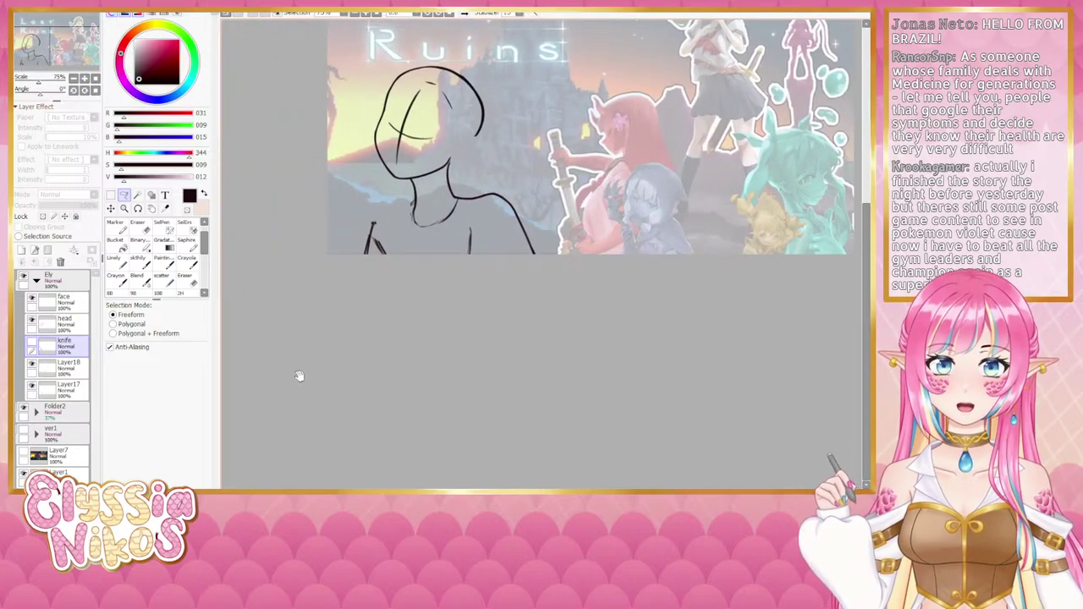
Step: Redraw the knife-side shoulder and upper arm outline on Layer18 and clean up the stray marks beneath it with the eraser
{"action": "left_click", "coordinate": [33, 370]}
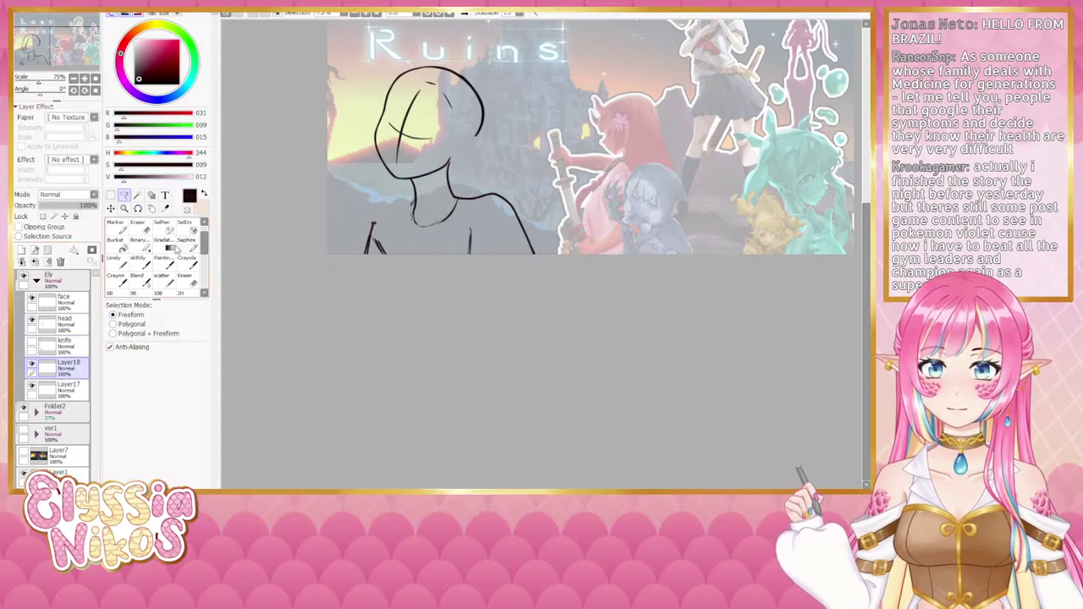
{"action": "left_click", "coordinate": [140, 261]}
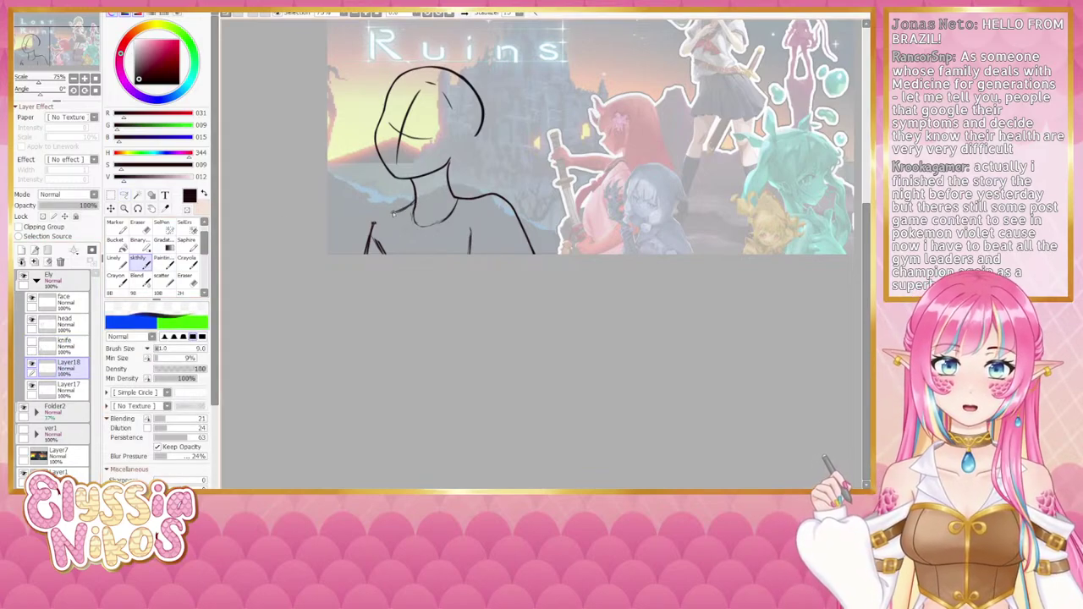
{"action": "left_click_drag", "start_coordinate": [377, 217], "coordinate": [367, 249]}
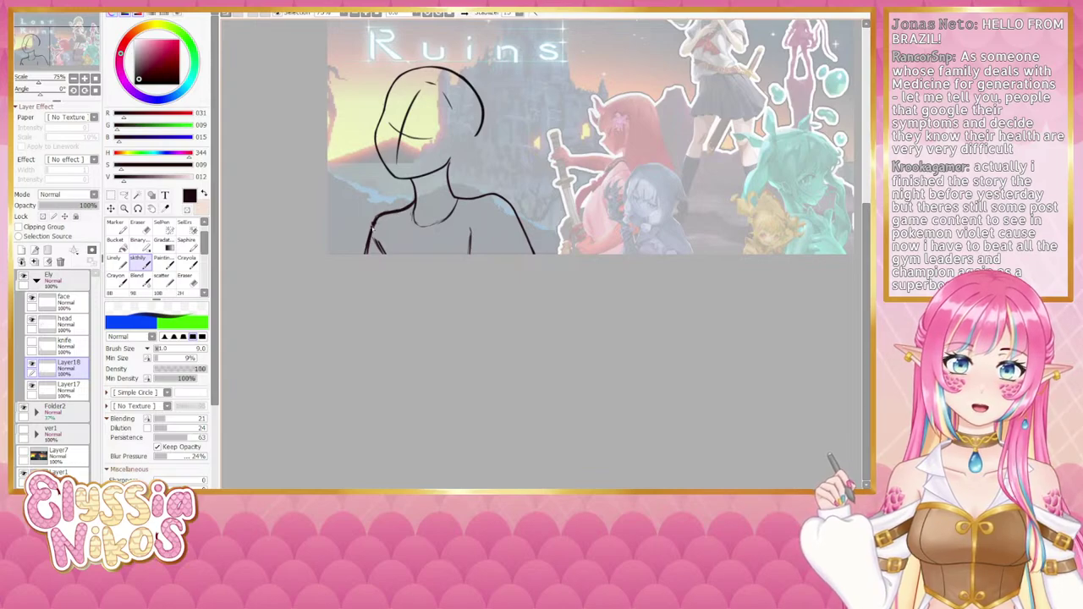
{"action": "key", "text": "e"}
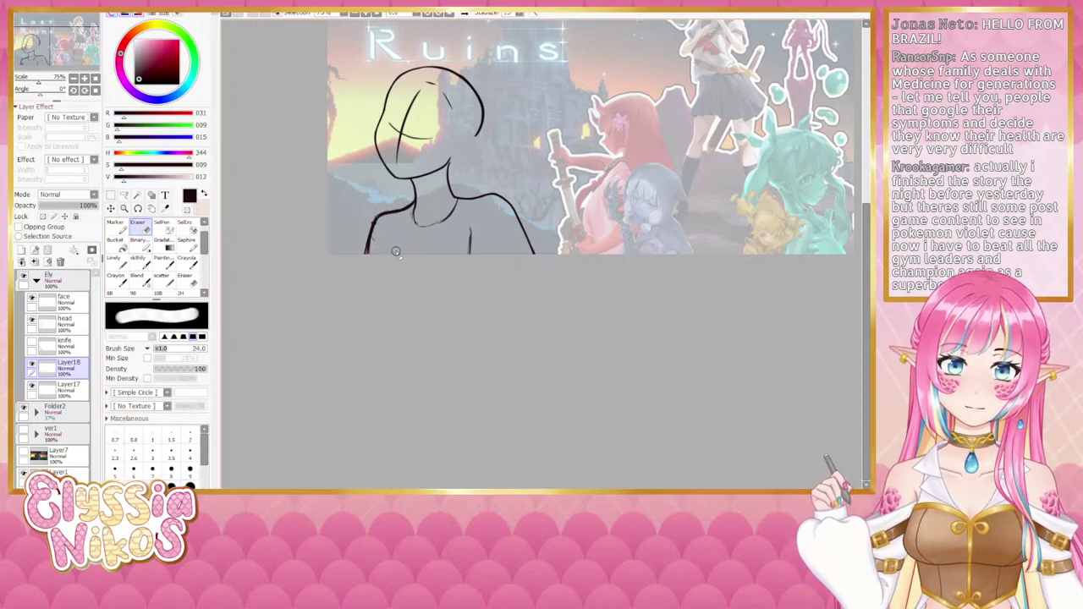
{"action": "left_click", "coordinate": [148, 264]}
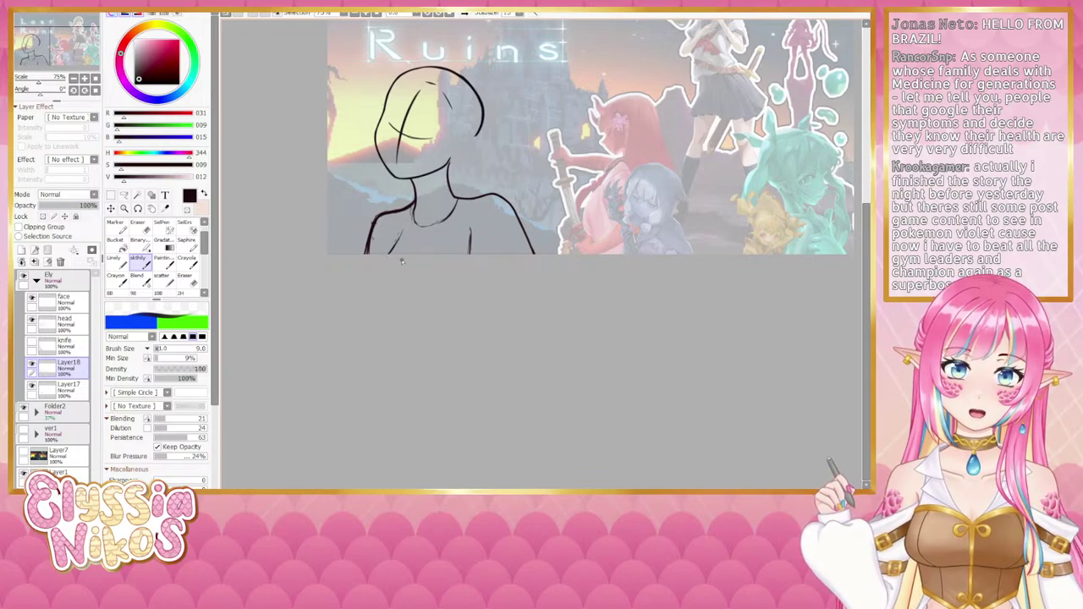
Step: Check the reworked shoulders against the full thumbnail at reduced scale and in a horizontally mirrored view
{"action": "left_click", "coordinate": [74, 78]}
{"action": "left_click", "coordinate": [74, 78]}
{"action": "left_click", "coordinate": [74, 78]}
{"action": "left_click_drag", "start_coordinate": [363, 129], "coordinate": [307, 128]}
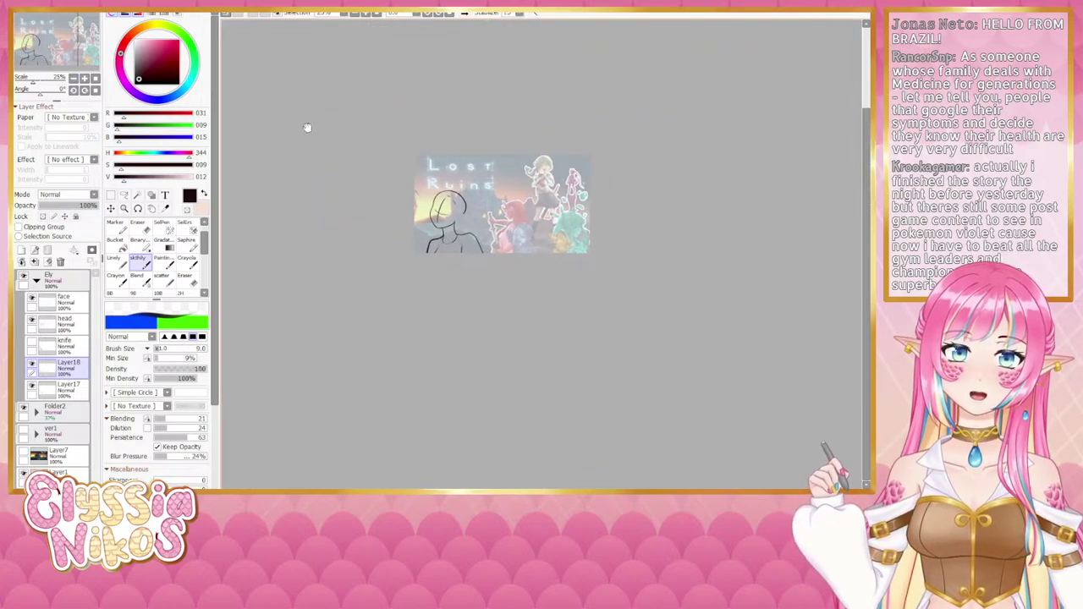
{"action": "left_click", "coordinate": [465, 13]}
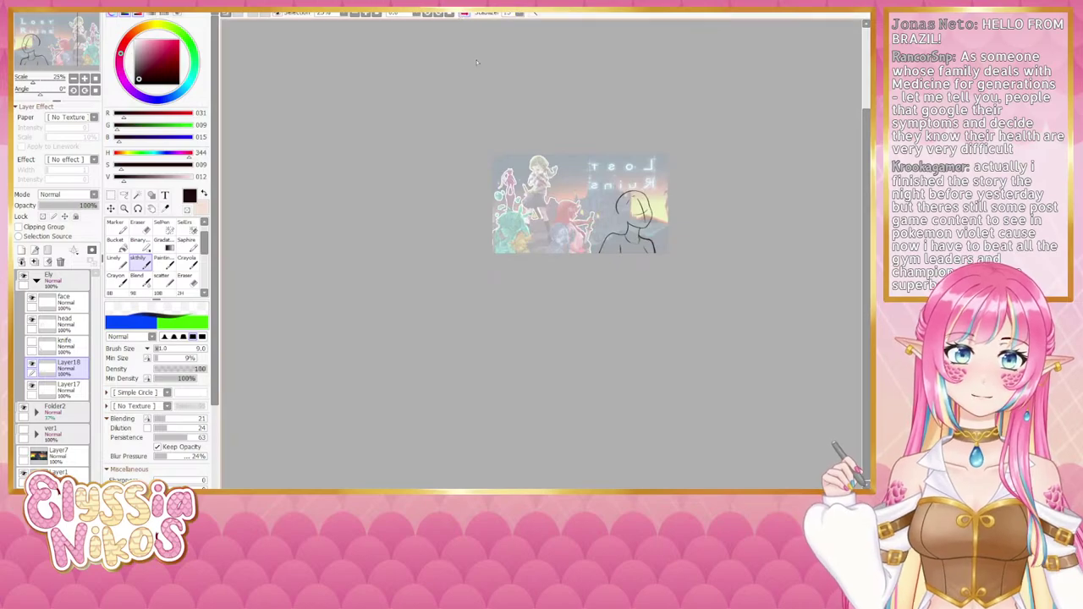
{"action": "left_click", "coordinate": [465, 14]}
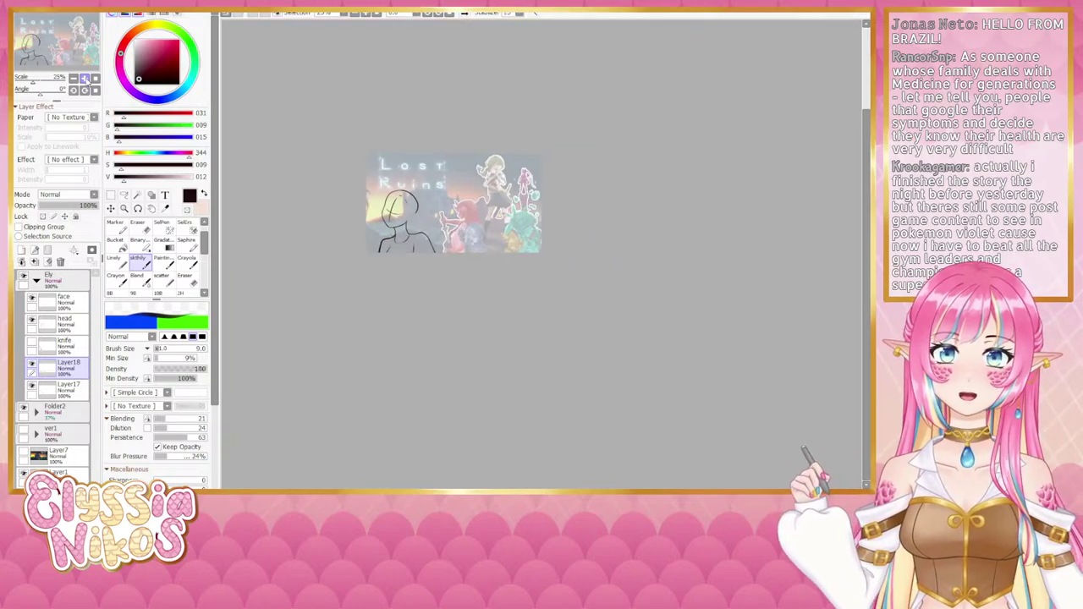
{"action": "left_click", "coordinate": [86, 79]}
{"action": "left_click", "coordinate": [85, 79]}
{"action": "left_click", "coordinate": [86, 79]}
{"action": "left_click_drag", "start_coordinate": [358, 198], "coordinate": [676, 198]}
{"action": "left_click_drag", "start_coordinate": [505, 172], "coordinate": [463, 253]}
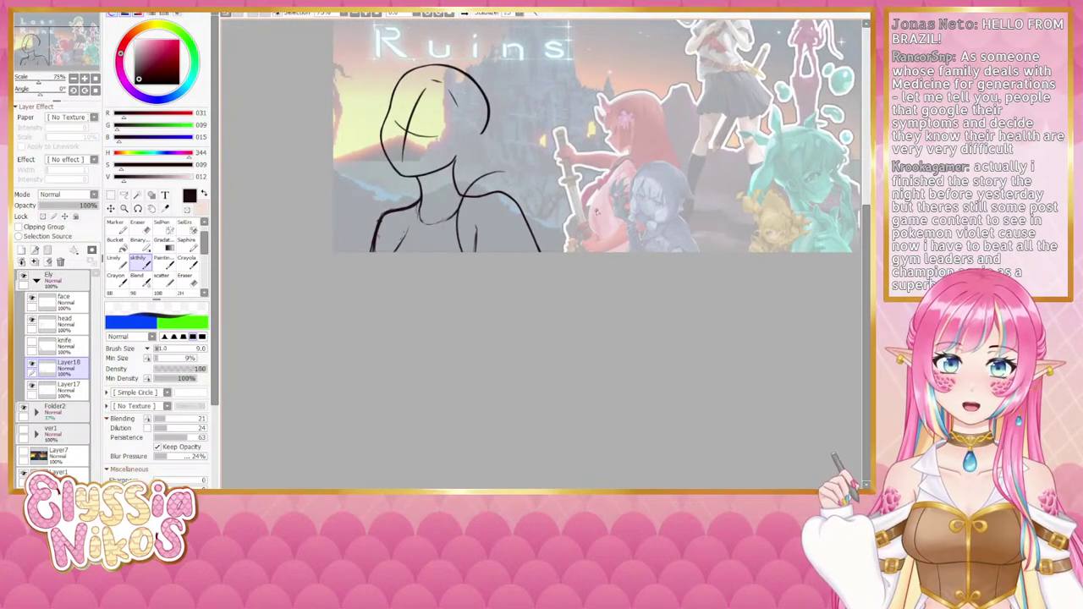
Step: Lower Layer18's opacity to 16% as a faint guide and make Layer17 active for redrawing the body
{"action": "left_click", "coordinate": [72, 389]}
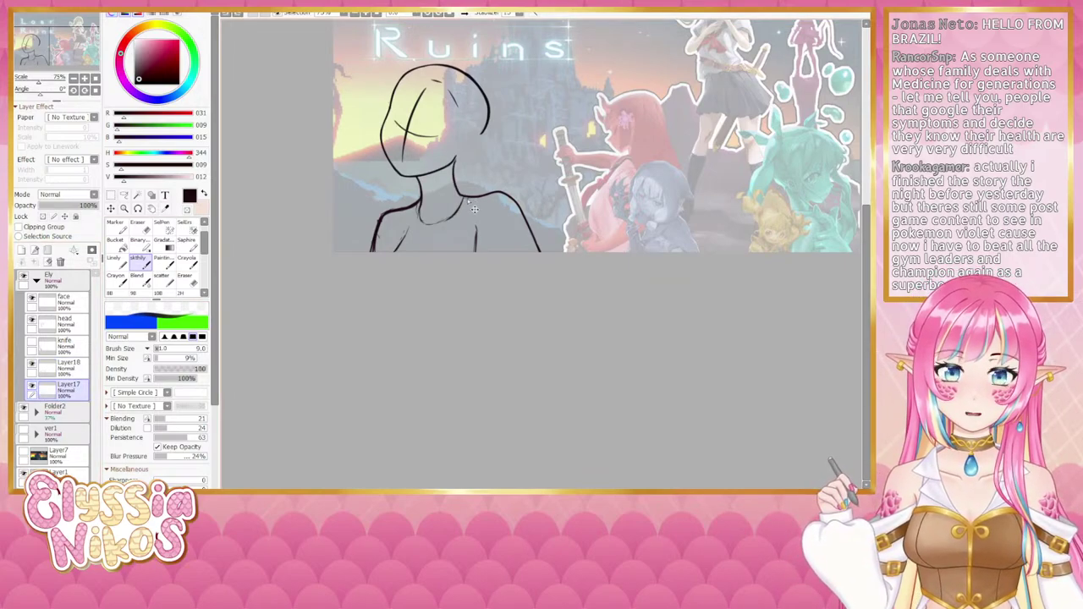
{"action": "left_click", "coordinate": [72, 364]}
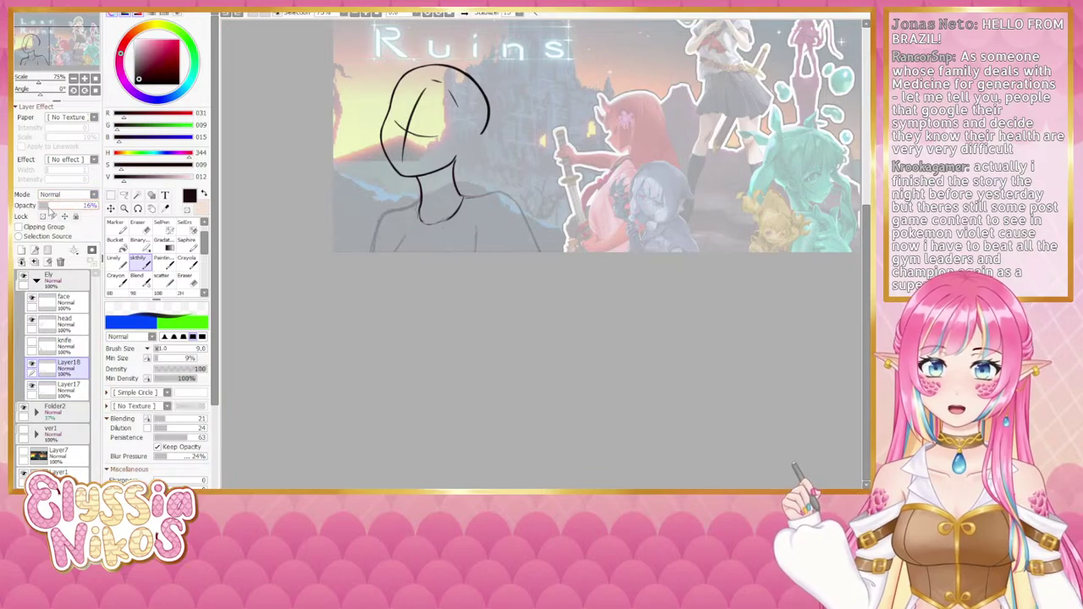
{"action": "left_click", "coordinate": [74, 392]}
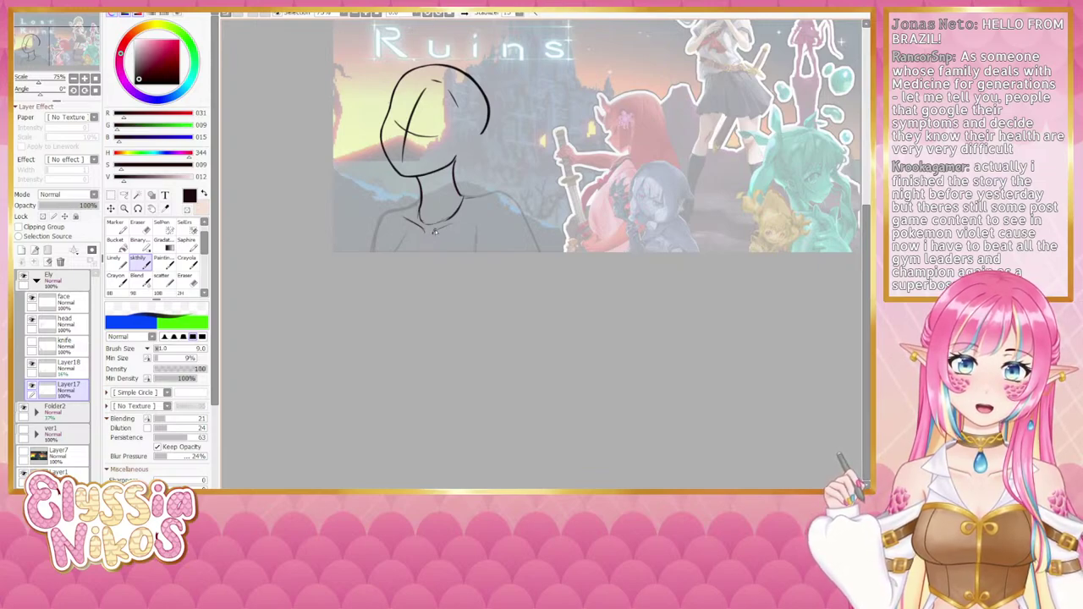
Step: Sketch the collarbones as two lines meeting in a shallow V below the neck on Layer17
{"action": "left_click_drag", "start_coordinate": [435, 231], "coordinate": [475, 212]}
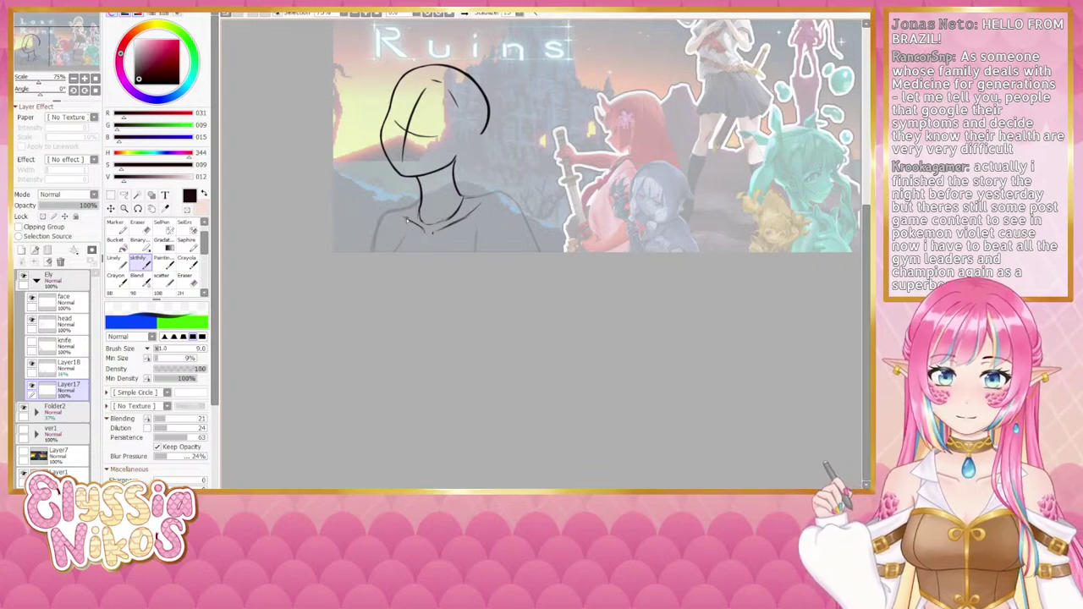
{"action": "left_click_drag", "start_coordinate": [406, 219], "coordinate": [424, 232]}
{"action": "key", "text": "ctrl+z"}
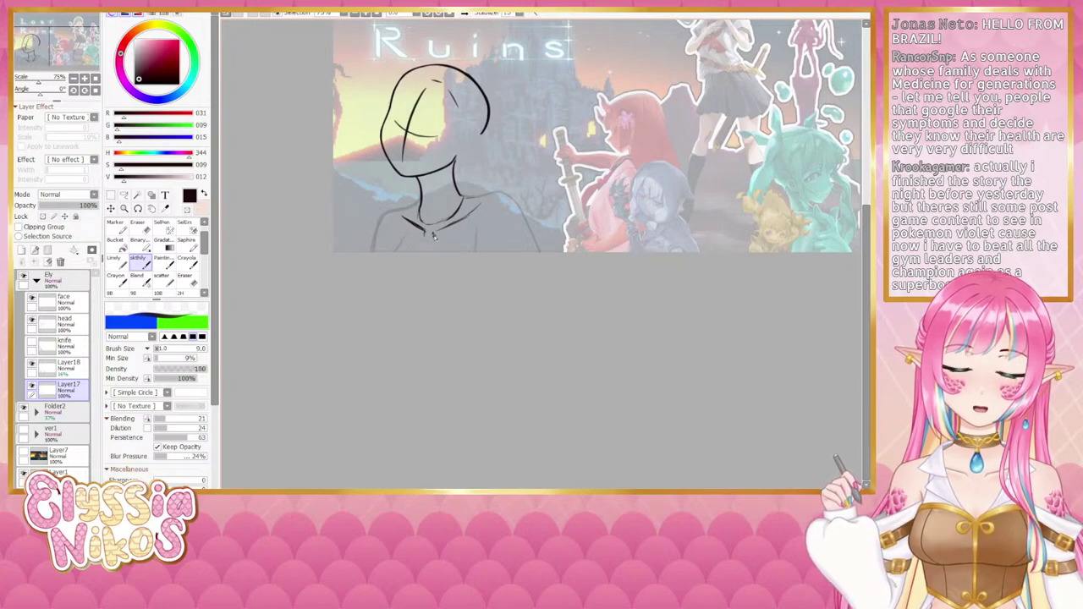
{"action": "left_click_drag", "start_coordinate": [462, 222], "coordinate": [484, 203]}
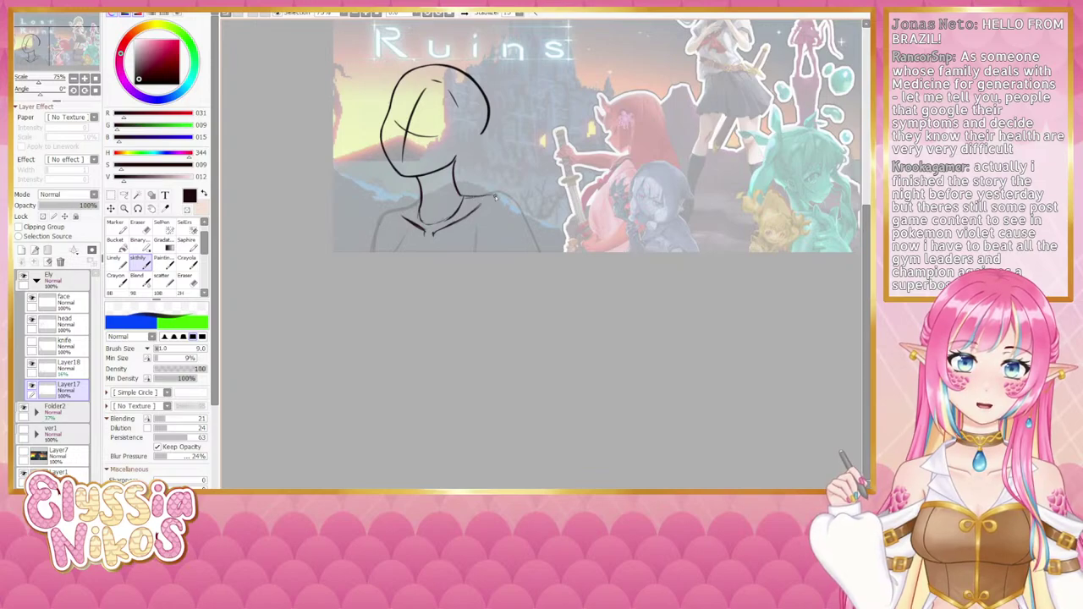
Step: Draw narrower shoulders on Layer17, curving the outlines down both sides of the torso to the canvas's lower edge
{"action": "key", "text": "ctrl+z"}
{"action": "mouse_move", "coordinate": [463, 197]}
{"action": "left_mouse_down"}
{"action": "mouse_move", "coordinate": [495, 199]}
{"action": "mouse_move", "coordinate": [503, 213]}
{"action": "mouse_move", "coordinate": [495, 198]}
{"action": "mouse_move", "coordinate": [496, 243]}
{"action": "left_mouse_up"}
{"action": "key", "text": "ctrl+z"}
{"action": "left_click_drag", "start_coordinate": [493, 198], "coordinate": [489, 251]}
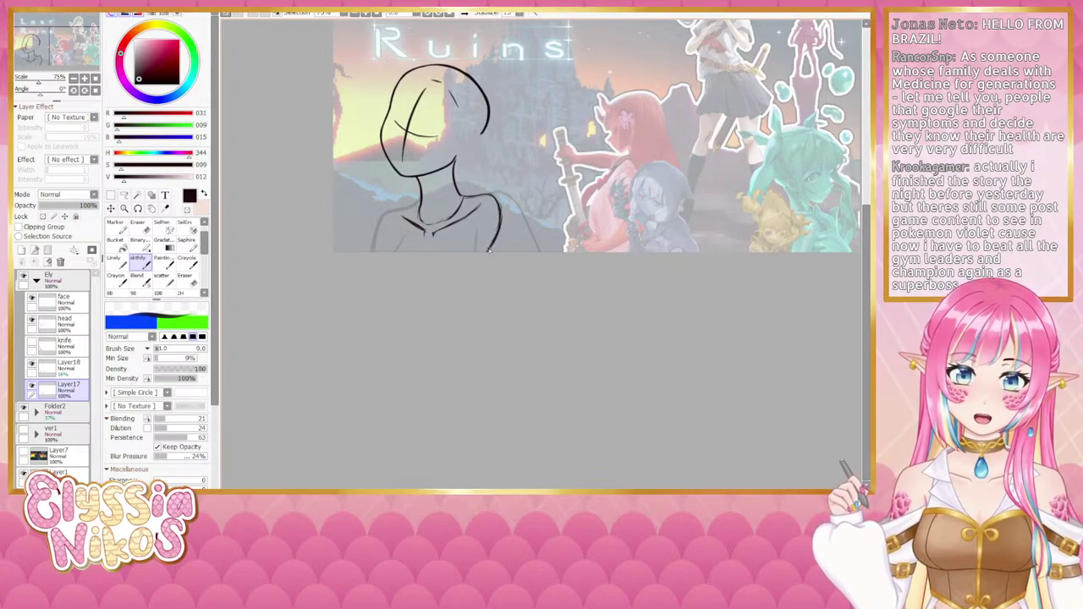
{"action": "mouse_move", "coordinate": [414, 202]}
{"action": "left_mouse_down"}
{"action": "mouse_move", "coordinate": [390, 214]}
{"action": "mouse_move", "coordinate": [394, 255]}
{"action": "left_mouse_up"}
{"action": "key", "text": "ctrl+z"}
{"action": "left_click_drag", "start_coordinate": [393, 218], "coordinate": [393, 253]}
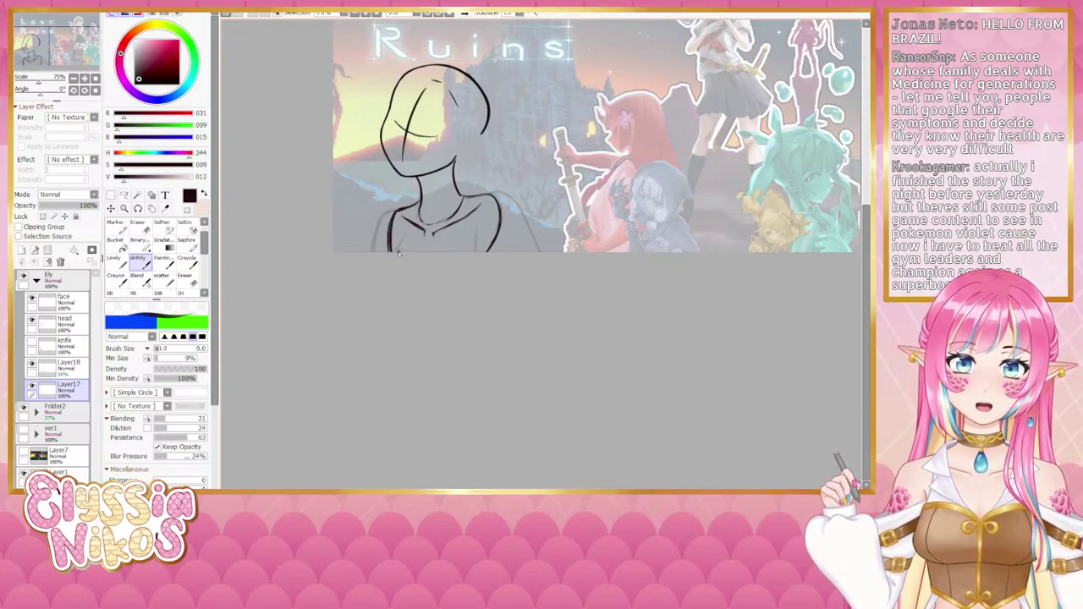
Step: Sketch the upper arm on the side away from the knife, adding crossing armpit lines on Layer17
{"action": "left_click_drag", "start_coordinate": [508, 226], "coordinate": [487, 218]}
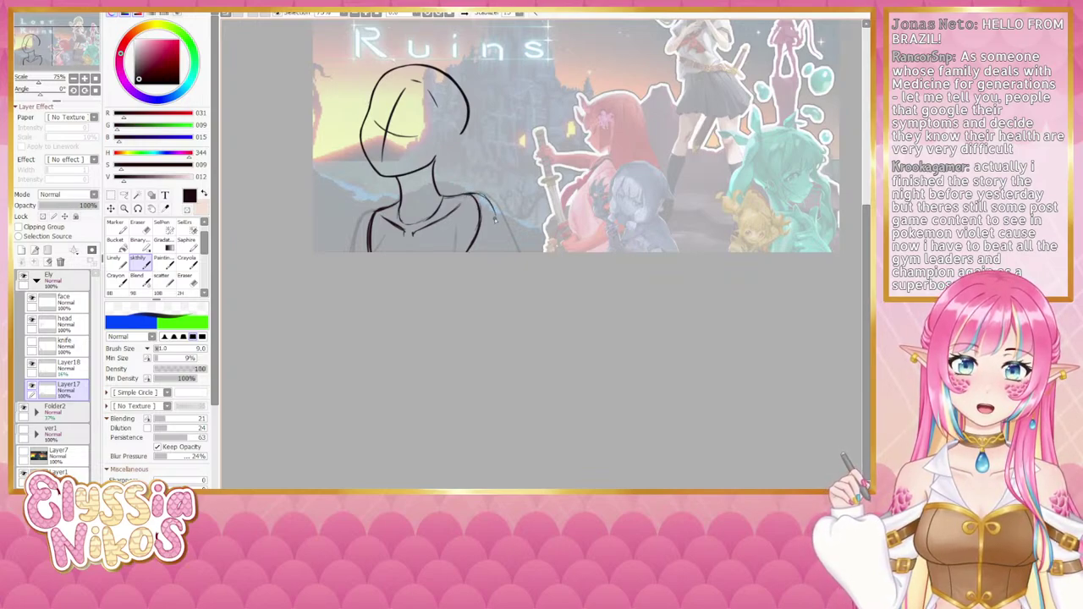
{"action": "mouse_move", "coordinate": [479, 200]}
{"action": "left_mouse_down"}
{"action": "mouse_move", "coordinate": [504, 246]}
{"action": "mouse_move", "coordinate": [467, 235]}
{"action": "mouse_move", "coordinate": [497, 254]}
{"action": "mouse_move", "coordinate": [506, 237]}
{"action": "mouse_move", "coordinate": [497, 216]}
{"action": "mouse_move", "coordinate": [504, 250]}
{"action": "left_mouse_up"}
{"action": "key", "text": "ctrl+z"}
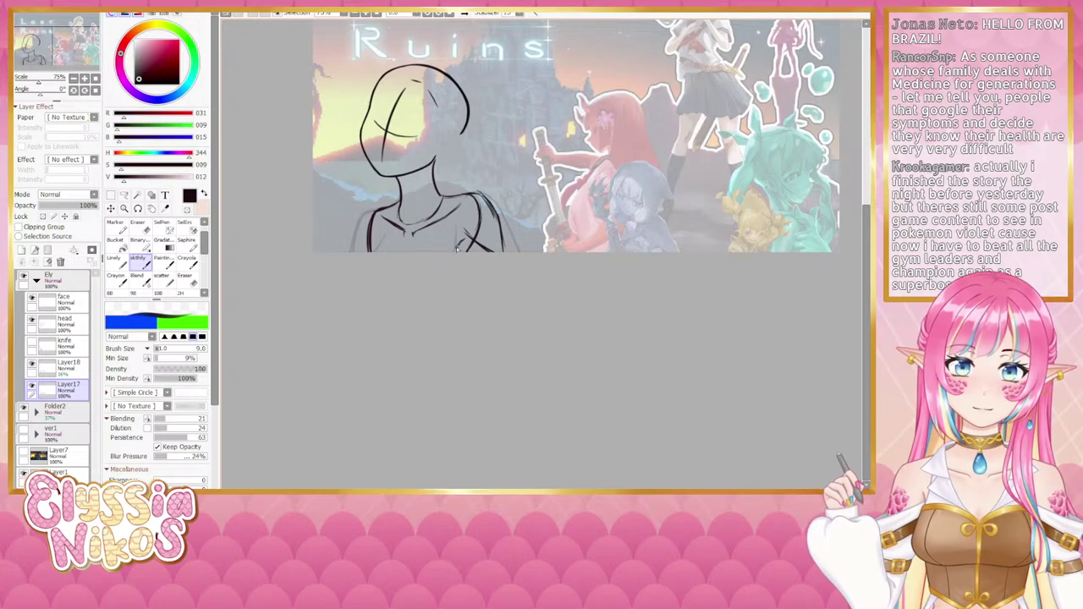
{"action": "left_click_drag", "start_coordinate": [467, 242], "coordinate": [471, 269]}
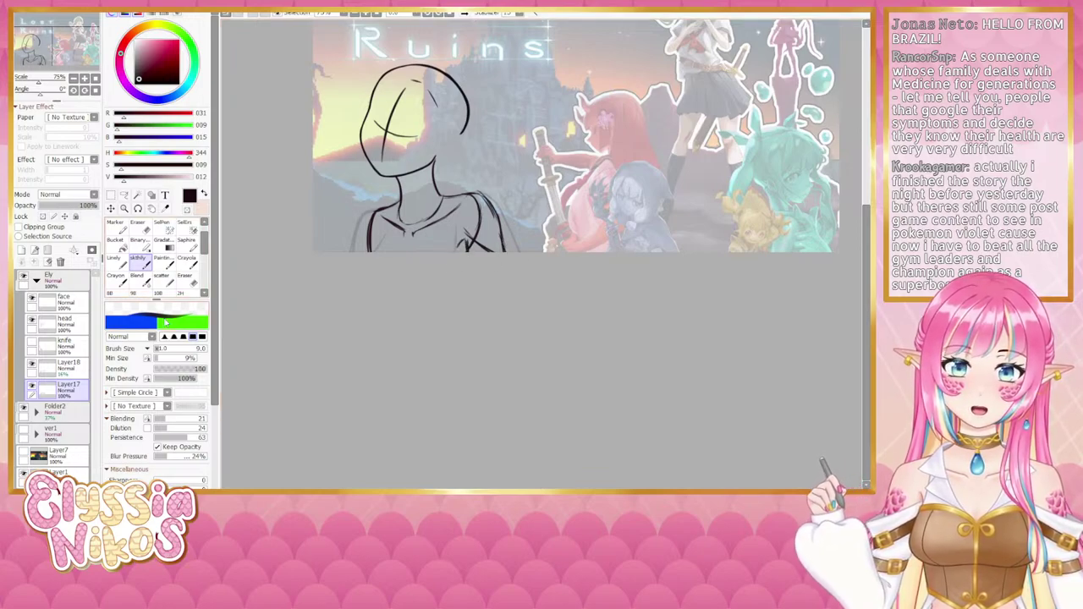
Step: Show the knife layer, then shrink the whole Ely folder sketch slightly with a transform and reposition it
{"action": "left_click", "coordinate": [80, 271]}
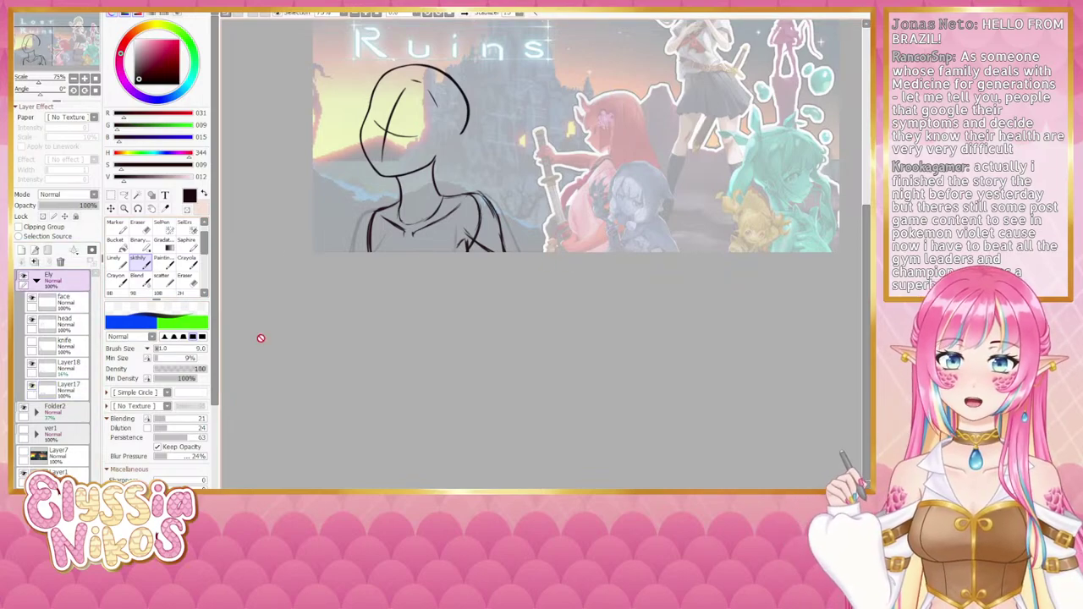
{"action": "left_click", "coordinate": [32, 345]}
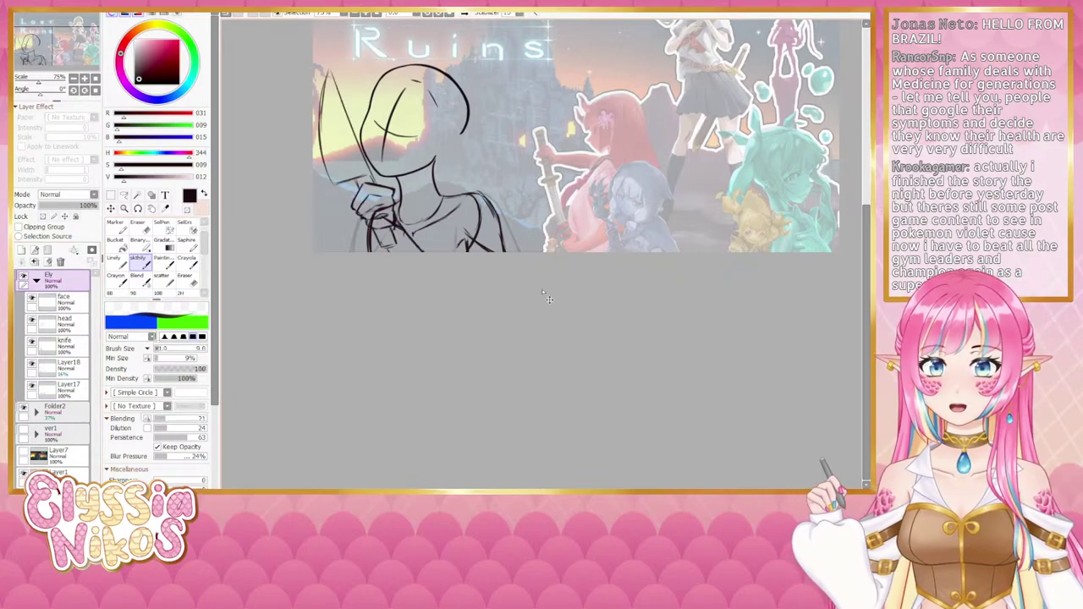
{"action": "key", "text": "ctrl+t"}
{"action": "left_click_drag", "start_coordinate": [519, 254], "coordinate": [492, 225]}
{"action": "left_click_drag", "start_coordinate": [419, 191], "coordinate": [429, 188]}
{"action": "left_click", "coordinate": [130, 400]}
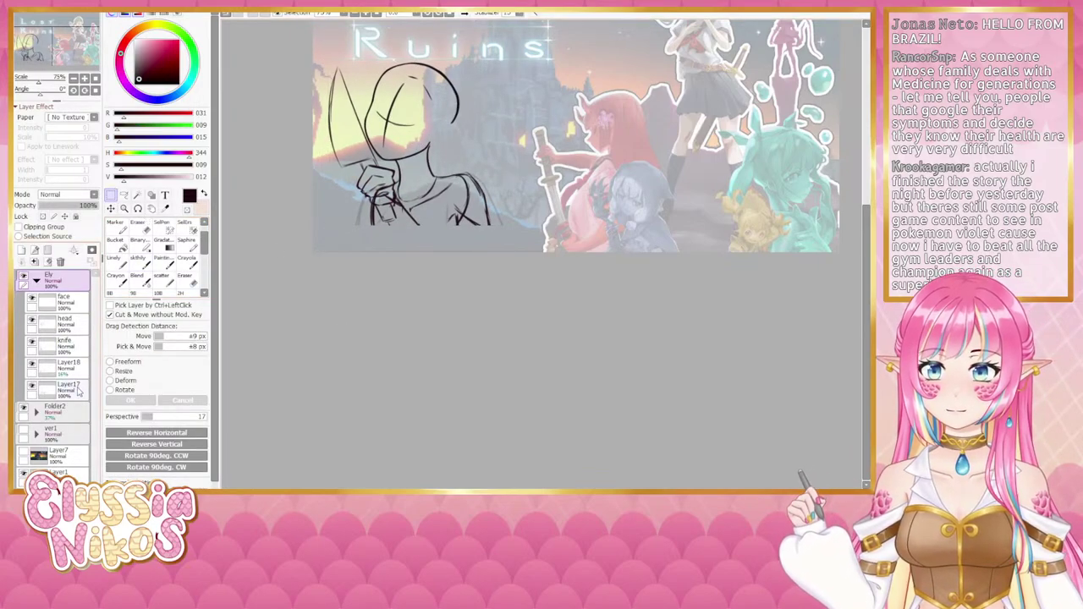
Step: Hide the knife layer and extend both sides of the torso to the canvas's lower edge on Layer17
{"action": "left_click", "coordinate": [74, 387]}
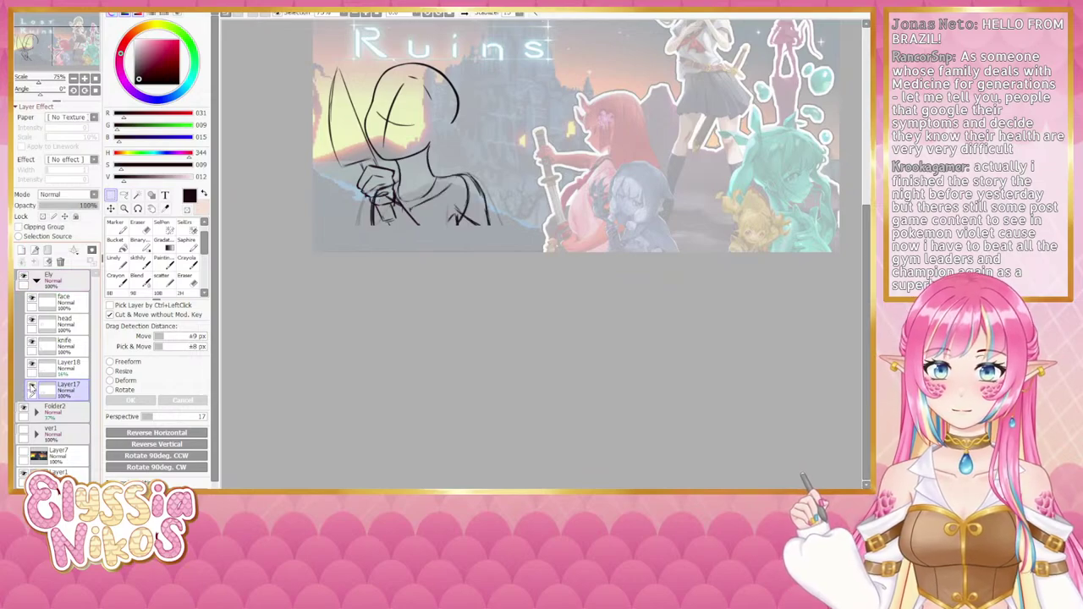
{"action": "left_click", "coordinate": [32, 343]}
{"action": "left_click", "coordinate": [132, 260]}
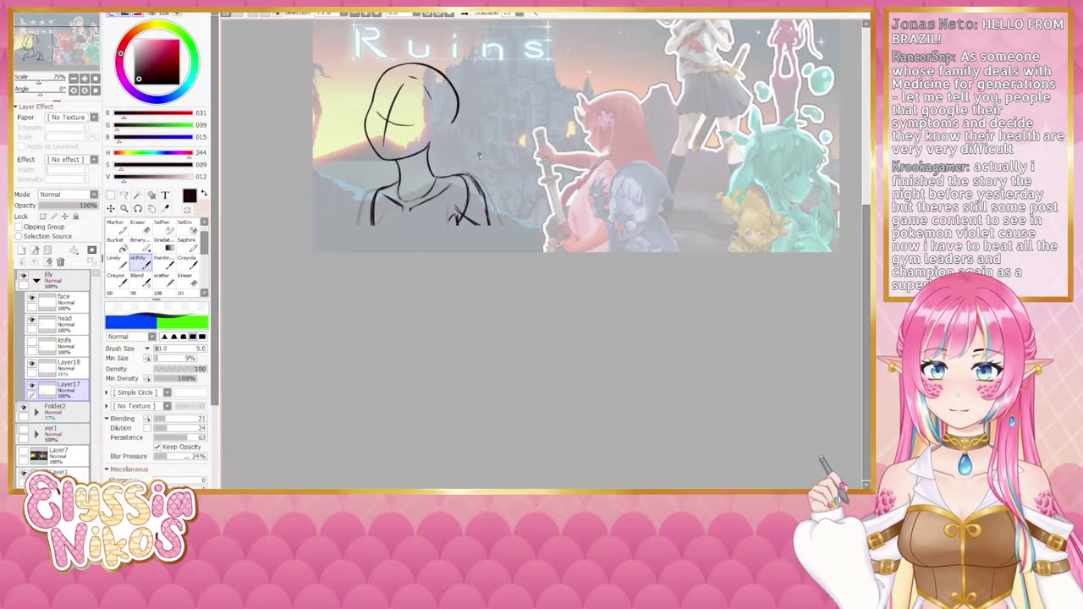
{"action": "left_click_drag", "start_coordinate": [466, 211], "coordinate": [450, 248]}
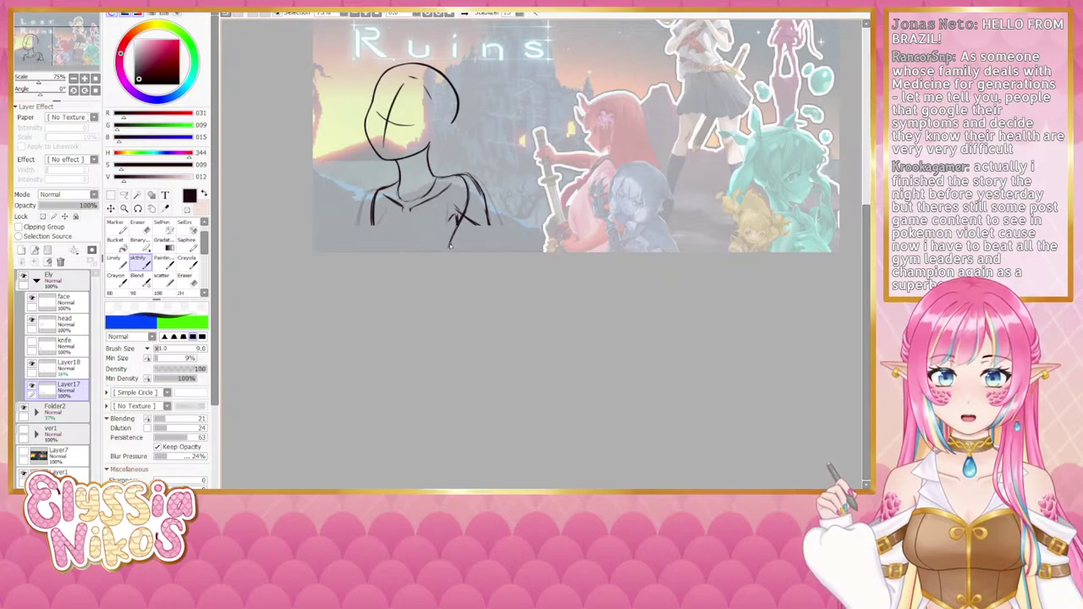
{"action": "left_click_drag", "start_coordinate": [377, 191], "coordinate": [368, 228]}
{"action": "key", "text": "ctrl+z"}
{"action": "left_click_drag", "start_coordinate": [377, 191], "coordinate": [370, 219]}
{"action": "left_click_drag", "start_coordinate": [374, 193], "coordinate": [379, 251]}
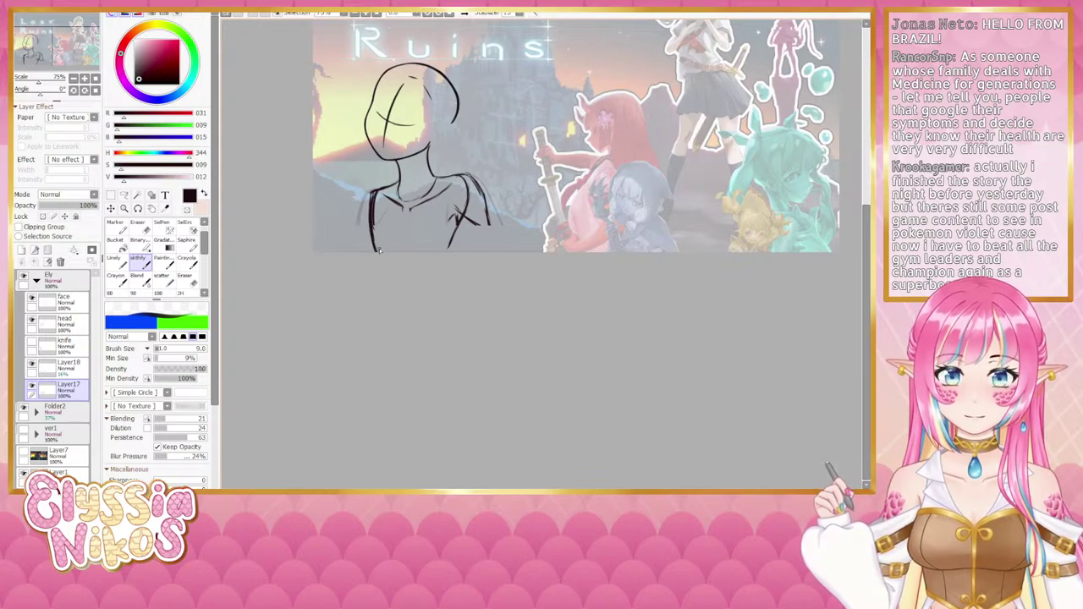
{"action": "mouse_move", "coordinate": [451, 250]}
{"action": "left_mouse_down"}
{"action": "mouse_move", "coordinate": [456, 234]}
{"action": "mouse_move", "coordinate": [450, 253]}
{"action": "left_mouse_up"}
{"action": "key", "text": "ctrl+z"}
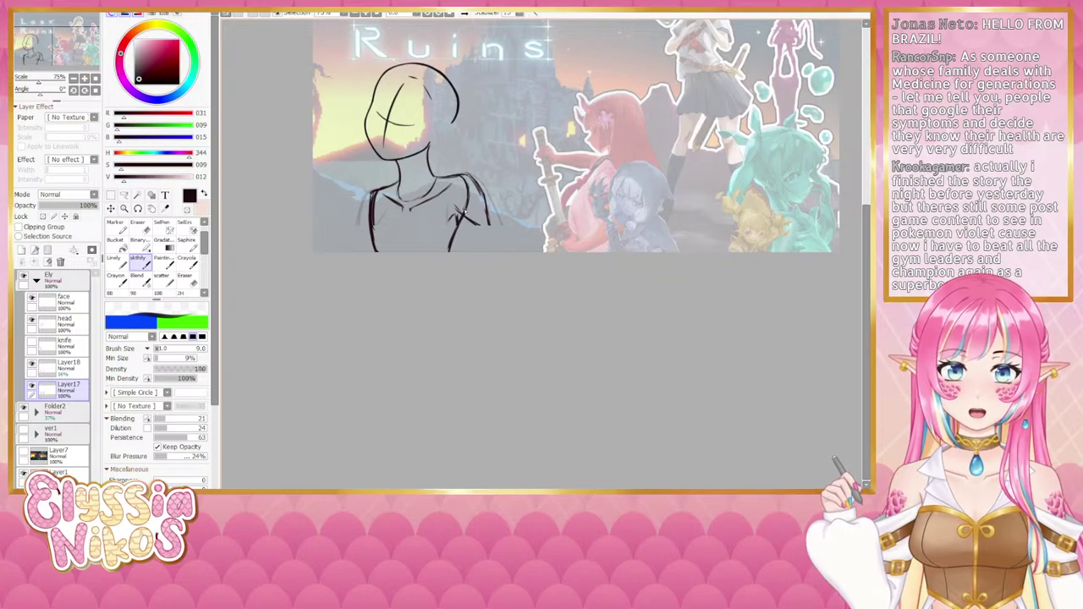
{"action": "left_click_drag", "start_coordinate": [466, 209], "coordinate": [452, 250]}
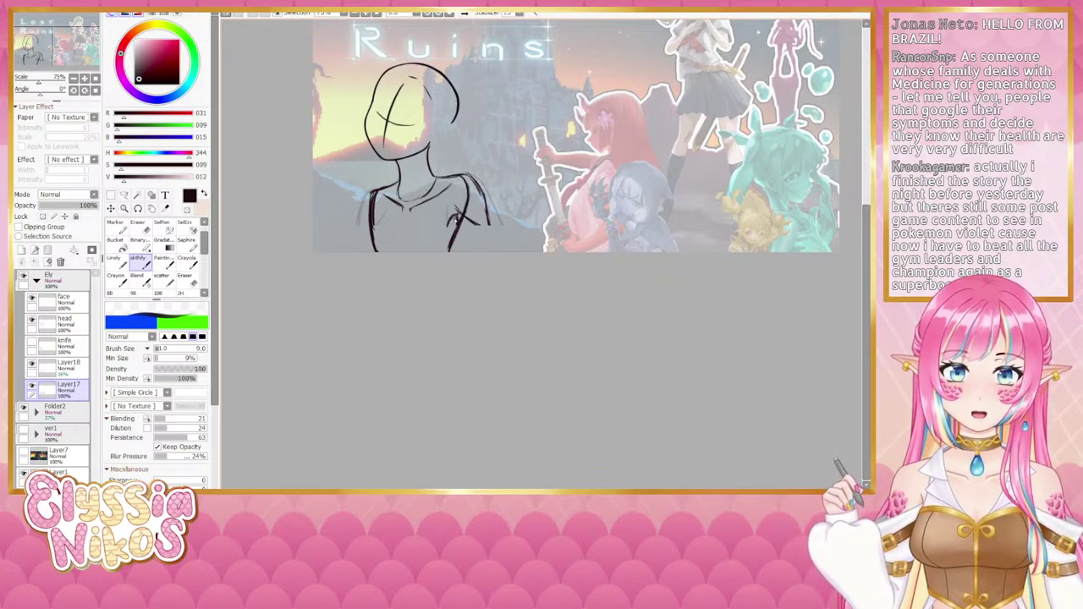
Step: Rework the arm away from the knife, thickening its outline and extending it toward the canvas's lower edge
{"action": "left_click_drag", "start_coordinate": [467, 217], "coordinate": [491, 230]}
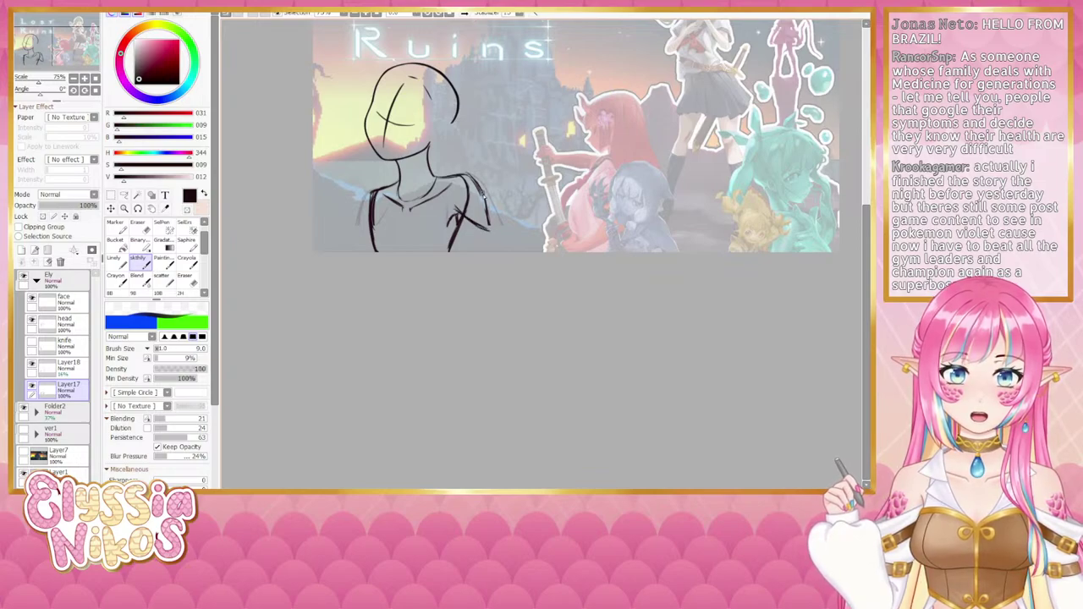
{"action": "mouse_move", "coordinate": [483, 192]}
{"action": "left_mouse_down"}
{"action": "mouse_move", "coordinate": [490, 229]}
{"action": "mouse_move", "coordinate": [457, 250]}
{"action": "mouse_move", "coordinate": [494, 254]}
{"action": "left_mouse_up"}
{"action": "key", "text": "ctrl+z"}
{"action": "key", "text": "ctrl+z"}
{"action": "key", "text": "ctrl+z"}
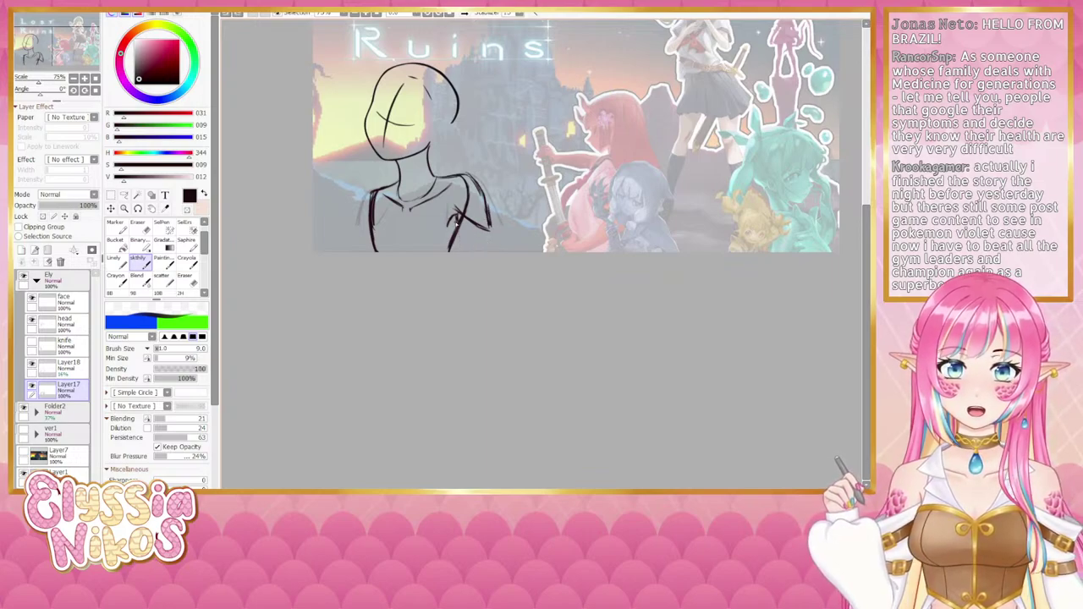
{"action": "mouse_move", "coordinate": [459, 222]}
{"action": "left_mouse_down"}
{"action": "mouse_move", "coordinate": [472, 252]}
{"action": "mouse_move", "coordinate": [496, 251]}
{"action": "left_mouse_up"}
{"action": "key", "text": "ctrl+z"}
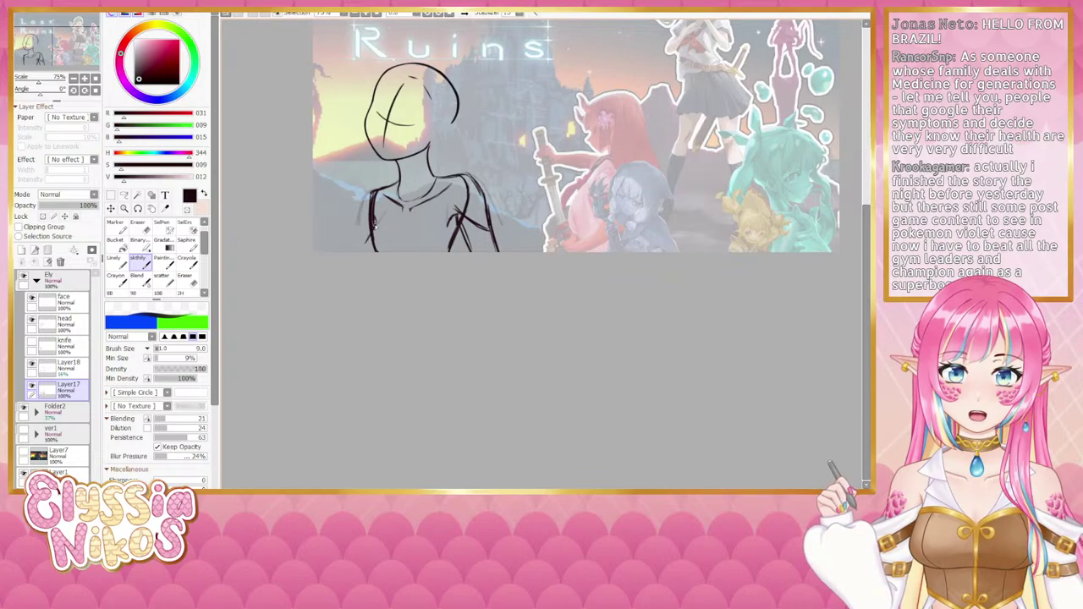
Step: Extend the knife-side arm to the canvas's lower edge and add light contour lines across the chest
{"action": "left_click_drag", "start_coordinate": [373, 225], "coordinate": [364, 251]}
{"action": "key", "text": "ctrl+z"}
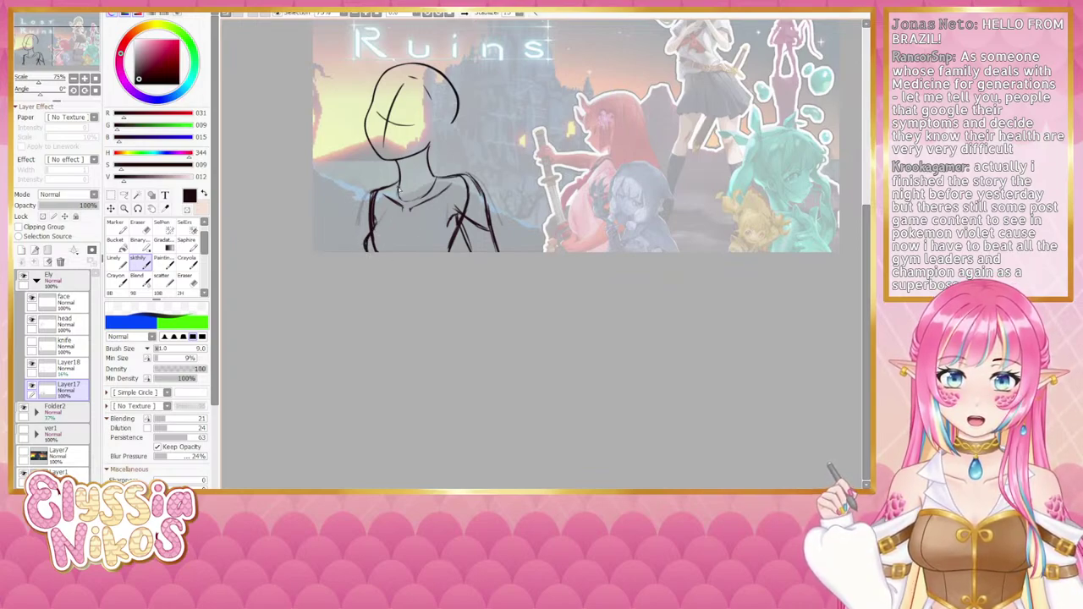
{"action": "left_click_drag", "start_coordinate": [395, 202], "coordinate": [379, 224]}
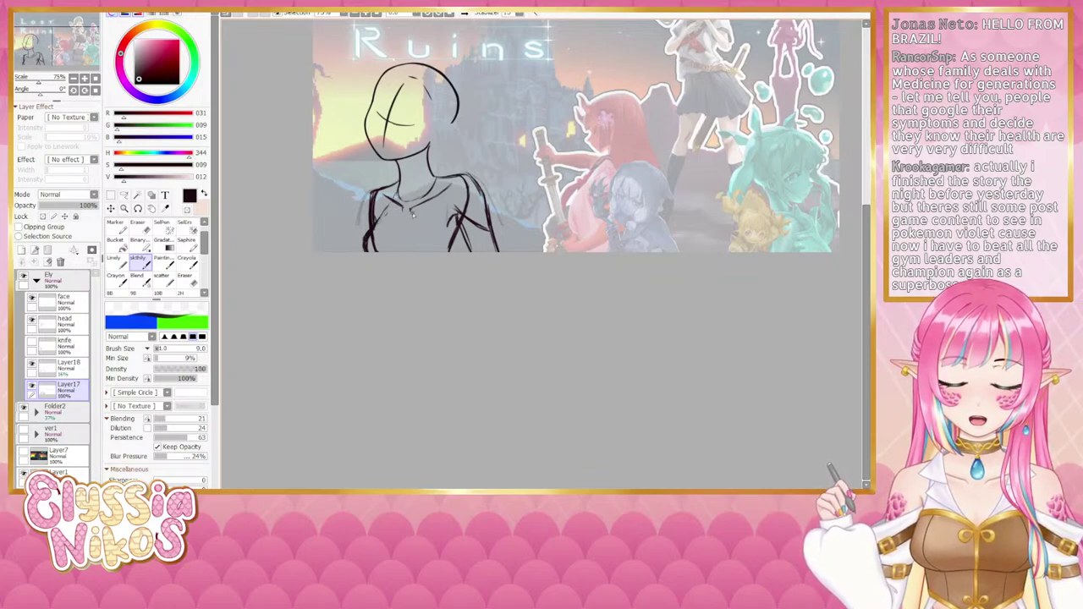
{"action": "left_click_drag", "start_coordinate": [435, 196], "coordinate": [441, 216]}
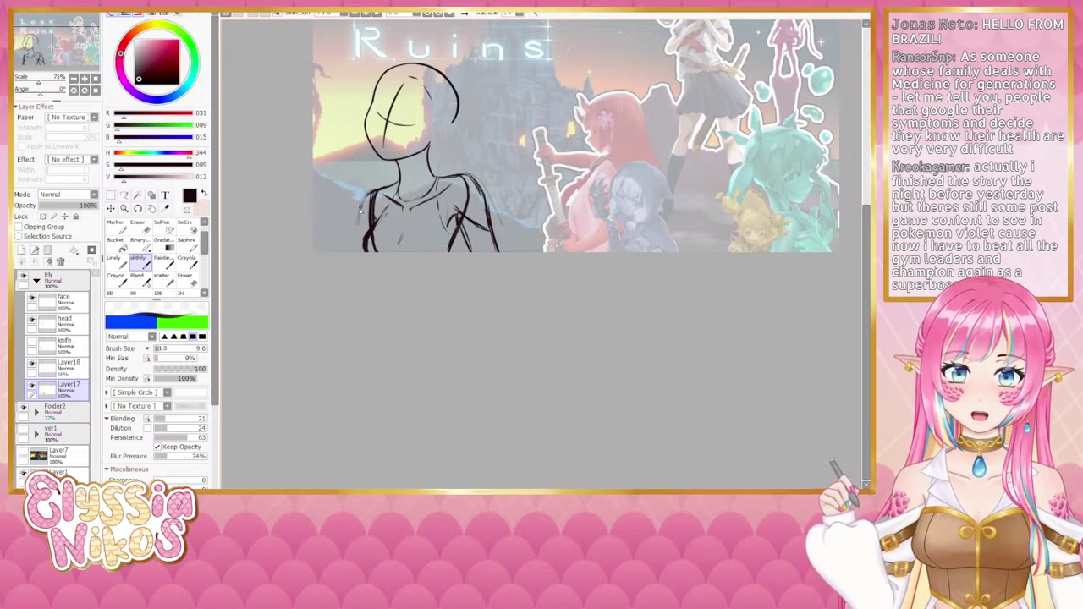
Step: Check the figure's proportions in a mirrored view of the whole thumbnail, then restore the normal orientation at 75% zoom
{"action": "mouse_move", "coordinate": [362, 207]}
{"action": "left_mouse_down"}
{"action": "mouse_move", "coordinate": [351, 245]}
{"action": "mouse_move", "coordinate": [367, 250]}
{"action": "mouse_move", "coordinate": [338, 259]}
{"action": "left_mouse_up"}
{"action": "key", "text": "ctrl+z"}
{"action": "left_click", "coordinate": [73, 79]}
{"action": "left_click", "coordinate": [74, 79]}
{"action": "left_click", "coordinate": [464, 13]}
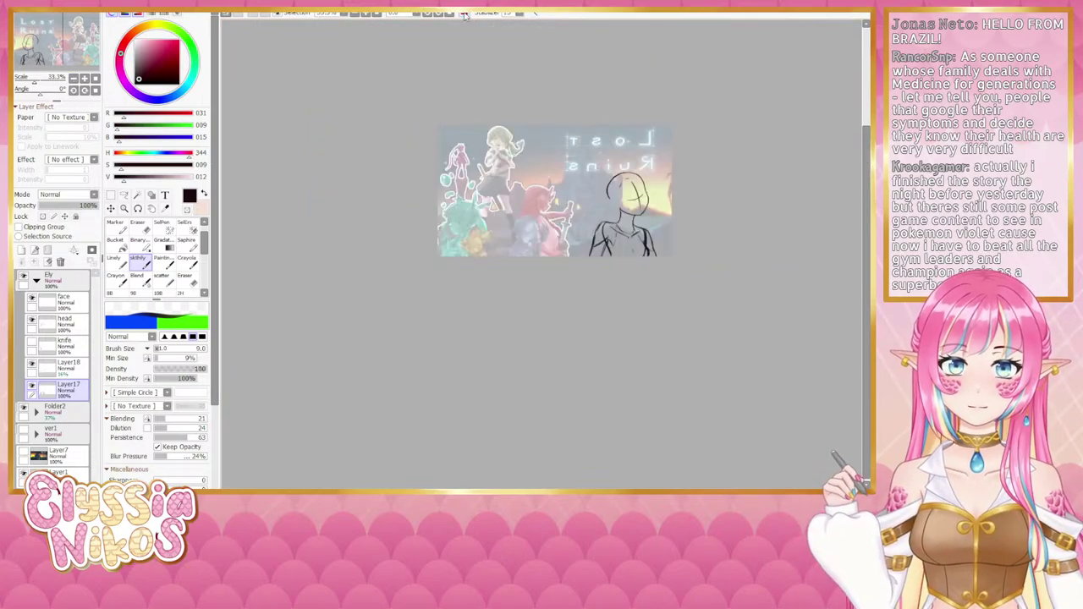
{"action": "left_click_drag", "start_coordinate": [549, 160], "coordinate": [512, 158]}
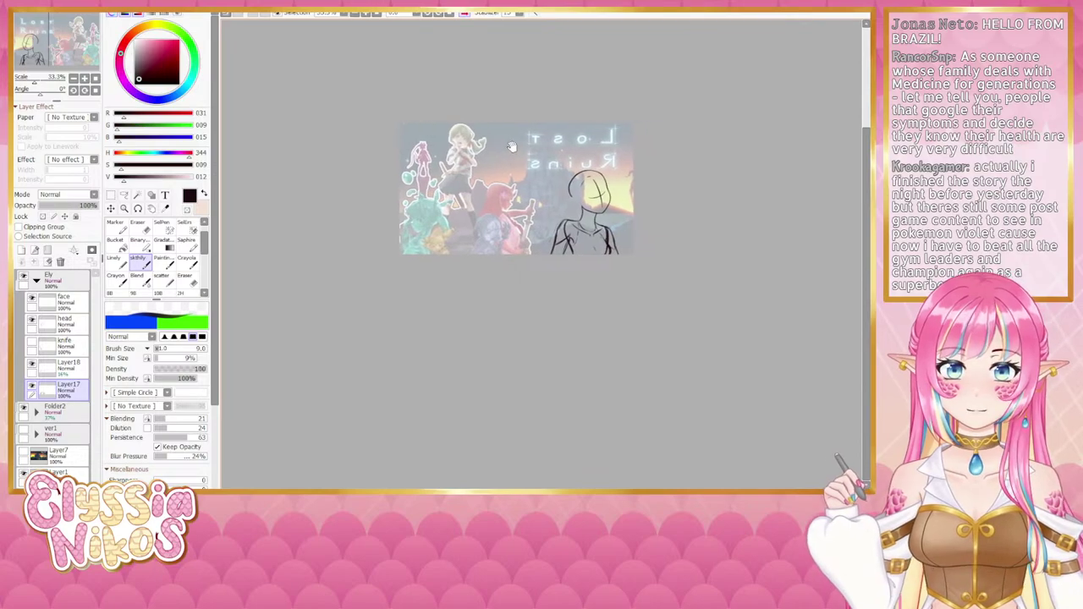
{"action": "left_click", "coordinate": [464, 14]}
{"action": "left_click_drag", "start_coordinate": [544, 121], "coordinate": [491, 121]}
{"action": "left_click", "coordinate": [85, 79]}
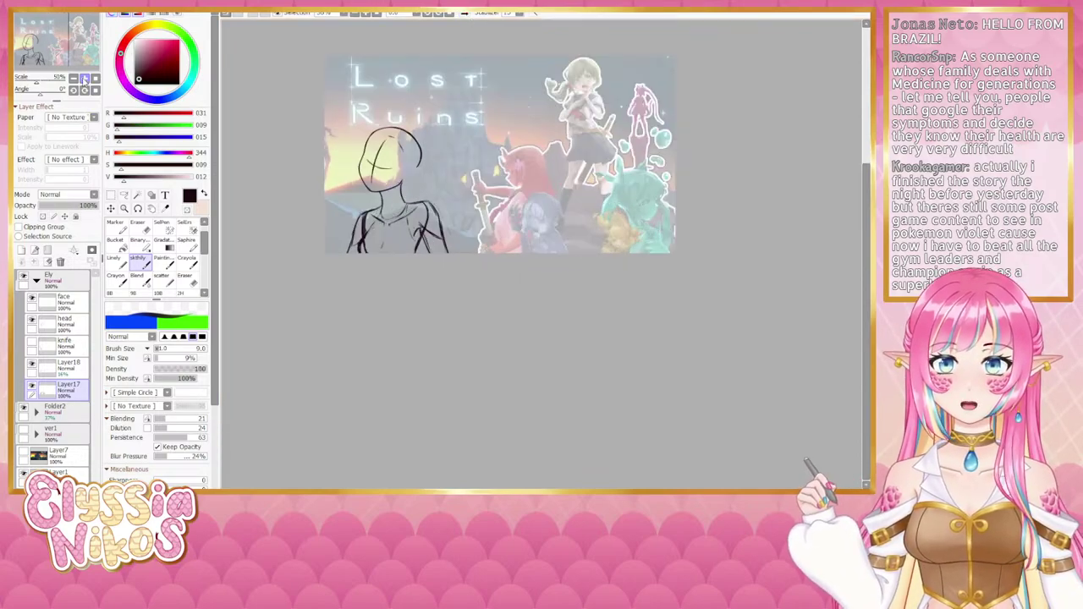
{"action": "left_click", "coordinate": [84, 79]}
Step: Lasso the shoulder and arm nearest the red-haired character on Layer17 and deform them slightly, lowering the outer shoulder
{"action": "left_click_drag", "start_coordinate": [361, 226], "coordinate": [409, 225]}
{"action": "left_click", "coordinate": [125, 196]}
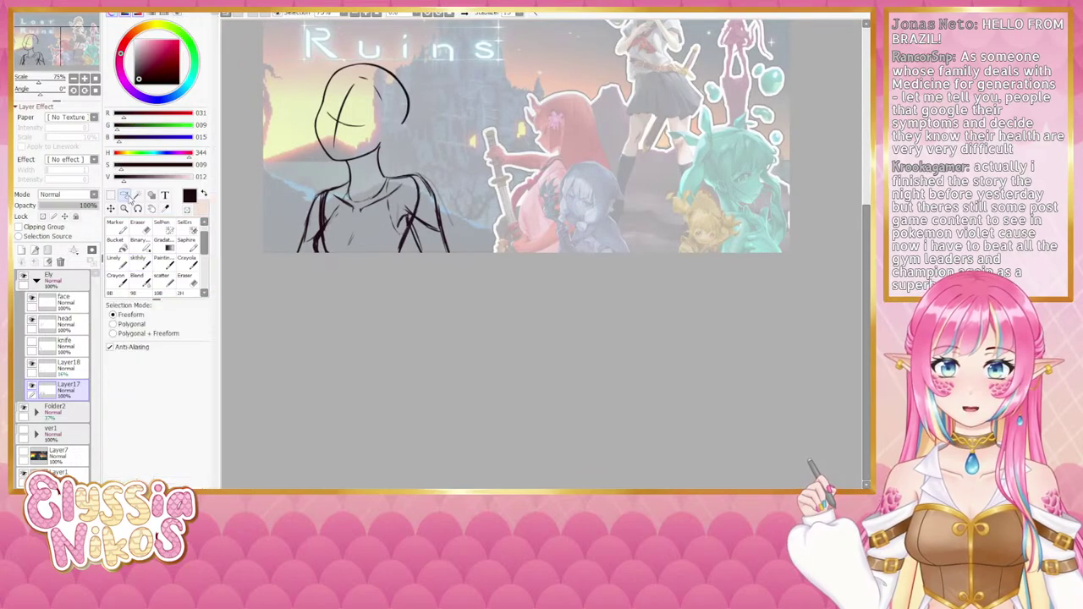
{"action": "left_click_drag", "start_coordinate": [429, 163], "coordinate": [391, 178]}
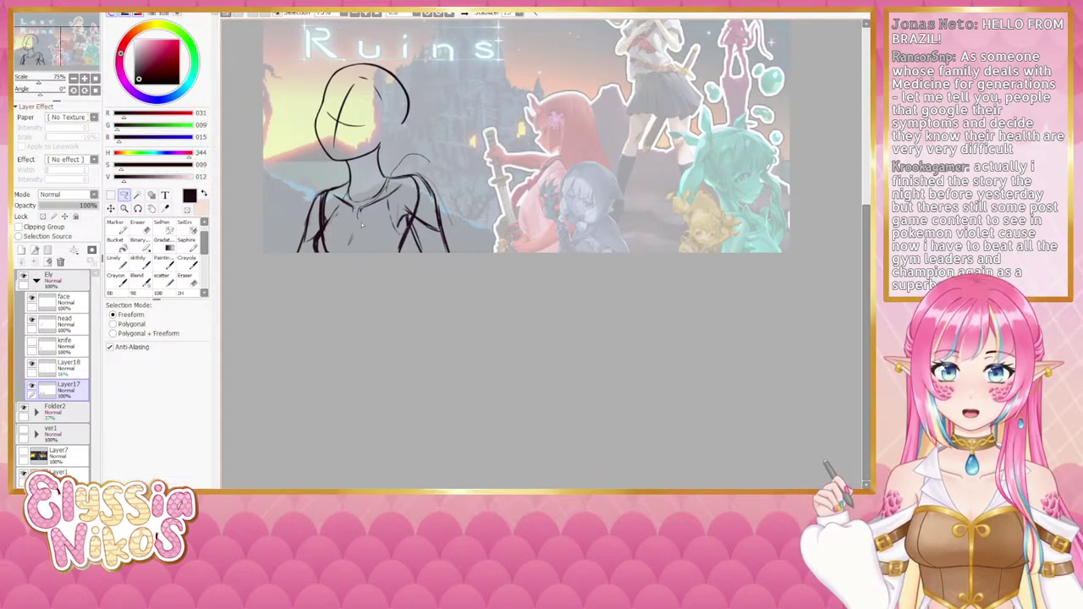
{"action": "mouse_move", "coordinate": [362, 226]}
{"action": "left_mouse_down"}
{"action": "mouse_move", "coordinate": [468, 265]}
{"action": "mouse_move", "coordinate": [473, 167]}
{"action": "left_mouse_up"}
{"action": "key", "text": "ctrl+t"}
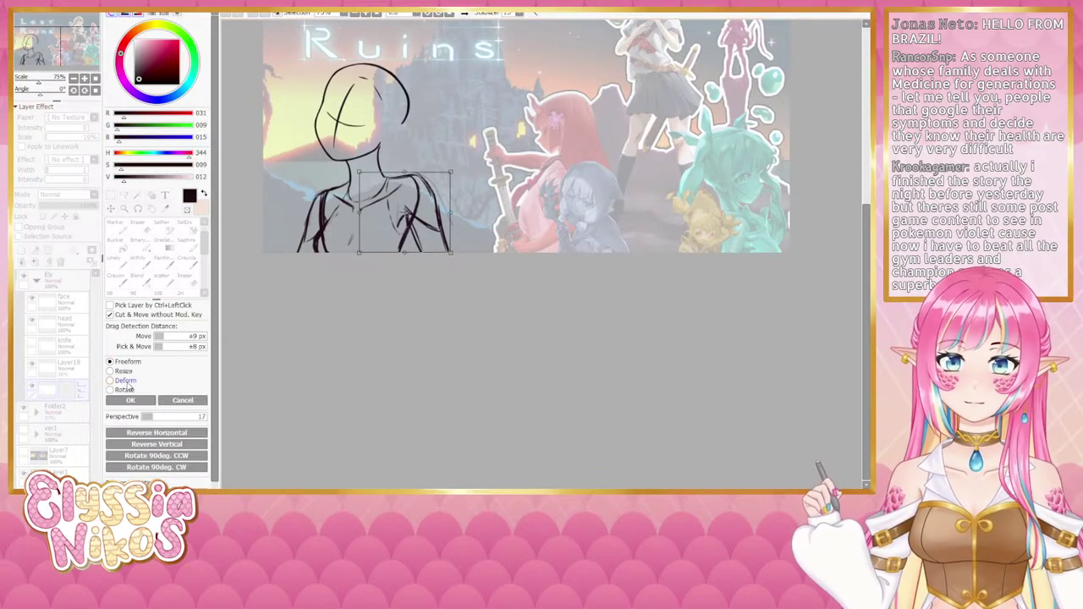
{"action": "left_click", "coordinate": [127, 382]}
{"action": "left_click_drag", "start_coordinate": [421, 267], "coordinate": [420, 272]}
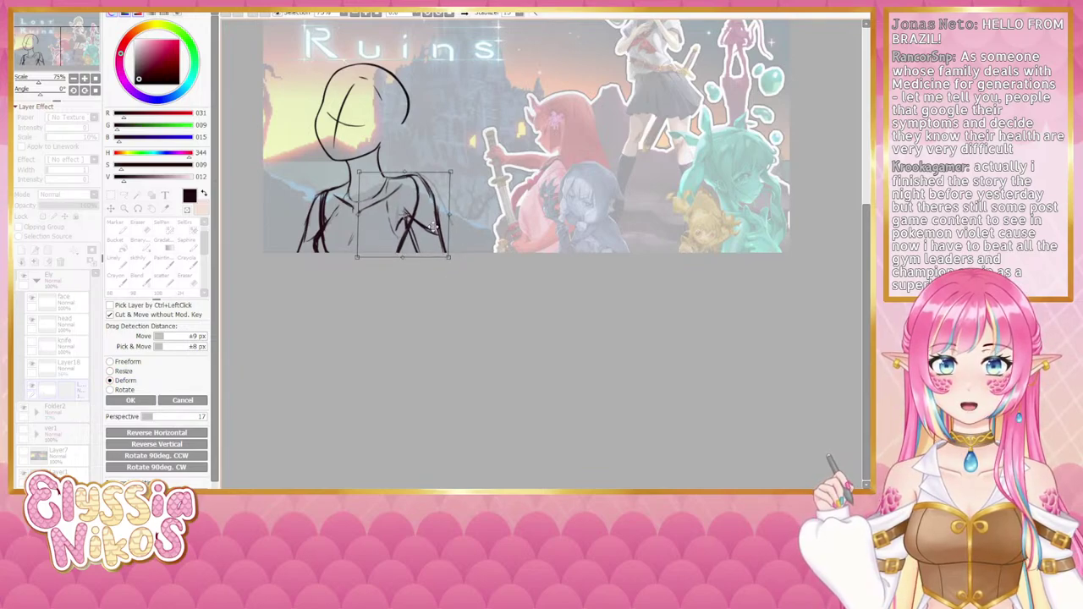
{"action": "left_click_drag", "start_coordinate": [456, 177], "coordinate": [457, 183]}
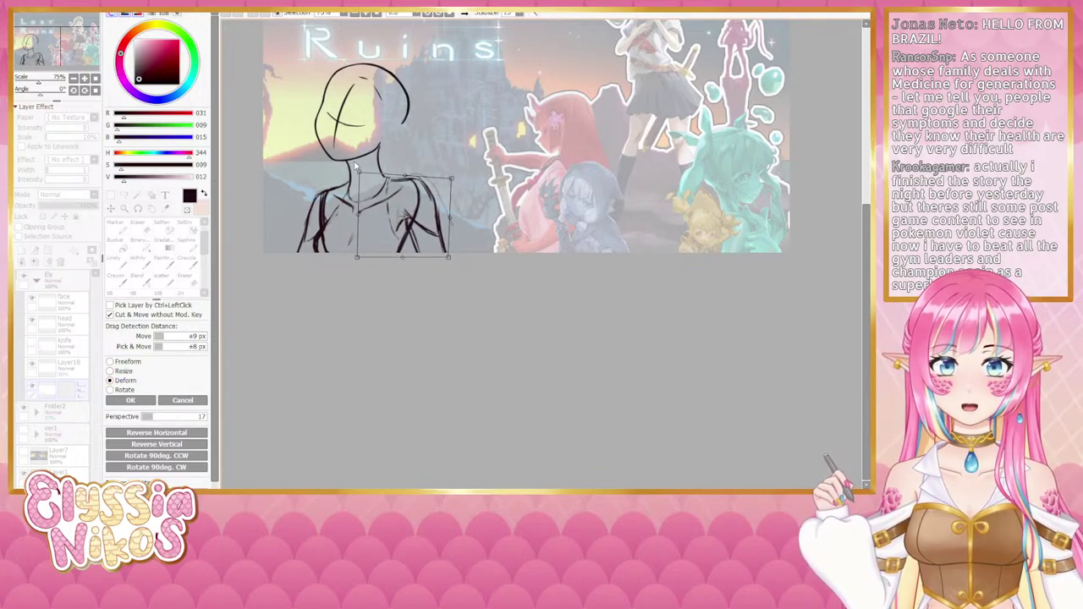
{"action": "left_click_drag", "start_coordinate": [364, 177], "coordinate": [361, 172]}
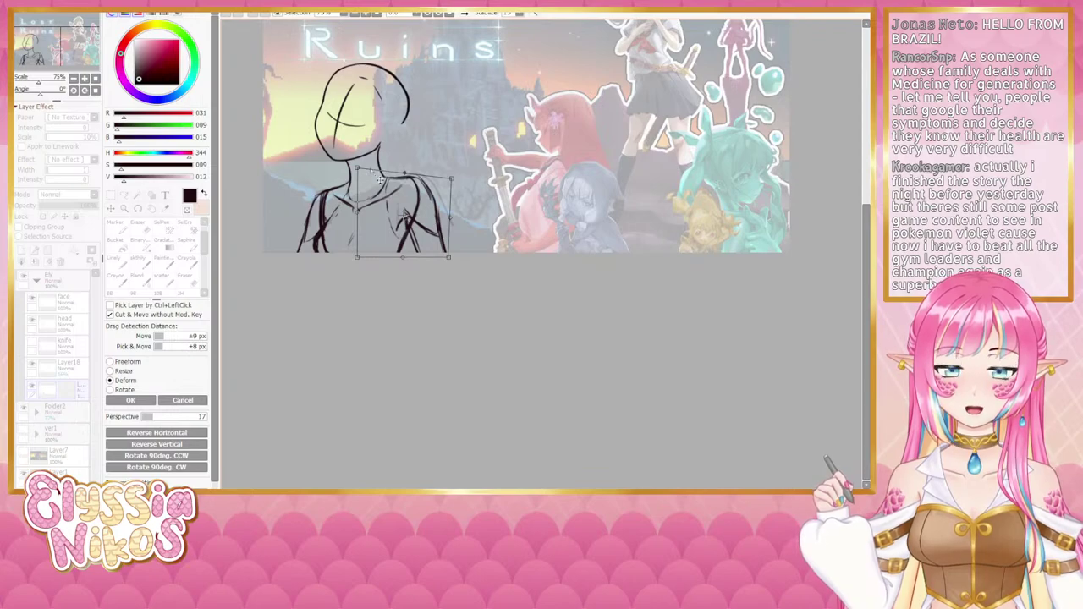
{"action": "left_click_drag", "start_coordinate": [453, 180], "coordinate": [454, 181]}
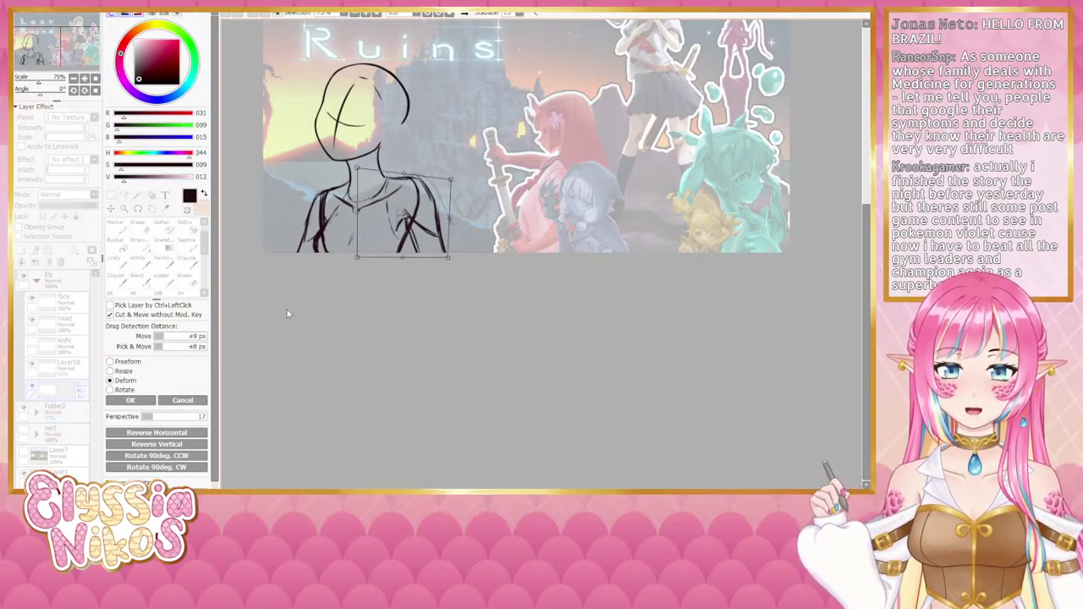
{"action": "left_click", "coordinate": [131, 401]}
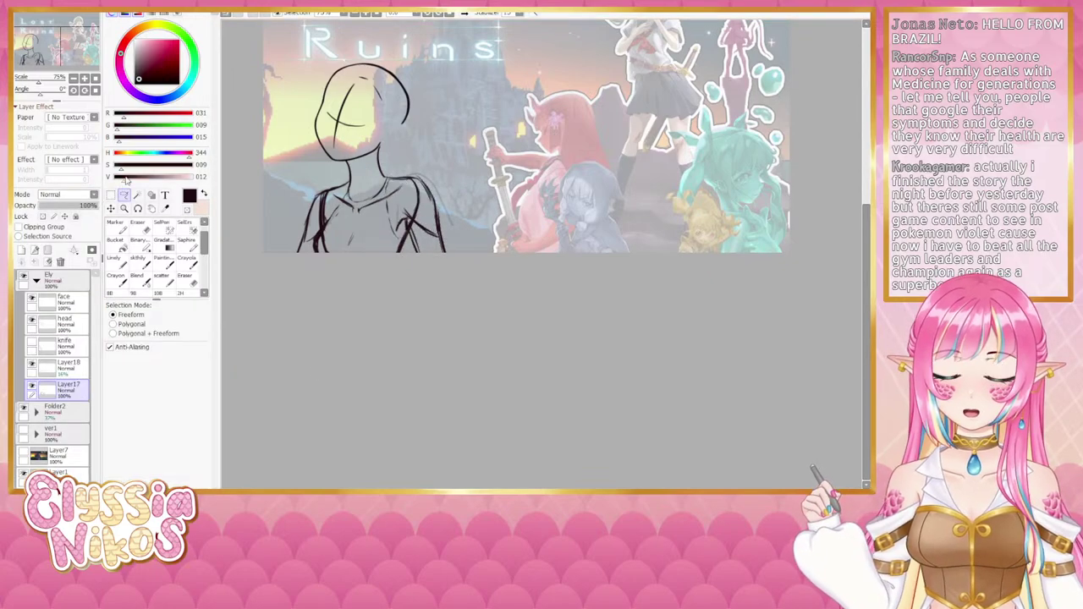
{"action": "left_click", "coordinate": [109, 197]}
Step: Compare the reshaped shoulders and arms in mirrored and normal views of the thumbnail at several zoom levels
{"action": "left_click", "coordinate": [74, 77]}
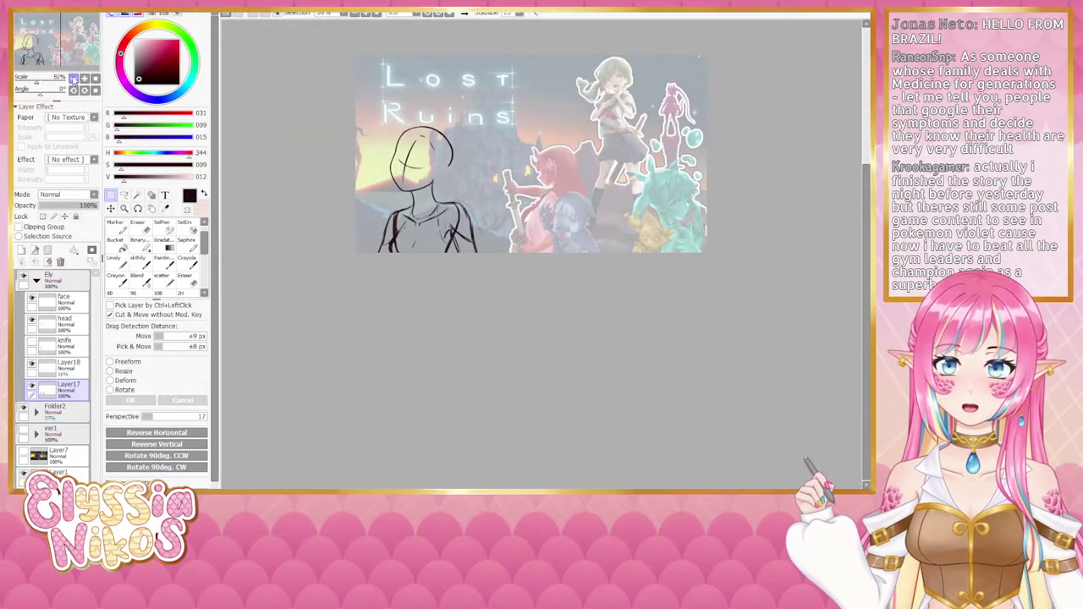
{"action": "left_click", "coordinate": [74, 78]}
{"action": "left_click", "coordinate": [464, 13]}
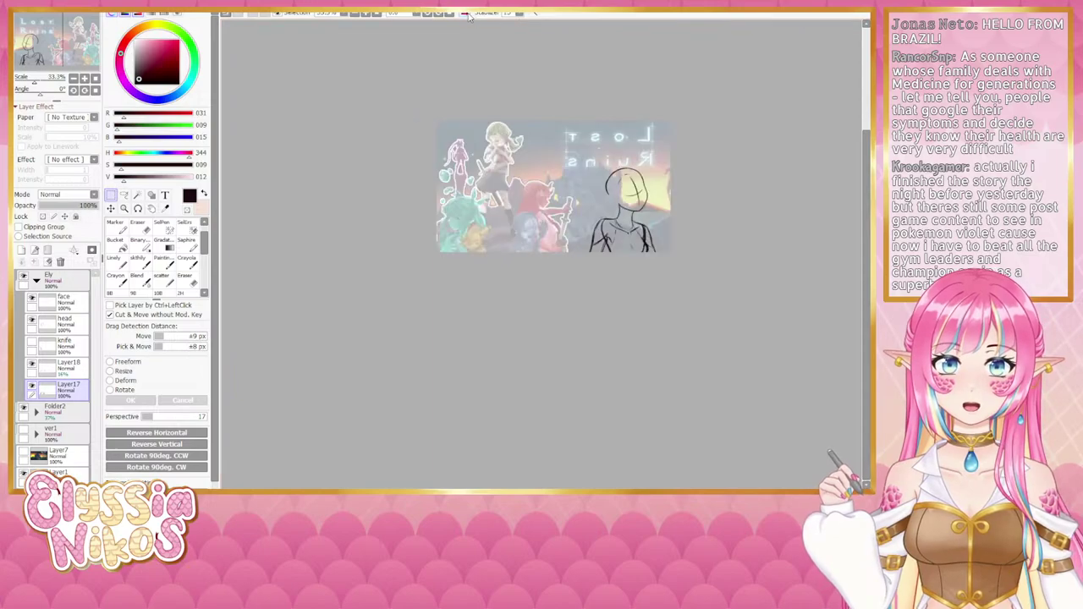
{"action": "left_click_drag", "start_coordinate": [508, 79], "coordinate": [475, 71]}
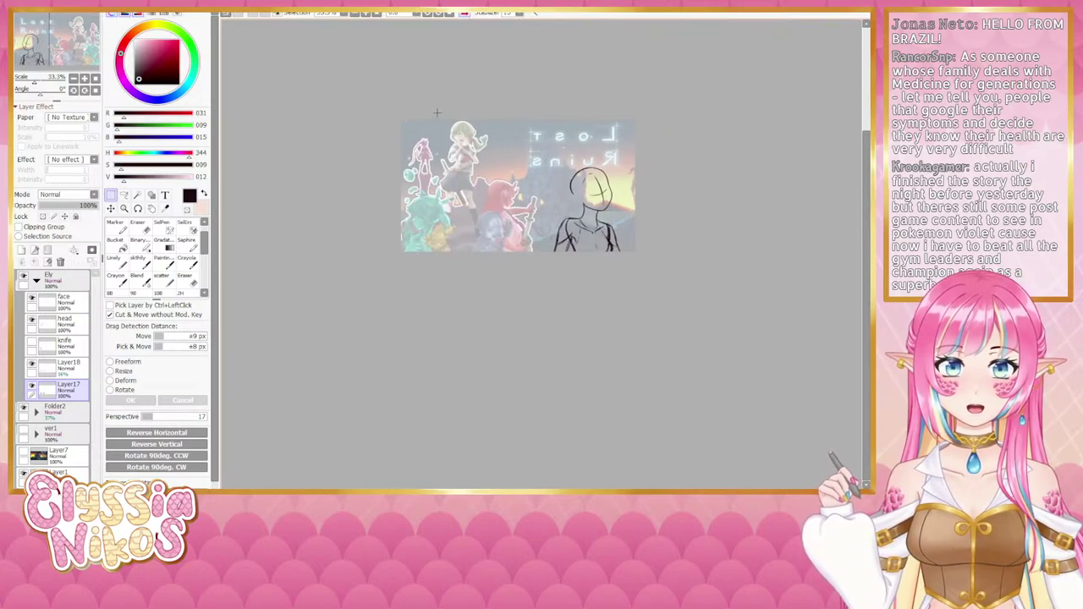
{"action": "left_click", "coordinate": [85, 79]}
{"action": "left_click", "coordinate": [84, 79]}
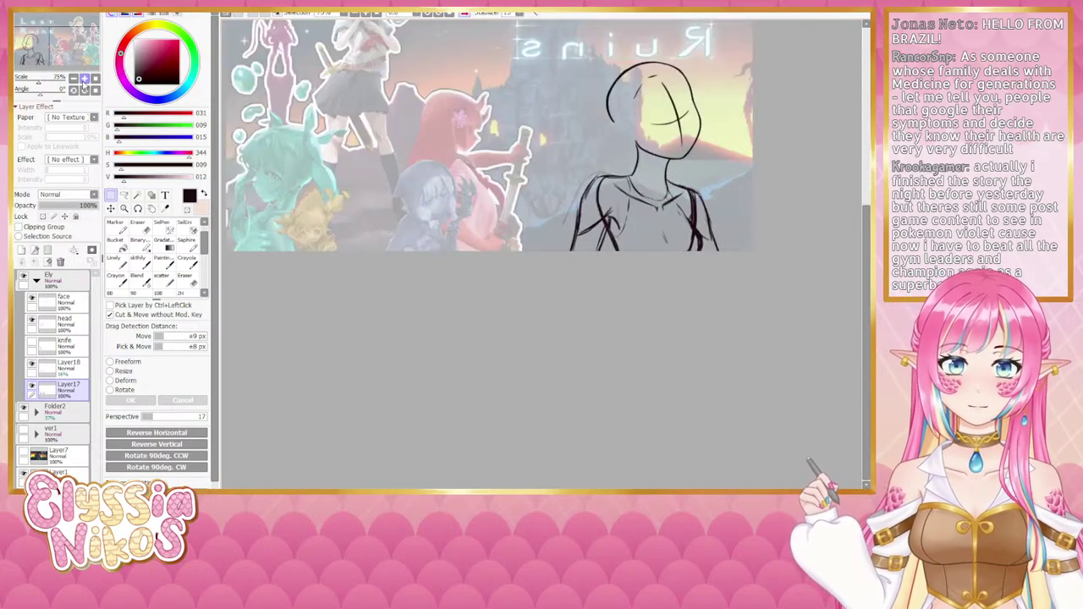
{"action": "left_click", "coordinate": [74, 77]}
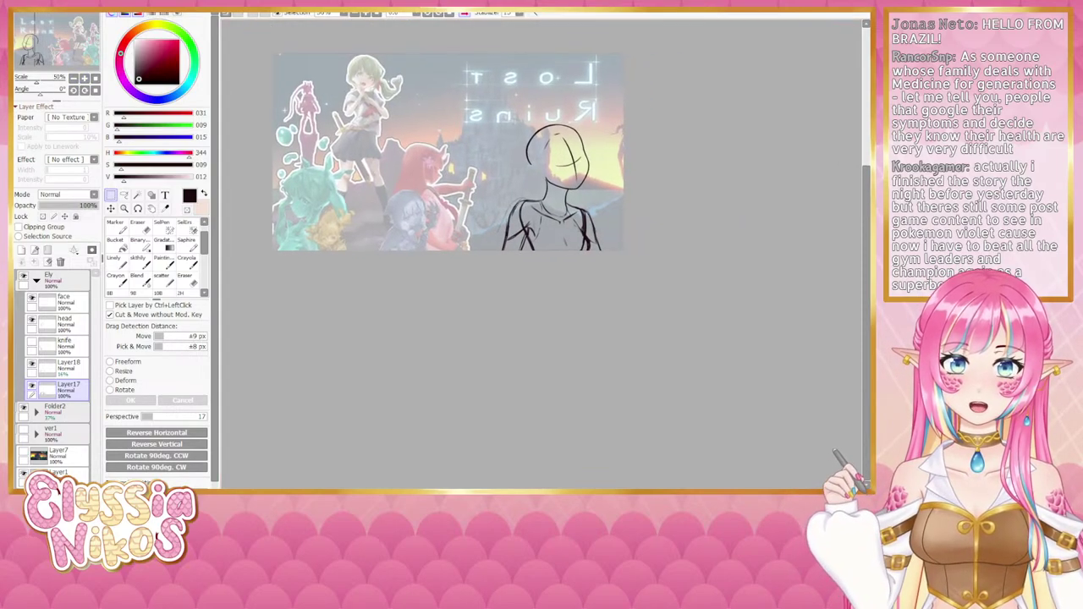
{"action": "left_click", "coordinate": [463, 12]}
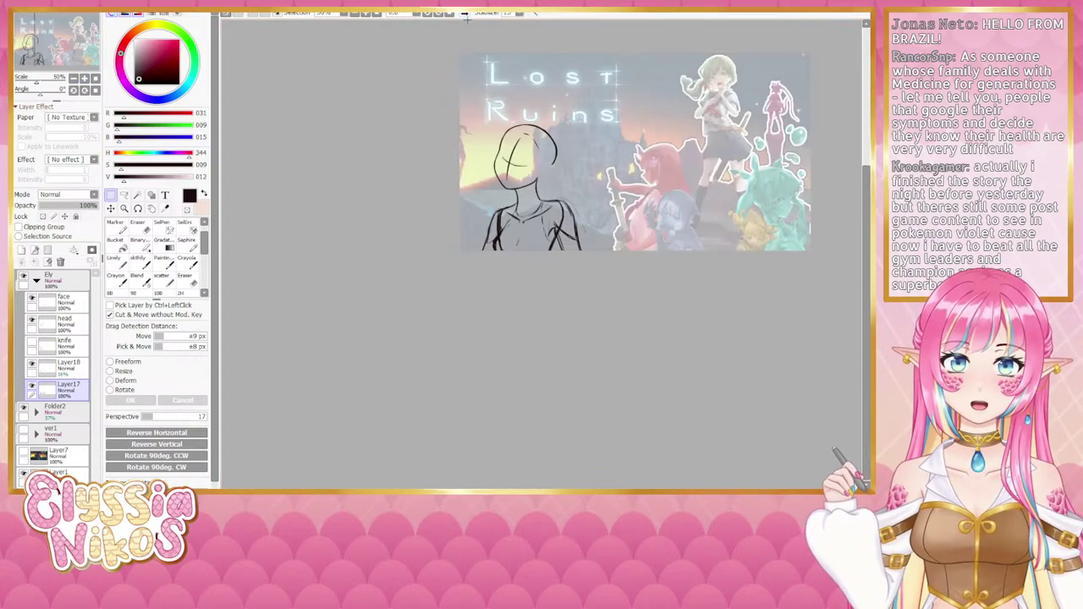
{"action": "left_click", "coordinate": [84, 78]}
{"action": "left_click", "coordinate": [83, 77]}
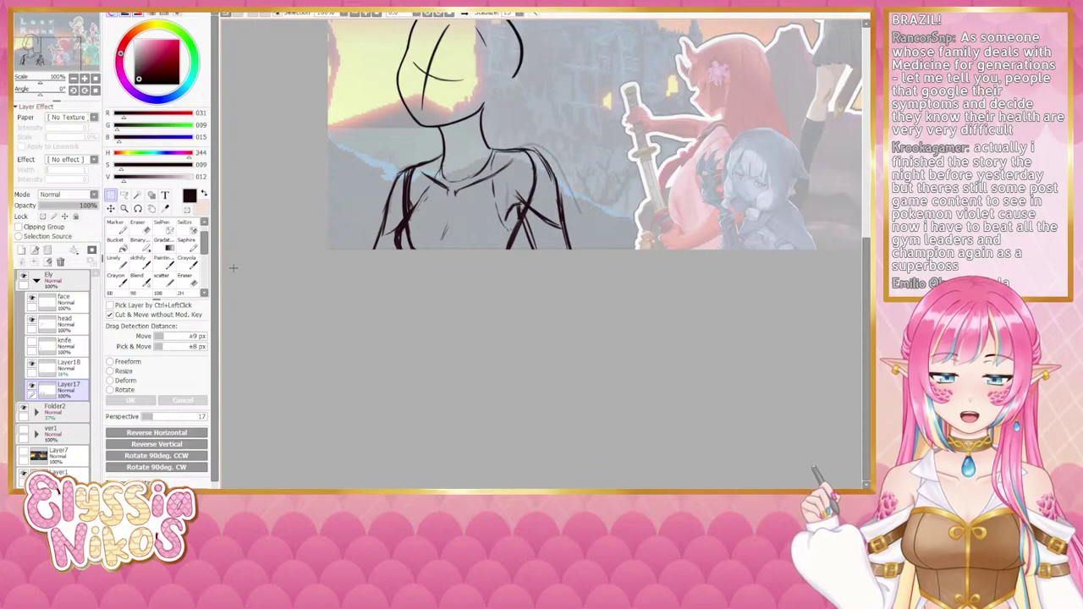
{"action": "left_click", "coordinate": [74, 78]}
{"action": "left_click", "coordinate": [74, 78]}
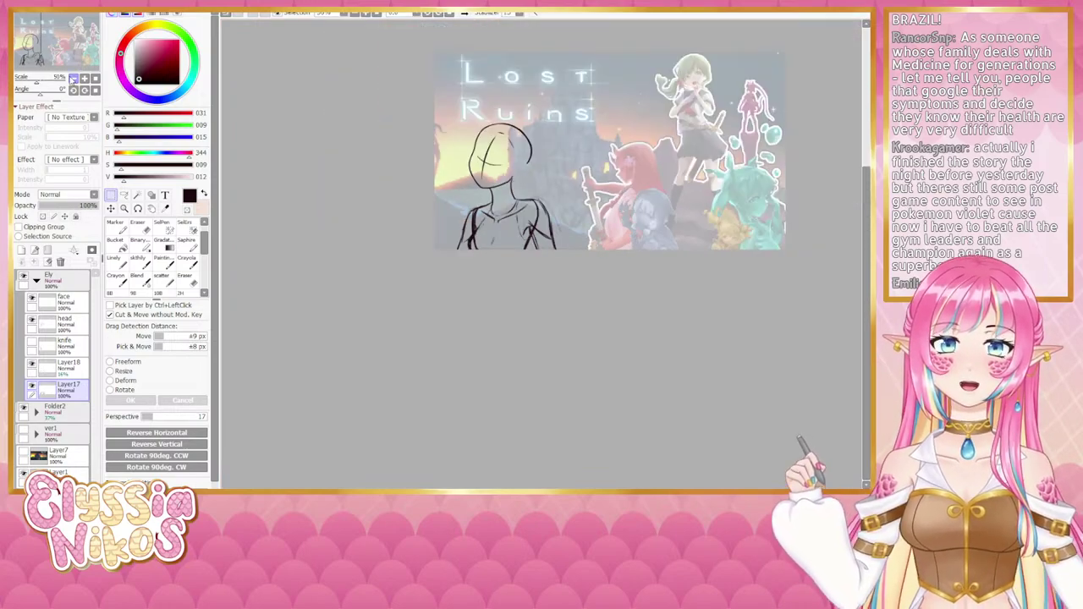
{"action": "left_click_drag", "start_coordinate": [419, 226], "coordinate": [364, 228]}
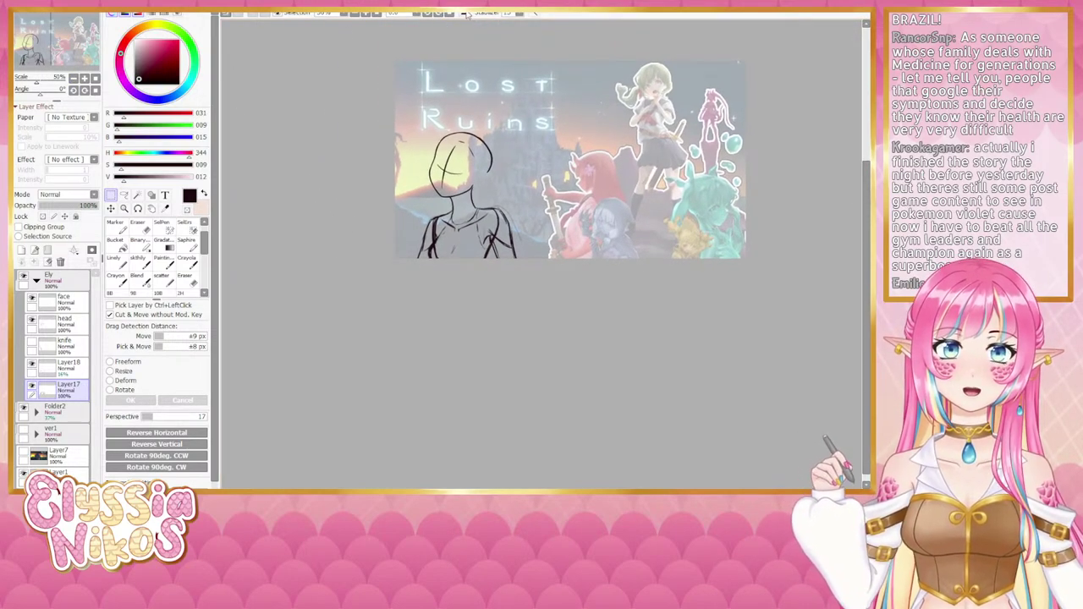
{"action": "key", "text": "h"}
{"action": "left_click_drag", "start_coordinate": [584, 135], "coordinate": [497, 133]}
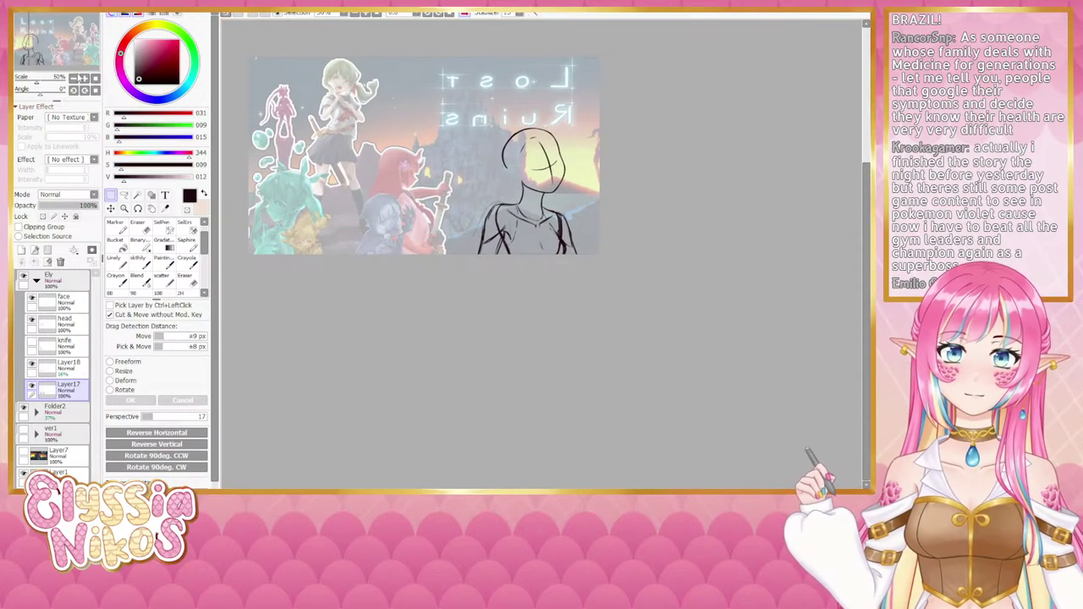
{"action": "left_click", "coordinate": [465, 14]}
{"action": "left_click_drag", "start_coordinate": [528, 184], "coordinate": [435, 184]}
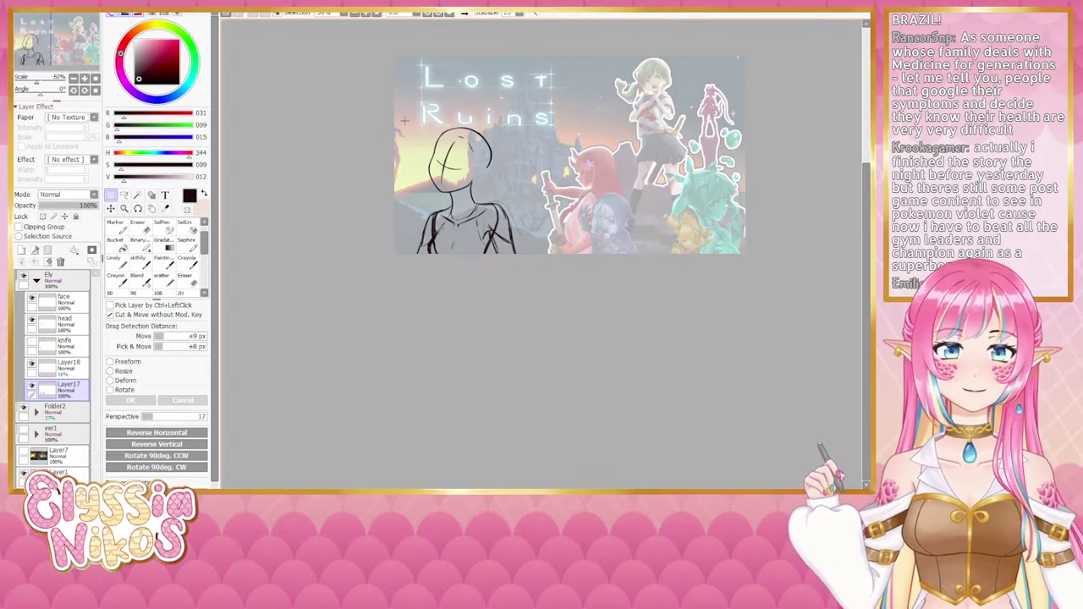
Step: Refine the shoulder and upper arm nearest the canvas's left edge on Layer17, toggling the layer's visibility to compare
{"action": "left_click", "coordinate": [138, 258]}
{"action": "left_click", "coordinate": [84, 77]}
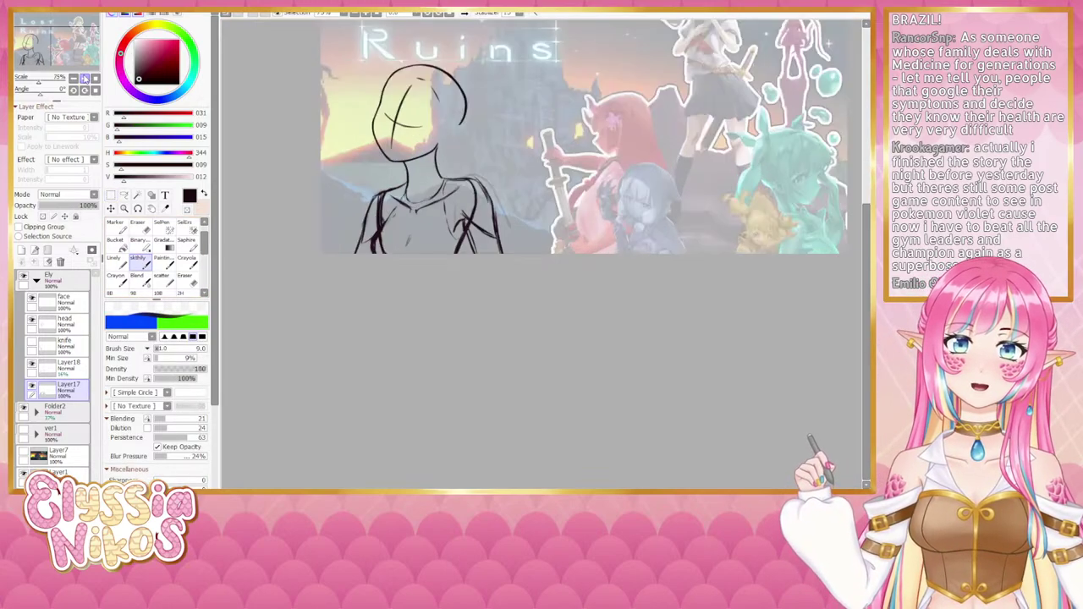
{"action": "left_click", "coordinate": [84, 79]}
{"action": "left_click_drag", "start_coordinate": [410, 148], "coordinate": [514, 124]}
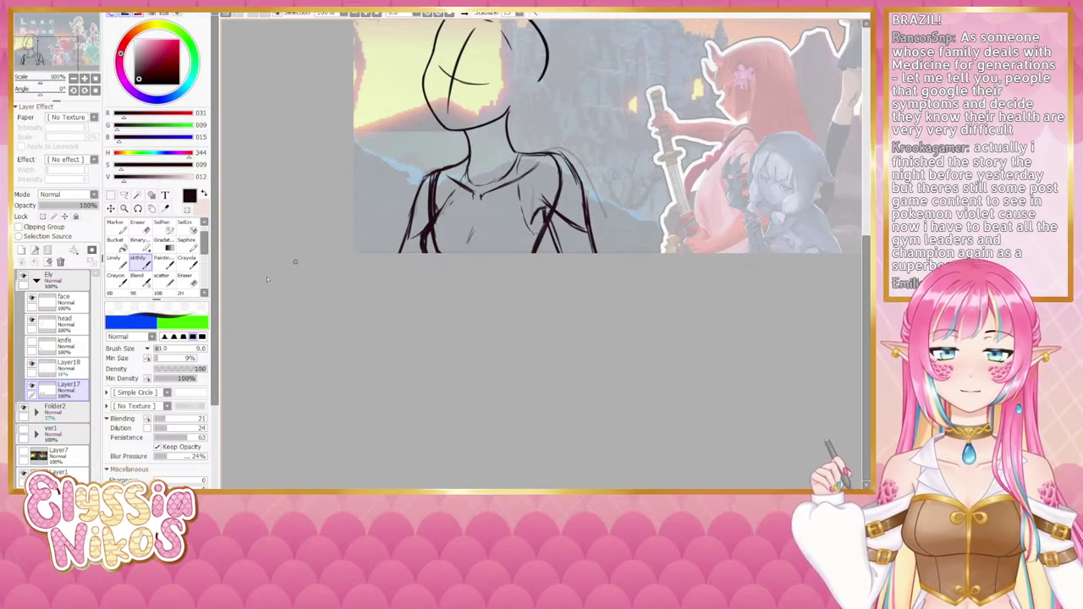
{"action": "left_click", "coordinate": [34, 389]}
{"action": "left_click", "coordinate": [34, 388]}
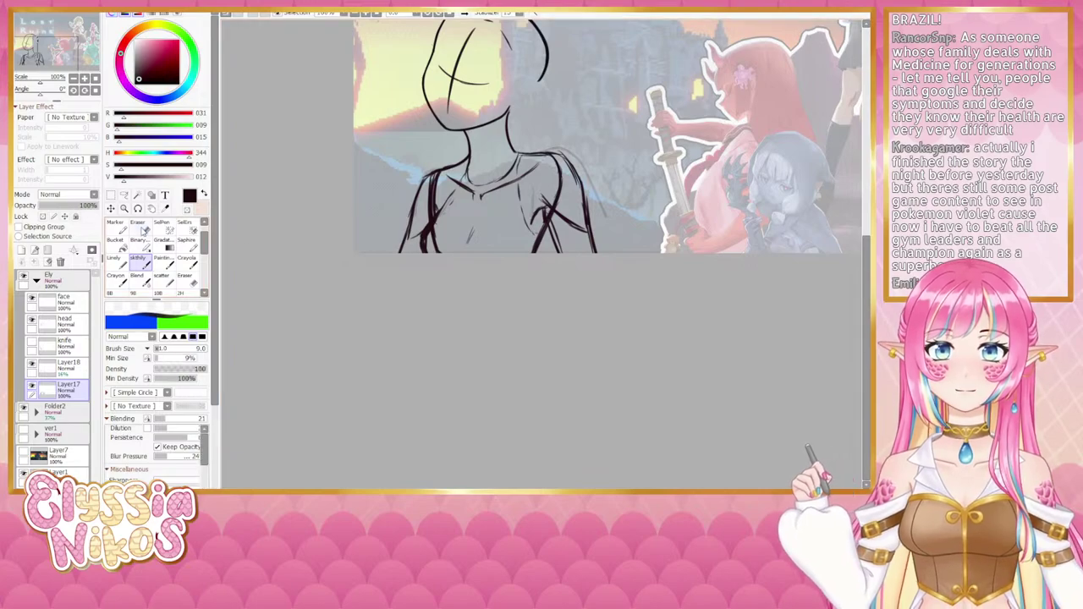
{"action": "key", "text": "e"}
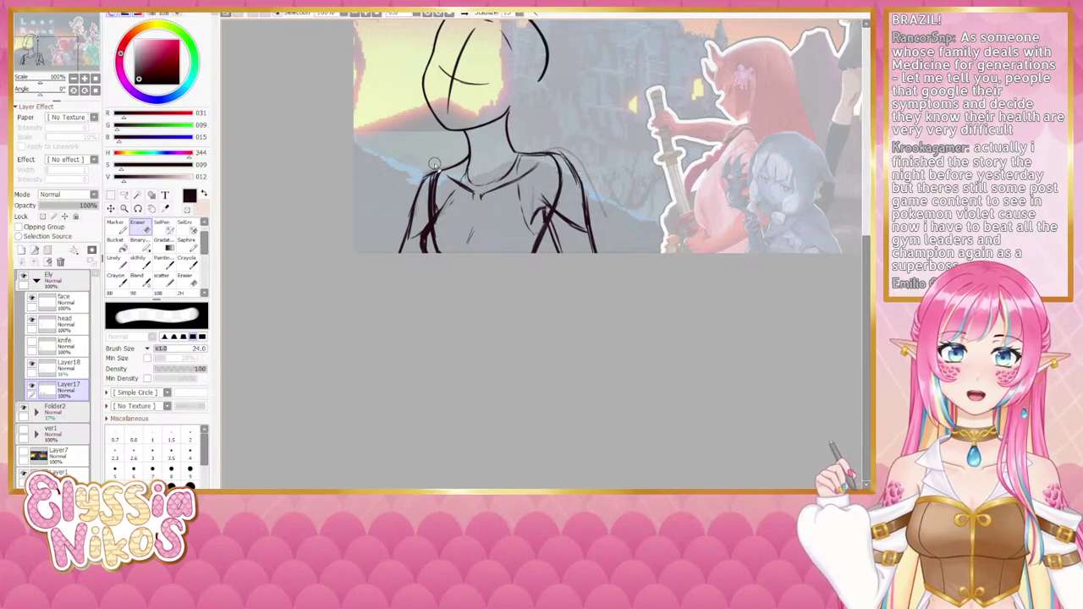
{"action": "left_click", "coordinate": [138, 263]}
{"action": "left_click", "coordinate": [31, 387]}
{"action": "left_click", "coordinate": [32, 388]}
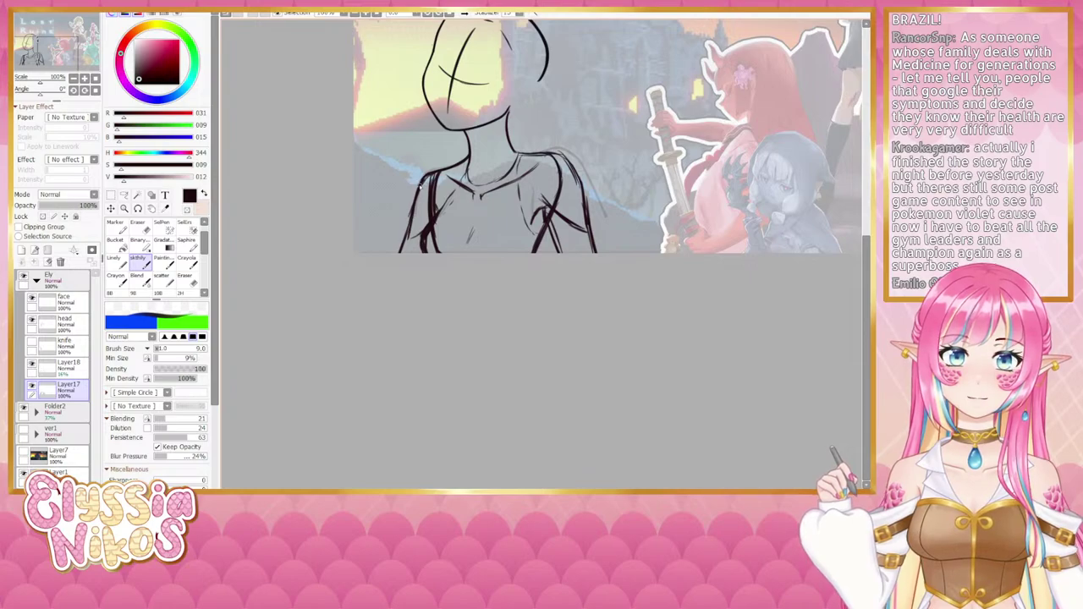
Step: Clean up the outline of the arm nearest the canvas's left edge with brush size 6 and eraser size 9
{"action": "key", "text": "e"}
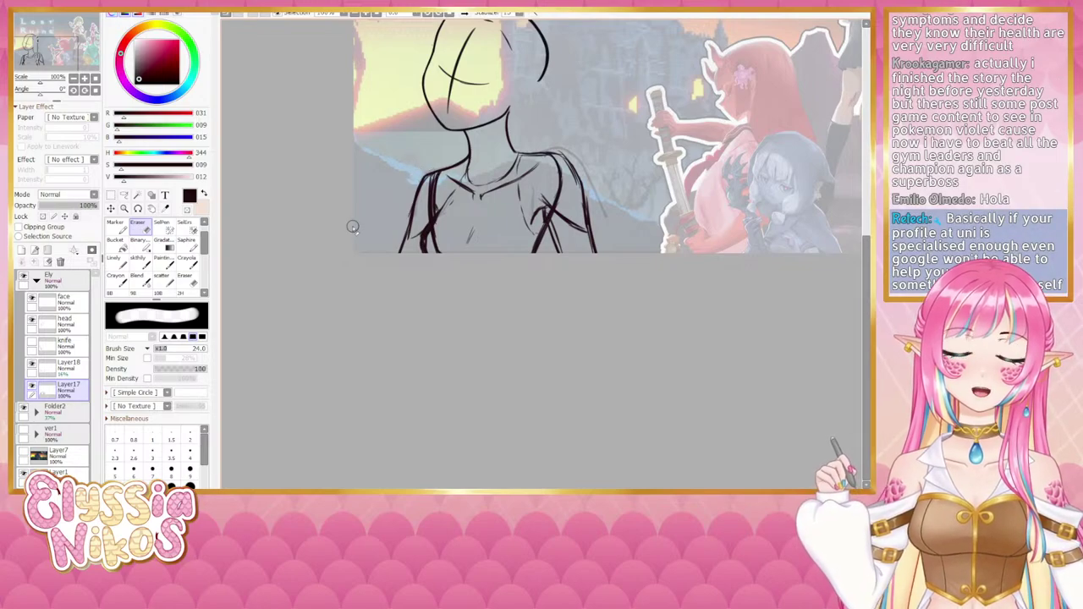
{"action": "left_click", "coordinate": [137, 267]}
{"action": "key", "text": "["}
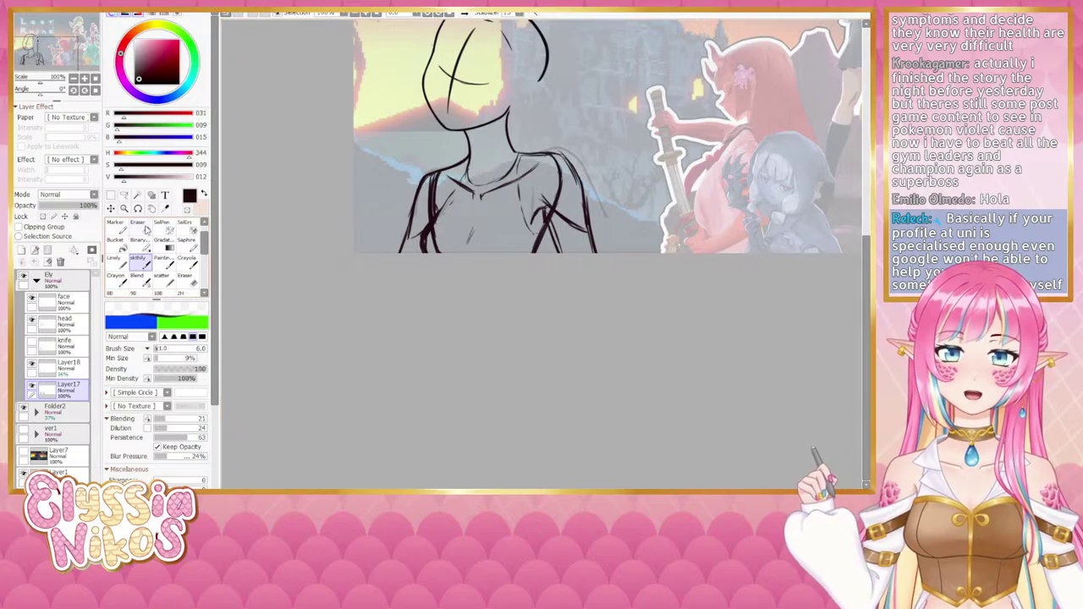
{"action": "key", "text": "e"}
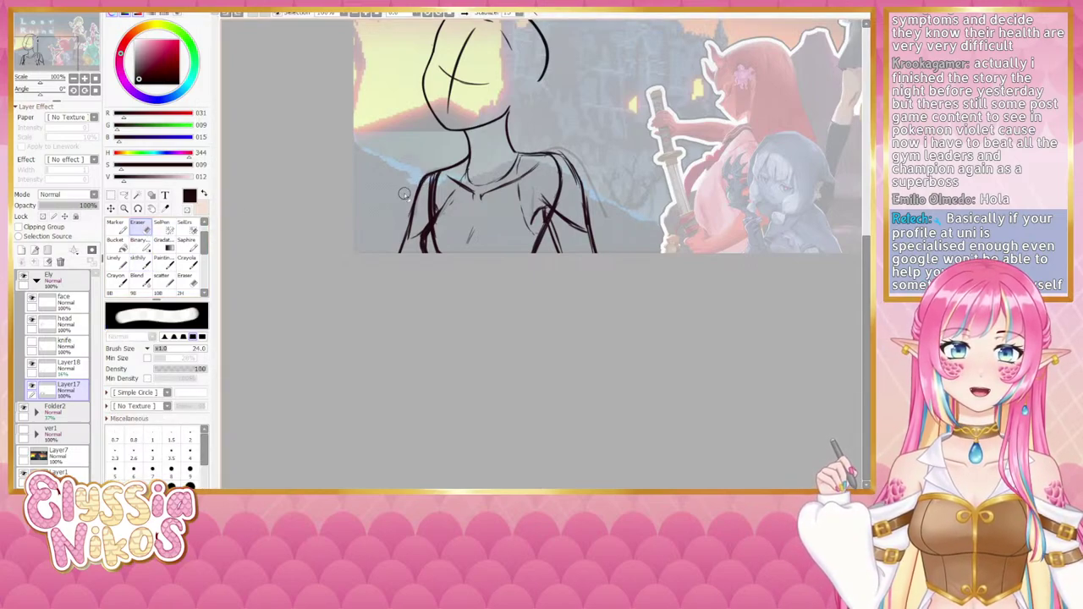
{"action": "key", "text": "["}
{"action": "key", "text": "["}
{"action": "key", "text": "["}
{"action": "key", "text": "["}
{"action": "key", "text": "["}
{"action": "key", "text": "["}
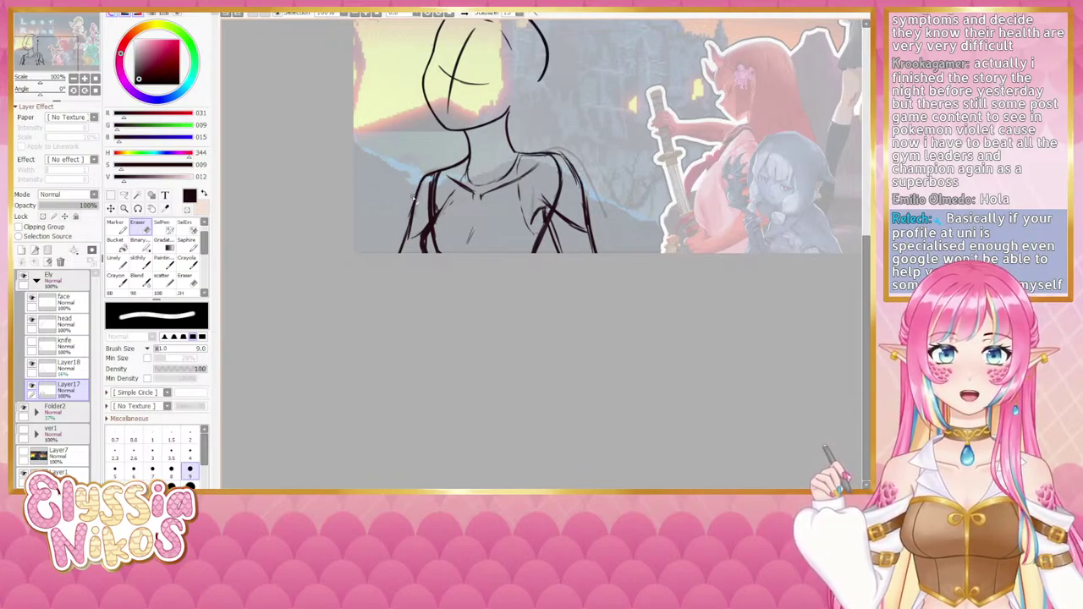
Step: Examine the refined torso and arms in a mirrored view, first at 33.3% and then at 100% zoom
{"action": "left_click", "coordinate": [76, 79]}
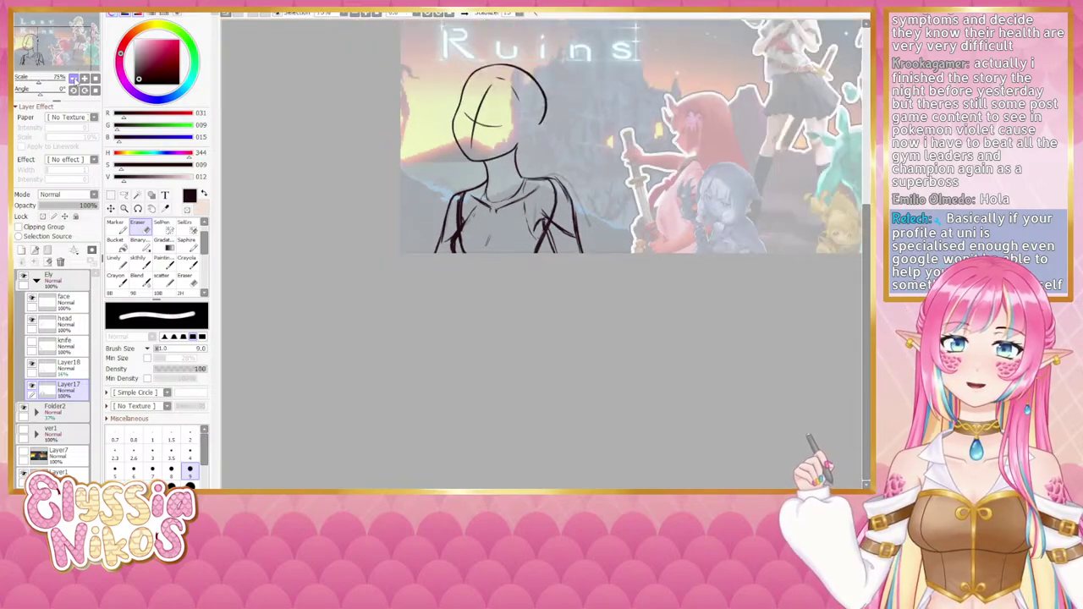
{"action": "left_click", "coordinate": [75, 79]}
{"action": "left_click", "coordinate": [75, 79]}
{"action": "left_click_drag", "start_coordinate": [416, 179], "coordinate": [359, 176]}
{"action": "left_click", "coordinate": [463, 13]}
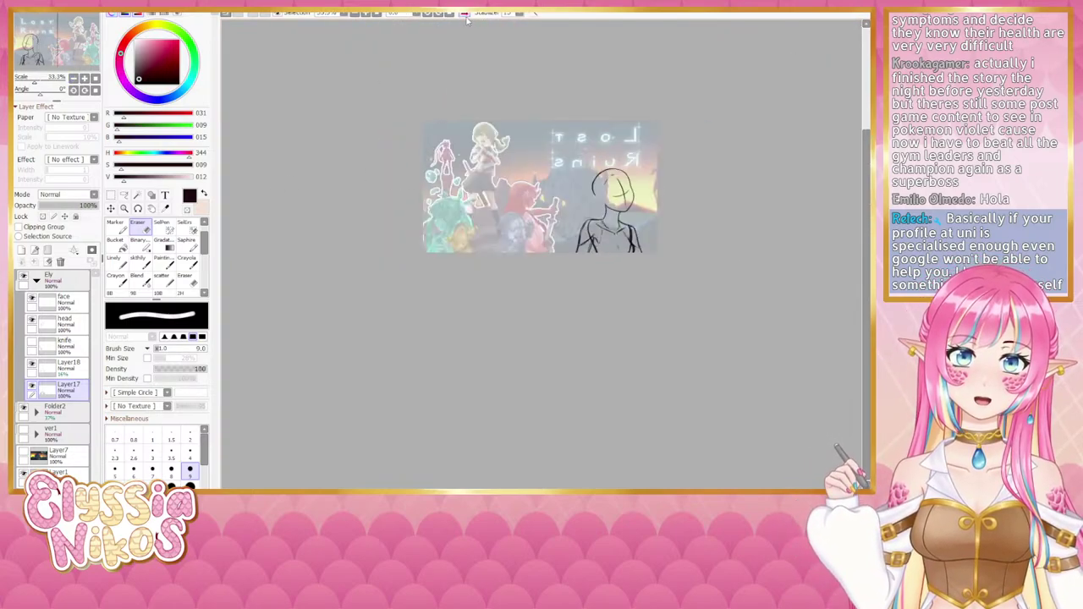
{"action": "left_click_drag", "start_coordinate": [512, 119], "coordinate": [437, 119]}
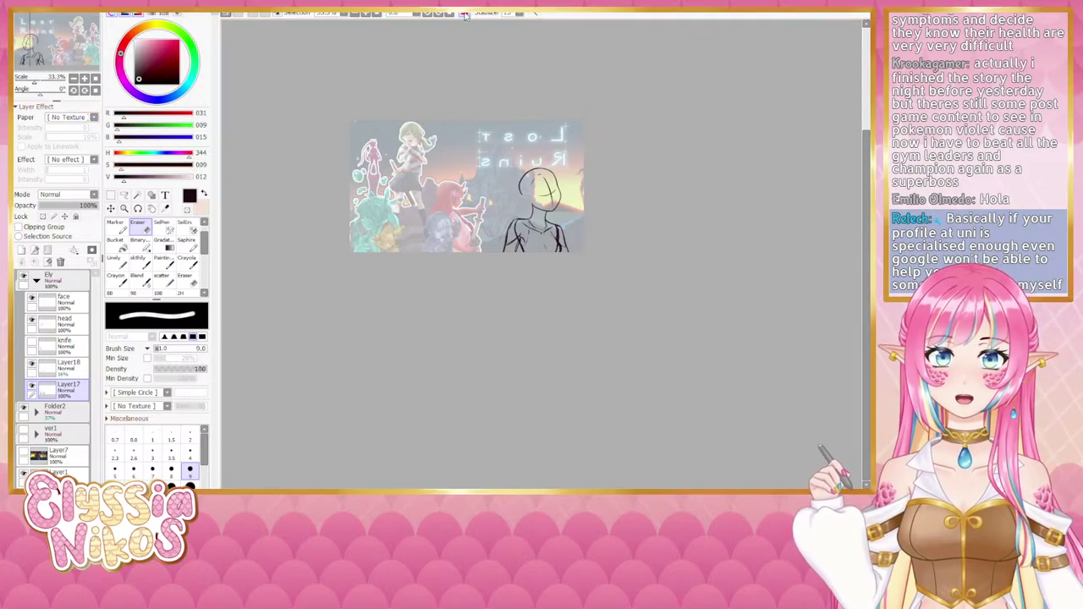
{"action": "left_click", "coordinate": [84, 78]}
{"action": "left_click", "coordinate": [84, 78]}
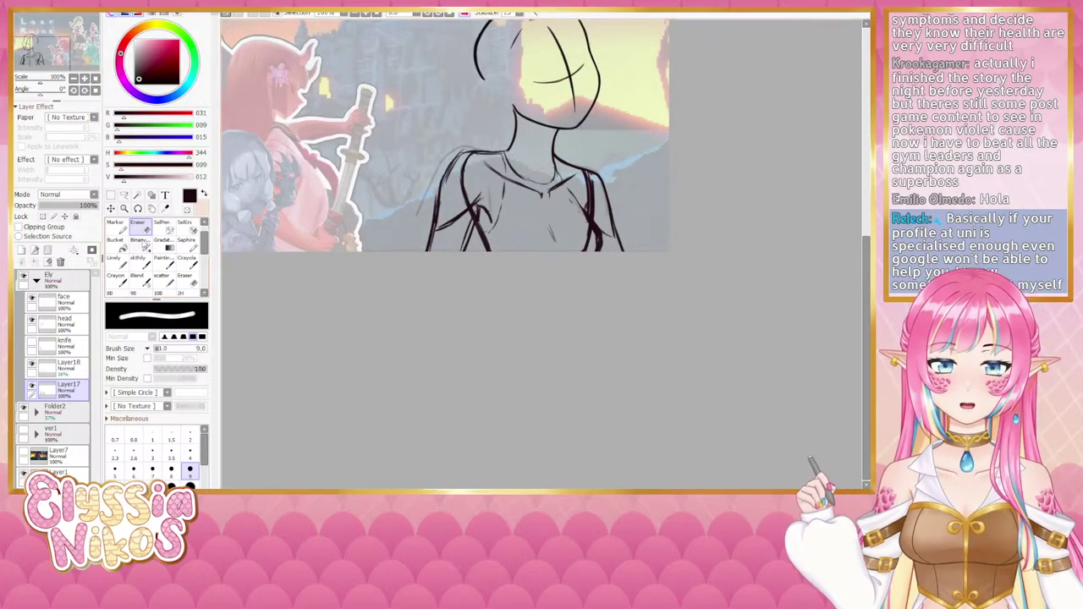
Step: Redraw the outer line of the shoulder and upper arm nearest the canvas's outer edge on Layer17 with brush size 6
{"action": "left_click", "coordinate": [144, 262]}
{"action": "left_click_drag", "start_coordinate": [508, 144], "coordinate": [488, 146]}
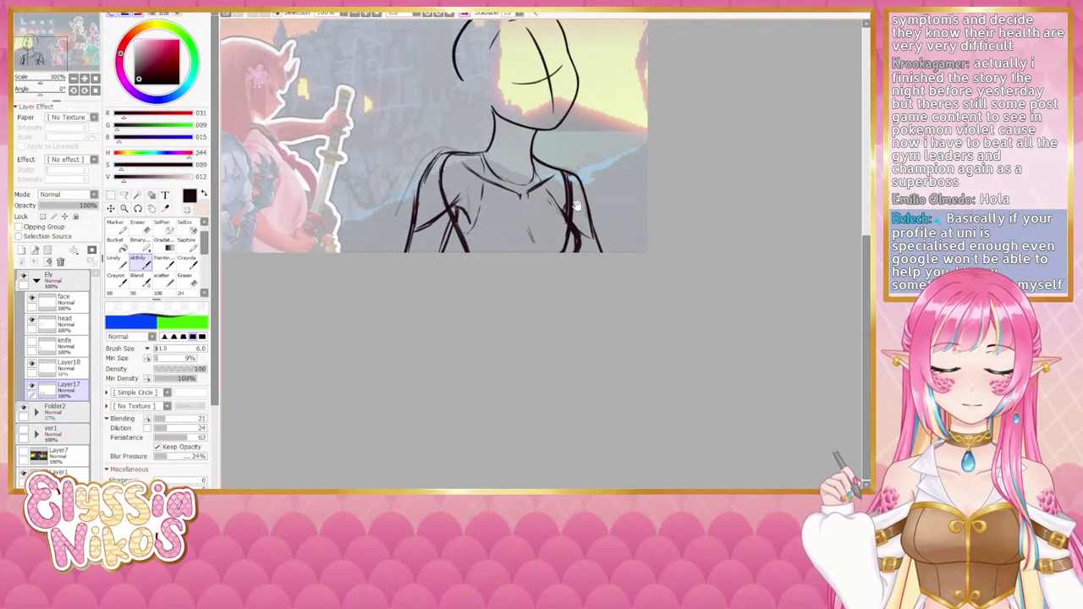
{"action": "scroll", "coordinate": [575, 205], "scroll_direction": "right", "scroll_amount": 3}
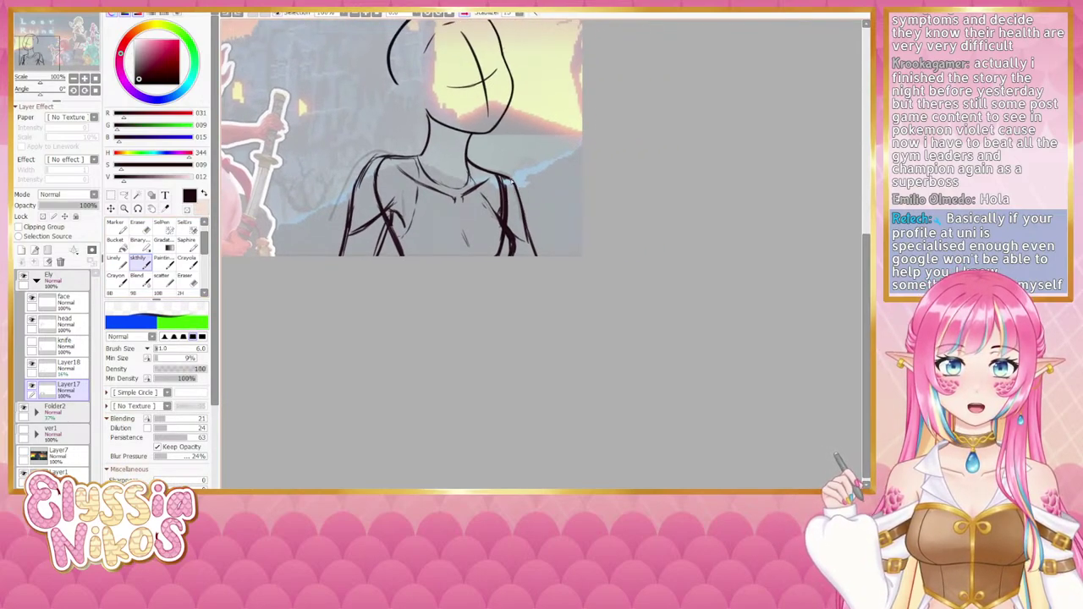
{"action": "left_click_drag", "start_coordinate": [511, 179], "coordinate": [522, 201]}
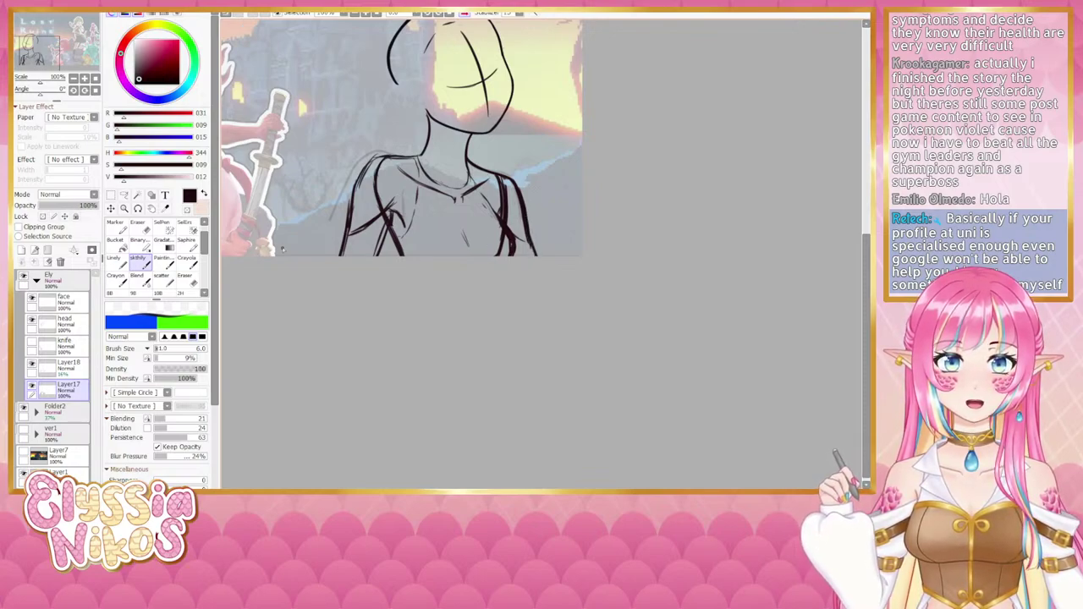
Step: Erase the overlapping old lines inside that arm, enlarging the eraser to 19, and retouch the line between arm and torso
{"action": "key", "text": "e"}
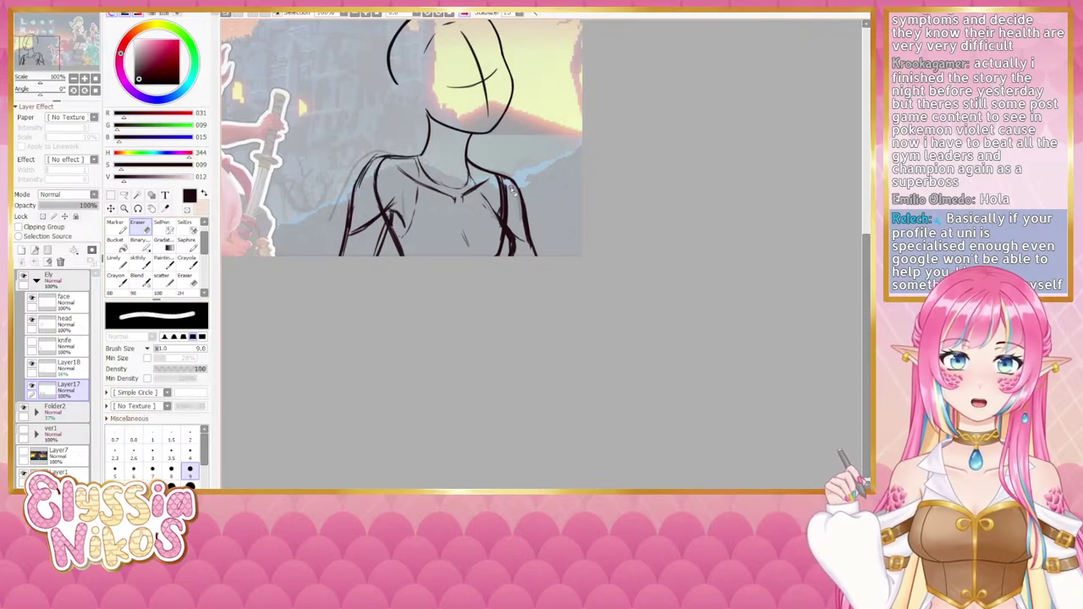
{"action": "key", "text": "bracketright"}
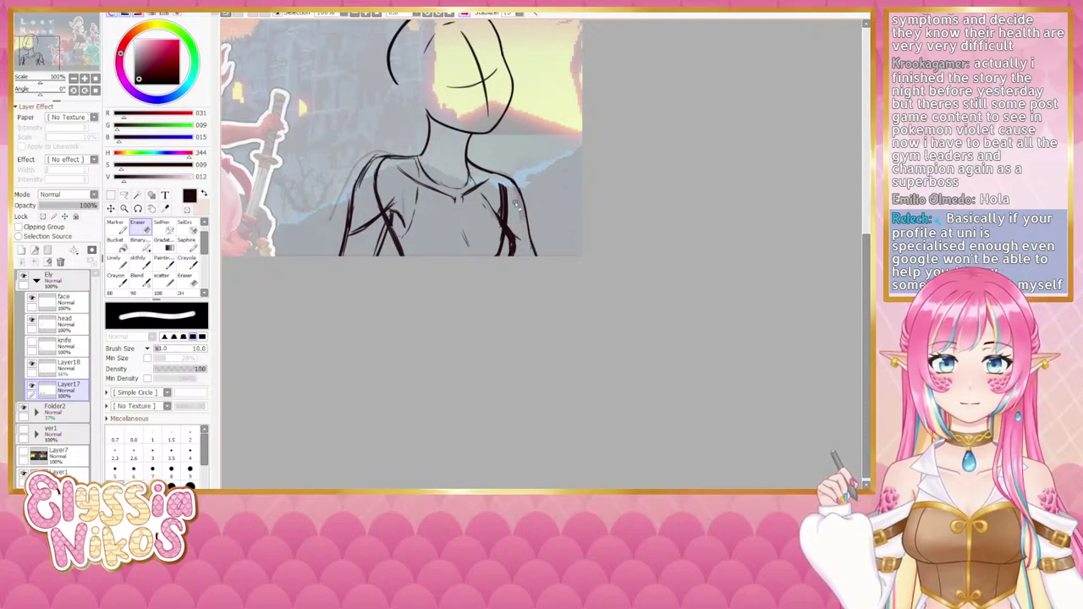
{"action": "mouse_move", "coordinate": [502, 194]}
{"action": "left_mouse_down"}
{"action": "mouse_move", "coordinate": [506, 206]}
{"action": "mouse_move", "coordinate": [500, 189]}
{"action": "mouse_move", "coordinate": [482, 204]}
{"action": "mouse_move", "coordinate": [509, 241]}
{"action": "mouse_move", "coordinate": [498, 250]}
{"action": "mouse_move", "coordinate": [506, 245]}
{"action": "left_mouse_up"}
{"action": "key", "text": "bracketright"}
{"action": "key", "text": "bracketright"}
{"action": "key", "text": "bracketright"}
{"action": "key", "text": "bracketright"}
{"action": "key", "text": "bracketright"}
{"action": "key", "text": "bracketright"}
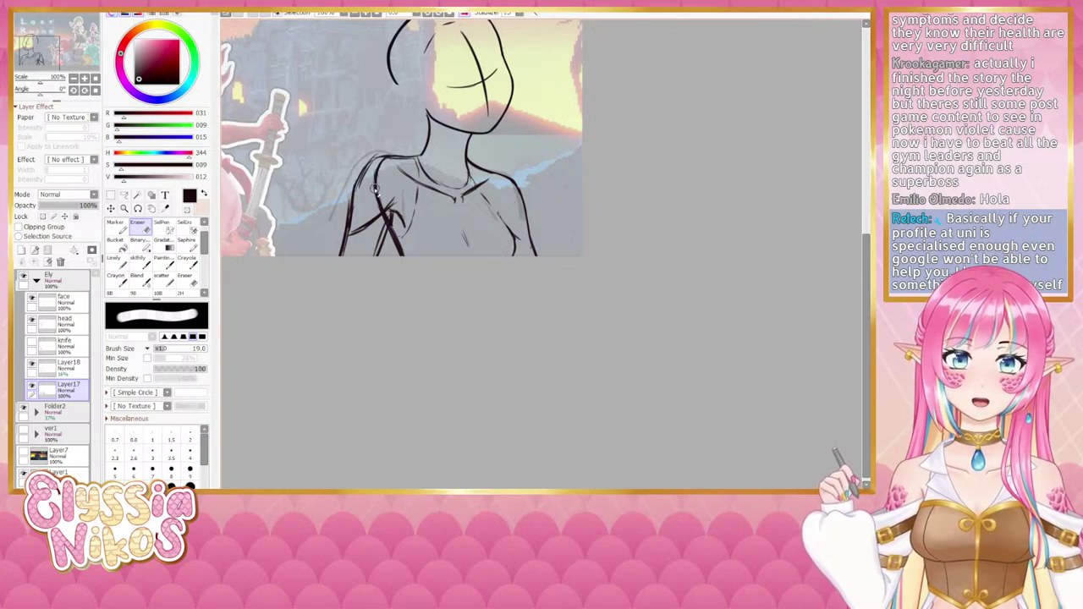
{"action": "left_click", "coordinate": [139, 262]}
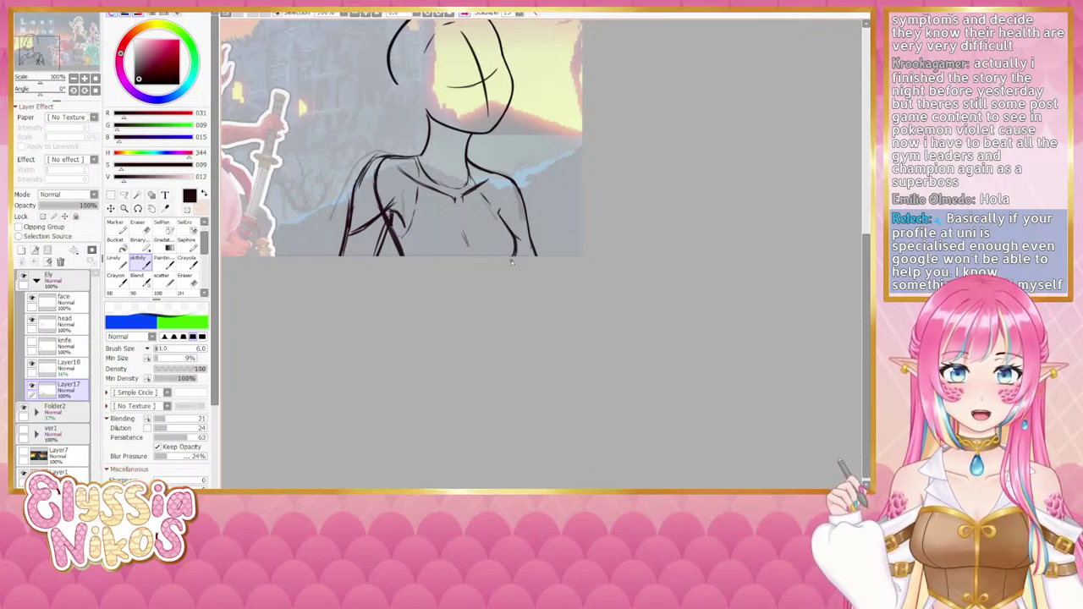
{"action": "key", "text": "e"}
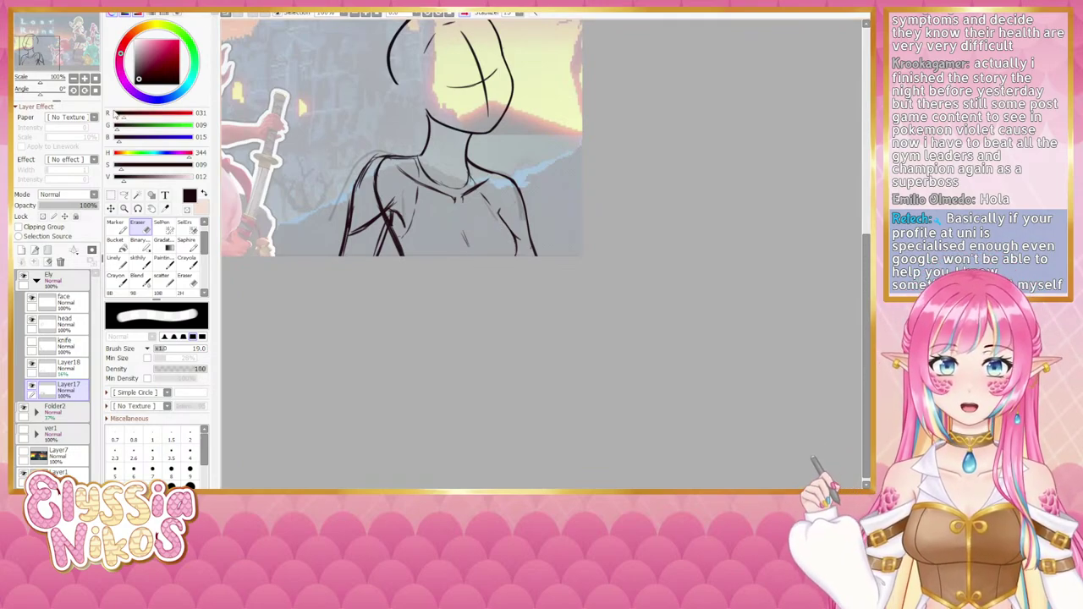
Step: Unmirror the canvas and clean up the shoulder line beside the neck with eraser size 9
{"action": "triple_click", "coordinate": [74, 79]}
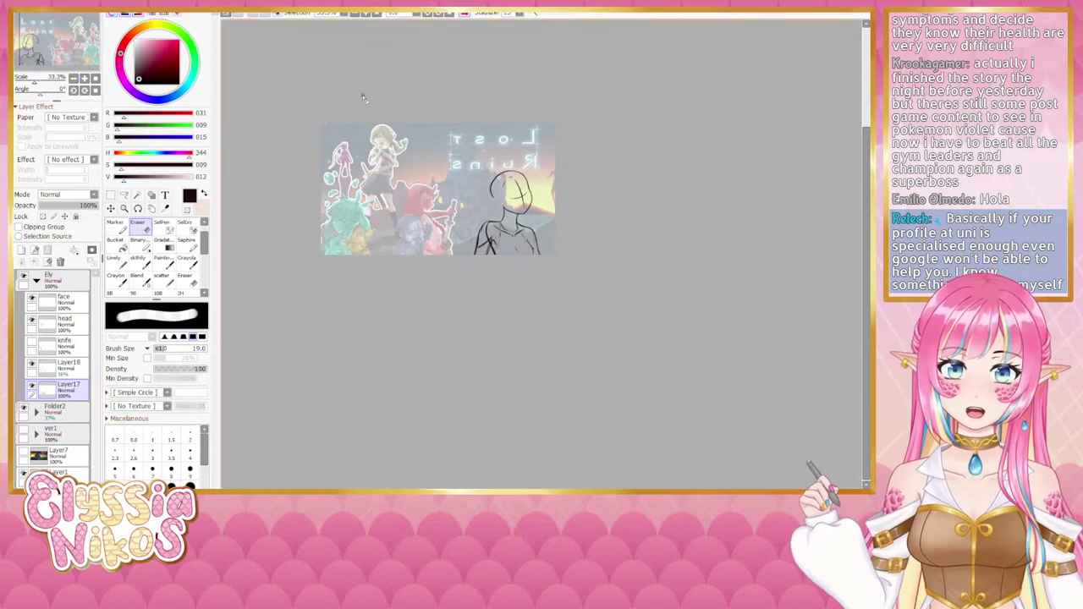
{"action": "left_click", "coordinate": [464, 14]}
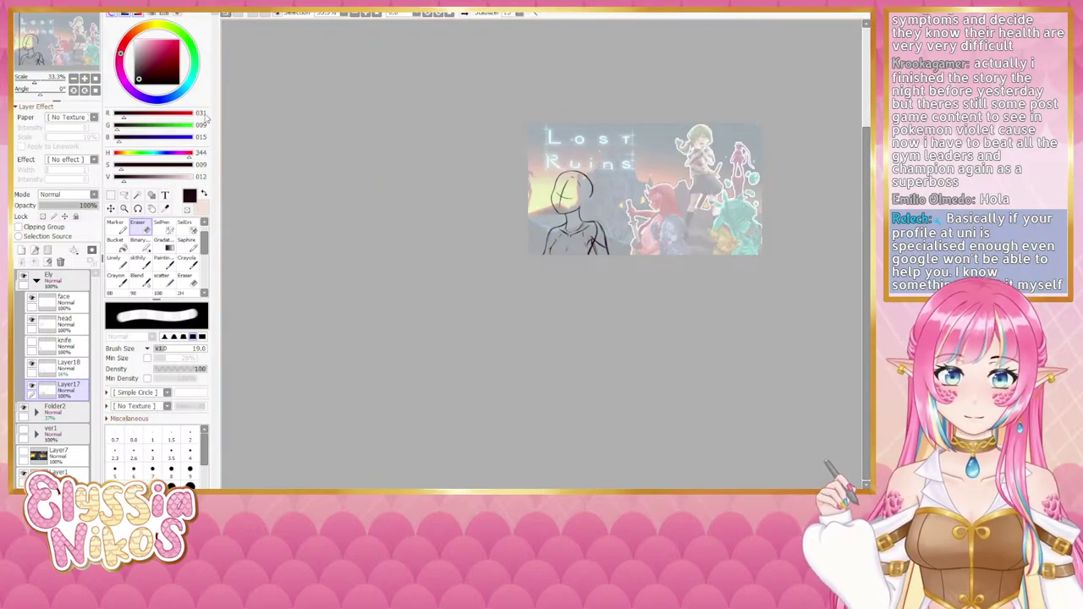
{"action": "double_click", "coordinate": [84, 80]}
{"action": "left_click_drag", "start_coordinate": [592, 182], "coordinate": [443, 200]}
{"action": "left_click", "coordinate": [84, 78]}
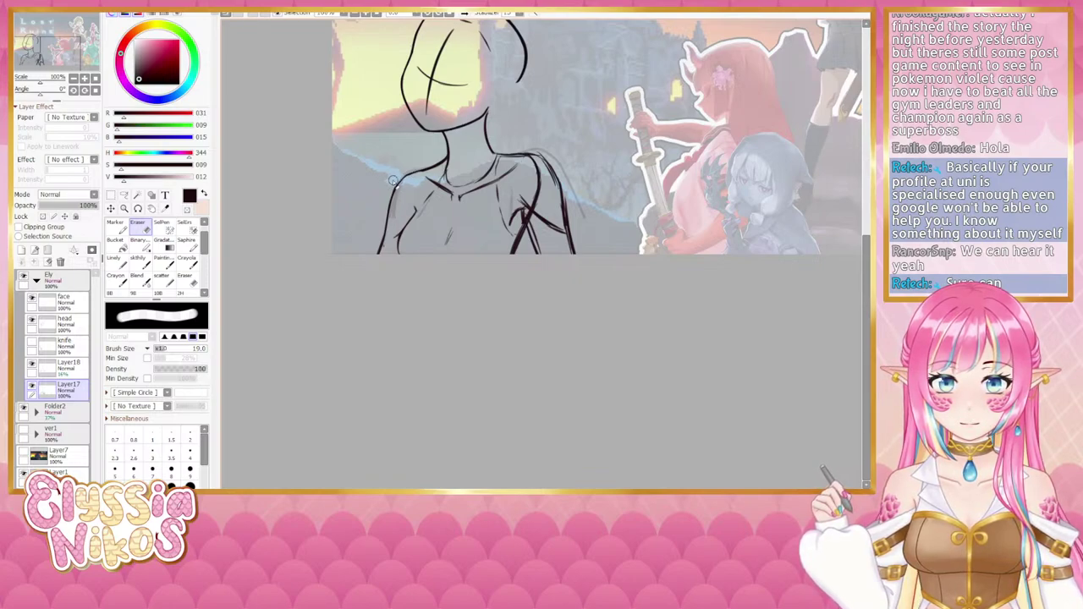
{"action": "left_click_drag", "start_coordinate": [428, 184], "coordinate": [415, 181]}
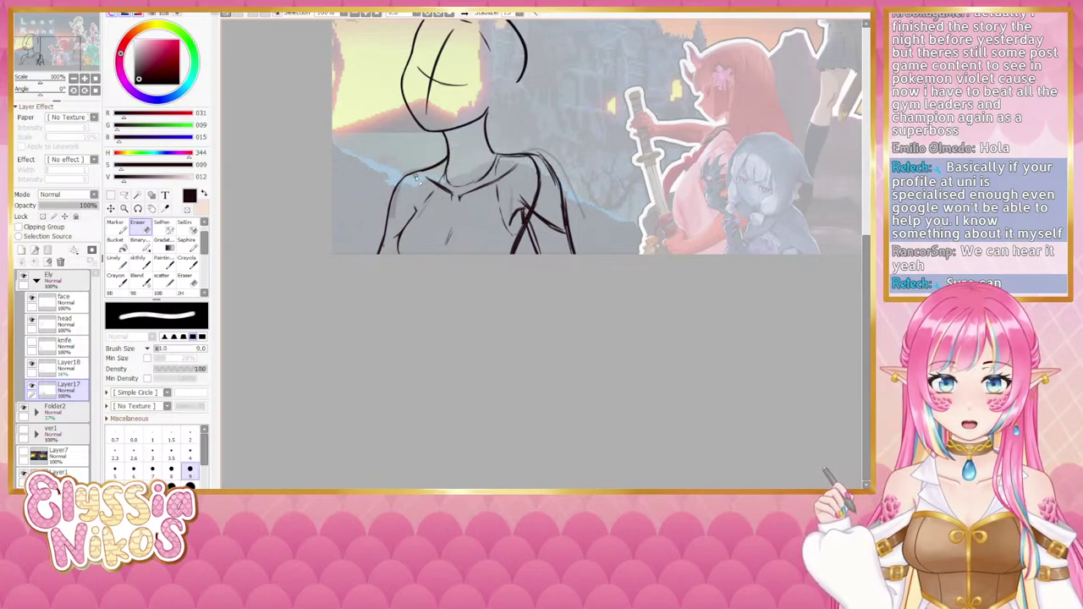
Step: Compare the cleaned-up shoulders and torso in mirrored and normal views at 33.3% and 100% zoom
{"action": "left_click", "coordinate": [73, 79]}
{"action": "left_click", "coordinate": [73, 79]}
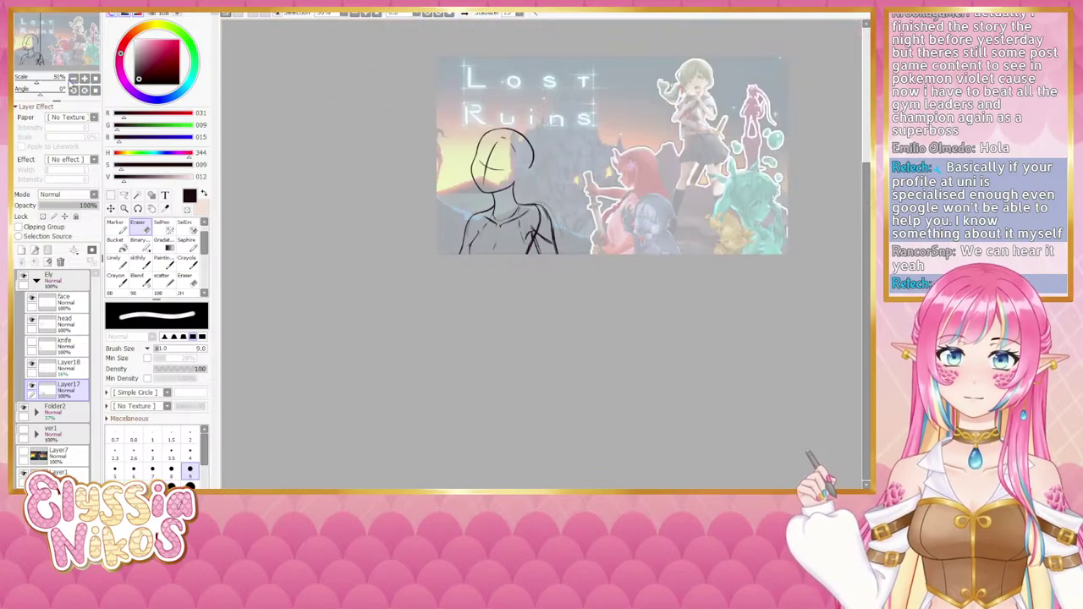
{"action": "left_click_drag", "start_coordinate": [382, 284], "coordinate": [363, 282]}
{"action": "left_click", "coordinate": [74, 79]}
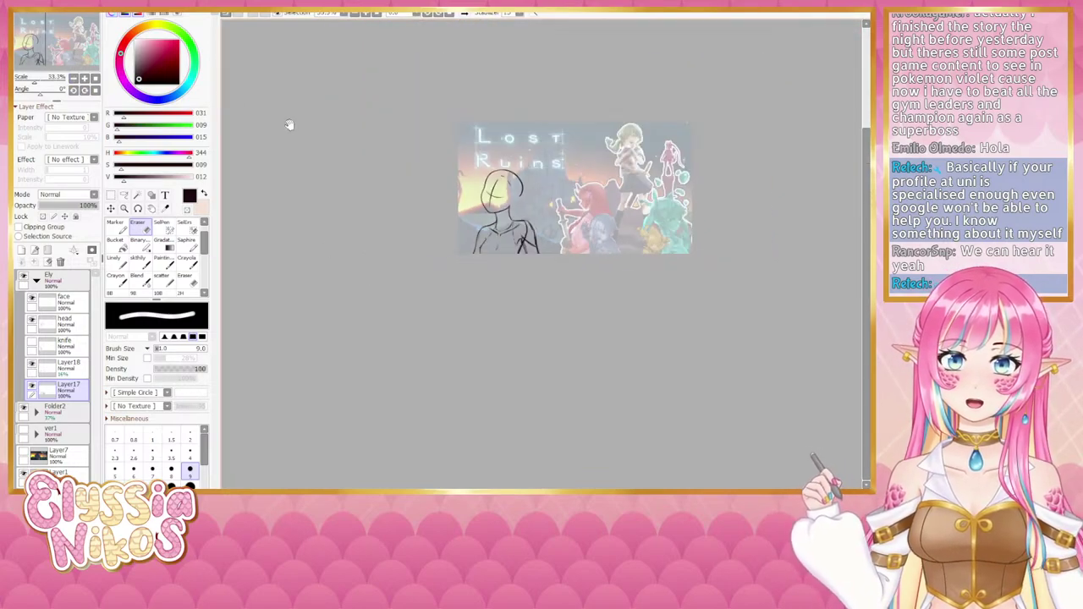
{"action": "left_click_drag", "start_coordinate": [290, 123], "coordinate": [272, 120]}
{"action": "left_click", "coordinate": [464, 15]}
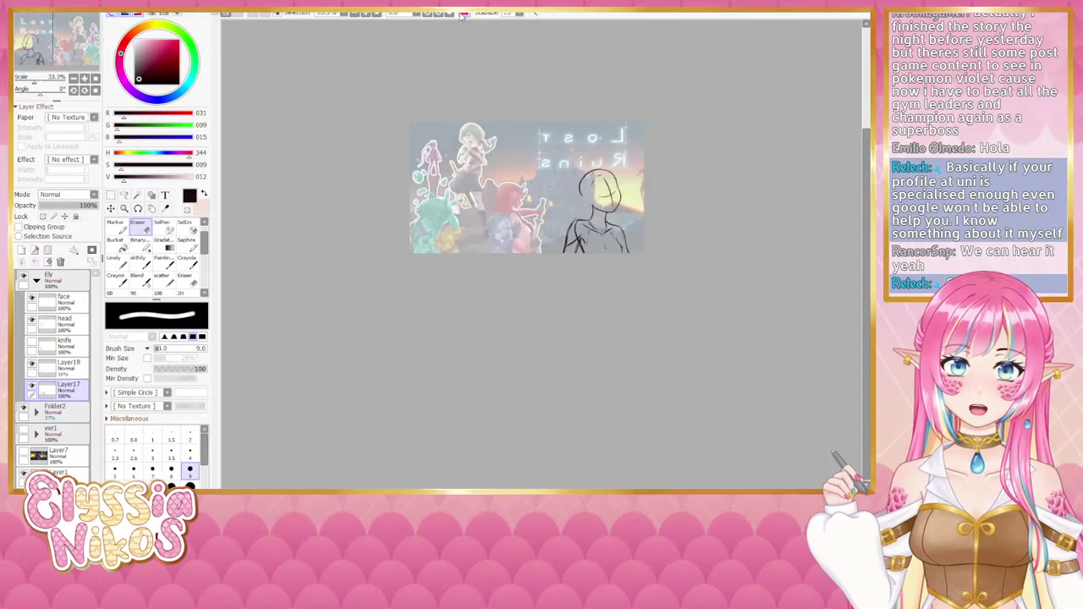
{"action": "left_click", "coordinate": [464, 14]}
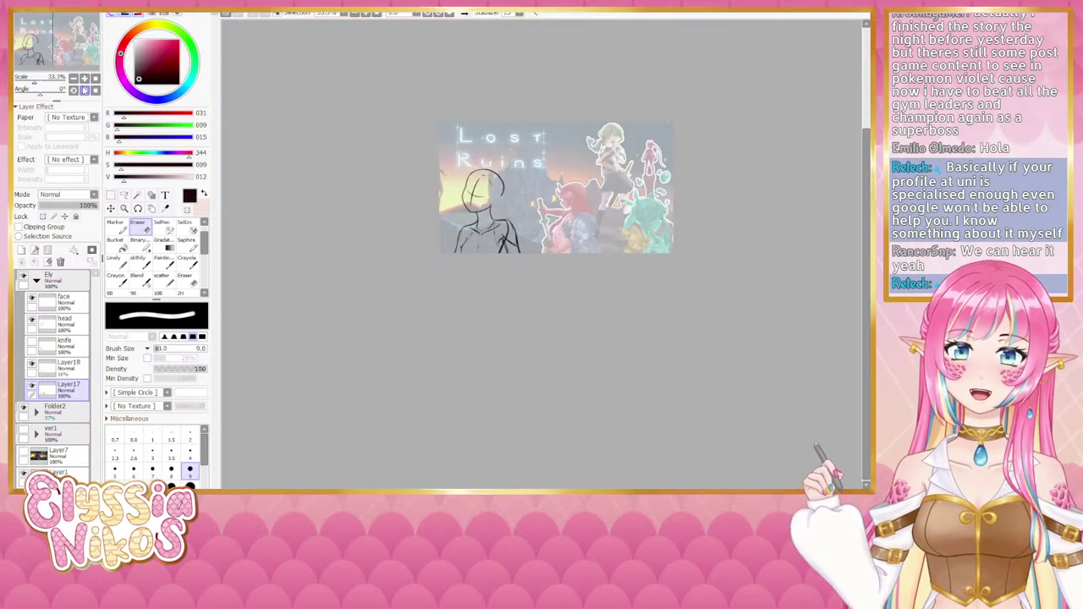
{"action": "left_click", "coordinate": [83, 78]}
{"action": "left_click", "coordinate": [83, 78]}
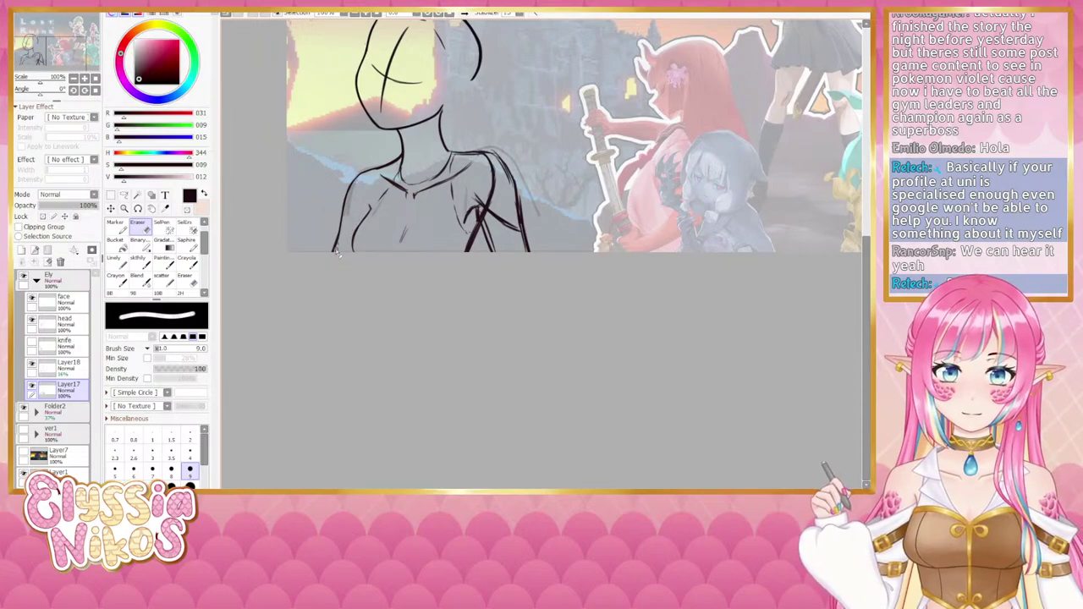
{"action": "left_click", "coordinate": [75, 78]}
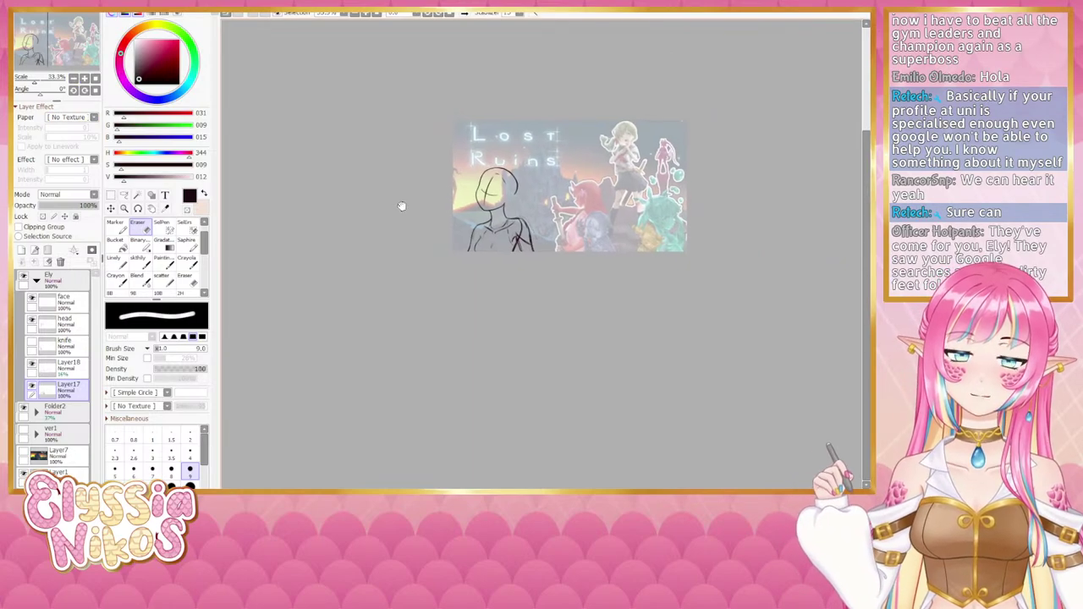
{"action": "left_click_drag", "start_coordinate": [402, 207], "coordinate": [399, 207]}
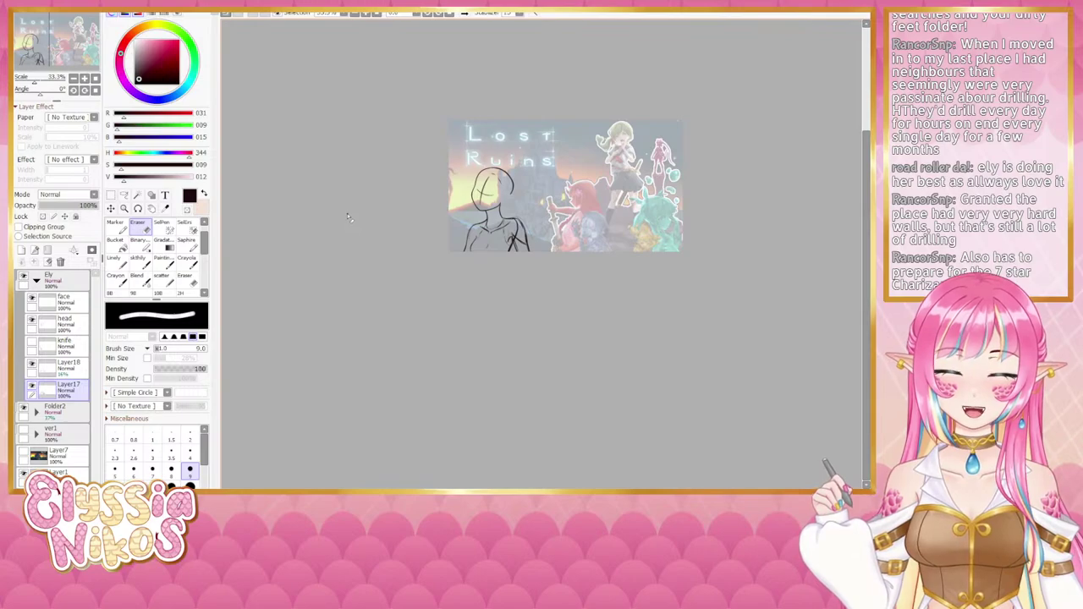
Step: Strengthen the collarbone lines below the neck at 100% zoom with brush size 6
{"action": "left_click", "coordinate": [84, 78]}
{"action": "left_click", "coordinate": [84, 79]}
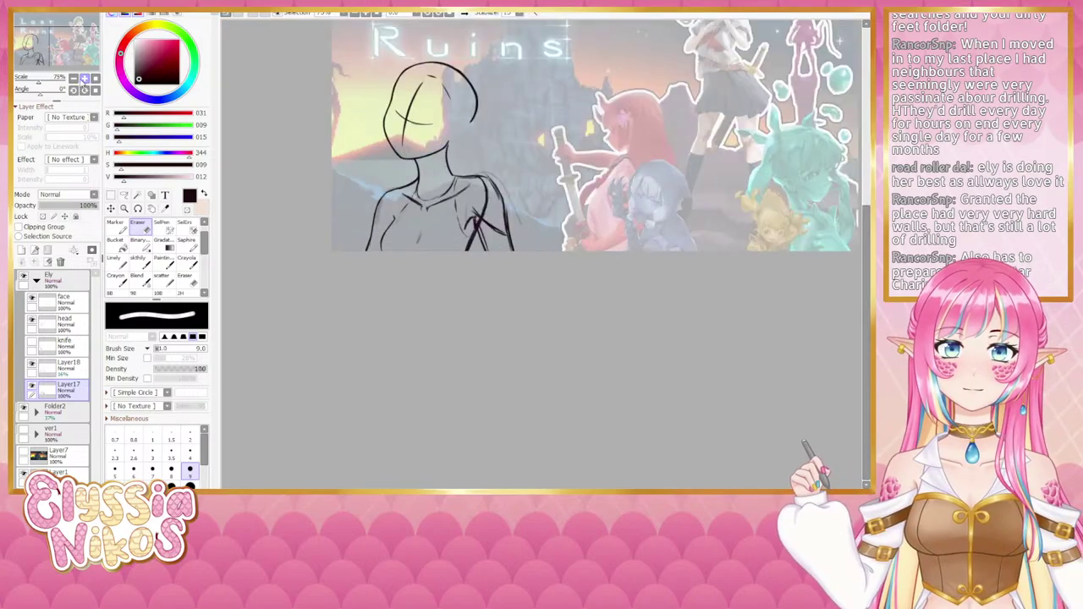
{"action": "left_click", "coordinate": [85, 79]}
{"action": "left_click_drag", "start_coordinate": [386, 253], "coordinate": [406, 267]}
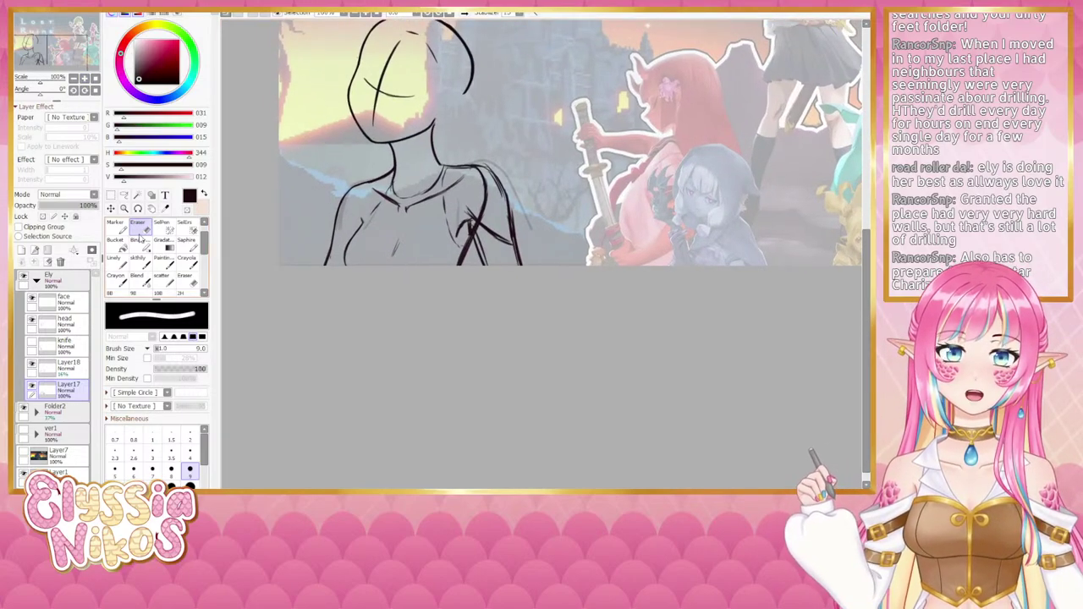
{"action": "left_click", "coordinate": [145, 264]}
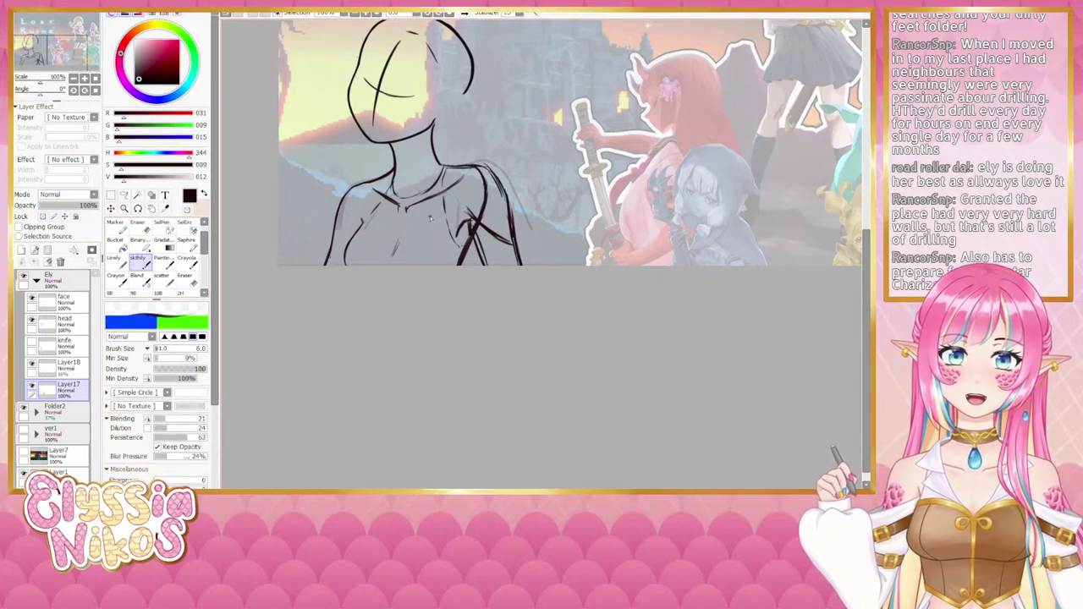
Step: Thin and tidy the collarbone lines with eraser size 5, retouching them with brush size 6
{"action": "key", "text": "e"}
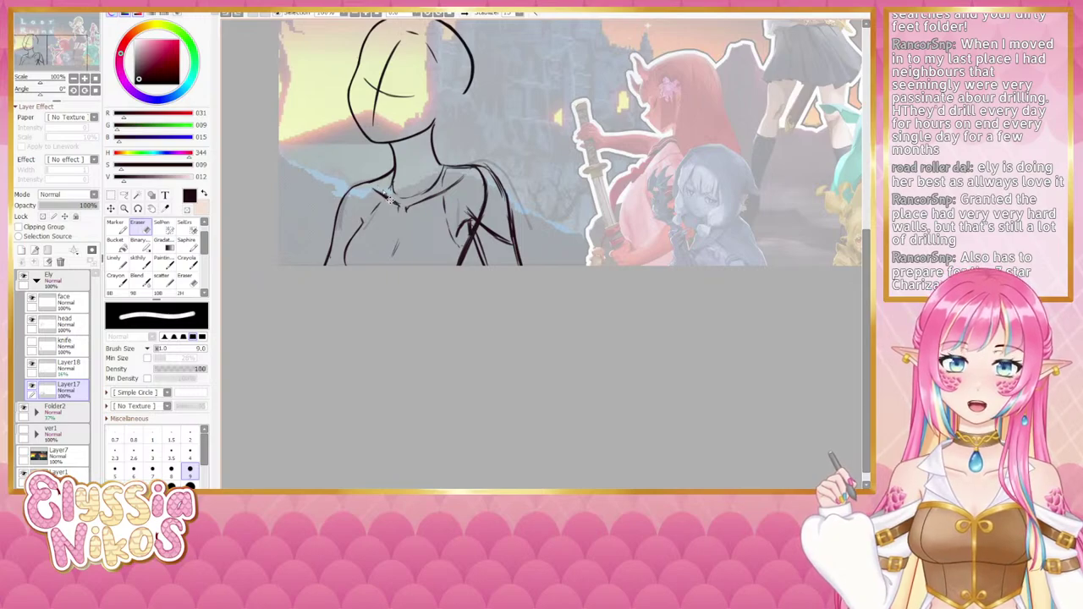
{"action": "key", "text": "]"}
{"action": "key", "text": "["}
{"action": "key", "text": "["}
{"action": "key", "text": "["}
{"action": "key", "text": "["}
{"action": "key", "text": "["}
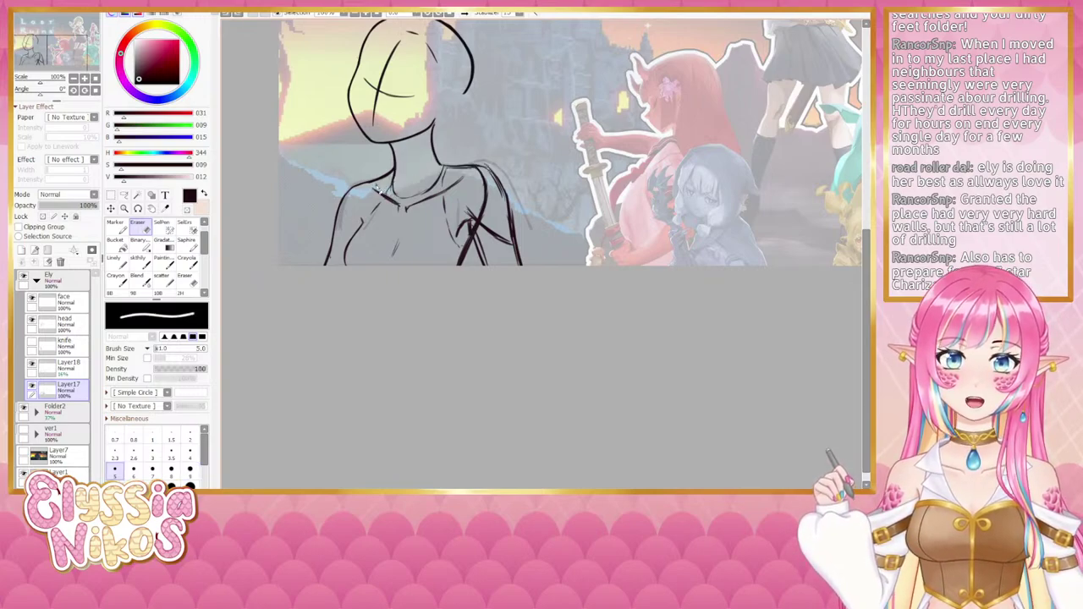
{"action": "left_click", "coordinate": [140, 263]}
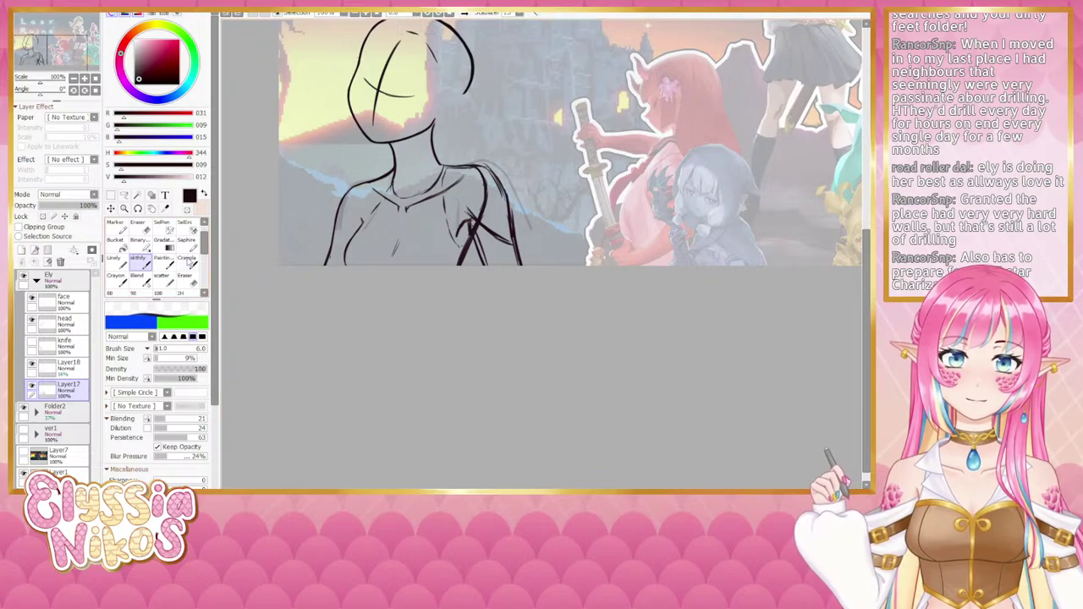
{"action": "key", "text": "e"}
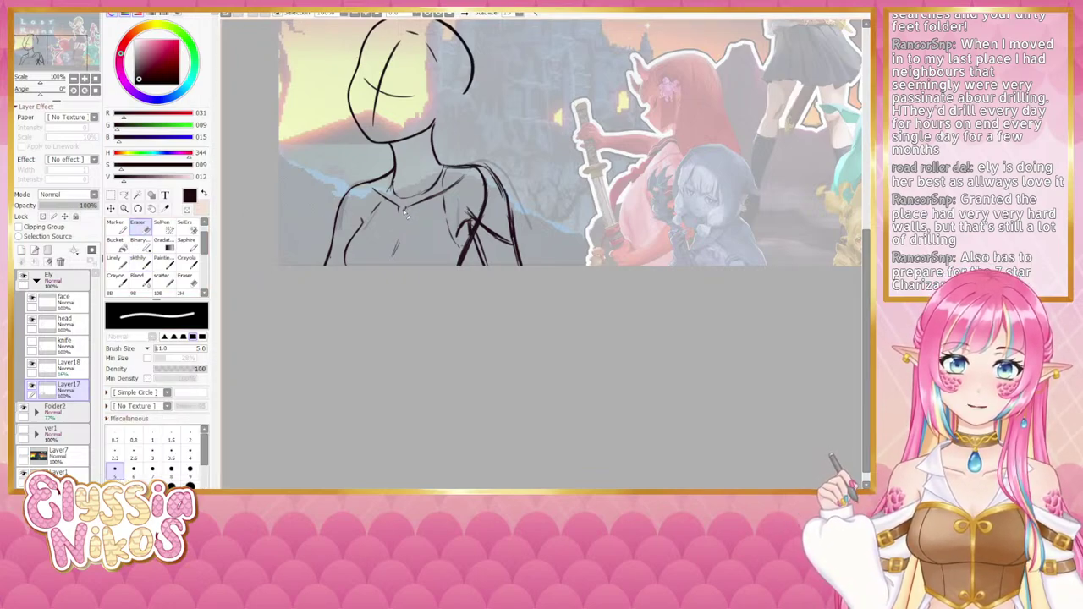
{"action": "key", "text": "b"}
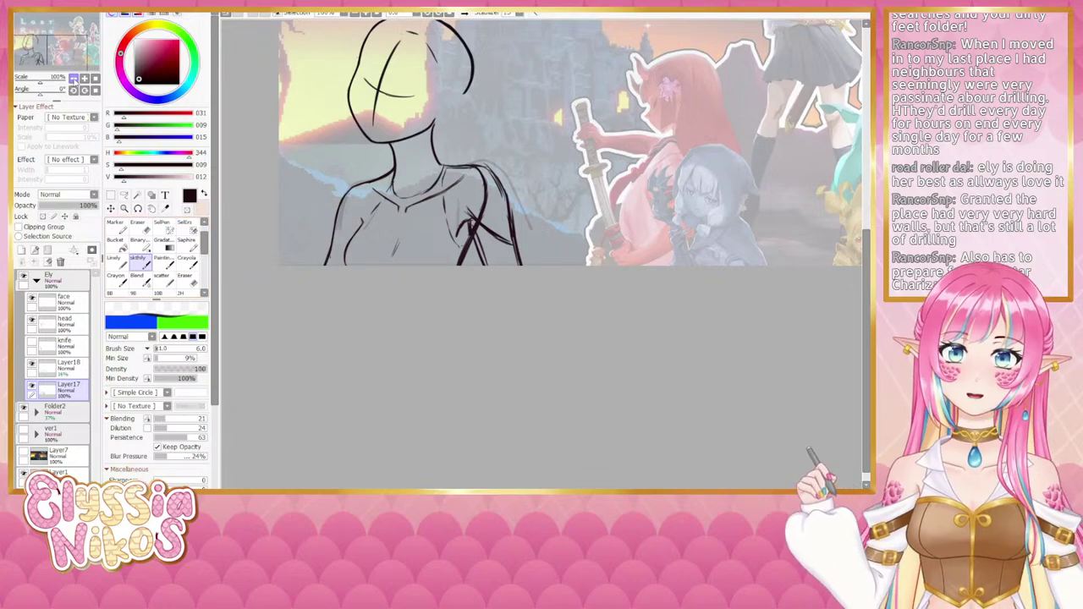
Step: Rotate the canvas to 64° and rework the outer curve of the shoulder nearest the red-haired character with brush size 10
{"action": "left_click", "coordinate": [74, 79]}
{"action": "left_click", "coordinate": [74, 79]}
{"action": "left_click_drag", "start_coordinate": [410, 224], "coordinate": [382, 220]}
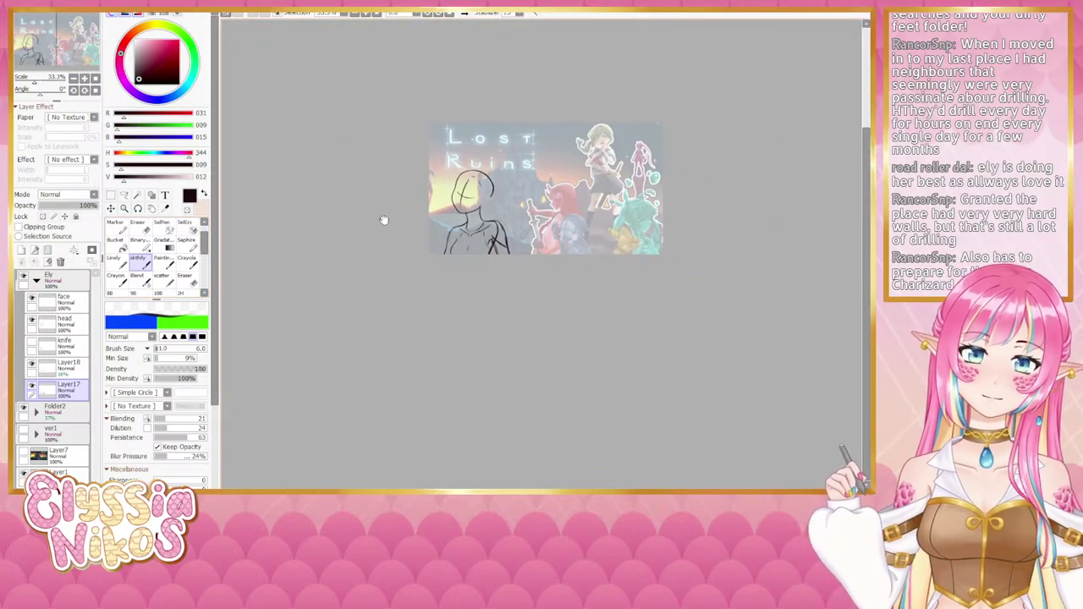
{"action": "left_click", "coordinate": [83, 78]}
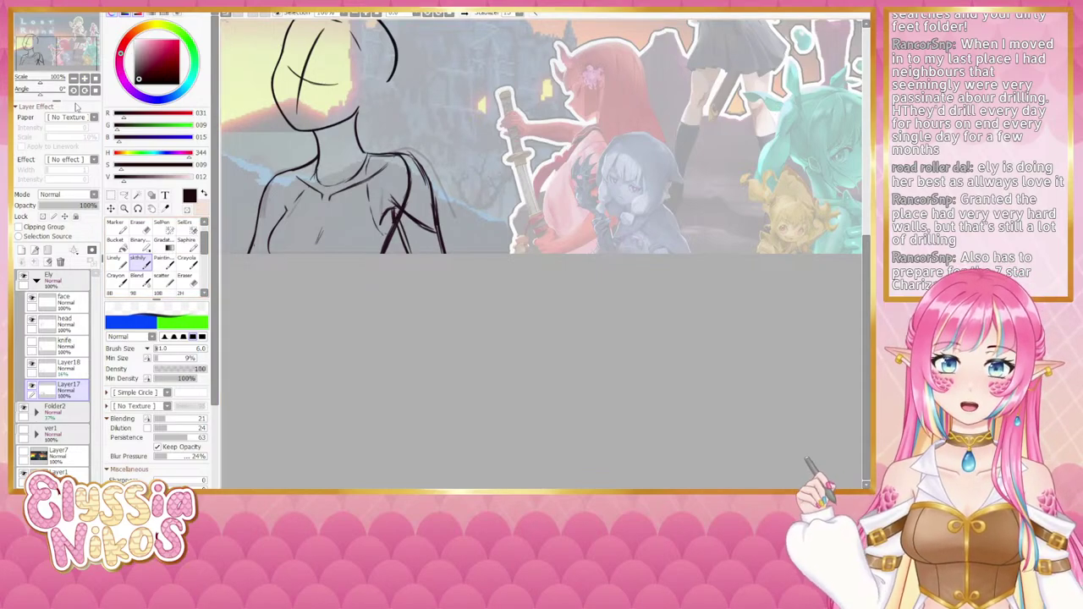
{"action": "left_click_drag", "start_coordinate": [41, 92], "coordinate": [55, 99]}
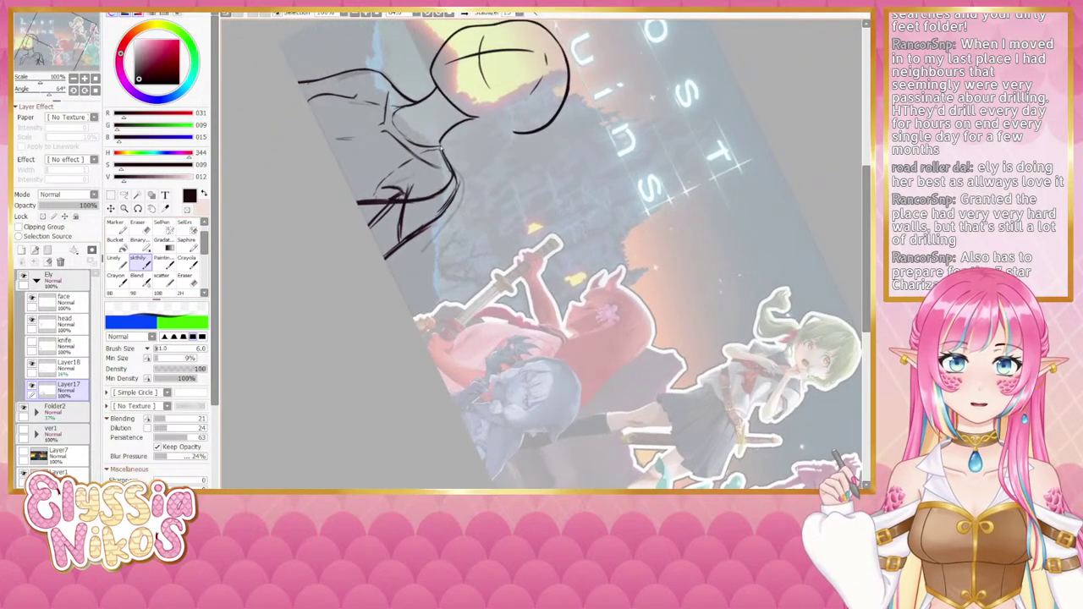
{"action": "mouse_move", "coordinate": [442, 148]}
{"action": "left_mouse_down"}
{"action": "mouse_move", "coordinate": [452, 174]}
{"action": "mouse_move", "coordinate": [449, 165]}
{"action": "left_mouse_up"}
{"action": "key", "text": "ctrl+z"}
{"action": "key", "text": "ctrl+z"}
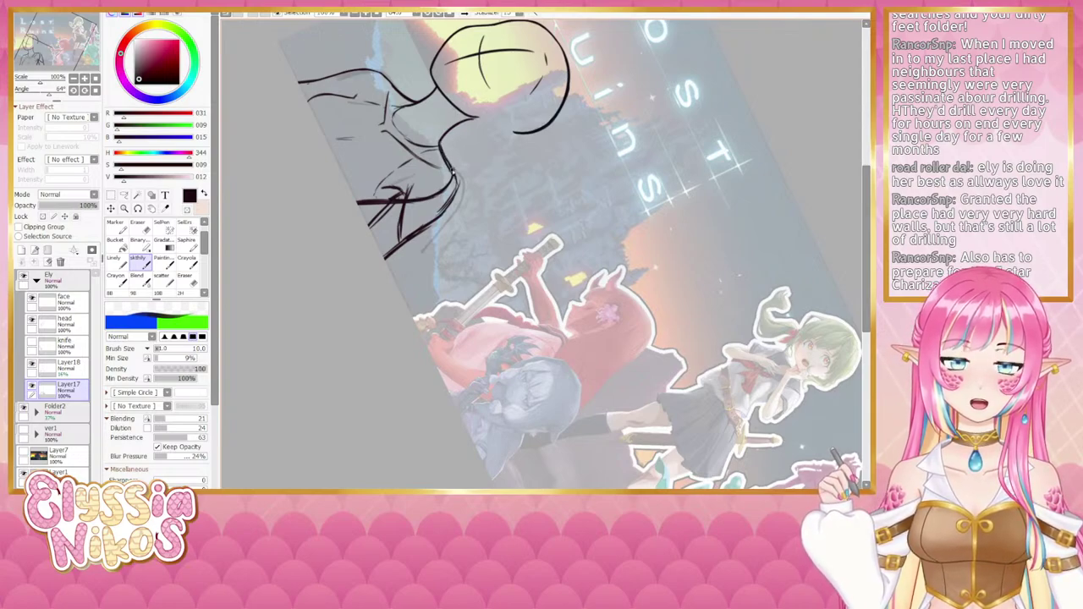
{"action": "left_click_drag", "start_coordinate": [448, 163], "coordinate": [455, 185]}
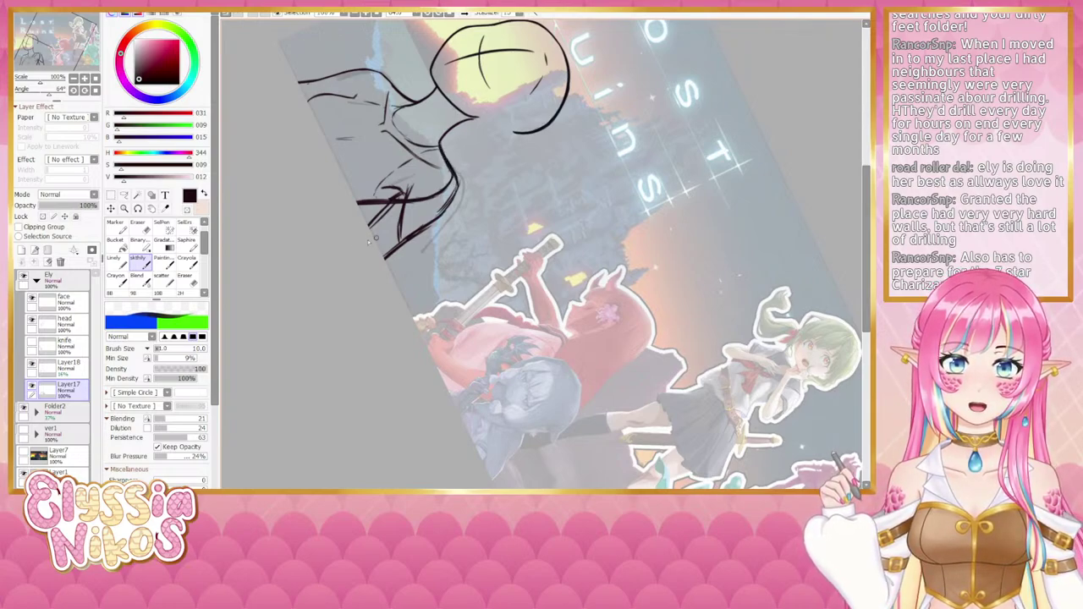
Step: Reset the canvas rotation, redraw that shoulder and arm's outer line at brush size 10, and erase the overlapping old lines with eraser size 13
{"action": "left_click", "coordinate": [95, 91]}
{"action": "mouse_move", "coordinate": [440, 294]}
{"action": "left_mouse_down"}
{"action": "mouse_move", "coordinate": [462, 230]}
{"action": "mouse_move", "coordinate": [485, 263]}
{"action": "left_mouse_up"}
{"action": "key", "text": "ctrl+z"}
{"action": "key", "text": "ctrl+z"}
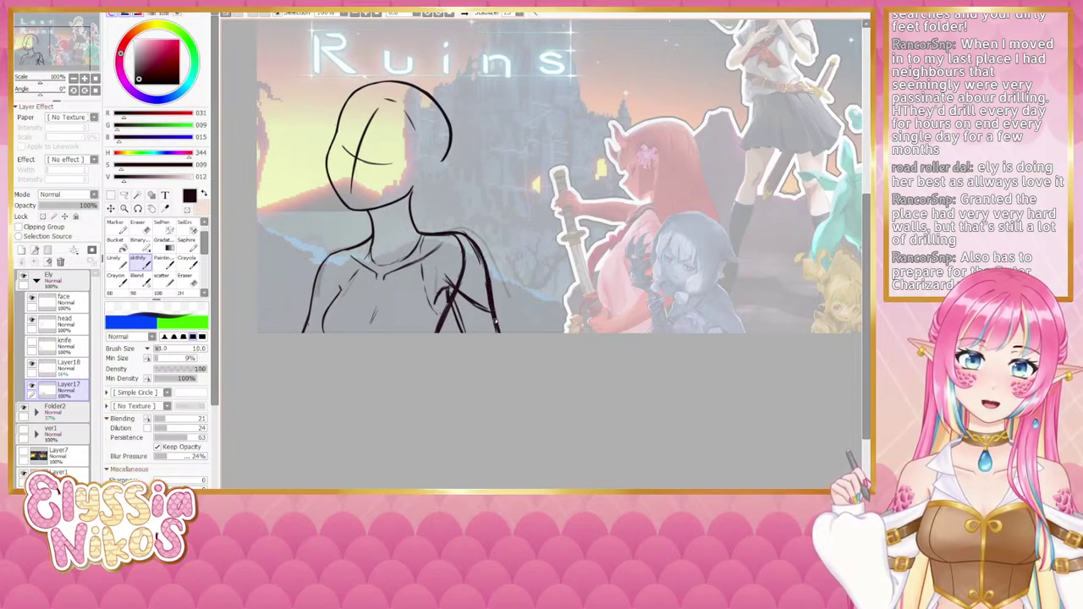
{"action": "key", "text": "e"}
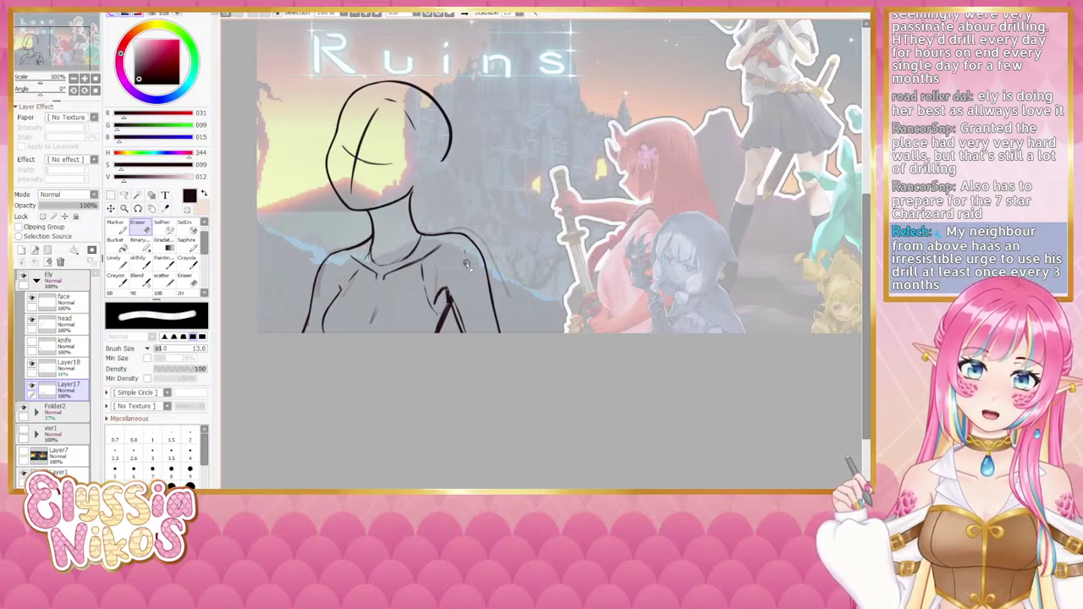
{"action": "left_click", "coordinate": [145, 266]}
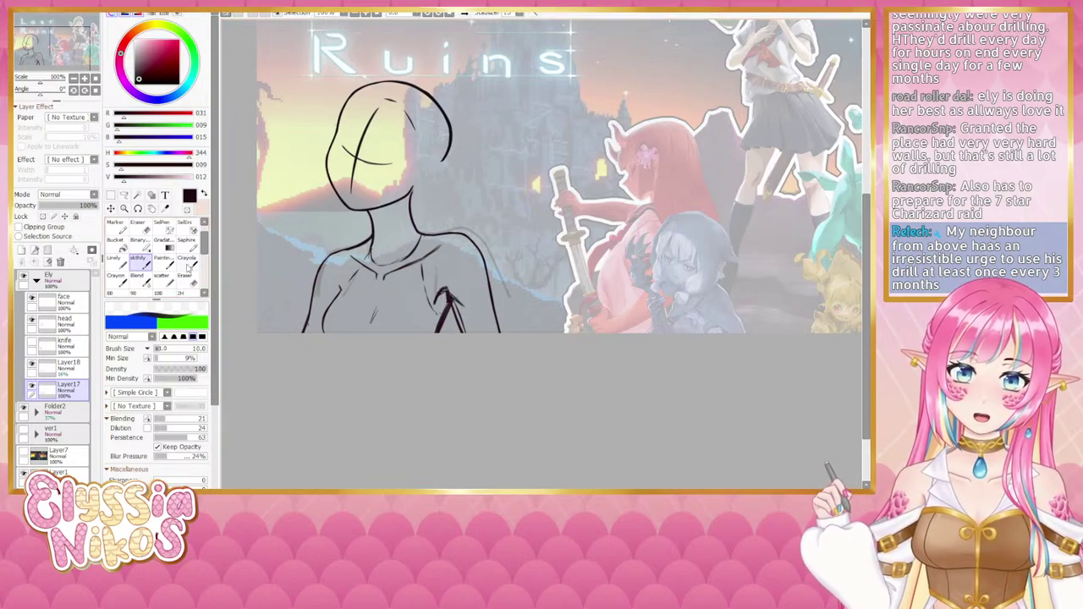
Step: Rework the armpit and inner arm lines nearest the red-haired character on Layer17 with brush size 10, thinning them with erasers at sizes 13 and 5
{"action": "key", "text": "e"}
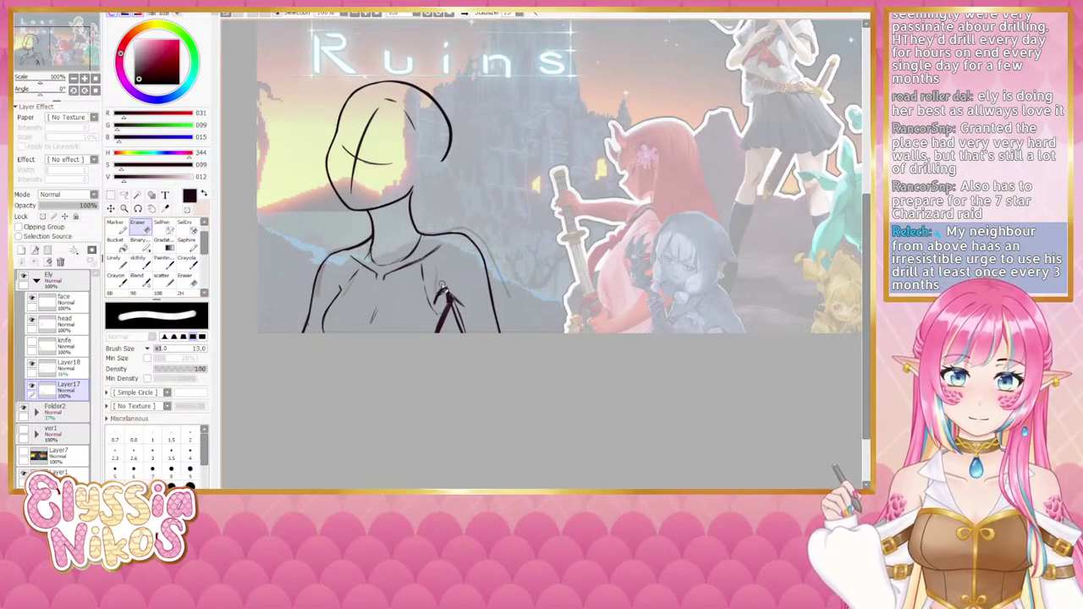
{"action": "left_click", "coordinate": [134, 266]}
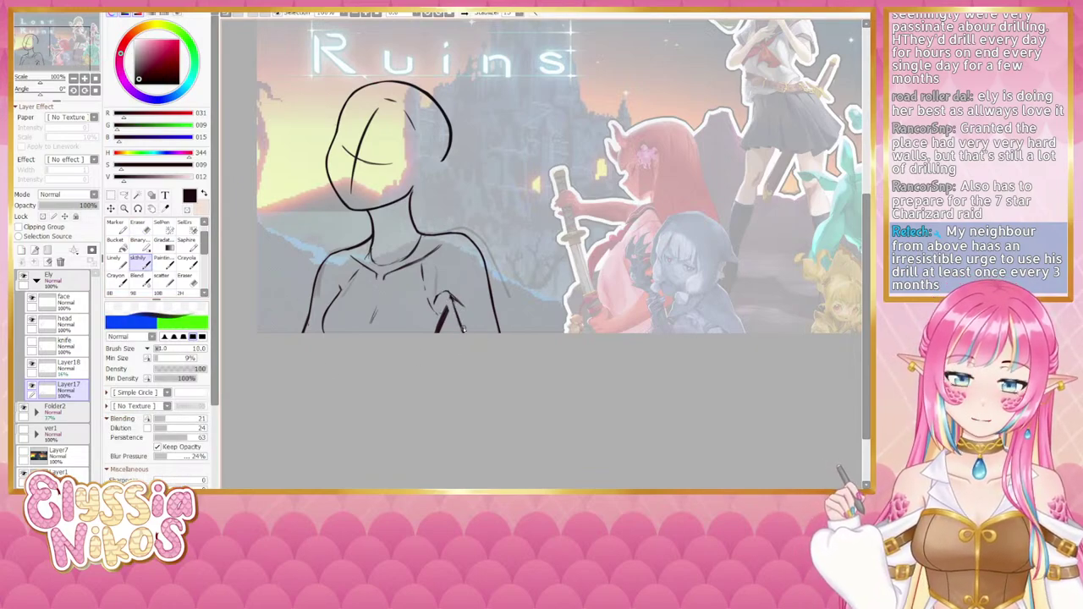
{"action": "key", "text": "e"}
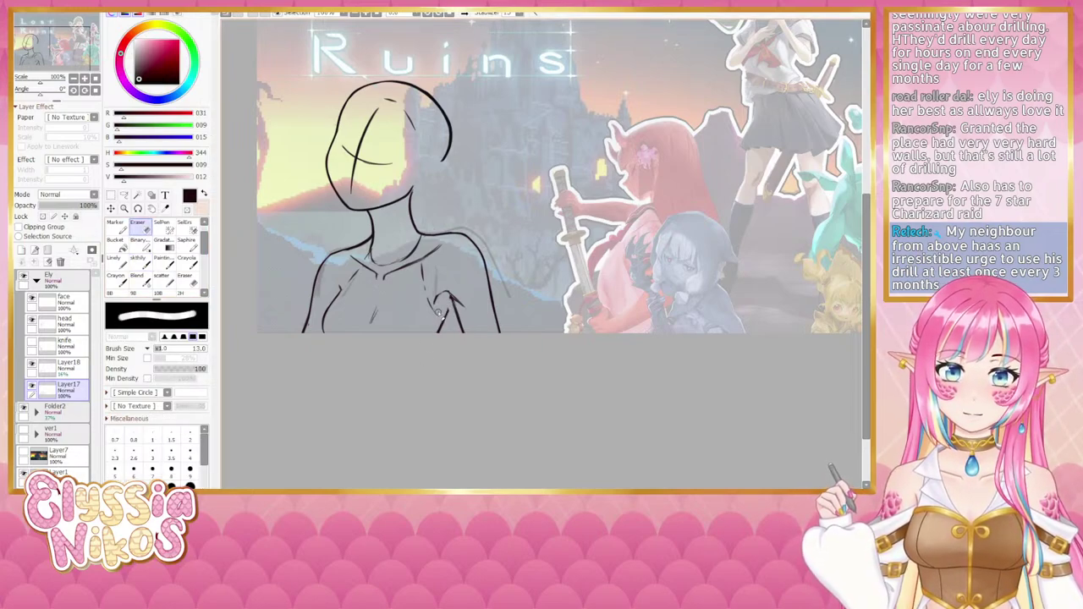
{"action": "left_click", "coordinate": [145, 259]}
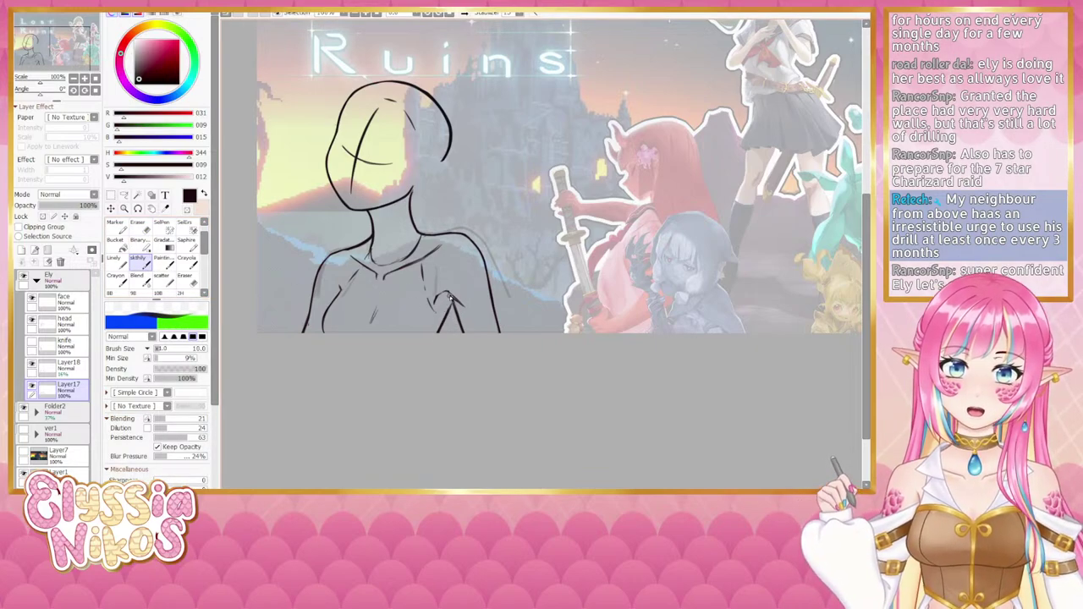
{"action": "key", "text": "e"}
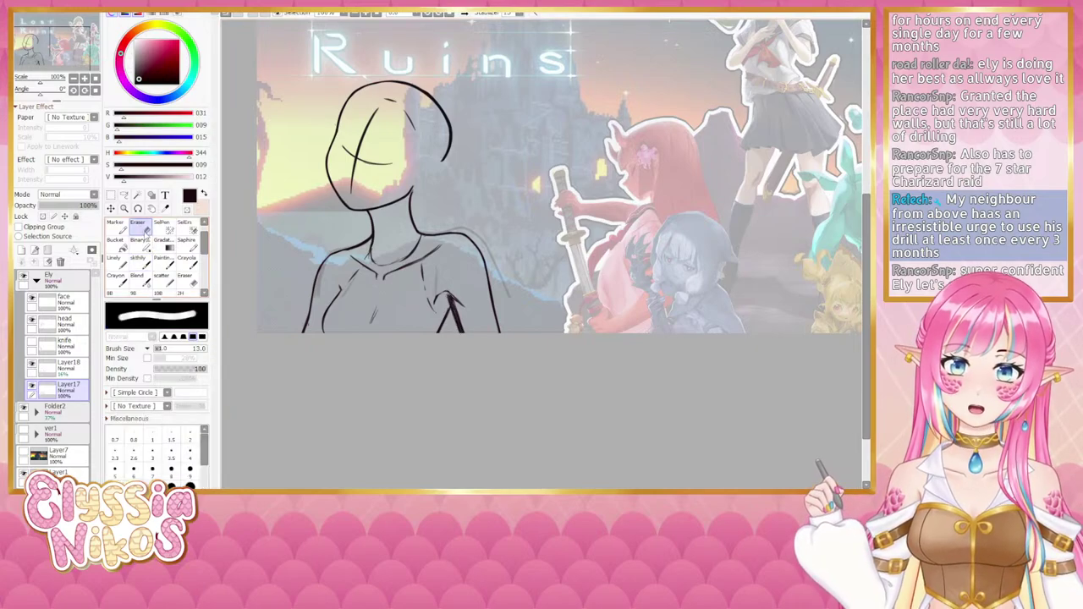
{"action": "left_click_drag", "start_coordinate": [452, 305], "coordinate": [462, 328]}
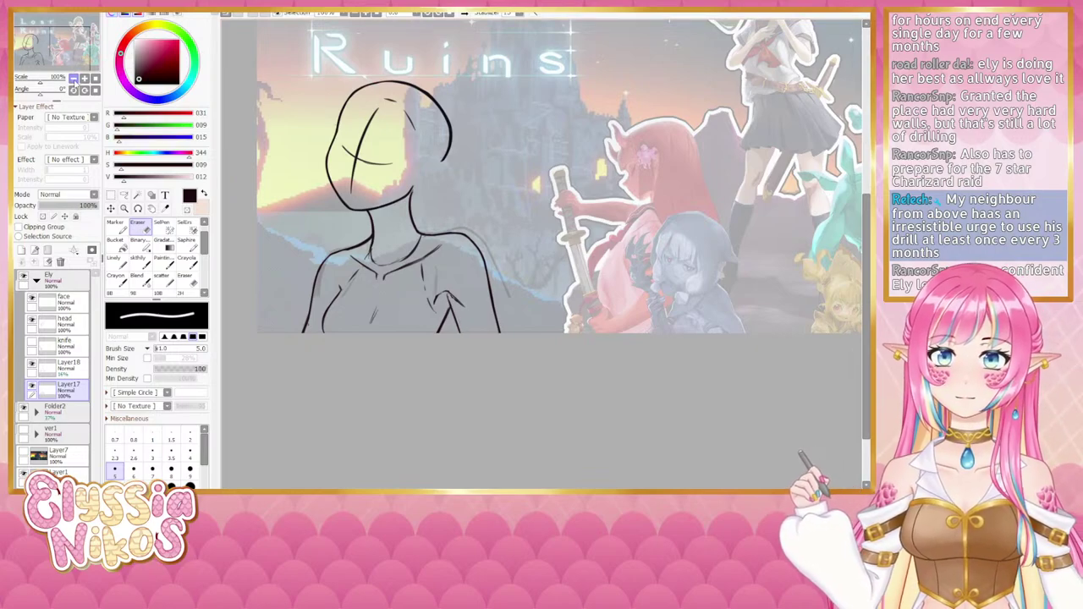
Step: Examine the whole figure at 33.3% and 50% zoom in both mirrored and normal views to check its proportions
{"action": "left_click", "coordinate": [74, 80]}
{"action": "left_click", "coordinate": [74, 80]}
{"action": "left_click", "coordinate": [73, 79]}
{"action": "left_click_drag", "start_coordinate": [331, 177], "coordinate": [309, 179]}
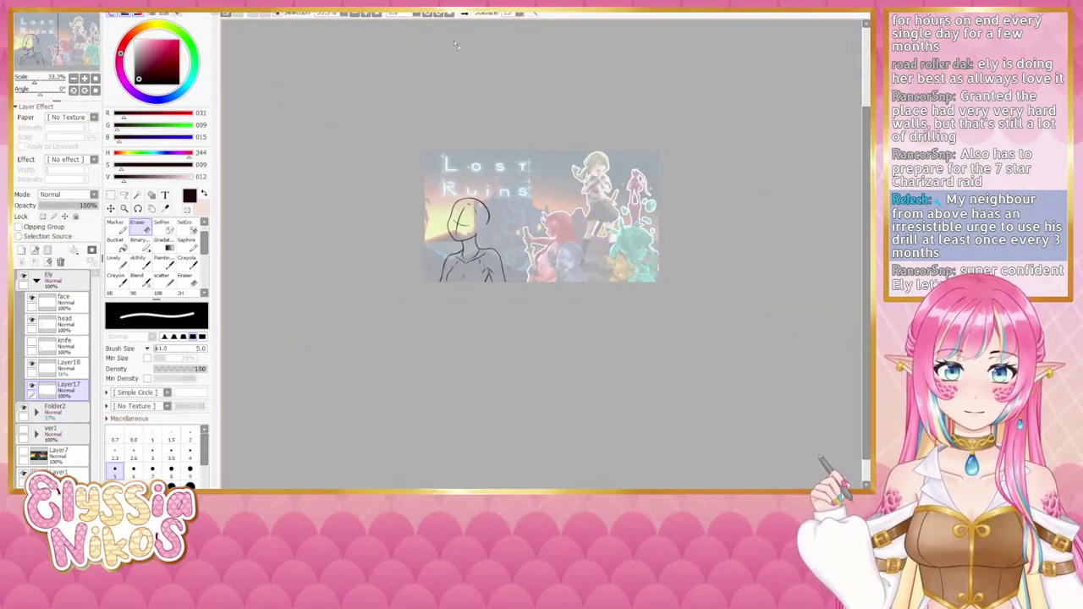
{"action": "left_click", "coordinate": [463, 13]}
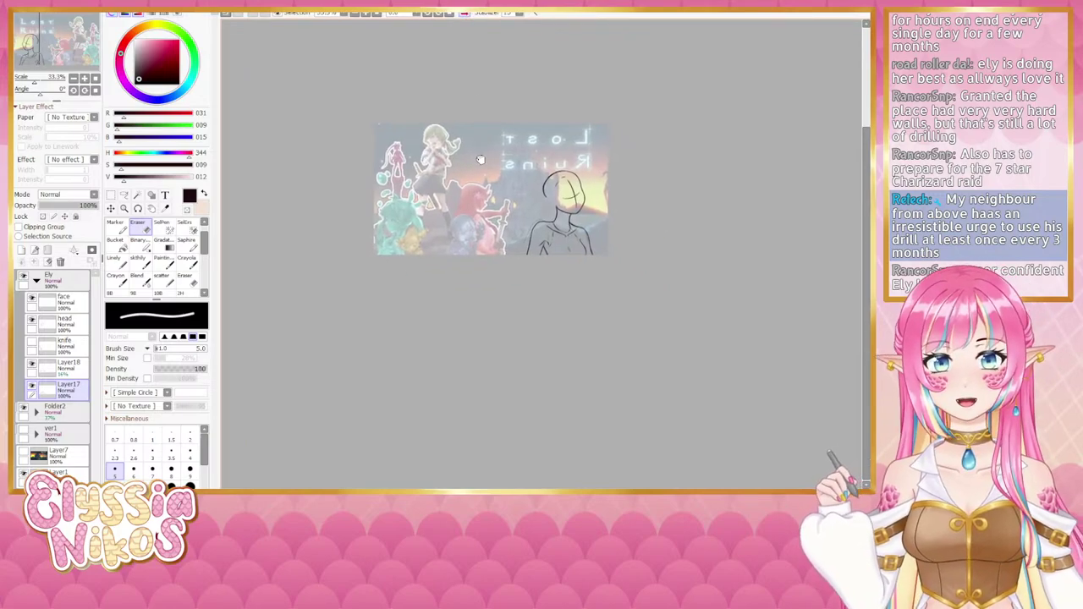
{"action": "left_click", "coordinate": [87, 78]}
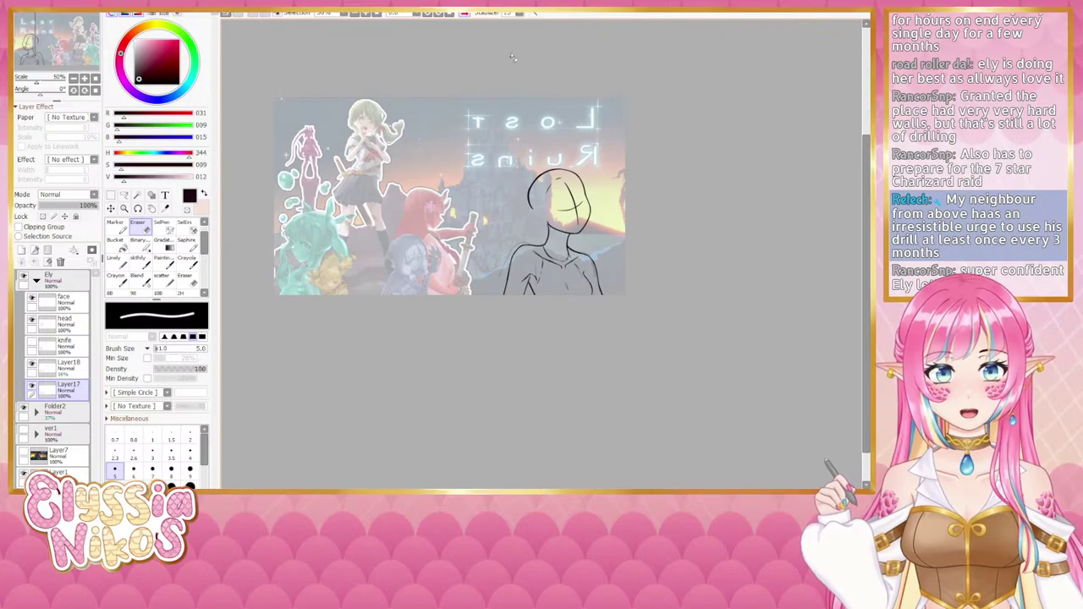
{"action": "left_click", "coordinate": [464, 14]}
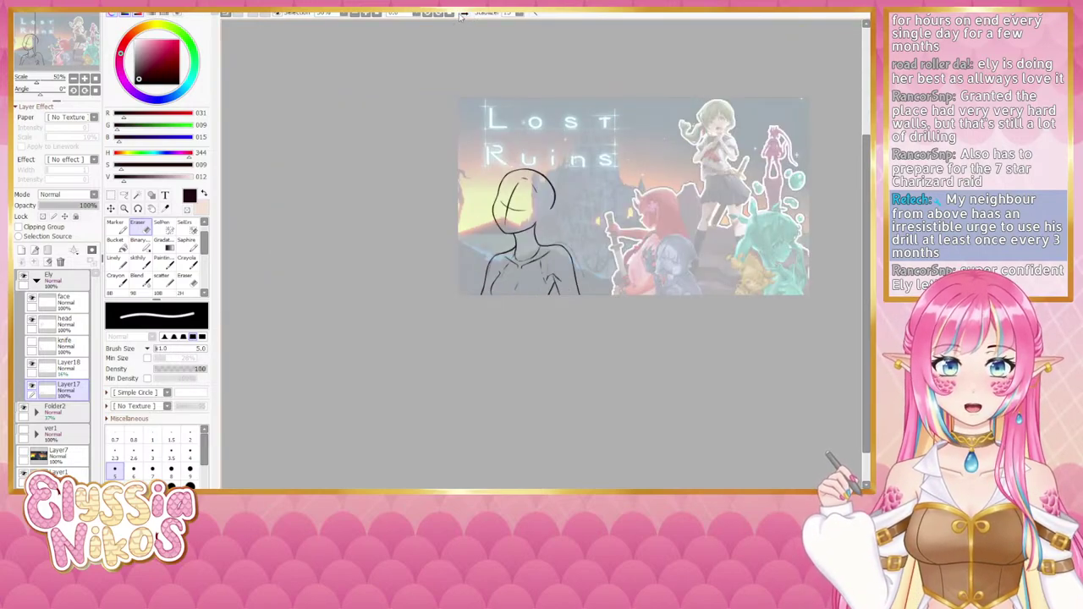
Step: Retouch the armpit and inner arm lines in a mirrored view at 100% zoom with brush size 10, tidying them with the eraser
{"action": "left_click", "coordinate": [463, 14]}
{"action": "left_click_drag", "start_coordinate": [527, 95], "coordinate": [453, 106]}
{"action": "left_click", "coordinate": [85, 78]}
{"action": "left_click", "coordinate": [85, 79]}
{"action": "left_click_drag", "start_coordinate": [375, 272], "coordinate": [478, 167]}
{"action": "left_click", "coordinate": [144, 265]}
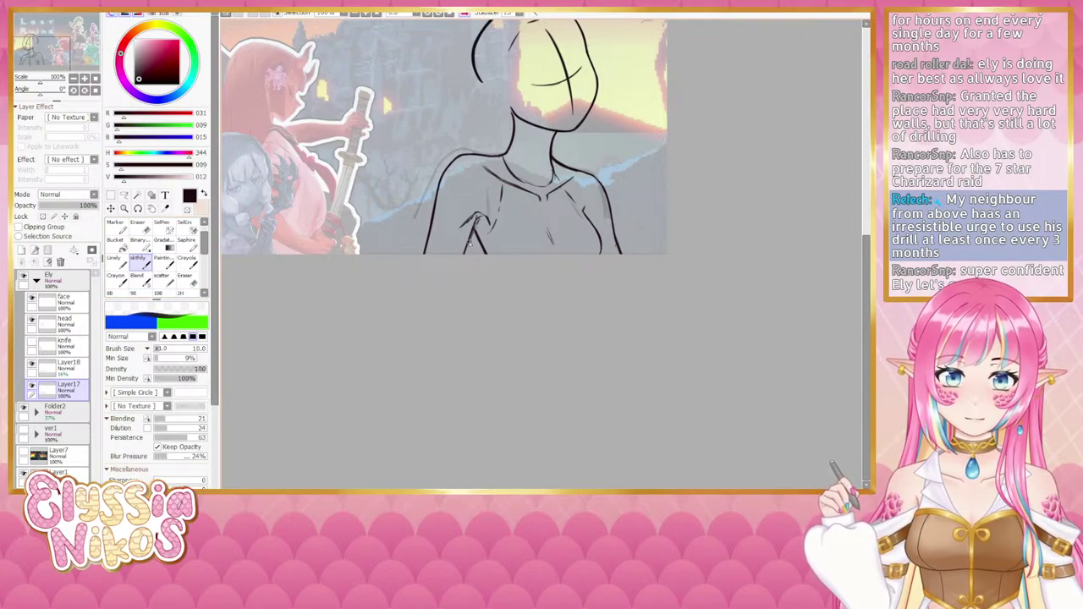
{"action": "key", "text": "e"}
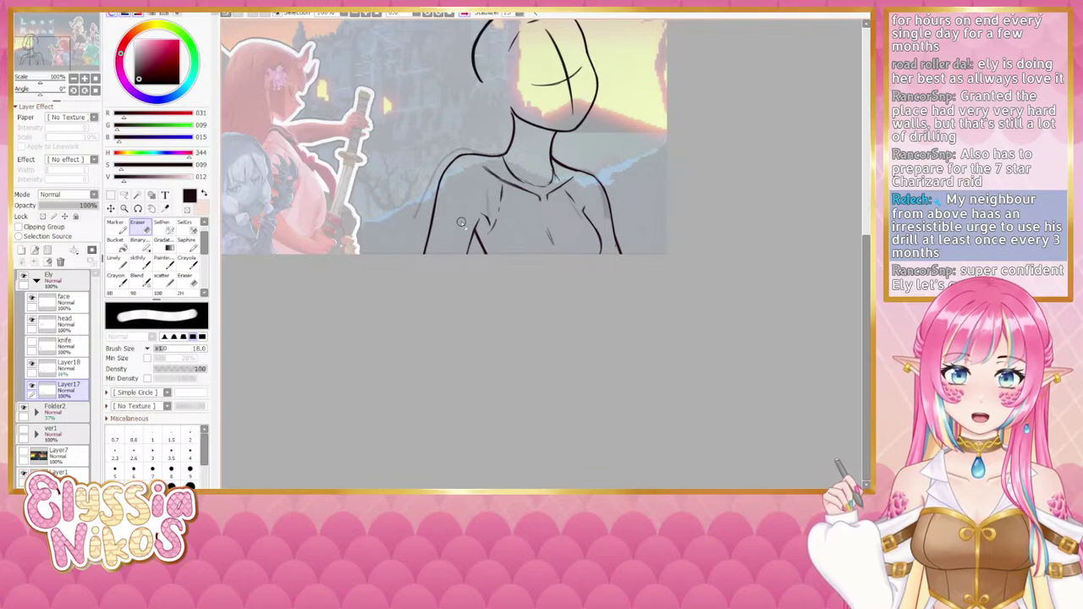
{"action": "left_click", "coordinate": [143, 262]}
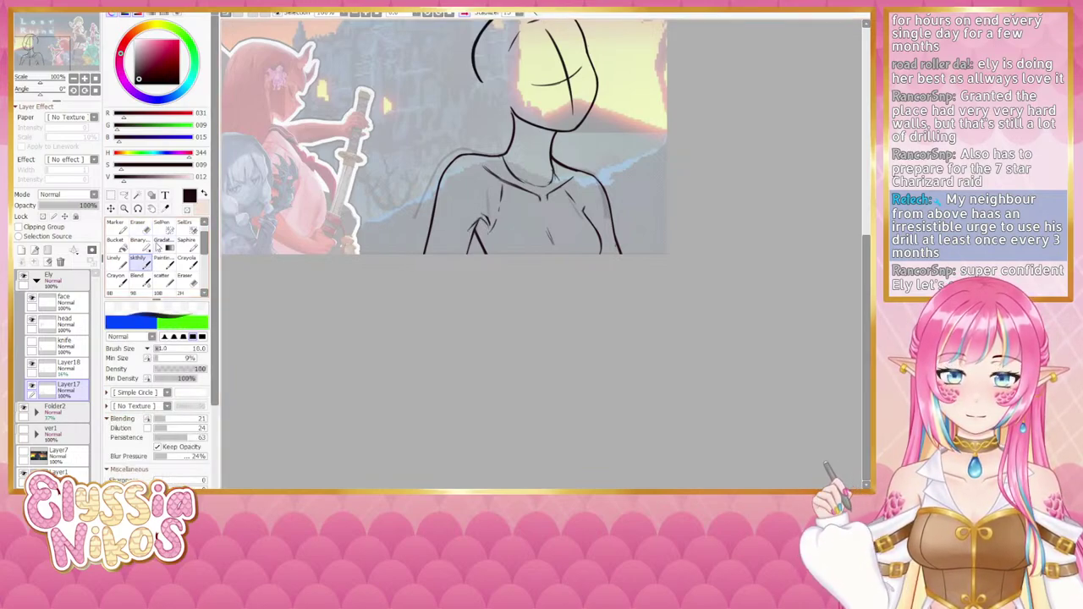
{"action": "key", "text": "e"}
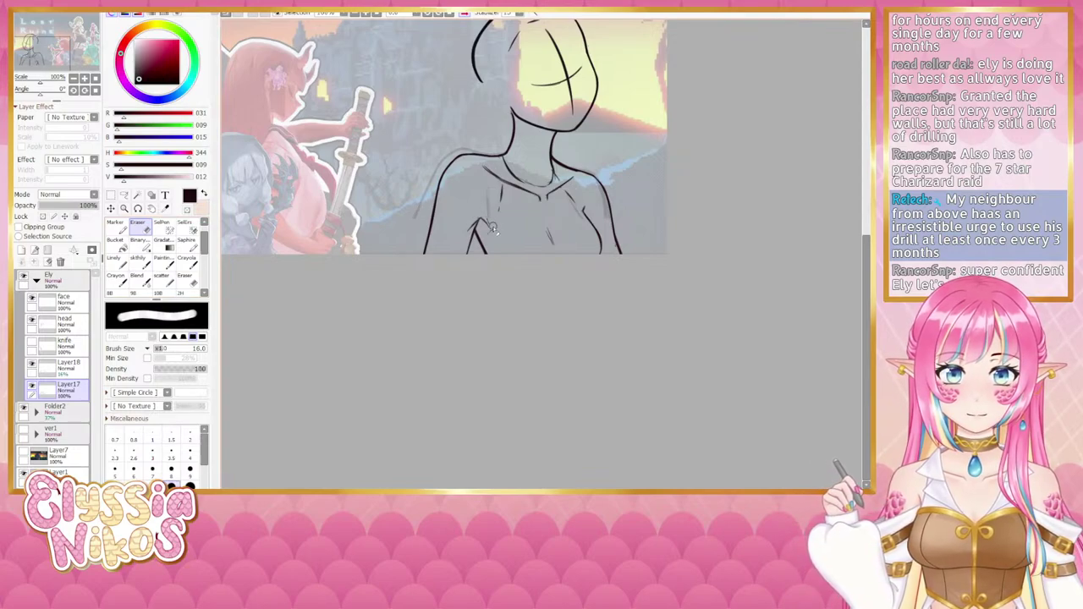
Step: Restore the unmirrored view at 50% zoom and show the knife layer
{"action": "left_click", "coordinate": [74, 79]}
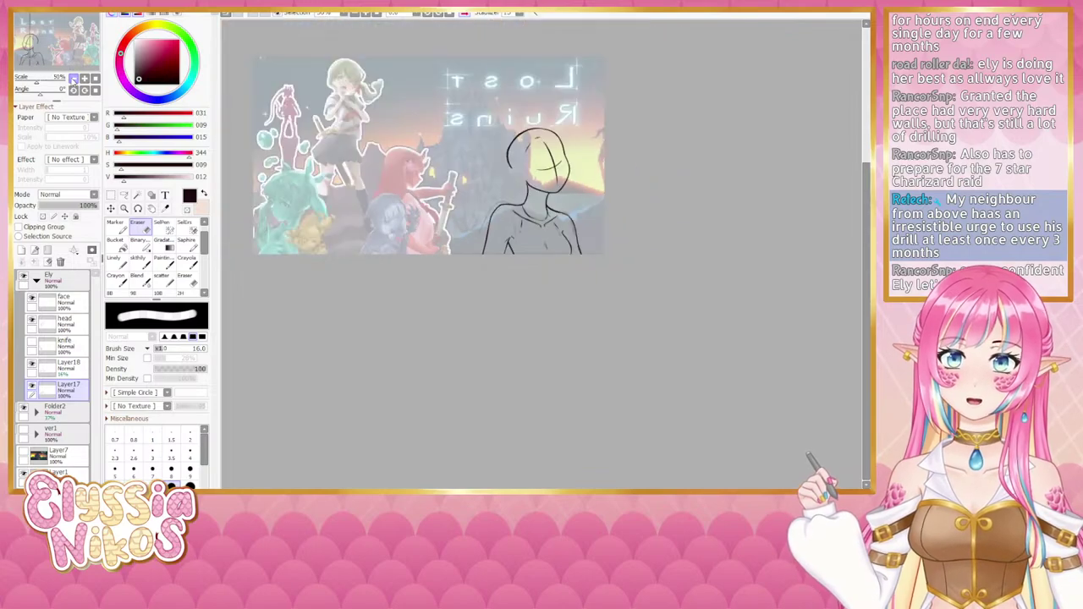
{"action": "left_click", "coordinate": [74, 79]}
{"action": "left_click", "coordinate": [467, 14]}
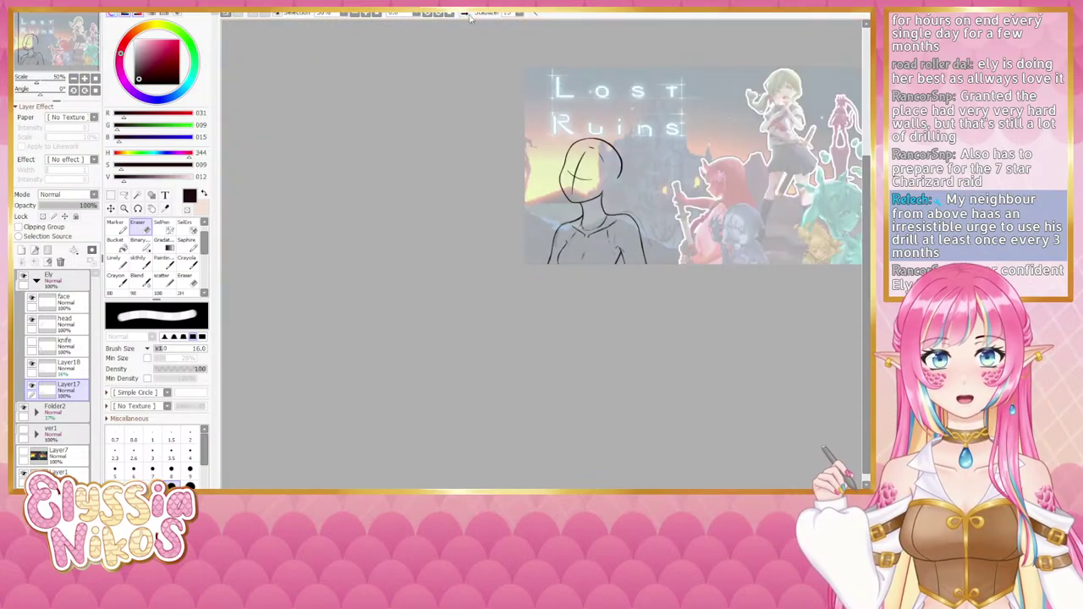
{"action": "left_click_drag", "start_coordinate": [604, 202], "coordinate": [486, 193]}
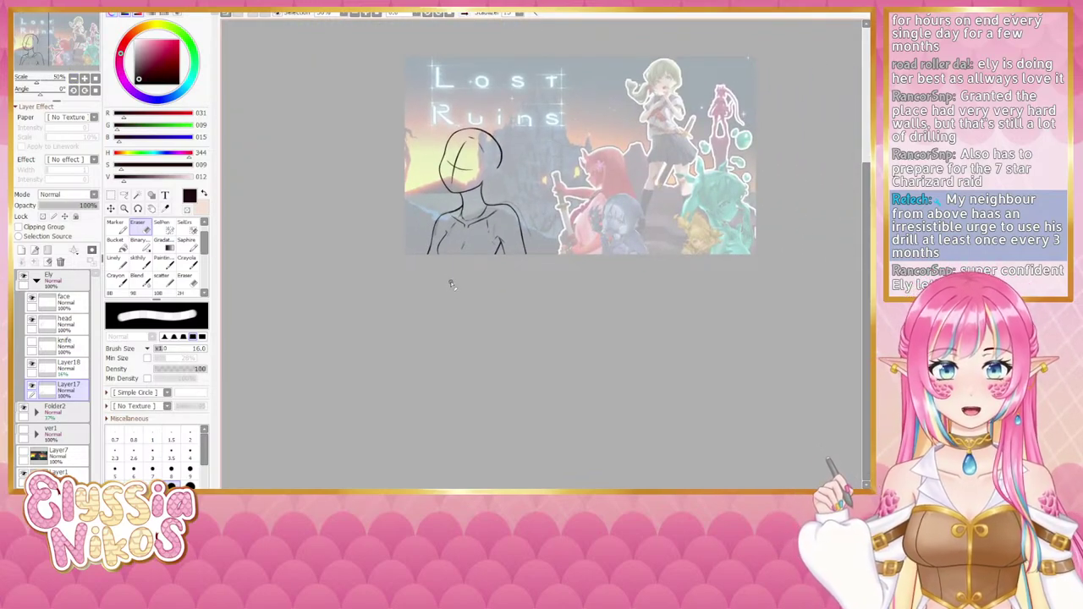
{"action": "left_click", "coordinate": [74, 79]}
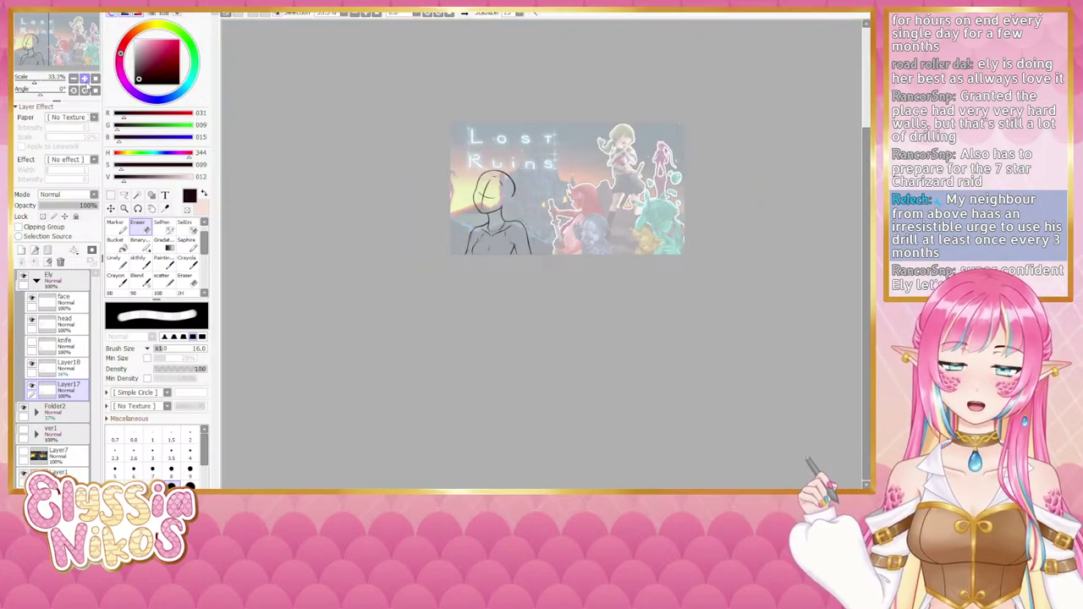
{"action": "left_click", "coordinate": [84, 78]}
{"action": "left_click", "coordinate": [31, 342]}
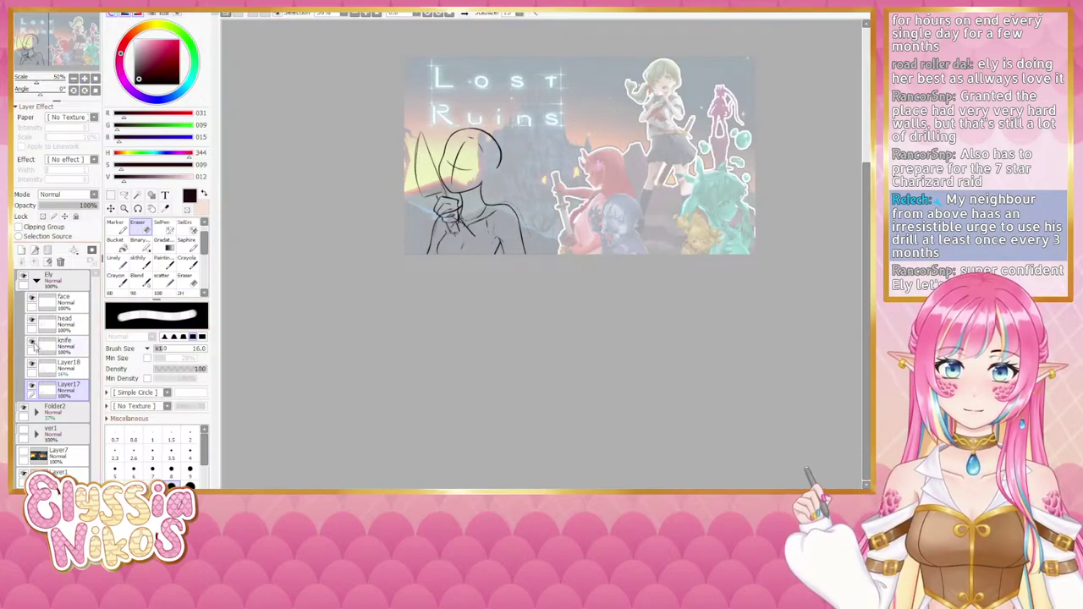
{"action": "key", "text": "ctrl+t"}
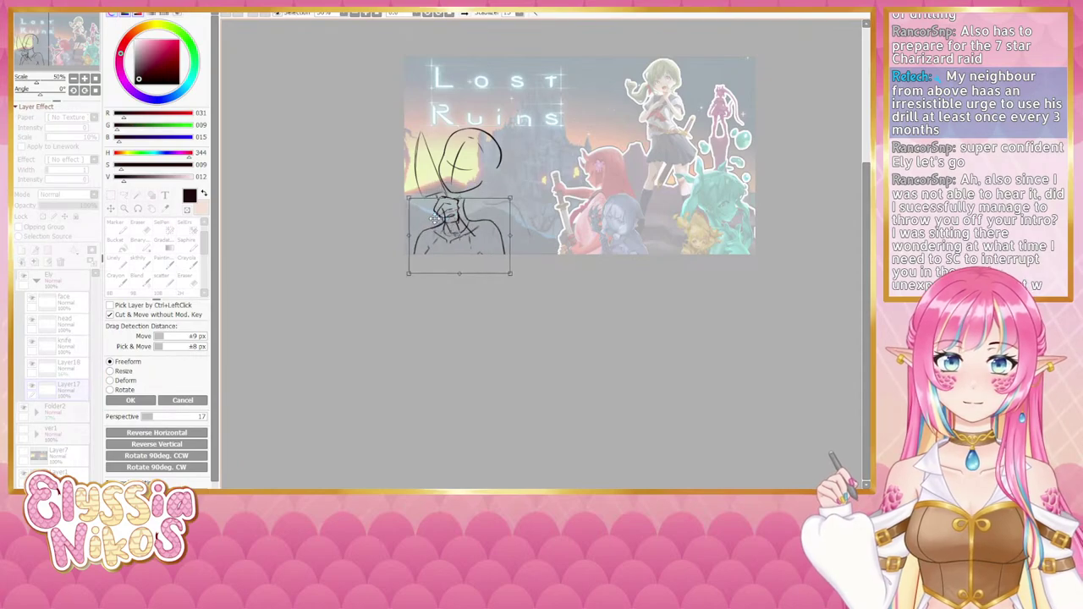
{"action": "left_click", "coordinate": [173, 401]}
Step: Move the hand and knife on the knife layer down in front of the chest and rotate them slightly counterclockwise with a freeform transform
{"action": "left_click", "coordinate": [61, 346]}
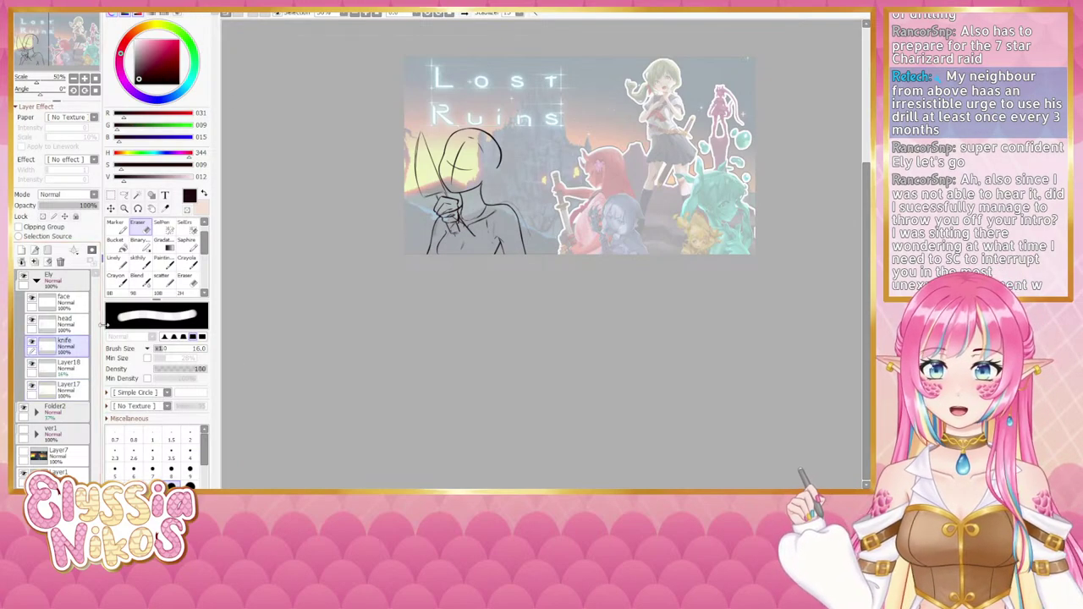
{"action": "key", "text": "ctrl+t"}
{"action": "left_click_drag", "start_coordinate": [442, 195], "coordinate": [437, 224]}
{"action": "left_click_drag", "start_coordinate": [511, 286], "coordinate": [539, 285]}
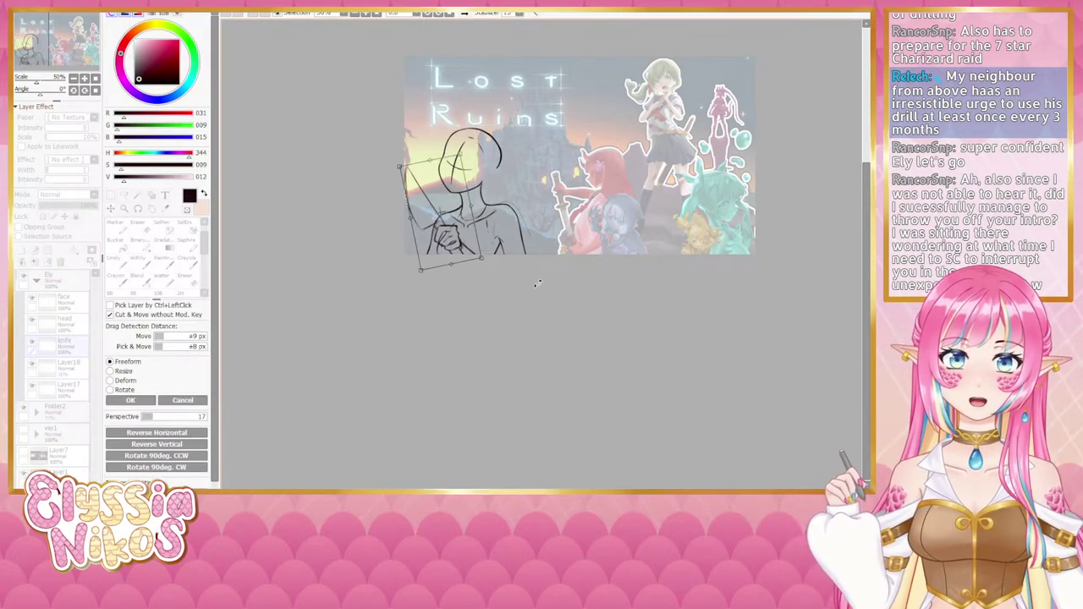
{"action": "left_click_drag", "start_coordinate": [422, 228], "coordinate": [437, 227]}
{"action": "left_click_drag", "start_coordinate": [521, 293], "coordinate": [509, 299]}
{"action": "left_click_drag", "start_coordinate": [444, 218], "coordinate": [442, 218]}
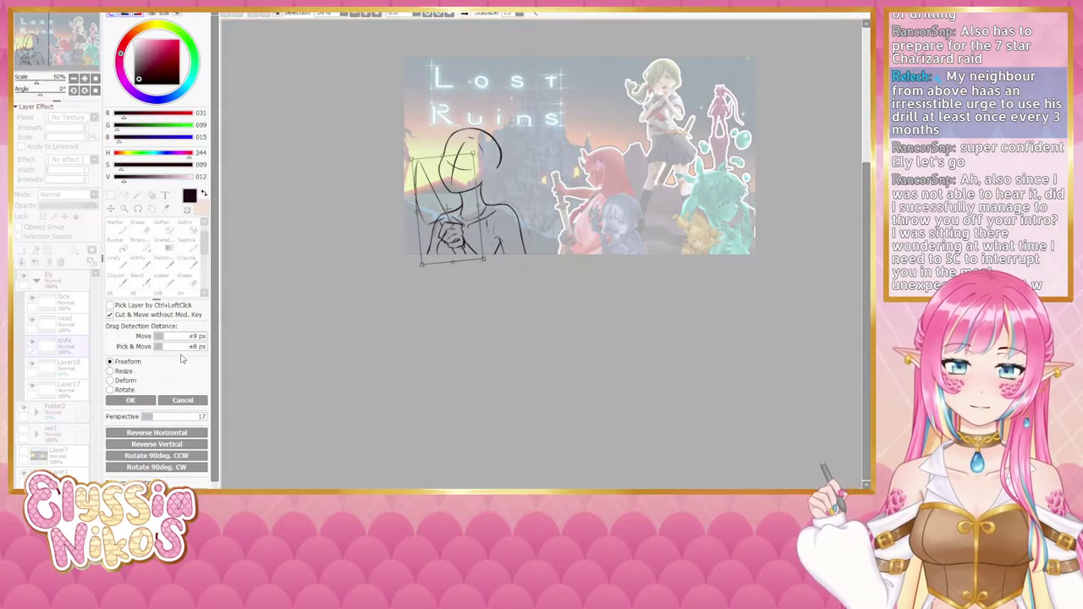
{"action": "left_click_drag", "start_coordinate": [466, 244], "coordinate": [478, 272]}
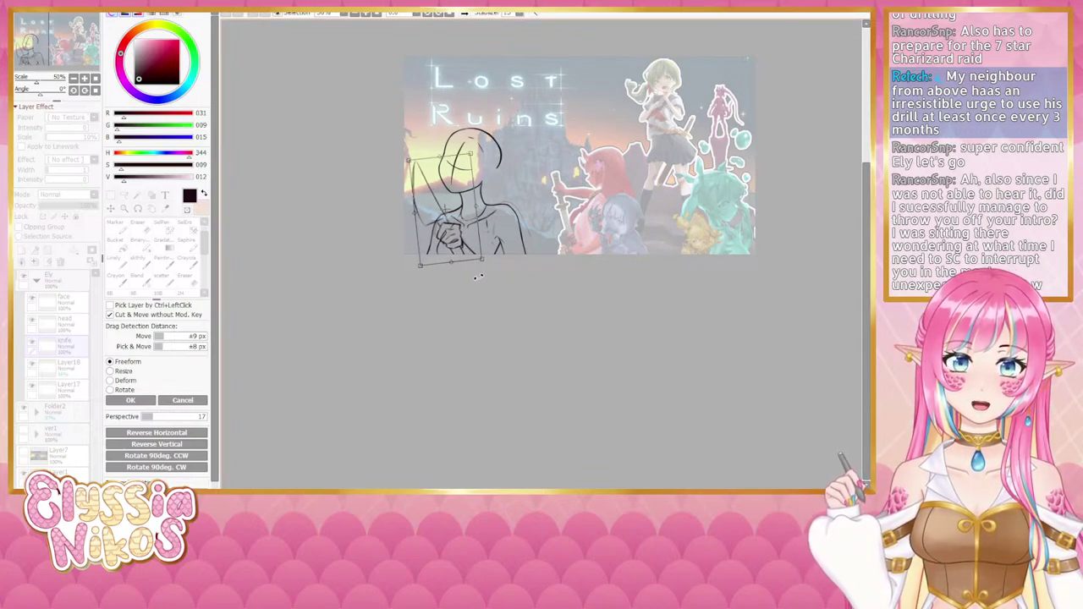
{"action": "left_click", "coordinate": [131, 400]}
Step: Move the entire Ely folder up and toward the centre so the figure overlaps the Lost Ruins title
{"action": "left_click_drag", "start_coordinate": [330, 374], "coordinate": [323, 373]}
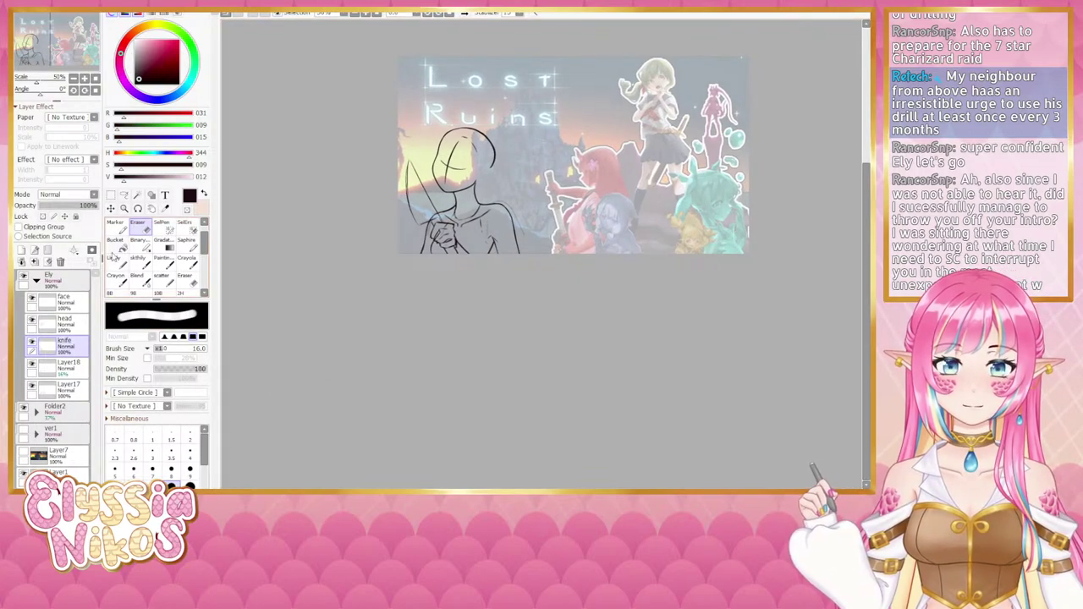
{"action": "left_click", "coordinate": [64, 282]}
{"action": "left_click", "coordinate": [111, 209]}
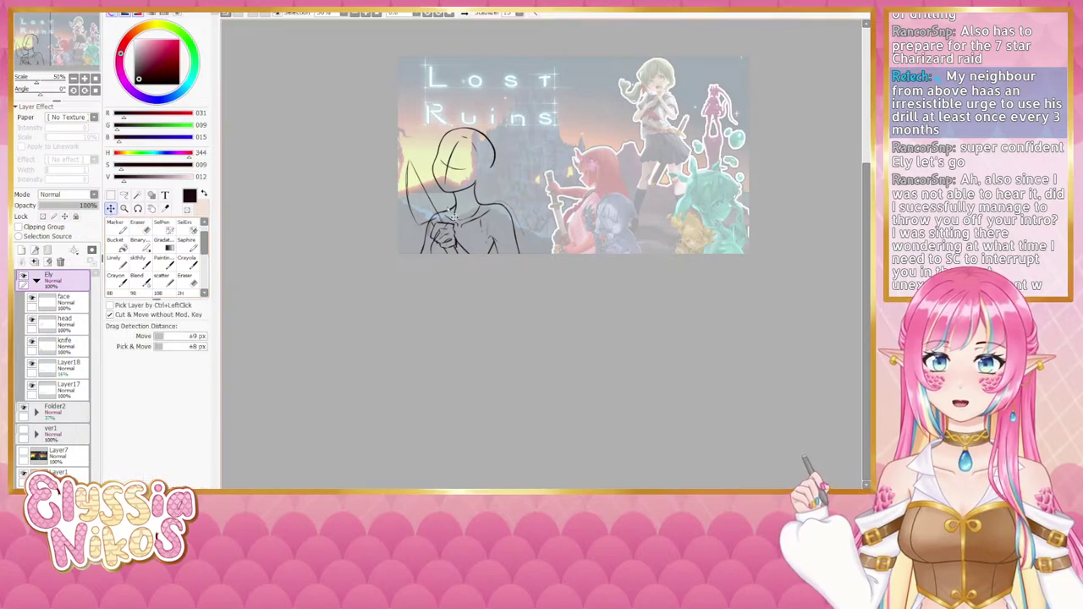
{"action": "left_click_drag", "start_coordinate": [471, 205], "coordinate": [503, 140]}
{"action": "left_click", "coordinate": [114, 197]}
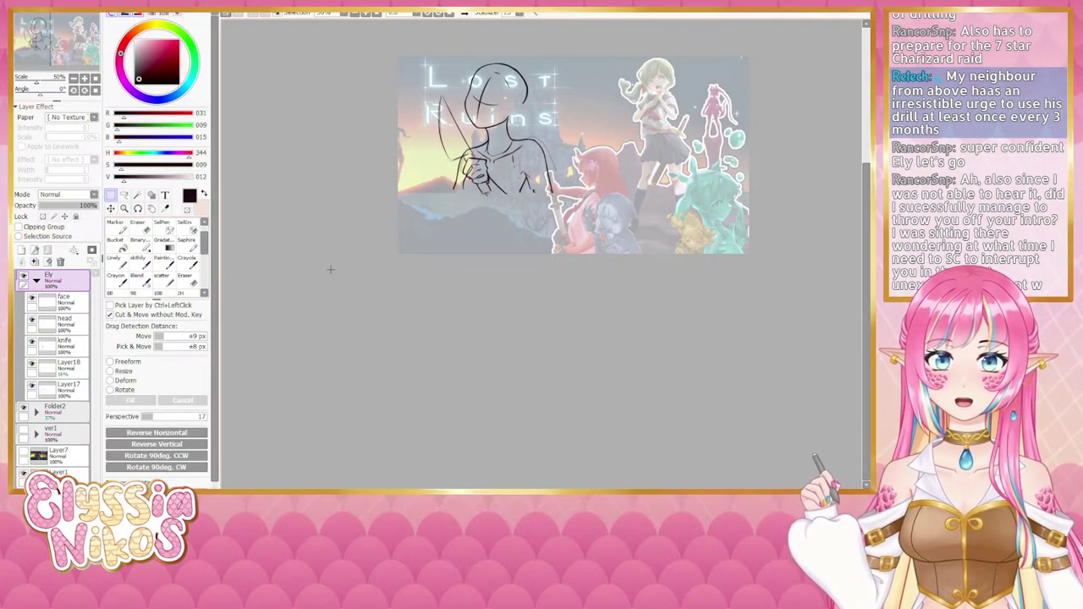
Step: Sketch the knife arm's forearm and elbow and extend the upper arm down to it on the knife layer at brush size 10, undoing stray strokes
{"action": "left_click", "coordinate": [146, 263]}
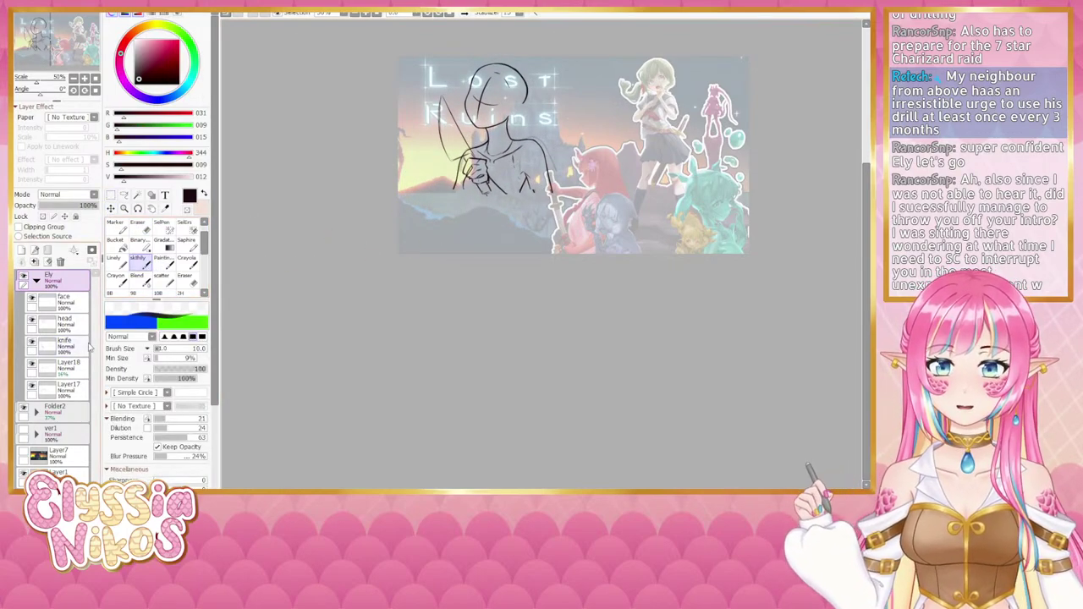
{"action": "left_click", "coordinate": [83, 347]}
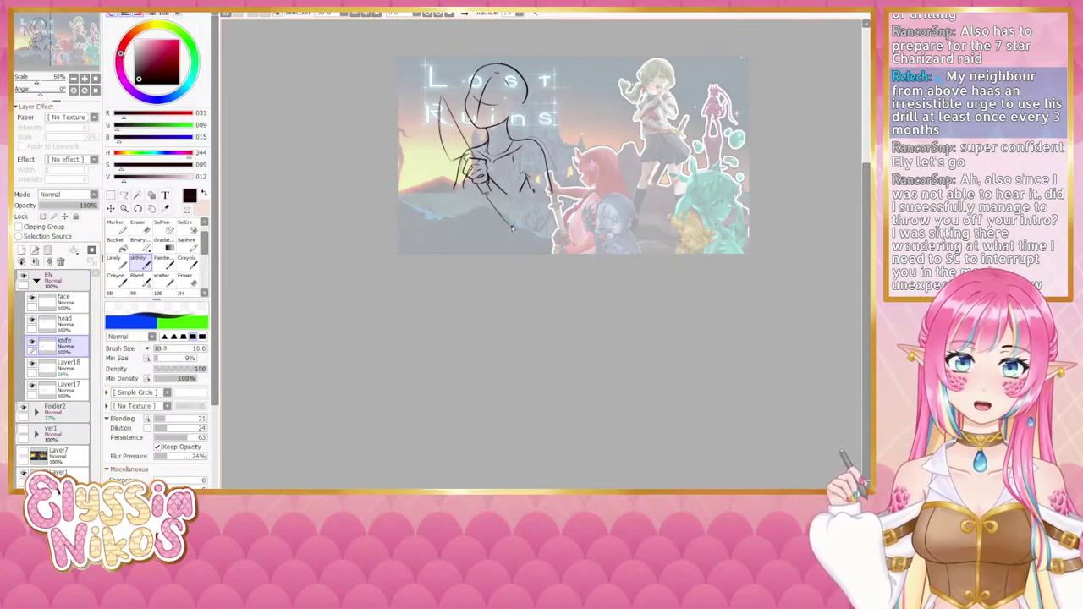
{"action": "left_click_drag", "start_coordinate": [490, 199], "coordinate": [514, 232]}
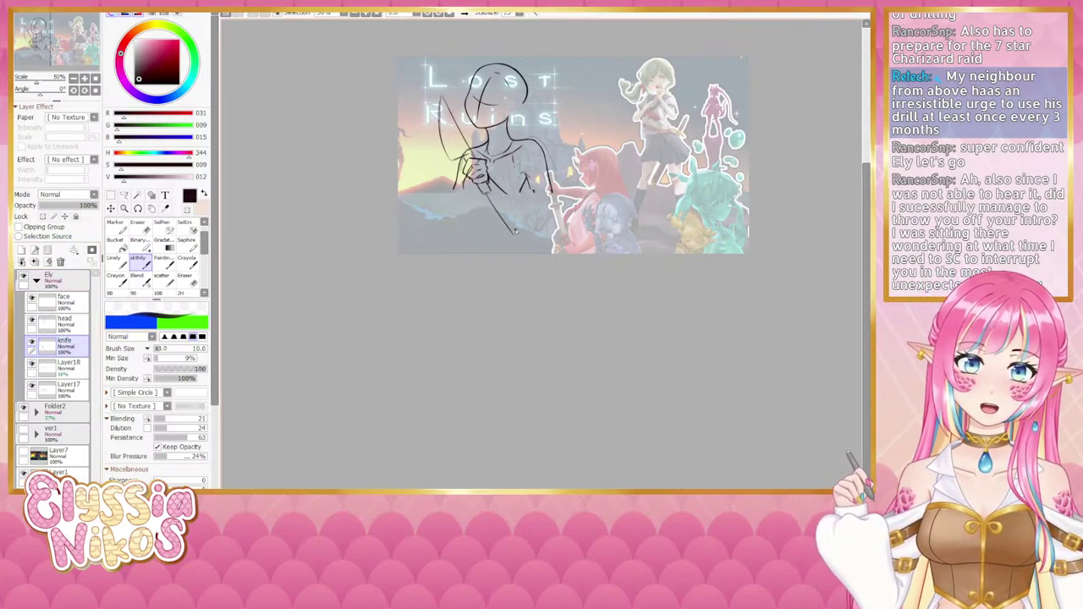
{"action": "left_click_drag", "start_coordinate": [495, 185], "coordinate": [534, 223]}
{"action": "key", "text": "ctrl+z"}
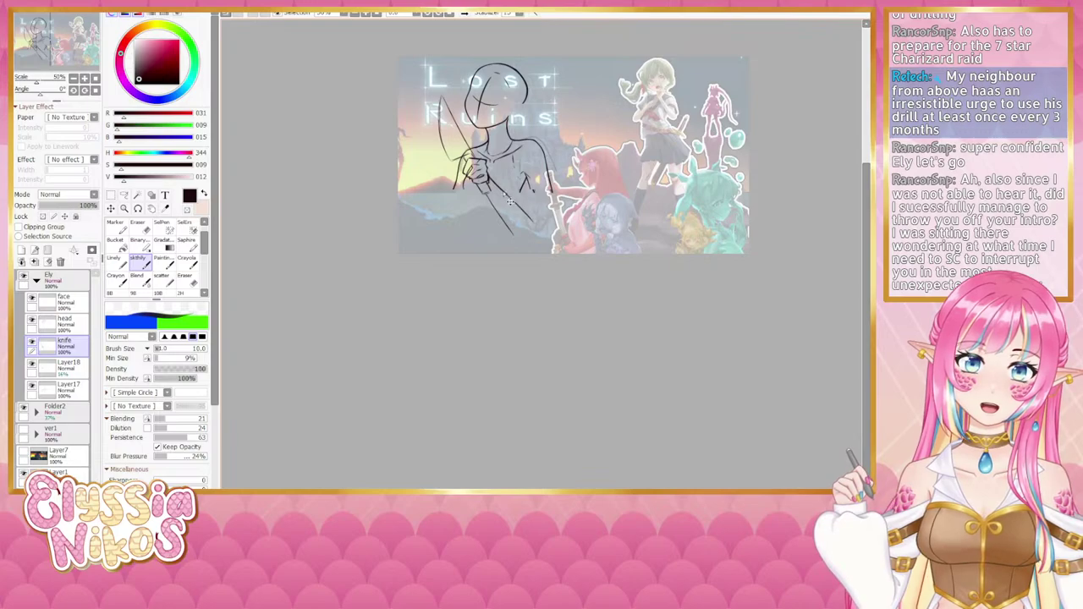
{"action": "key", "text": "ctrl+z"}
{"action": "mouse_move", "coordinate": [497, 185]}
{"action": "left_mouse_down"}
{"action": "mouse_move", "coordinate": [530, 219]}
{"action": "mouse_move", "coordinate": [488, 197]}
{"action": "mouse_move", "coordinate": [531, 231]}
{"action": "left_mouse_up"}
{"action": "key", "text": "ctrl+z"}
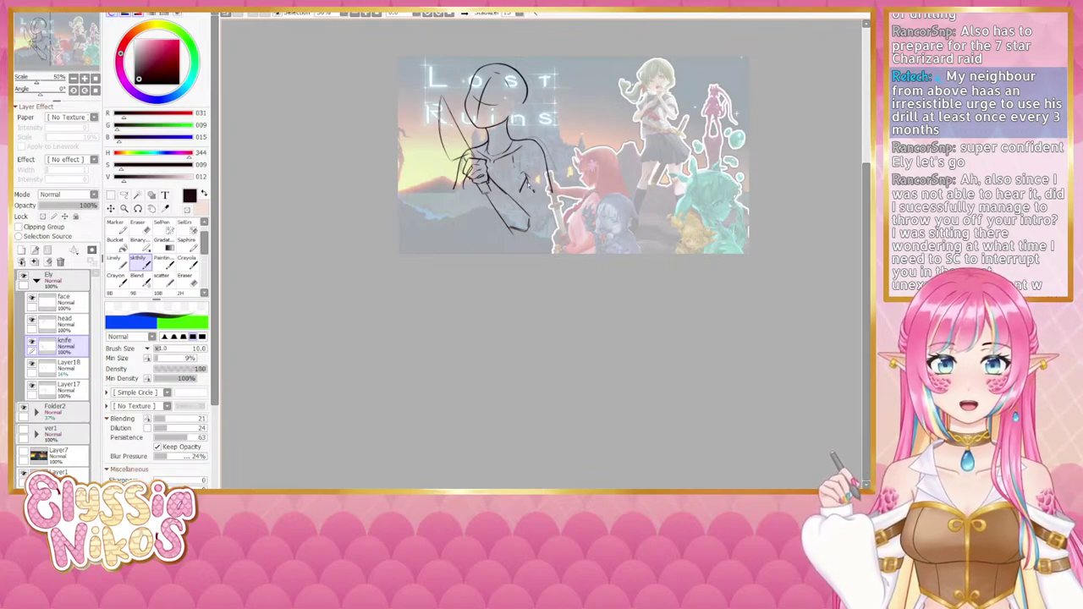
{"action": "mouse_move", "coordinate": [529, 185]}
{"action": "left_mouse_down"}
{"action": "mouse_move", "coordinate": [540, 217]}
{"action": "mouse_move", "coordinate": [556, 215]}
{"action": "left_mouse_up"}
{"action": "key", "text": "ctrl+z"}
{"action": "key", "text": "ctrl+z"}
Step: Lasso the knife, hand and forearm on the knife layer and rotate them slightly counterclockwise with a freeform transform
{"action": "left_click", "coordinate": [125, 195]}
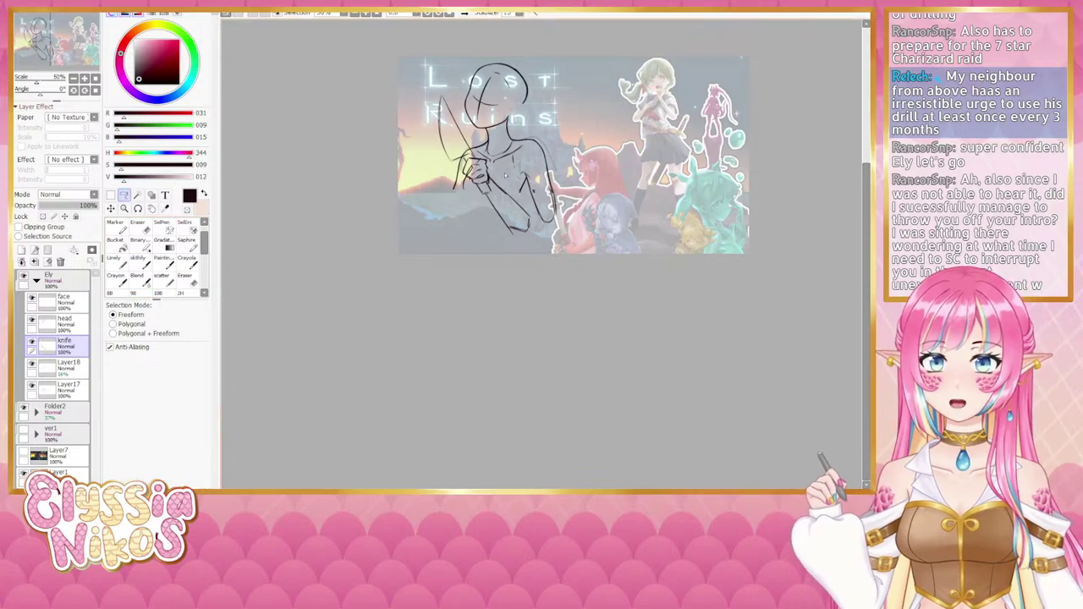
{"action": "mouse_move", "coordinate": [505, 175]}
{"action": "left_mouse_down"}
{"action": "mouse_move", "coordinate": [436, 83]}
{"action": "mouse_move", "coordinate": [501, 254]}
{"action": "mouse_move", "coordinate": [542, 209]}
{"action": "mouse_move", "coordinate": [533, 166]}
{"action": "left_mouse_up"}
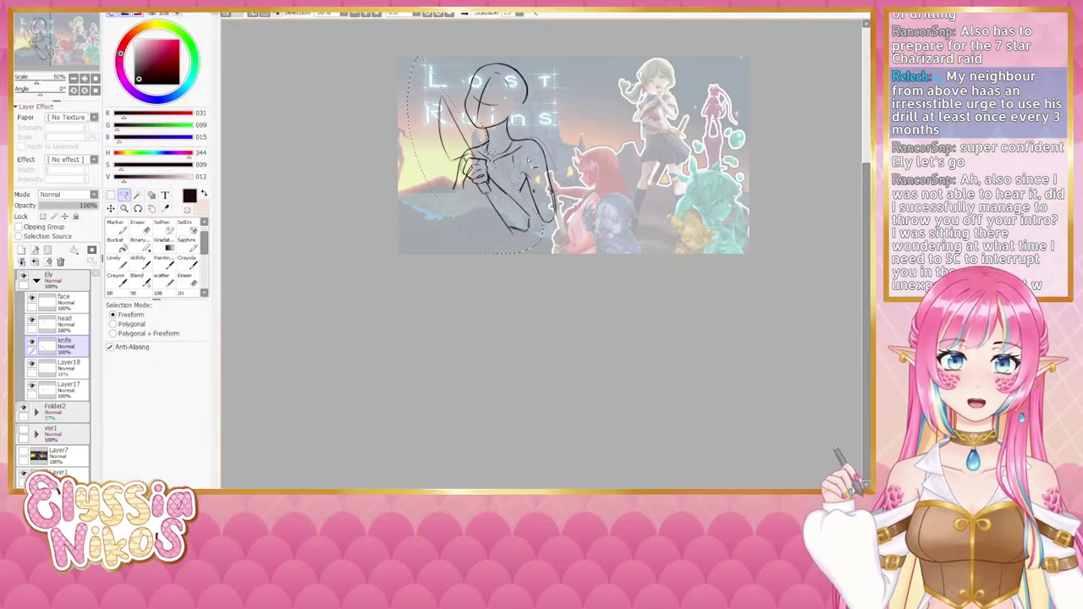
{"action": "key", "text": "ctrl+t"}
{"action": "mouse_move", "coordinate": [514, 201]}
{"action": "left_mouse_down"}
{"action": "mouse_move", "coordinate": [533, 211]}
{"action": "mouse_move", "coordinate": [569, 193]}
{"action": "mouse_move", "coordinate": [502, 194]}
{"action": "left_mouse_up"}
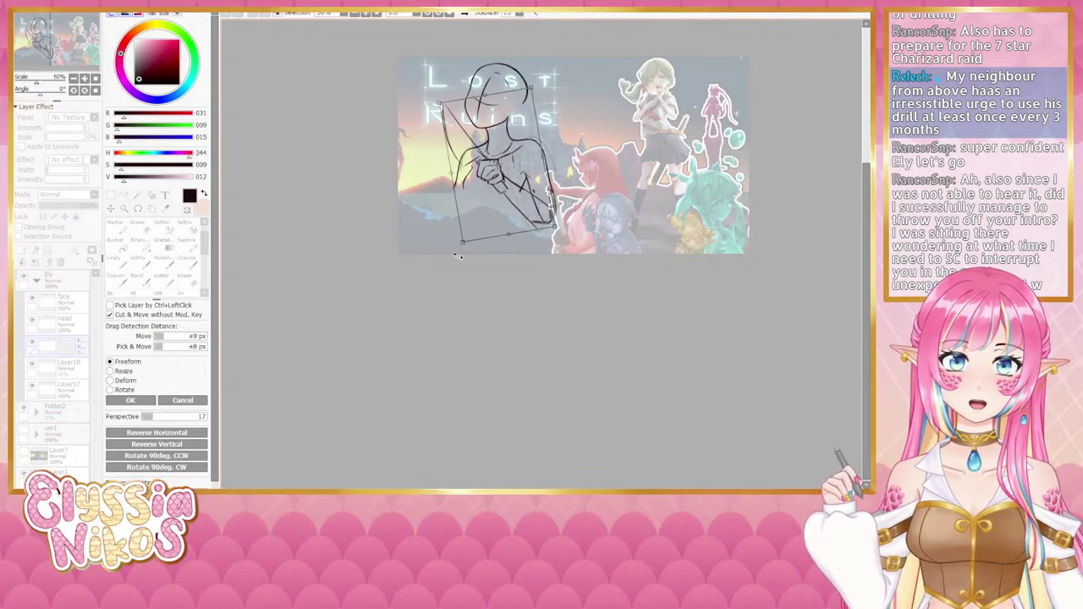
{"action": "left_click", "coordinate": [131, 400]}
Step: Collapse the Ely folder and move the whole figure down and slightly left so the head sits below the Lost Ruins title
{"action": "left_click", "coordinate": [69, 284]}
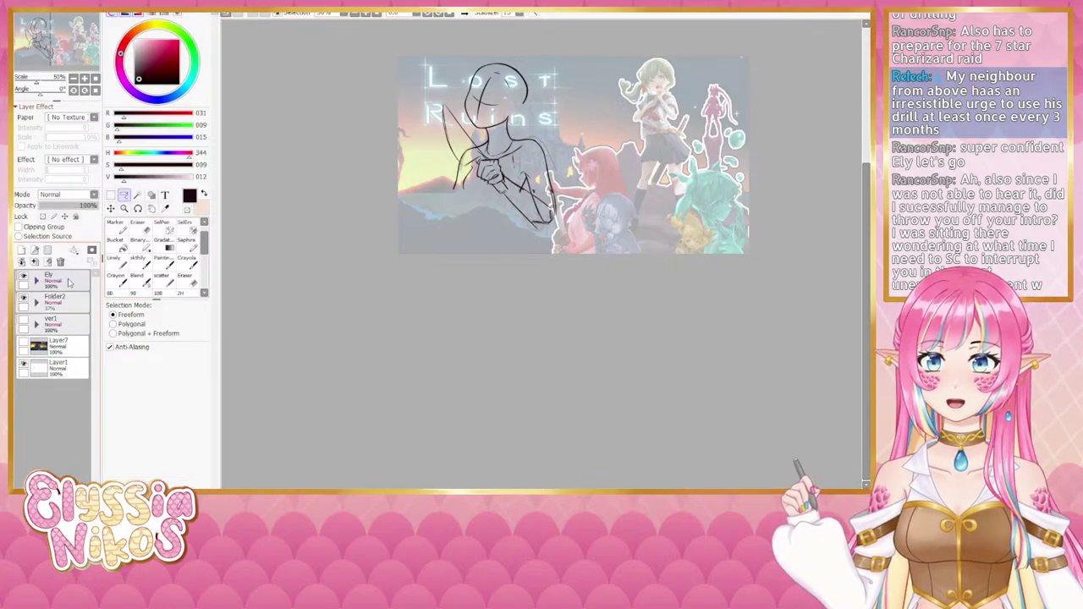
{"action": "left_click", "coordinate": [110, 208]}
{"action": "left_click_drag", "start_coordinate": [538, 170], "coordinate": [510, 235]}
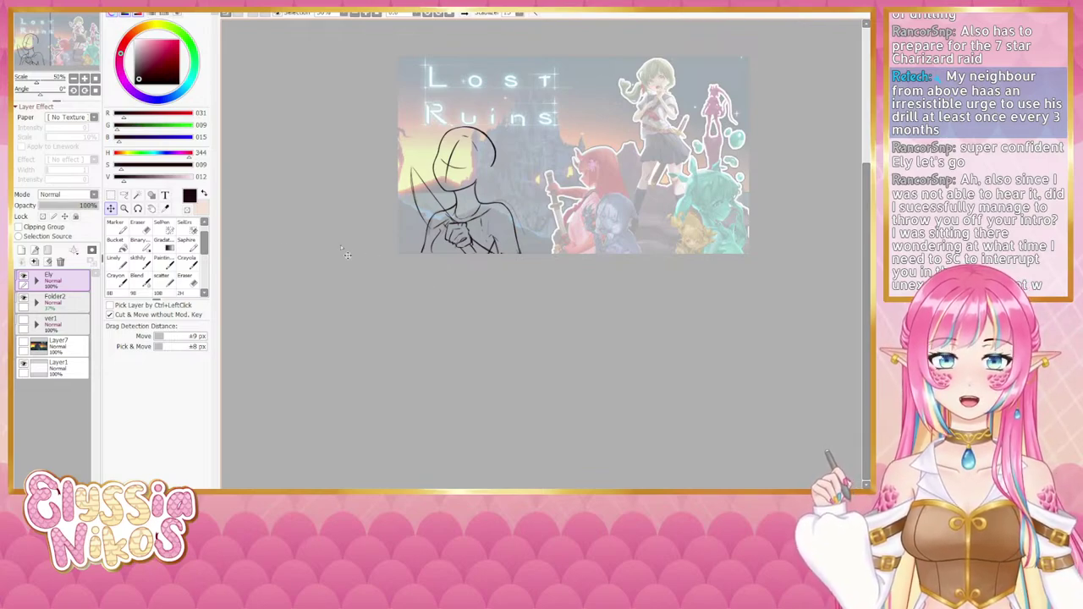
{"action": "left_click_drag", "start_coordinate": [515, 190], "coordinate": [521, 195]}
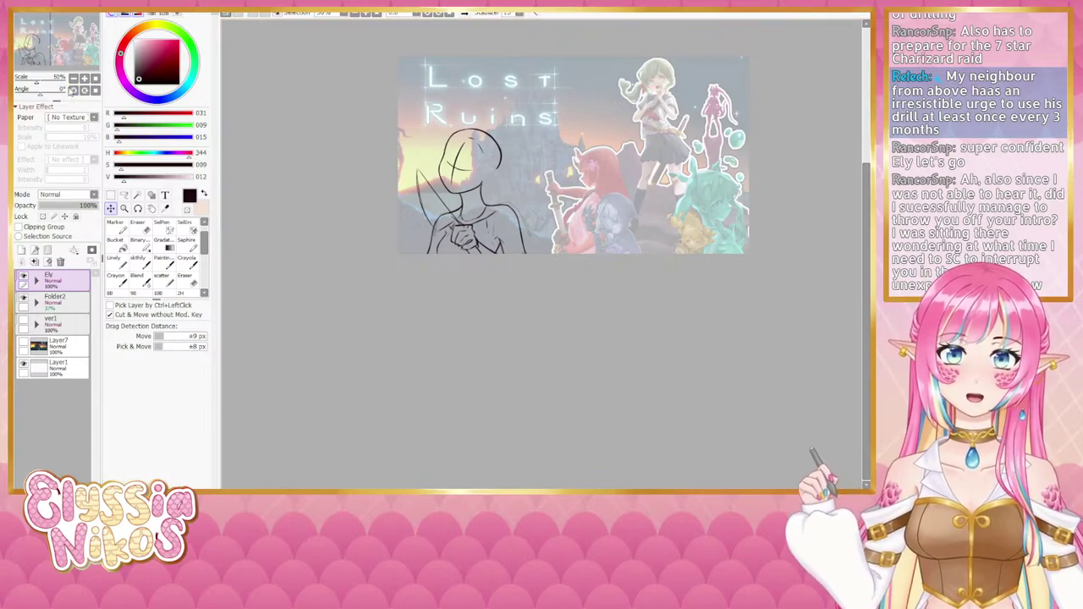
{"action": "left_click", "coordinate": [74, 78]}
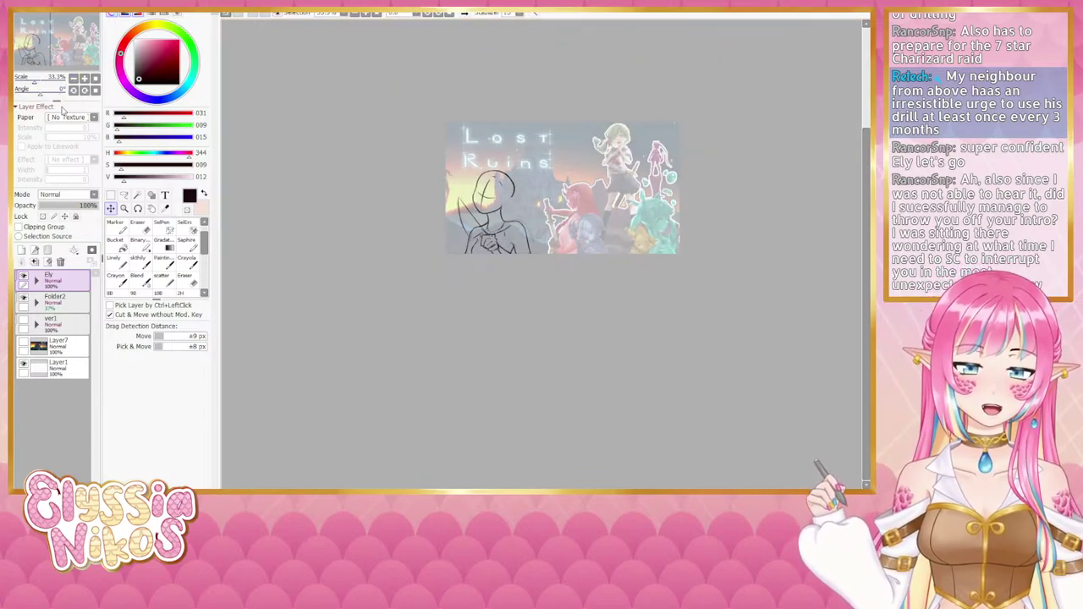
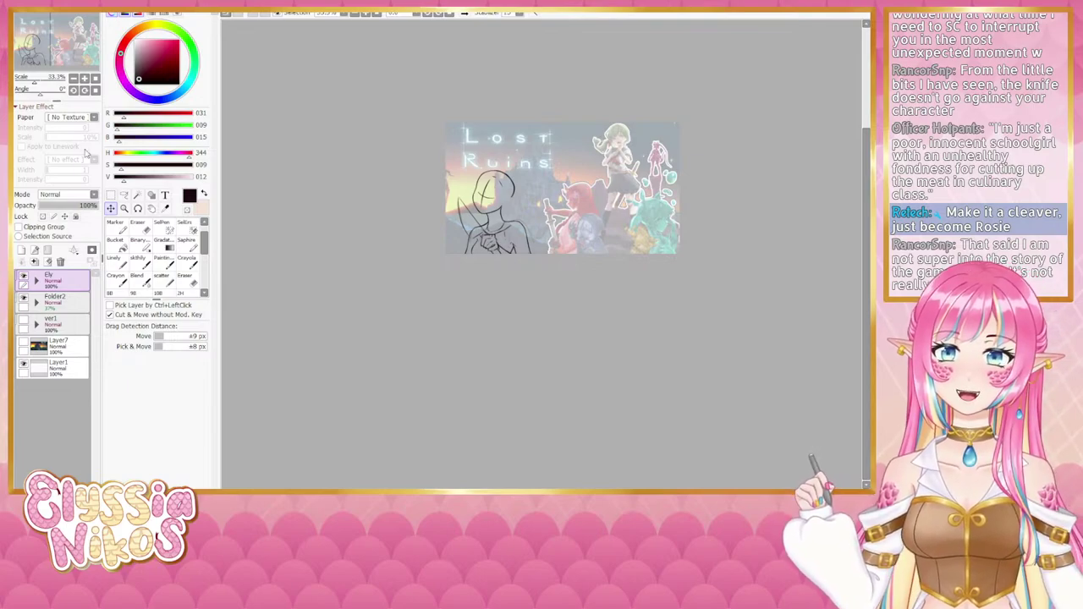
Step: Pick the eraser, expand the Ely folder and make its head layer active
{"action": "left_click", "coordinate": [84, 78]}
{"action": "left_click", "coordinate": [83, 78]}
{"action": "left_click", "coordinate": [84, 78]}
{"action": "left_click_drag", "start_coordinate": [254, 150], "coordinate": [352, 184]}
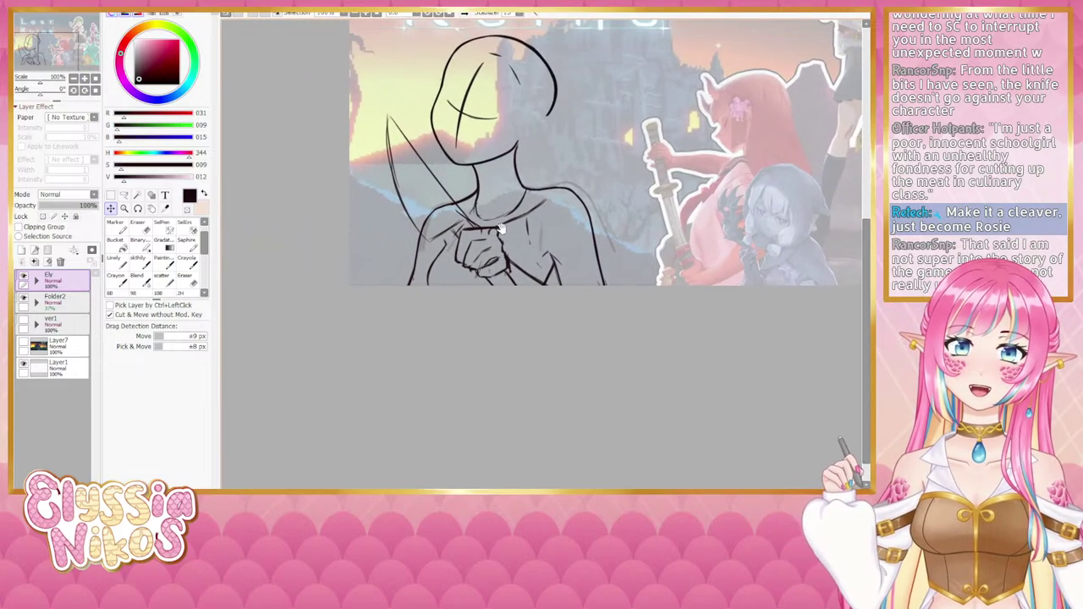
{"action": "left_click", "coordinate": [140, 226]}
{"action": "left_click_drag", "start_coordinate": [558, 165], "coordinate": [493, 209]}
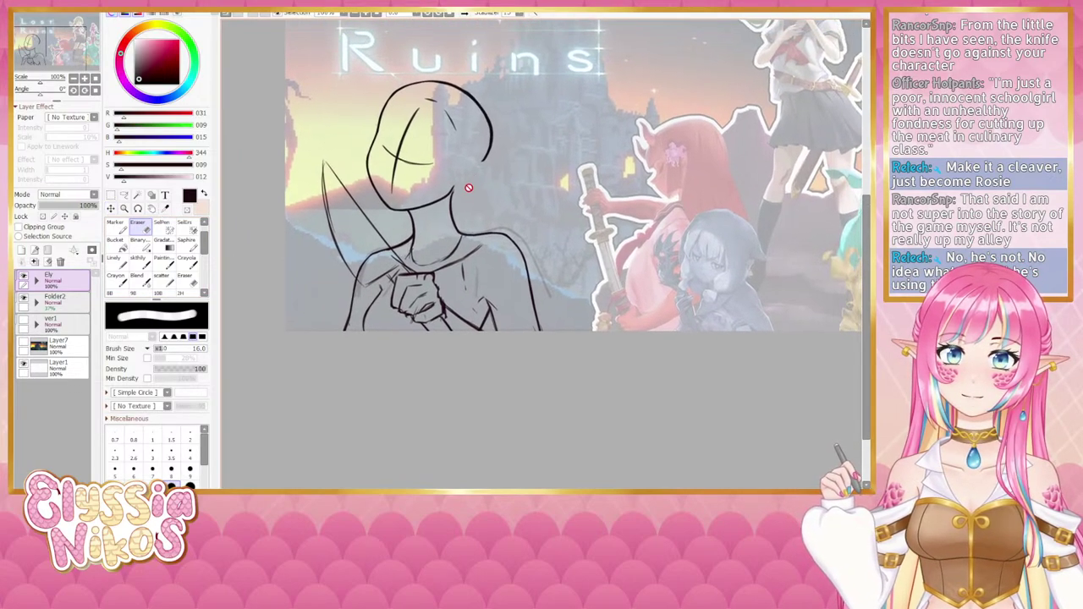
{"action": "left_click", "coordinate": [39, 282]}
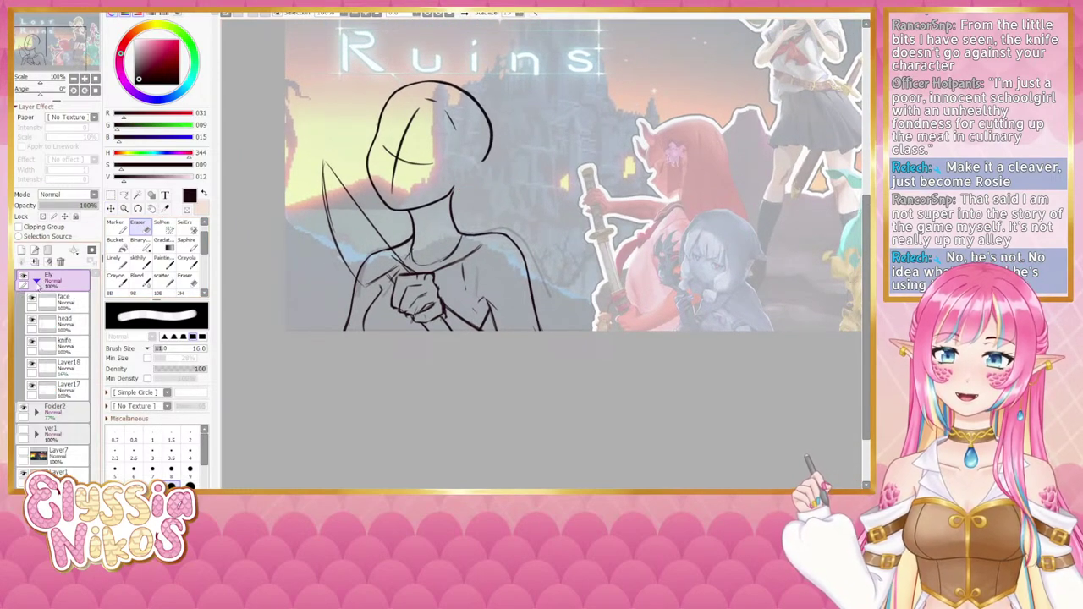
{"action": "left_click", "coordinate": [38, 282]}
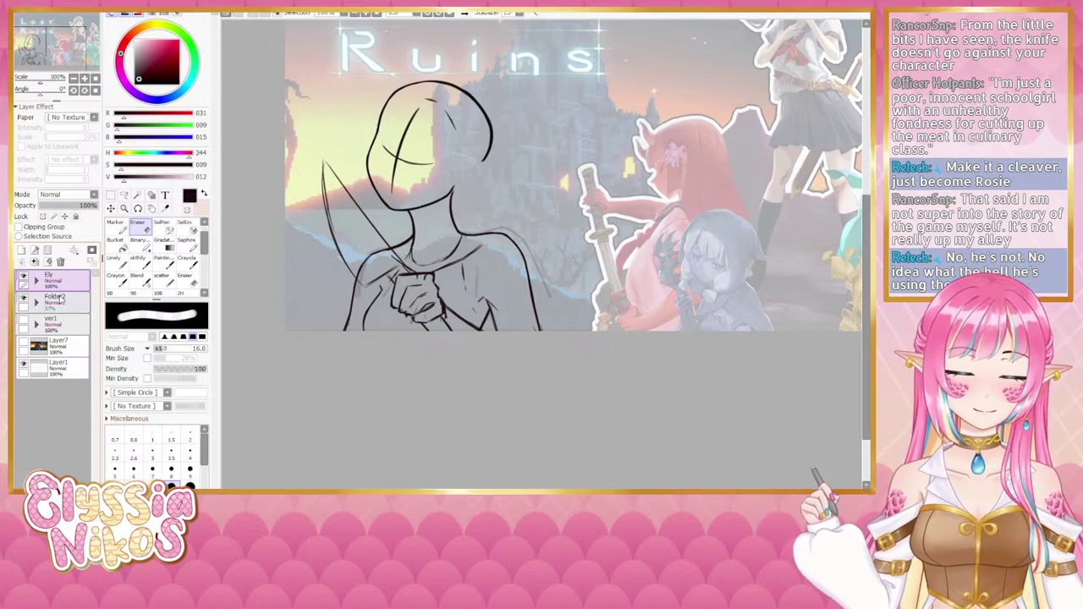
{"action": "left_click_drag", "start_coordinate": [349, 212], "coordinate": [351, 327]}
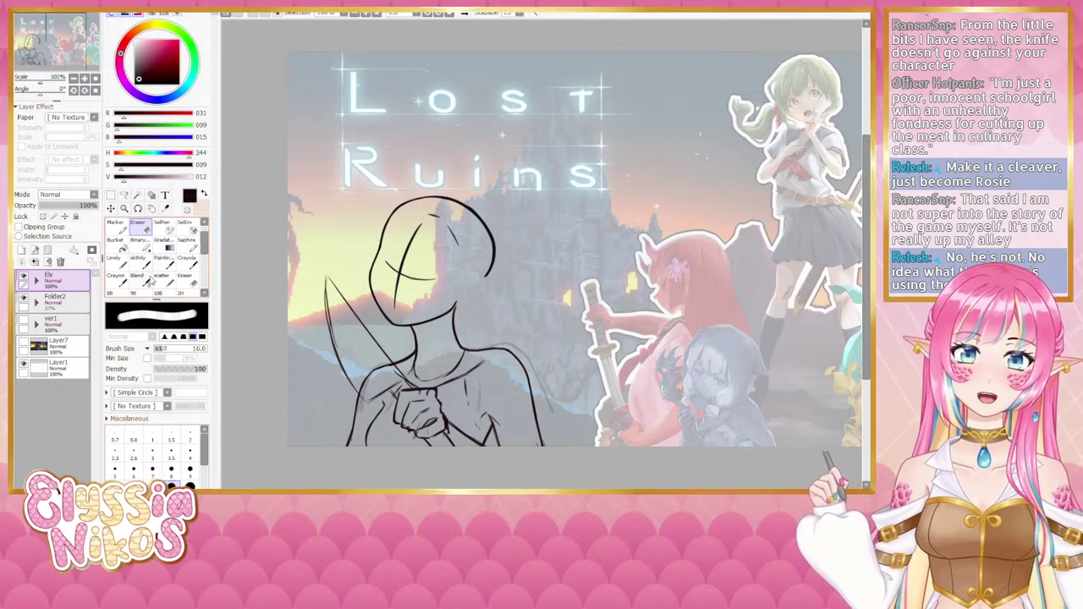
{"action": "left_click", "coordinate": [36, 280]}
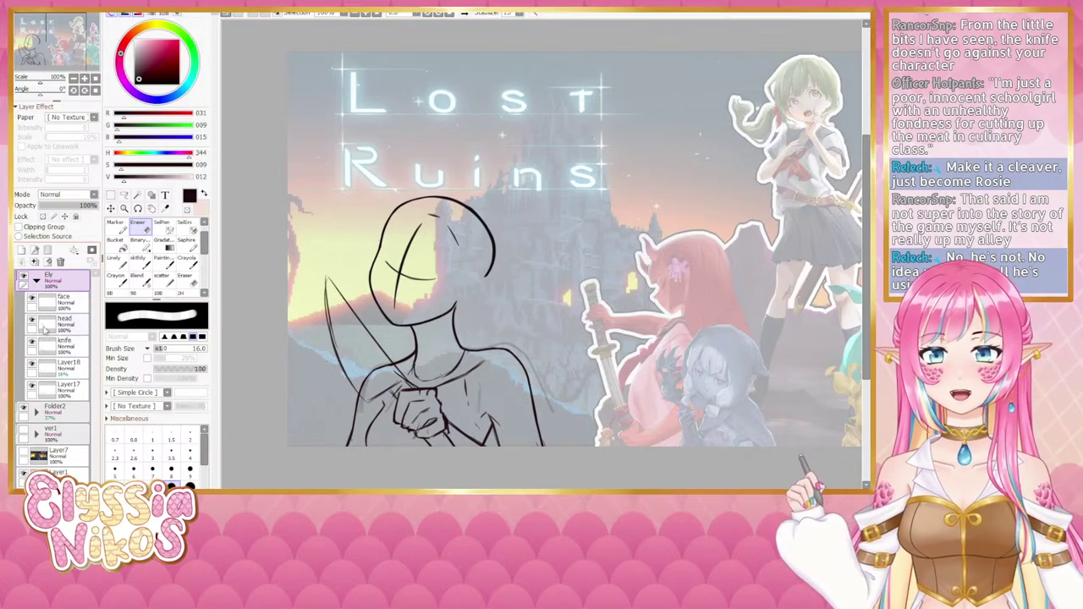
{"action": "left_click", "coordinate": [46, 325]}
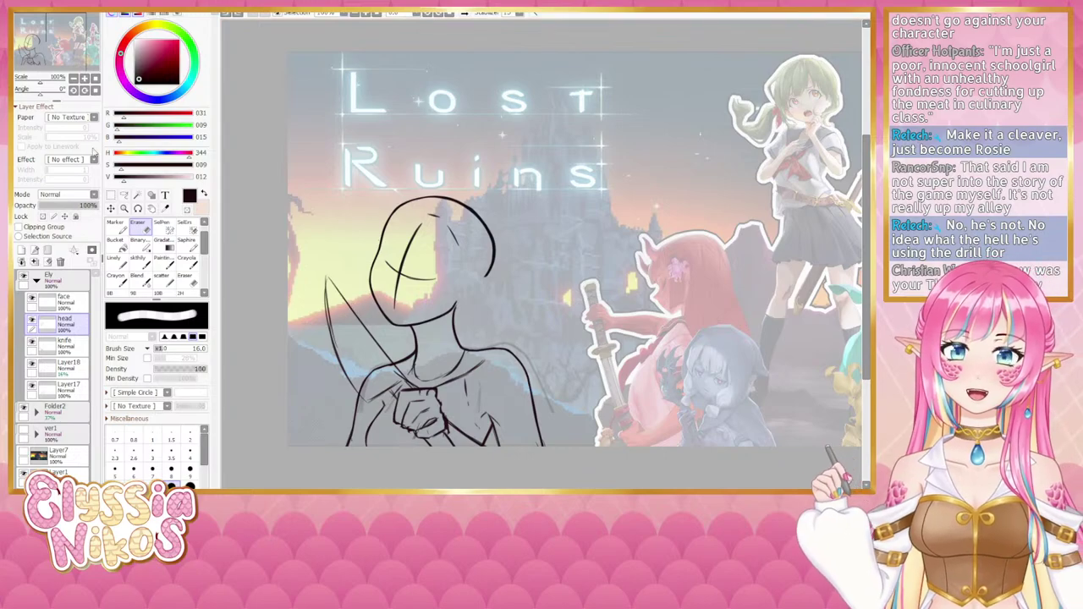
Step: On the knife layer, erase lines beside the fist at eraser size 8 and redraw the hand's edge at brush size 7
{"action": "left_click", "coordinate": [73, 79]}
{"action": "left_click", "coordinate": [73, 79]}
{"action": "left_click_drag", "start_coordinate": [417, 284], "coordinate": [375, 249]}
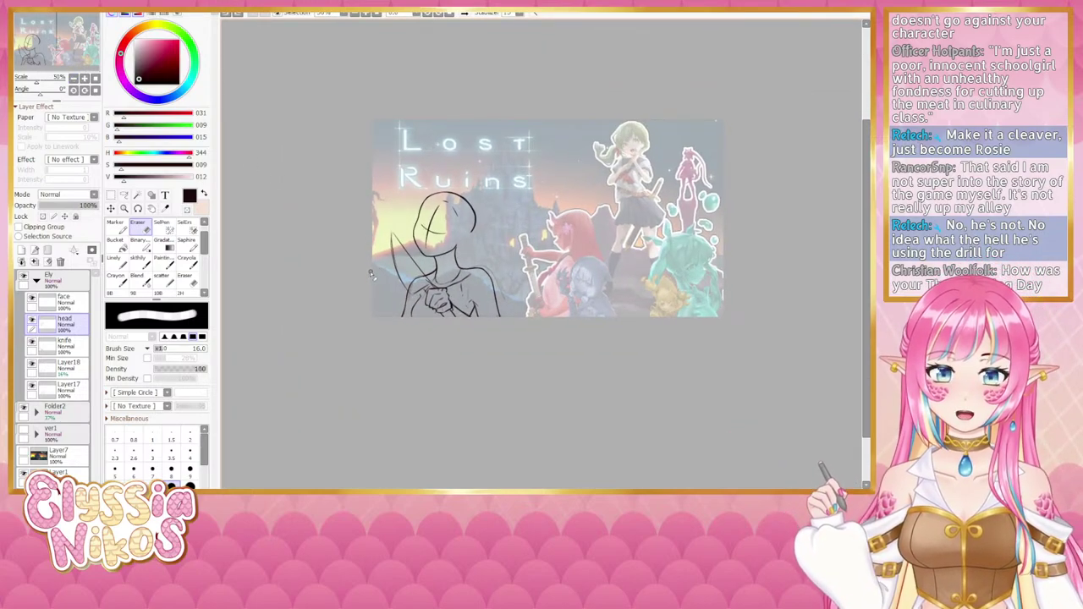
{"action": "left_click", "coordinate": [84, 79]}
{"action": "left_click", "coordinate": [85, 79]}
{"action": "mouse_move", "coordinate": [398, 321]}
{"action": "left_mouse_down"}
{"action": "mouse_move", "coordinate": [392, 303]}
{"action": "mouse_move", "coordinate": [426, 196]}
{"action": "left_mouse_up"}
{"action": "left_click_drag", "start_coordinate": [357, 262], "coordinate": [403, 261]}
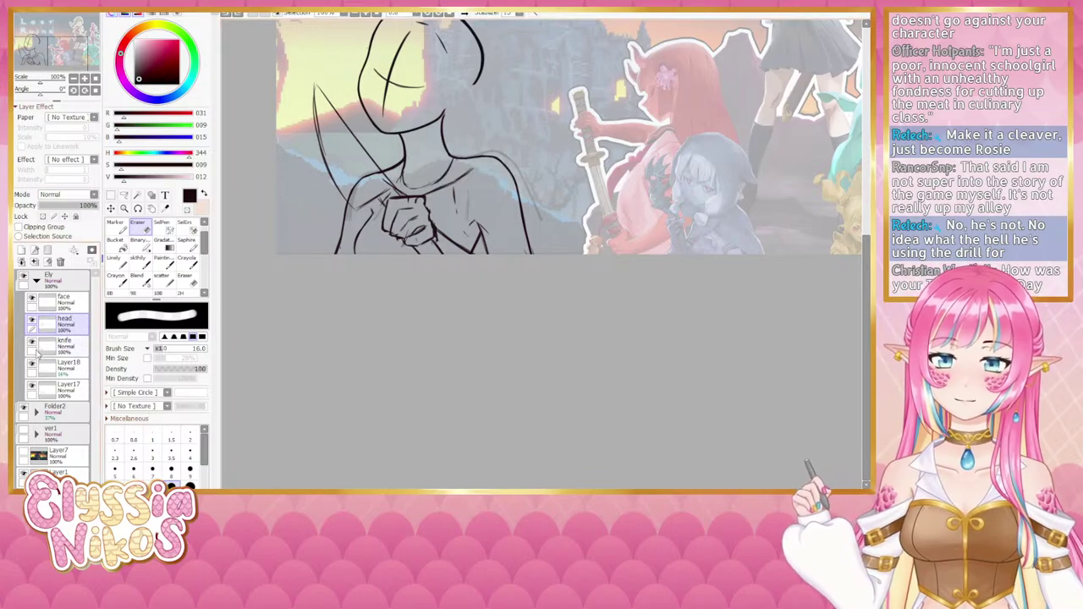
{"action": "left_click", "coordinate": [74, 348]}
{"action": "left_click_drag", "start_coordinate": [467, 206], "coordinate": [413, 213]}
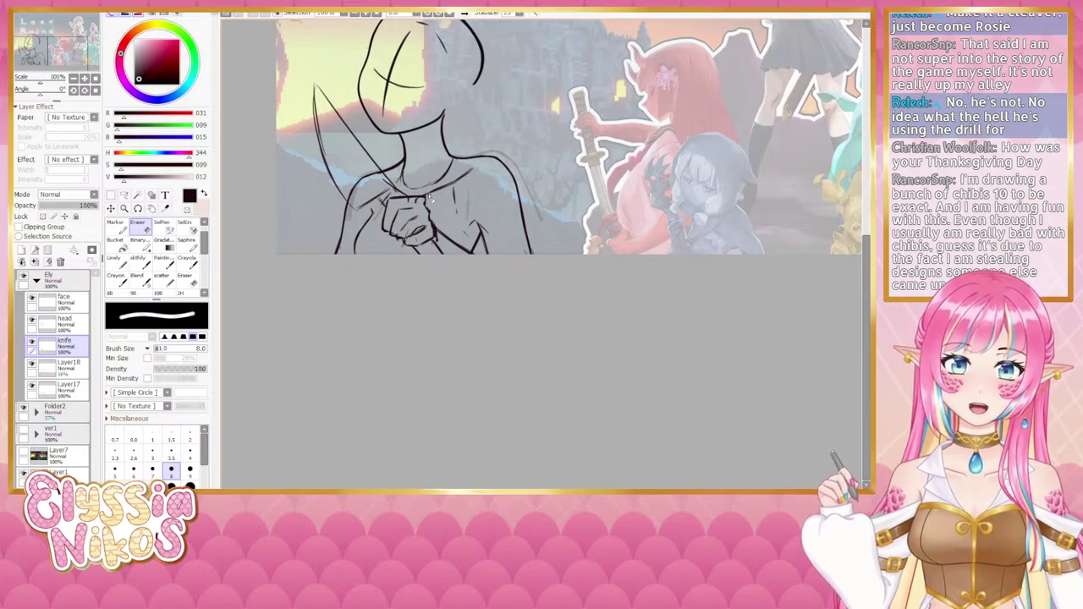
{"action": "left_click", "coordinate": [145, 264]}
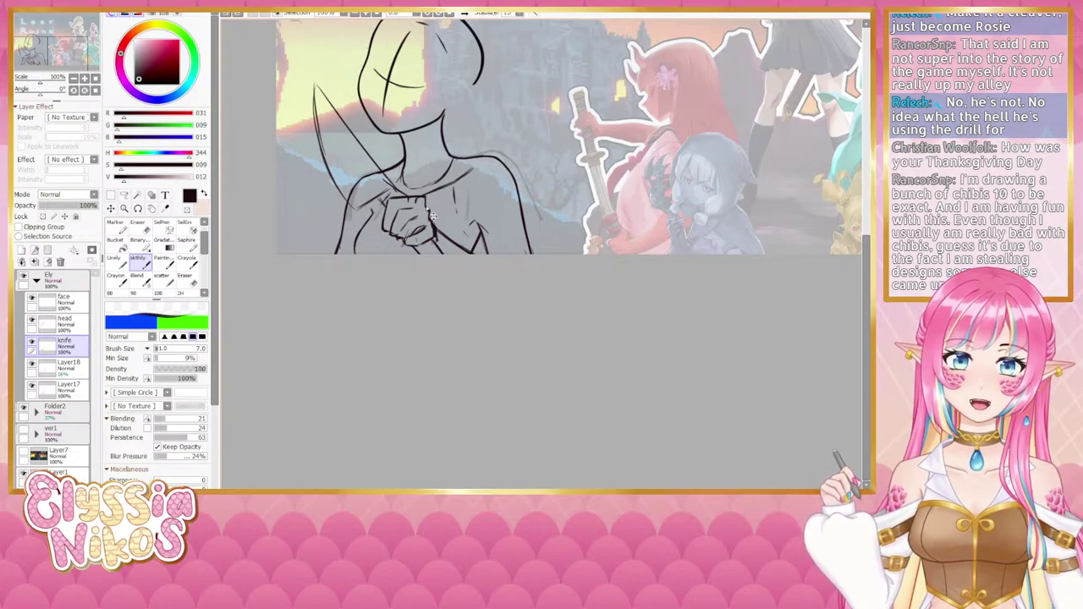
{"action": "key", "text": "e"}
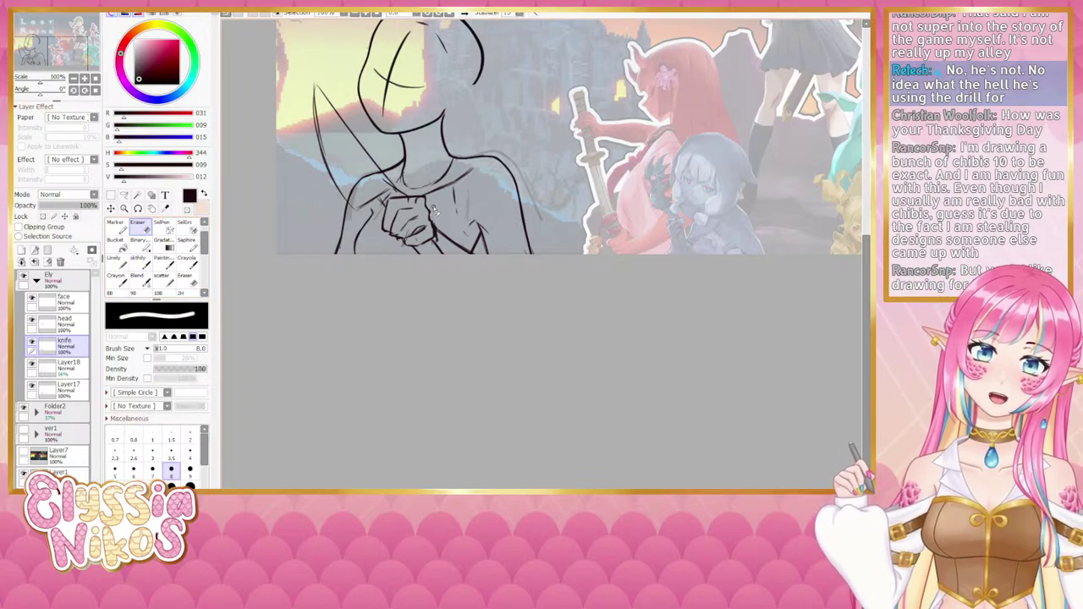
{"action": "key", "text": "b"}
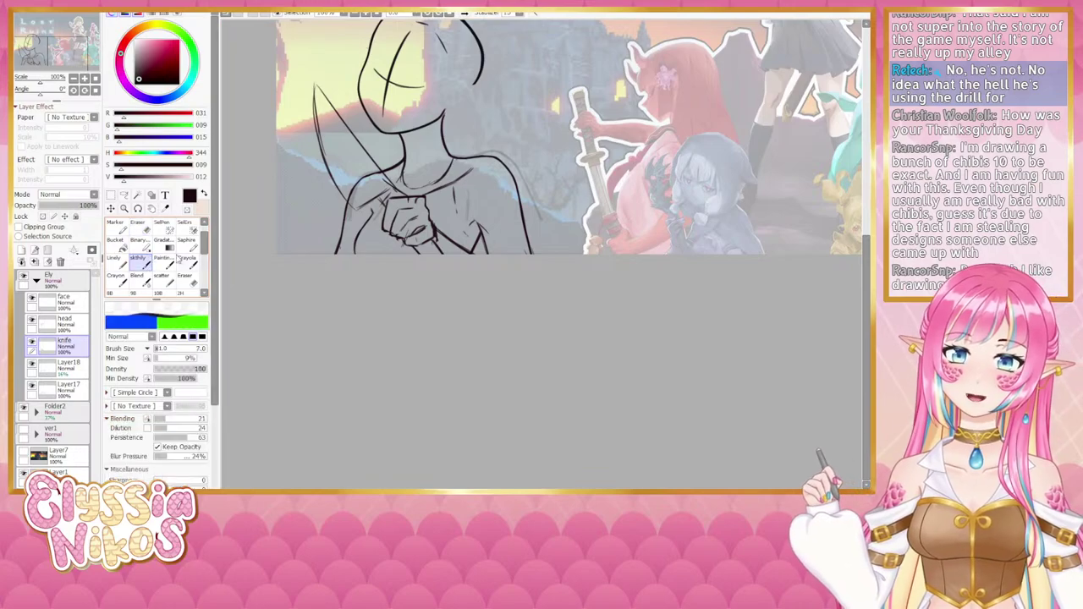
Step: Rework the finger lines of the knife hand with the size 7 brush and size 8 eraser, undoing stray strokes
{"action": "left_click_drag", "start_coordinate": [423, 219], "coordinate": [399, 237]}
{"action": "key", "text": "ctrl+z"}
{"action": "key", "text": "ctrl+z"}
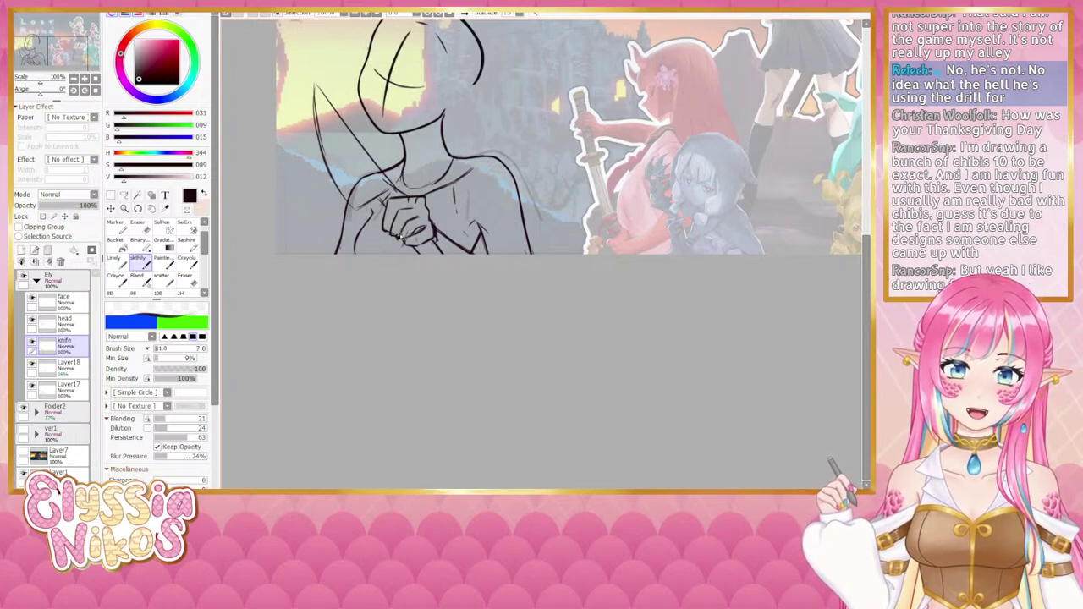
{"action": "key", "text": "e"}
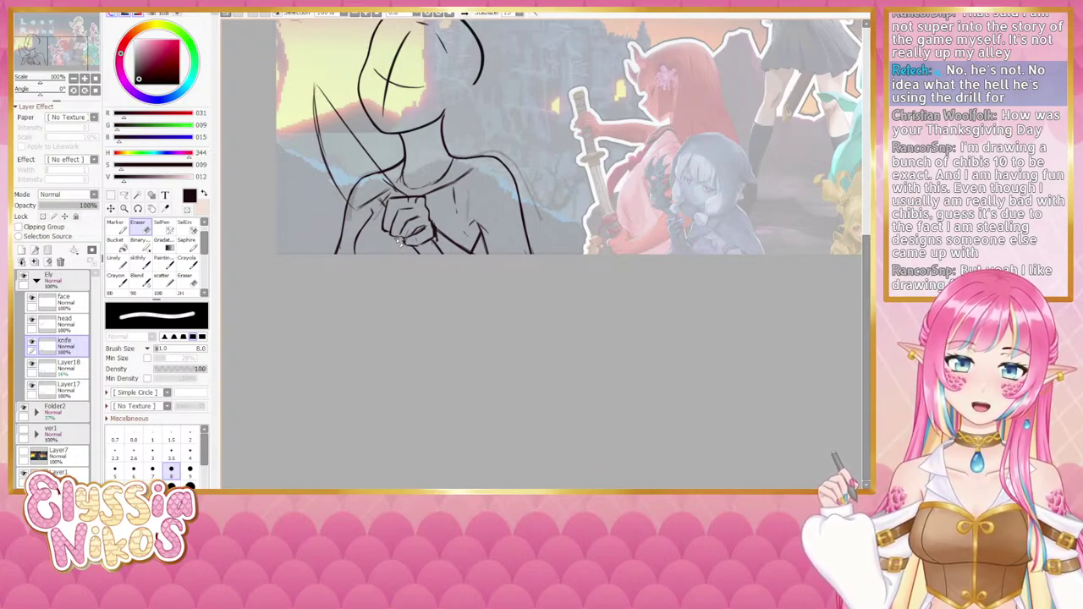
{"action": "key", "text": "b"}
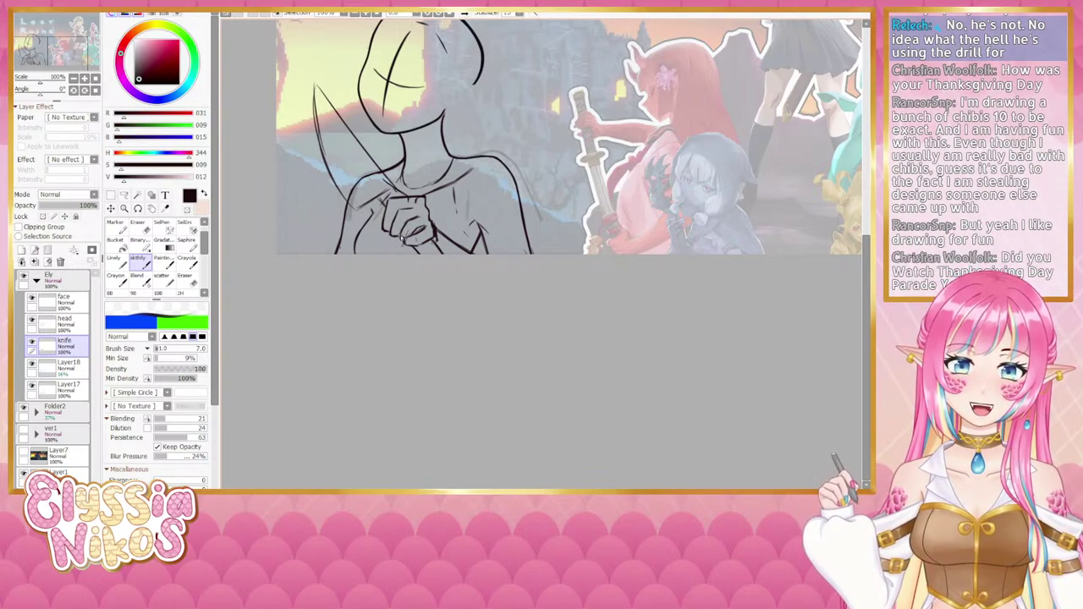
{"action": "key", "text": "e"}
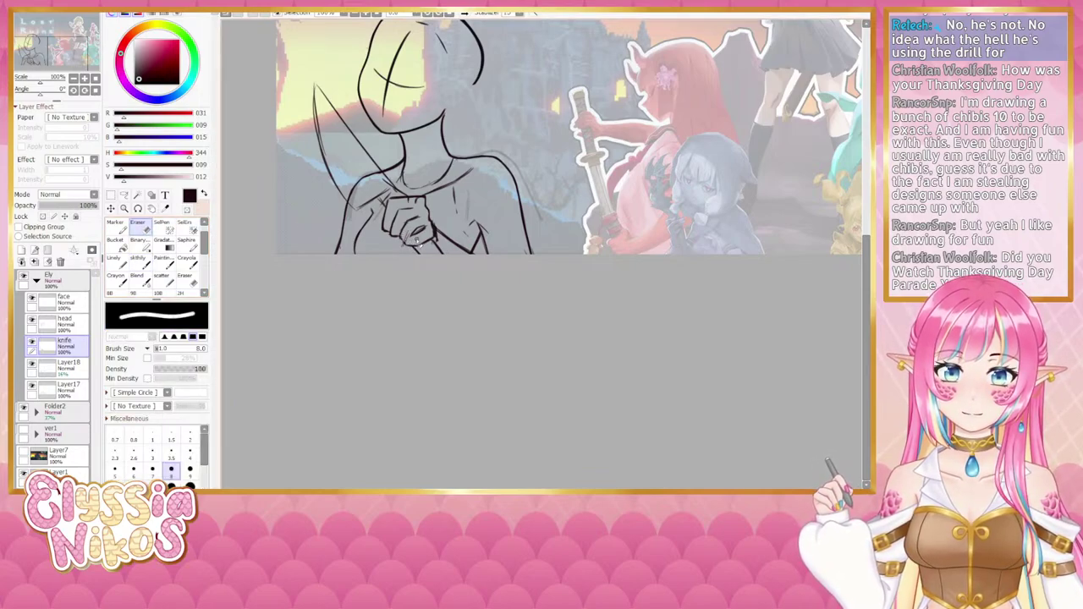
{"action": "left_click", "coordinate": [148, 264]}
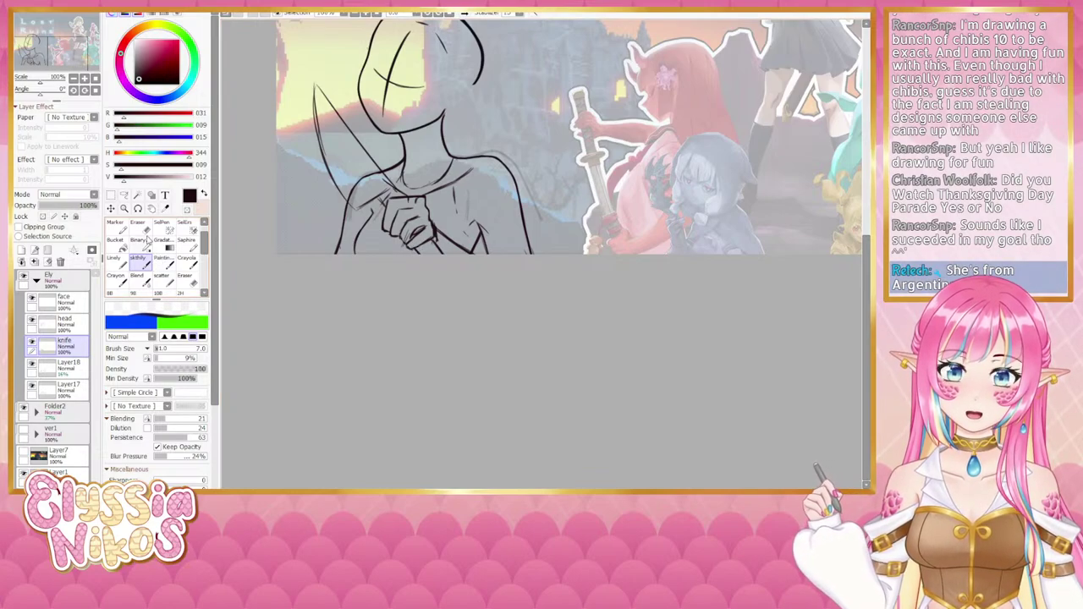
{"action": "key", "text": "e"}
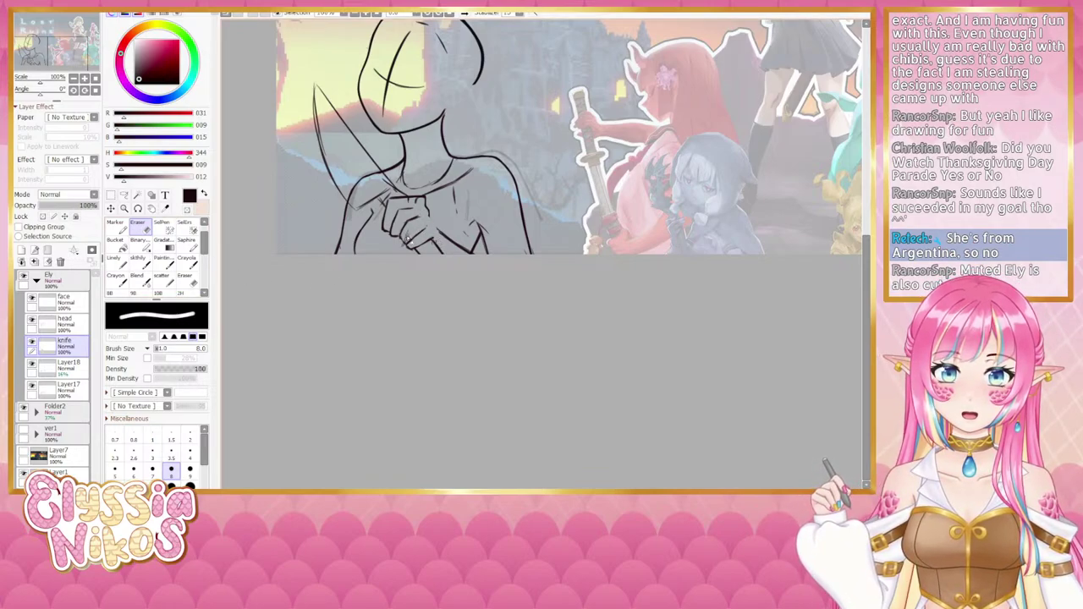
Step: Clean up the lower fingers of the knife hand and redraw the wrist where it meets the forearm
{"action": "key", "text": "b"}
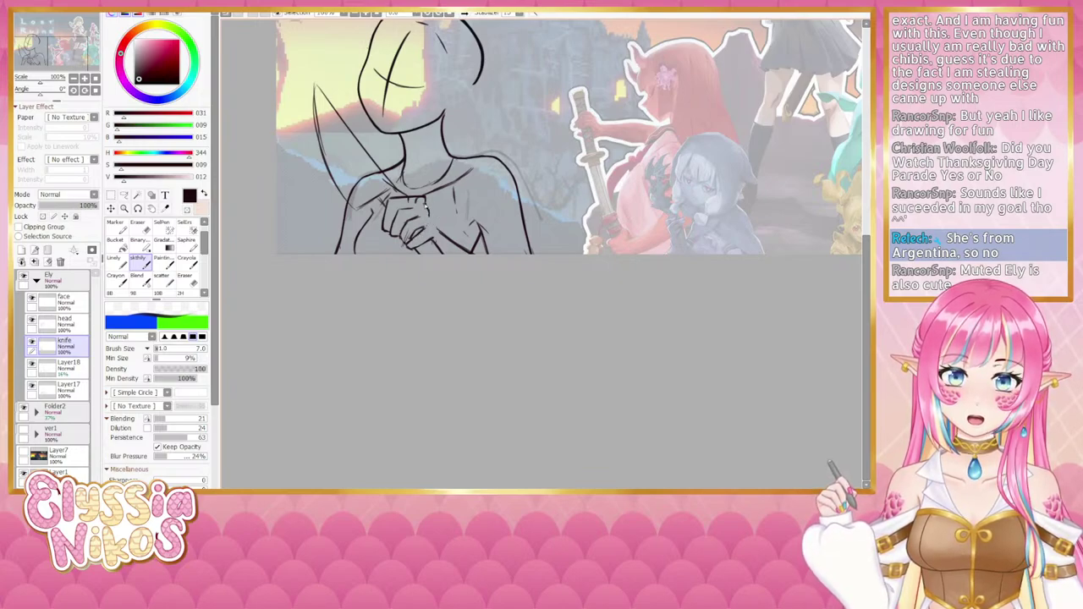
{"action": "key", "text": "e"}
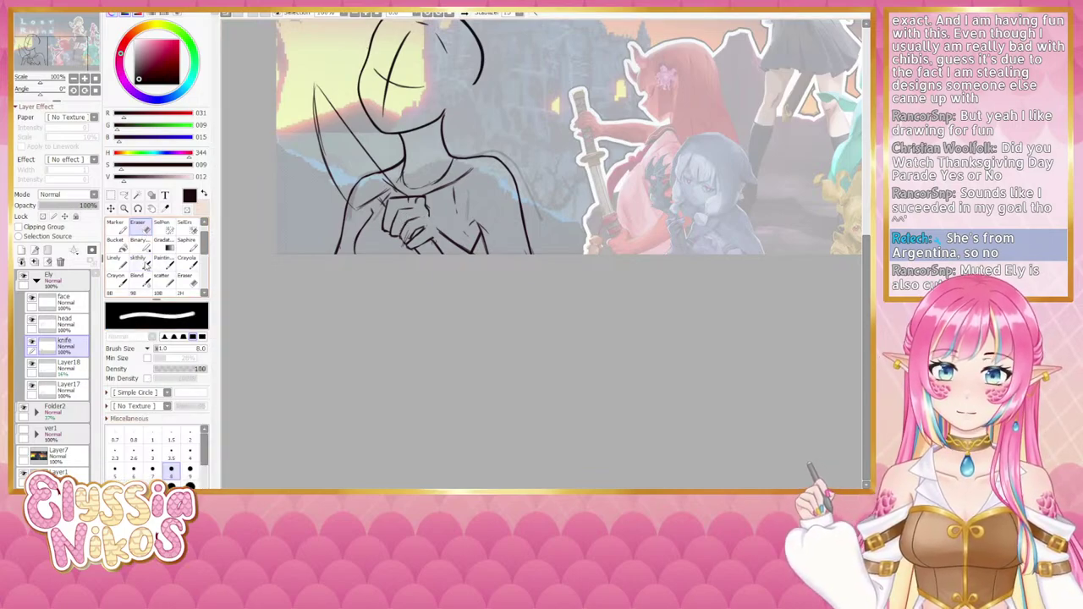
{"action": "left_click", "coordinate": [140, 261]}
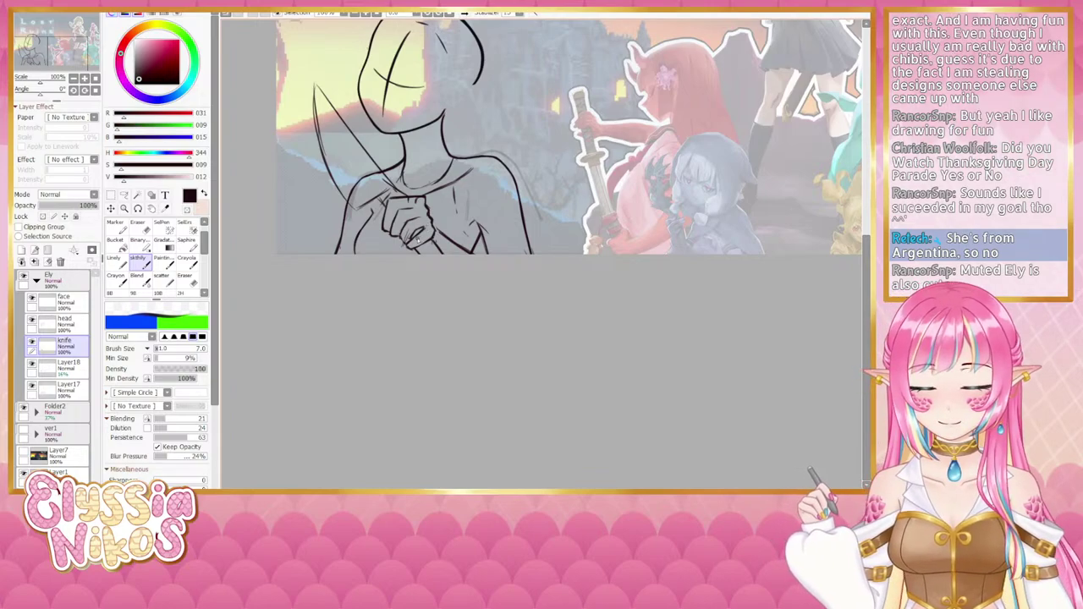
{"action": "left_click", "coordinate": [138, 223]}
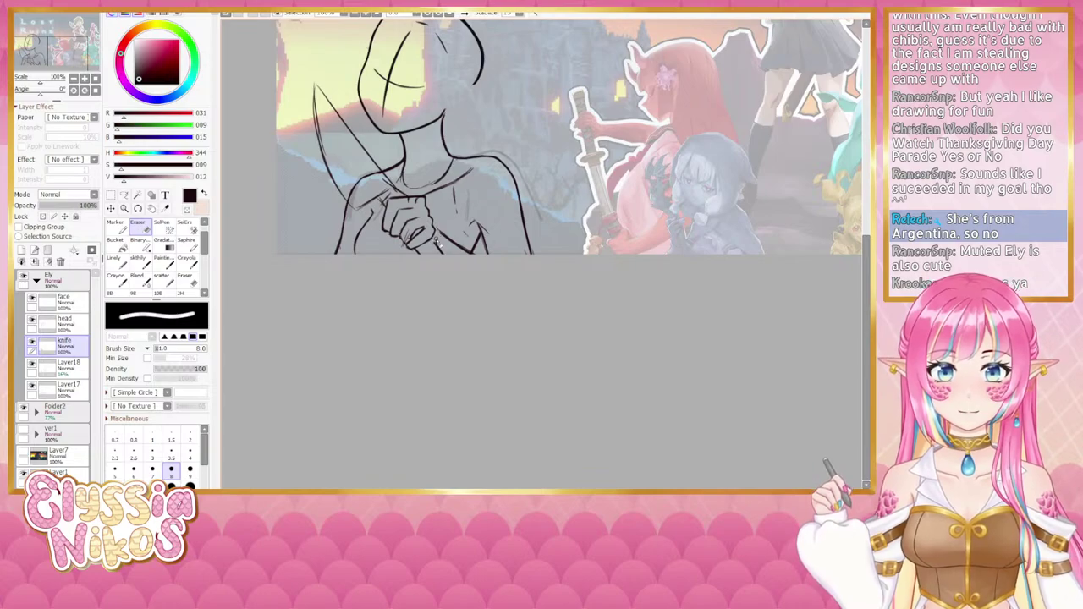
{"action": "left_click", "coordinate": [140, 261]}
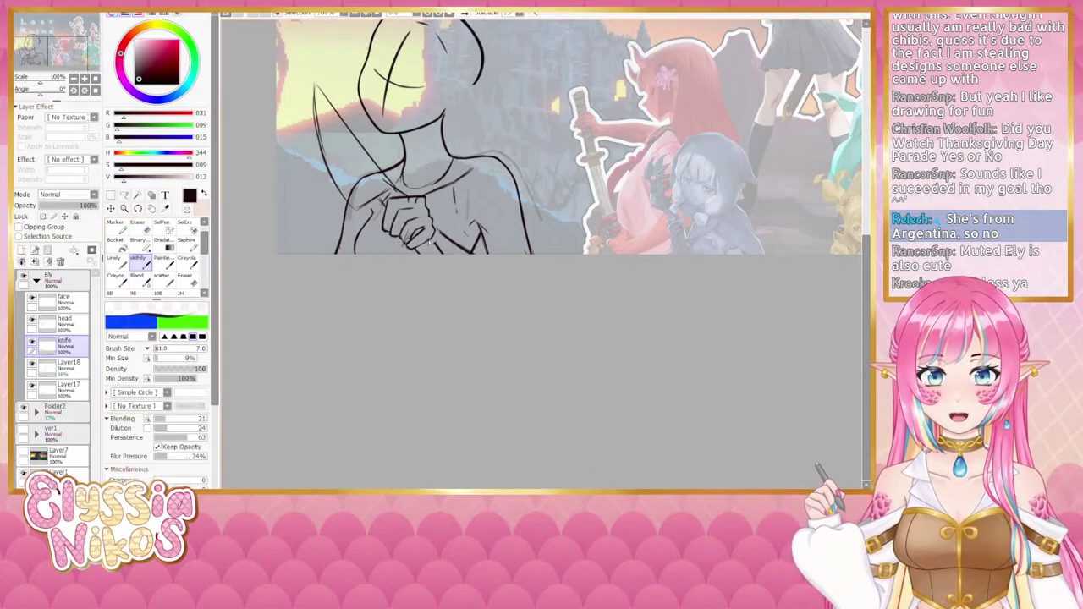
{"action": "left_click_drag", "start_coordinate": [428, 241], "coordinate": [413, 249]}
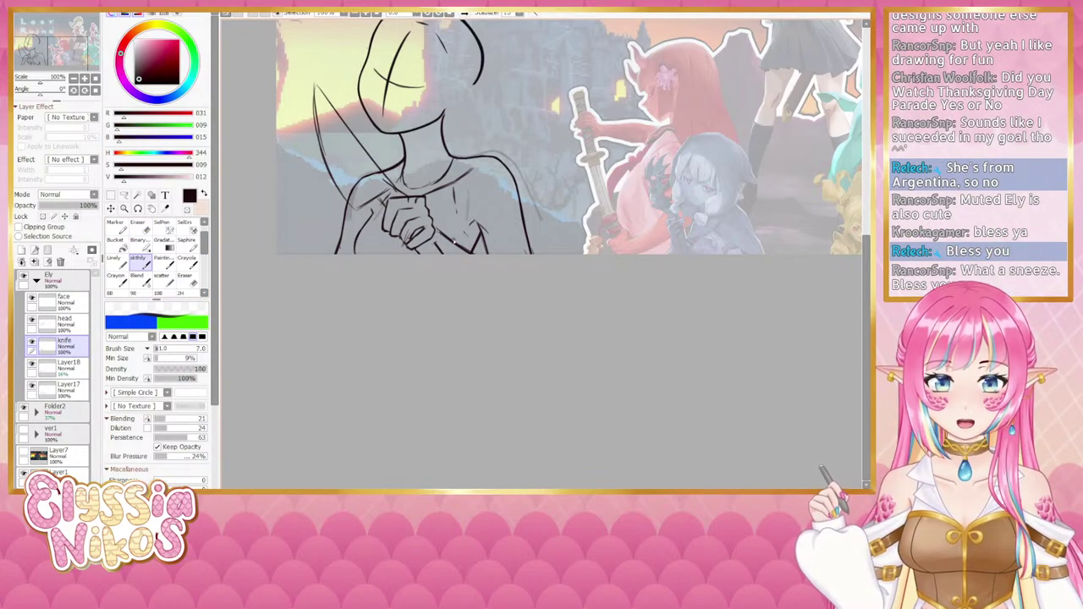
Step: Rotate the canvas view to 75° and centre it on the figure holding the knife
{"action": "key", "text": "End"}
{"action": "key", "text": "End"}
{"action": "key", "text": "End"}
{"action": "key", "text": "End"}
{"action": "key", "text": "End"}
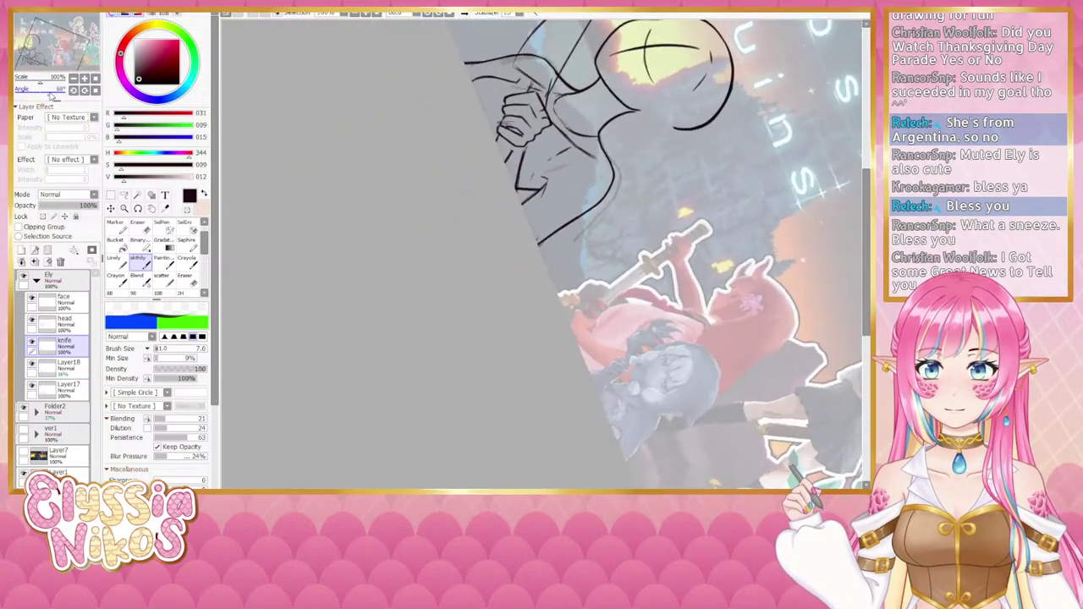
{"action": "left_click_drag", "start_coordinate": [465, 194], "coordinate": [453, 212]}
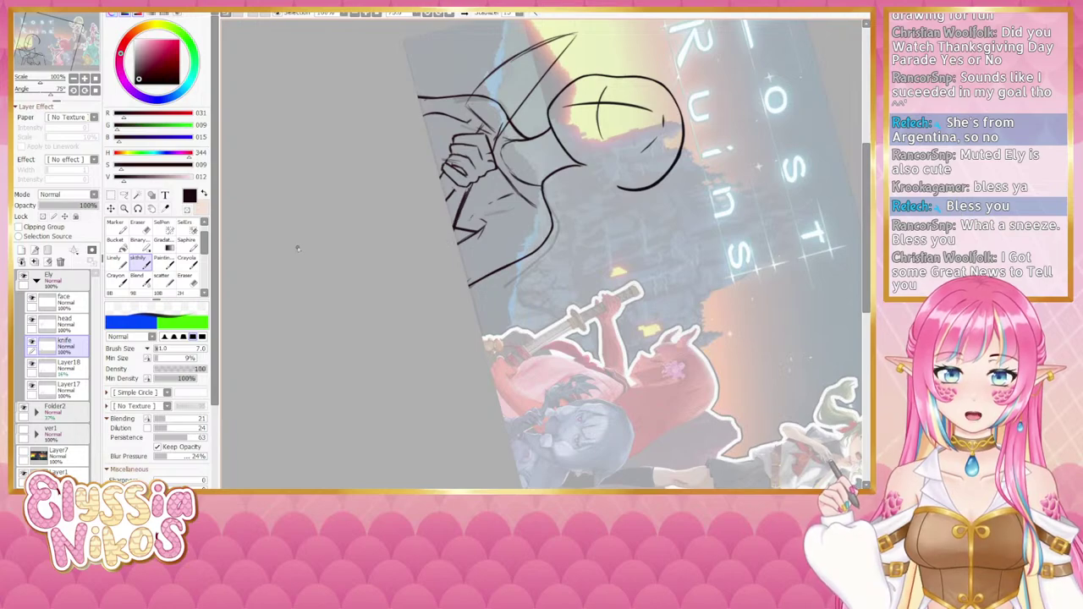
Step: Draw a short wrist line below the fist of the knife hand with the size 7 brush, using a rotated canvas view
{"action": "left_click", "coordinate": [138, 228]}
{"action": "left_click", "coordinate": [96, 90]}
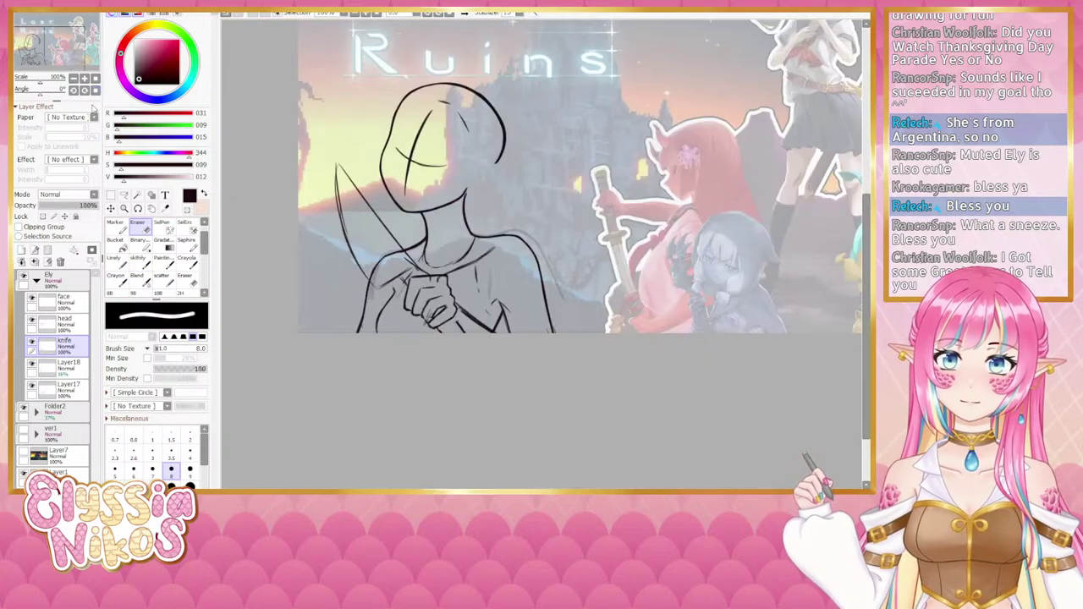
{"action": "left_click_drag", "start_coordinate": [443, 271], "coordinate": [391, 192]}
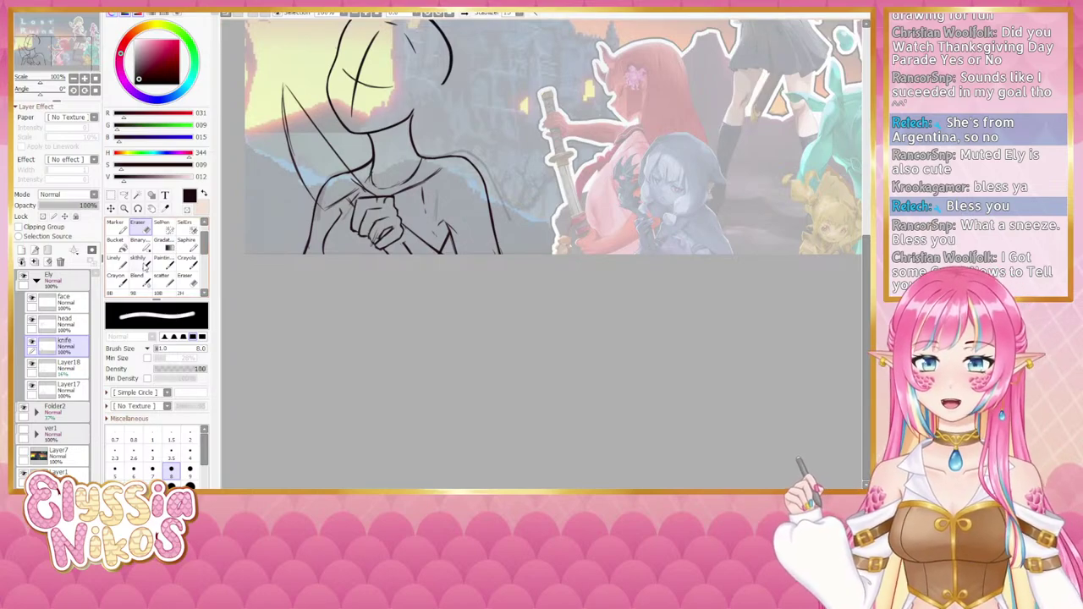
{"action": "left_click", "coordinate": [146, 265]}
{"action": "left_click_drag", "start_coordinate": [53, 90], "coordinate": [61, 100]}
{"action": "left_click_drag", "start_coordinate": [463, 195], "coordinate": [422, 225]}
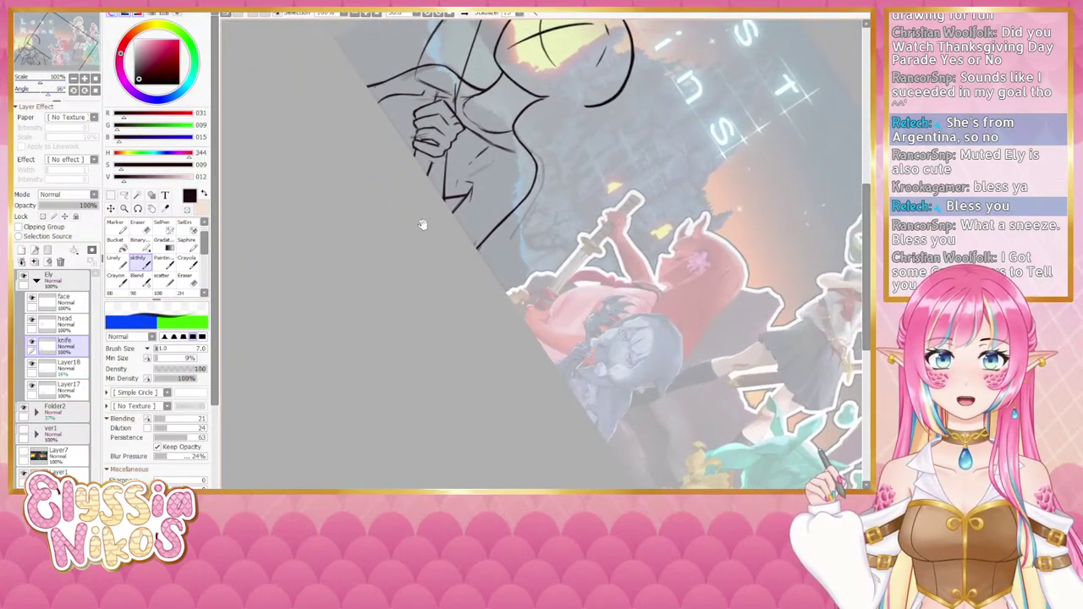
{"action": "left_click_drag", "start_coordinate": [434, 159], "coordinate": [430, 177]}
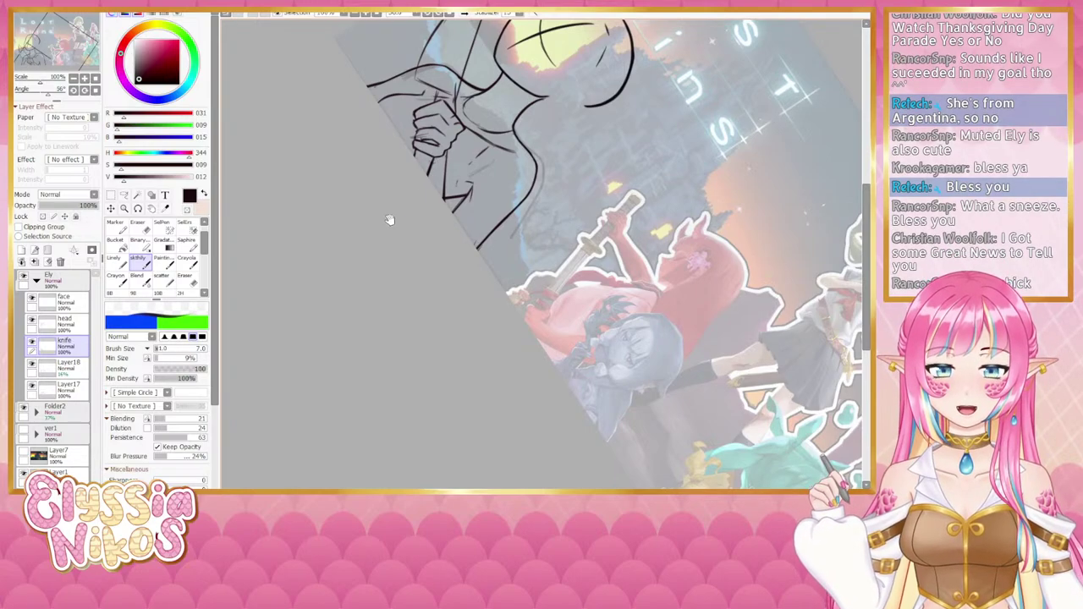
Step: Draw the forearm line from the wrist down to the thumbnail's lower edge and check it against the whole composition
{"action": "left_click", "coordinate": [97, 90]}
{"action": "mouse_move", "coordinate": [446, 269]}
{"action": "left_mouse_down"}
{"action": "mouse_move", "coordinate": [469, 218]}
{"action": "mouse_move", "coordinate": [464, 252]}
{"action": "left_mouse_up"}
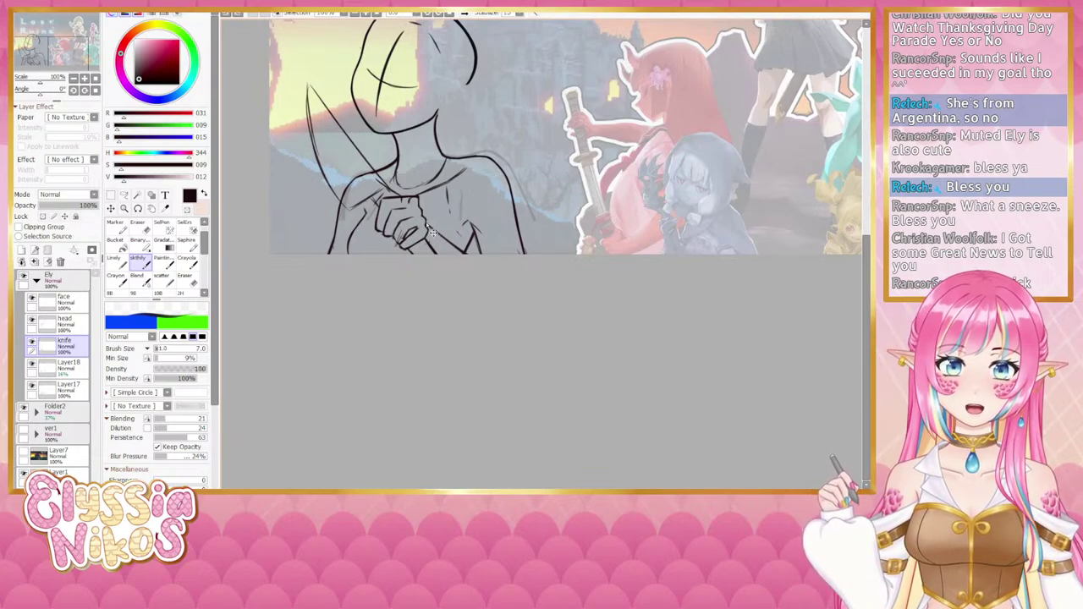
{"action": "left_click_drag", "start_coordinate": [424, 225], "coordinate": [461, 252]}
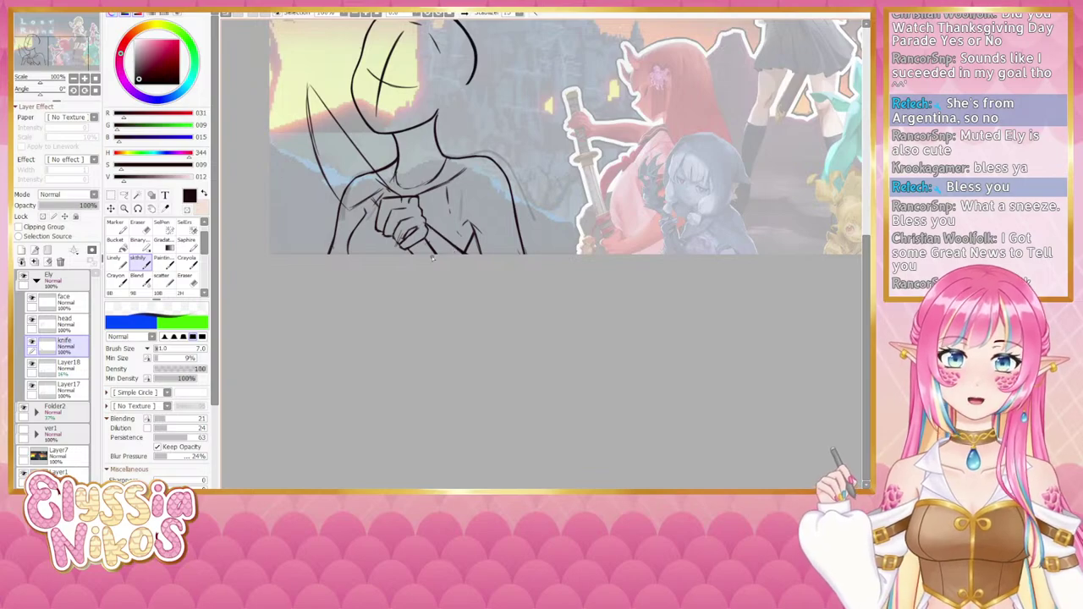
{"action": "left_click", "coordinate": [74, 78]}
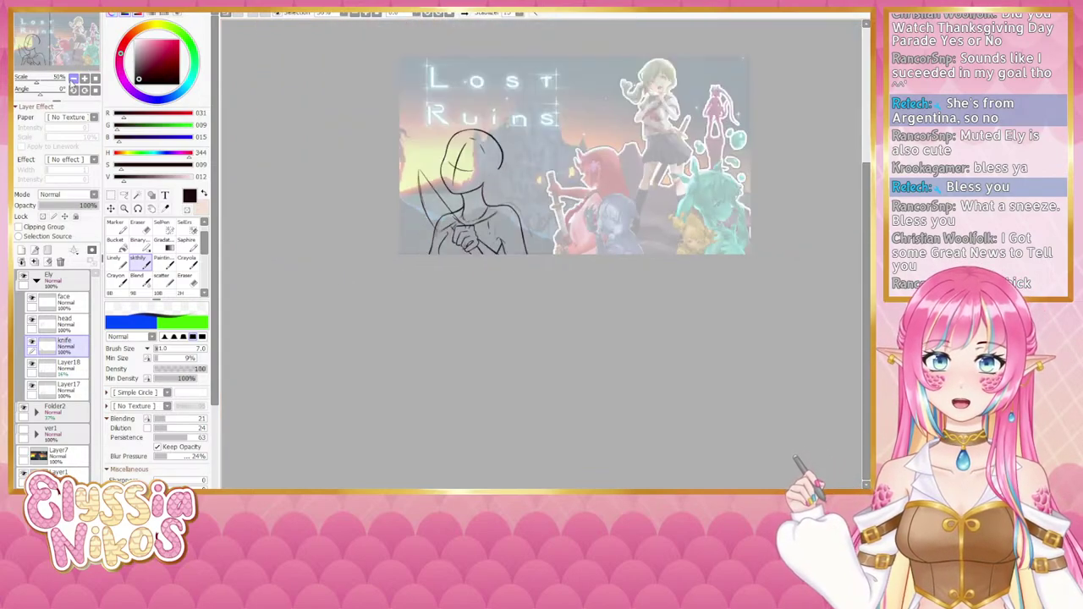
{"action": "left_click_drag", "start_coordinate": [456, 295], "coordinate": [392, 293]}
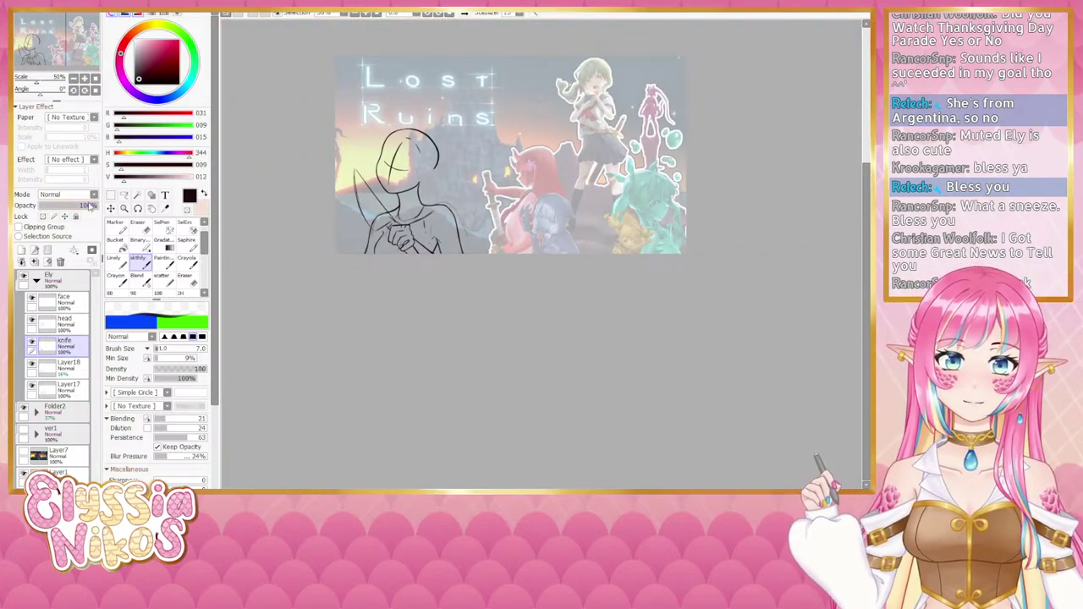
{"action": "left_click", "coordinate": [83, 78]}
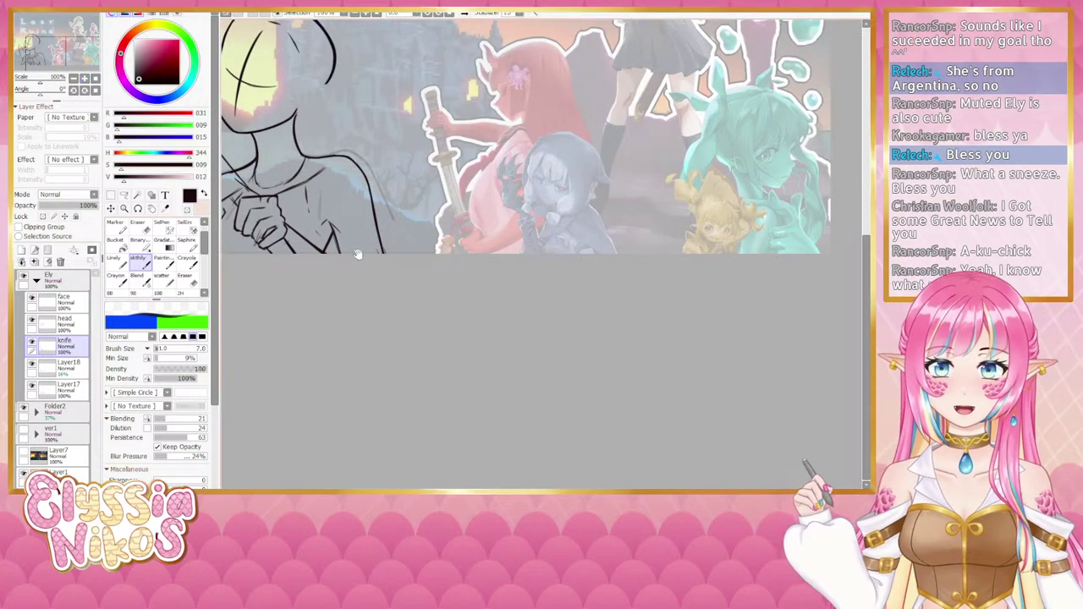
{"action": "scroll", "coordinate": [357, 254], "scroll_direction": "left", "scroll_amount": 2}
Step: Erase the excess forearm line beside the wrist at eraser size 17, comparing the result with undo and redo
{"action": "key", "text": "e"}
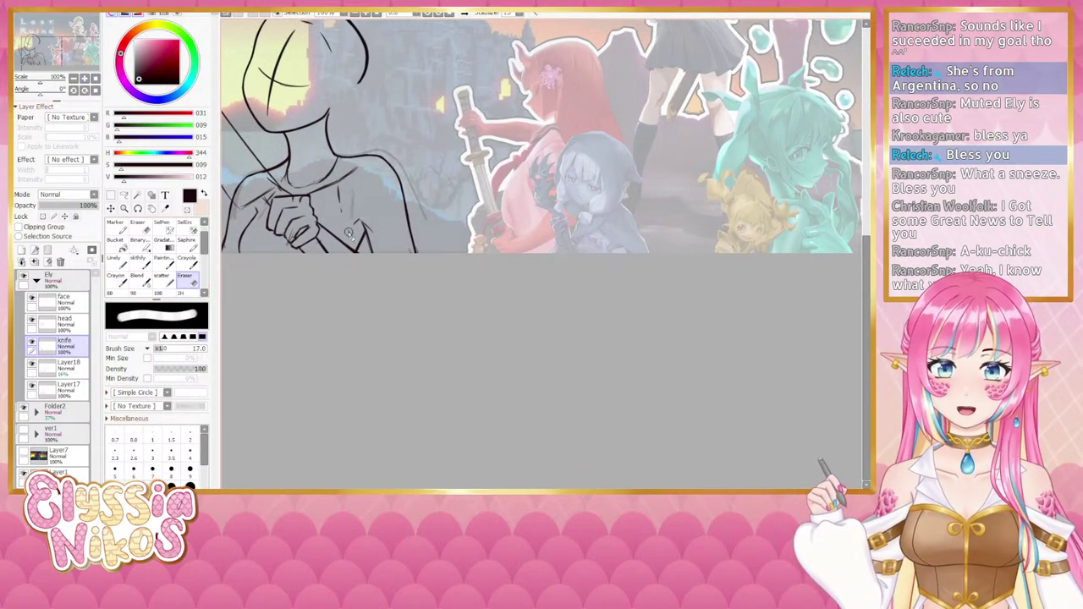
{"action": "mouse_move", "coordinate": [349, 233]}
{"action": "left_mouse_down"}
{"action": "mouse_move", "coordinate": [349, 248]}
{"action": "mouse_move", "coordinate": [370, 259]}
{"action": "left_mouse_up"}
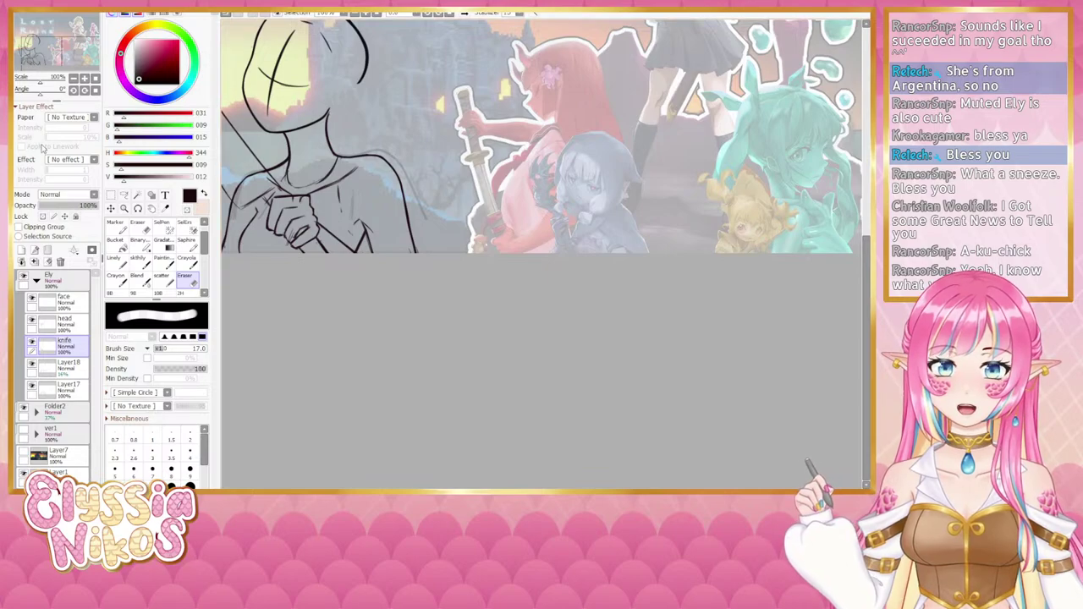
{"action": "key", "text": "ctrl+z"}
{"action": "key", "text": "ctrl+y"}
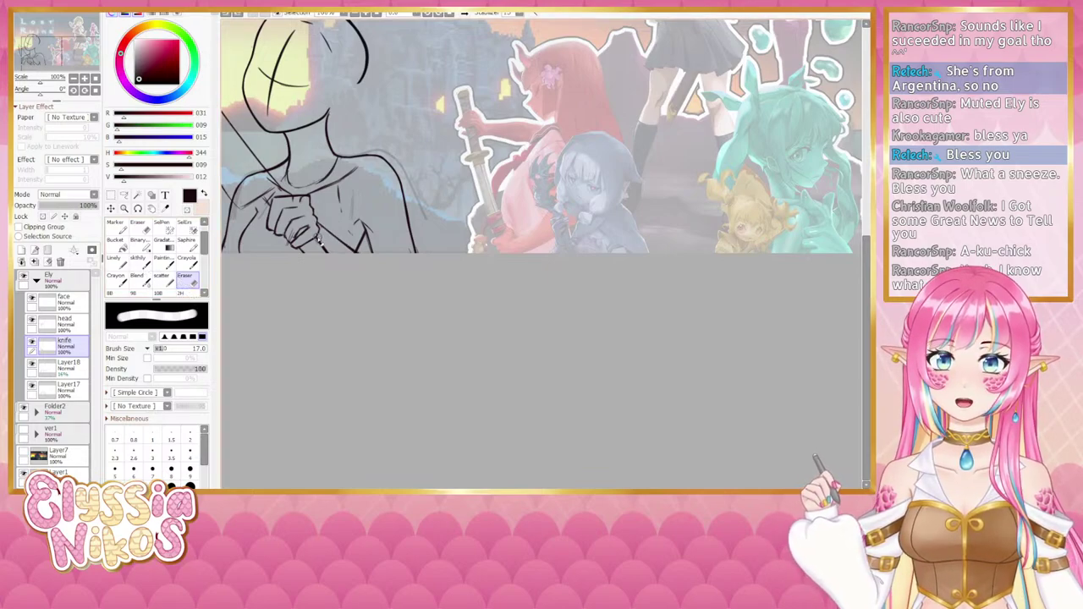
Step: Rotate the canvas view to 45° and touch up the wrist edge below the fist with the size 8 eraser
{"action": "left_click", "coordinate": [142, 264]}
{"action": "left_click_drag", "start_coordinate": [54, 89], "coordinate": [47, 91]}
{"action": "left_click_drag", "start_coordinate": [497, 200], "coordinate": [465, 316]}
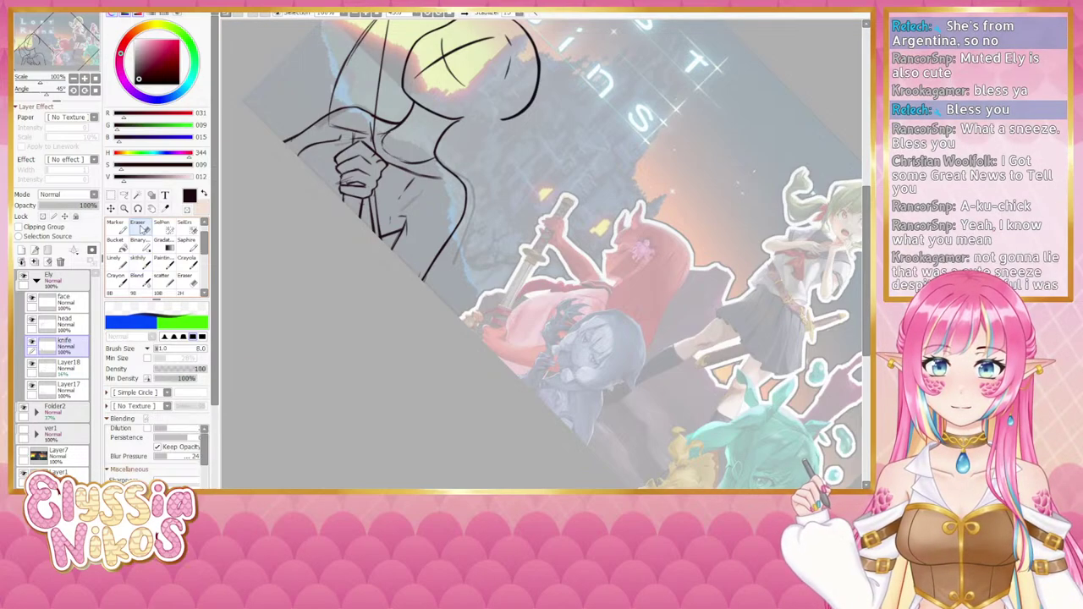
{"action": "key", "text": "e"}
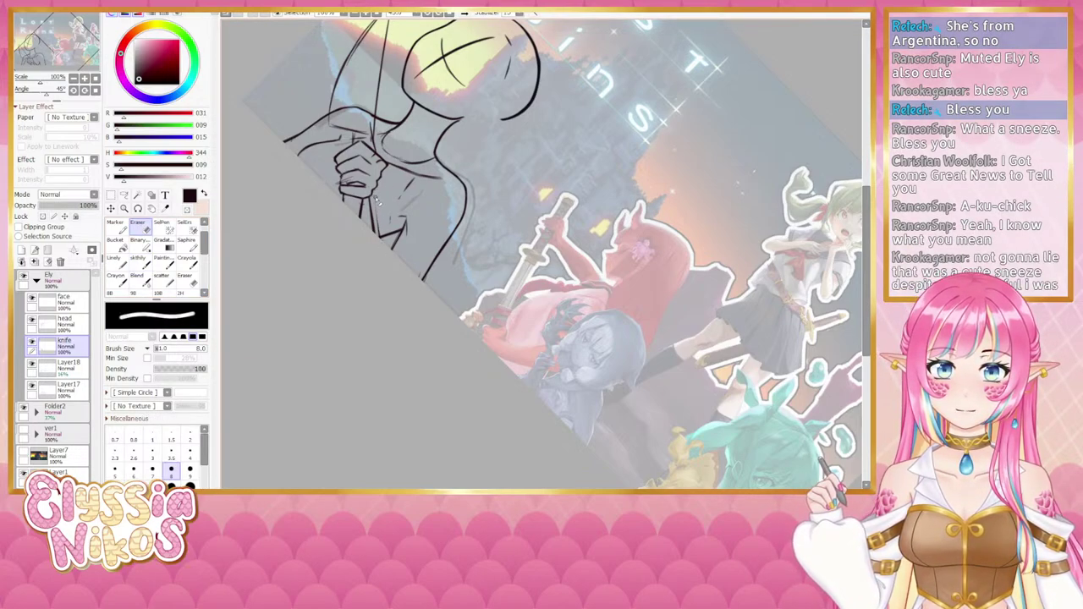
Step: Examine the knife hand's size and placement on the figure, alternating between the whole thumbnail and a close view
{"action": "left_click", "coordinate": [73, 80]}
{"action": "left_click", "coordinate": [73, 79]}
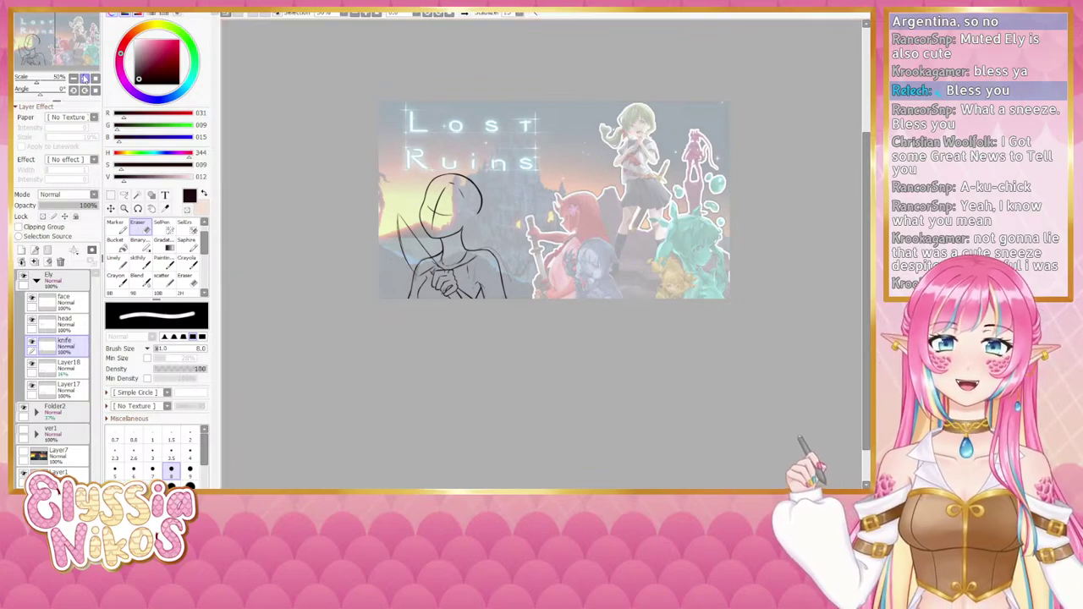
{"action": "left_click", "coordinate": [84, 78]}
{"action": "left_click", "coordinate": [84, 78]}
{"action": "left_click_drag", "start_coordinate": [344, 207], "coordinate": [390, 146]}
{"action": "left_click", "coordinate": [142, 263]}
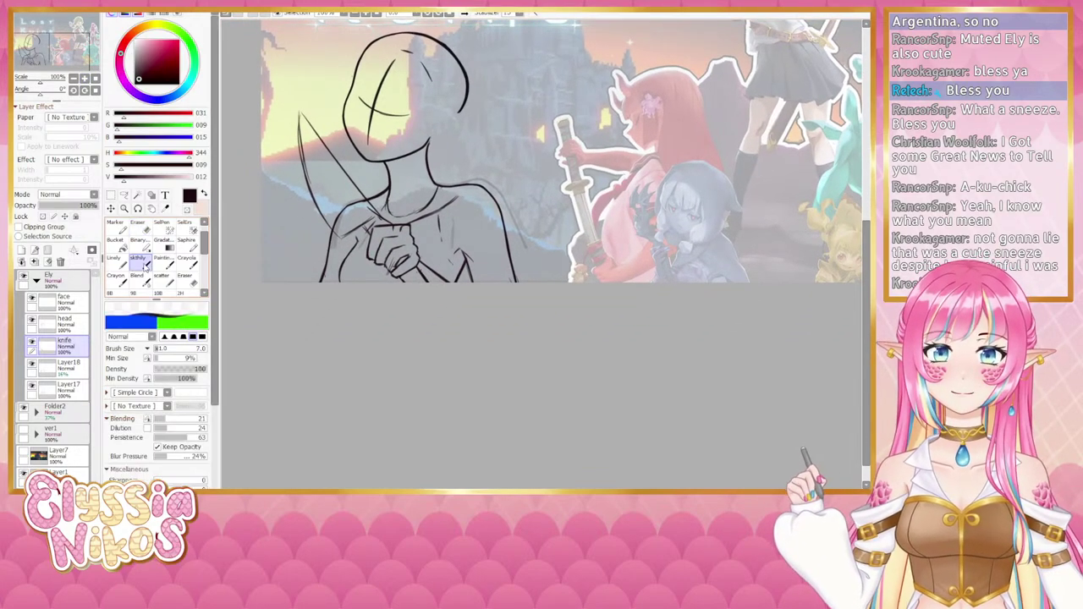
{"action": "left_click", "coordinate": [73, 78]}
{"action": "left_click", "coordinate": [73, 78]}
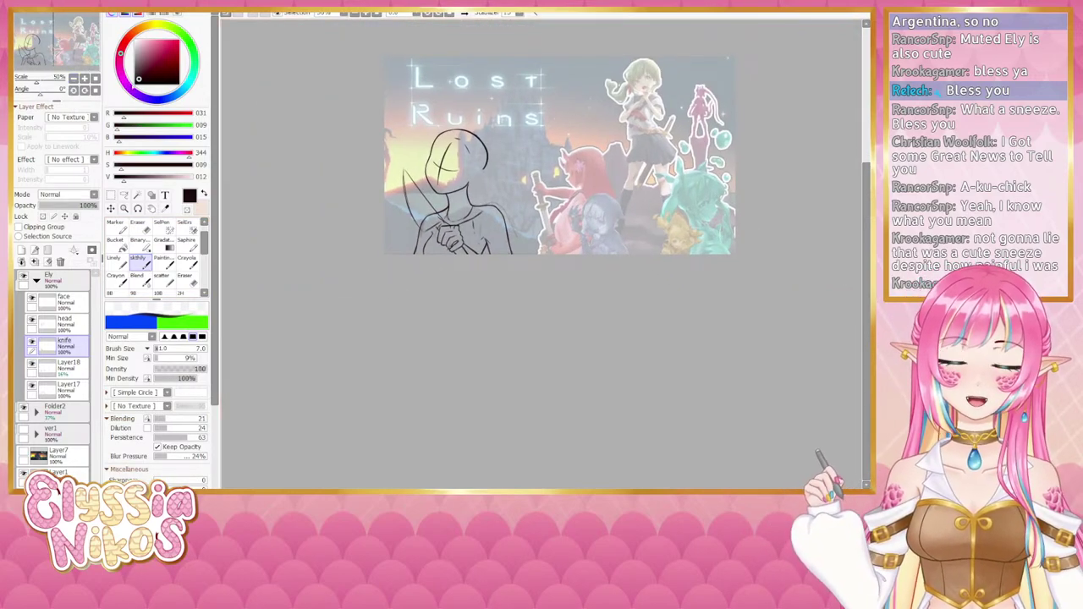
{"action": "left_click", "coordinate": [85, 78]}
{"action": "left_click", "coordinate": [85, 78]}
{"action": "mouse_move", "coordinate": [339, 237]}
{"action": "left_mouse_down"}
{"action": "mouse_move", "coordinate": [361, 231]}
{"action": "mouse_move", "coordinate": [383, 176]}
{"action": "mouse_move", "coordinate": [347, 248]}
{"action": "mouse_move", "coordinate": [406, 215]}
{"action": "left_mouse_up"}
Step: Lasso the knife hand on the knife layer, scale and reposition it slightly, and deform its corners to fit the wrist
{"action": "left_click", "coordinate": [125, 195]}
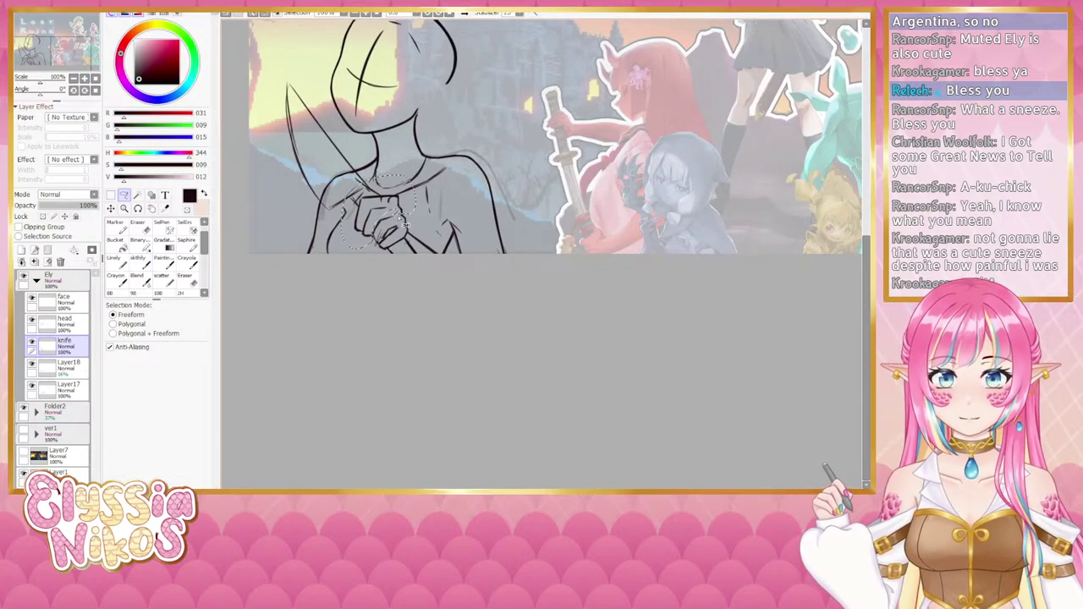
{"action": "key", "text": "ctrl+t"}
{"action": "left_click_drag", "start_coordinate": [345, 179], "coordinate": [352, 174]}
{"action": "left_click_drag", "start_coordinate": [375, 211], "coordinate": [371, 208]}
{"action": "left_click", "coordinate": [133, 382]}
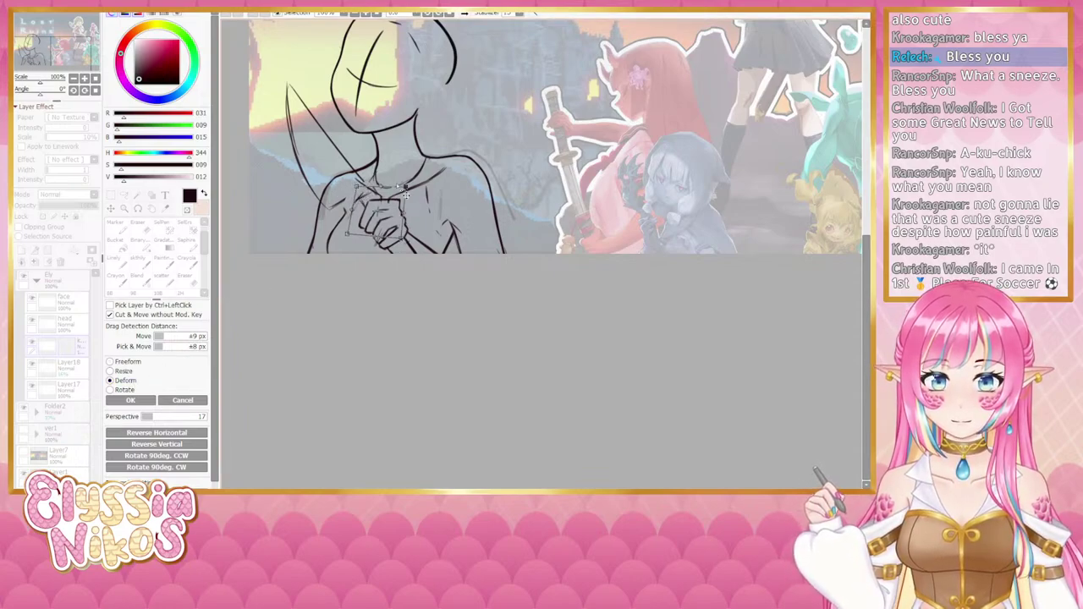
{"action": "left_click_drag", "start_coordinate": [406, 187], "coordinate": [402, 187]}
{"action": "left_click_drag", "start_coordinate": [419, 239], "coordinate": [414, 254]}
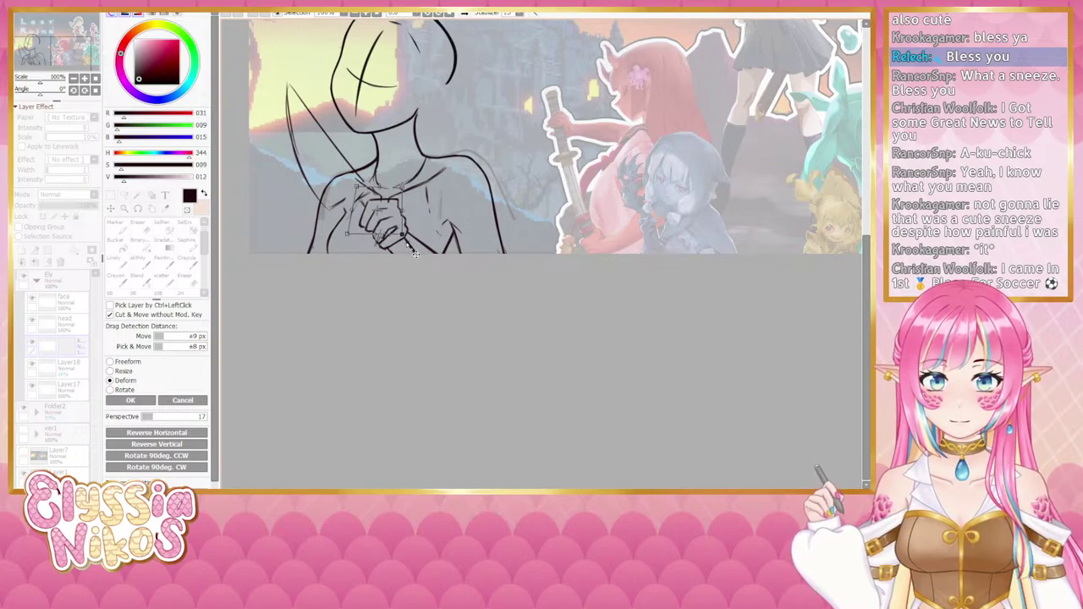
{"action": "left_click", "coordinate": [131, 400]}
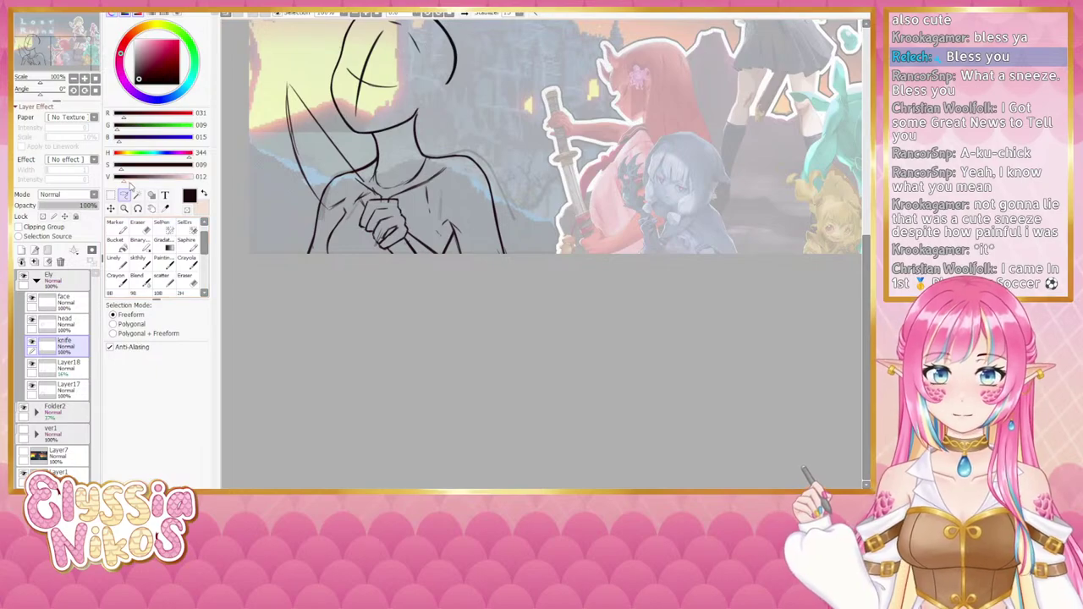
Step: Shrink the selected knife hand slightly with a freeform transform and clear the selection
{"action": "key", "text": "ctrl+t"}
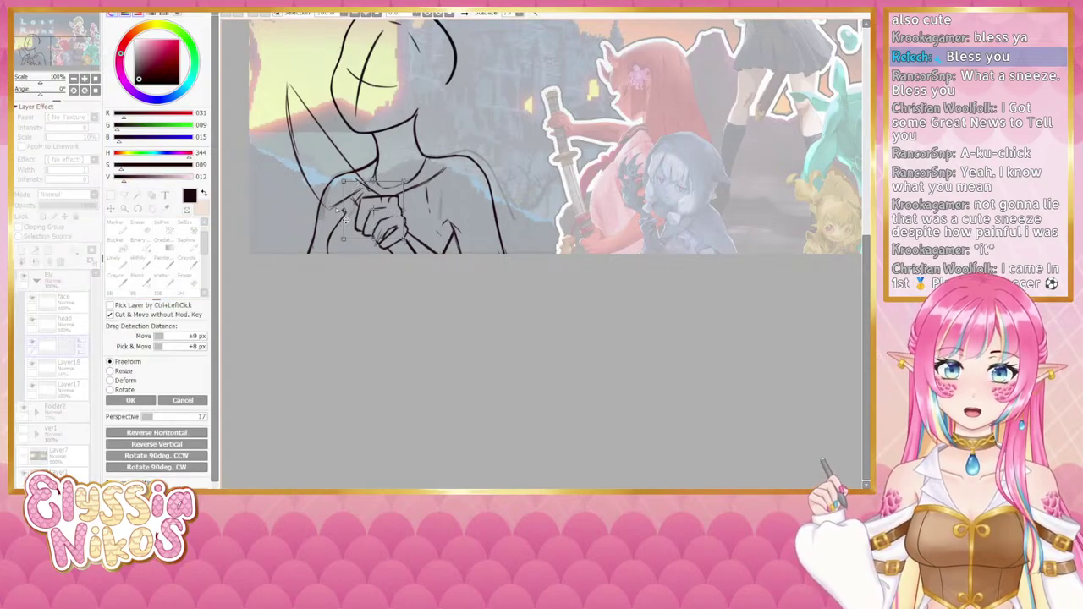
{"action": "left_click_drag", "start_coordinate": [343, 180], "coordinate": [346, 184]}
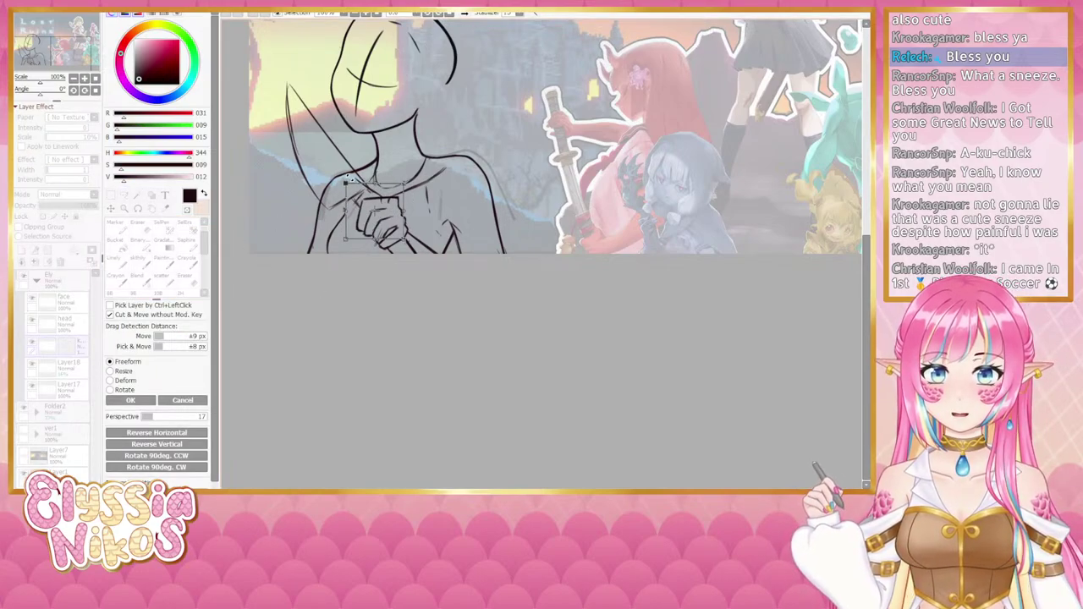
{"action": "left_click", "coordinate": [129, 401]}
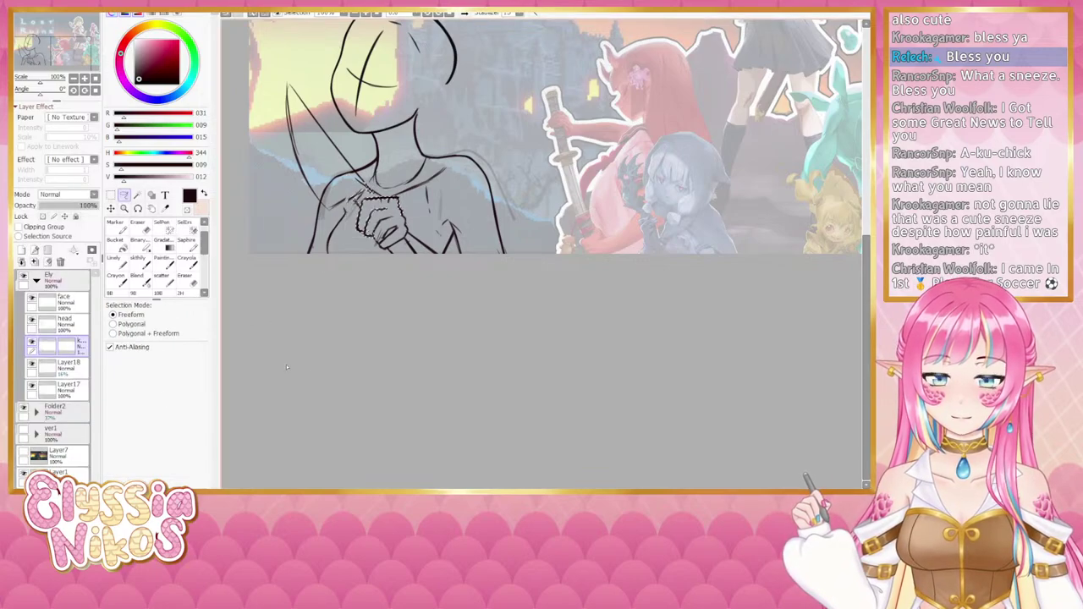
{"action": "left_click", "coordinate": [111, 195]}
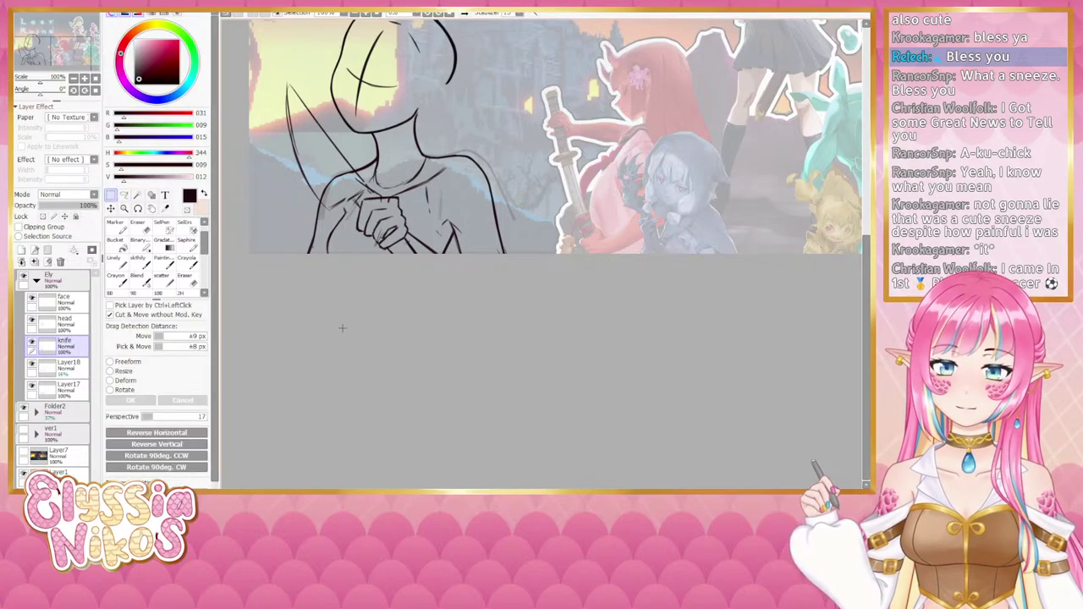
Step: Hide the knife layer and compare the remaining sketch in mirrored and normal view
{"action": "left_click", "coordinate": [73, 79]}
{"action": "left_click", "coordinate": [74, 78]}
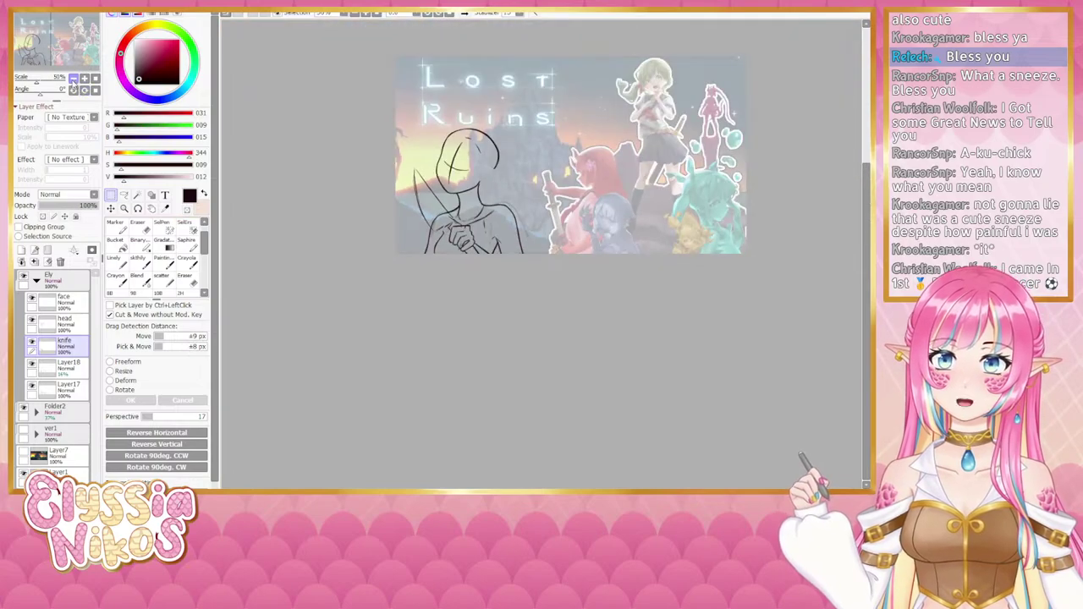
{"action": "left_click_drag", "start_coordinate": [271, 201], "coordinate": [259, 203]}
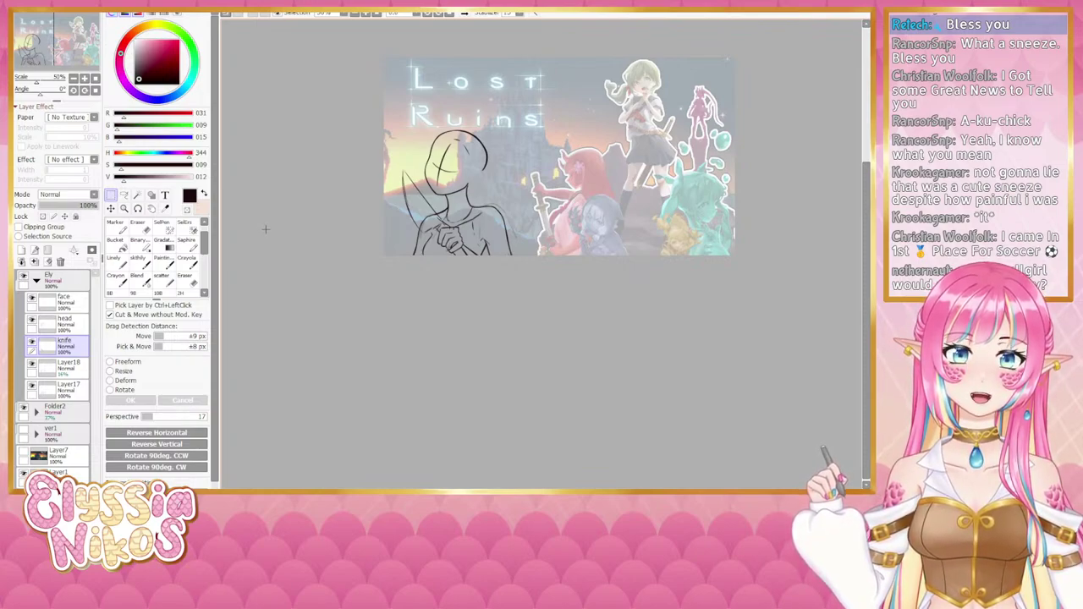
{"action": "left_click", "coordinate": [31, 342]}
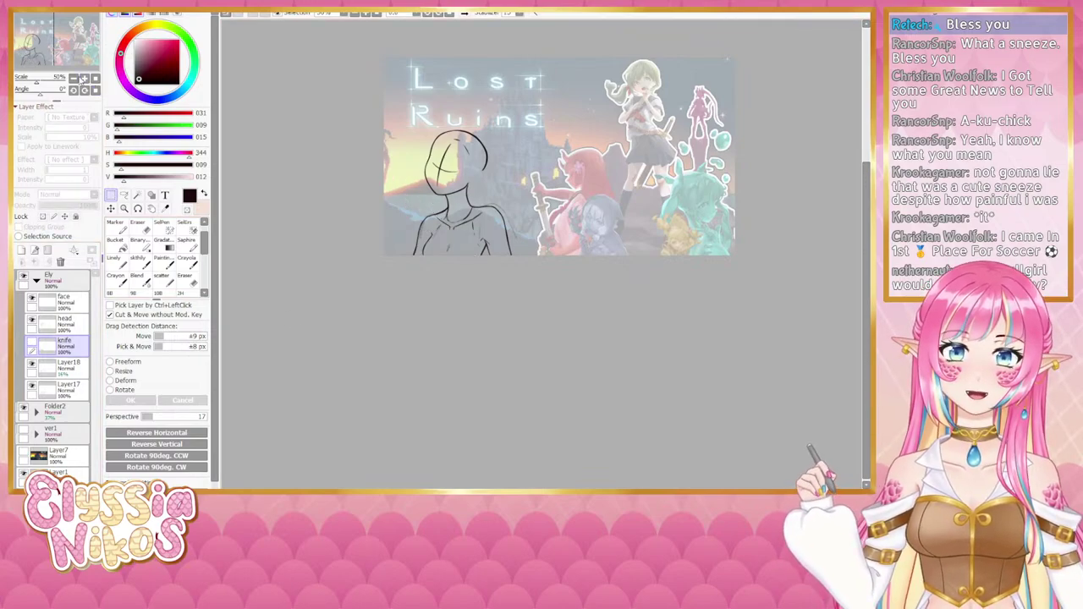
{"action": "left_click", "coordinate": [74, 78]}
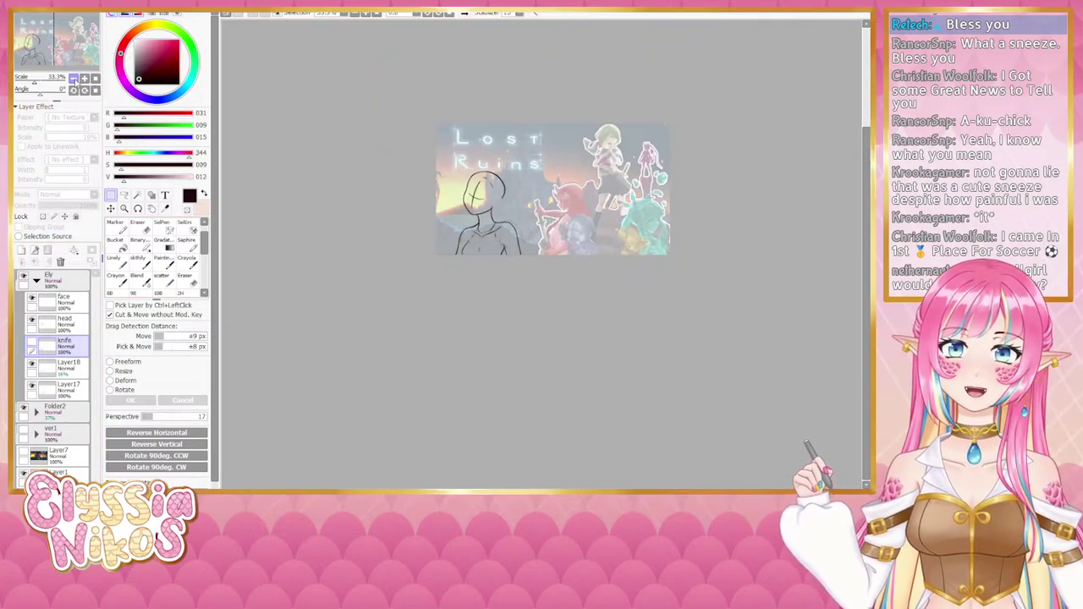
{"action": "left_click", "coordinate": [463, 14]}
{"action": "left_click", "coordinate": [464, 14]}
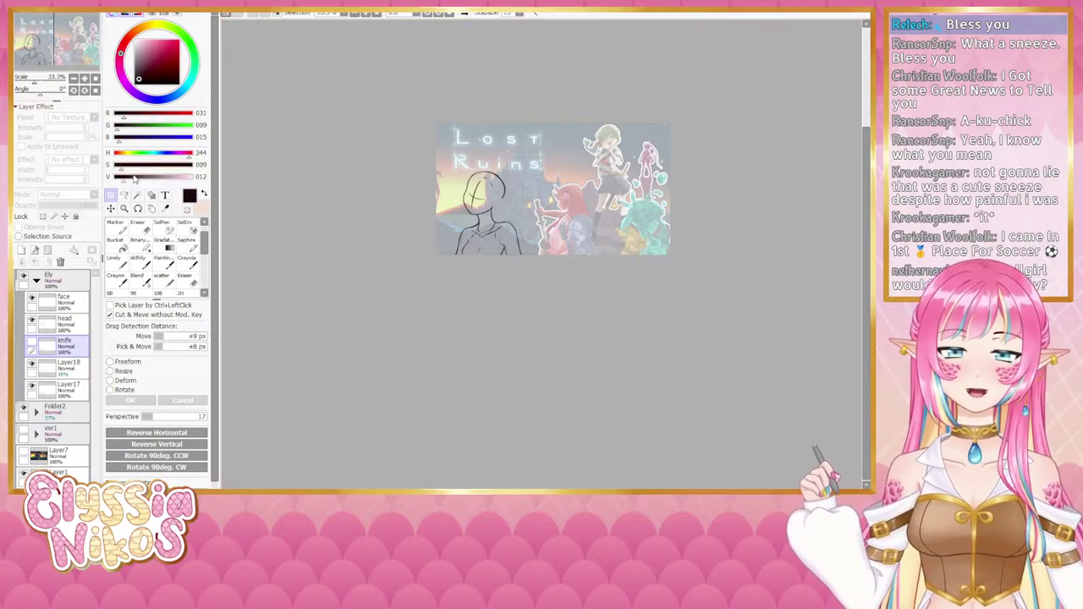
Step: Erase stray marks along the figure's left shoulder line on Layer17 with the Eraser at size 17
{"action": "left_click", "coordinate": [85, 79]}
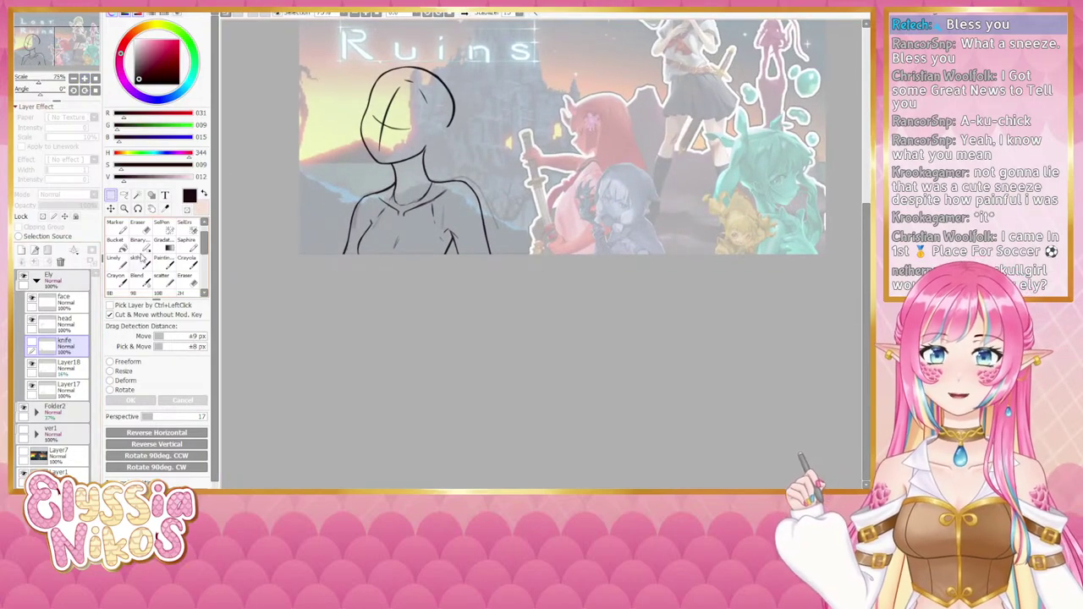
{"action": "left_click", "coordinate": [143, 260]}
{"action": "left_click_drag", "start_coordinate": [392, 243], "coordinate": [390, 252]}
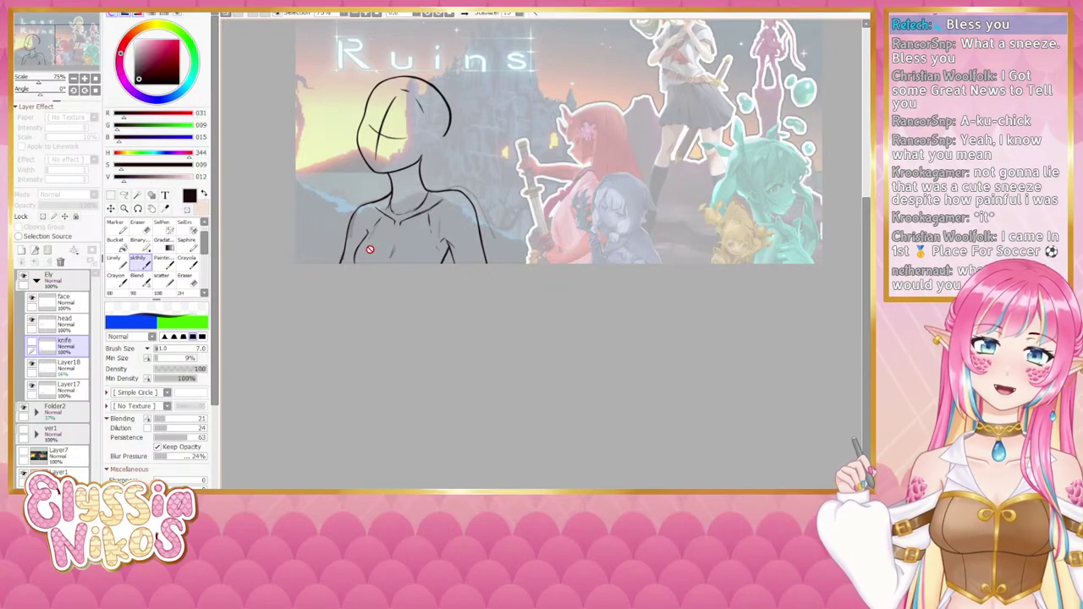
{"action": "left_click_drag", "start_coordinate": [443, 217], "coordinate": [430, 209]}
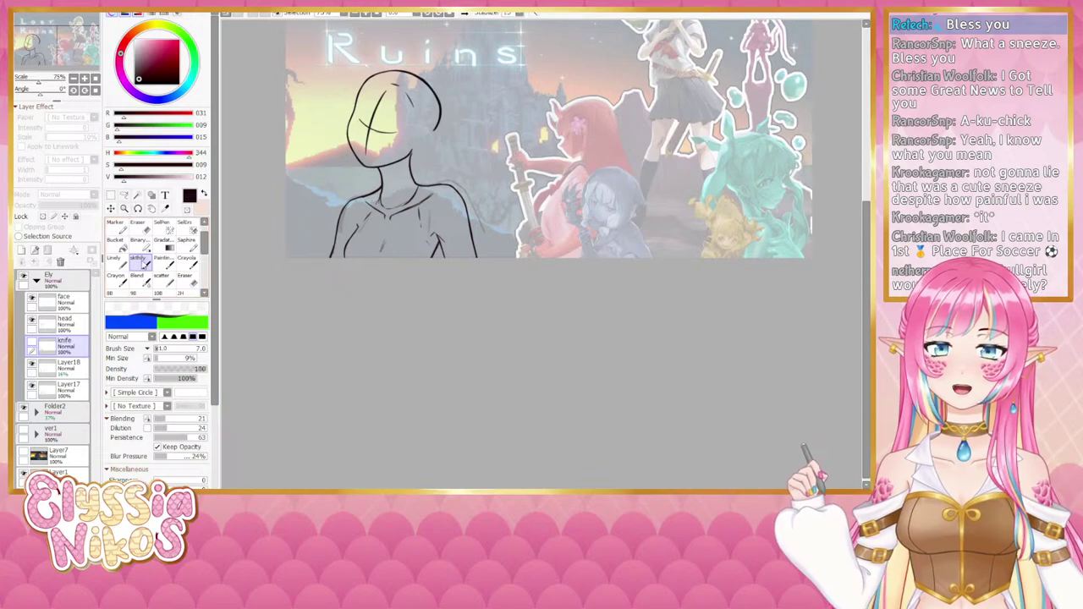
{"action": "left_click", "coordinate": [84, 79]}
{"action": "left_click_drag", "start_coordinate": [317, 221], "coordinate": [455, 215]}
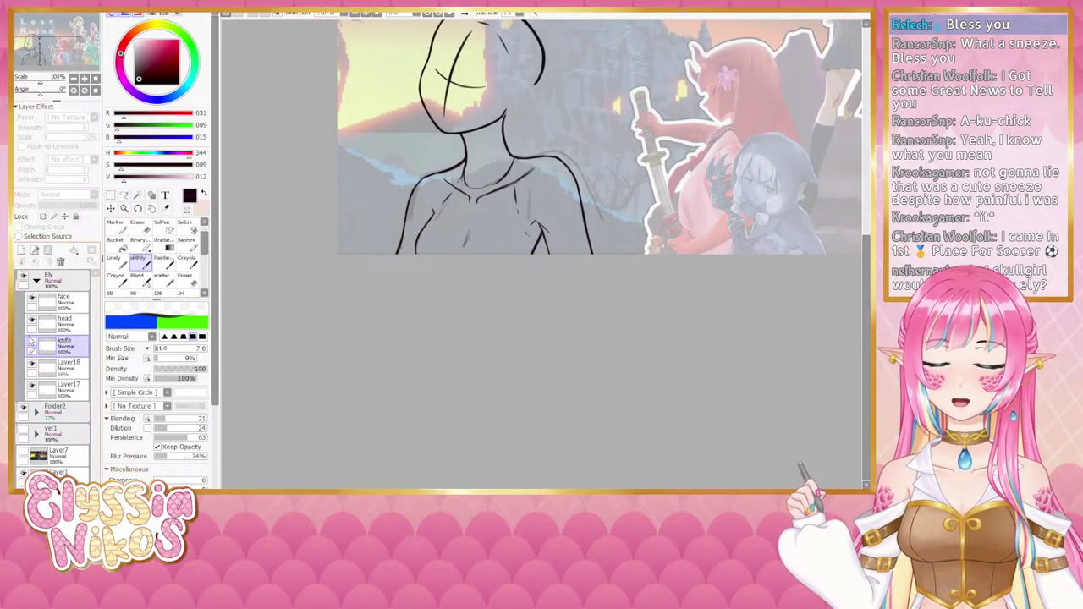
{"action": "left_click", "coordinate": [31, 388]}
{"action": "left_click", "coordinate": [32, 388]}
{"action": "left_click", "coordinate": [67, 391]}
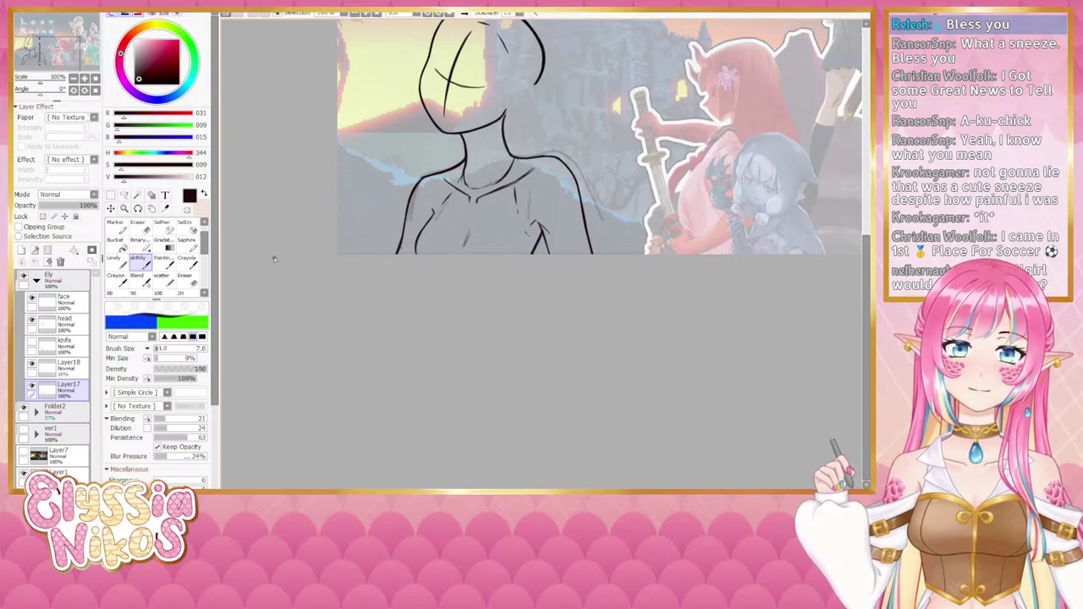
{"action": "key", "text": "e"}
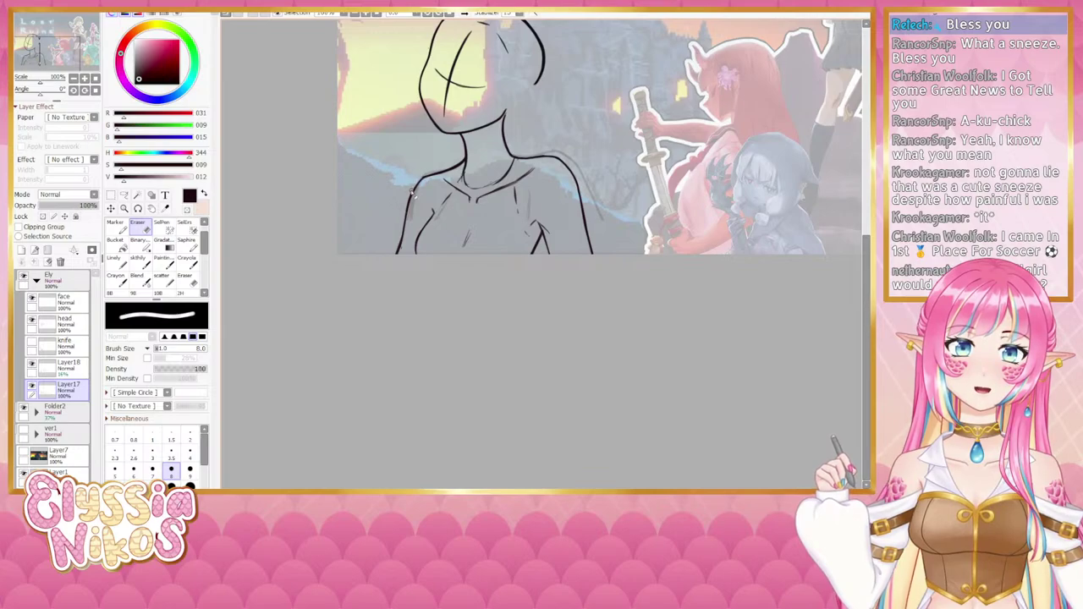
{"action": "left_click_drag", "start_coordinate": [432, 168], "coordinate": [433, 169]}
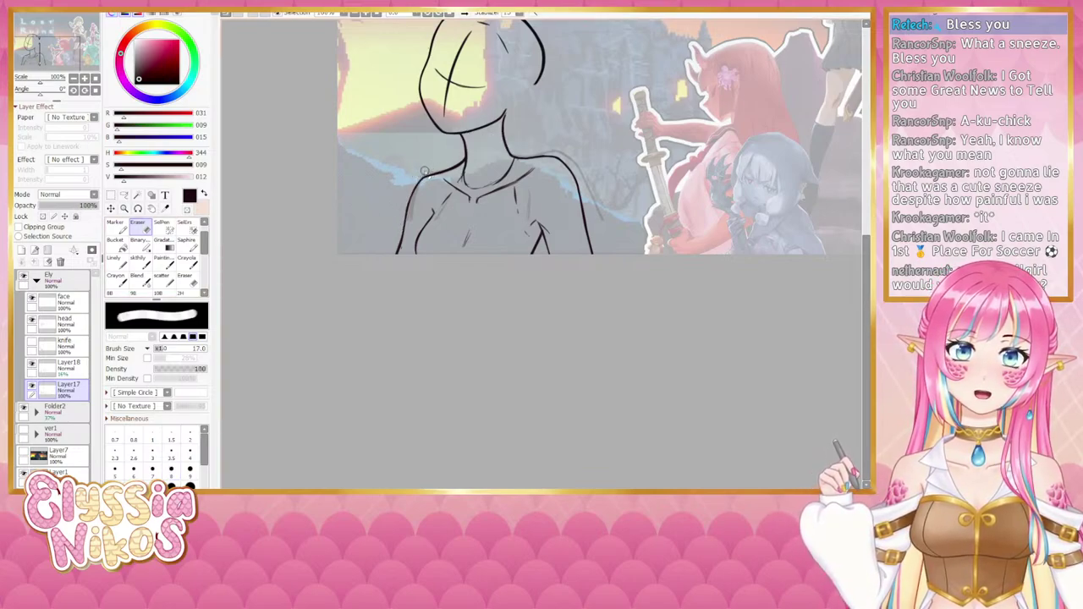
Step: Examine the whole composition zoomed out, in both normal and mirrored view
{"action": "left_click", "coordinate": [73, 78]}
{"action": "left_click", "coordinate": [73, 79]}
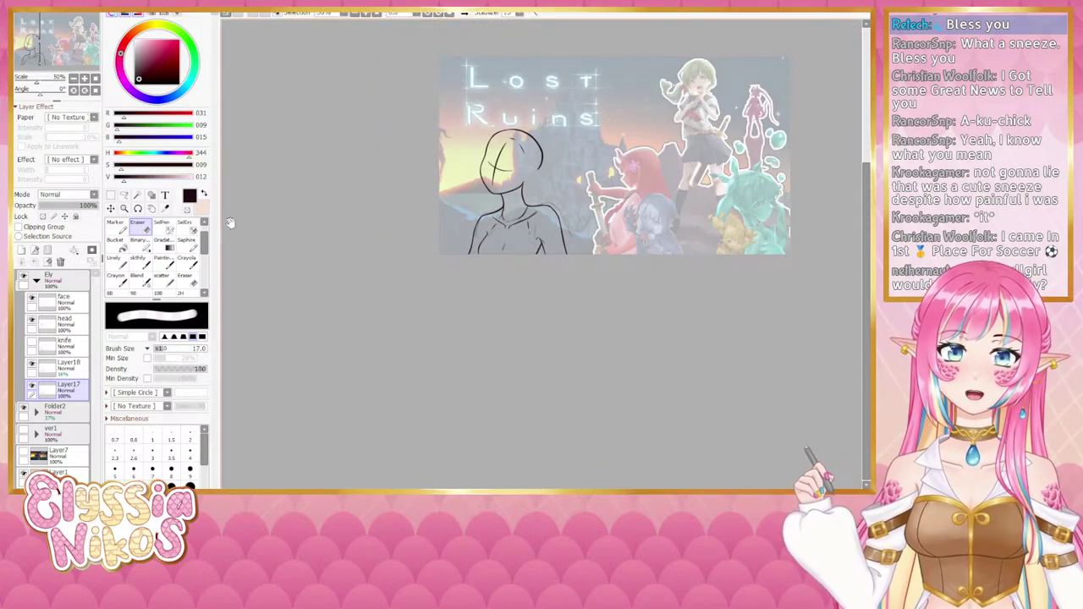
{"action": "left_click_drag", "start_coordinate": [230, 223], "coordinate": [153, 238]}
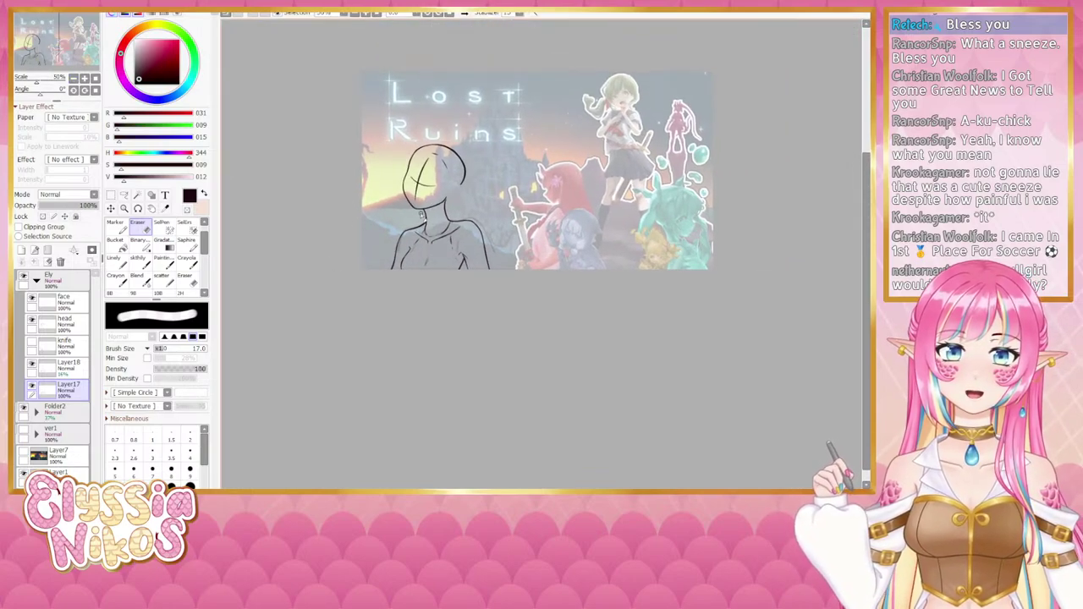
{"action": "left_click", "coordinate": [464, 13]}
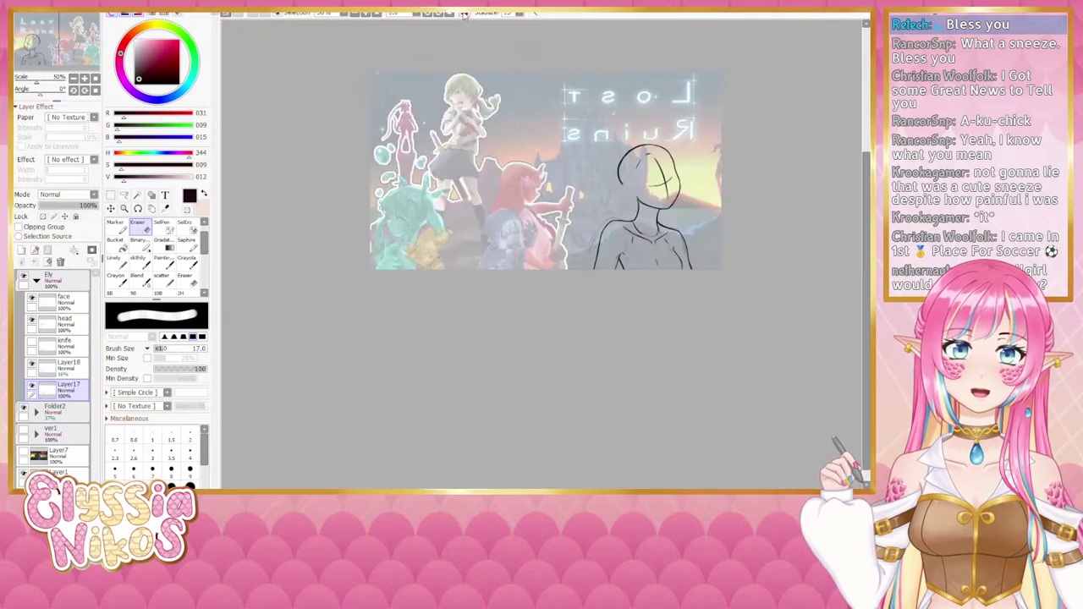
{"action": "left_click_drag", "start_coordinate": [555, 209], "coordinate": [515, 207]}
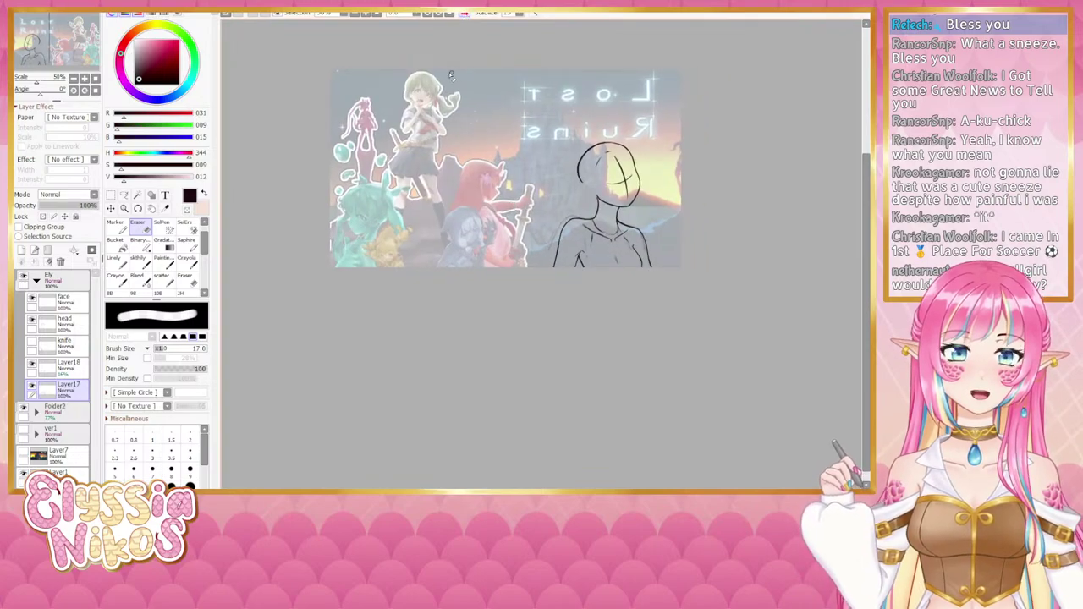
{"action": "left_click", "coordinate": [74, 77]}
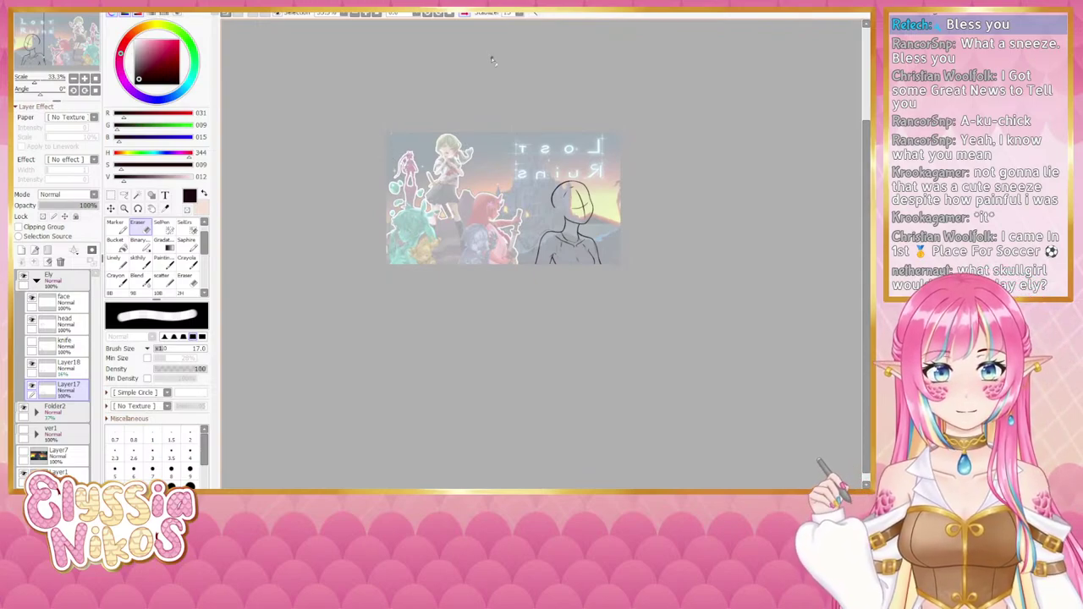
{"action": "left_click", "coordinate": [464, 14]}
Step: Clear Layer18, set its opacity to 100%, and rename it clothes
{"action": "left_click", "coordinate": [84, 79]}
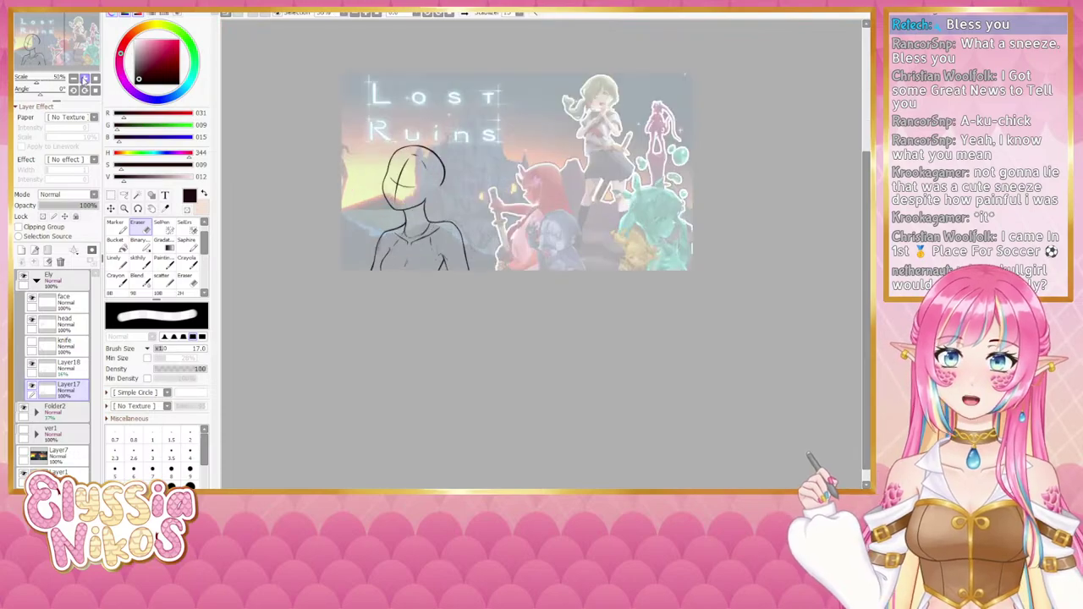
{"action": "left_click", "coordinate": [84, 79]}
{"action": "left_click_drag", "start_coordinate": [356, 203], "coordinate": [526, 244]}
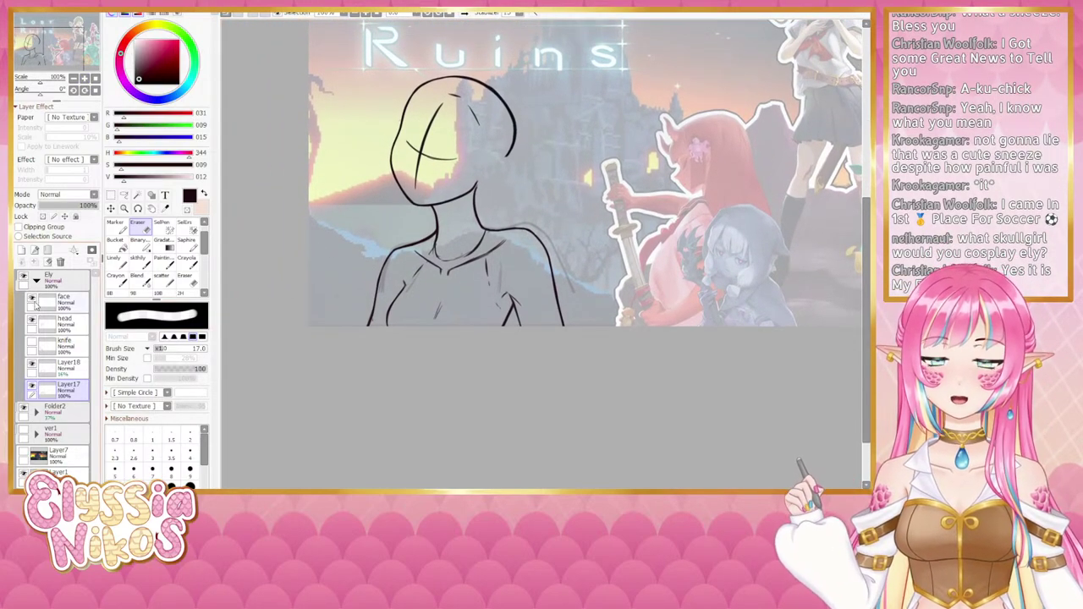
{"action": "left_click", "coordinate": [34, 366]}
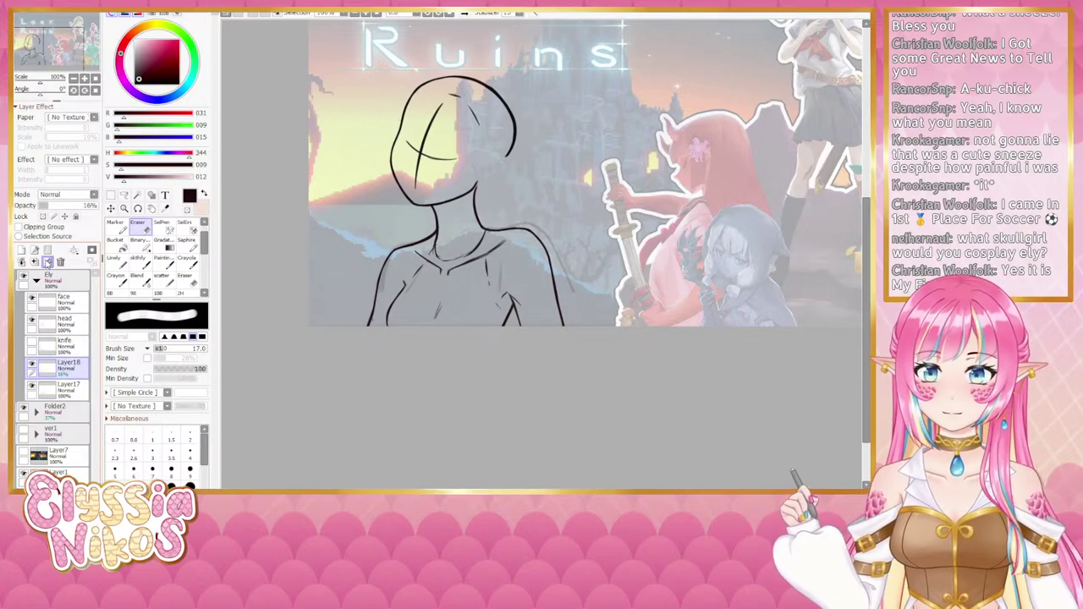
{"action": "left_click", "coordinate": [48, 263]}
{"action": "left_click_drag", "start_coordinate": [49, 205], "coordinate": [179, 196]}
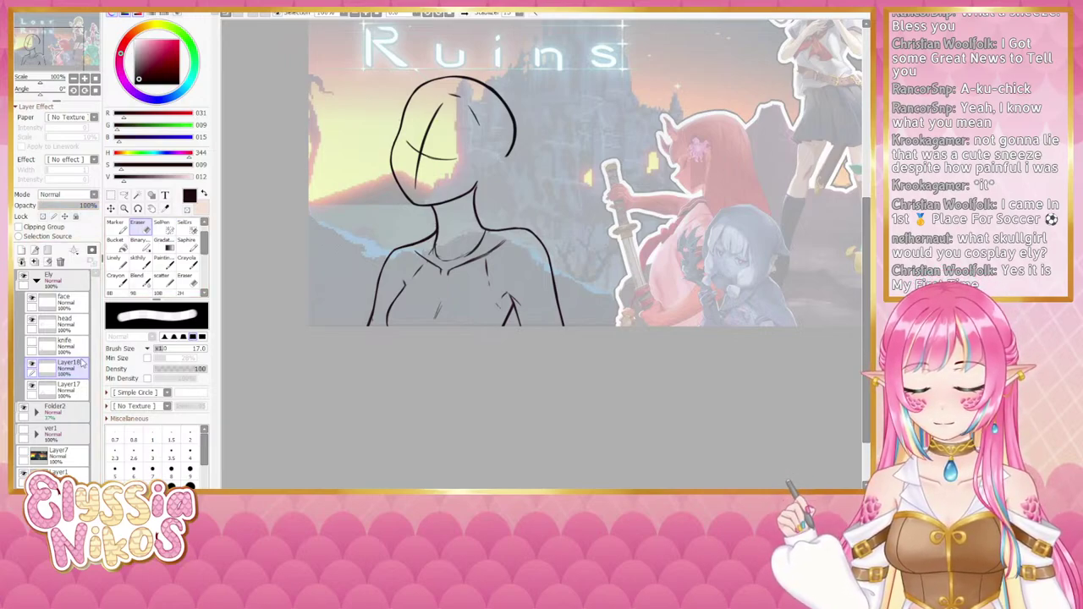
{"action": "key", "text": "Return"}
Step: Lower the opacity of the body sketch on Layer17 to 46%
{"action": "left_click", "coordinate": [142, 263]}
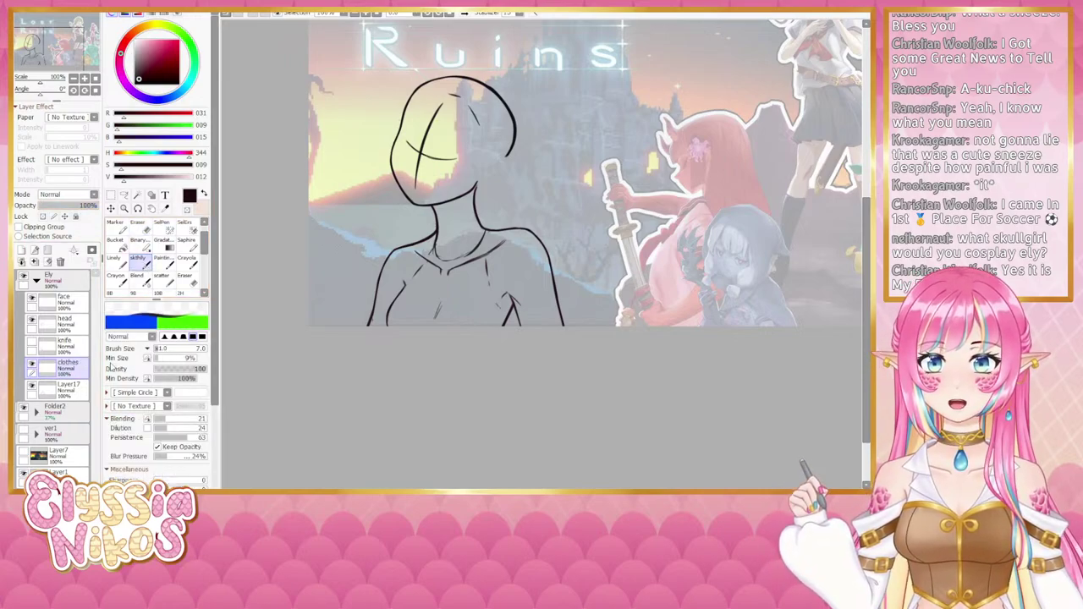
{"action": "left_click", "coordinate": [75, 390]}
{"action": "left_click", "coordinate": [67, 206]}
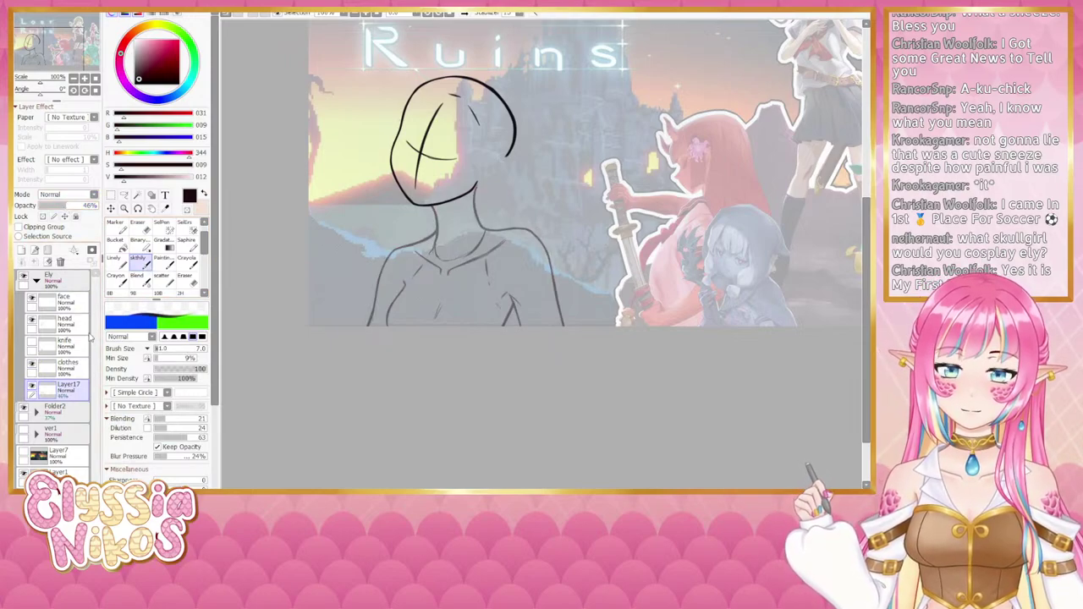
Step: Draw the right side of a V-neckline on the clothes layer, running from the neck base down to mid-chest
{"action": "left_click", "coordinate": [76, 368]}
{"action": "left_click_drag", "start_coordinate": [510, 276], "coordinate": [440, 343]}
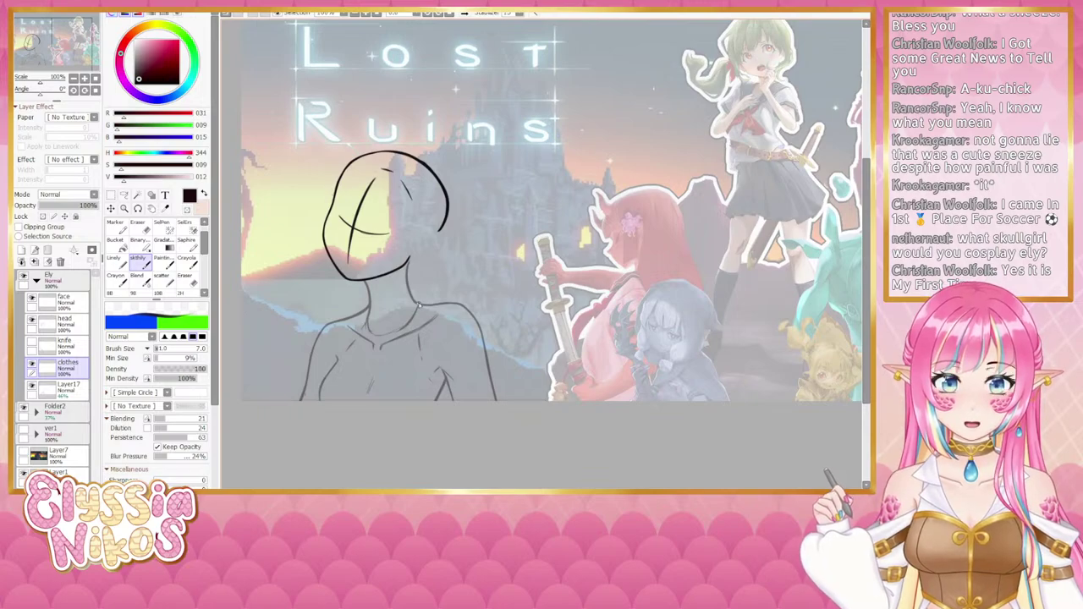
{"action": "left_click_drag", "start_coordinate": [418, 305], "coordinate": [393, 347]}
{"action": "key", "text": "ctrl+z"}
{"action": "left_click_drag", "start_coordinate": [421, 304], "coordinate": [373, 381]}
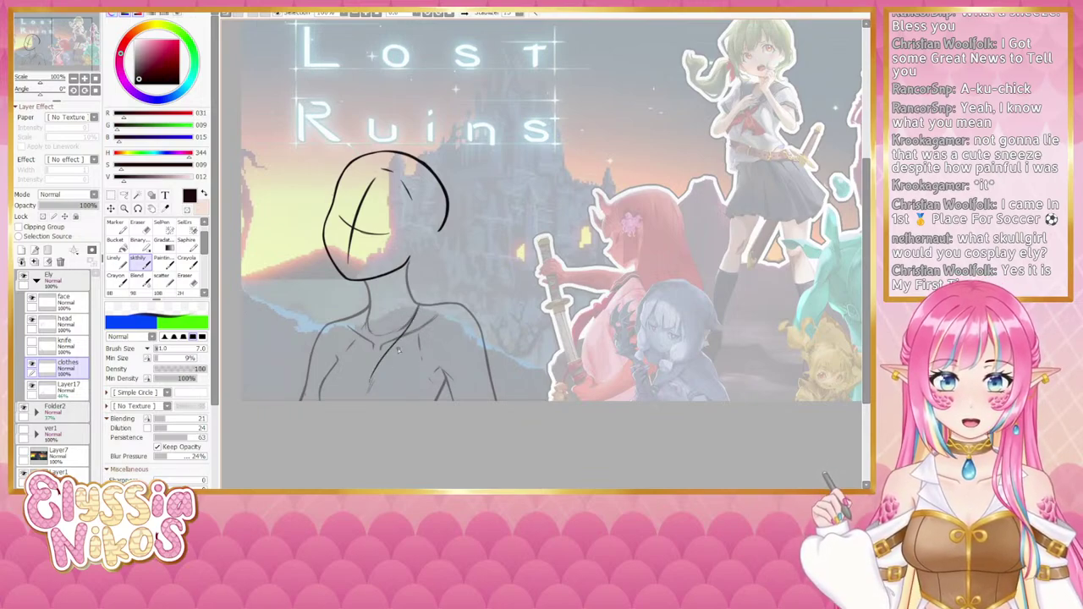
{"action": "key", "text": "ctrl+z"}
{"action": "left_click_drag", "start_coordinate": [420, 303], "coordinate": [375, 380]}
{"action": "key", "text": "ctrl+z"}
{"action": "mouse_move", "coordinate": [424, 303]}
{"action": "left_mouse_down"}
{"action": "mouse_move", "coordinate": [421, 323]}
{"action": "mouse_move", "coordinate": [364, 386]}
{"action": "left_mouse_up"}
{"action": "key", "text": "ctrl+z"}
{"action": "left_click_drag", "start_coordinate": [423, 300], "coordinate": [373, 378]}
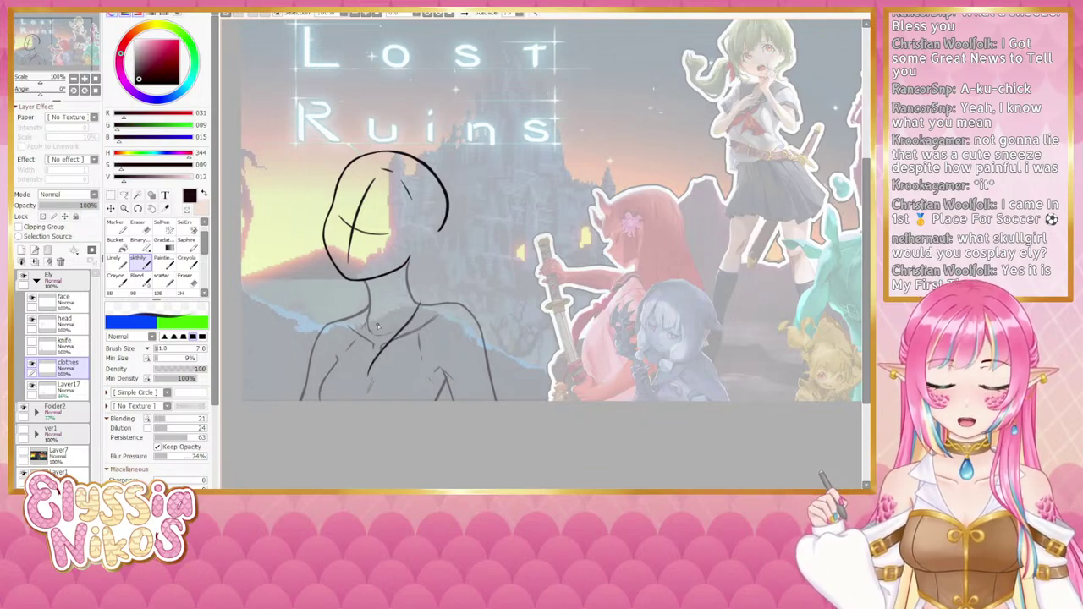
Step: Draw the left side of the V-neckline from the neck base down to meet the right line, redoing the stroke until it fits
{"action": "left_click_drag", "start_coordinate": [370, 307], "coordinate": [366, 378]}
{"action": "key", "text": "ctrl+z"}
{"action": "key", "text": "ctrl+z"}
{"action": "left_click_drag", "start_coordinate": [369, 301], "coordinate": [364, 378]}
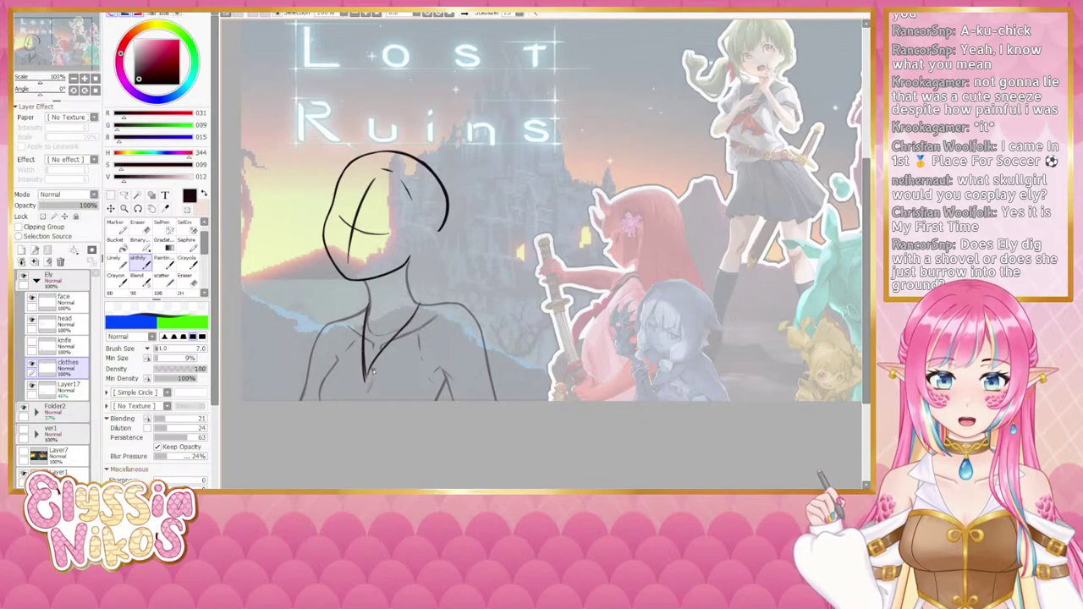
{"action": "key", "text": "ctrl+z"}
{"action": "left_click_drag", "start_coordinate": [370, 303], "coordinate": [364, 357]}
{"action": "key", "text": "ctrl+z"}
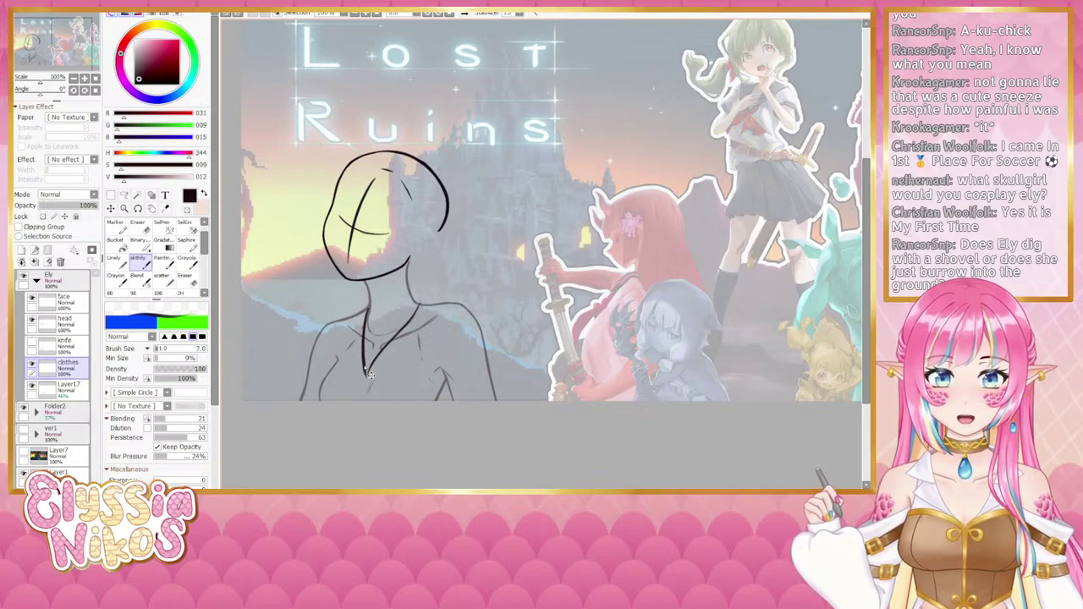
{"action": "key", "text": "ctrl+z"}
{"action": "left_click_drag", "start_coordinate": [371, 306], "coordinate": [364, 369]}
{"action": "key", "text": "ctrl+z"}
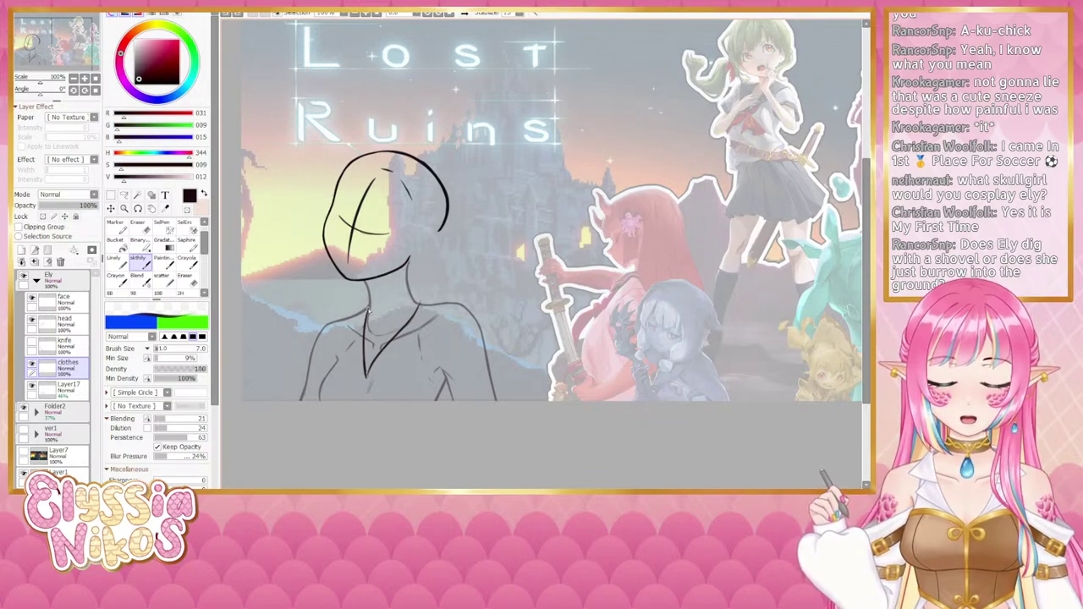
{"action": "left_click_drag", "start_coordinate": [369, 307], "coordinate": [363, 369]}
{"action": "key", "text": "ctrl+z"}
{"action": "key", "text": "ctrl+z"}
{"action": "left_click_drag", "start_coordinate": [369, 306], "coordinate": [367, 381]}
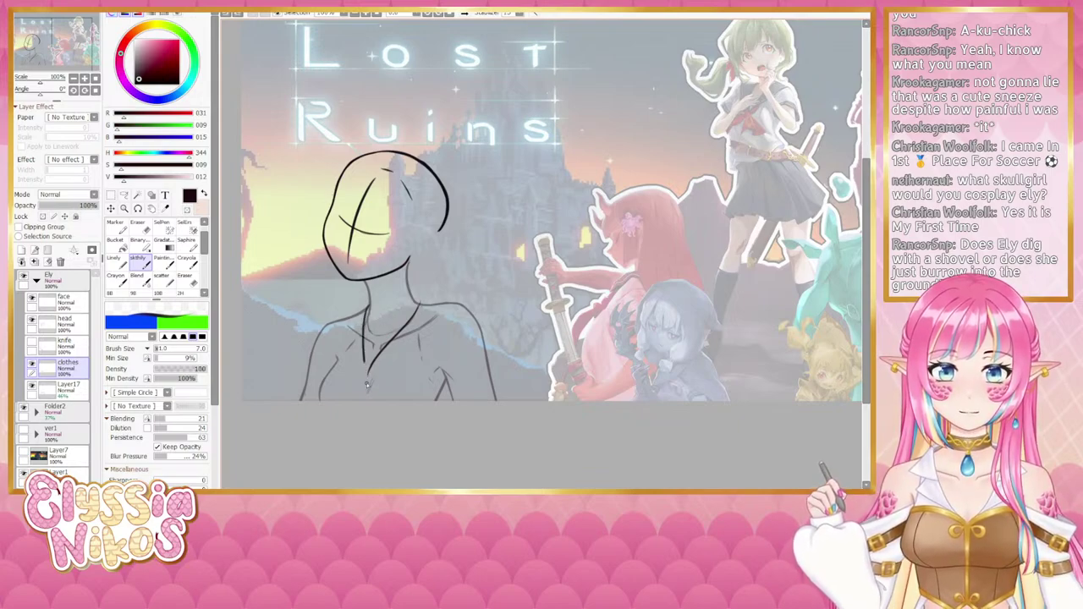
{"action": "key", "text": "ctrl+z"}
{"action": "left_click_drag", "start_coordinate": [370, 306], "coordinate": [367, 379]}
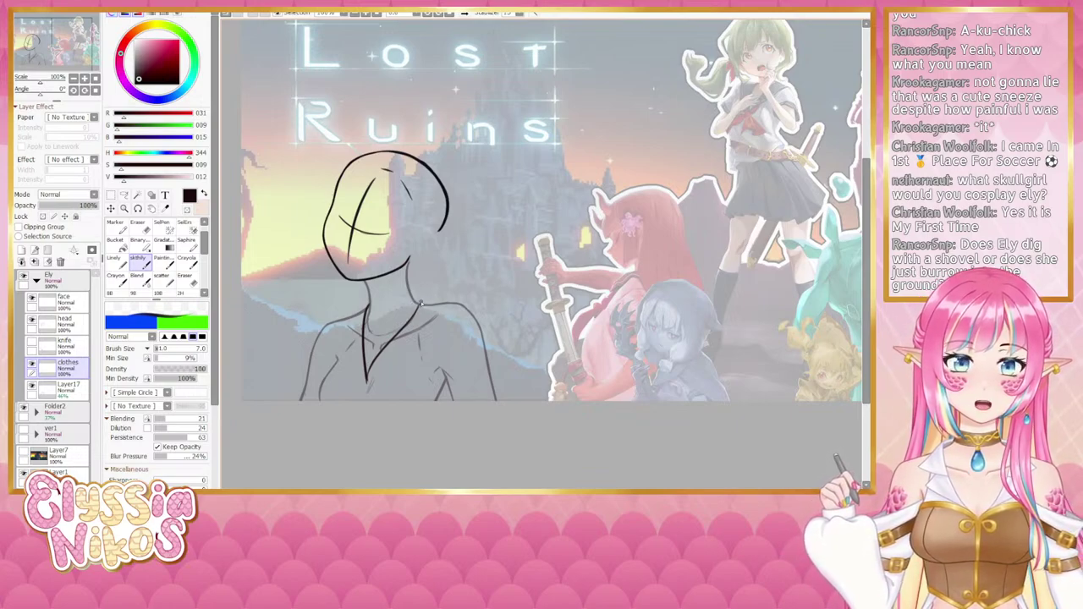
Step: Reinforce the right side of the V-neckline with a darker stroke down to its point, undoing unsatisfactory attempts
{"action": "left_click_drag", "start_coordinate": [422, 304], "coordinate": [369, 386]}
{"action": "key", "text": "ctrl+z"}
{"action": "left_click_drag", "start_coordinate": [420, 305], "coordinate": [368, 378]}
{"action": "key", "text": "ctrl+z"}
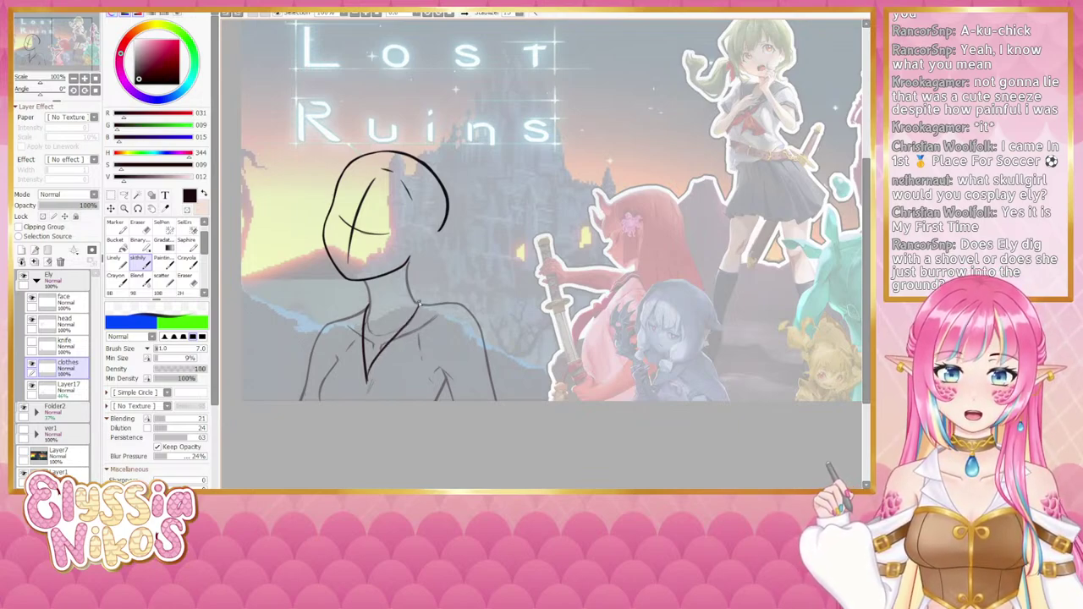
{"action": "left_click_drag", "start_coordinate": [418, 305], "coordinate": [377, 357]}
{"action": "key", "text": "ctrl+z"}
{"action": "left_click_drag", "start_coordinate": [419, 305], "coordinate": [369, 378]}
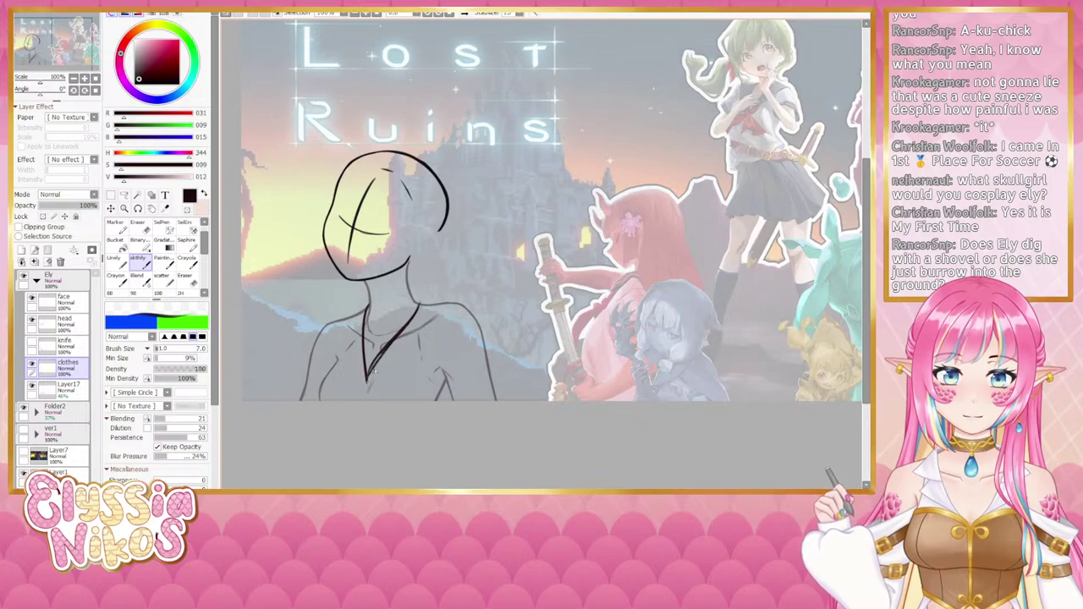
{"action": "key", "text": "ctrl+z"}
{"action": "left_click_drag", "start_coordinate": [391, 344], "coordinate": [367, 382]}
{"action": "key", "text": "ctrl+z"}
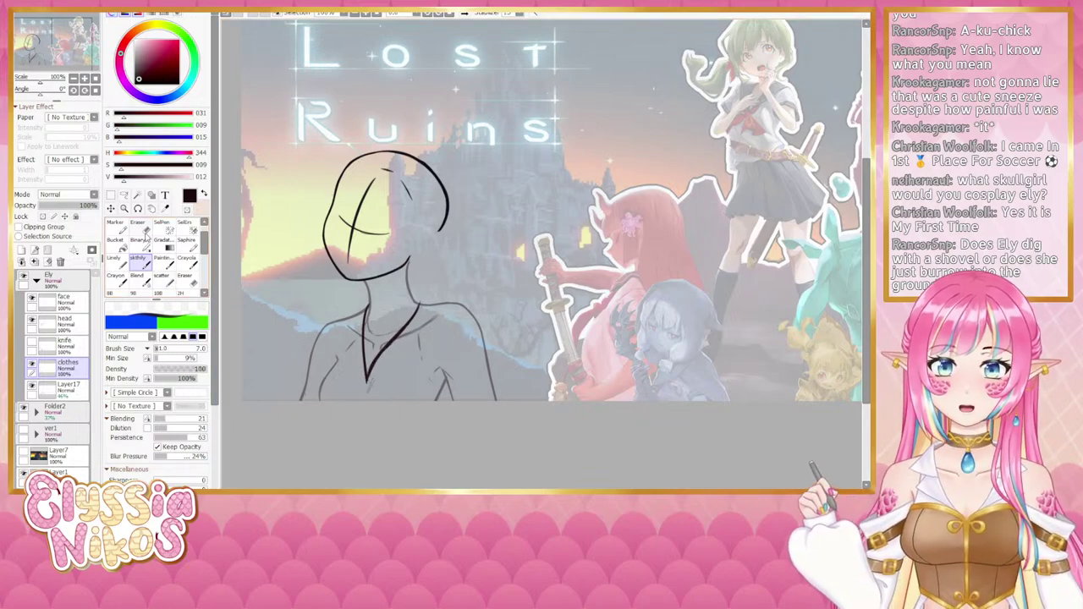
Step: Clean up the V-neckline strokes on the clothes layer with the Eraser, returning to the sketch brush when done
{"action": "key", "text": "e"}
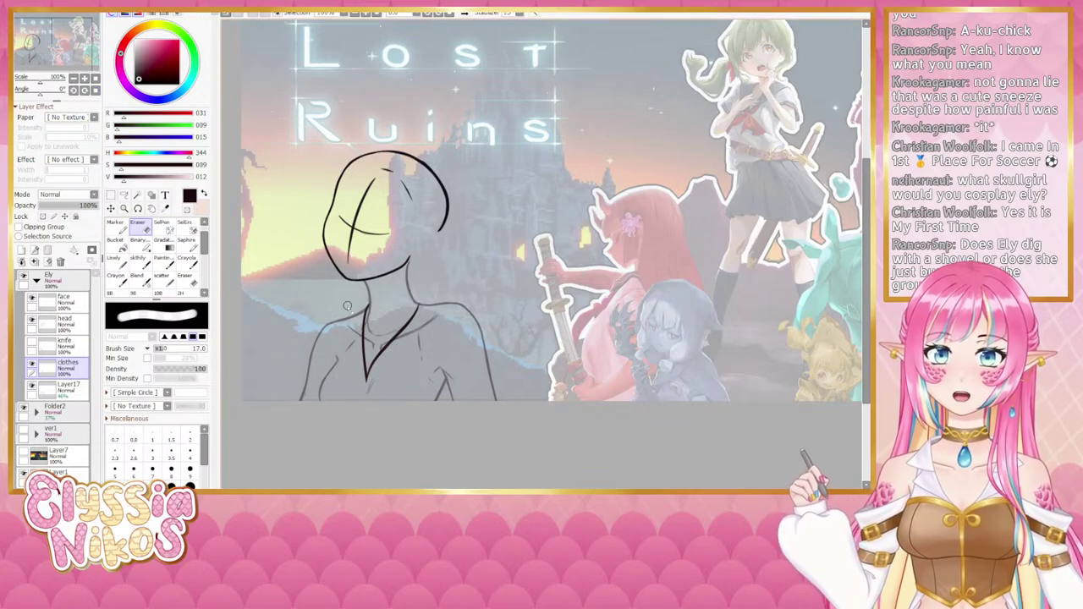
{"action": "left_click_drag", "start_coordinate": [419, 314], "coordinate": [415, 309]}
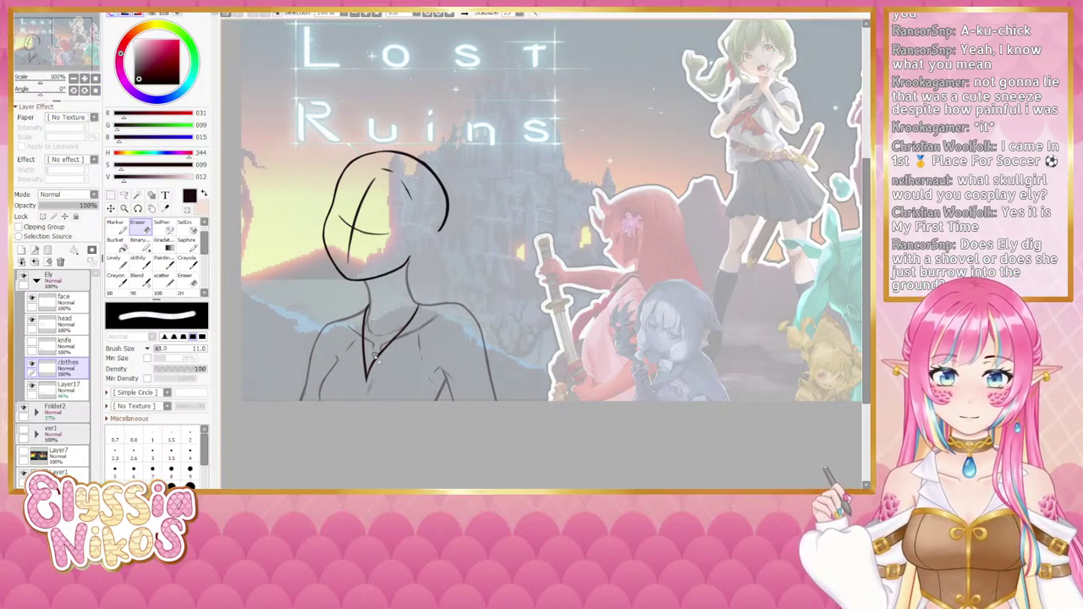
{"action": "left_click", "coordinate": [138, 262]}
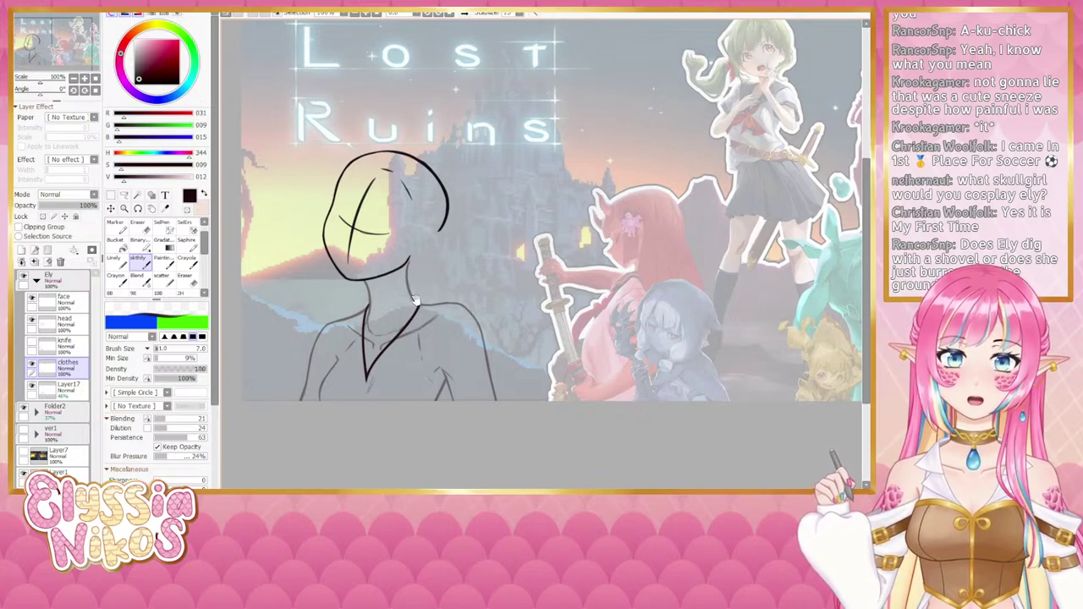
Step: Review the V-neckline against the whole composition at a reduced zoom
{"action": "mouse_move", "coordinate": [425, 299]}
{"action": "left_mouse_down"}
{"action": "mouse_move", "coordinate": [439, 338]}
{"action": "mouse_move", "coordinate": [385, 293]}
{"action": "mouse_move", "coordinate": [411, 254]}
{"action": "left_mouse_up"}
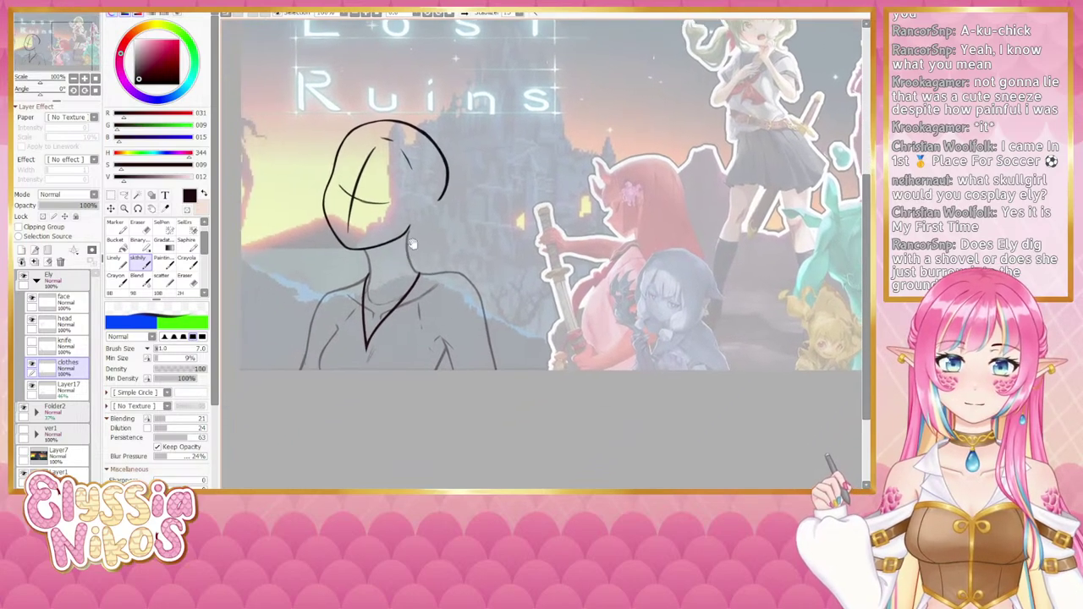
{"action": "left_click", "coordinate": [74, 91]}
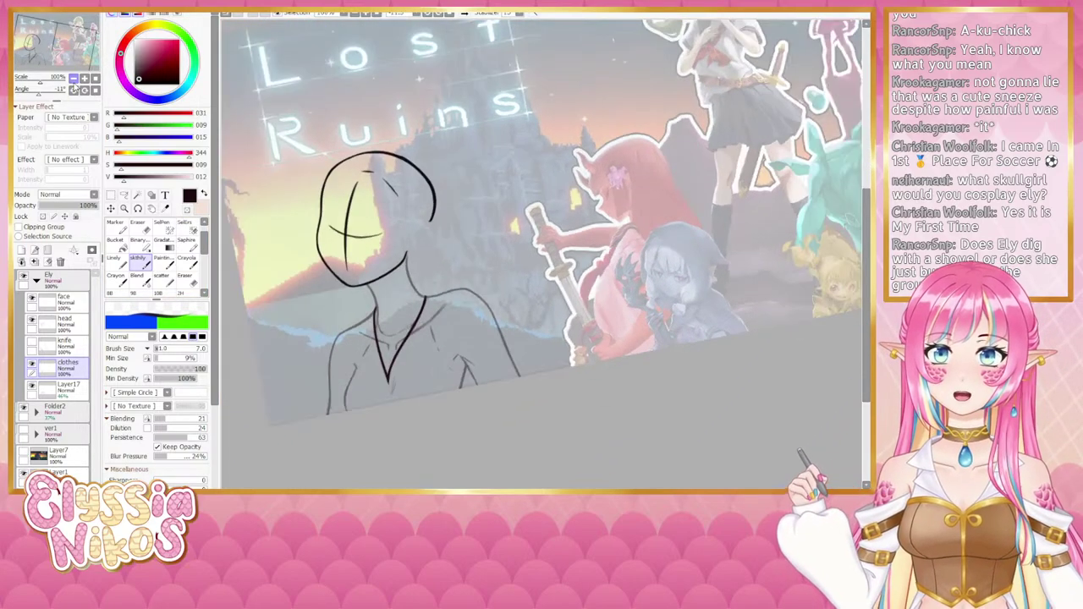
{"action": "left_click", "coordinate": [95, 90]}
{"action": "left_click", "coordinate": [74, 79]}
{"action": "left_click", "coordinate": [73, 79]}
{"action": "left_click", "coordinate": [74, 78]}
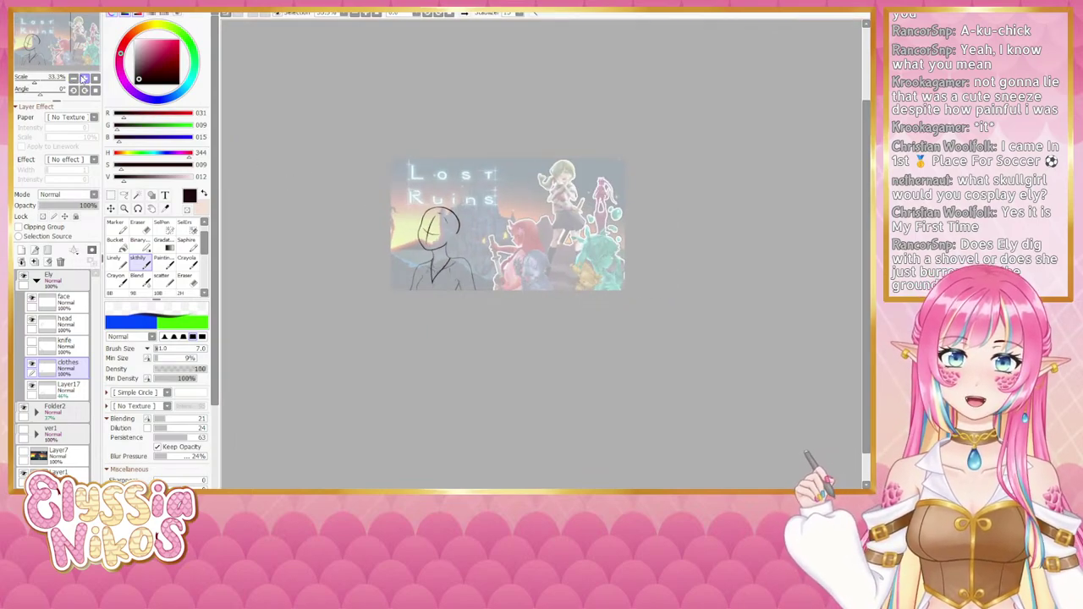
{"action": "left_click", "coordinate": [84, 79]}
{"action": "left_click", "coordinate": [84, 78]}
{"action": "left_click", "coordinate": [84, 79]}
Step: Try a short line across the lower part of the V-neckline
{"action": "left_click_drag", "start_coordinate": [431, 211], "coordinate": [522, 225]}
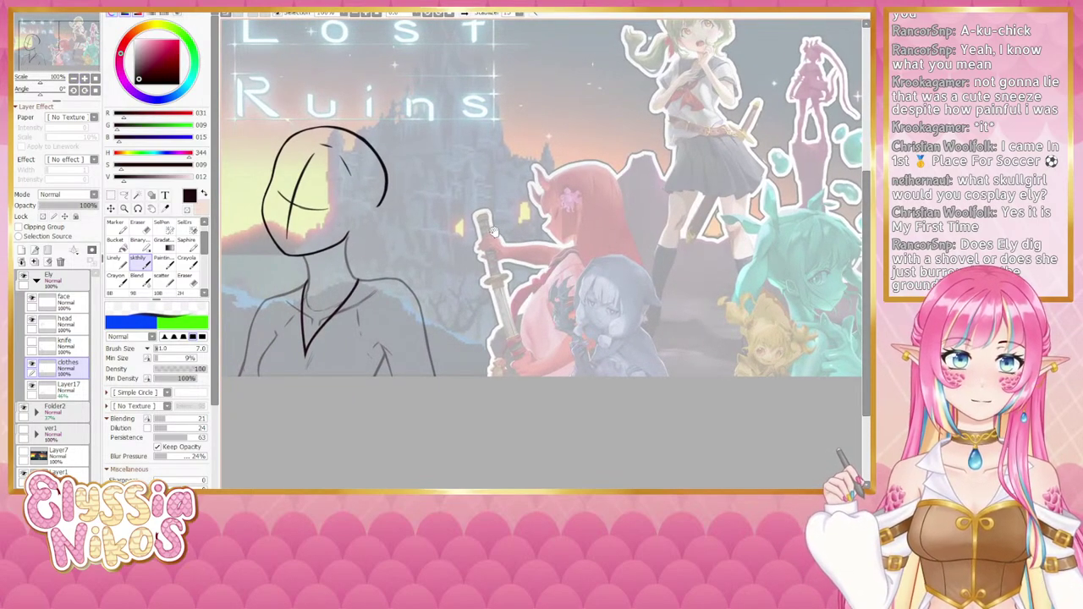
{"action": "left_click_drag", "start_coordinate": [385, 299], "coordinate": [446, 217]}
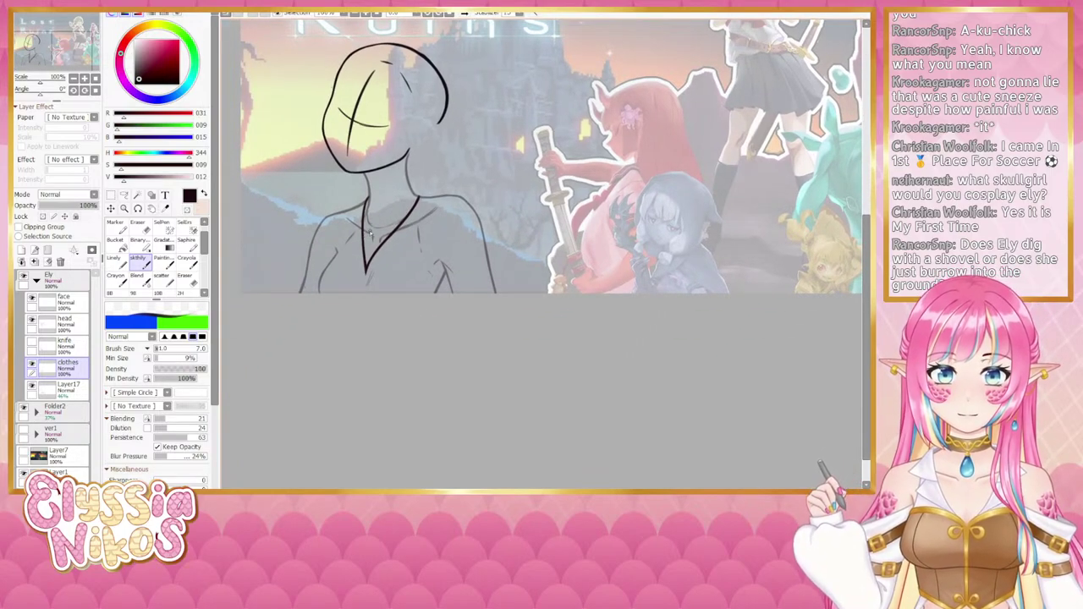
{"action": "mouse_move", "coordinate": [474, 160]}
{"action": "left_mouse_down"}
{"action": "mouse_move", "coordinate": [360, 338]}
{"action": "mouse_move", "coordinate": [413, 248]}
{"action": "left_mouse_up"}
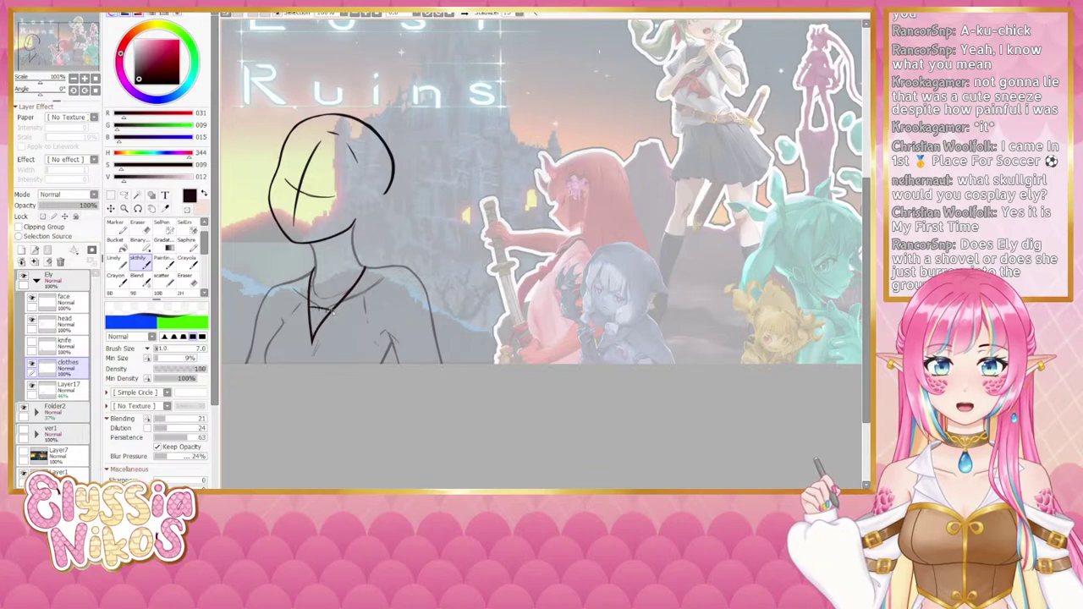
{"action": "left_click_drag", "start_coordinate": [308, 307], "coordinate": [334, 312]}
Step: Trace a trial V-neckline with a closed top over the green-haired girl's sailor collar as a reference and undo it
{"action": "left_click_drag", "start_coordinate": [510, 179], "coordinate": [438, 327]}
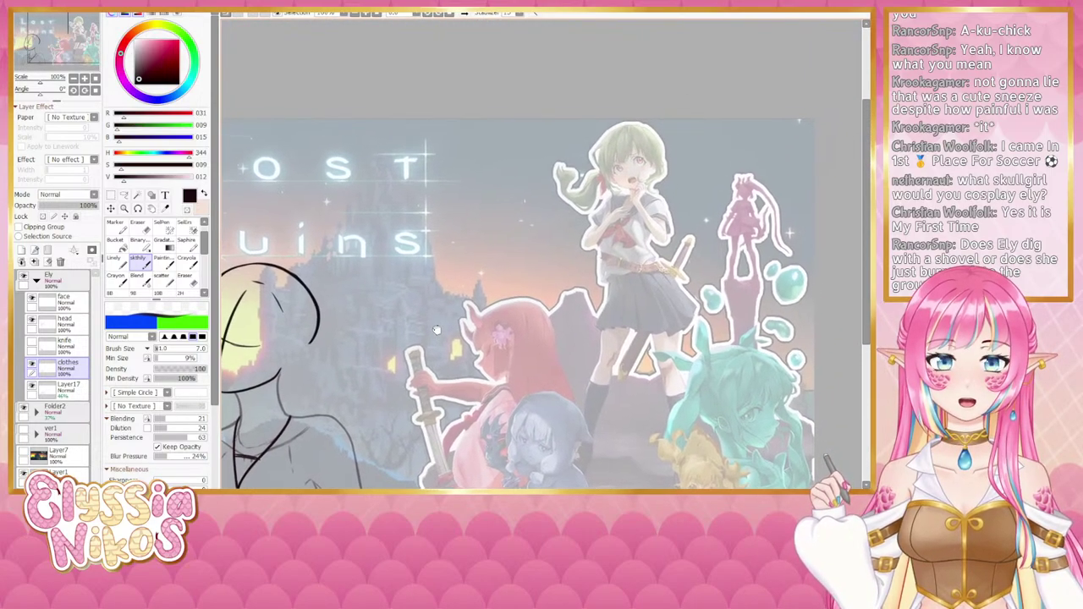
{"action": "scroll", "coordinate": [437, 327], "scroll_direction": "up", "scroll_amount": 3}
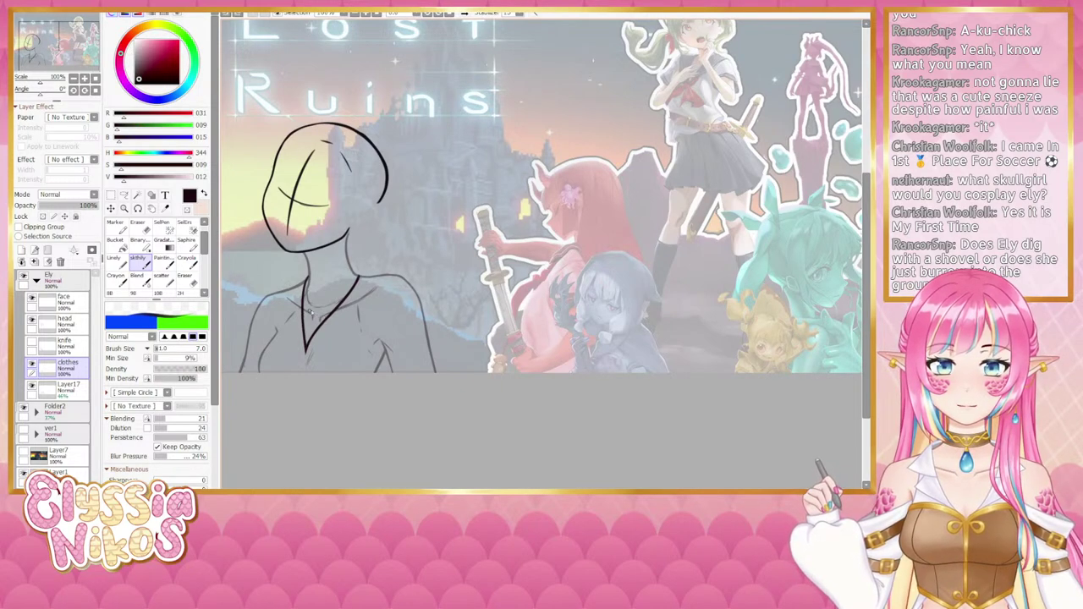
{"action": "scroll", "coordinate": [655, 100], "scroll_direction": "up", "scroll_amount": 2}
{"action": "scroll", "coordinate": [563, 214], "scroll_direction": "up", "scroll_amount": 3}
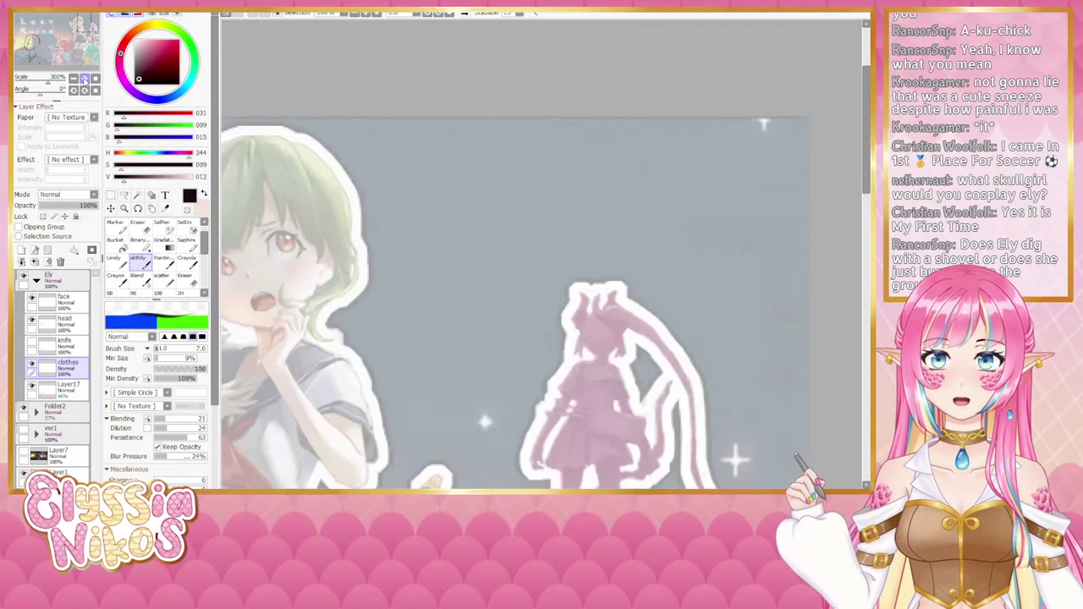
{"action": "left_click_drag", "start_coordinate": [564, 213], "coordinate": [683, 114]}
{"action": "mouse_move", "coordinate": [463, 251]}
{"action": "left_mouse_down"}
{"action": "mouse_move", "coordinate": [422, 241]}
{"action": "mouse_move", "coordinate": [413, 314]}
{"action": "mouse_move", "coordinate": [464, 250]}
{"action": "left_mouse_up"}
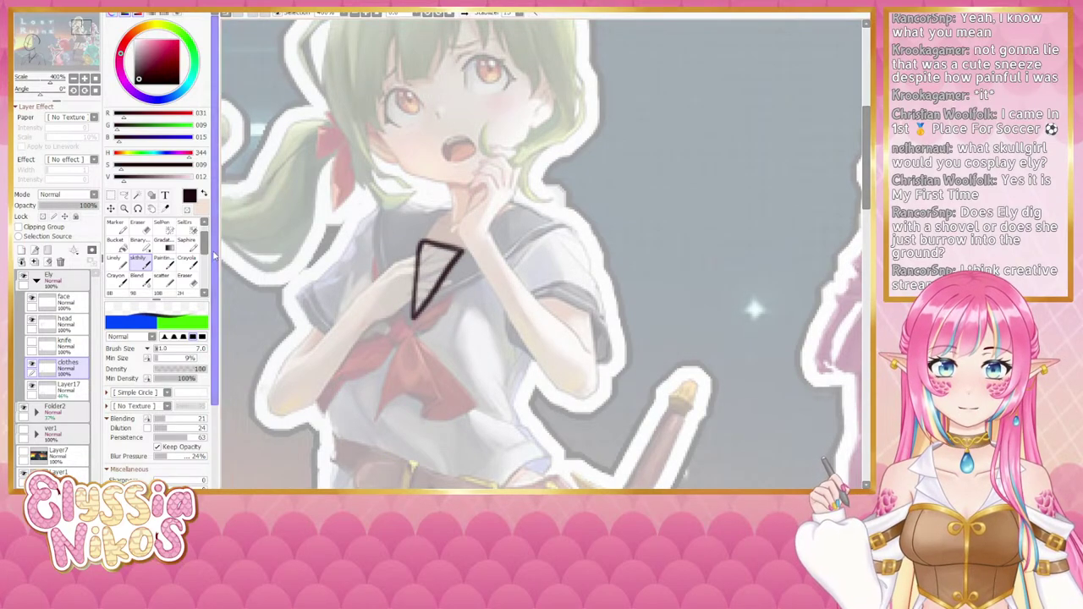
{"action": "key", "text": "ctrl+z"}
Step: Draw a curved line across the inside of Ely's V-neckline and compare it with the full artwork
{"action": "scroll", "coordinate": [533, 199], "scroll_direction": "down", "scroll_amount": 5}
{"action": "scroll", "coordinate": [381, 253], "scroll_direction": "up", "scroll_amount": 2}
{"action": "left_click_drag", "start_coordinate": [380, 254], "coordinate": [499, 217]}
{"action": "double_click", "coordinate": [74, 78]}
{"action": "left_click_drag", "start_coordinate": [346, 249], "coordinate": [399, 181]}
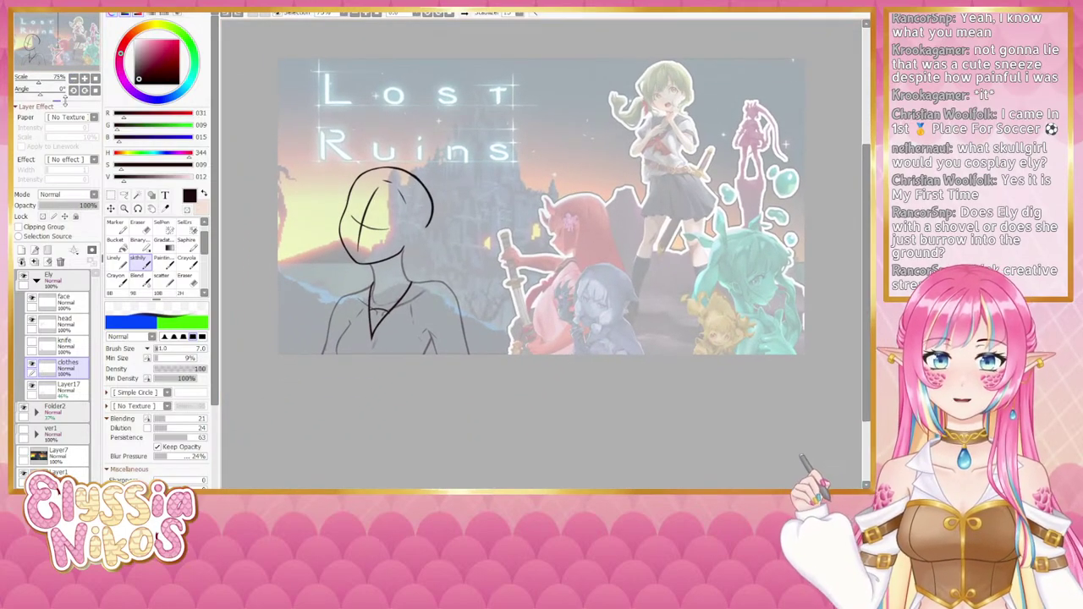
{"action": "left_click", "coordinate": [85, 78]}
{"action": "double_click", "coordinate": [85, 80]}
{"action": "left_click_drag", "start_coordinate": [228, 373], "coordinate": [555, 190]}
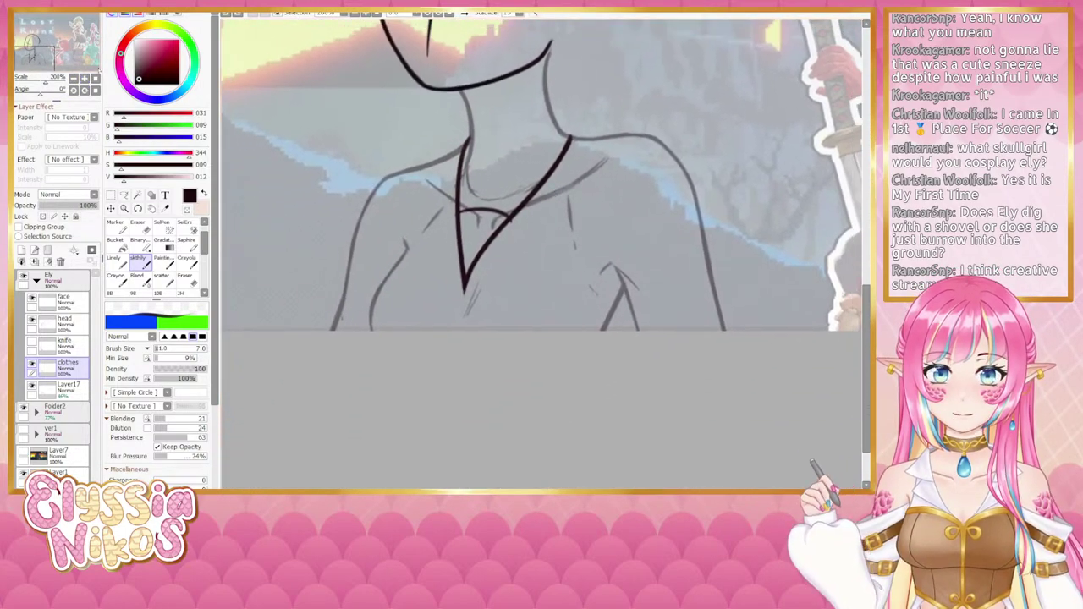
{"action": "left_click", "coordinate": [73, 80]}
{"action": "left_click", "coordinate": [73, 79]}
Step: Undo the curved inner line and redraw it across the lower part of the V-neckline
{"action": "left_click_drag", "start_coordinate": [542, 245], "coordinate": [491, 245]}
{"action": "key", "text": "ctrl+z"}
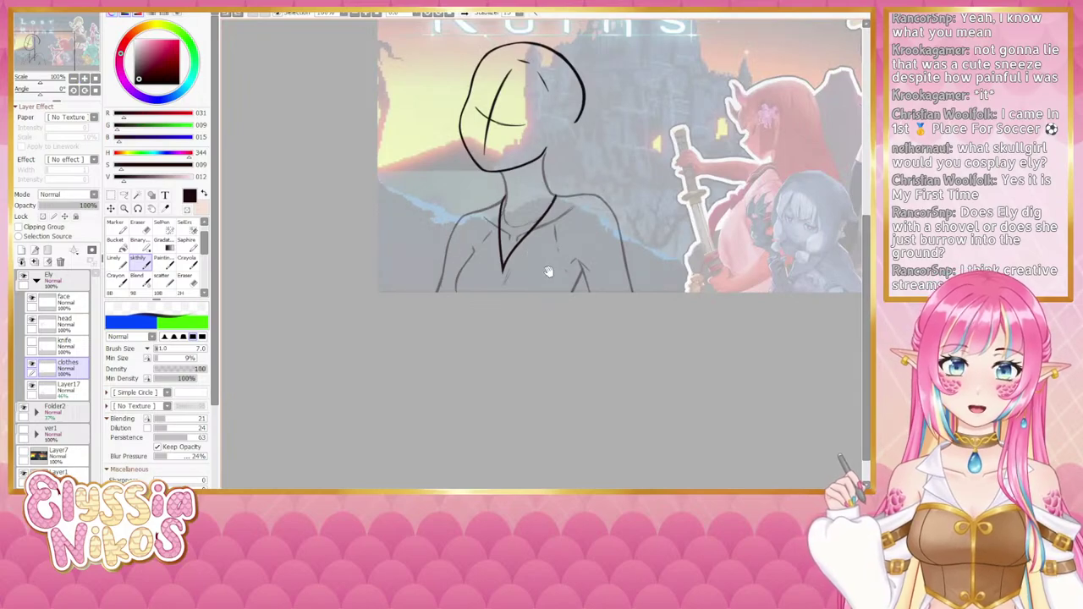
{"action": "left_click_drag", "start_coordinate": [546, 271], "coordinate": [466, 271]}
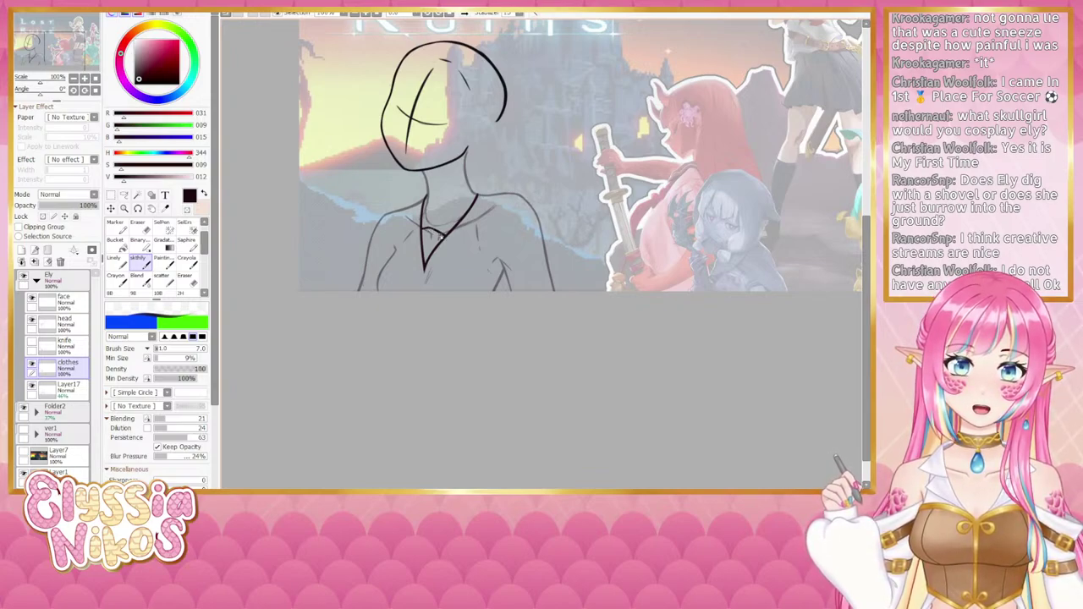
{"action": "mouse_move", "coordinate": [492, 208]}
{"action": "left_mouse_down"}
{"action": "mouse_move", "coordinate": [383, 310]}
{"action": "mouse_move", "coordinate": [398, 293]}
{"action": "left_mouse_up"}
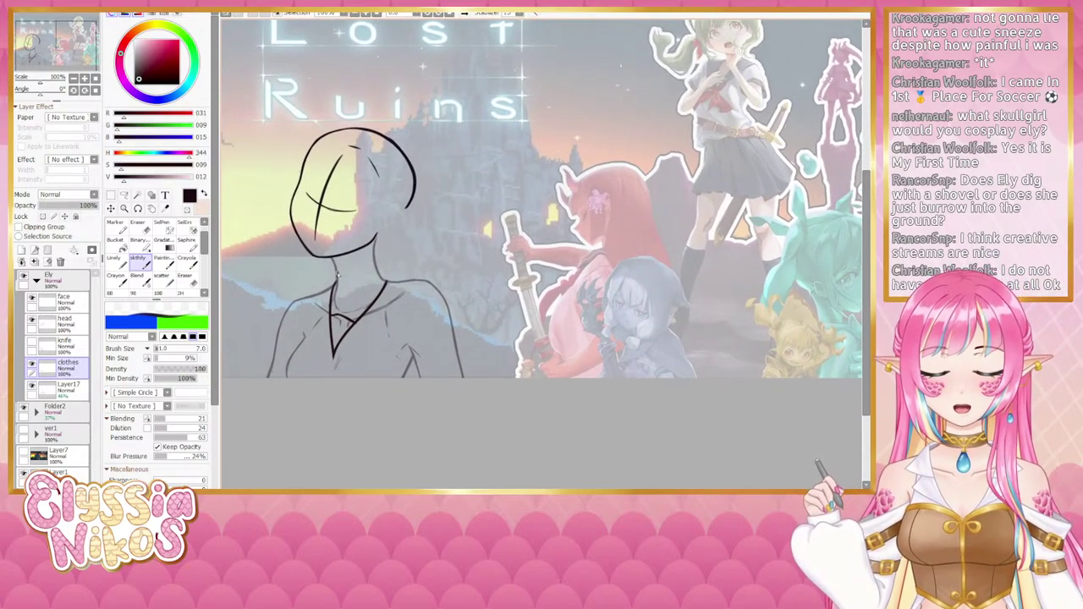
Step: Draw a choker band around the neck with a small ring at its front, redoing the strokes until they fit
{"action": "mouse_move", "coordinate": [336, 272]}
{"action": "left_mouse_down"}
{"action": "mouse_move", "coordinate": [379, 264]}
{"action": "mouse_move", "coordinate": [385, 283]}
{"action": "mouse_move", "coordinate": [374, 270]}
{"action": "mouse_move", "coordinate": [382, 261]}
{"action": "mouse_move", "coordinate": [370, 272]}
{"action": "mouse_move", "coordinate": [380, 262]}
{"action": "left_mouse_up"}
{"action": "key", "text": "ctrl+z"}
{"action": "key", "text": "ctrl+z"}
{"action": "key", "text": "ctrl+z"}
{"action": "key", "text": "ctrl+z"}
{"action": "key", "text": "ctrl+z"}
{"action": "key", "text": "ctrl+z"}
{"action": "key", "text": "ctrl+z"}
{"action": "key", "text": "ctrl+z"}
{"action": "left_click_drag", "start_coordinate": [340, 292], "coordinate": [382, 276]}
{"action": "key", "text": "ctrl+z"}
{"action": "key", "text": "ctrl+z"}
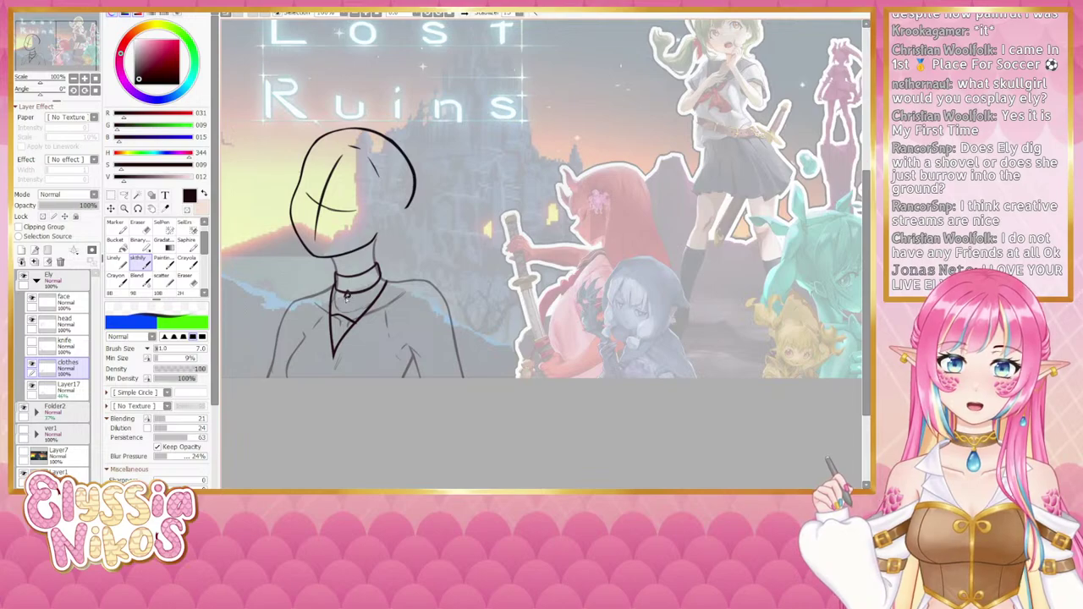
Step: Draw a teardrop pendant hanging from the choker's ring and check it against the full artwork
{"action": "left_click_drag", "start_coordinate": [346, 300], "coordinate": [345, 317]}
{"action": "key", "text": "ctrl+z"}
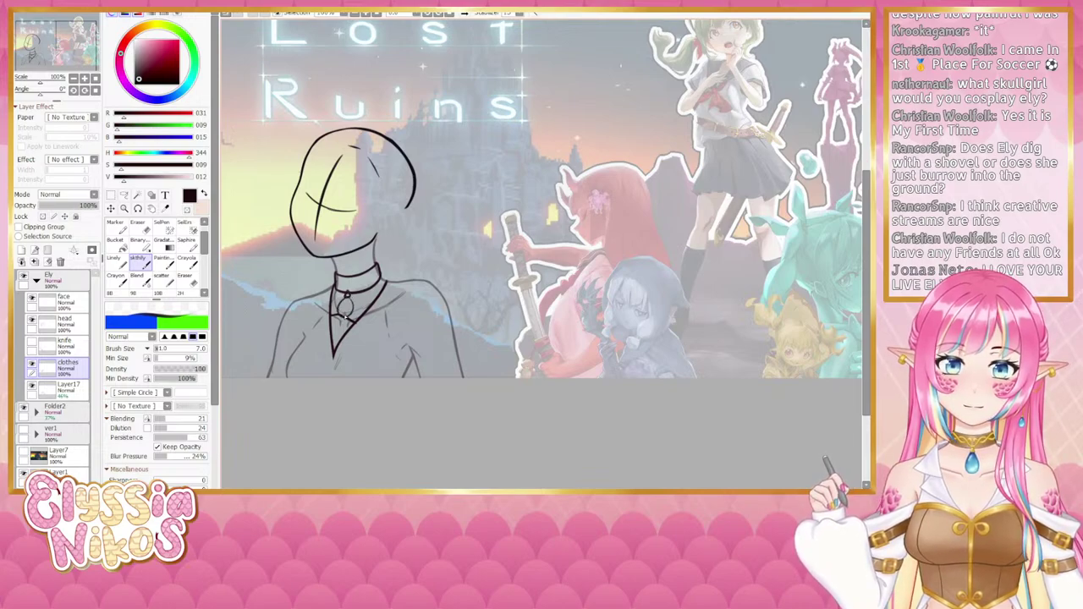
{"action": "left_click", "coordinate": [73, 79]}
{"action": "left_click", "coordinate": [73, 79]}
{"action": "left_click", "coordinate": [73, 78]}
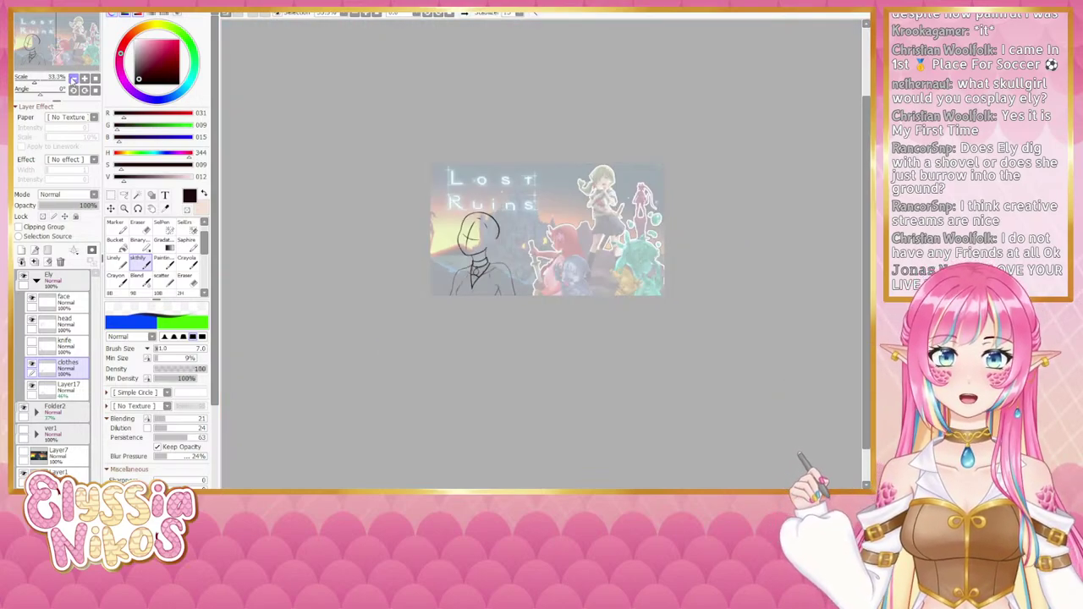
{"action": "left_click", "coordinate": [84, 79]}
{"action": "left_click", "coordinate": [84, 79]}
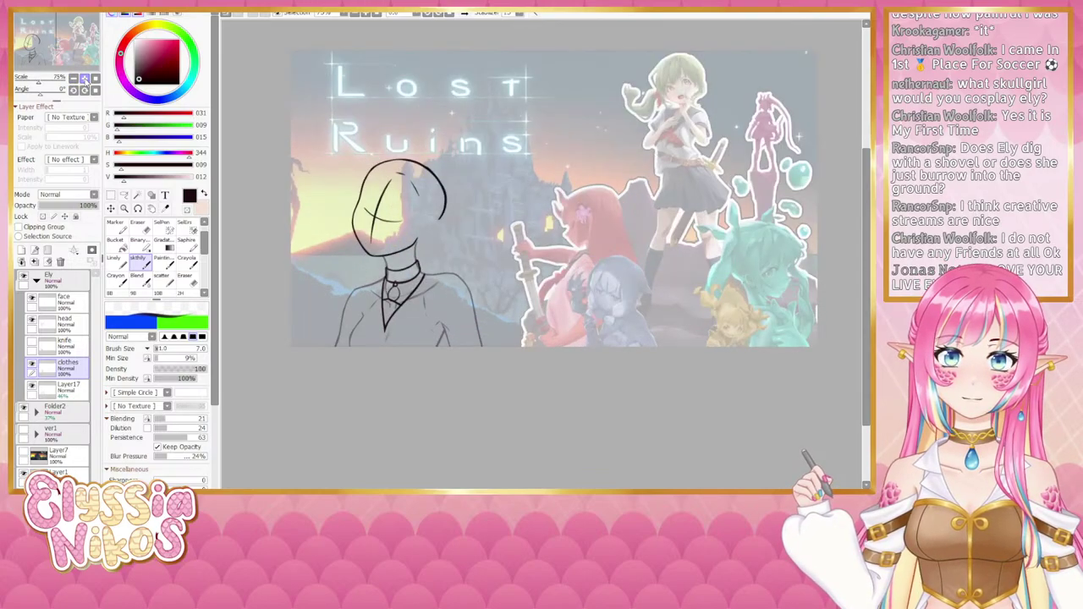
{"action": "left_click", "coordinate": [84, 79]}
Step: Undo the pendant and choker strokes, keeping the V-neckline and its inner line
{"action": "key", "text": "ctrl+z"}
{"action": "key", "text": "ctrl+z"}
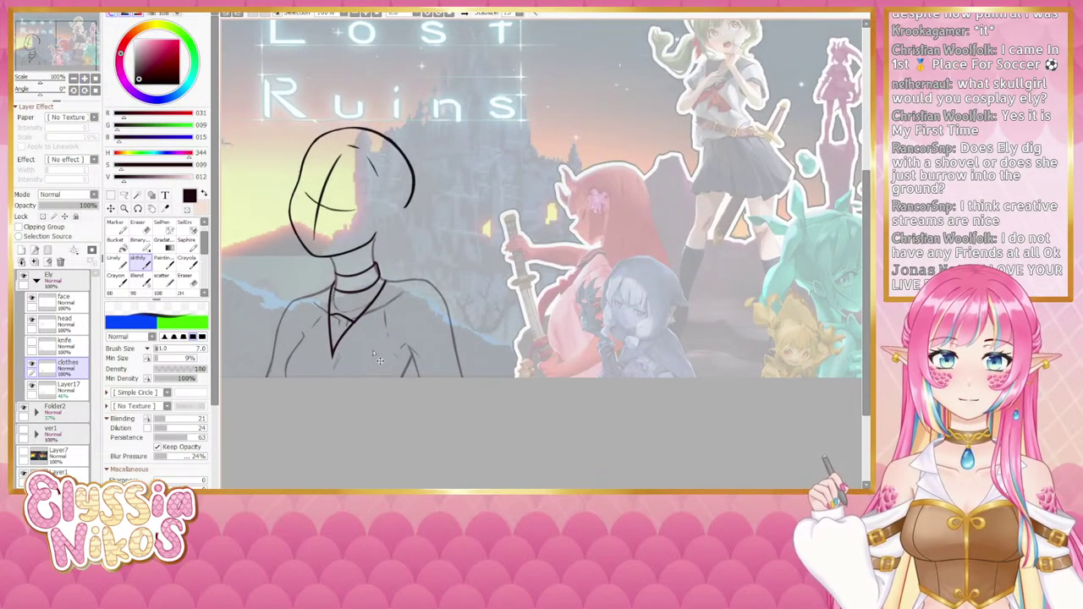
{"action": "key", "text": "ctrl+z"}
{"action": "key", "text": "ctrl+z"}
{"action": "key", "text": "ctrl+z"}
{"action": "key", "text": "ctrl+z"}
{"action": "key", "text": "ctrl+z"}
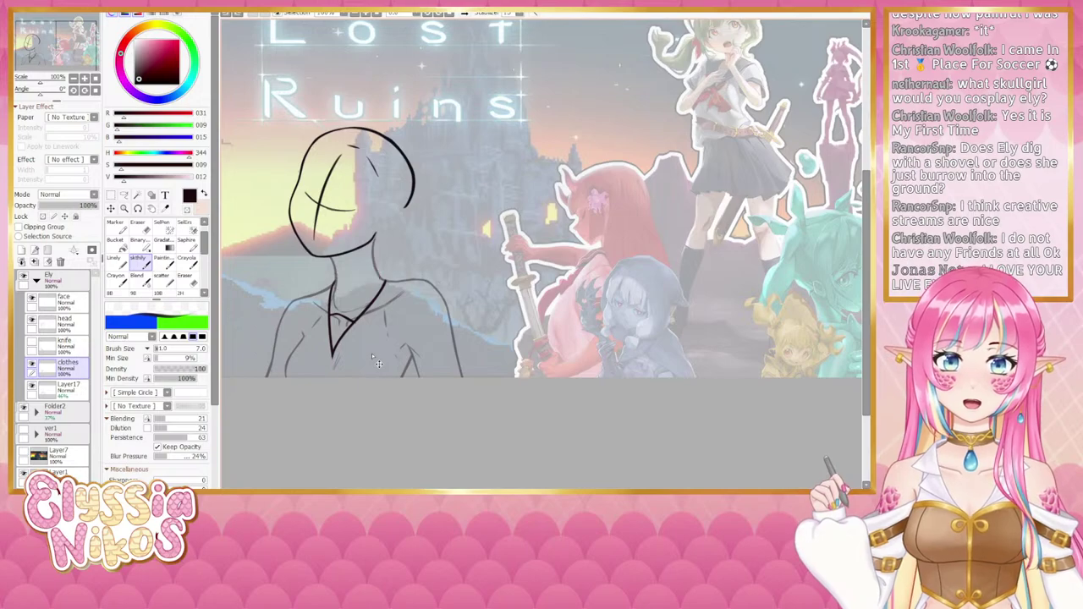
Step: Examine the bust sketch and neckline within the whole composition
{"action": "left_click", "coordinate": [73, 79]}
{"action": "left_click", "coordinate": [74, 79]}
{"action": "left_click_drag", "start_coordinate": [503, 179], "coordinate": [466, 191]}
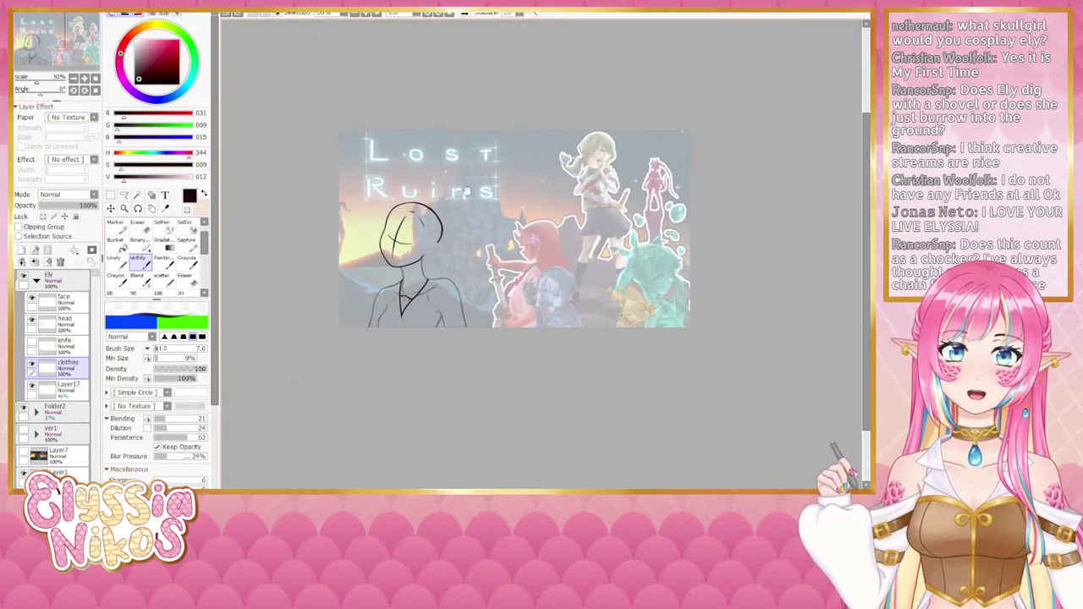
{"action": "scroll", "coordinate": [465, 191], "scroll_direction": "down", "scroll_amount": 1}
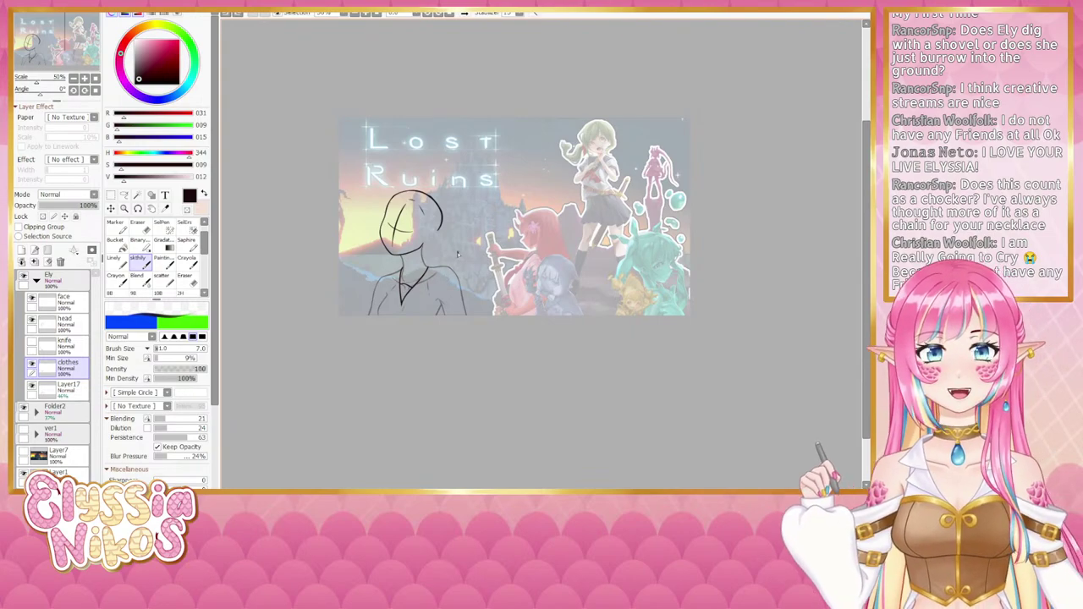
{"action": "scroll", "coordinate": [440, 258], "scroll_direction": "up", "scroll_amount": 2}
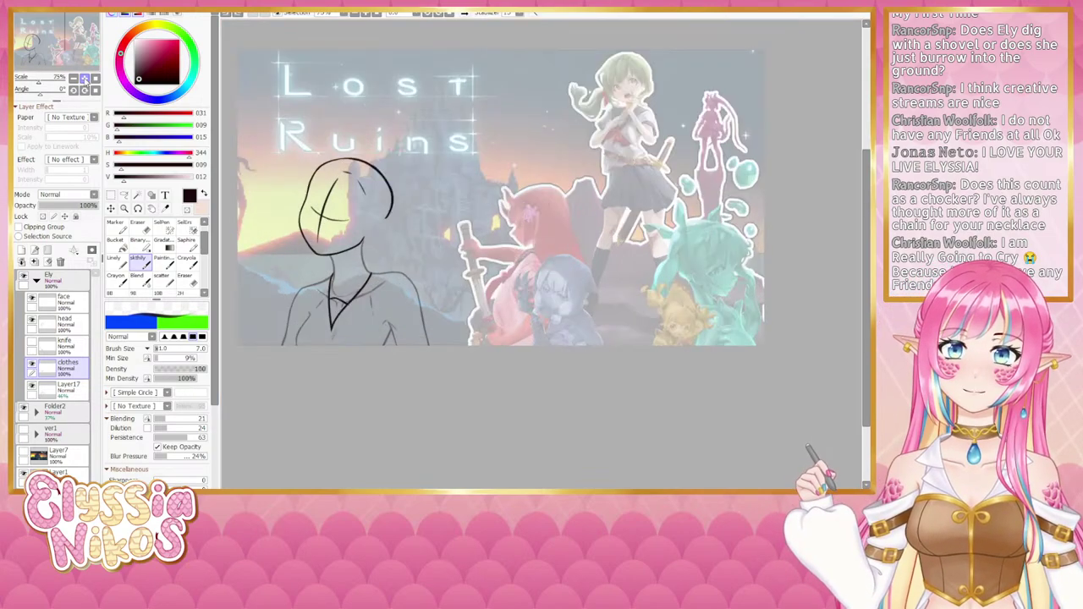
{"action": "left_click_drag", "start_coordinate": [380, 315], "coordinate": [511, 280]}
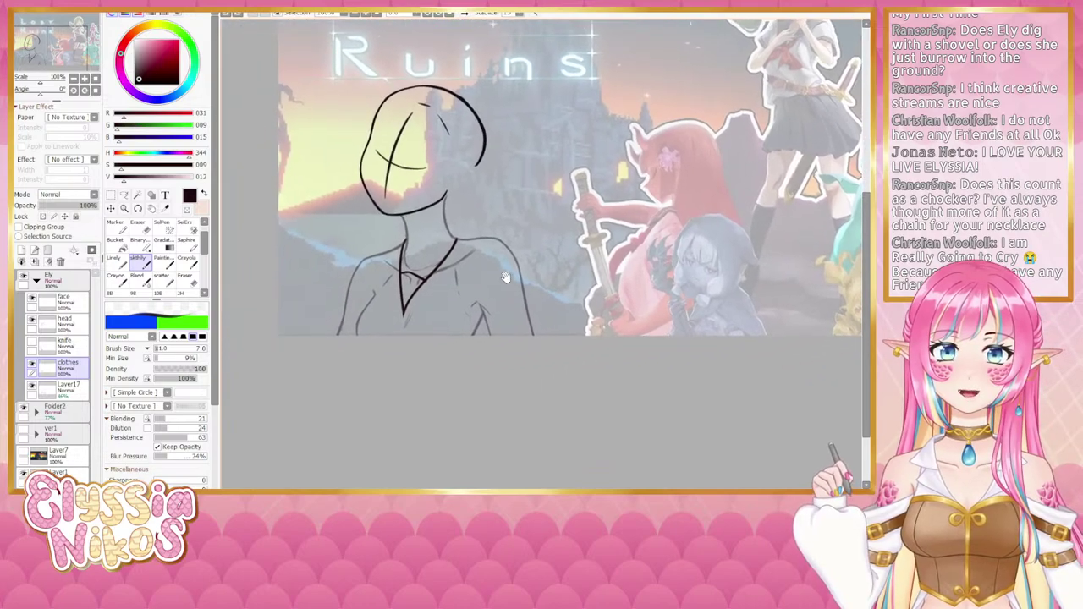
{"action": "left_click", "coordinate": [139, 227]}
{"action": "mouse_move", "coordinate": [486, 96]}
{"action": "left_mouse_down"}
{"action": "mouse_move", "coordinate": [484, 132]}
{"action": "mouse_move", "coordinate": [496, 132]}
{"action": "left_mouse_up"}
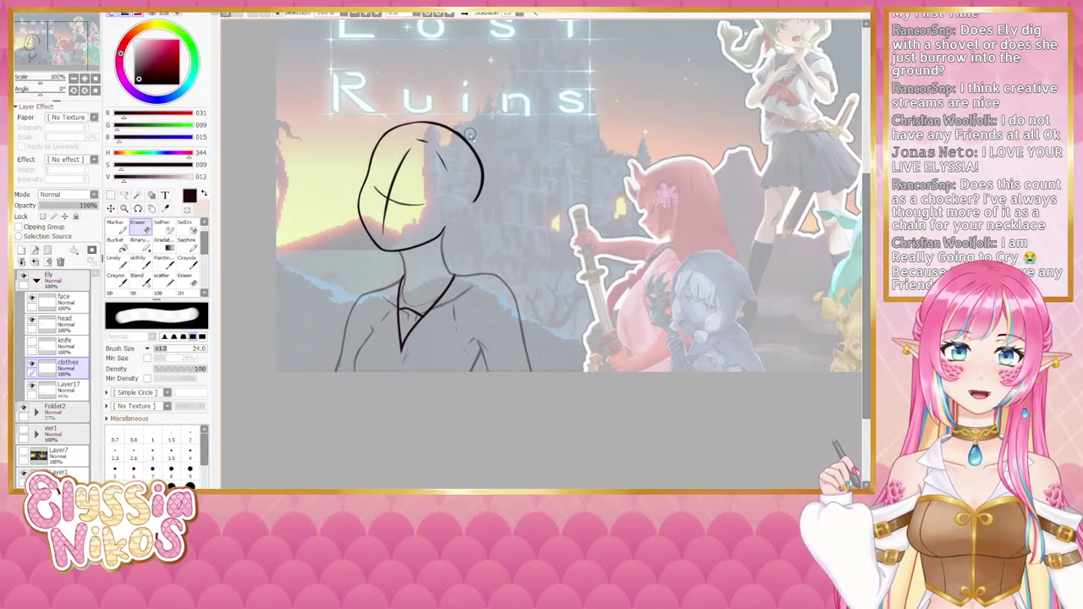
{"action": "scroll", "coordinate": [535, 283], "scroll_direction": "down", "scroll_amount": 1}
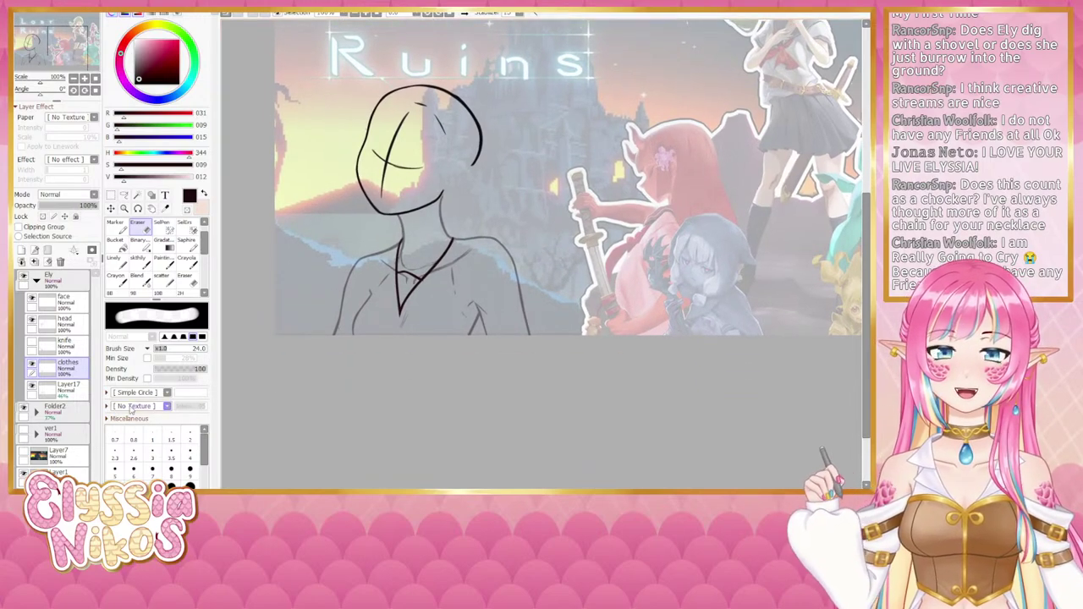
{"action": "left_click", "coordinate": [147, 265]}
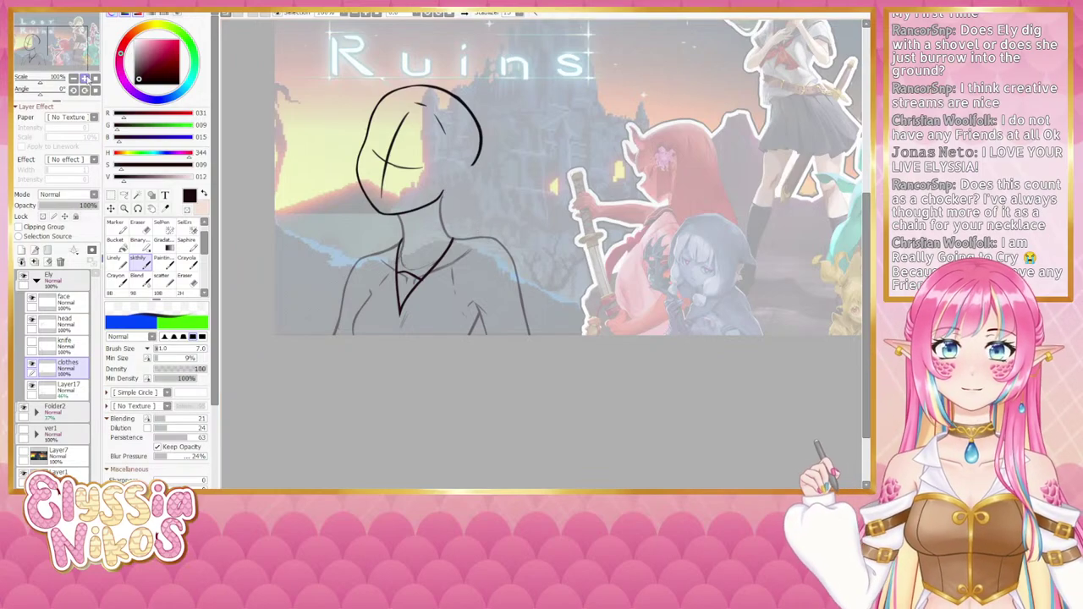
Step: Examine the V-neckline and shoulders at close range and within the whole Lost Ruins composition
{"action": "left_click", "coordinate": [72, 78]}
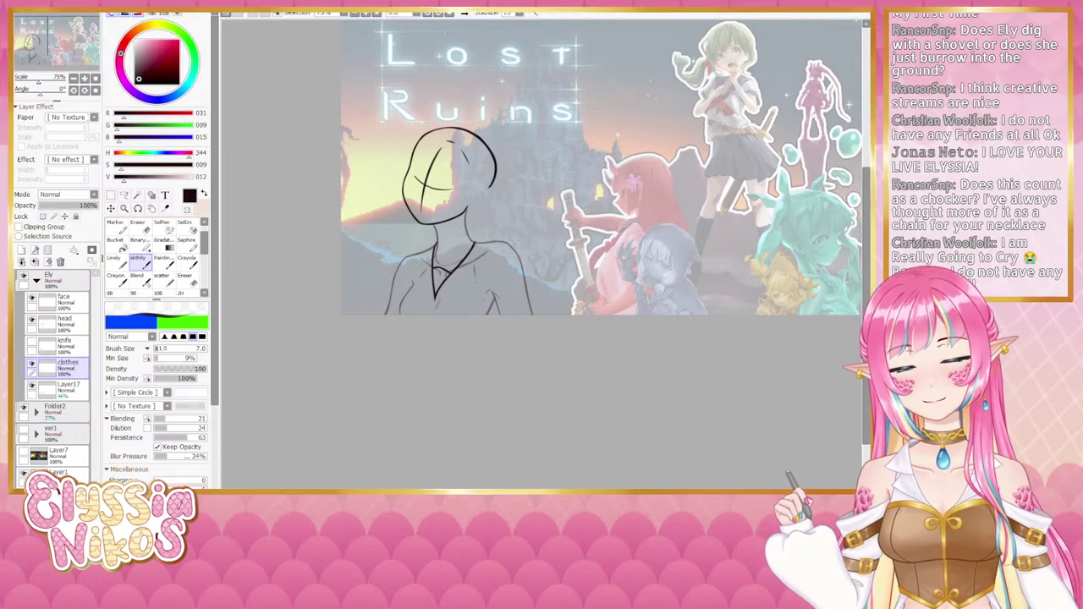
{"action": "left_click", "coordinate": [84, 78]}
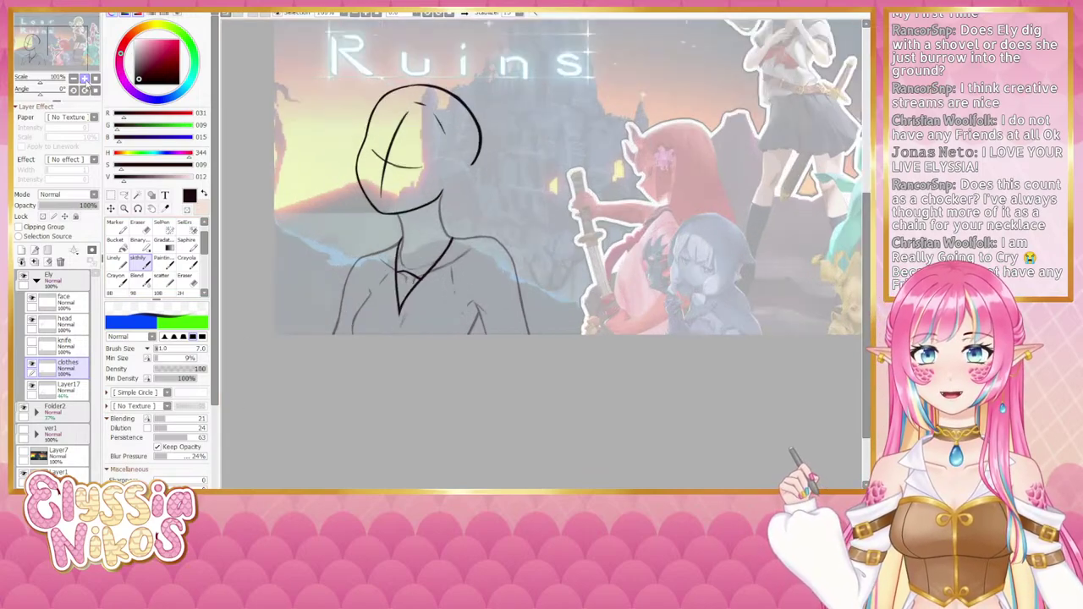
{"action": "left_click", "coordinate": [84, 78]}
{"action": "left_click_drag", "start_coordinate": [314, 213], "coordinate": [407, 133]}
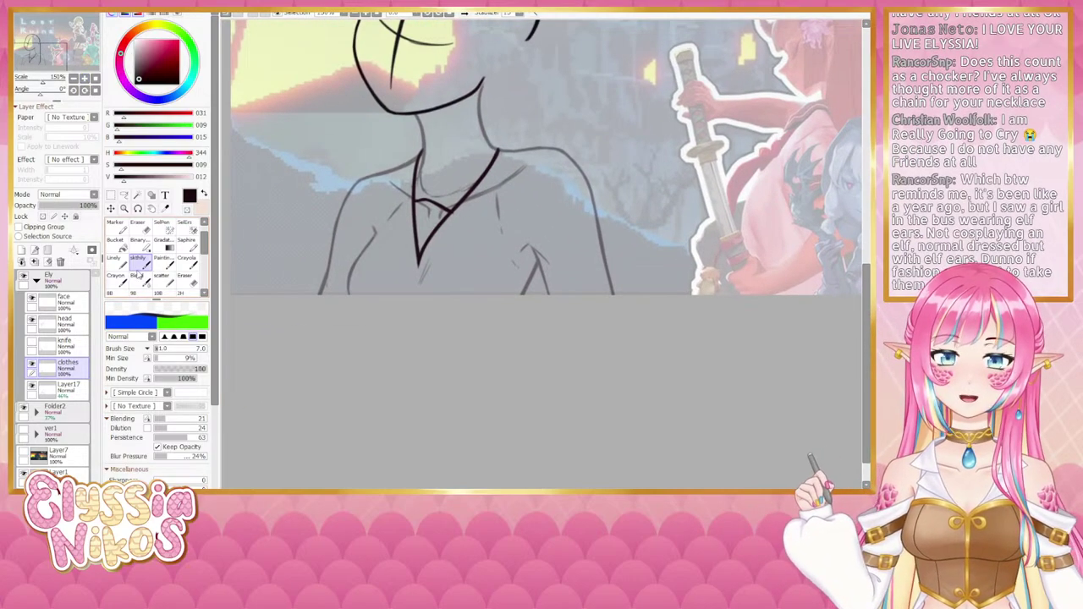
{"action": "key", "text": "e"}
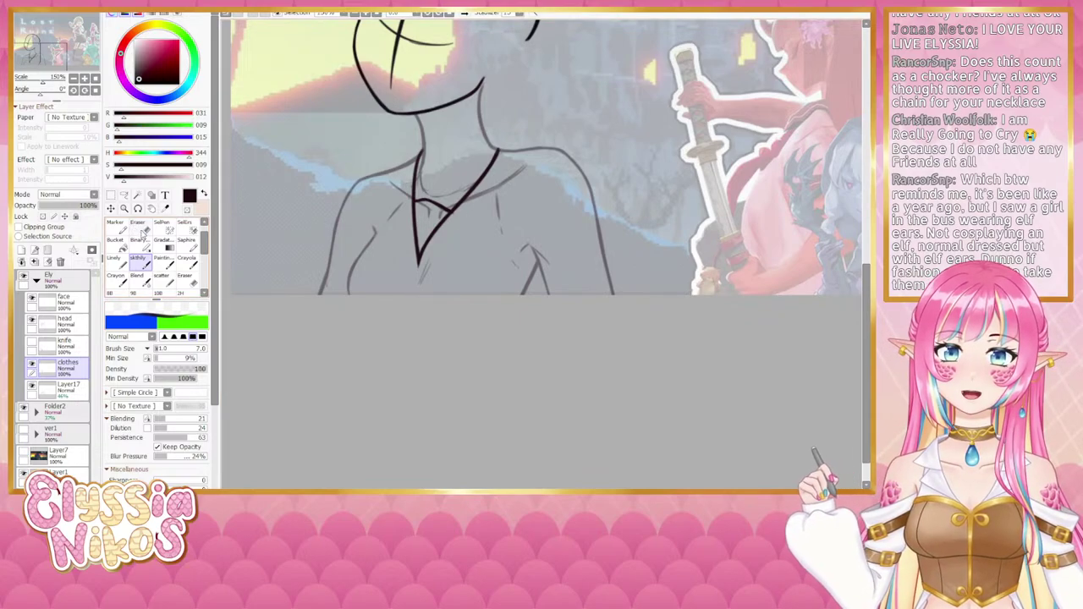
{"action": "left_click_drag", "start_coordinate": [456, 237], "coordinate": [462, 220], "text": "ctrl+alt"}
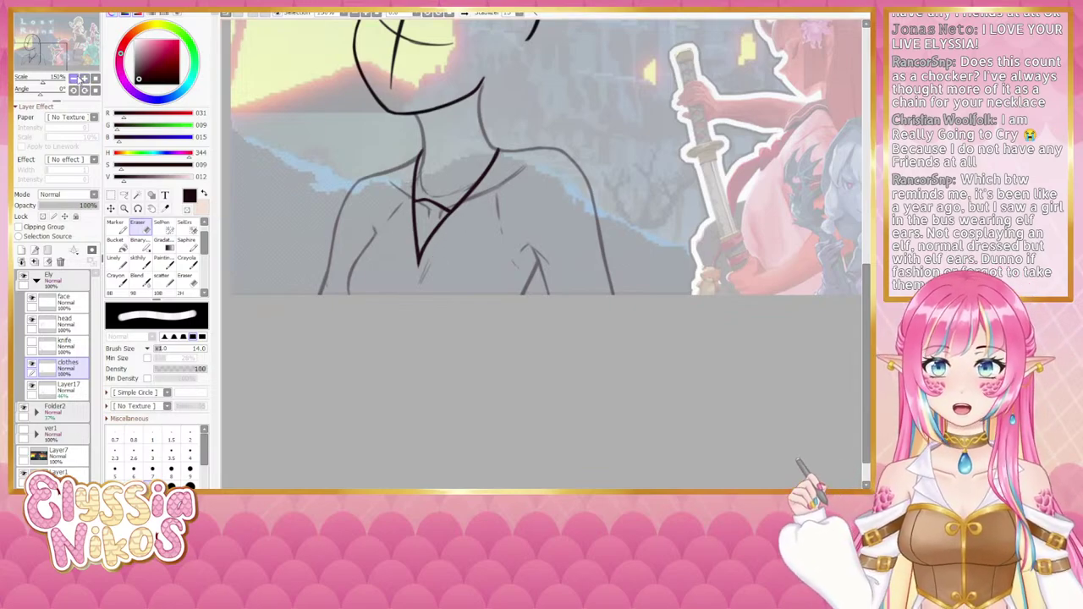
{"action": "left_click", "coordinate": [75, 78]}
{"action": "left_click", "coordinate": [75, 78]}
{"action": "left_click", "coordinate": [75, 78]}
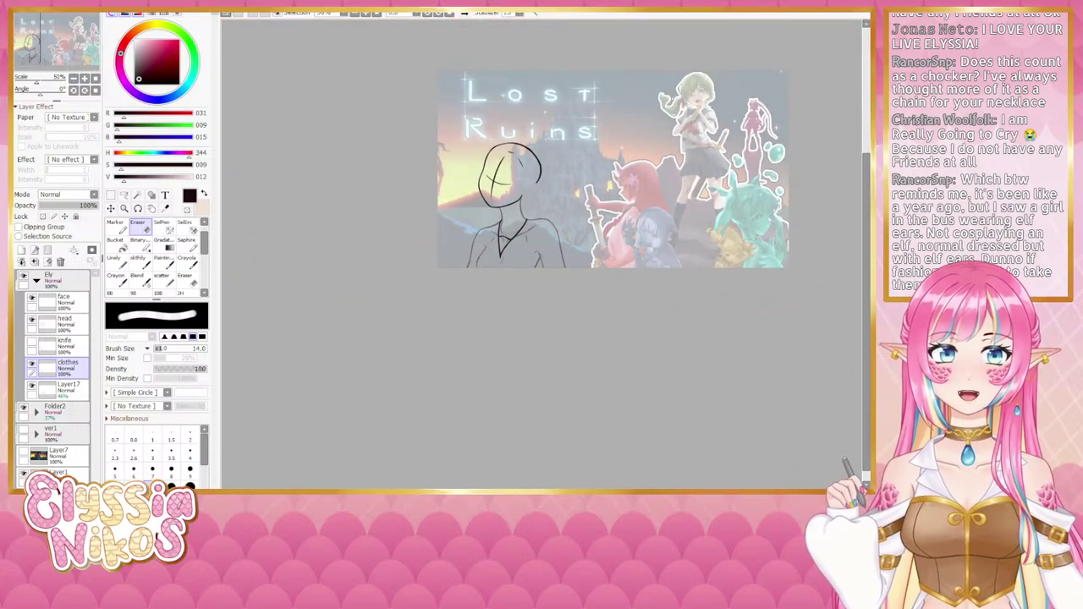
{"action": "left_click", "coordinate": [138, 264]}
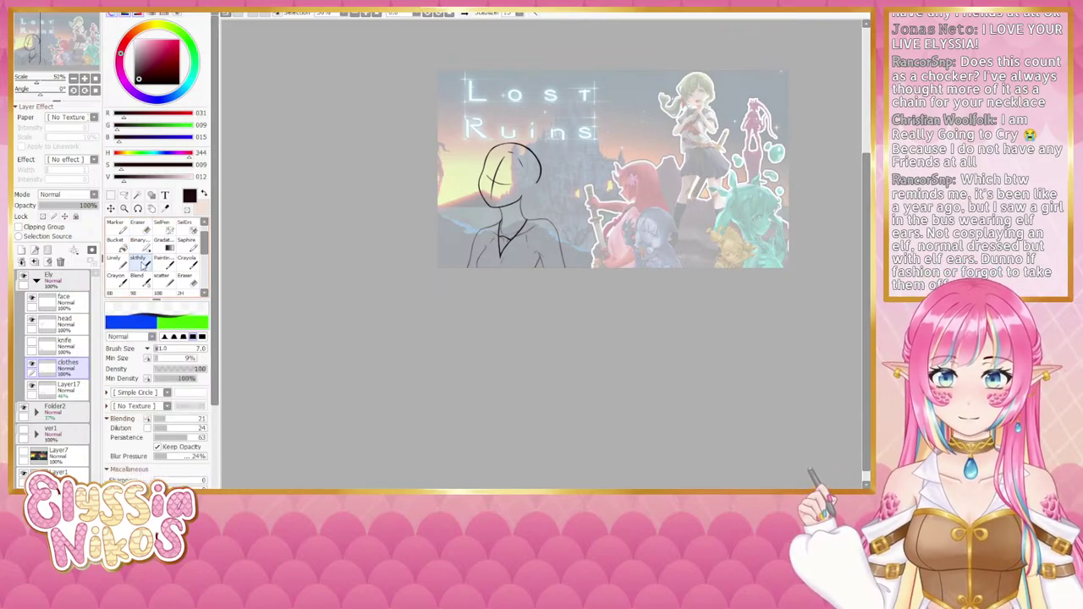
{"action": "left_click_drag", "start_coordinate": [430, 273], "coordinate": [404, 226]}
{"action": "left_click", "coordinate": [85, 77]}
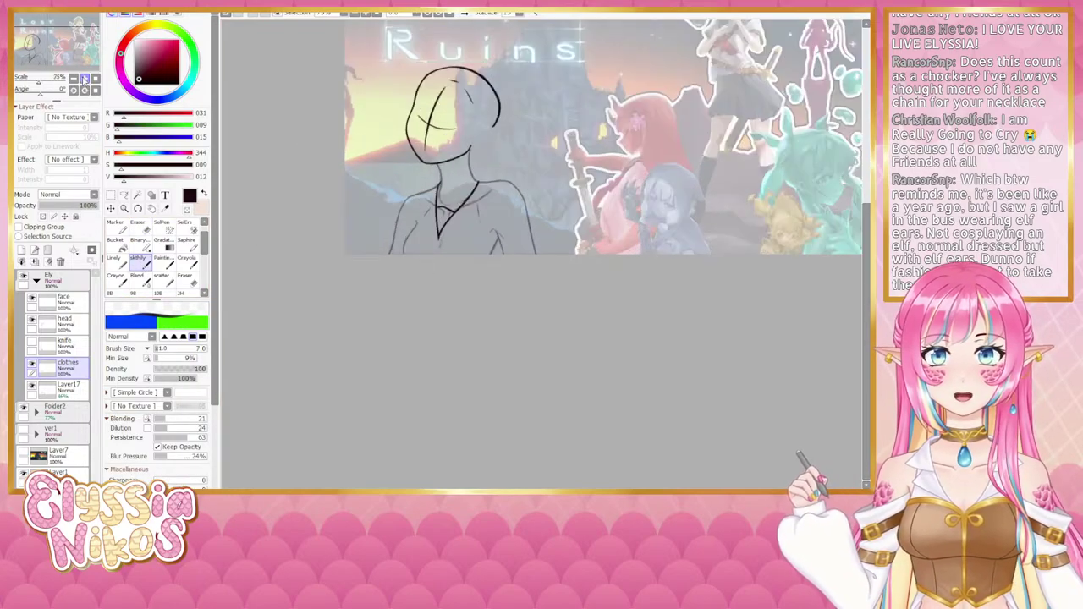
{"action": "left_click_drag", "start_coordinate": [468, 217], "coordinate": [484, 207]}
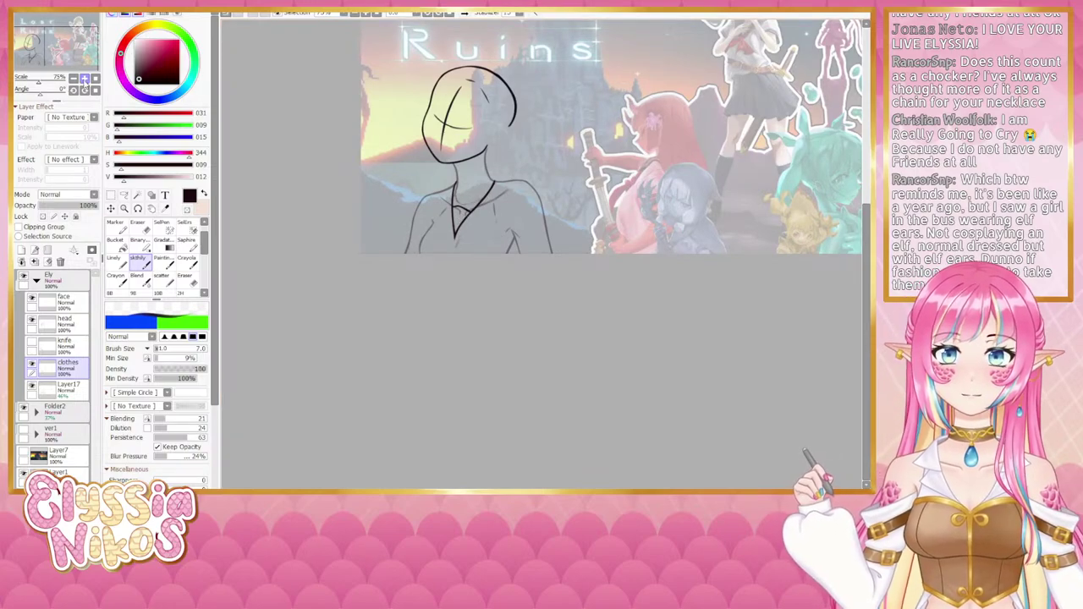
{"action": "left_click", "coordinate": [85, 78]}
{"action": "left_click_drag", "start_coordinate": [357, 208], "coordinate": [405, 203]}
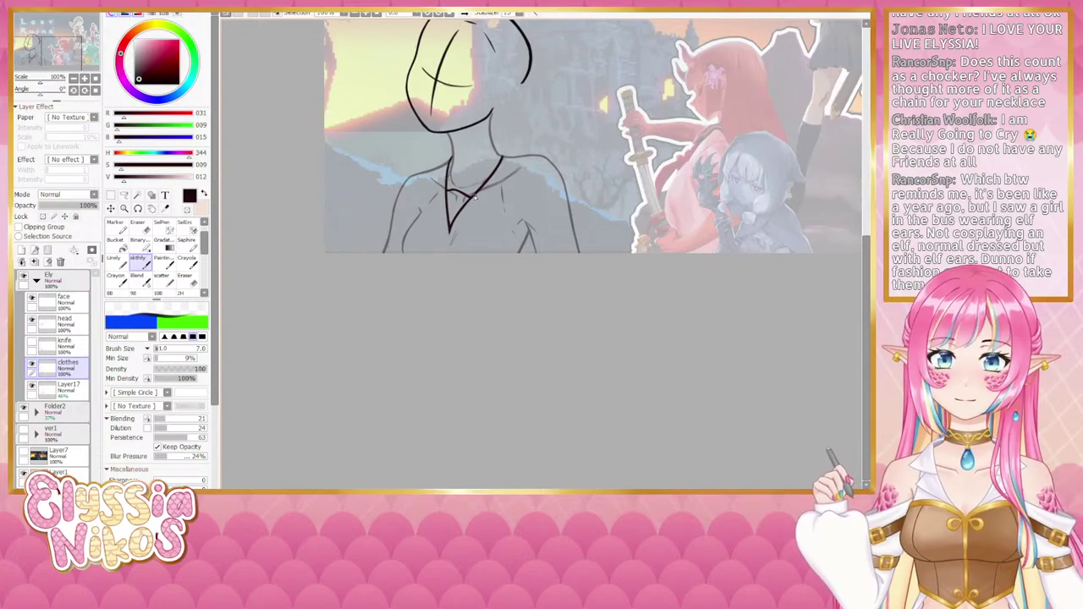
{"action": "left_click", "coordinate": [84, 78]}
{"action": "left_click_drag", "start_coordinate": [406, 219], "coordinate": [428, 212]}
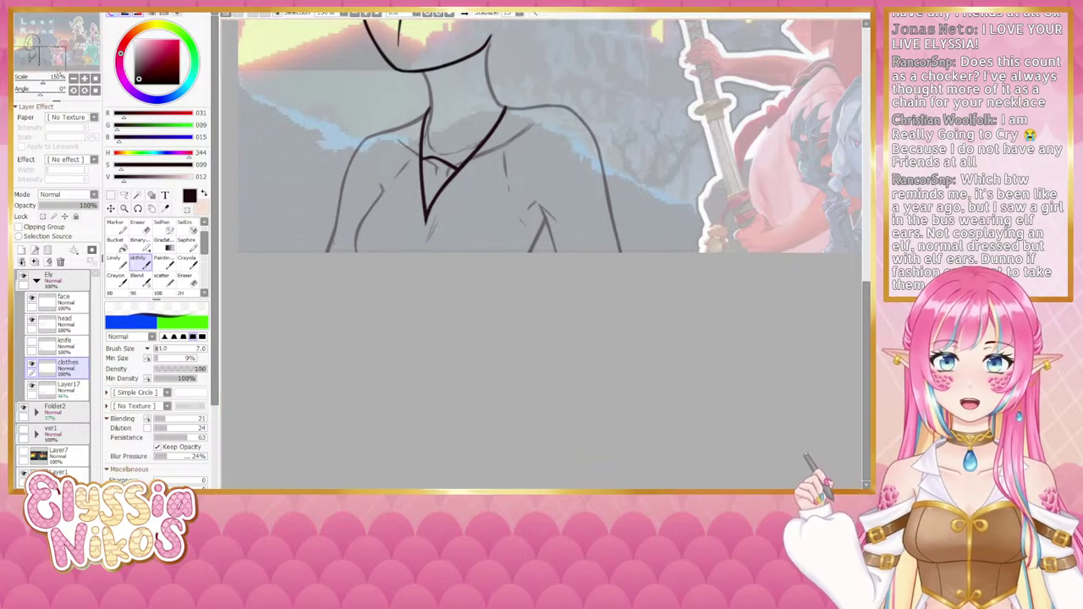
{"action": "left_click", "coordinate": [72, 78]}
{"action": "left_click", "coordinate": [73, 77]}
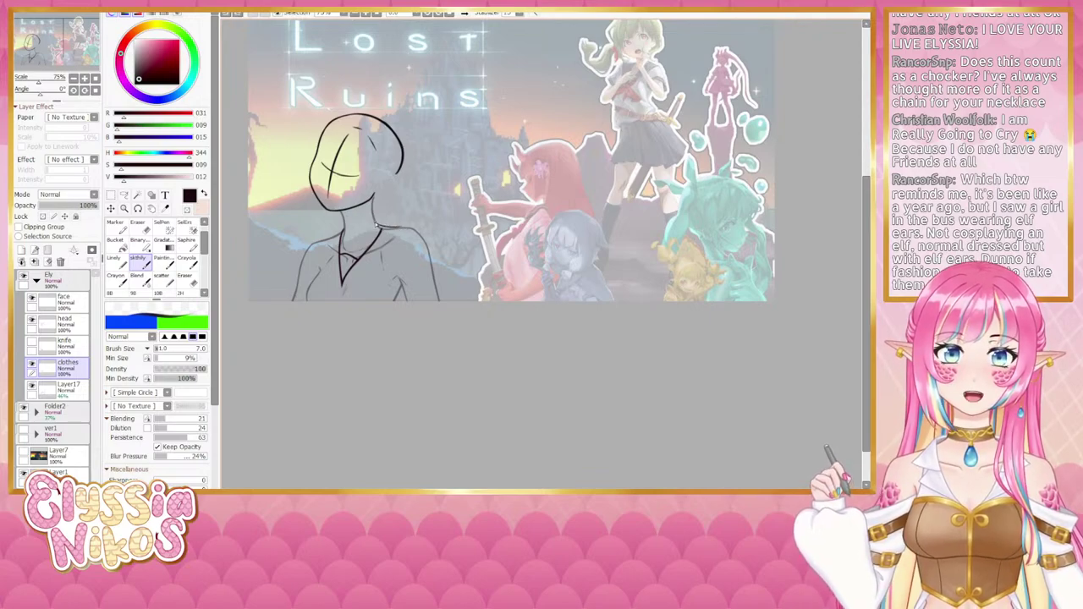
Step: Sketch the collar's top strokes beside the neck and its outer edge from the shoulder to the V-point, redoing strokes that do not fit
{"action": "scroll", "coordinate": [377, 224], "scroll_direction": "up", "scroll_amount": 2}
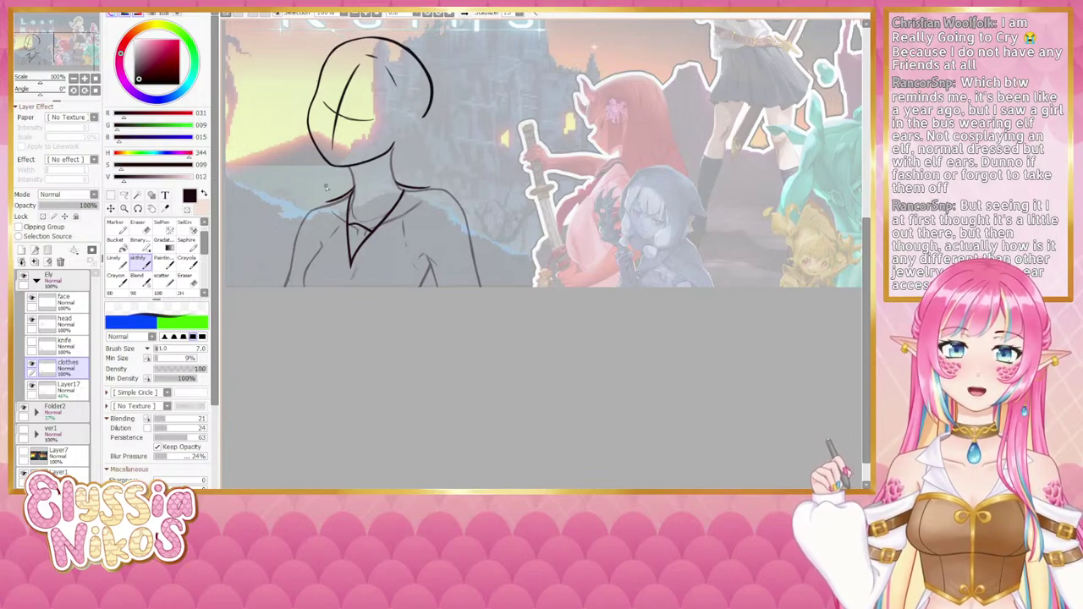
{"action": "mouse_move", "coordinate": [375, 215]}
{"action": "left_mouse_down"}
{"action": "mouse_move", "coordinate": [307, 290]}
{"action": "mouse_move", "coordinate": [309, 359]}
{"action": "left_mouse_up"}
{"action": "left_click_drag", "start_coordinate": [388, 315], "coordinate": [413, 268]}
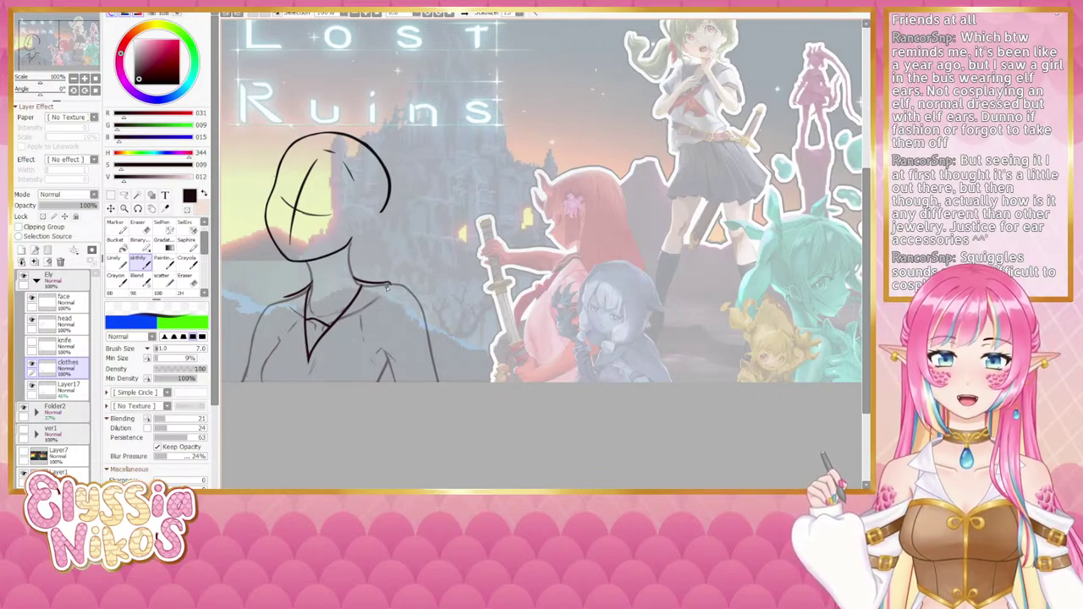
{"action": "left_click_drag", "start_coordinate": [386, 287], "coordinate": [356, 331]}
{"action": "left_click_drag", "start_coordinate": [388, 288], "coordinate": [350, 337]}
{"action": "key", "text": "ctrl+z"}
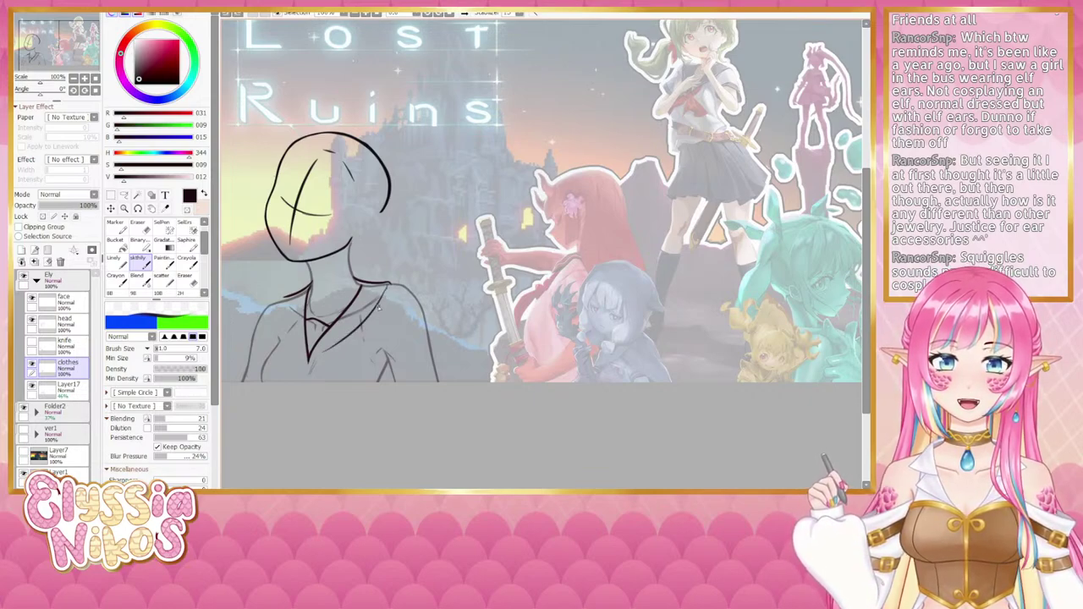
{"action": "left_click_drag", "start_coordinate": [388, 287], "coordinate": [346, 344]}
{"action": "key", "text": "ctrl+z"}
{"action": "key", "text": "ctrl+z"}
{"action": "mouse_move", "coordinate": [389, 288]}
{"action": "left_mouse_down"}
{"action": "mouse_move", "coordinate": [349, 340]}
{"action": "mouse_move", "coordinate": [378, 307]}
{"action": "left_mouse_up"}
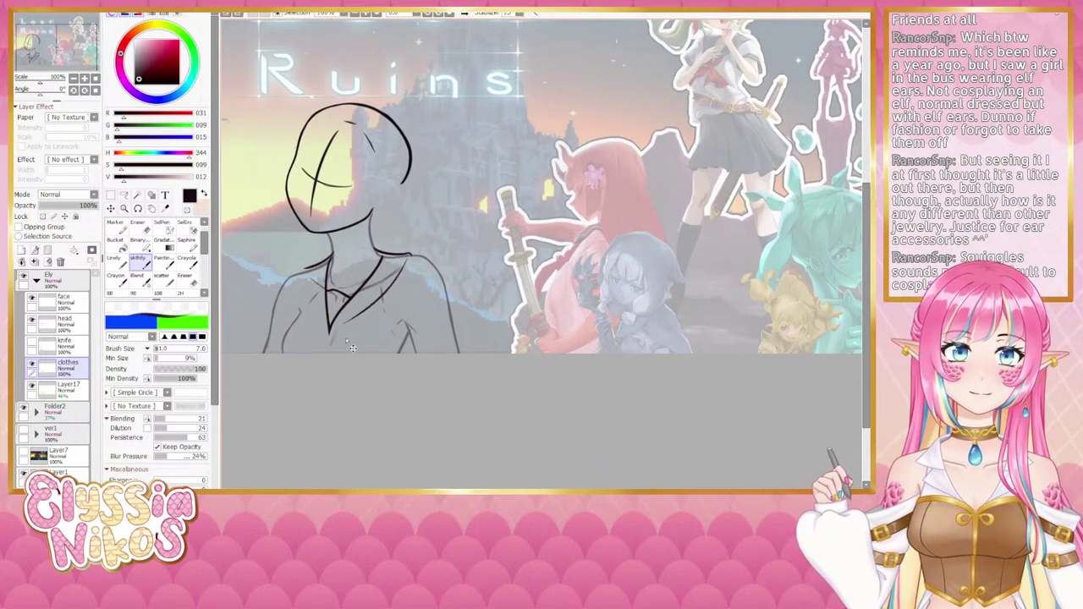
{"action": "left_click_drag", "start_coordinate": [329, 339], "coordinate": [342, 325]}
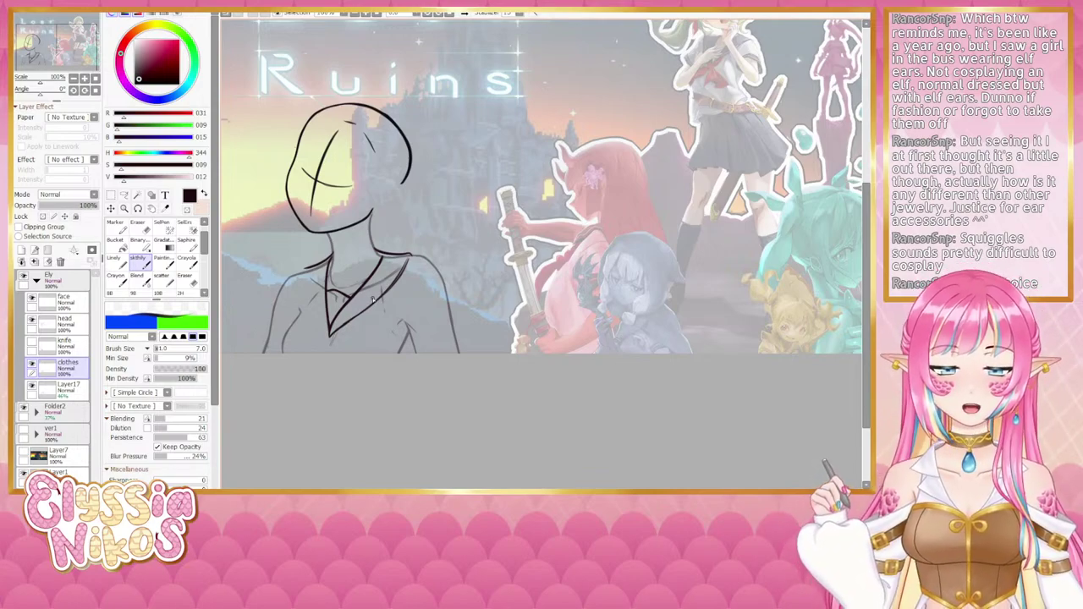
Step: Redraw the collar's outer edge as a bolder line sloping from the shoulder tip toward the V-point
{"action": "left_click_drag", "start_coordinate": [403, 299], "coordinate": [433, 205]}
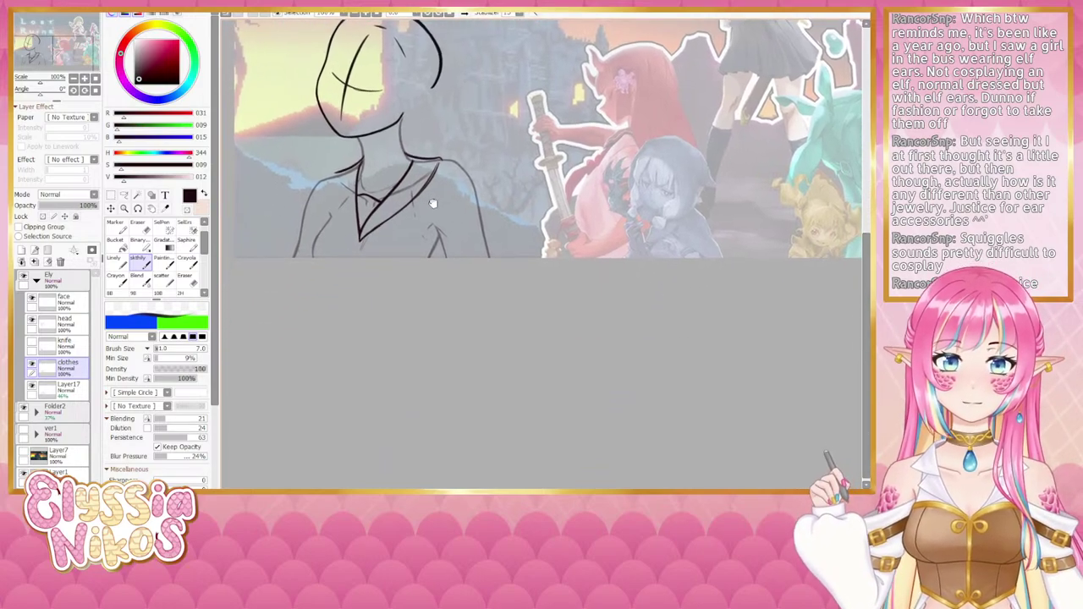
{"action": "left_click_drag", "start_coordinate": [438, 166], "coordinate": [391, 220]}
{"action": "key", "text": "ctrl+z"}
{"action": "key", "text": "ctrl+z"}
{"action": "left_click_drag", "start_coordinate": [438, 168], "coordinate": [413, 199]}
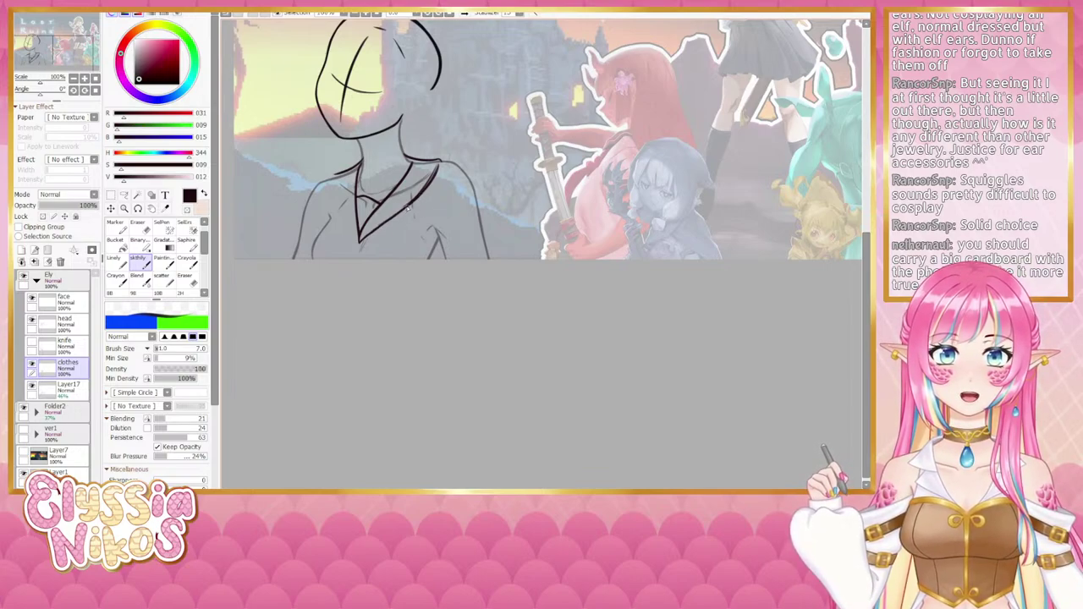
Step: Try to thin the collar's outer edge with the eraser at size 10
{"action": "key", "text": "e"}
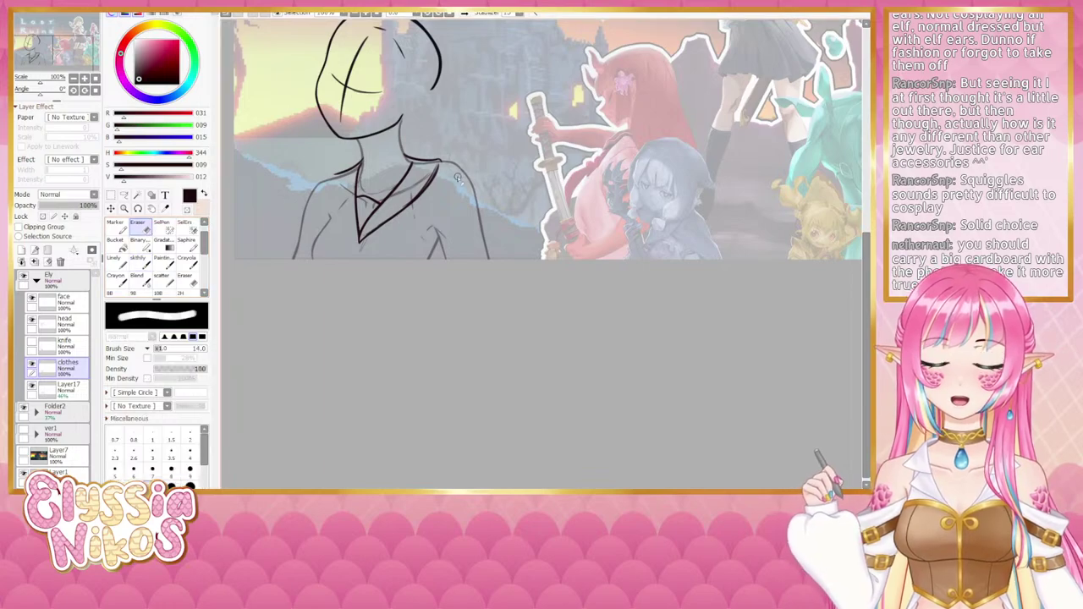
{"action": "key", "text": "["}
{"action": "key", "text": "["}
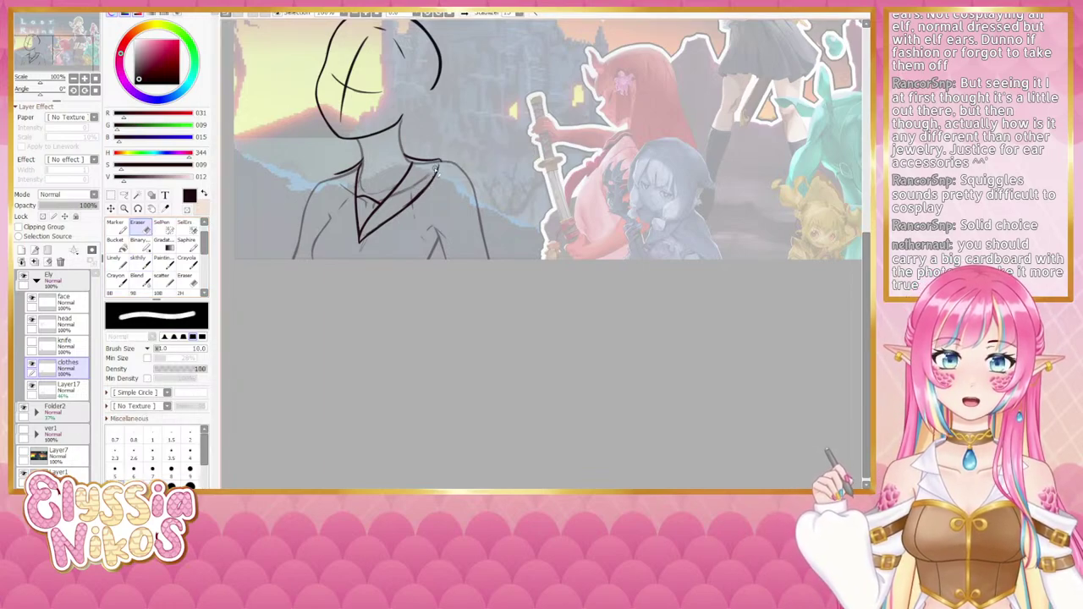
{"action": "mouse_move", "coordinate": [438, 169]}
{"action": "left_mouse_down"}
{"action": "mouse_move", "coordinate": [378, 222]}
{"action": "mouse_move", "coordinate": [408, 201]}
{"action": "mouse_move", "coordinate": [378, 221]}
{"action": "mouse_move", "coordinate": [403, 219]}
{"action": "mouse_move", "coordinate": [374, 229]}
{"action": "left_mouse_up"}
{"action": "key", "text": "ctrl+z"}
{"action": "key", "text": "ctrl+y"}
{"action": "key", "text": "ctrl+z"}
{"action": "key", "text": "ctrl+z"}
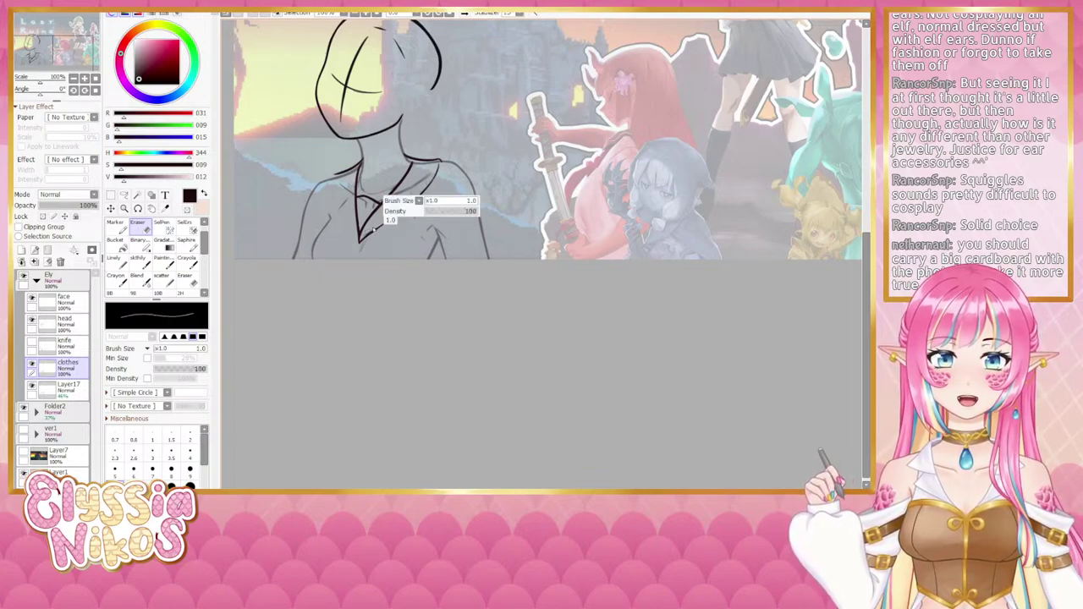
Step: Set the eraser size to 3 and go over the collar's outer edge again with the sketch brush
{"action": "key", "text": "bracketright"}
{"action": "key", "text": "bracketright"}
{"action": "key", "text": "bracketright"}
{"action": "key", "text": "bracketright"}
{"action": "key", "text": "bracketright"}
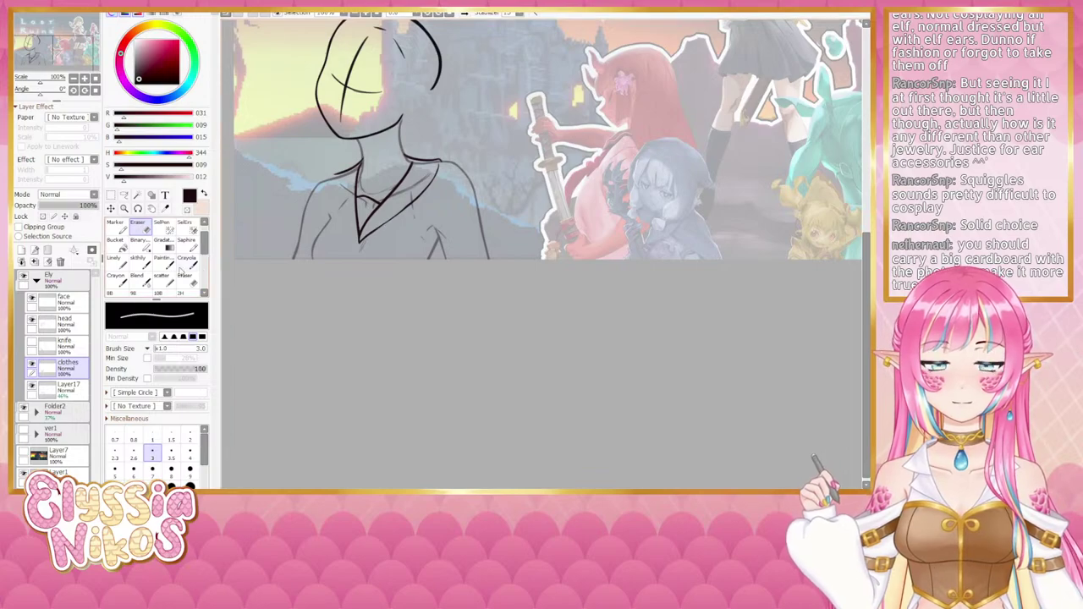
{"action": "left_click", "coordinate": [144, 260]}
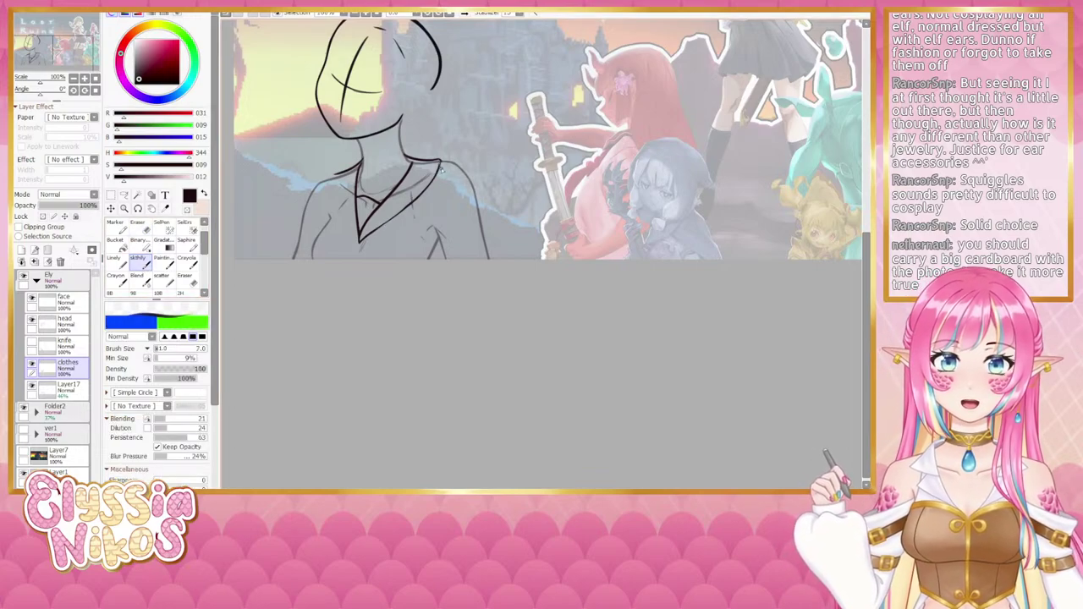
{"action": "left_click_drag", "start_coordinate": [436, 173], "coordinate": [391, 218]}
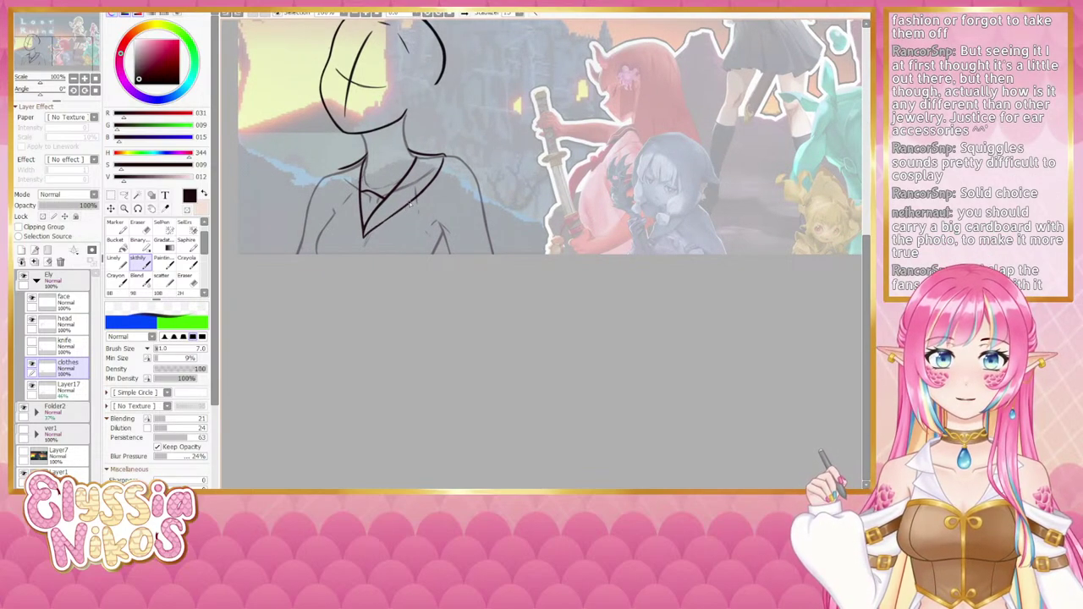
Step: Clean up the collar's edge and V-point, alternating the sketch brush with the eraser at sizes 3 and 9
{"action": "key", "text": "e"}
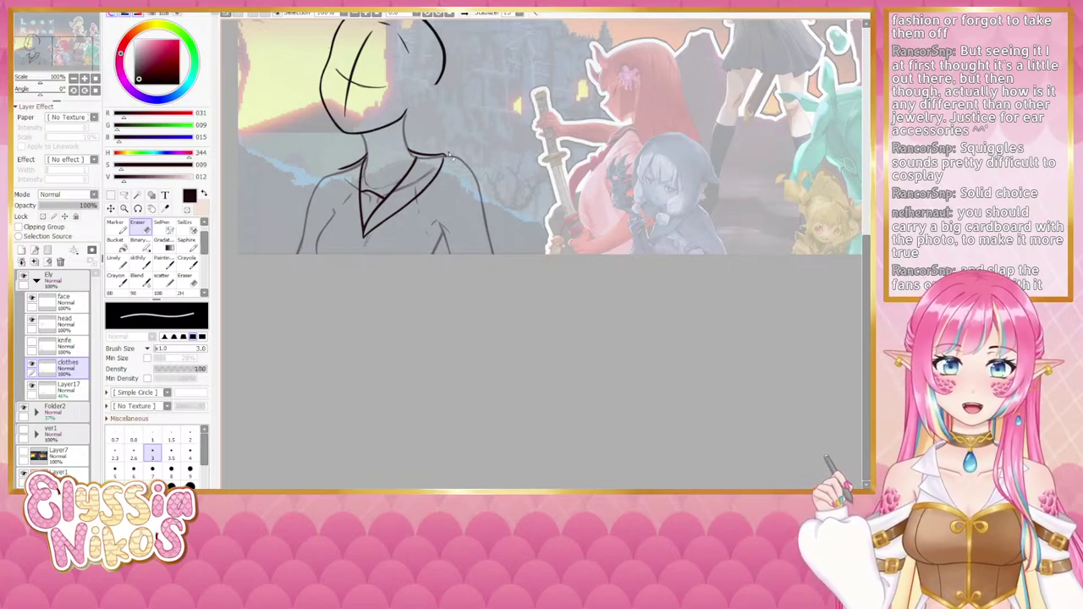
{"action": "left_click_drag", "start_coordinate": [440, 168], "coordinate": [442, 169]}
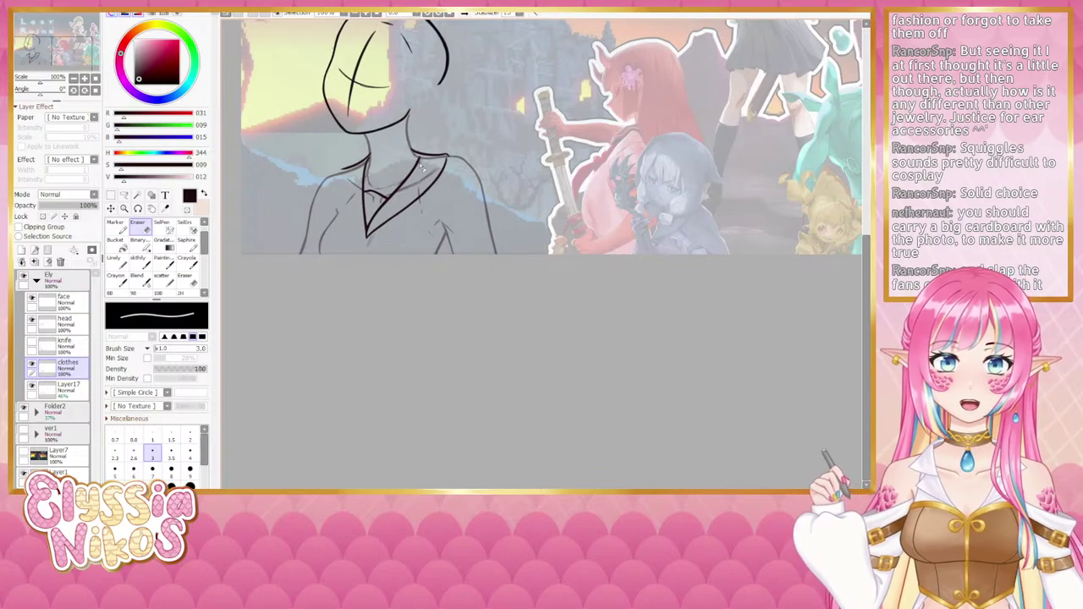
{"action": "left_click", "coordinate": [142, 266]}
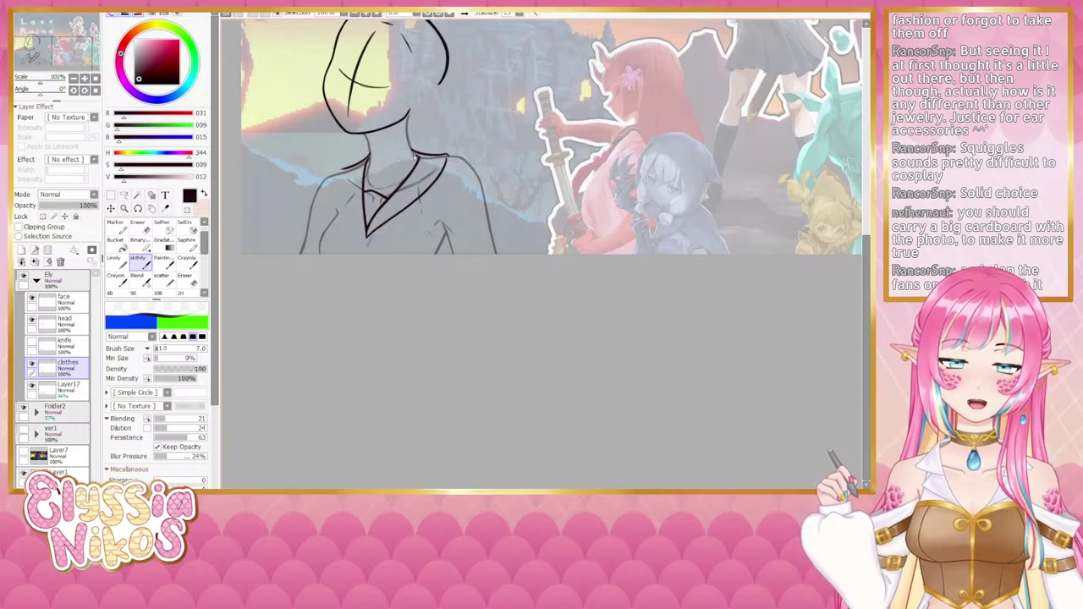
{"action": "key", "text": "e"}
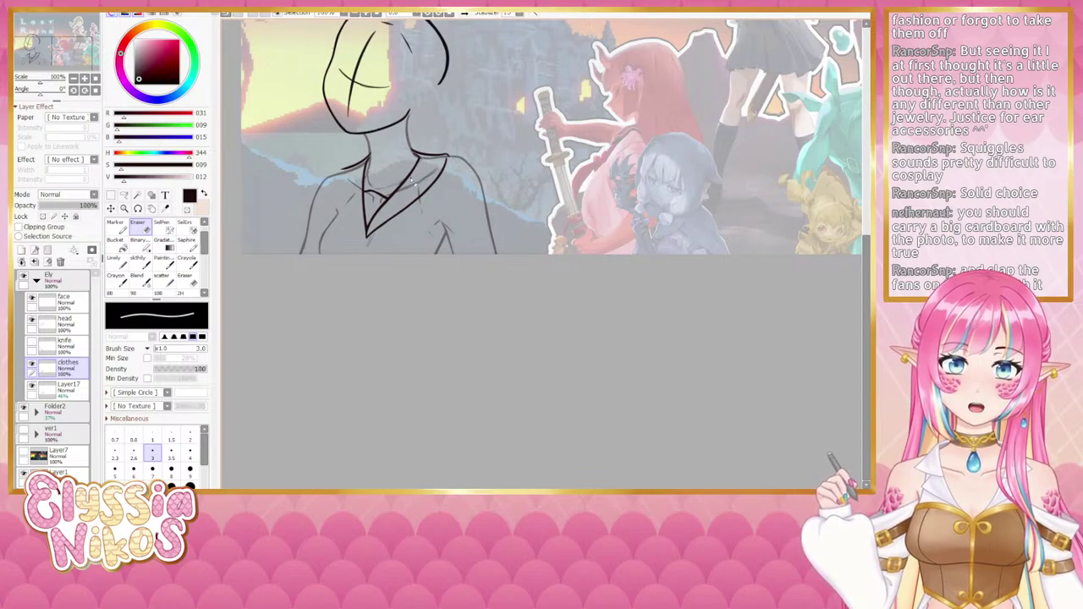
{"action": "left_click_drag", "start_coordinate": [402, 197], "coordinate": [414, 187]}
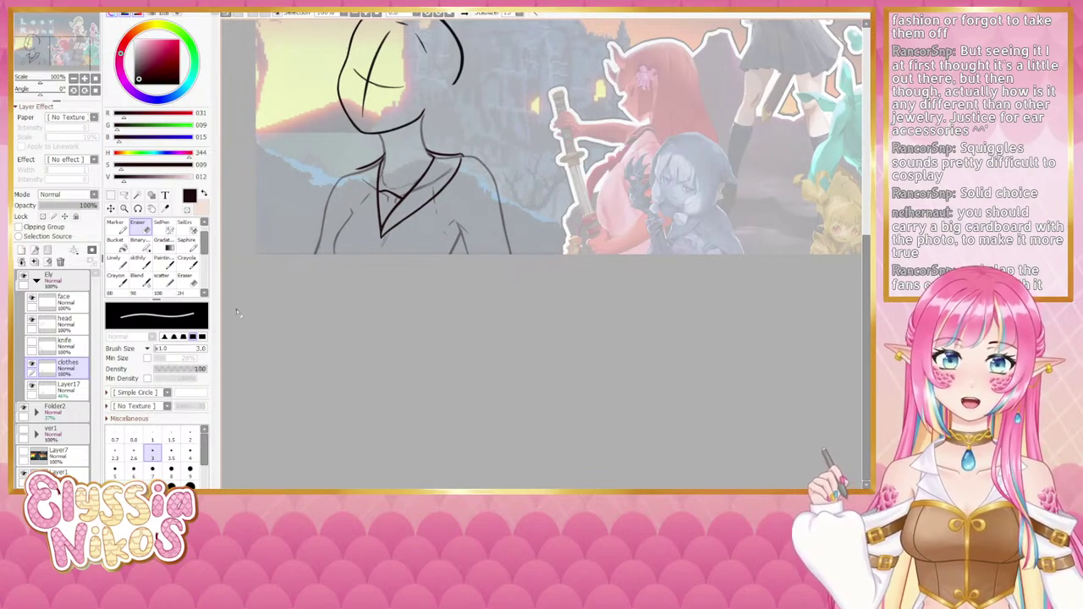
{"action": "left_click", "coordinate": [156, 264]}
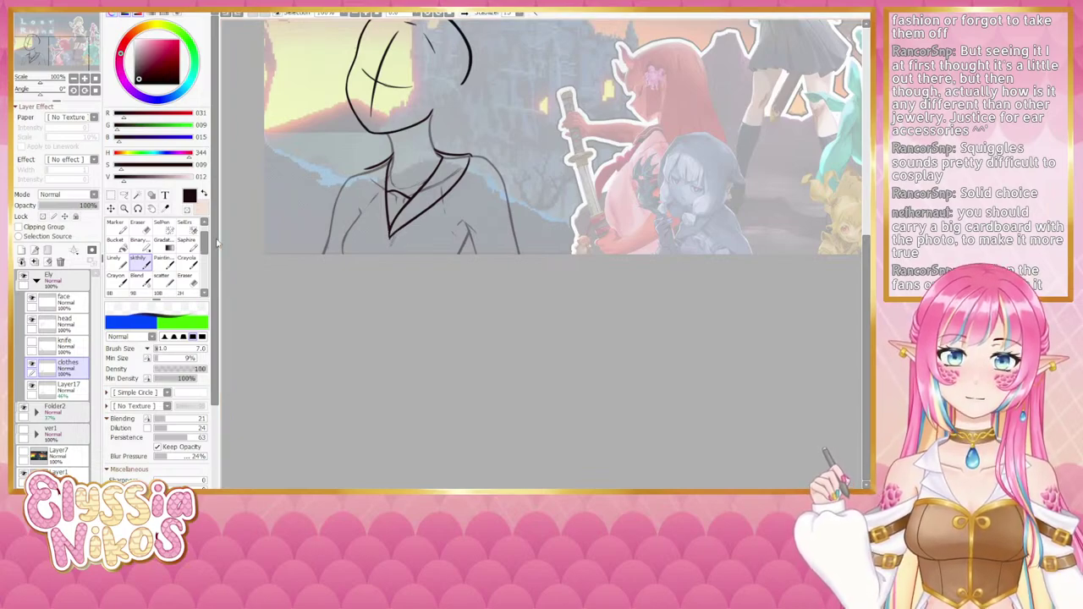
{"action": "key", "text": "e"}
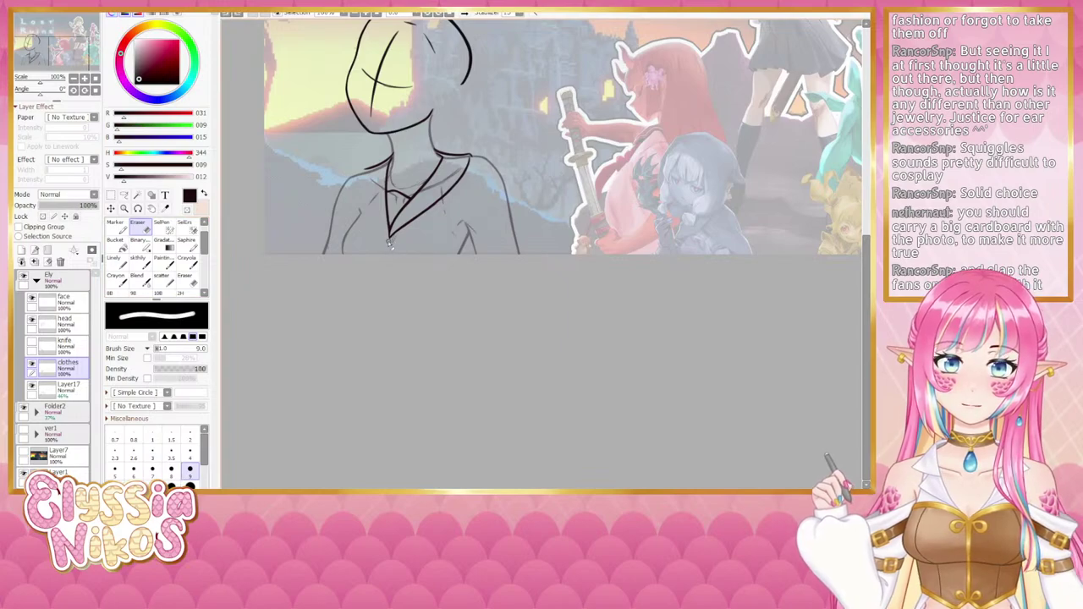
Step: Redraw the short collar line from the far shoulder up to the neck base with the sketch brush, cleaning its ends with the eraser
{"action": "left_click", "coordinate": [141, 264]}
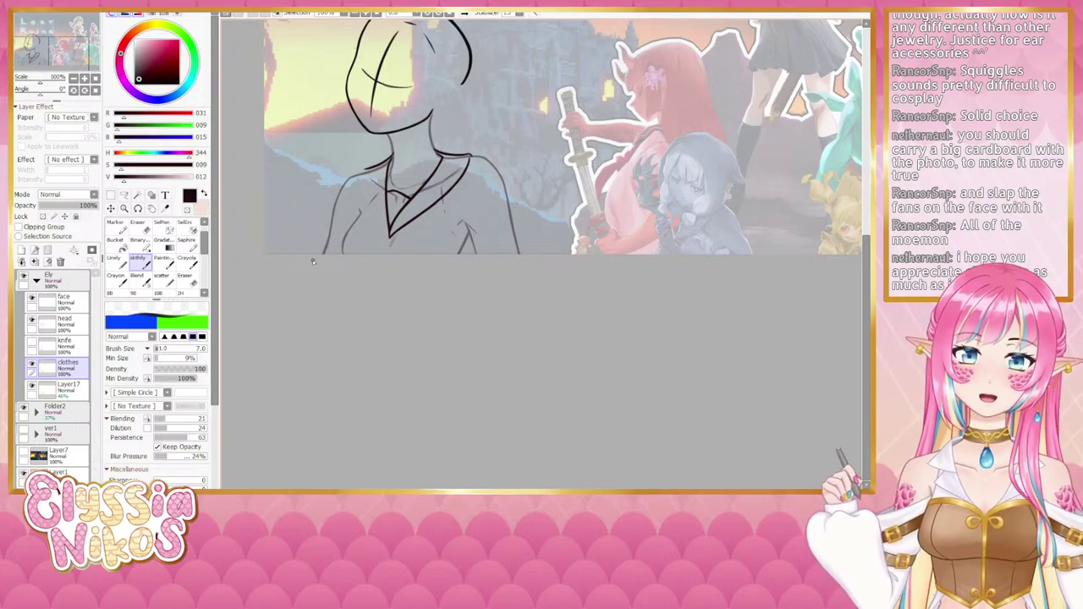
{"action": "left_click", "coordinate": [83, 79]}
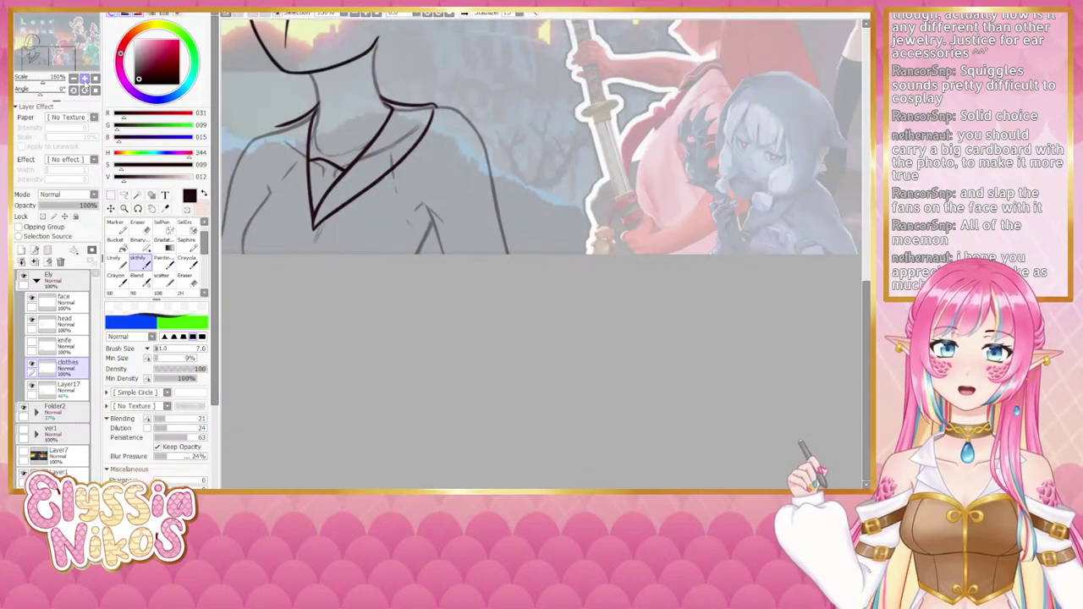
{"action": "mouse_move", "coordinate": [429, 222]}
{"action": "left_mouse_down"}
{"action": "mouse_move", "coordinate": [441, 182]}
{"action": "mouse_move", "coordinate": [442, 210]}
{"action": "left_mouse_up"}
{"action": "left_click", "coordinate": [73, 79]}
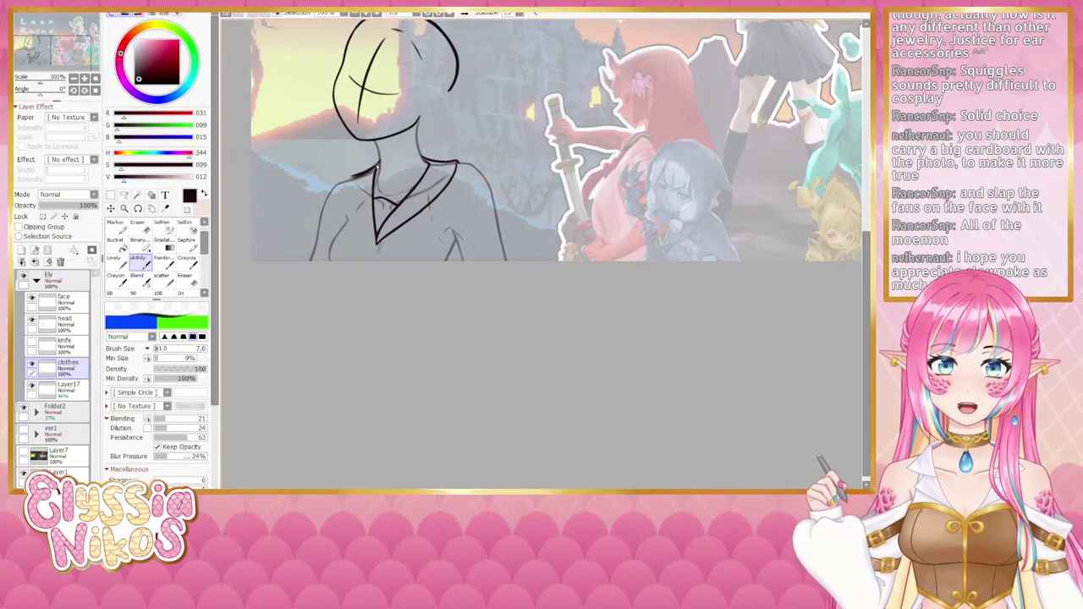
{"action": "key", "text": "e"}
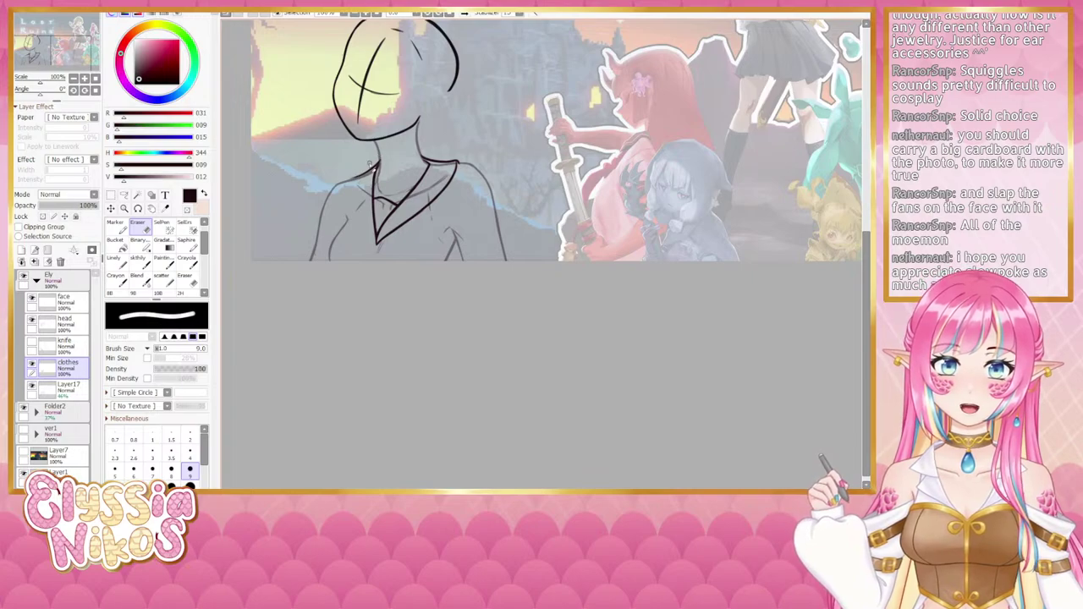
{"action": "key", "text": "b"}
{"action": "key", "text": "ctrl+z"}
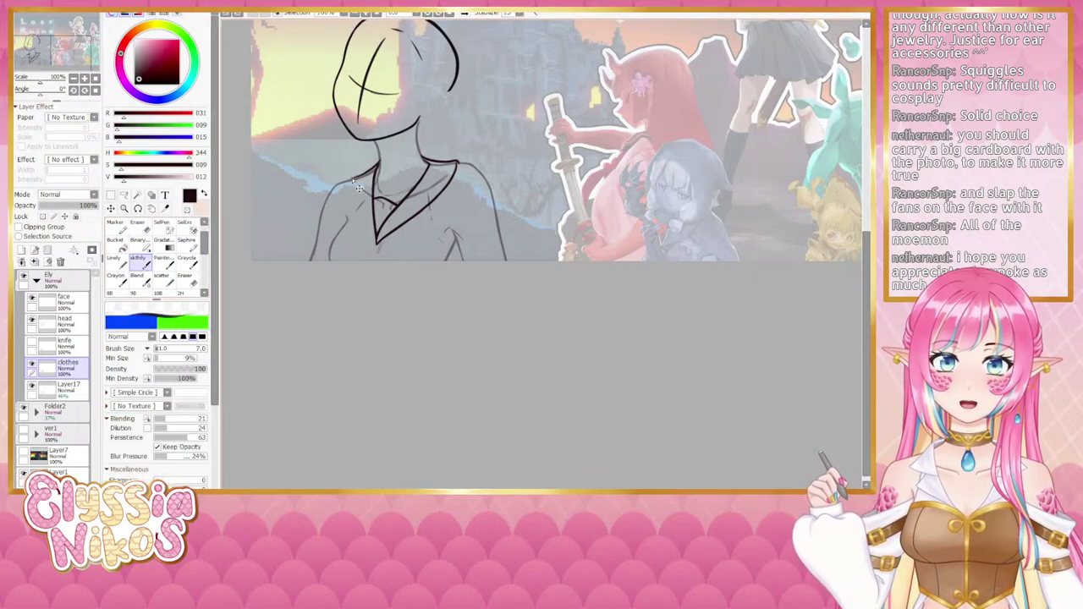
{"action": "left_click_drag", "start_coordinate": [349, 179], "coordinate": [378, 163]}
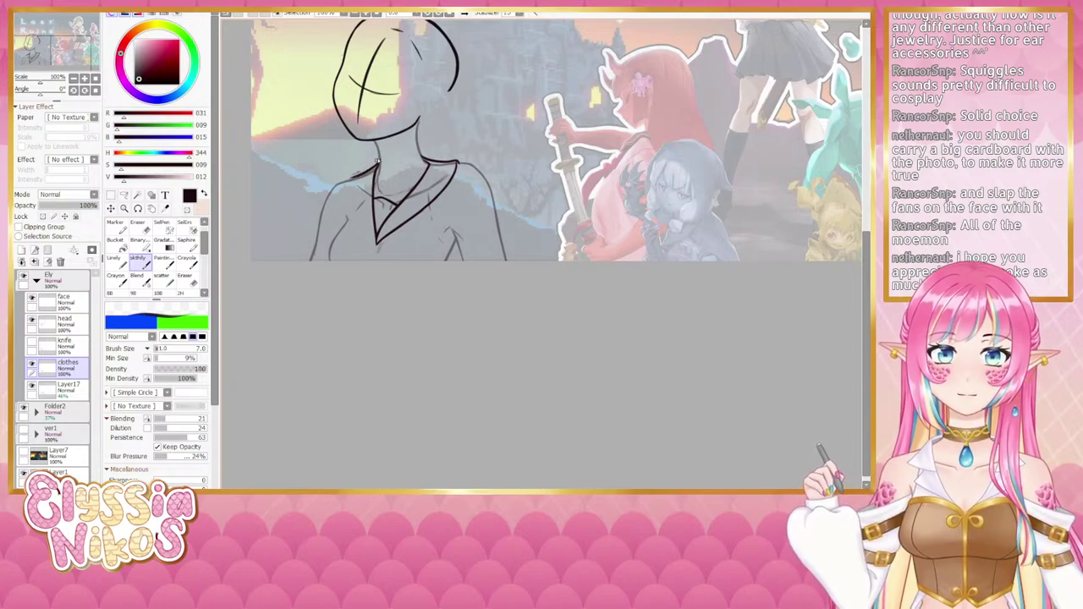
{"action": "key", "text": "e"}
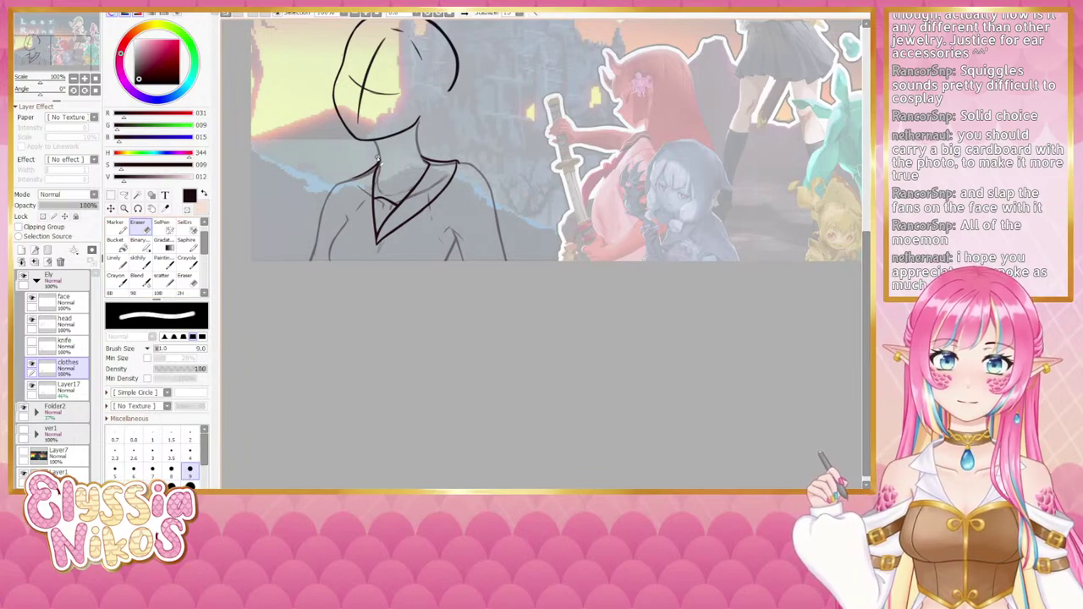
{"action": "key", "text": "e"}
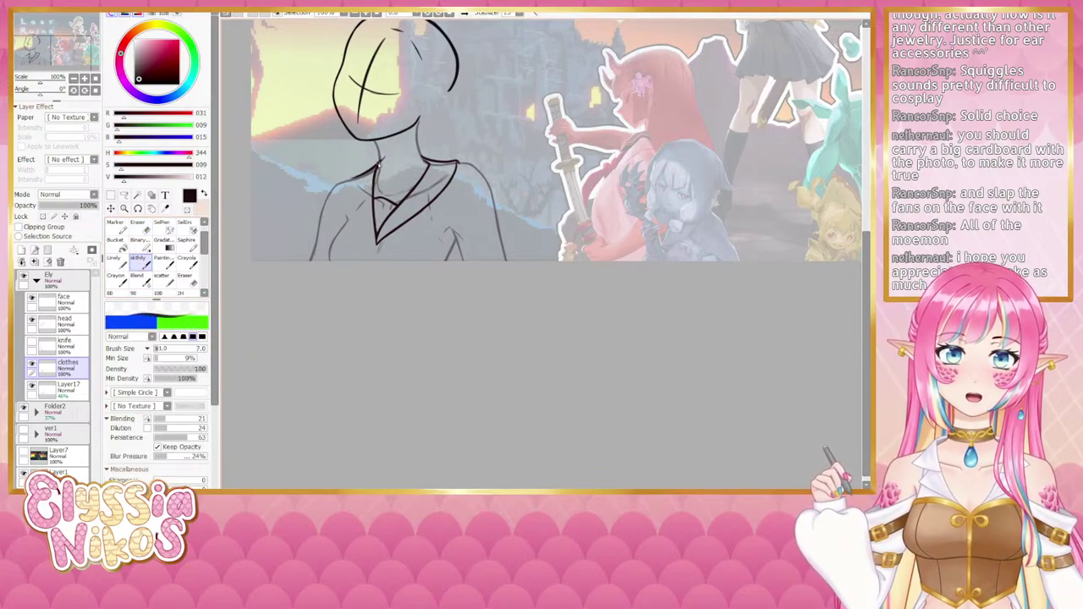
{"action": "key", "text": "e"}
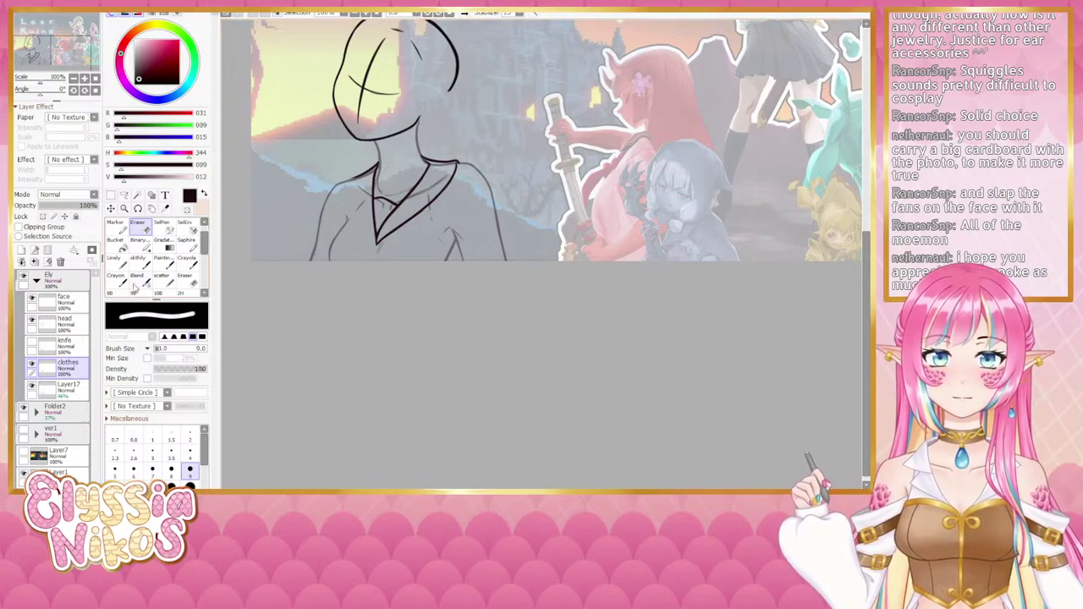
Step: Draw the outer edge of the far-side collar flap from the shoulder down to the V-point with the sketch brush
{"action": "left_click", "coordinate": [138, 261]}
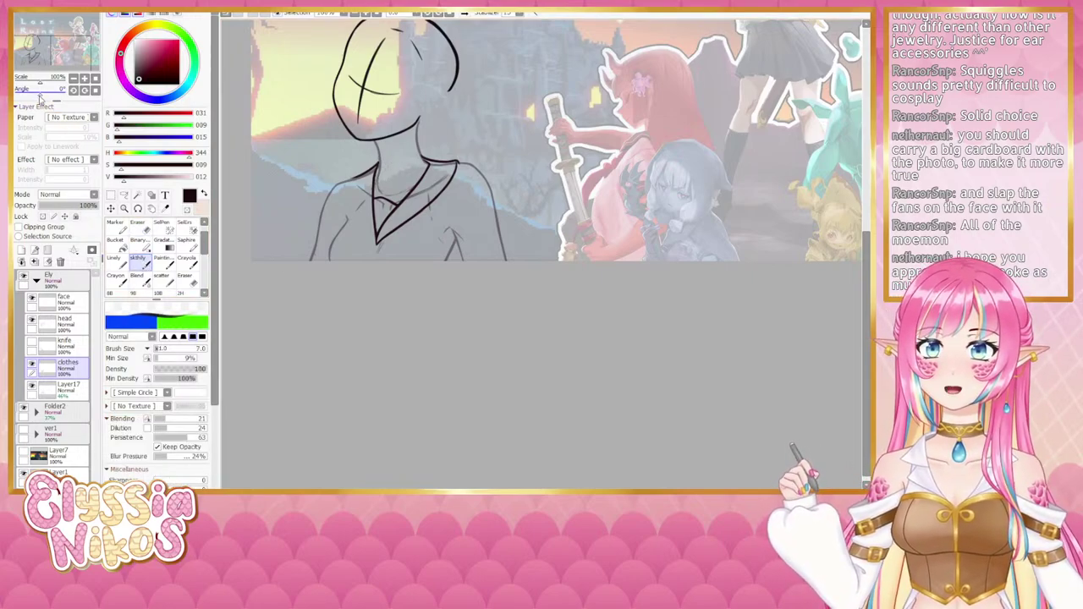
{"action": "left_click_drag", "start_coordinate": [41, 90], "coordinate": [51, 99]}
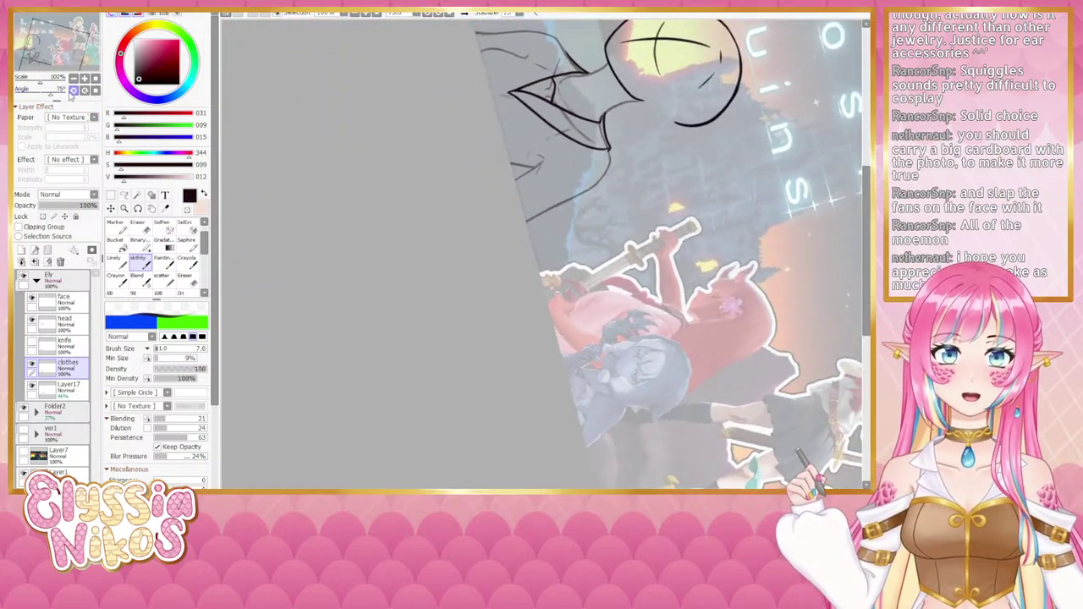
{"action": "left_click_drag", "start_coordinate": [511, 217], "coordinate": [421, 300]}
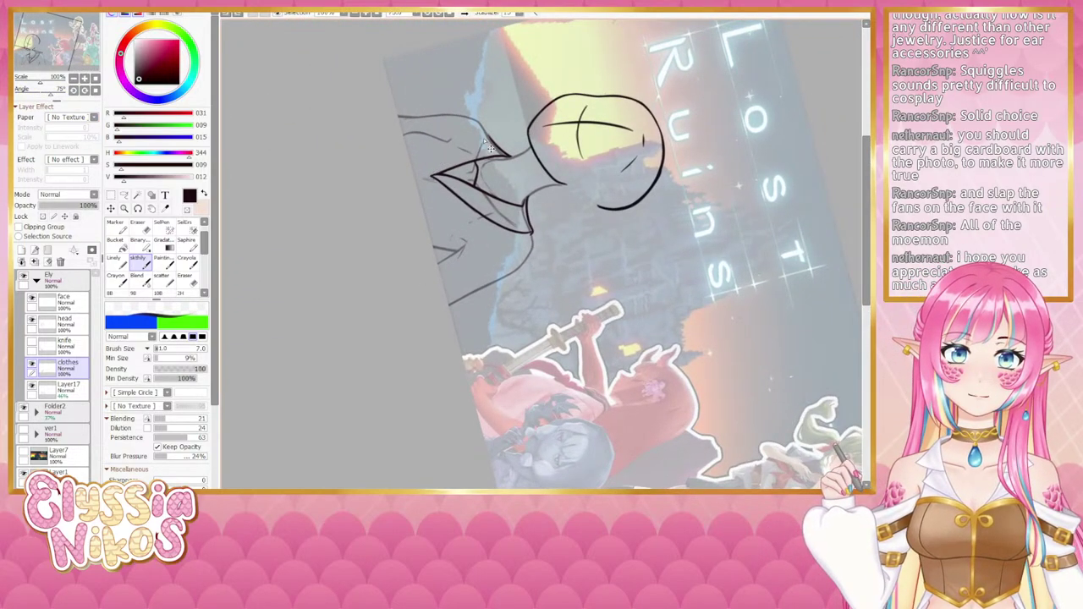
{"action": "left_click", "coordinate": [95, 91]}
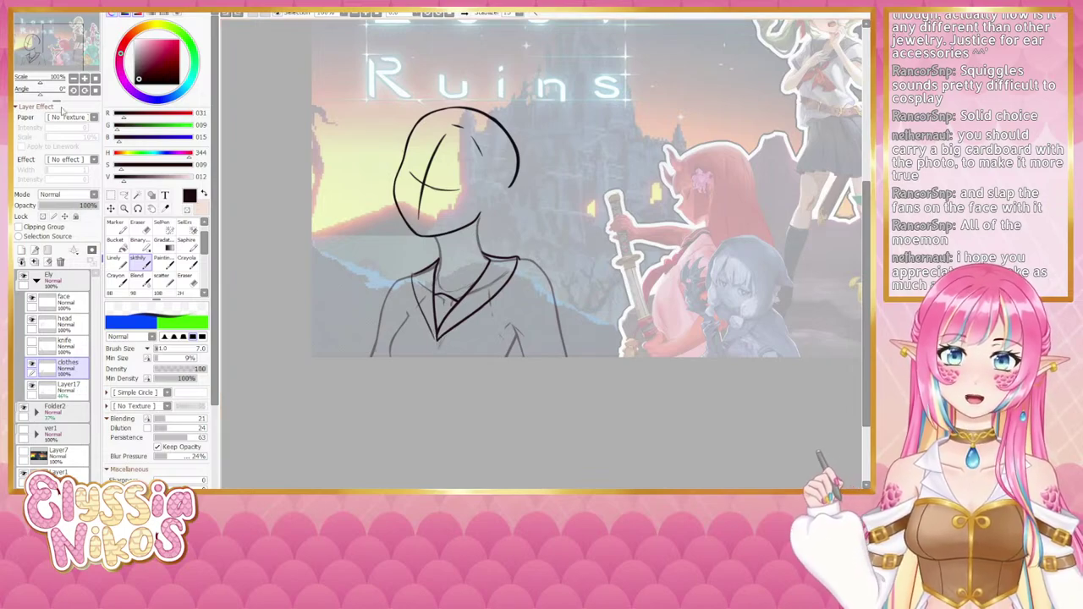
{"action": "left_click_drag", "start_coordinate": [423, 320], "coordinate": [403, 281]}
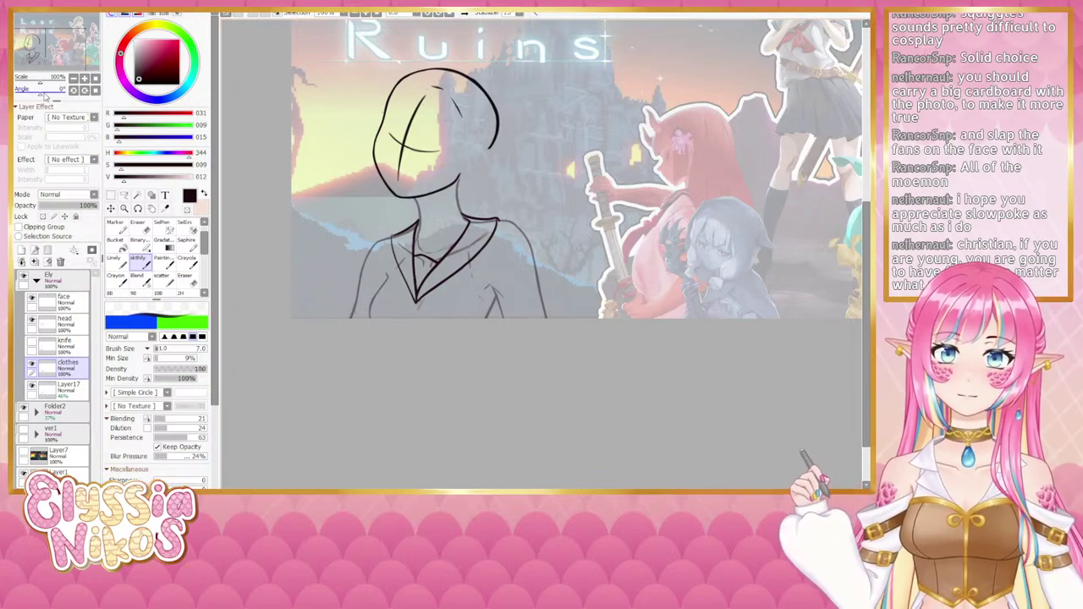
Step: Go over the far collar flap's outer edge at another canvas angle and trim its shoulder corner with the eraser
{"action": "left_click_drag", "start_coordinate": [39, 93], "coordinate": [32, 93]}
{"action": "left_click_drag", "start_coordinate": [408, 362], "coordinate": [433, 174]}
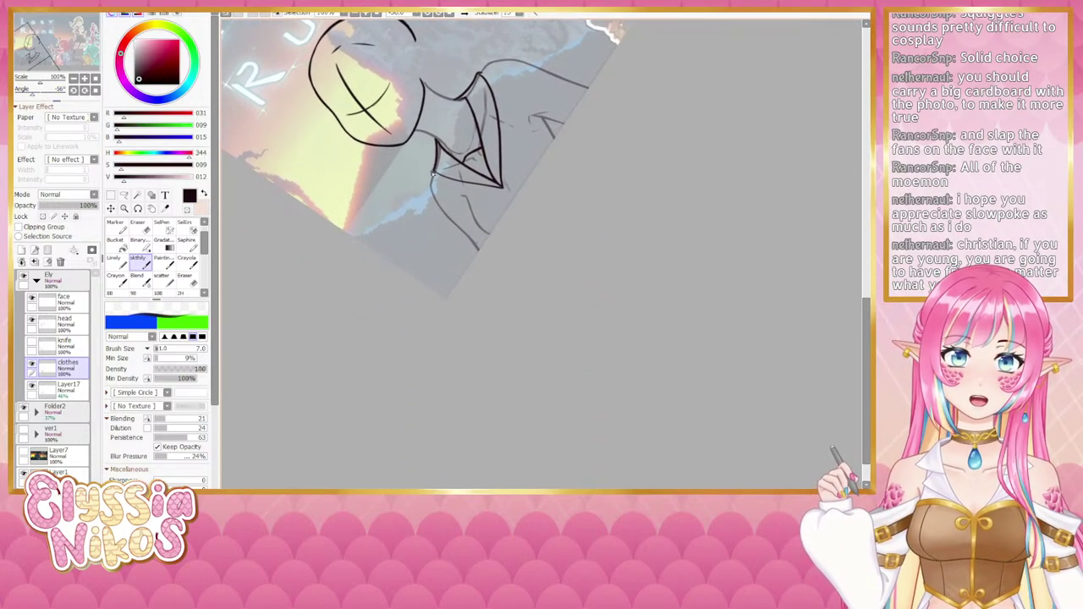
{"action": "left_click", "coordinate": [95, 91]}
{"action": "left_click_drag", "start_coordinate": [499, 253], "coordinate": [404, 280]}
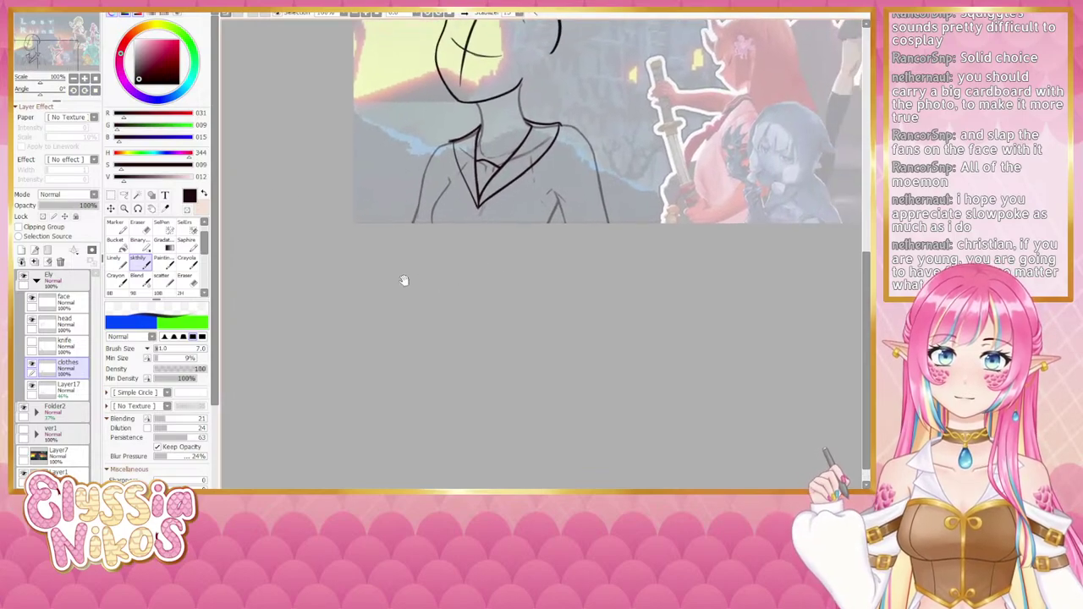
{"action": "left_click", "coordinate": [139, 230]}
{"action": "left_click_drag", "start_coordinate": [453, 142], "coordinate": [457, 136]}
{"action": "left_click", "coordinate": [138, 263]}
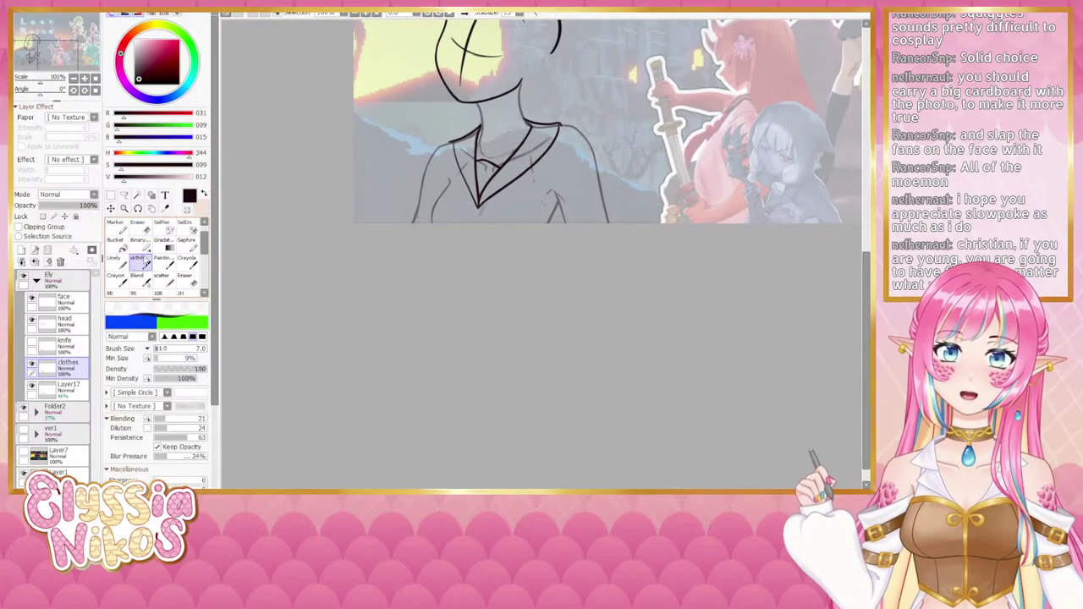
Step: Strengthen the far collar flap's edge down to the V-point and tidy its upper corner with the eraser at size 13
{"action": "left_click_drag", "start_coordinate": [40, 94], "coordinate": [43, 94]}
{"action": "left_click_drag", "start_coordinate": [456, 217], "coordinate": [334, 265]}
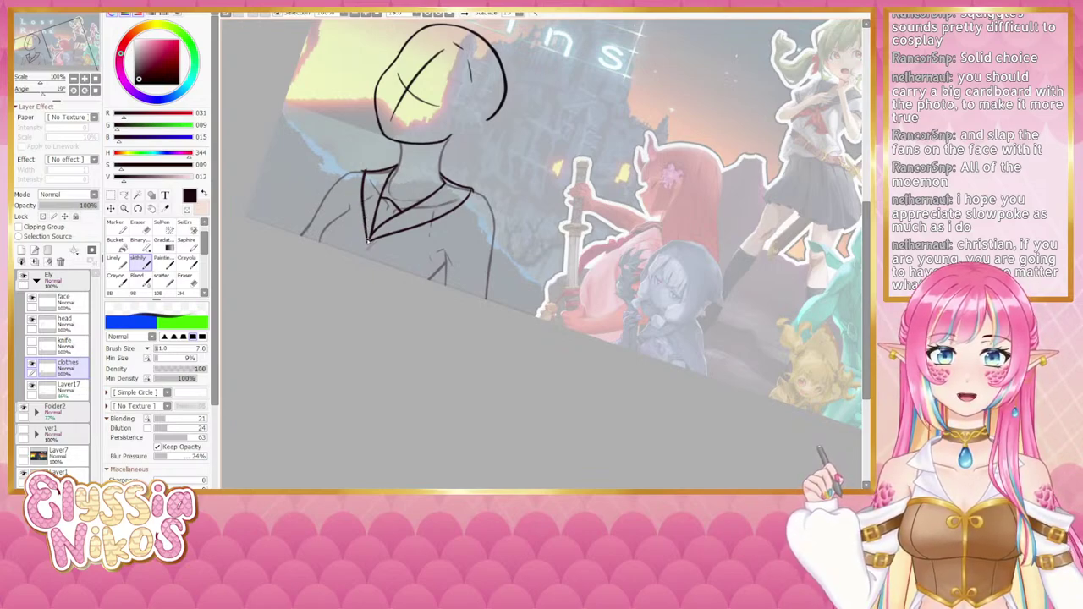
{"action": "key", "text": "e"}
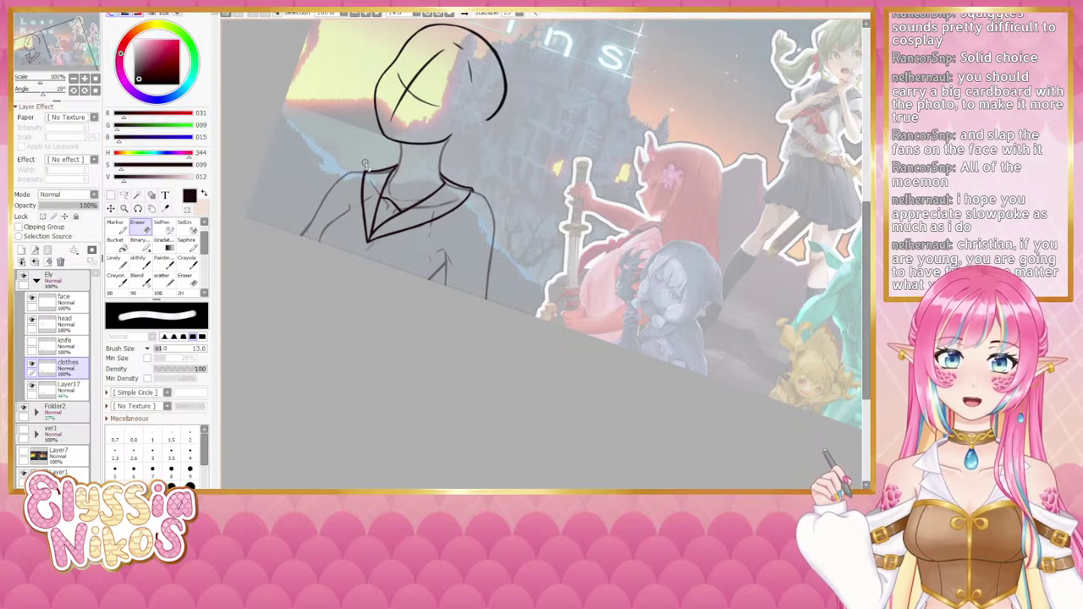
{"action": "left_click", "coordinate": [96, 90]}
{"action": "left_click_drag", "start_coordinate": [368, 307], "coordinate": [350, 275]}
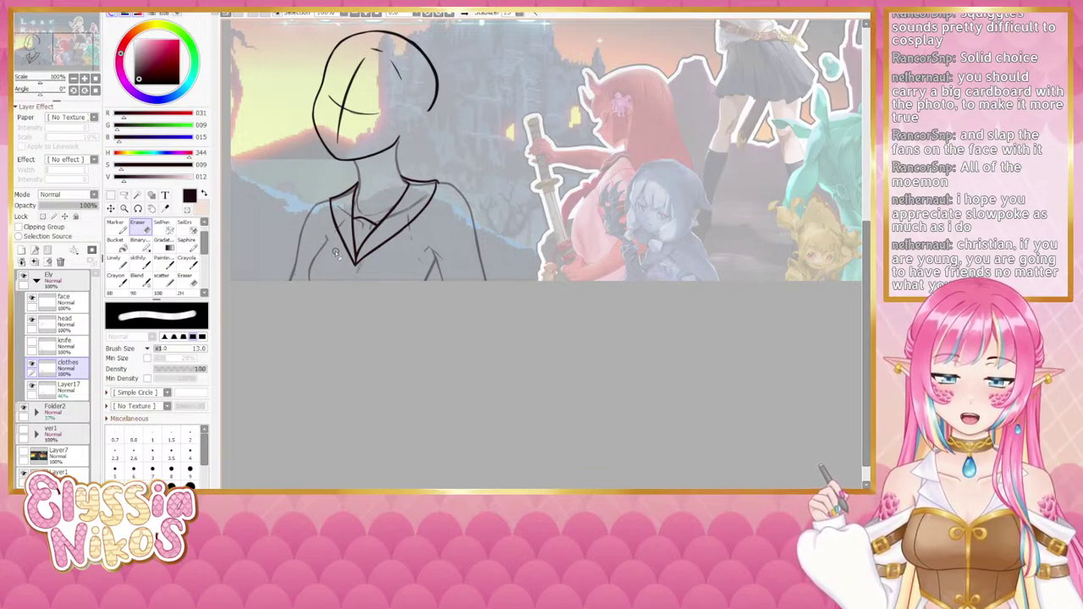
Step: Refine the far collar flap's outline and shoulder corner, alternating the sketch brush with the size 13 eraser
{"action": "left_click_drag", "start_coordinate": [341, 259], "coordinate": [336, 243]}
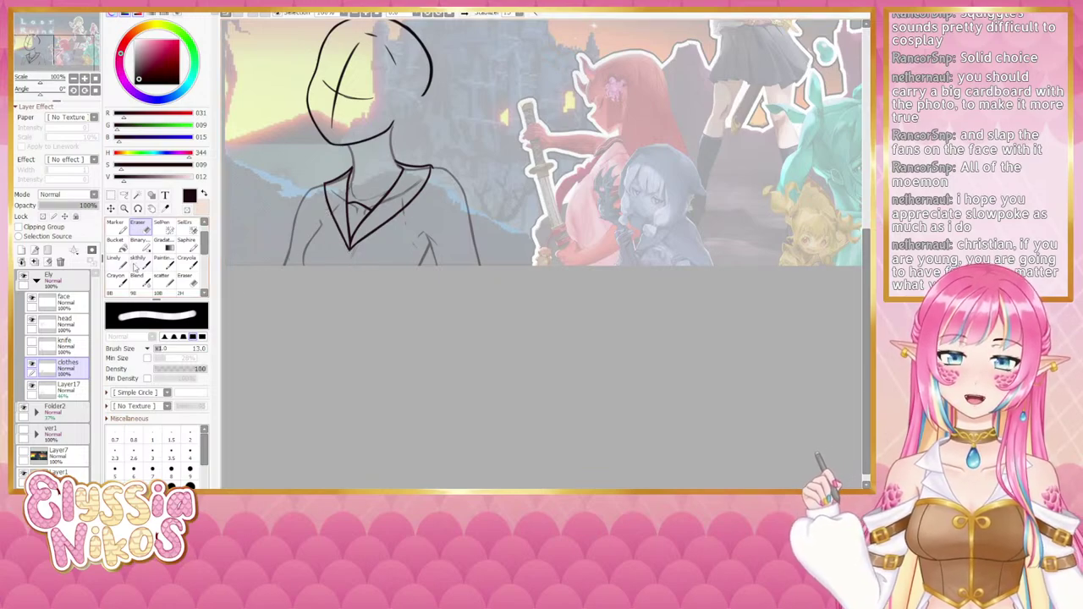
{"action": "left_click", "coordinate": [144, 265]}
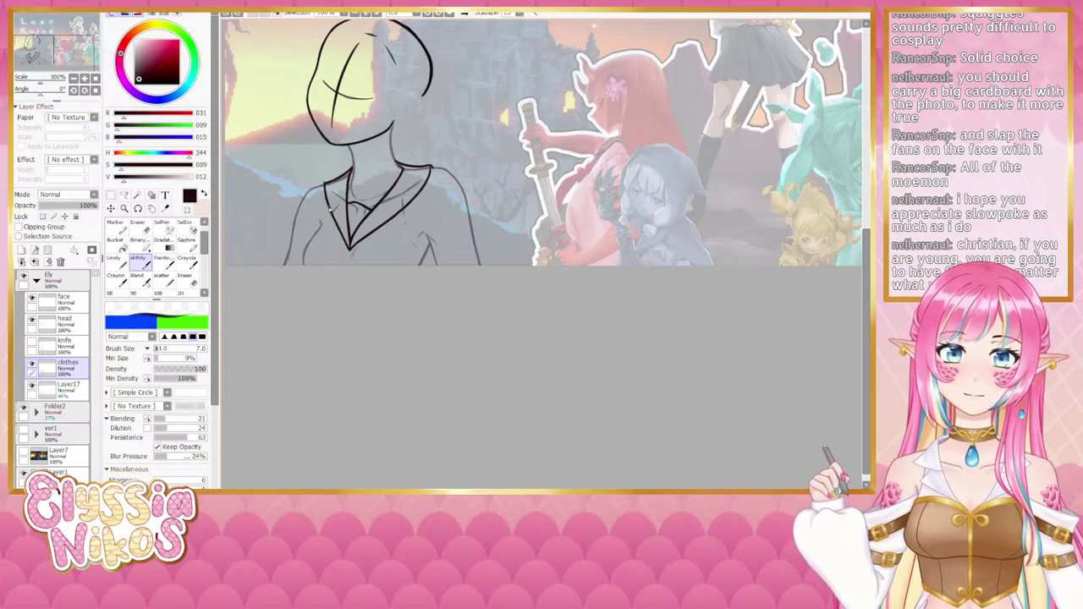
{"action": "left_click", "coordinate": [144, 228]}
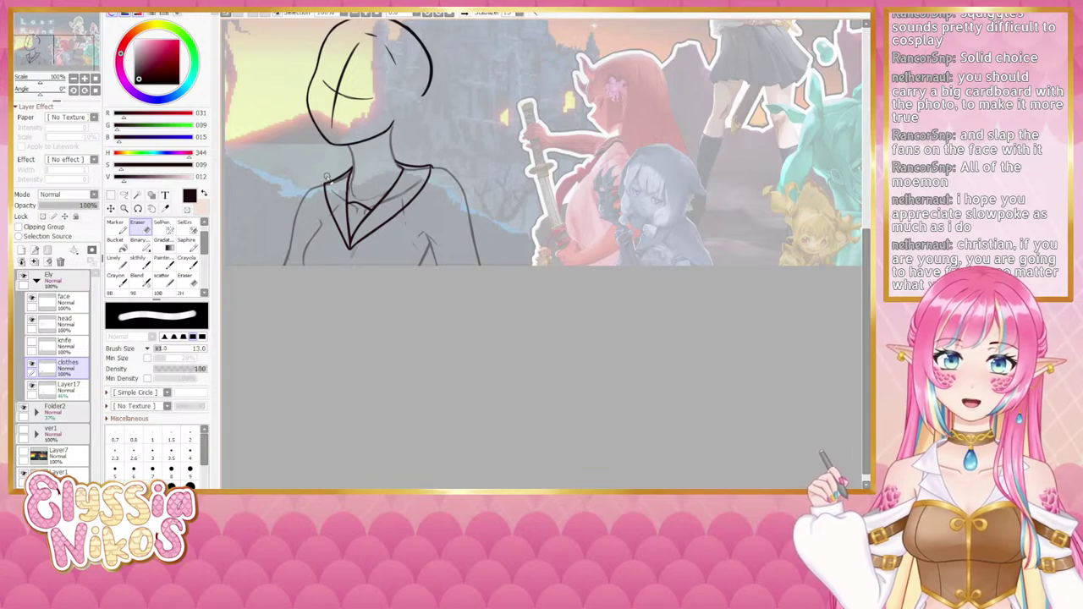
{"action": "left_click", "coordinate": [145, 267]}
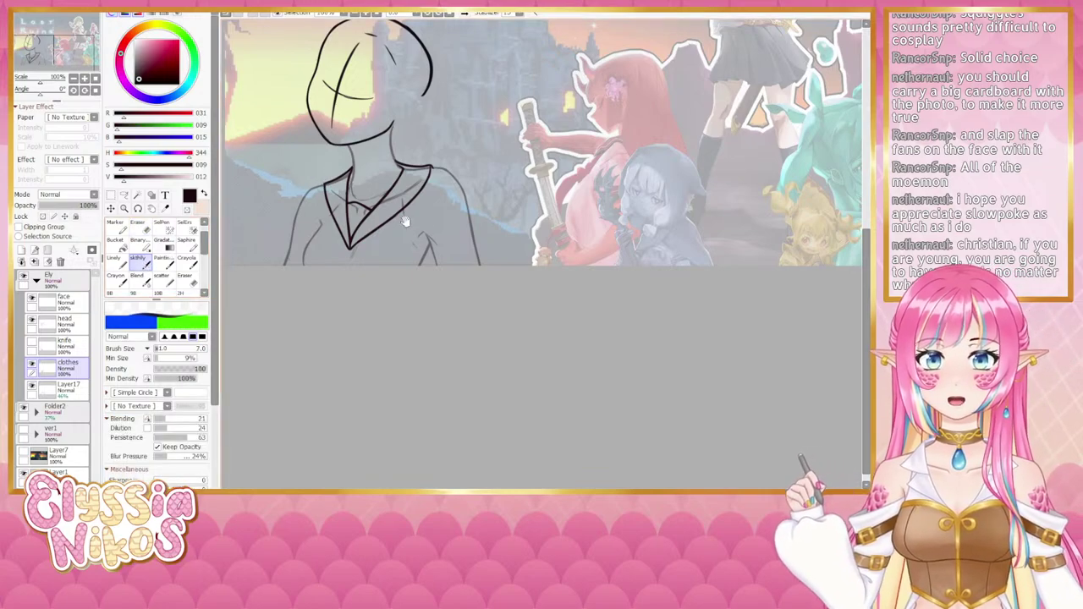
Step: Sketch the garment's fold lines at the near armpit and begin the sleeve outline over the near shoulder
{"action": "mouse_move", "coordinate": [421, 249]}
{"action": "left_mouse_down"}
{"action": "mouse_move", "coordinate": [405, 269]}
{"action": "mouse_move", "coordinate": [413, 303]}
{"action": "mouse_move", "coordinate": [399, 348]}
{"action": "mouse_move", "coordinate": [394, 252]}
{"action": "left_mouse_up"}
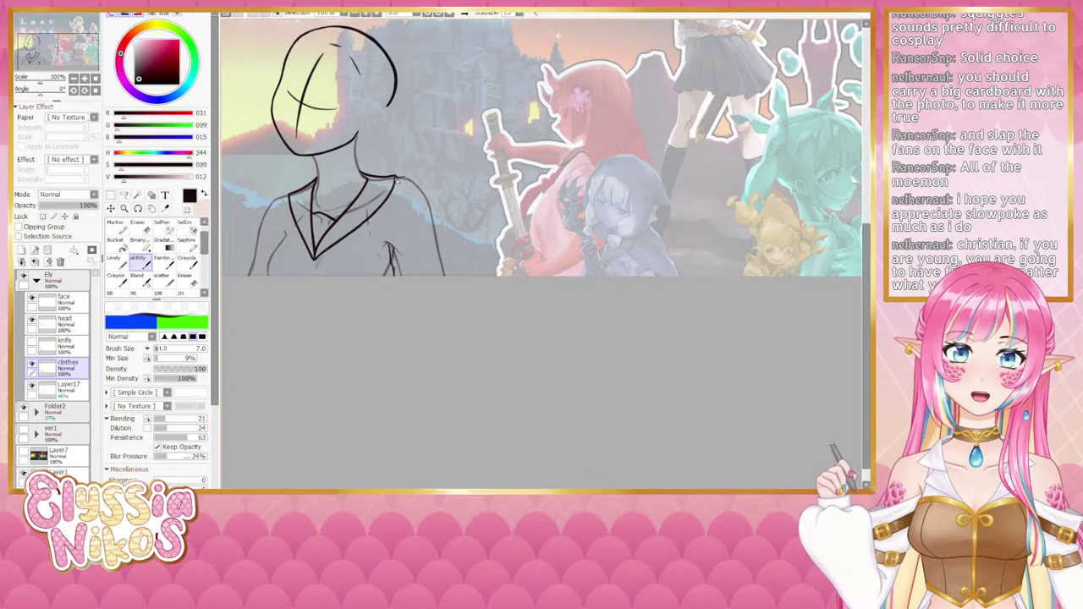
{"action": "left_click_drag", "start_coordinate": [471, 174], "coordinate": [422, 248]}
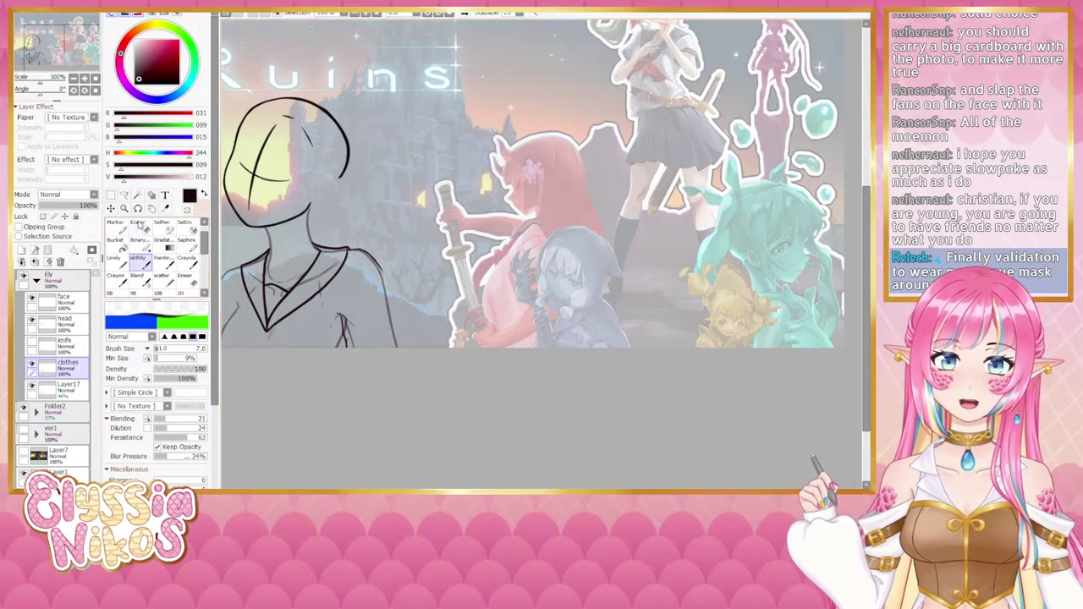
{"action": "key", "text": "e"}
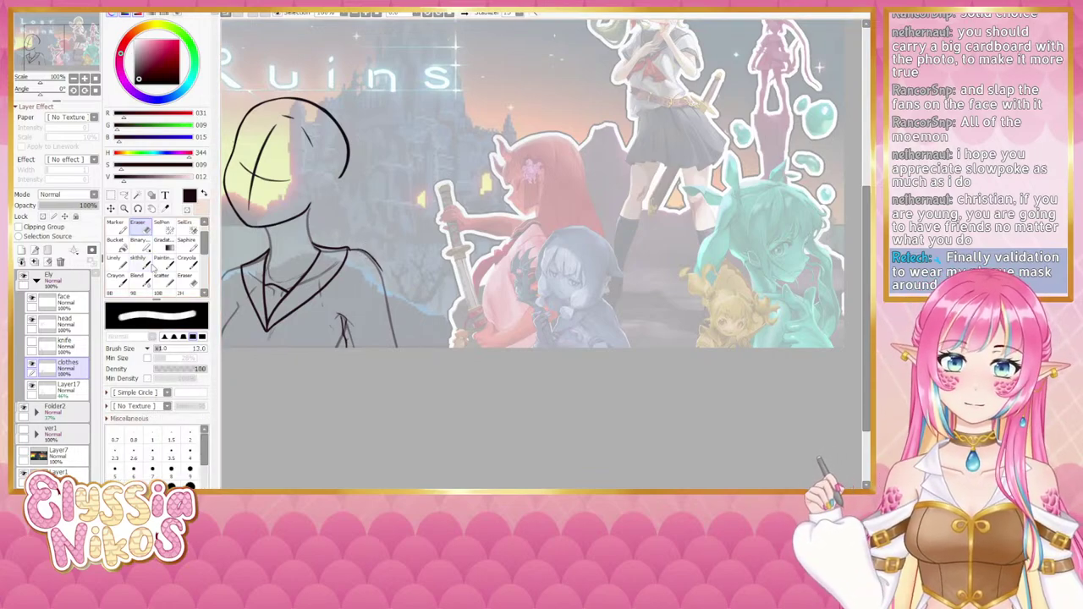
{"action": "key", "text": "b"}
Step: Draw the near shoulder's clothing line as a bold curve from the collar tip toward the upper arm, rotating the canvas as needed
{"action": "key", "text": "Delete"}
{"action": "key", "text": "Delete"}
{"action": "key", "text": "Delete"}
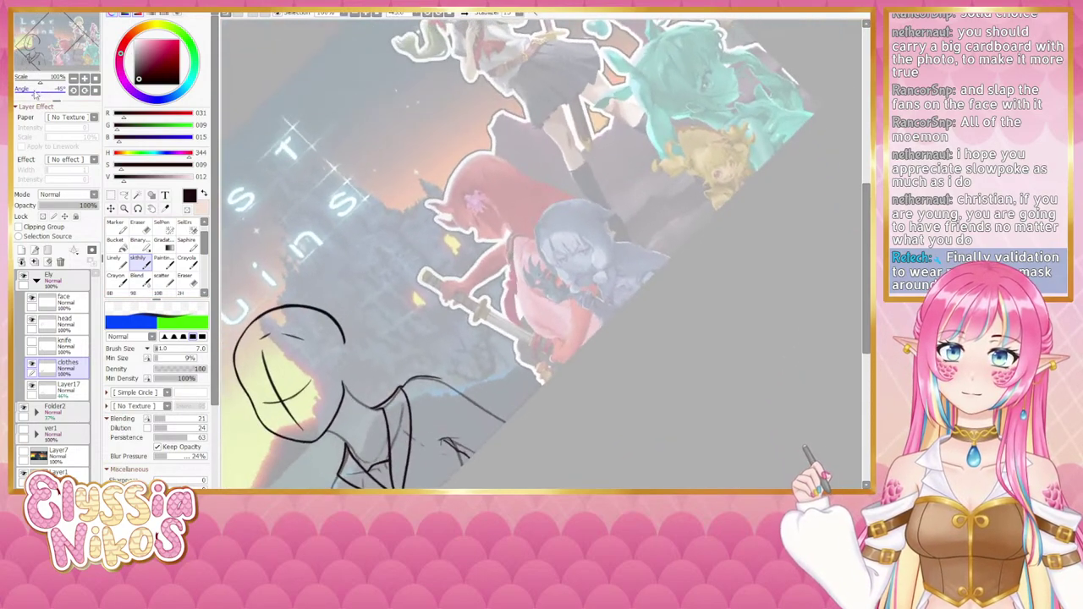
{"action": "left_click_drag", "start_coordinate": [448, 366], "coordinate": [457, 224]}
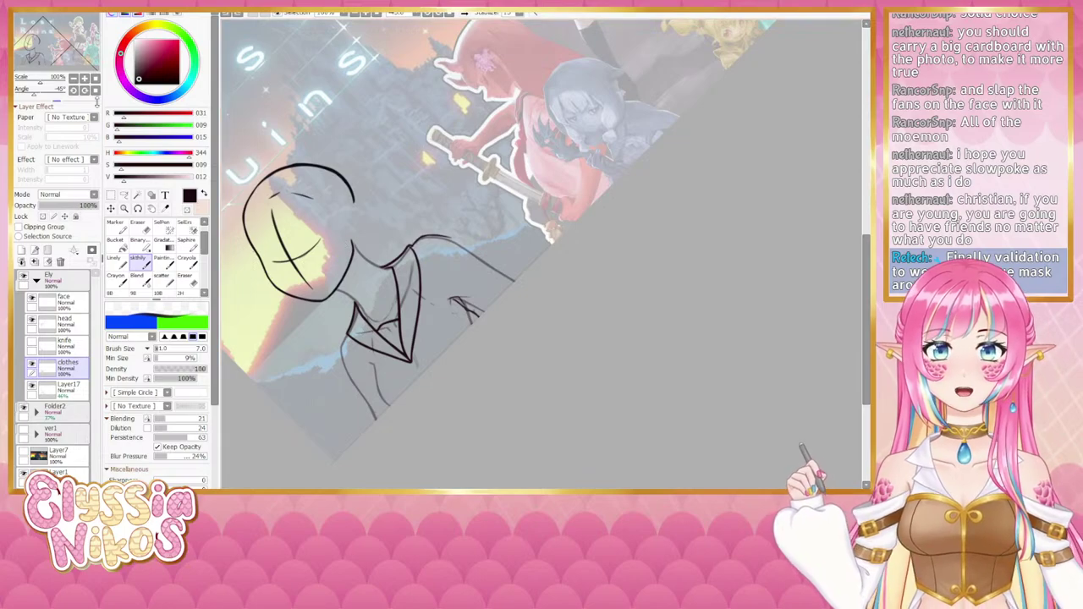
{"action": "key", "text": "Home"}
{"action": "left_click_drag", "start_coordinate": [512, 201], "coordinate": [524, 268]}
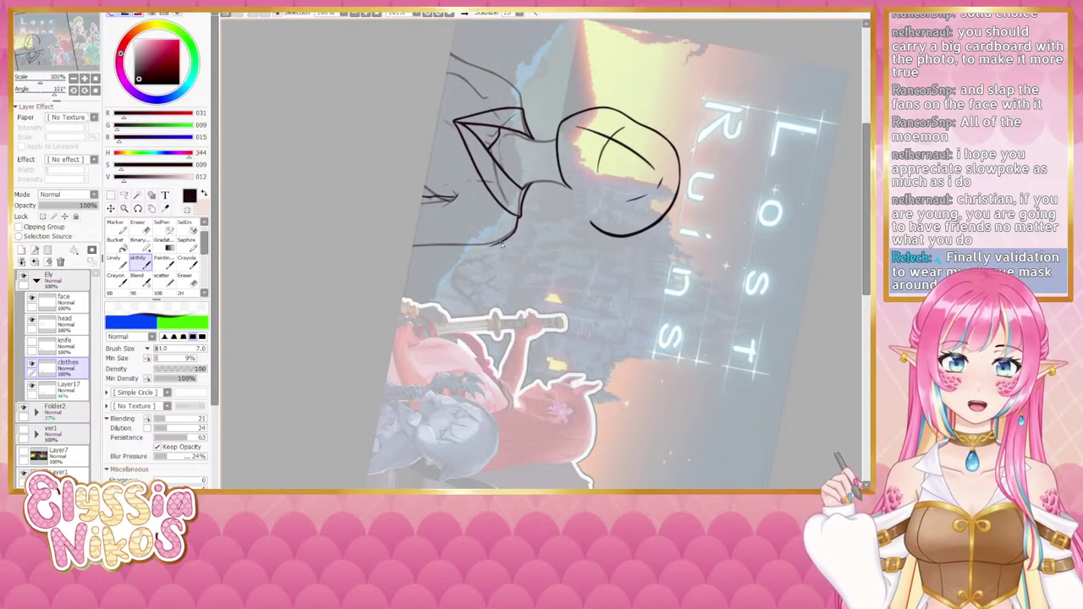
{"action": "left_click_drag", "start_coordinate": [514, 232], "coordinate": [505, 240]}
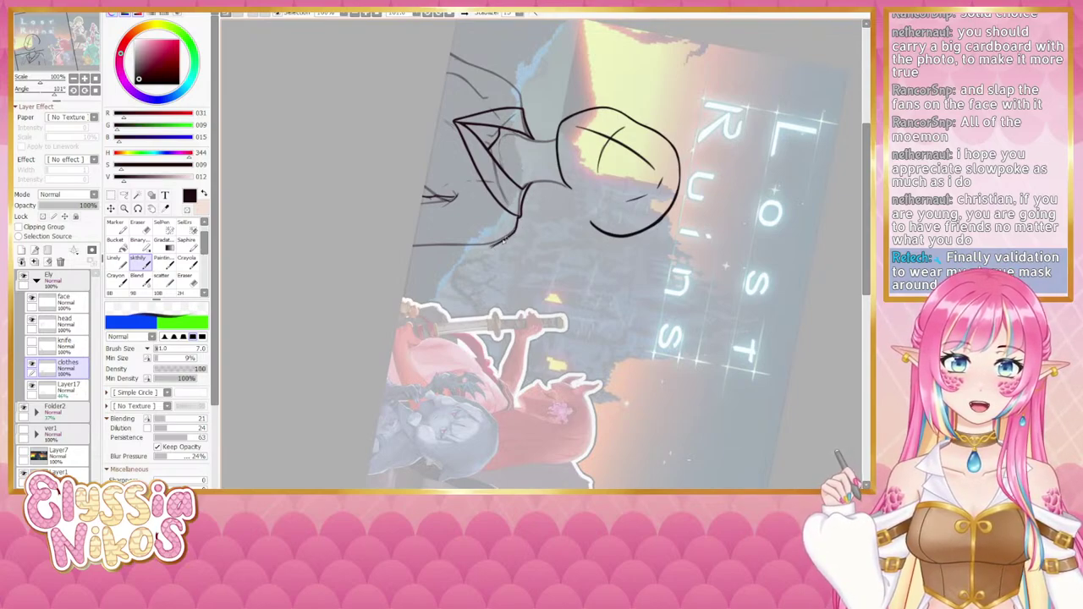
{"action": "left_click", "coordinate": [85, 91]}
{"action": "left_click", "coordinate": [94, 89]}
{"action": "scroll", "coordinate": [457, 200], "scroll_direction": "down", "scroll_amount": 4}
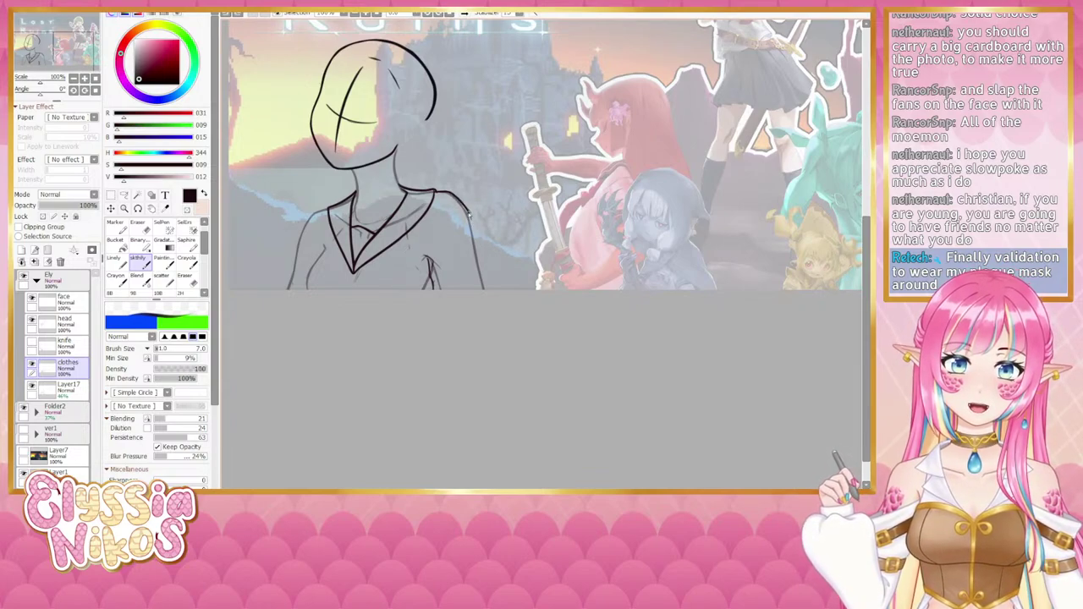
Step: Try several strokes for the near sleeve's outer line, from the shoulder to the canvas edge, with the size 7 sketch brush
{"action": "left_click_drag", "start_coordinate": [469, 213], "coordinate": [484, 291]}
{"action": "key", "text": "ctrl+z"}
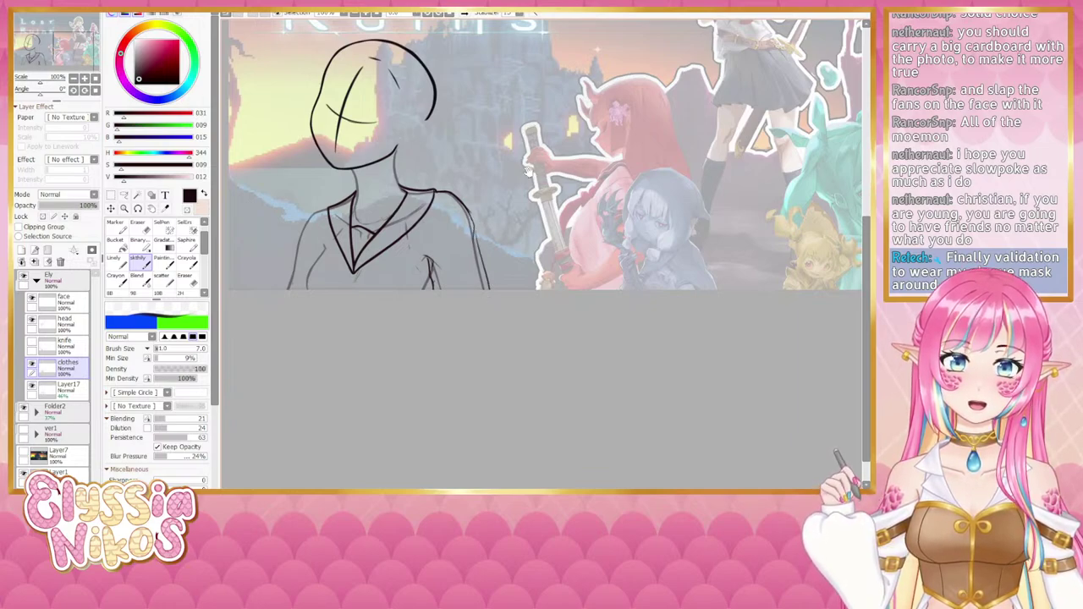
{"action": "mouse_move", "coordinate": [526, 180]}
{"action": "left_mouse_down"}
{"action": "mouse_move", "coordinate": [435, 415]}
{"action": "mouse_move", "coordinate": [456, 222]}
{"action": "left_mouse_up"}
{"action": "key", "text": "ctrl+z"}
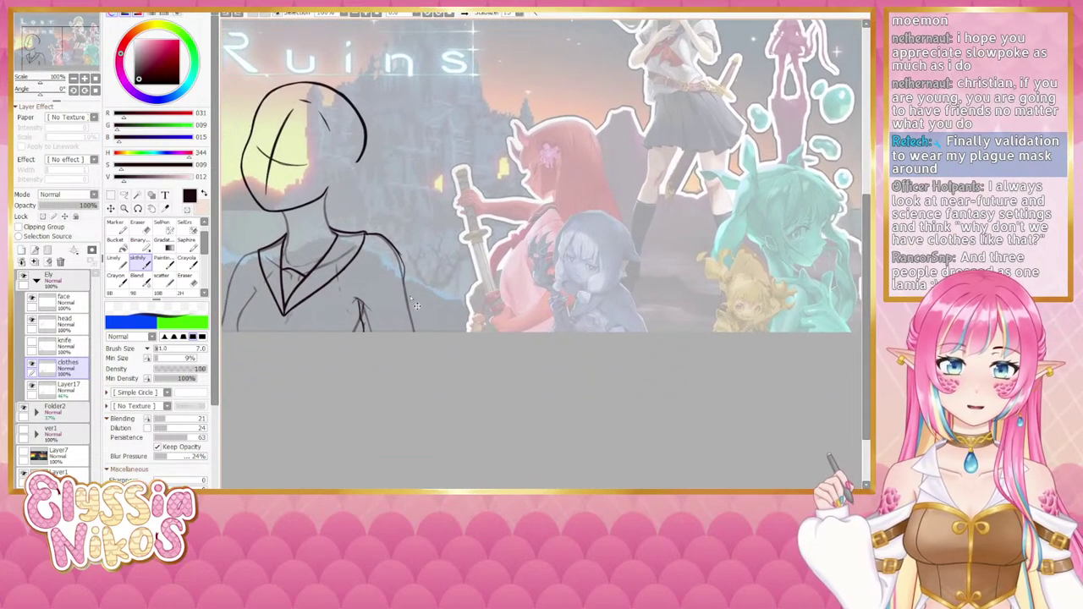
{"action": "key", "text": "ctrl+z"}
{"action": "left_click_drag", "start_coordinate": [393, 246], "coordinate": [407, 276]}
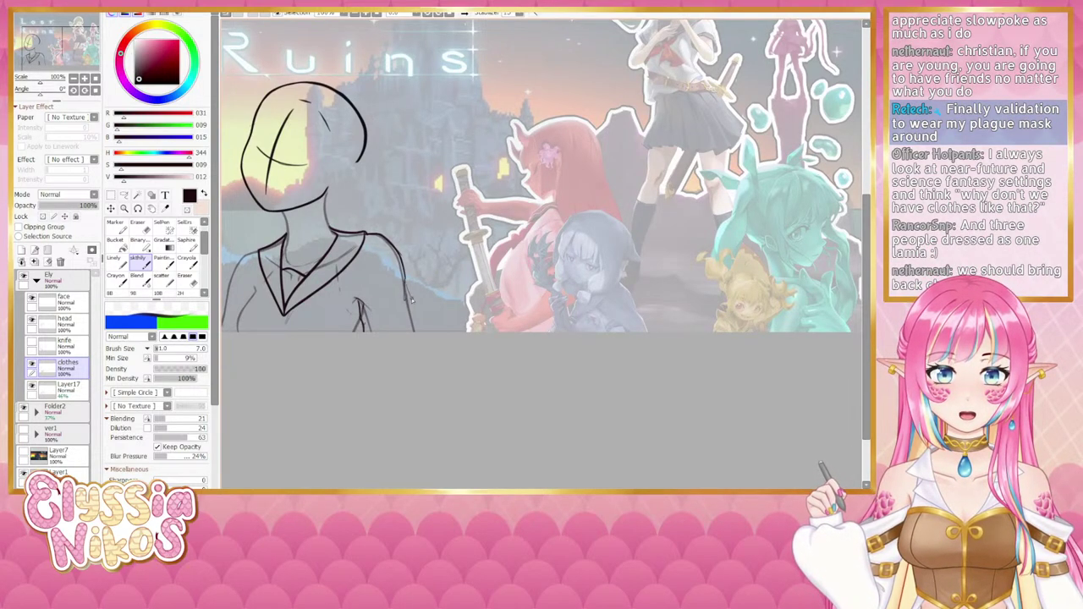
{"action": "left_click_drag", "start_coordinate": [405, 285], "coordinate": [429, 336]}
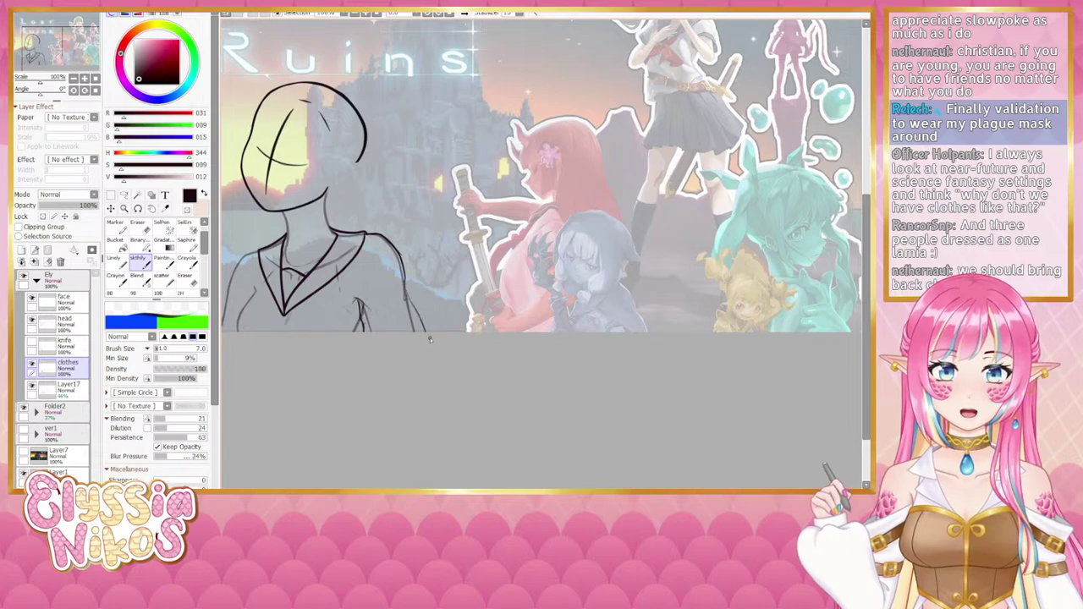
{"action": "key", "text": "ctrl+z"}
{"action": "left_click_drag", "start_coordinate": [406, 285], "coordinate": [425, 332]}
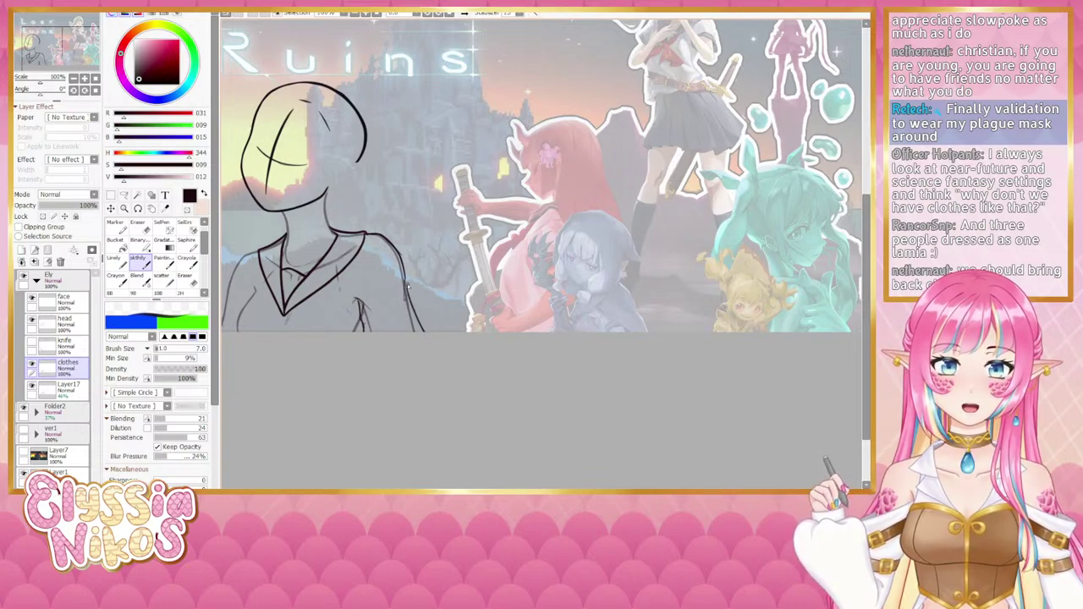
{"action": "mouse_move", "coordinate": [405, 274]}
{"action": "left_mouse_down"}
{"action": "mouse_move", "coordinate": [424, 332]}
{"action": "mouse_move", "coordinate": [472, 254]}
{"action": "left_mouse_up"}
{"action": "key", "text": "ctrl+z"}
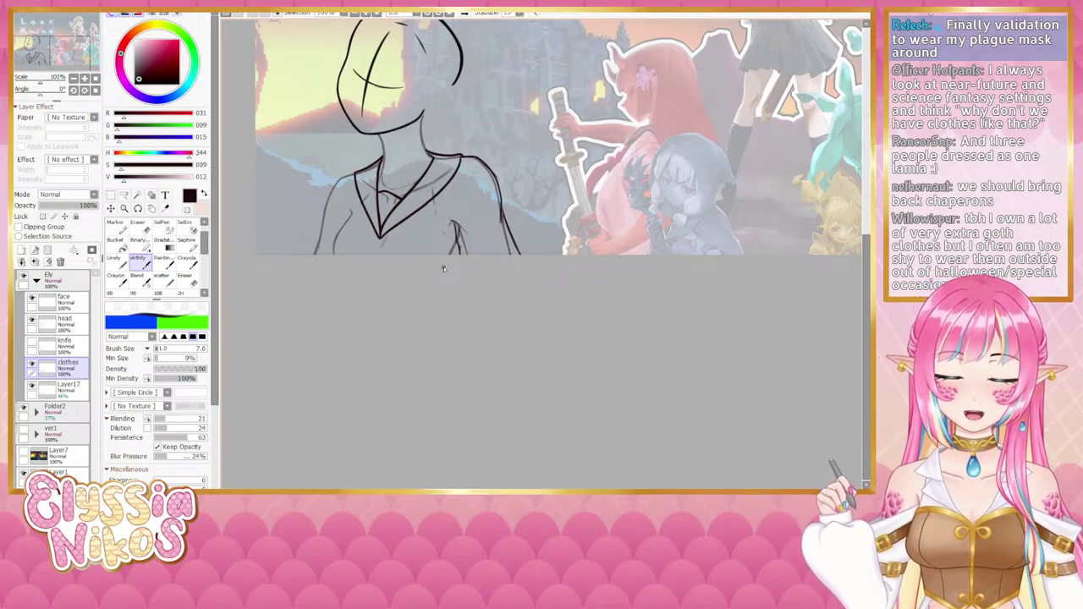
Step: Erase the near sleeve's outer line below the shoulder using the eraser at size 23, rotating the canvas 45° for access
{"action": "left_click", "coordinate": [145, 224]}
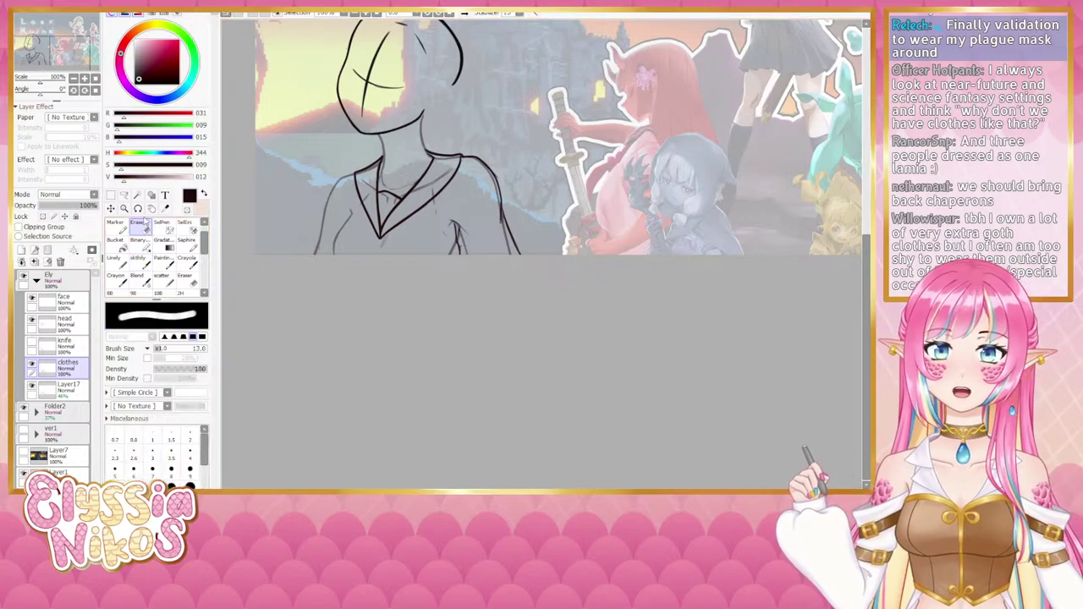
{"action": "left_click_drag", "start_coordinate": [40, 93], "coordinate": [47, 95]}
{"action": "left_click_drag", "start_coordinate": [580, 207], "coordinate": [470, 243]}
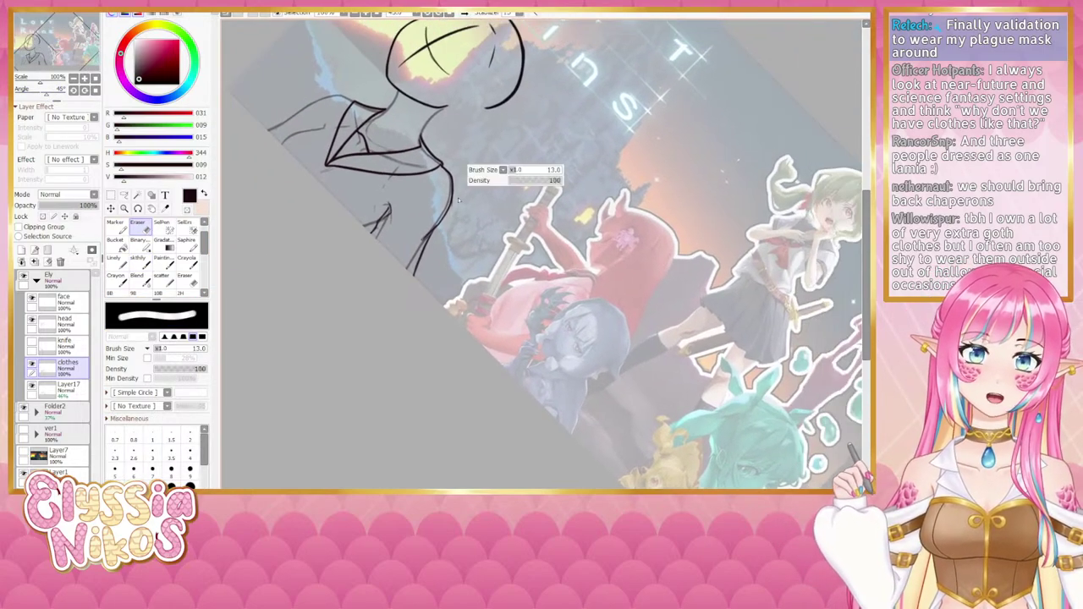
{"action": "left_click_drag", "start_coordinate": [481, 193], "coordinate": [490, 192]}
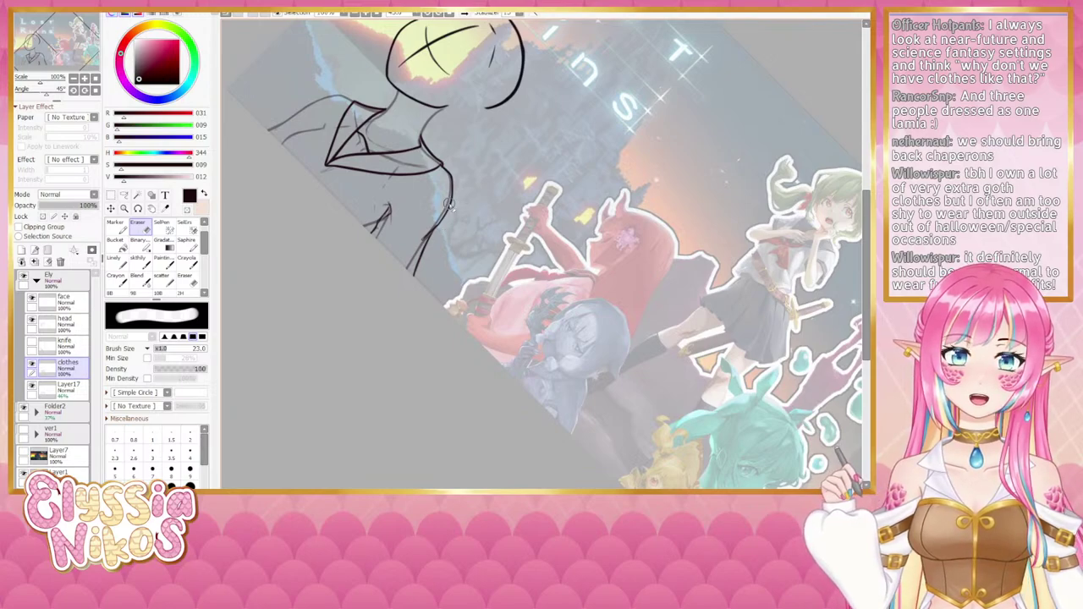
{"action": "left_click_drag", "start_coordinate": [450, 204], "coordinate": [396, 306]}
{"action": "left_click", "coordinate": [96, 90]}
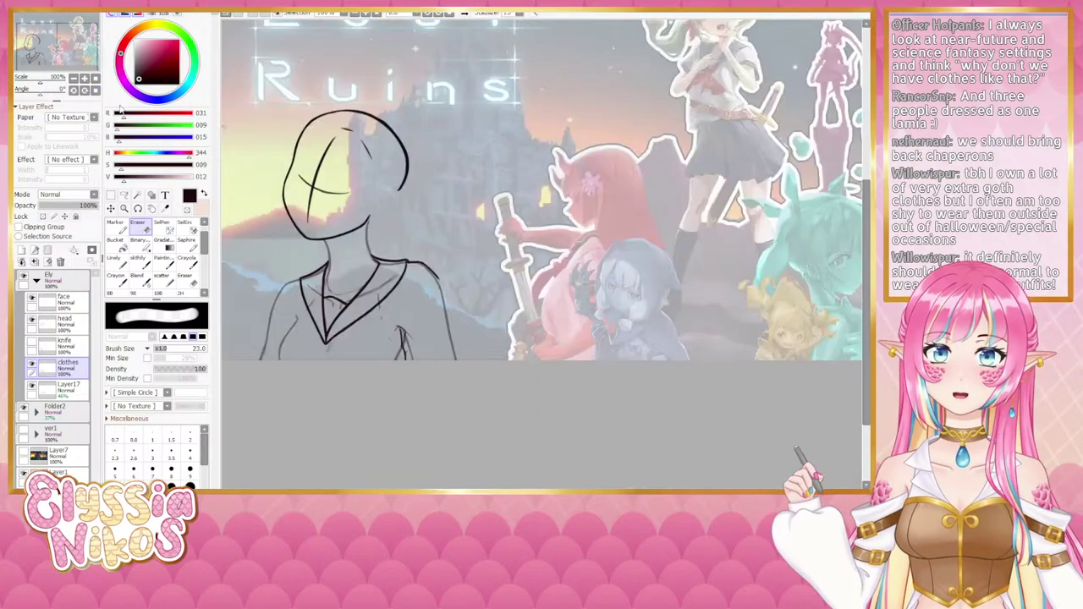
Step: Redraw the near sleeve's outer line from the shoulder curve to the canvas edge with the size 7 sketch brush
{"action": "left_click_drag", "start_coordinate": [477, 253], "coordinate": [496, 202]}
{"action": "left_click", "coordinate": [142, 270]}
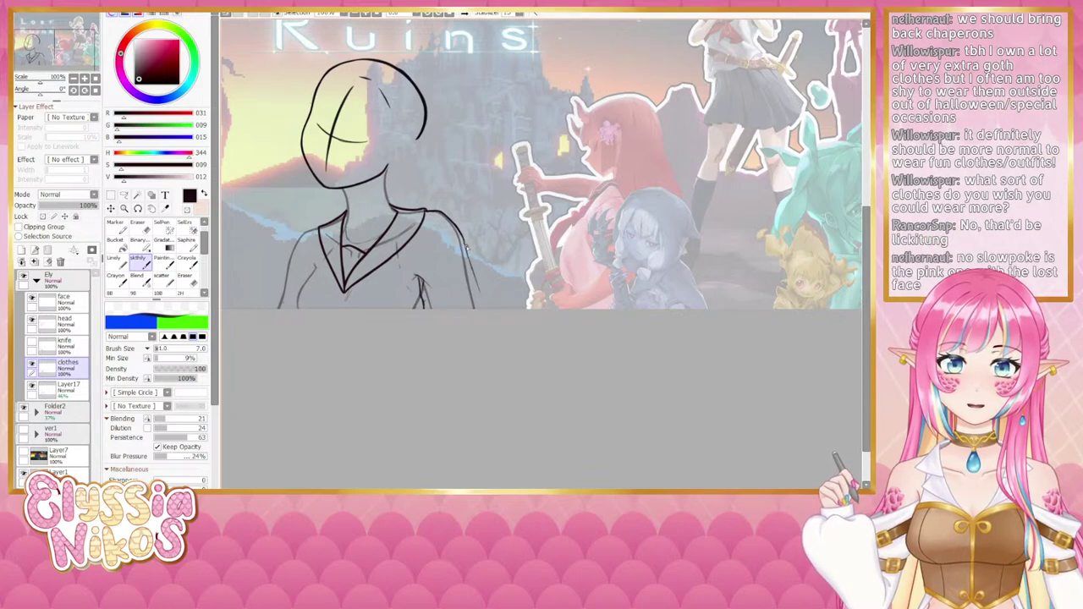
{"action": "key", "text": "ctrl+z"}
{"action": "left_click_drag", "start_coordinate": [465, 240], "coordinate": [491, 307]}
{"action": "left_click_drag", "start_coordinate": [472, 269], "coordinate": [486, 295]}
{"action": "key", "text": "ctrl+z"}
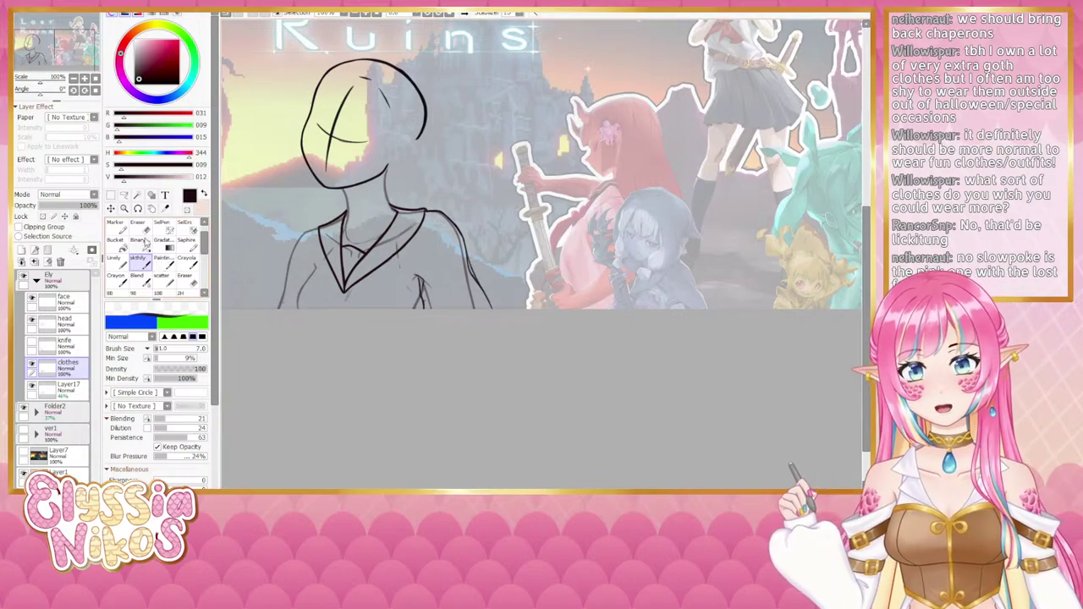
Step: Tidy the near sleeve's lower outline, alternating the size 3 eraser with the sketch brush and rotating the canvas for access
{"action": "key", "text": "e"}
{"action": "left_click_drag", "start_coordinate": [465, 262], "coordinate": [451, 262]}
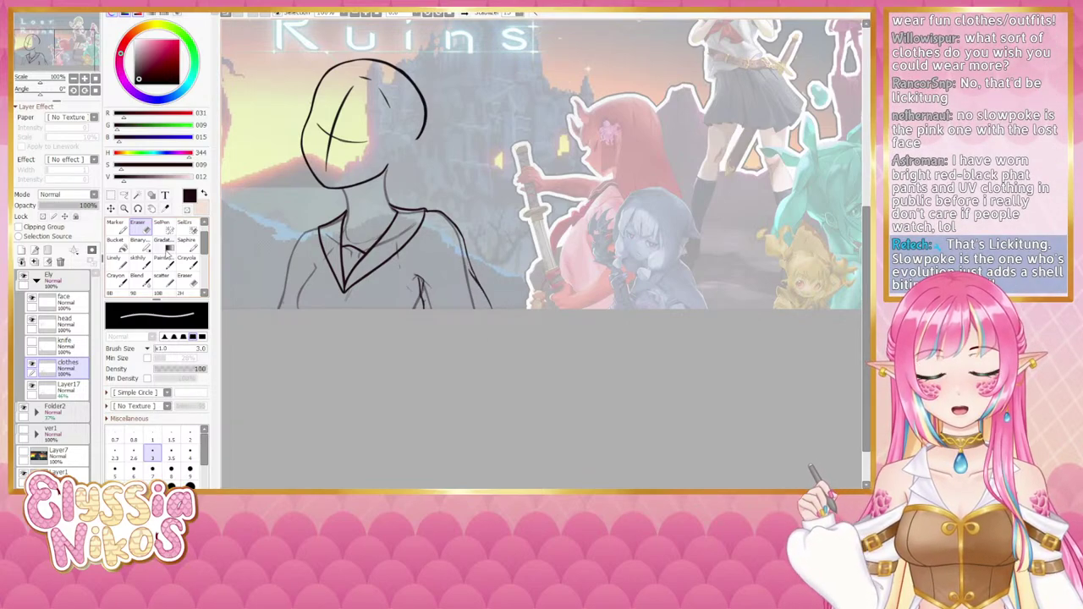
{"action": "left_click", "coordinate": [141, 258]}
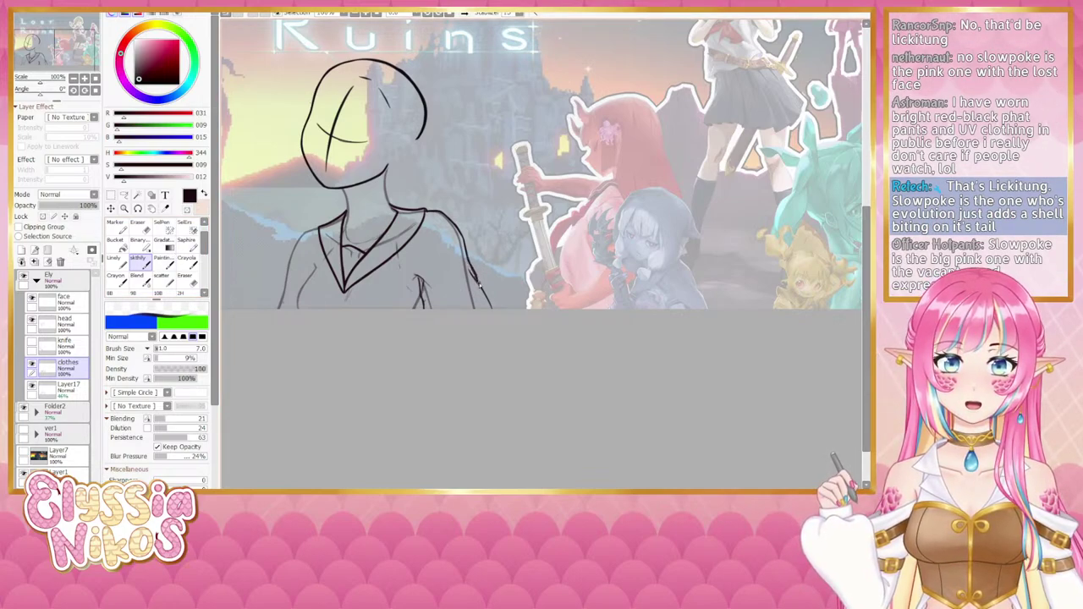
{"action": "left_click", "coordinate": [143, 230]}
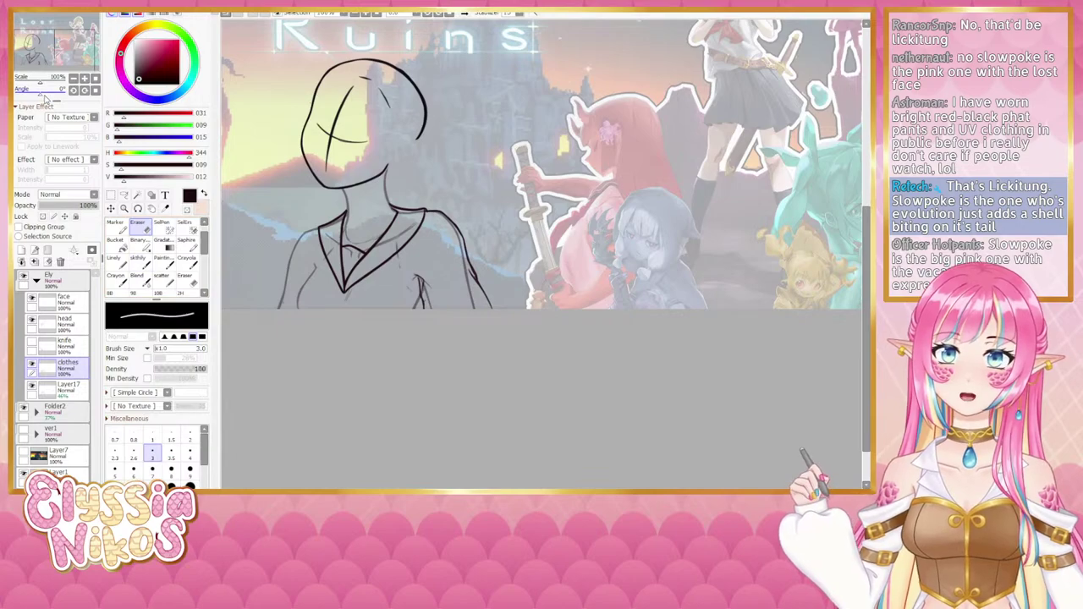
{"action": "left_click_drag", "start_coordinate": [43, 93], "coordinate": [23, 103]}
{"action": "left_click_drag", "start_coordinate": [586, 280], "coordinate": [404, 224]}
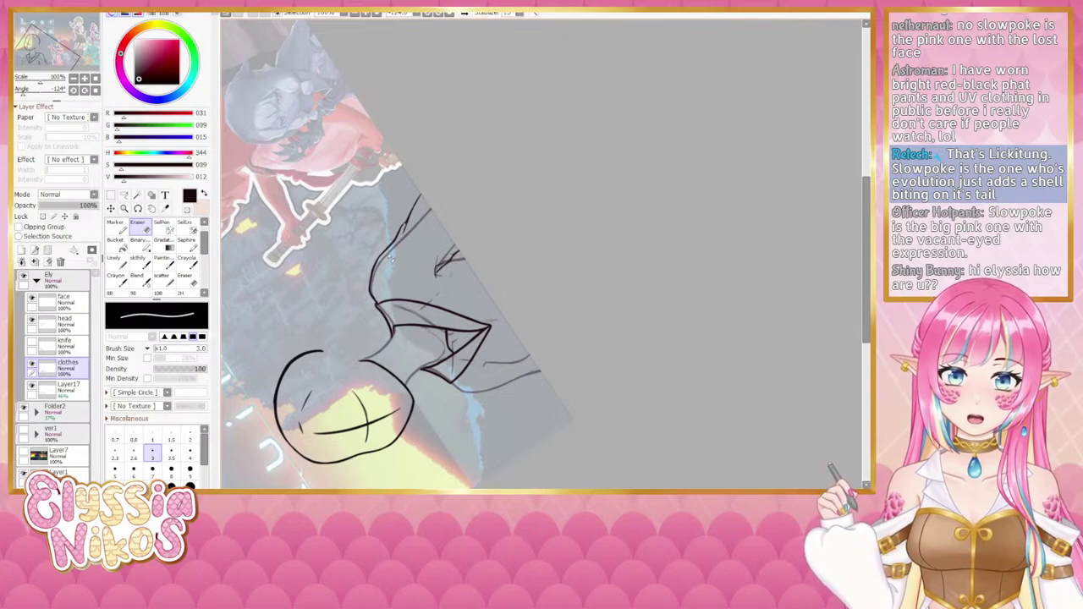
{"action": "left_click", "coordinate": [96, 91]}
{"action": "left_click_drag", "start_coordinate": [529, 230], "coordinate": [366, 317]}
{"action": "left_click", "coordinate": [146, 263]}
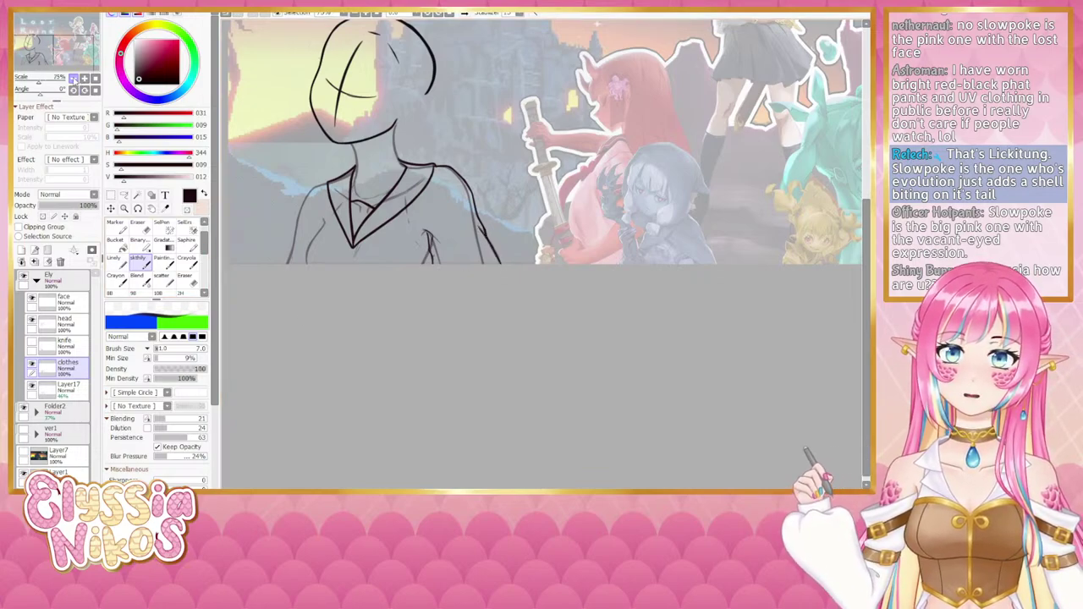
Step: Clear the near sleeve's outline below the shoulder, including the thick size 52 brush stroke, with the eraser at size 38
{"action": "left_click", "coordinate": [73, 79]}
{"action": "left_click_drag", "start_coordinate": [384, 274], "coordinate": [393, 295]}
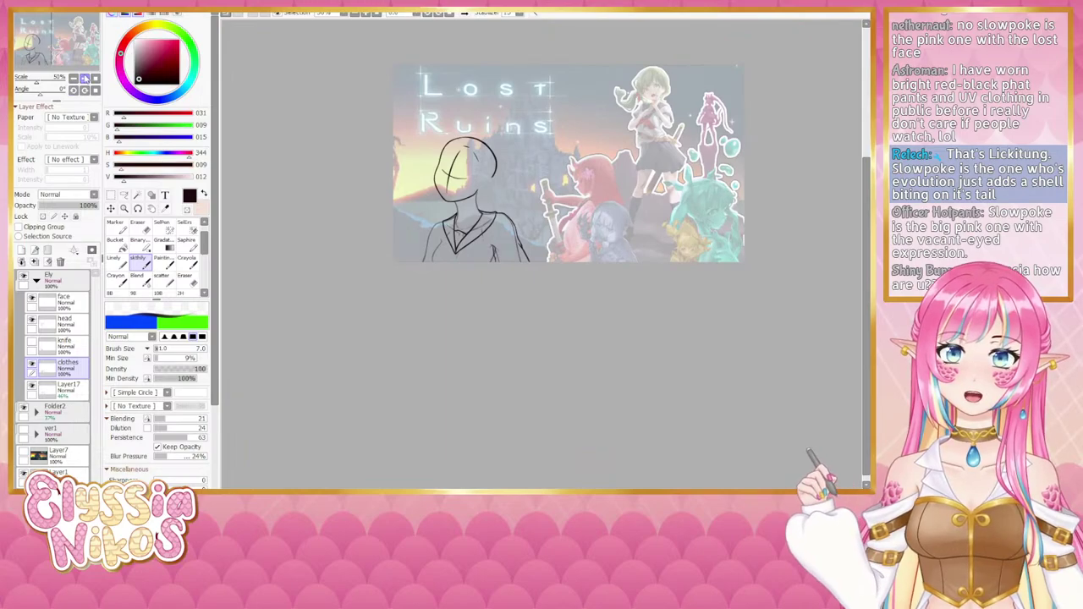
{"action": "left_click", "coordinate": [85, 78]}
{"action": "left_click_drag", "start_coordinate": [541, 204], "coordinate": [522, 240]}
{"action": "left_click_drag", "start_coordinate": [499, 240], "coordinate": [523, 239]}
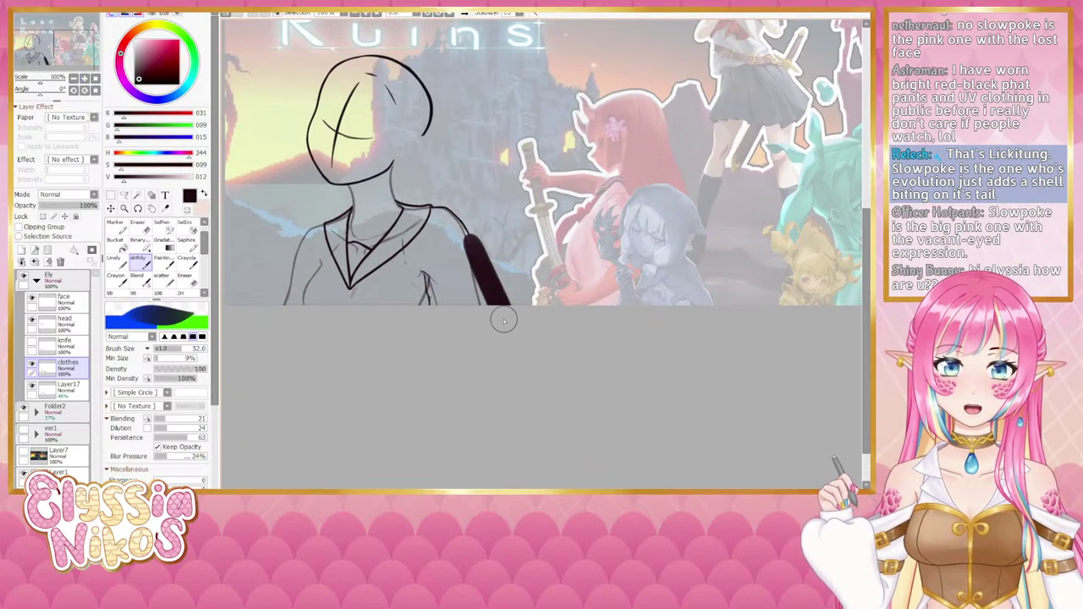
{"action": "left_click", "coordinate": [139, 230]}
{"action": "left_click_drag", "start_coordinate": [463, 258], "coordinate": [497, 303]}
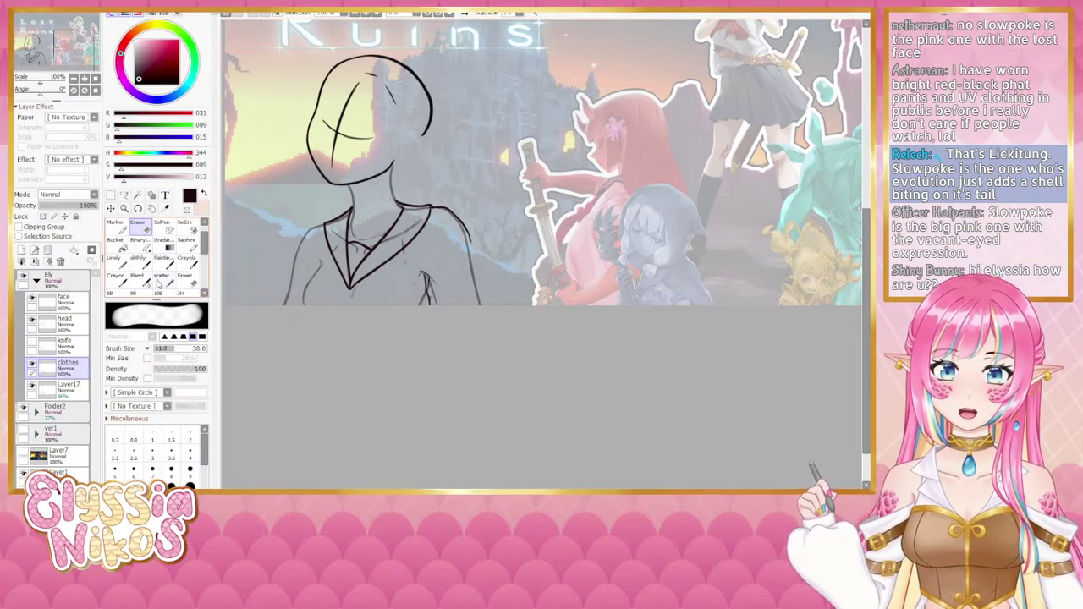
Step: Draw a new near sleeve outline from the shoulder curve down to the canvas edge with the sketch brush at size 10
{"action": "left_click", "coordinate": [142, 263]}
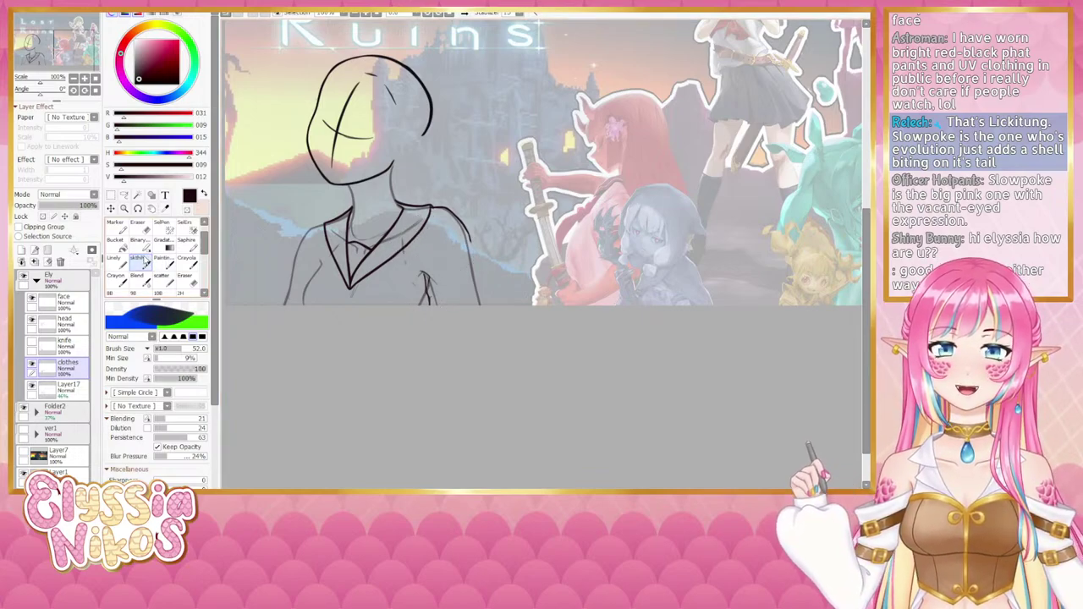
{"action": "left_click_drag", "start_coordinate": [457, 215], "coordinate": [448, 209]}
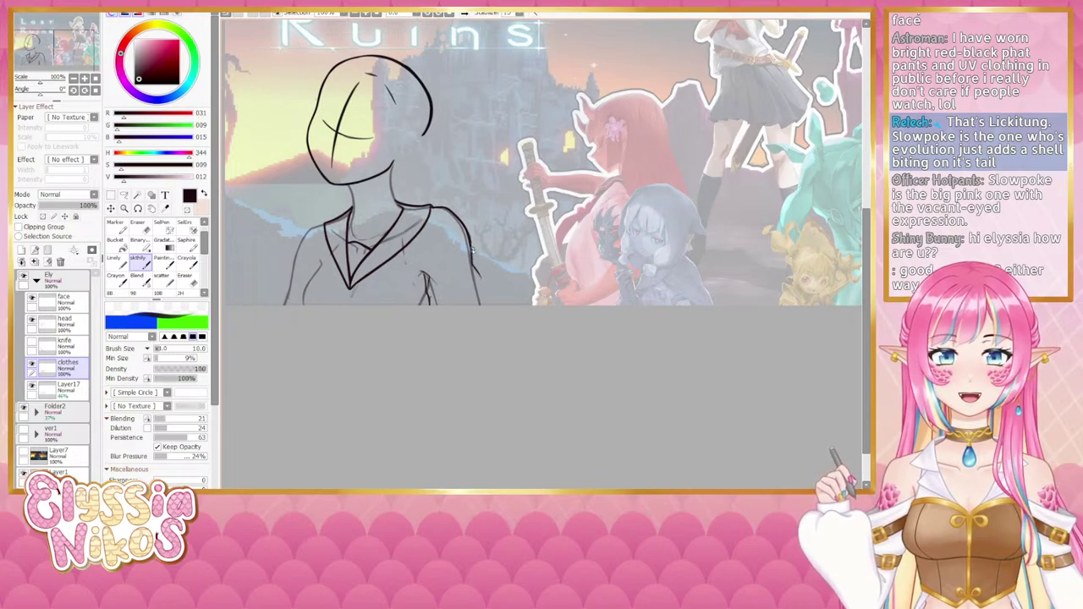
{"action": "left_click_drag", "start_coordinate": [468, 242], "coordinate": [481, 279]}
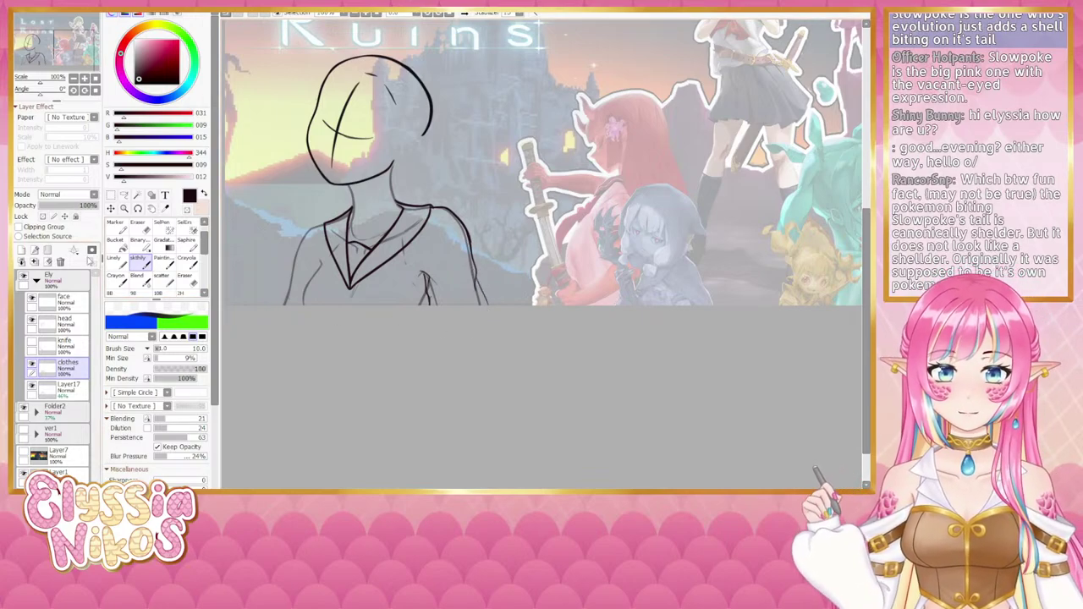
Step: Refine the bend in the near sleeve's lower outline, alternating the eraser at size 5 with the sketch brush at size 6
{"action": "left_click", "coordinate": [142, 228]}
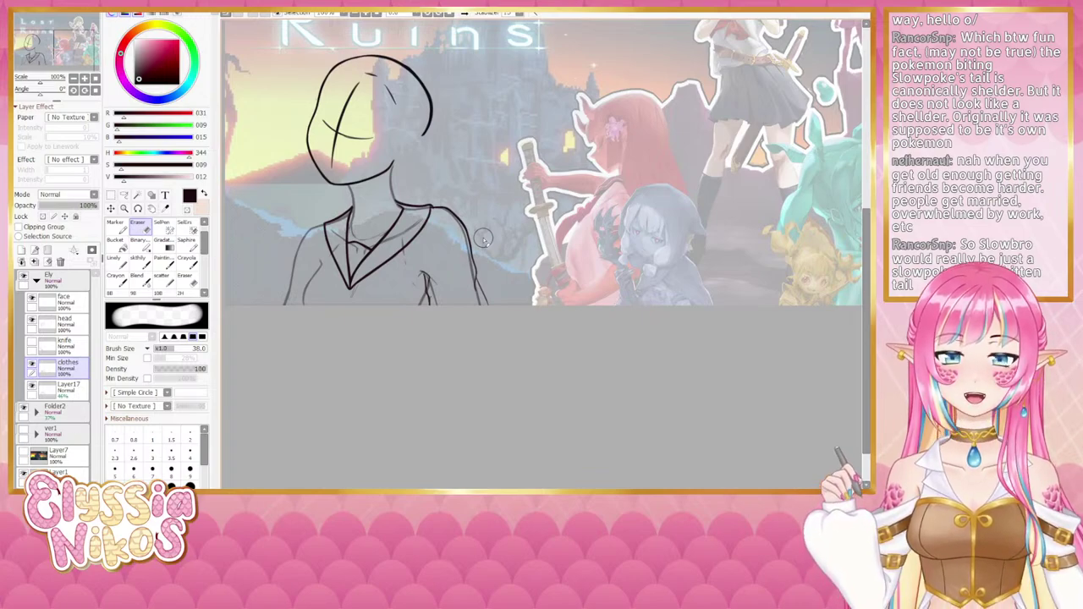
{"action": "left_click", "coordinate": [142, 262]}
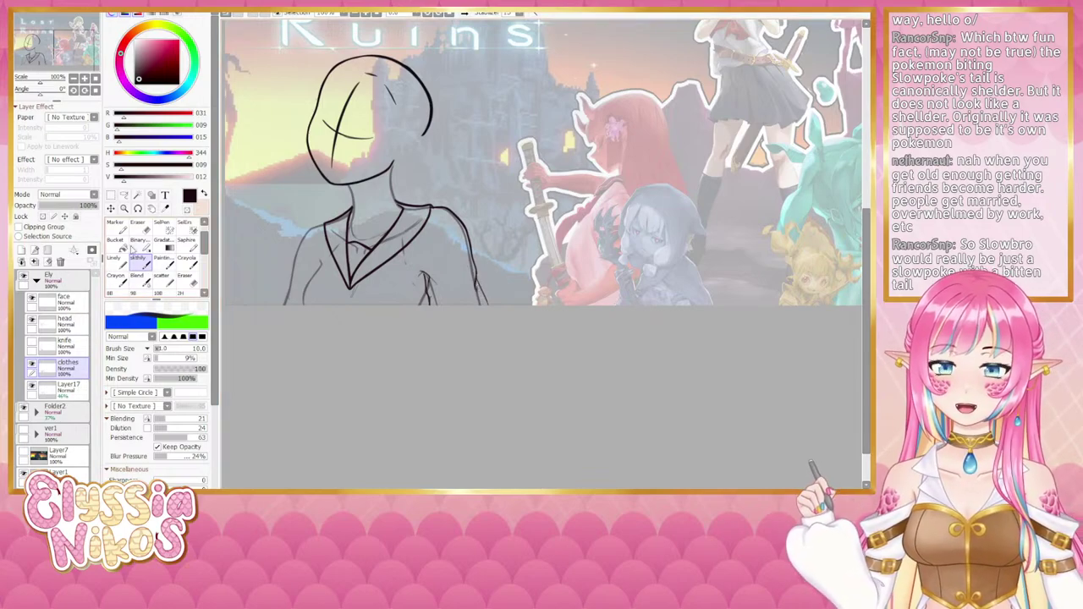
{"action": "left_click", "coordinate": [139, 230]}
{"action": "left_click_drag", "start_coordinate": [501, 272], "coordinate": [481, 274]}
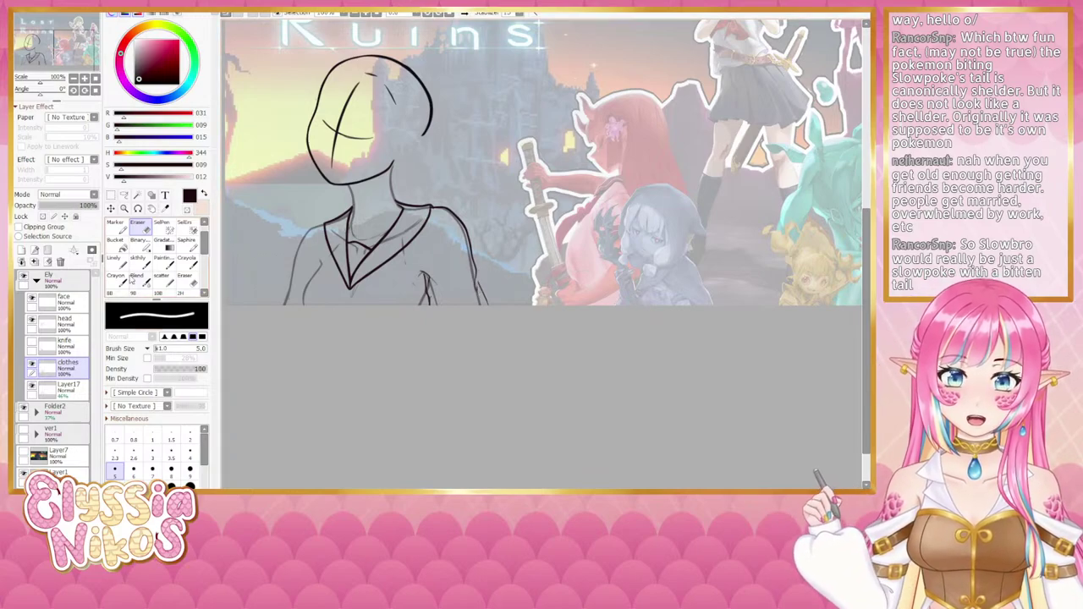
{"action": "left_click", "coordinate": [139, 263]}
{"action": "left_click_drag", "start_coordinate": [494, 270], "coordinate": [475, 272]}
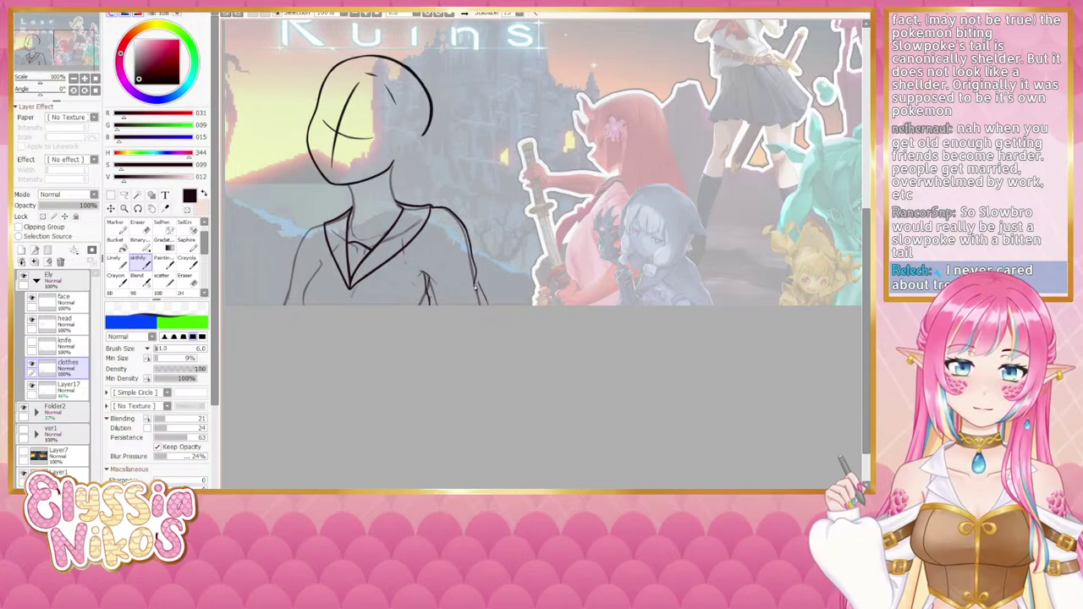
{"action": "key", "text": "e"}
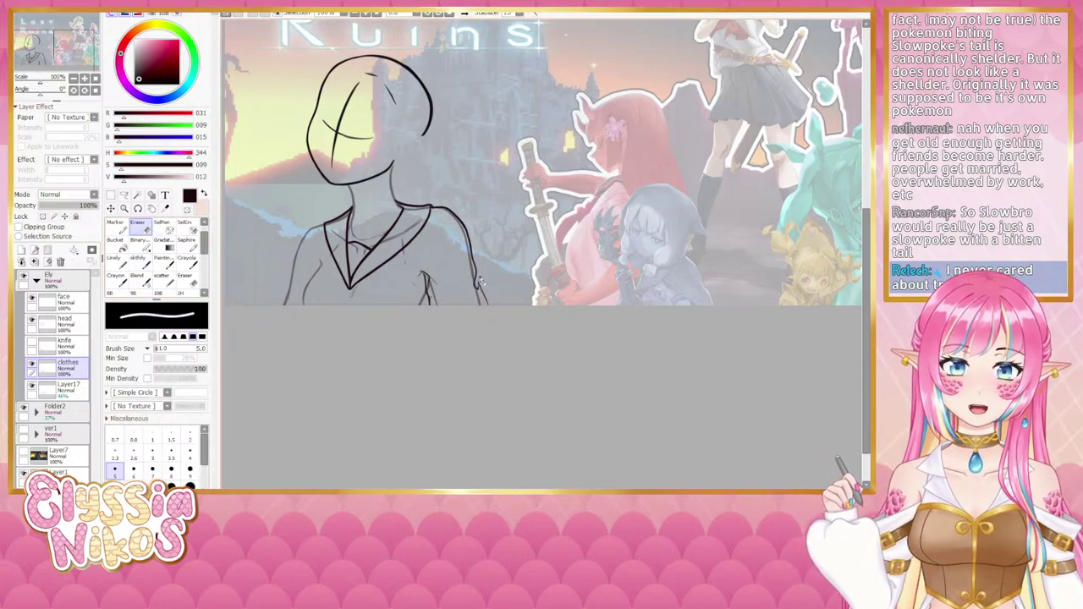
{"action": "left_click", "coordinate": [143, 261]}
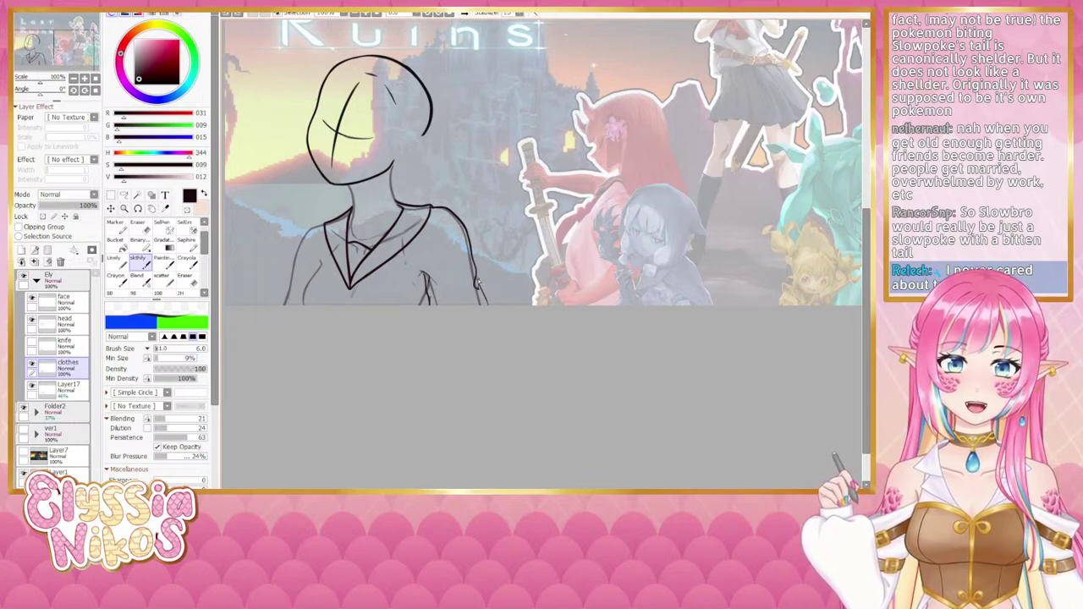
Step: Trim the overlapping line at the near sleeve's lower bend with the eraser at sizes 11 and 5, and rejoin it with the size 6 sketch brush
{"action": "left_click", "coordinate": [74, 78]}
{"action": "left_click", "coordinate": [74, 78]}
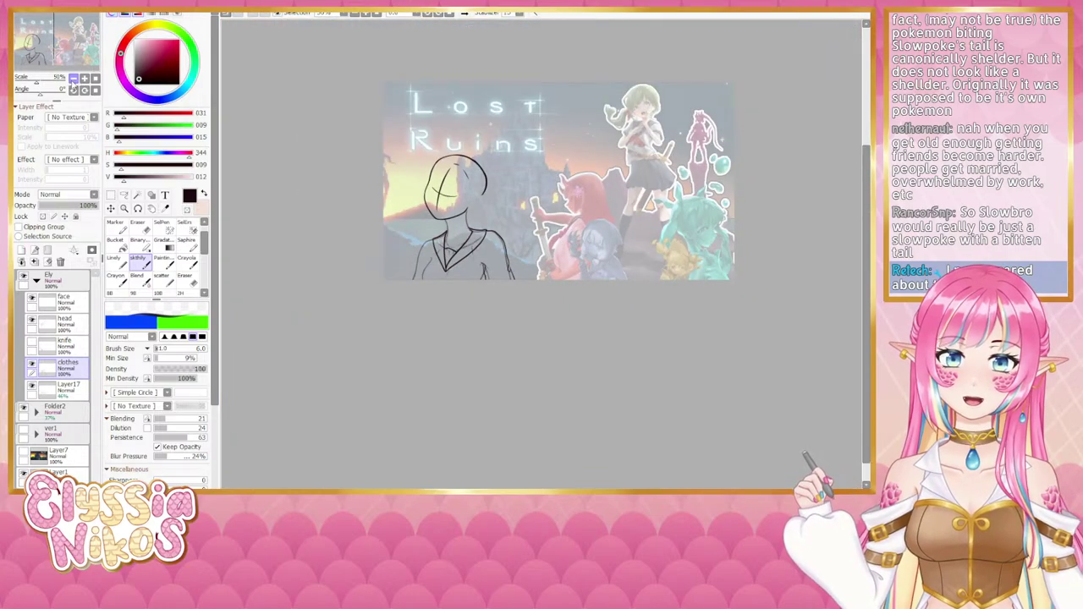
{"action": "left_click", "coordinate": [84, 78]}
{"action": "left_click", "coordinate": [84, 78]}
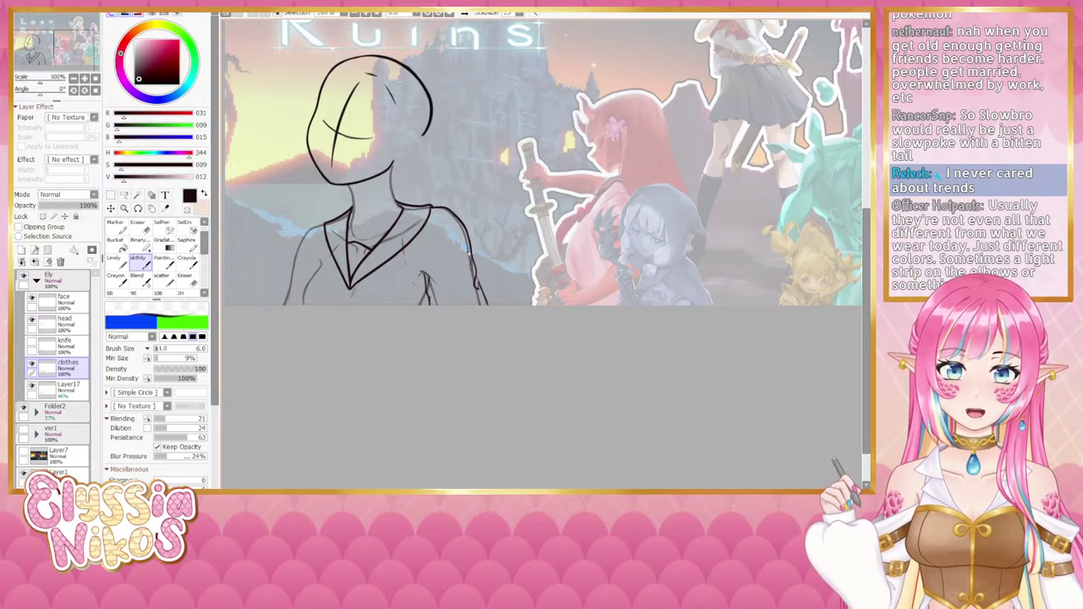
{"action": "key", "text": "e"}
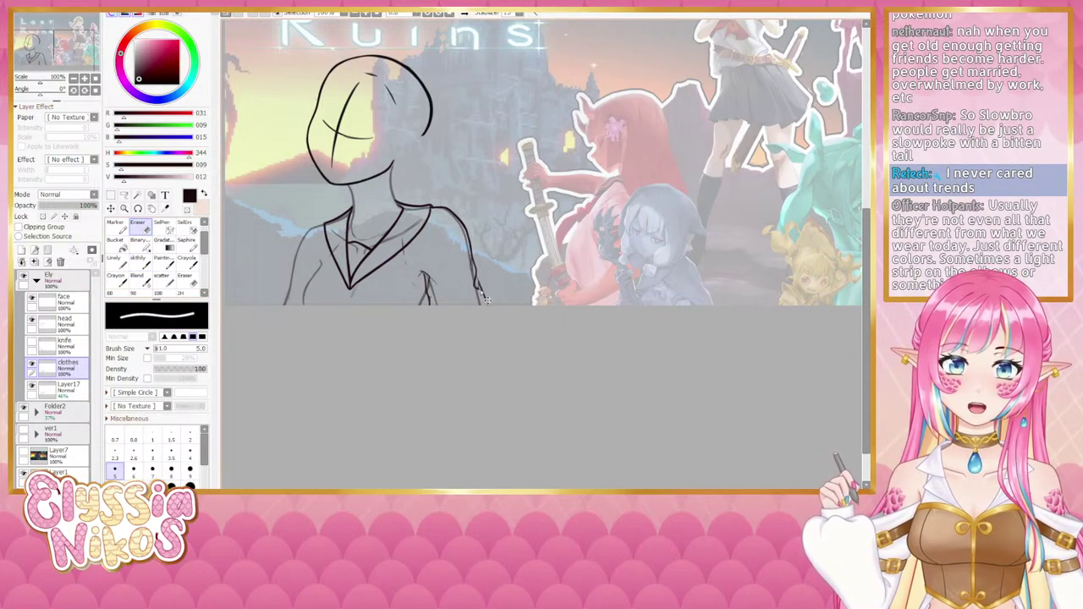
{"action": "key", "text": "bracketright"}
{"action": "key", "text": "bracketright"}
{"action": "key", "text": "bracketright"}
{"action": "key", "text": "bracketright"}
{"action": "key", "text": "bracketright"}
{"action": "key", "text": "bracketright"}
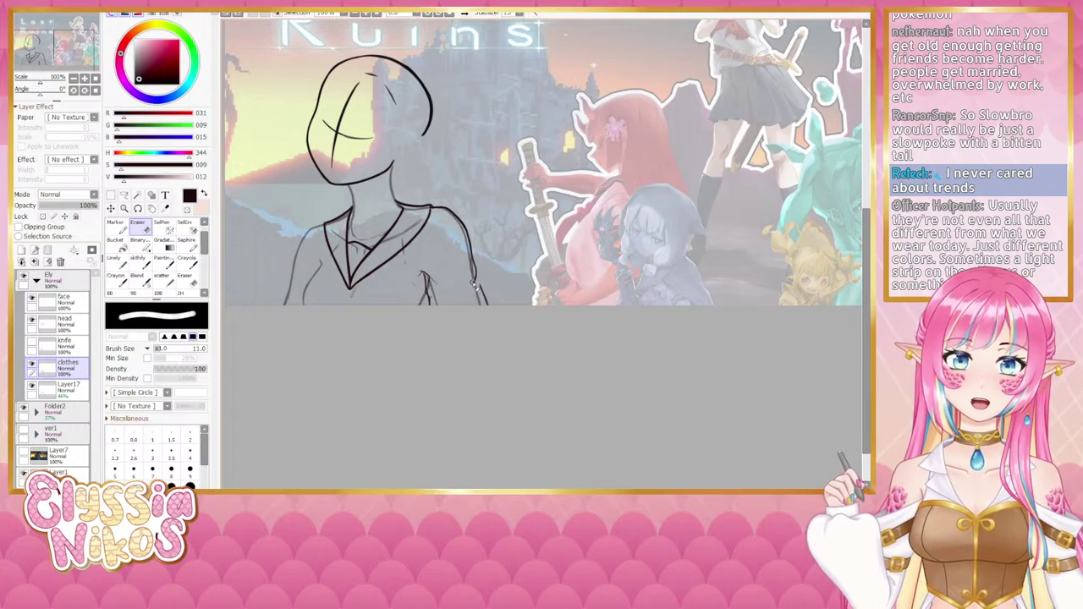
{"action": "key", "text": "bracketleft"}
{"action": "key", "text": "bracketleft"}
{"action": "key", "text": "bracketleft"}
{"action": "key", "text": "bracketleft"}
{"action": "key", "text": "bracketleft"}
{"action": "key", "text": "bracketleft"}
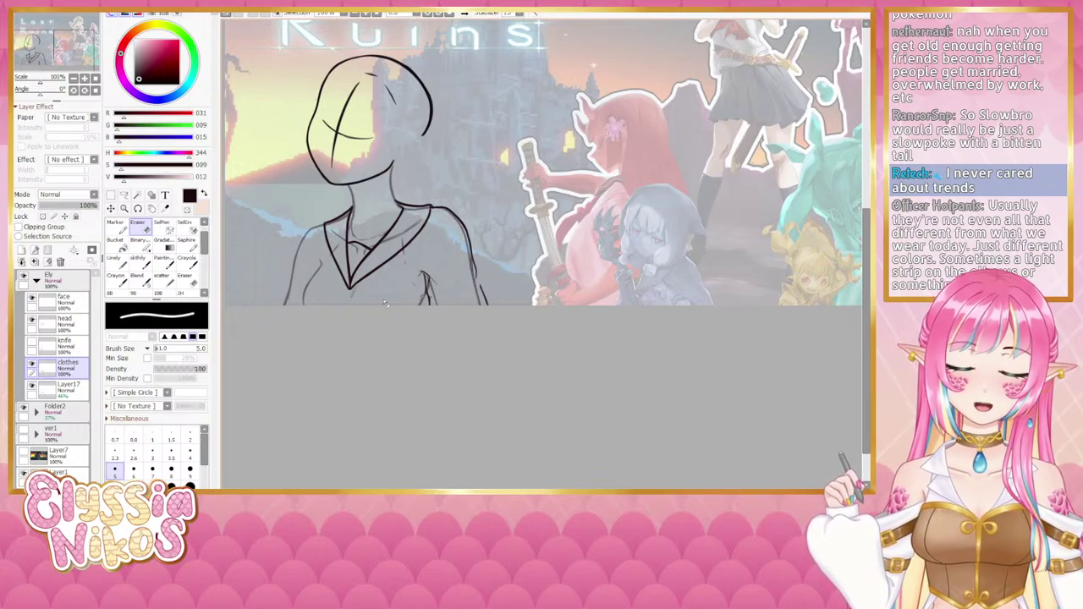
{"action": "left_click", "coordinate": [149, 266]}
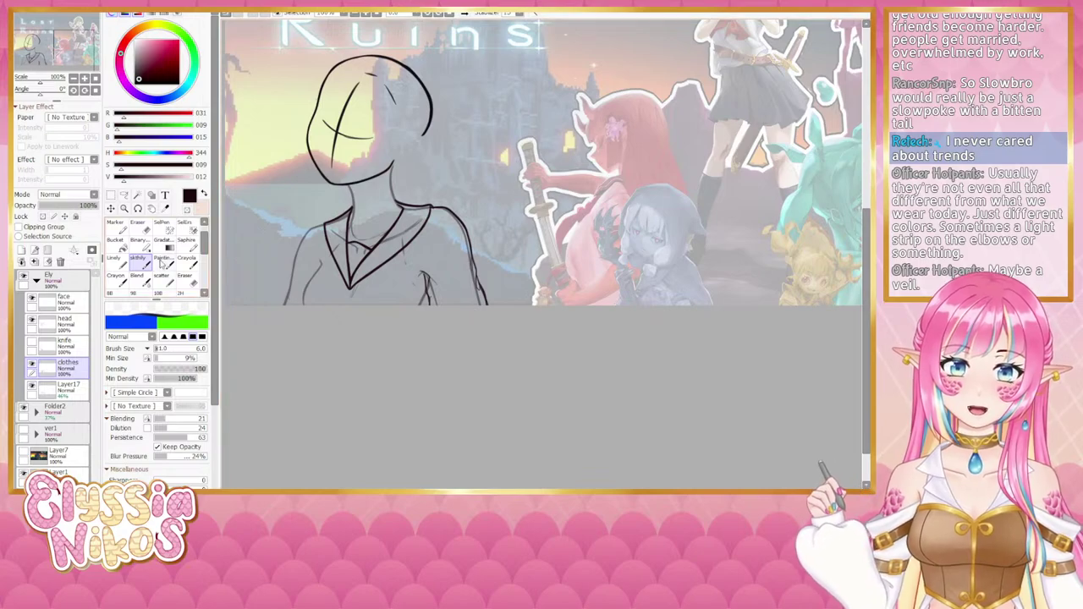
{"action": "key", "text": "e"}
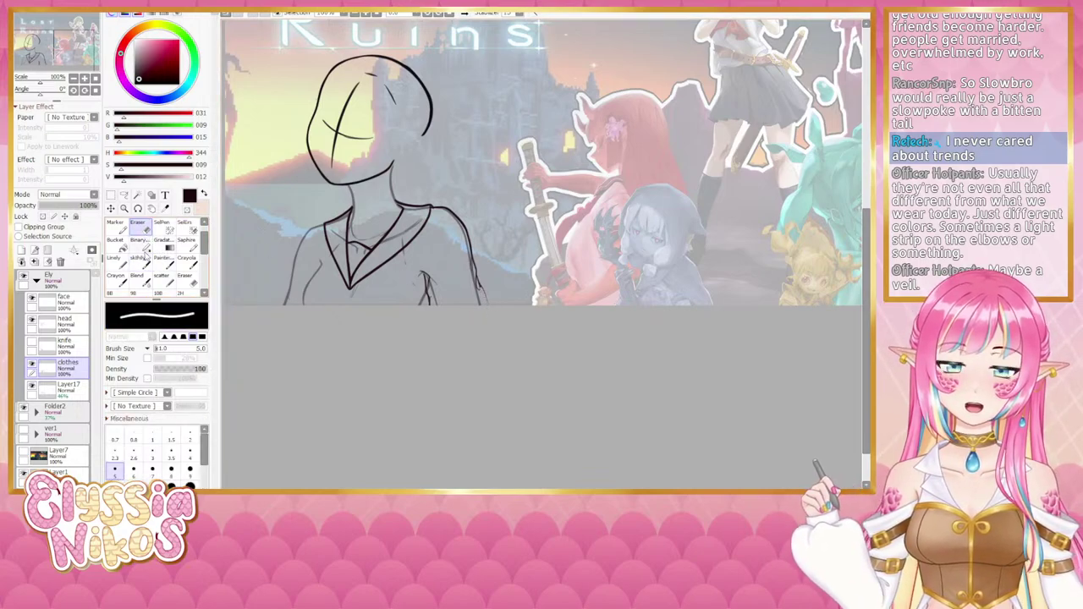
{"action": "left_click", "coordinate": [143, 259]}
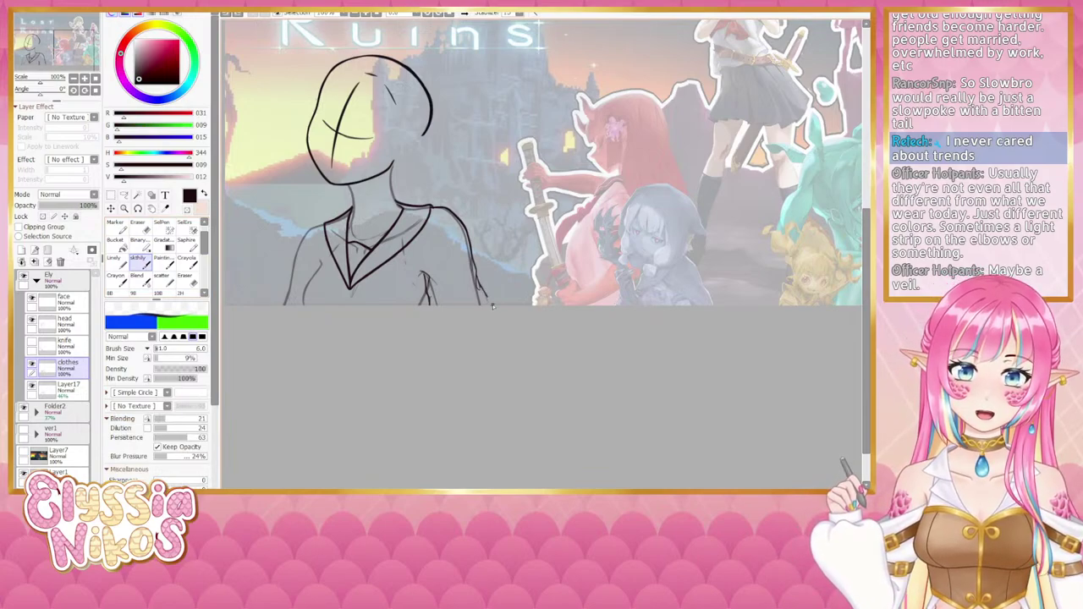
{"action": "left_click_drag", "start_coordinate": [452, 315], "coordinate": [457, 305]}
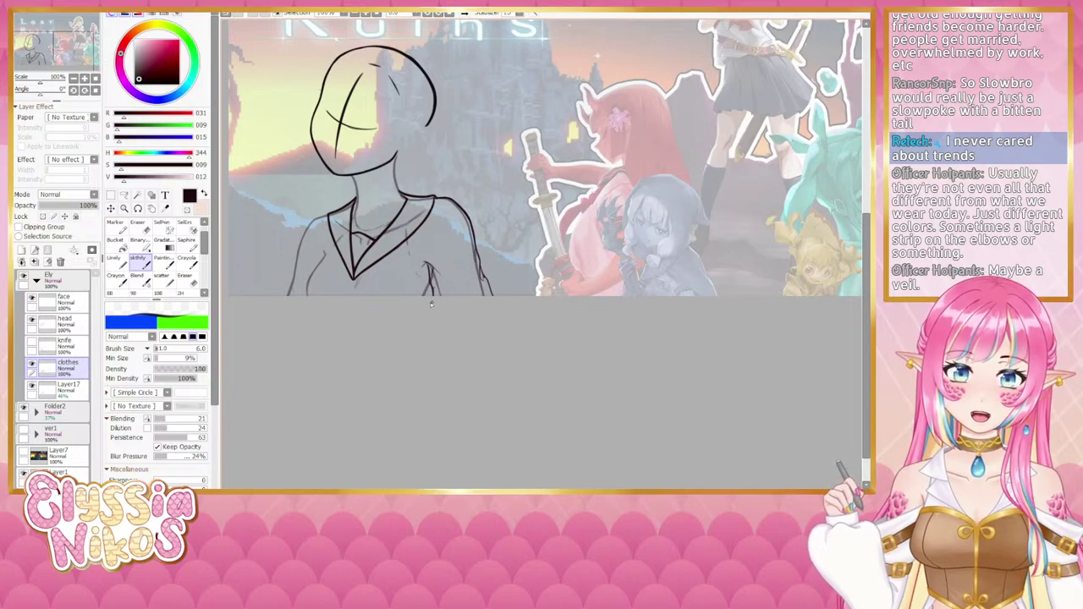
{"action": "left_click_drag", "start_coordinate": [431, 303], "coordinate": [443, 292]}
{"action": "key", "text": "e"}
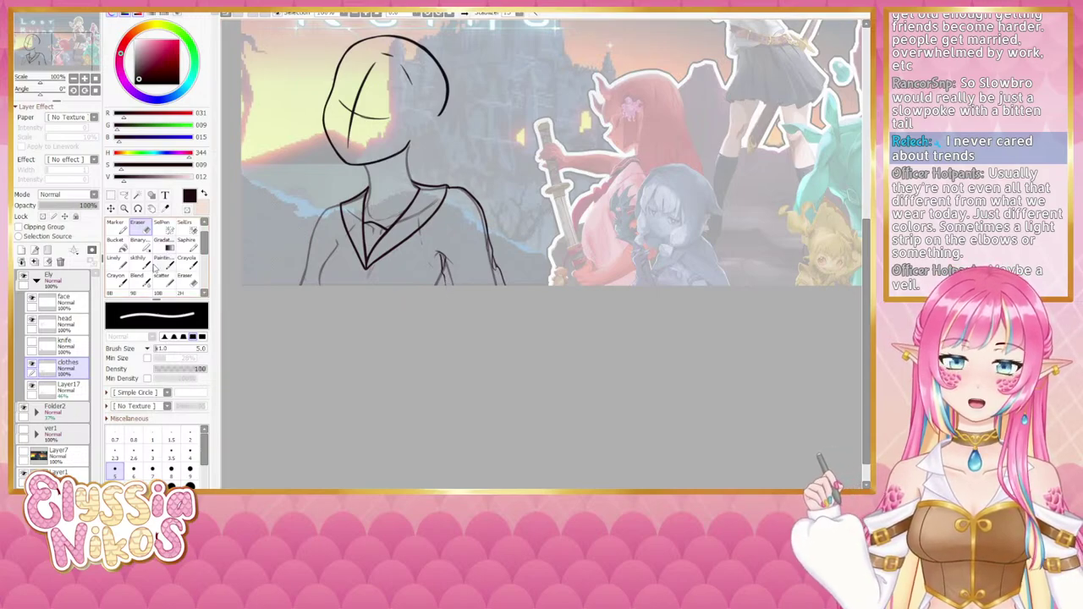
{"action": "left_click", "coordinate": [143, 261]}
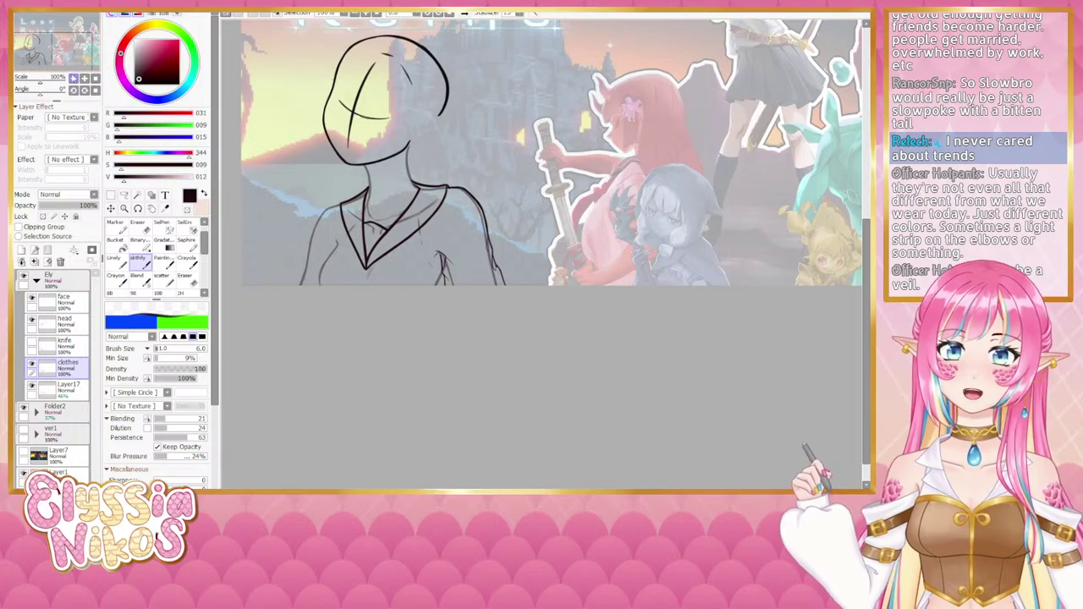
Step: Examine the character's clothes sketch against the whole Lost Ruins artwork at 75% scale
{"action": "left_click", "coordinate": [74, 78]}
{"action": "left_click", "coordinate": [74, 78]}
{"action": "left_click", "coordinate": [74, 78]}
{"action": "mouse_move", "coordinate": [449, 310]}
{"action": "left_mouse_down"}
{"action": "mouse_move", "coordinate": [440, 302]}
{"action": "mouse_move", "coordinate": [431, 312]}
{"action": "left_mouse_up"}
{"action": "left_click", "coordinate": [86, 78]}
{"action": "left_click", "coordinate": [85, 79]}
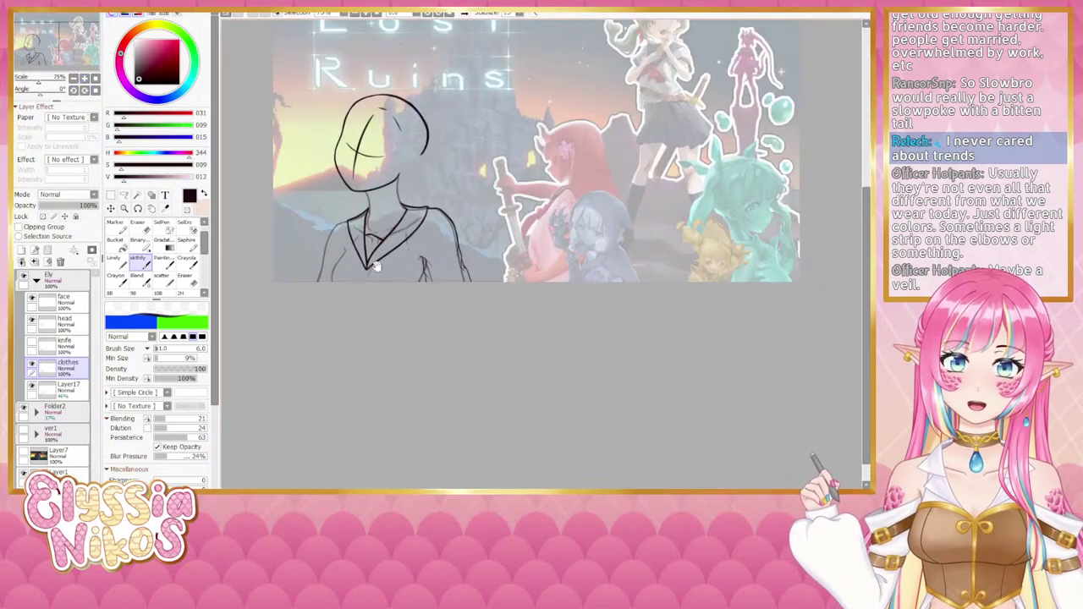
{"action": "left_click_drag", "start_coordinate": [599, 295], "coordinate": [507, 433]}
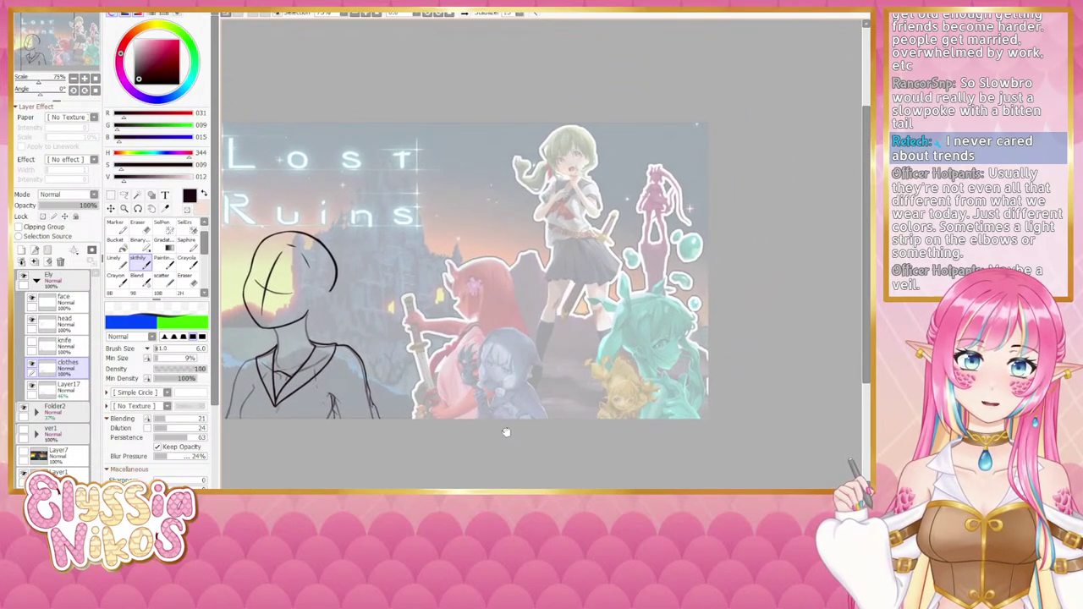
{"action": "mouse_move", "coordinate": [506, 431]}
{"action": "left_mouse_down"}
{"action": "mouse_move", "coordinate": [623, 259]}
{"action": "mouse_move", "coordinate": [497, 433]}
{"action": "left_mouse_up"}
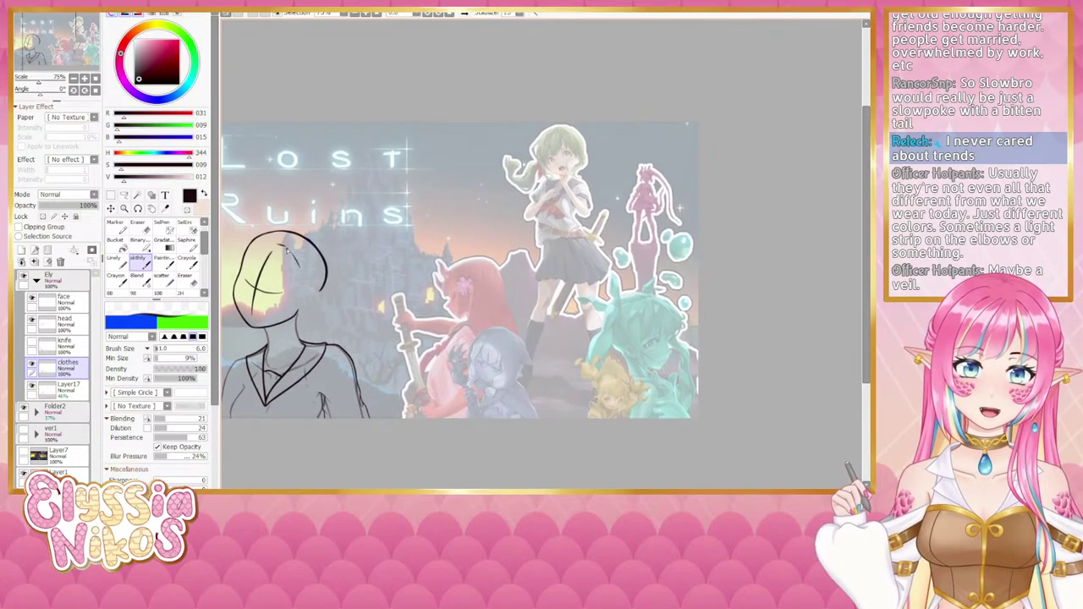
Step: Try short marks along the blonde schoolgirl's bent arm and sleeve with the size 6 sketch brush, and undo them
{"action": "left_click", "coordinate": [85, 78]}
{"action": "left_click", "coordinate": [84, 79]}
{"action": "left_click_drag", "start_coordinate": [682, 128], "coordinate": [479, 233]}
{"action": "left_click_drag", "start_coordinate": [366, 224], "coordinate": [462, 215]}
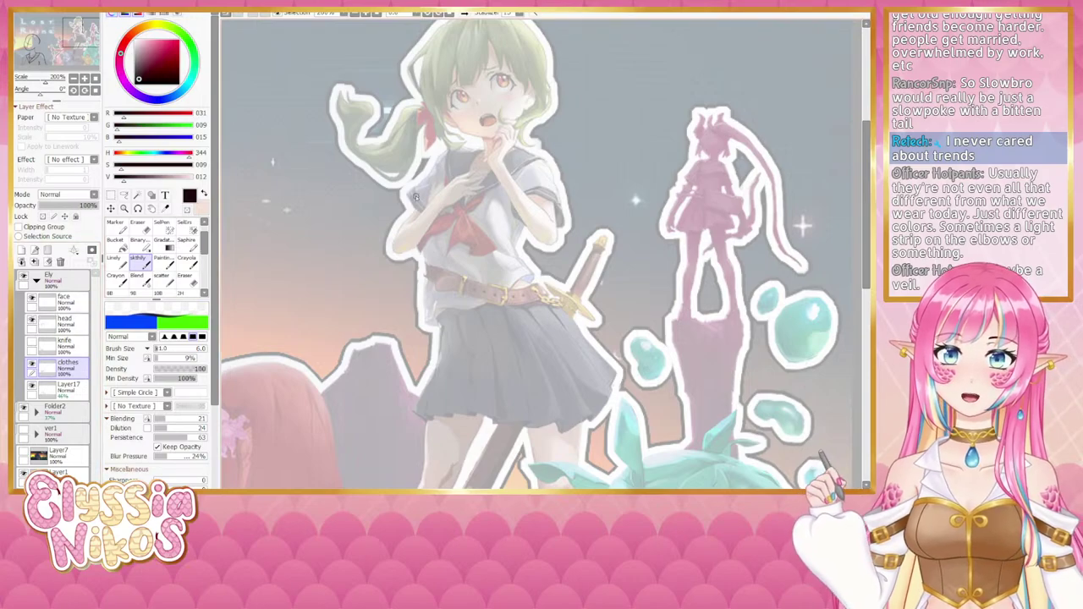
{"action": "mouse_move", "coordinate": [384, 182]}
{"action": "left_mouse_down"}
{"action": "mouse_move", "coordinate": [410, 205]}
{"action": "mouse_move", "coordinate": [398, 233]}
{"action": "mouse_move", "coordinate": [415, 216]}
{"action": "mouse_move", "coordinate": [402, 229]}
{"action": "mouse_move", "coordinate": [413, 212]}
{"action": "mouse_move", "coordinate": [402, 210]}
{"action": "mouse_move", "coordinate": [389, 250]}
{"action": "mouse_move", "coordinate": [418, 208]}
{"action": "left_mouse_up"}
{"action": "mouse_move", "coordinate": [438, 165]}
{"action": "left_mouse_down"}
{"action": "mouse_move", "coordinate": [422, 214]}
{"action": "mouse_move", "coordinate": [455, 166]}
{"action": "mouse_move", "coordinate": [448, 152]}
{"action": "mouse_move", "coordinate": [429, 205]}
{"action": "left_mouse_up"}
{"action": "key", "text": "ctrl+z"}
{"action": "key", "text": "ctrl+z"}
{"action": "key", "text": "ctrl+z"}
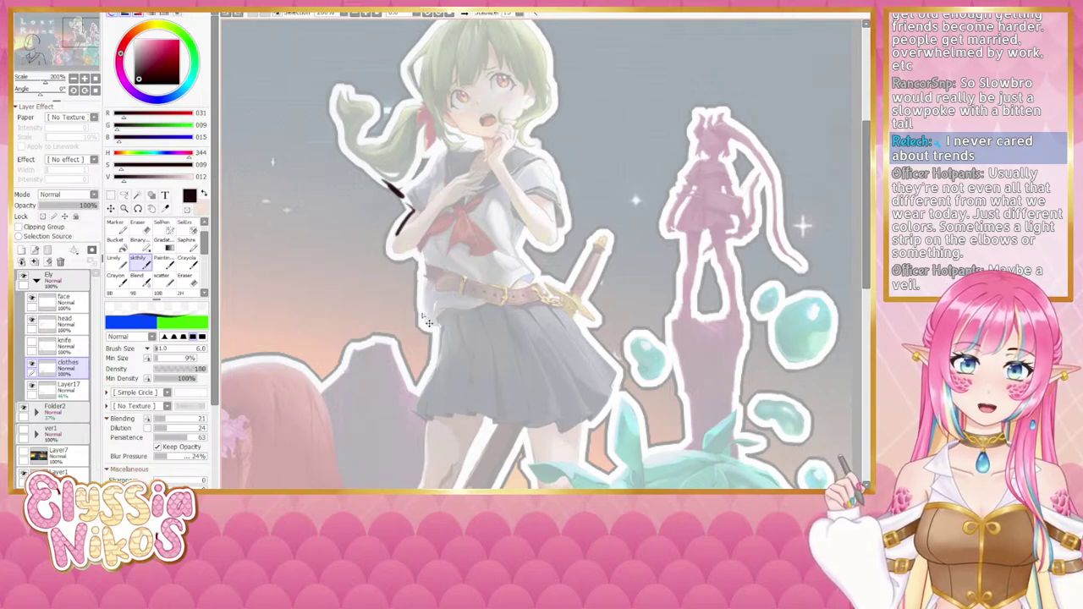
Step: Try two stacked sleeve-like outlines over the clawed arm beside the hooded character, and undo them
{"action": "left_click_drag", "start_coordinate": [345, 374], "coordinate": [584, 161]}
{"action": "mouse_move", "coordinate": [585, 233]}
{"action": "left_mouse_down"}
{"action": "mouse_move", "coordinate": [523, 138]}
{"action": "mouse_move", "coordinate": [506, 174]}
{"action": "mouse_move", "coordinate": [512, 228]}
{"action": "mouse_move", "coordinate": [559, 182]}
{"action": "mouse_move", "coordinate": [537, 152]}
{"action": "left_mouse_up"}
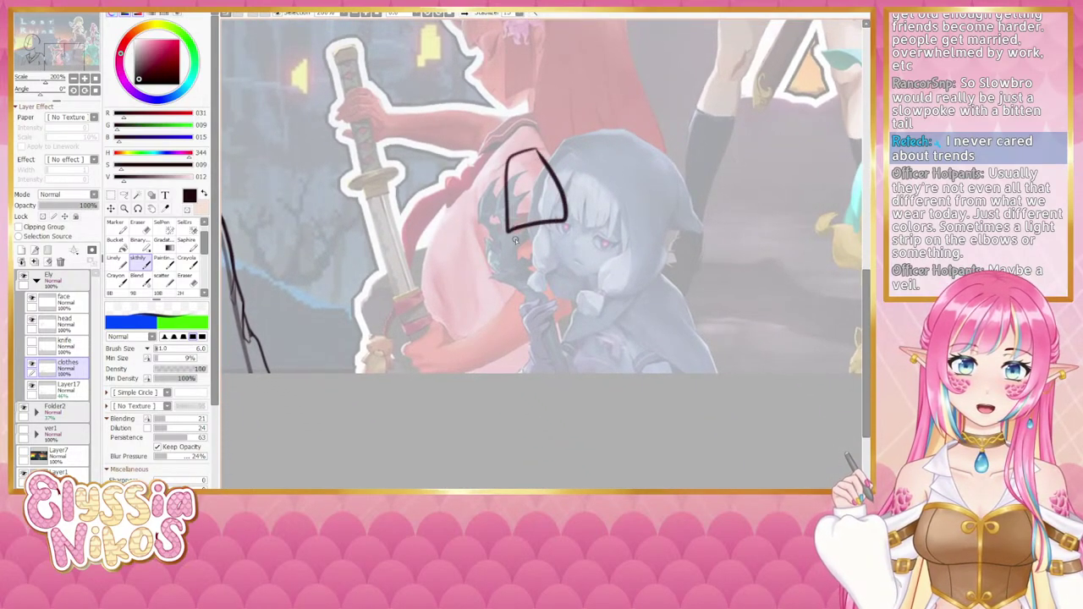
{"action": "mouse_move", "coordinate": [512, 232]}
{"action": "left_mouse_down"}
{"action": "mouse_move", "coordinate": [519, 280]}
{"action": "mouse_move", "coordinate": [550, 298]}
{"action": "mouse_move", "coordinate": [558, 240]}
{"action": "left_mouse_up"}
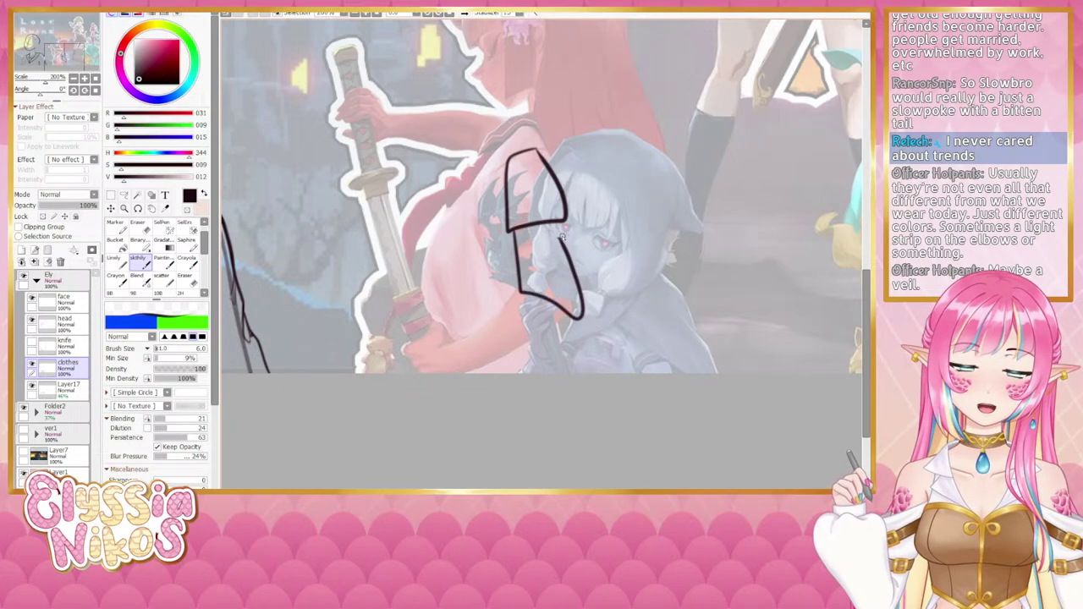
{"action": "key", "text": "ctrl+z"}
{"action": "key", "text": "ctrl+z"}
{"action": "key", "text": "ctrl+z"}
Step: Try outlining the upper arm of the small purple silhouette figure with the sketch brush, and undo the strokes
{"action": "mouse_move", "coordinate": [738, 171]}
{"action": "left_mouse_down"}
{"action": "mouse_move", "coordinate": [429, 246]}
{"action": "mouse_move", "coordinate": [386, 309]}
{"action": "left_mouse_up"}
{"action": "mouse_move", "coordinate": [613, 149]}
{"action": "left_mouse_down"}
{"action": "mouse_move", "coordinate": [568, 1]}
{"action": "mouse_move", "coordinate": [441, 379]}
{"action": "left_mouse_up"}
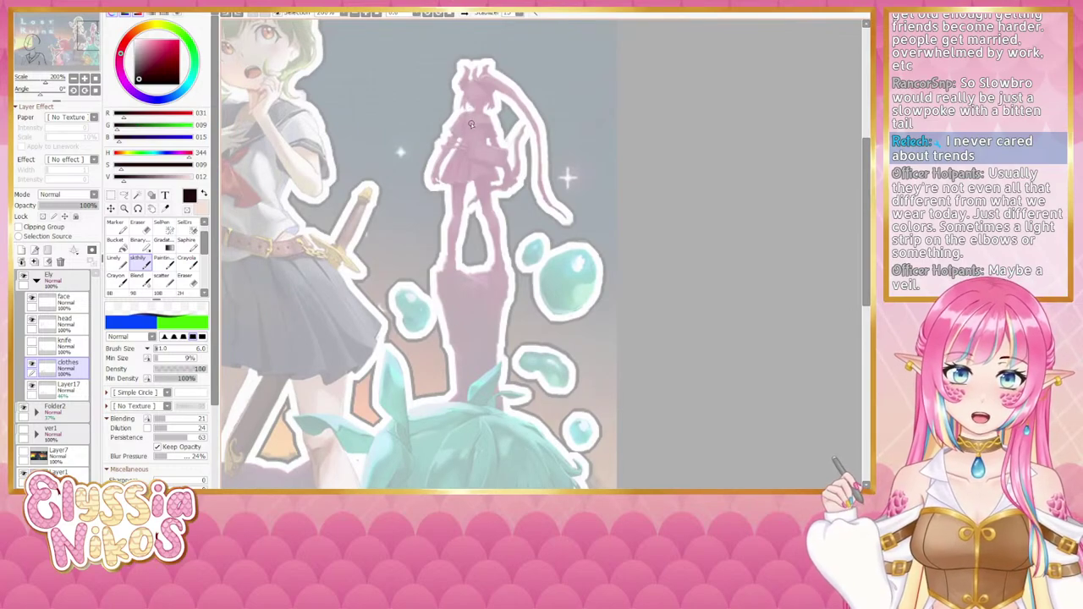
{"action": "mouse_move", "coordinate": [464, 113]}
{"action": "left_mouse_down"}
{"action": "mouse_move", "coordinate": [451, 151]}
{"action": "mouse_move", "coordinate": [465, 123]}
{"action": "left_mouse_up"}
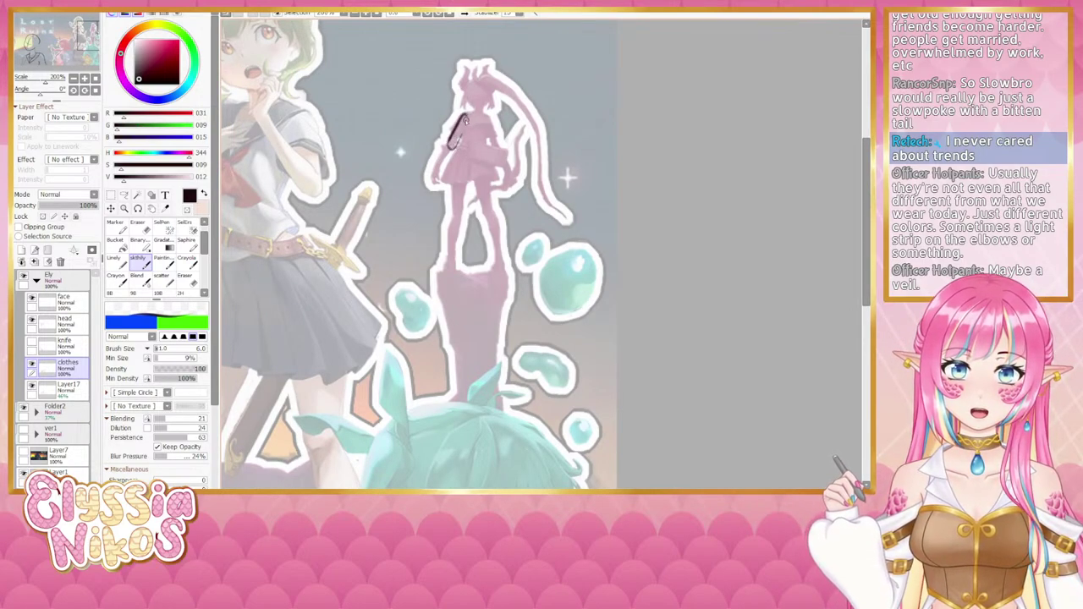
{"action": "key", "text": "ctrl+z"}
{"action": "key", "text": "ctrl+z"}
{"action": "key", "text": "ctrl+z"}
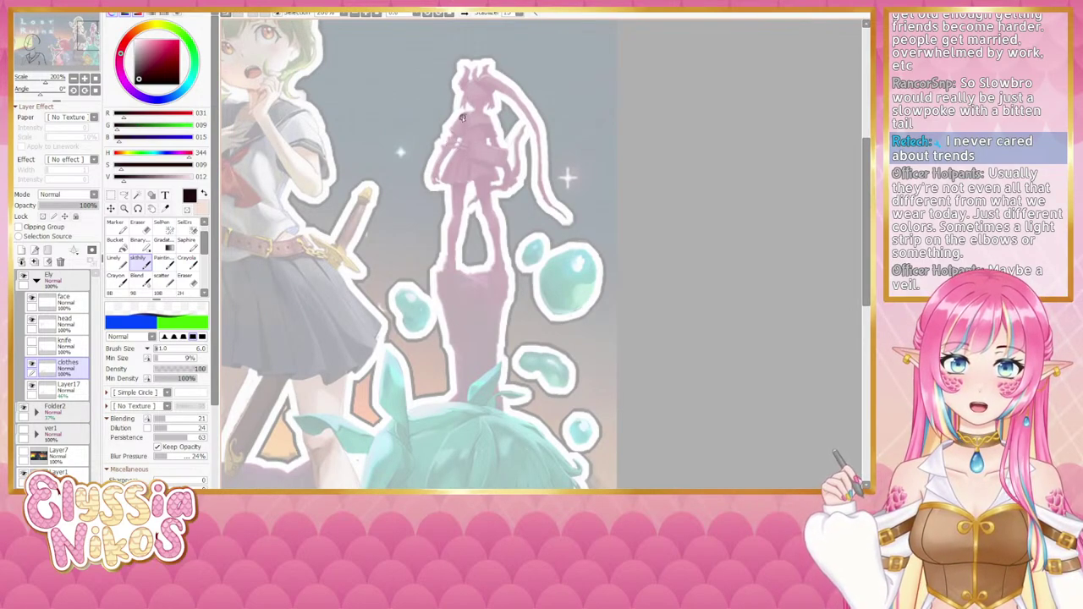
{"action": "mouse_move", "coordinate": [454, 126]}
{"action": "left_mouse_down"}
{"action": "mouse_move", "coordinate": [443, 152]}
{"action": "mouse_move", "coordinate": [459, 115]}
{"action": "left_mouse_up"}
{"action": "key", "text": "ctrl+z"}
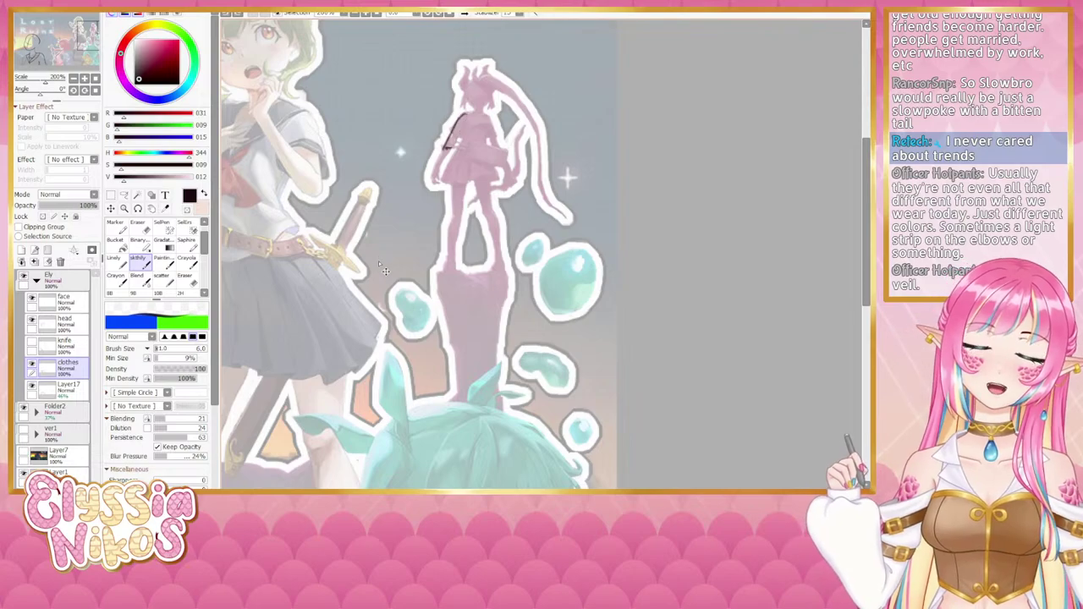
{"action": "key", "text": "ctrl+z"}
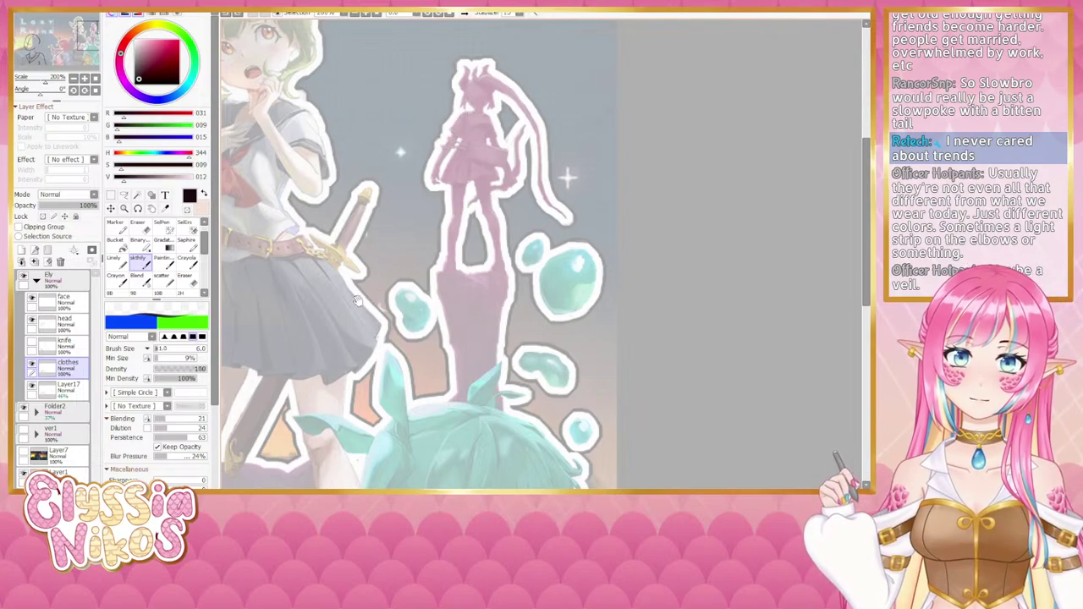
Step: Draw the top of the sketched character's far shoulder outward from the collar with the size 6 sketch brush, undoing the unwanted strokes
{"action": "left_click", "coordinate": [74, 79]}
{"action": "left_click", "coordinate": [73, 79]}
{"action": "mouse_move", "coordinate": [94, 40]}
{"action": "left_mouse_down"}
{"action": "mouse_move", "coordinate": [76, 62]}
{"action": "mouse_move", "coordinate": [45, 69]}
{"action": "left_mouse_up"}
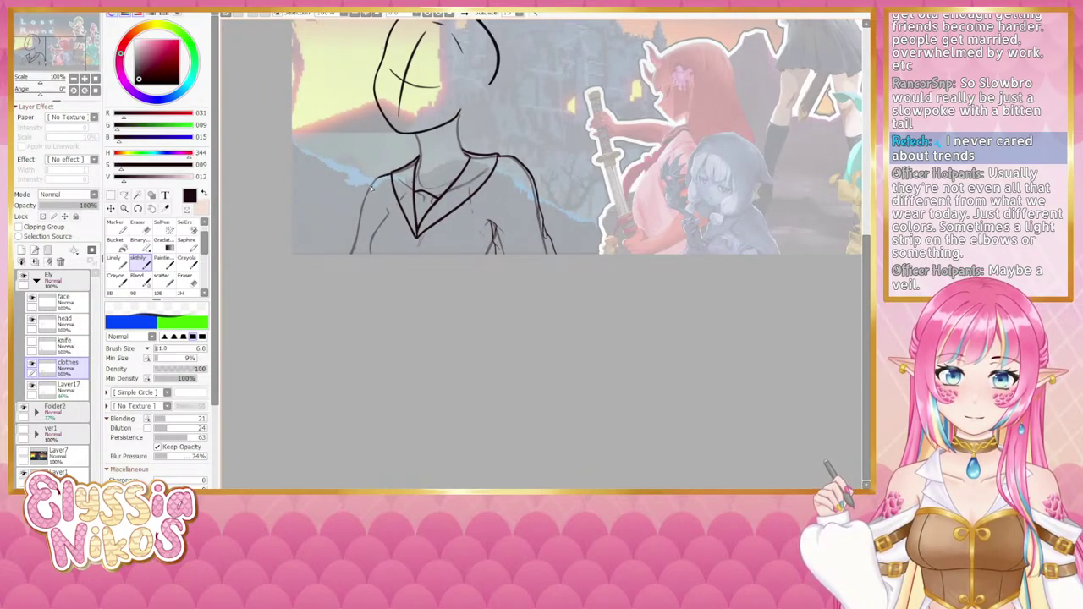
{"action": "left_click_drag", "start_coordinate": [376, 180], "coordinate": [363, 204]}
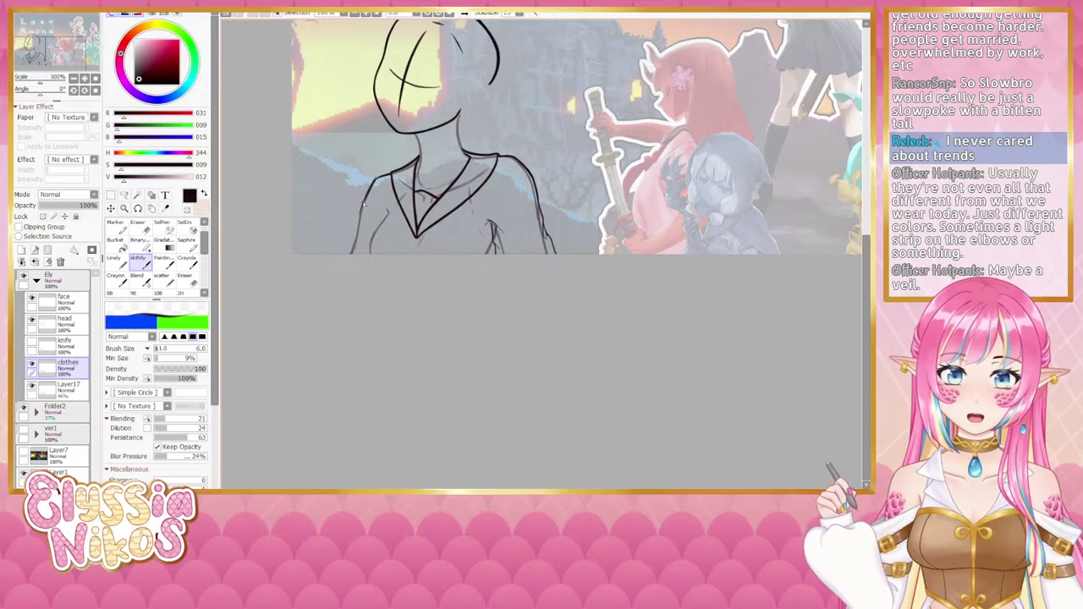
{"action": "scroll", "coordinate": [364, 203], "scroll_direction": "up", "scroll_amount": 4}
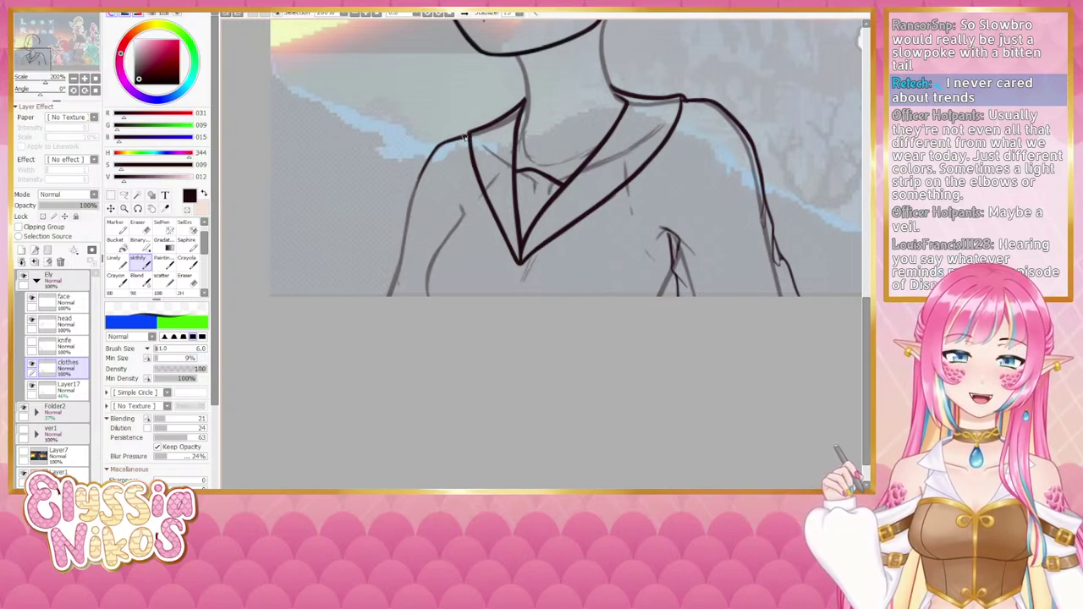
{"action": "mouse_move", "coordinate": [457, 138]}
{"action": "left_mouse_down"}
{"action": "mouse_move", "coordinate": [433, 146]}
{"action": "mouse_move", "coordinate": [456, 138]}
{"action": "mouse_move", "coordinate": [431, 152]}
{"action": "mouse_move", "coordinate": [413, 197]}
{"action": "left_mouse_up"}
{"action": "key", "text": "ctrl+z"}
{"action": "key", "text": "ctrl+z"}
{"action": "key", "text": "ctrl+z"}
{"action": "key", "text": "ctrl+z"}
{"action": "key", "text": "ctrl+z"}
{"action": "key", "text": "ctrl+z"}
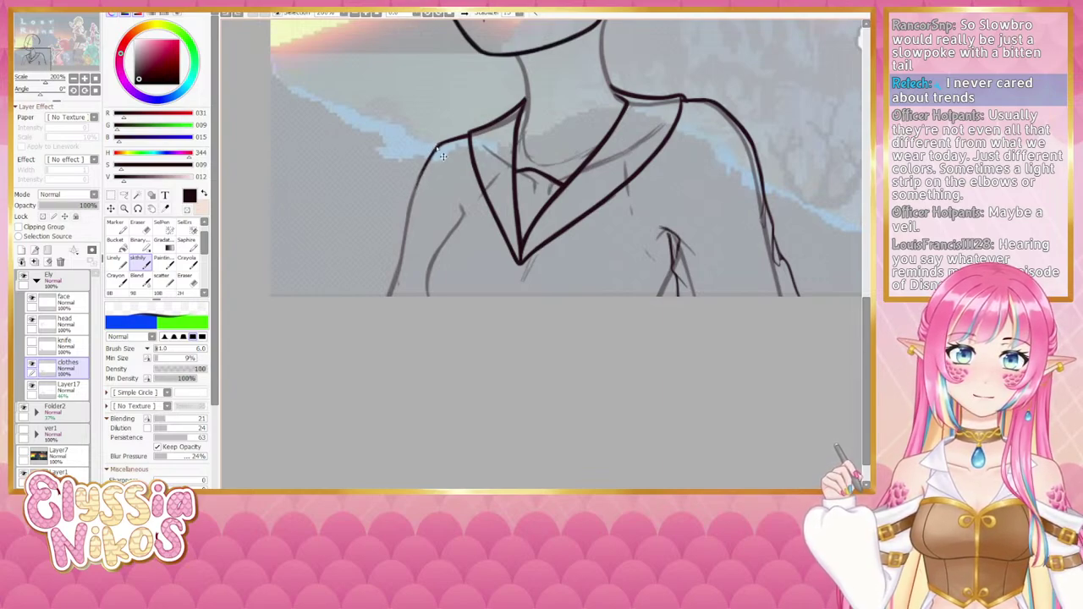
Step: Extend the far shoulder curve down along the upper arm as the sleeve's outer outline with the size 6 sketch brush
{"action": "left_click_drag", "start_coordinate": [432, 152], "coordinate": [396, 255]}
{"action": "key", "text": "ctrl+z"}
{"action": "key", "text": "ctrl+z"}
{"action": "key", "text": "ctrl+z"}
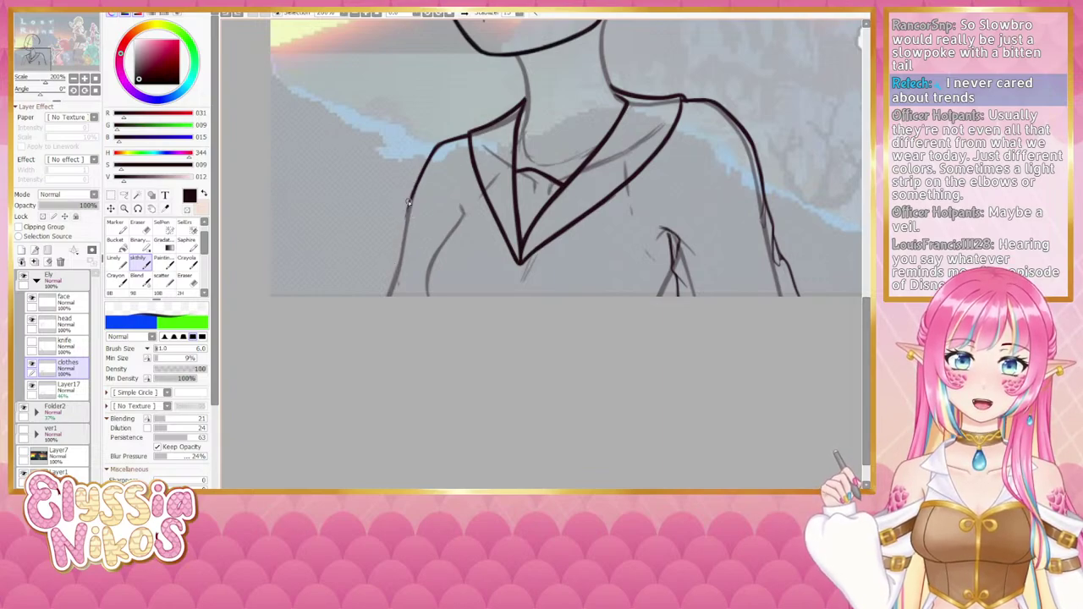
{"action": "left_click_drag", "start_coordinate": [414, 194], "coordinate": [403, 263]}
{"action": "left_click_drag", "start_coordinate": [405, 218], "coordinate": [402, 268]}
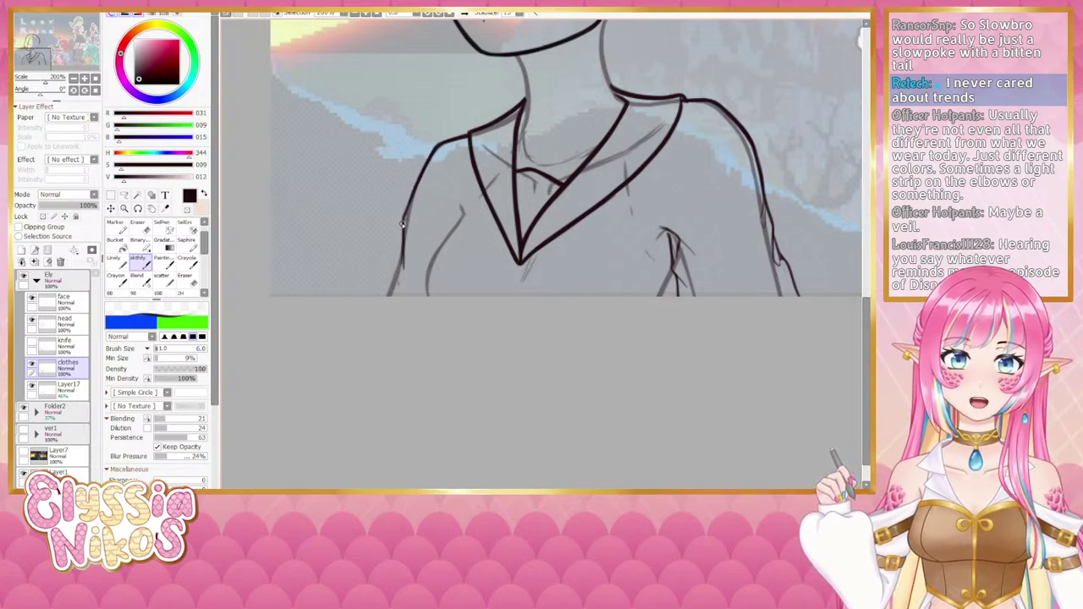
{"action": "key", "text": "ctrl+z"}
Step: Try flaring the far sleeve's lower outline out to the canvas edge, check it at 75% scale, and undo the strokes
{"action": "left_click_drag", "start_coordinate": [404, 224], "coordinate": [379, 304]}
{"action": "key", "text": "ctrl+z"}
{"action": "left_click_drag", "start_coordinate": [400, 230], "coordinate": [375, 311]}
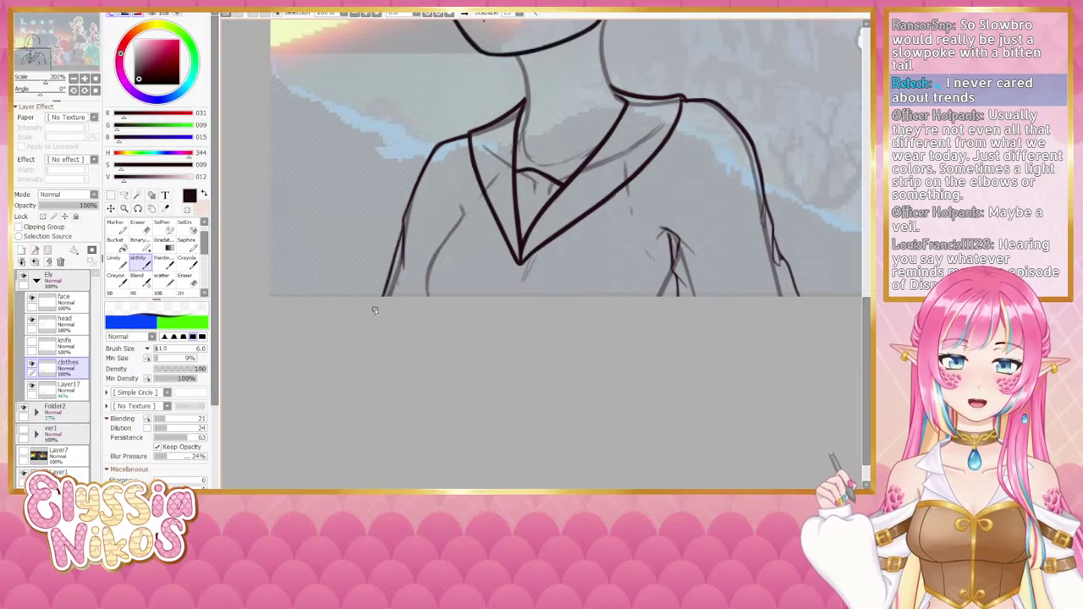
{"action": "left_click", "coordinate": [73, 80]}
{"action": "left_click", "coordinate": [74, 79]}
{"action": "left_click", "coordinate": [73, 80]}
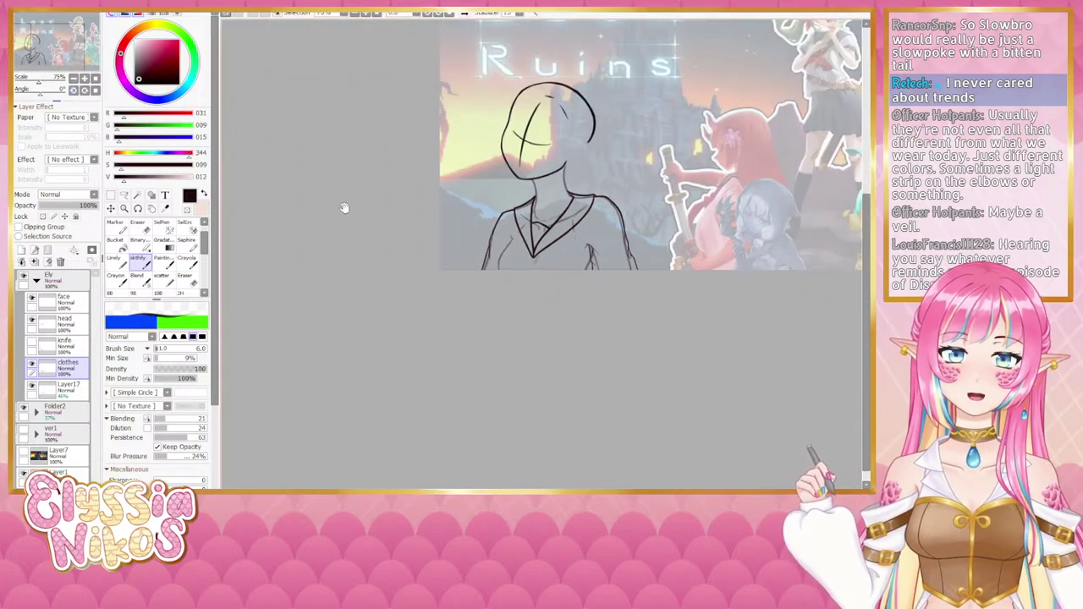
{"action": "left_click_drag", "start_coordinate": [343, 208], "coordinate": [312, 206]}
{"action": "left_click", "coordinate": [85, 80]}
{"action": "left_click", "coordinate": [85, 80]}
{"action": "key", "text": "ctrl+z"}
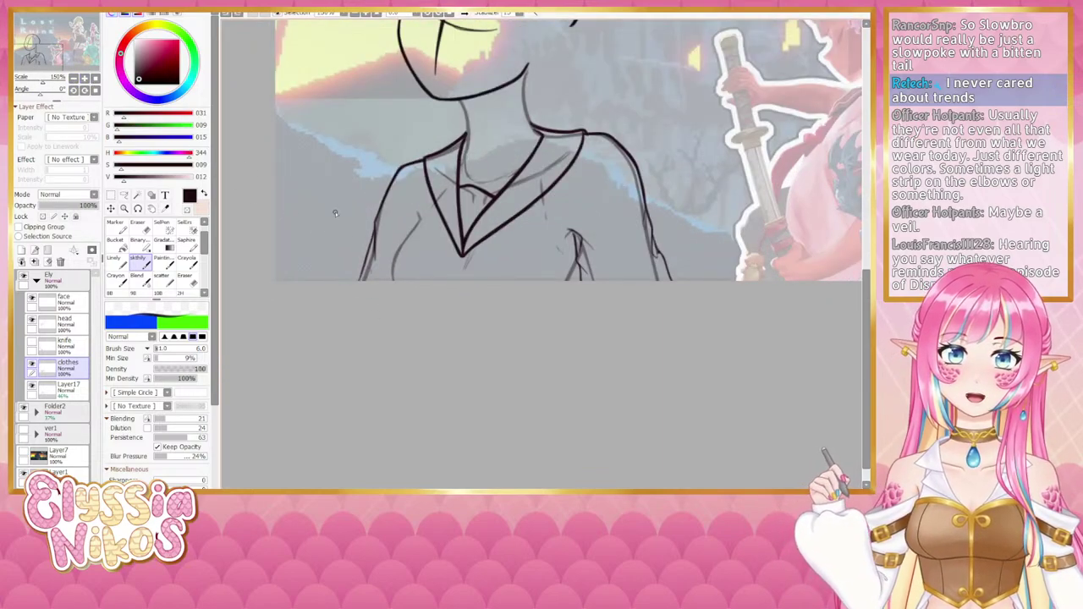
{"action": "key", "text": "ctrl+z"}
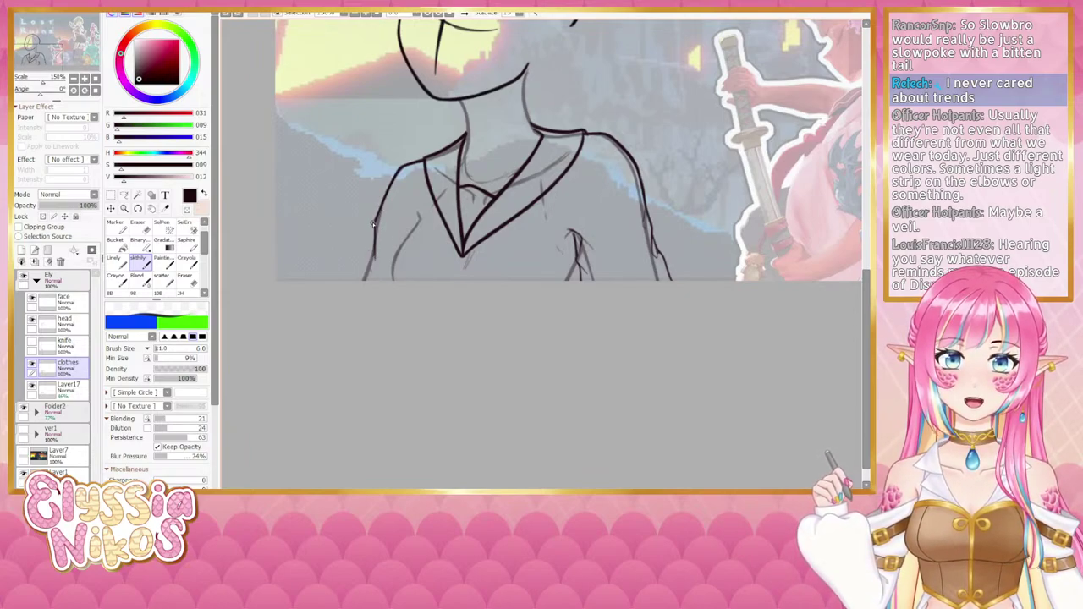
Step: Try reworking the far sleeve's lower outline with the size 5 eraser and size 6 sketch brush, and undo the last strokes
{"action": "left_click", "coordinate": [74, 78]}
{"action": "left_click", "coordinate": [83, 78]}
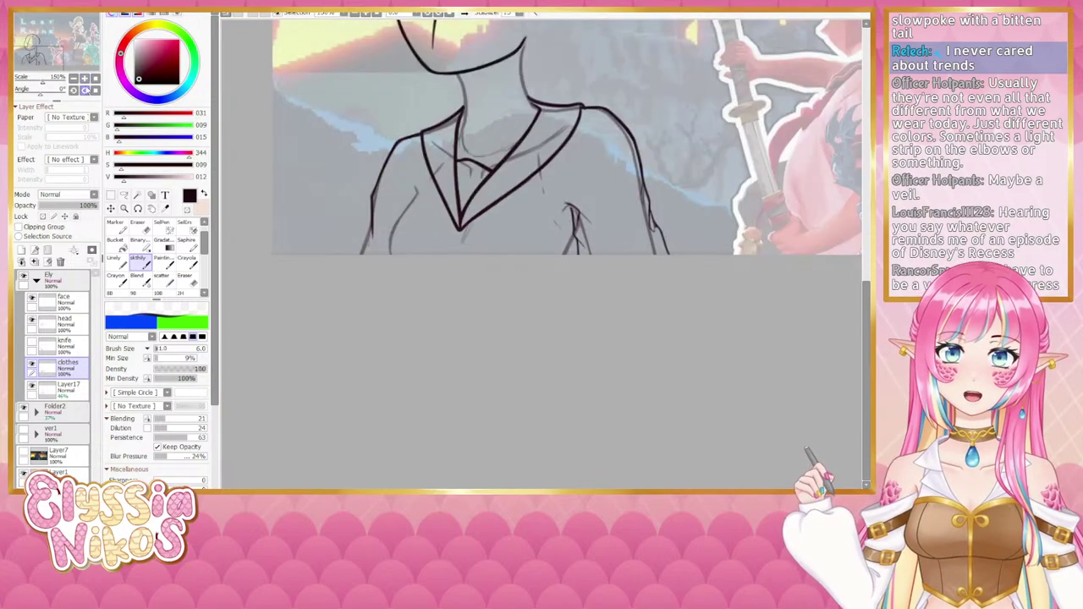
{"action": "left_click", "coordinate": [149, 231]}
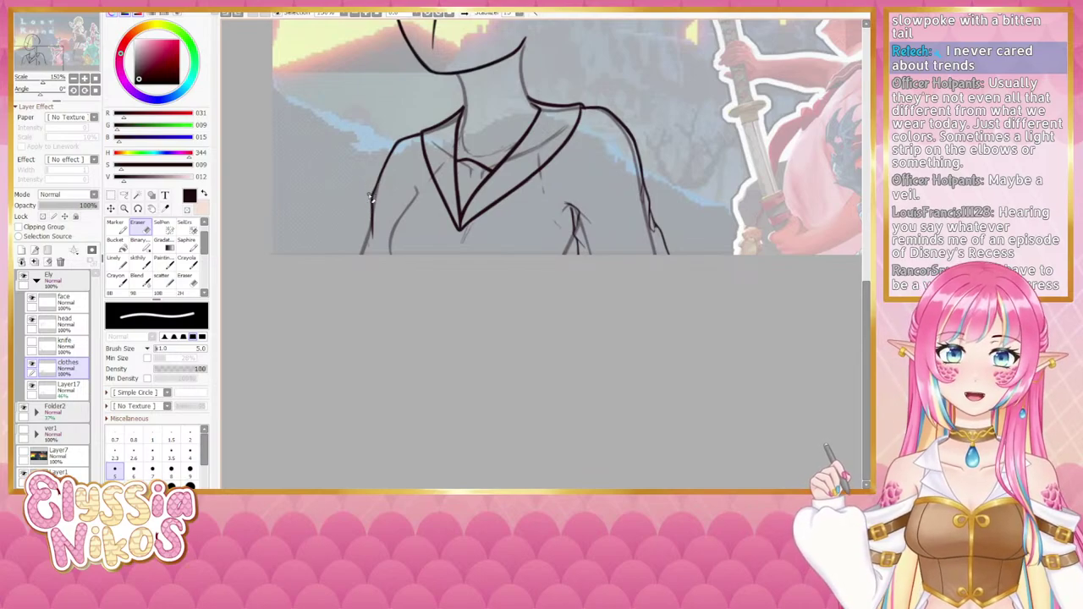
{"action": "left_click", "coordinate": [74, 78]}
{"action": "left_click", "coordinate": [74, 78]}
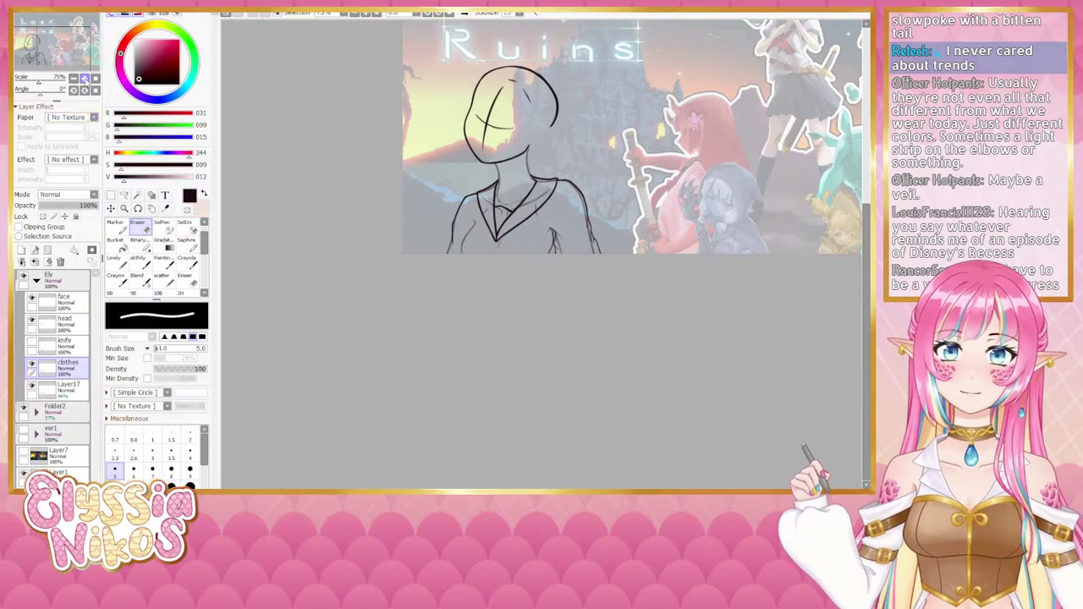
{"action": "left_click", "coordinate": [84, 79]}
{"action": "left_click", "coordinate": [142, 264]}
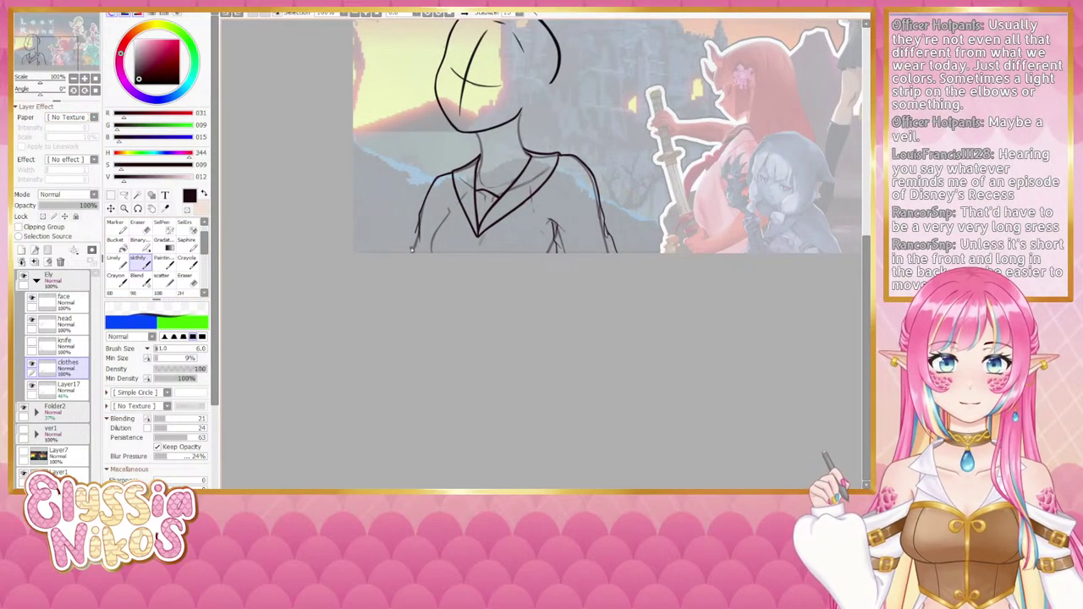
{"action": "mouse_move", "coordinate": [407, 256]}
{"action": "left_mouse_down"}
{"action": "mouse_move", "coordinate": [414, 240]}
{"action": "mouse_move", "coordinate": [410, 258]}
{"action": "left_mouse_up"}
{"action": "key", "text": "ctrl+z"}
{"action": "key", "text": "ctrl+z"}
{"action": "key", "text": "ctrl+z"}
{"action": "key", "text": "ctrl+z"}
{"action": "key", "text": "ctrl+z"}
{"action": "key", "text": "ctrl+z"}
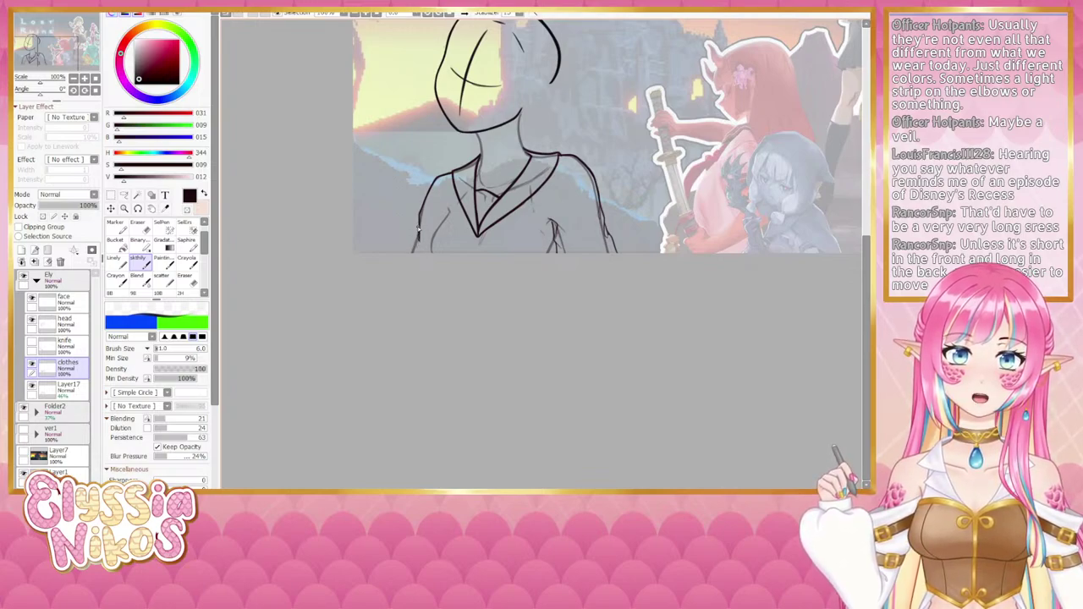
Step: Redraw the far sleeve's lower outline down to the canvas edge with the size 6 sketch brush, undoing the trial erasure
{"action": "left_click_drag", "start_coordinate": [418, 218], "coordinate": [411, 248]}
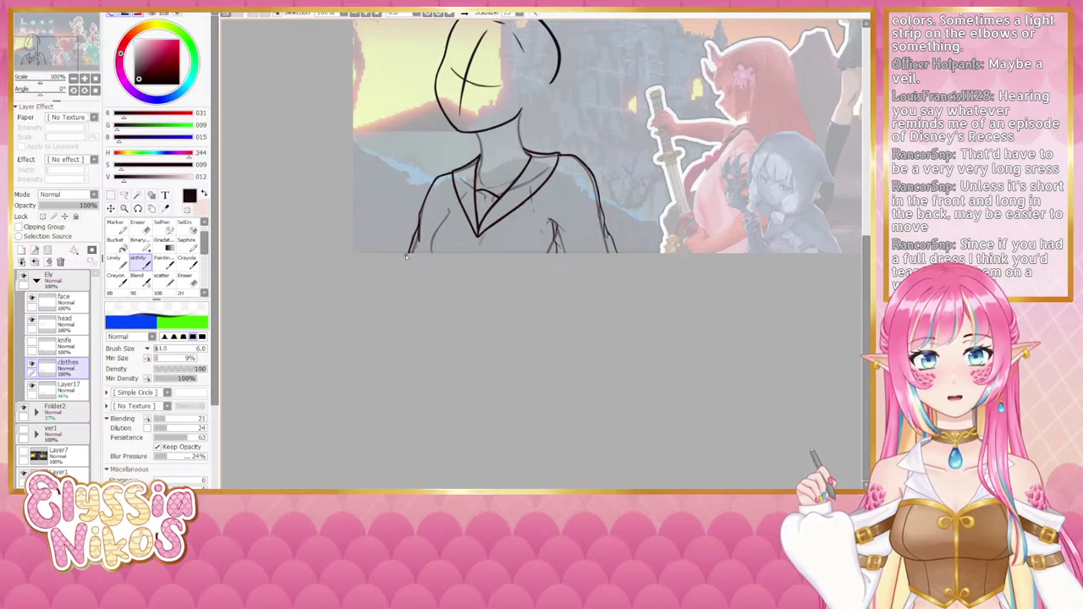
{"action": "left_click", "coordinate": [149, 228]}
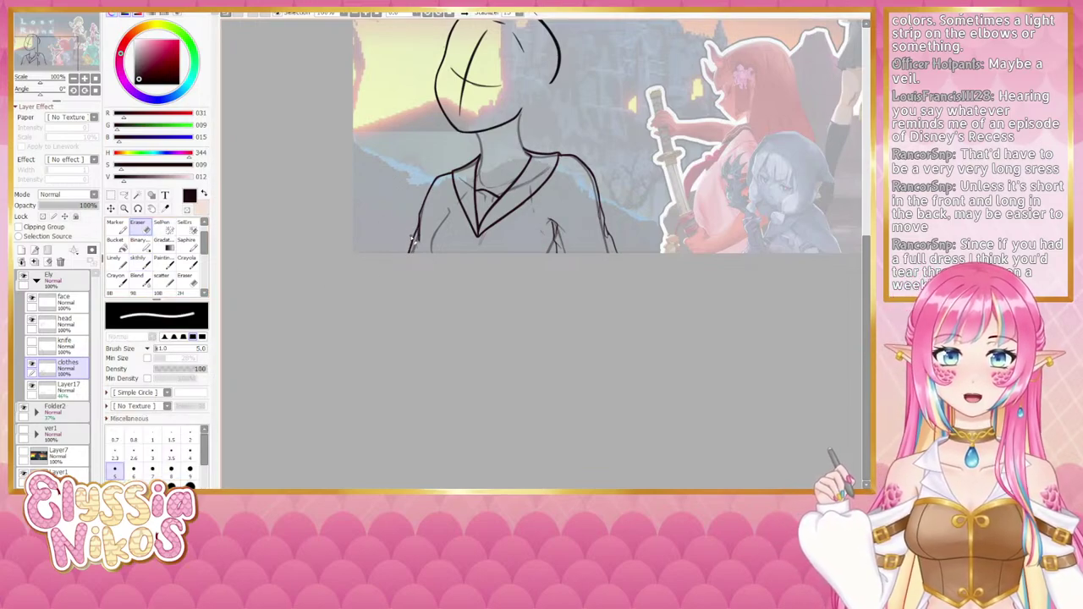
{"action": "left_click_drag", "start_coordinate": [415, 239], "coordinate": [407, 255]}
{"action": "key", "text": "ctrl+z"}
{"action": "left_click", "coordinate": [138, 267]}
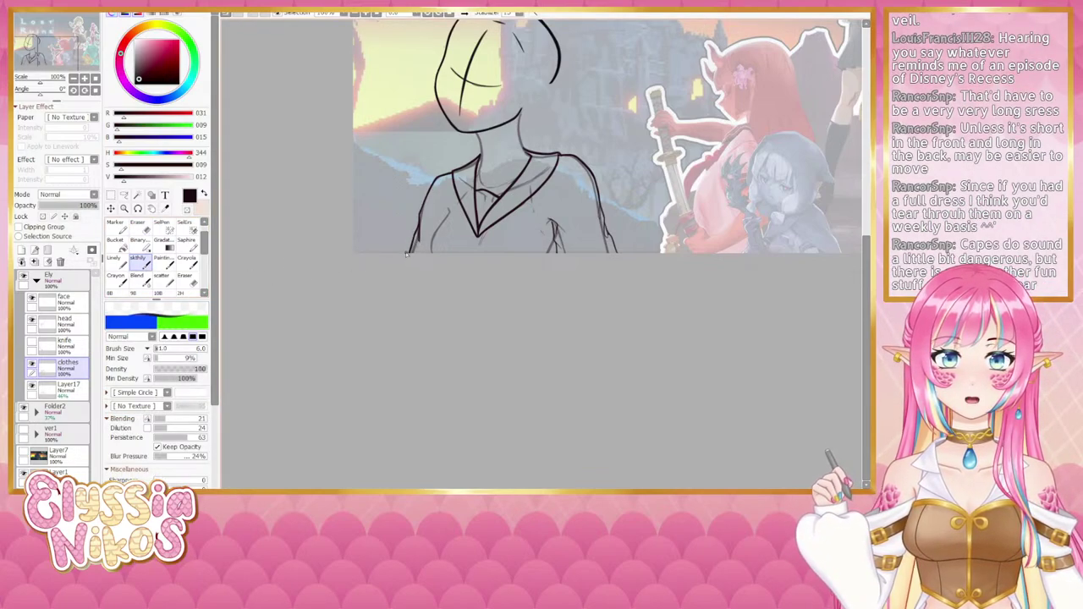
Step: Create a layer named accs above the clothes layer and sketch a small gem pendant at the V-neck's point
{"action": "mouse_move", "coordinate": [410, 239]}
{"action": "left_mouse_down"}
{"action": "mouse_move", "coordinate": [450, 285]}
{"action": "mouse_move", "coordinate": [349, 353]}
{"action": "mouse_move", "coordinate": [440, 211]}
{"action": "left_mouse_up"}
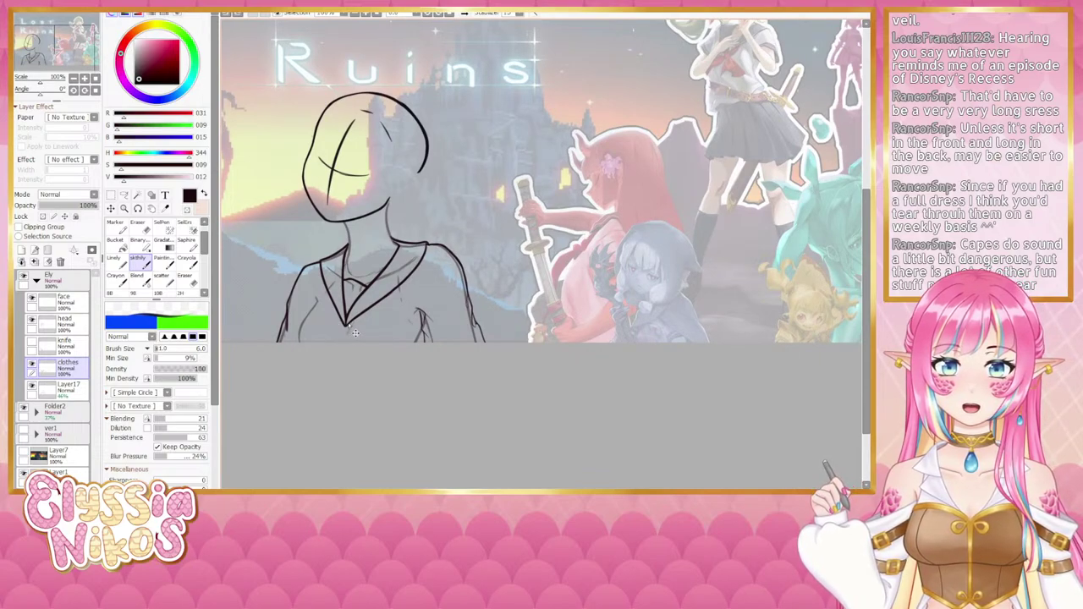
{"action": "left_click", "coordinate": [21, 251]}
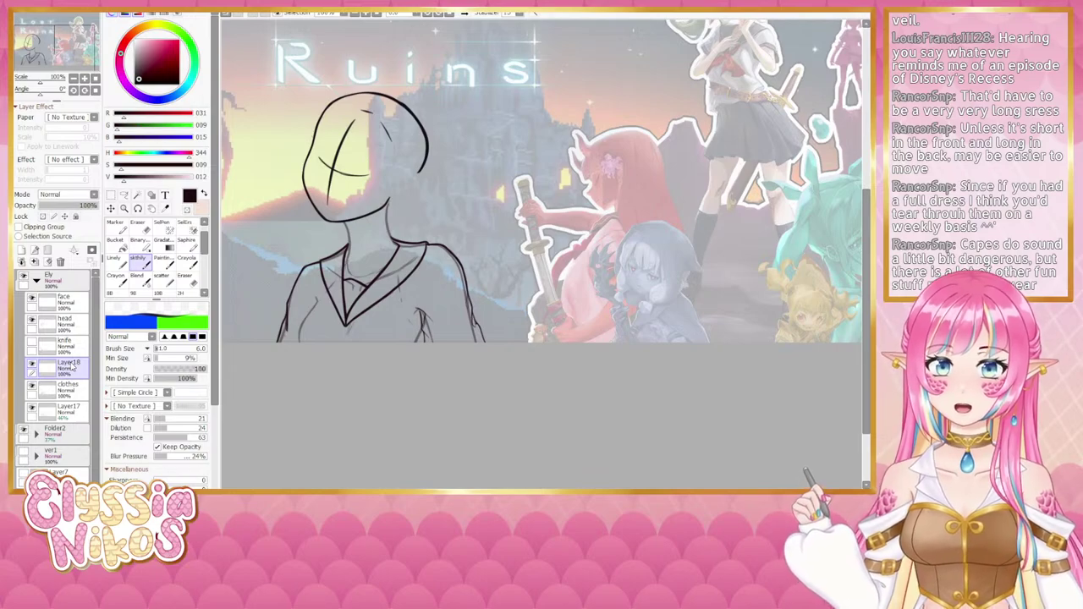
{"action": "type", "text": "accs"}
{"action": "key", "text": "Return"}
{"action": "left_click_drag", "start_coordinate": [352, 343], "coordinate": [370, 309]}
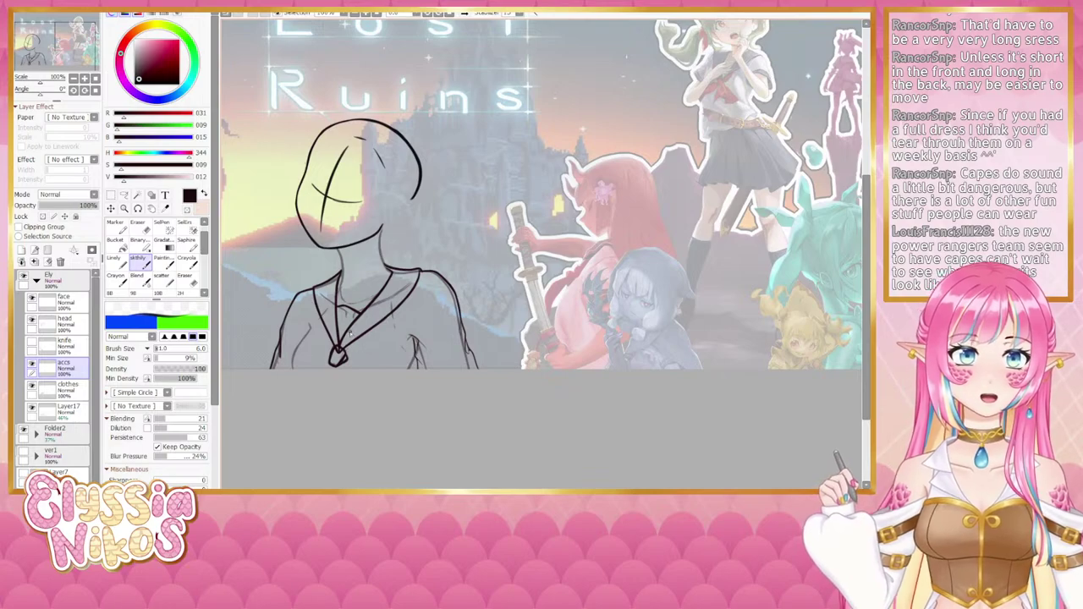
Step: Try sketching a feather-like charm beside the gem pendant with the size 6 sketch brush, undoing trial strokes
{"action": "mouse_move", "coordinate": [342, 341]}
{"action": "left_mouse_down"}
{"action": "mouse_move", "coordinate": [337, 350]}
{"action": "mouse_move", "coordinate": [360, 337]}
{"action": "mouse_move", "coordinate": [339, 351]}
{"action": "mouse_move", "coordinate": [346, 357]}
{"action": "left_mouse_up"}
{"action": "key", "text": "ctrl+z"}
{"action": "key", "text": "ctrl+z"}
{"action": "key", "text": "ctrl+z"}
{"action": "key", "text": "ctrl+z"}
{"action": "key", "text": "ctrl+z"}
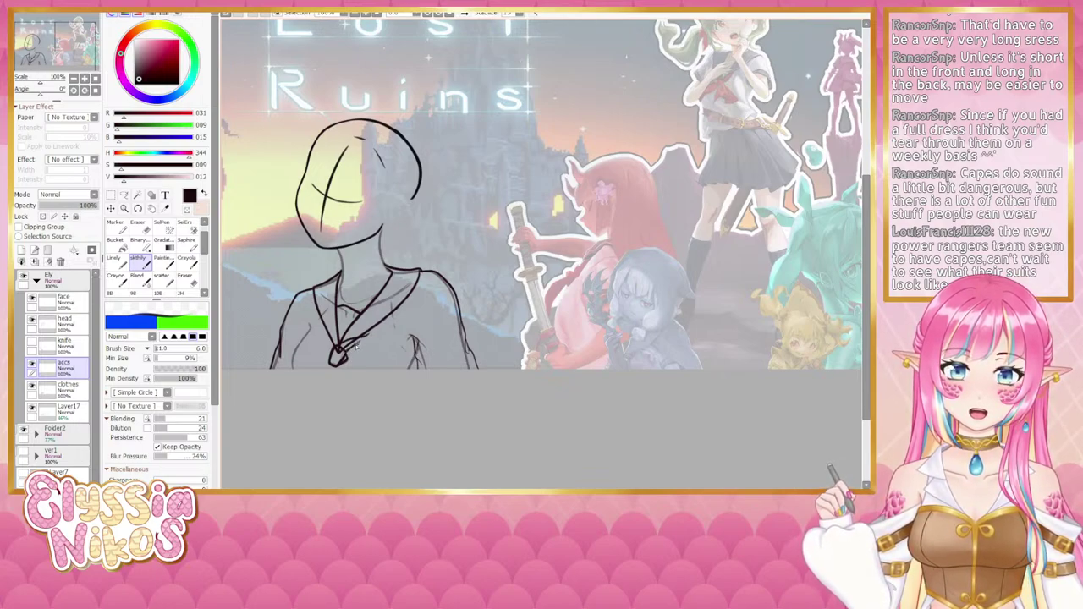
{"action": "key", "text": "ctrl+z"}
{"action": "left_click_drag", "start_coordinate": [345, 359], "coordinate": [351, 348]}
{"action": "key", "text": "ctrl+z"}
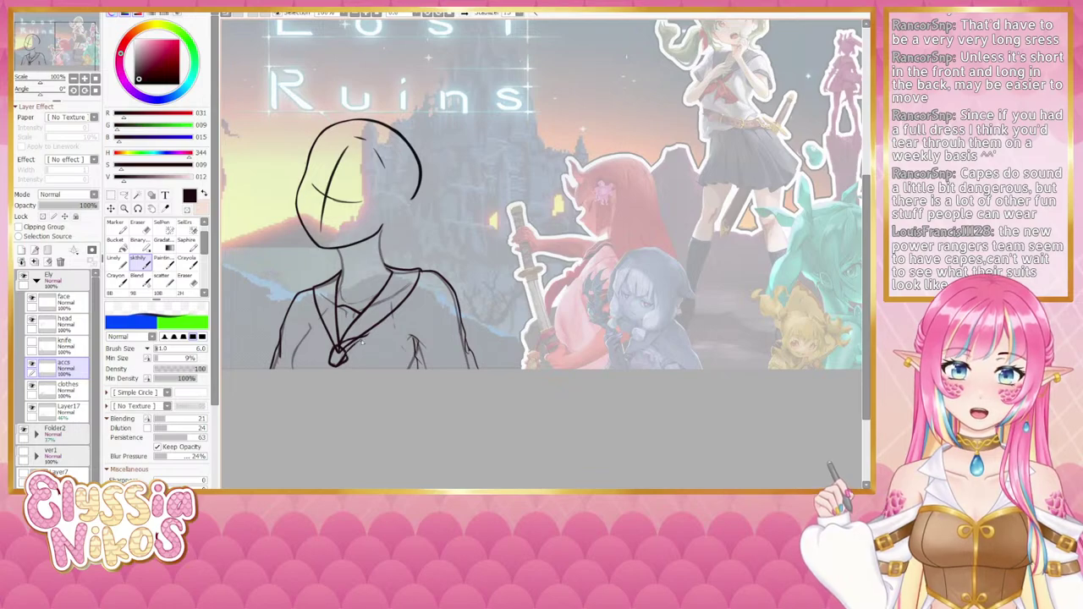
{"action": "key", "text": "ctrl+z"}
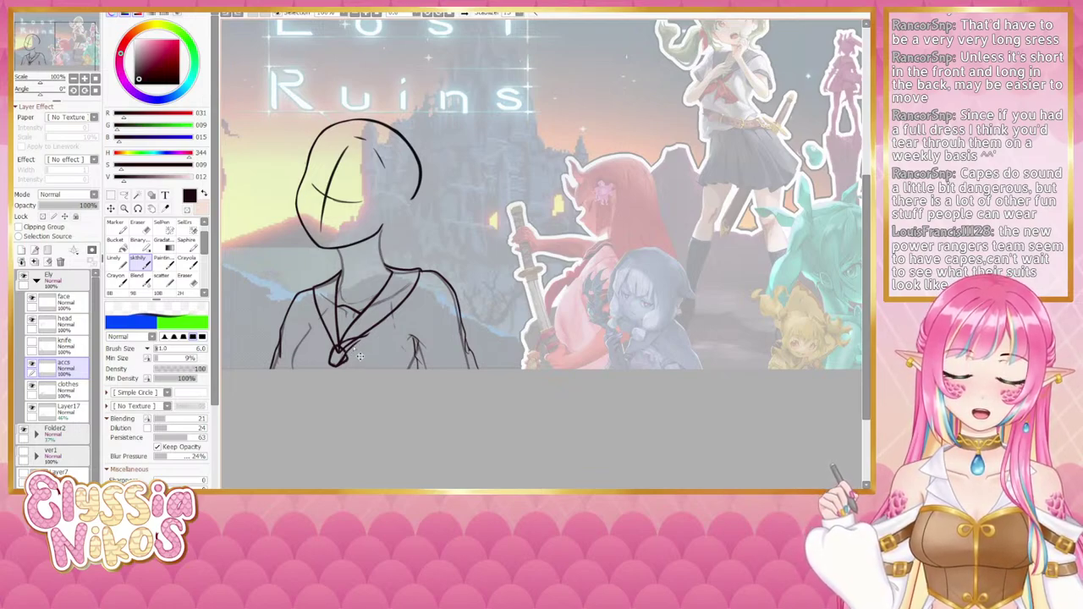
{"action": "mouse_move", "coordinate": [348, 348]}
{"action": "left_mouse_down"}
{"action": "mouse_move", "coordinate": [371, 339]}
{"action": "mouse_move", "coordinate": [350, 348]}
{"action": "left_mouse_up"}
{"action": "key", "text": "ctrl+z"}
{"action": "key", "text": "ctrl+z"}
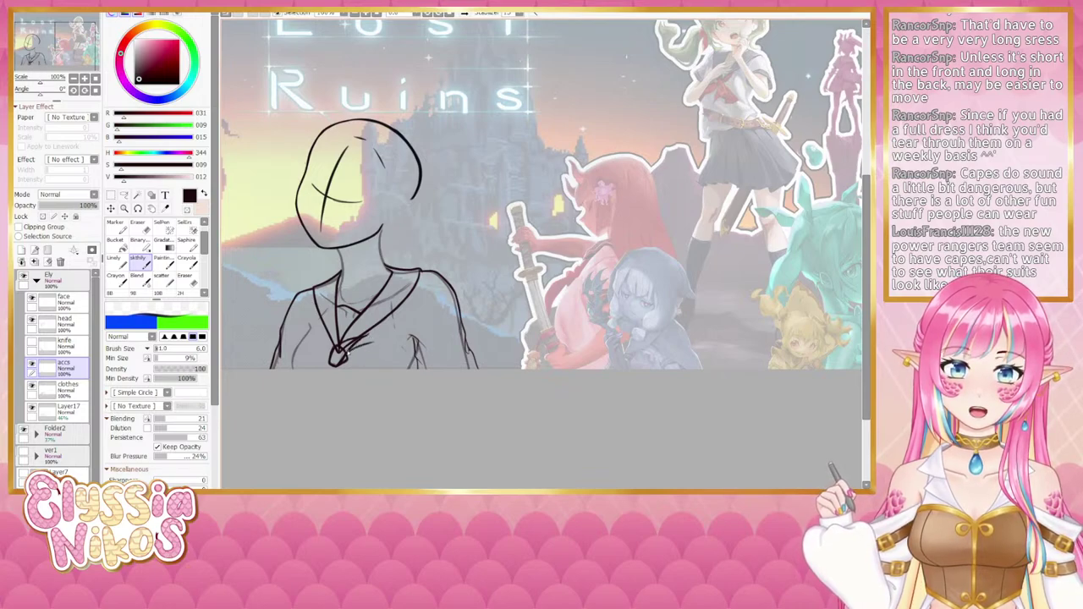
Step: Try extending the feather-like charm's outline up along the collar edge, undoing trial strokes
{"action": "left_click_drag", "start_coordinate": [391, 317], "coordinate": [352, 349]}
{"action": "key", "text": "ctrl+z"}
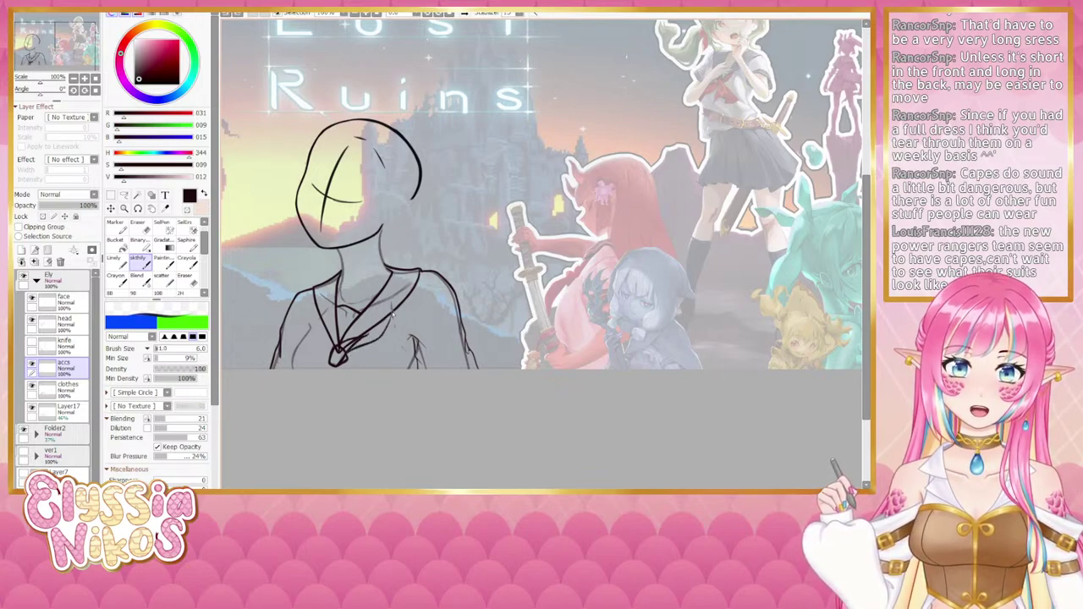
{"action": "mouse_move", "coordinate": [392, 317]}
{"action": "left_mouse_down"}
{"action": "mouse_move", "coordinate": [350, 349]}
{"action": "mouse_move", "coordinate": [394, 313]}
{"action": "left_mouse_up"}
{"action": "key", "text": "ctrl+z"}
{"action": "key", "text": "ctrl+z"}
{"action": "key", "text": "ctrl+z"}
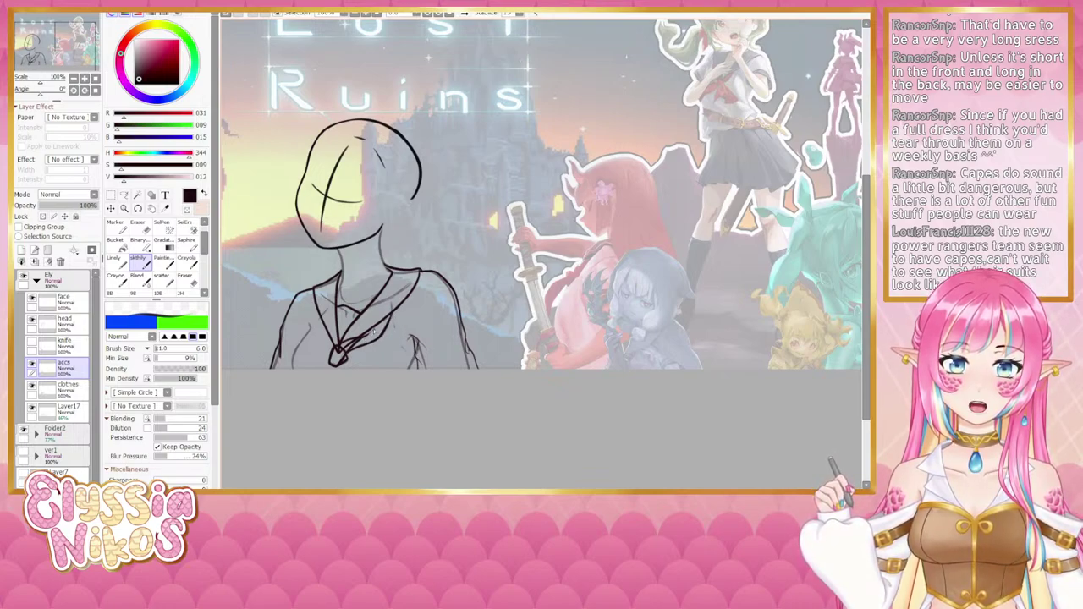
{"action": "key", "text": "ctrl+z"}
{"action": "left_click_drag", "start_coordinate": [390, 319], "coordinate": [363, 340]}
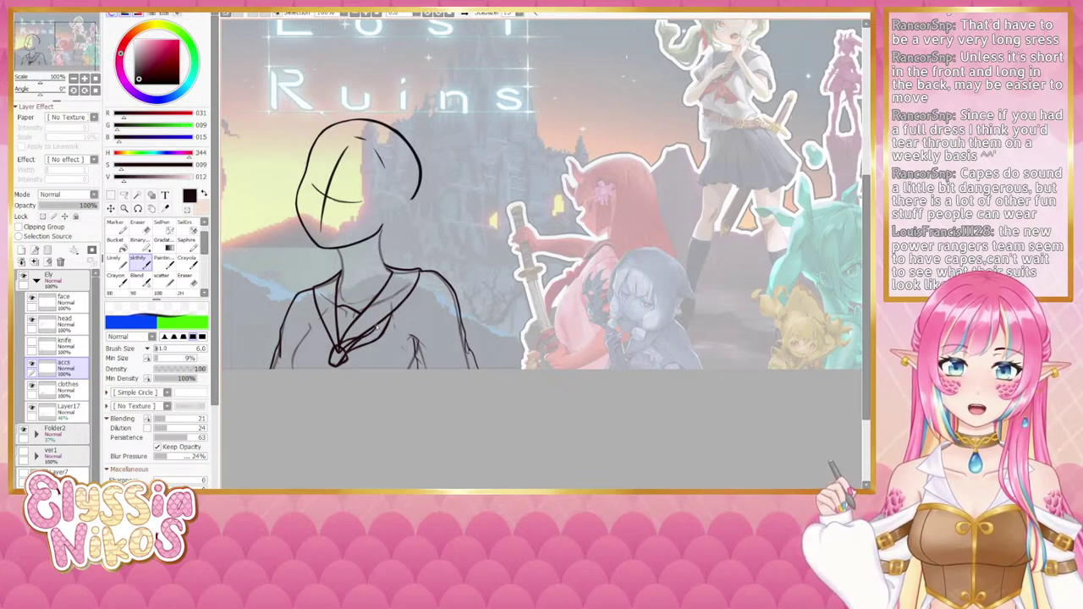
{"action": "key", "text": "ctrl+z"}
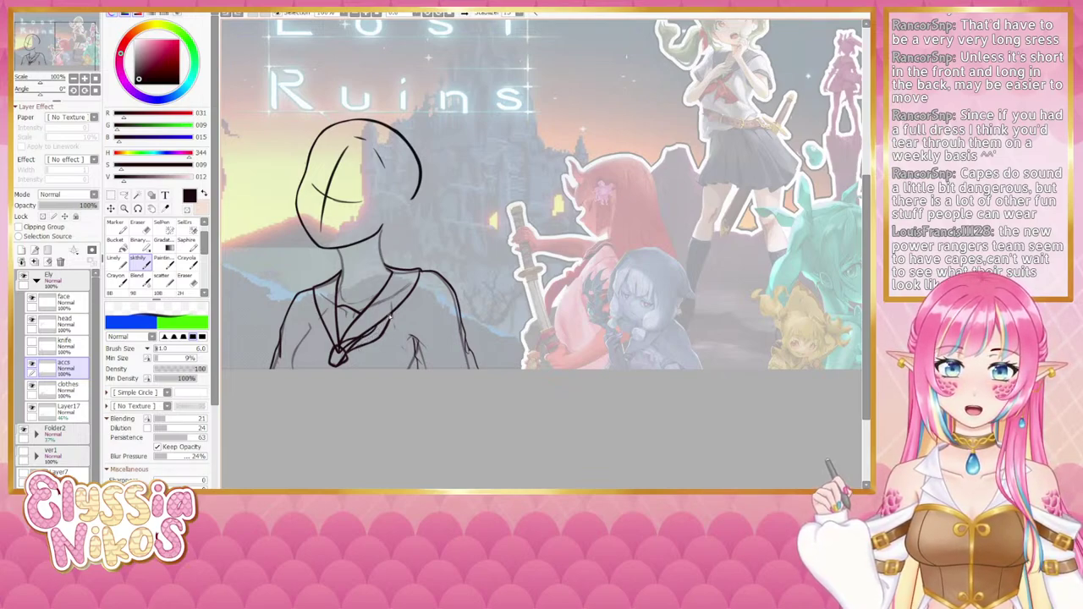
{"action": "mouse_move", "coordinate": [382, 325]}
{"action": "left_mouse_down"}
{"action": "mouse_move", "coordinate": [392, 313]}
{"action": "mouse_move", "coordinate": [386, 329]}
{"action": "left_mouse_up"}
{"action": "key", "text": "ctrl+z"}
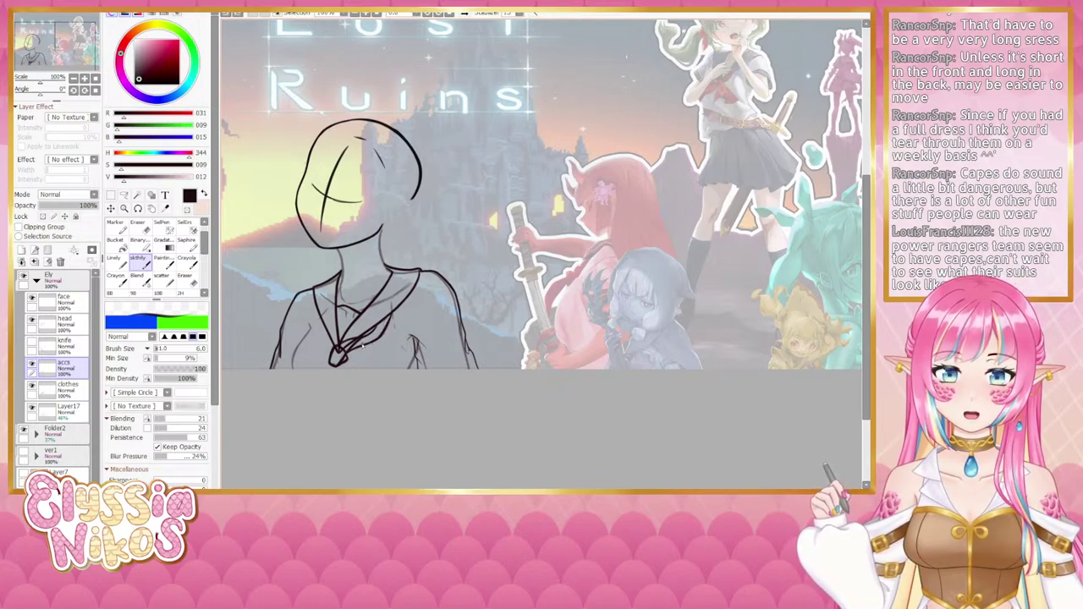
Step: Undo the long charm strokes and try a shorter upper end below the collar, using the sketch brush and eraser
{"action": "key", "text": "ctrl+z"}
{"action": "key", "text": "ctrl+z"}
{"action": "left_click_drag", "start_coordinate": [390, 319], "coordinate": [373, 345]}
{"action": "key", "text": "ctrl+z"}
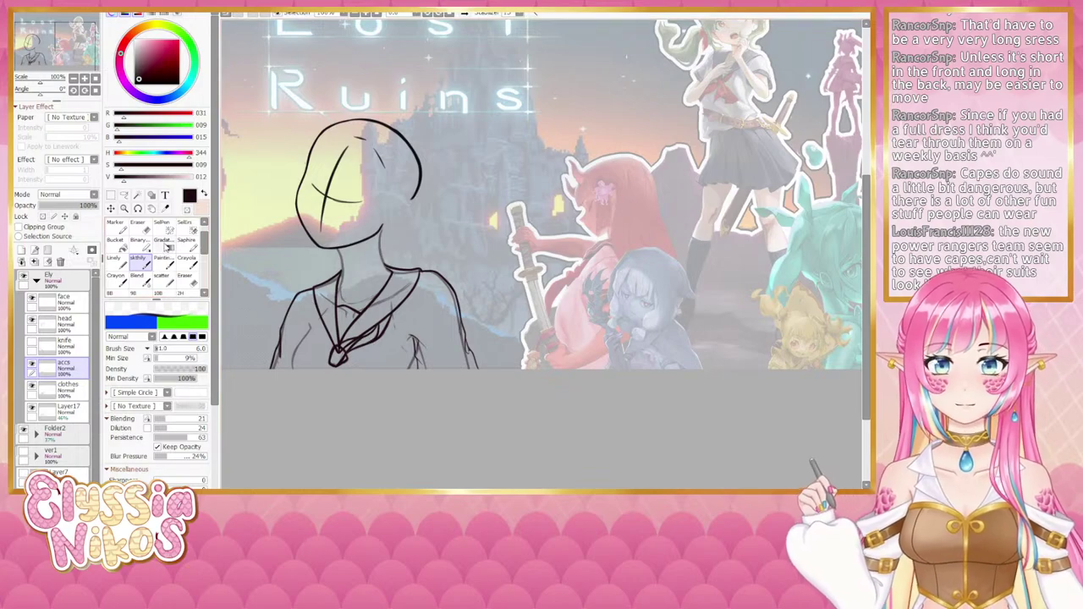
{"action": "key", "text": "e"}
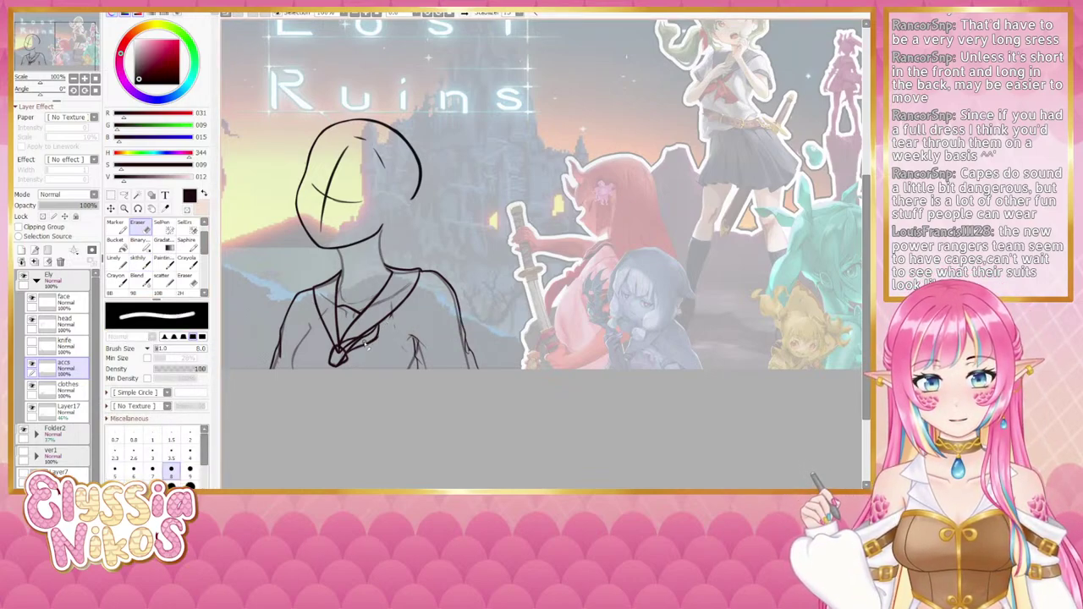
{"action": "left_click", "coordinate": [146, 262]}
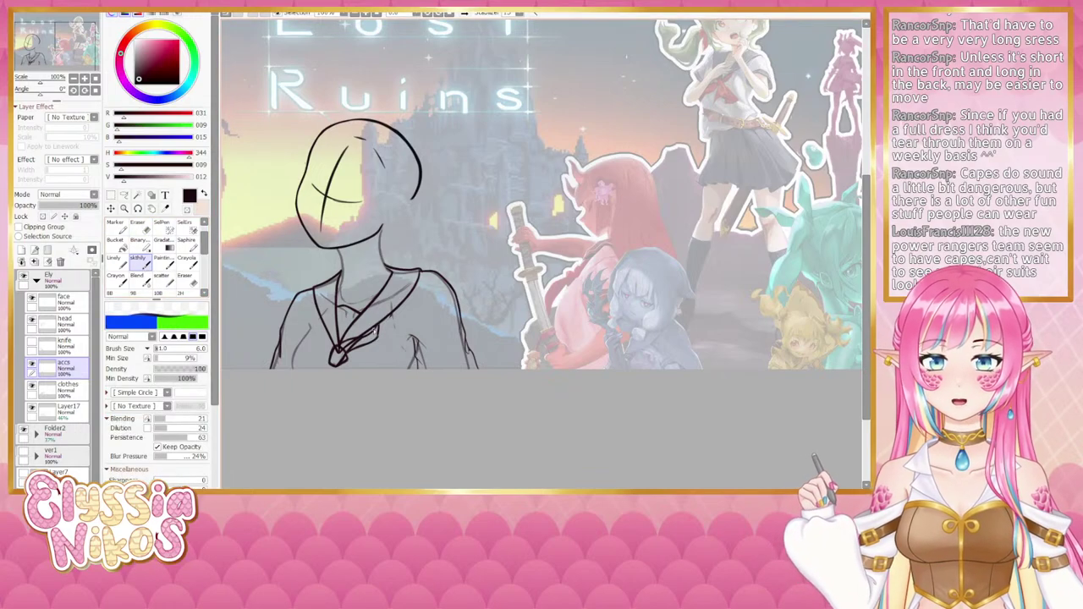
Step: Lower the clothes layer's opacity so its lines turn faint, and make the accs layer active again
{"action": "left_click", "coordinate": [66, 391]}
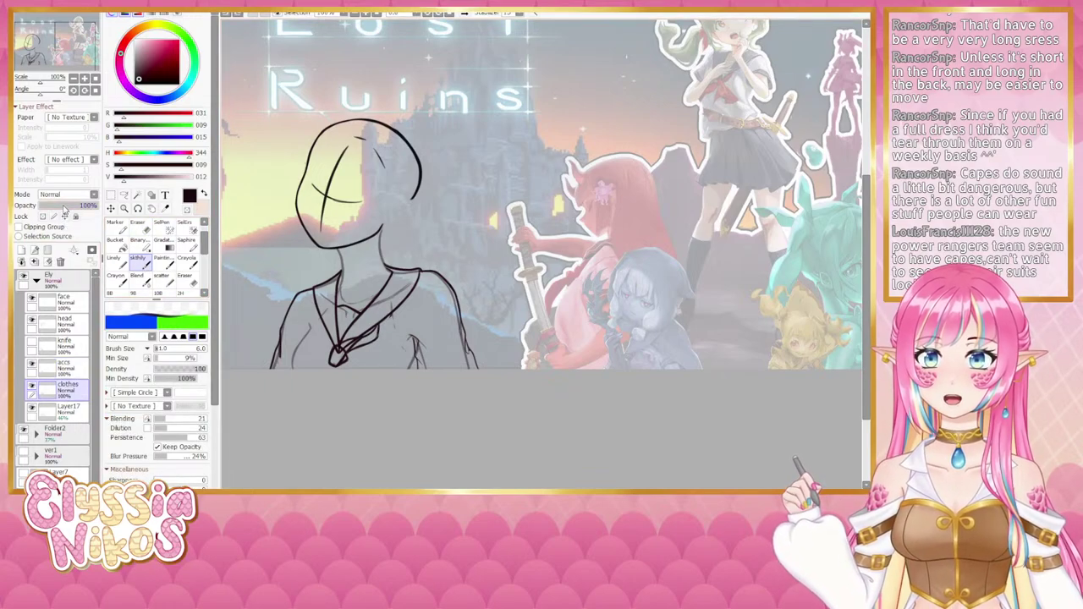
{"action": "left_click_drag", "start_coordinate": [68, 206], "coordinate": [61, 205]}
{"action": "left_click", "coordinate": [86, 363]}
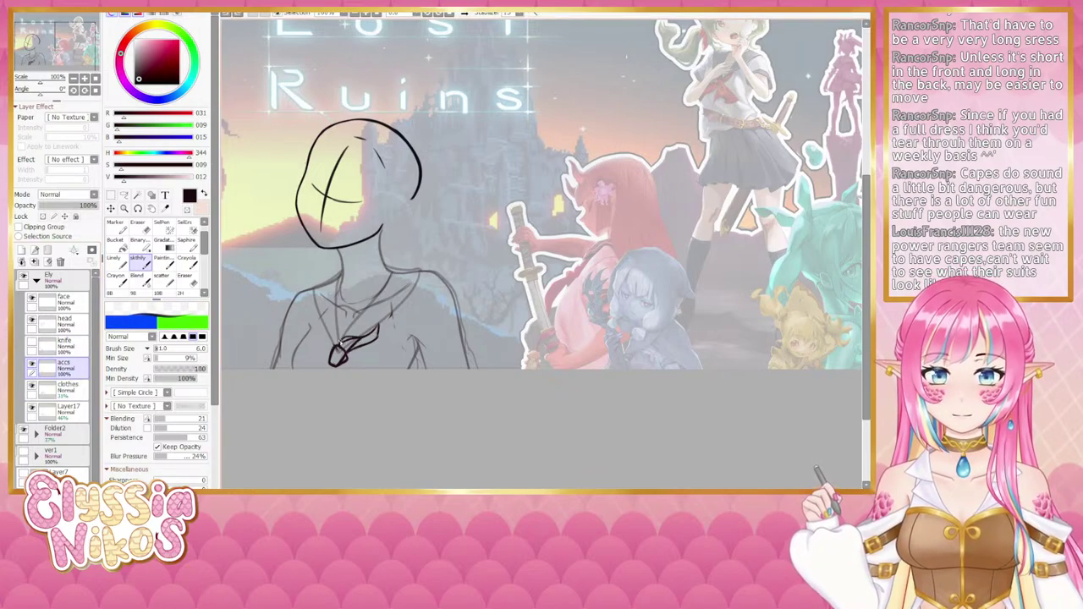
Step: Retouch the feather-like charm with the eraser and size 6 sketch brush, and erase it from beside the gem pendant
{"action": "key", "text": "e"}
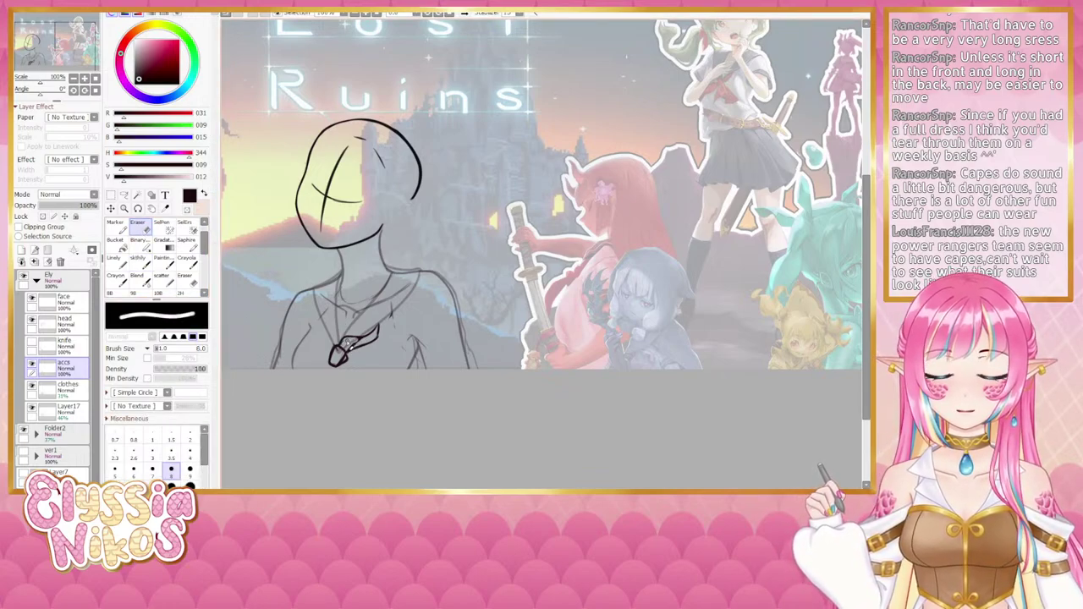
{"action": "key", "text": "b"}
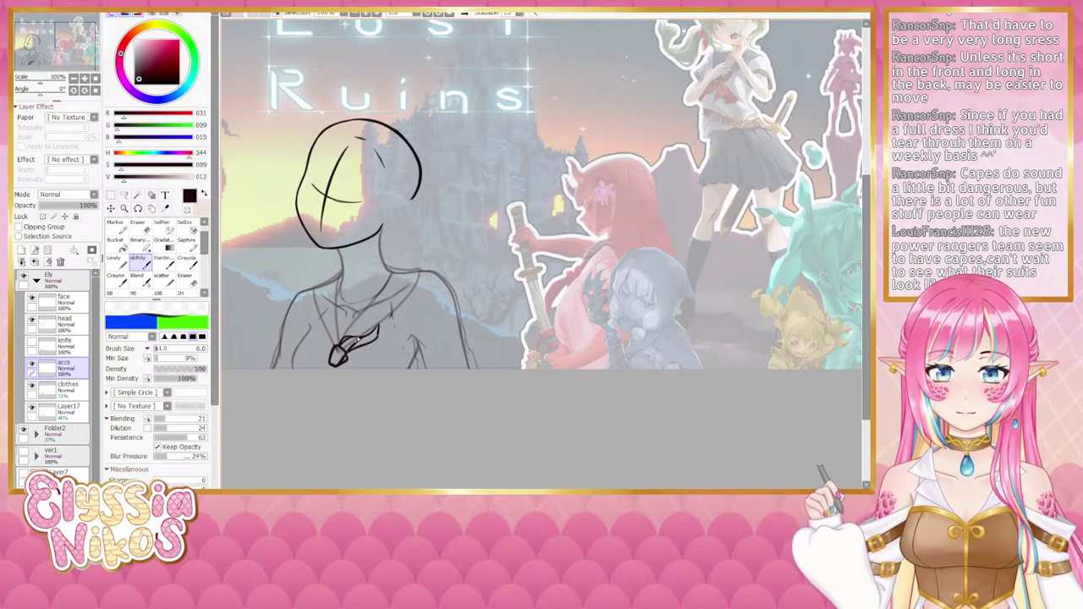
{"action": "left_click_drag", "start_coordinate": [373, 334], "coordinate": [364, 342]}
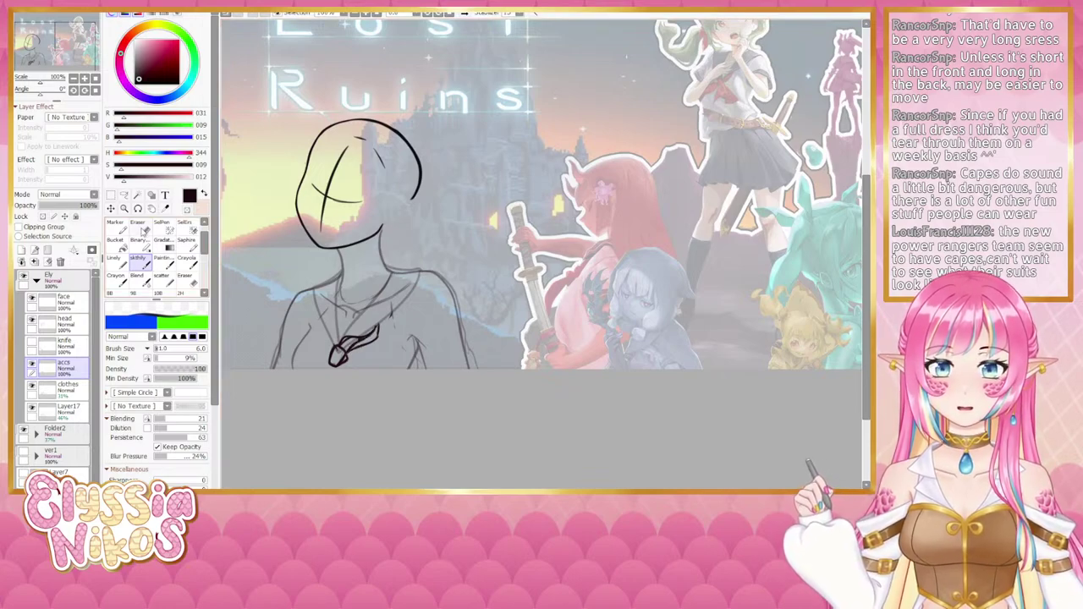
{"action": "key", "text": "e"}
{"action": "mouse_move", "coordinate": [355, 338]}
{"action": "left_mouse_down"}
{"action": "mouse_move", "coordinate": [338, 337]}
{"action": "mouse_move", "coordinate": [386, 320]}
{"action": "mouse_move", "coordinate": [346, 303]}
{"action": "left_mouse_up"}
{"action": "left_click", "coordinate": [137, 261]}
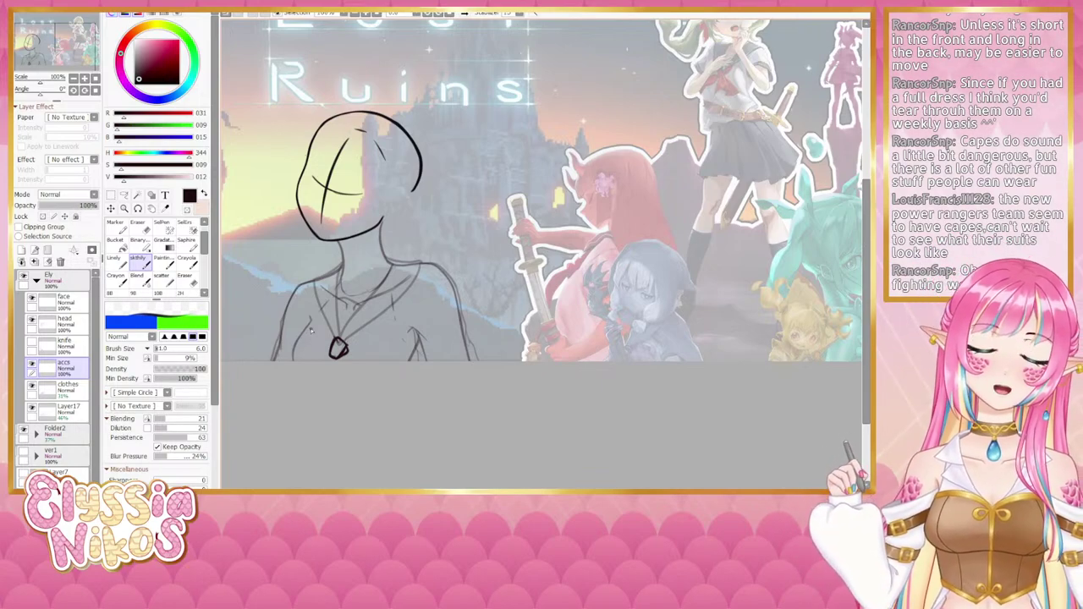
Step: Trim the gem pendant's outline with the size 2 eraser at 150% scale and touch it up with the size 5 sketch brush
{"action": "key", "text": "e"}
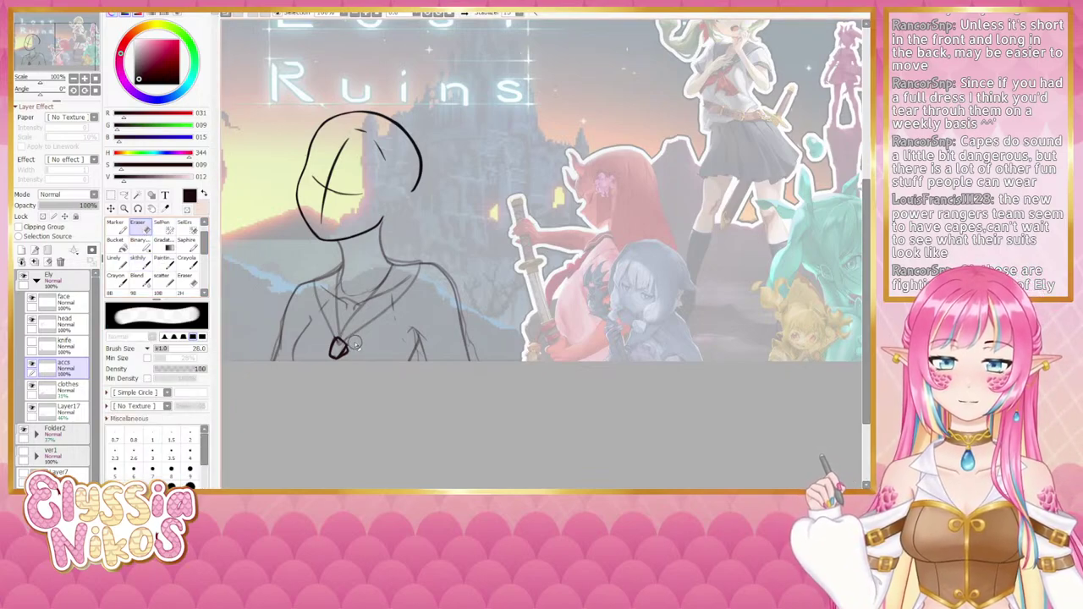
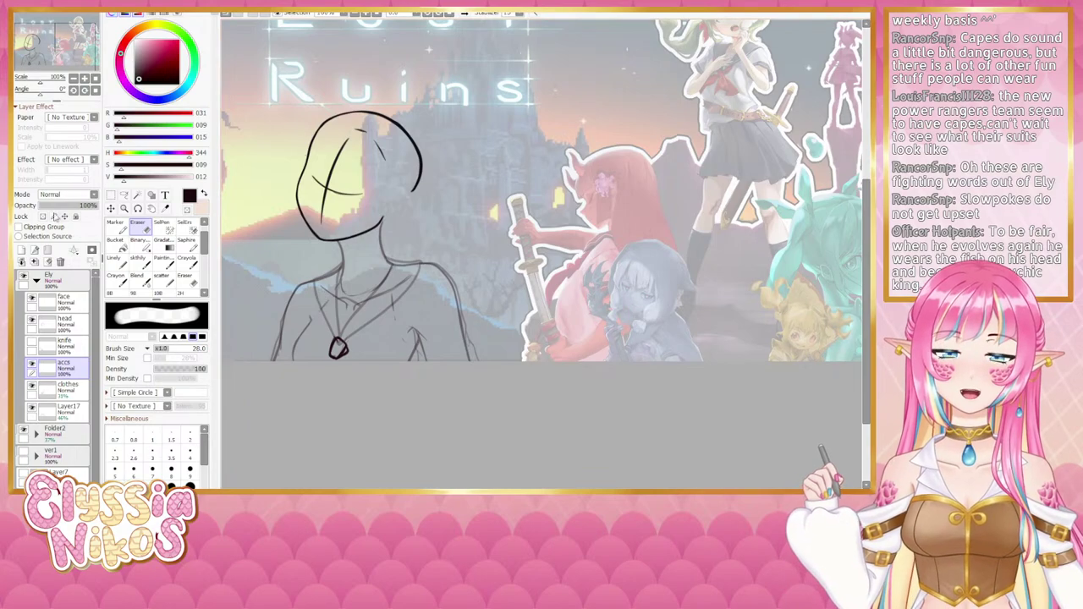
{"action": "scroll", "coordinate": [423, 254], "scroll_direction": "up", "scroll_amount": 1}
{"action": "left_click_drag", "start_coordinate": [455, 281], "coordinate": [466, 161]}
{"action": "scroll", "coordinate": [466, 161], "scroll_direction": "down", "scroll_amount": 1}
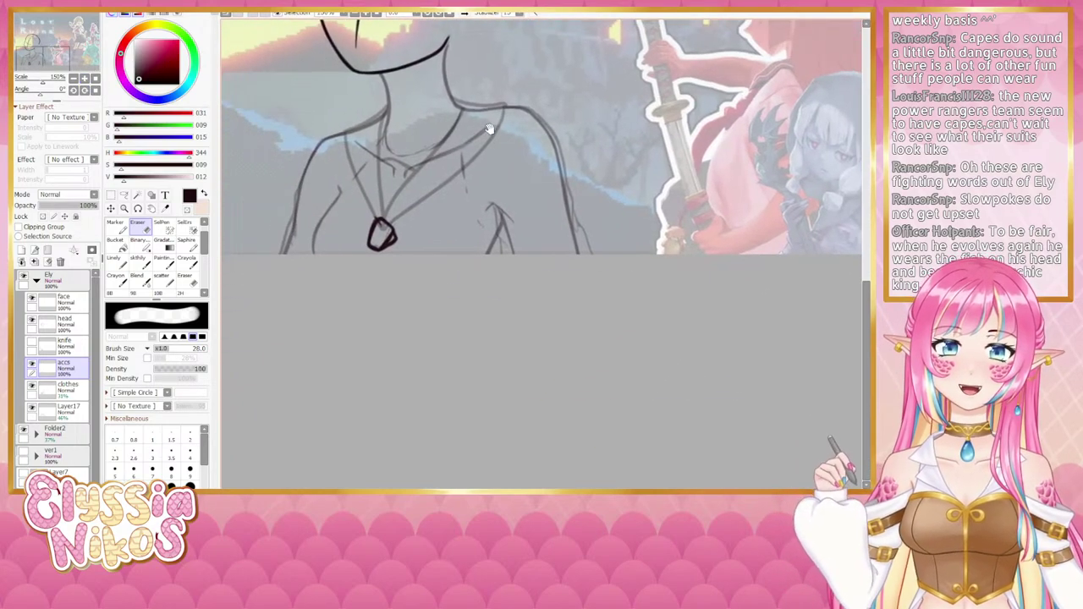
{"action": "left_click_drag", "start_coordinate": [378, 241], "coordinate": [358, 241]}
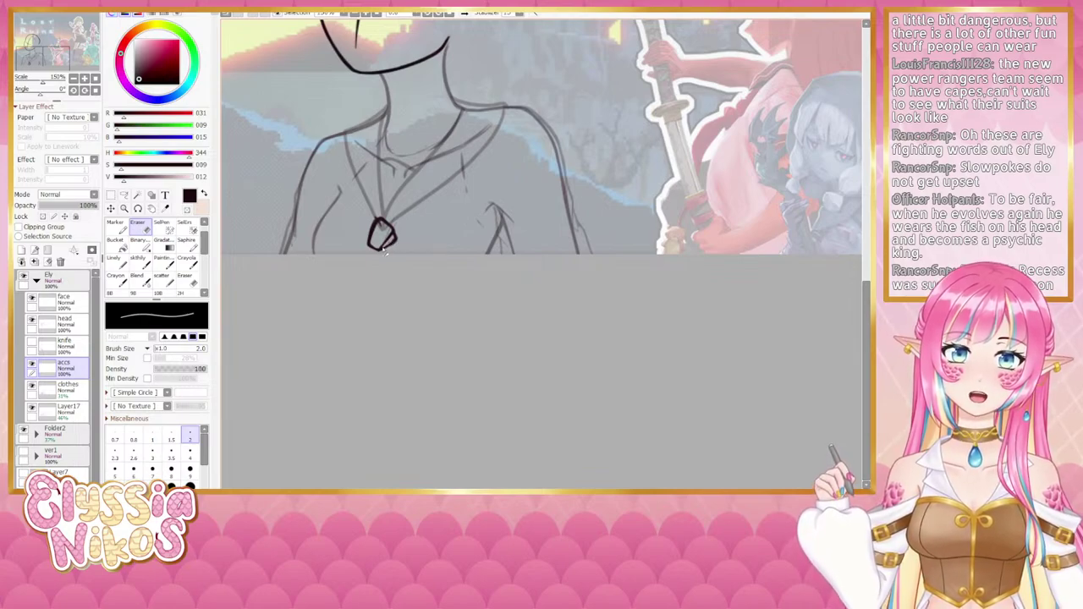
{"action": "left_click", "coordinate": [140, 261]}
{"action": "key", "text": "bracketleft"}
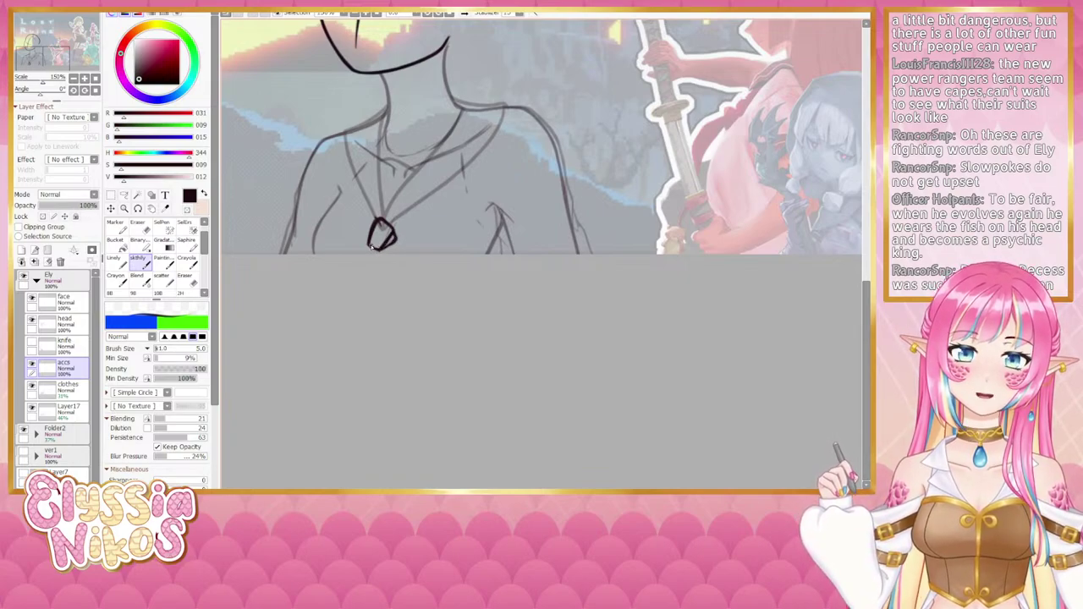
Step: Clean up the near edge of the gem pendant with the size 8 eraser
{"action": "left_click", "coordinate": [134, 228]}
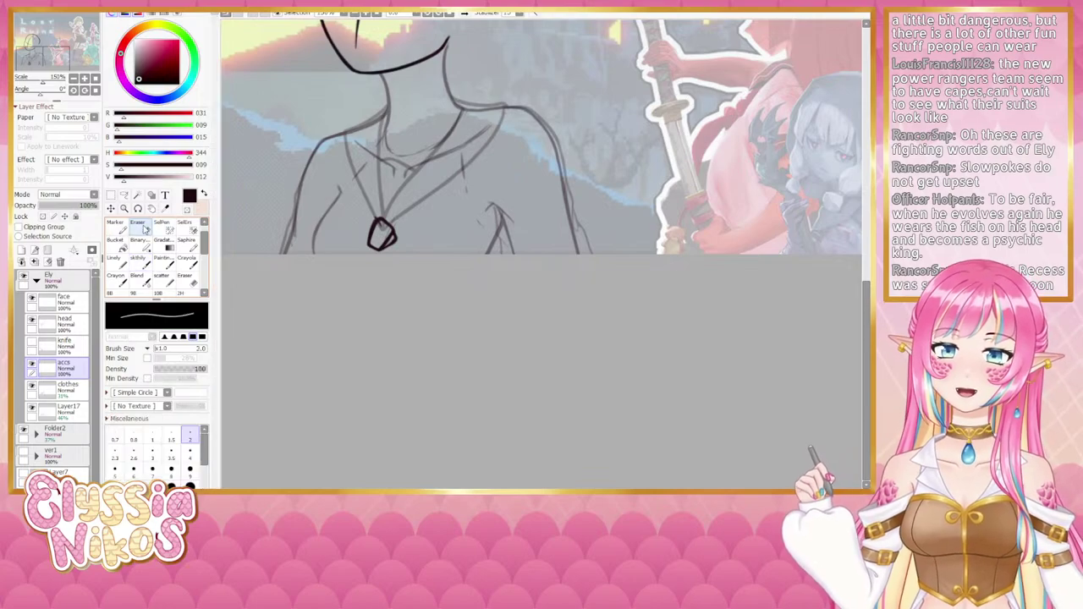
{"action": "key", "text": "bracketright"}
{"action": "key", "text": "bracketright"}
{"action": "key", "text": "bracketright"}
{"action": "key", "text": "bracketright"}
{"action": "key", "text": "bracketright"}
{"action": "key", "text": "bracketright"}
{"action": "key", "text": "bracketright"}
{"action": "key", "text": "bracketright"}
{"action": "key", "text": "bracketright"}
{"action": "mouse_move", "coordinate": [374, 223]}
{"action": "left_mouse_down"}
{"action": "mouse_move", "coordinate": [362, 254]}
{"action": "mouse_move", "coordinate": [368, 242]}
{"action": "left_mouse_up"}
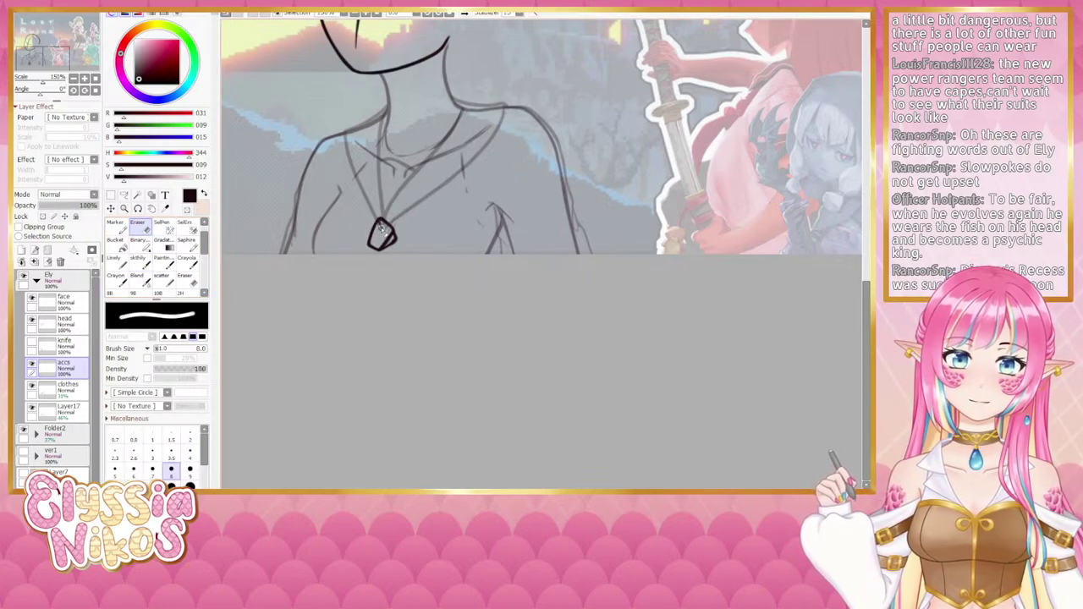
Step: Refine the gem pendant's lower far edge with the size 3 eraser and the size 5 sketch brush
{"action": "key", "text": "bracketleft"}
{"action": "key", "text": "bracketleft"}
{"action": "key", "text": "bracketleft"}
{"action": "key", "text": "bracketleft"}
{"action": "key", "text": "bracketleft"}
{"action": "key", "text": "bracketleft"}
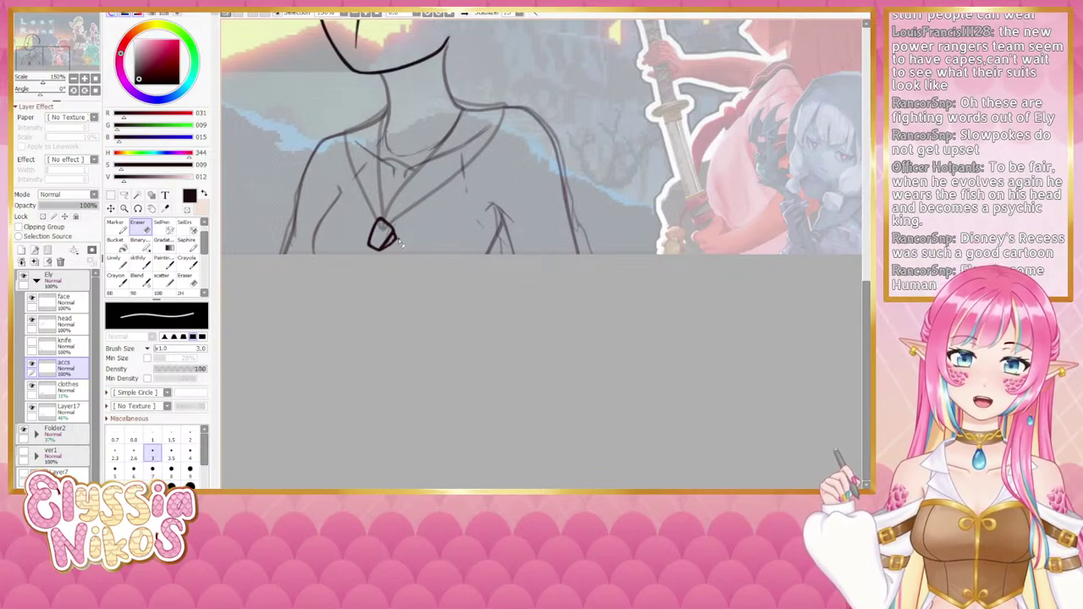
{"action": "left_click", "coordinate": [141, 260]}
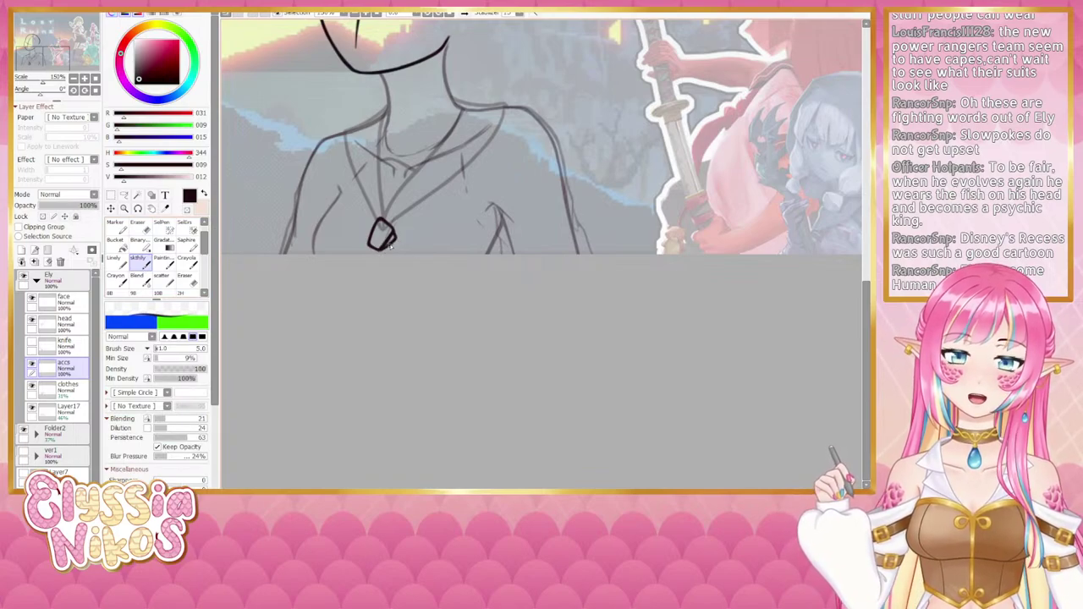
Step: Return to about 100% scale and sketch a feather-like charm rising from the gem pendant with the size 8 sketch brush
{"action": "left_click", "coordinate": [74, 79]}
{"action": "left_click", "coordinate": [67, 82]}
{"action": "left_click", "coordinate": [96, 79]}
{"action": "left_click", "coordinate": [84, 80]}
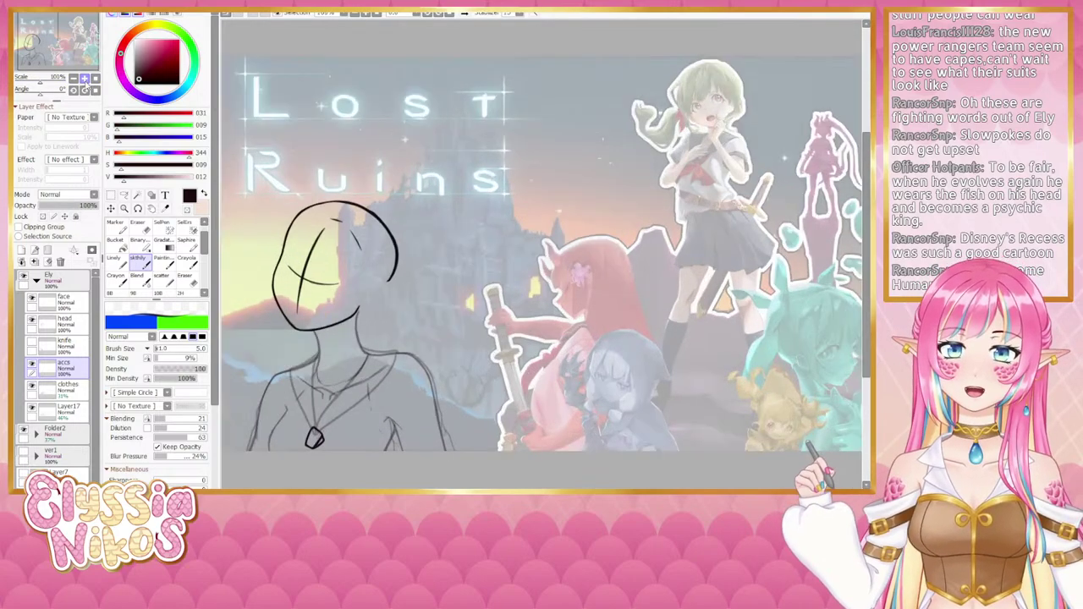
{"action": "left_click_drag", "start_coordinate": [42, 55], "coordinate": [39, 59]}
{"action": "mouse_move", "coordinate": [517, 251]}
{"action": "left_mouse_down"}
{"action": "mouse_move", "coordinate": [443, 341]}
{"action": "mouse_move", "coordinate": [364, 375]}
{"action": "left_mouse_up"}
{"action": "left_click_drag", "start_coordinate": [356, 315], "coordinate": [365, 250]}
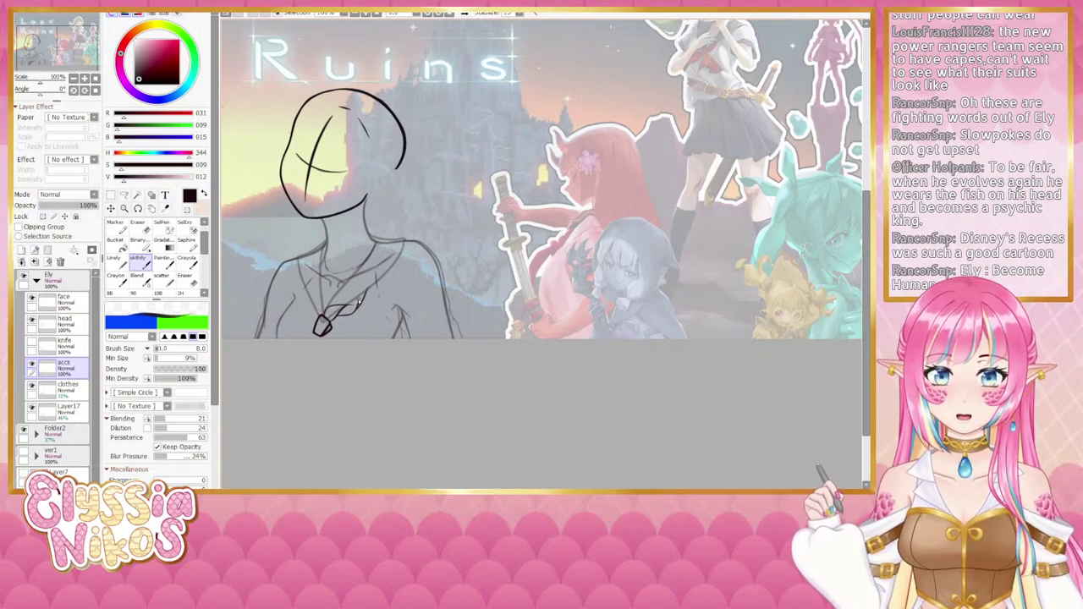
Step: Undo the feather charm's latest strokes, redraw its outline with the size 8 sketch brush, and adjust it with the size 7 eraser
{"action": "key", "text": "ctrl+z"}
{"action": "left_click_drag", "start_coordinate": [349, 313], "coordinate": [367, 292]}
{"action": "key", "text": "ctrl+z"}
{"action": "key", "text": "ctrl+z"}
{"action": "key", "text": "ctrl+z"}
{"action": "key", "text": "ctrl+z"}
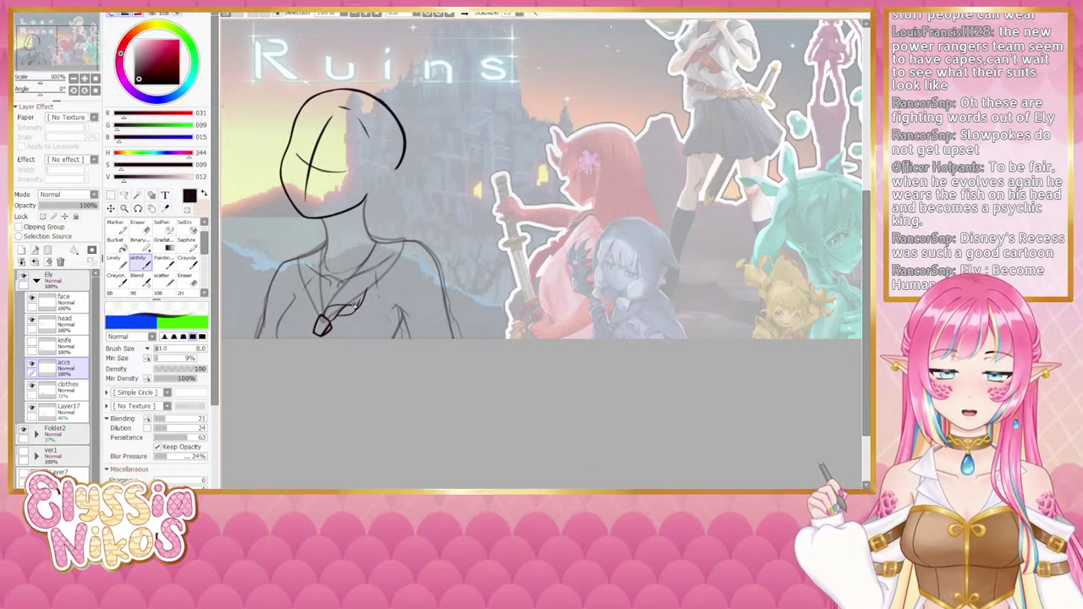
{"action": "key", "text": "ctrl+z"}
{"action": "left_click_drag", "start_coordinate": [350, 312], "coordinate": [367, 292]}
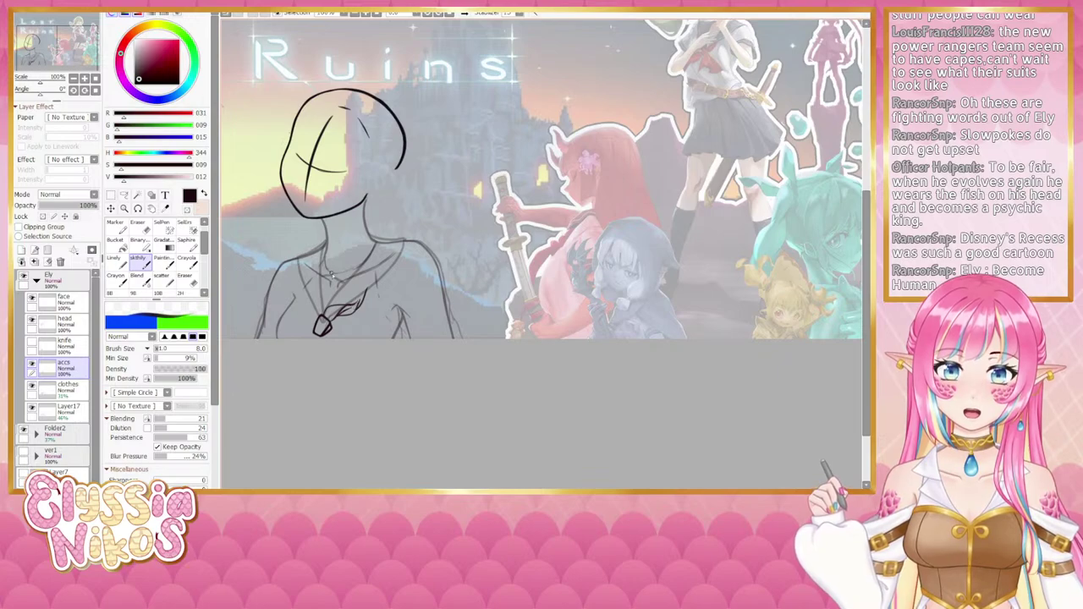
{"action": "key", "text": "e"}
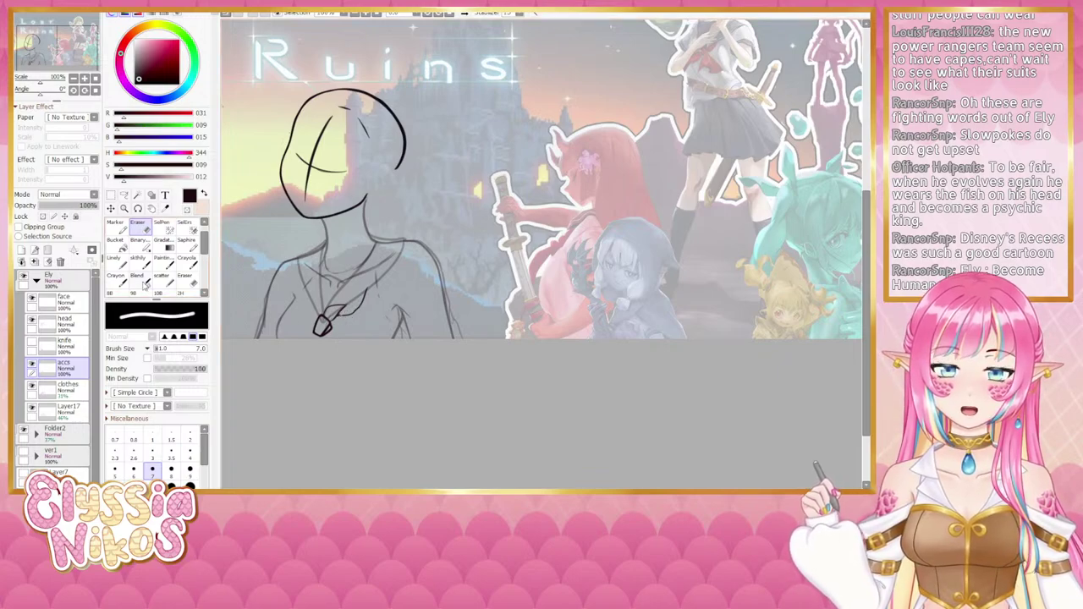
{"action": "key", "text": "b"}
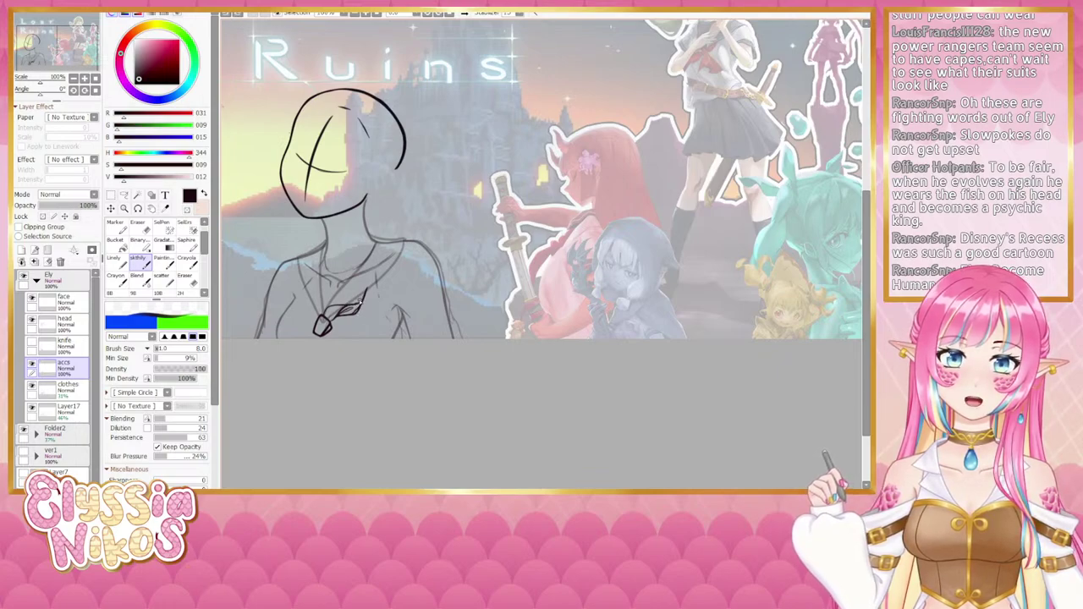
Step: Trim the feather charm's outer edge with the size 4 eraser and redraw its contour toward the gem with the size 8 sketch brush
{"action": "left_click", "coordinate": [142, 225]}
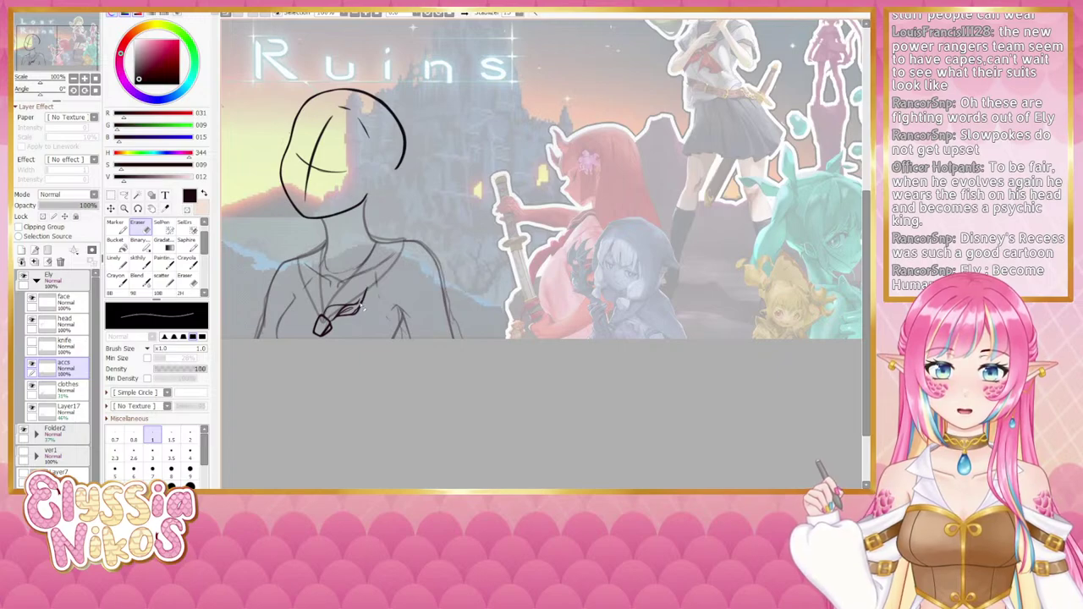
{"action": "key", "text": "bracketright"}
{"action": "key", "text": "bracketright"}
{"action": "key", "text": "bracketright"}
{"action": "key", "text": "bracketright"}
{"action": "key", "text": "bracketright"}
{"action": "key", "text": "bracketright"}
{"action": "key", "text": "bracketright"}
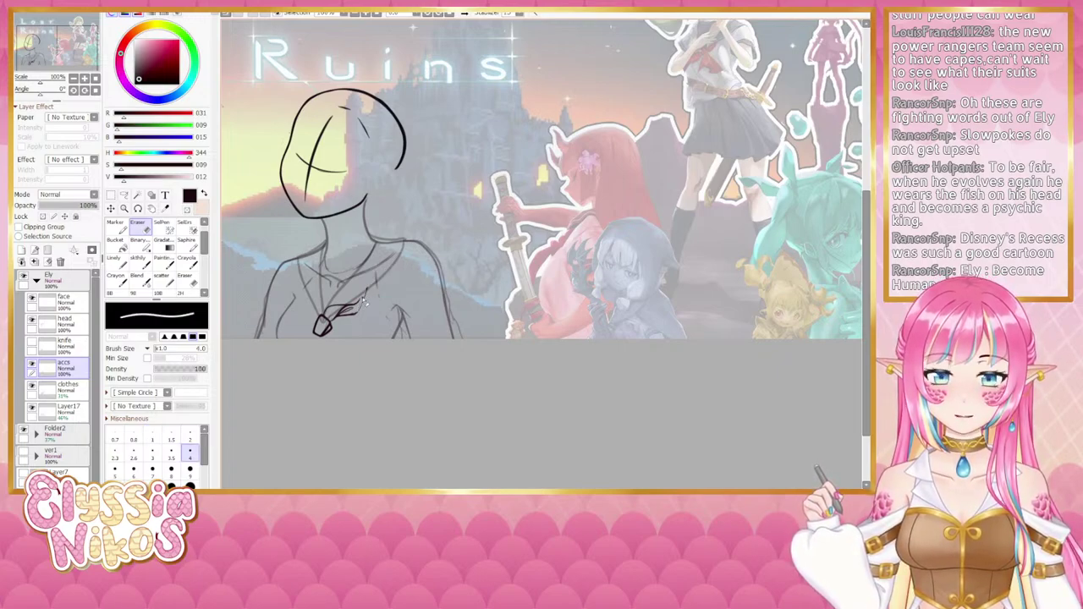
{"action": "left_click", "coordinate": [137, 264]}
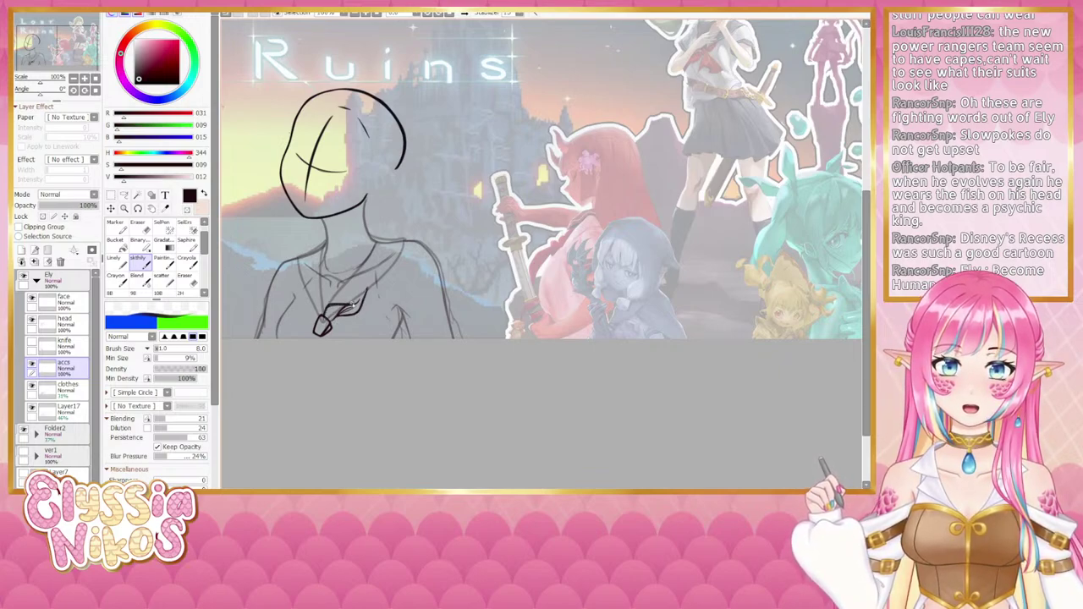
{"action": "key", "text": "ctrl+z"}
{"action": "left_click_drag", "start_coordinate": [360, 305], "coordinate": [328, 316]}
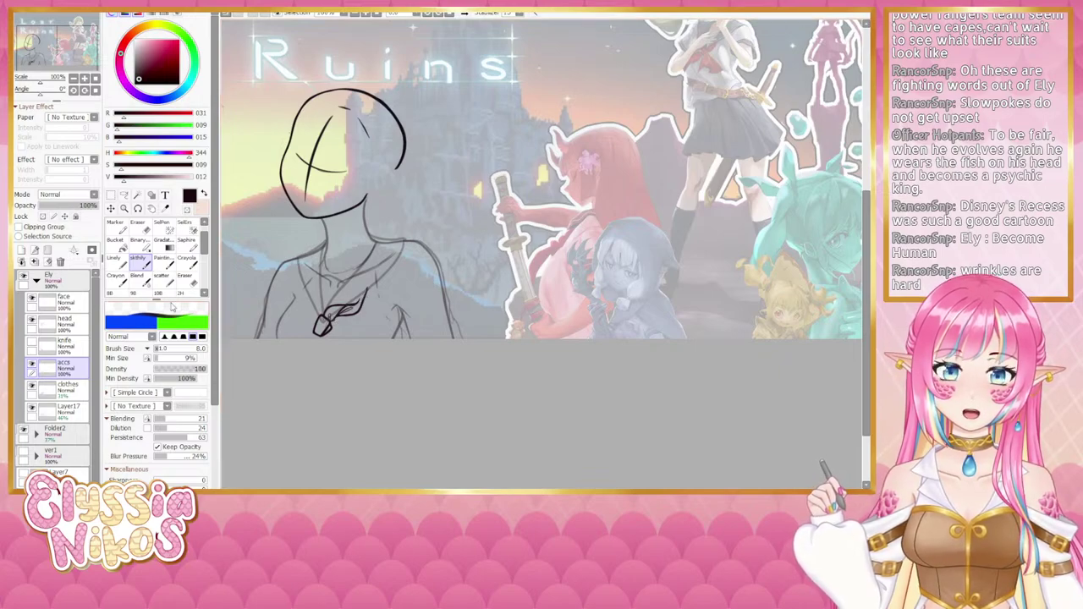
Step: Trim the feather charm with the size 4 eraser on the canvas rotated to -64°, and return the canvas to upright
{"action": "left_click", "coordinate": [140, 227]}
{"action": "left_click", "coordinate": [32, 92]}
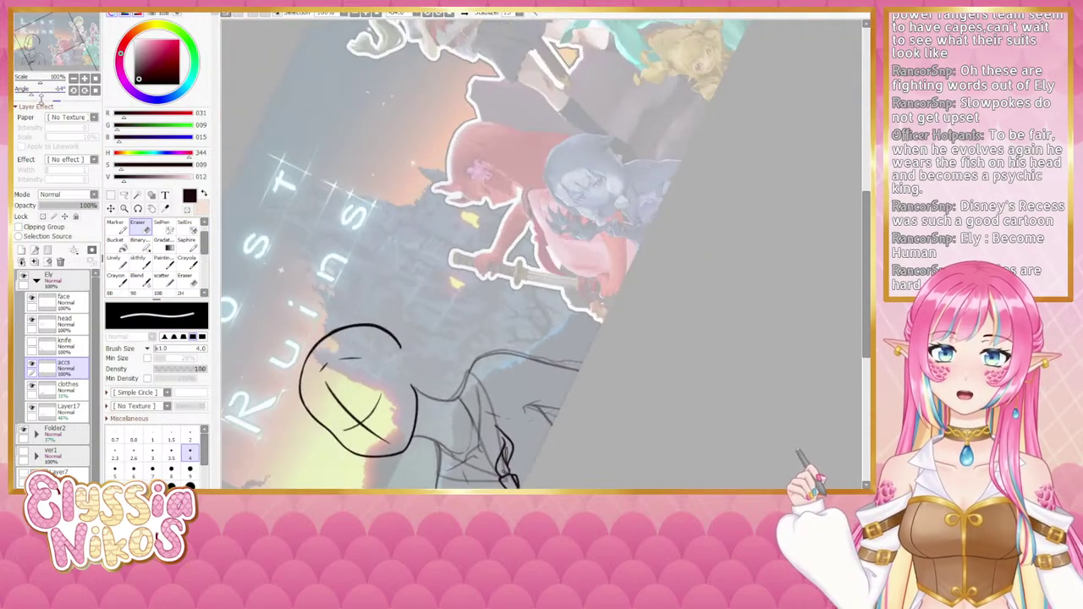
{"action": "left_click_drag", "start_coordinate": [505, 448], "coordinate": [456, 330]}
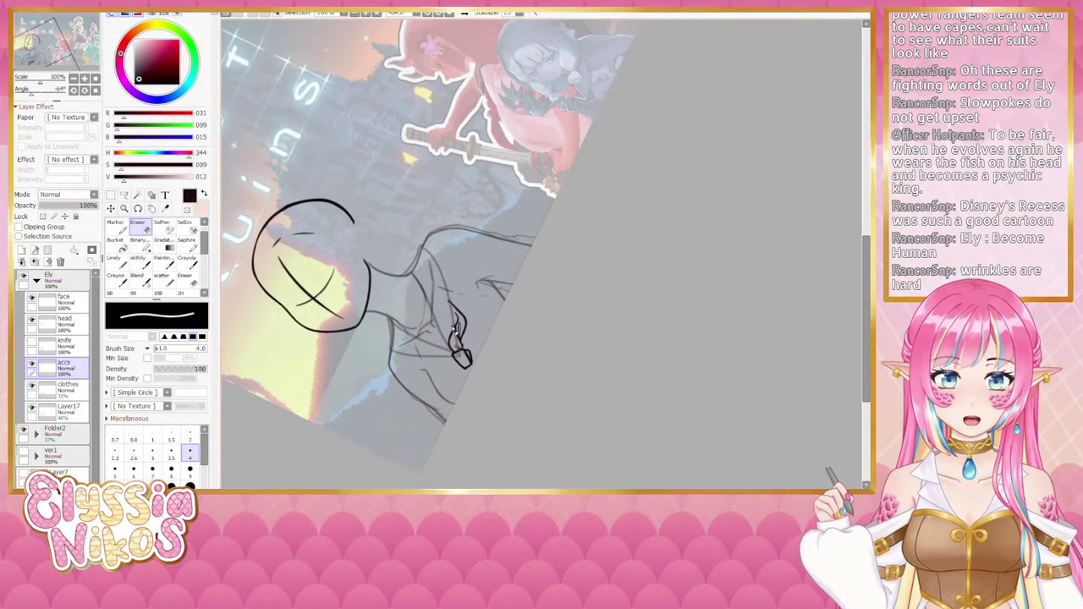
{"action": "left_click", "coordinate": [94, 90]}
{"action": "left_click_drag", "start_coordinate": [468, 303], "coordinate": [427, 303]}
Step: Reshape the feather charm's tip with the size 8 sketch brush and thin its outer edge with the size 10 eraser
{"action": "key", "text": "bracketleft"}
{"action": "key", "text": "bracketleft"}
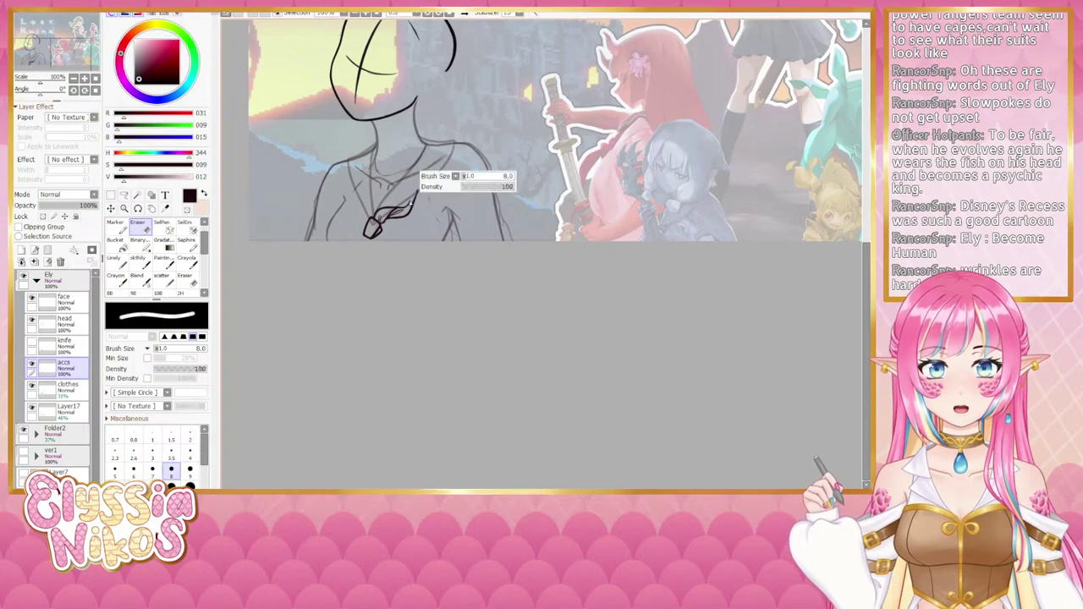
{"action": "key", "text": "bracketright"}
{"action": "key", "text": "bracketright"}
{"action": "key", "text": "bracketright"}
{"action": "key", "text": "bracketright"}
{"action": "key", "text": "bracketright"}
{"action": "key", "text": "bracketright"}
{"action": "key", "text": "bracketright"}
{"action": "key", "text": "bracketright"}
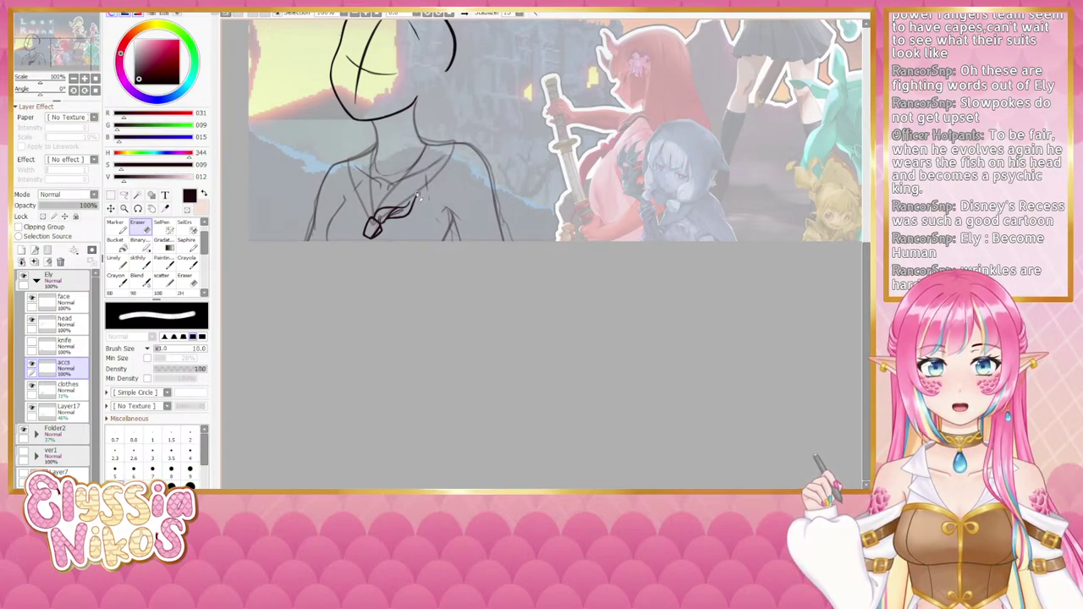
{"action": "left_click", "coordinate": [140, 265]}
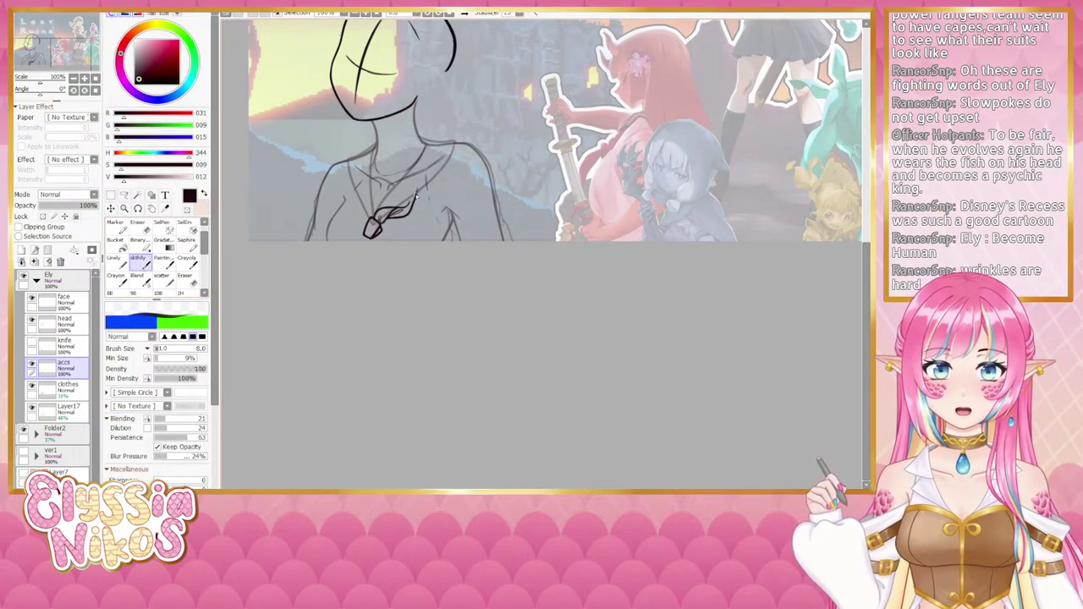
{"action": "left_click", "coordinate": [147, 226]}
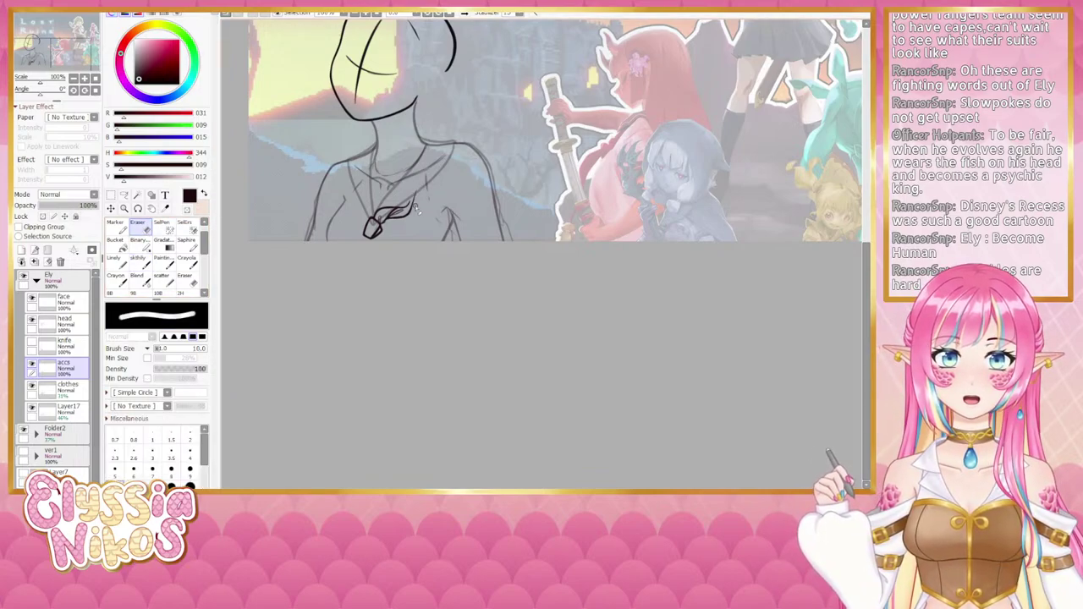
{"action": "left_click_drag", "start_coordinate": [420, 191], "coordinate": [413, 204]}
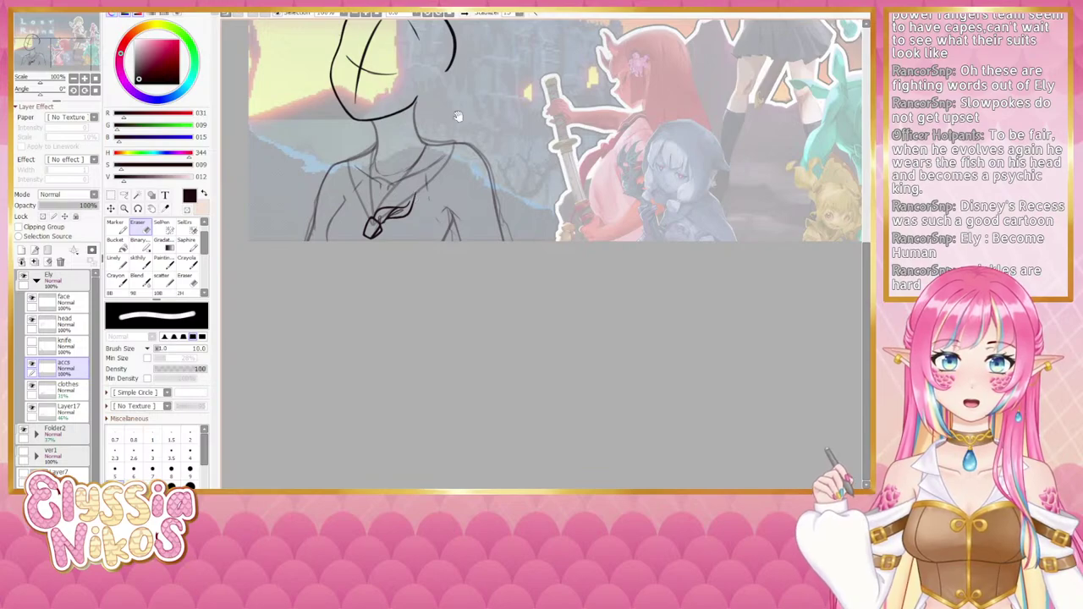
Step: Clean up the feather charm's base beside the gem with the size 5 eraser and refine its lines with the size 4 sketch brush
{"action": "left_click_drag", "start_coordinate": [459, 117], "coordinate": [491, 116]}
{"action": "key", "text": "bracketleft"}
{"action": "key", "text": "bracketleft"}
{"action": "key", "text": "bracketleft"}
{"action": "key", "text": "bracketleft"}
{"action": "key", "text": "bracketleft"}
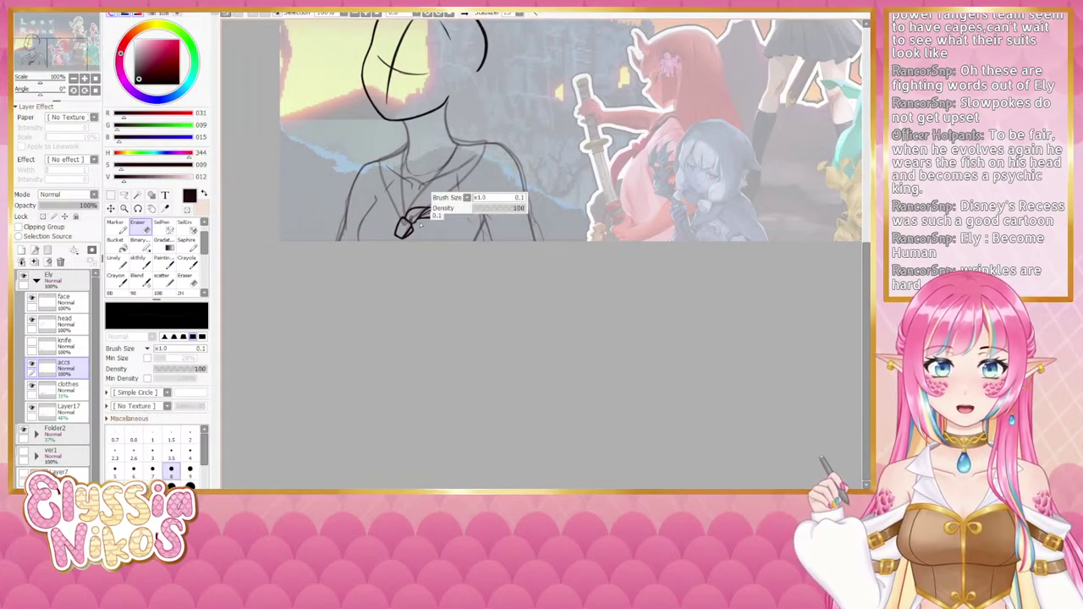
{"action": "key", "text": "ctrl+z"}
{"action": "left_click_drag", "start_coordinate": [414, 230], "coordinate": [413, 223]}
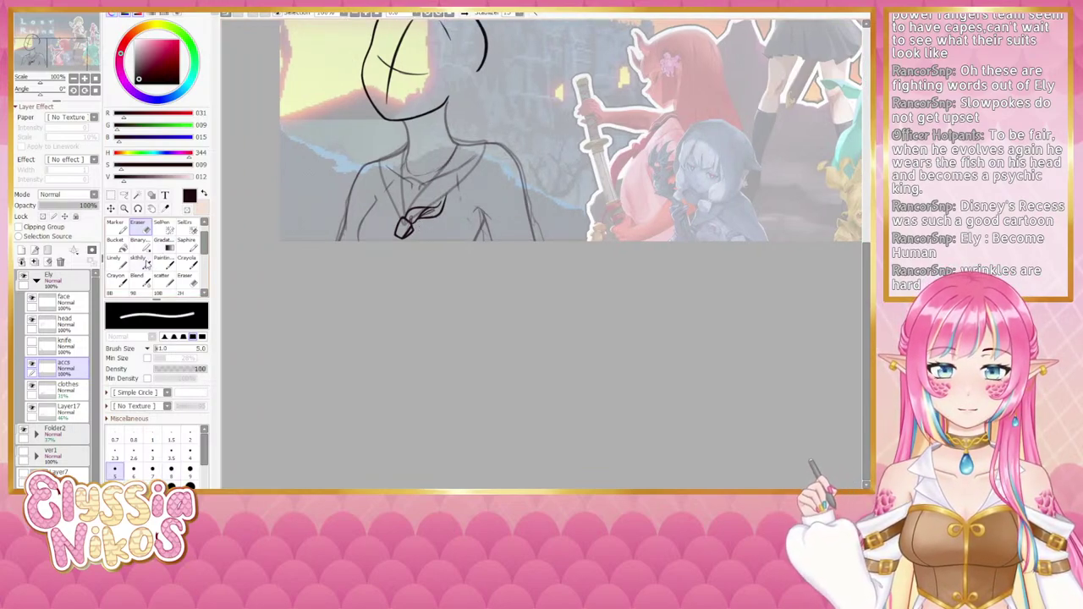
{"action": "left_click", "coordinate": [138, 262]}
{"action": "key", "text": "bracketleft"}
{"action": "key", "text": "bracketleft"}
{"action": "key", "text": "bracketleft"}
{"action": "key", "text": "bracketleft"}
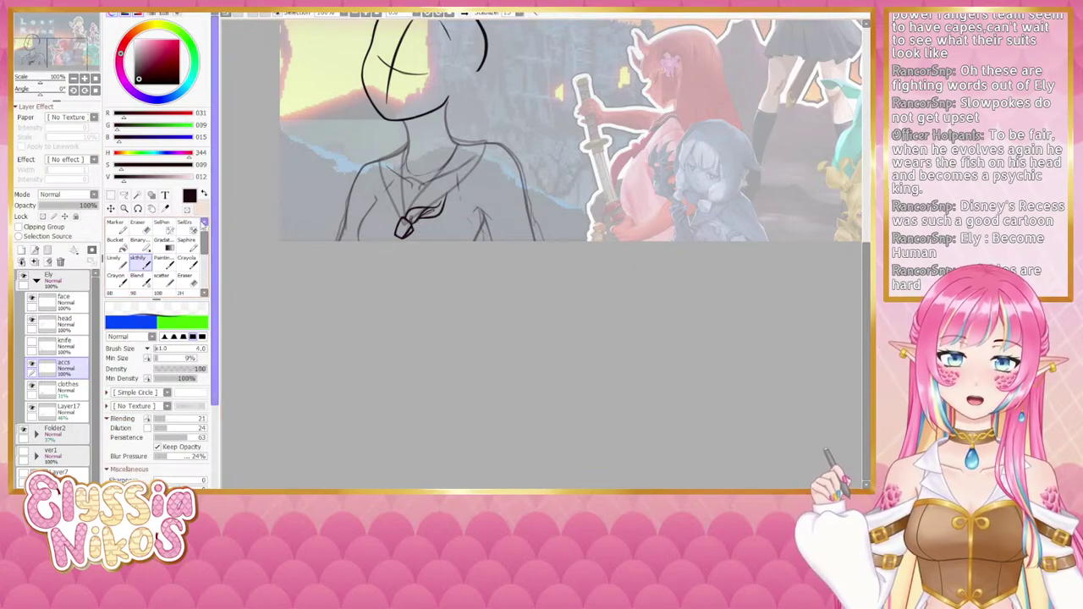
Step: Trim the feather charm's lower edge with the size 3 eraser at a -15° canvas angle, and return the canvas to upright
{"action": "key", "text": "e"}
{"action": "left_click_drag", "start_coordinate": [40, 91], "coordinate": [38, 90]}
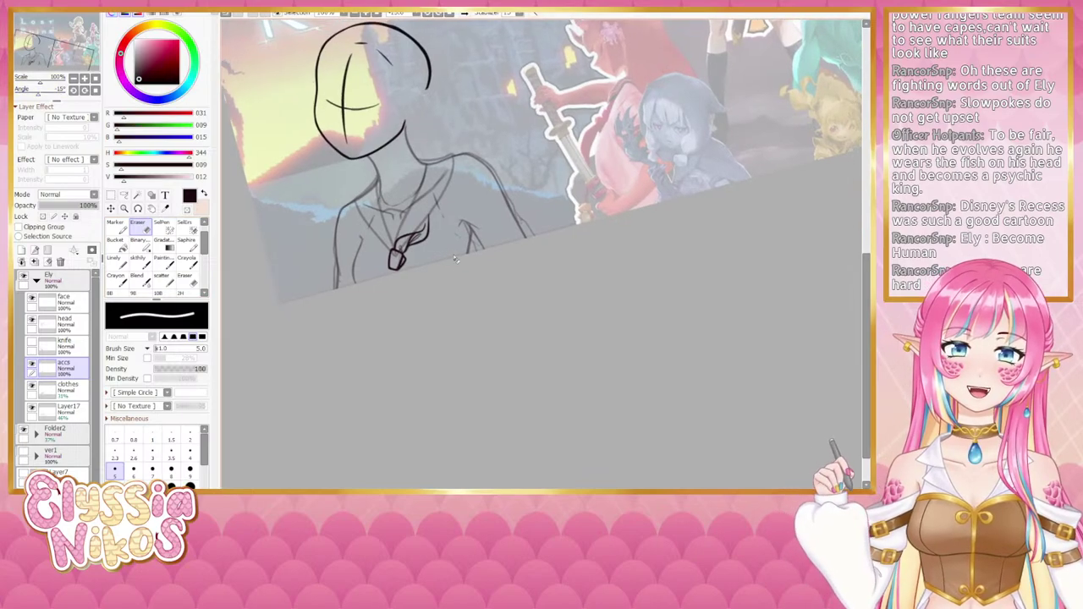
{"action": "key", "text": "bracketleft"}
{"action": "key", "text": "bracketleft"}
{"action": "key", "text": "bracketleft"}
{"action": "key", "text": "bracketleft"}
{"action": "key", "text": "bracketleft"}
{"action": "key", "text": "bracketleft"}
{"action": "key", "text": "bracketright"}
{"action": "key", "text": "bracketright"}
{"action": "key", "text": "bracketright"}
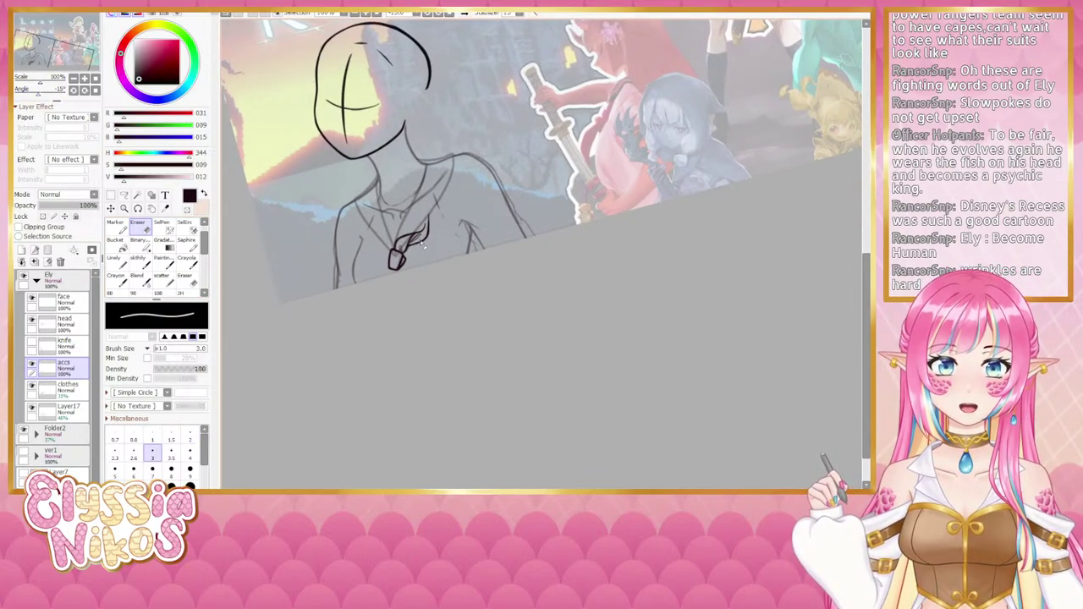
{"action": "left_click", "coordinate": [92, 90]}
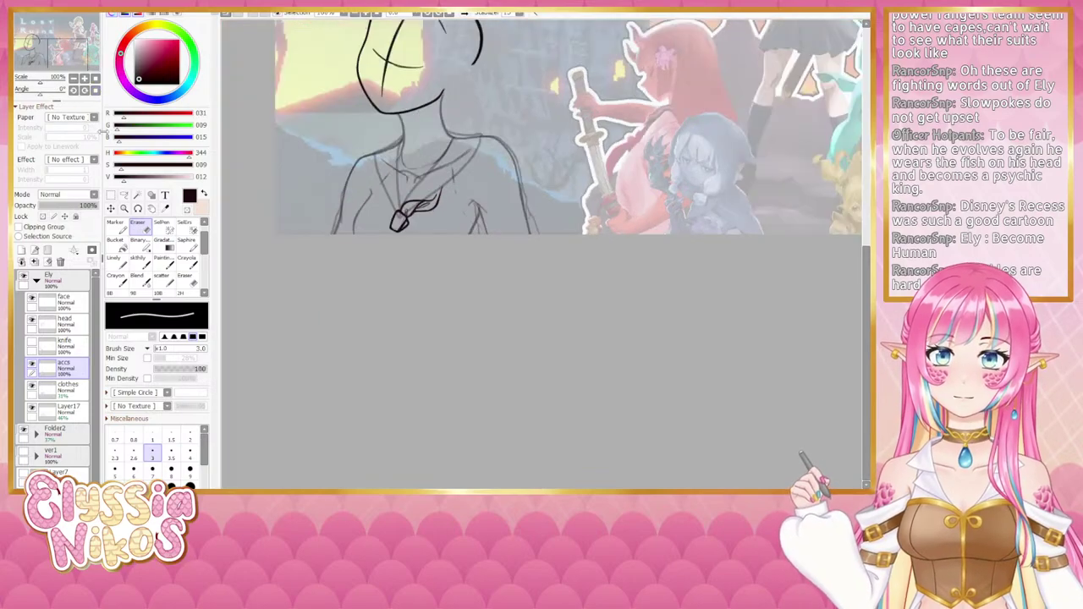
Step: Touch up the first feather with the size 6 eraser and sketch a mirrored feather on the gem's other side at brush size 4
{"action": "left_click", "coordinate": [137, 262]}
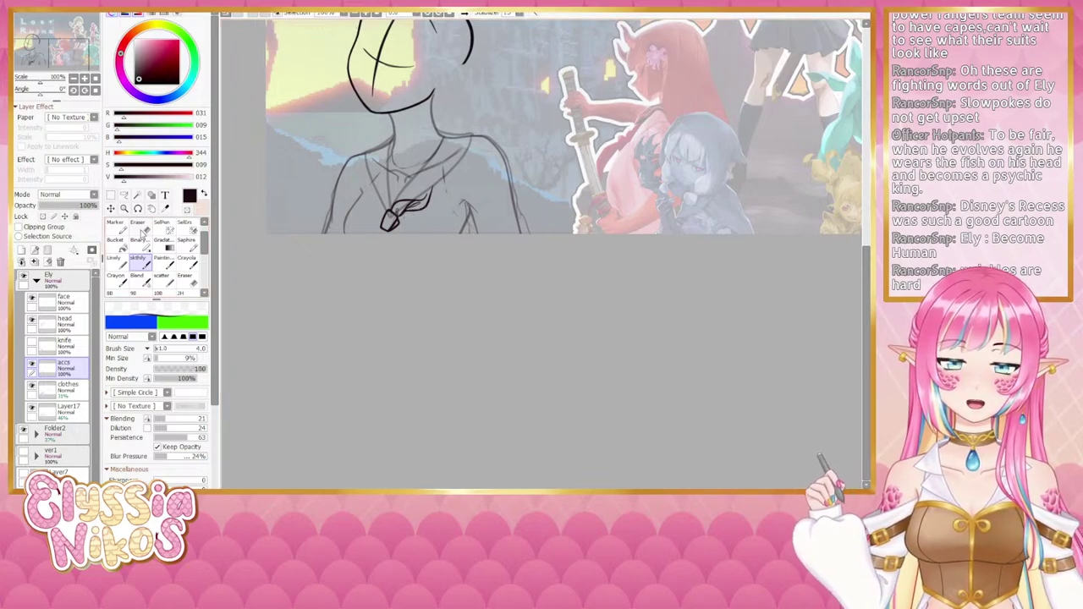
{"action": "key", "text": "e"}
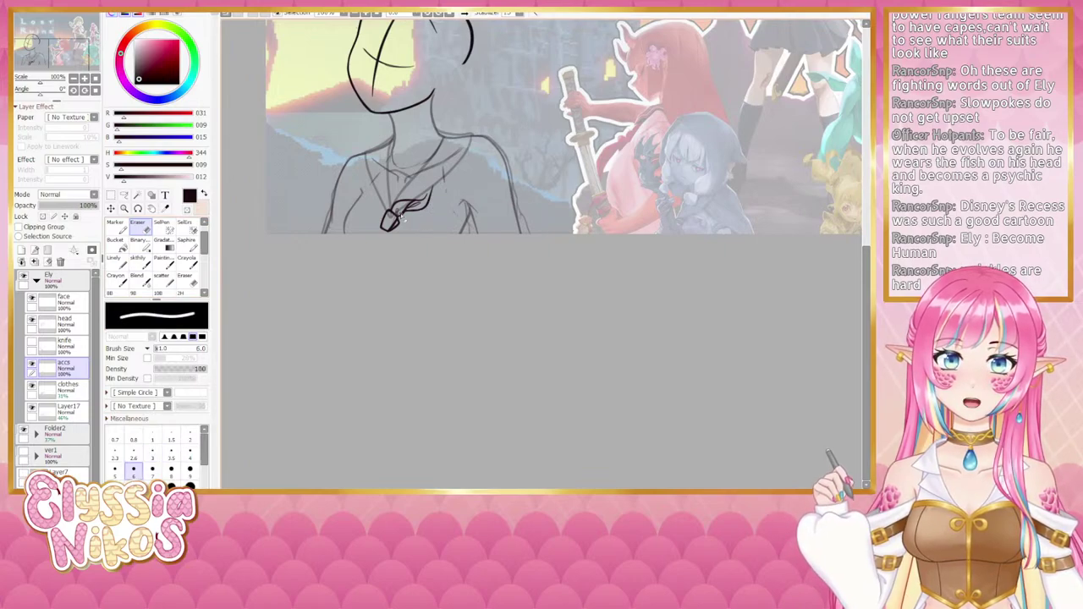
{"action": "left_click", "coordinate": [146, 263]}
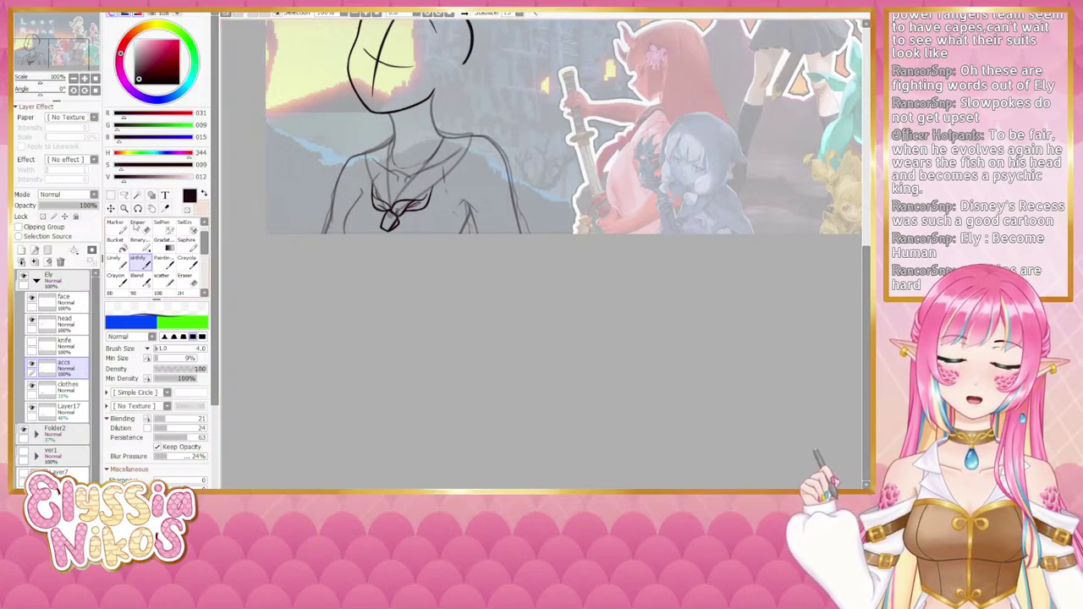
Step: Refine the second feather with the size 6 eraser and size 4 sketch brush, and clean up around its tip with the size 10 eraser
{"action": "key", "text": "e"}
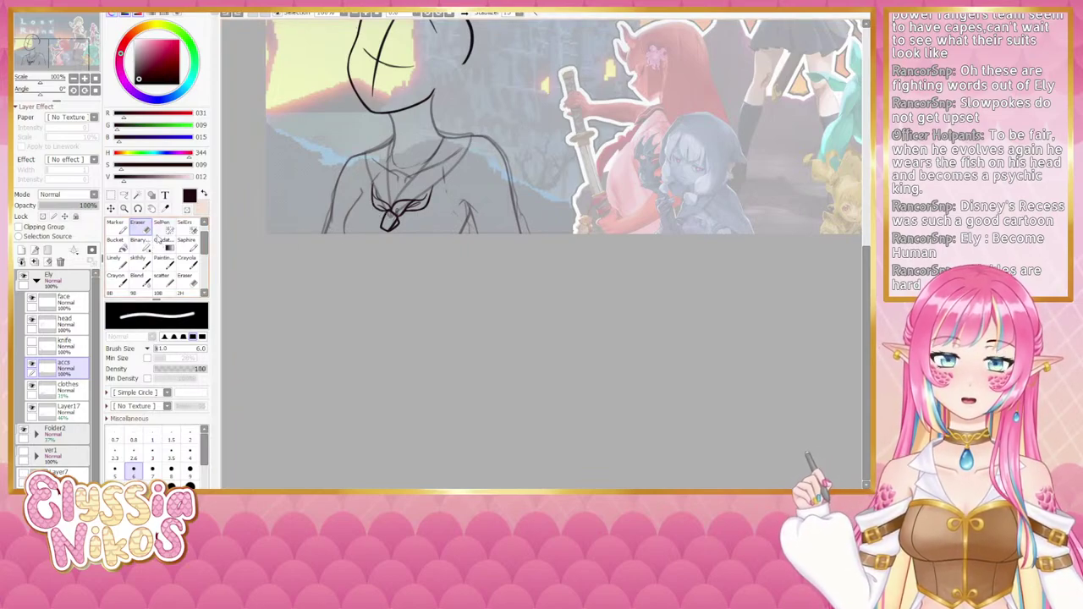
{"action": "left_click", "coordinate": [146, 263]}
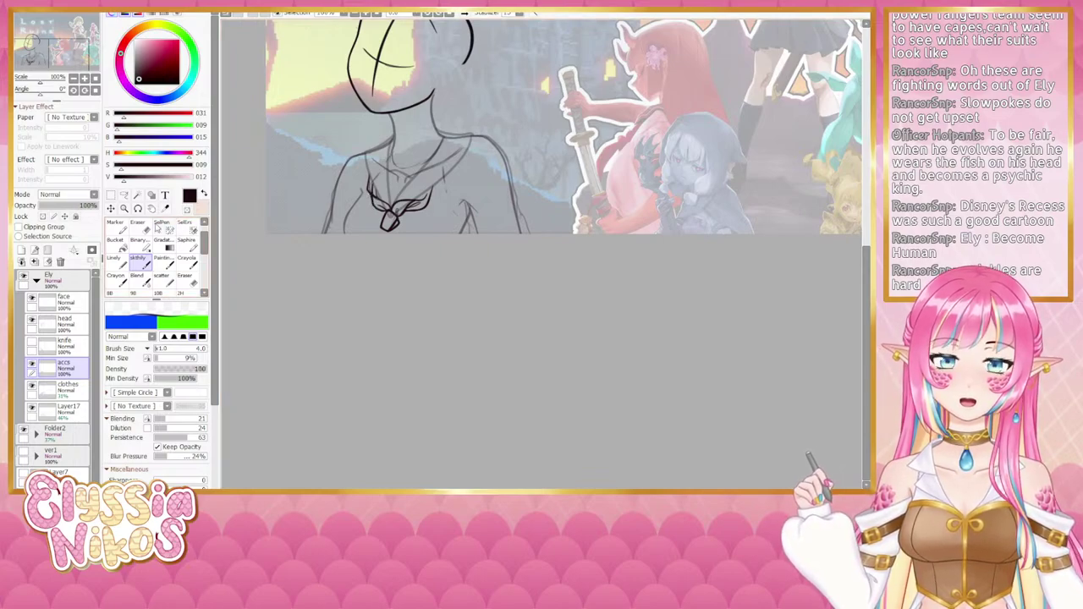
{"action": "left_click", "coordinate": [139, 230]}
{"action": "left_click_drag", "start_coordinate": [376, 187], "coordinate": [378, 198]}
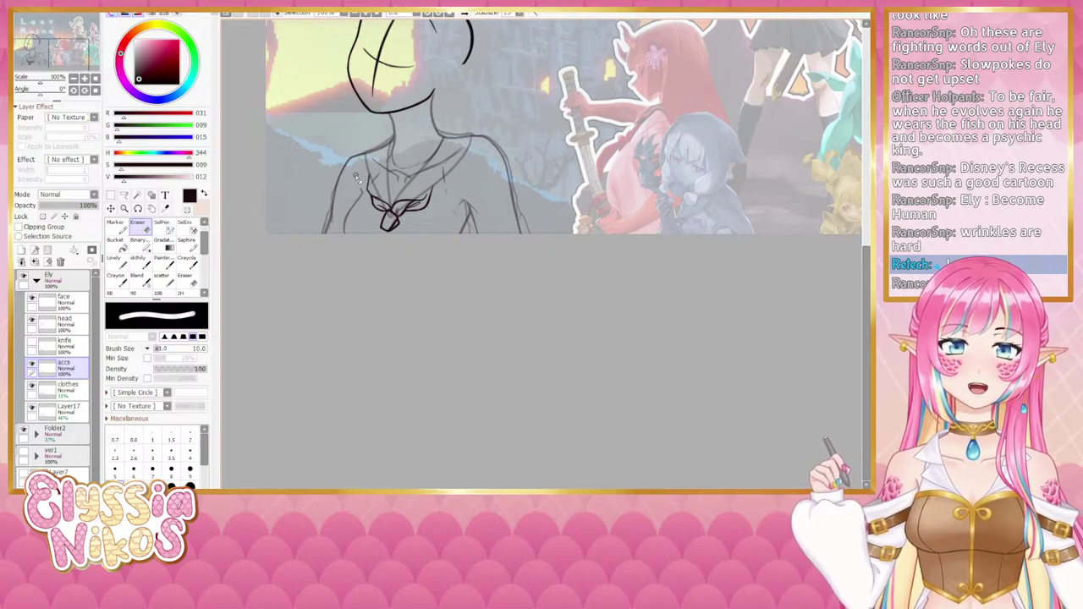
{"action": "left_click", "coordinate": [73, 78]}
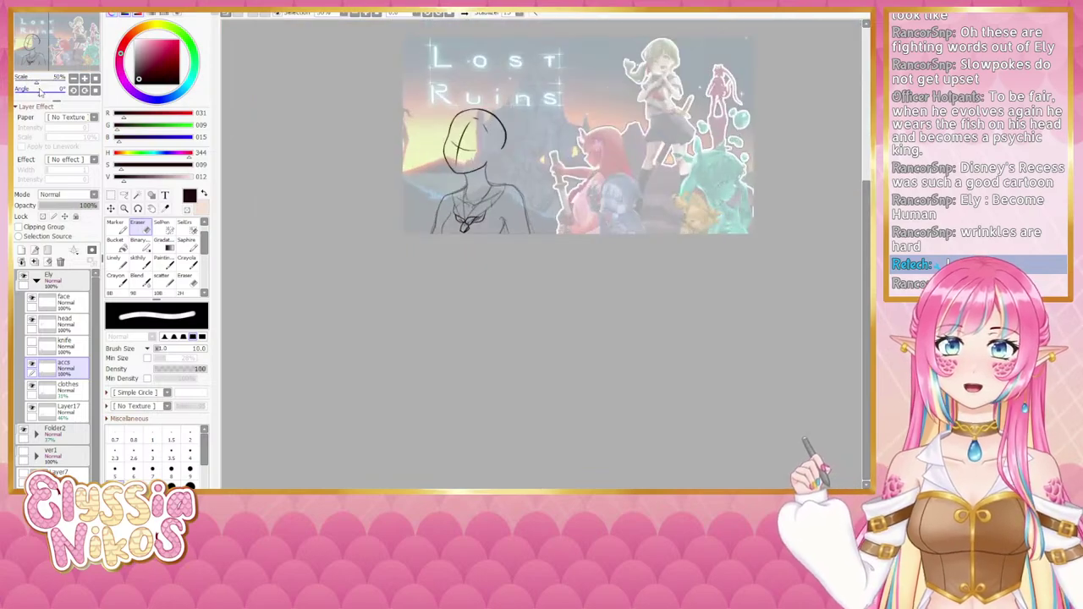
{"action": "left_click", "coordinate": [85, 79]}
{"action": "left_click", "coordinate": [84, 79]}
{"action": "left_click", "coordinate": [84, 78]}
{"action": "left_click_drag", "start_coordinate": [509, 212], "coordinate": [661, 300]}
{"action": "left_click_drag", "start_coordinate": [40, 91], "coordinate": [50, 91]}
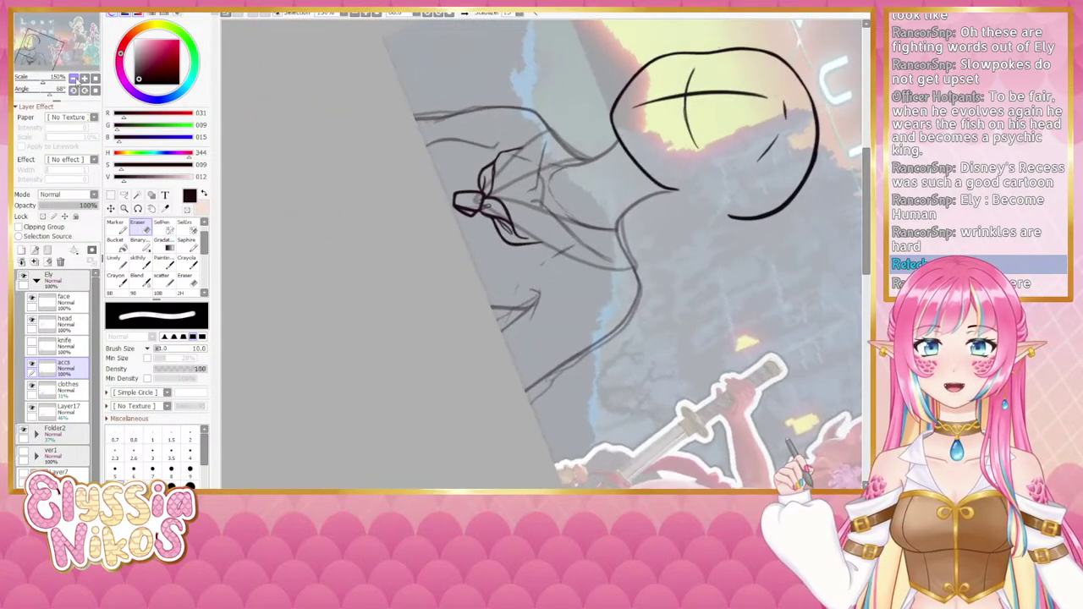
{"action": "left_click", "coordinate": [73, 79]}
{"action": "left_click_drag", "start_coordinate": [522, 242], "coordinate": [457, 220]}
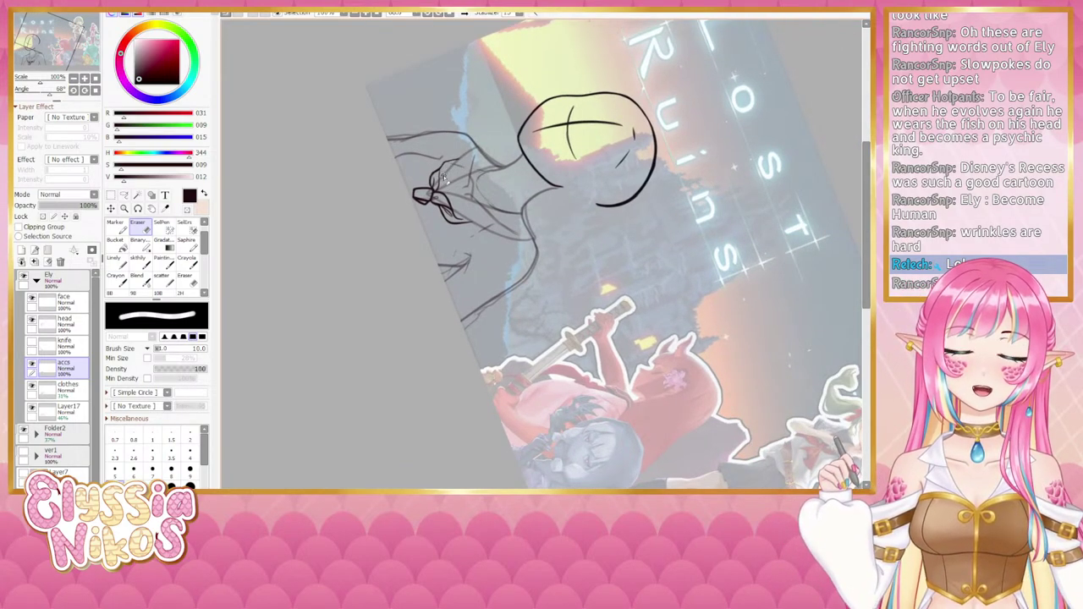
{"action": "left_click", "coordinate": [95, 90]}
Step: Sketch a longer outer feather rising beside the second feather with the size 6 sketch brush, trimming it with the size 10 eraser
{"action": "left_click", "coordinate": [149, 266]}
{"action": "mouse_move", "coordinate": [445, 313]}
{"action": "left_mouse_down"}
{"action": "mouse_move", "coordinate": [427, 263]}
{"action": "mouse_move", "coordinate": [402, 267]}
{"action": "left_mouse_up"}
{"action": "key", "text": "bracketright"}
{"action": "key", "text": "bracketright"}
{"action": "key", "text": "ctrl+z"}
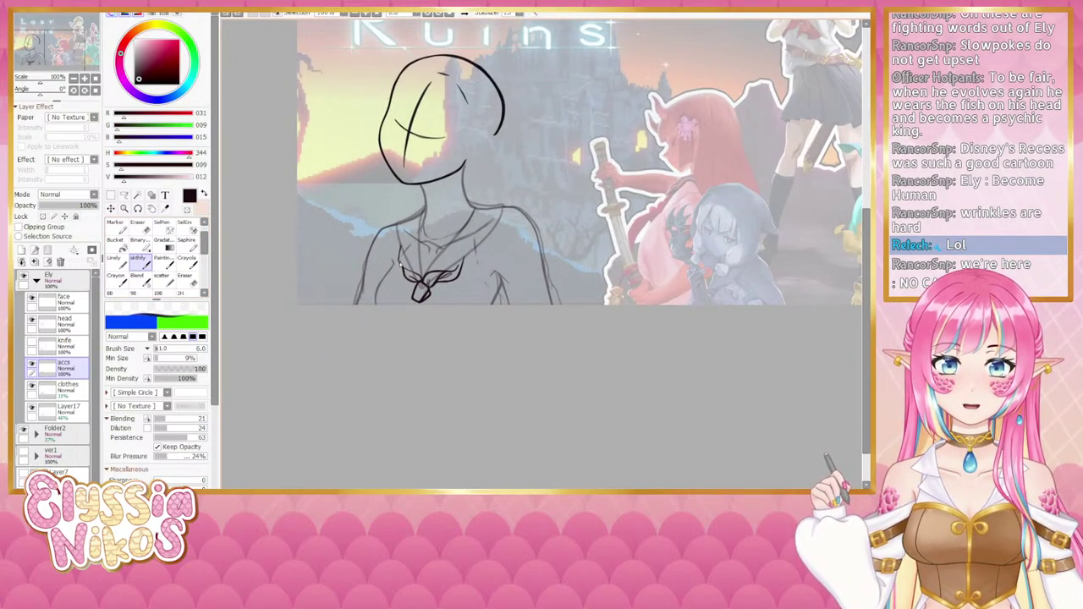
{"action": "key", "text": "ctrl+z"}
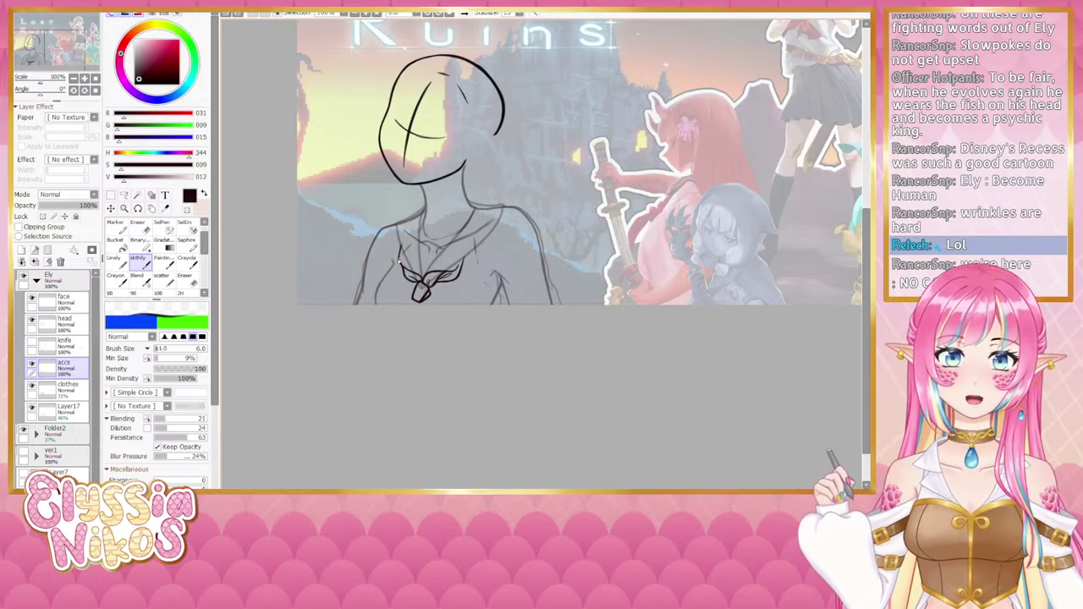
{"action": "left_click", "coordinate": [146, 229]}
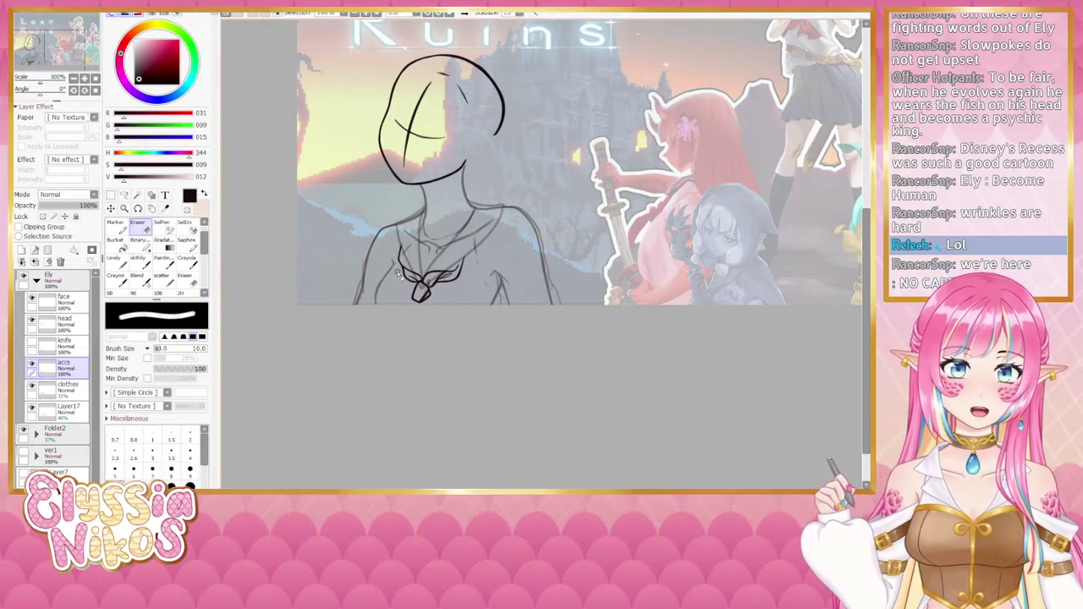
{"action": "left_click", "coordinate": [139, 258]}
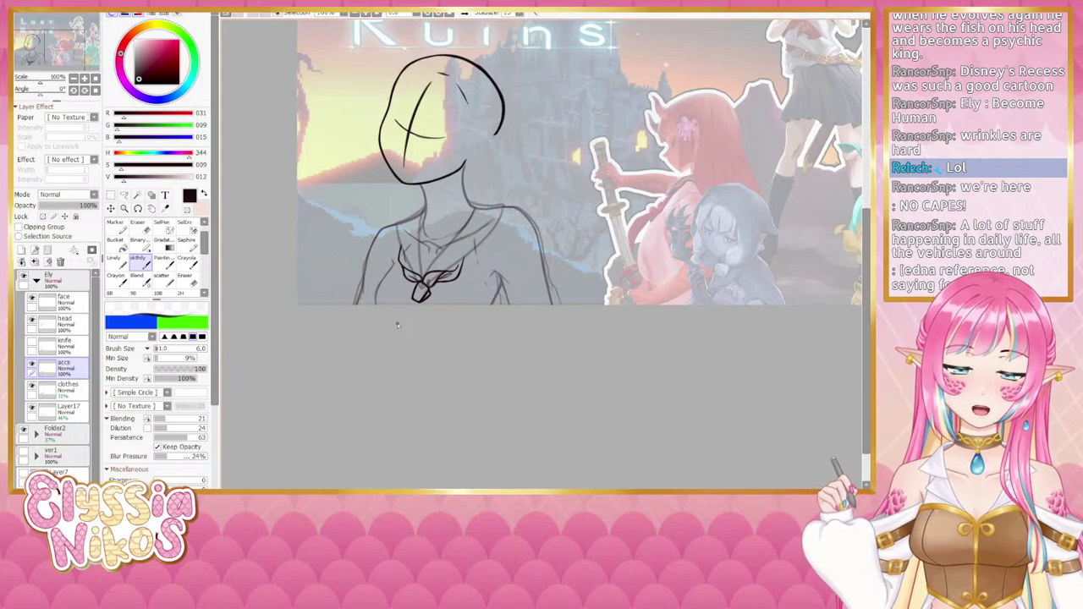
{"action": "key", "text": "e"}
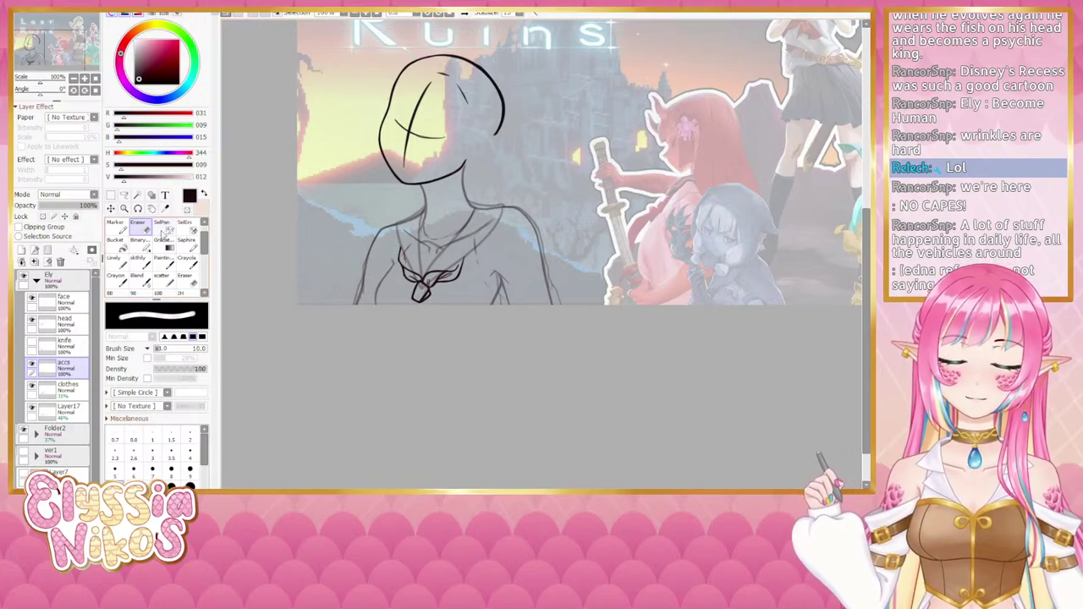
{"action": "left_click", "coordinate": [142, 262]}
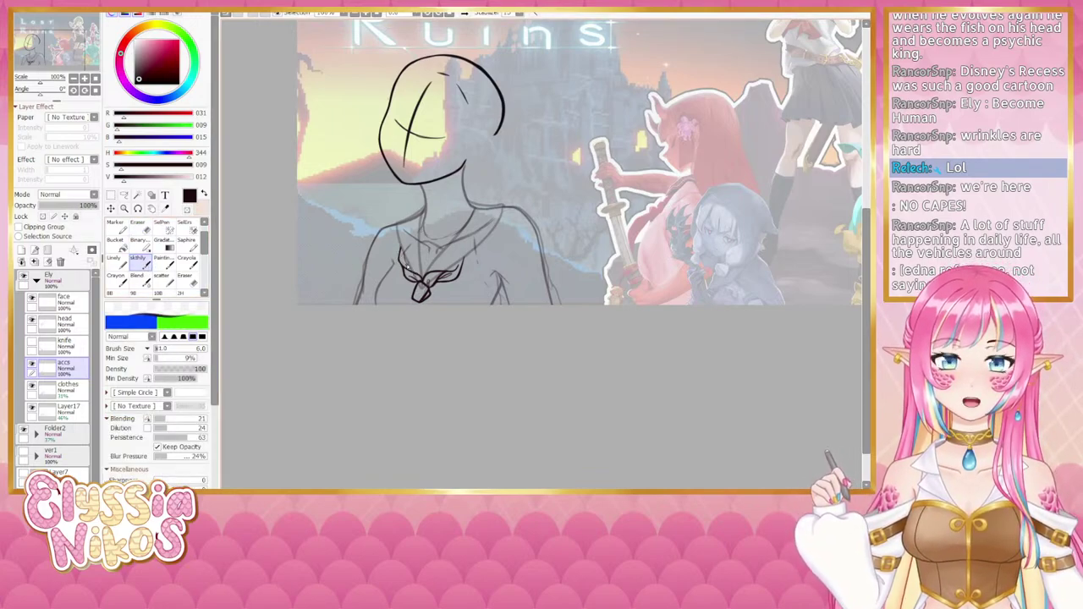
{"action": "left_click_drag", "start_coordinate": [406, 259], "coordinate": [417, 274]}
{"action": "key", "text": "ctrl+z"}
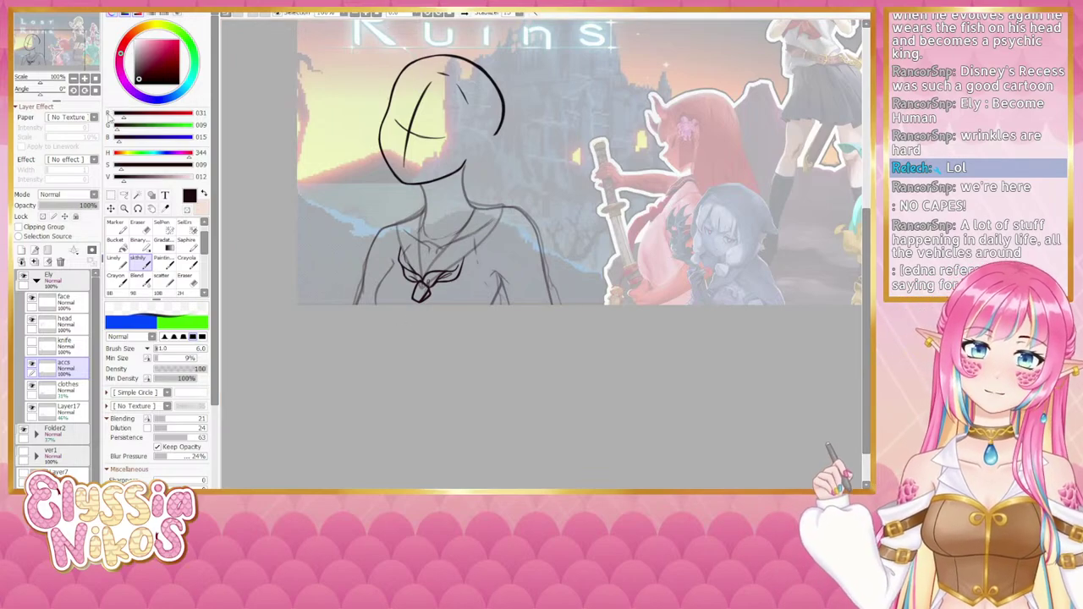
Step: Sketch short ribbon tails below the necklace gem on the accs layer with the size 6 sketch brush
{"action": "left_click", "coordinate": [74, 78]}
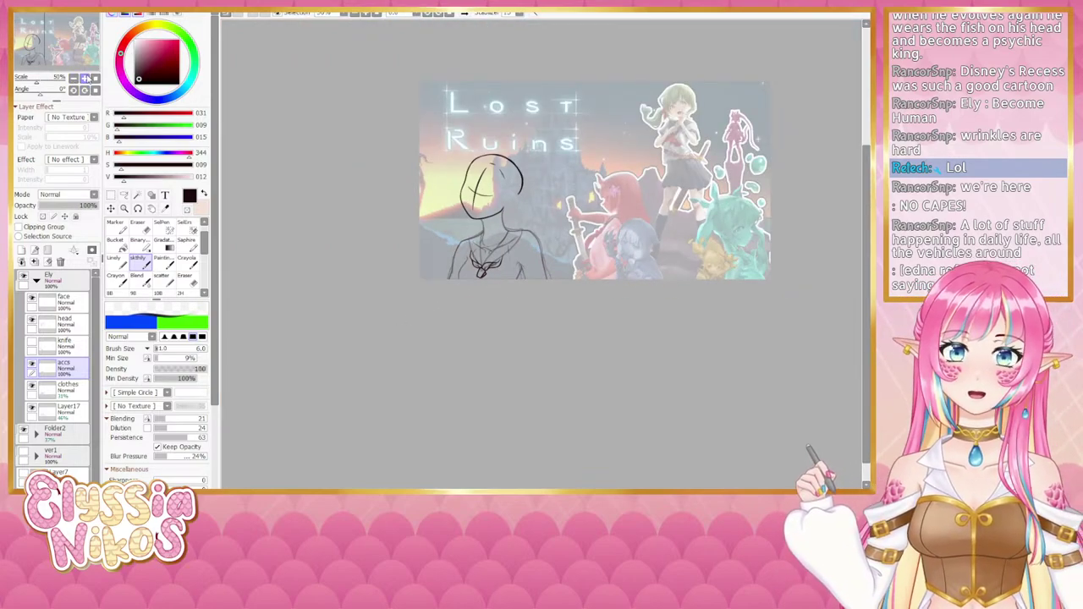
{"action": "left_click", "coordinate": [84, 78]}
{"action": "left_click_drag", "start_coordinate": [376, 266], "coordinate": [394, 205]}
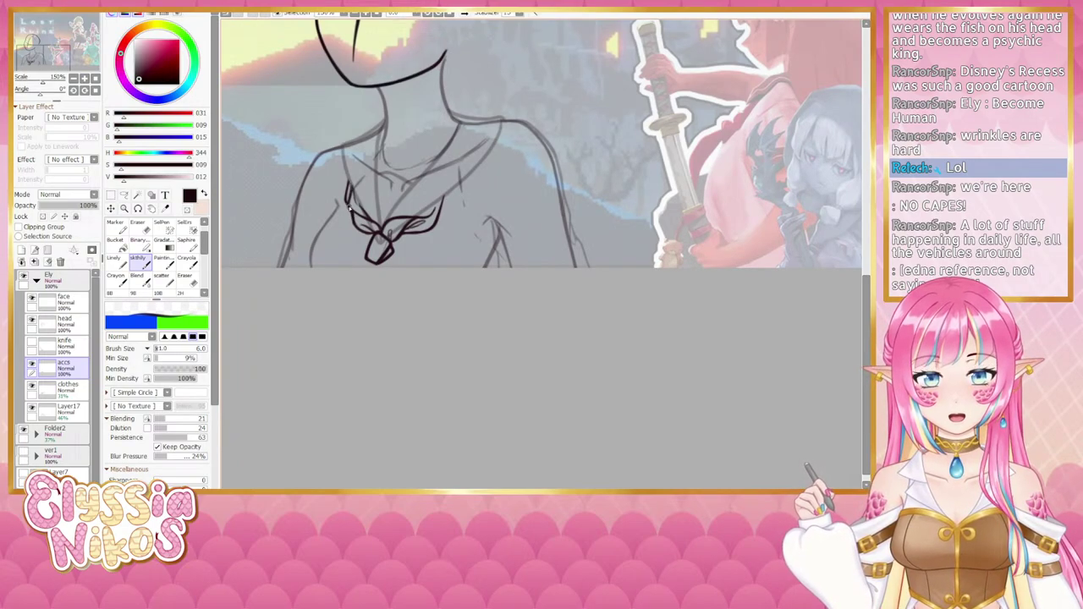
{"action": "key", "text": "e"}
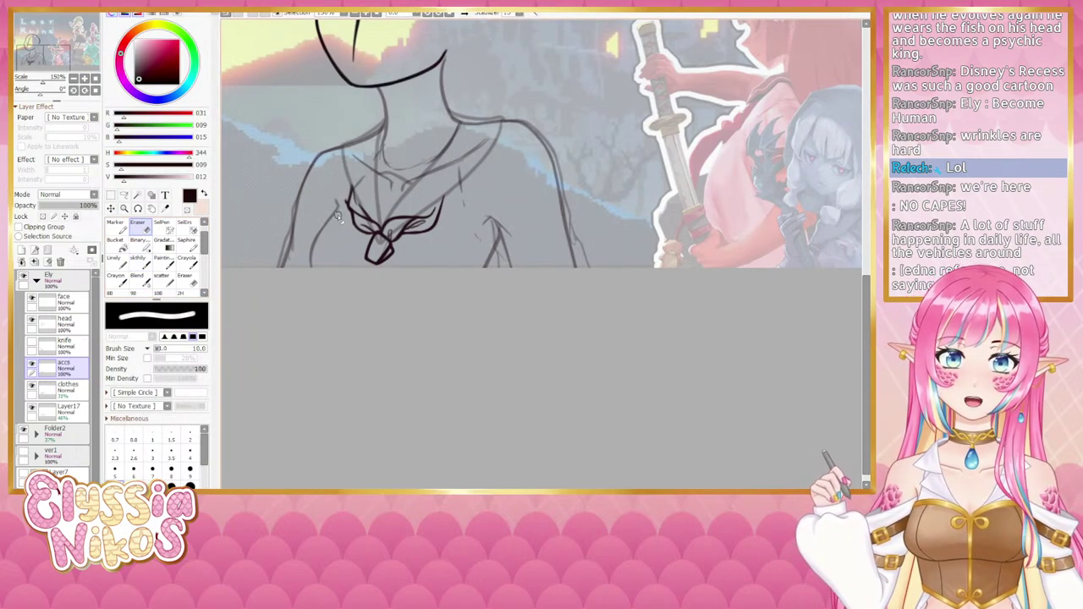
{"action": "scroll", "coordinate": [389, 238], "scroll_direction": "down", "scroll_amount": 4}
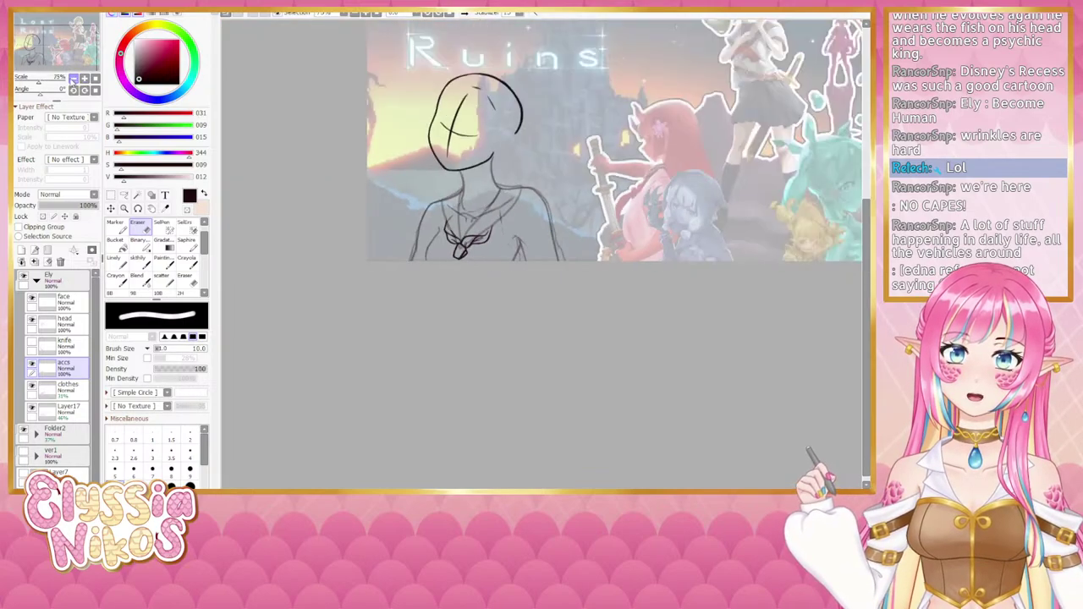
{"action": "left_click_drag", "start_coordinate": [388, 239], "coordinate": [372, 235]}
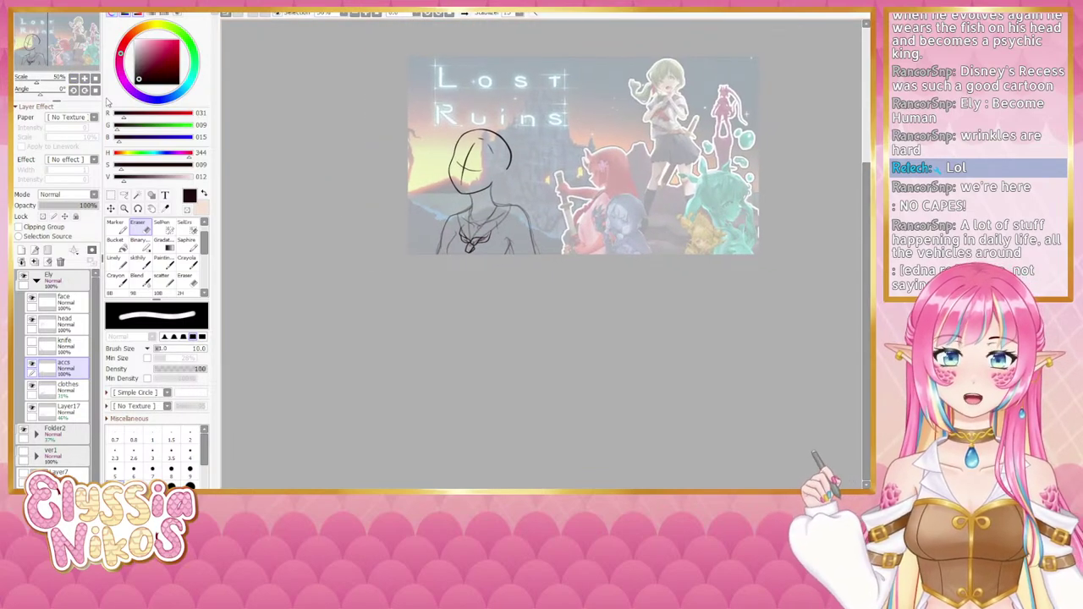
{"action": "left_click", "coordinate": [84, 79]}
{"action": "mouse_move", "coordinate": [453, 219]}
{"action": "left_mouse_down"}
{"action": "mouse_move", "coordinate": [326, 366]}
{"action": "mouse_move", "coordinate": [401, 244]}
{"action": "left_mouse_up"}
{"action": "left_click", "coordinate": [135, 277]}
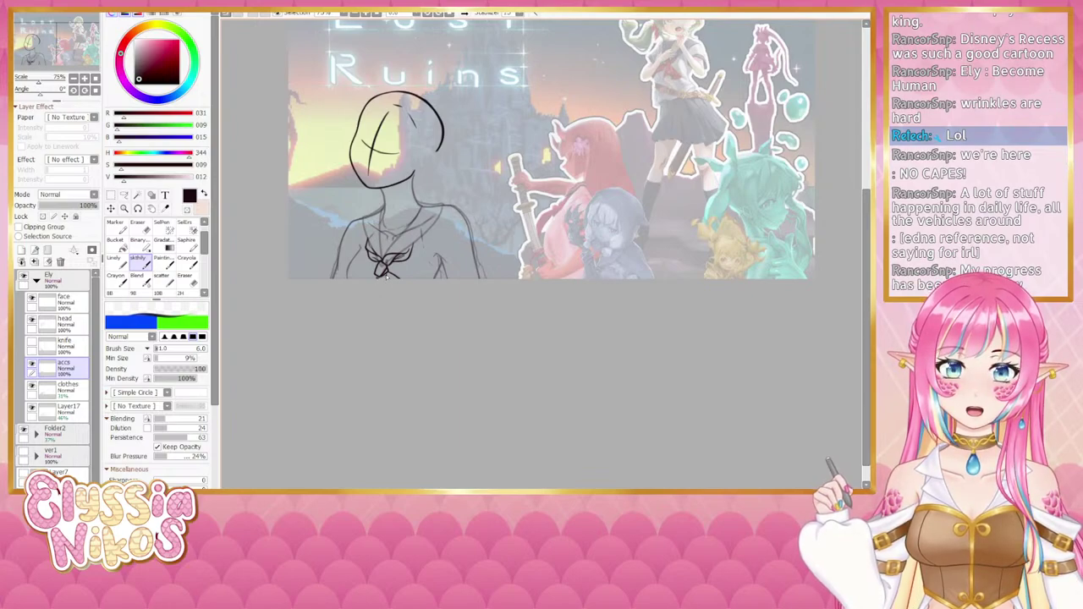
{"action": "mouse_move", "coordinate": [364, 274]}
{"action": "left_mouse_down"}
{"action": "mouse_move", "coordinate": [336, 291]}
{"action": "mouse_move", "coordinate": [334, 350]}
{"action": "mouse_move", "coordinate": [329, 297]}
{"action": "mouse_move", "coordinate": [366, 287]}
{"action": "left_mouse_up"}
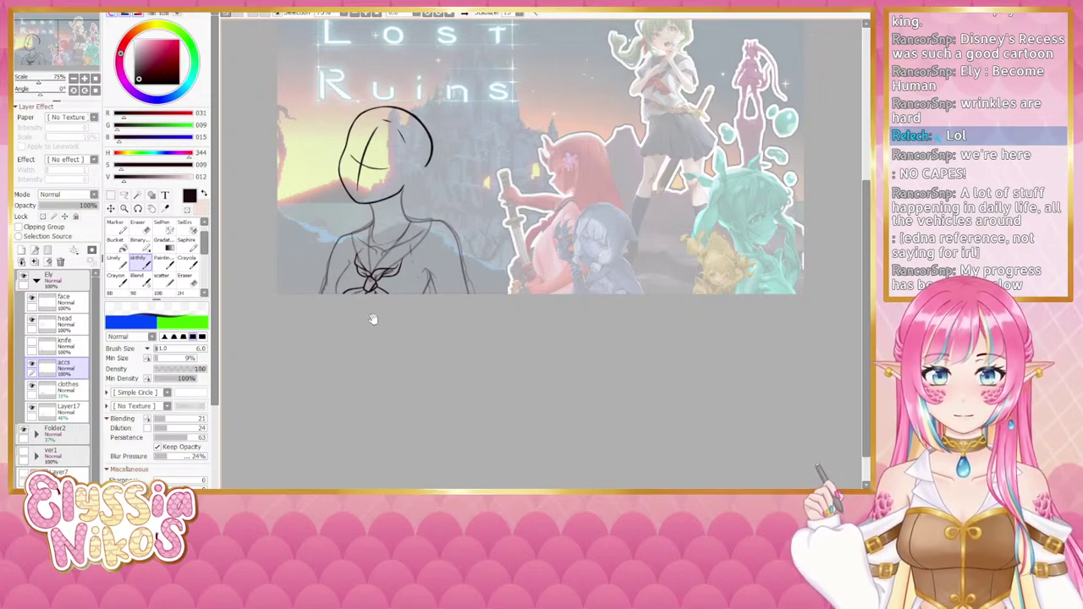
Step: Set the clothes layer's opacity to 100%
{"action": "left_click_drag", "start_coordinate": [374, 319], "coordinate": [366, 326]}
{"action": "scroll", "coordinate": [382, 320], "scroll_direction": "down", "scroll_amount": 2}
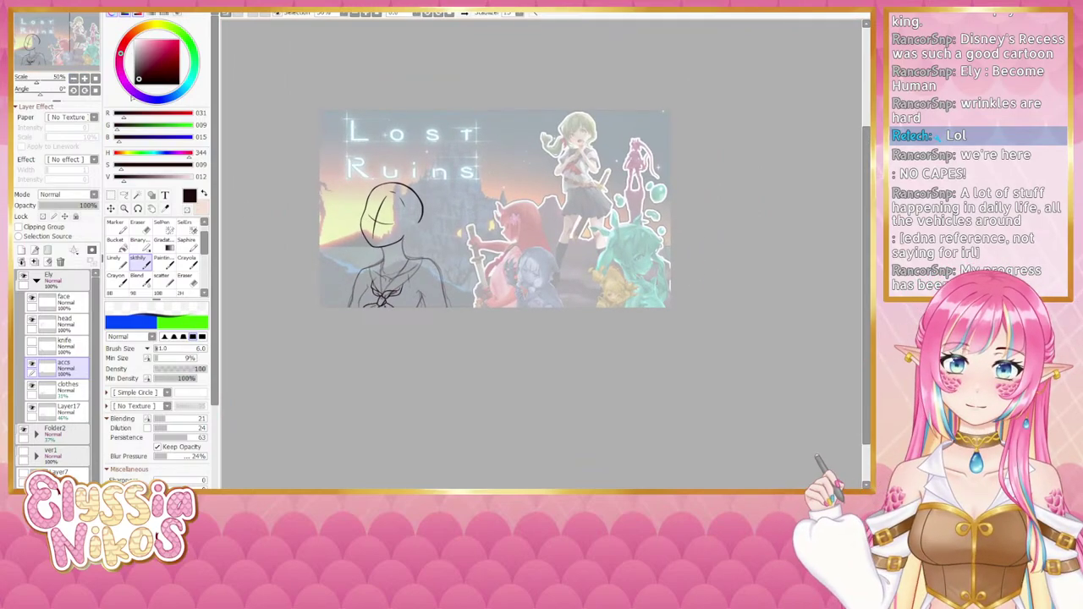
{"action": "scroll", "coordinate": [327, 275], "scroll_direction": "up", "scroll_amount": 2}
{"action": "mouse_move", "coordinate": [276, 291]}
{"action": "left_mouse_down"}
{"action": "mouse_move", "coordinate": [429, 215]}
{"action": "mouse_move", "coordinate": [508, 204]}
{"action": "left_mouse_up"}
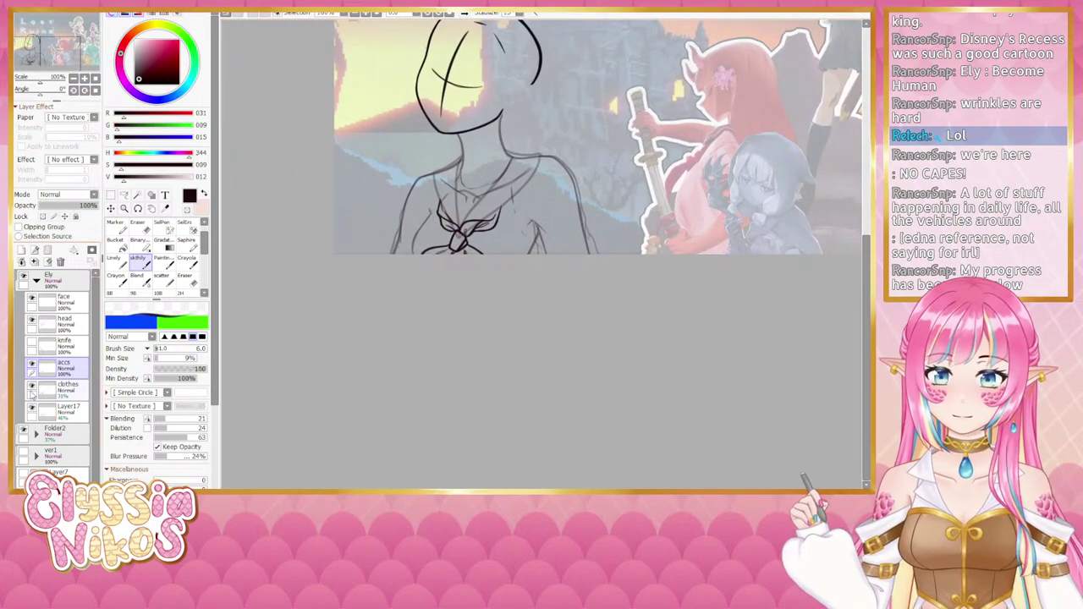
{"action": "left_click", "coordinate": [66, 388]}
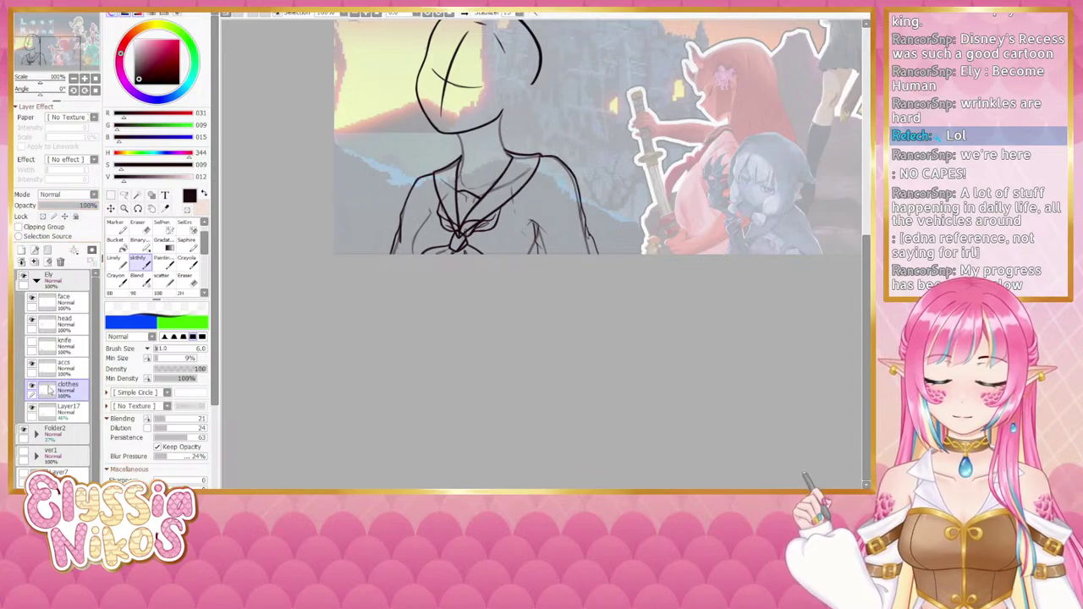
{"action": "left_click_drag", "start_coordinate": [433, 237], "coordinate": [418, 252]}
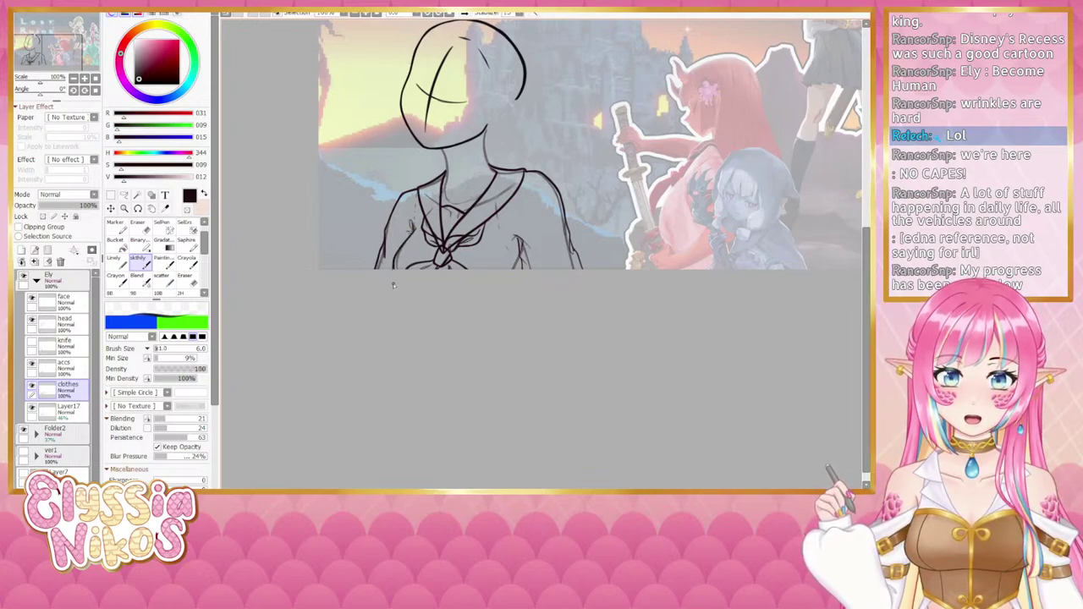
{"action": "left_click_drag", "start_coordinate": [522, 244], "coordinate": [455, 241]}
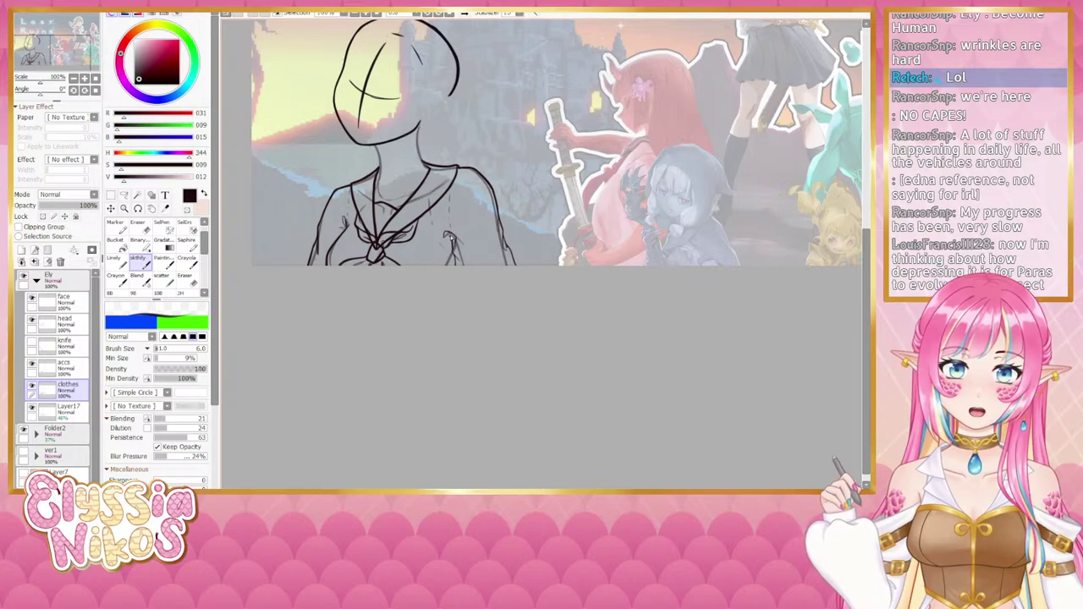
{"action": "left_click", "coordinate": [76, 80]}
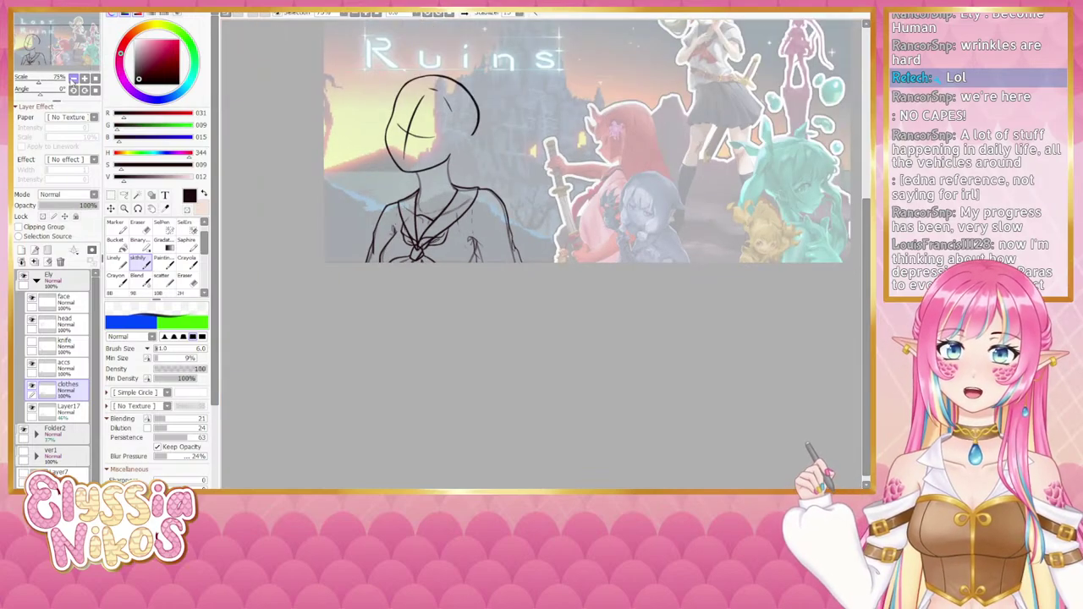
{"action": "left_click_drag", "start_coordinate": [399, 258], "coordinate": [454, 314]}
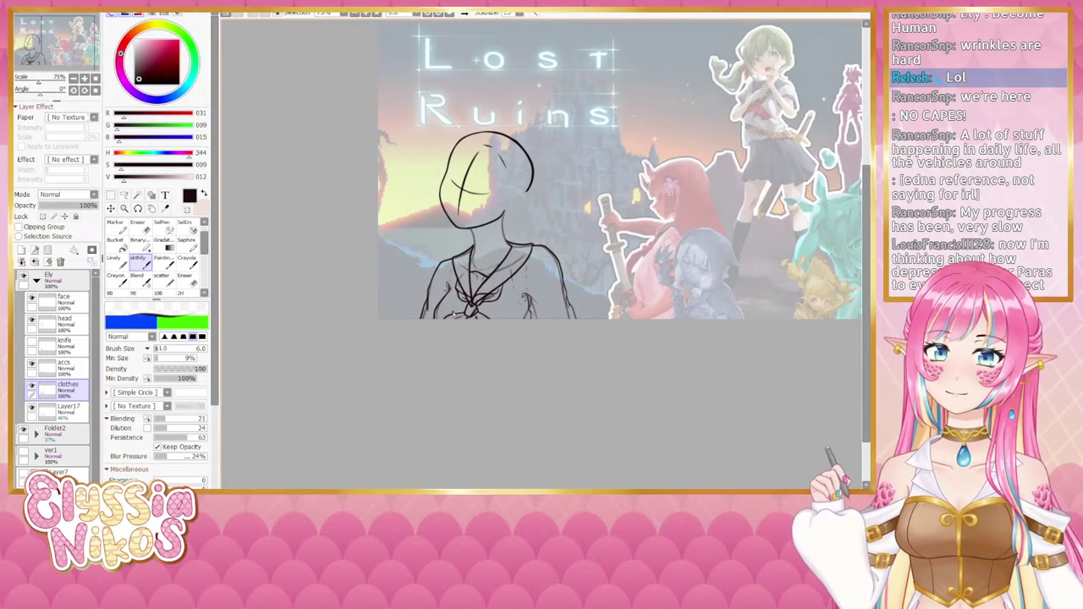
{"action": "left_click_drag", "start_coordinate": [523, 264], "coordinate": [420, 285]}
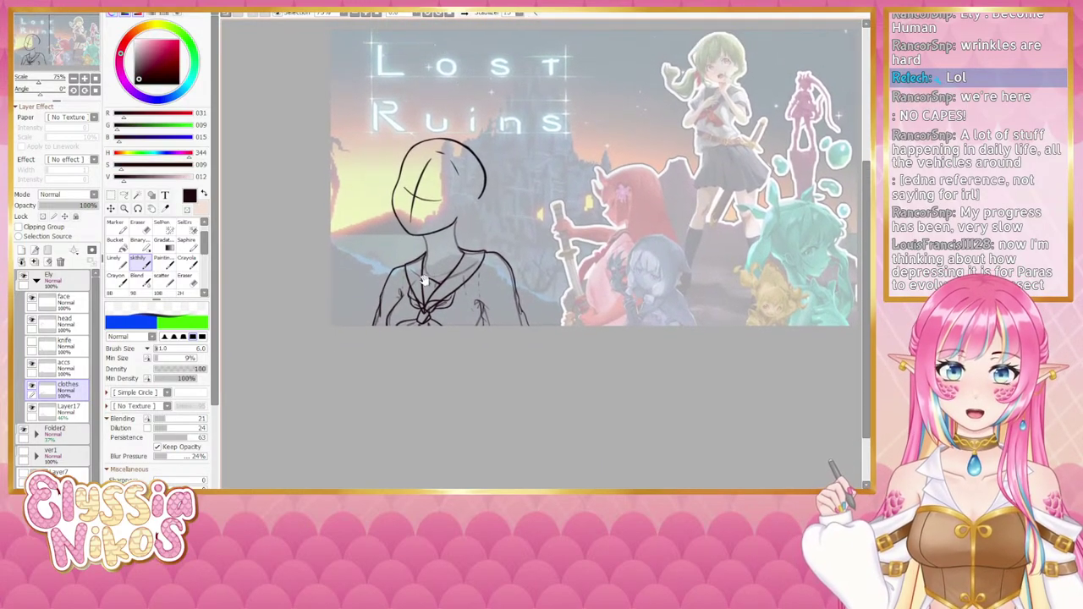
Step: Clean up the jaw outline on the head layer with the size 8 eraser at a 52° canvas angle, and return the canvas to upright
{"action": "left_click", "coordinate": [64, 301]}
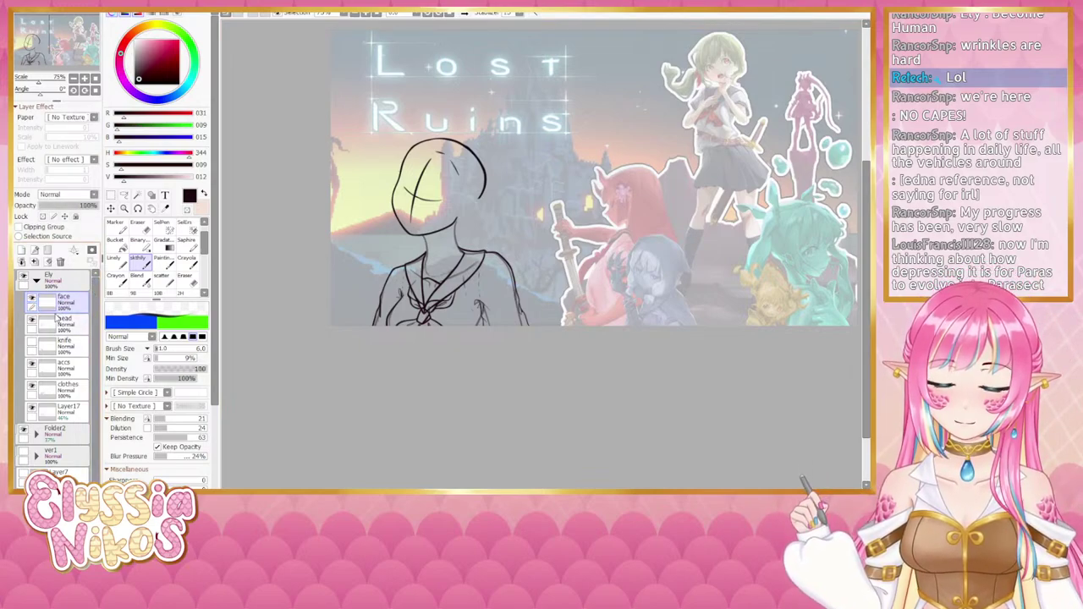
{"action": "left_click_drag", "start_coordinate": [356, 295], "coordinate": [335, 303]}
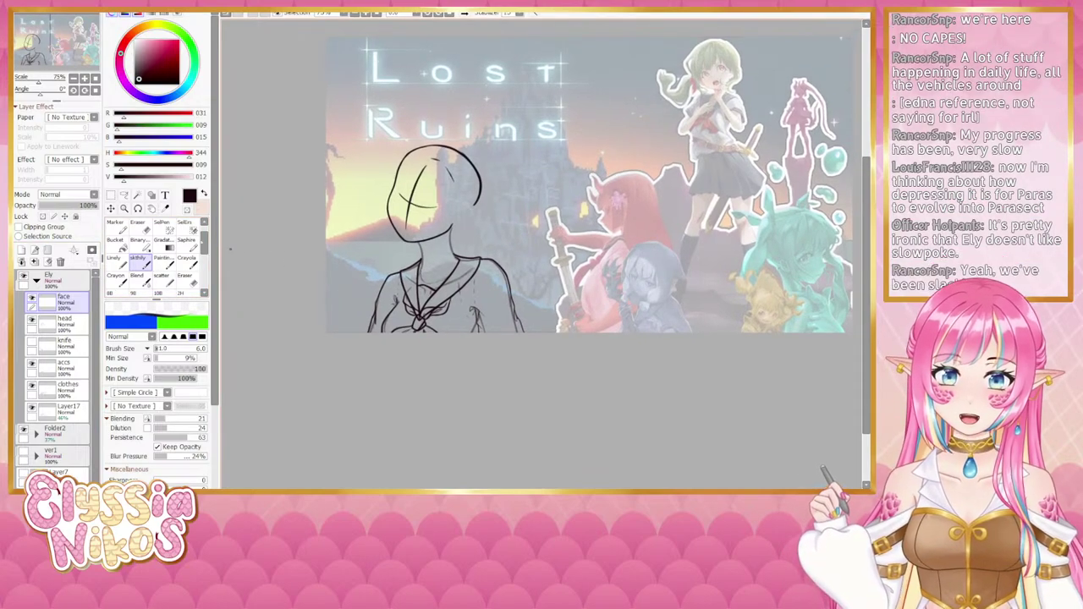
{"action": "left_click", "coordinate": [83, 79]}
{"action": "left_click_drag", "start_coordinate": [341, 249], "coordinate": [360, 203]}
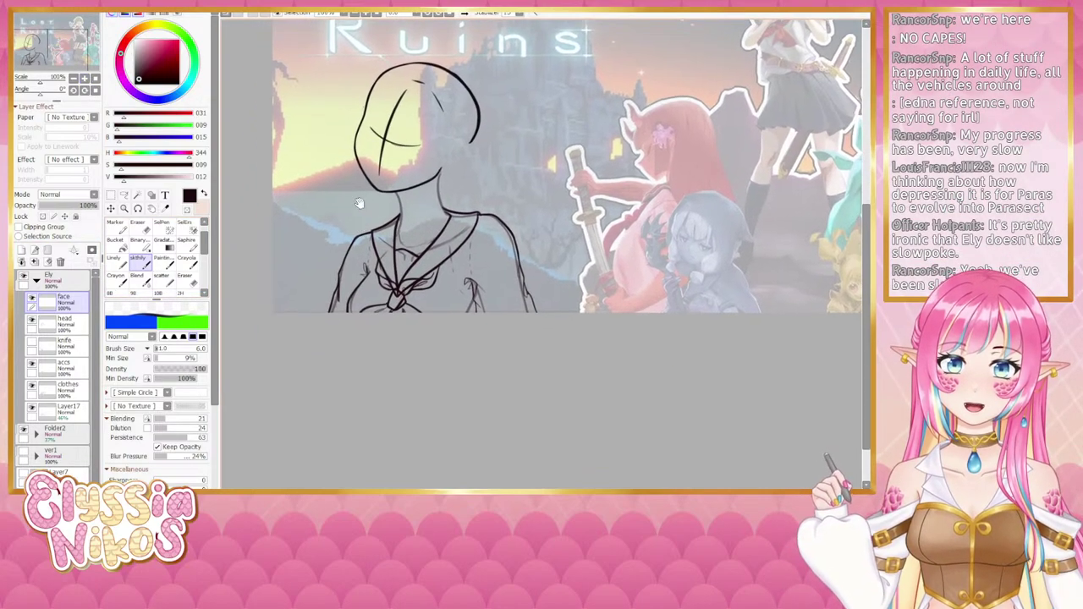
{"action": "left_click", "coordinate": [140, 233]}
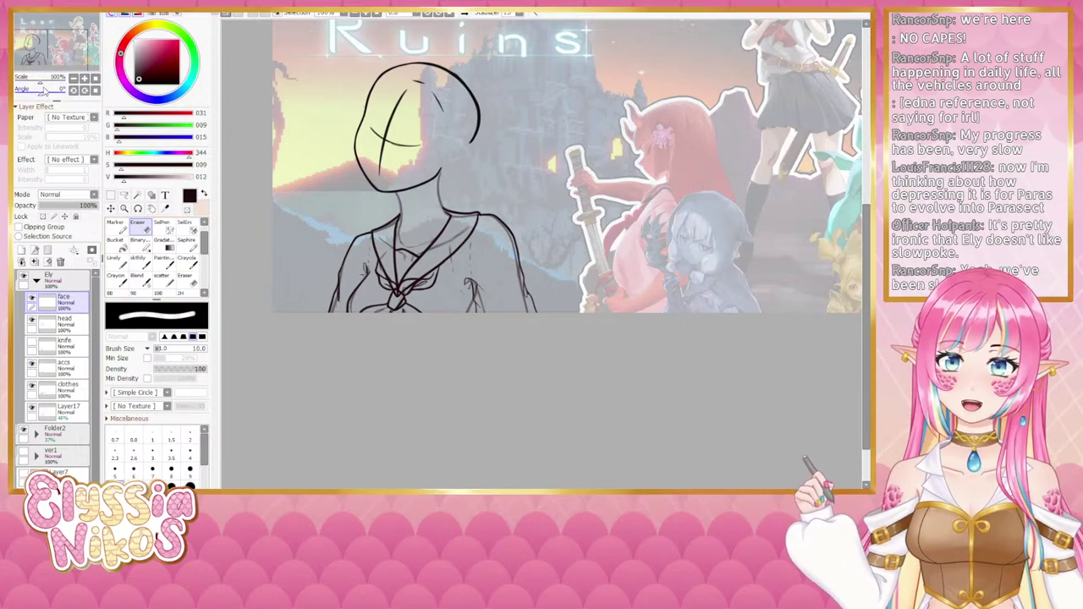
{"action": "left_click", "coordinate": [47, 93]}
{"action": "left_click_drag", "start_coordinate": [449, 148], "coordinate": [432, 240]}
{"action": "key", "text": "["}
{"action": "key", "text": "["}
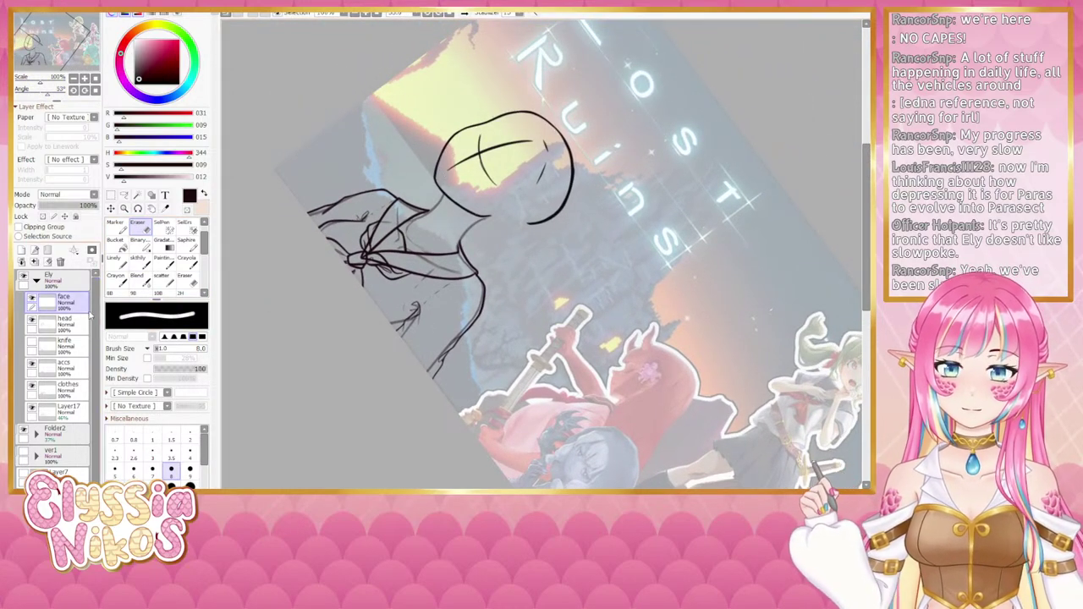
{"action": "left_click", "coordinate": [64, 322]}
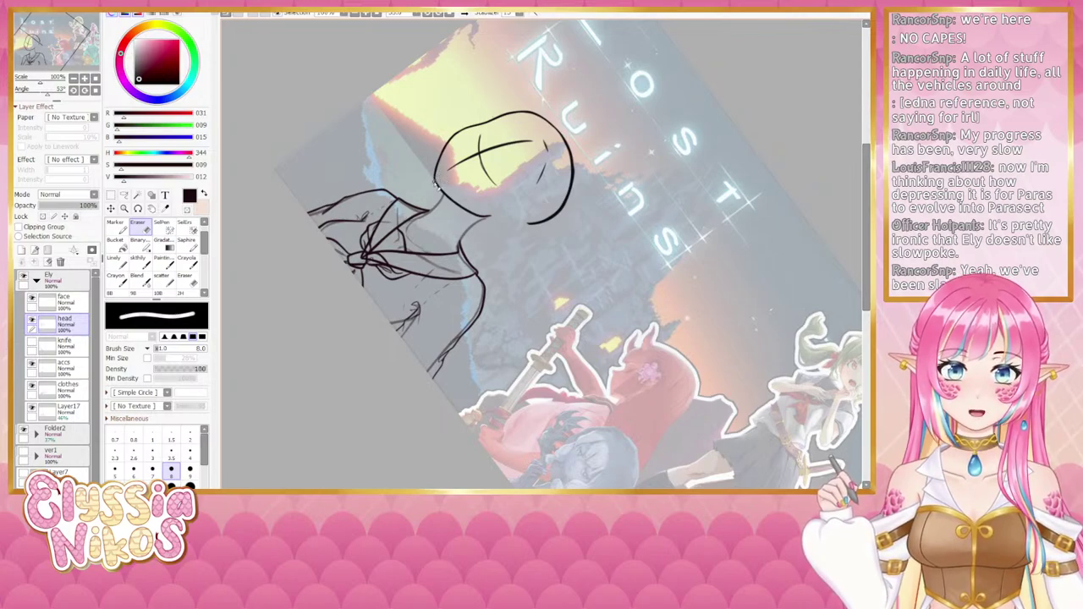
{"action": "left_click", "coordinate": [95, 90]}
Step: Lower the head layer's opacity to 48% and make the face layer active with the sketch brush
{"action": "left_click_drag", "start_coordinate": [437, 312], "coordinate": [379, 269]}
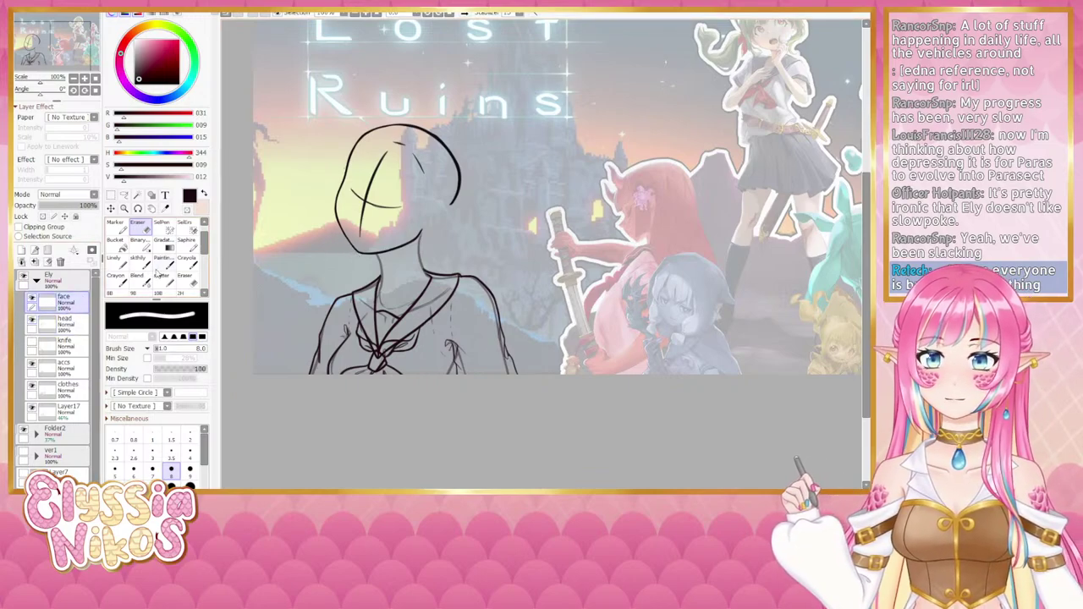
{"action": "left_click", "coordinate": [146, 263]}
{"action": "mouse_move", "coordinate": [69, 207]}
{"action": "left_mouse_down"}
{"action": "mouse_move", "coordinate": [56, 209]}
{"action": "mouse_move", "coordinate": [67, 209]}
{"action": "left_mouse_up"}
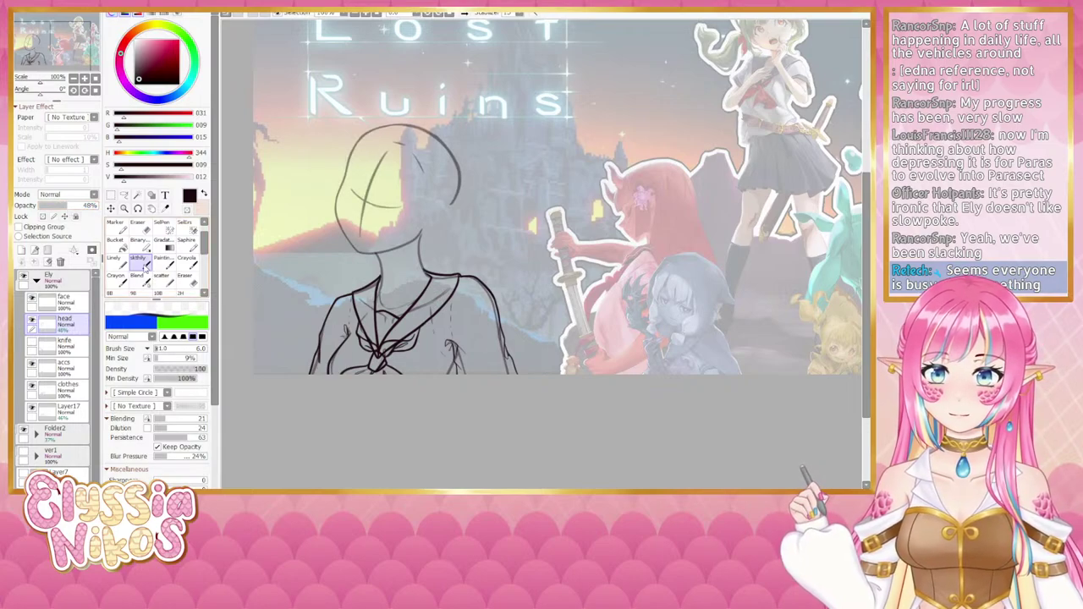
{"action": "left_click_drag", "start_coordinate": [381, 243], "coordinate": [382, 256]}
{"action": "left_click", "coordinate": [68, 303]}
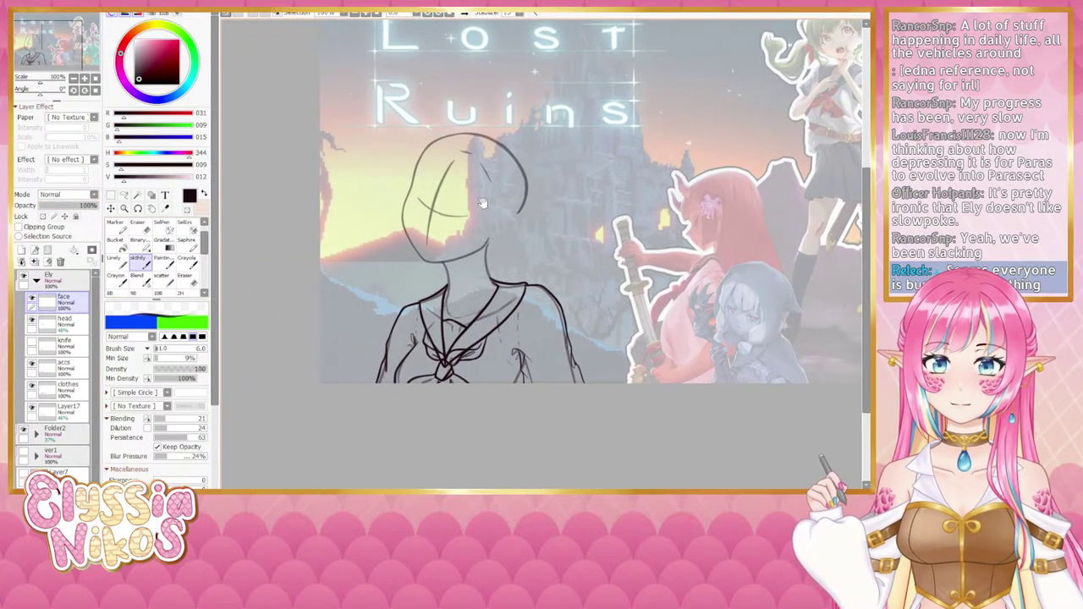
Step: Try a thin mouth line low on the face guide with the sketch brush at size 7
{"action": "left_click", "coordinate": [73, 77]}
{"action": "left_click", "coordinate": [73, 78]}
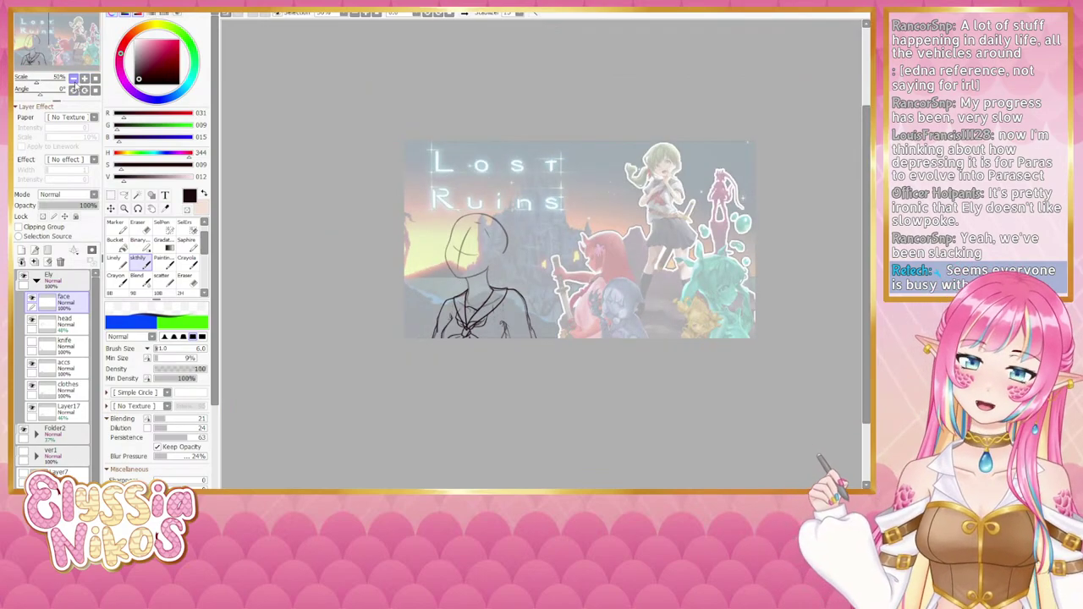
{"action": "left_click_drag", "start_coordinate": [335, 190], "coordinate": [314, 181]}
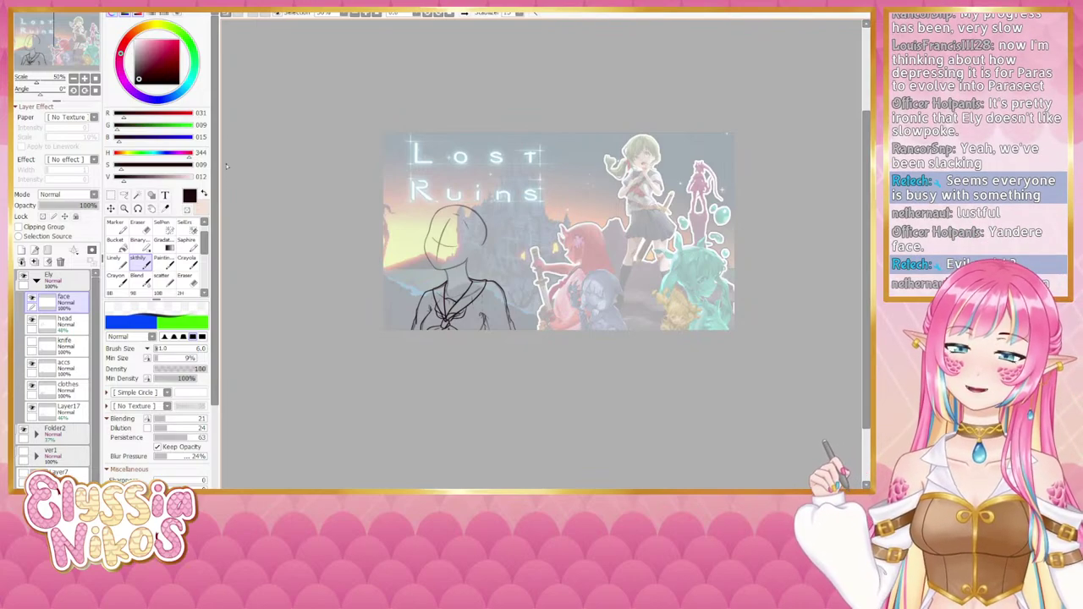
{"action": "left_click", "coordinate": [85, 79]}
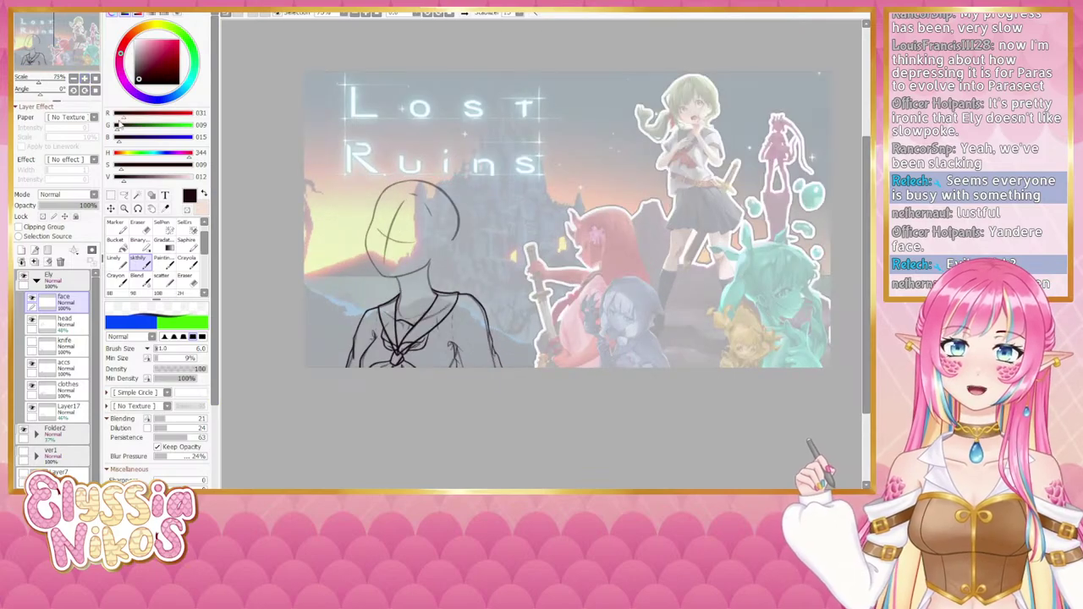
{"action": "left_click_drag", "start_coordinate": [398, 264], "coordinate": [420, 215]}
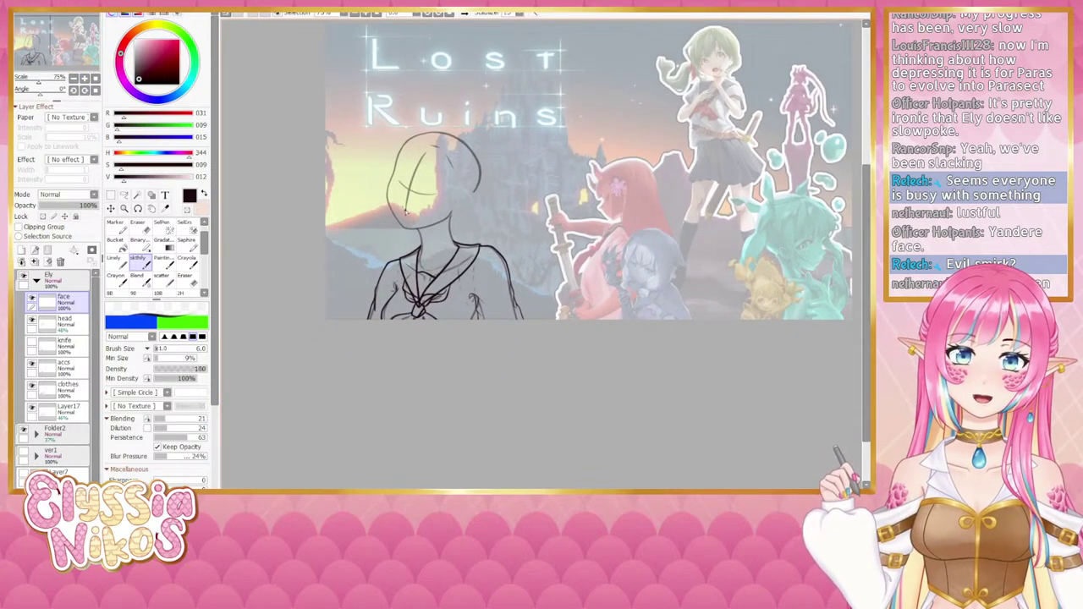
{"action": "key", "text": "bracketright"}
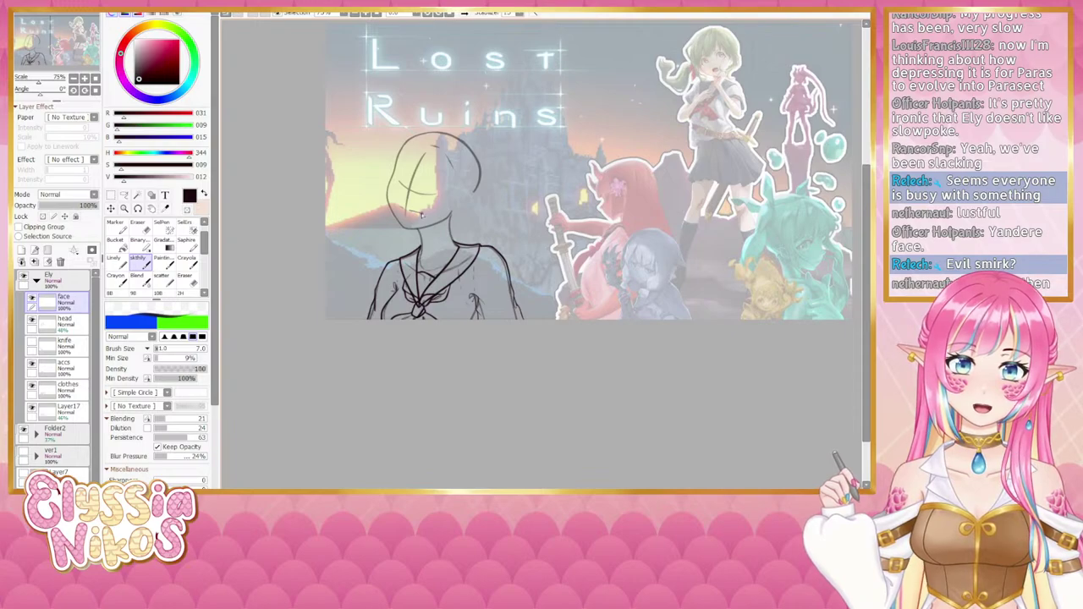
{"action": "left_click_drag", "start_coordinate": [417, 233], "coordinate": [431, 200]}
{"action": "key", "text": "Page_Up"}
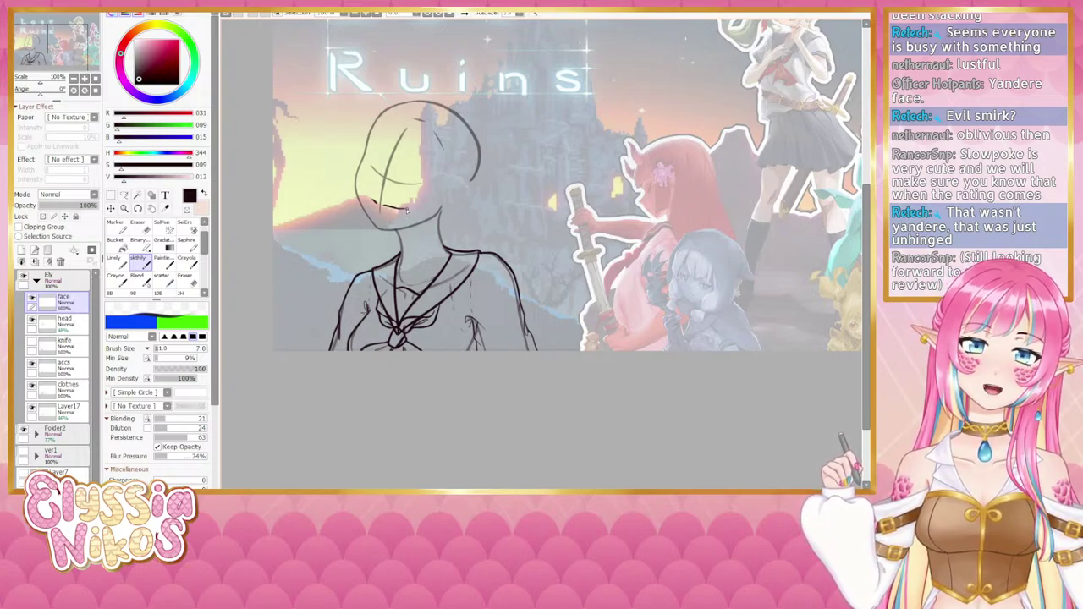
Step: Erase the mouth line with the size 26 eraser and redraw it with the size 7 sketch brush
{"action": "left_click", "coordinate": [74, 79]}
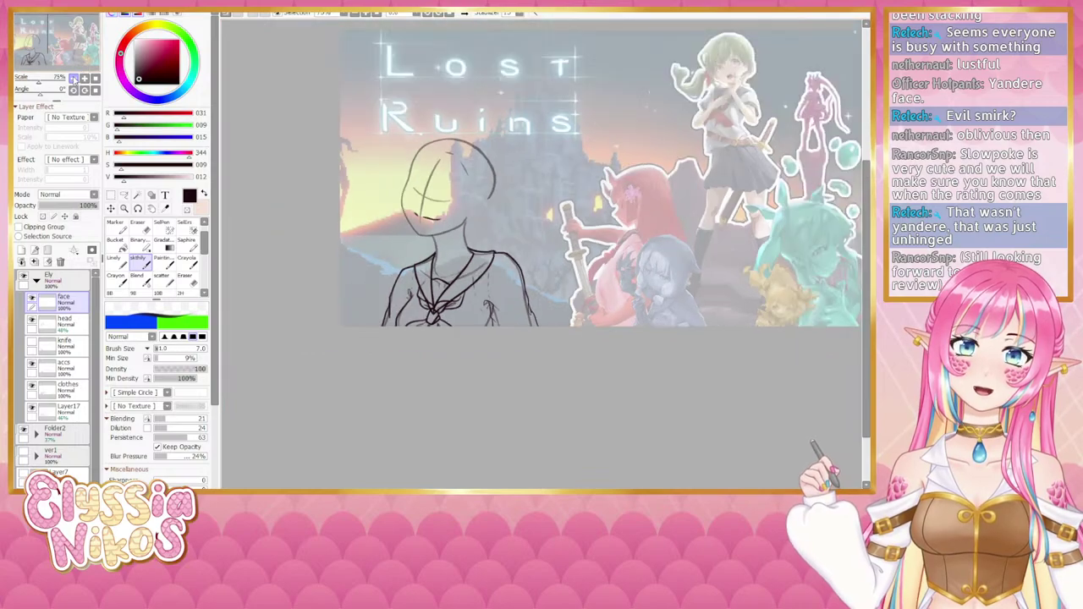
{"action": "left_click", "coordinate": [73, 79]}
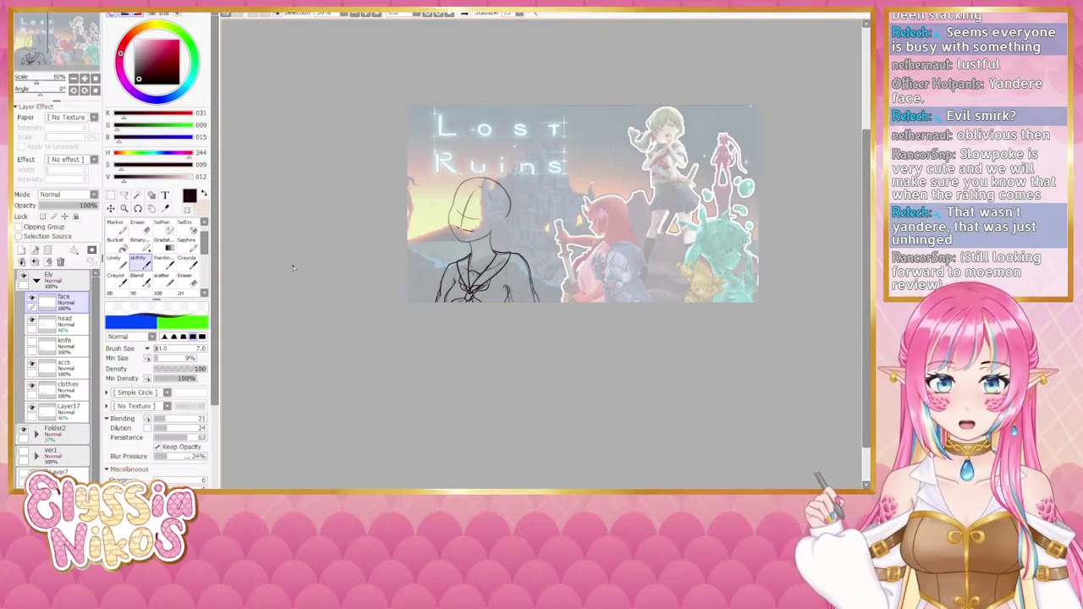
{"action": "key", "text": "ctrl+plus"}
{"action": "key", "text": "ctrl+plus"}
{"action": "key", "text": "ctrl+plus"}
{"action": "key", "text": "ctrl+plus"}
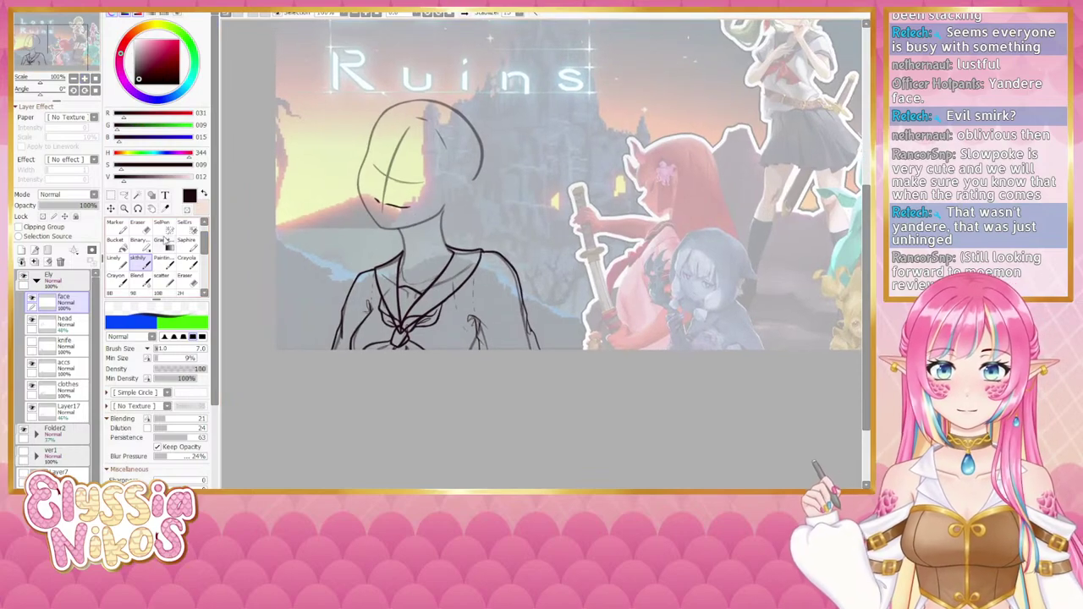
{"action": "key", "text": "e"}
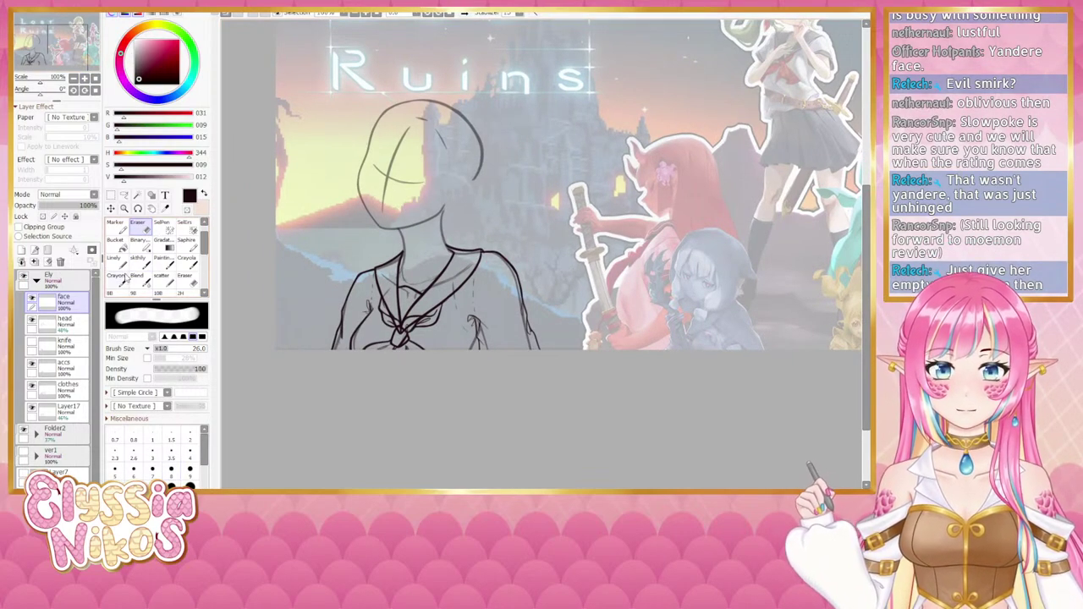
{"action": "left_click", "coordinate": [138, 263]}
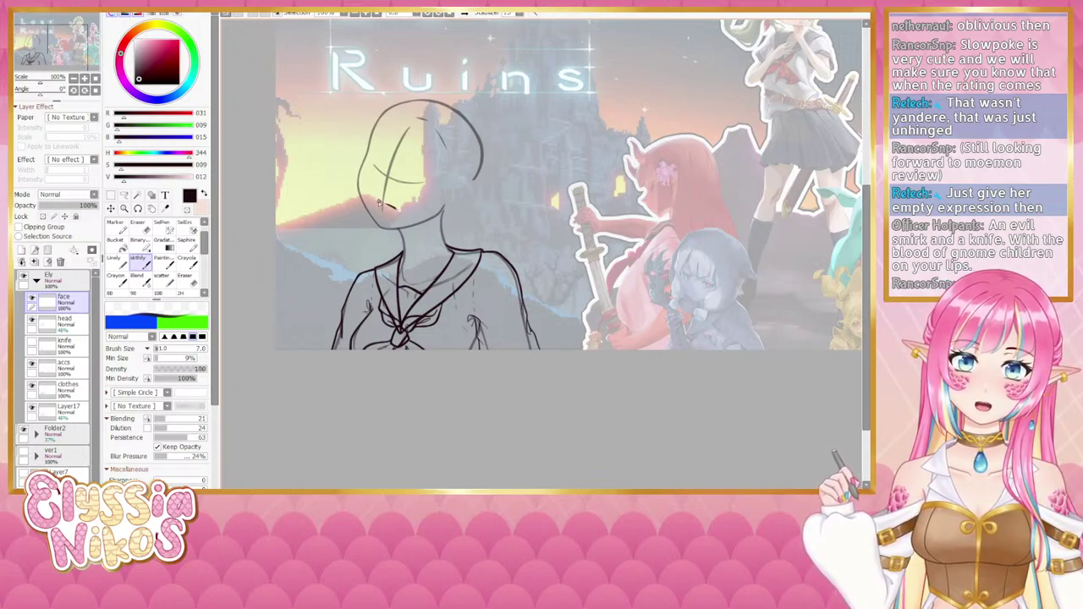
Step: Sketch small lines for the far eye beside the face's vertical guideline on the face layer
{"action": "left_click", "coordinate": [73, 79]}
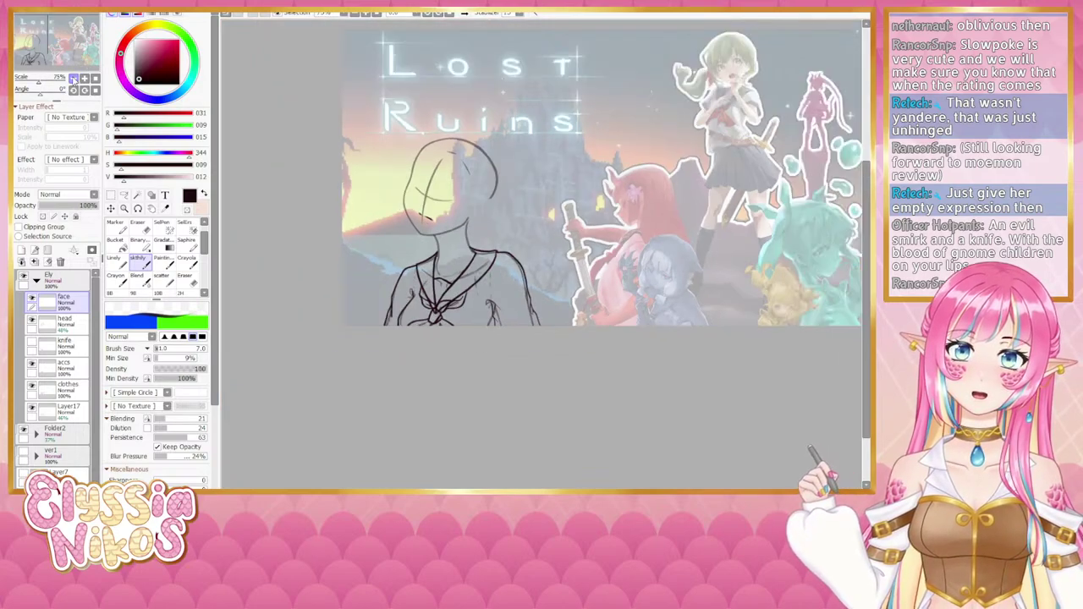
{"action": "left_click", "coordinate": [74, 79]}
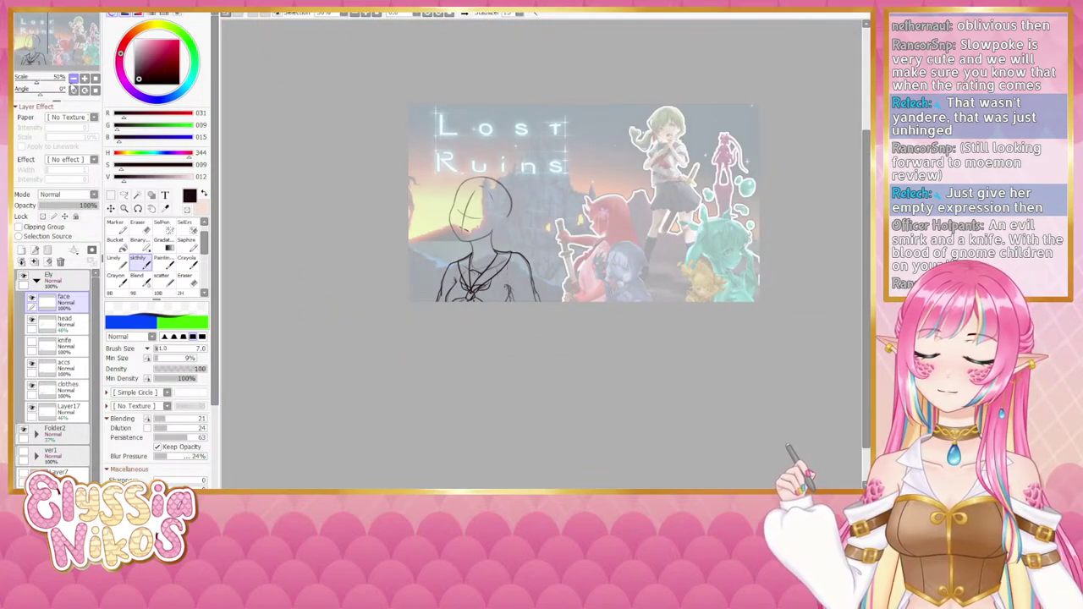
{"action": "left_click", "coordinate": [84, 79]}
{"action": "left_click_drag", "start_coordinate": [422, 196], "coordinate": [408, 198]}
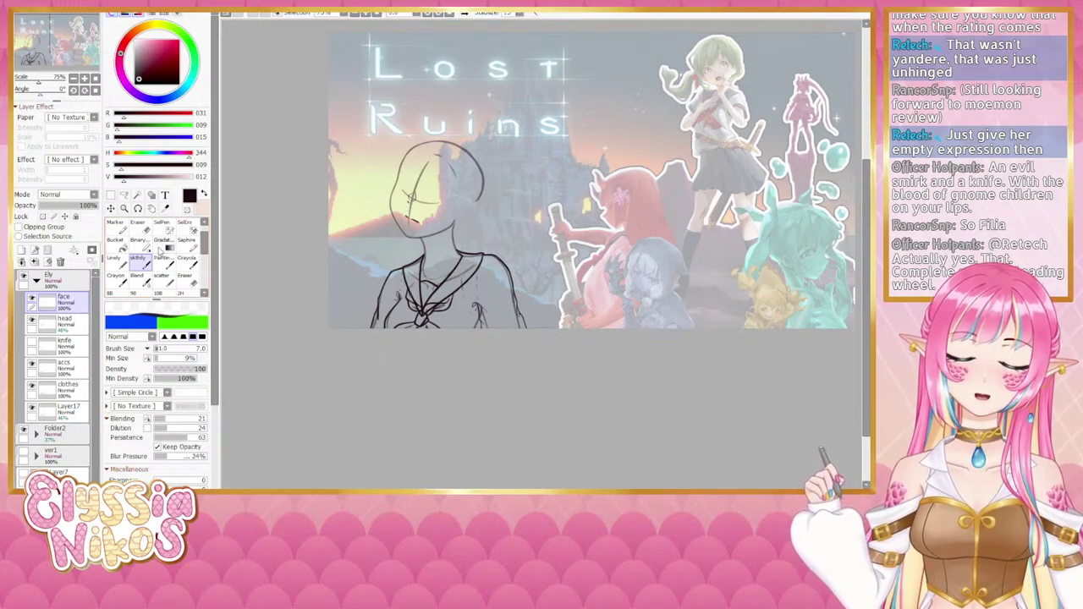
Step: Lasso the small far-eye lines and reshape them with a Deform transform
{"action": "key", "text": "e"}
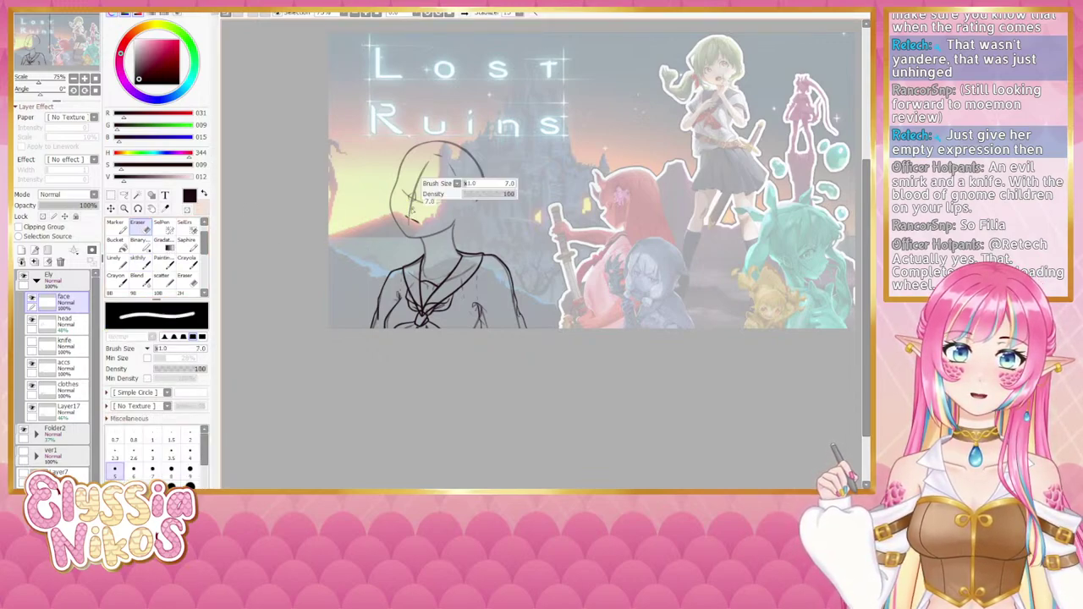
{"action": "key", "text": "a"}
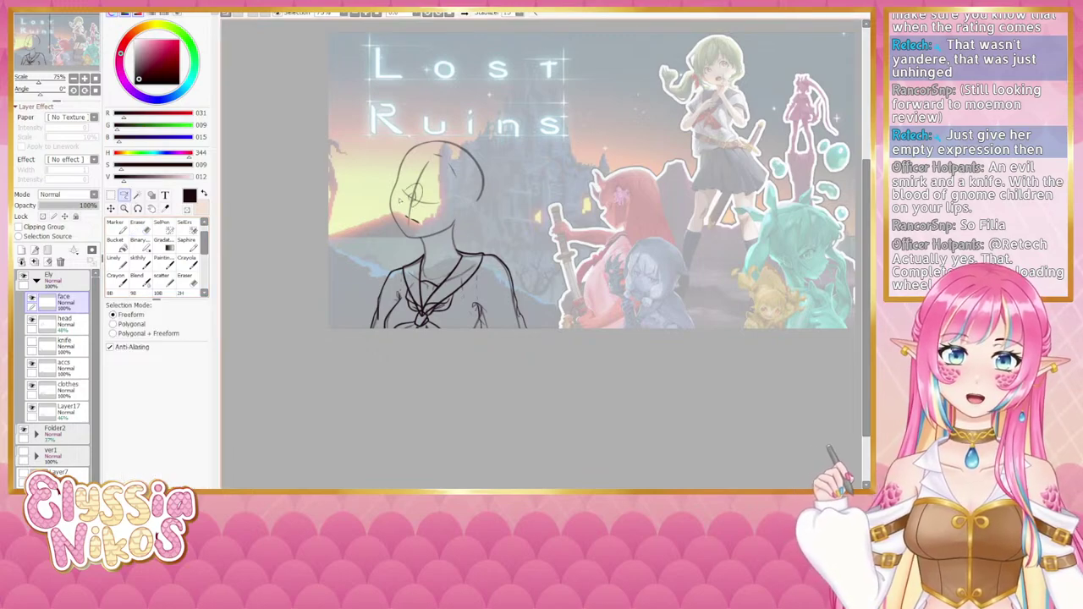
{"action": "key", "text": "ctrl+t"}
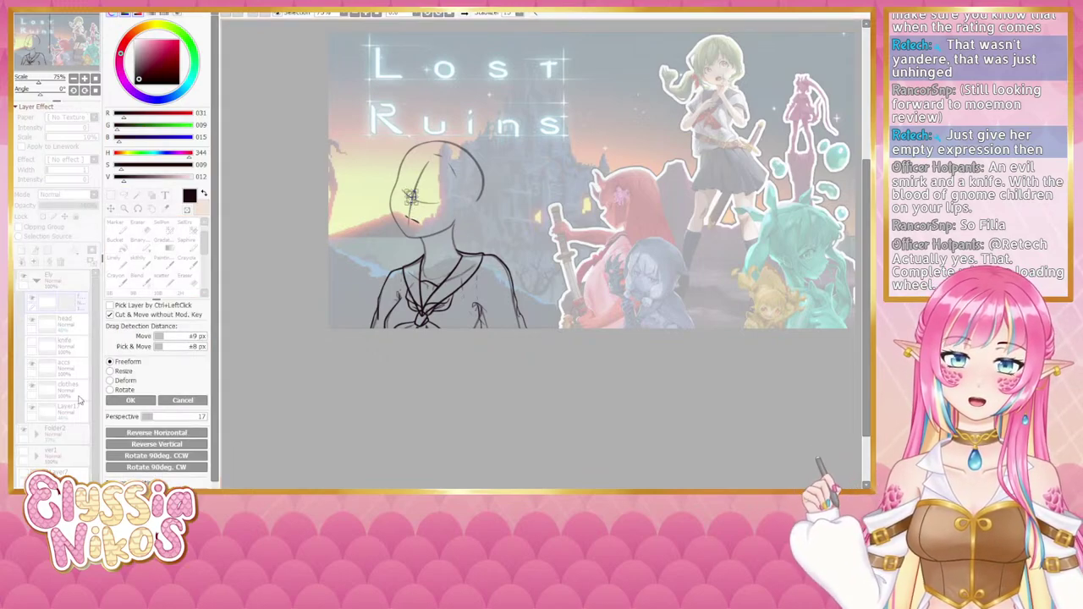
{"action": "left_click", "coordinate": [110, 380]}
{"action": "left_click", "coordinate": [84, 77]}
{"action": "left_click_drag", "start_coordinate": [382, 196], "coordinate": [390, 175]}
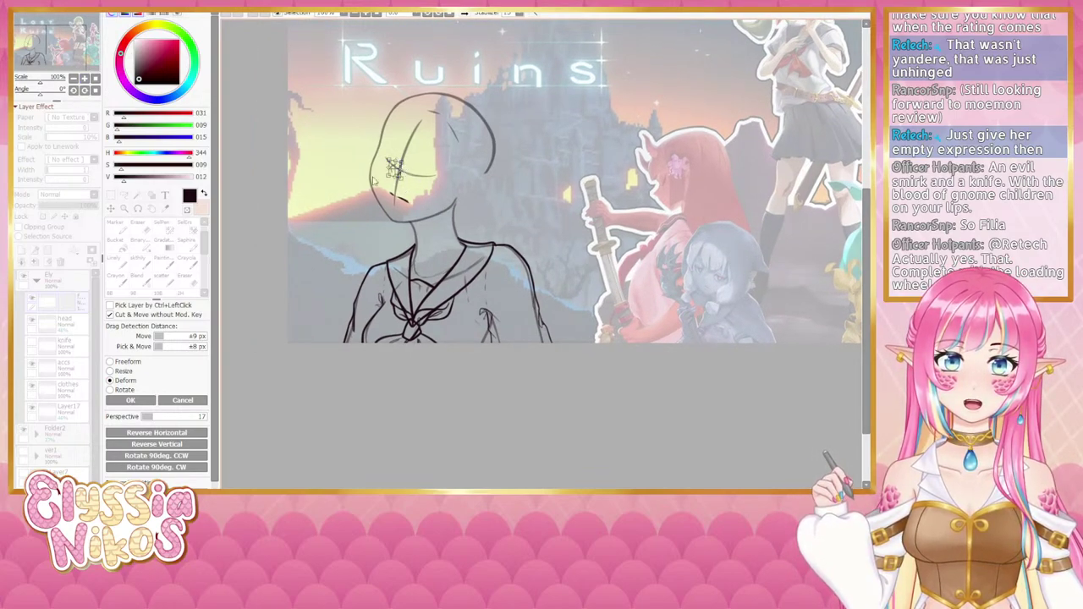
{"action": "left_click", "coordinate": [130, 400]}
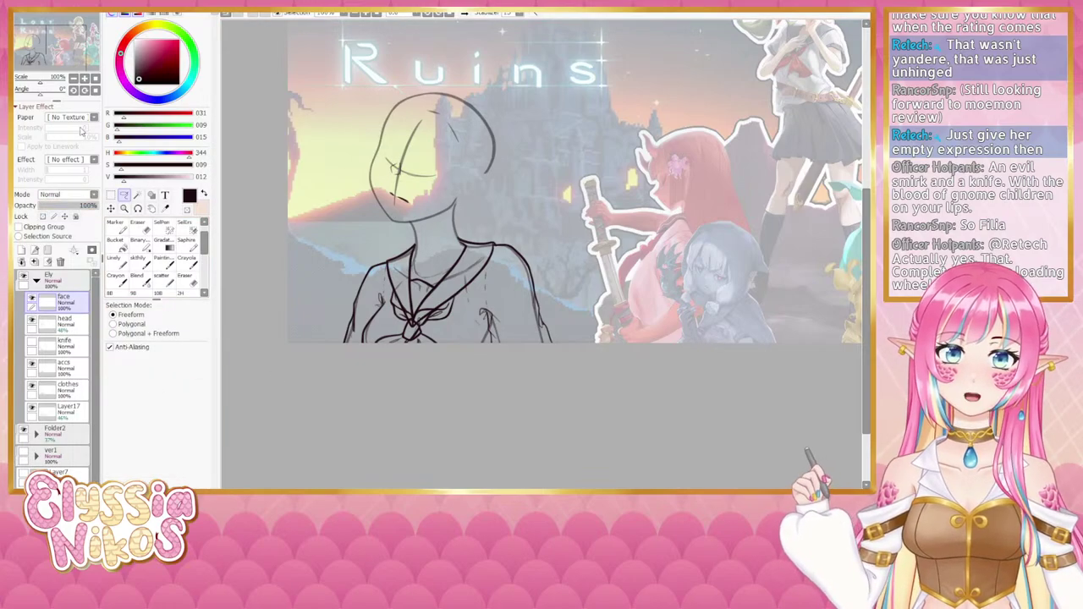
Step: Draw the curved upper contour of the far eye with the sketch brush at size 7
{"action": "left_click", "coordinate": [72, 79]}
{"action": "left_click", "coordinate": [73, 78]}
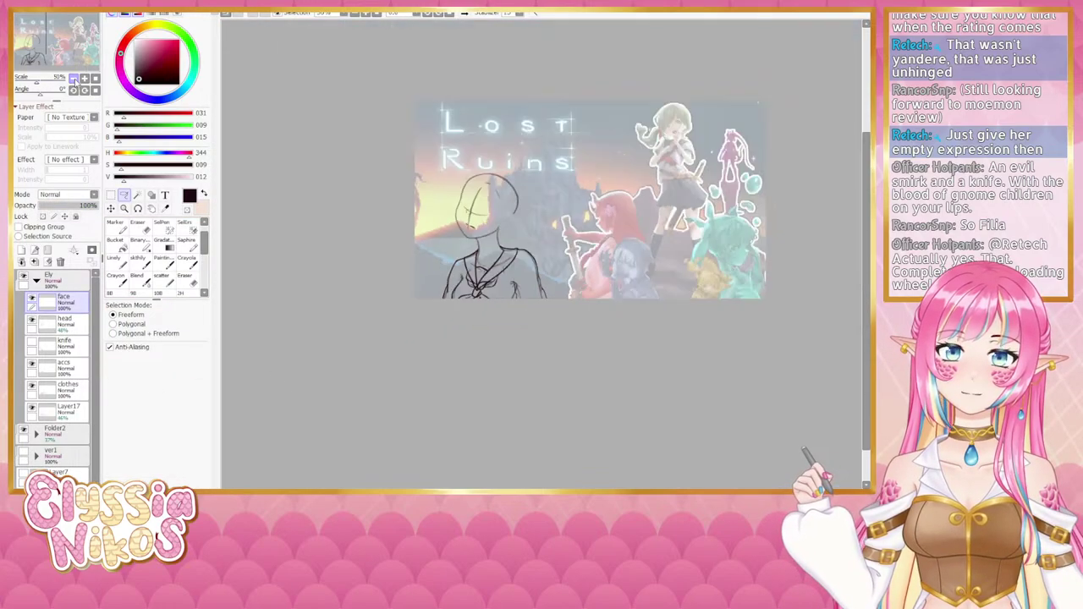
{"action": "left_click_drag", "start_coordinate": [377, 256], "coordinate": [355, 253]}
{"action": "left_click", "coordinate": [140, 268]}
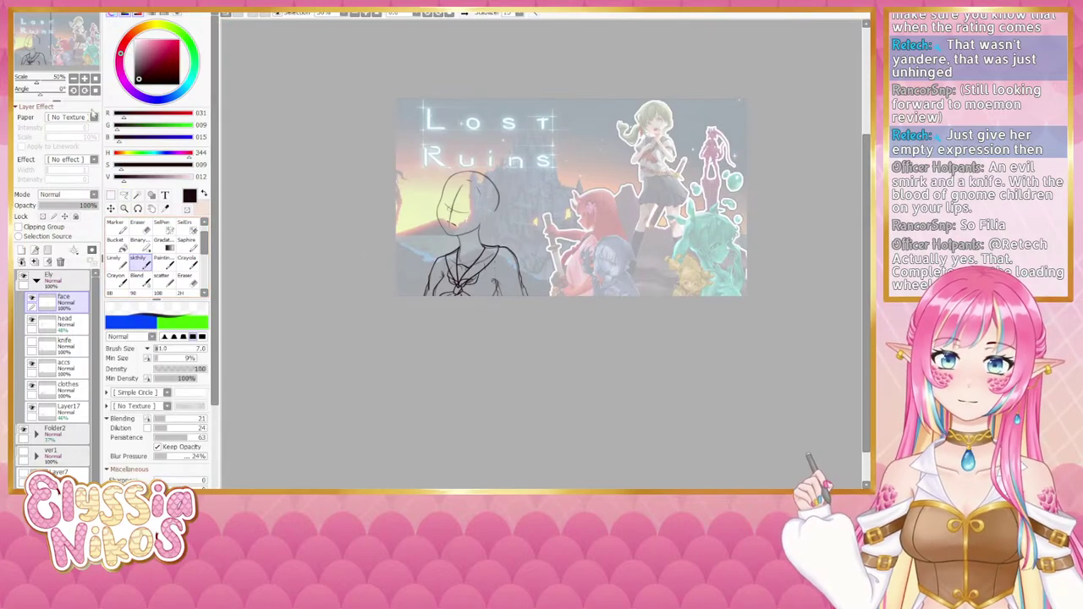
{"action": "left_click", "coordinate": [84, 79]}
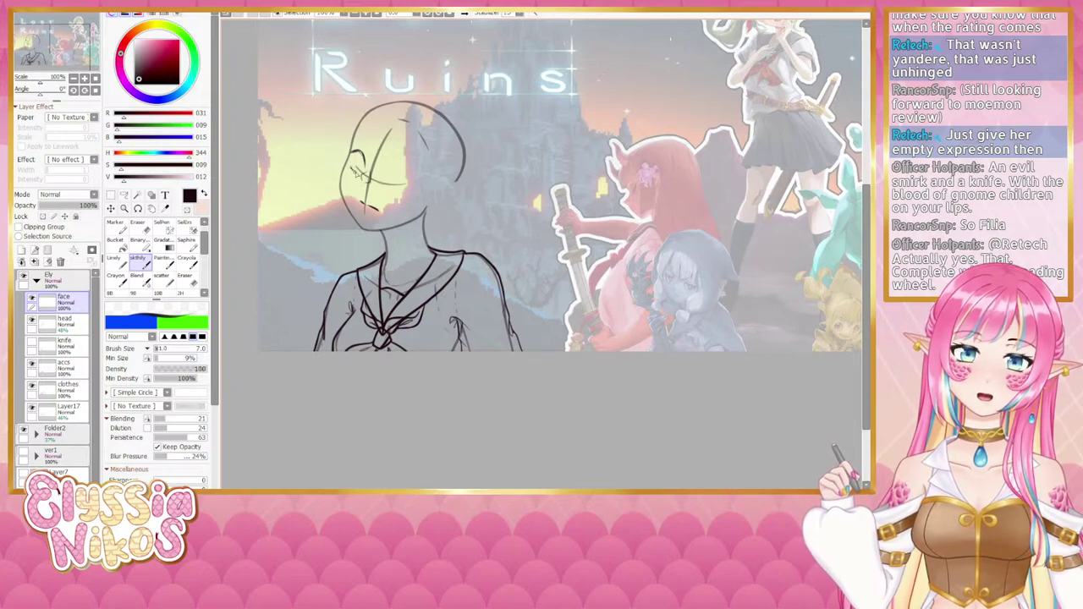
Step: Erase the excess far-eye strokes near the vertical guideline at eraser size 25 and dot in the nose
{"action": "left_click", "coordinate": [146, 229]}
{"action": "key", "text": "bracketright"}
{"action": "key", "text": "bracketright"}
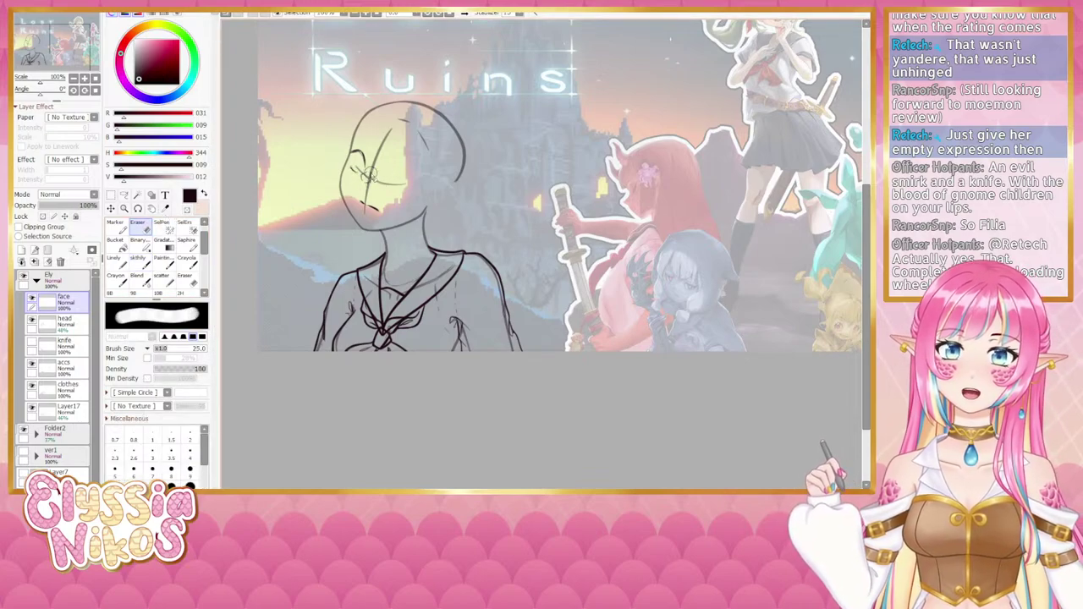
{"action": "left_click_drag", "start_coordinate": [371, 176], "coordinate": [372, 187]}
{"action": "left_click", "coordinate": [137, 260]}
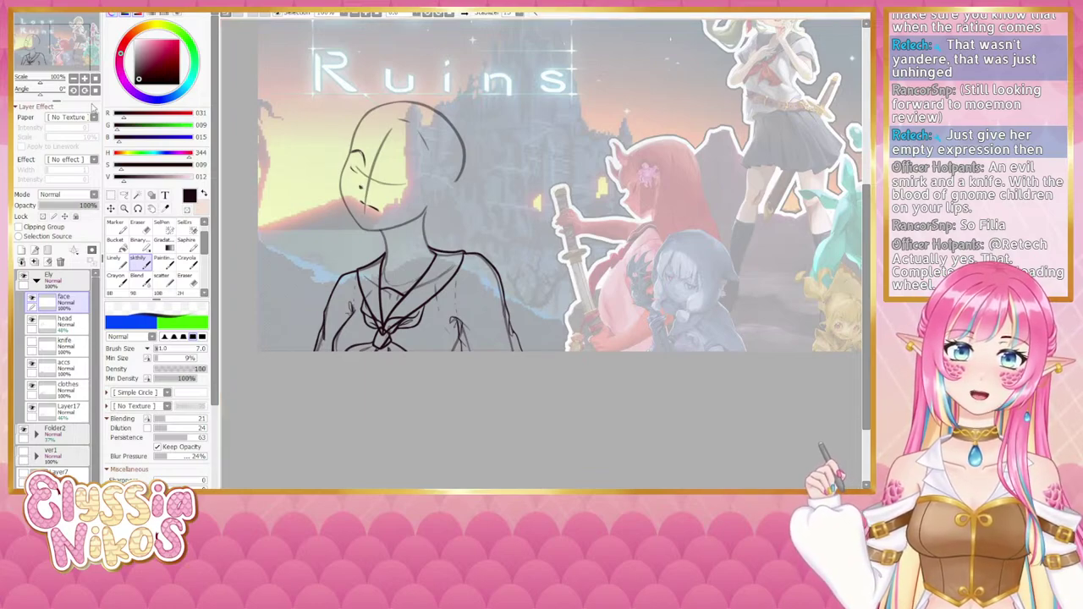
Step: Sketch the near eye's arc and lower line along the horizontal face guideline
{"action": "left_click", "coordinate": [72, 77]}
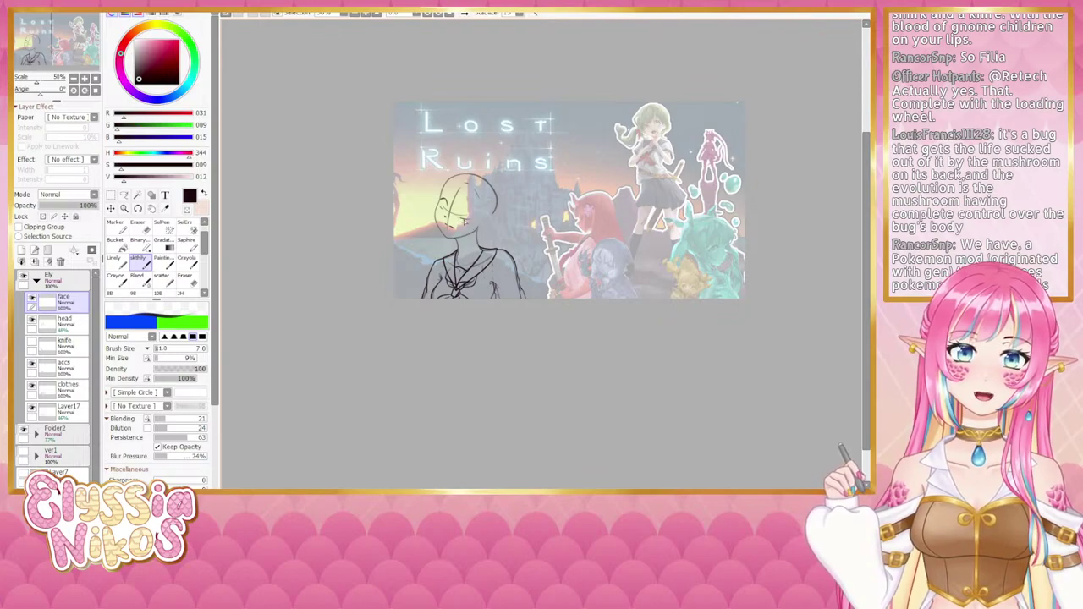
{"action": "scroll", "coordinate": [463, 221], "scroll_direction": "up", "scroll_amount": 3}
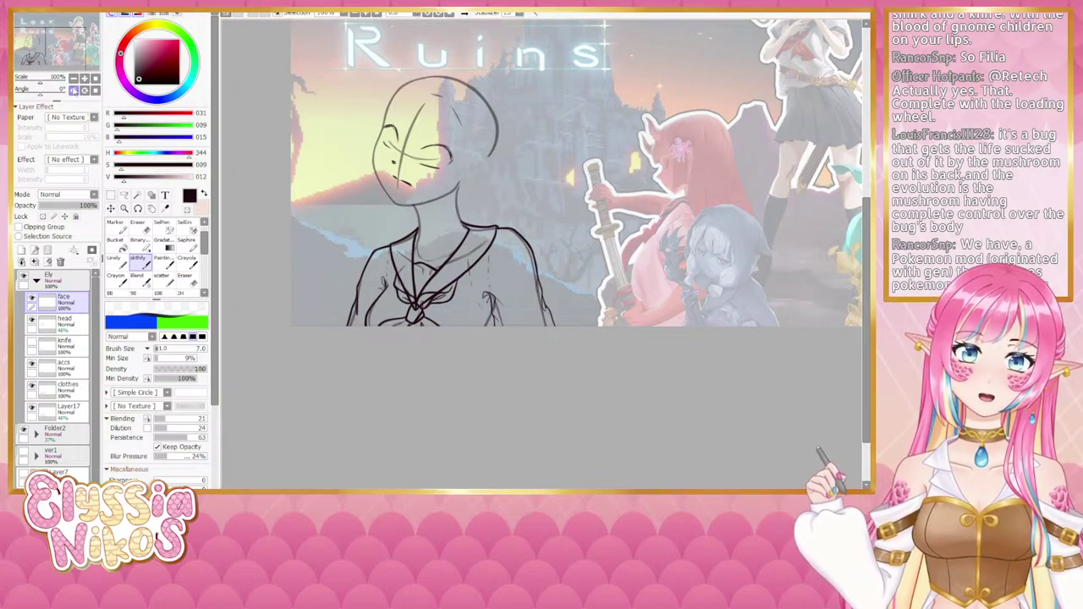
{"action": "left_click", "coordinate": [73, 78]}
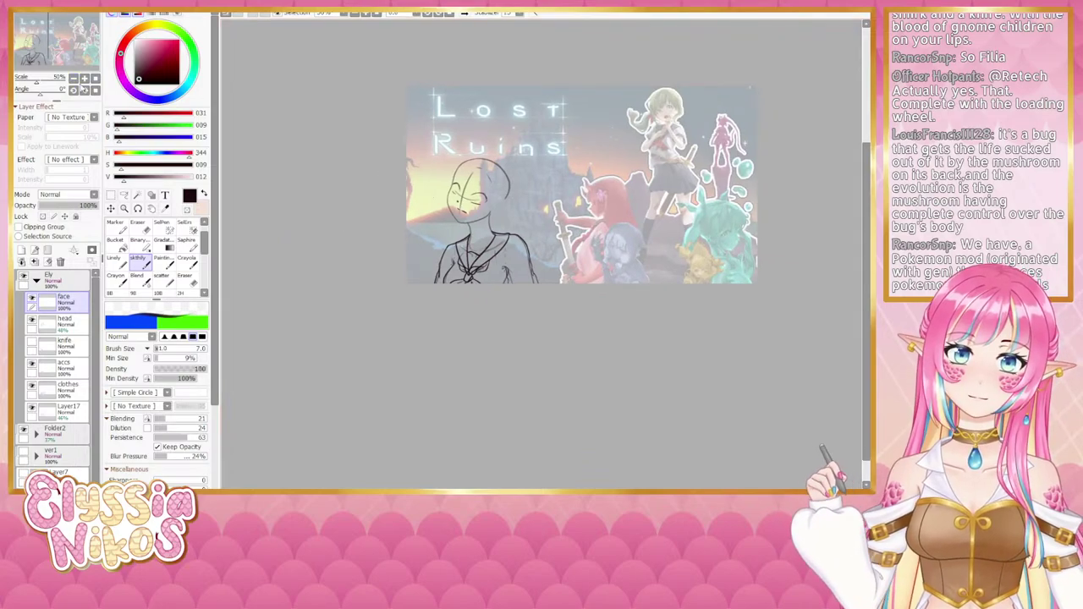
{"action": "scroll", "coordinate": [313, 191], "scroll_direction": "up", "scroll_amount": 2}
{"action": "left_click_drag", "start_coordinate": [342, 178], "coordinate": [338, 178]}
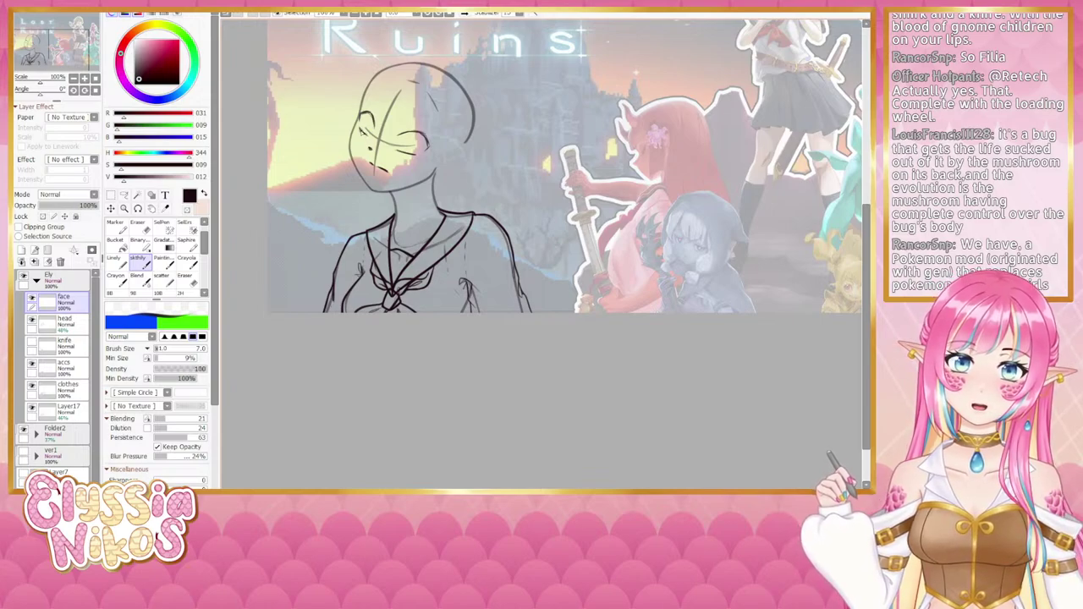
Step: Draw a bold eyebrow above the far eye with the sketch brush at size 8
{"action": "left_click", "coordinate": [73, 78]}
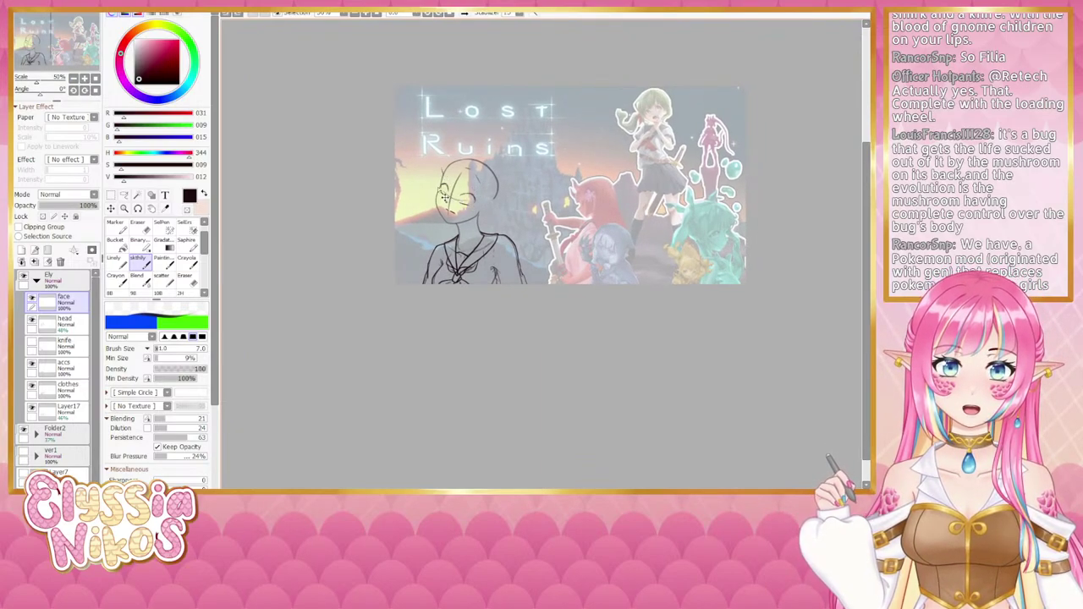
{"action": "left_click_drag", "start_coordinate": [457, 181], "coordinate": [450, 178]}
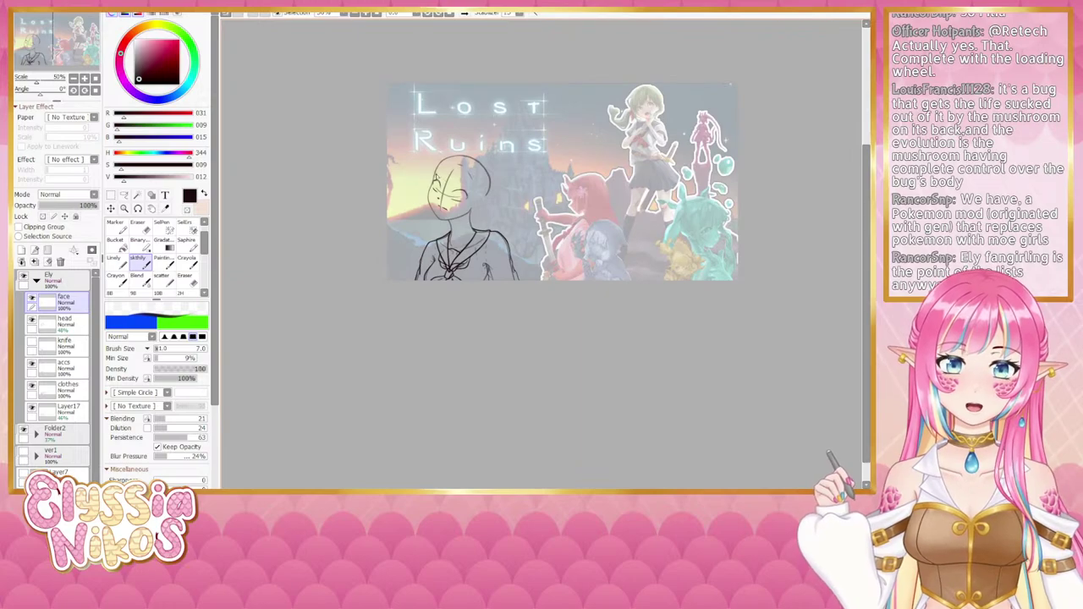
{"action": "key", "text": "Page_Up"}
{"action": "key", "text": "Page_Up"}
{"action": "left_click_drag", "start_coordinate": [394, 194], "coordinate": [454, 215]}
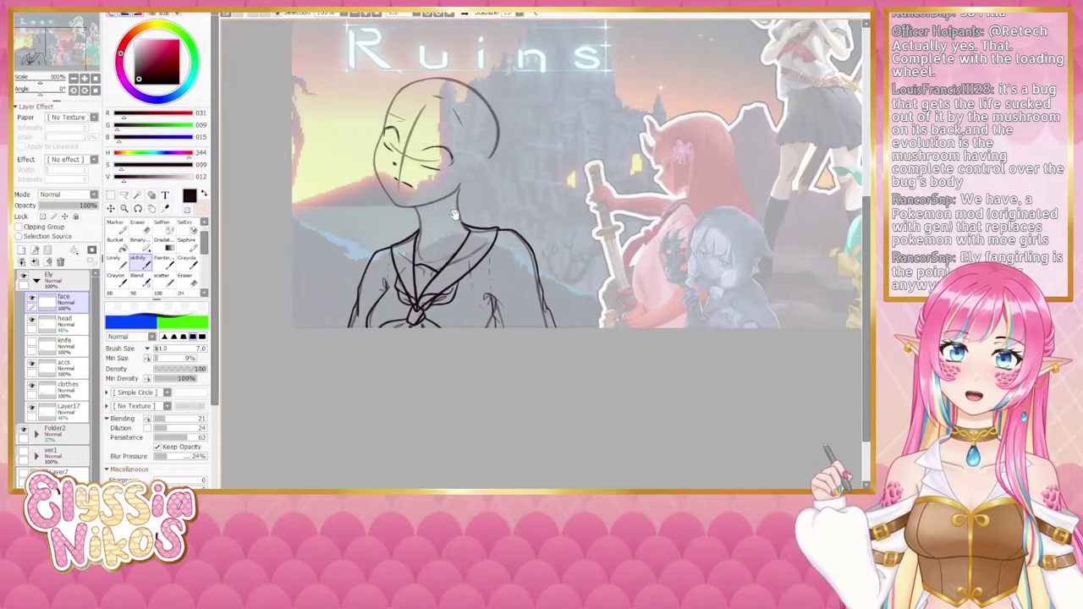
{"action": "key", "text": "]"}
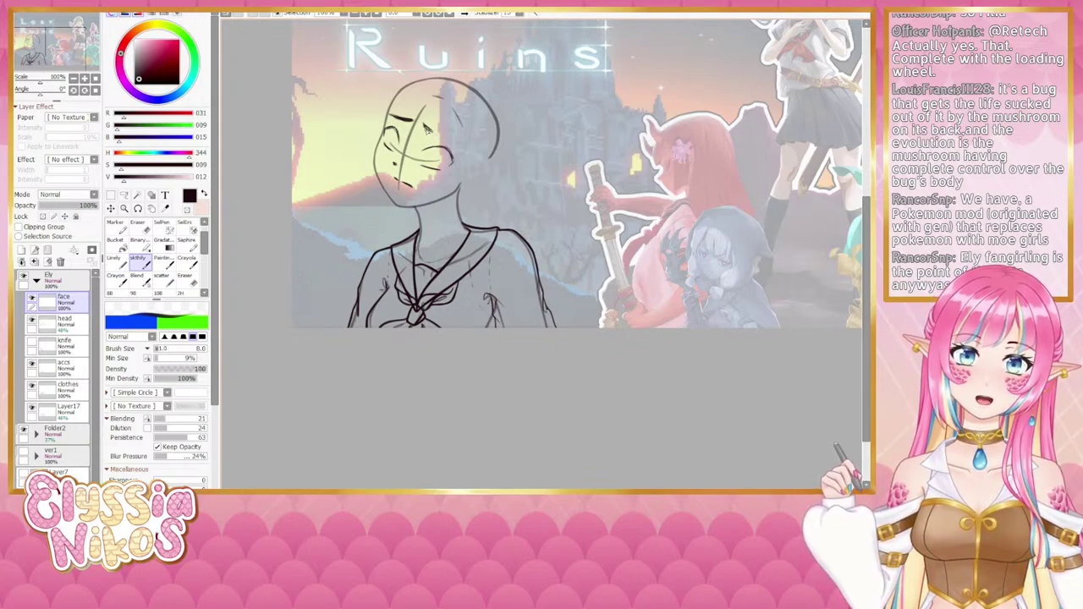
Step: Draw a bold slanted eyebrow above the near eye, undoing the rejected strokes
{"action": "mouse_move", "coordinate": [436, 133]}
{"action": "left_mouse_down"}
{"action": "mouse_move", "coordinate": [448, 138]}
{"action": "mouse_move", "coordinate": [416, 130]}
{"action": "mouse_move", "coordinate": [431, 115]}
{"action": "mouse_move", "coordinate": [458, 136]}
{"action": "left_mouse_up"}
{"action": "key", "text": "ctrl+z"}
{"action": "key", "text": "ctrl+z"}
{"action": "key", "text": "ctrl+z"}
{"action": "left_click", "coordinate": [125, 196]}
{"action": "key", "text": "ctrl+d"}
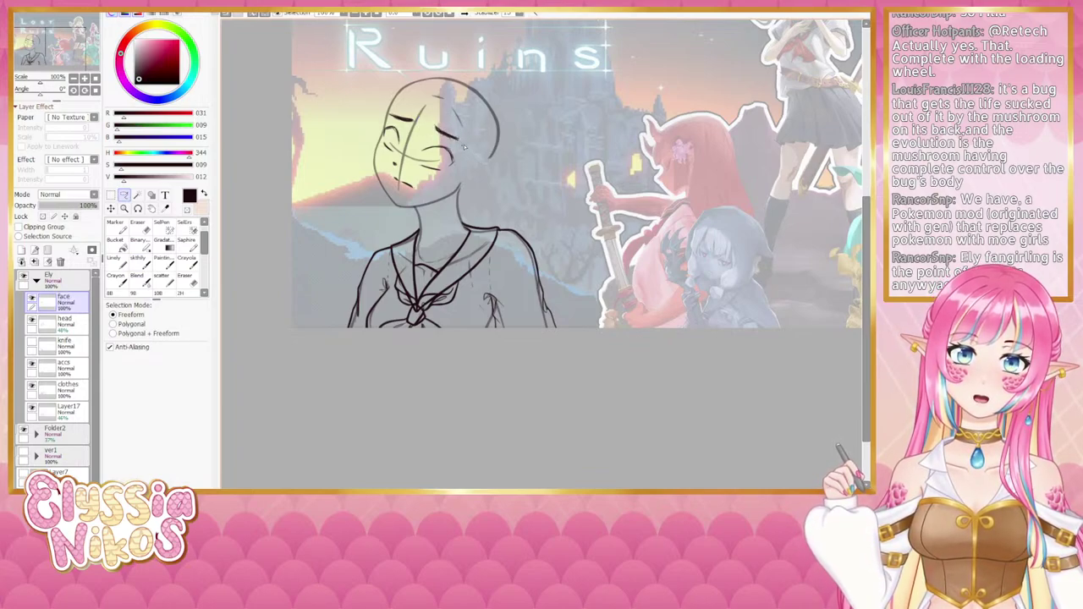
{"action": "left_click", "coordinate": [110, 196]}
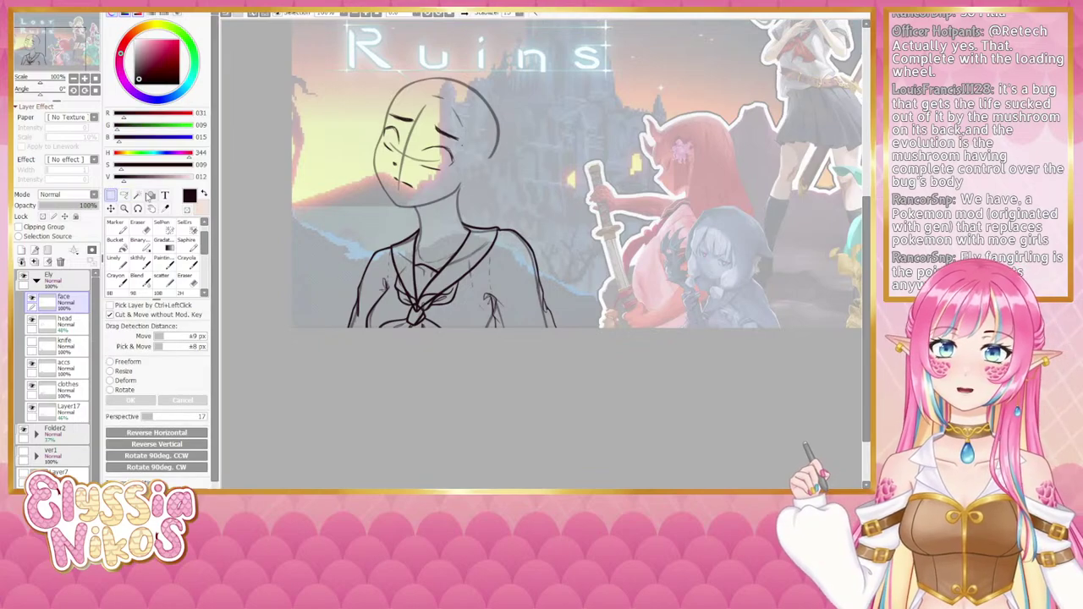
{"action": "scroll", "coordinate": [327, 169], "scroll_direction": "down", "scroll_amount": 4}
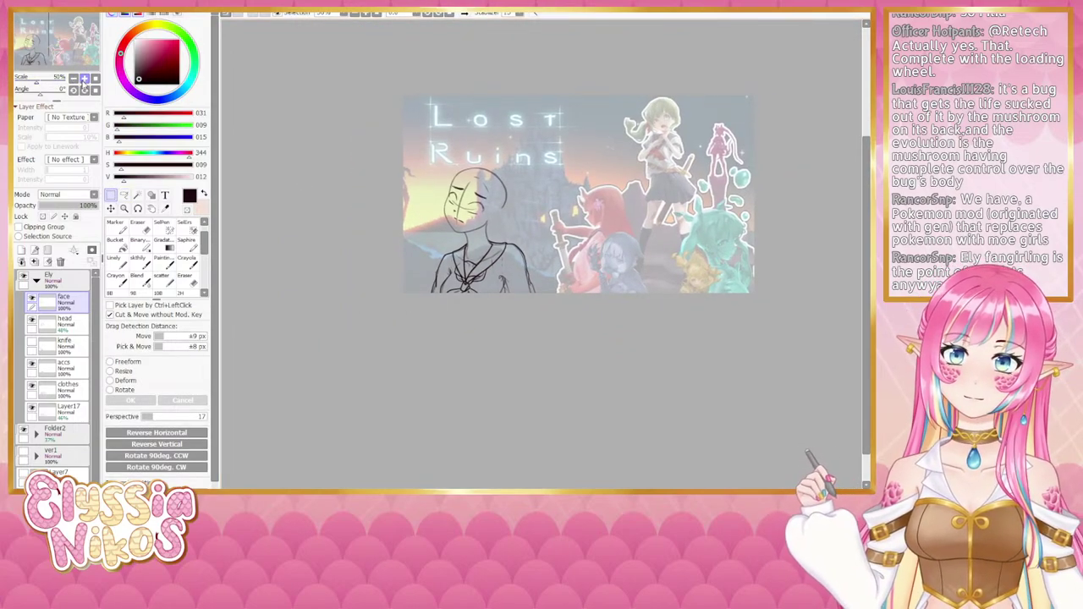
Step: Lasso the far eyebrow, then shift, narrow and reshape it with a Freeform and Deform transform
{"action": "left_click", "coordinate": [138, 256]}
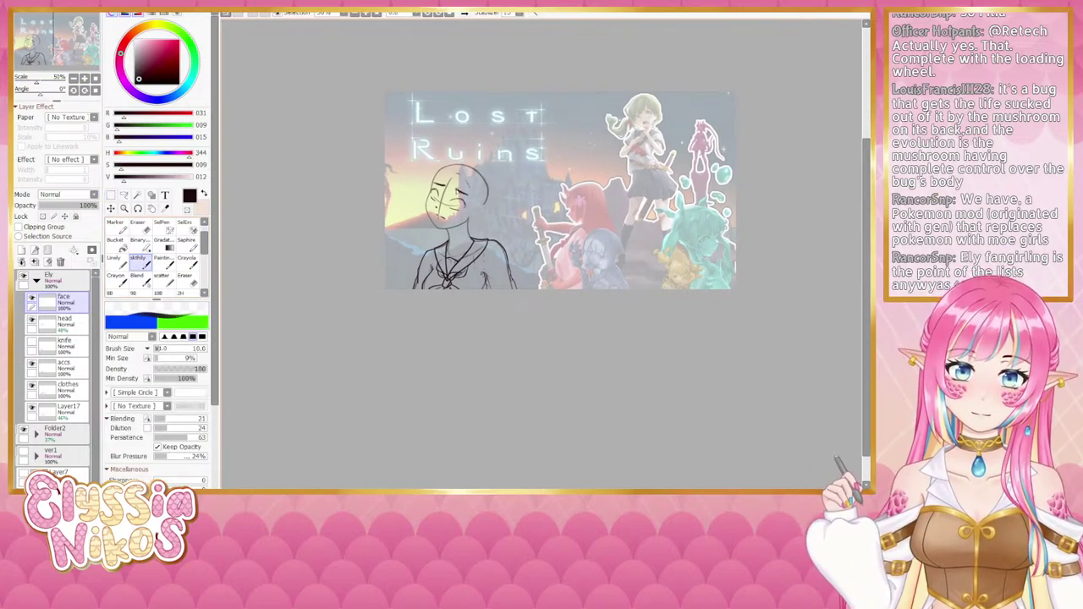
{"action": "left_click", "coordinate": [124, 195]}
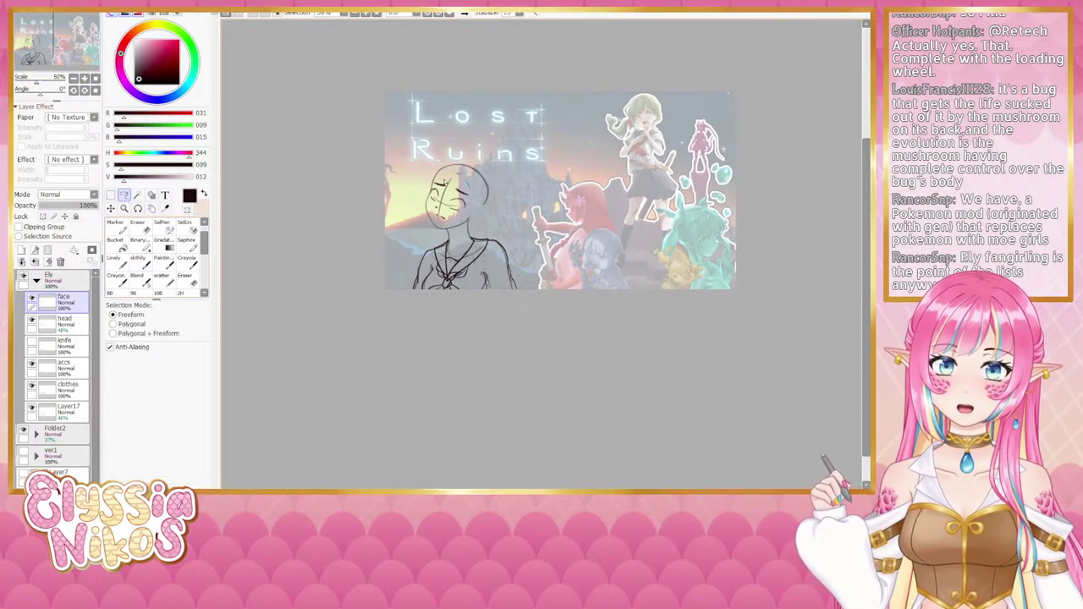
{"action": "left_click_drag", "start_coordinate": [446, 182], "coordinate": [433, 184]}
{"action": "key", "text": "ctrl+t"}
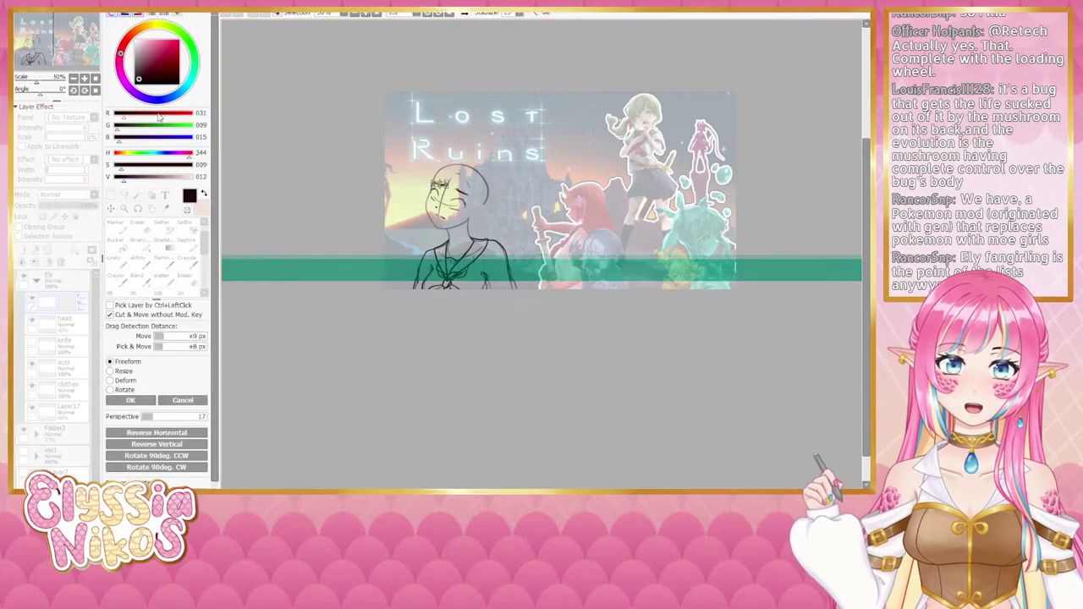
{"action": "left_click", "coordinate": [83, 79]}
{"action": "left_click", "coordinate": [85, 79]}
{"action": "left_click", "coordinate": [84, 80]}
{"action": "left_click_drag", "start_coordinate": [263, 95], "coordinate": [518, 179]}
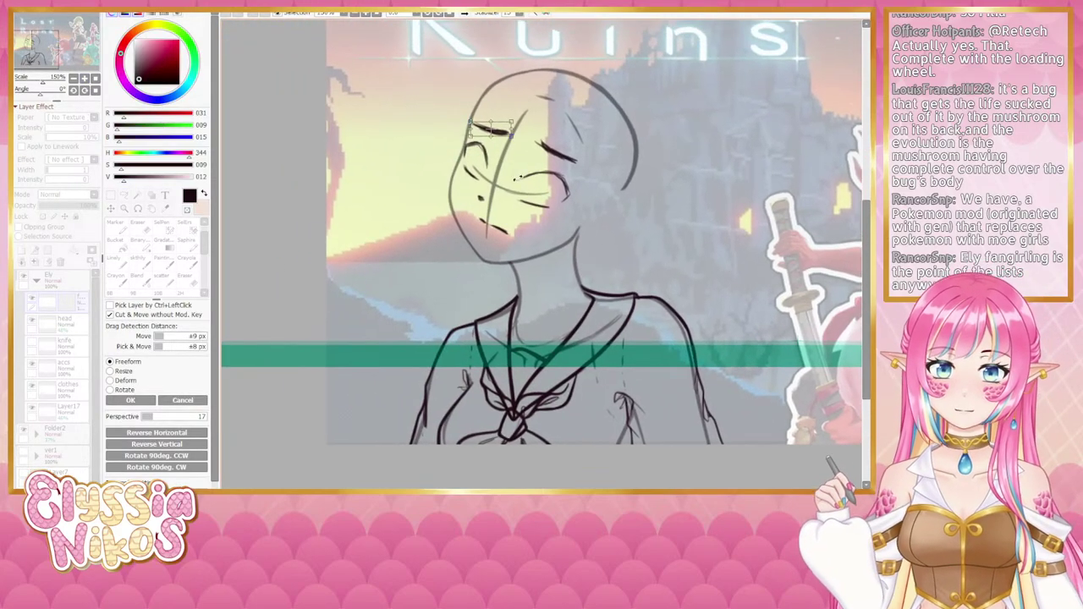
{"action": "mouse_move", "coordinate": [504, 126]}
{"action": "left_mouse_down"}
{"action": "mouse_move", "coordinate": [467, 132]}
{"action": "mouse_move", "coordinate": [502, 132]}
{"action": "left_mouse_up"}
{"action": "left_click", "coordinate": [127, 380]}
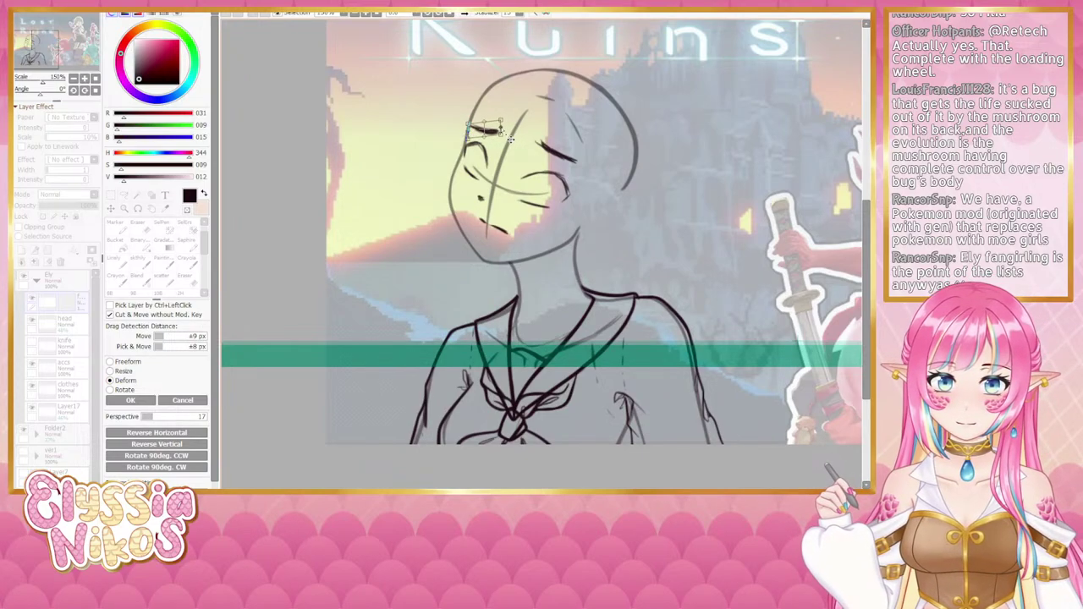
{"action": "left_click", "coordinate": [130, 400]}
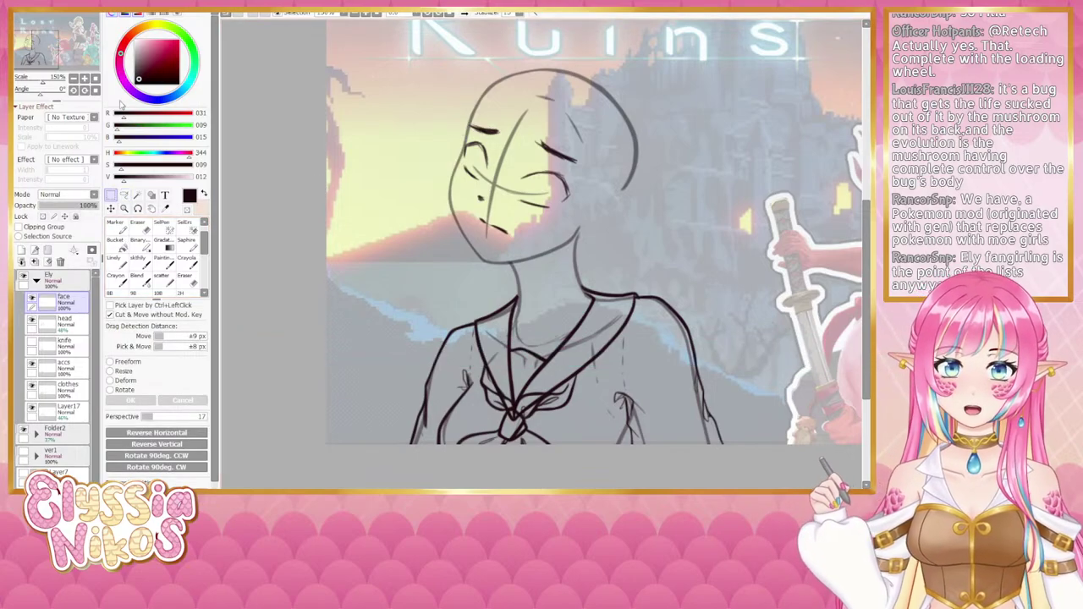
{"action": "scroll", "coordinate": [313, 170], "scroll_direction": "down", "scroll_amount": 3}
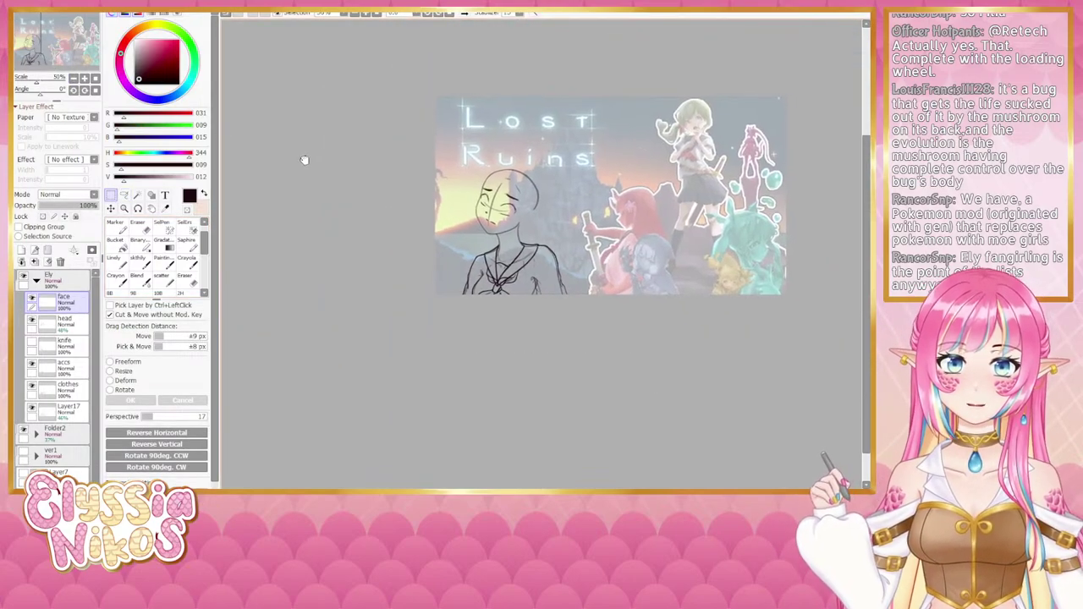
{"action": "scroll", "coordinate": [393, 223], "scroll_direction": "up", "scroll_amount": 2}
{"action": "left_click_drag", "start_coordinate": [393, 224], "coordinate": [388, 232]}
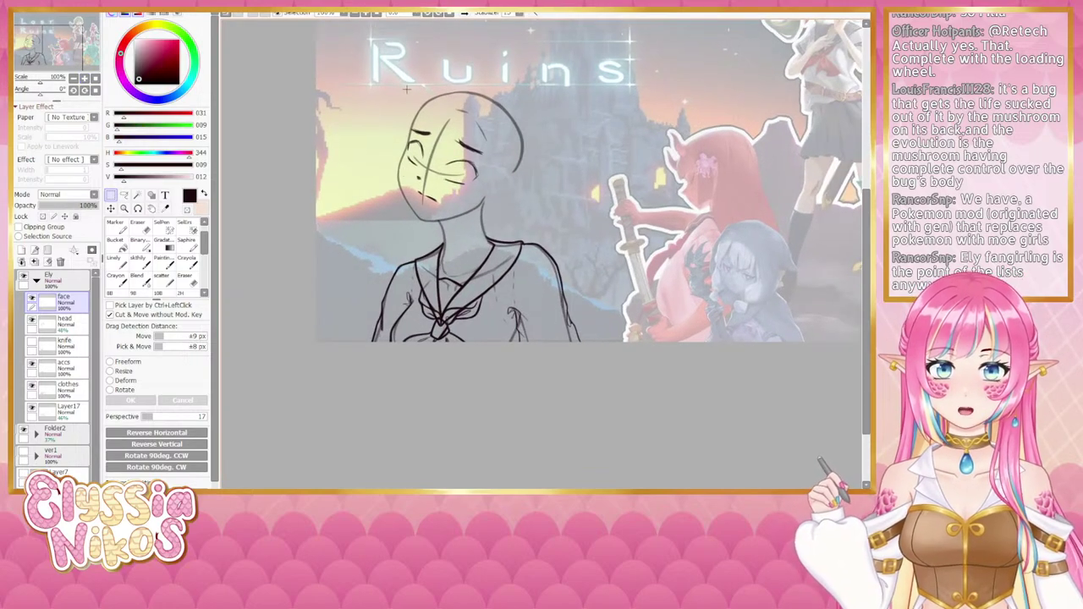
{"action": "left_click", "coordinate": [140, 263]}
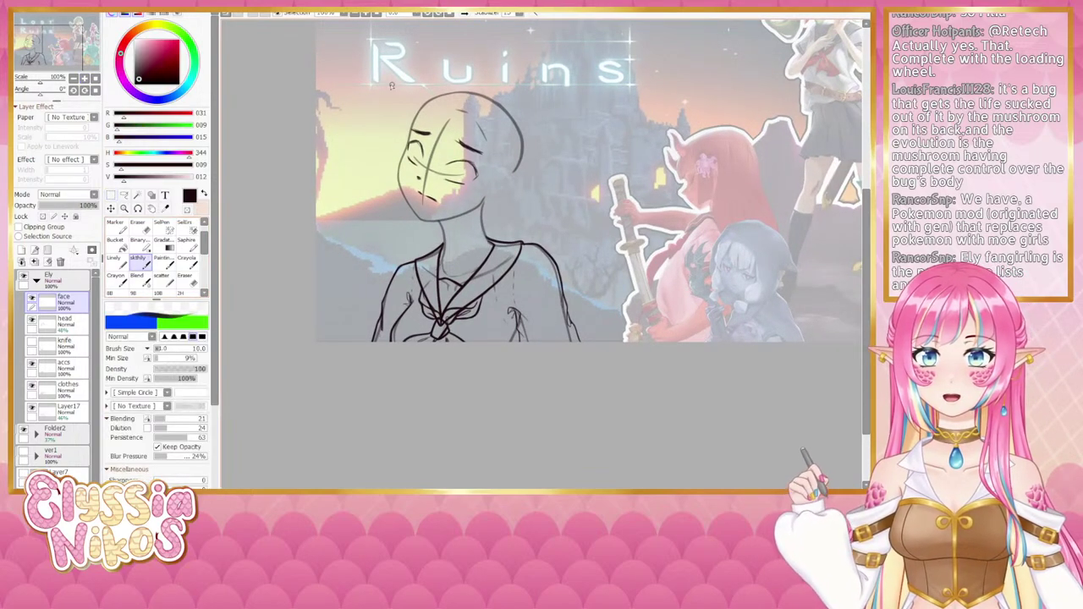
{"action": "left_click_drag", "start_coordinate": [450, 164], "coordinate": [412, 170]}
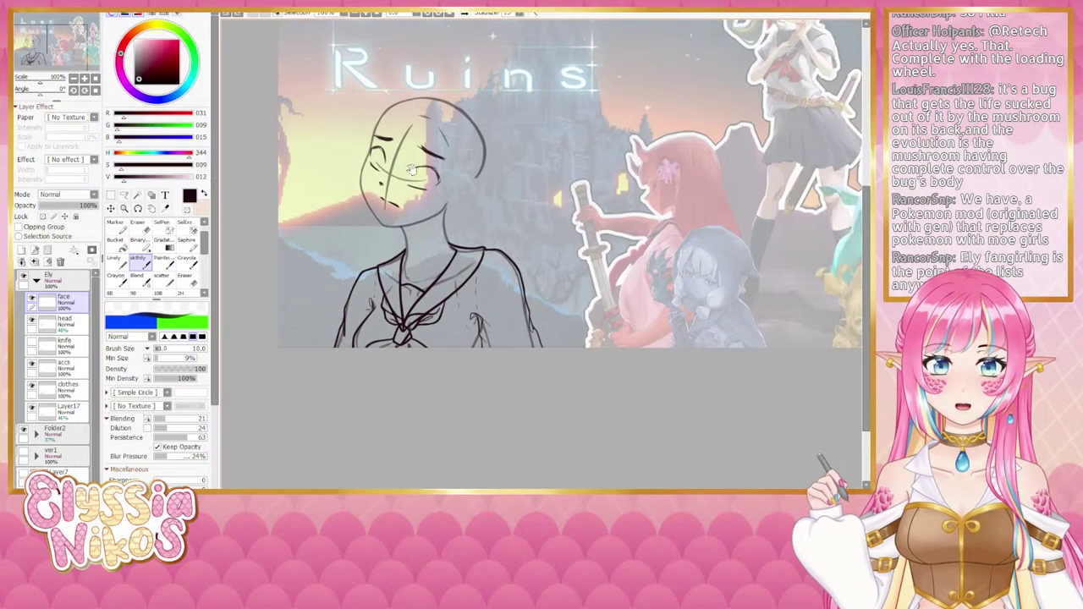
{"action": "left_click", "coordinate": [73, 79]}
{"action": "left_click", "coordinate": [73, 79]}
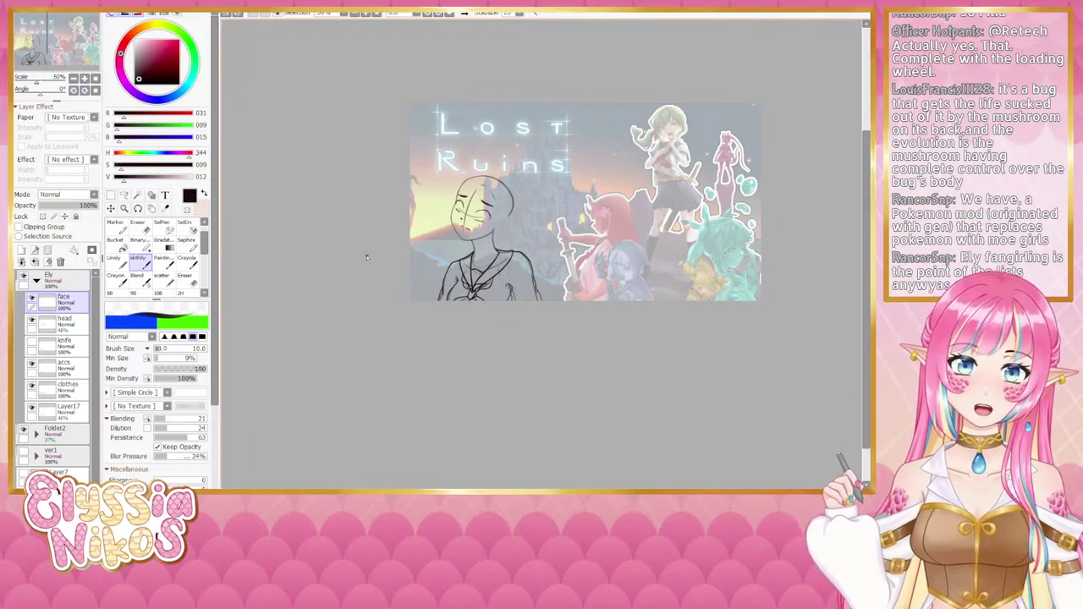
Step: Lasso the facial features on the face layer, adjust them with a Freeform transform and deselect them
{"action": "left_click", "coordinate": [124, 196]}
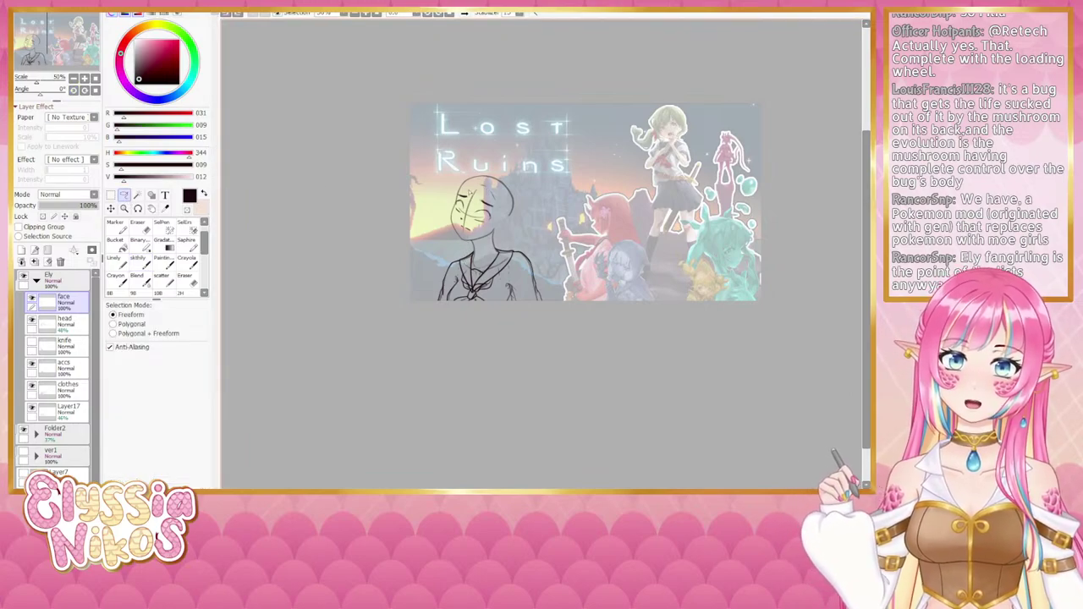
{"action": "mouse_move", "coordinate": [466, 222]}
{"action": "left_mouse_down"}
{"action": "mouse_move", "coordinate": [496, 226]}
{"action": "mouse_move", "coordinate": [481, 213]}
{"action": "left_mouse_up"}
{"action": "key", "text": "ctrl+t"}
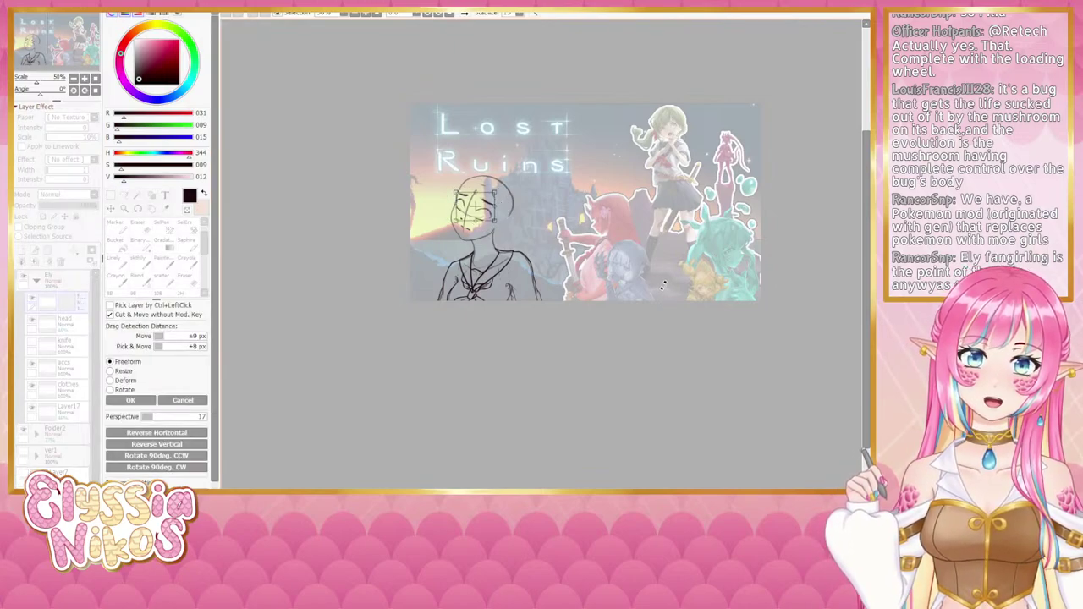
{"action": "left_click", "coordinate": [131, 401]}
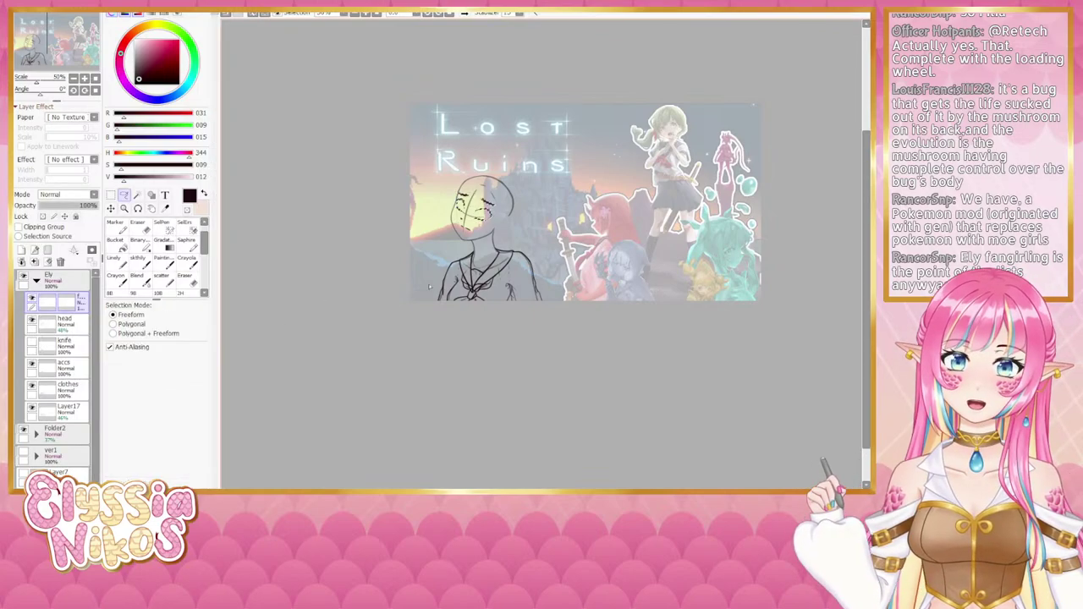
{"action": "key", "text": "ctrl+d"}
Step: Lasso the near eye and its eyebrow and shift them slightly toward the face's centre with a Freeform transform
{"action": "mouse_move", "coordinate": [498, 229]}
{"action": "left_mouse_down"}
{"action": "mouse_move", "coordinate": [510, 198]}
{"action": "mouse_move", "coordinate": [484, 190]}
{"action": "mouse_move", "coordinate": [464, 219]}
{"action": "mouse_move", "coordinate": [498, 226]}
{"action": "left_mouse_up"}
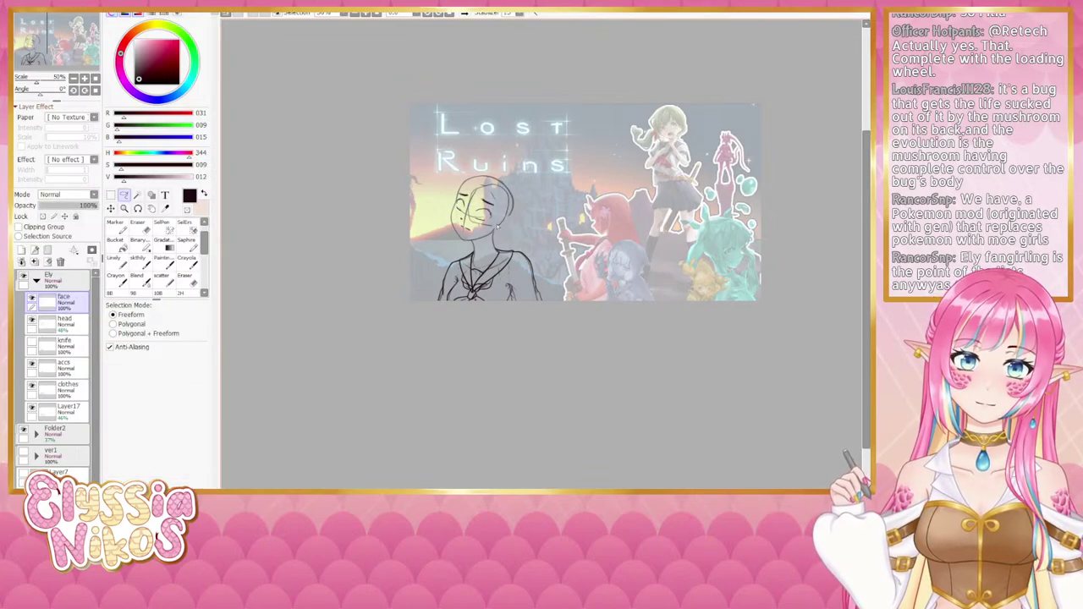
{"action": "key", "text": "ctrl+t"}
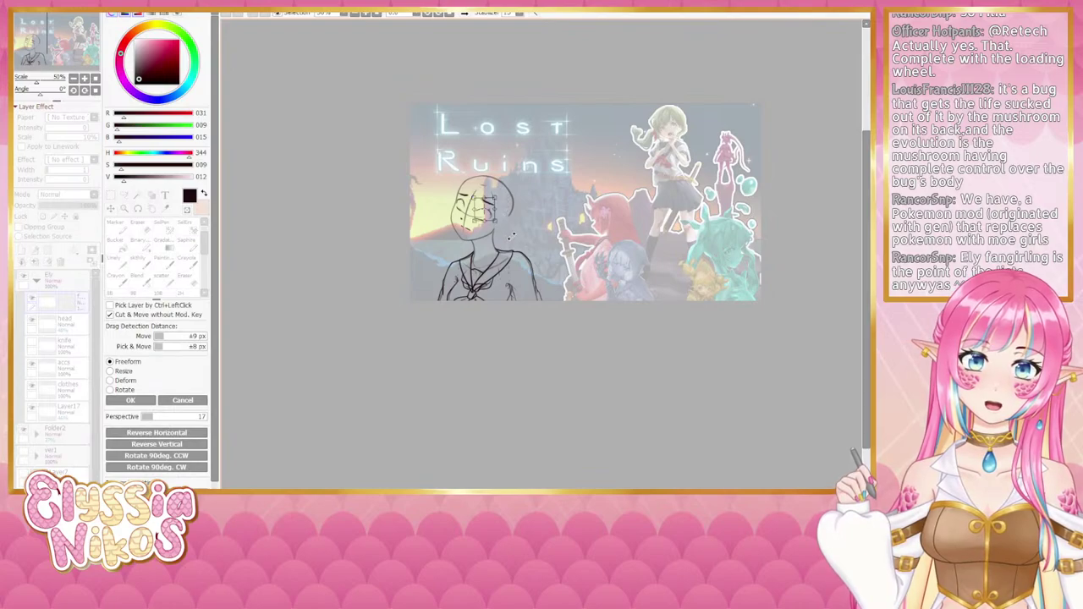
{"action": "left_click_drag", "start_coordinate": [485, 209], "coordinate": [482, 209]}
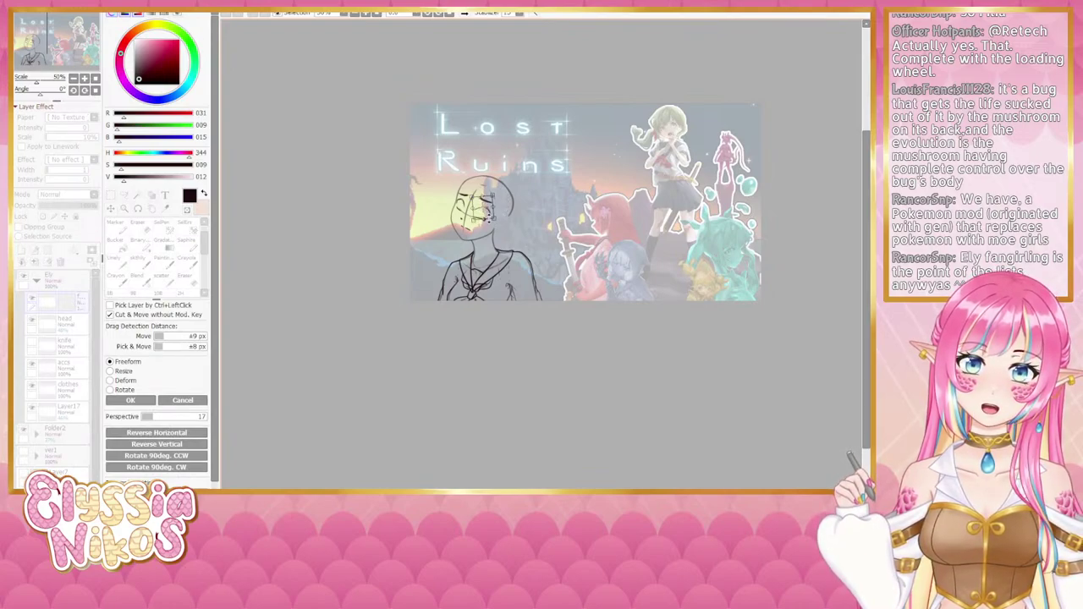
{"action": "key", "text": "Return"}
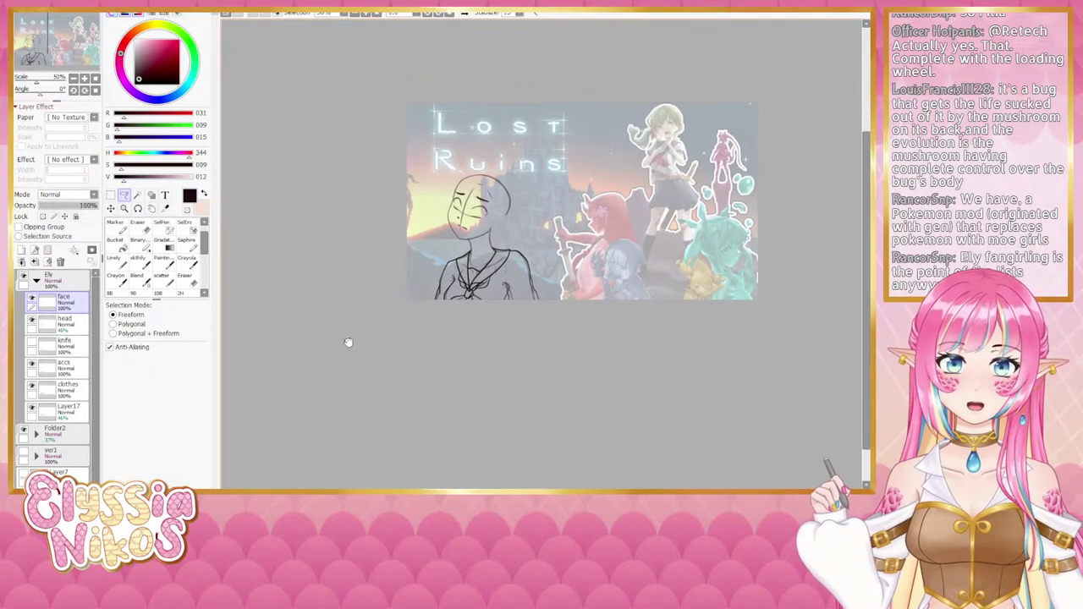
Step: Check the face in mirrored view, then lasso the mouth and adjust it with a Freeform transform
{"action": "key", "text": "h"}
{"action": "left_click_drag", "start_coordinate": [483, 90], "coordinate": [471, 87]}
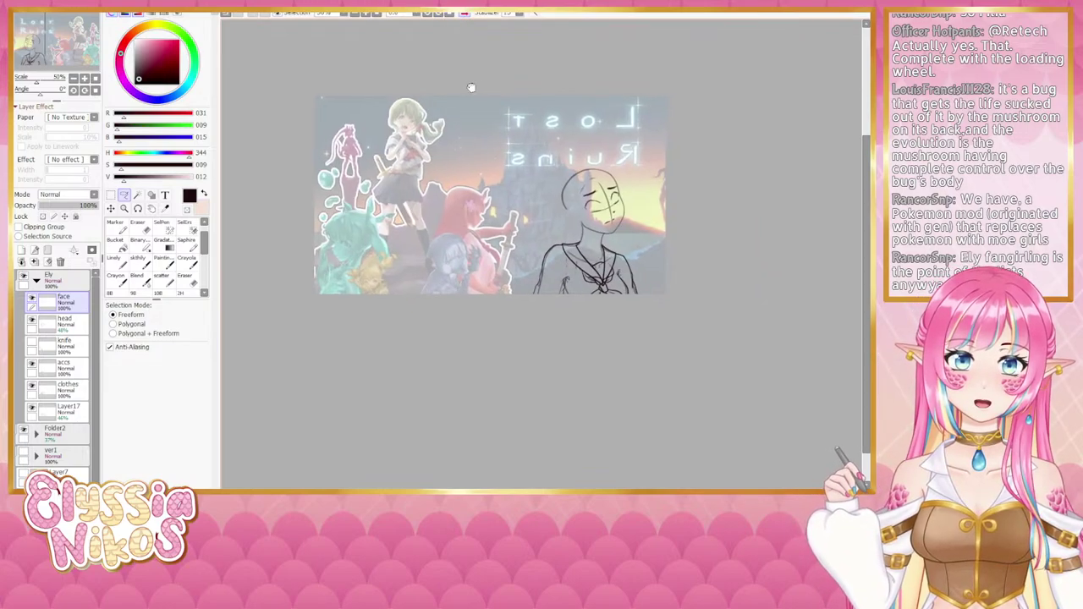
{"action": "left_click", "coordinate": [465, 13]}
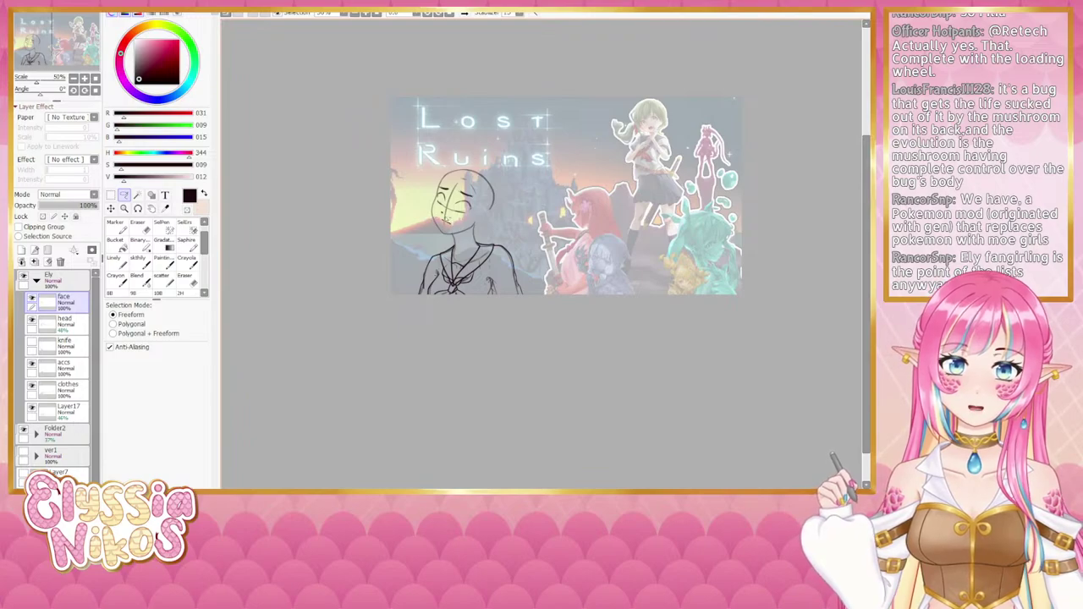
{"action": "left_click_drag", "start_coordinate": [451, 229], "coordinate": [454, 224]}
{"action": "key", "text": "ctrl+t"}
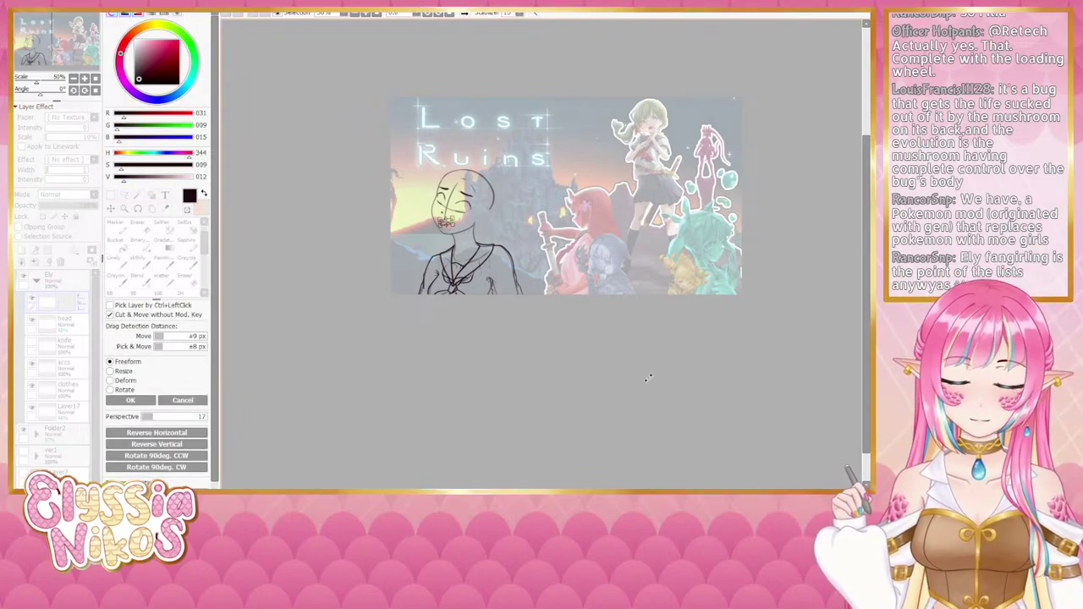
{"action": "key", "text": "Return"}
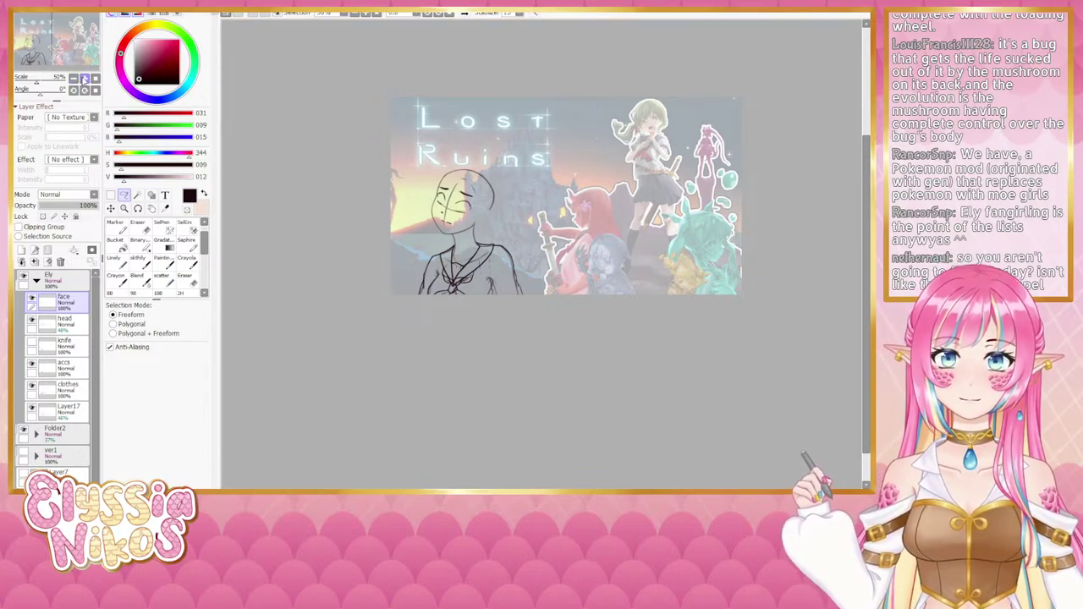
Step: Adjust the near eyebrow with a Freeform transform and compare the face in mirrored view
{"action": "left_click", "coordinate": [83, 78]}
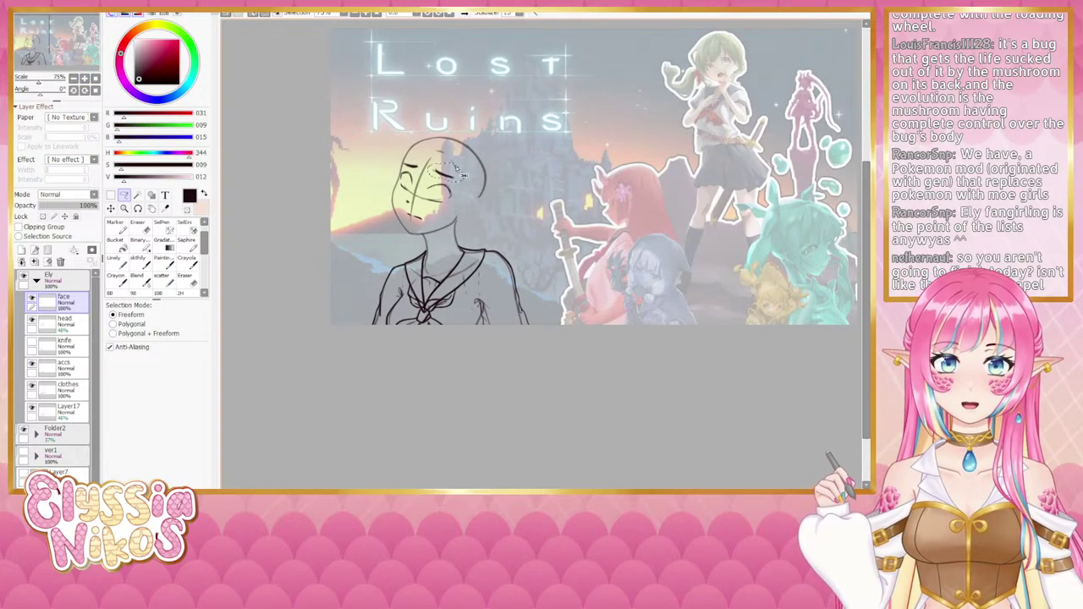
{"action": "key", "text": "ctrl+t"}
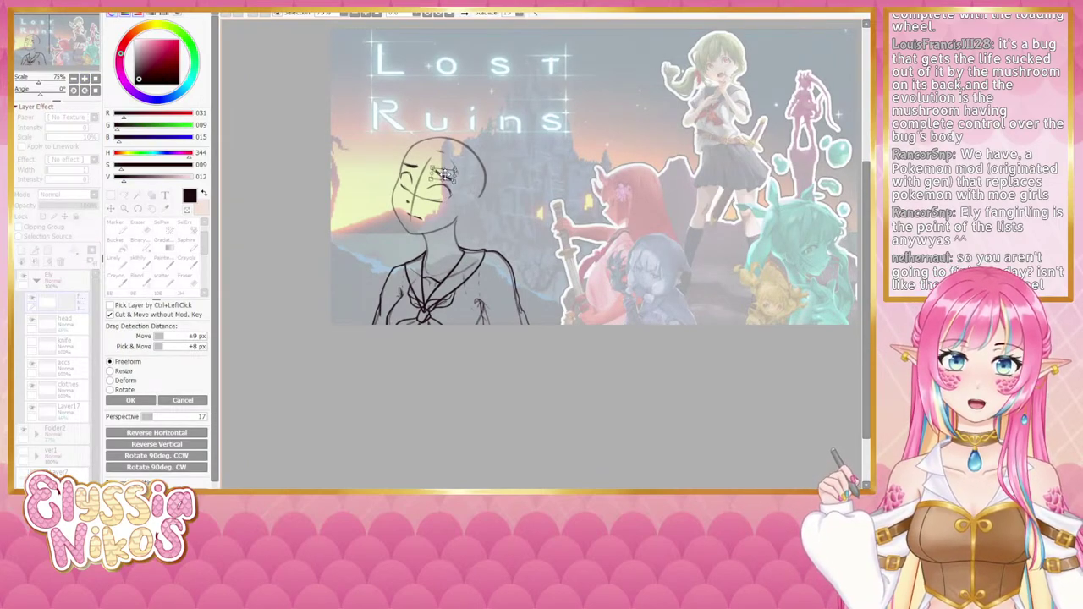
{"action": "key", "text": "Return"}
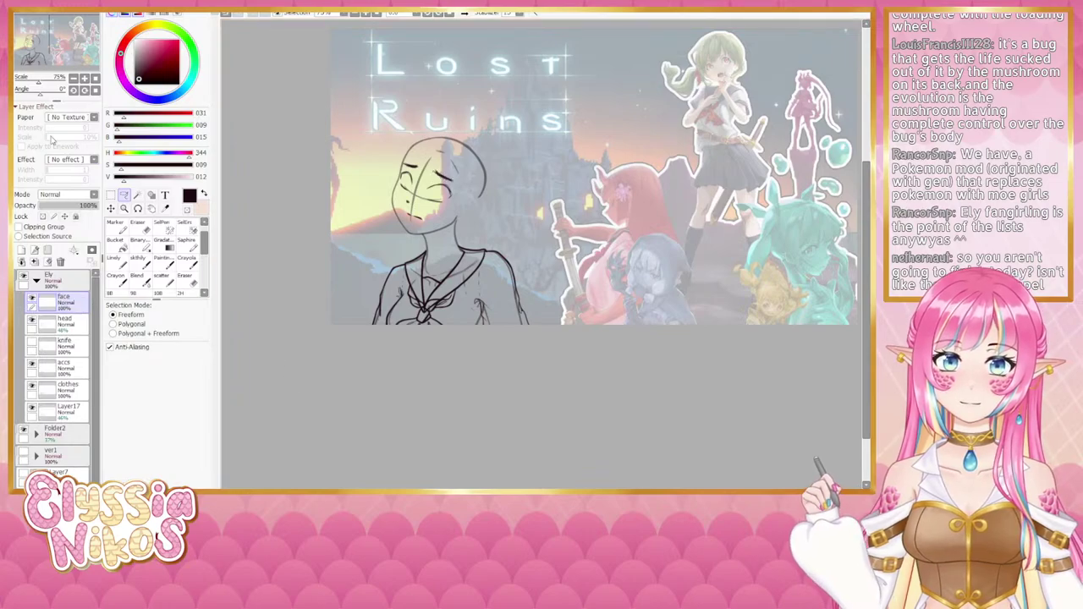
{"action": "left_click", "coordinate": [74, 77]}
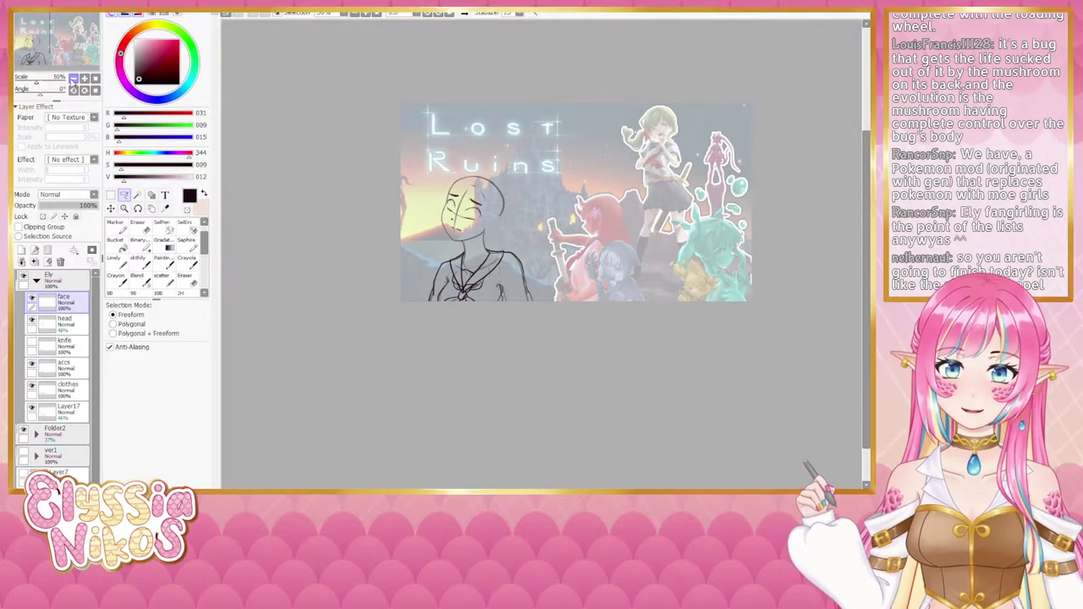
{"action": "left_click", "coordinate": [464, 14]}
{"action": "left_click", "coordinate": [464, 13]}
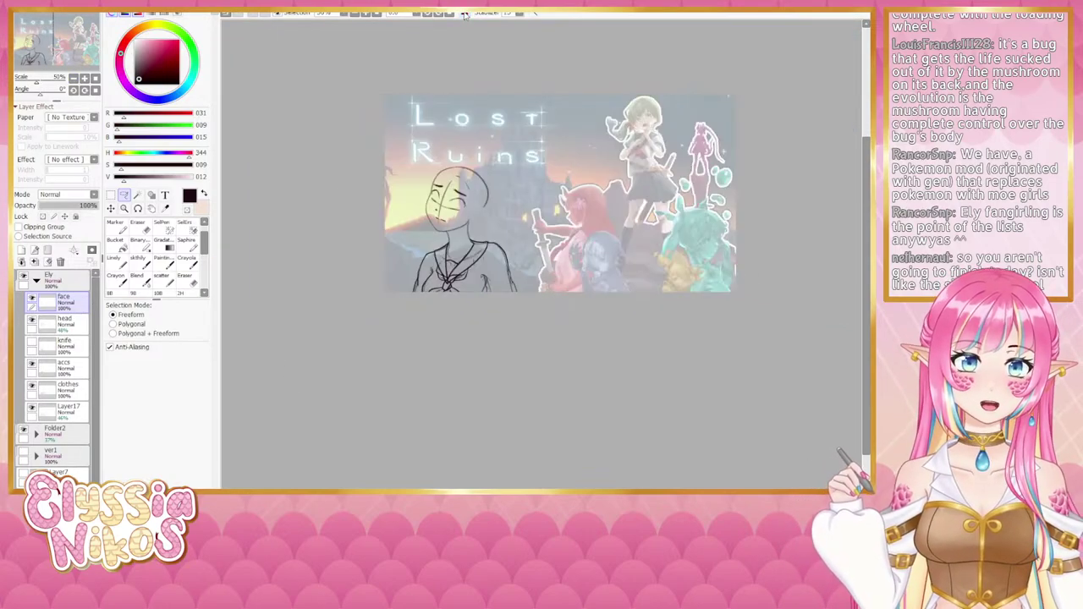
{"action": "left_click_drag", "start_coordinate": [462, 212], "coordinate": [444, 205]}
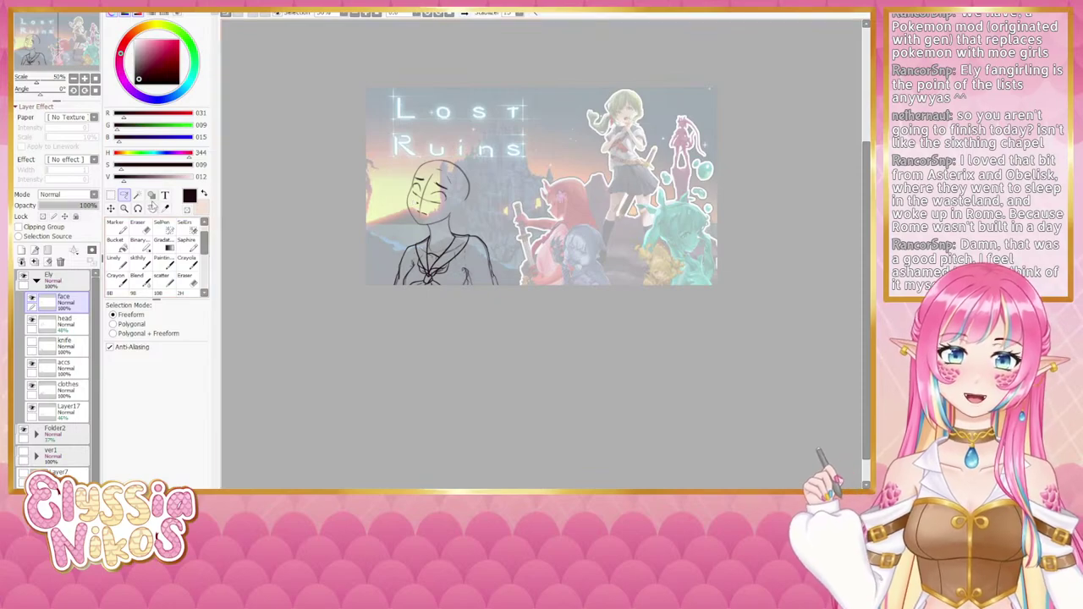
Step: Sketch the open eyes and irises on a new layer with the sketch brush at size 7, checking them in mirrored view
{"action": "left_click", "coordinate": [84, 79]}
{"action": "left_click_drag", "start_coordinate": [385, 200], "coordinate": [390, 263]}
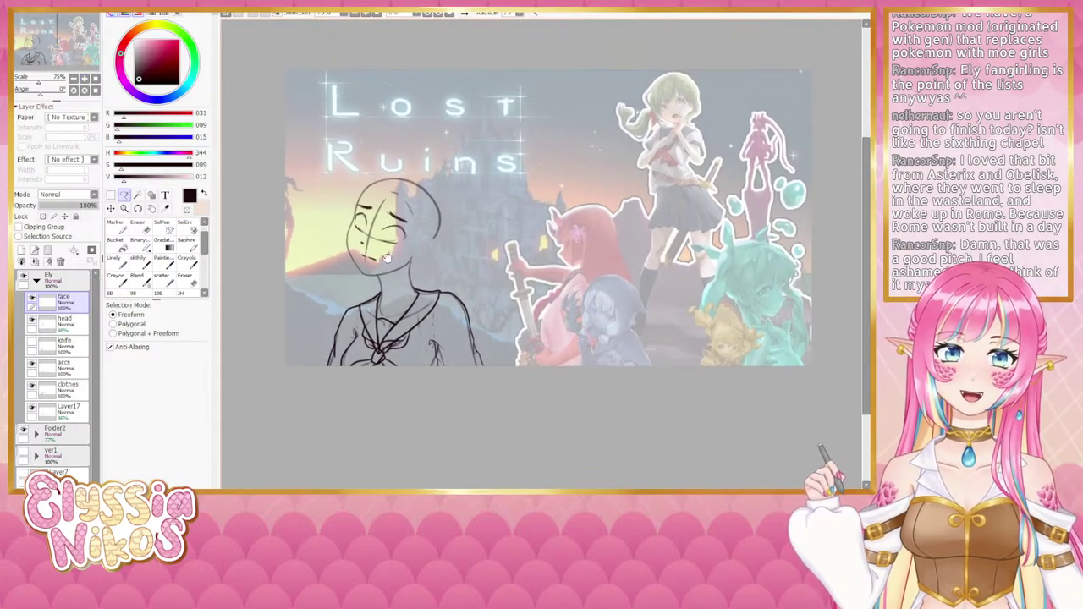
{"action": "left_click", "coordinate": [140, 259]}
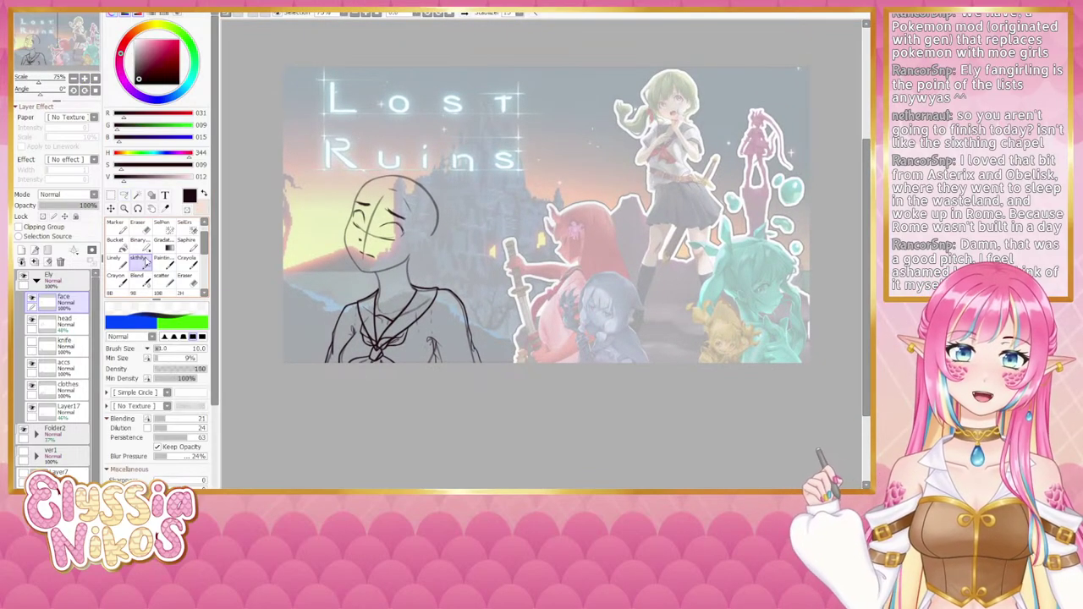
{"action": "mouse_move", "coordinate": [389, 237]}
{"action": "left_mouse_down"}
{"action": "mouse_move", "coordinate": [378, 216]}
{"action": "mouse_move", "coordinate": [398, 220]}
{"action": "mouse_move", "coordinate": [347, 201]}
{"action": "mouse_move", "coordinate": [383, 209]}
{"action": "left_mouse_up"}
{"action": "left_click", "coordinate": [22, 251]}
{"action": "key", "text": "bracketleft"}
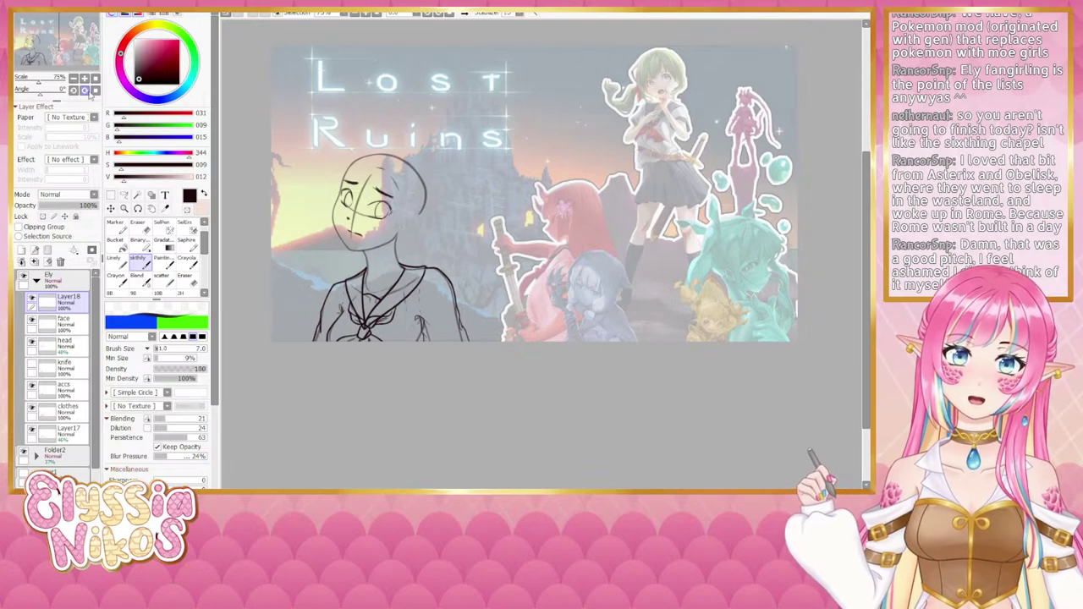
{"action": "left_click", "coordinate": [73, 78]}
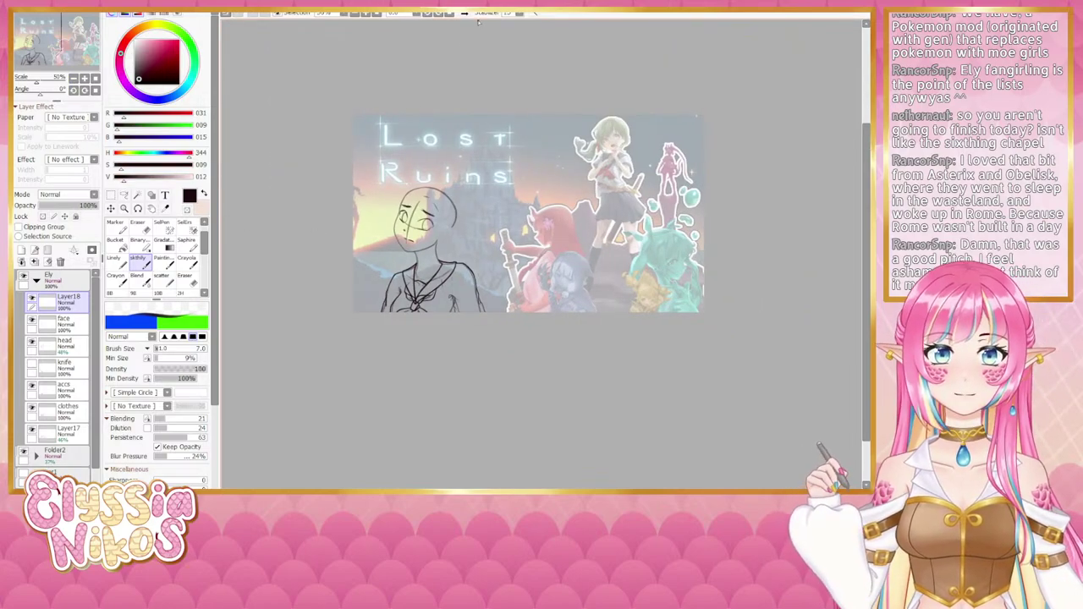
{"action": "left_click", "coordinate": [464, 14]}
{"action": "left_click_drag", "start_coordinate": [512, 97], "coordinate": [476, 86]}
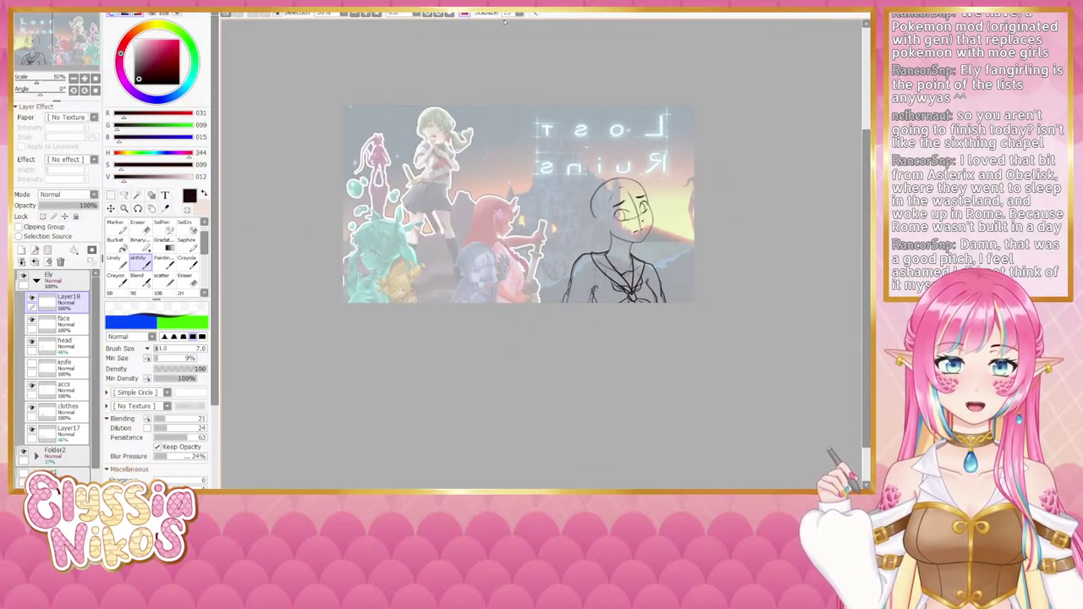
{"action": "left_click", "coordinate": [464, 13]}
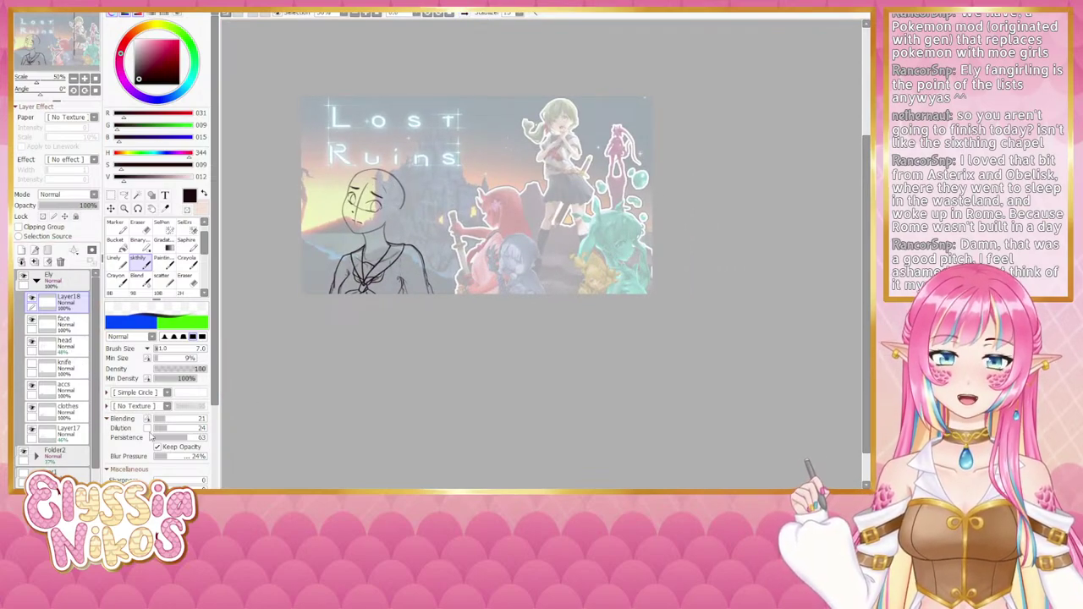
Step: Set the head layer's opacity to 100% and erase the construction guidelines across the face
{"action": "left_click", "coordinate": [83, 347]}
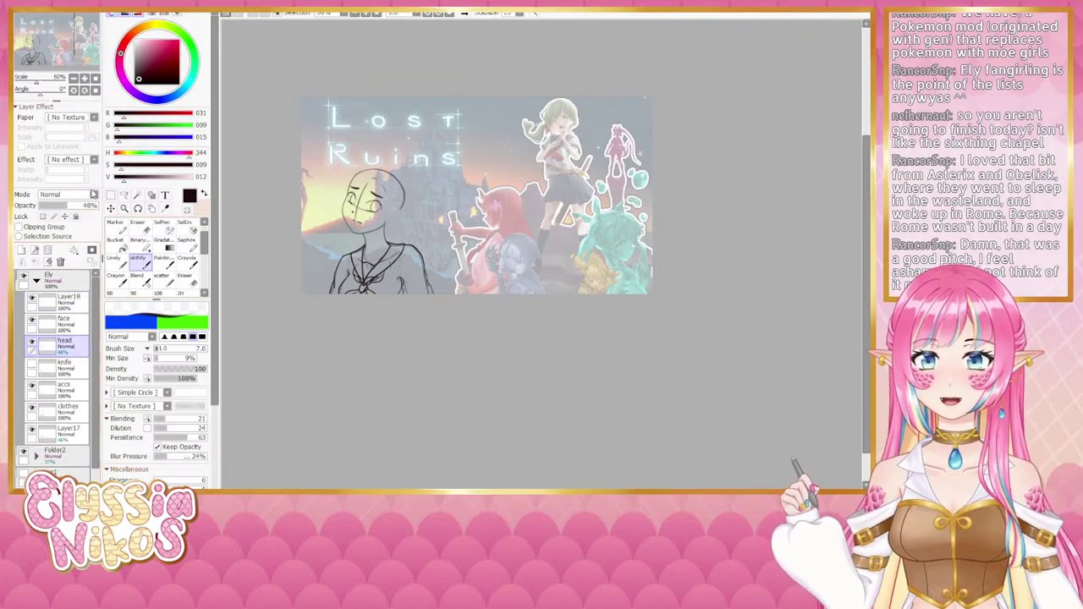
{"action": "left_click_drag", "start_coordinate": [82, 206], "coordinate": [99, 206]}
{"action": "left_click", "coordinate": [138, 227]}
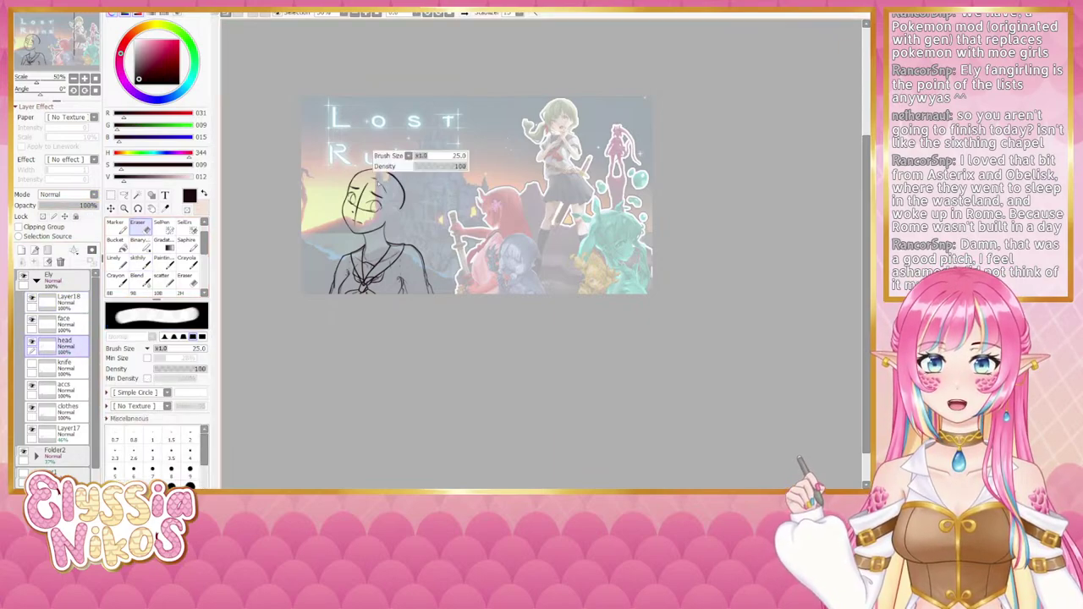
{"action": "mouse_move", "coordinate": [378, 184]}
{"action": "left_mouse_down"}
{"action": "mouse_move", "coordinate": [396, 183]}
{"action": "mouse_move", "coordinate": [356, 226]}
{"action": "mouse_move", "coordinate": [374, 211]}
{"action": "mouse_move", "coordinate": [357, 206]}
{"action": "left_mouse_up"}
{"action": "key", "text": "ctrl+z"}
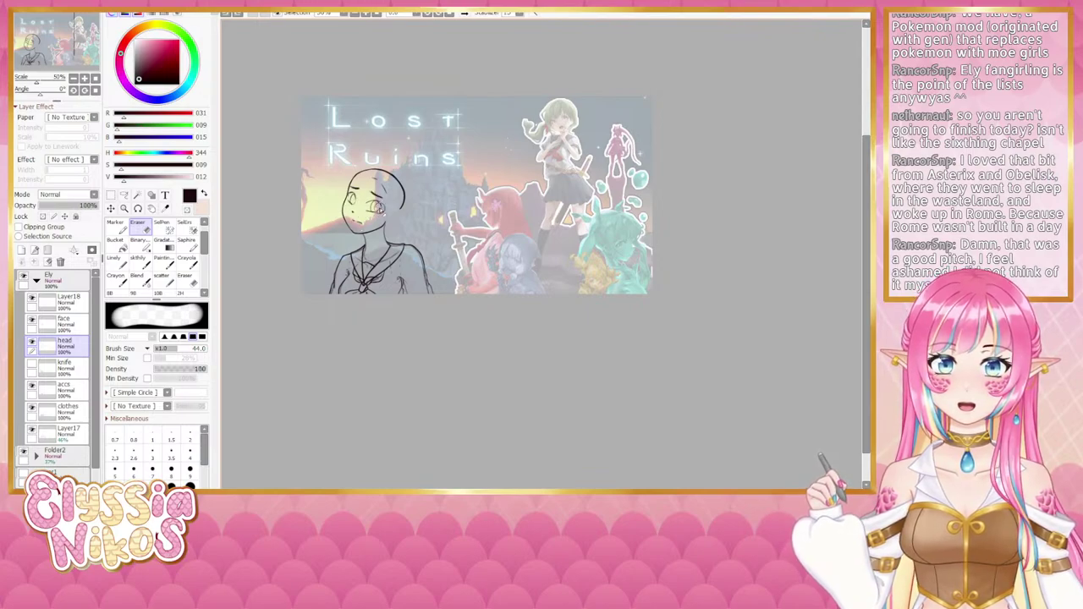
Step: Draw a long pointed ear on the head layer with the sketch brush at size 7 and clean up its base with the eraser
{"action": "left_click", "coordinate": [138, 262]}
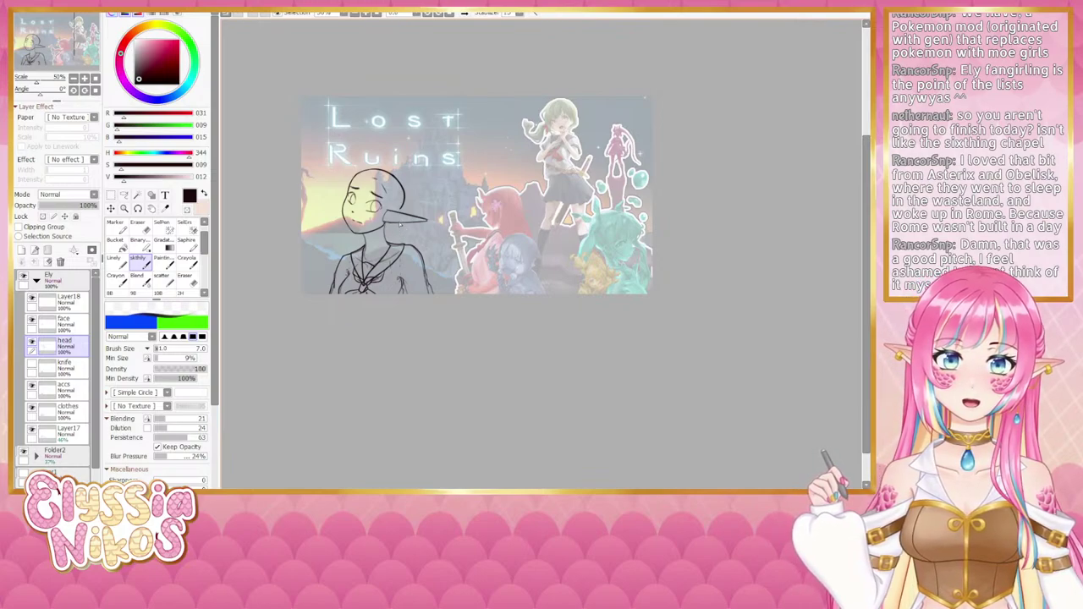
{"action": "key", "text": "e"}
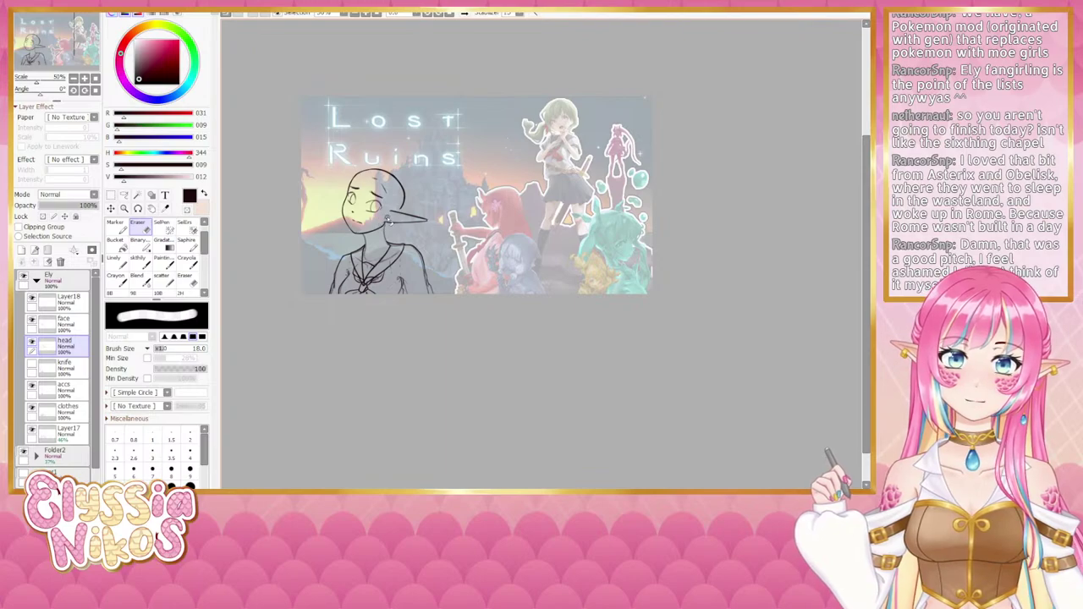
{"action": "left_click", "coordinate": [139, 267]}
{"action": "left_click_drag", "start_coordinate": [312, 221], "coordinate": [305, 208]}
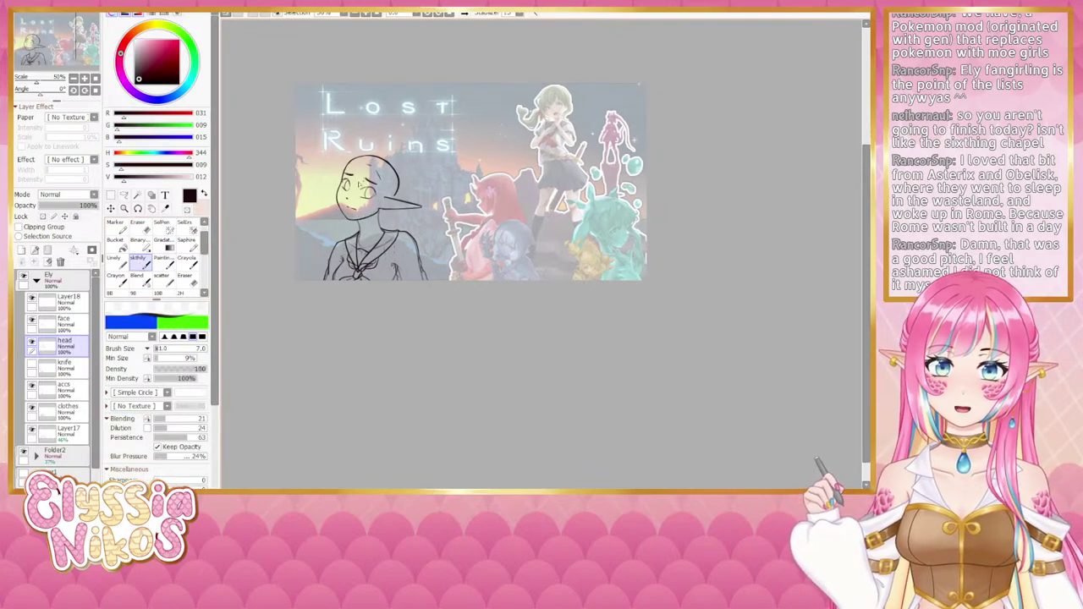
Step: Rename the eye sketch layer as eye, then sketch a curve over the front of the head on a new layer at size 14
{"action": "left_click", "coordinate": [70, 302]}
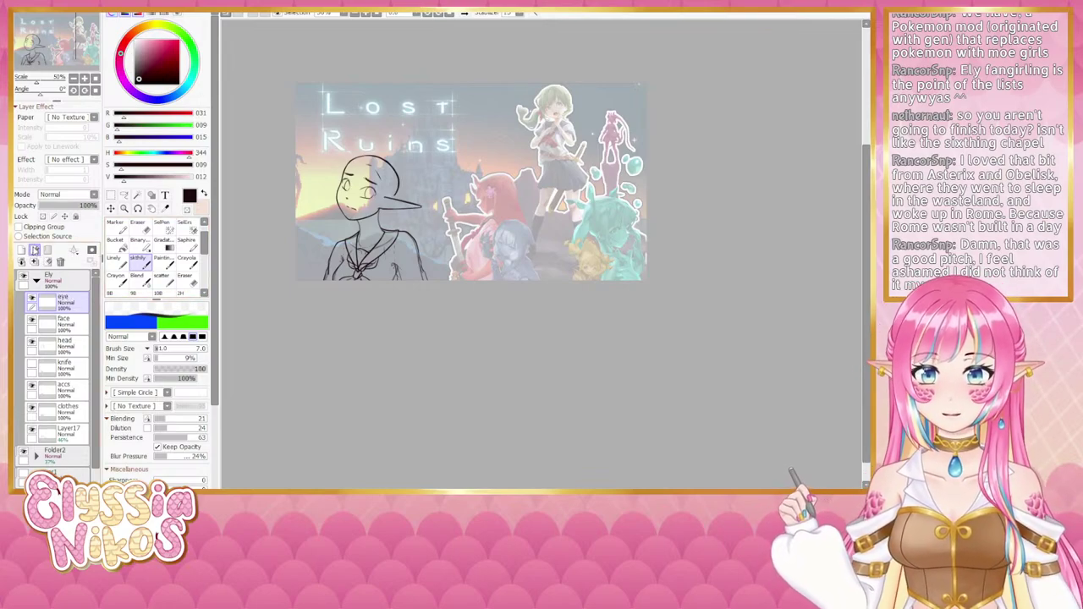
{"action": "left_click", "coordinate": [23, 250]}
{"action": "mouse_move", "coordinate": [352, 187]}
{"action": "left_mouse_down"}
{"action": "mouse_move", "coordinate": [344, 190]}
{"action": "mouse_move", "coordinate": [368, 163]}
{"action": "left_mouse_up"}
{"action": "key", "text": "bracketright"}
{"action": "key", "text": "bracketright"}
{"action": "key", "text": "bracketleft"}
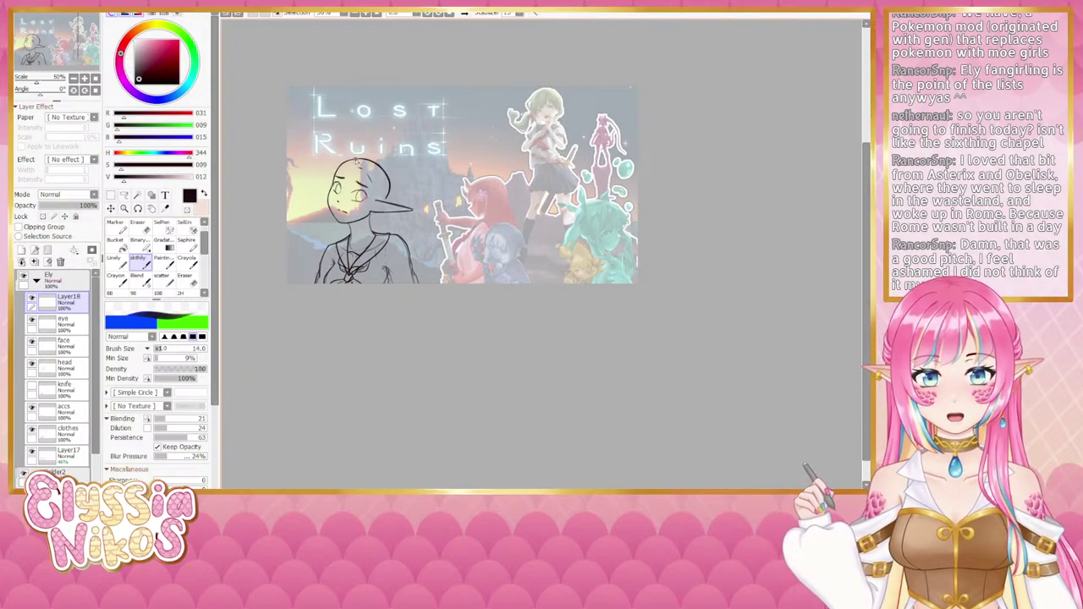
{"action": "left_click_drag", "start_coordinate": [347, 158], "coordinate": [327, 188]}
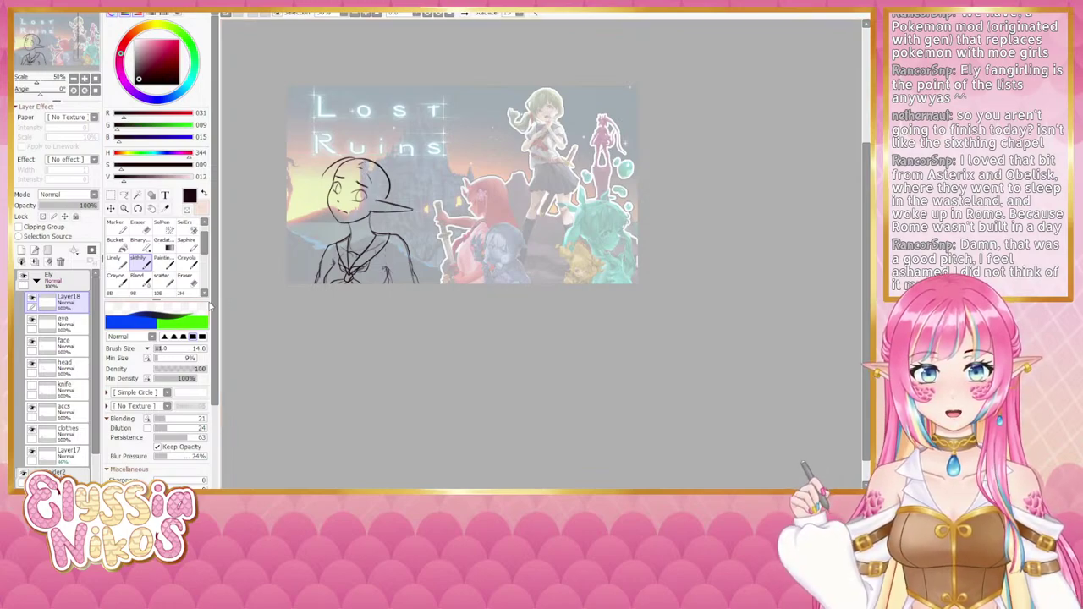
Step: Redraw the forehead and front skull outline on the head layer with the sketch brush at size 9
{"action": "left_click", "coordinate": [72, 367]}
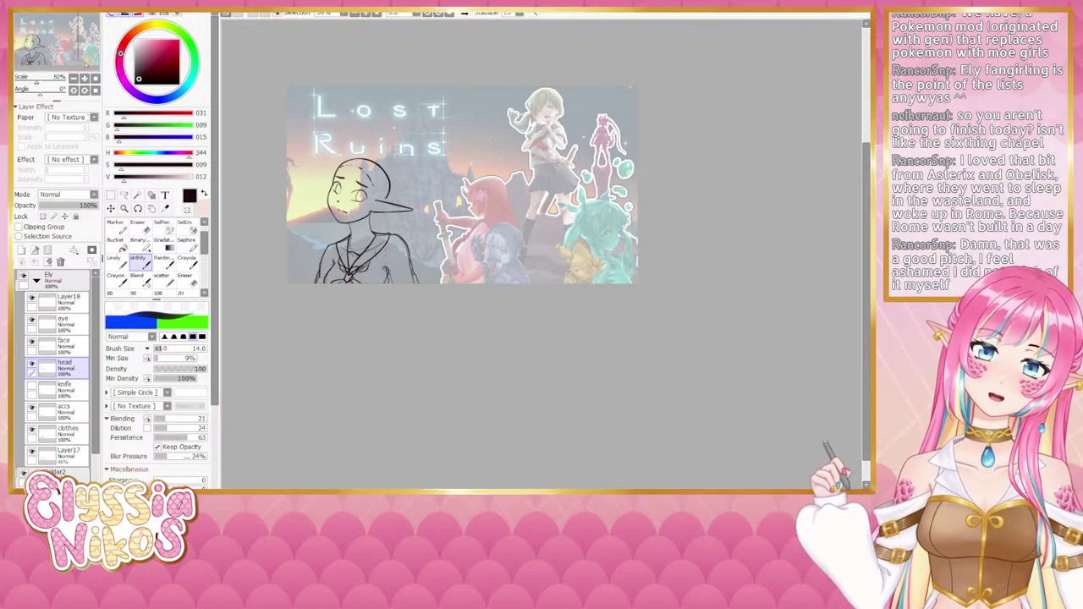
{"action": "left_click", "coordinate": [83, 78]}
{"action": "left_click_drag", "start_coordinate": [343, 180], "coordinate": [645, 228]}
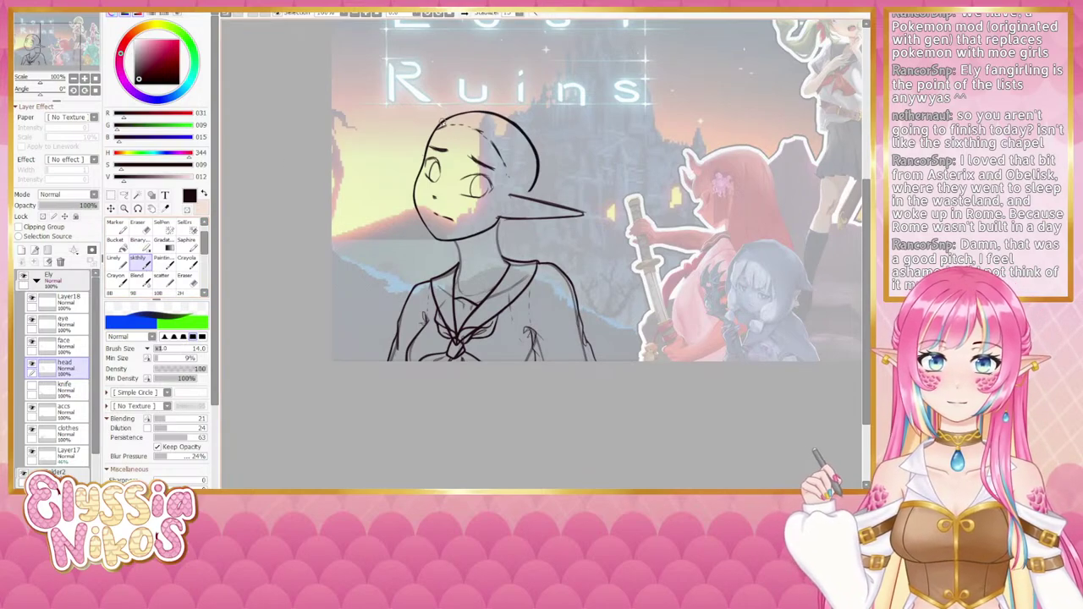
{"action": "key", "text": "bracketleft"}
{"action": "key", "text": "bracketleft"}
{"action": "key", "text": "bracketleft"}
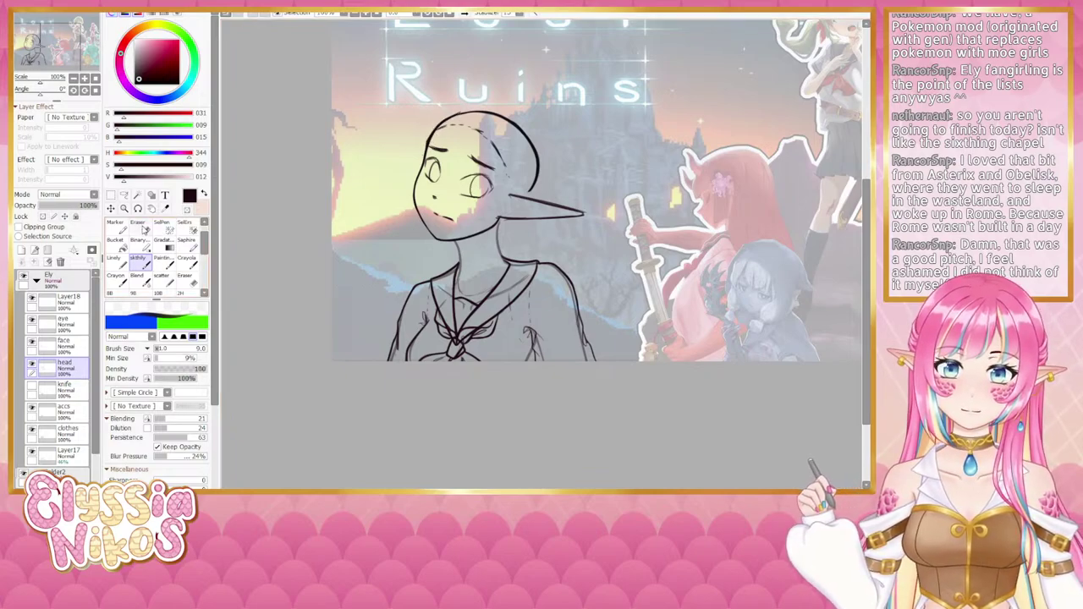
Step: Refine the forehead outline on the head layer with the sketch brush at size 6 and the eraser at size 8
{"action": "key", "text": "e"}
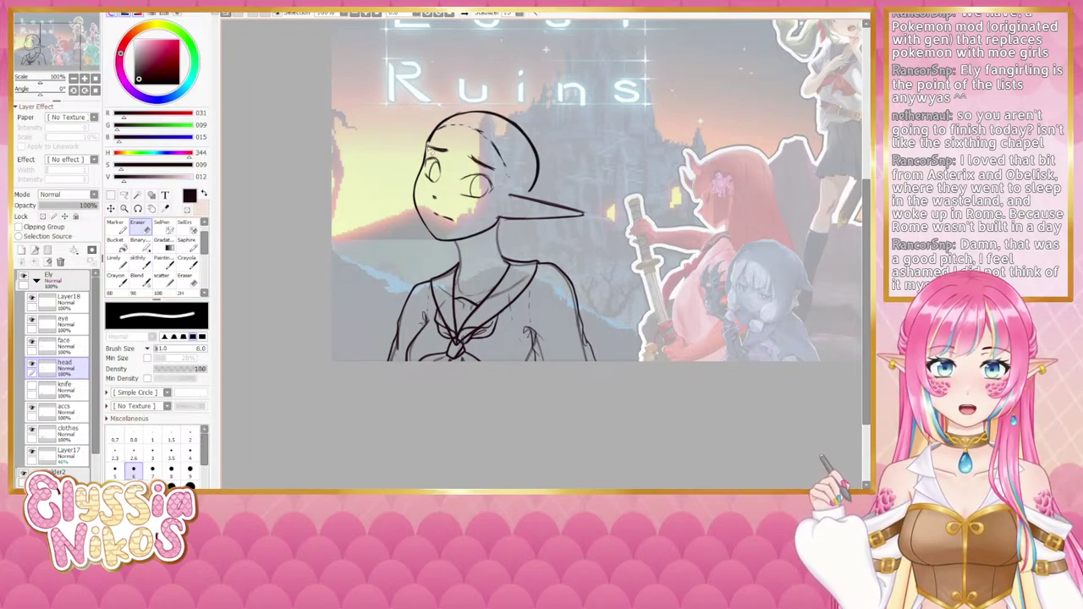
{"action": "left_click", "coordinate": [142, 263]}
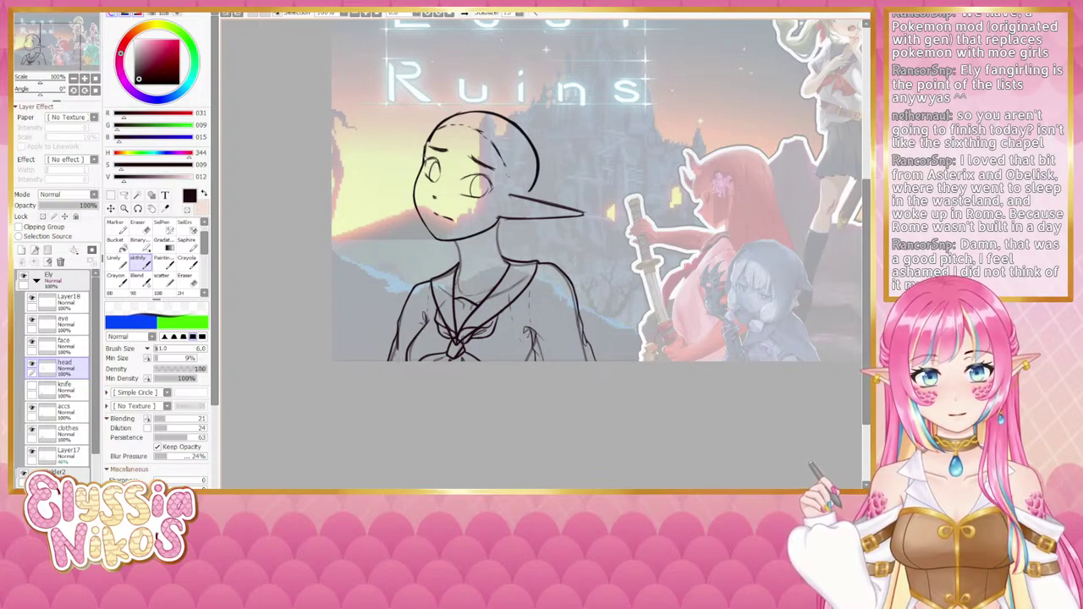
{"action": "key", "text": "e"}
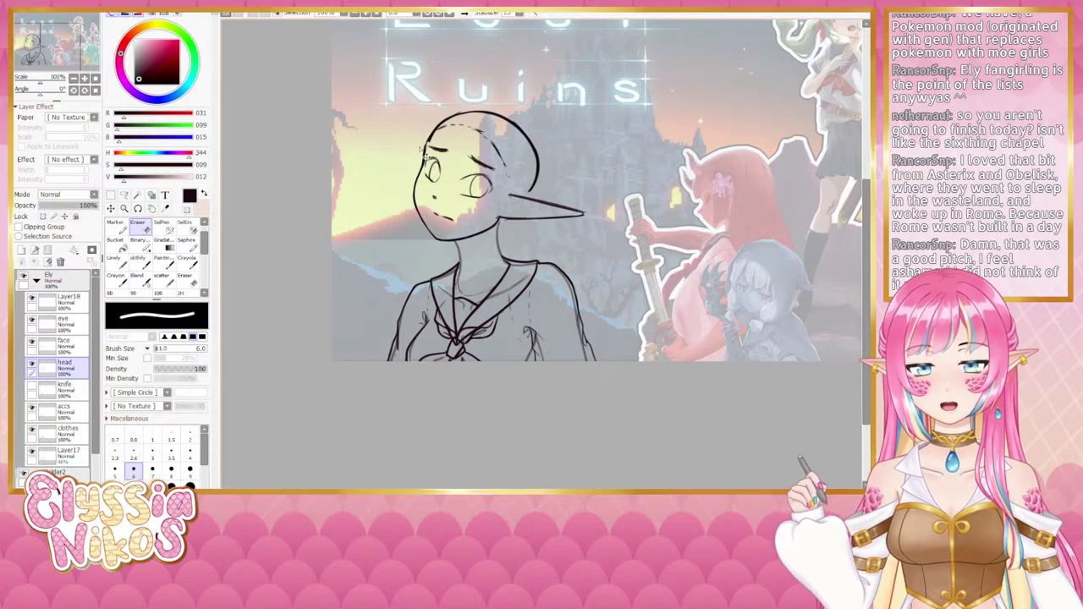
{"action": "key", "text": "]"}
{"action": "key", "text": "]"}
{"action": "key", "text": "]"}
{"action": "key", "text": "]"}
{"action": "key", "text": "]"}
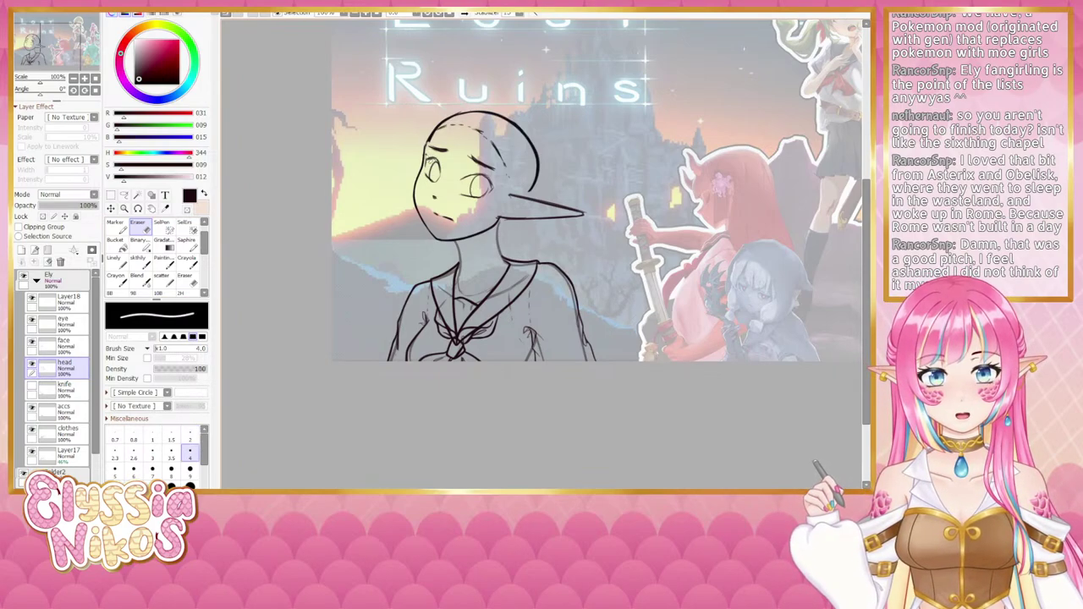
{"action": "key", "text": "]"}
{"action": "key", "text": "]"}
{"action": "key", "text": "]"}
{"action": "key", "text": "]"}
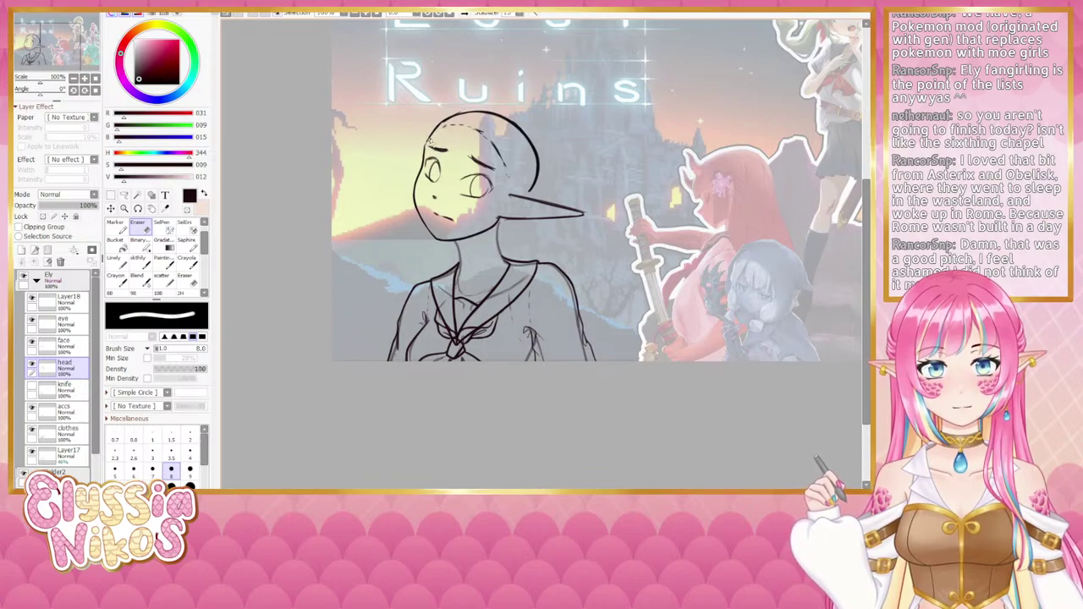
Step: Redraw the upper forehead curve with the sketch brush at size 11 and trim it with the eraser at size 12
{"action": "left_click", "coordinate": [136, 267]}
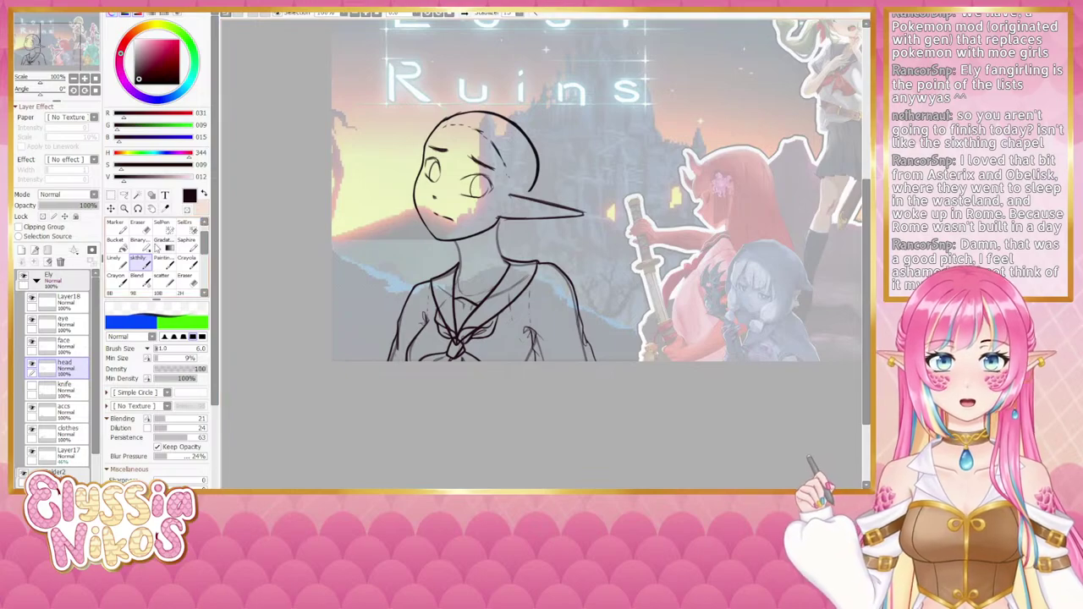
{"action": "left_click", "coordinate": [138, 229]}
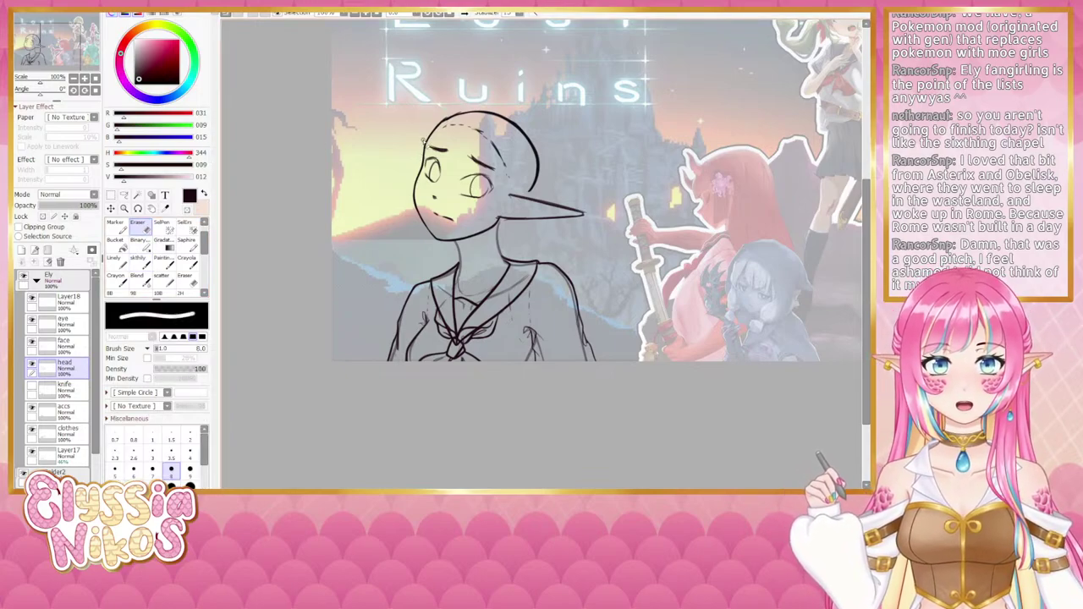
{"action": "left_click_drag", "start_coordinate": [425, 144], "coordinate": [442, 132], "text": "ctrl+alt"}
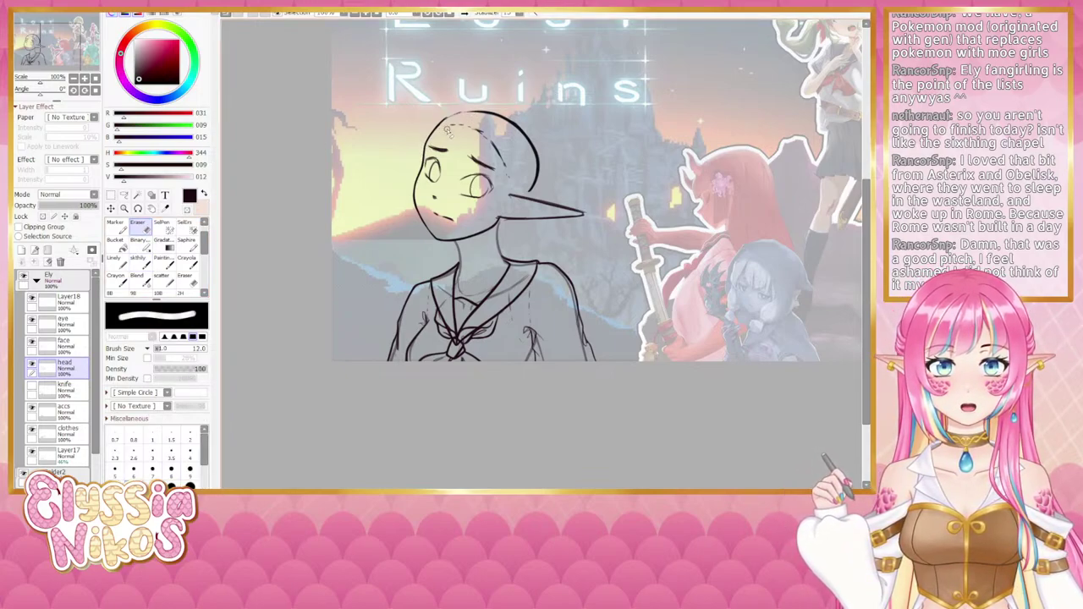
{"action": "left_click", "coordinate": [140, 264]}
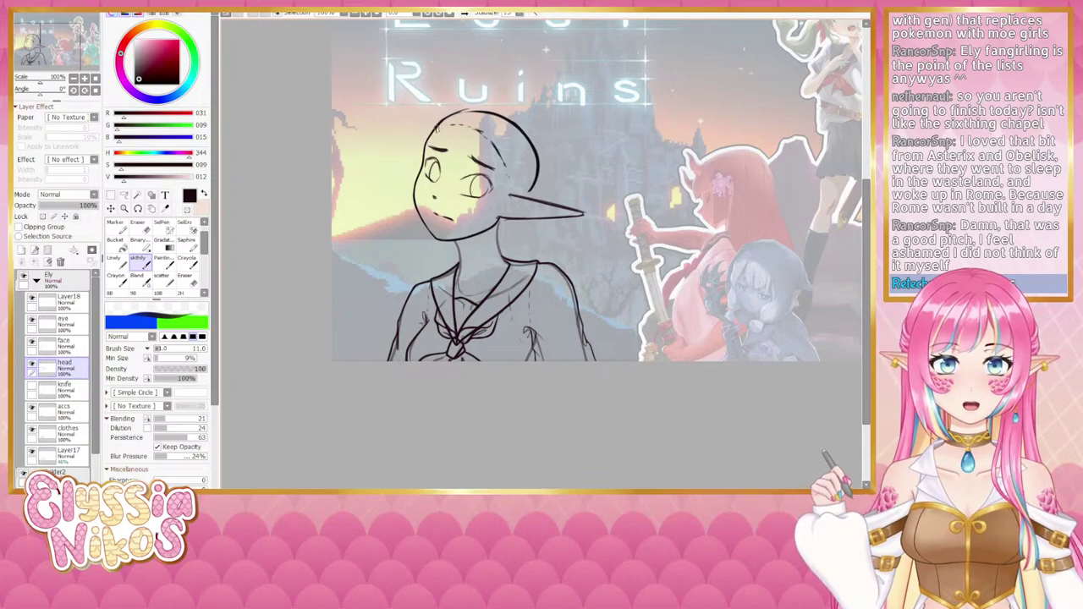
{"action": "key", "text": "e"}
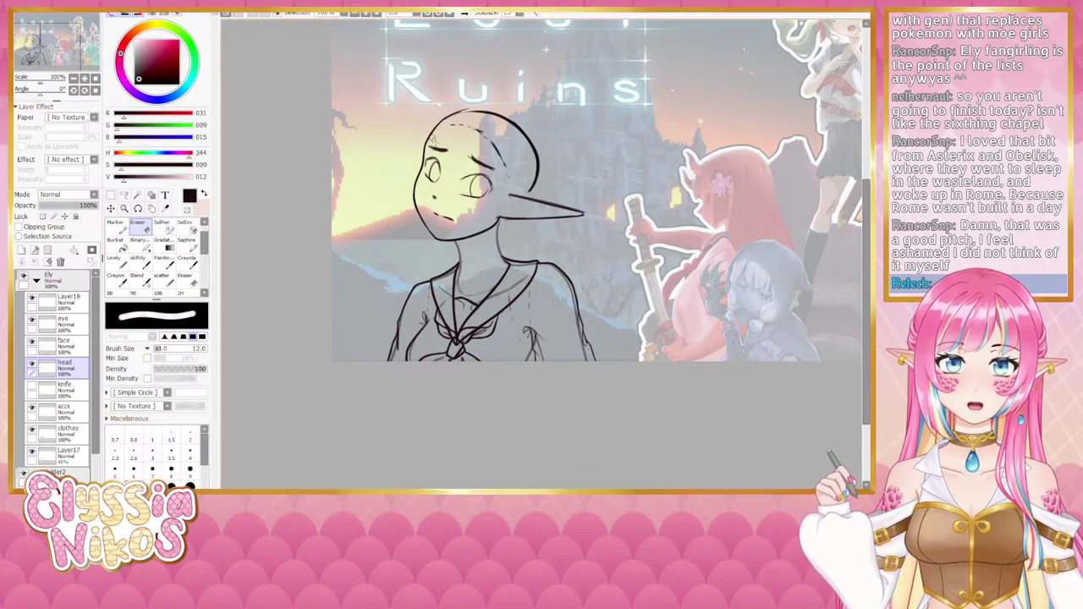
{"action": "left_click", "coordinate": [142, 264]}
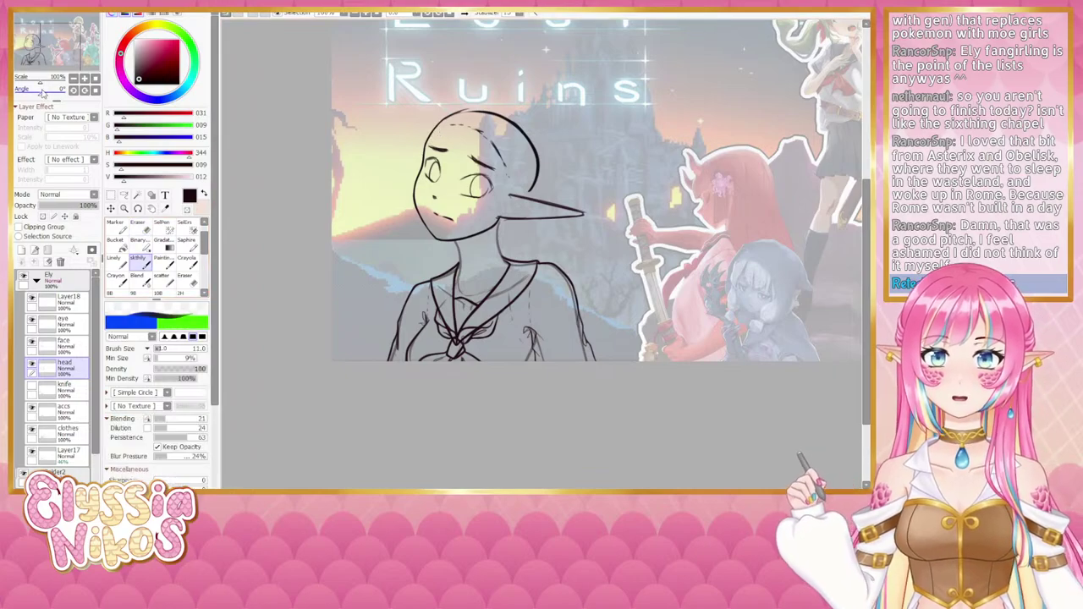
Step: Try to redraw the front skull curve with the sketch brush at size 11 on the rotated canvas
{"action": "left_click_drag", "start_coordinate": [41, 92], "coordinate": [60, 92]}
{"action": "left_click_drag", "start_coordinate": [592, 263], "coordinate": [492, 163]}
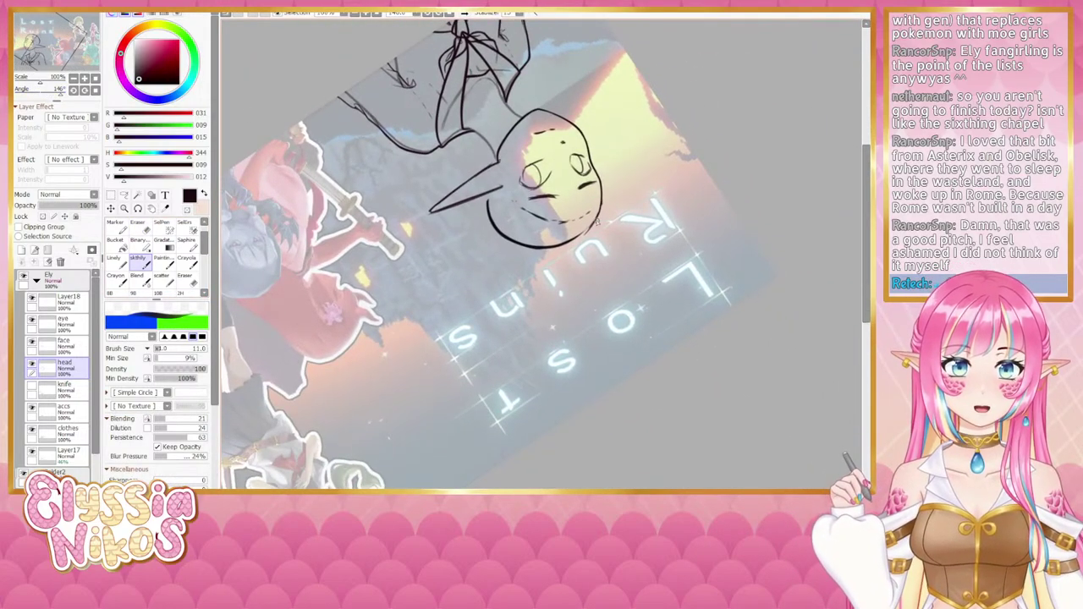
{"action": "key", "text": "ctrl+z"}
{"action": "left_click_drag", "start_coordinate": [600, 209], "coordinate": [565, 244]}
{"action": "key", "text": "ctrl+z"}
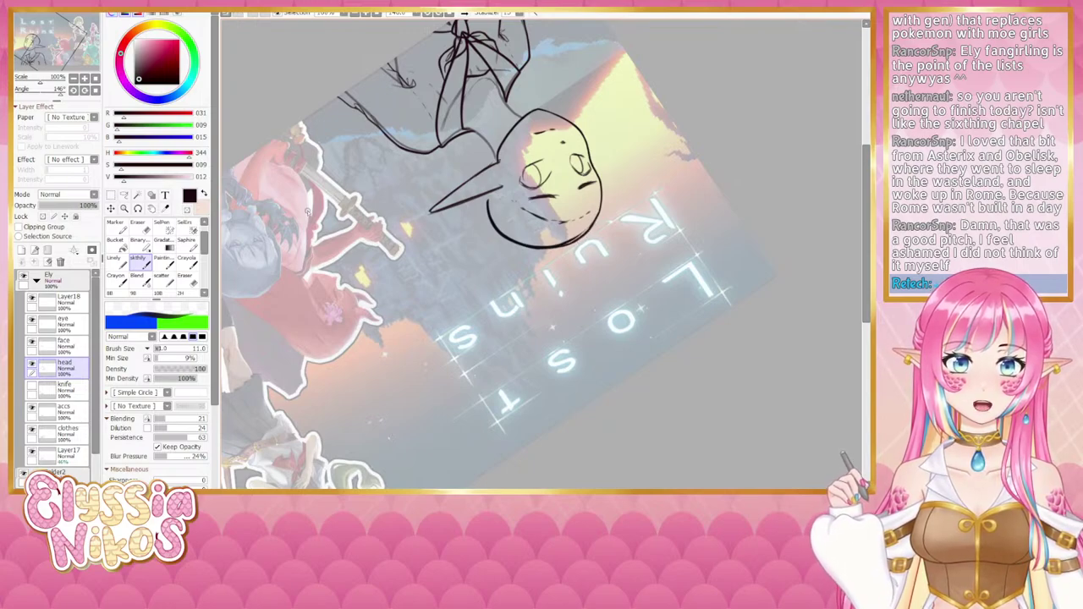
{"action": "left_click", "coordinate": [96, 91]}
Step: Erase part of the dashed hairline across the front of the skull with the eraser at size 24
{"action": "left_click", "coordinate": [142, 227]}
{"action": "key", "text": "]"}
{"action": "mouse_move", "coordinate": [527, 258]}
{"action": "left_mouse_down"}
{"action": "mouse_move", "coordinate": [553, 238]}
{"action": "mouse_move", "coordinate": [505, 244]}
{"action": "left_mouse_up"}
{"action": "key", "text": "]"}
{"action": "key", "text": "]"}
{"action": "key", "text": "]"}
{"action": "key", "text": "]"}
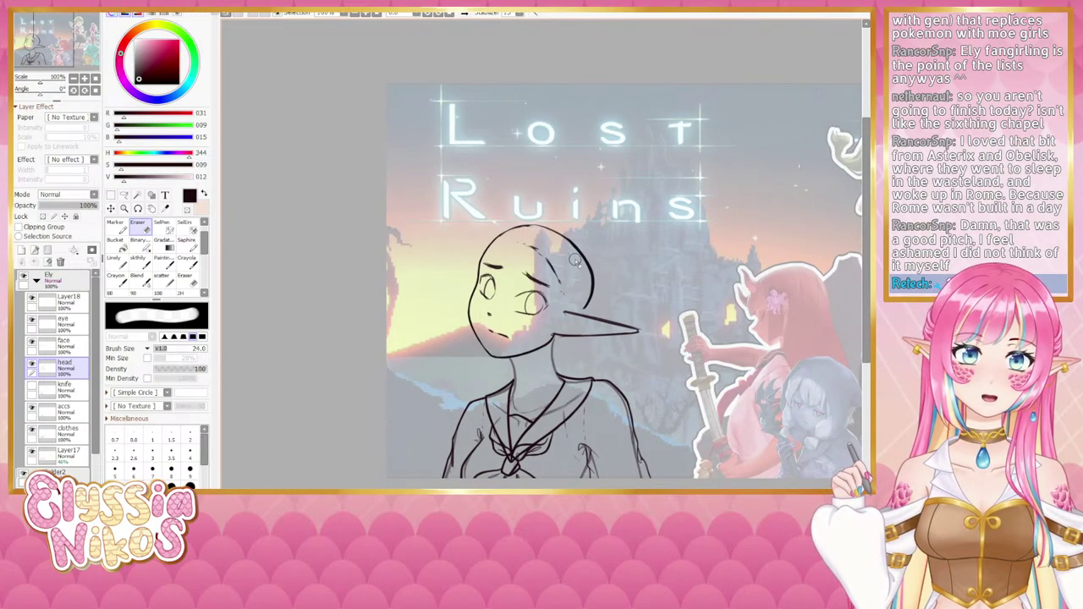
{"action": "left_click_drag", "start_coordinate": [582, 277], "coordinate": [524, 221]}
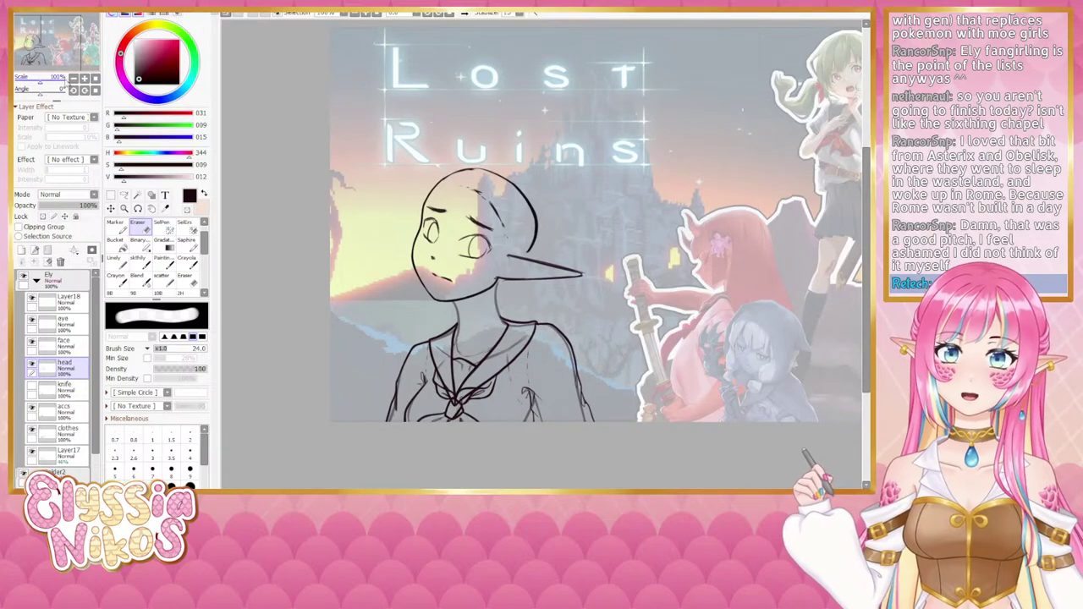
Step: Sketch a new dashed hairline from the crown down the side of the head with the sketch brush at size 11
{"action": "left_click", "coordinate": [73, 80]}
{"action": "left_click", "coordinate": [73, 80]}
{"action": "left_click_drag", "start_coordinate": [466, 245], "coordinate": [401, 194]}
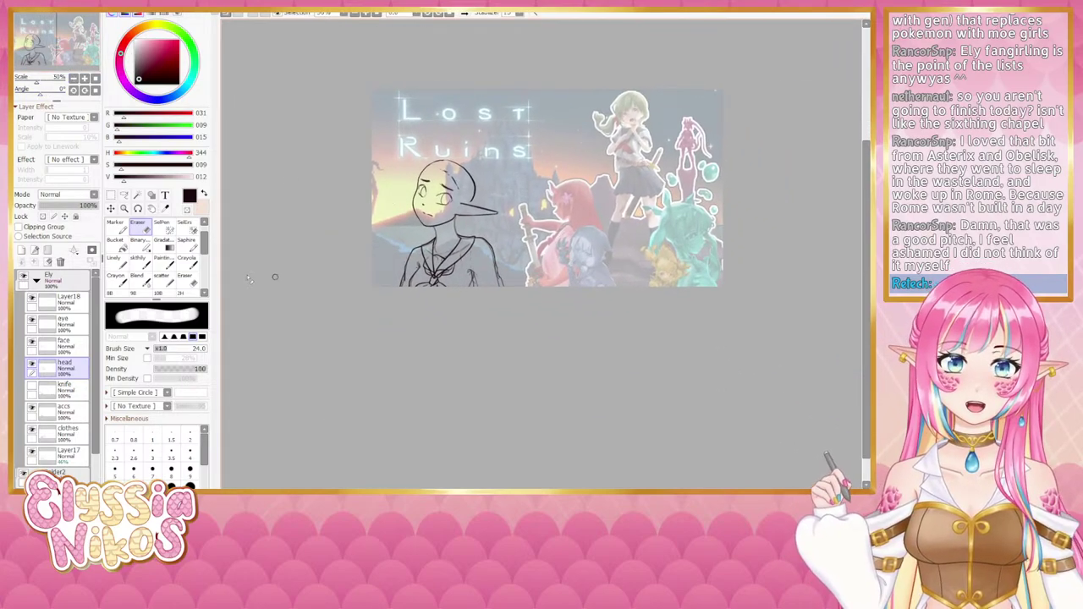
{"action": "left_click", "coordinate": [141, 263]}
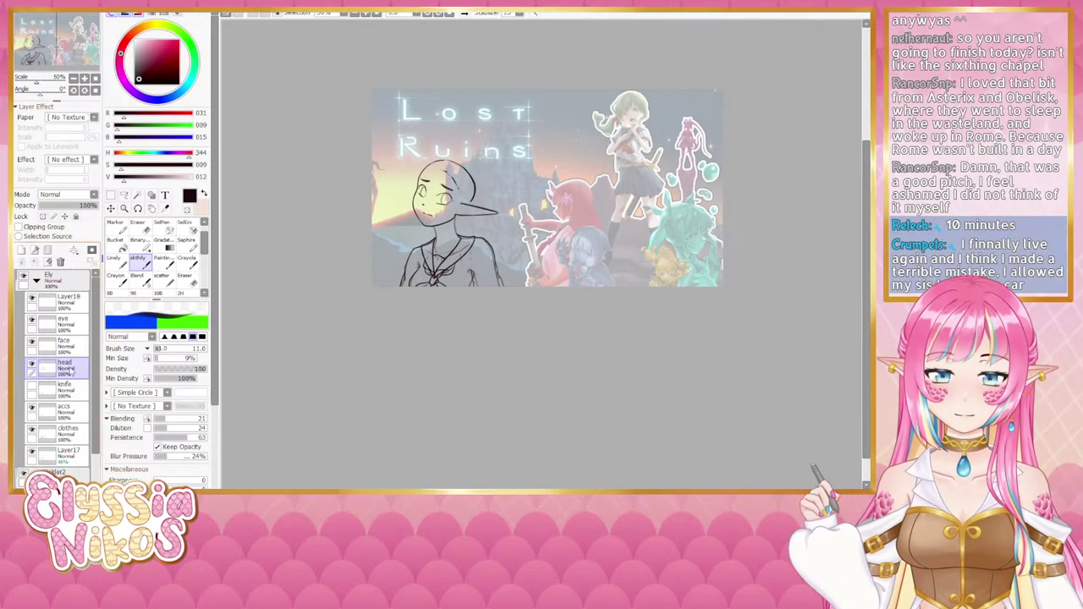
{"action": "left_click", "coordinate": [85, 78]}
{"action": "left_click", "coordinate": [85, 79]}
{"action": "left_click_drag", "start_coordinate": [334, 98], "coordinate": [377, 106]}
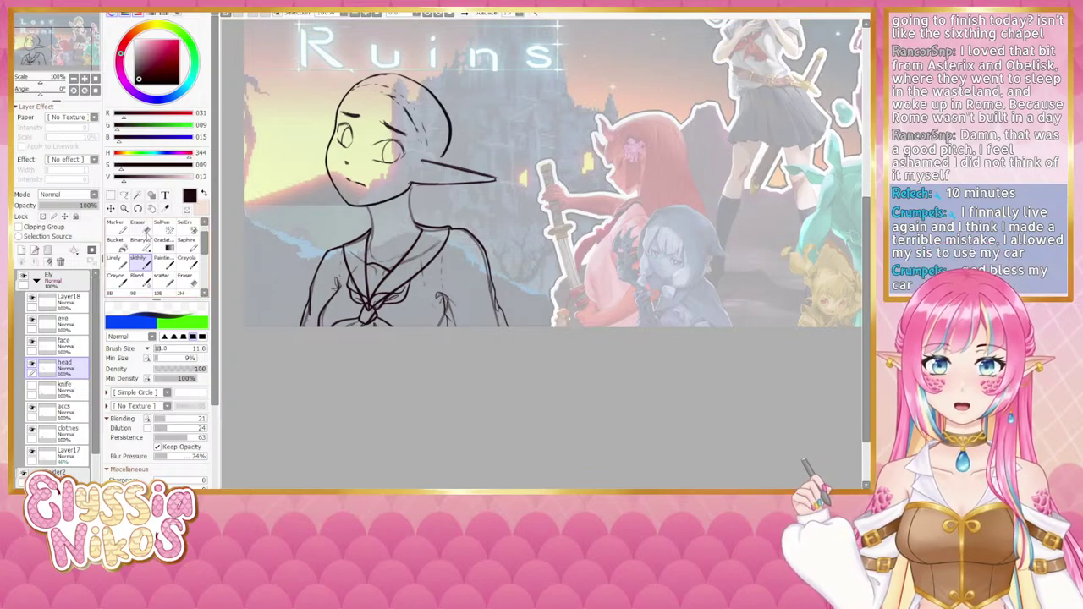
Step: Trim the dashed hairline with the eraser at size 14 and redraw its dashes toward the ear with the sketch brush at size 11
{"action": "key", "text": "e"}
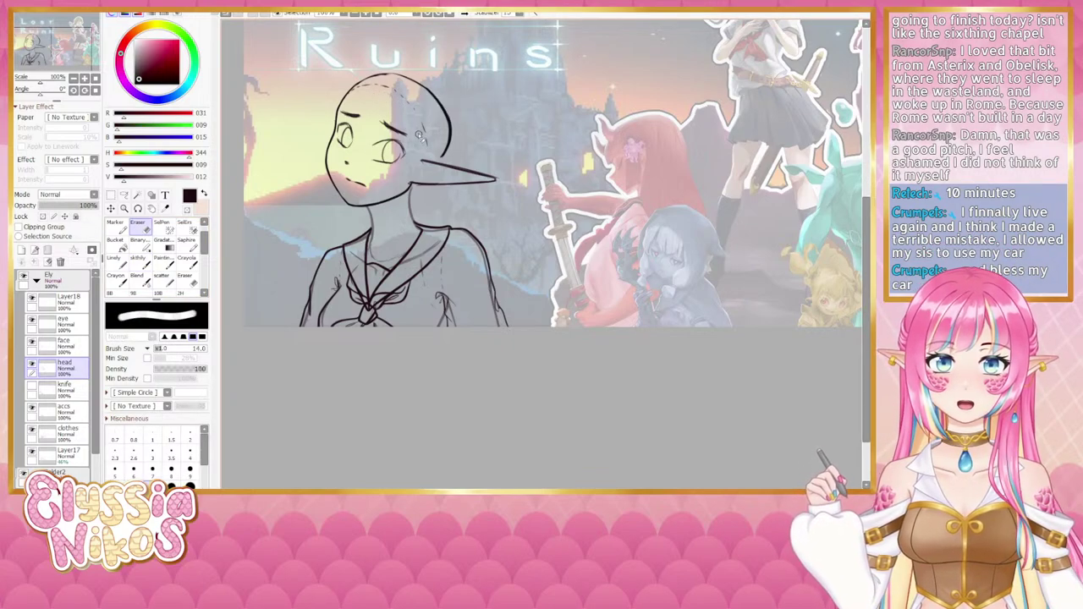
{"action": "left_click", "coordinate": [74, 78]}
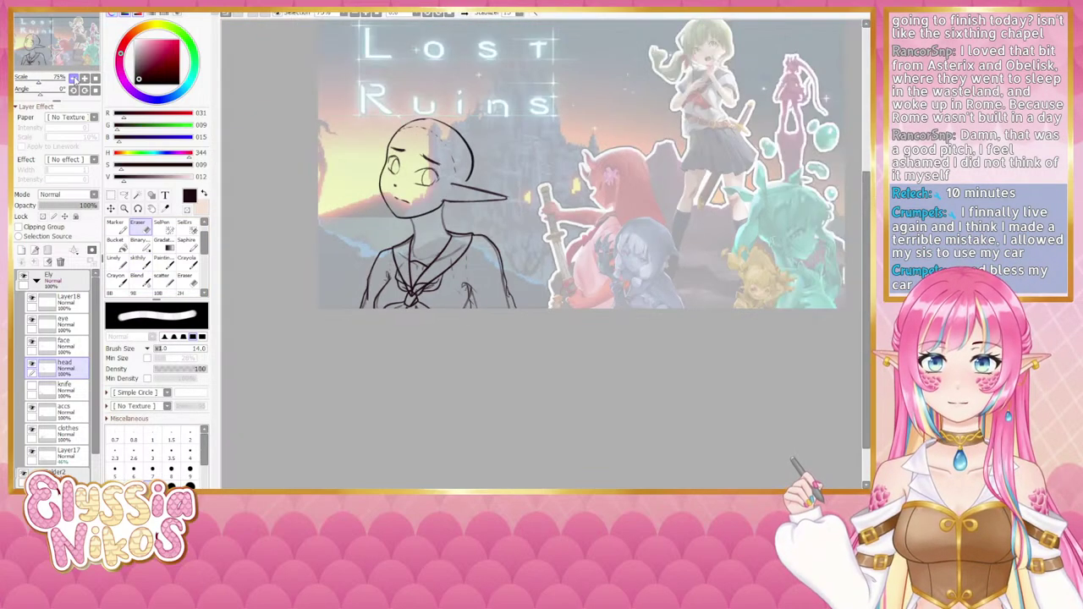
{"action": "left_click", "coordinate": [86, 79]}
{"action": "left_click", "coordinate": [138, 259]}
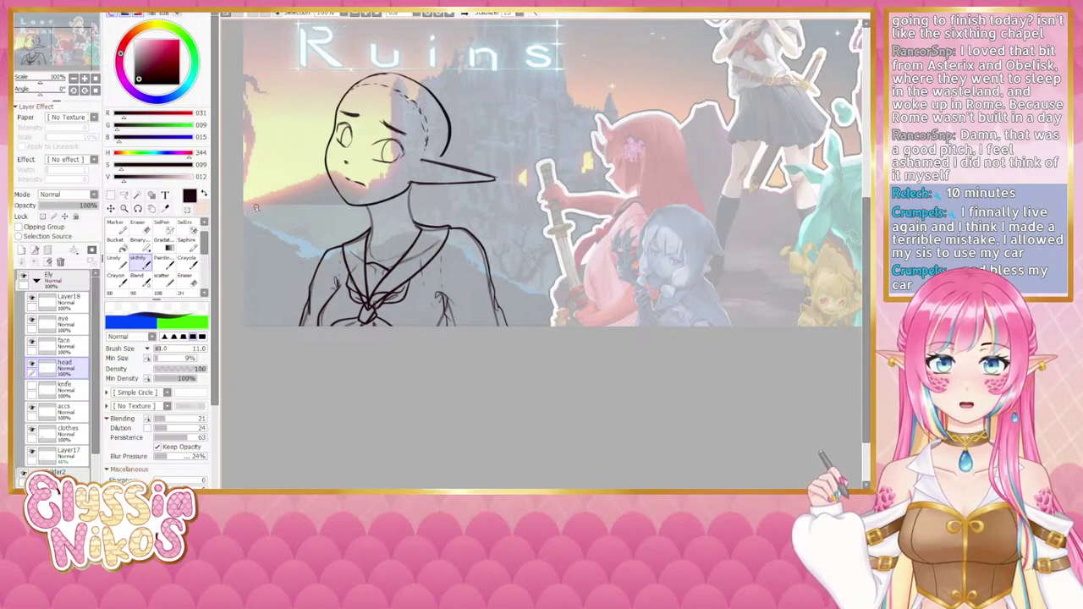
{"action": "key", "text": "e"}
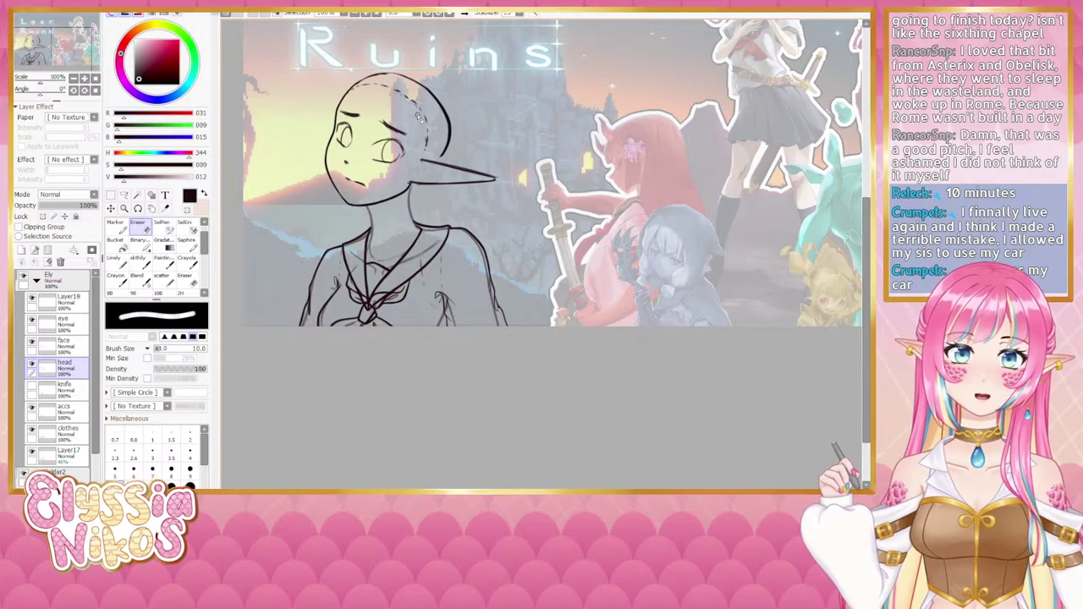
Step: Redraw the back of the skull farther out with the sketch brush at size 11, then trim it with the eraser at size 19
{"action": "left_click", "coordinate": [74, 82]}
{"action": "left_click", "coordinate": [73, 90]}
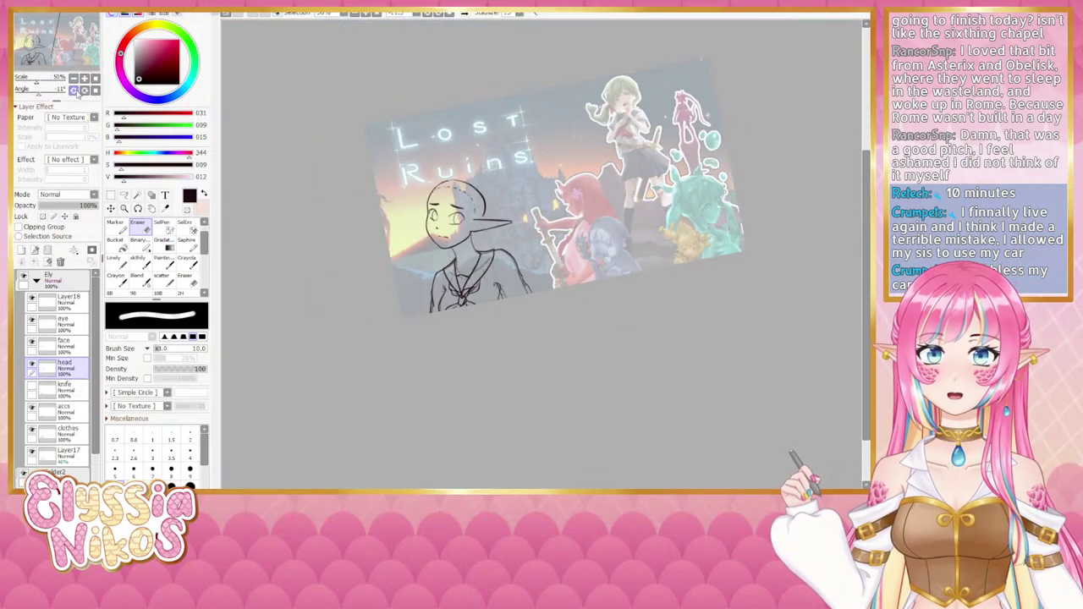
{"action": "left_click_drag", "start_coordinate": [370, 196], "coordinate": [375, 171]}
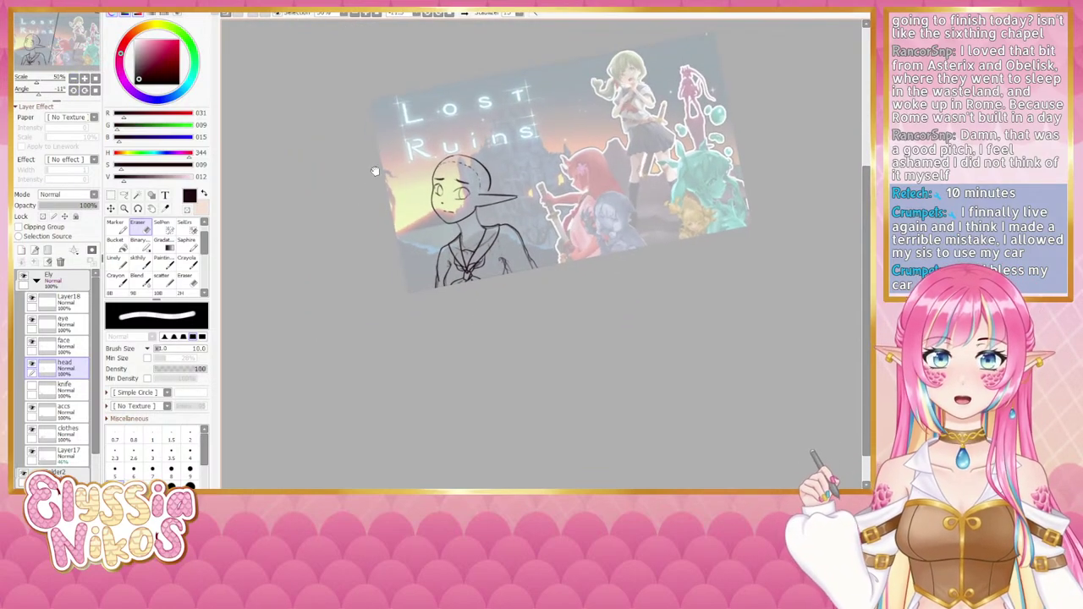
{"action": "left_click", "coordinate": [97, 78]}
{"action": "left_click_drag", "start_coordinate": [406, 221], "coordinate": [397, 148]}
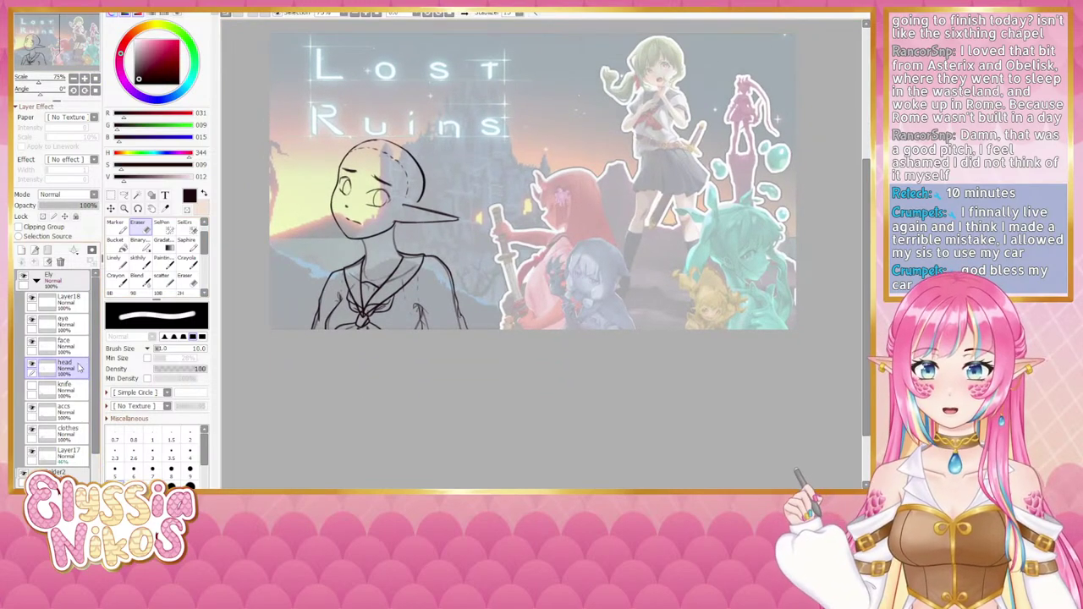
{"action": "left_click", "coordinate": [137, 259]}
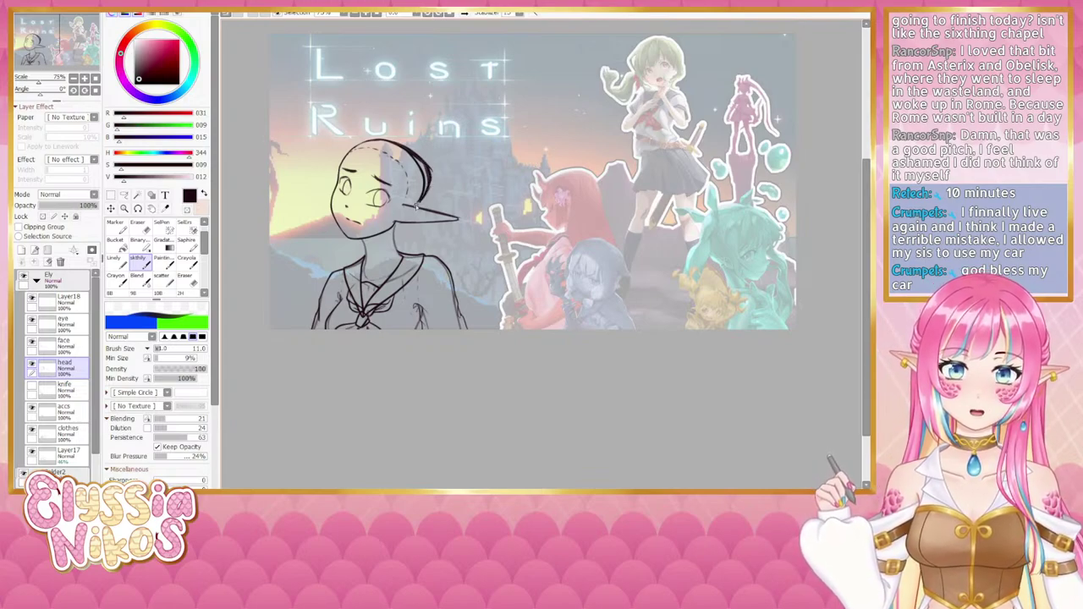
{"action": "key", "text": "e"}
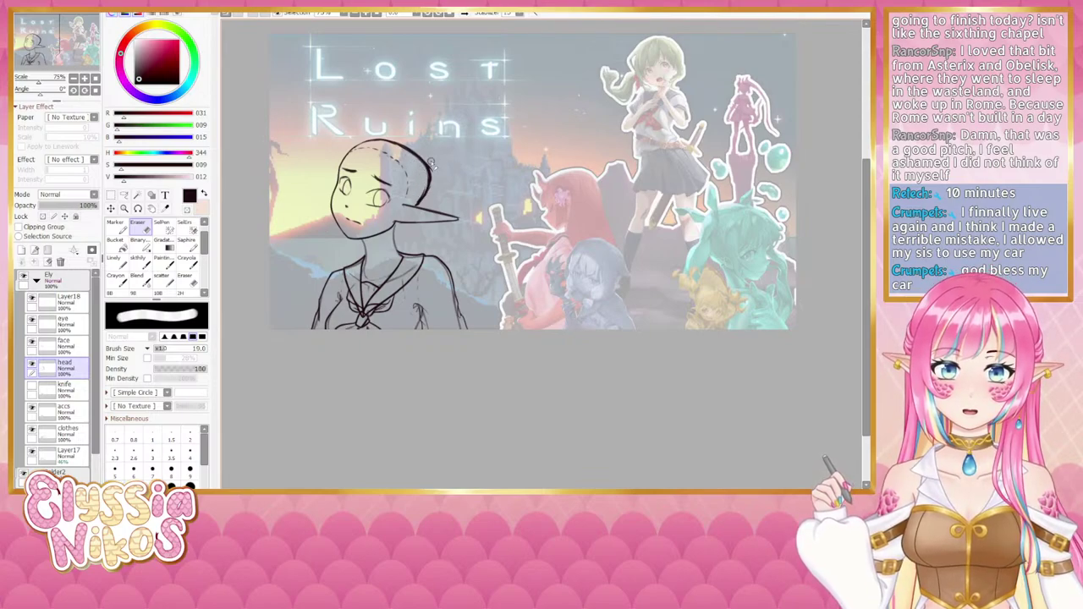
Step: Clean up the edges of the back skull outline with the eraser at sizes 11 and 30
{"action": "mouse_move", "coordinate": [436, 164]}
{"action": "left_mouse_down"}
{"action": "mouse_move", "coordinate": [446, 151]}
{"action": "mouse_move", "coordinate": [406, 184]}
{"action": "mouse_move", "coordinate": [437, 381]}
{"action": "mouse_move", "coordinate": [412, 244]}
{"action": "mouse_move", "coordinate": [403, 269]}
{"action": "mouse_move", "coordinate": [399, 260]}
{"action": "left_mouse_up"}
{"action": "key", "text": "ctrl+z"}
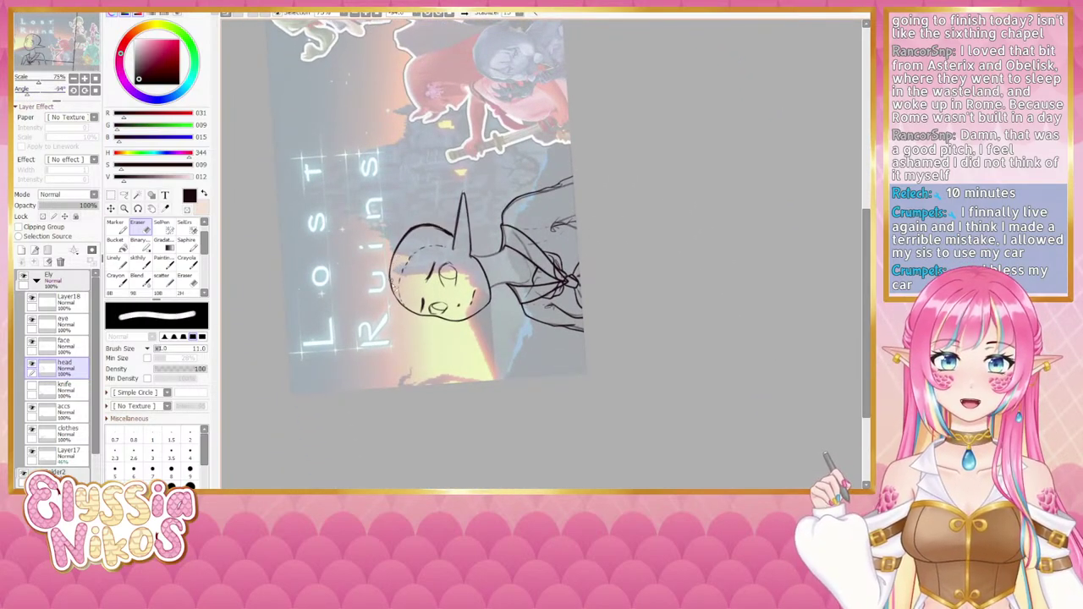
{"action": "left_click", "coordinate": [95, 91]}
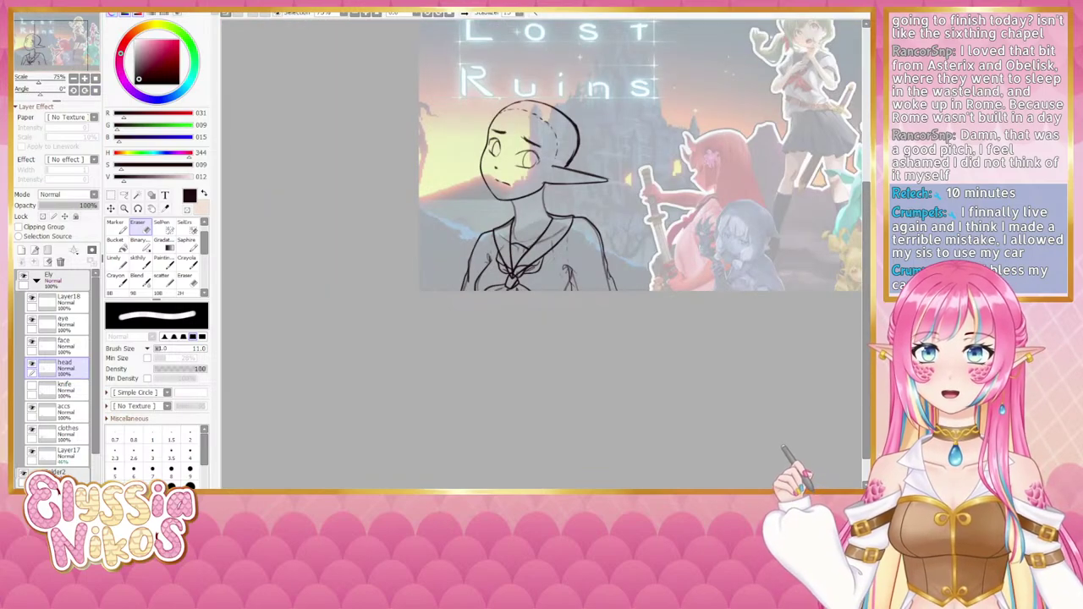
{"action": "left_click_drag", "start_coordinate": [451, 355], "coordinate": [418, 346]}
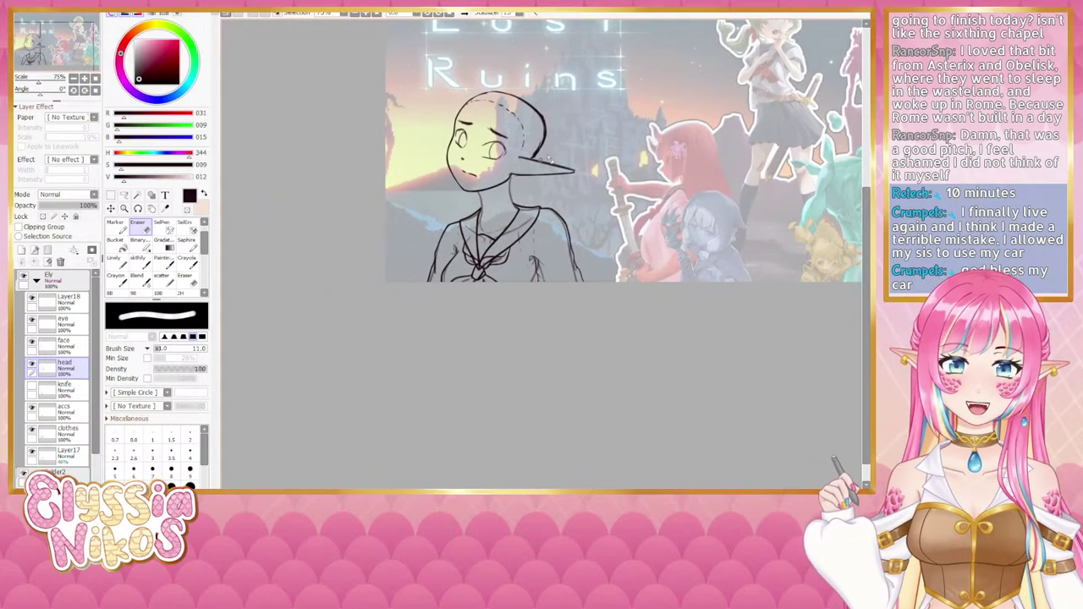
{"action": "mouse_move", "coordinate": [543, 153]}
{"action": "left_mouse_down"}
{"action": "mouse_move", "coordinate": [399, 203]}
{"action": "mouse_move", "coordinate": [412, 176]}
{"action": "left_mouse_up"}
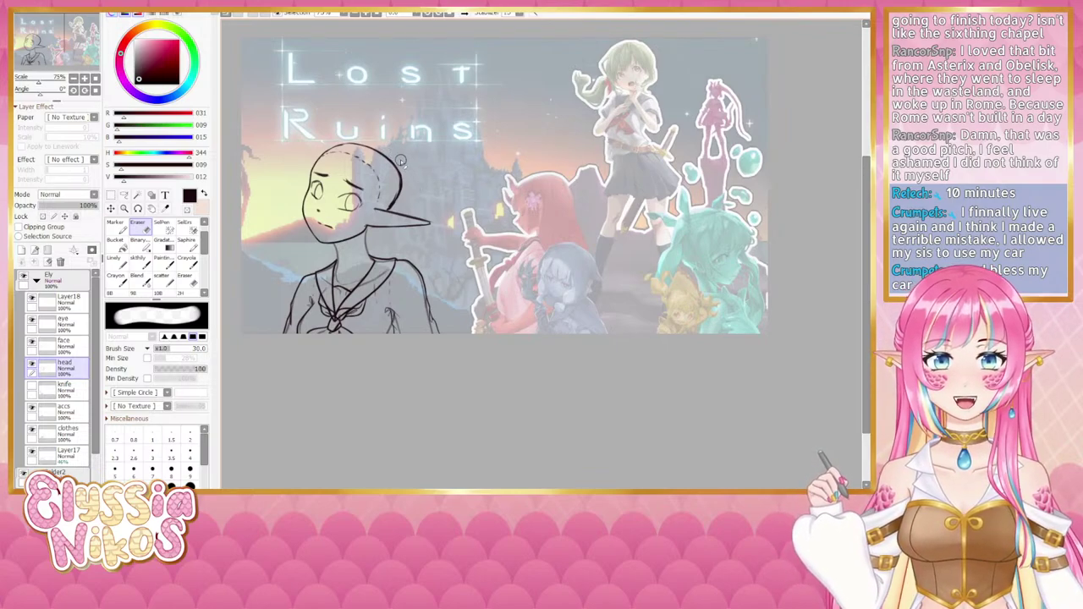
{"action": "left_click_drag", "start_coordinate": [454, 240], "coordinate": [480, 201]}
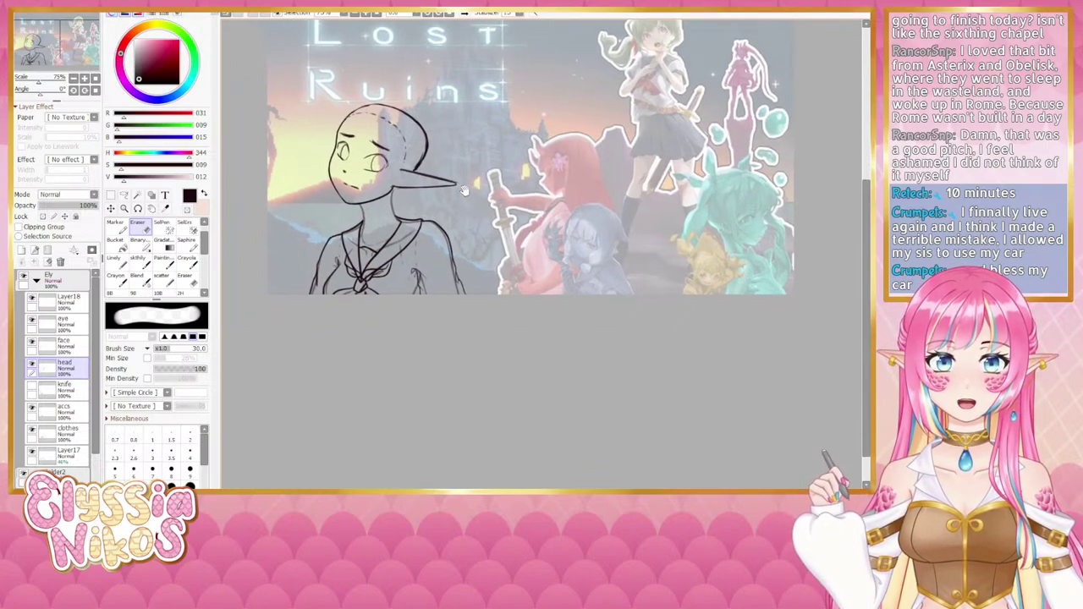
Step: Thin the lower back skull line just above the ear with the eraser, reducing its size from 30 to 15
{"action": "left_click", "coordinate": [74, 78]}
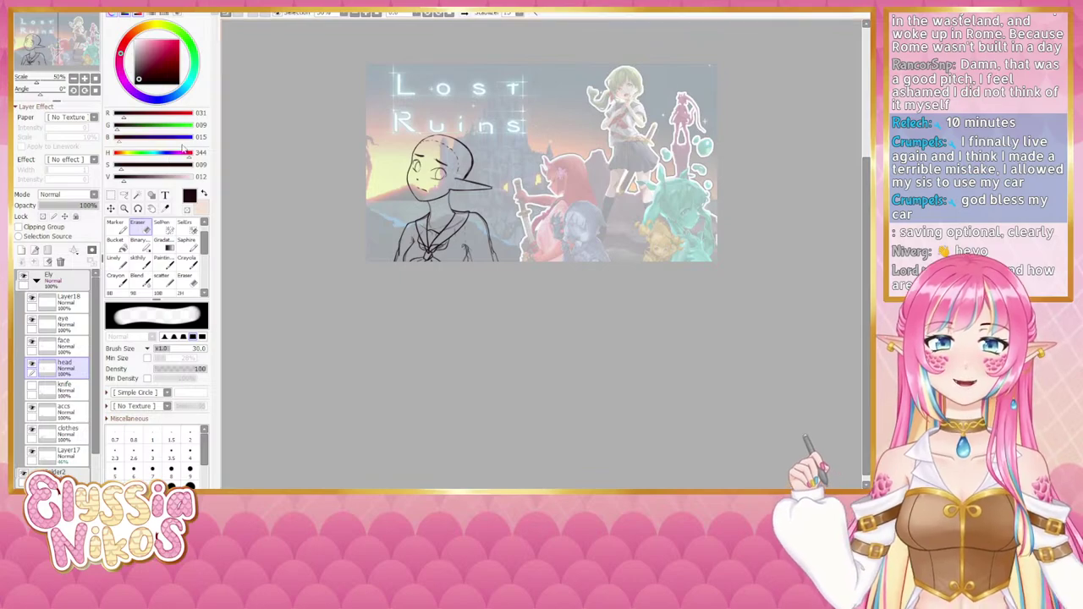
{"action": "scroll", "coordinate": [284, 198], "scroll_direction": "up", "scroll_amount": 2}
{"action": "left_click_drag", "start_coordinate": [419, 179], "coordinate": [440, 265]}
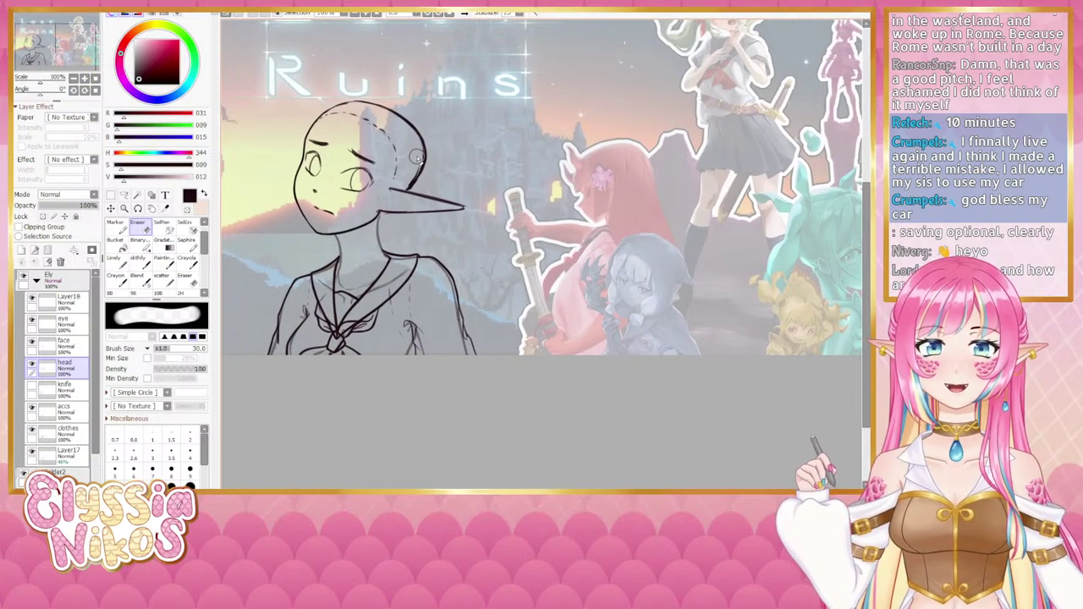
{"action": "left_click_drag", "start_coordinate": [420, 158], "coordinate": [406, 184]}
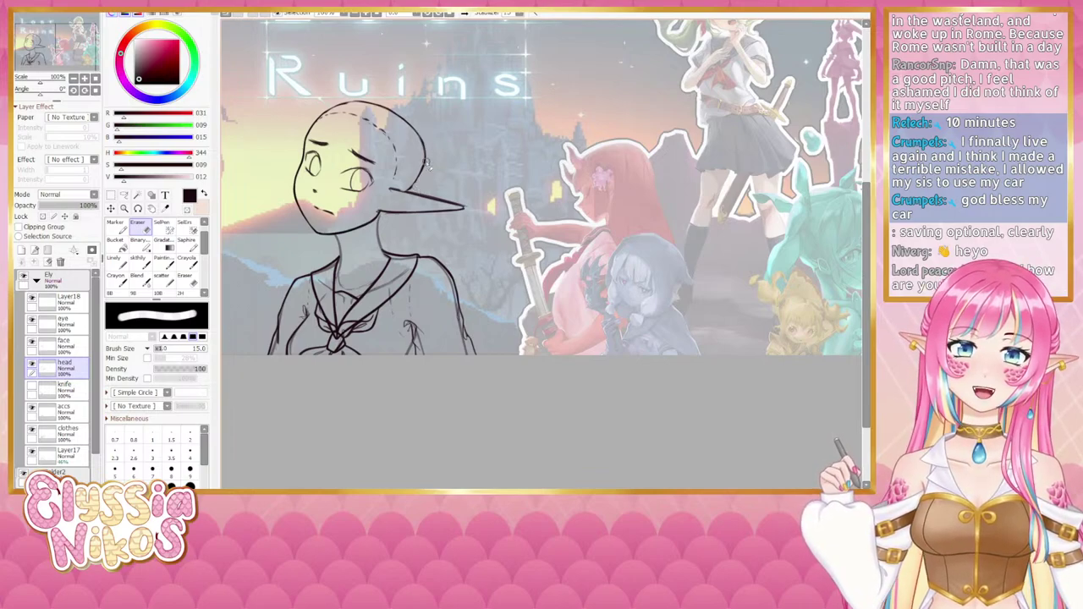
Step: Examine the head sketch within the whole Lost Ruins composition at 50% scale, including a mirrored check
{"action": "left_click", "coordinate": [75, 79]}
{"action": "left_click", "coordinate": [74, 79]}
{"action": "left_click_drag", "start_coordinate": [325, 205], "coordinate": [328, 193]}
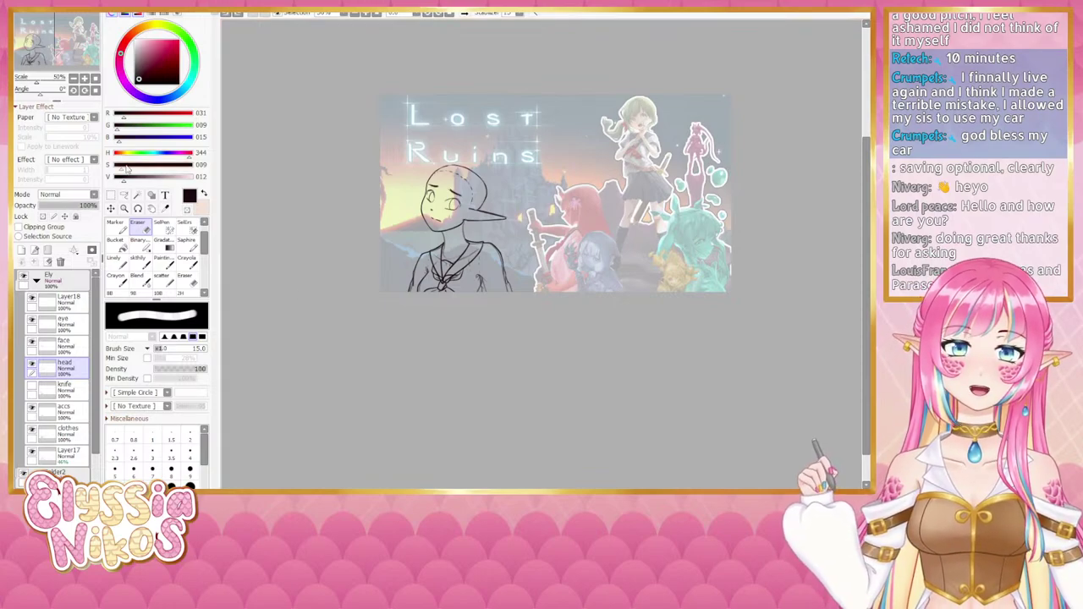
{"action": "left_click_drag", "start_coordinate": [397, 221], "coordinate": [374, 195]}
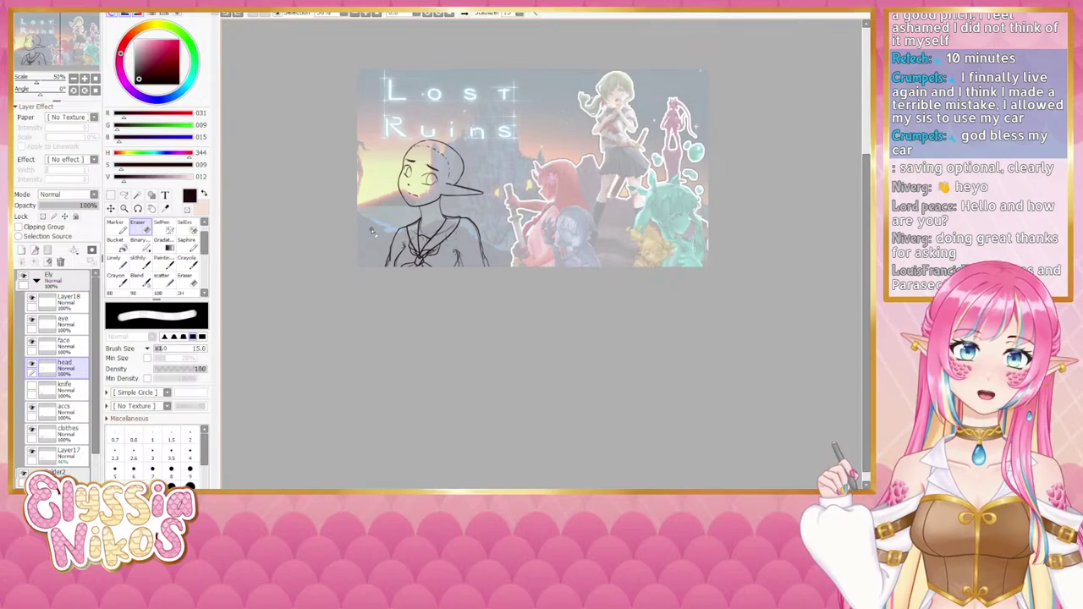
{"action": "left_click", "coordinate": [464, 14]}
{"action": "left_click", "coordinate": [464, 14]}
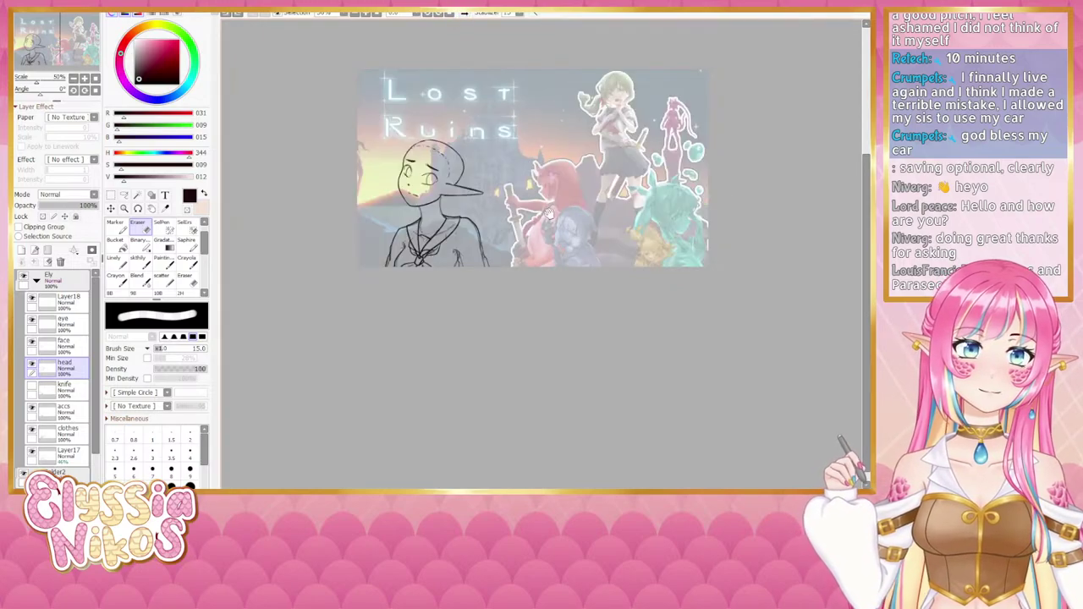
{"action": "left_click", "coordinate": [84, 78]}
{"action": "left_click", "coordinate": [84, 78]}
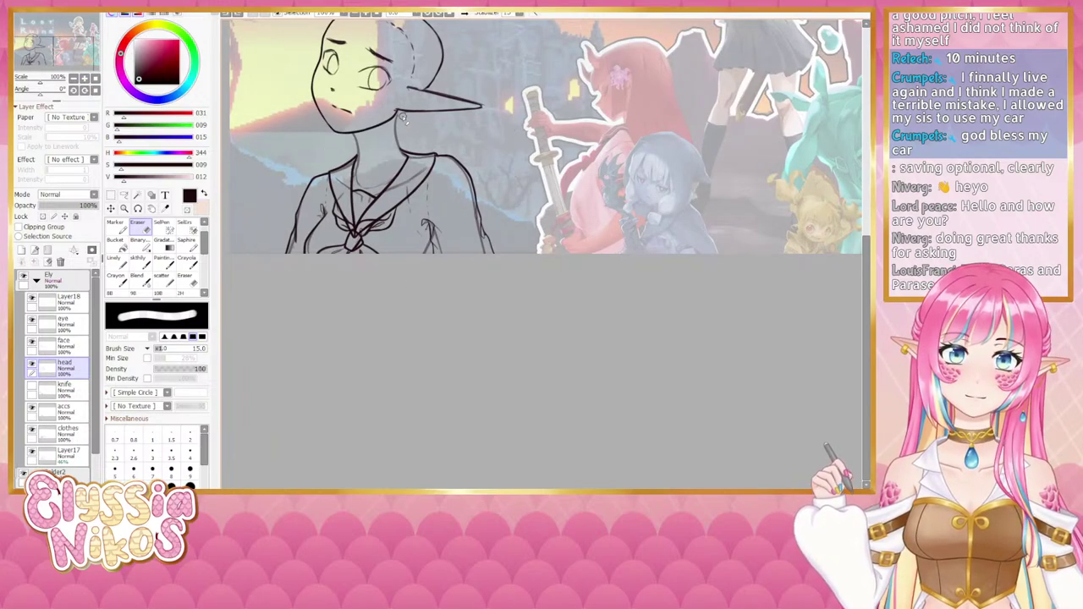
{"action": "left_click_drag", "start_coordinate": [464, 149], "coordinate": [530, 160]}
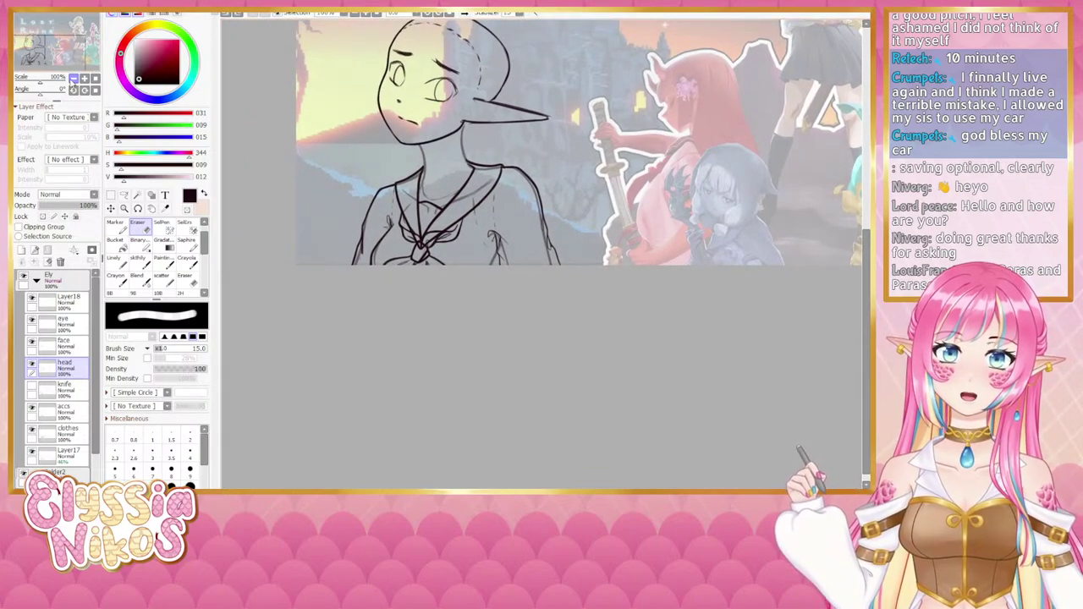
Step: Reduce the eraser to size 11 and make the accs layer active for work on the uniform's neckerchief
{"action": "left_click", "coordinate": [66, 431]}
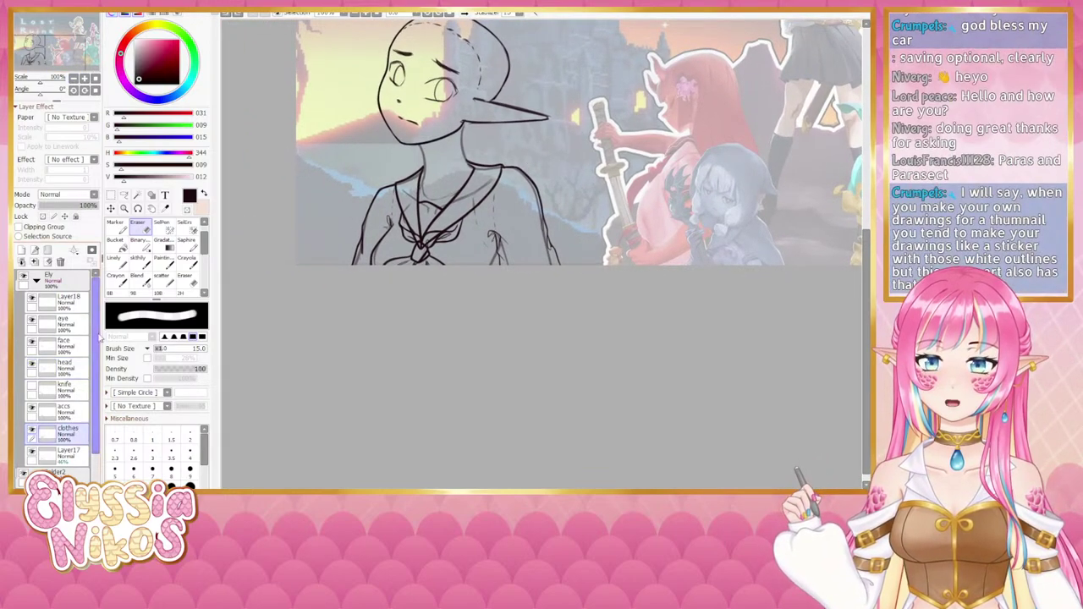
{"action": "key", "text": "bracketleft"}
{"action": "key", "text": "bracketleft"}
{"action": "key", "text": "bracketleft"}
{"action": "key", "text": "bracketleft"}
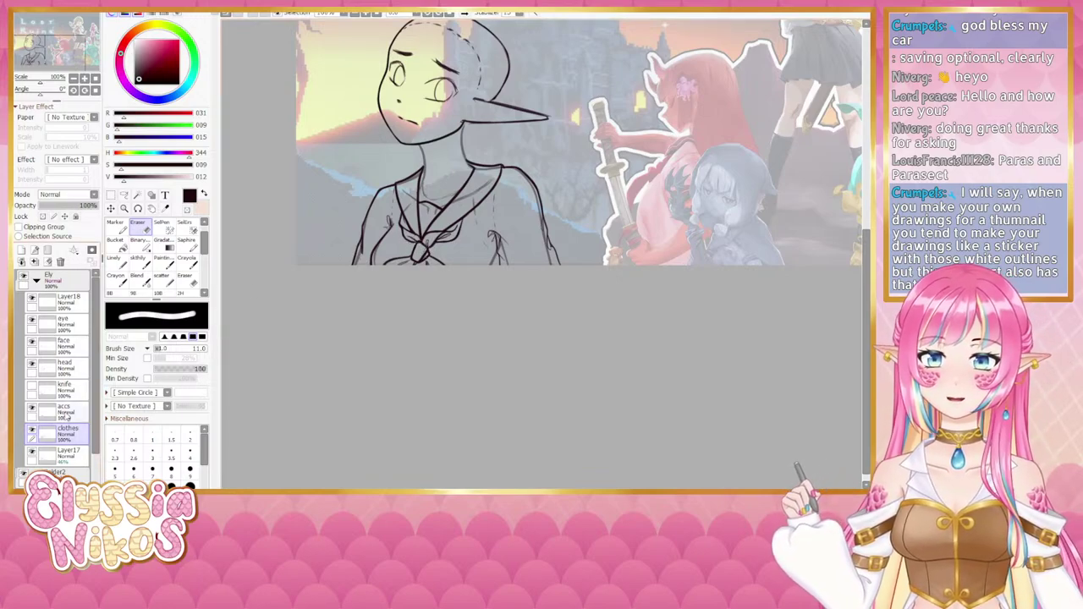
{"action": "left_click", "coordinate": [38, 411]}
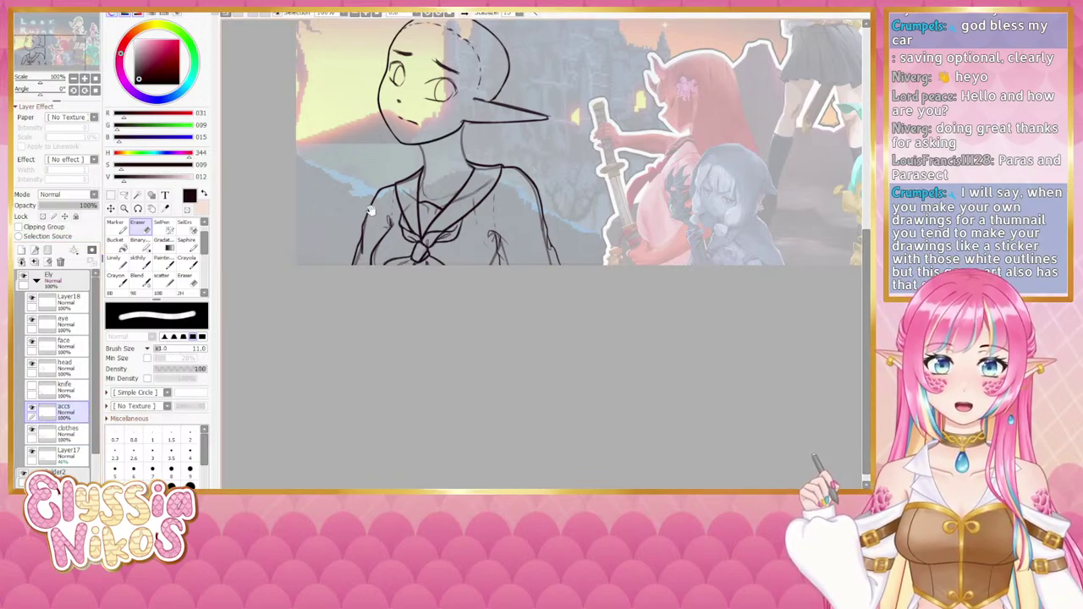
{"action": "scroll", "coordinate": [263, 165], "scroll_direction": "down", "scroll_amount": 1}
{"action": "left_click", "coordinate": [77, 430]}
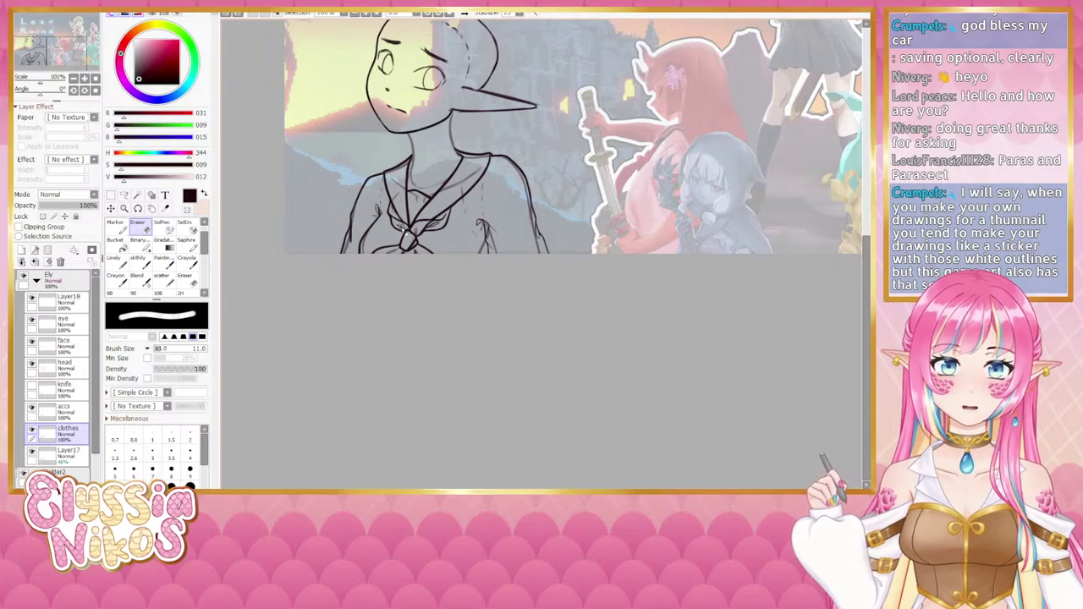
{"action": "left_click", "coordinate": [76, 411]}
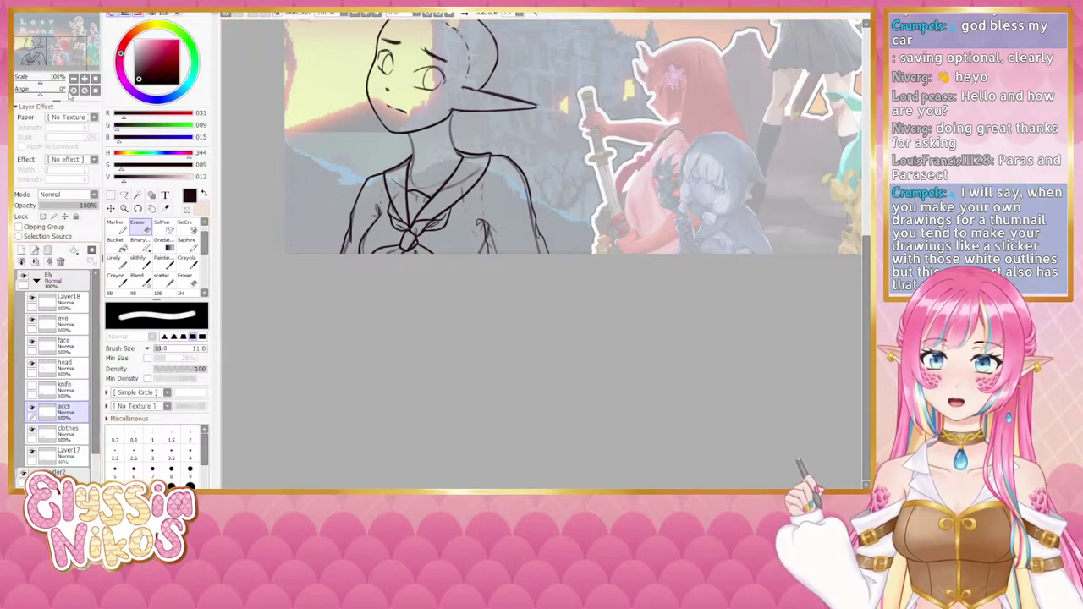
Step: Touch up the neckerchief knot on the accs layer with the sketch brush at size 5 and the eraser at size 4
{"action": "left_click", "coordinate": [138, 241]}
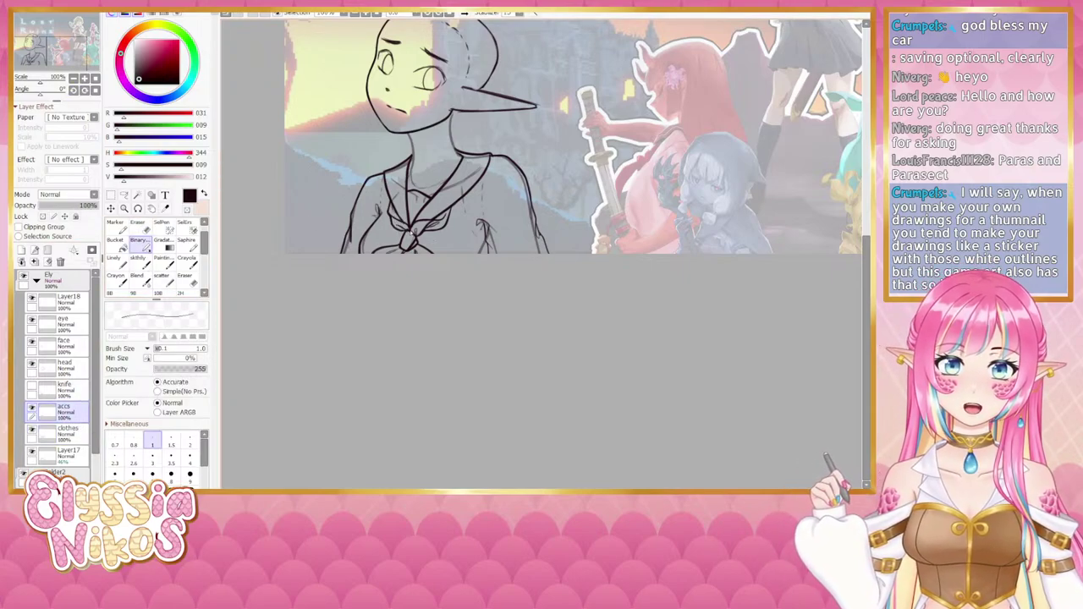
{"action": "left_click_drag", "start_coordinate": [412, 234], "coordinate": [430, 233]}
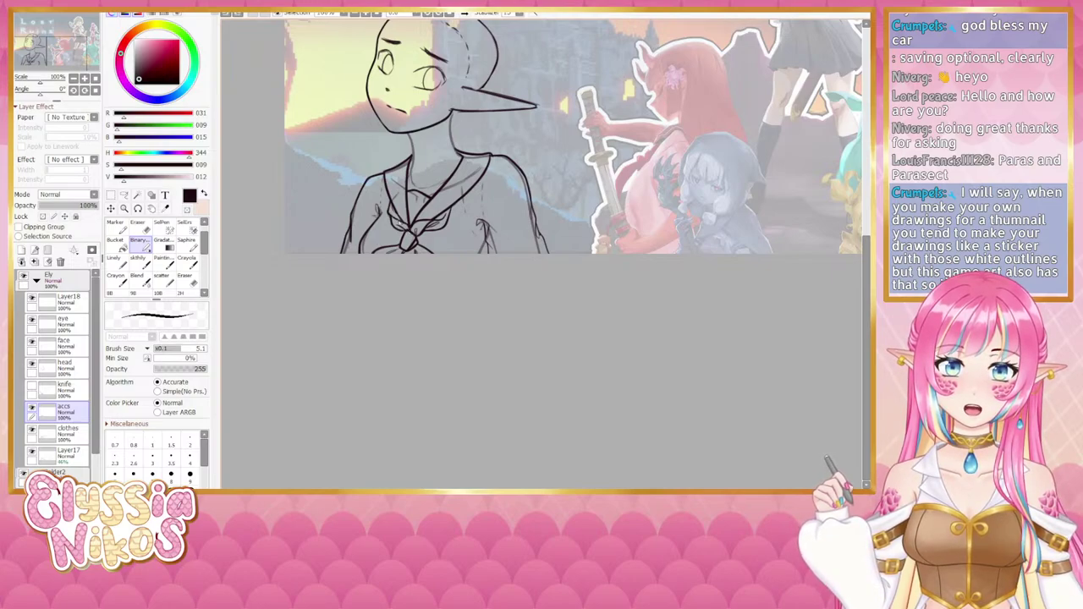
{"action": "left_click", "coordinate": [139, 264]}
{"action": "left_click_drag", "start_coordinate": [396, 214], "coordinate": [397, 217]}
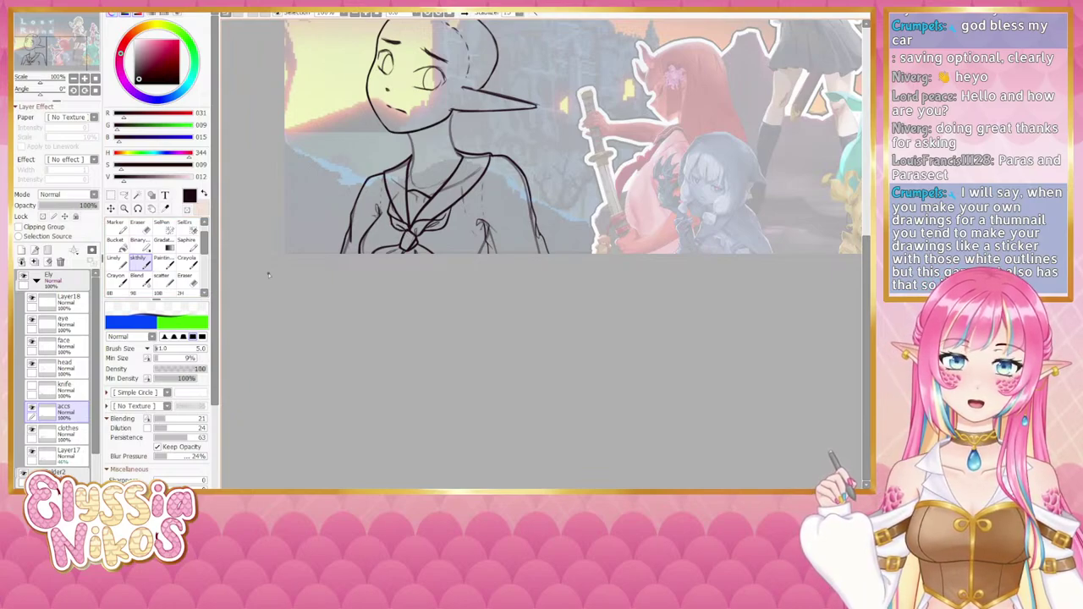
{"action": "key", "text": "e"}
{"action": "left_click_drag", "start_coordinate": [394, 225], "coordinate": [407, 227]}
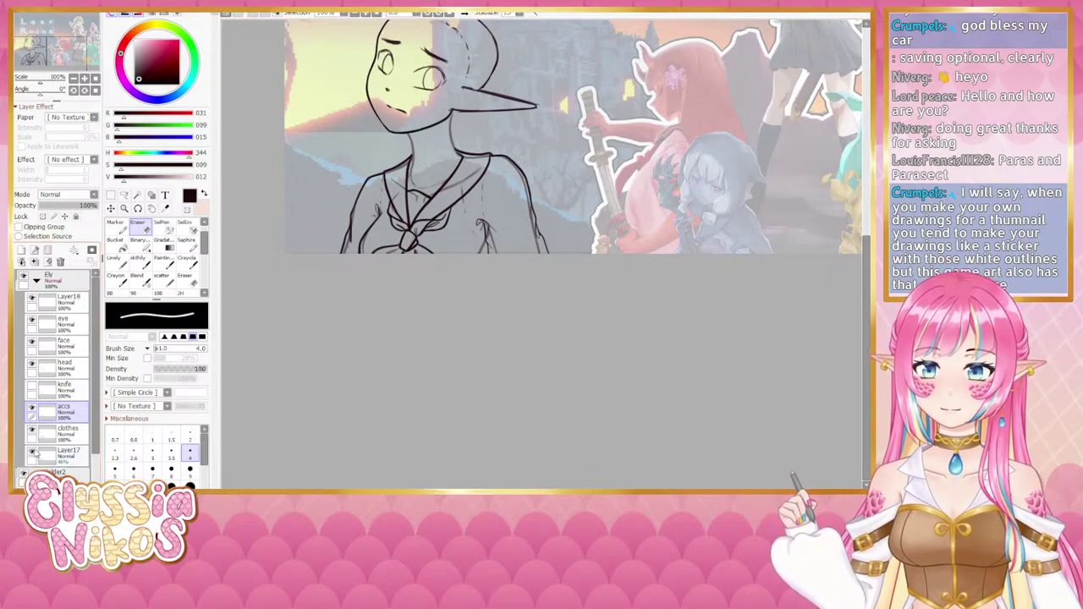
Step: Check Layer17's content by toggling its visibility, and raise its opacity to 100%
{"action": "left_click", "coordinate": [31, 452]}
{"action": "left_click", "coordinate": [31, 453]}
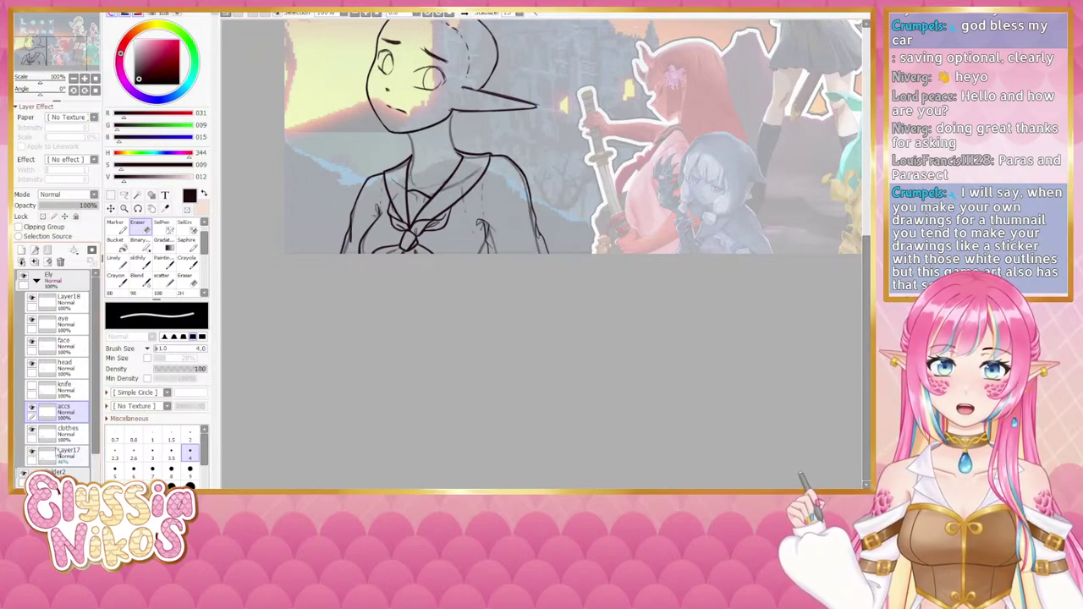
{"action": "left_click", "coordinate": [72, 455]}
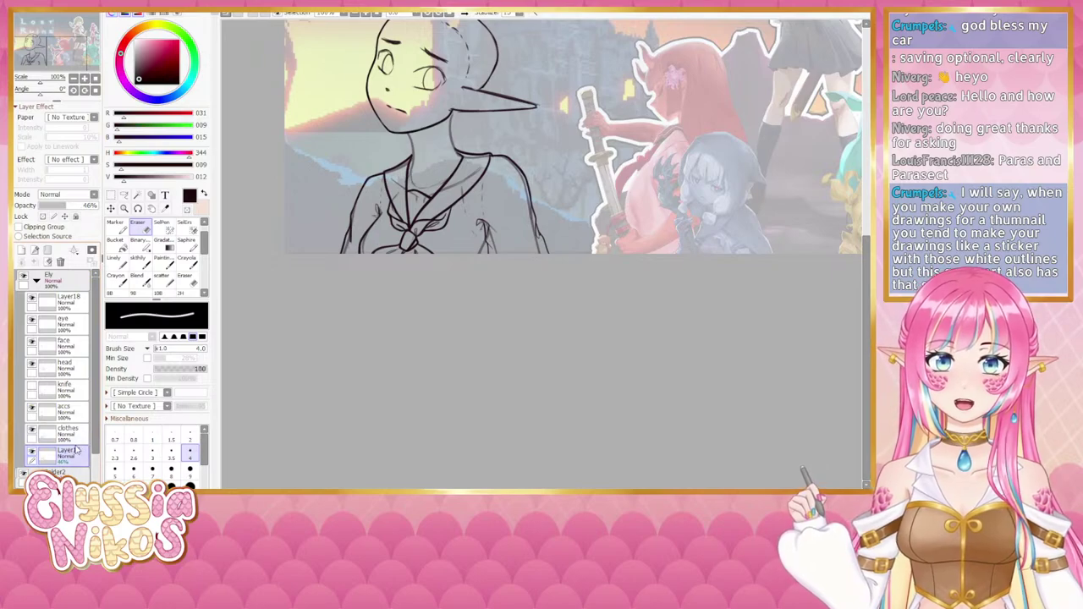
{"action": "left_click_drag", "start_coordinate": [81, 205], "coordinate": [95, 205]}
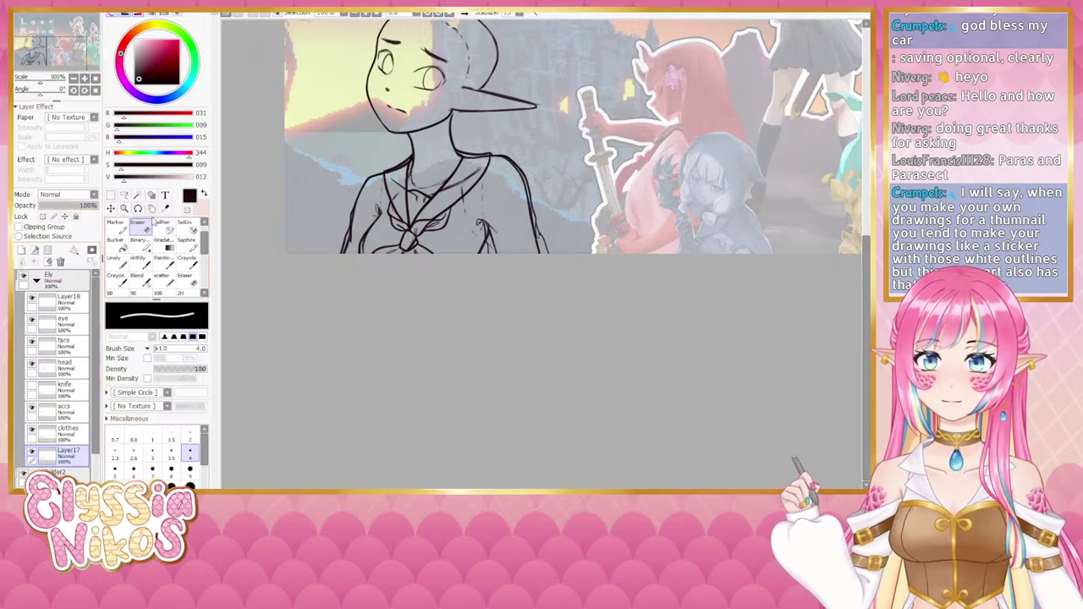
{"action": "left_click", "coordinate": [140, 263]}
{"action": "left_click", "coordinate": [124, 195]}
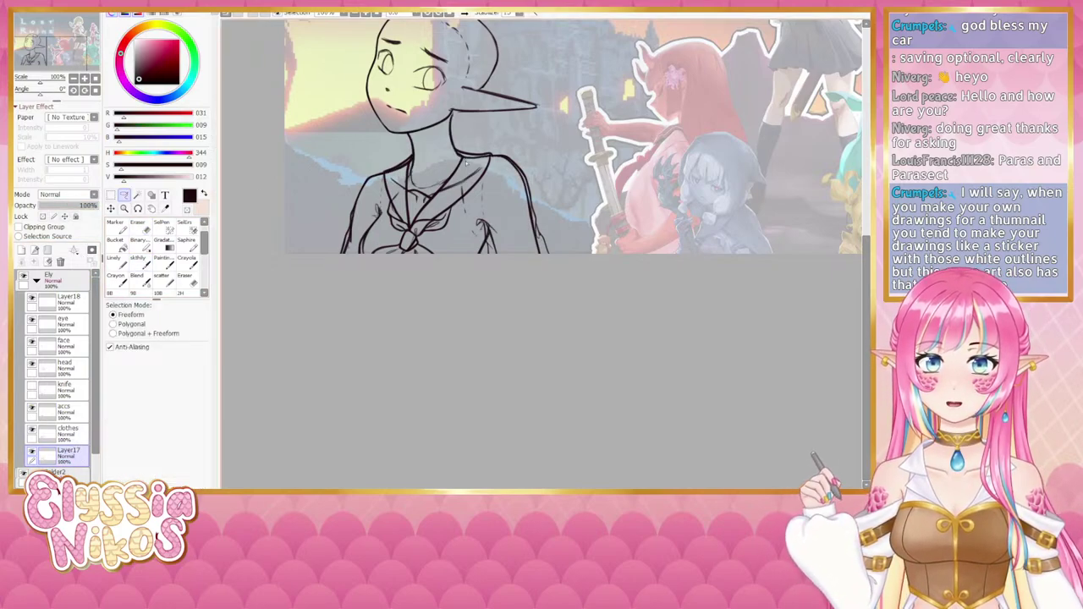
{"action": "mouse_move", "coordinate": [450, 174]}
{"action": "left_mouse_down"}
{"action": "mouse_move", "coordinate": [468, 117]}
{"action": "mouse_move", "coordinate": [402, 164]}
{"action": "left_mouse_up"}
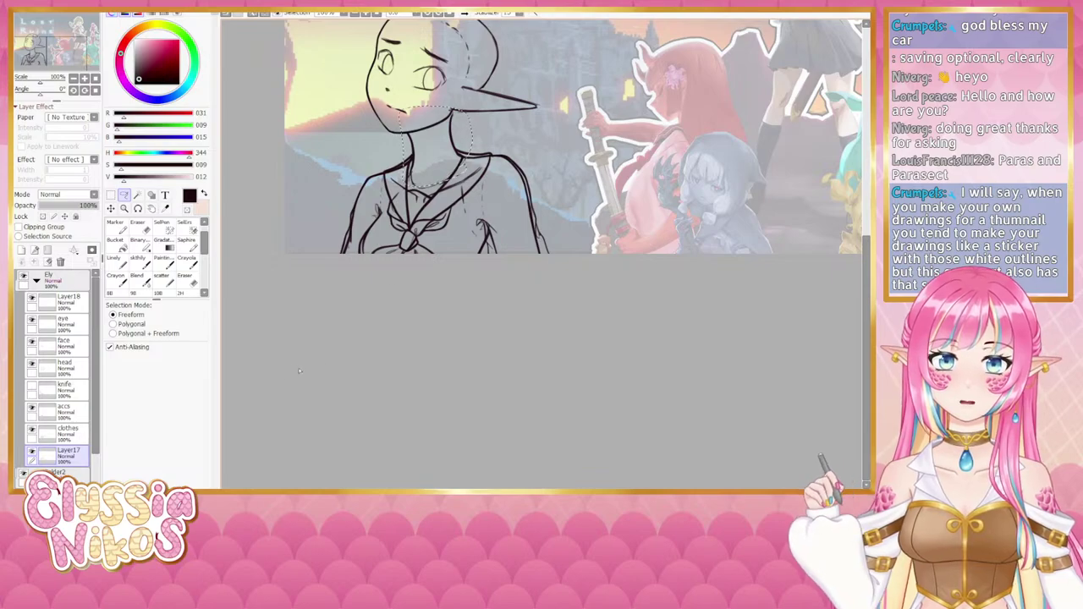
{"action": "key", "text": "ctrl+t"}
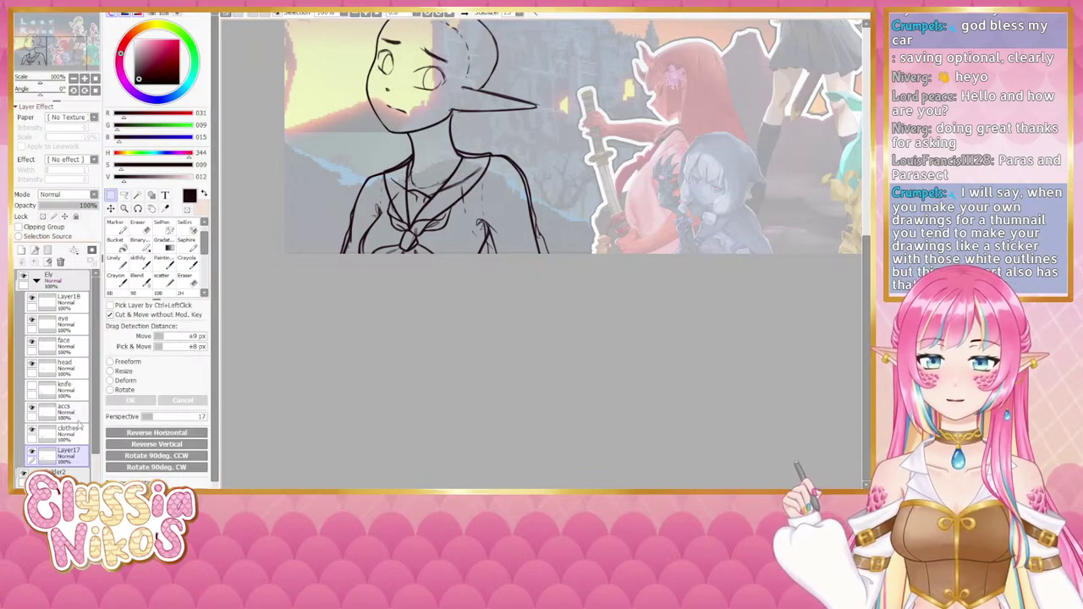
Step: Duplicate Layer17 and switch to the eraser for working on the copy
{"action": "left_click_drag", "start_coordinate": [70, 456], "coordinate": [23, 251]}
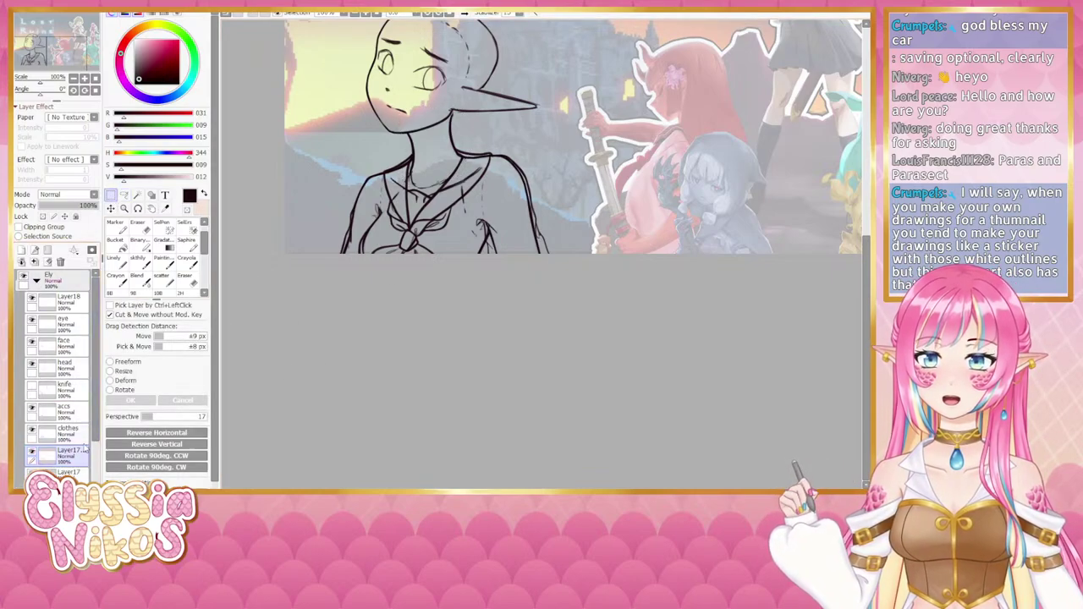
{"action": "left_click", "coordinate": [138, 227]}
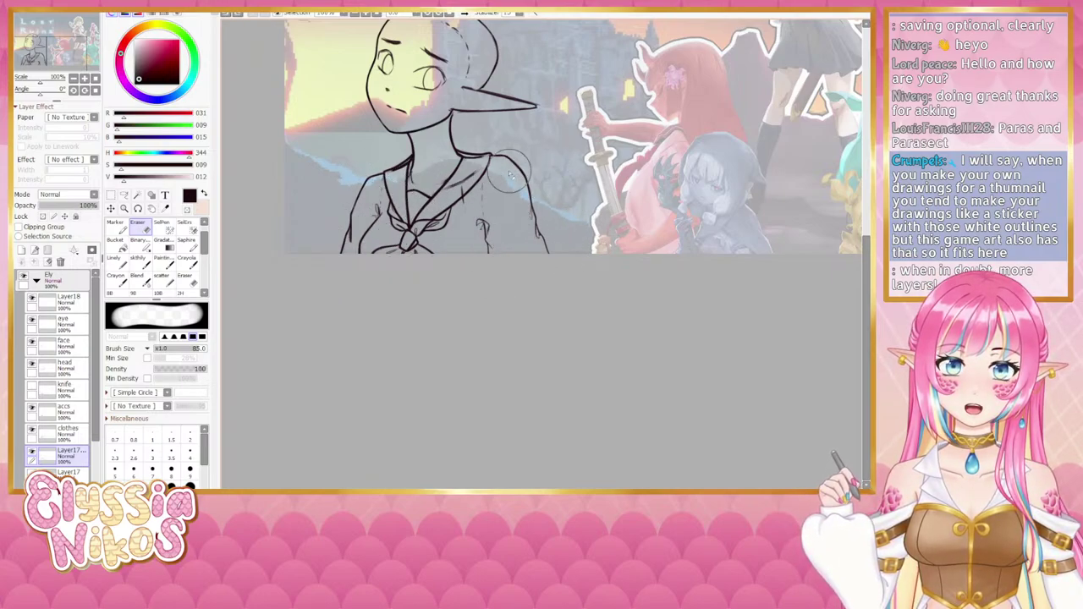
{"action": "mouse_move", "coordinate": [482, 185]}
{"action": "left_mouse_down"}
{"action": "mouse_move", "coordinate": [467, 186]}
{"action": "mouse_move", "coordinate": [472, 159]}
{"action": "mouse_move", "coordinate": [473, 174]}
{"action": "left_mouse_up"}
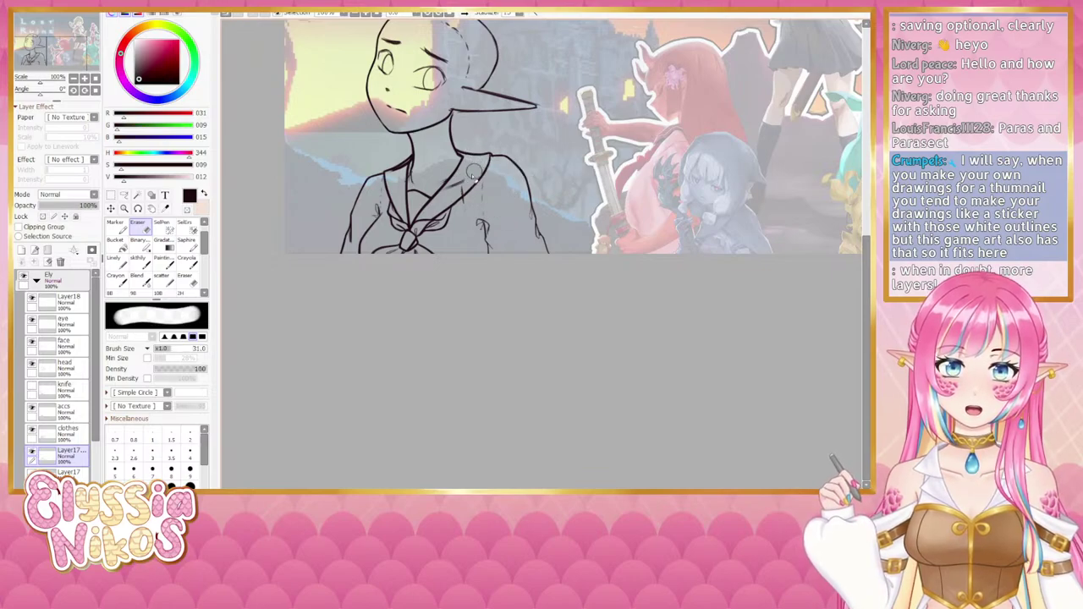
{"action": "left_click_drag", "start_coordinate": [437, 214], "coordinate": [456, 192]}
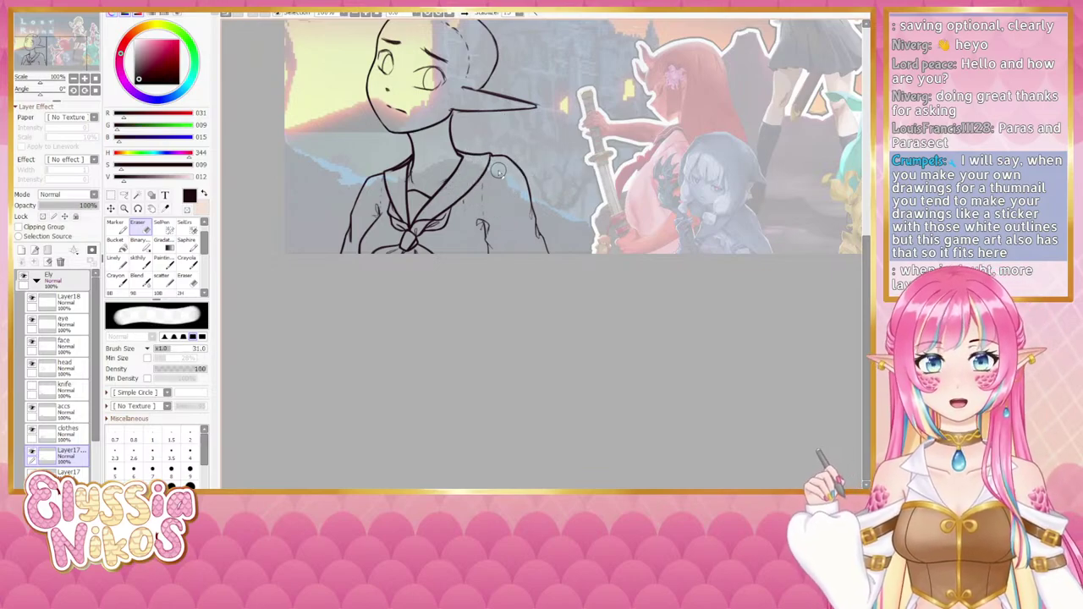
{"action": "key", "text": "ctrl+z"}
{"action": "key", "text": "ctrl+z"}
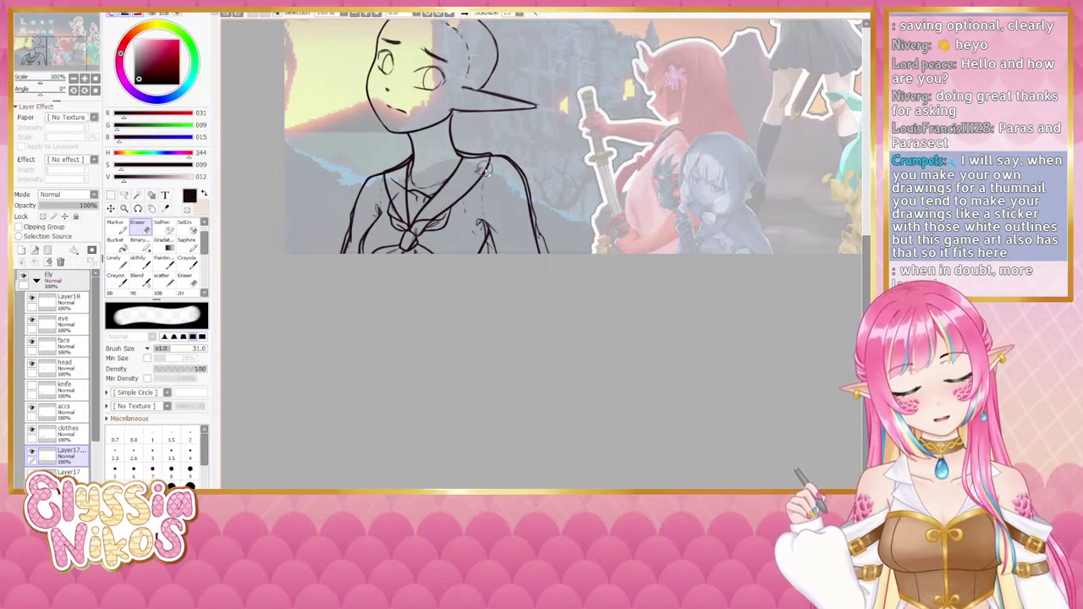
Step: Erase the rough body guide lines around the collar, chest and shoulders on the copied Layer17, varying the eraser size between 11 and 96
{"action": "left_click_drag", "start_coordinate": [455, 169], "coordinate": [438, 172]}
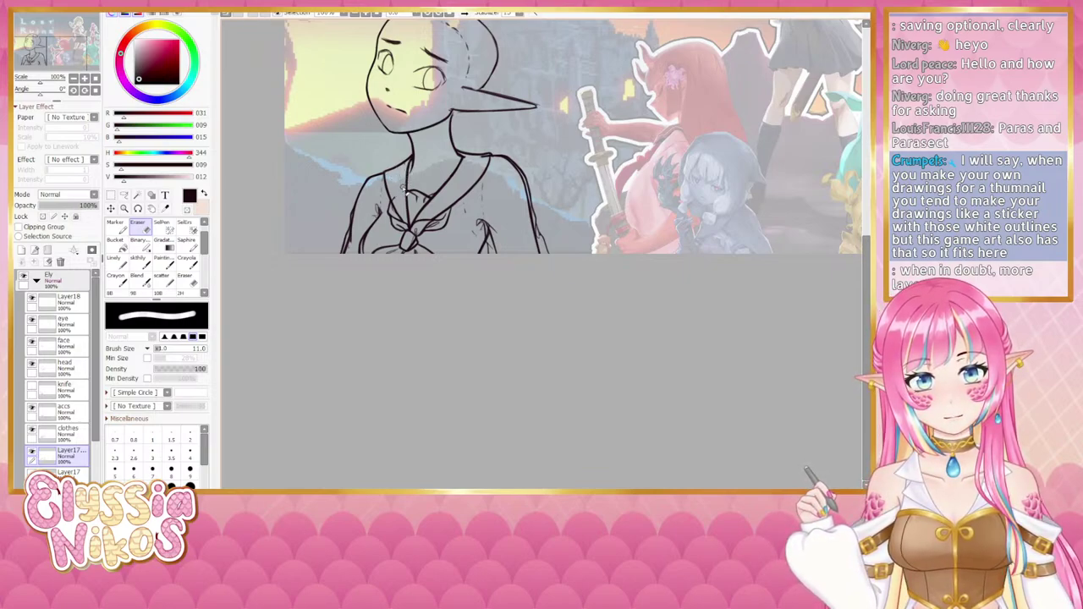
{"action": "key", "text": "]"}
{"action": "key", "text": "]"}
{"action": "key", "text": "]"}
{"action": "key", "text": "]"}
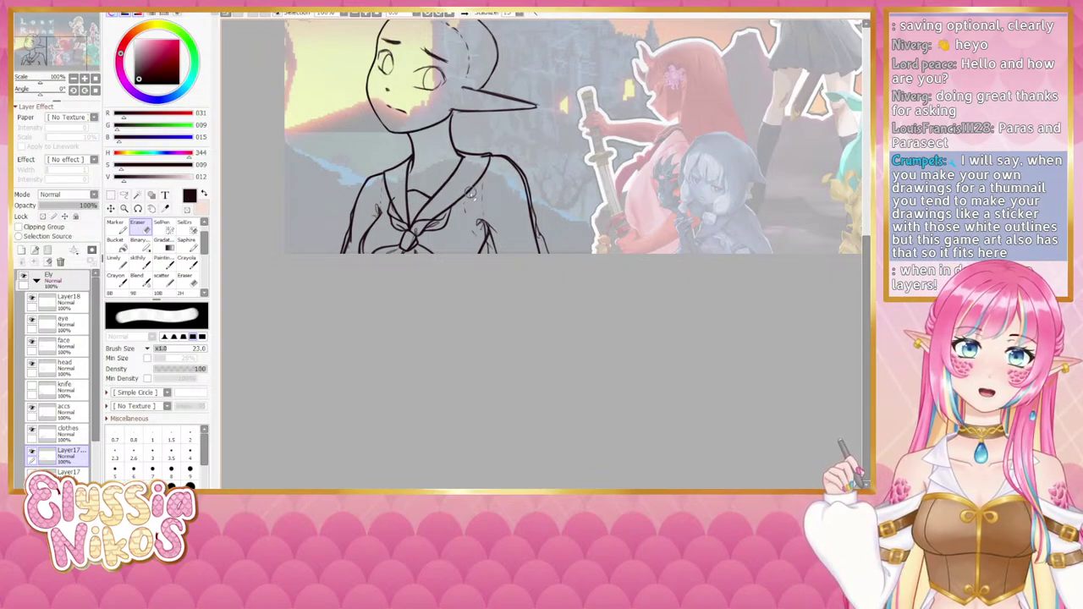
{"action": "left_click_drag", "start_coordinate": [365, 236], "coordinate": [380, 242]}
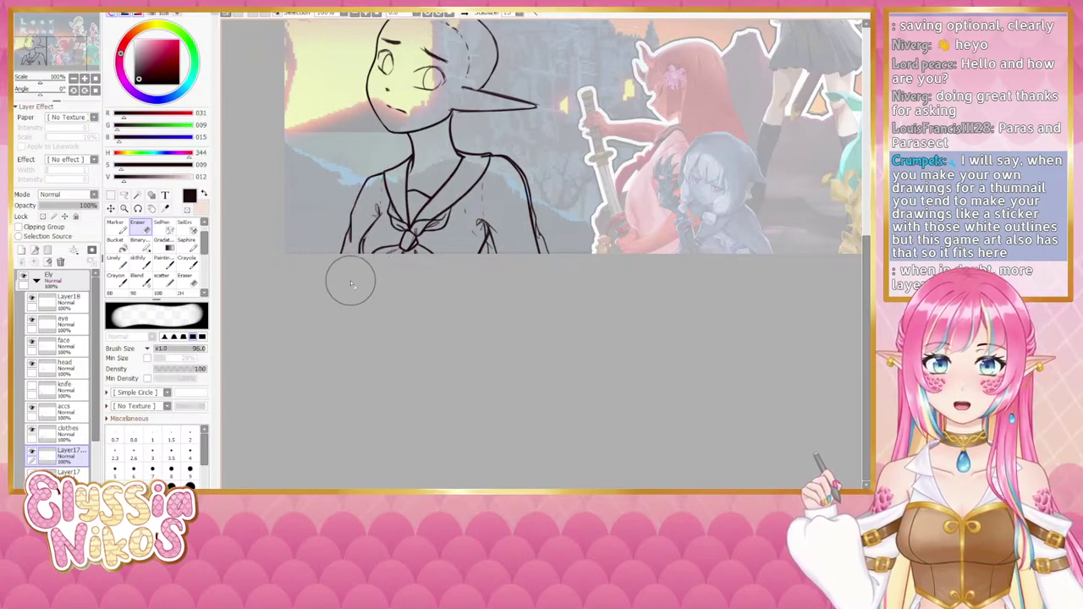
{"action": "left_click_drag", "start_coordinate": [350, 282], "coordinate": [401, 265]}
{"action": "mouse_move", "coordinate": [481, 182]}
{"action": "left_mouse_down"}
{"action": "mouse_move", "coordinate": [461, 146]}
{"action": "mouse_move", "coordinate": [480, 220]}
{"action": "left_mouse_up"}
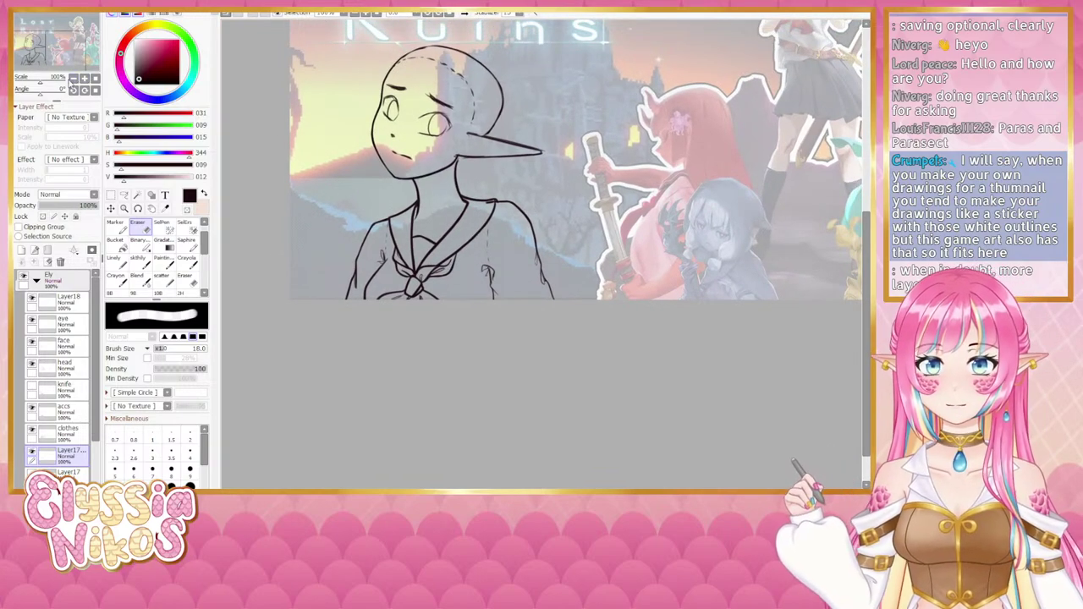
Step: Review the cleaned-up neck and shoulders in the whole composition at 75% and 50% scale and mirrored
{"action": "left_click", "coordinate": [68, 81]}
{"action": "left_click", "coordinate": [95, 80]}
{"action": "left_click_drag", "start_coordinate": [254, 238], "coordinate": [307, 174]}
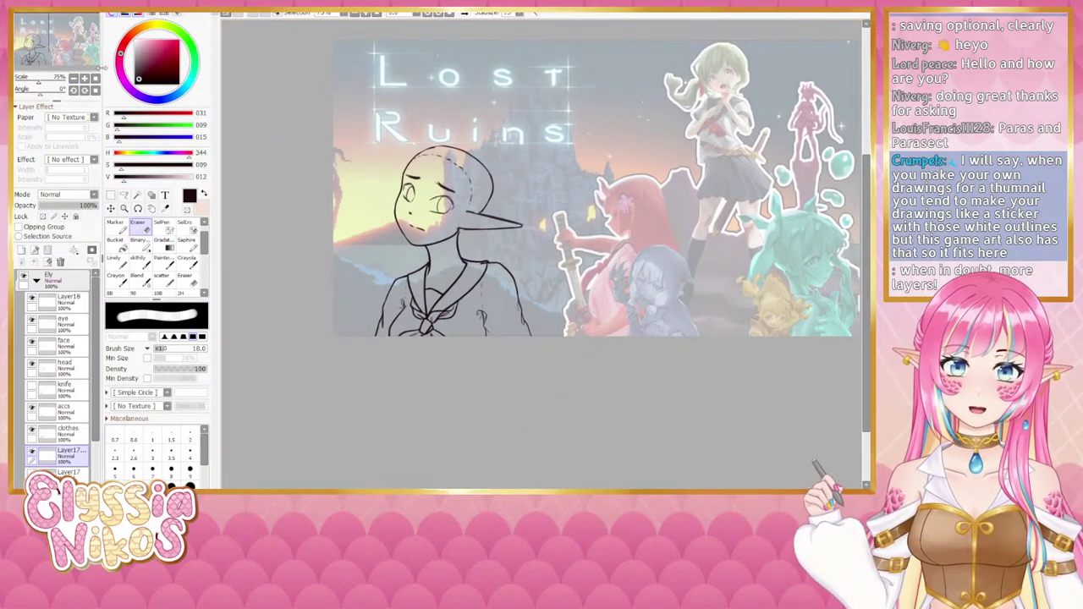
{"action": "left_click", "coordinate": [74, 80]}
{"action": "left_click_drag", "start_coordinate": [373, 176], "coordinate": [339, 178]}
{"action": "left_click", "coordinate": [464, 13]}
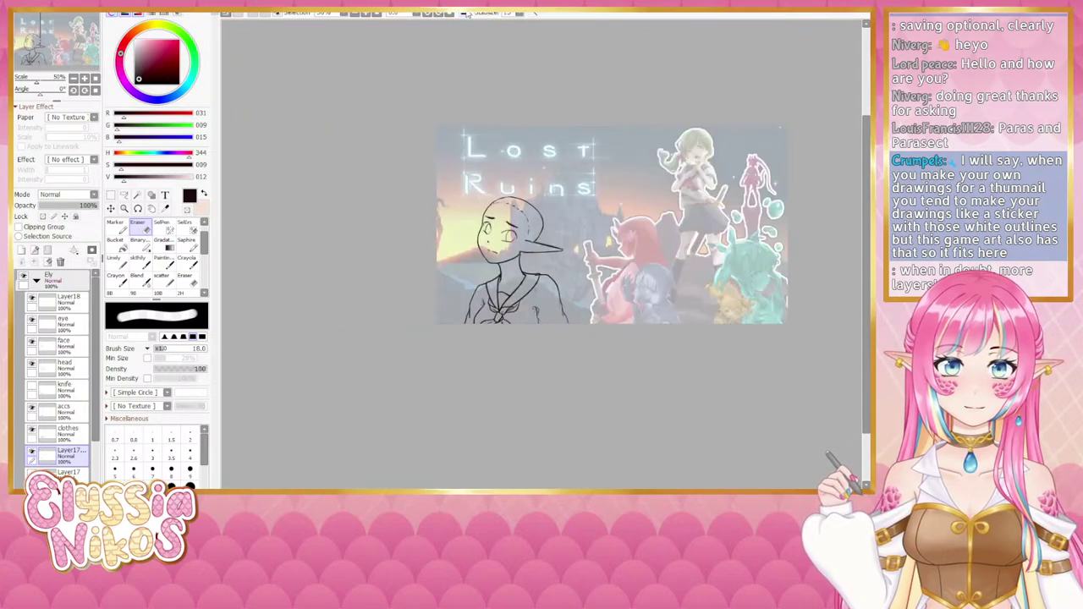
{"action": "key", "text": "h"}
{"action": "left_click_drag", "start_coordinate": [573, 135], "coordinate": [528, 131]}
Step: Rename Layer18 as hair and set the sketch brush to size 13 for drawing on it
{"action": "left_click", "coordinate": [144, 264]}
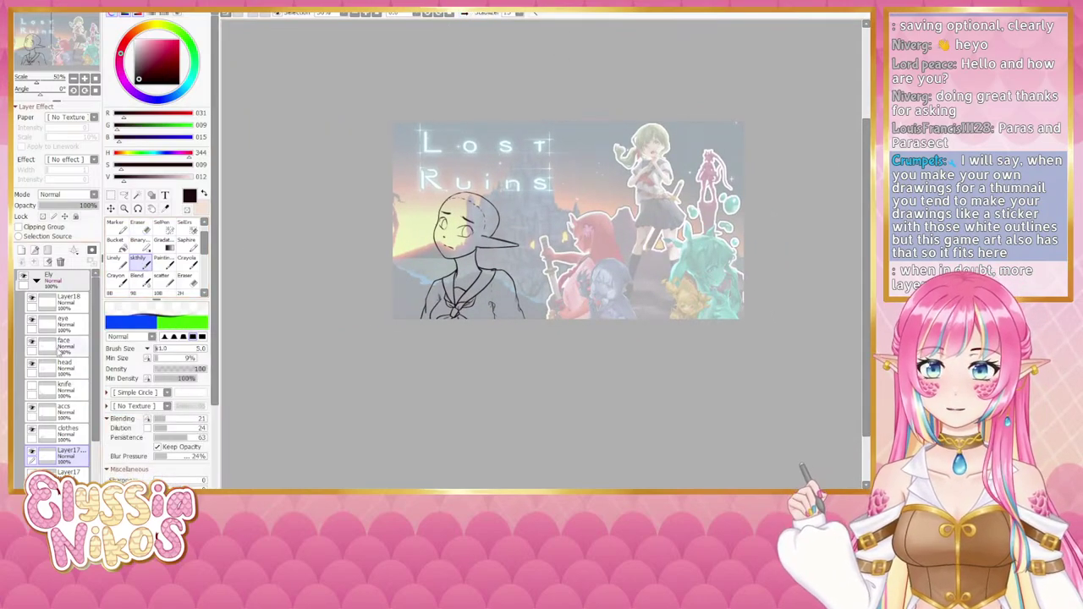
{"action": "left_click", "coordinate": [65, 305]}
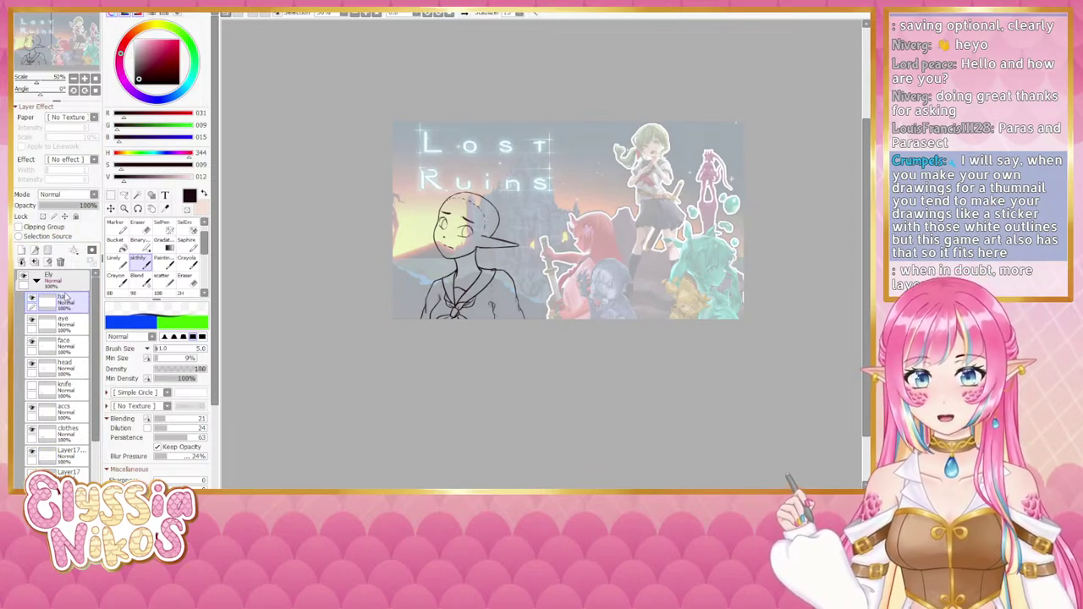
{"action": "left_click_drag", "start_coordinate": [387, 283], "coordinate": [363, 252]}
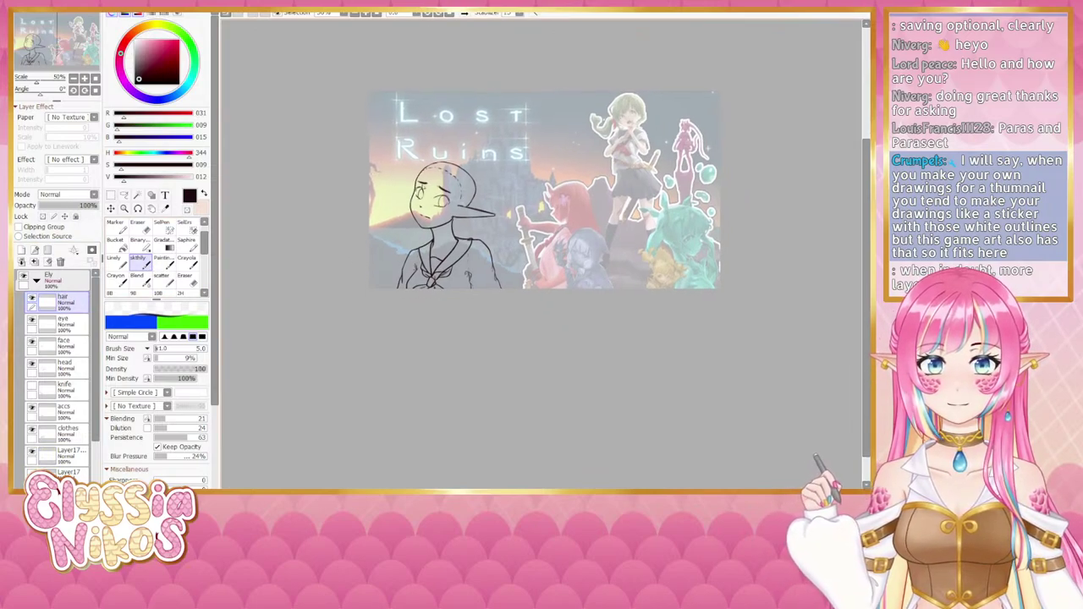
{"action": "key", "text": "bracketright"}
{"action": "key", "text": "bracketright"}
{"action": "key", "text": "bracketright"}
{"action": "key", "text": "bracketright"}
{"action": "key", "text": "bracketright"}
{"action": "key", "text": "bracketright"}
{"action": "key", "text": "bracketright"}
{"action": "key", "text": "bracketright"}
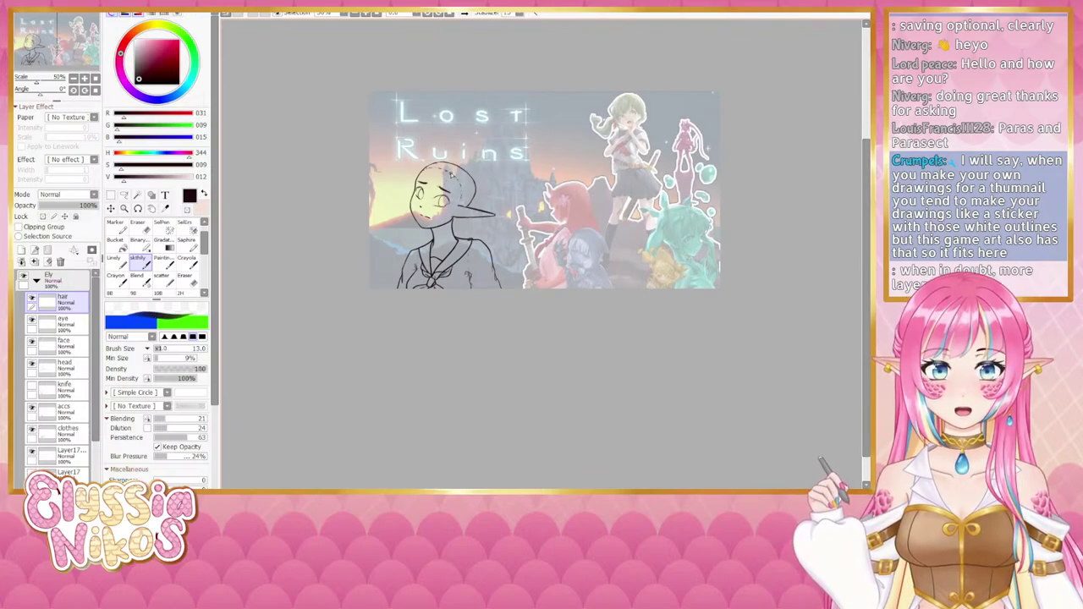
Step: Sketch the hair parting at the top of the head and a side lock falling in front of the ear on the hair layer
{"action": "left_click", "coordinate": [72, 369]}
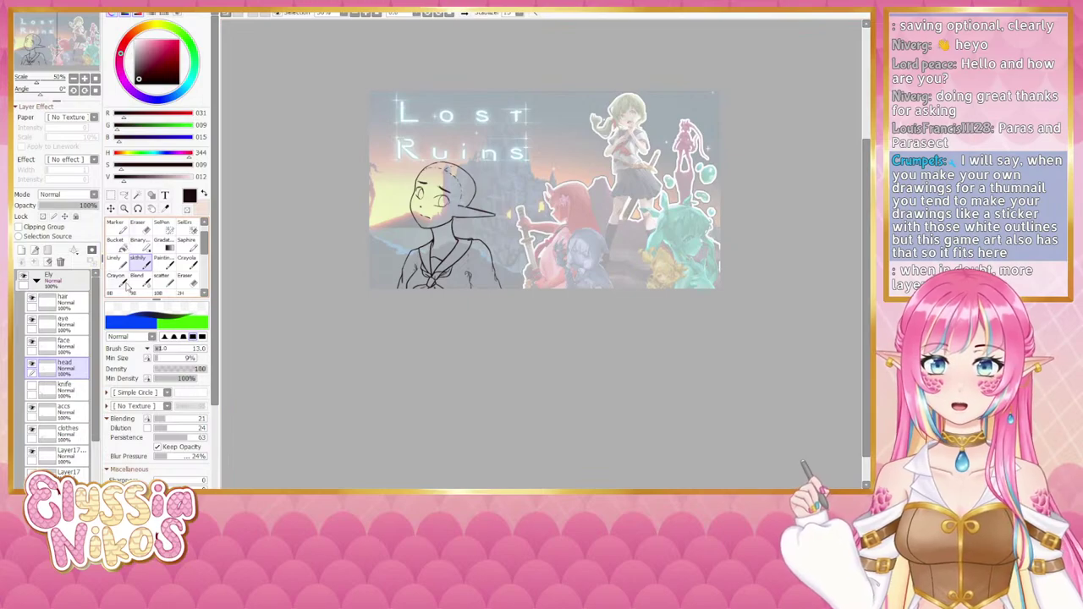
{"action": "left_click", "coordinate": [68, 305]}
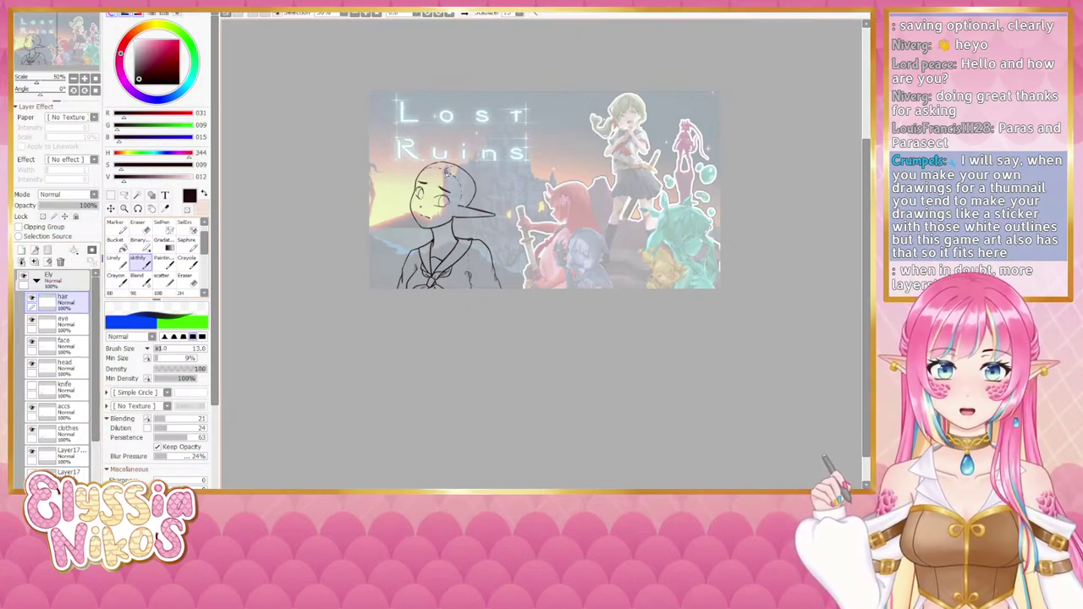
{"action": "key", "text": "Page_Up"}
{"action": "left_click_drag", "start_coordinate": [404, 133], "coordinate": [414, 164]}
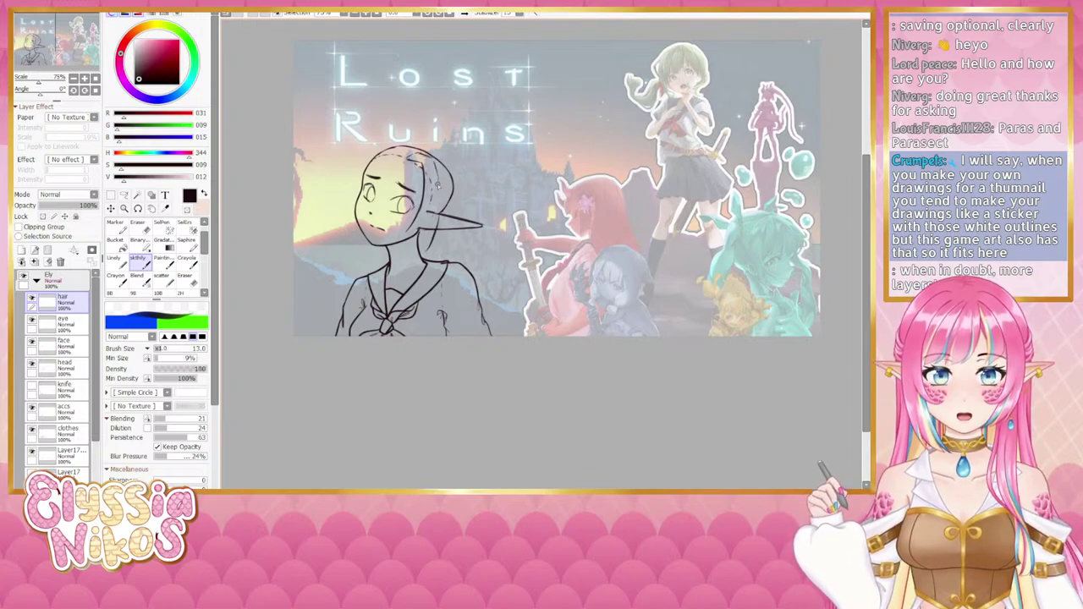
{"action": "left_click_drag", "start_coordinate": [436, 167], "coordinate": [430, 254]}
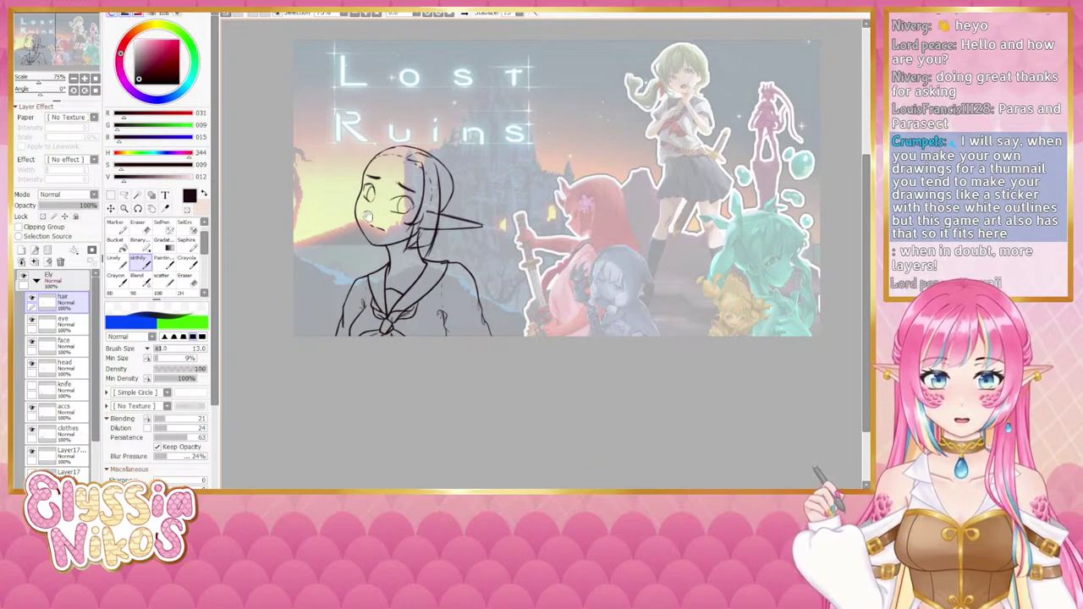
Step: Sketch the front hairline over the forehead and a lock at the temple on the far side of the face
{"action": "left_click_drag", "start_coordinate": [380, 179], "coordinate": [395, 167]}
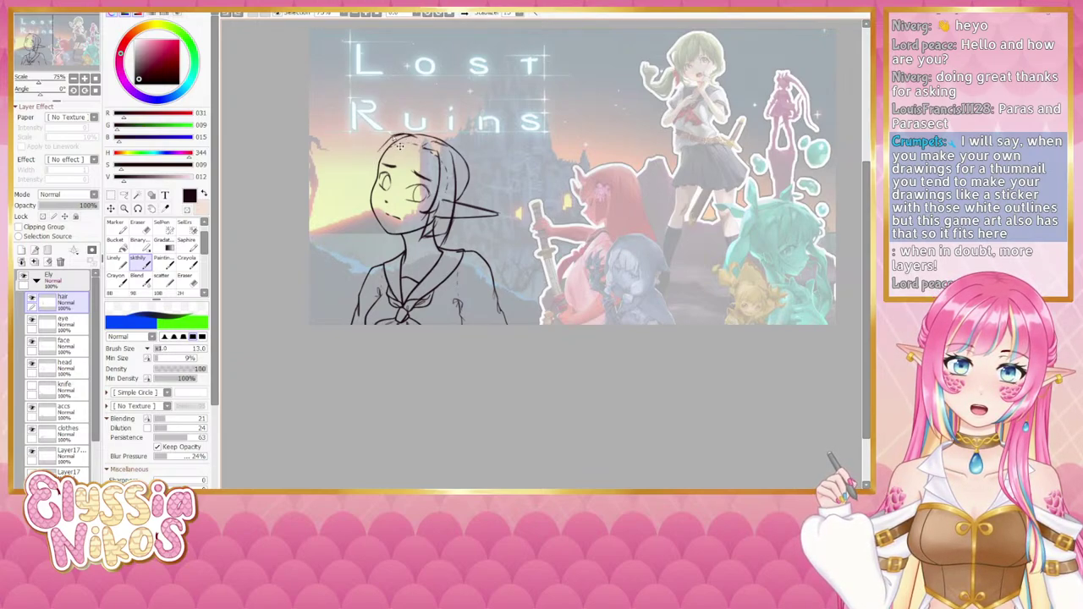
{"action": "left_click_drag", "start_coordinate": [388, 136], "coordinate": [372, 180]}
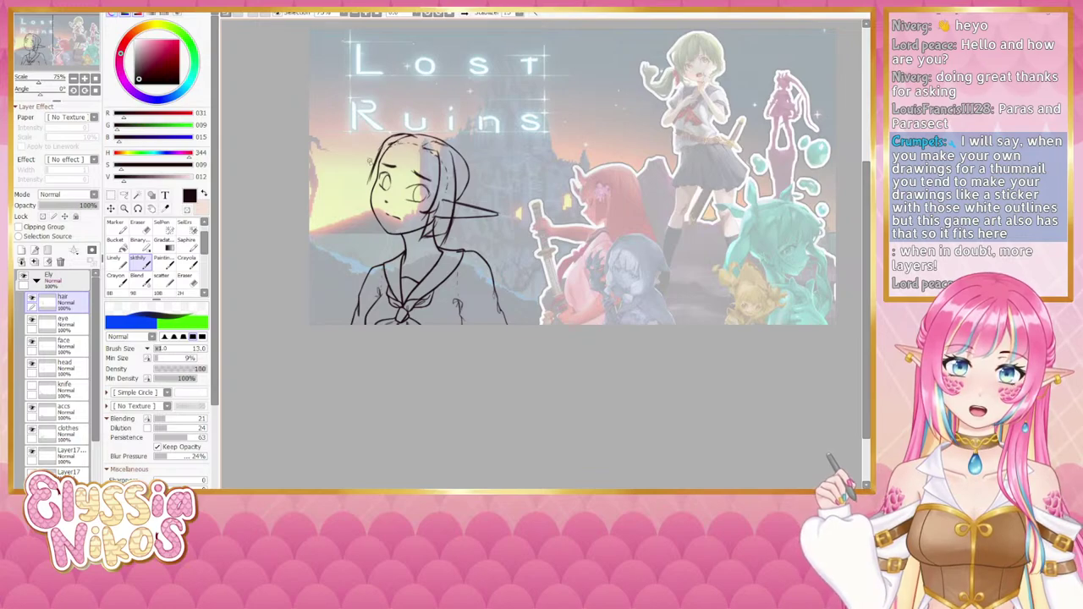
{"action": "left_click_drag", "start_coordinate": [377, 149], "coordinate": [368, 175]}
{"action": "key", "text": "ctrl+z"}
{"action": "key", "text": "ctrl+z"}
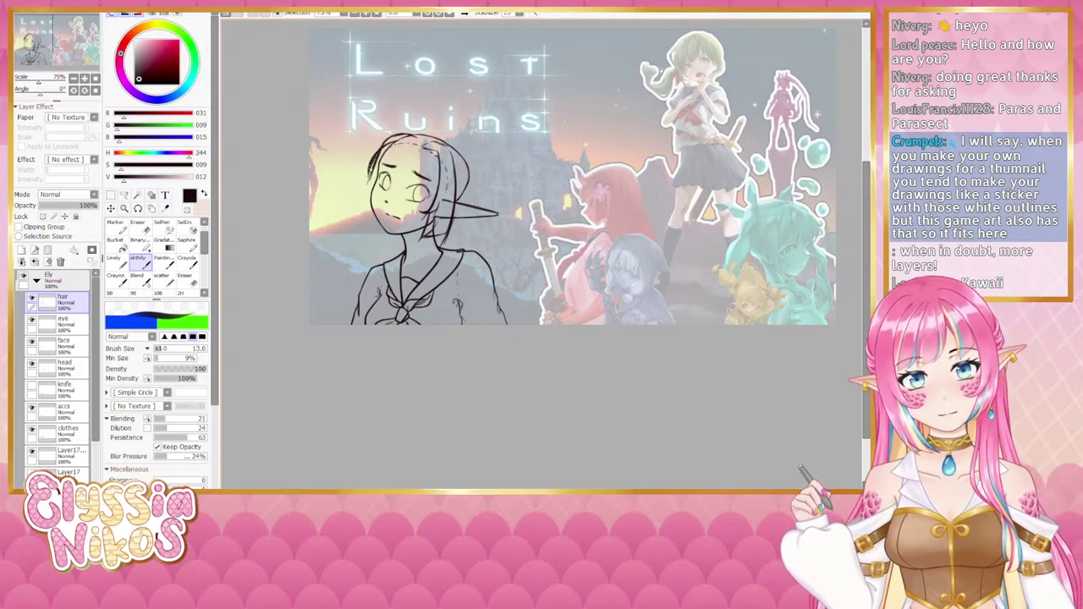
{"action": "key", "text": "ctrl+z"}
{"action": "left_click_drag", "start_coordinate": [392, 154], "coordinate": [379, 176]}
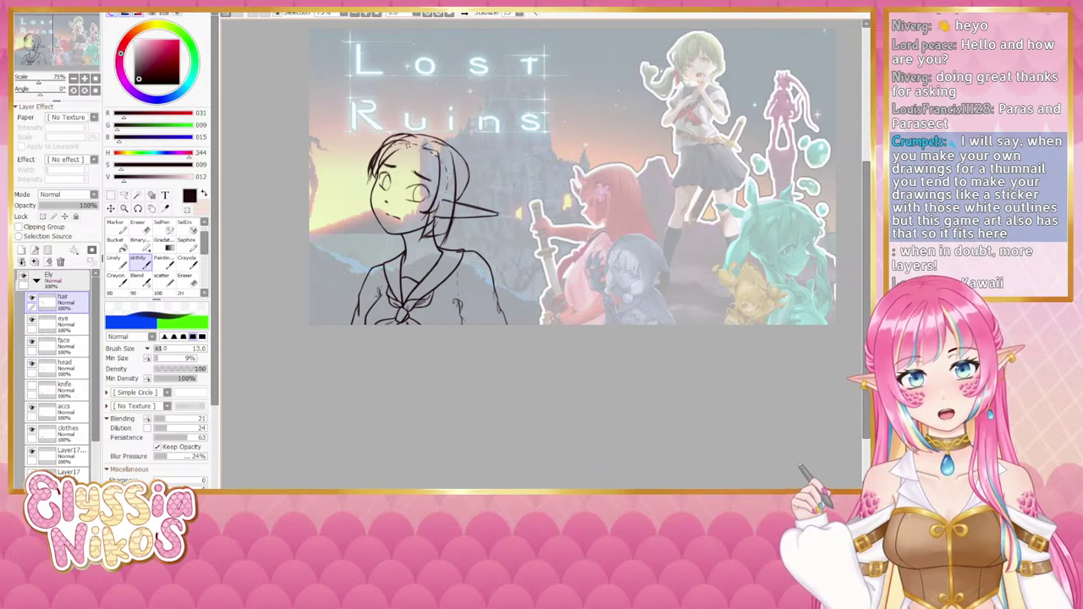
Step: Sketch the bangs sweeping from the parting across the forehead, undoing and redrawing strokes to refine them
{"action": "mouse_move", "coordinate": [407, 143]}
{"action": "left_mouse_down"}
{"action": "mouse_move", "coordinate": [391, 160]}
{"action": "mouse_move", "coordinate": [424, 162]}
{"action": "mouse_move", "coordinate": [424, 153]}
{"action": "mouse_move", "coordinate": [417, 178]}
{"action": "left_mouse_up"}
{"action": "key", "text": "ctrl+z"}
{"action": "key", "text": "ctrl+z"}
{"action": "key", "text": "ctrl+z"}
{"action": "key", "text": "ctrl+z"}
{"action": "key", "text": "ctrl+z"}
{"action": "key", "text": "ctrl+z"}
{"action": "key", "text": "ctrl+z"}
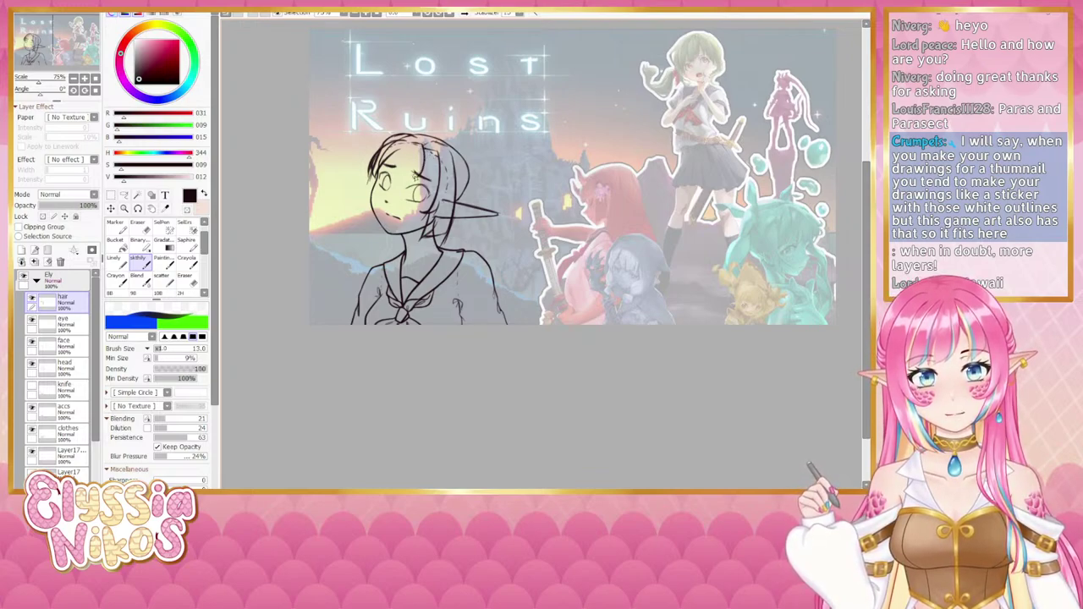
{"action": "key", "text": "ctrl+z"}
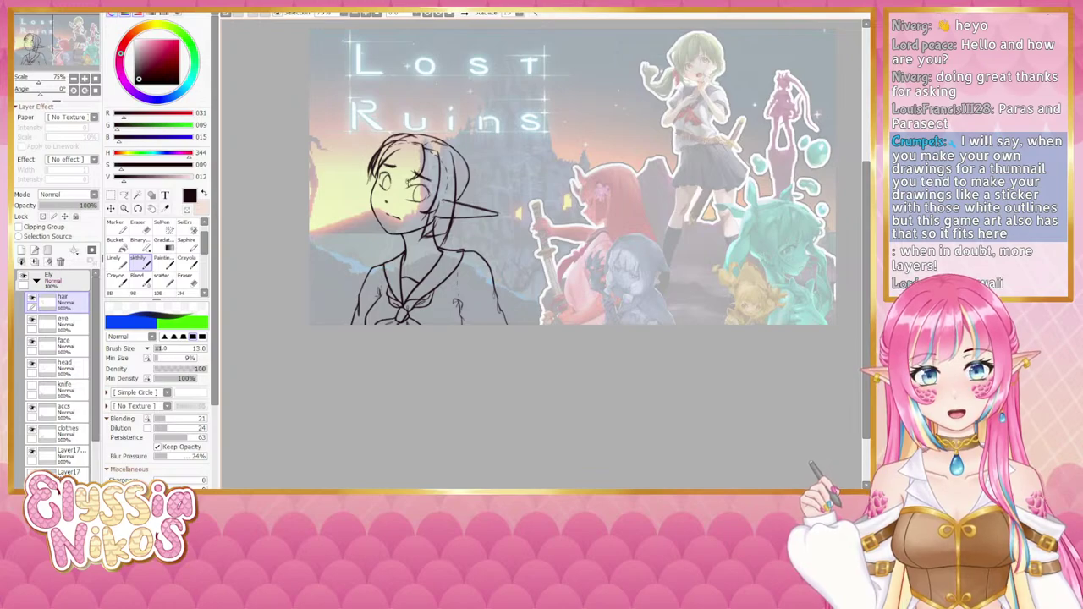
{"action": "key", "text": "ctrl+z"}
{"action": "left_click_drag", "start_coordinate": [422, 159], "coordinate": [407, 179]}
{"action": "key", "text": "ctrl+z"}
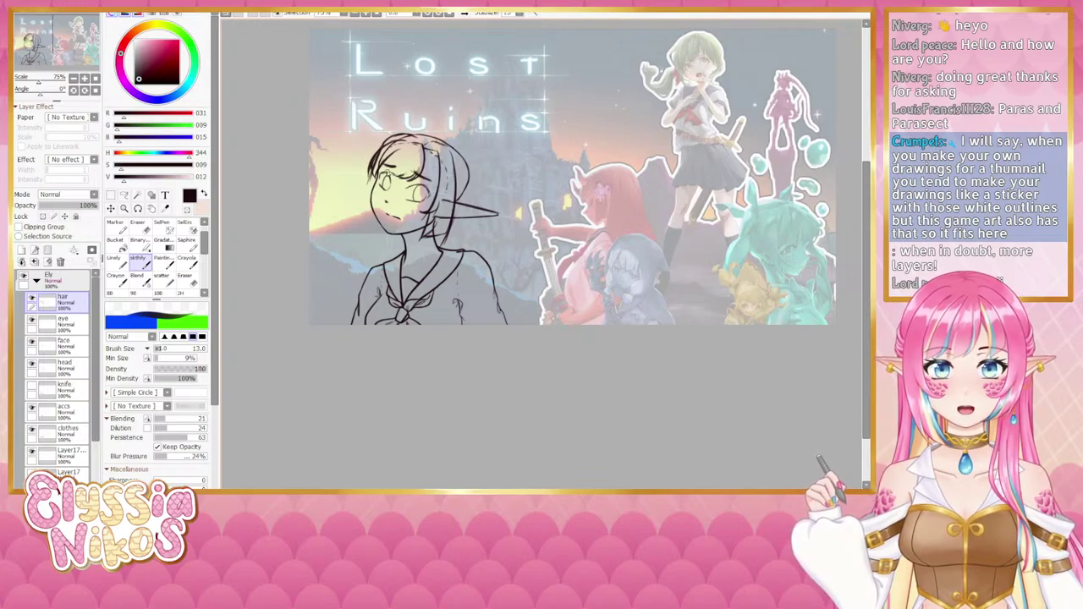
{"action": "key", "text": "ctrl+z"}
{"action": "left_click_drag", "start_coordinate": [415, 146], "coordinate": [396, 162]}
{"action": "key", "text": "ctrl+z"}
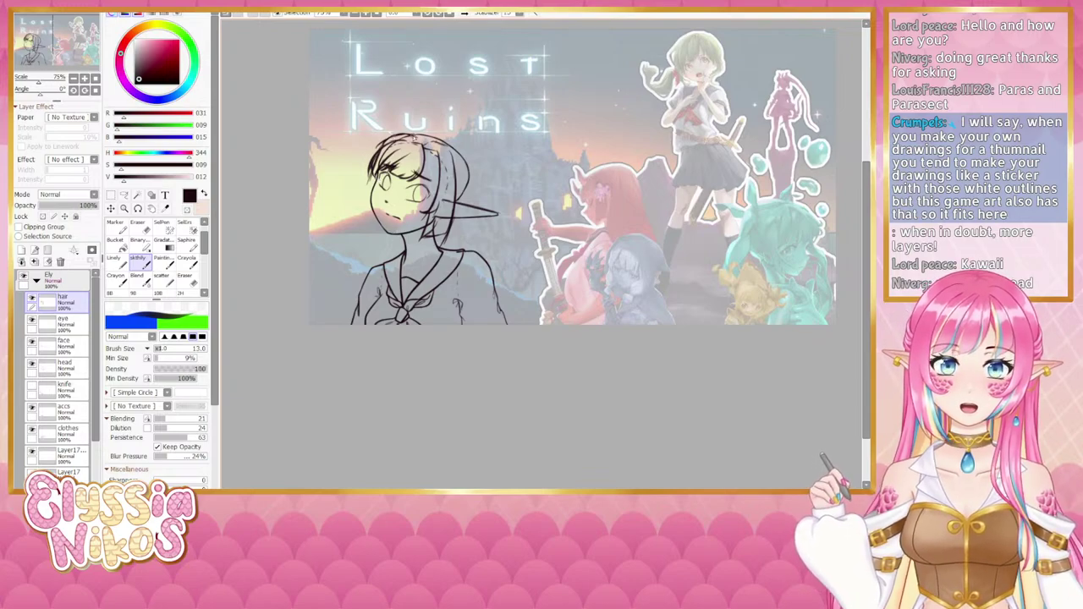
Step: Add strands to the bangs and the side lock between the near eye and the ear
{"action": "left_click", "coordinate": [75, 77]}
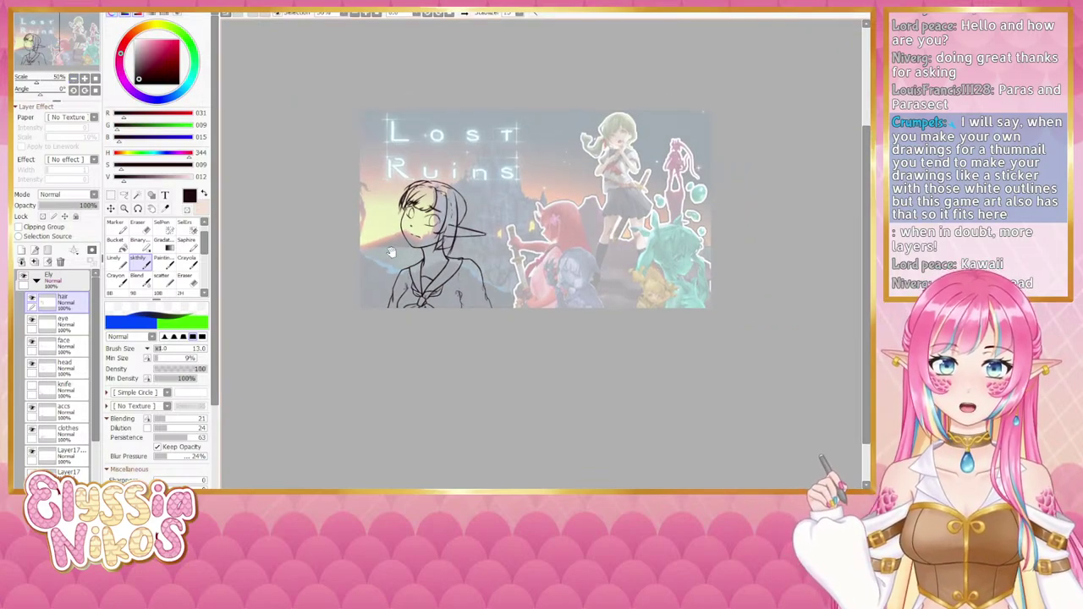
{"action": "left_click", "coordinate": [83, 78]}
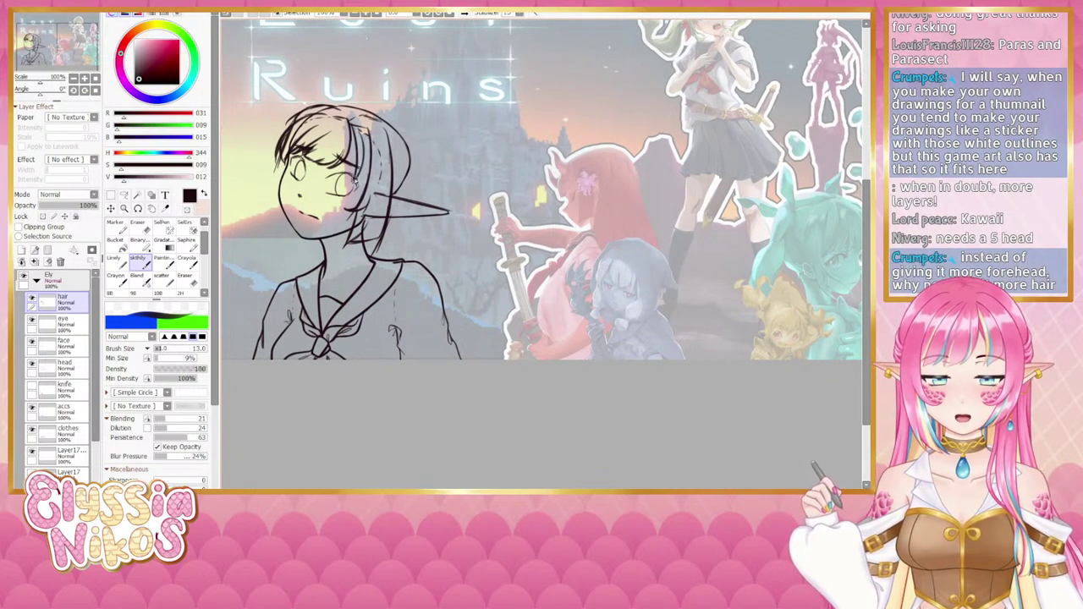
{"action": "left_click_drag", "start_coordinate": [349, 140], "coordinate": [358, 171]}
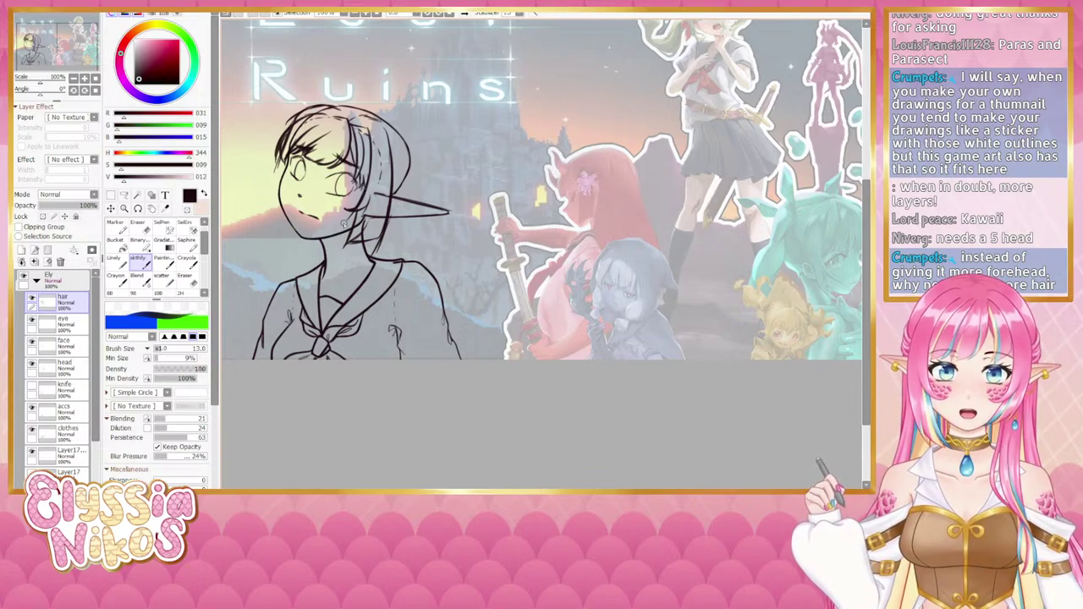
{"action": "left_click_drag", "start_coordinate": [354, 212], "coordinate": [419, 189]}
Step: Check the hair mirrored at 50% scale, and sketch a lock flicking outward from the far temple
{"action": "key", "text": "Page_Down"}
{"action": "key", "text": "Page_Down"}
{"action": "left_click_drag", "start_coordinate": [382, 229], "coordinate": [406, 212]}
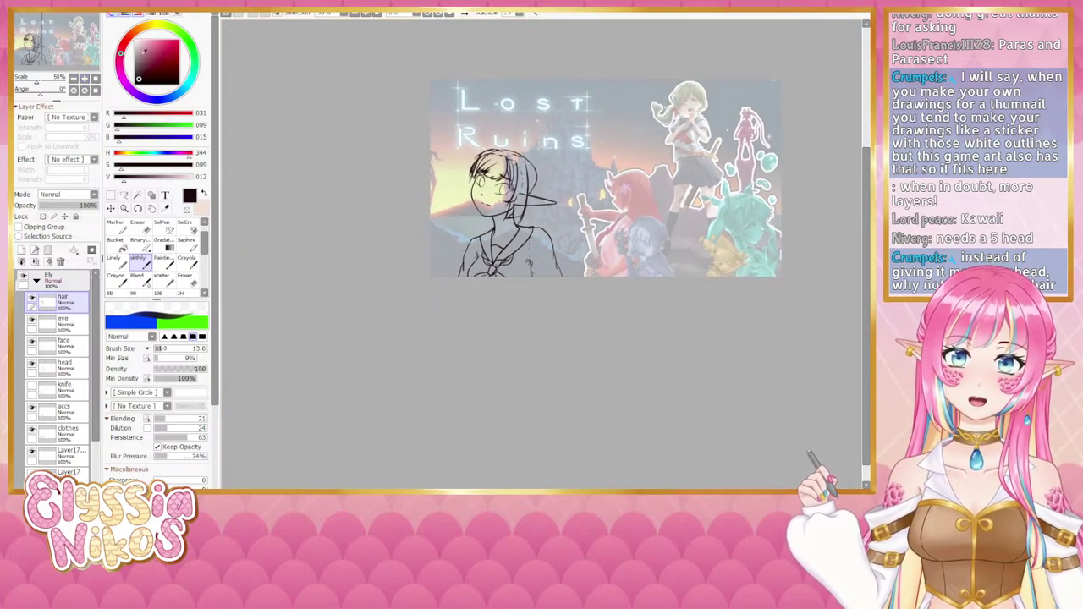
{"action": "left_click", "coordinate": [463, 14]}
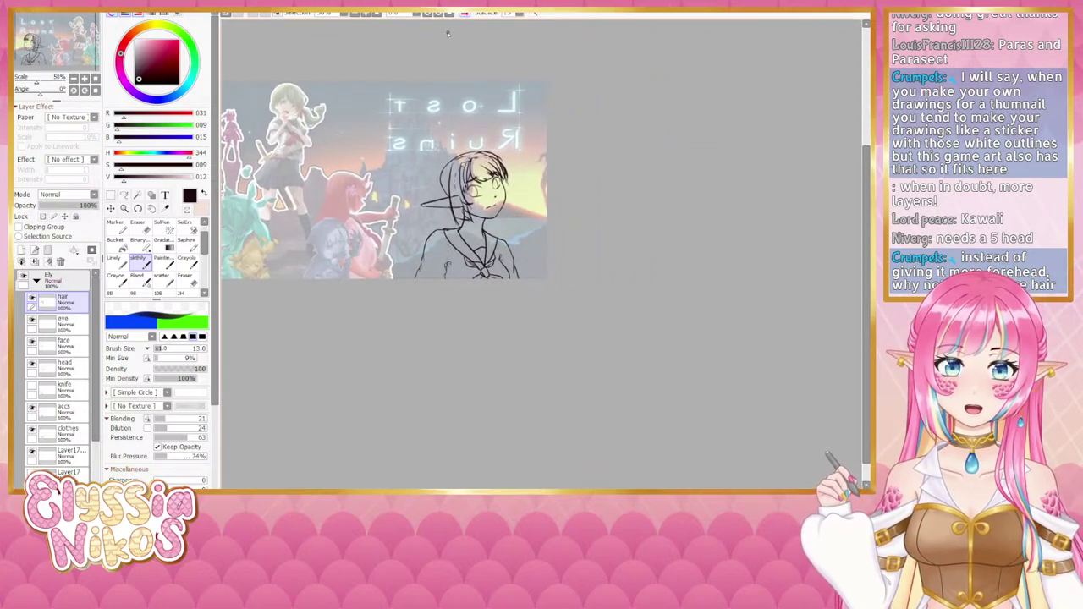
{"action": "left_click", "coordinate": [463, 14]}
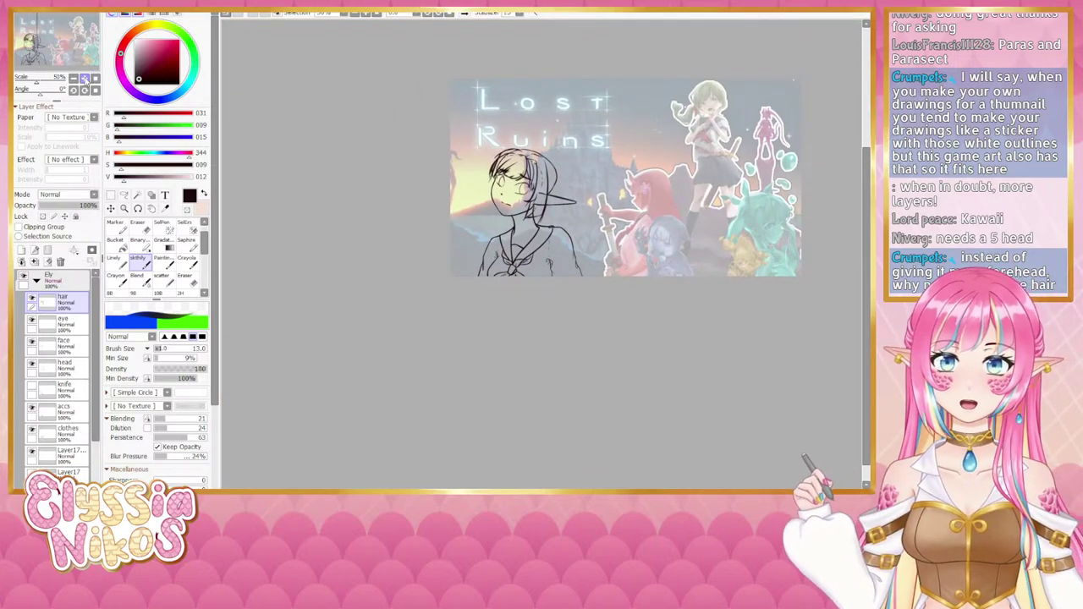
{"action": "left_click", "coordinate": [85, 79]}
{"action": "left_click_drag", "start_coordinate": [449, 143], "coordinate": [400, 193]}
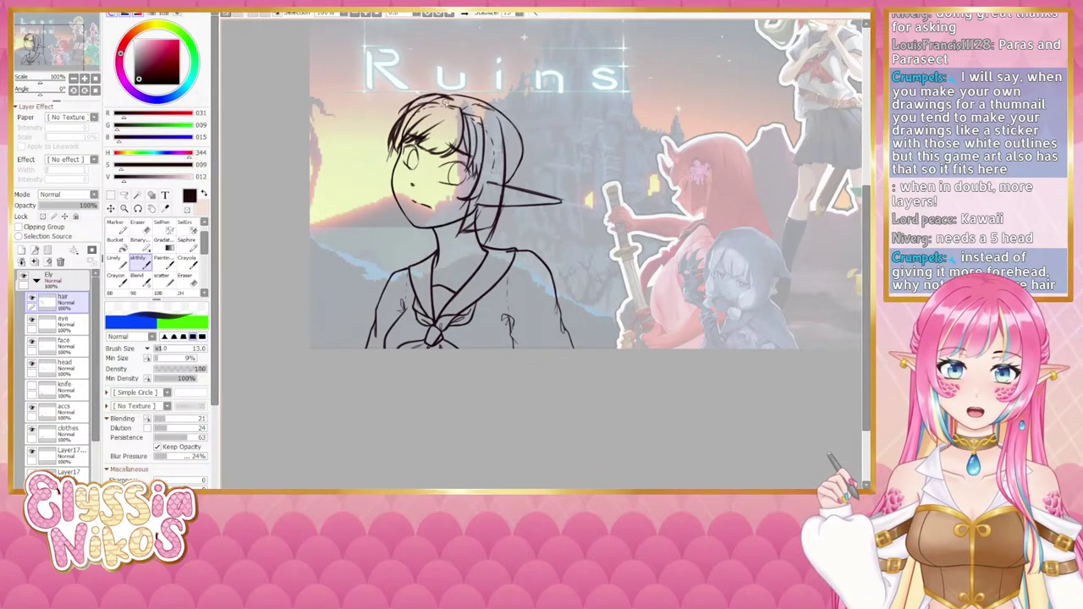
{"action": "left_click_drag", "start_coordinate": [433, 95], "coordinate": [402, 118]}
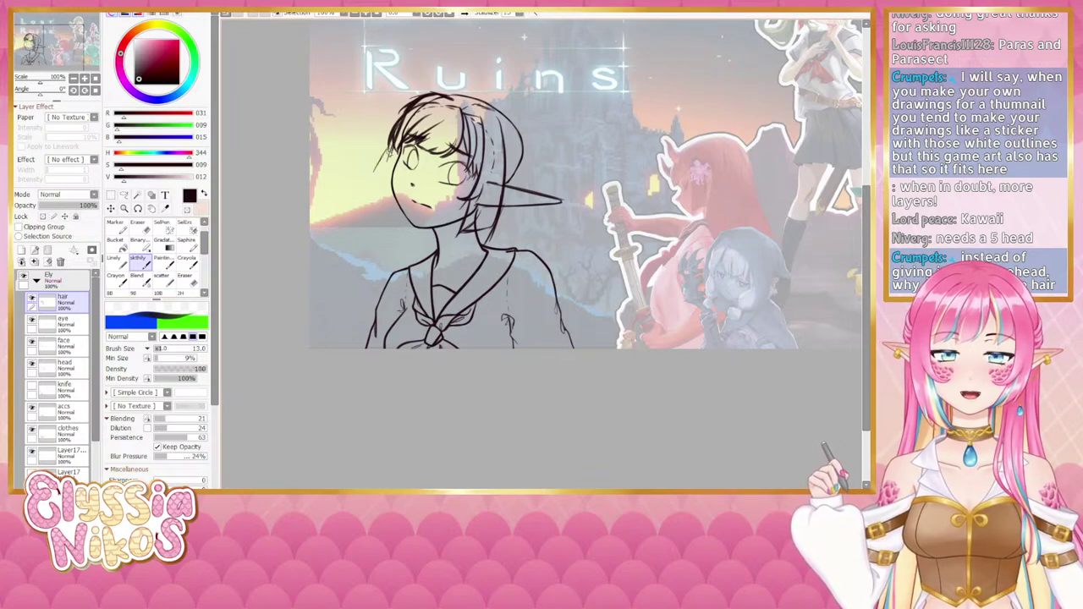
{"action": "left_click_drag", "start_coordinate": [395, 142], "coordinate": [369, 180]}
{"action": "key", "text": "ctrl+z"}
{"action": "key", "text": "ctrl+z"}
{"action": "scroll", "coordinate": [378, 174], "scroll_direction": "up", "scroll_amount": 3}
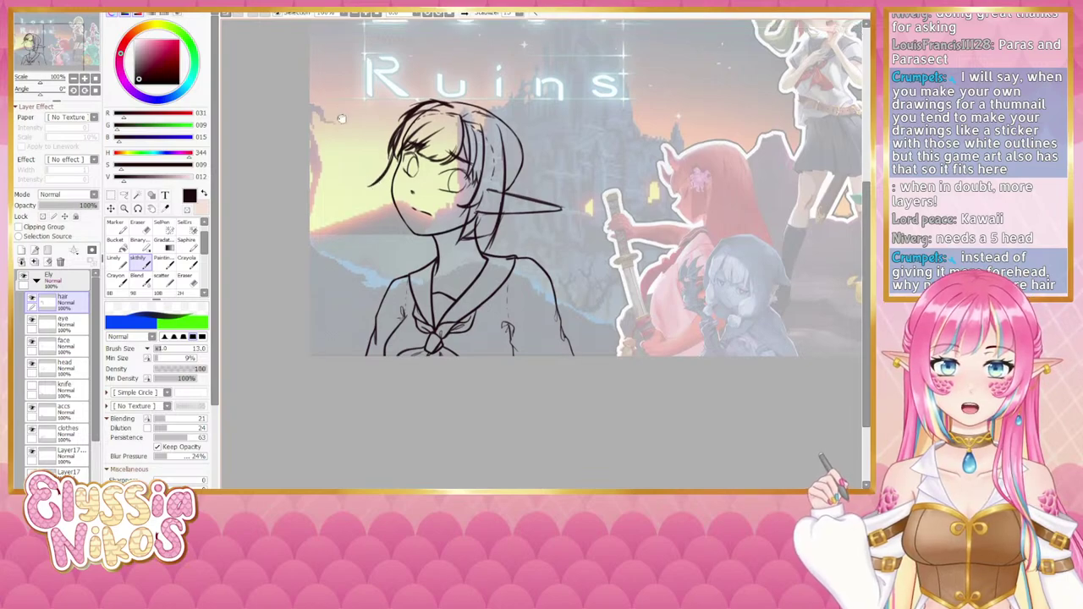
Step: Scribble a two-word handwritten note over the Lost Ruins title on the hair layer
{"action": "mouse_move", "coordinate": [352, 113]}
{"action": "left_mouse_down"}
{"action": "mouse_move", "coordinate": [343, 136]}
{"action": "mouse_move", "coordinate": [408, 127]}
{"action": "left_mouse_up"}
{"action": "mouse_move", "coordinate": [415, 98]}
{"action": "left_mouse_down"}
{"action": "mouse_move", "coordinate": [422, 137]}
{"action": "mouse_move", "coordinate": [388, 156]}
{"action": "mouse_move", "coordinate": [412, 166]}
{"action": "left_mouse_up"}
{"action": "left_click_drag", "start_coordinate": [424, 144], "coordinate": [440, 163]}
{"action": "mouse_move", "coordinate": [447, 140]}
{"action": "left_mouse_down"}
{"action": "mouse_move", "coordinate": [462, 161]}
{"action": "mouse_move", "coordinate": [479, 154]}
{"action": "left_mouse_up"}
{"action": "left_click_drag", "start_coordinate": [479, 144], "coordinate": [498, 146]}
{"action": "left_click_drag", "start_coordinate": [503, 120], "coordinate": [506, 153]}
{"action": "left_click_drag", "start_coordinate": [327, 227], "coordinate": [346, 160]}
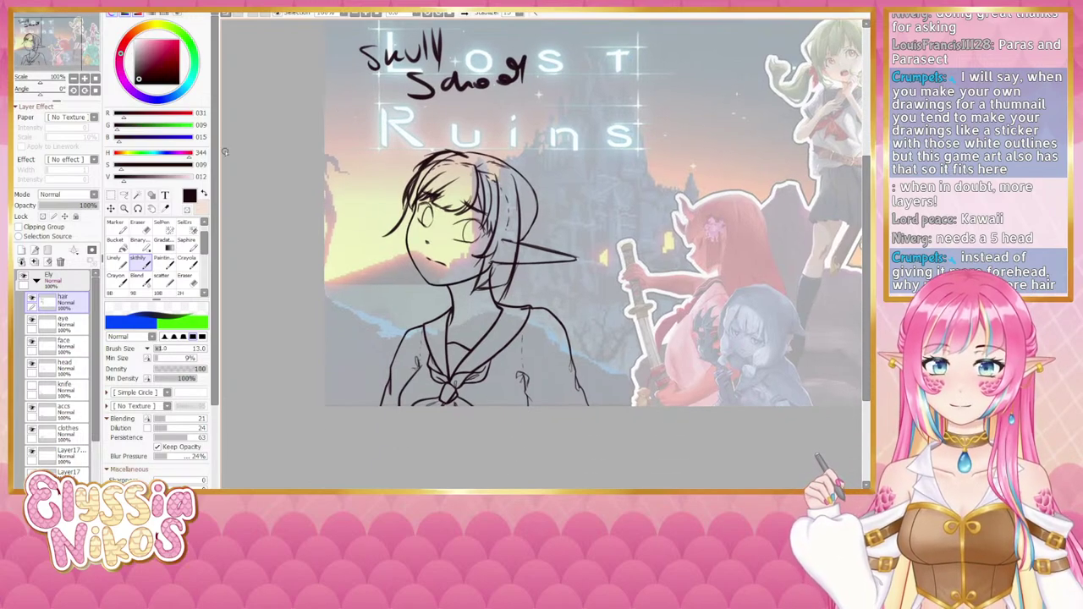
Step: Erase the handwritten note from the title with a large eraser, undoing the first pass and erasing it again
{"action": "left_click", "coordinate": [138, 227]}
{"action": "left_click_drag", "start_coordinate": [525, 102], "coordinate": [497, 179]}
{"action": "mouse_move", "coordinate": [361, 128]}
{"action": "left_mouse_down"}
{"action": "mouse_move", "coordinate": [507, 103]}
{"action": "mouse_move", "coordinate": [382, 163]}
{"action": "left_mouse_up"}
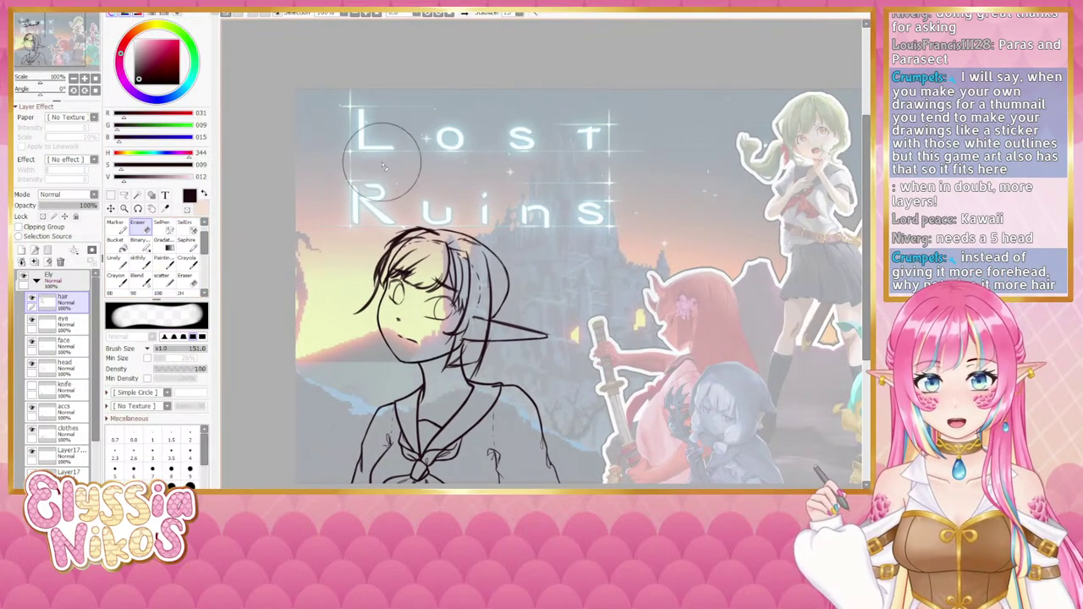
{"action": "mouse_move", "coordinate": [382, 275]}
{"action": "left_mouse_down"}
{"action": "mouse_move", "coordinate": [365, 163]}
{"action": "mouse_move", "coordinate": [405, 157]}
{"action": "left_mouse_up"}
{"action": "left_click", "coordinate": [143, 264]}
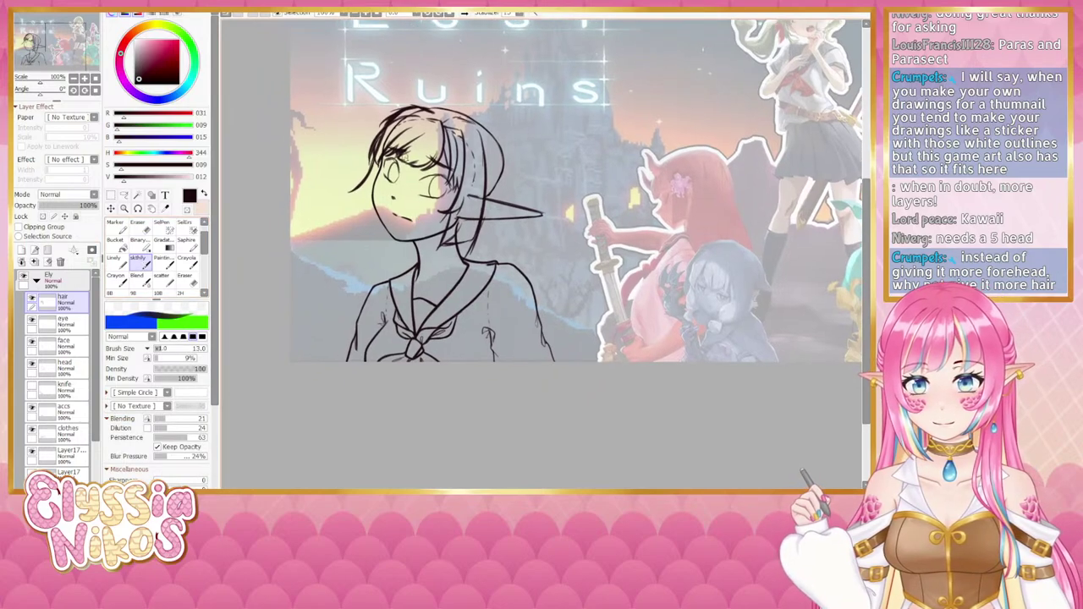
{"action": "key", "text": "ctrl+z"}
{"action": "key", "text": "ctrl+z"}
{"action": "left_click_drag", "start_coordinate": [348, 211], "coordinate": [327, 315]}
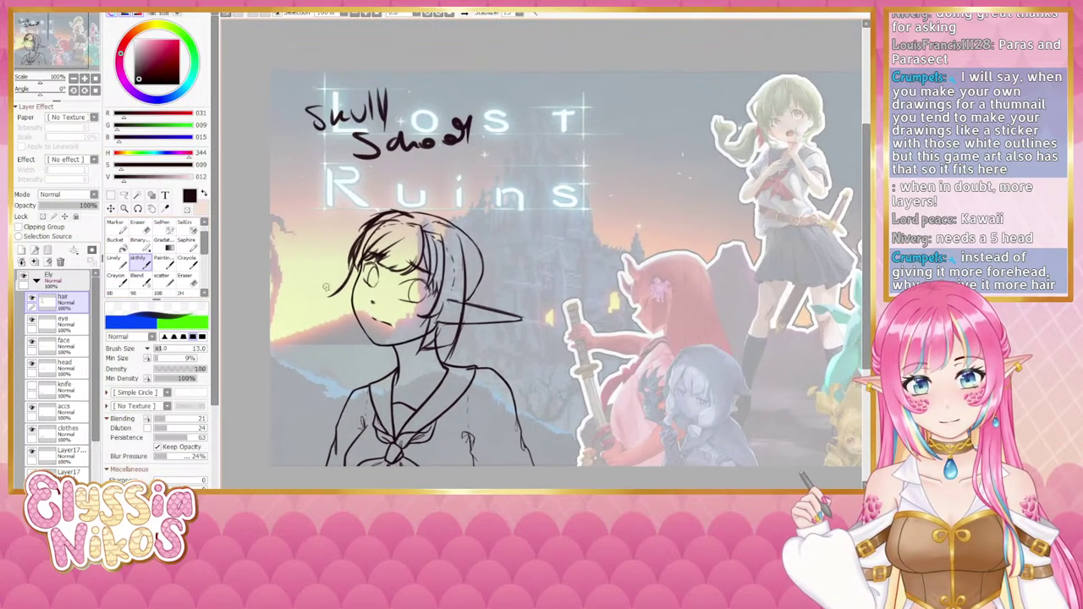
{"action": "left_click", "coordinate": [139, 228]}
{"action": "mouse_move", "coordinate": [334, 146]}
{"action": "left_mouse_down"}
{"action": "mouse_move", "coordinate": [532, 117]}
{"action": "mouse_move", "coordinate": [252, 118]}
{"action": "left_mouse_up"}
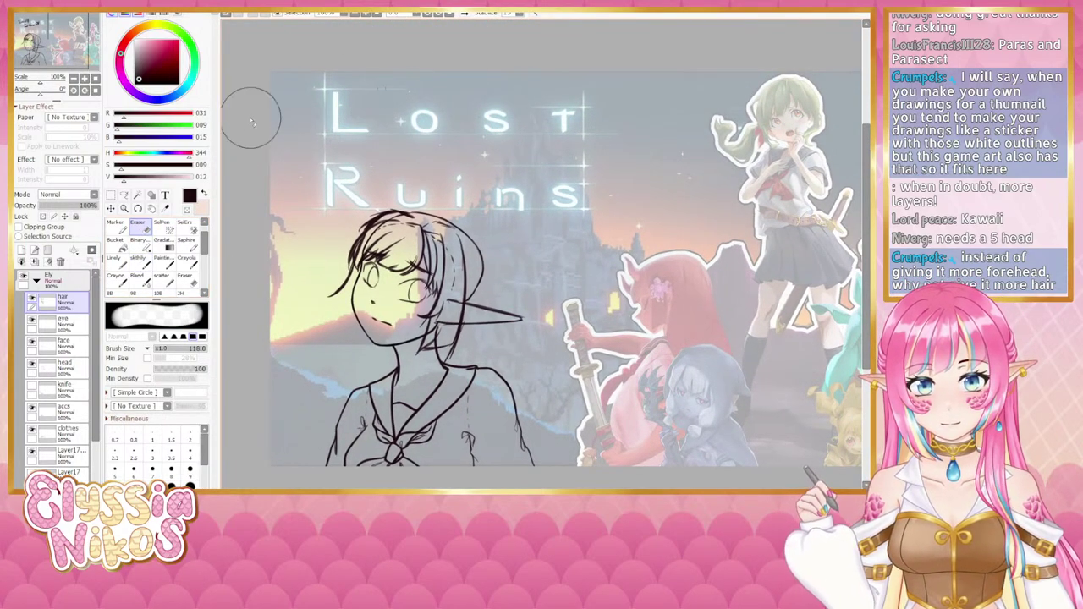
{"action": "mouse_move", "coordinate": [392, 159]}
{"action": "left_mouse_down"}
{"action": "mouse_move", "coordinate": [418, 121]}
{"action": "mouse_move", "coordinate": [371, 169]}
{"action": "mouse_move", "coordinate": [386, 190]}
{"action": "left_mouse_up"}
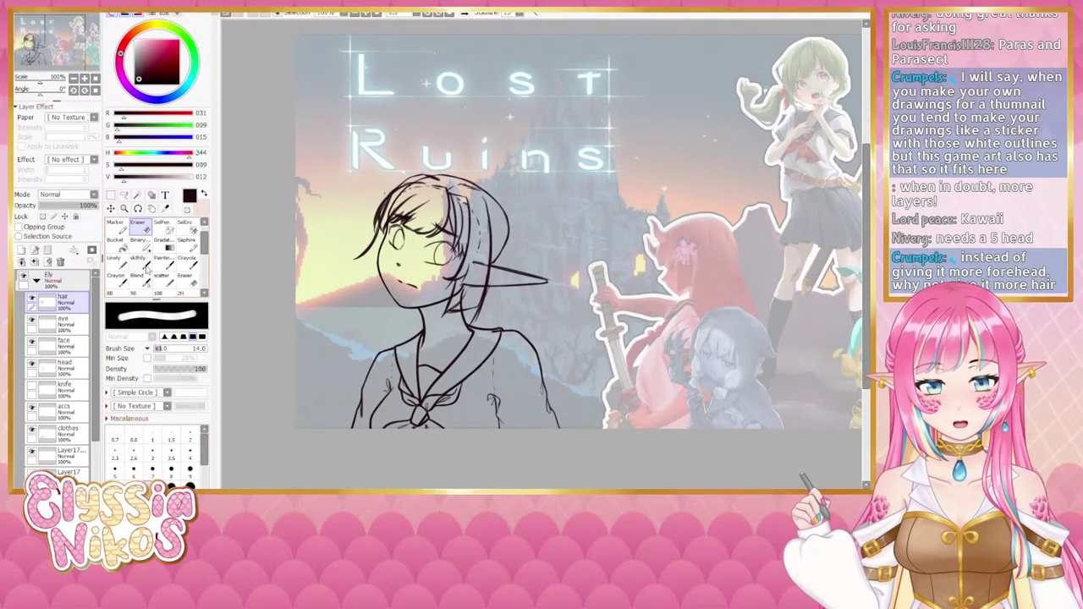
Step: Extend the outward-flicking lock beside the far cheek with the sketch brush, undoing the unwanted strokes
{"action": "left_click", "coordinate": [146, 270]}
{"action": "left_click_drag", "start_coordinate": [361, 219], "coordinate": [375, 185]}
{"action": "mouse_move", "coordinate": [365, 226]}
{"action": "left_mouse_down"}
{"action": "mouse_move", "coordinate": [389, 208]}
{"action": "mouse_move", "coordinate": [365, 225]}
{"action": "mouse_move", "coordinate": [361, 233]}
{"action": "mouse_move", "coordinate": [381, 230]}
{"action": "mouse_move", "coordinate": [334, 299]}
{"action": "mouse_move", "coordinate": [365, 239]}
{"action": "mouse_move", "coordinate": [347, 279]}
{"action": "mouse_move", "coordinate": [364, 252]}
{"action": "mouse_move", "coordinate": [340, 273]}
{"action": "mouse_move", "coordinate": [372, 284]}
{"action": "mouse_move", "coordinate": [320, 261]}
{"action": "left_mouse_up"}
{"action": "key", "text": "ctrl+z"}
{"action": "key", "text": "ctrl+z"}
{"action": "key", "text": "ctrl+z"}
{"action": "key", "text": "ctrl+z"}
{"action": "key", "text": "ctrl+z"}
Step: Outline the fuller hair volume over the crown and back of the head, and add strands around the ear
{"action": "left_click", "coordinate": [74, 78]}
{"action": "left_click", "coordinate": [84, 79]}
{"action": "left_click", "coordinate": [84, 78]}
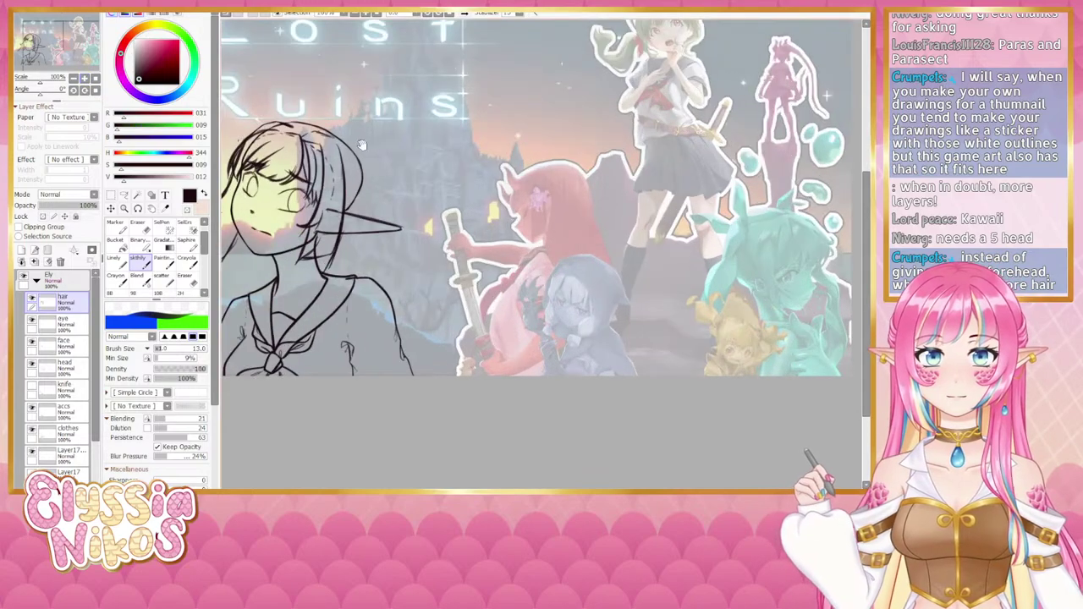
{"action": "left_click_drag", "start_coordinate": [365, 143], "coordinate": [423, 134]}
{"action": "mouse_move", "coordinate": [343, 111]}
{"action": "left_mouse_down"}
{"action": "mouse_move", "coordinate": [379, 116]}
{"action": "mouse_move", "coordinate": [422, 146]}
{"action": "mouse_move", "coordinate": [433, 188]}
{"action": "left_mouse_up"}
{"action": "left_click_drag", "start_coordinate": [420, 142], "coordinate": [426, 192]}
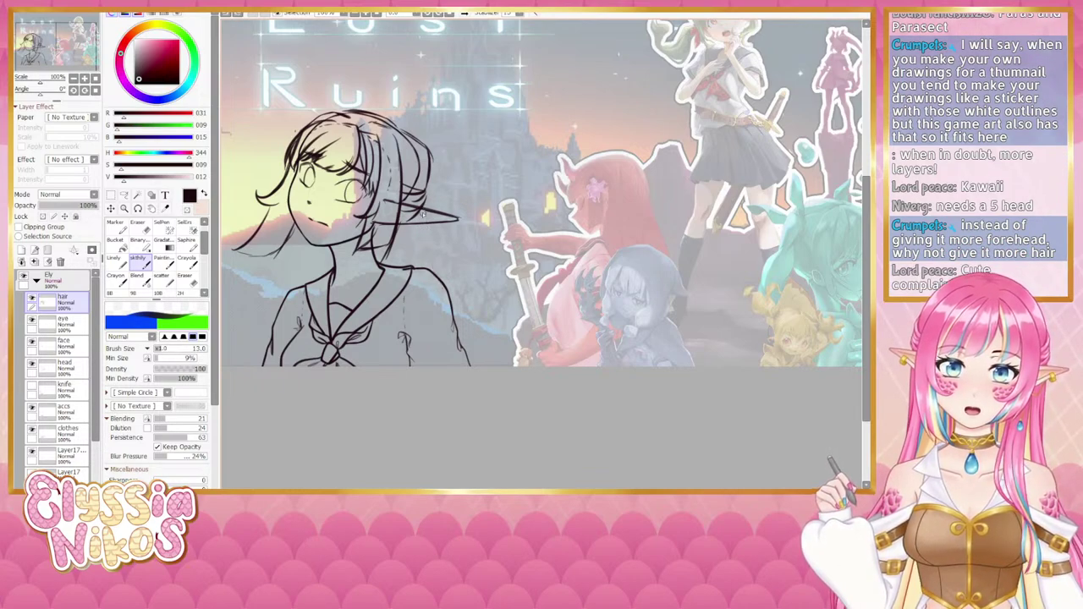
Step: Sketch the long back hair, with locks sweeping from beside the chin down to the canvas's lower edge
{"action": "left_click_drag", "start_coordinate": [423, 217], "coordinate": [440, 279]}
{"action": "key", "text": "ctrl+z"}
{"action": "mouse_move", "coordinate": [300, 243]}
{"action": "left_mouse_down"}
{"action": "mouse_move", "coordinate": [233, 365]}
{"action": "mouse_move", "coordinate": [389, 302]}
{"action": "left_mouse_up"}
{"action": "key", "text": "ctrl+z"}
{"action": "mouse_move", "coordinate": [433, 165]}
{"action": "left_mouse_down"}
{"action": "mouse_move", "coordinate": [341, 283]}
{"action": "mouse_move", "coordinate": [337, 292]}
{"action": "mouse_move", "coordinate": [387, 238]}
{"action": "mouse_move", "coordinate": [345, 292]}
{"action": "left_mouse_up"}
{"action": "key", "text": "ctrl+z"}
{"action": "key", "text": "ctrl+z"}
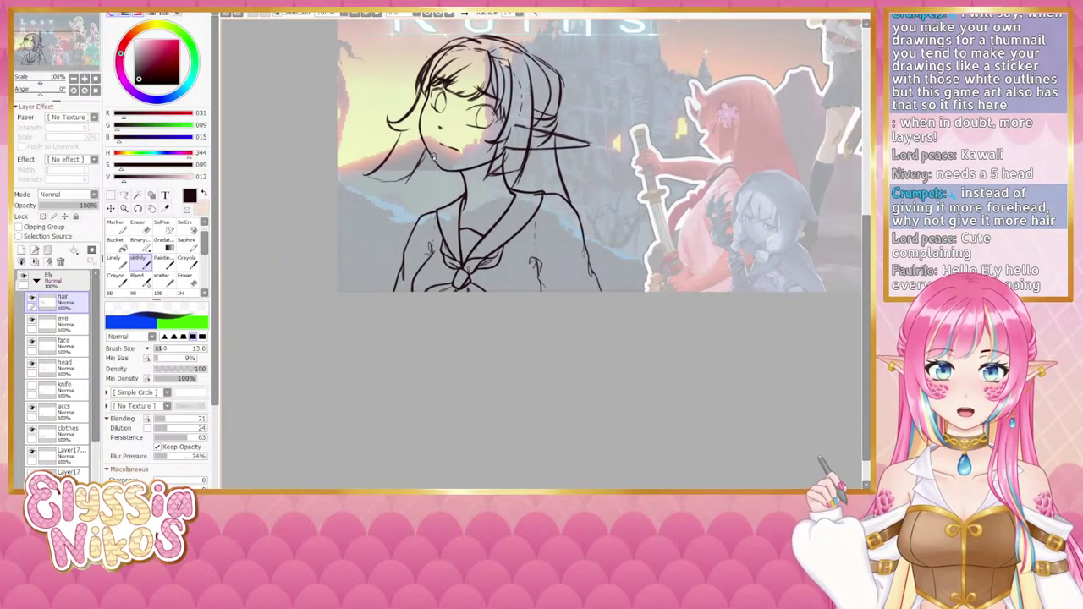
{"action": "left_click_drag", "start_coordinate": [436, 155], "coordinate": [338, 292]}
{"action": "mouse_move", "coordinate": [414, 196]}
{"action": "left_mouse_down"}
{"action": "mouse_move", "coordinate": [342, 292]}
{"action": "mouse_move", "coordinate": [351, 293]}
{"action": "left_mouse_up"}
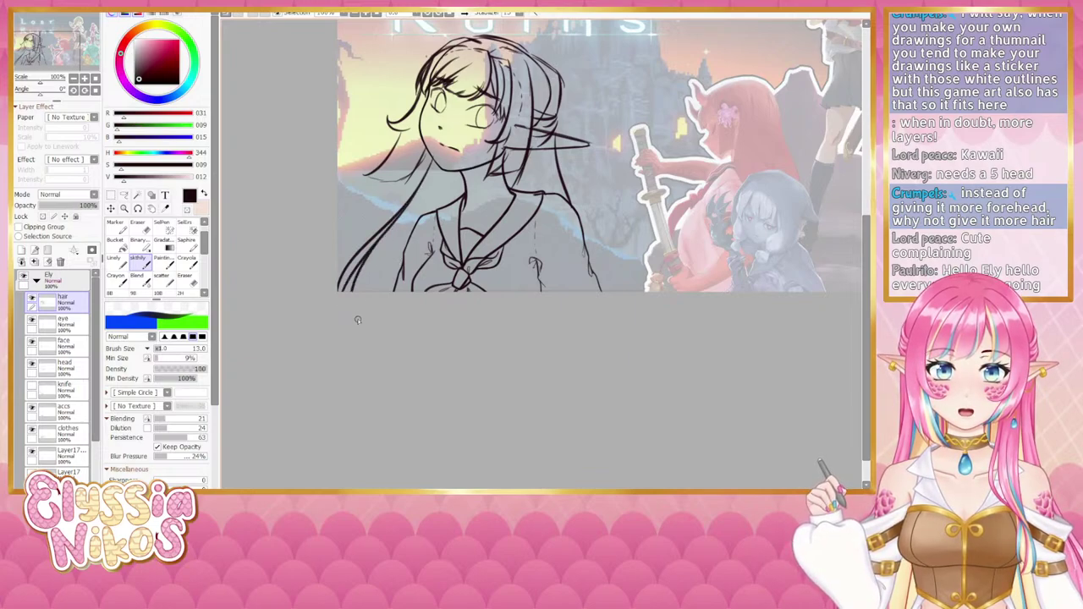
Step: Add thin strands falling from under the jaw beside the neck, undoing and redrawing them as needed
{"action": "mouse_move", "coordinate": [458, 209]}
{"action": "left_mouse_down"}
{"action": "mouse_move", "coordinate": [446, 232]}
{"action": "mouse_move", "coordinate": [405, 239]}
{"action": "left_mouse_up"}
{"action": "key", "text": "ctrl+z"}
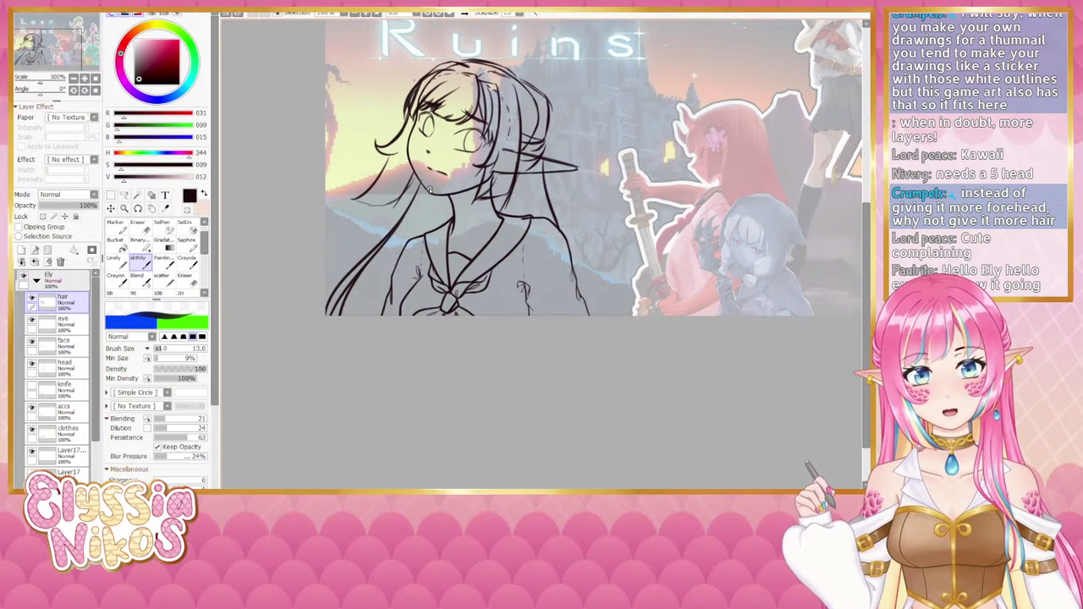
{"action": "left_click_drag", "start_coordinate": [429, 197], "coordinate": [410, 240]}
{"action": "key", "text": "ctrl+z"}
{"action": "left_click_drag", "start_coordinate": [440, 201], "coordinate": [437, 232]}
{"action": "key", "text": "ctrl+z"}
{"action": "key", "text": "ctrl+z"}
{"action": "left_click_drag", "start_coordinate": [441, 194], "coordinate": [421, 239]}
Step: Try loose strands sweeping from behind the jaw down over the near side of the sailor collar, and undo them
{"action": "left_click_drag", "start_coordinate": [518, 198], "coordinate": [432, 292]}
{"action": "key", "text": "ctrl+z"}
{"action": "left_click_drag", "start_coordinate": [456, 227], "coordinate": [413, 325]}
{"action": "key", "text": "ctrl+z"}
{"action": "key", "text": "ctrl+z"}
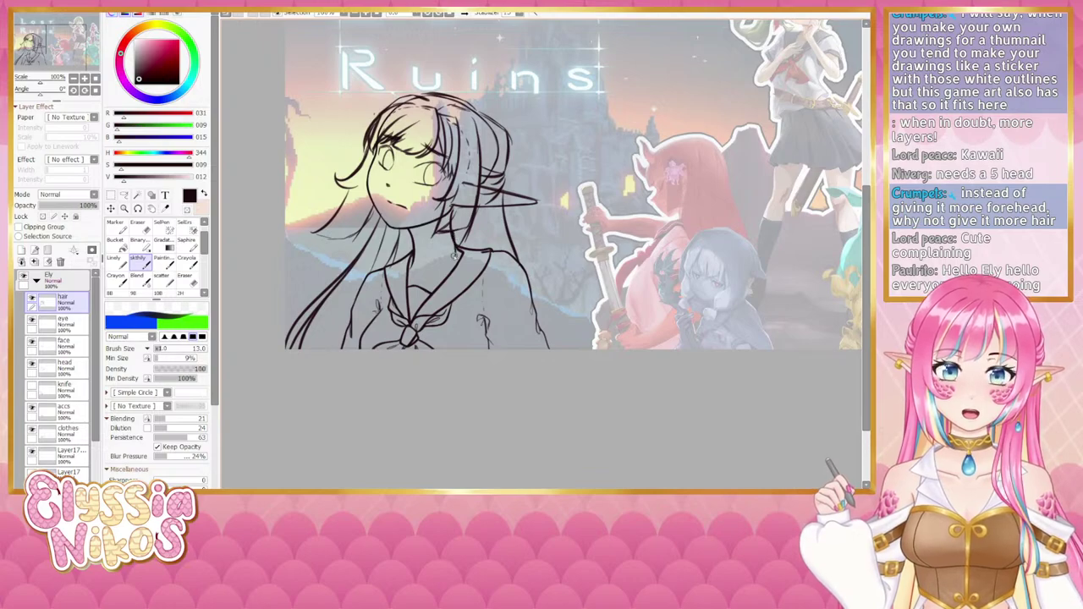
{"action": "key", "text": "ctrl+z"}
{"action": "left_click_drag", "start_coordinate": [456, 248], "coordinate": [421, 321]}
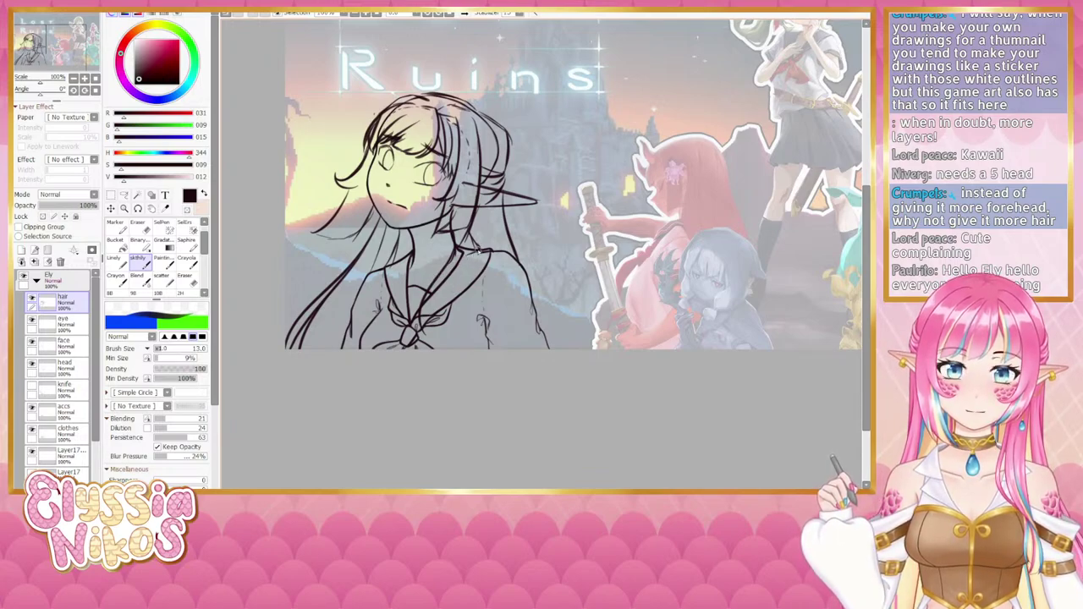
{"action": "key", "text": "ctrl+z"}
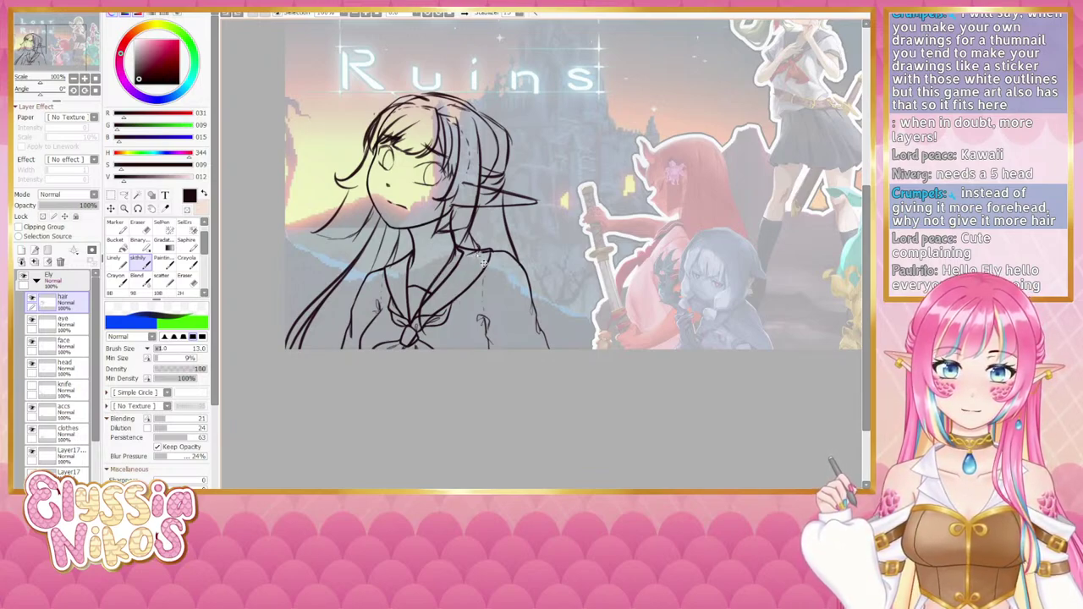
{"action": "left_click_drag", "start_coordinate": [476, 254], "coordinate": [445, 311]}
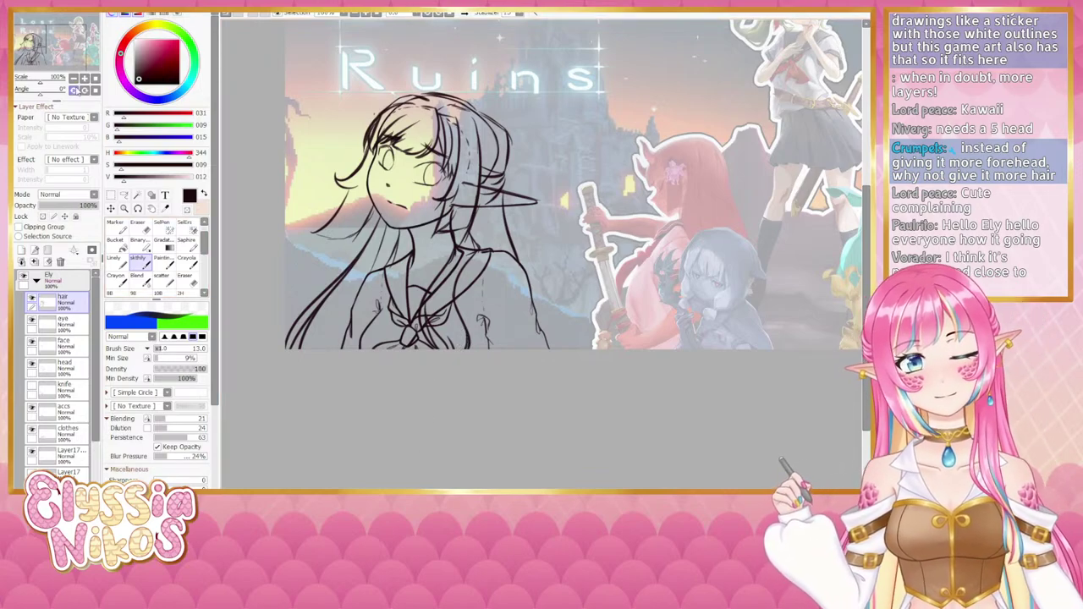
{"action": "left_click", "coordinate": [74, 79]}
{"action": "left_click", "coordinate": [73, 78]}
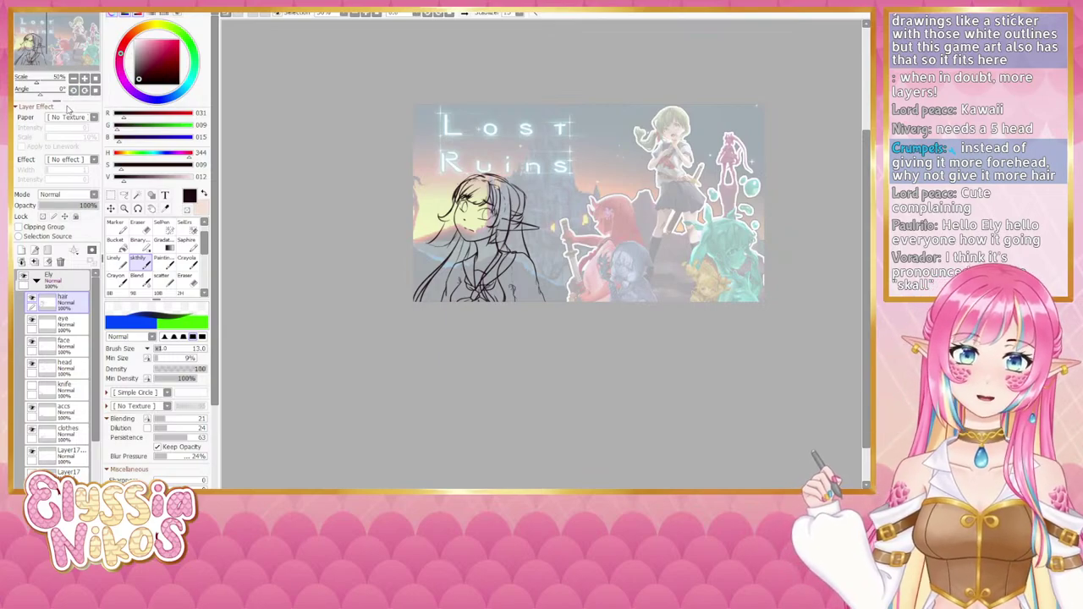
{"action": "key", "text": "ctrl+z"}
{"action": "key", "text": "ctrl+z"}
{"action": "key", "text": "ctrl+z"}
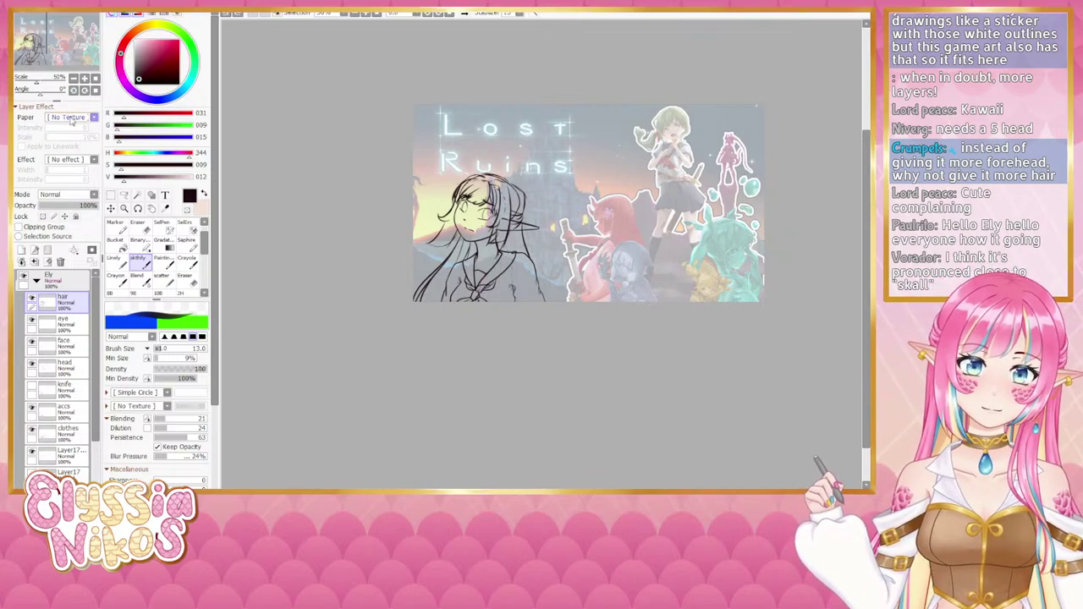
Step: Hide the hair layer to expose the elf's bare head sketch
{"action": "left_click", "coordinate": [84, 78]}
{"action": "scroll", "coordinate": [482, 194], "scroll_direction": "down", "scroll_amount": 1}
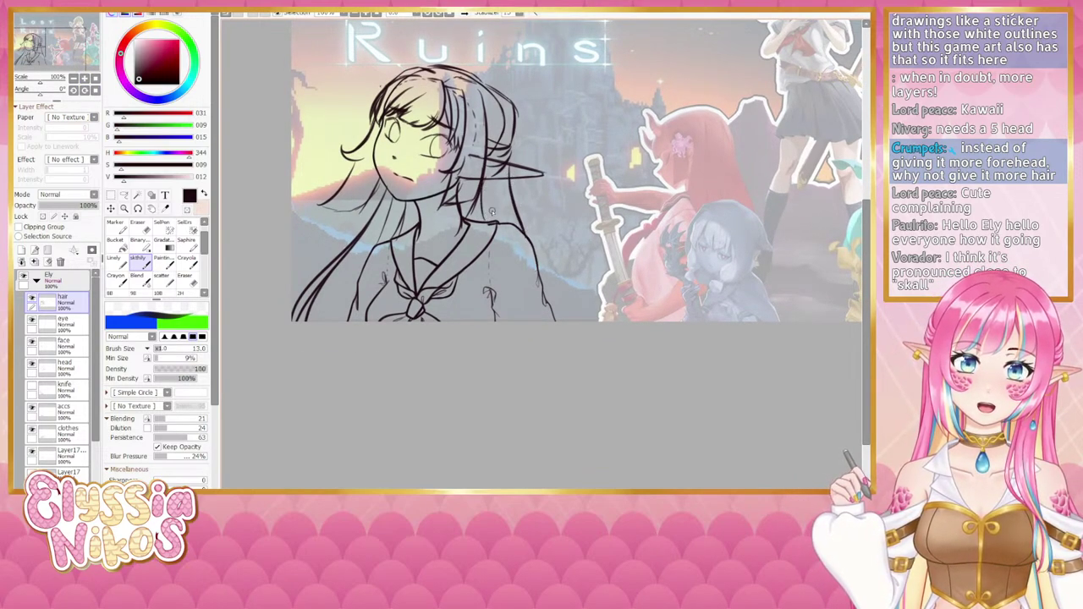
{"action": "left_click", "coordinate": [75, 78]}
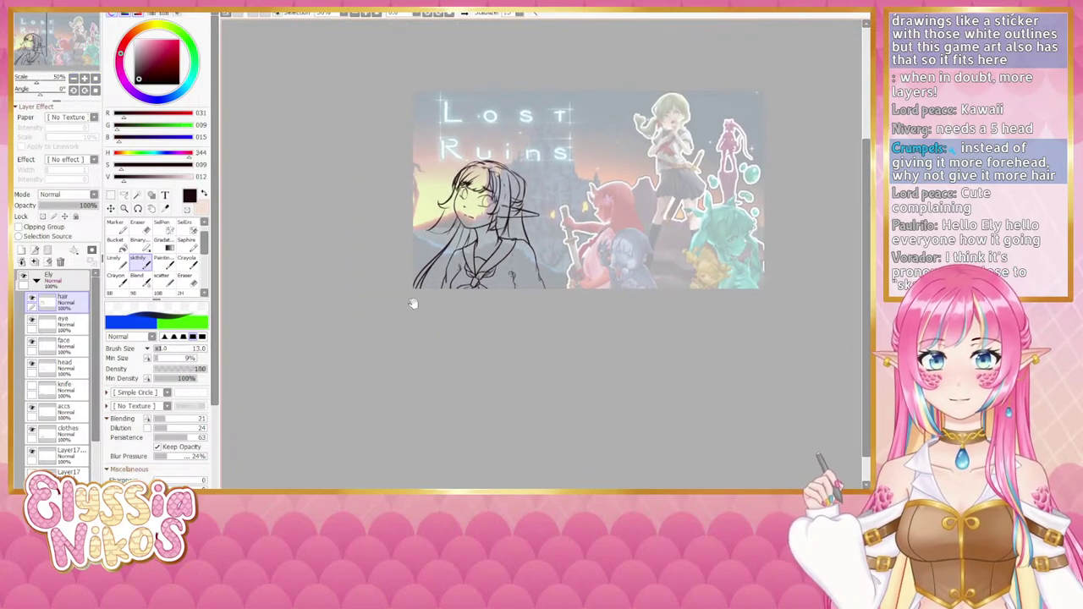
{"action": "left_click", "coordinate": [33, 300]}
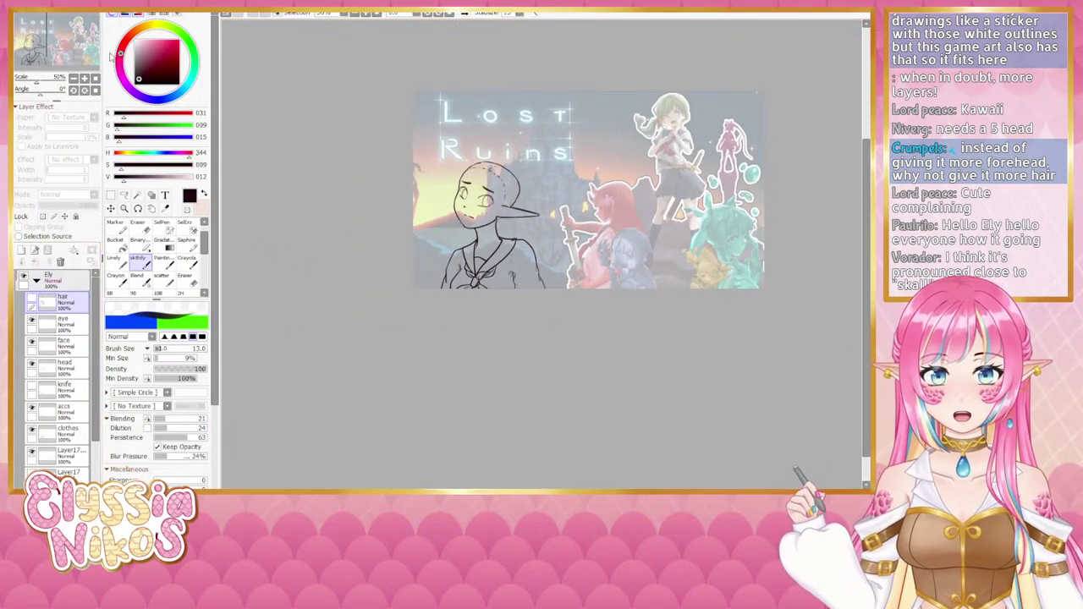
{"action": "left_click", "coordinate": [84, 78]}
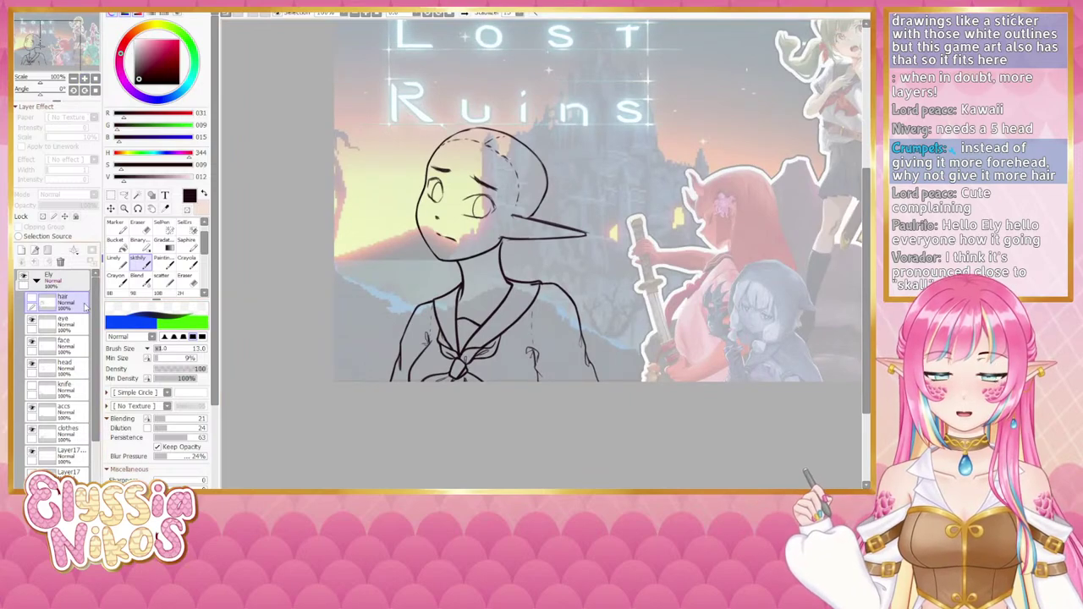
Step: Lasso the upper part of the skull above the ear on the head layer
{"action": "left_click", "coordinate": [78, 367]}
{"action": "left_click", "coordinate": [126, 195]}
{"action": "mouse_move", "coordinate": [502, 107]}
{"action": "left_mouse_down"}
{"action": "mouse_move", "coordinate": [496, 100]}
{"action": "mouse_move", "coordinate": [423, 159]}
{"action": "left_mouse_up"}
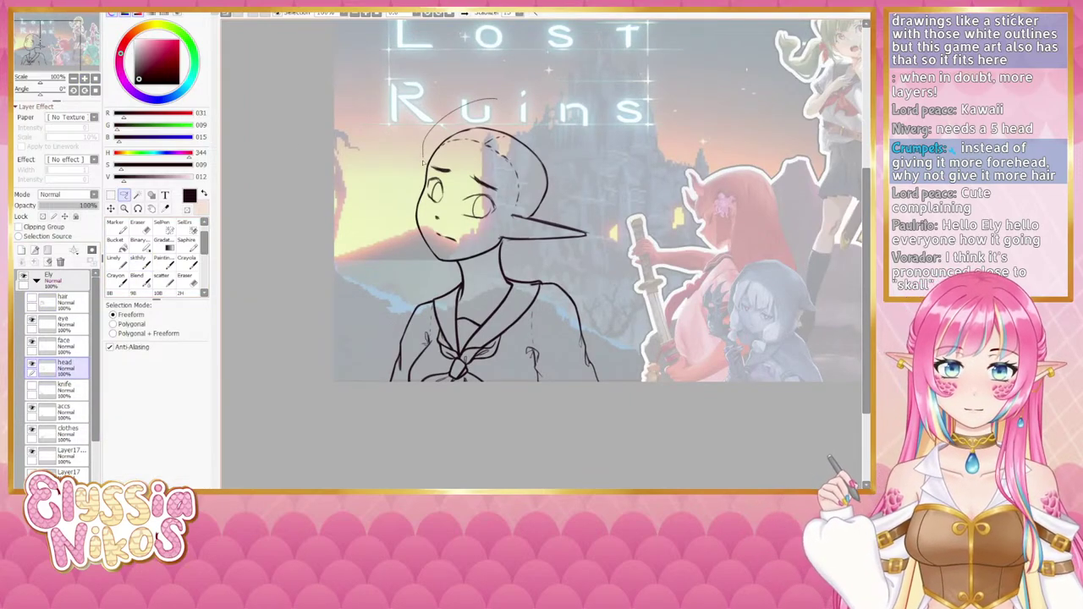
{"action": "mouse_move", "coordinate": [526, 217]}
{"action": "left_mouse_down"}
{"action": "mouse_move", "coordinate": [550, 136]}
{"action": "mouse_move", "coordinate": [505, 105]}
{"action": "mouse_move", "coordinate": [509, 124]}
{"action": "left_mouse_up"}
Step: Deform the selected skull to stretch its upper back corner outward and adjust the forehead side, apply it and clear the selection
{"action": "key", "text": "ctrl+t"}
{"action": "left_click", "coordinate": [117, 383]}
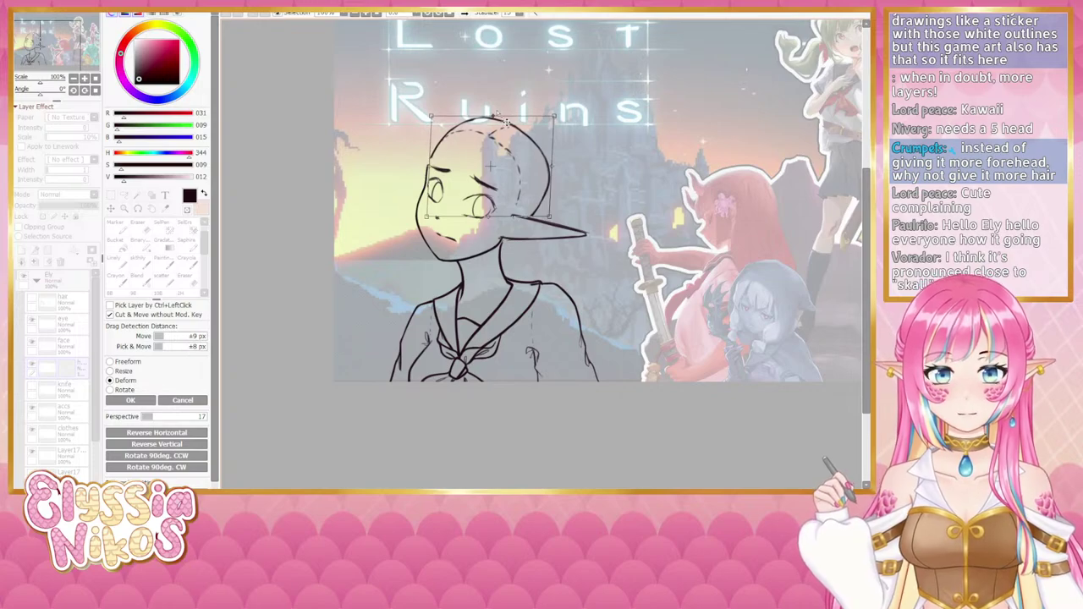
{"action": "left_click_drag", "start_coordinate": [559, 116], "coordinate": [568, 112]}
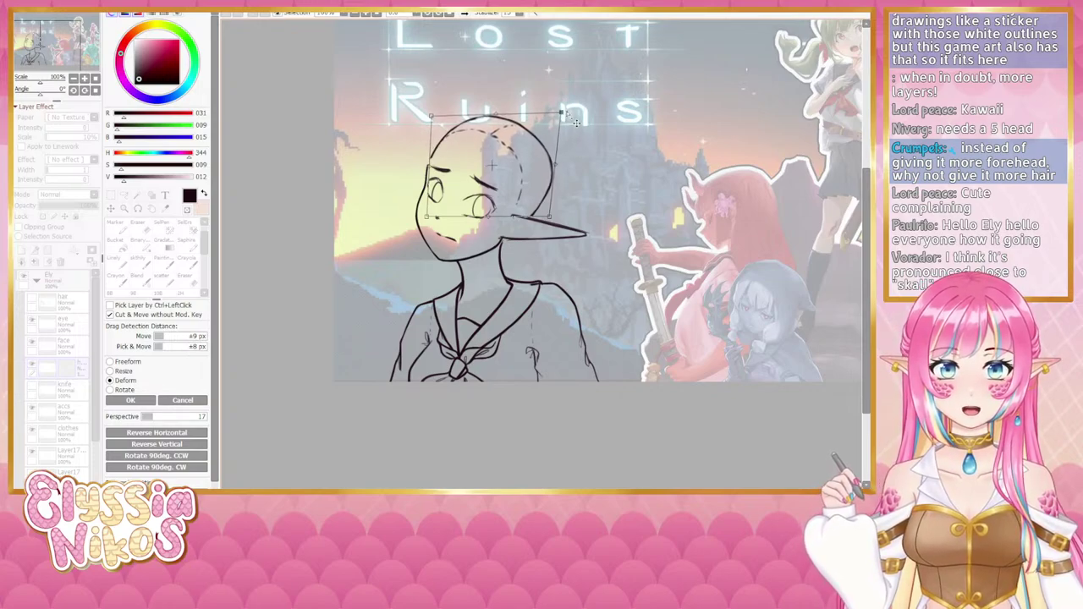
{"action": "left_click_drag", "start_coordinate": [431, 116], "coordinate": [430, 118]}
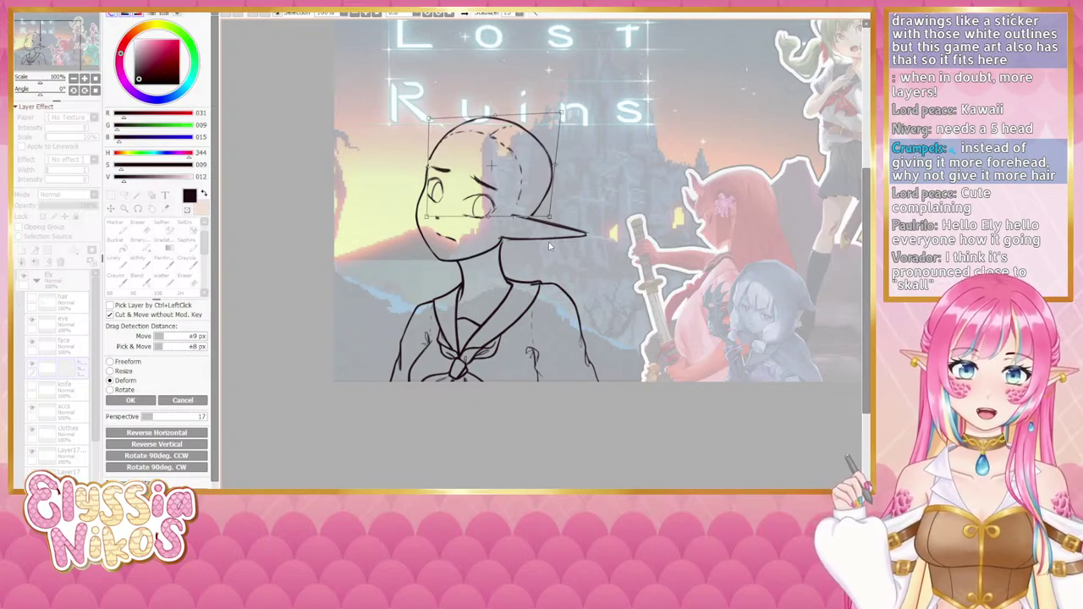
{"action": "left_click", "coordinate": [130, 400]}
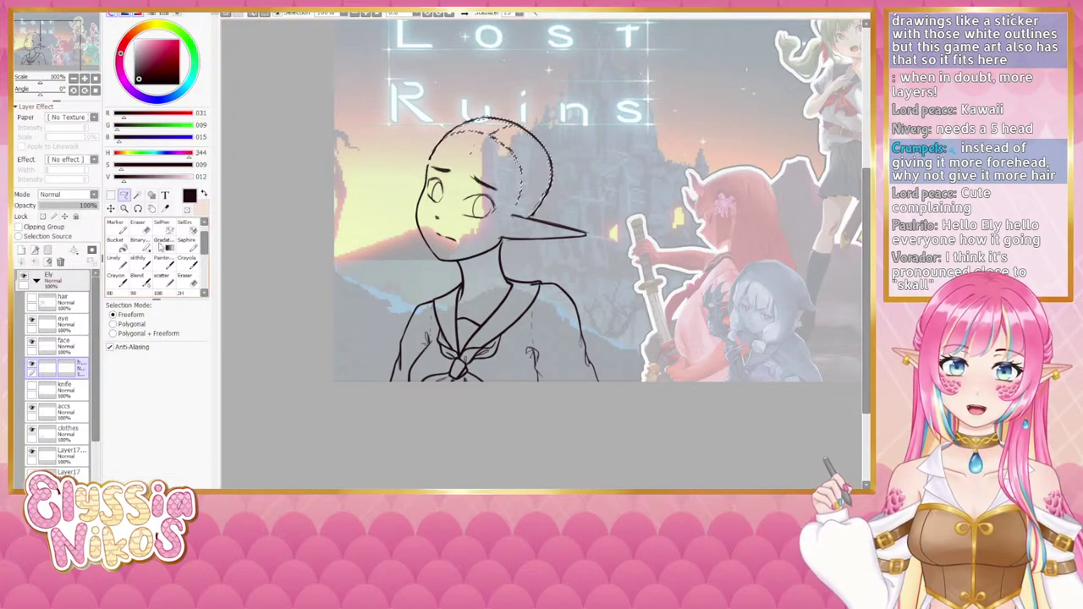
{"action": "key", "text": "ctrl+d"}
Step: Reconnect the forehead outline to the reshaped skull with the sketch brush, reducing the brush size to 5
{"action": "left_click", "coordinate": [143, 264]}
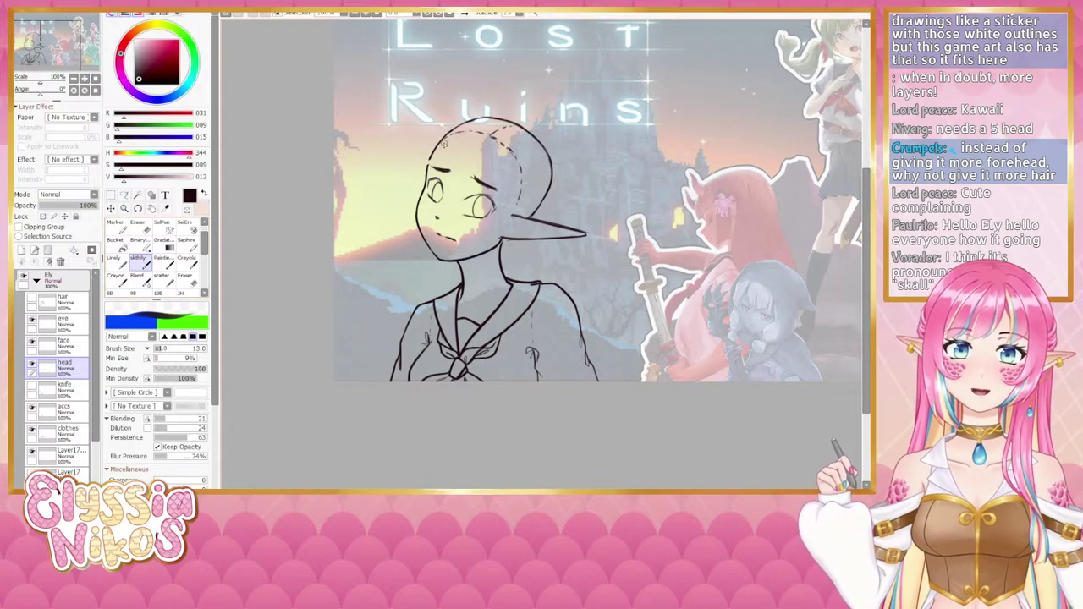
{"action": "left_click_drag", "start_coordinate": [439, 154], "coordinate": [434, 152]}
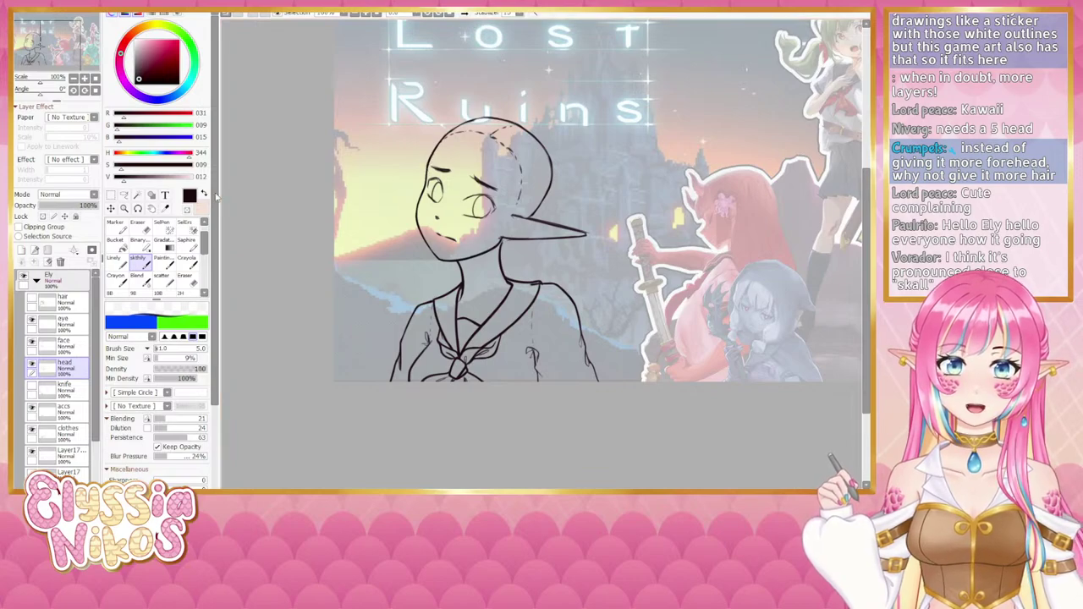
{"action": "left_click", "coordinate": [85, 79]}
{"action": "left_click_drag", "start_coordinate": [334, 187], "coordinate": [365, 186]}
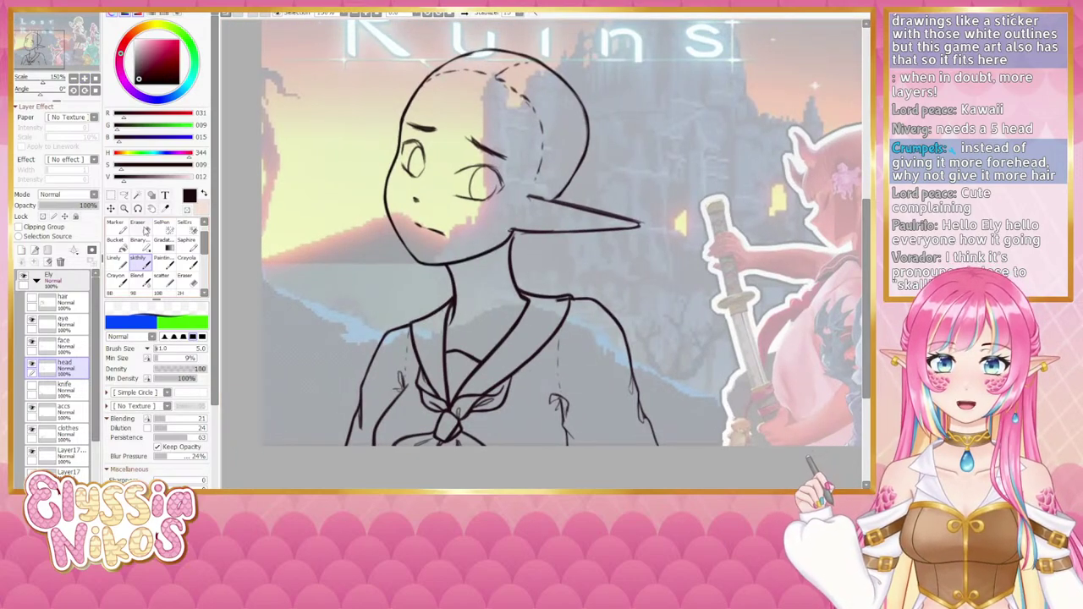
{"action": "left_click", "coordinate": [137, 226]}
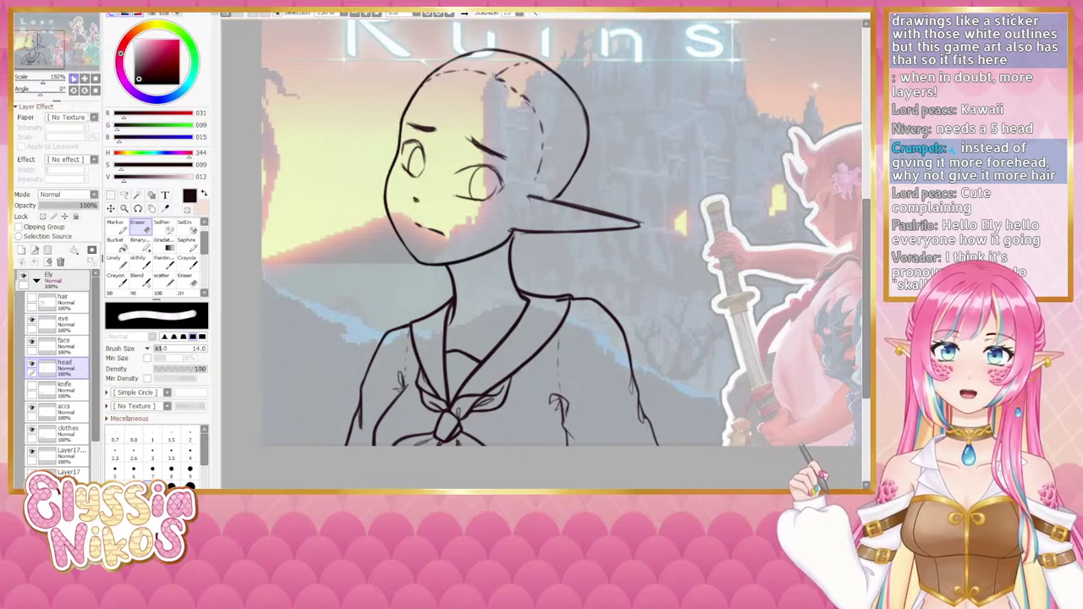
{"action": "left_click", "coordinate": [73, 78]}
{"action": "left_click", "coordinate": [73, 78]}
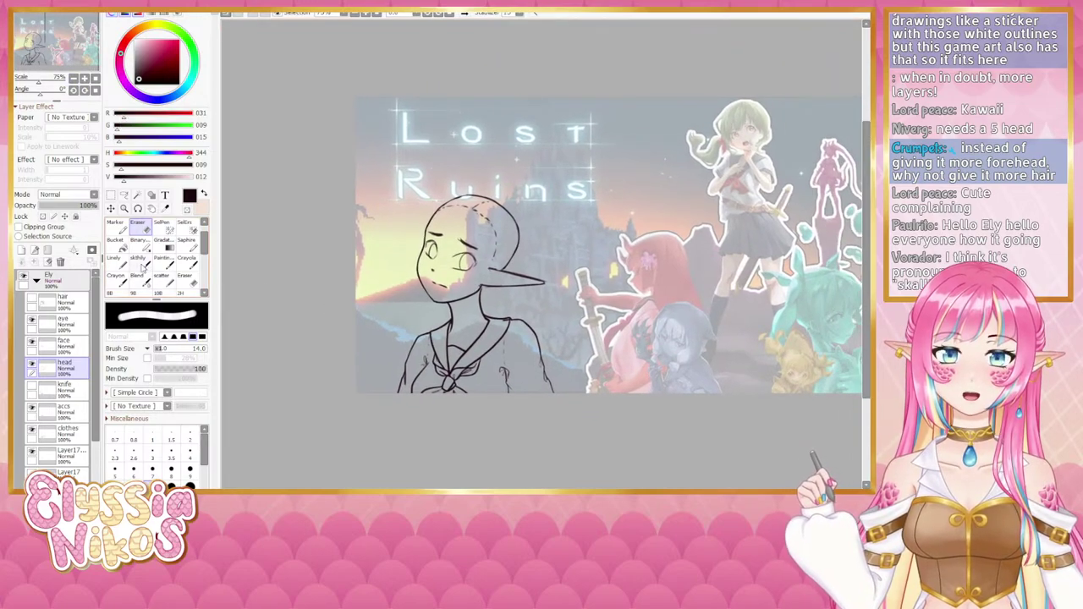
Step: Show the hair layer again and lasso the hair around the head on it
{"action": "left_click", "coordinate": [142, 267]}
{"action": "left_click", "coordinate": [32, 301]}
{"action": "left_click", "coordinate": [59, 302]}
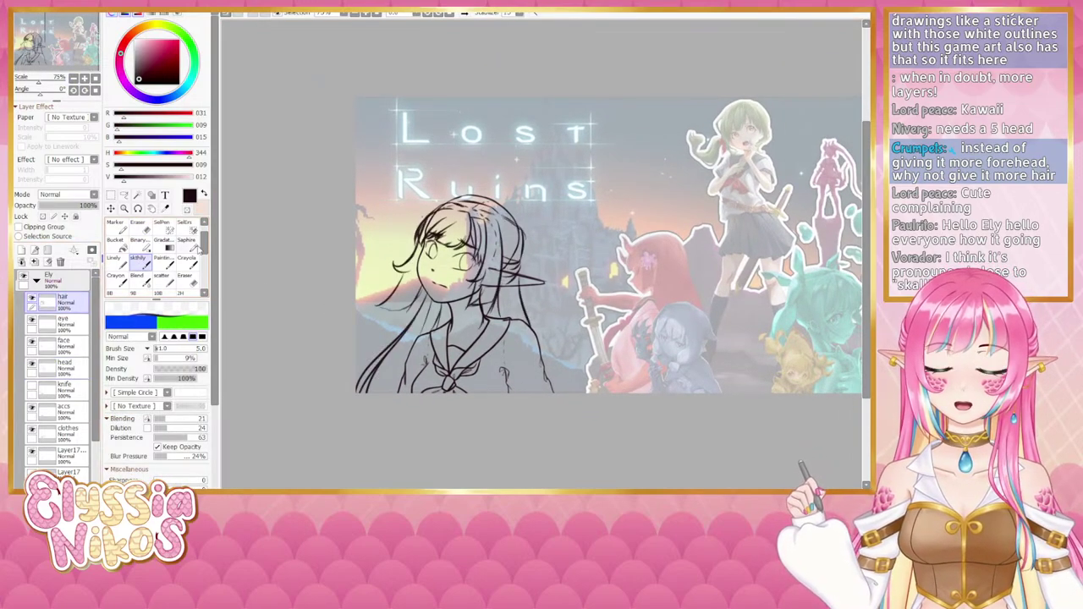
{"action": "left_click", "coordinate": [124, 195]}
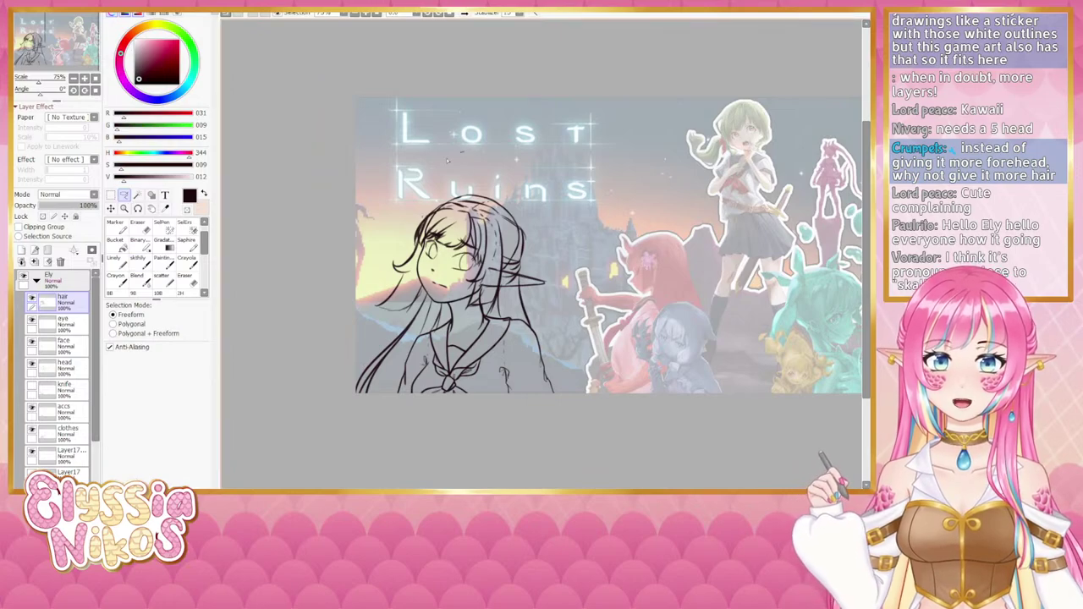
{"action": "mouse_move", "coordinate": [463, 153]}
{"action": "left_mouse_down"}
{"action": "mouse_move", "coordinate": [377, 320]}
{"action": "mouse_move", "coordinate": [426, 293]}
{"action": "mouse_move", "coordinate": [459, 291]}
{"action": "mouse_move", "coordinate": [479, 322]}
{"action": "mouse_move", "coordinate": [527, 254]}
{"action": "mouse_move", "coordinate": [528, 222]}
{"action": "left_mouse_up"}
Step: Deform the selected hair upward and outward to fit the enlarged skull, apply it and clear the selection
{"action": "key", "text": "ctrl+t"}
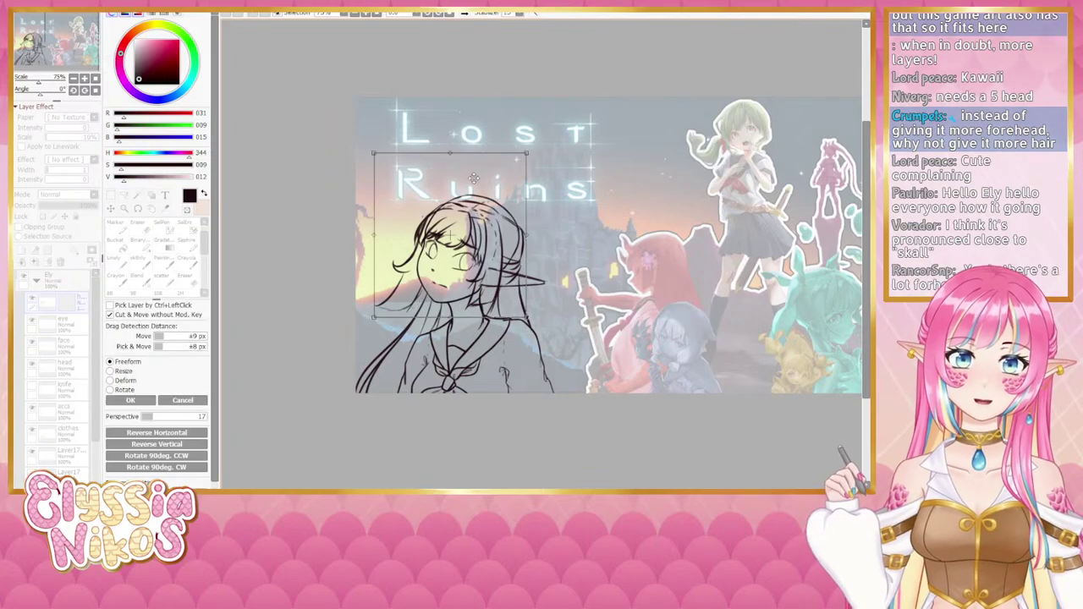
{"action": "left_click", "coordinate": [109, 380]}
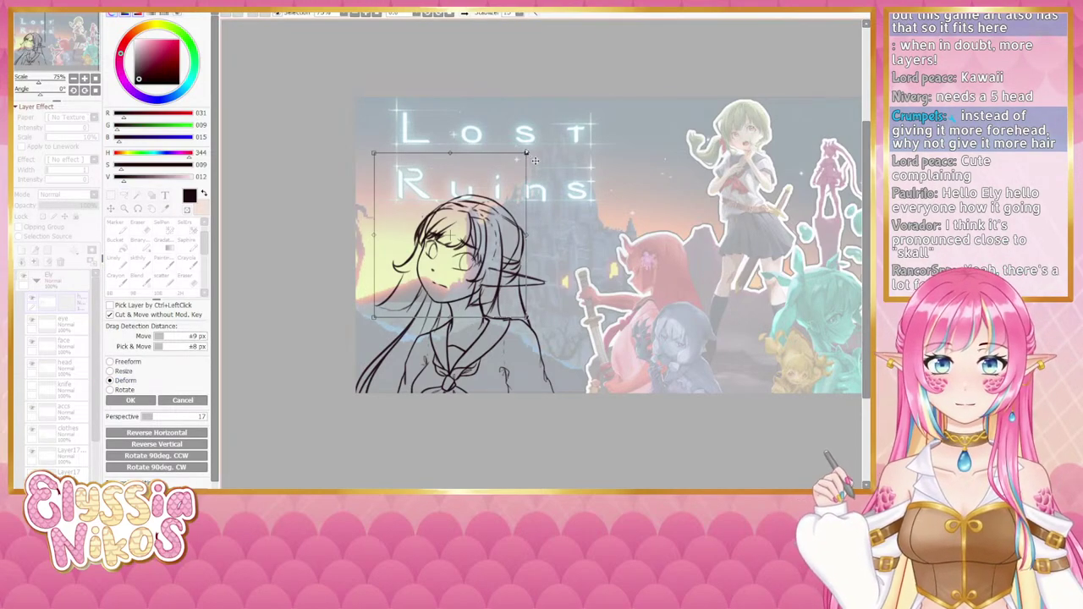
{"action": "mouse_move", "coordinate": [526, 154]}
{"action": "left_mouse_down"}
{"action": "mouse_move", "coordinate": [530, 130]}
{"action": "mouse_move", "coordinate": [536, 140]}
{"action": "left_mouse_up"}
{"action": "left_click_drag", "start_coordinate": [378, 161], "coordinate": [374, 150]}
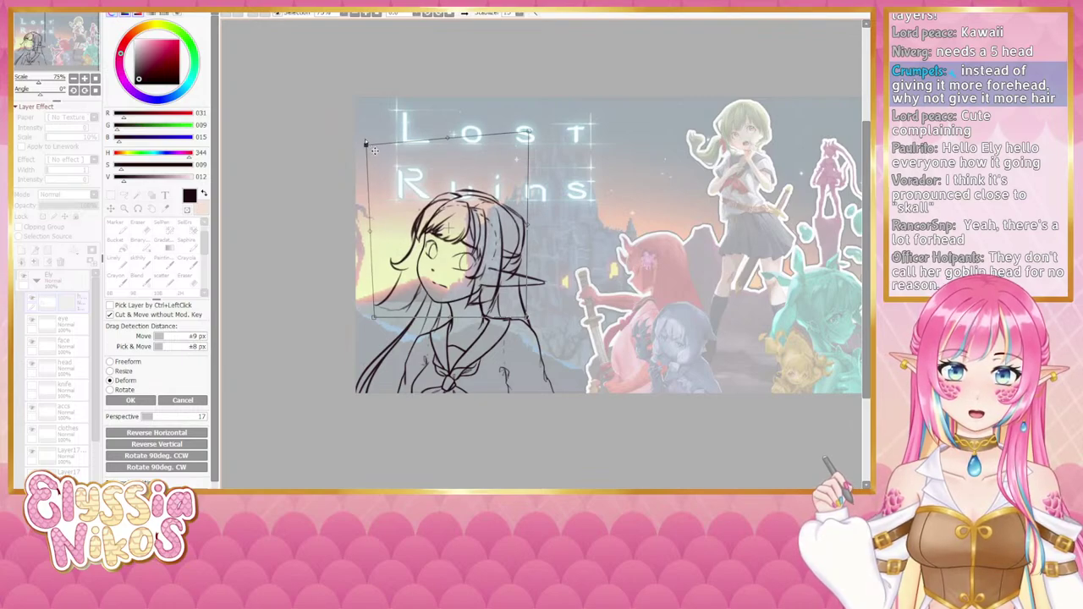
{"action": "left_click_drag", "start_coordinate": [544, 147], "coordinate": [541, 149]}
{"action": "left_click_drag", "start_coordinate": [532, 226], "coordinate": [538, 229]}
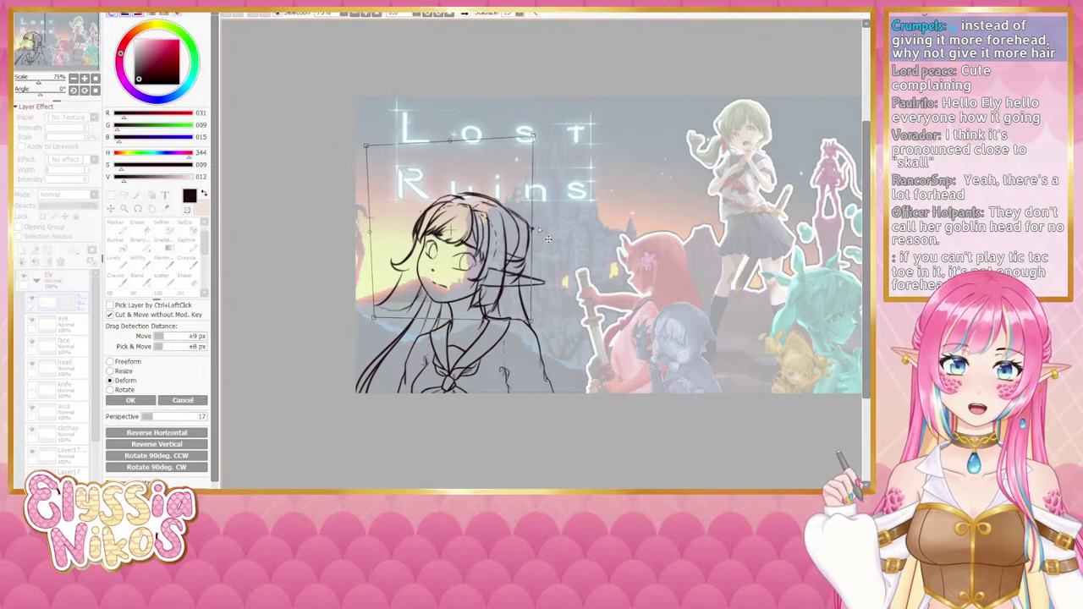
{"action": "left_click_drag", "start_coordinate": [444, 141], "coordinate": [442, 138]}
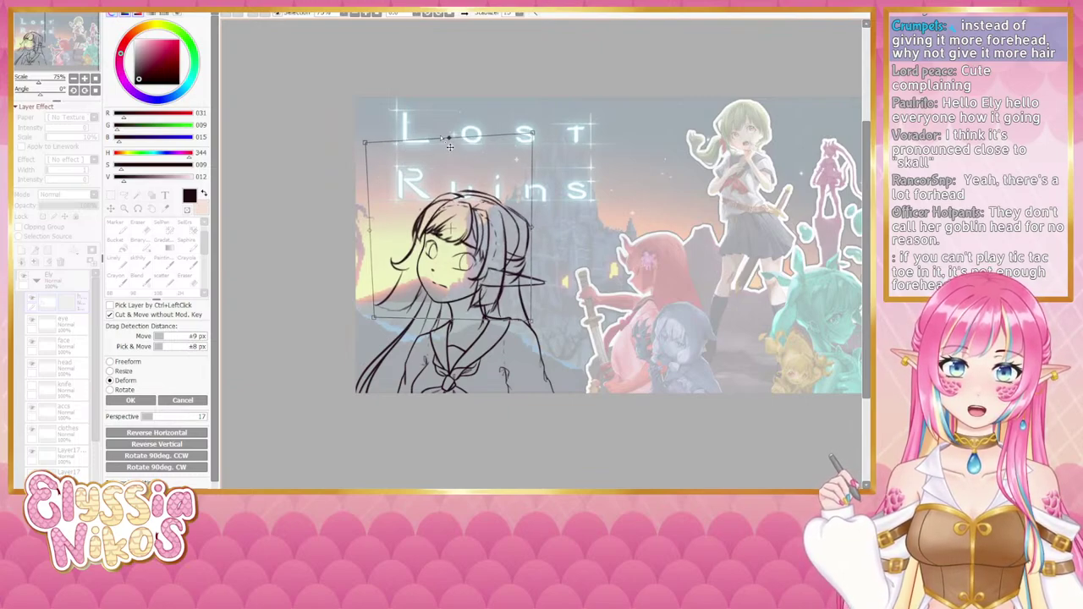
{"action": "left_click_drag", "start_coordinate": [362, 144], "coordinate": [361, 143]}
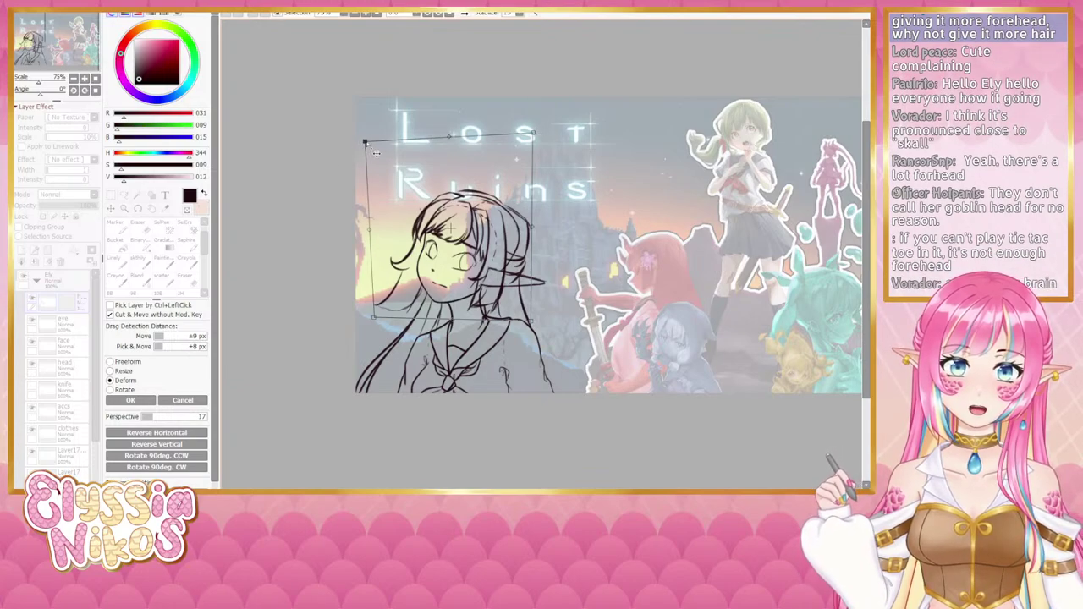
{"action": "left_click", "coordinate": [131, 400]}
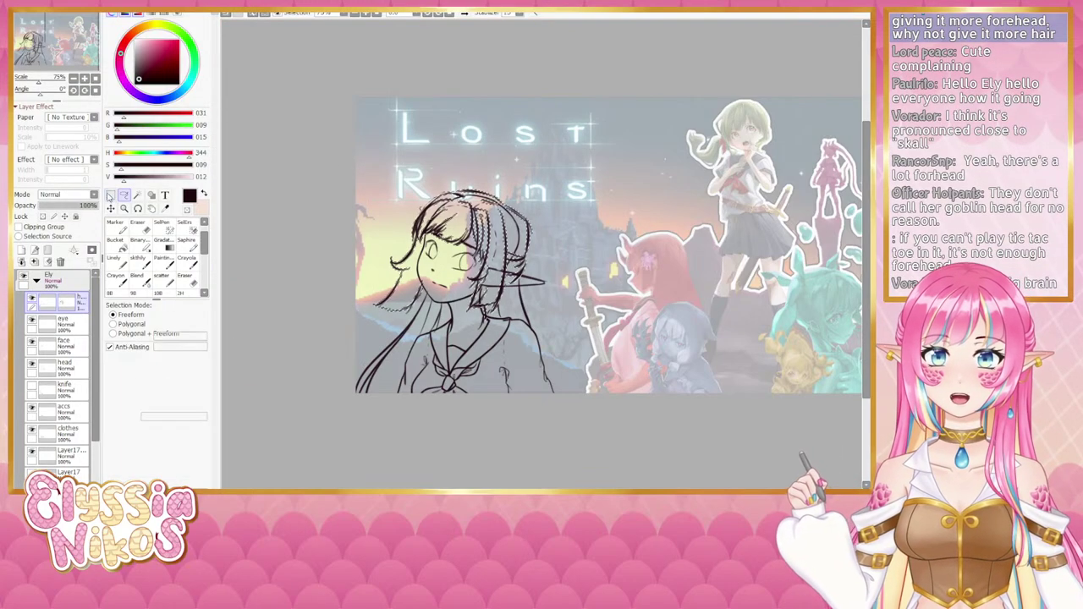
{"action": "key", "text": "ctrl+d"}
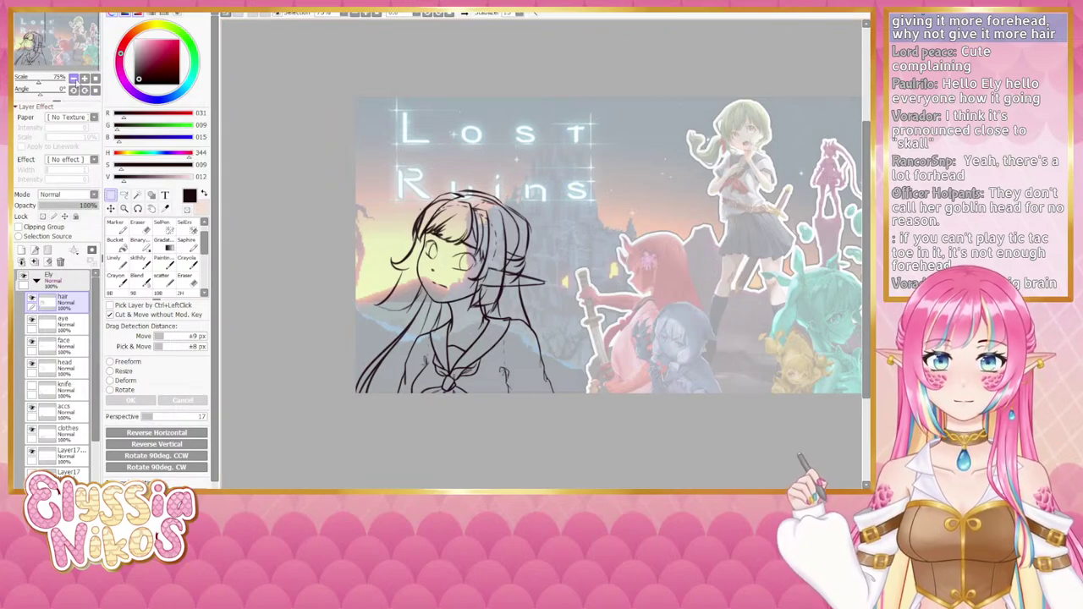
Step: Check the character's proportions in a mirrored view of the whole canvas, and restore the normal orientation
{"action": "left_click", "coordinate": [73, 78]}
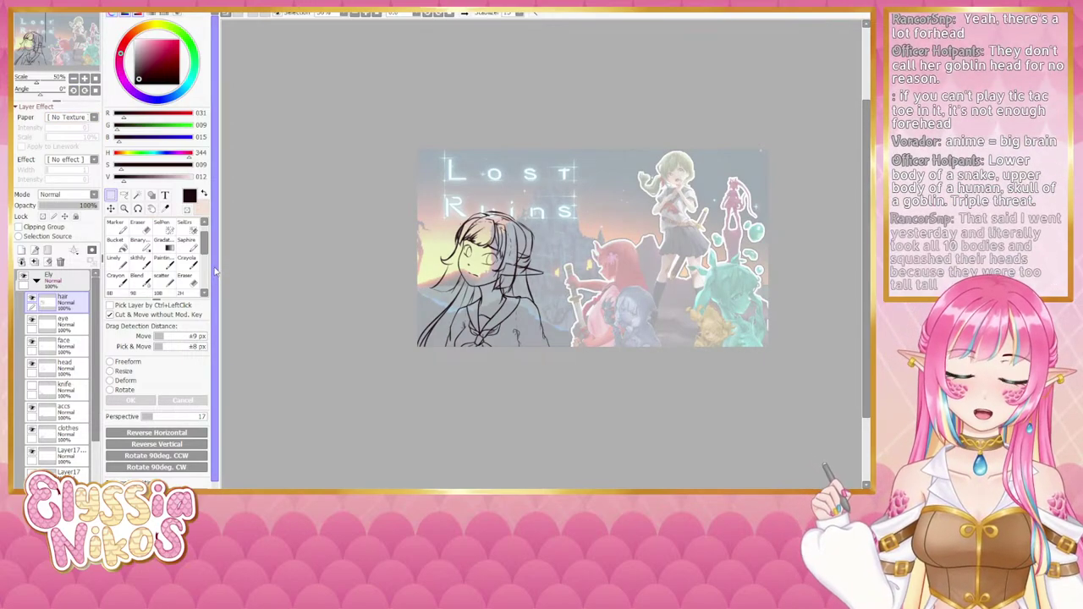
{"action": "left_click", "coordinate": [465, 13]}
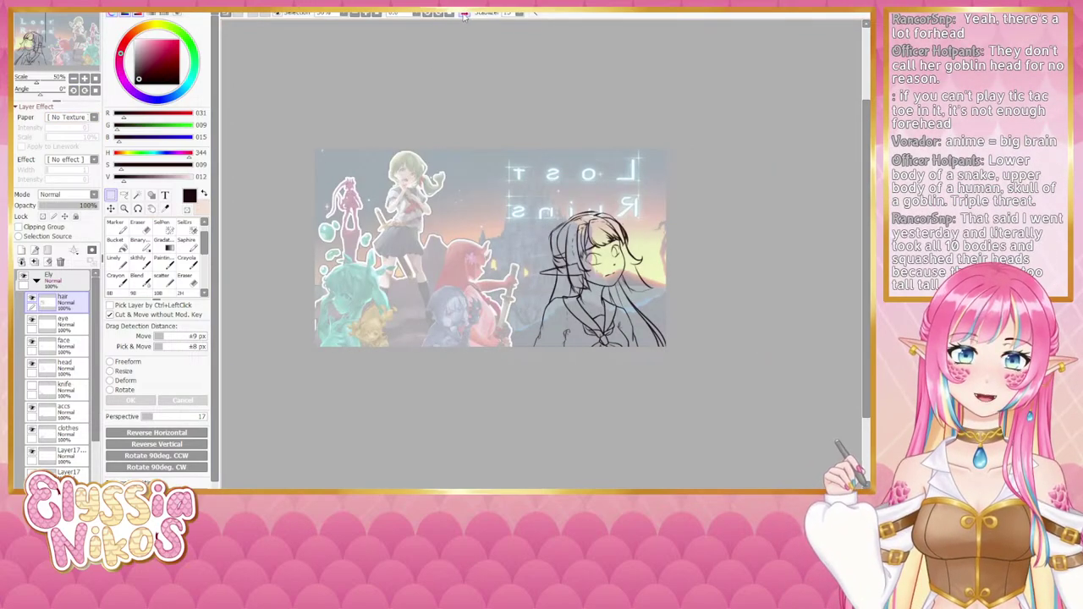
{"action": "left_click", "coordinate": [464, 14]}
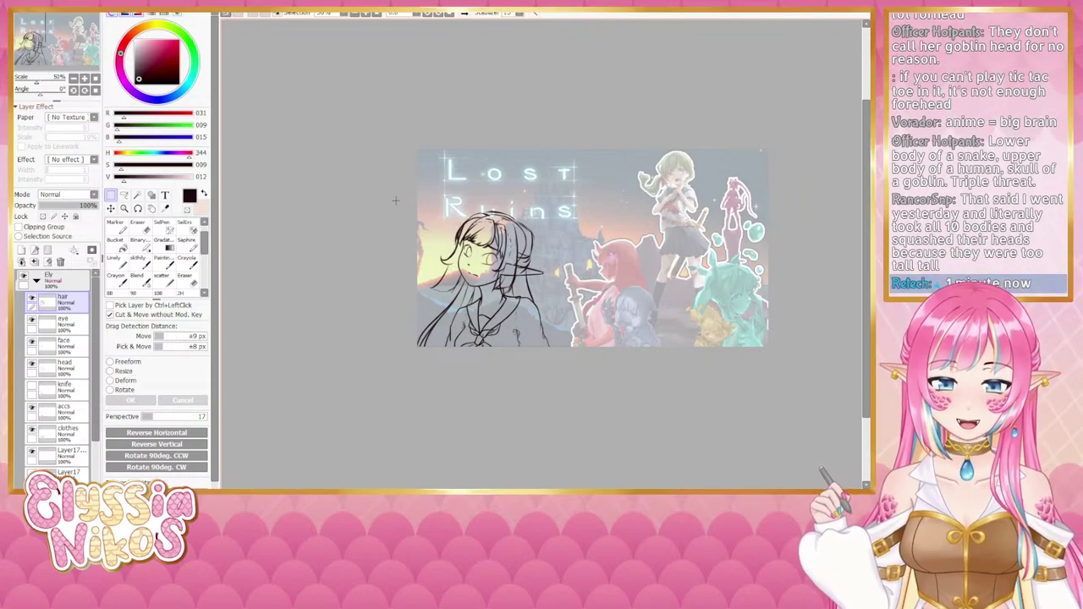
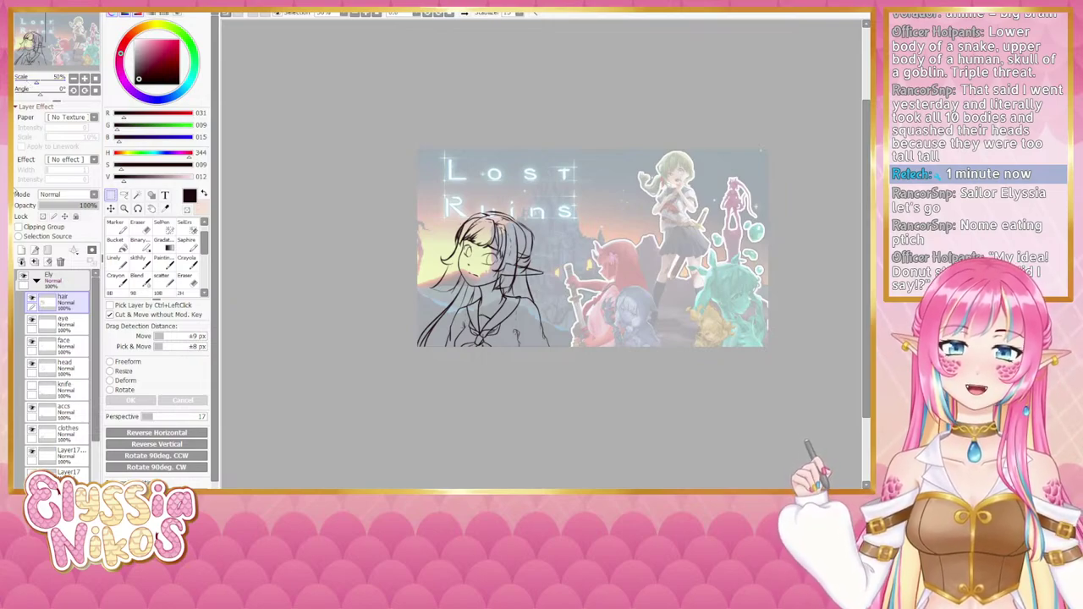
Step: Collapse and hide the Ely layer folder, and expand Folder2
{"action": "left_click", "coordinate": [37, 281]}
{"action": "left_click", "coordinate": [23, 276]}
{"action": "left_click", "coordinate": [37, 302]}
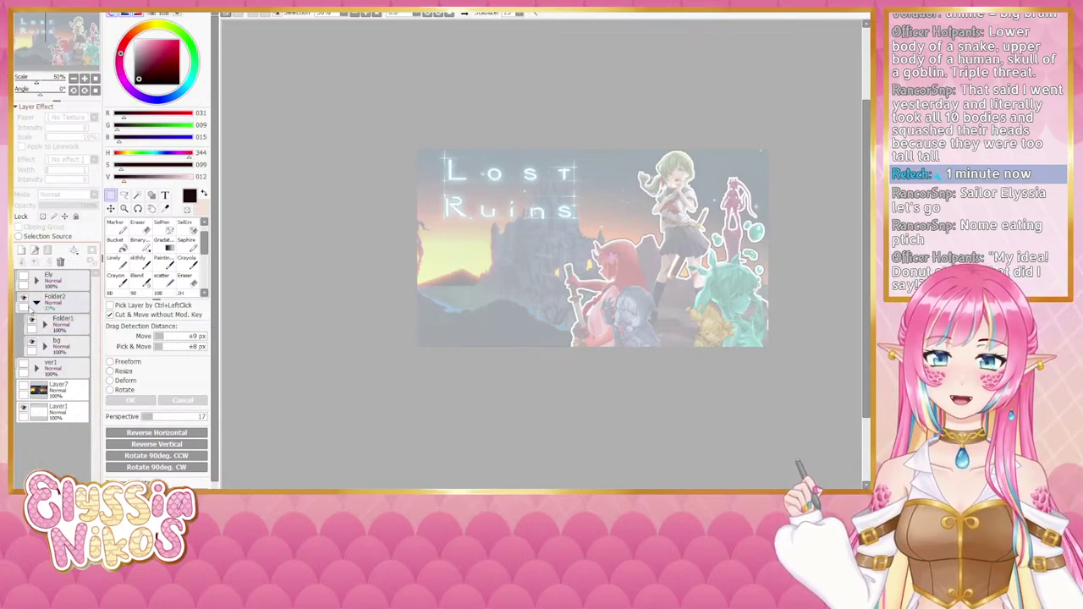
Step: Set Folder2's opacity to 100%, expand its Folder1, and hide Layer13 and Layer12
{"action": "left_click", "coordinate": [55, 303]}
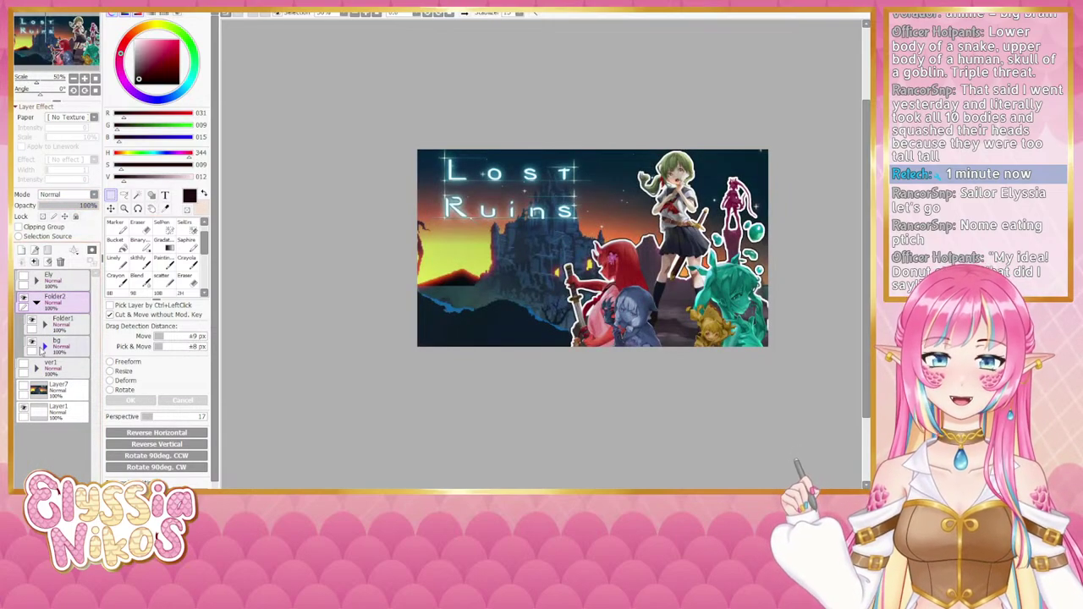
{"action": "left_click", "coordinate": [45, 323]}
{"action": "left_click_drag", "start_coordinate": [97, 374], "coordinate": [97, 447]}
{"action": "left_click", "coordinate": [39, 384]}
{"action": "left_click", "coordinate": [42, 363]}
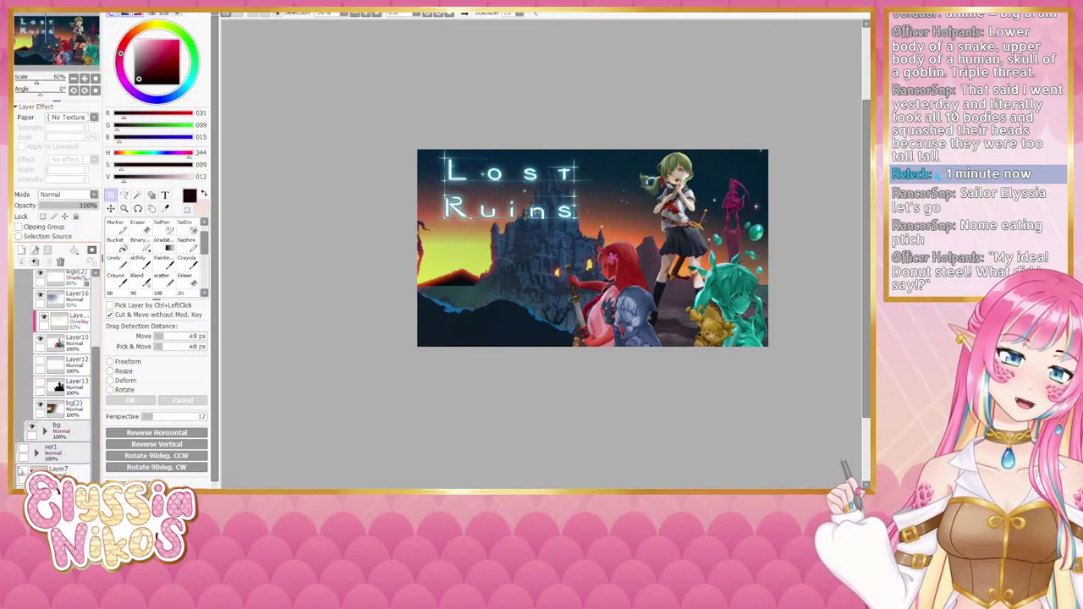
Step: Compare the composition at thumbnail size with Layer12 and Layer13 shown and hidden, ending with both layers shown
{"action": "left_click", "coordinate": [74, 78]}
{"action": "left_click", "coordinate": [74, 77]}
{"action": "left_click", "coordinate": [73, 78]}
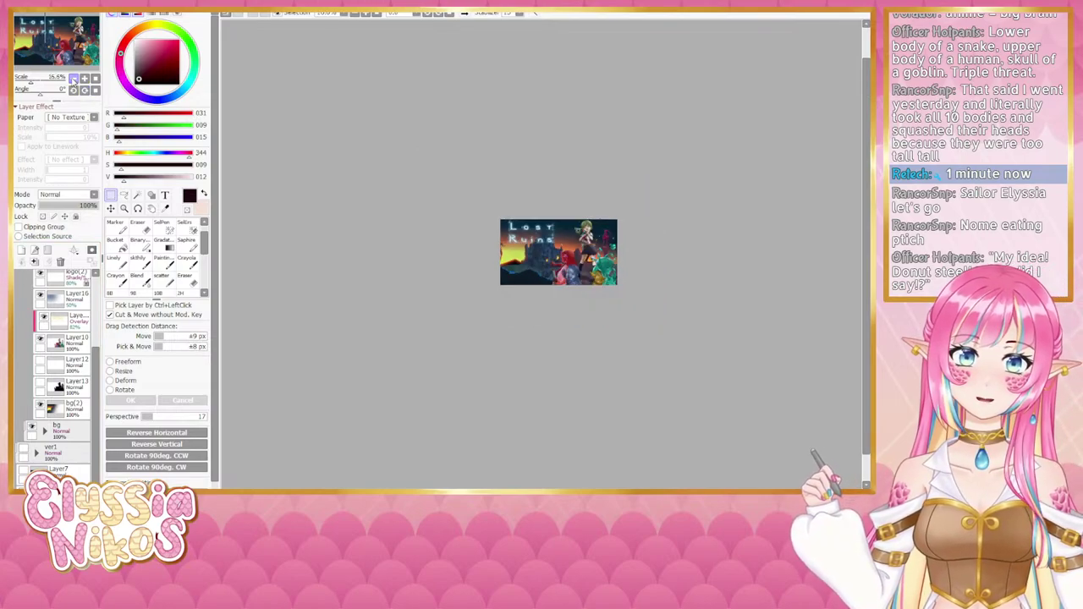
{"action": "left_click", "coordinate": [73, 78]}
{"action": "left_click_drag", "start_coordinate": [459, 230], "coordinate": [407, 244]}
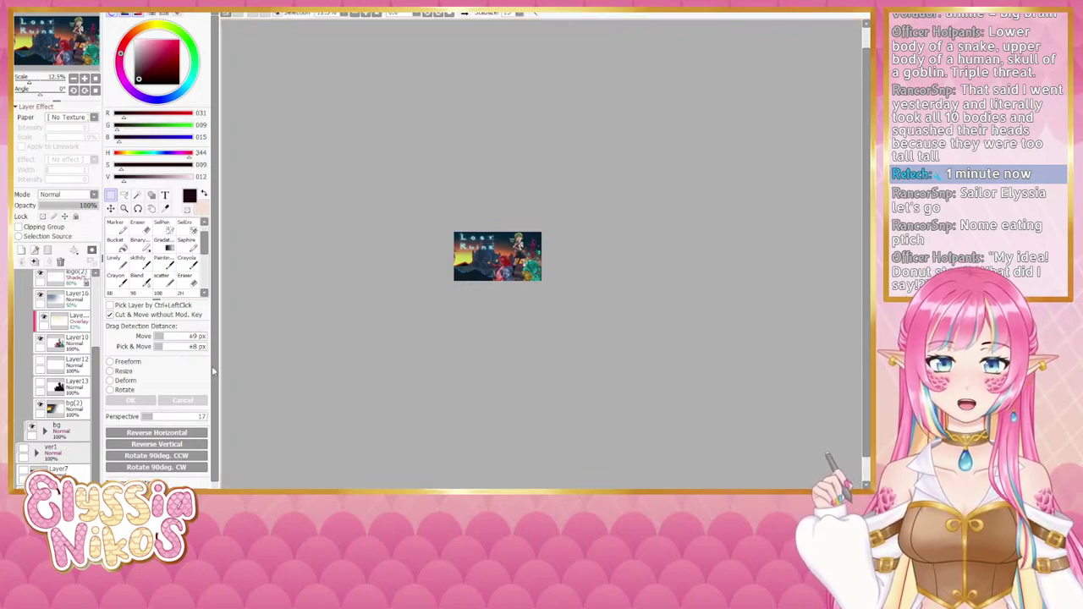
{"action": "left_click", "coordinate": [40, 385]}
{"action": "left_click", "coordinate": [41, 364]}
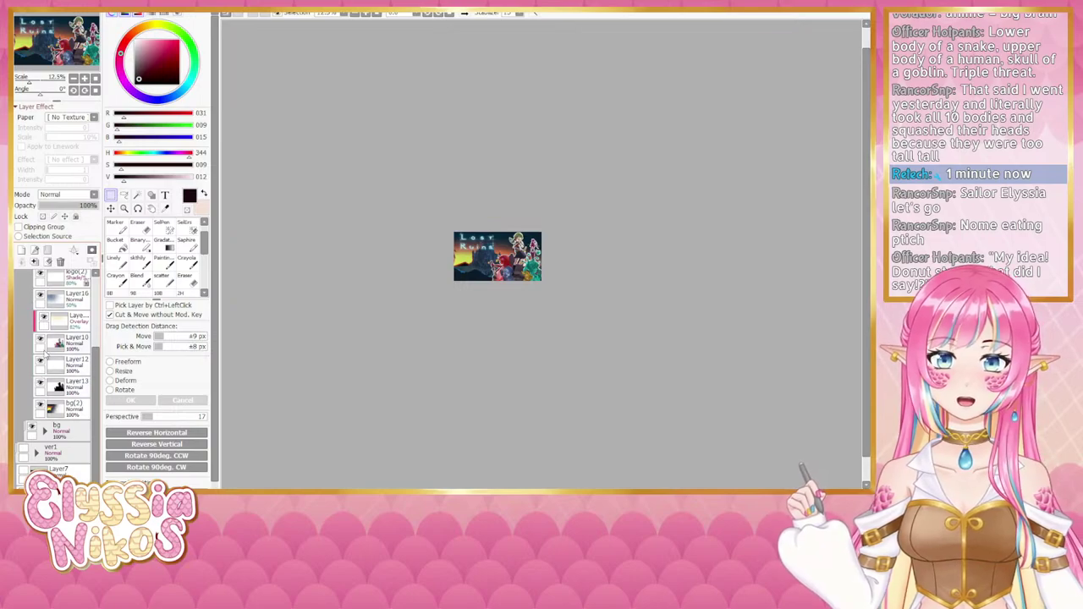
{"action": "left_click", "coordinate": [40, 362]}
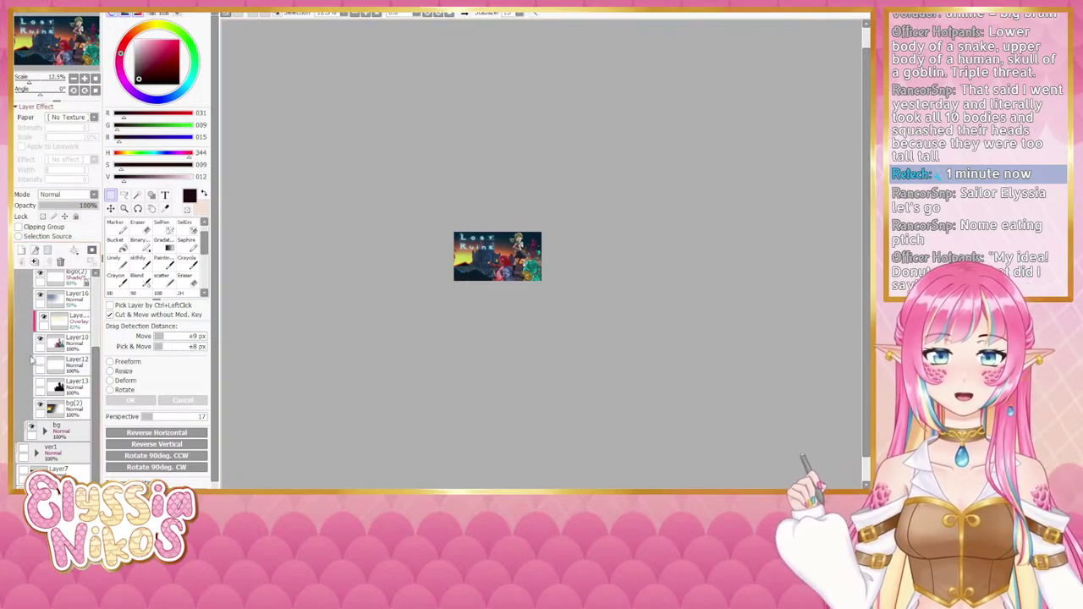
{"action": "left_click", "coordinate": [39, 363]}
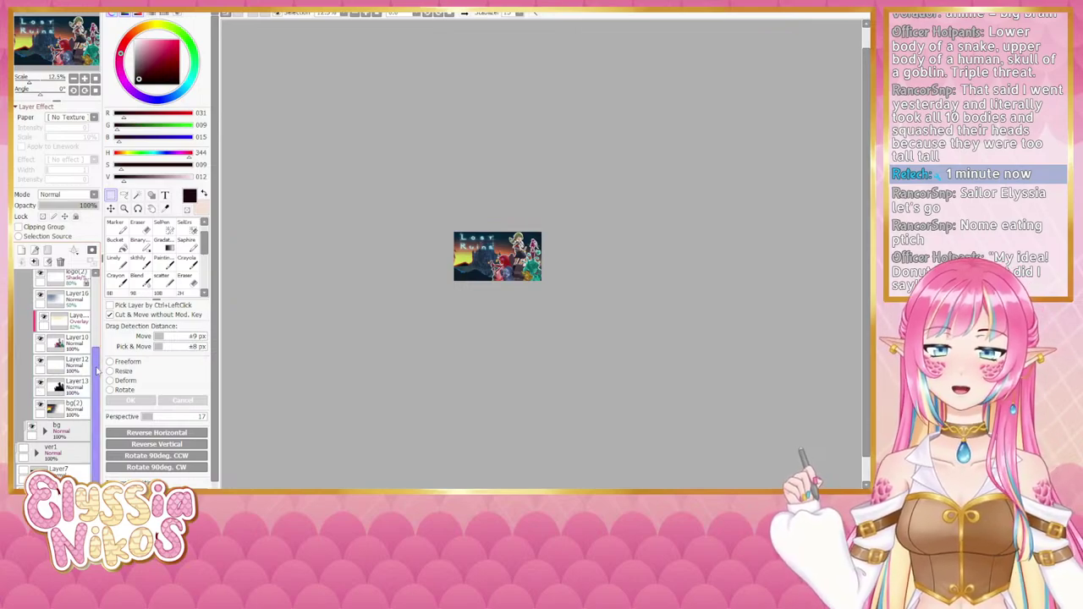
Step: Collapse Folder1 in the layer list
{"action": "left_click_drag", "start_coordinate": [97, 370], "coordinate": [95, 298]}
{"action": "left_click", "coordinate": [40, 328]}
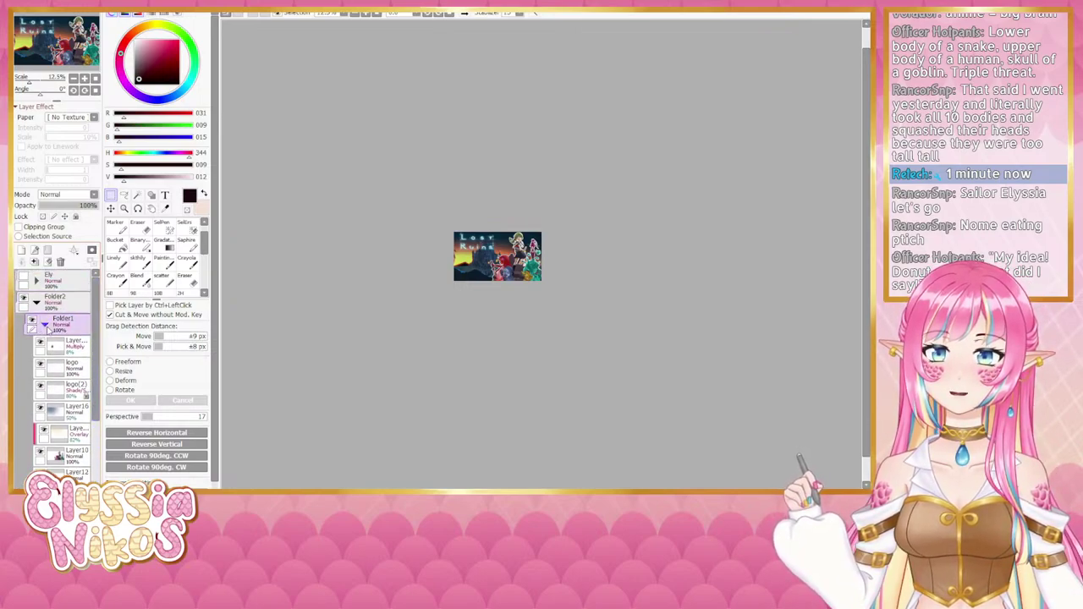
{"action": "left_click", "coordinate": [45, 324]}
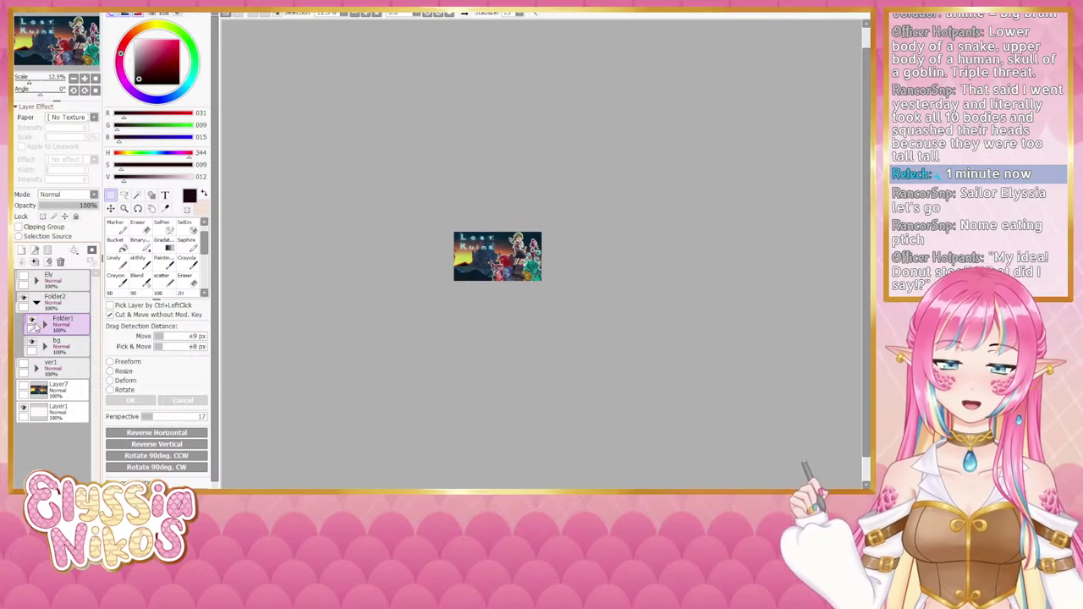
{"action": "left_click", "coordinate": [84, 78]}
{"action": "left_click", "coordinate": [84, 78]}
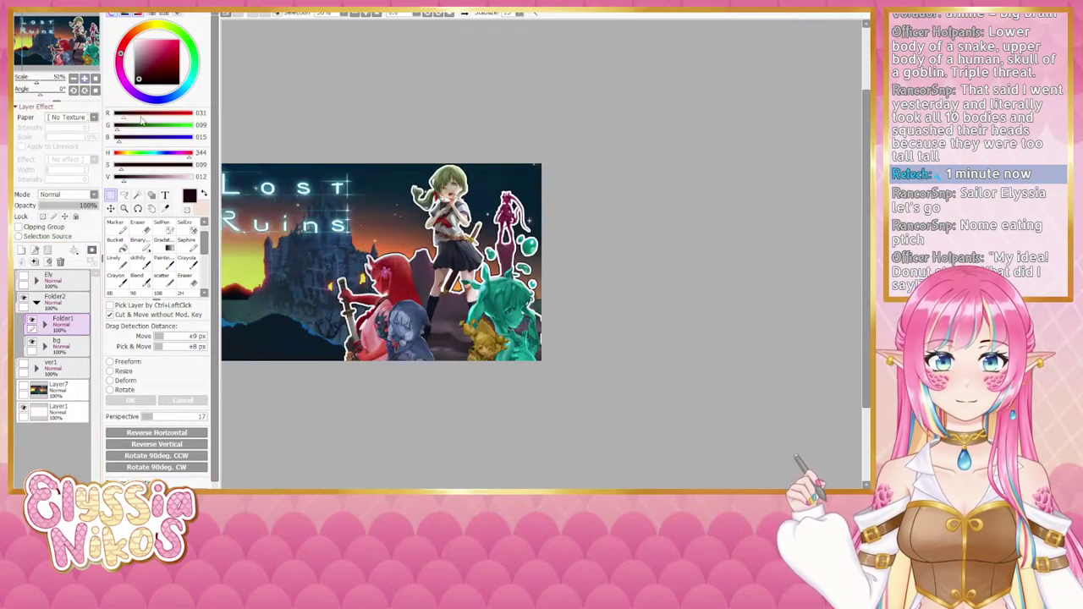
Step: Show the Ely folder again, and collapse Folder2 and set its opacity to 44%
{"action": "left_click", "coordinate": [24, 280]}
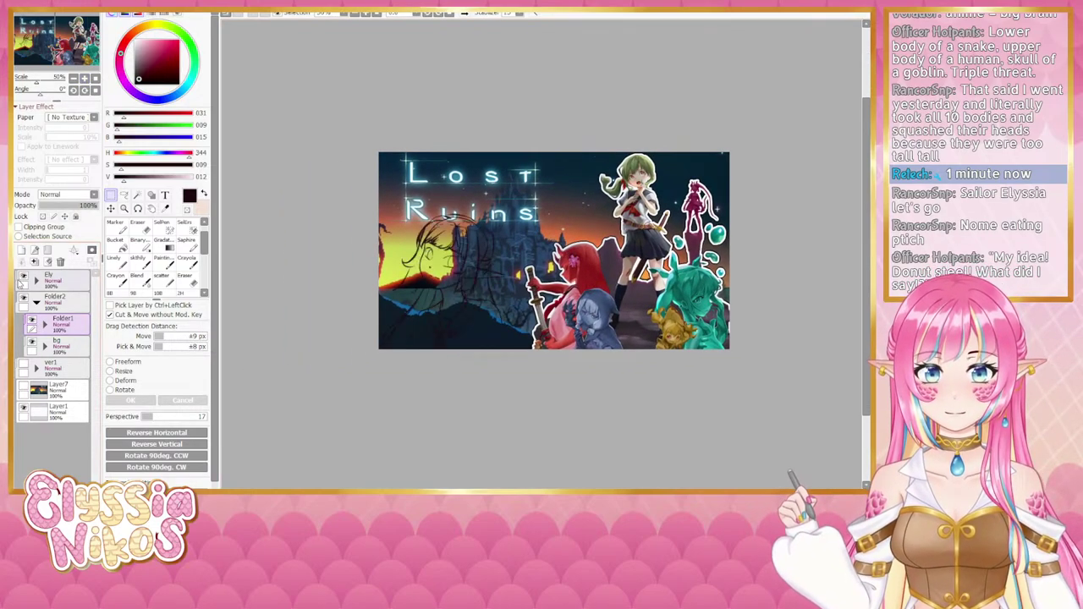
{"action": "left_click", "coordinate": [37, 304]}
{"action": "left_click", "coordinate": [51, 300]}
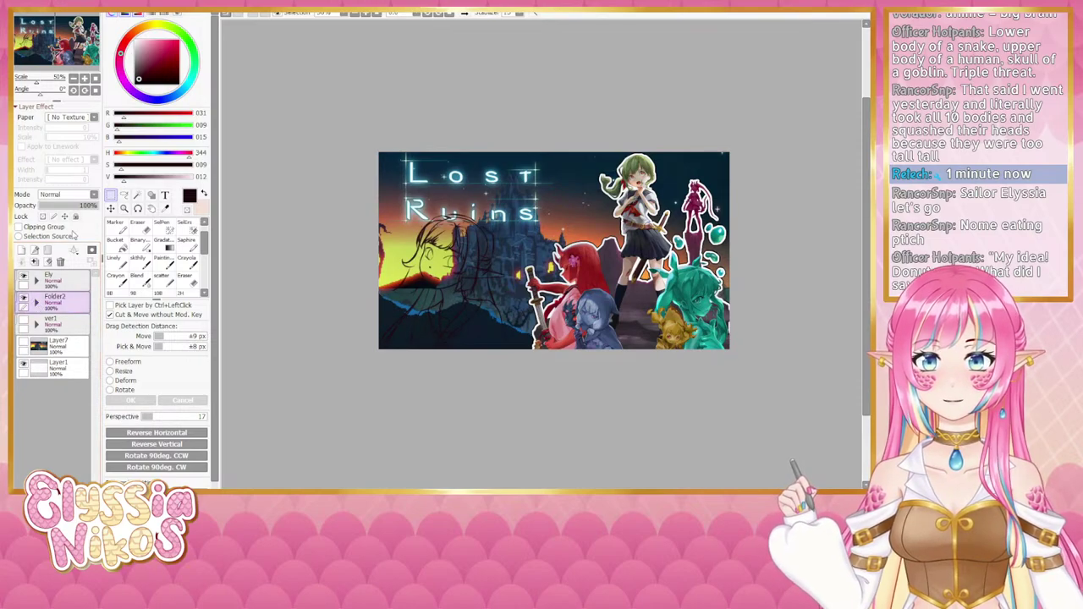
{"action": "left_click_drag", "start_coordinate": [85, 206], "coordinate": [66, 206]}
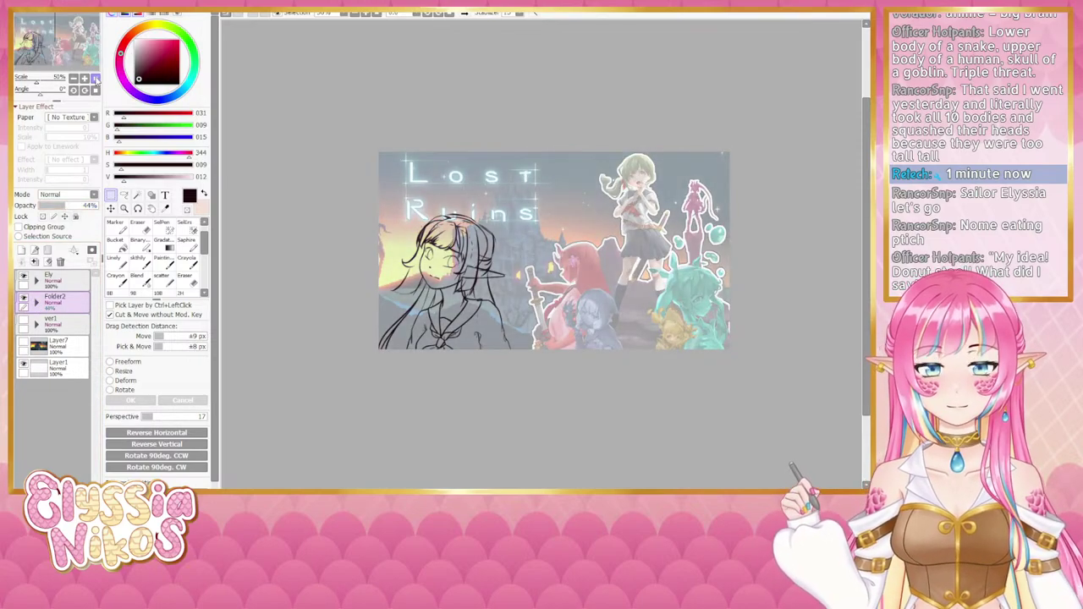
Step: Expand the Ely folder and select its face layer
{"action": "left_click", "coordinate": [73, 77]}
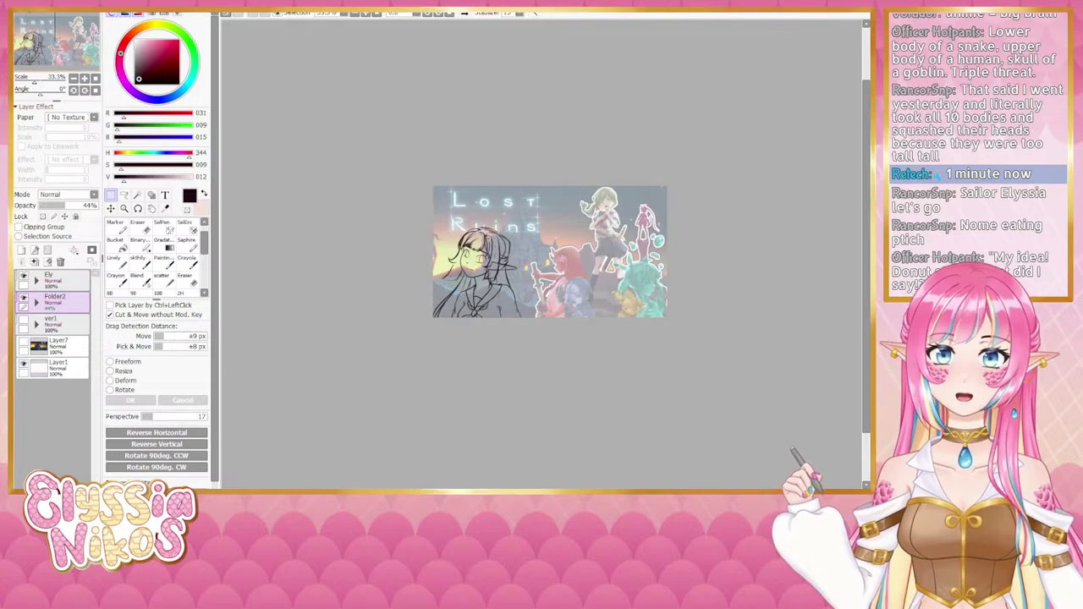
{"action": "double_click", "coordinate": [84, 78]}
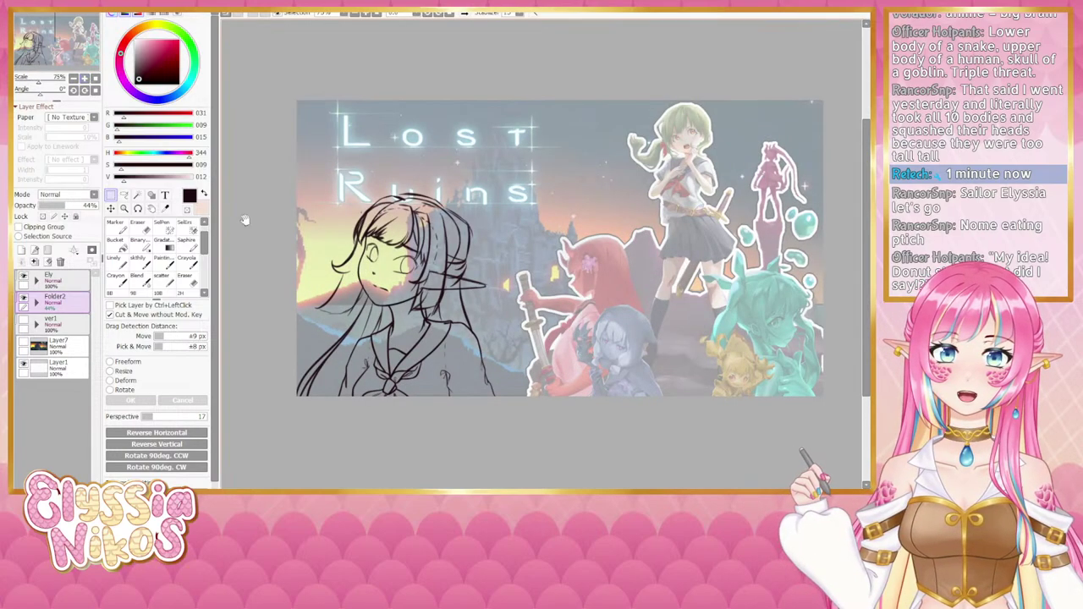
{"action": "left_click_drag", "start_coordinate": [354, 272], "coordinate": [377, 213]}
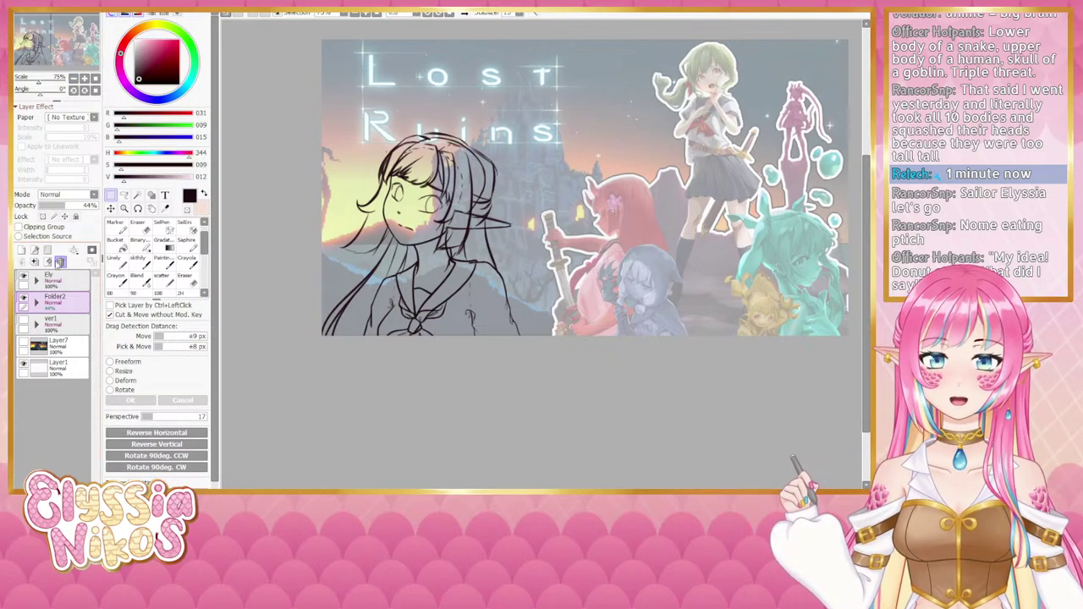
{"action": "left_click", "coordinate": [37, 281]}
{"action": "left_click", "coordinate": [76, 346]}
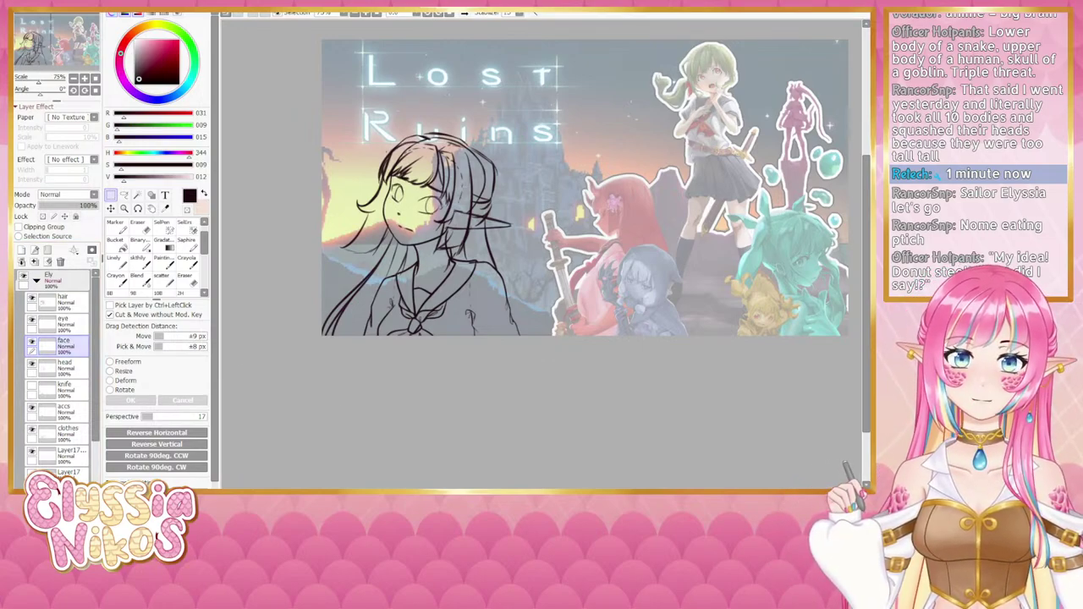
Step: Check the sketch's balance within the whole composition in normal and mirrored views at reduced size
{"action": "left_click", "coordinate": [74, 78]}
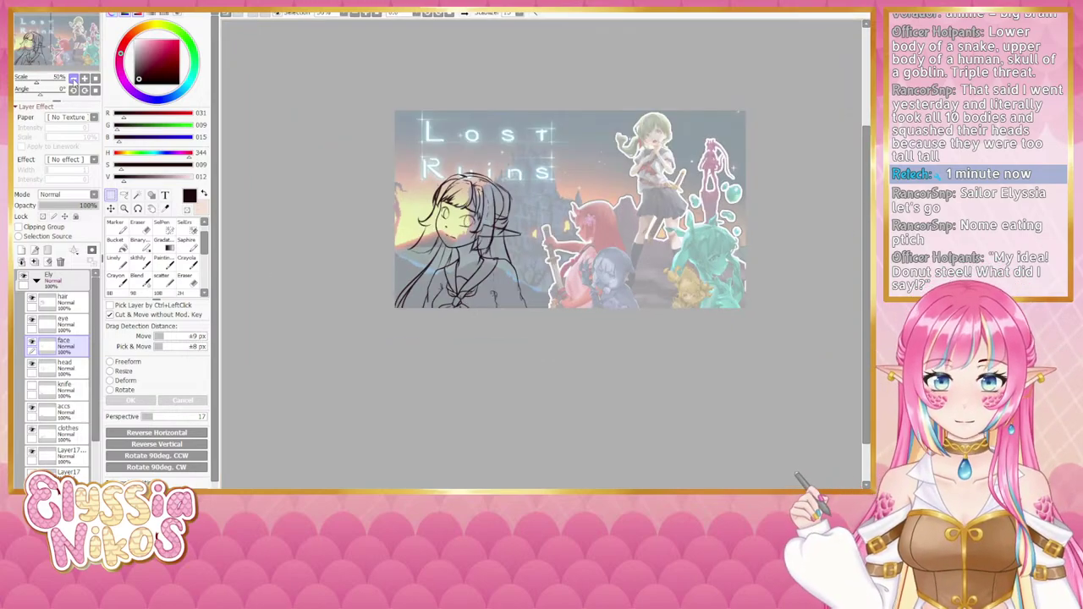
{"action": "left_click_drag", "start_coordinate": [347, 340], "coordinate": [310, 336]}
{"action": "left_click_drag", "start_coordinate": [415, 287], "coordinate": [405, 290]}
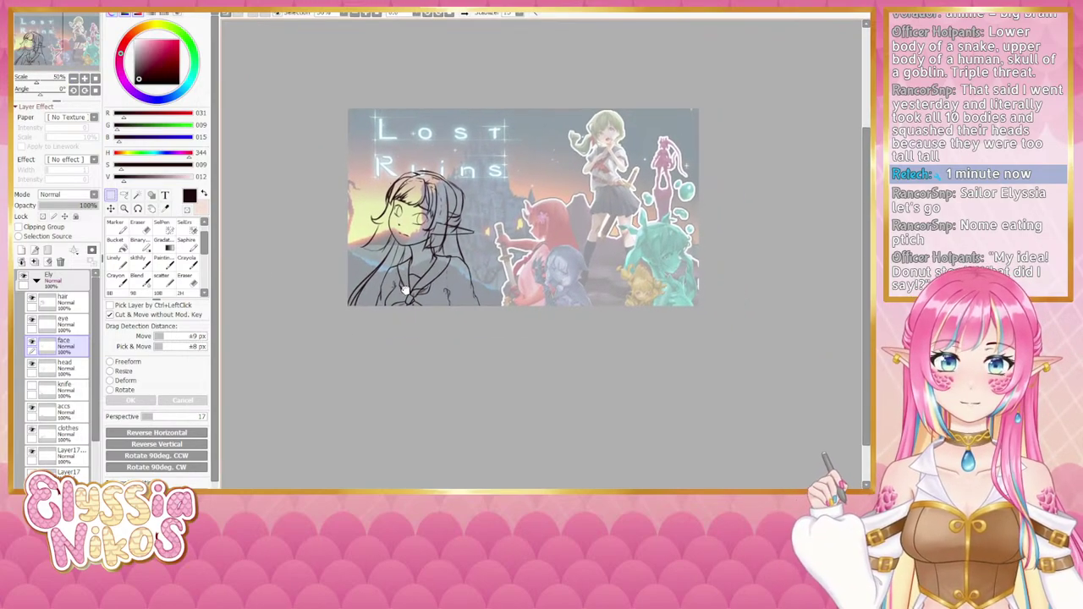
{"action": "left_click", "coordinate": [463, 14]}
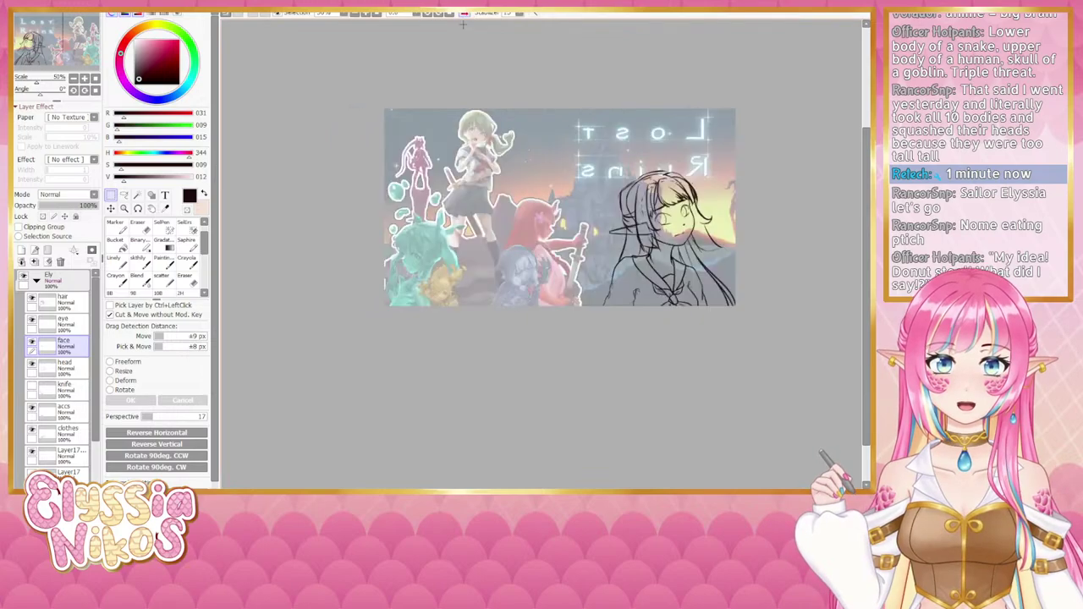
{"action": "left_click_drag", "start_coordinate": [523, 160], "coordinate": [475, 154]}
{"action": "left_click", "coordinate": [464, 14]}
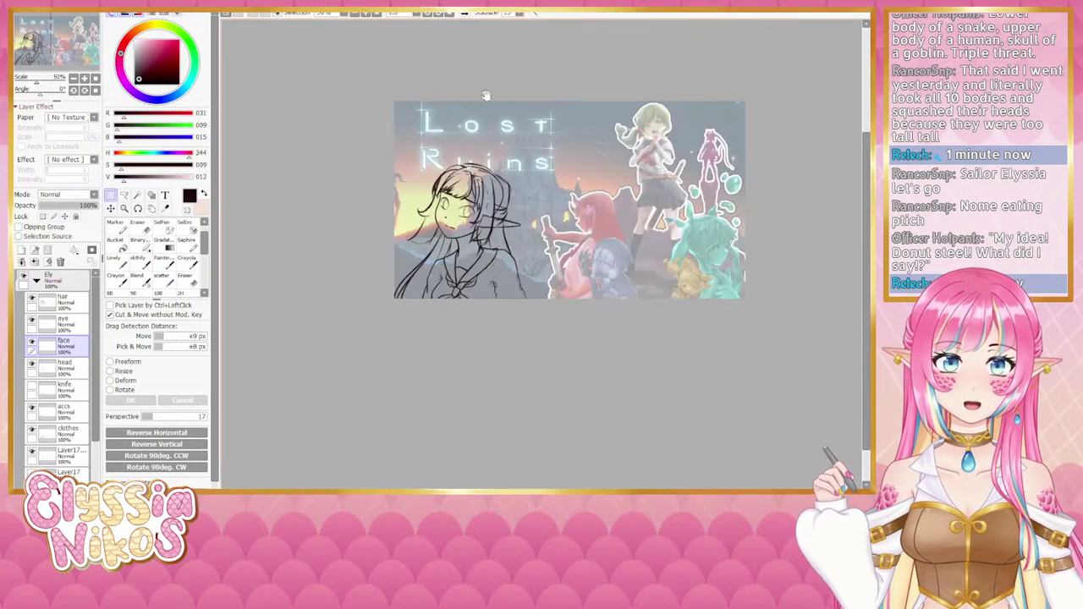
{"action": "left_click_drag", "start_coordinate": [486, 95], "coordinate": [445, 84]}
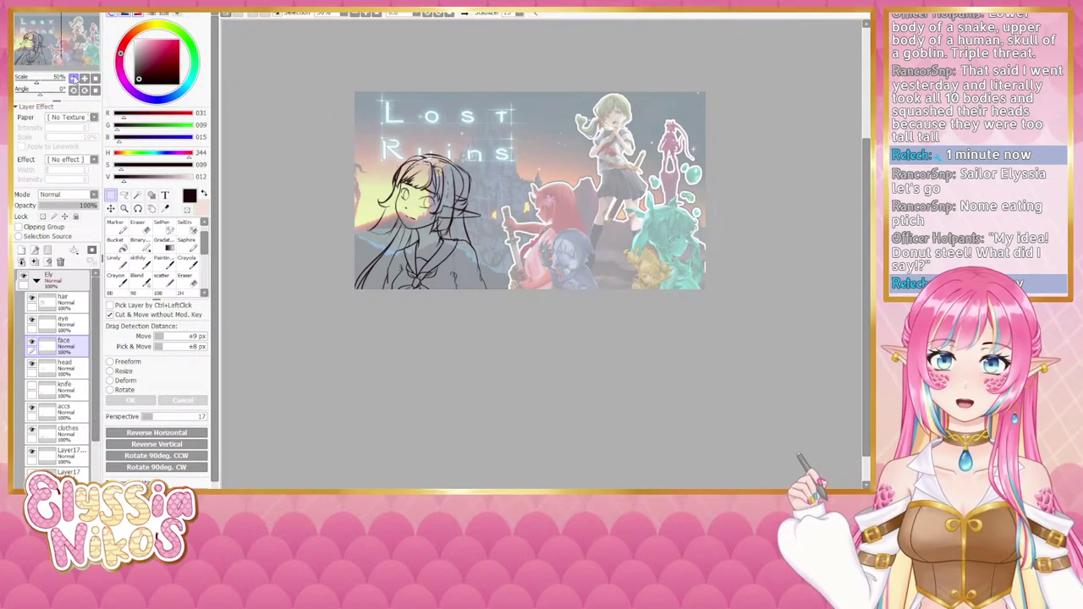
{"action": "left_click", "coordinate": [83, 78]}
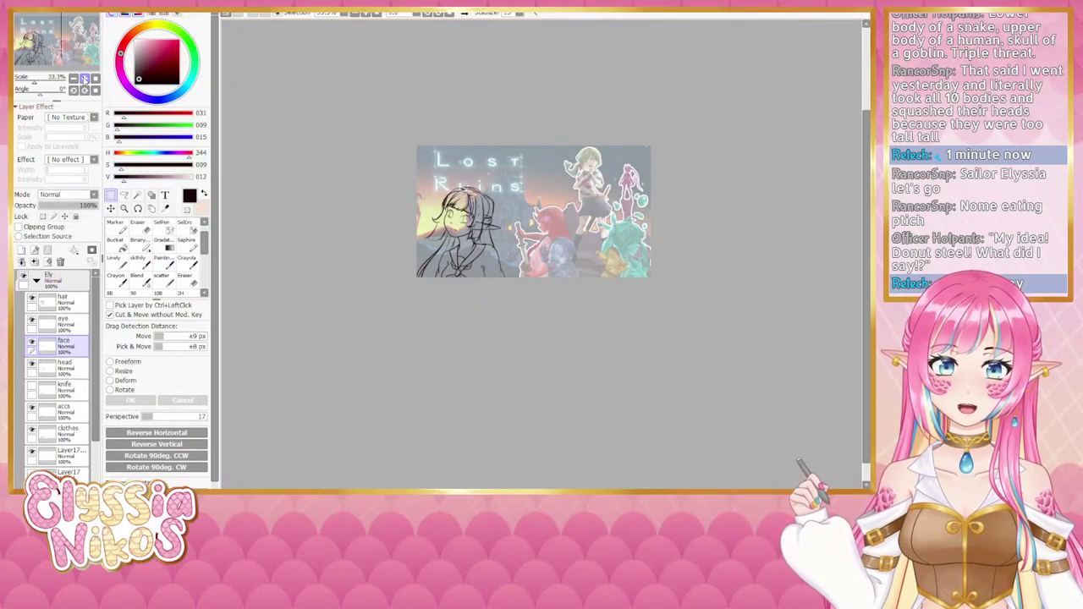
{"action": "left_click_drag", "start_coordinate": [352, 264], "coordinate": [339, 248]}
{"action": "left_click_drag", "start_coordinate": [515, 277], "coordinate": [506, 281]}
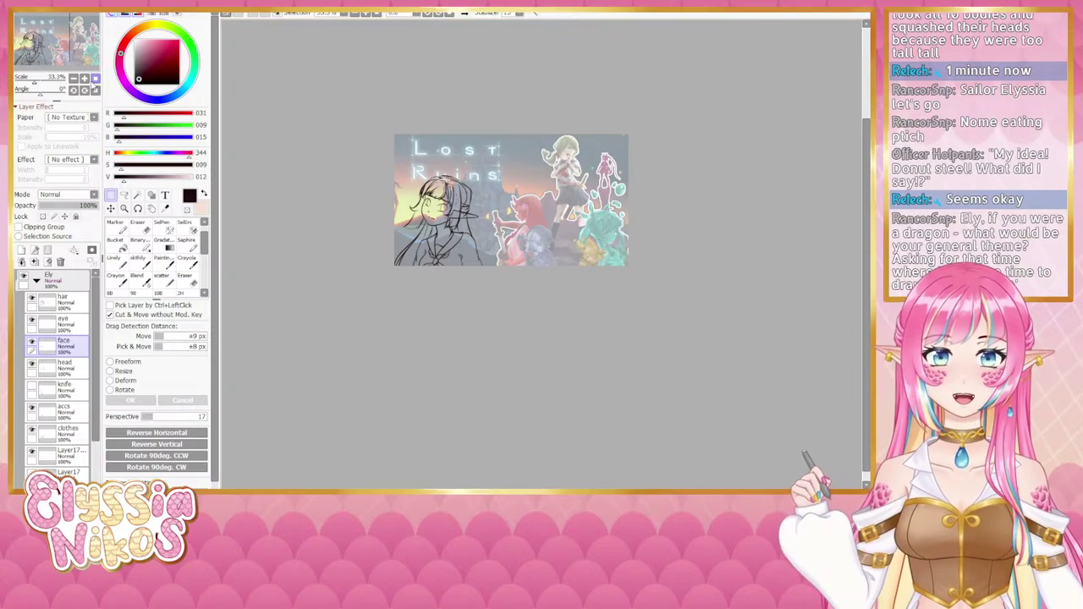
Step: Erase the bangs and loose hair around the face on the hair layer, and switch to the idkthfy brush
{"action": "scroll", "coordinate": [506, 251], "scroll_direction": "up", "scroll_amount": 4}
{"action": "left_click_drag", "start_coordinate": [506, 251], "coordinate": [674, 321]}
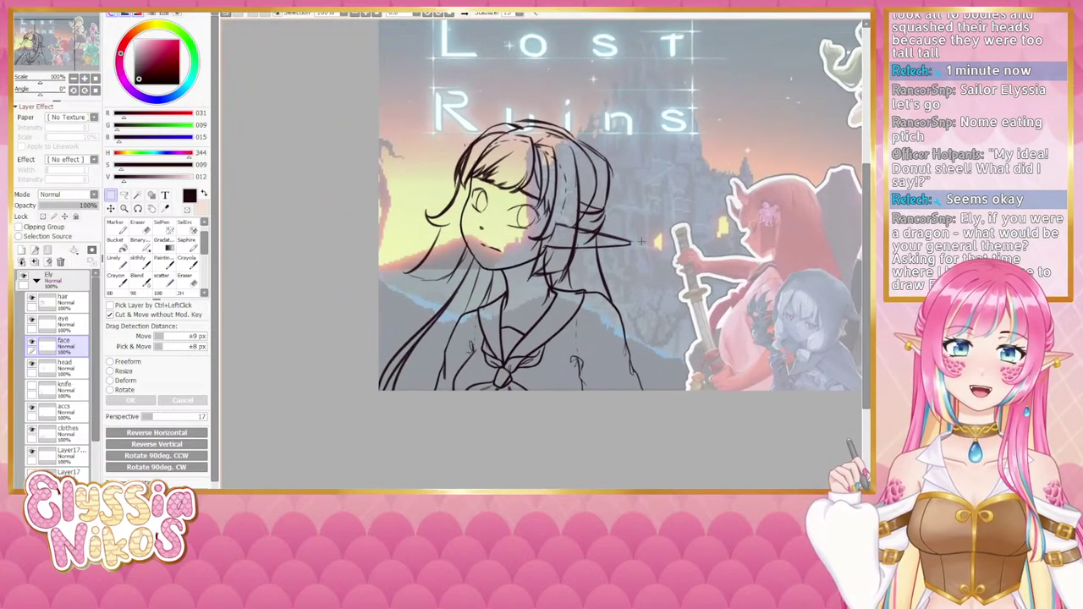
{"action": "left_click", "coordinate": [186, 278]}
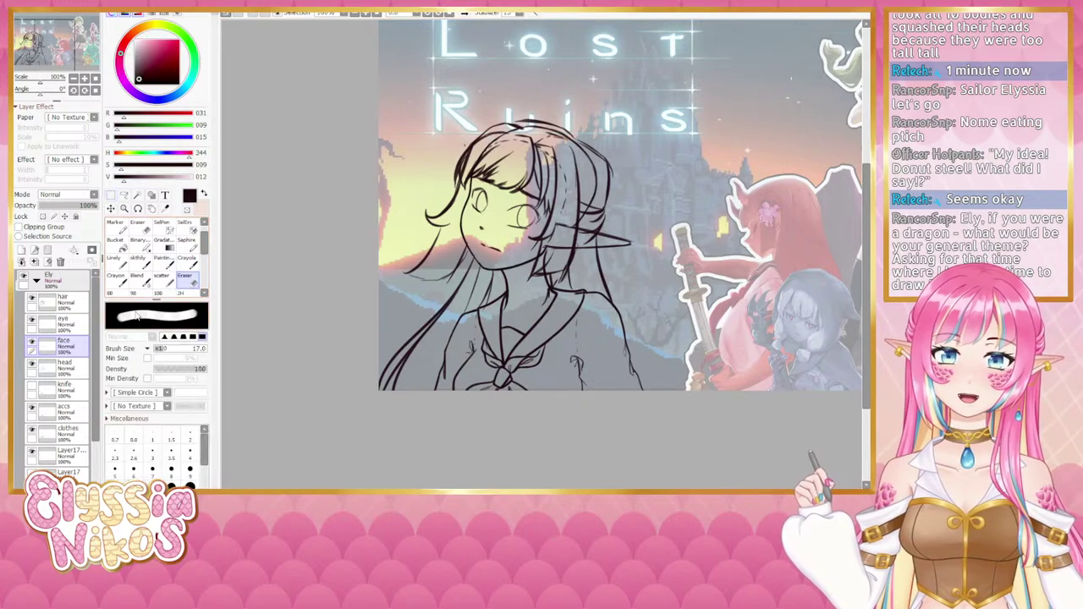
{"action": "left_click", "coordinate": [74, 304]}
{"action": "mouse_move", "coordinate": [505, 173]}
{"action": "left_mouse_down"}
{"action": "mouse_move", "coordinate": [574, 178]}
{"action": "mouse_move", "coordinate": [539, 181]}
{"action": "mouse_move", "coordinate": [549, 271]}
{"action": "mouse_move", "coordinate": [437, 199]}
{"action": "mouse_move", "coordinate": [414, 267]}
{"action": "mouse_move", "coordinate": [459, 248]}
{"action": "mouse_move", "coordinate": [407, 288]}
{"action": "mouse_move", "coordinate": [439, 266]}
{"action": "left_mouse_up"}
{"action": "left_click", "coordinate": [137, 261]}
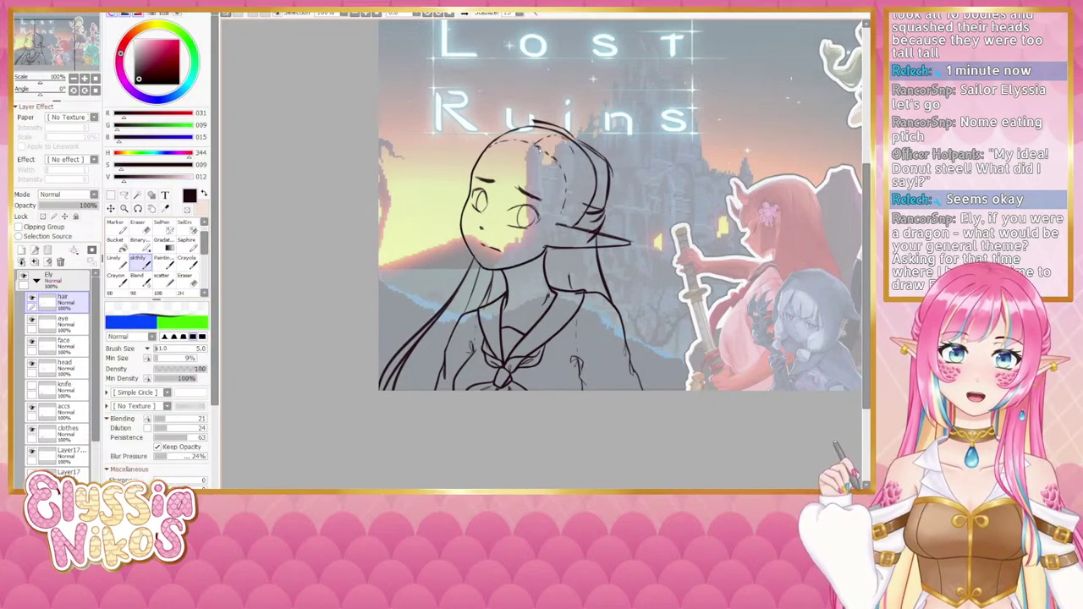
Step: Try drawing the first bang strand from the crown's parting down to the brow at brush size 12
{"action": "key", "text": "ctrl+z"}
{"action": "left_click_drag", "start_coordinate": [524, 157], "coordinate": [542, 161]}
{"action": "key", "text": "ctrl+z"}
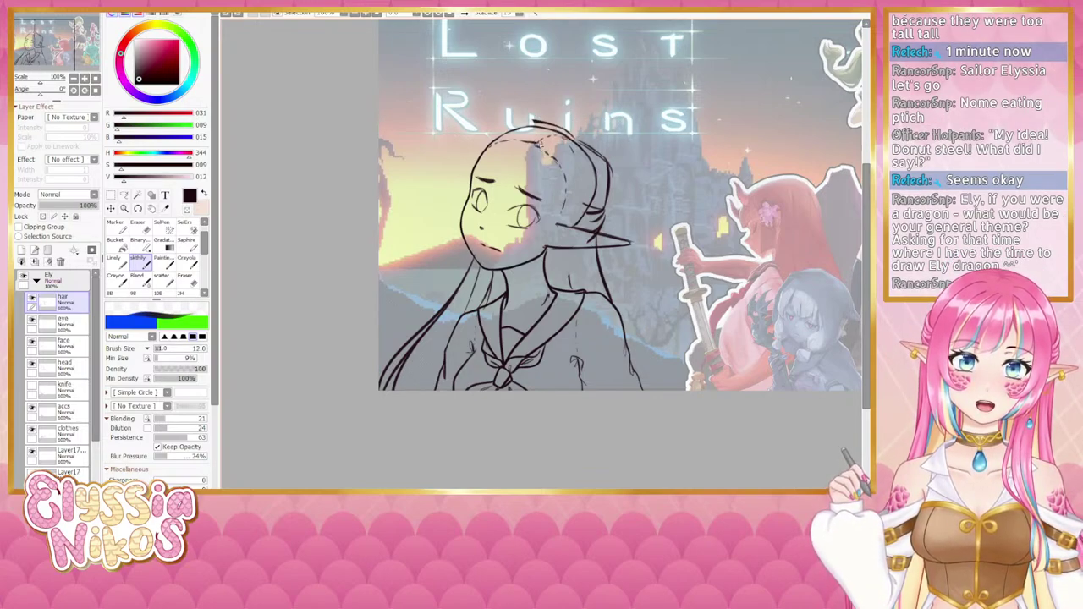
{"action": "left_click_drag", "start_coordinate": [539, 142], "coordinate": [520, 202]}
{"action": "key", "text": "ctrl+z"}
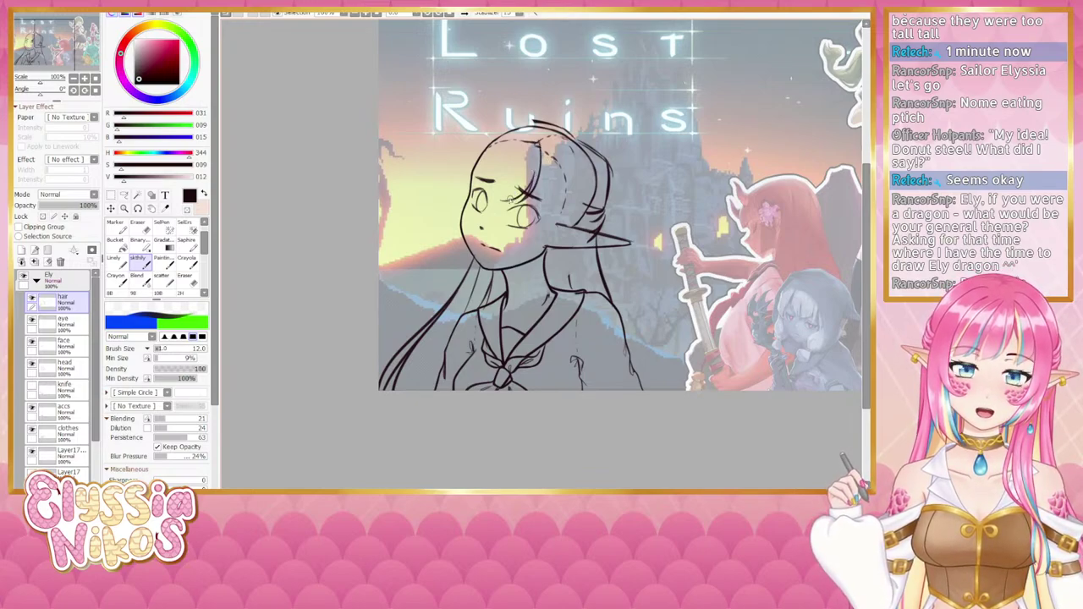
{"action": "key", "text": "ctrl+z"}
{"action": "key", "text": "ctrl+z"}
{"action": "key", "text": "ctrl+z"}
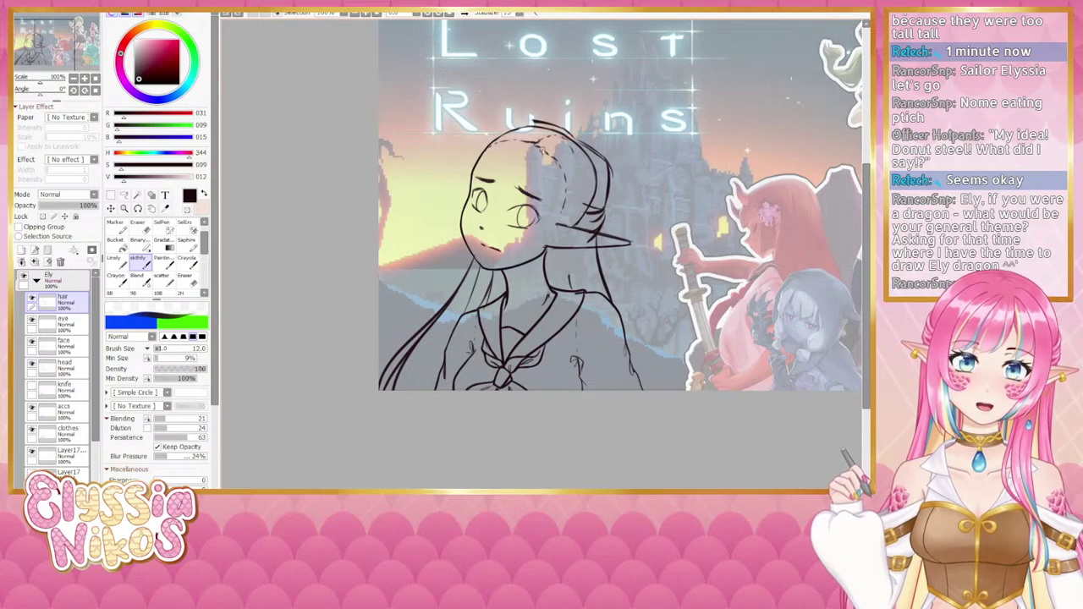
{"action": "key", "text": "ctrl+z"}
Step: Draw the first bang strand from the crown's parting toward the brow, with short pointed tips over the near eyebrow
{"action": "mouse_move", "coordinate": [541, 148]}
{"action": "left_mouse_down"}
{"action": "mouse_move", "coordinate": [539, 188]}
{"action": "mouse_move", "coordinate": [533, 176]}
{"action": "mouse_move", "coordinate": [519, 194]}
{"action": "mouse_move", "coordinate": [539, 193]}
{"action": "mouse_move", "coordinate": [531, 180]}
{"action": "mouse_move", "coordinate": [512, 200]}
{"action": "mouse_move", "coordinate": [535, 180]}
{"action": "mouse_move", "coordinate": [536, 195]}
{"action": "mouse_move", "coordinate": [501, 193]}
{"action": "left_mouse_up"}
{"action": "key", "text": "ctrl+z"}
{"action": "key", "text": "ctrl+z"}
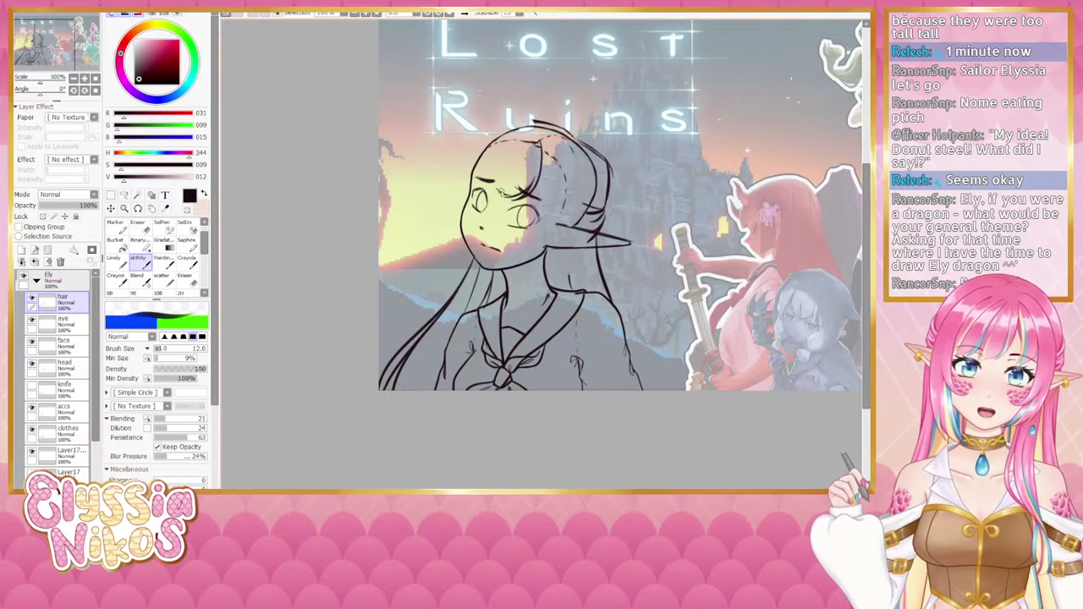
{"action": "key", "text": "ctrl+z"}
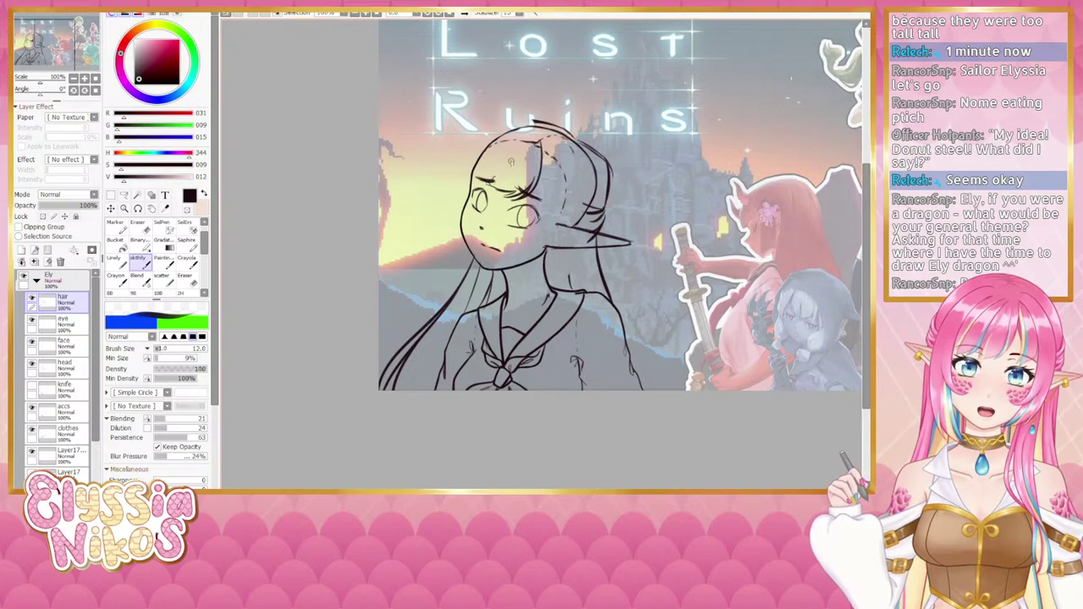
{"action": "left_click_drag", "start_coordinate": [489, 190], "coordinate": [509, 194]}
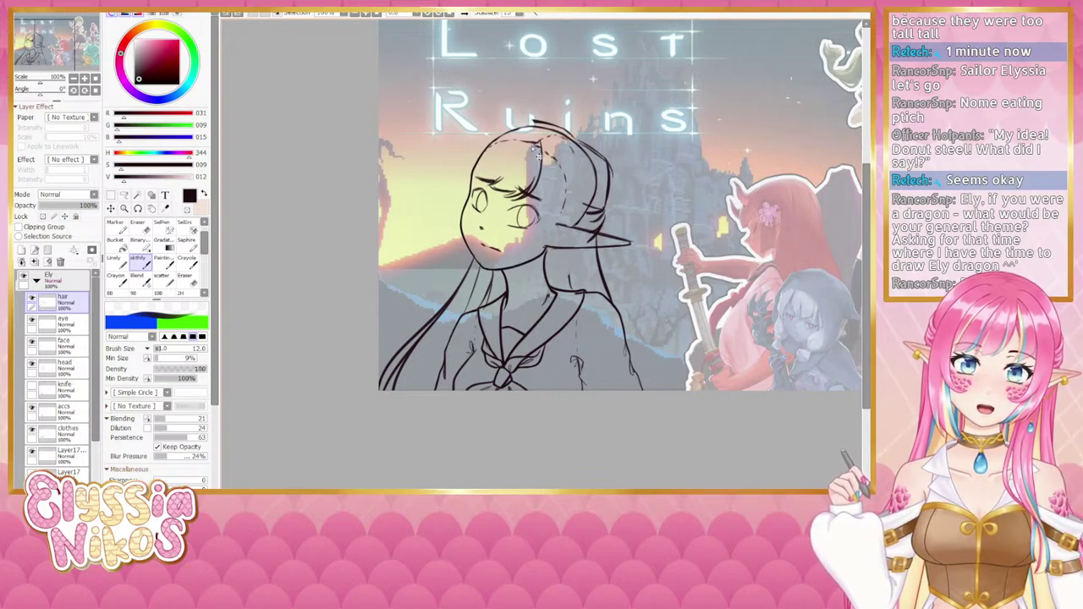
Step: Draw the next bang strand, sweeping from the parting across the forehead to the far eyebrow
{"action": "left_click_drag", "start_coordinate": [537, 142], "coordinate": [486, 179]}
{"action": "key", "text": "ctrl+z"}
{"action": "key", "text": "ctrl+z"}
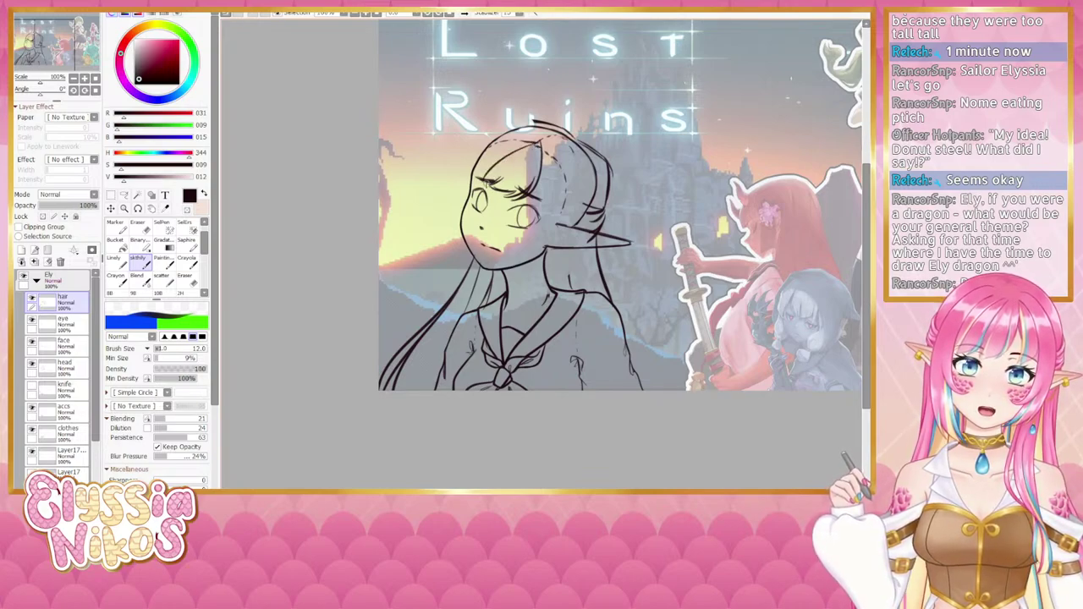
{"action": "key", "text": "ctrl+z"}
{"action": "left_click_drag", "start_coordinate": [537, 141], "coordinate": [491, 173]}
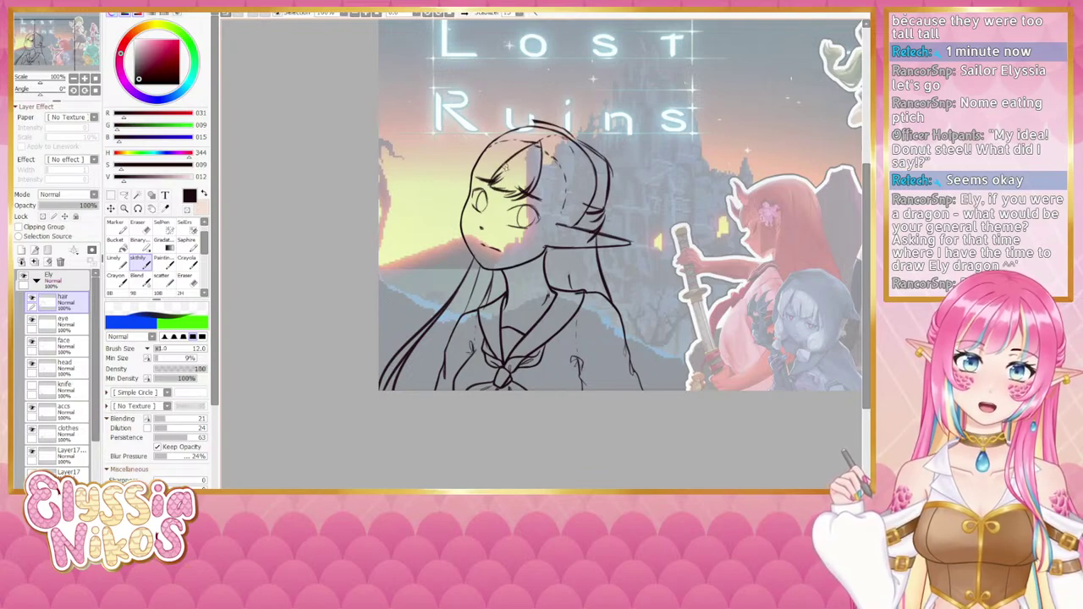
{"action": "key", "text": "ctrl+z"}
{"action": "left_click_drag", "start_coordinate": [500, 181], "coordinate": [469, 184]}
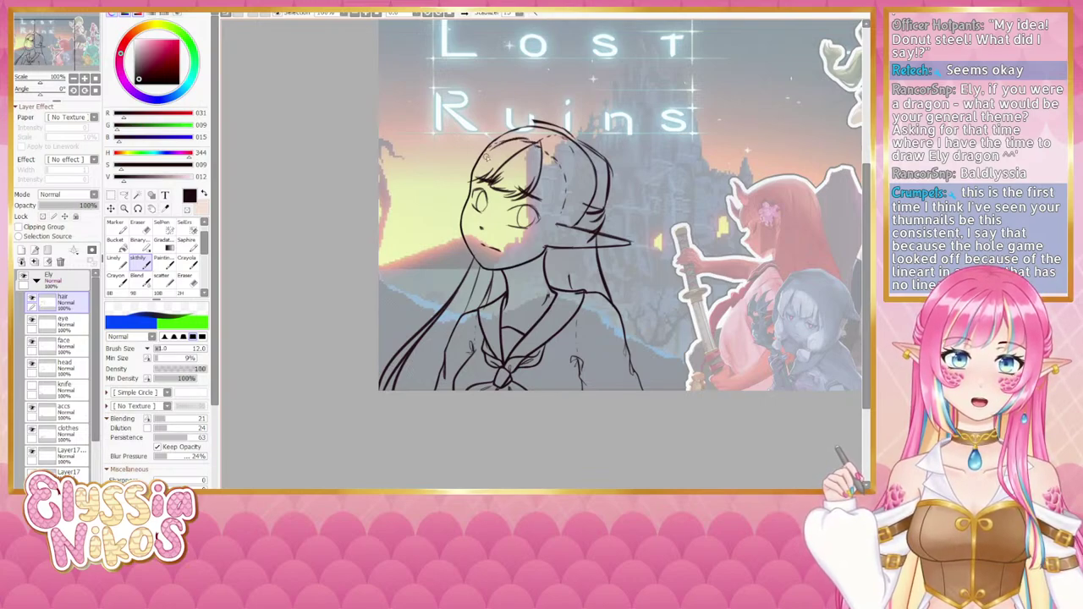
Step: Redraw the bangs' outer contour, arching from the crown out past the far side of the forehead to the temple
{"action": "key", "text": "ctrl+z"}
{"action": "left_click_drag", "start_coordinate": [523, 138], "coordinate": [464, 160]}
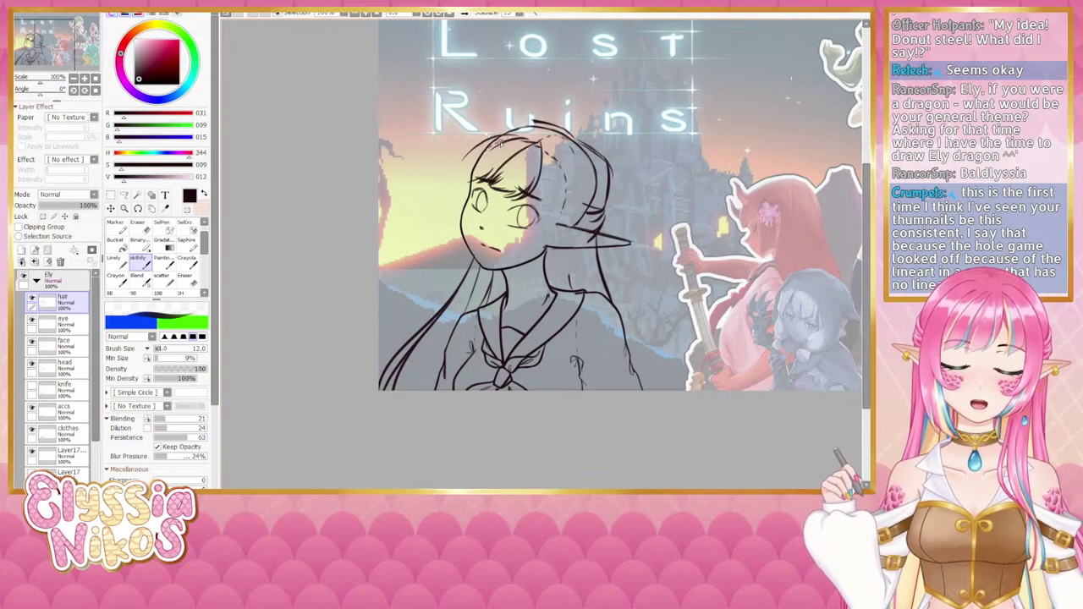
{"action": "key", "text": "ctrl+z"}
{"action": "left_click_drag", "start_coordinate": [520, 133], "coordinate": [455, 168]}
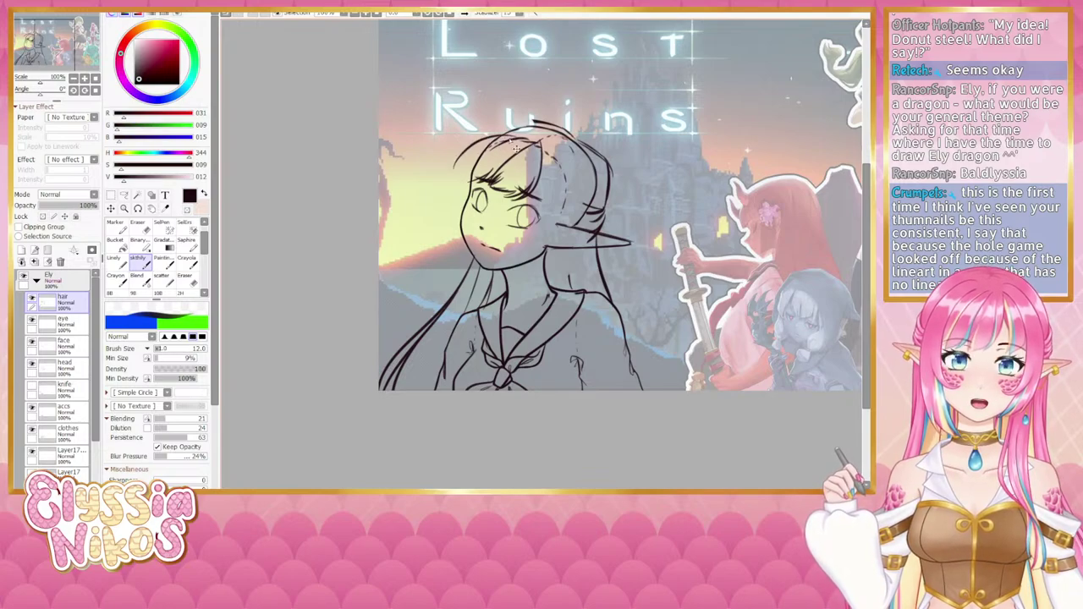
{"action": "key", "text": "ctrl+z"}
{"action": "left_click_drag", "start_coordinate": [518, 136], "coordinate": [460, 171]}
{"action": "key", "text": "ctrl+z"}
{"action": "mouse_move", "coordinate": [518, 135]}
{"action": "left_mouse_down"}
{"action": "mouse_move", "coordinate": [488, 138]}
{"action": "mouse_move", "coordinate": [462, 174]}
{"action": "left_mouse_up"}
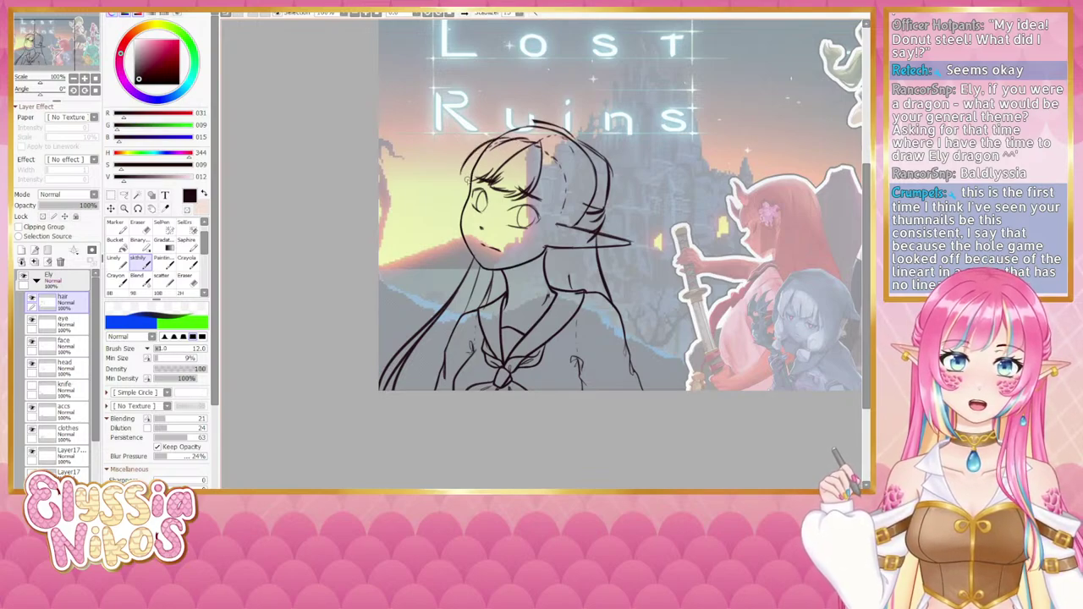
{"action": "key", "text": "ctrl+z"}
{"action": "left_click_drag", "start_coordinate": [518, 146], "coordinate": [455, 185]}
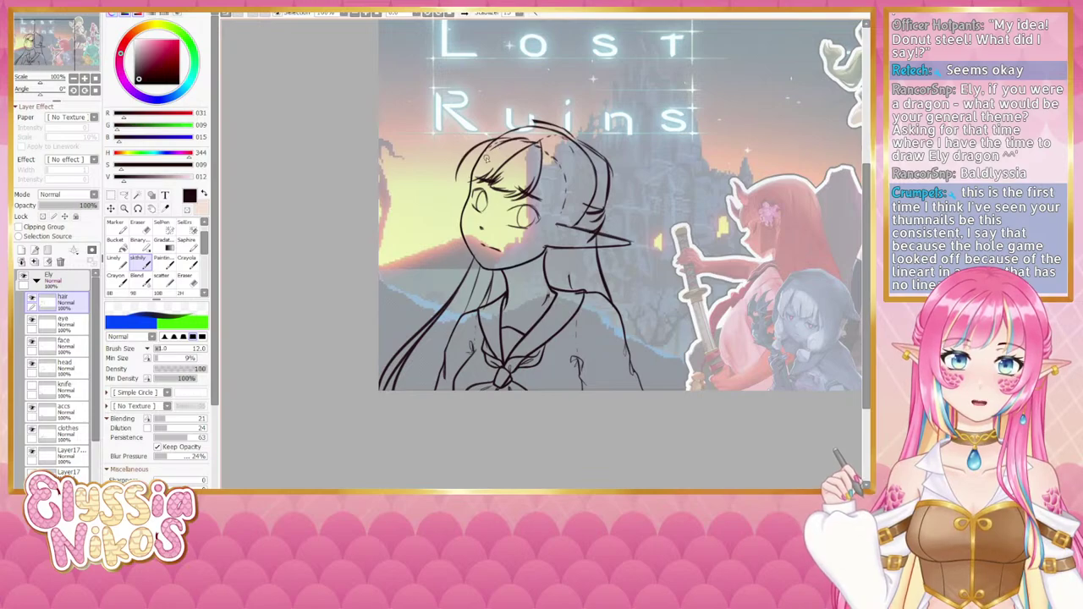
Step: Draw the inner bang strand curving from the crown down over the forehead to the far eye
{"action": "key", "text": "ctrl+z"}
{"action": "left_click_drag", "start_coordinate": [518, 142], "coordinate": [473, 195]}
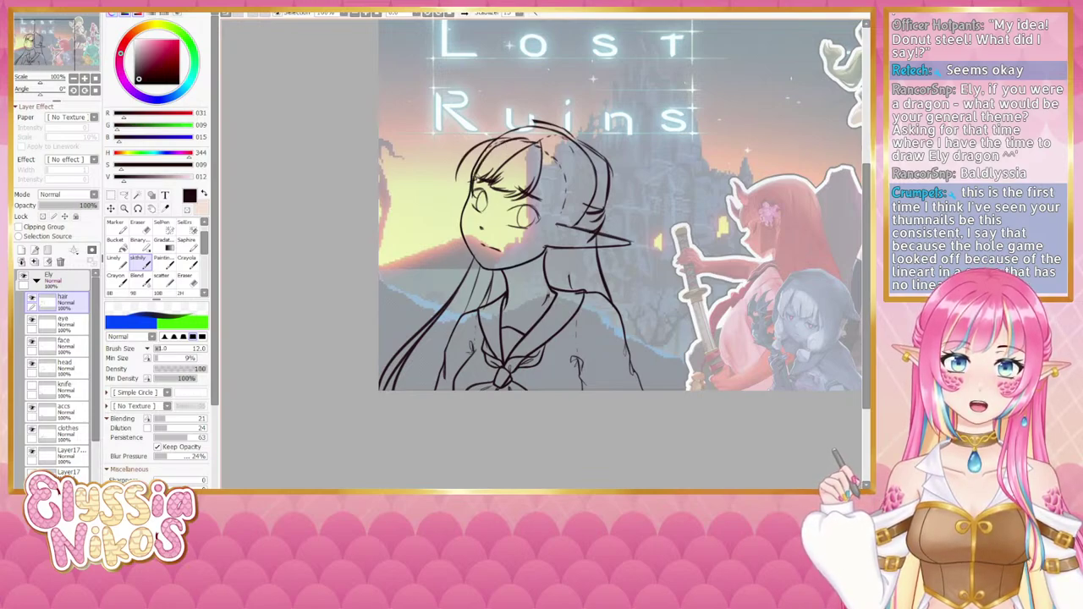
{"action": "key", "text": "ctrl+z"}
{"action": "left_click_drag", "start_coordinate": [517, 143], "coordinate": [472, 194]}
{"action": "key", "text": "ctrl+z"}
{"action": "left_click_drag", "start_coordinate": [518, 142], "coordinate": [473, 194]}
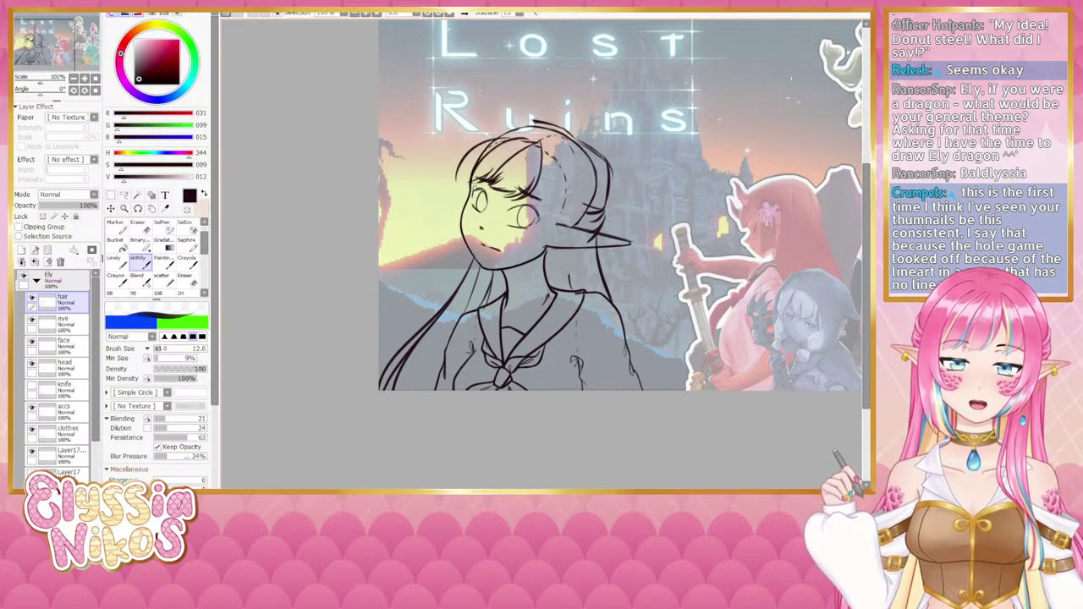
{"action": "key", "text": "ctrl+z"}
{"action": "left_click_drag", "start_coordinate": [518, 140], "coordinate": [469, 183]}
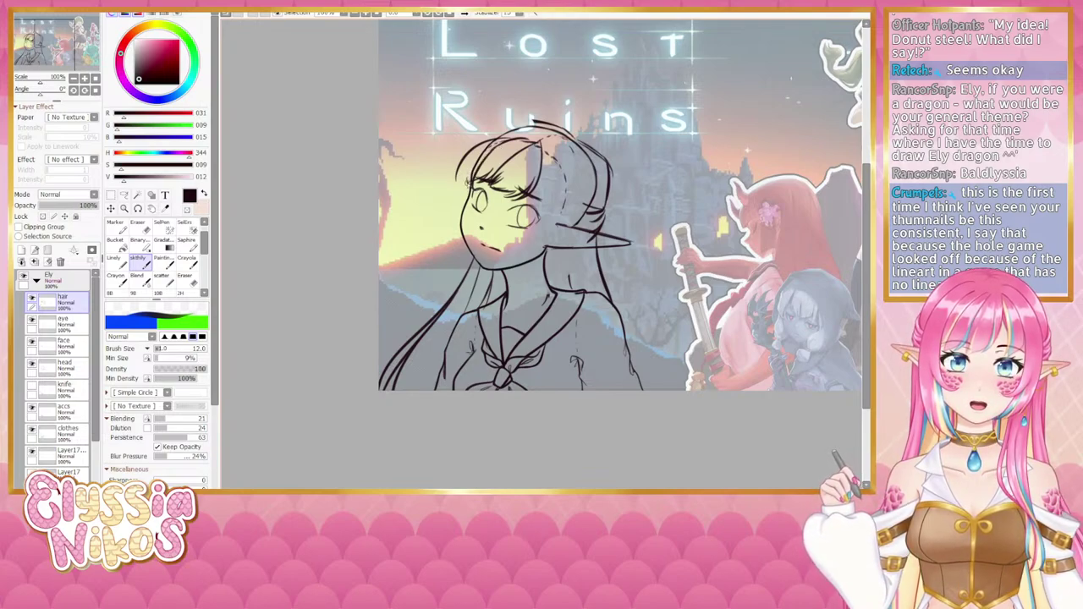
Step: Close off the bangs at the far temple with a short tapered lock, using brush size 8
{"action": "left_click_drag", "start_coordinate": [463, 159], "coordinate": [454, 190]}
{"action": "key", "text": "ctrl+z"}
{"action": "key", "text": "ctrl+z"}
{"action": "key", "text": "ctrl+z"}
{"action": "key", "text": "ctrl+z"}
{"action": "mouse_move", "coordinate": [497, 147]}
{"action": "left_mouse_down"}
{"action": "mouse_move", "coordinate": [483, 160]}
{"action": "mouse_move", "coordinate": [493, 146]}
{"action": "left_mouse_up"}
{"action": "key", "text": "ctrl+z"}
{"action": "key", "text": "ctrl+z"}
{"action": "key", "text": "ctrl+z"}
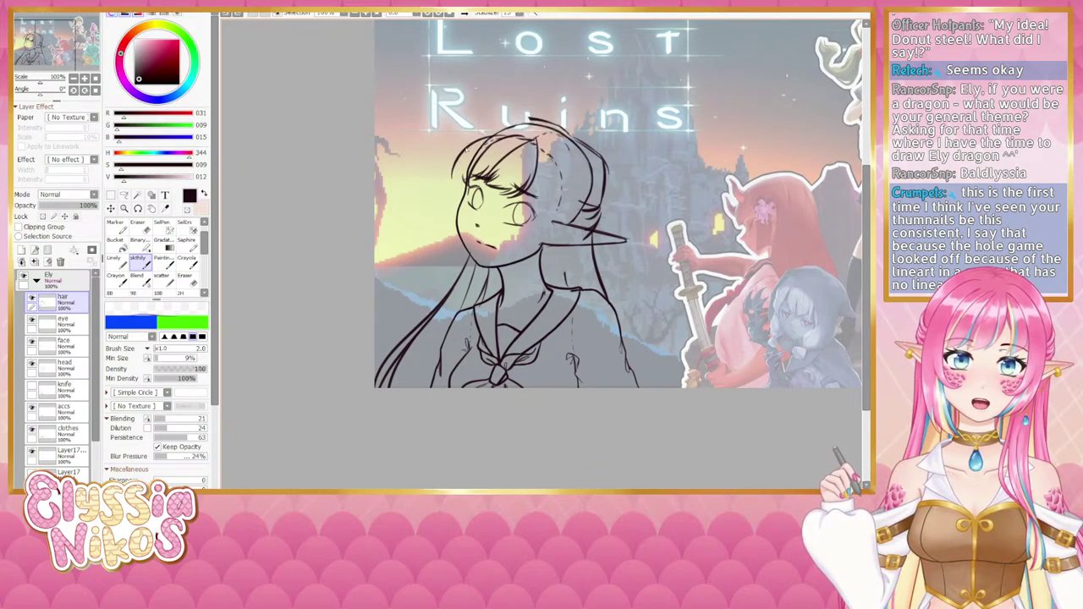
{"action": "left_click_drag", "start_coordinate": [458, 169], "coordinate": [453, 186]}
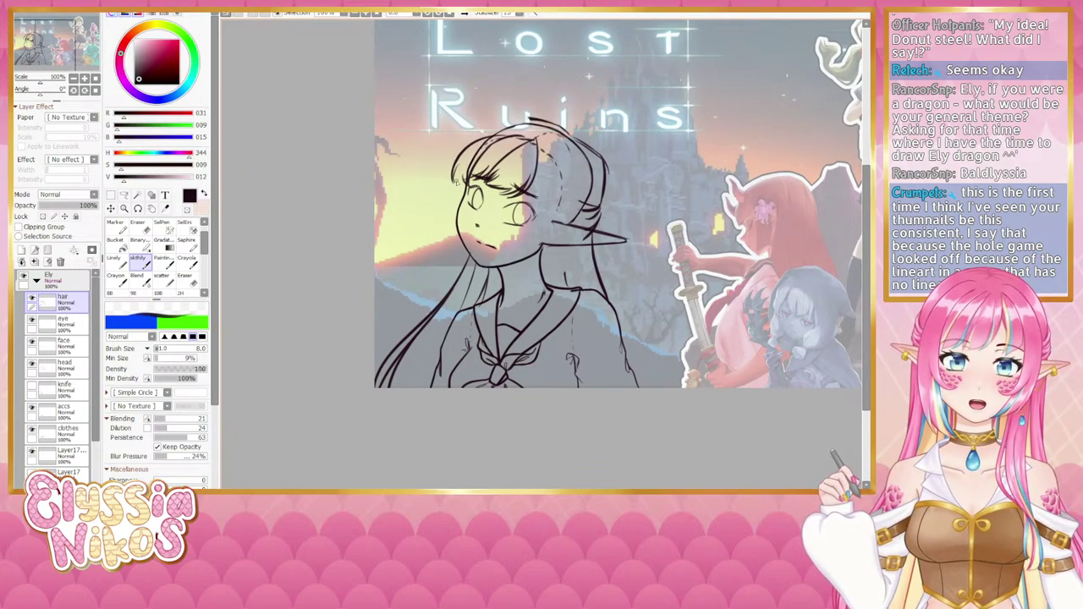
{"action": "left_click_drag", "start_coordinate": [459, 167], "coordinate": [455, 184]}
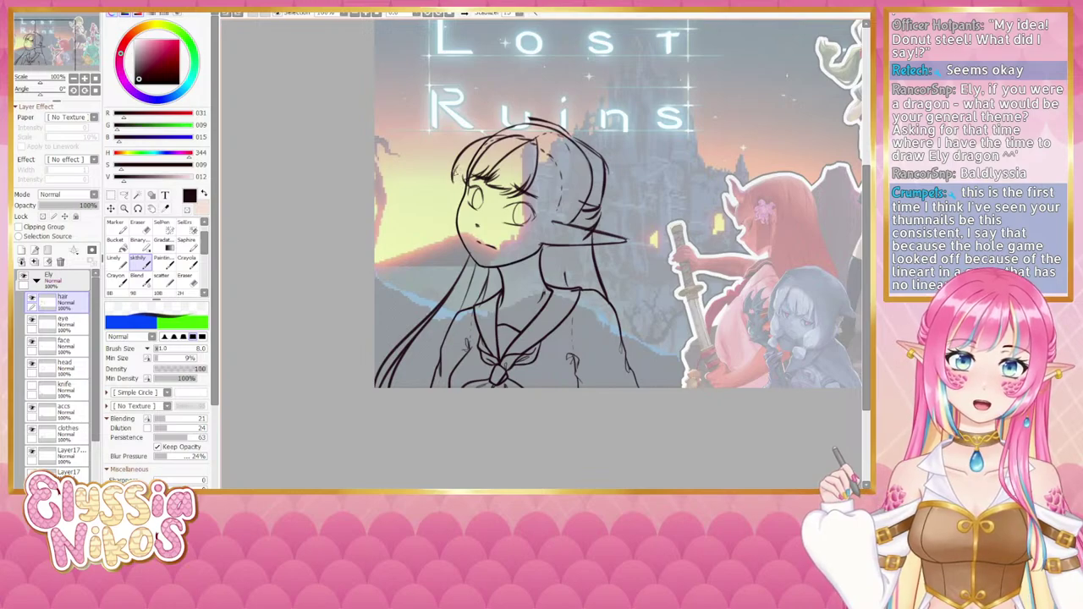
Step: Draw a long lock flowing from the far temple away from the face, with curved, pointed tips
{"action": "left_click_drag", "start_coordinate": [524, 125], "coordinate": [501, 145]}
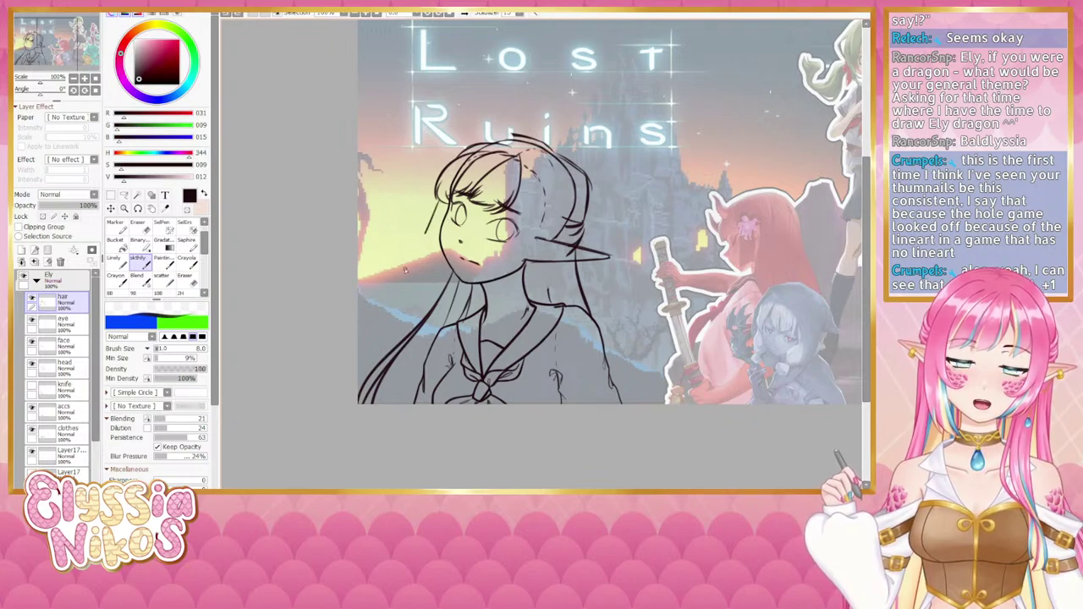
{"action": "mouse_move", "coordinate": [405, 269]}
{"action": "left_mouse_down"}
{"action": "mouse_move", "coordinate": [377, 282]}
{"action": "mouse_move", "coordinate": [404, 295]}
{"action": "left_mouse_up"}
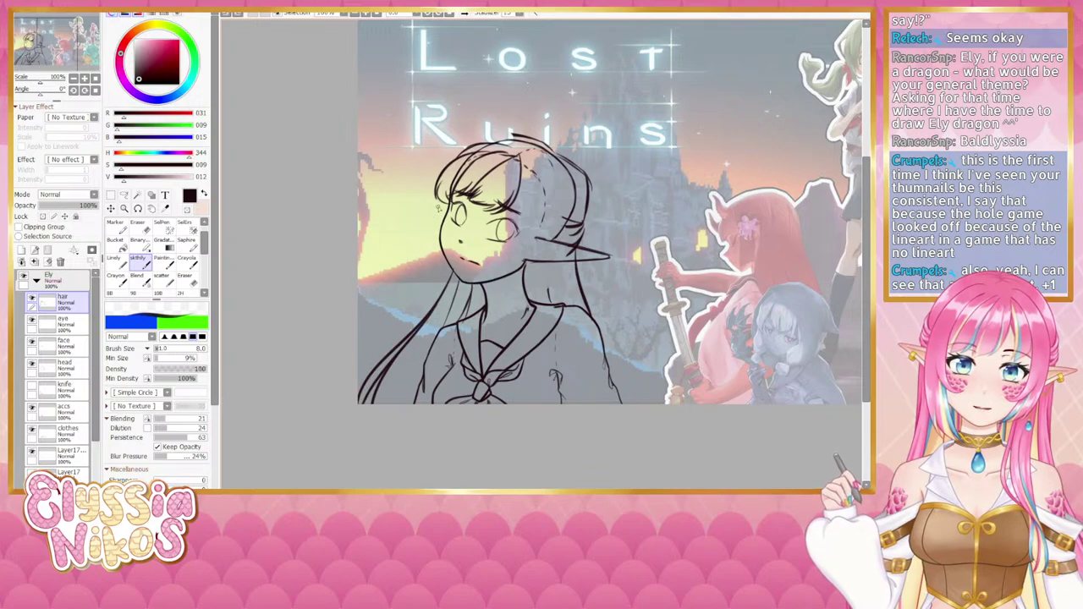
{"action": "left_click_drag", "start_coordinate": [438, 201], "coordinate": [369, 278]}
{"action": "key", "text": "ctrl+z"}
{"action": "mouse_move", "coordinate": [439, 201]}
{"action": "left_mouse_down"}
{"action": "mouse_move", "coordinate": [360, 279]}
{"action": "mouse_move", "coordinate": [420, 289]}
{"action": "left_mouse_up"}
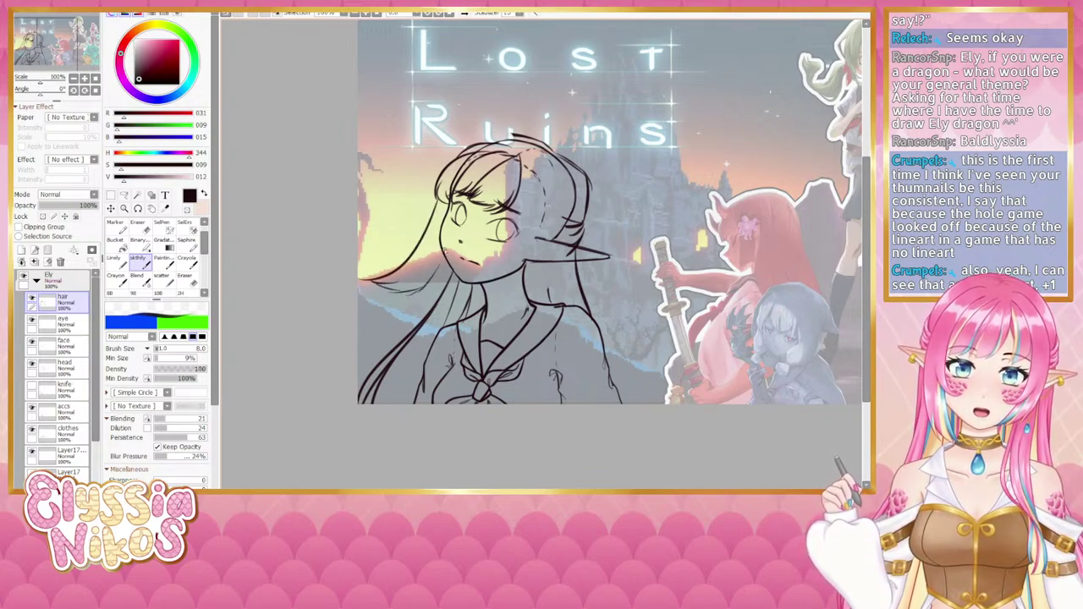
{"action": "key", "text": "ctrl+z"}
{"action": "mouse_move", "coordinate": [445, 249]}
{"action": "left_mouse_down"}
{"action": "mouse_move", "coordinate": [423, 293]}
{"action": "mouse_move", "coordinate": [432, 278]}
{"action": "mouse_move", "coordinate": [421, 293]}
{"action": "mouse_move", "coordinate": [397, 286]}
{"action": "left_mouse_up"}
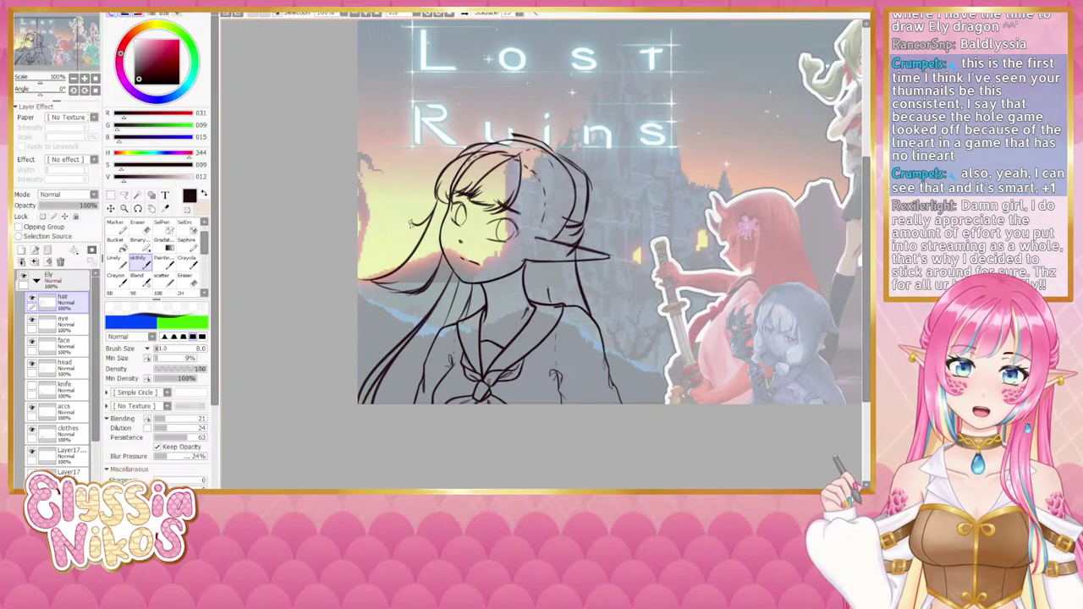
Step: Add bang strands from the parting down the near side of the forehead, past the eyebrow
{"action": "left_click_drag", "start_coordinate": [530, 245], "coordinate": [496, 242]}
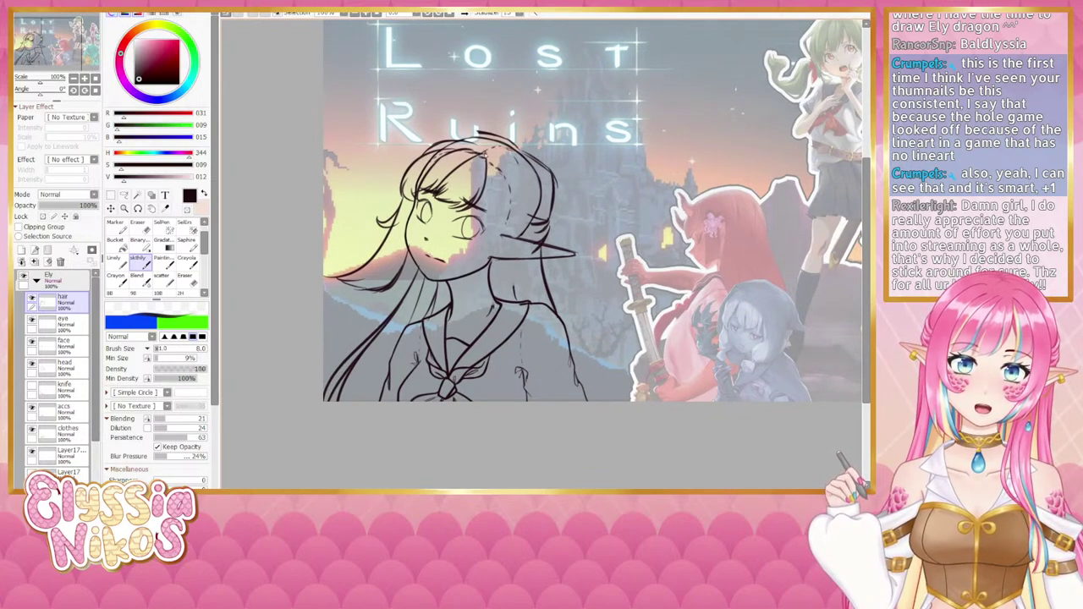
{"action": "left_click_drag", "start_coordinate": [481, 153], "coordinate": [490, 173]}
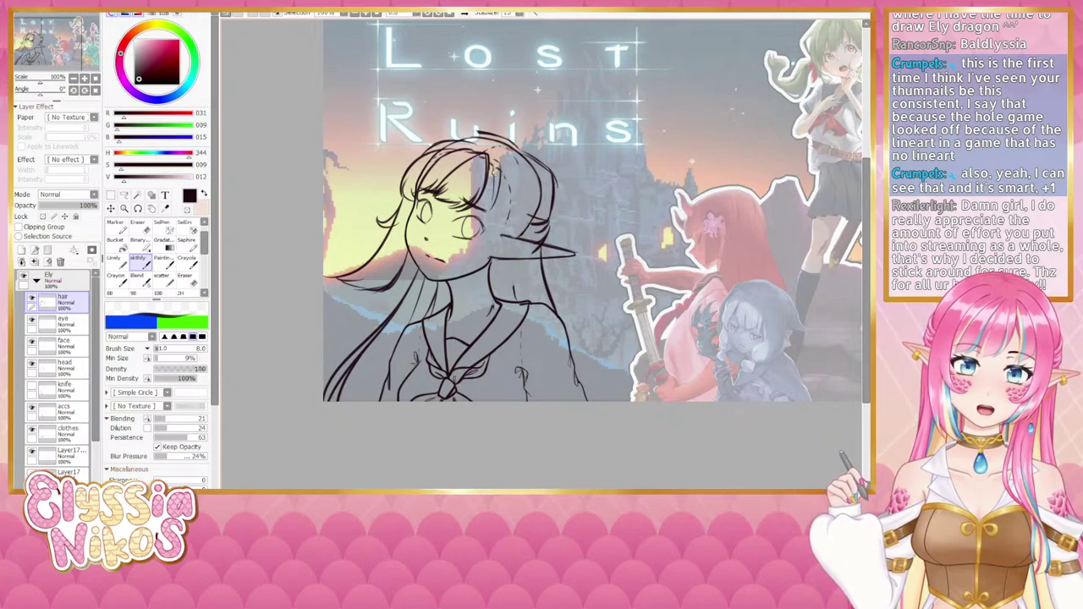
{"action": "left_click_drag", "start_coordinate": [496, 176], "coordinate": [483, 220]}
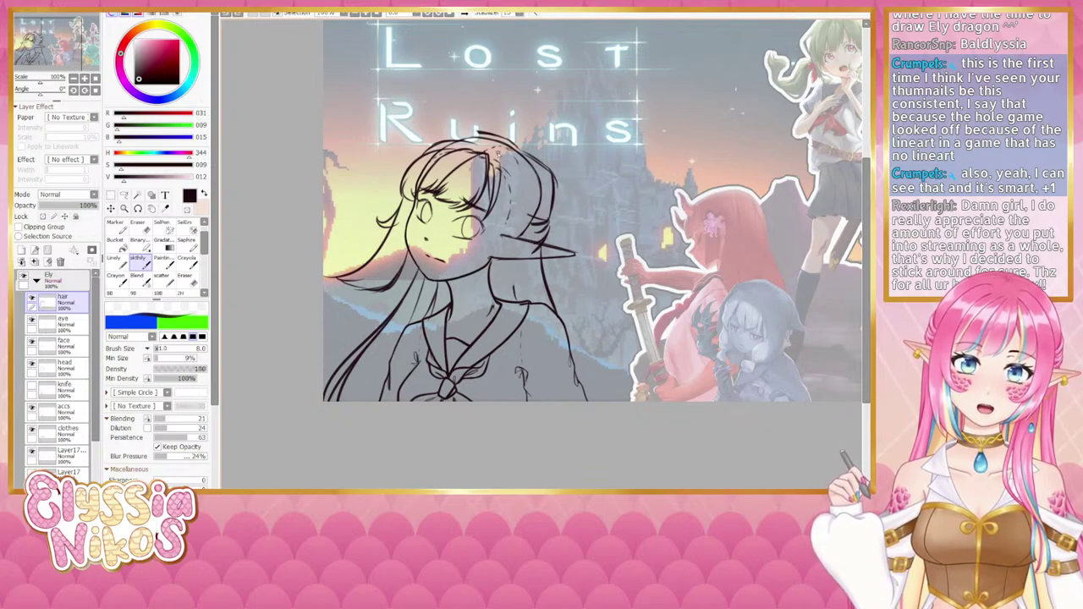
Step: Sketch the outer edge of the near-side lock, curving from the crown down in front of the pointed ear
{"action": "mouse_move", "coordinate": [517, 167]}
{"action": "left_mouse_down"}
{"action": "mouse_move", "coordinate": [522, 212]}
{"action": "mouse_move", "coordinate": [504, 280]}
{"action": "left_mouse_up"}
{"action": "key", "text": "ctrl+z"}
{"action": "key", "text": "ctrl+z"}
{"action": "key", "text": "ctrl+z"}
{"action": "key", "text": "ctrl+z"}
{"action": "key", "text": "ctrl+z"}
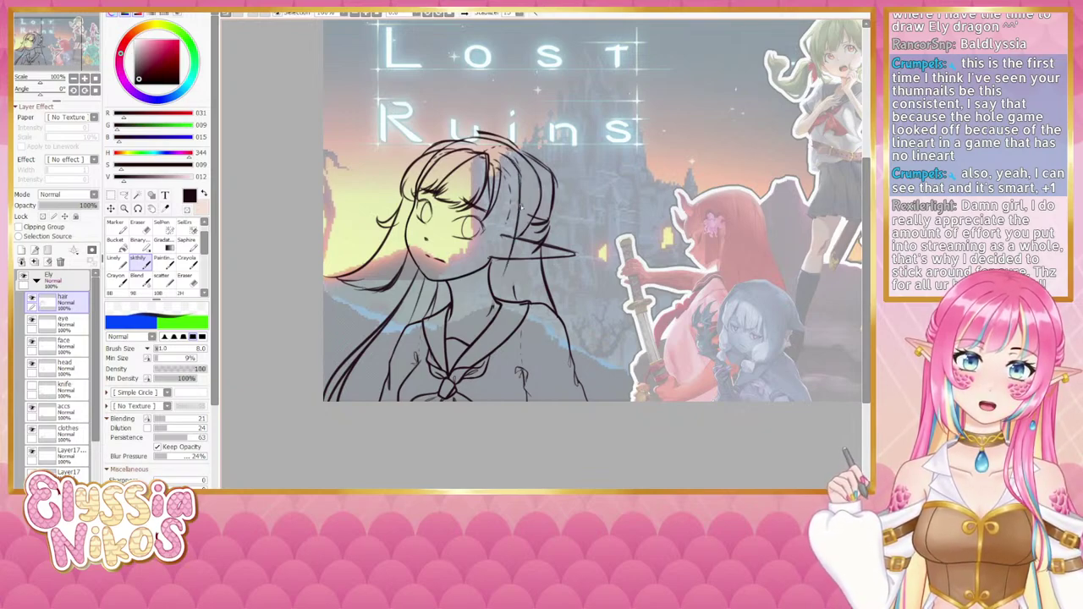
{"action": "key", "text": "ctrl+z"}
{"action": "left_click_drag", "start_coordinate": [517, 170], "coordinate": [497, 273]}
{"action": "key", "text": "ctrl+z"}
{"action": "left_click_drag", "start_coordinate": [518, 174], "coordinate": [499, 285]}
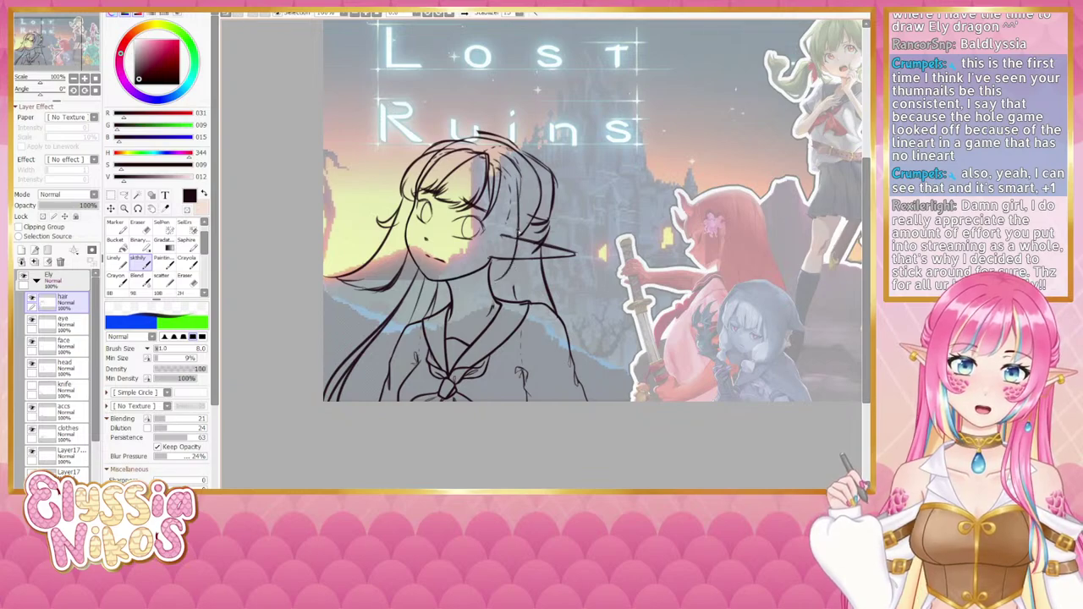
{"action": "key", "text": "ctrl+z"}
{"action": "left_click_drag", "start_coordinate": [518, 171], "coordinate": [507, 265]}
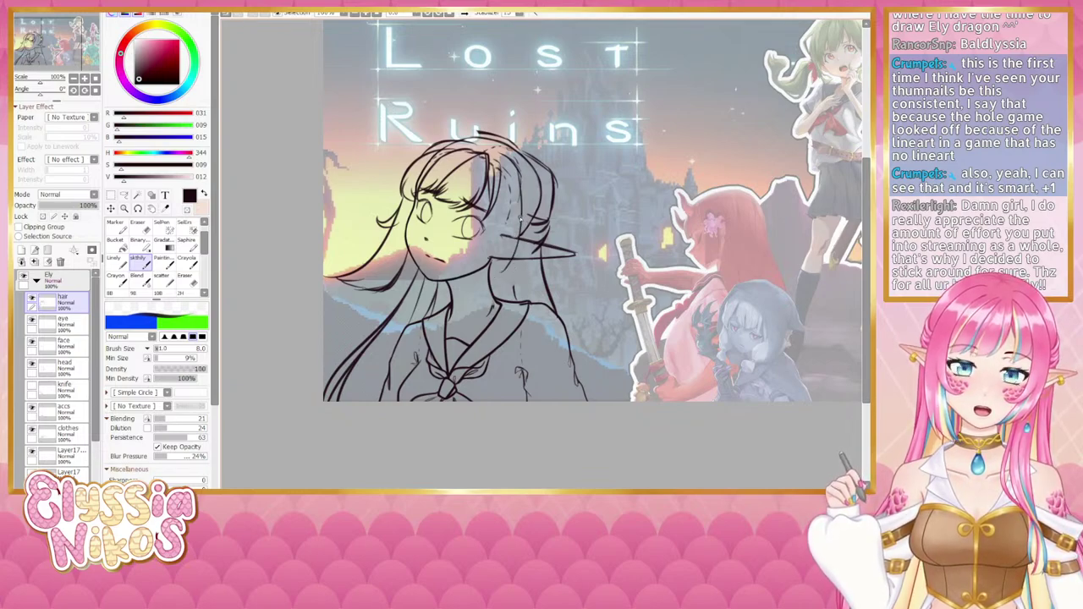
{"action": "key", "text": "ctrl+z"}
{"action": "mouse_move", "coordinate": [518, 173]}
{"action": "left_mouse_down"}
{"action": "mouse_move", "coordinate": [503, 276]}
{"action": "mouse_move", "coordinate": [515, 245]}
{"action": "mouse_move", "coordinate": [499, 272]}
{"action": "left_mouse_up"}
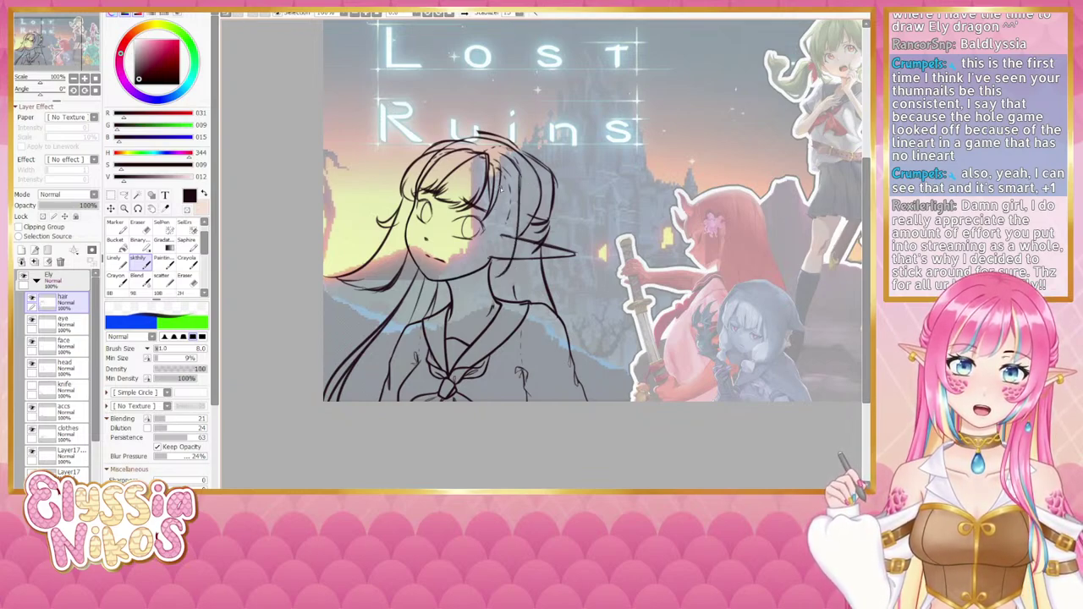
Step: Draw the near-side lock's inner edge beside the eye and finish its pointed ends at jaw level by the ear
{"action": "left_click_drag", "start_coordinate": [506, 182], "coordinate": [488, 243]}
{"action": "key", "text": "ctrl+z"}
{"action": "key", "text": "ctrl+z"}
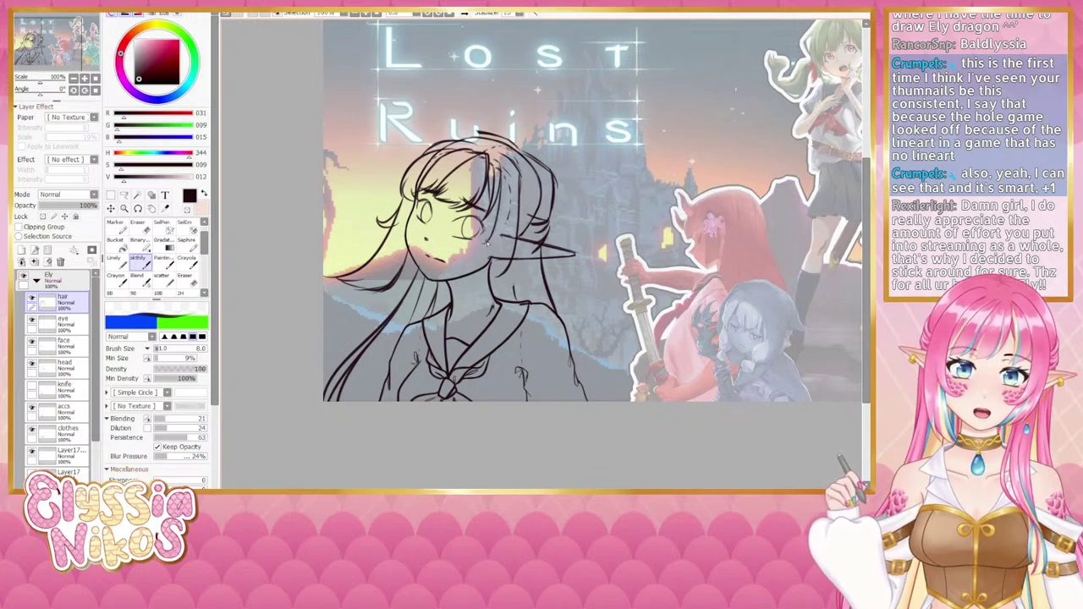
{"action": "key", "text": "ctrl+z"}
{"action": "key", "text": "ctrl+z"}
{"action": "left_click_drag", "start_coordinate": [504, 161], "coordinate": [494, 243]}
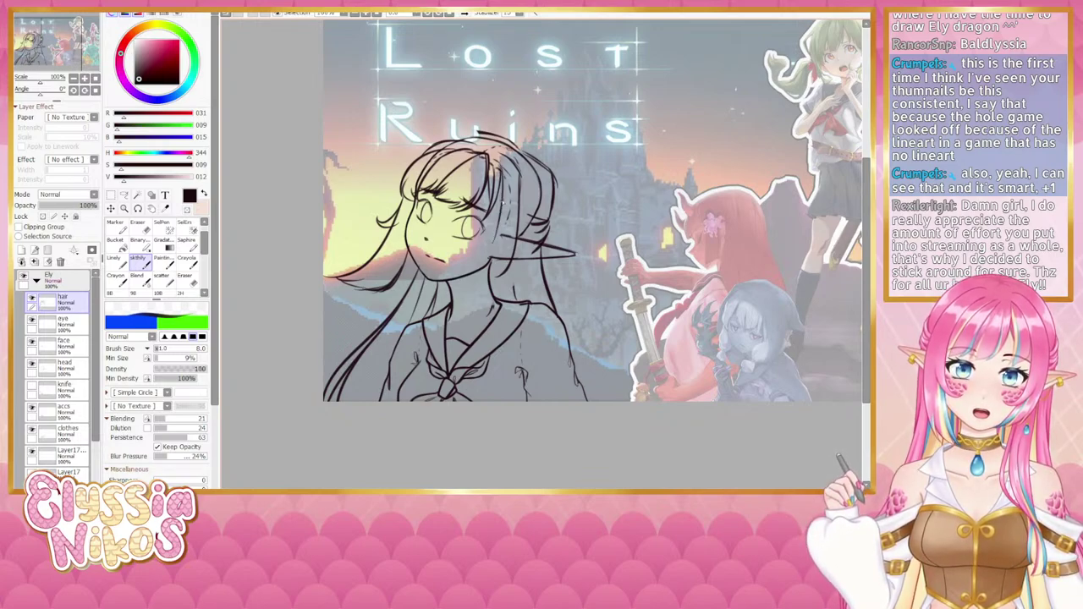
{"action": "mouse_move", "coordinate": [505, 188]}
{"action": "left_mouse_down"}
{"action": "mouse_move", "coordinate": [472, 283]}
{"action": "mouse_move", "coordinate": [501, 275]}
{"action": "mouse_move", "coordinate": [514, 254]}
{"action": "left_mouse_up"}
{"action": "key", "text": "ctrl+z"}
{"action": "key", "text": "ctrl+z"}
{"action": "key", "text": "ctrl+z"}
{"action": "key", "text": "ctrl+z"}
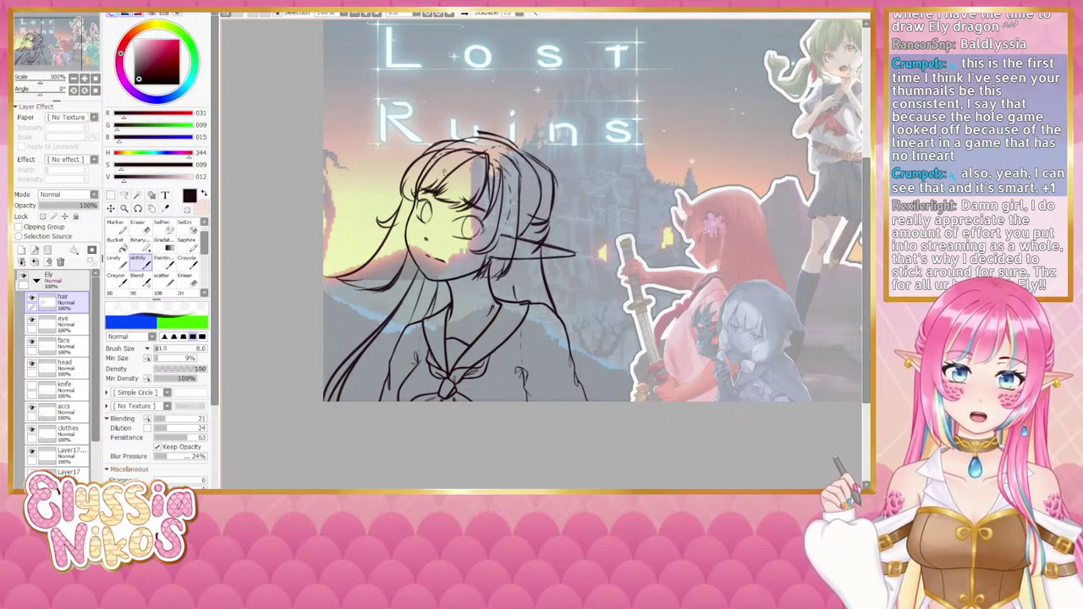
Step: Reinforce the hair outline along the top of the crown above the parting with the idkthfy brush
{"action": "left_click_drag", "start_coordinate": [513, 193], "coordinate": [484, 219]}
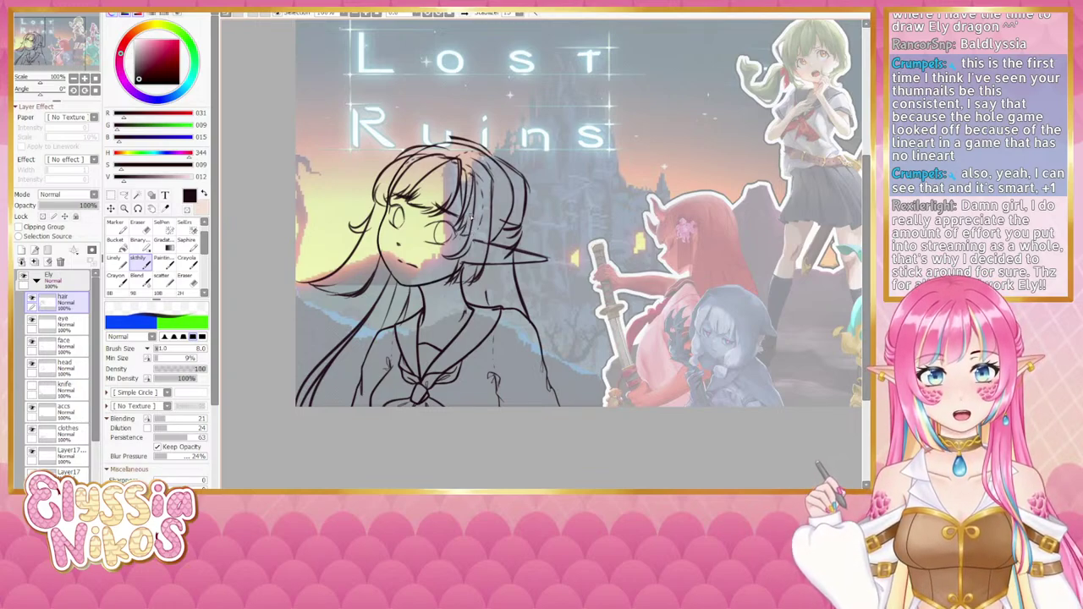
{"action": "left_click_drag", "start_coordinate": [473, 219], "coordinate": [517, 247]}
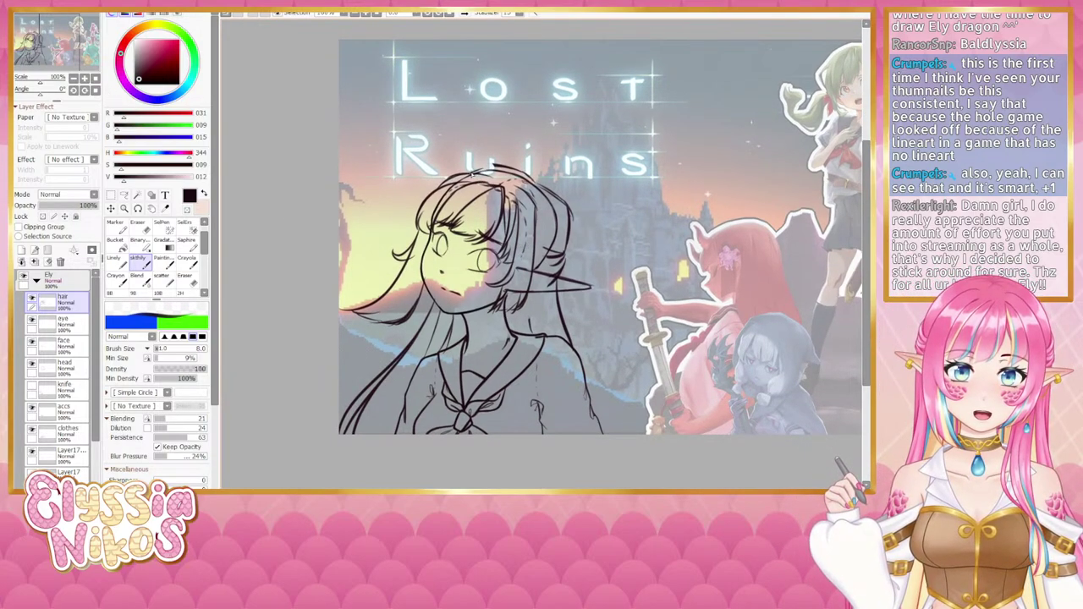
{"action": "key", "text": "e"}
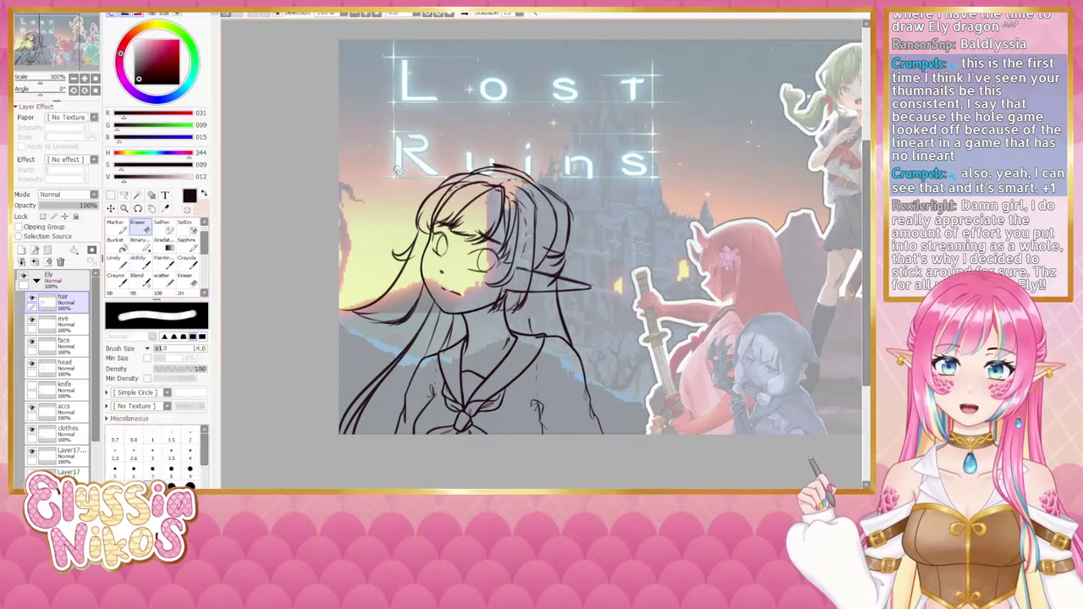
{"action": "key", "text": "b"}
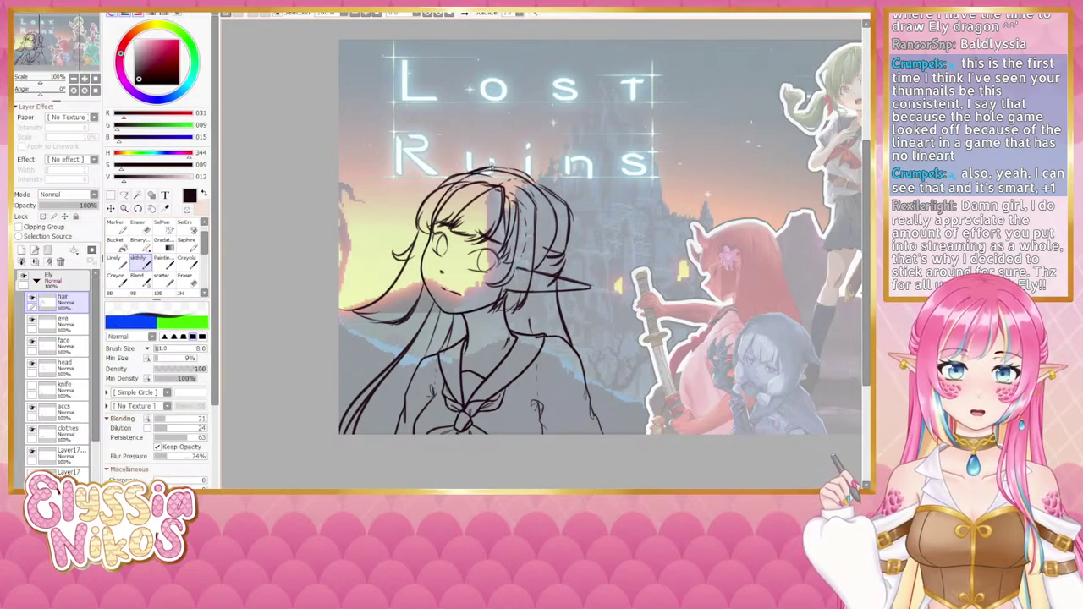
{"action": "mouse_move", "coordinate": [493, 169]}
{"action": "left_mouse_down"}
{"action": "mouse_move", "coordinate": [527, 175]}
{"action": "mouse_move", "coordinate": [514, 172]}
{"action": "left_mouse_up"}
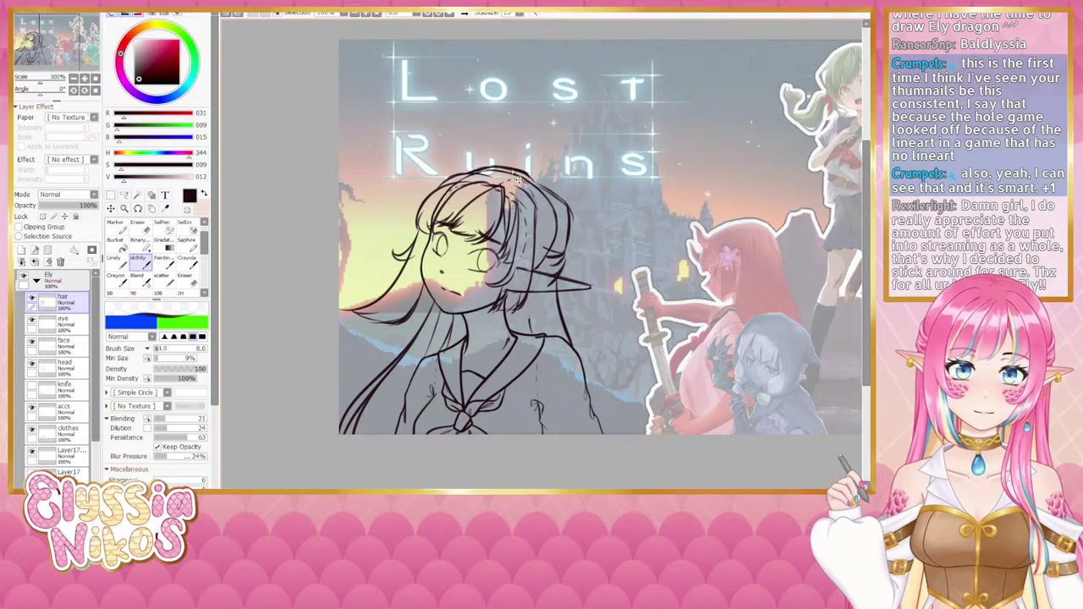
Step: Sketch the back-of-head hair outline behind the pointed ear and a long lock falling over the near shoulder
{"action": "mouse_move", "coordinate": [542, 180]}
{"action": "left_mouse_down"}
{"action": "mouse_move", "coordinate": [566, 199]}
{"action": "mouse_move", "coordinate": [541, 182]}
{"action": "mouse_move", "coordinate": [568, 203]}
{"action": "mouse_move", "coordinate": [571, 243]}
{"action": "left_mouse_up"}
{"action": "key", "text": "ctrl+z"}
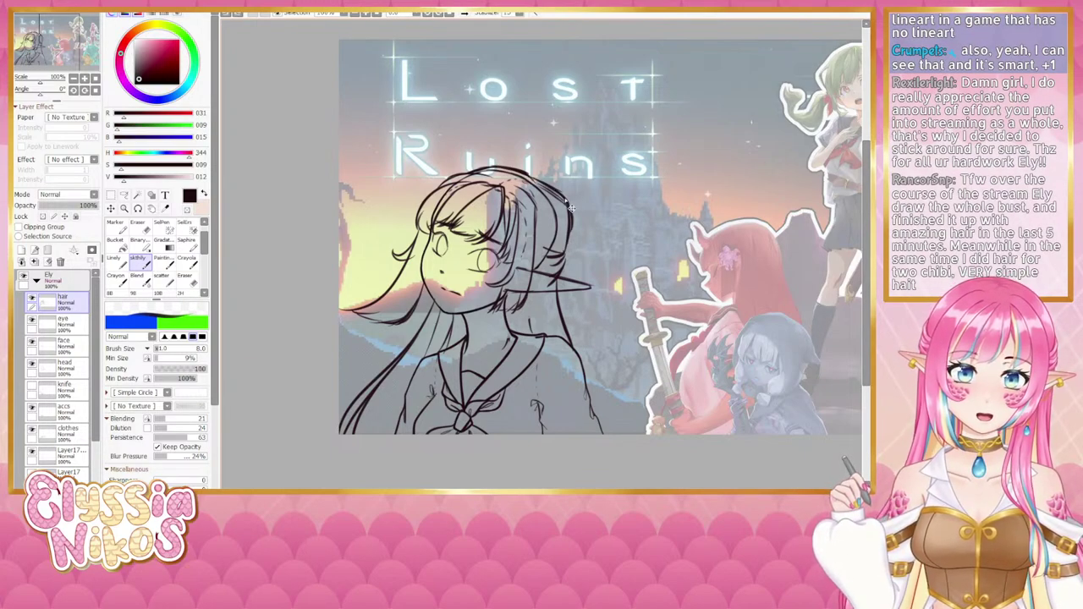
{"action": "mouse_move", "coordinate": [564, 198]}
{"action": "left_mouse_down"}
{"action": "mouse_move", "coordinate": [572, 257]}
{"action": "mouse_move", "coordinate": [571, 219]}
{"action": "mouse_move", "coordinate": [567, 261]}
{"action": "mouse_move", "coordinate": [549, 254]}
{"action": "mouse_move", "coordinate": [572, 252]}
{"action": "mouse_move", "coordinate": [566, 296]}
{"action": "left_mouse_up"}
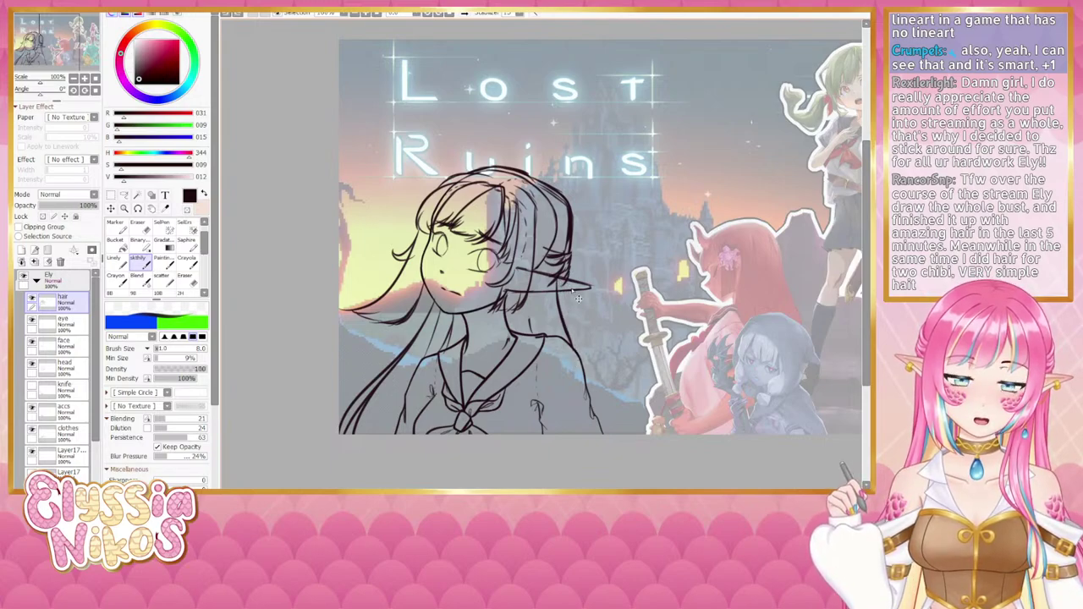
{"action": "left_click_drag", "start_coordinate": [567, 288], "coordinate": [593, 399]}
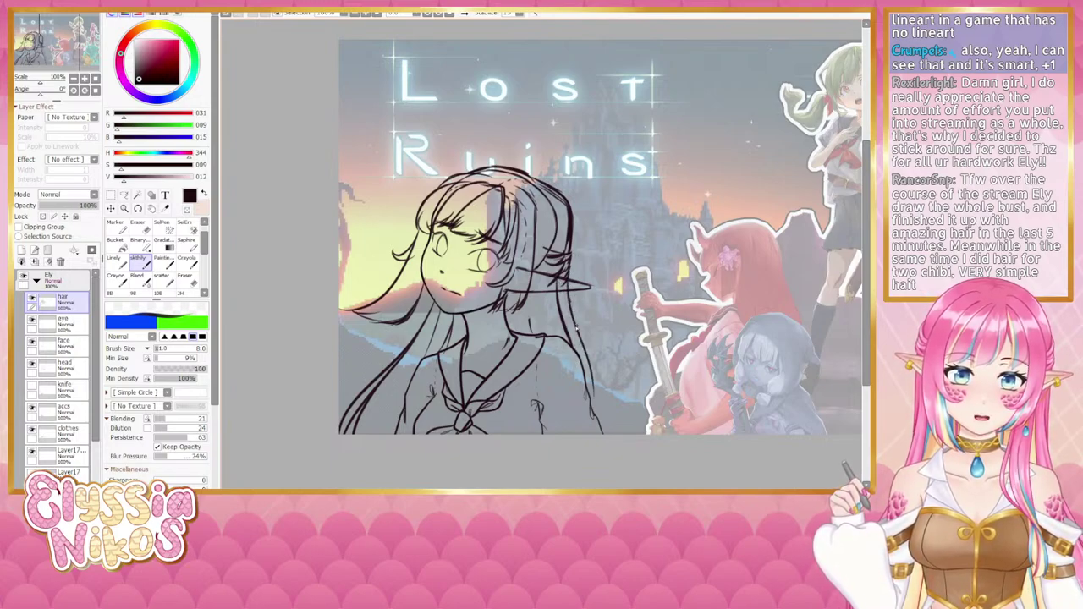
{"action": "left_click_drag", "start_coordinate": [570, 303], "coordinate": [590, 414]}
{"action": "key", "text": "ctrl+z"}
{"action": "key", "text": "ctrl+z"}
{"action": "mouse_move", "coordinate": [586, 361]}
{"action": "left_mouse_down"}
{"action": "mouse_move", "coordinate": [596, 433]}
{"action": "mouse_move", "coordinate": [590, 421]}
{"action": "left_mouse_up"}
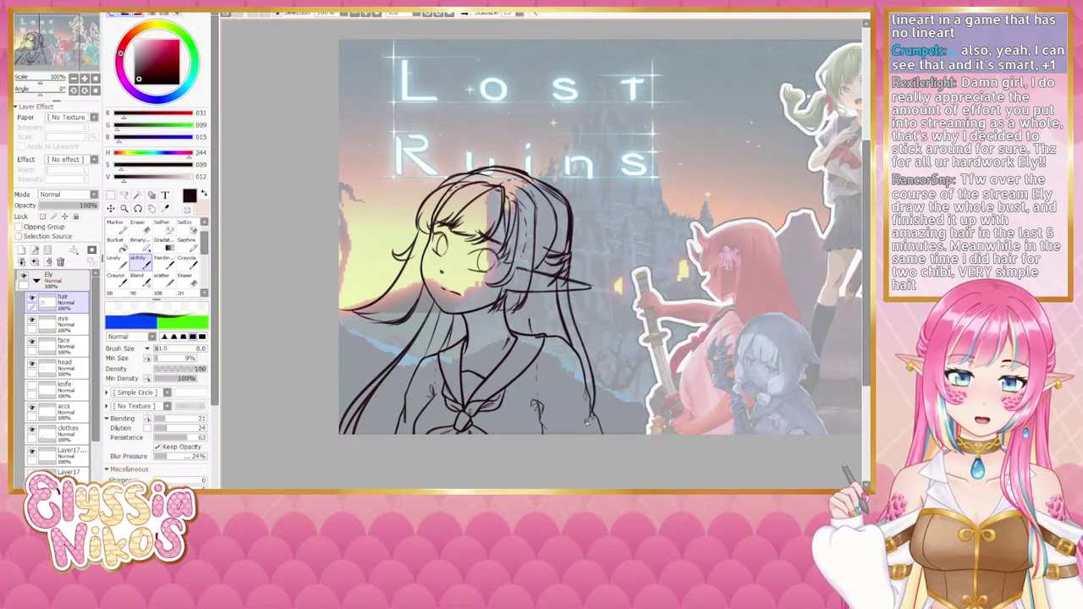
Step: Erase stray hair lines over the pointed ear and thin the outline at the back of the head
{"action": "key", "text": "e"}
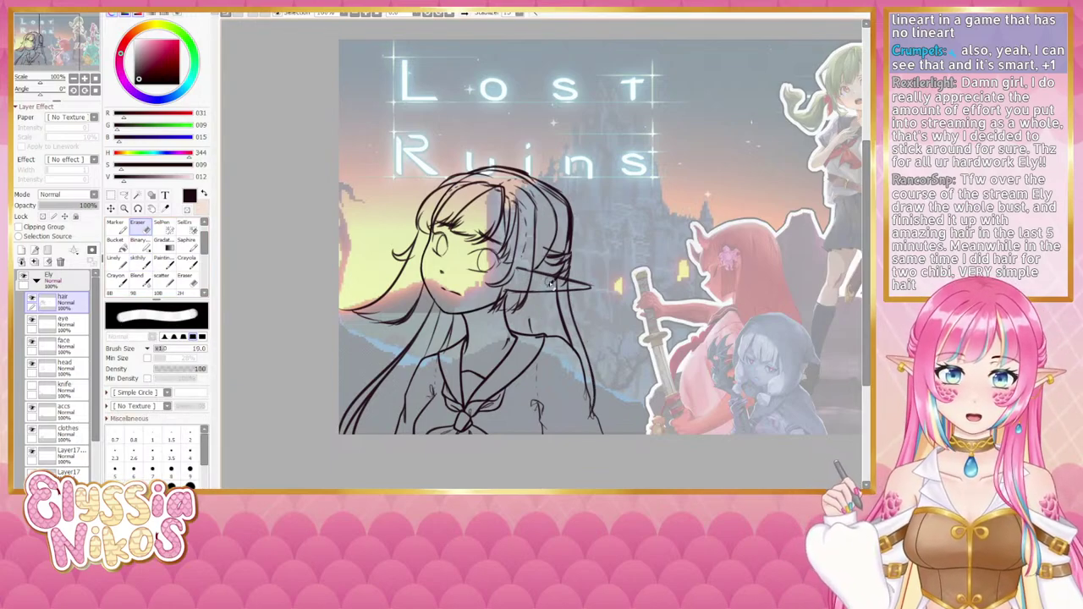
{"action": "left_click_drag", "start_coordinate": [564, 272], "coordinate": [555, 269]}
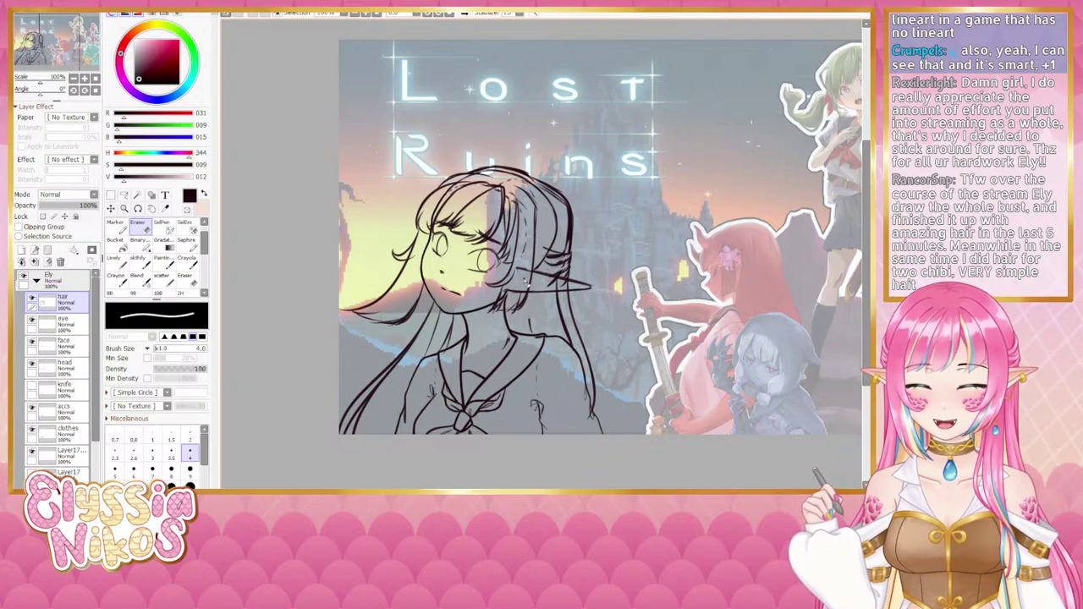
{"action": "key", "text": "bracketright"}
{"action": "key", "text": "bracketright"}
{"action": "key", "text": "bracketright"}
{"action": "key", "text": "bracketright"}
{"action": "key", "text": "bracketright"}
{"action": "key", "text": "bracketright"}
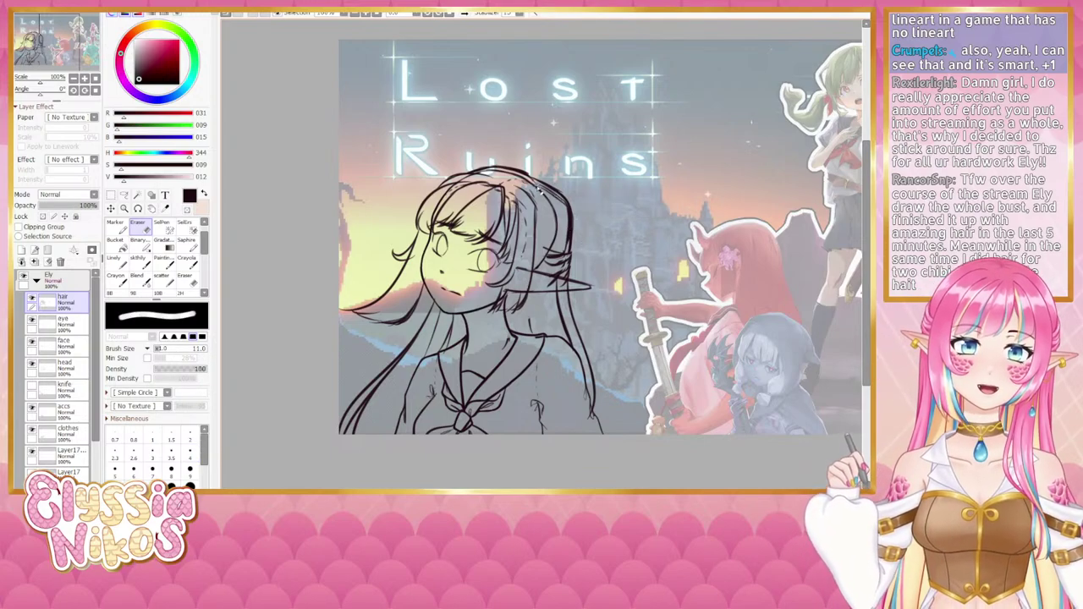
{"action": "left_click_drag", "start_coordinate": [564, 204], "coordinate": [565, 250]}
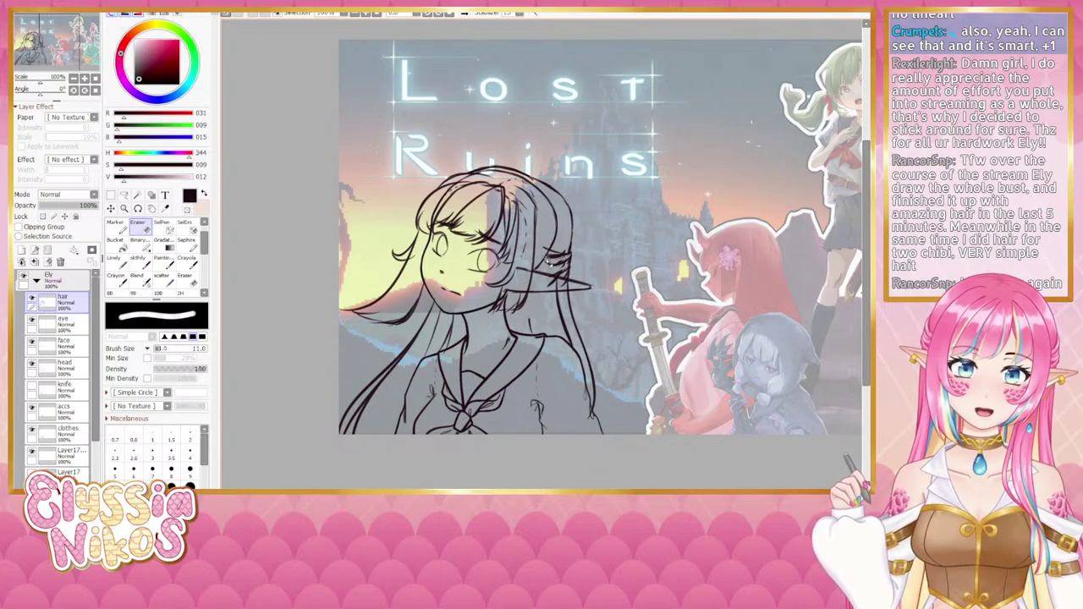
Step: Erase the back hair outline, the tufts behind the ear and the long shoulder lock with a size 42 eraser
{"action": "left_click", "coordinate": [74, 78]}
{"action": "left_click", "coordinate": [74, 78]}
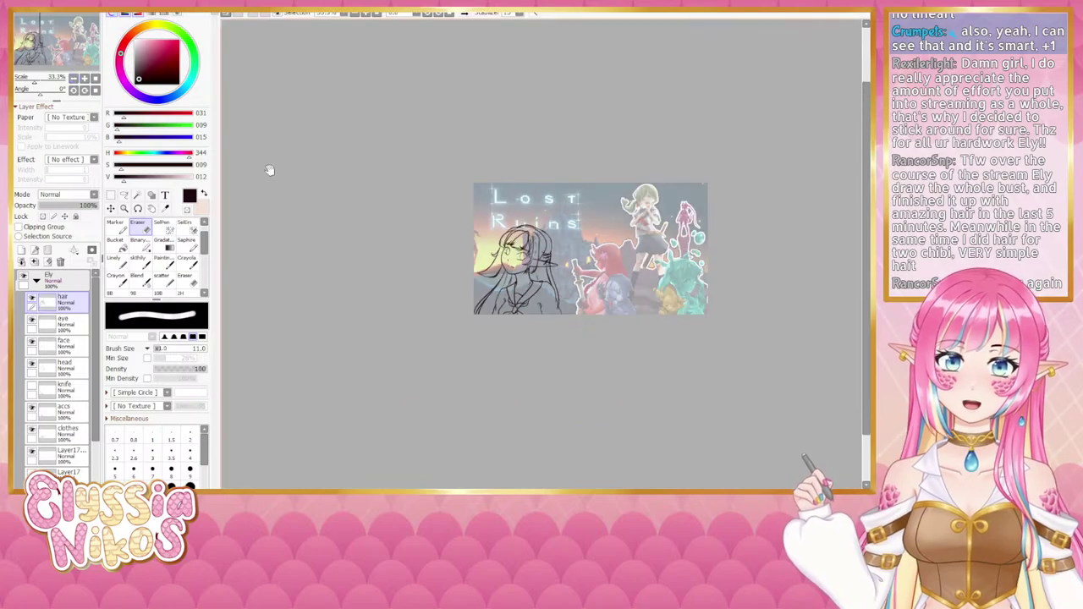
{"action": "left_click", "coordinate": [85, 78]}
{"action": "left_click_drag", "start_coordinate": [288, 219], "coordinate": [309, 196]}
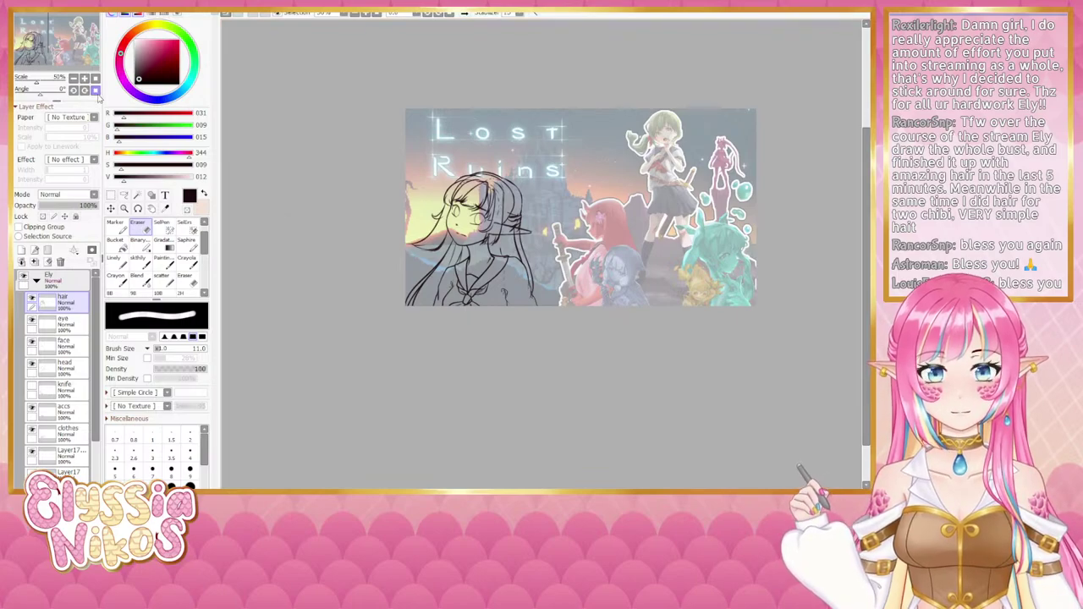
{"action": "scroll", "coordinate": [423, 178], "scroll_direction": "up", "scroll_amount": 1}
{"action": "key", "text": "e"}
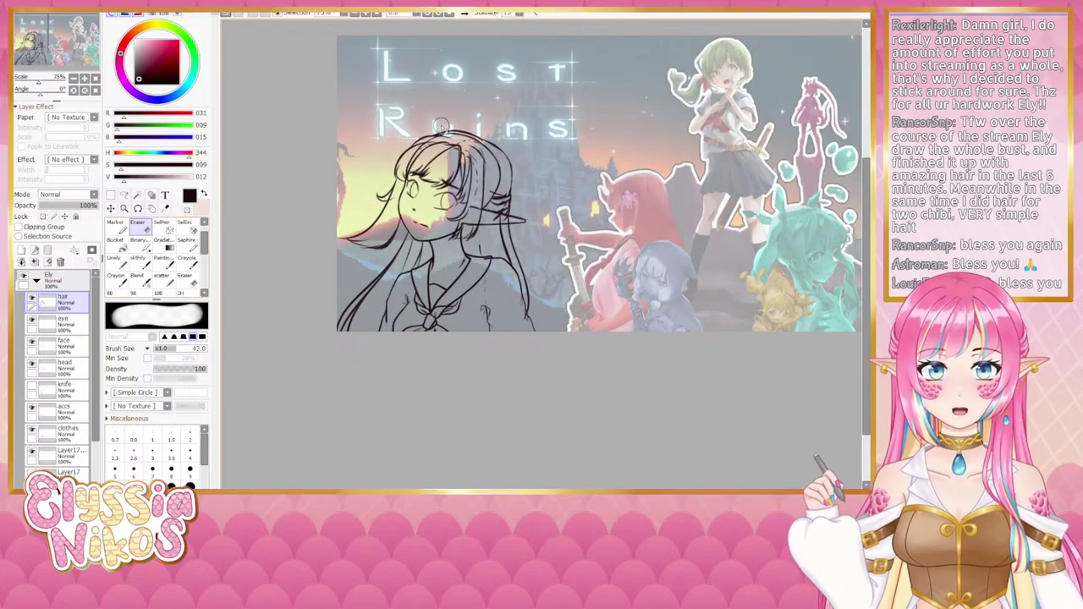
{"action": "mouse_move", "coordinate": [508, 188]}
{"action": "left_mouse_down"}
{"action": "mouse_move", "coordinate": [507, 254]}
{"action": "mouse_move", "coordinate": [525, 277]}
{"action": "left_mouse_up"}
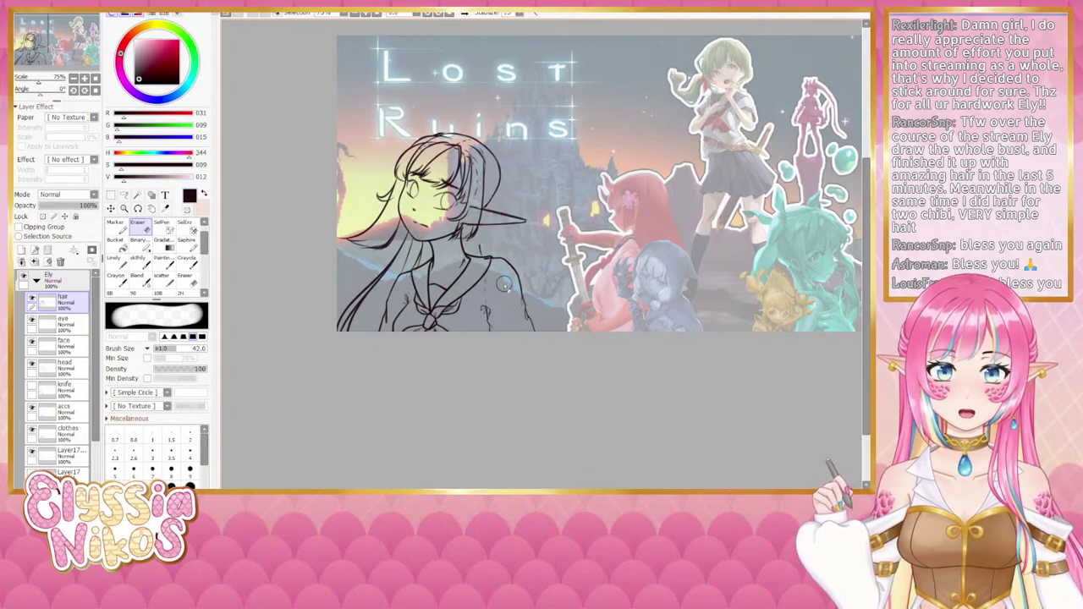
{"action": "left_click_drag", "start_coordinate": [476, 252], "coordinate": [496, 235]}
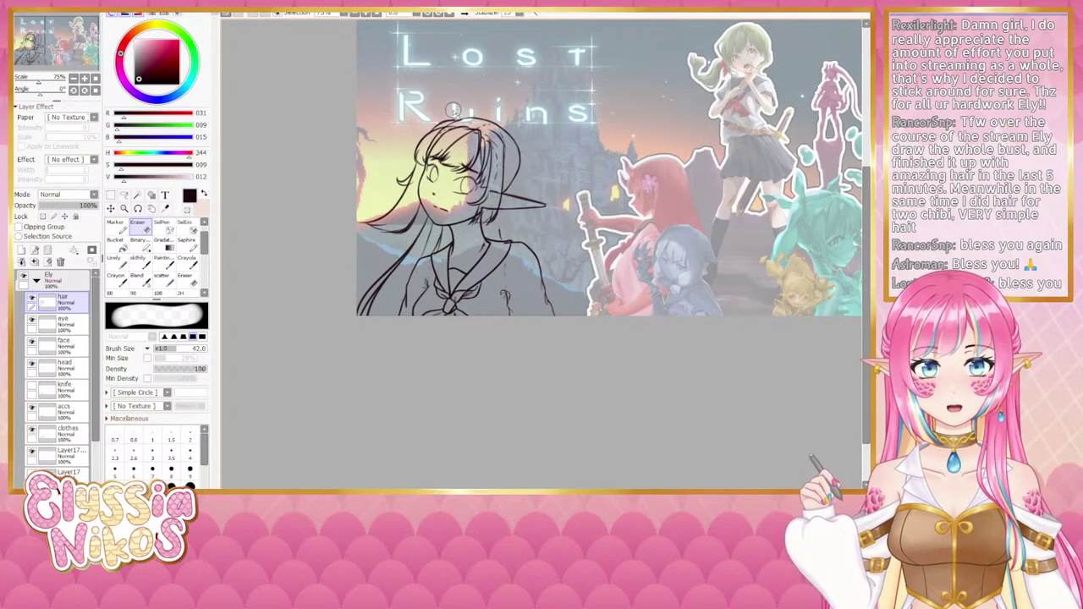
Step: Redraw the hair outline from the back of the crown down to the pointed ear with the idkthfy brush
{"action": "left_click", "coordinate": [124, 266]}
{"action": "left_click", "coordinate": [133, 261]}
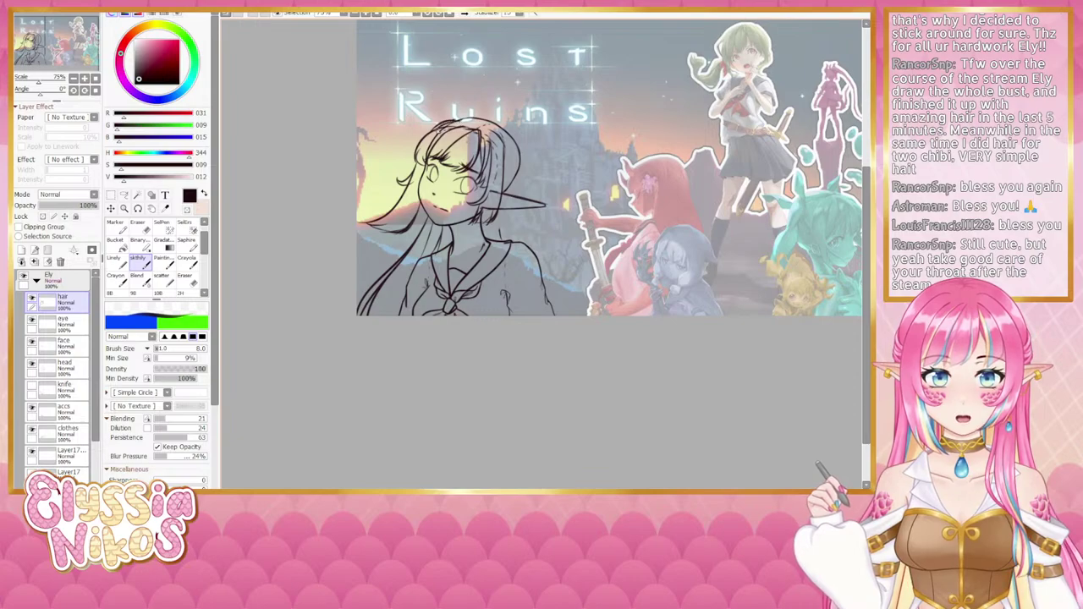
{"action": "key", "text": "e"}
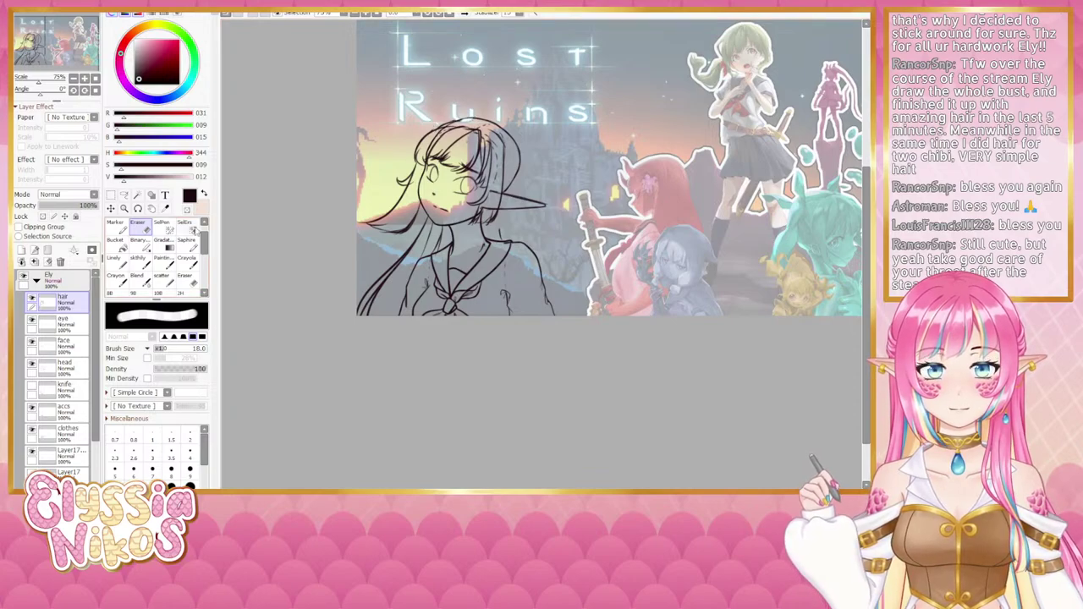
{"action": "left_click", "coordinate": [140, 261]}
{"action": "left_click", "coordinate": [84, 79]}
{"action": "left_click_drag", "start_coordinate": [343, 146], "coordinate": [390, 201]}
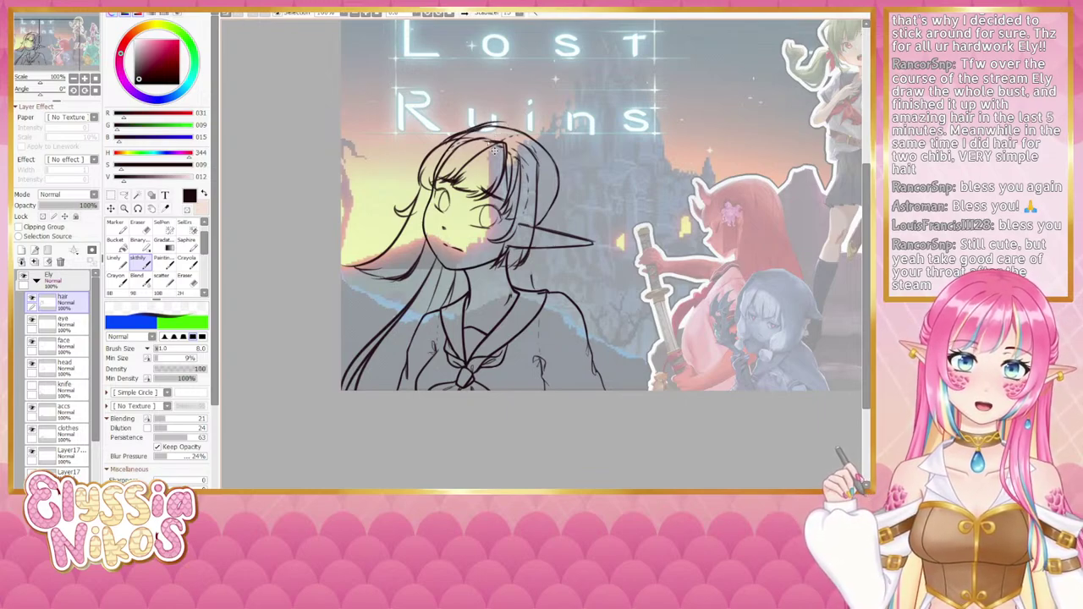
{"action": "left_click", "coordinate": [74, 79]}
{"action": "left_click", "coordinate": [74, 78]}
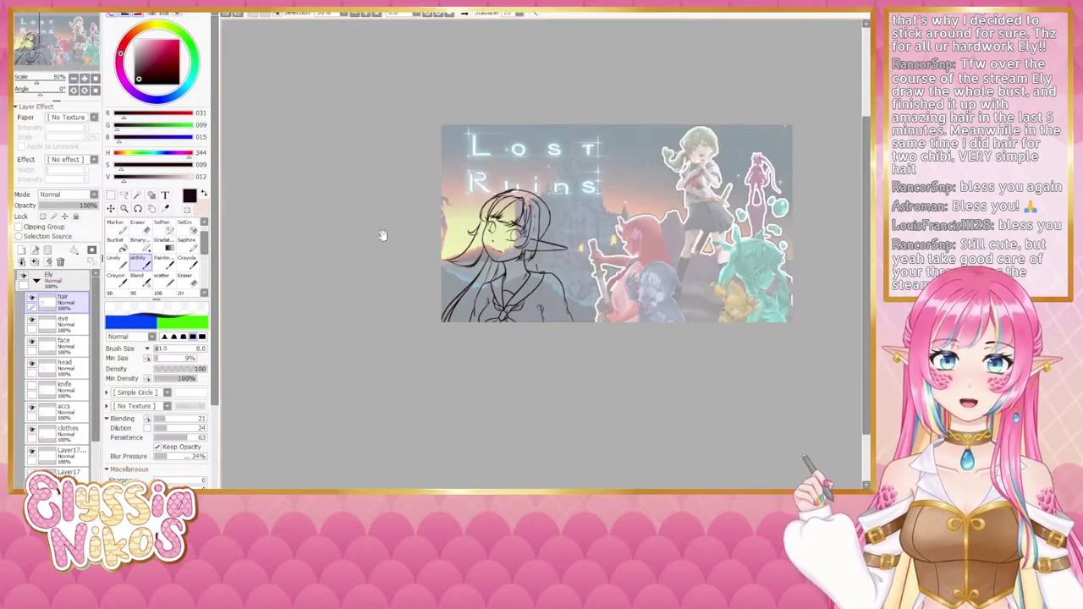
{"action": "left_click_drag", "start_coordinate": [381, 236], "coordinate": [330, 184]}
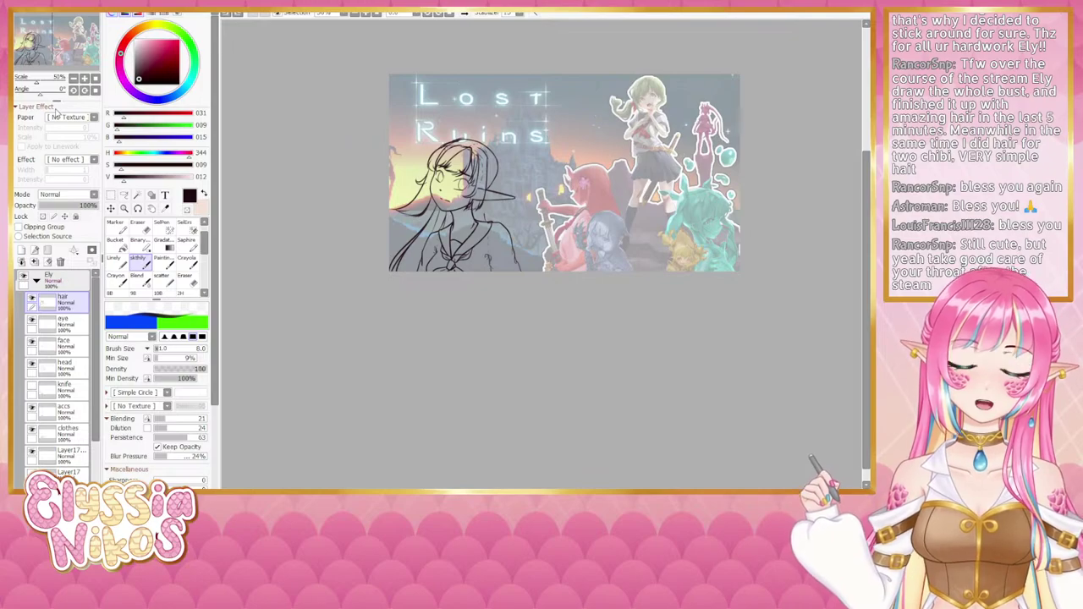
{"action": "key", "text": "h"}
{"action": "key", "text": "h"}
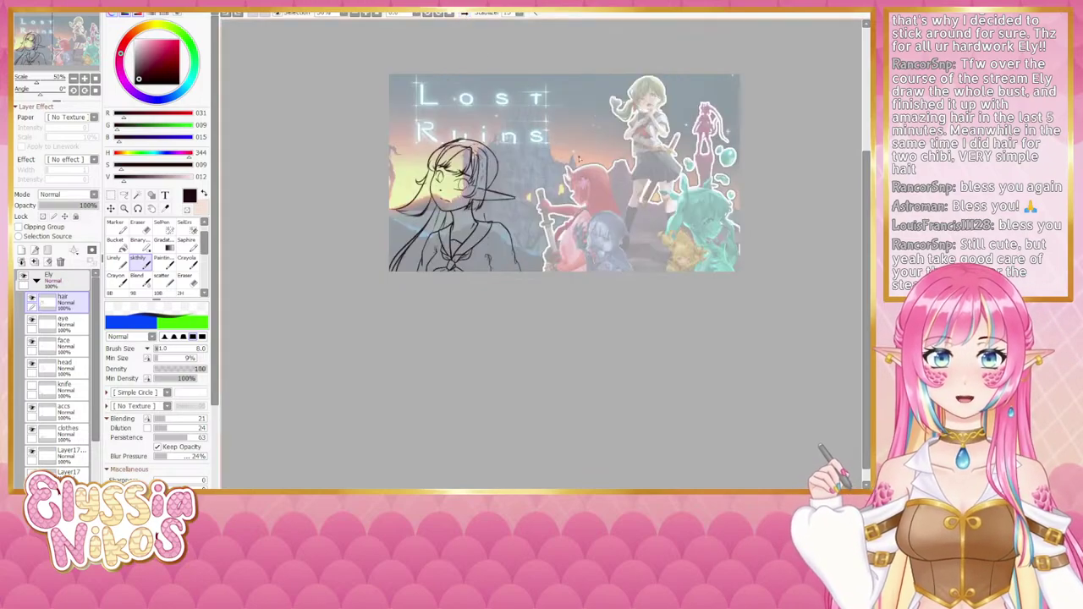
{"action": "left_click_drag", "start_coordinate": [578, 159], "coordinate": [455, 169]}
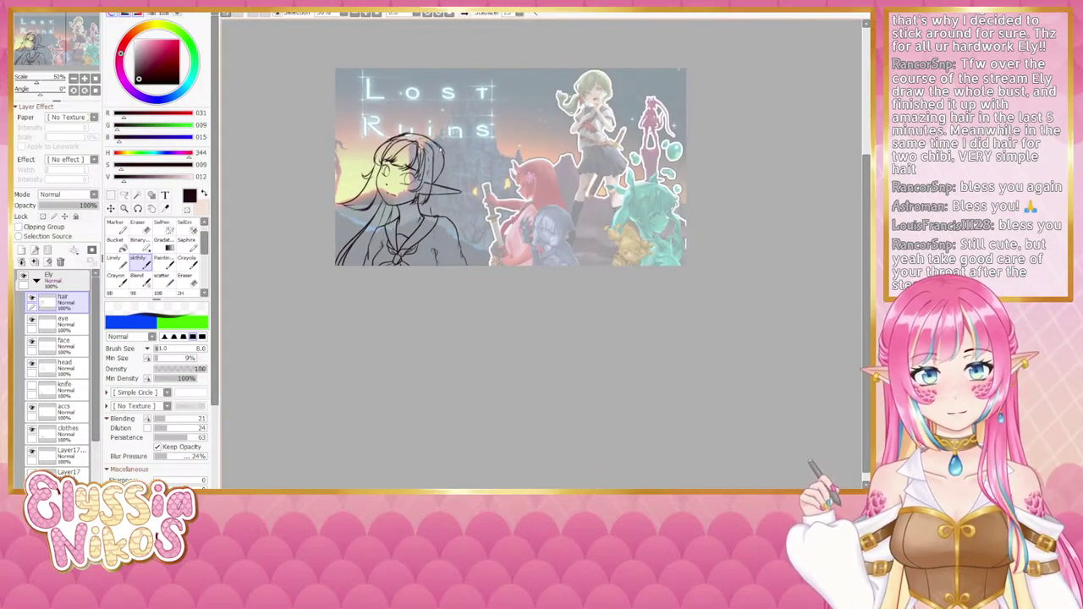
{"action": "left_click_drag", "start_coordinate": [449, 151], "coordinate": [446, 189]}
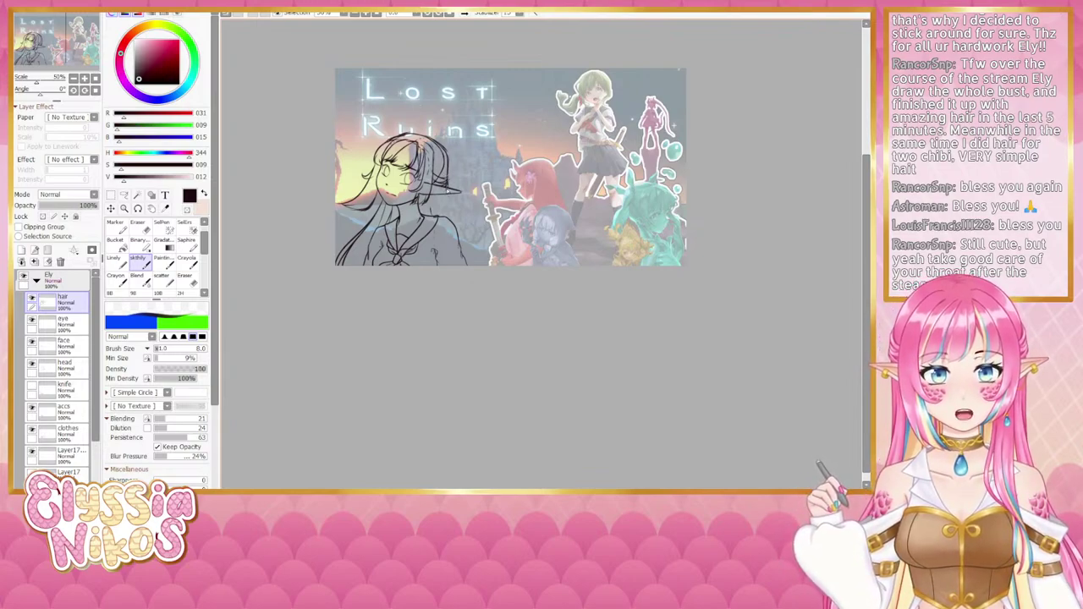
{"action": "key", "text": "ctrl+z"}
Step: Draw long strands flowing from behind the pointed ear over the near shoulder to the canvas edge
{"action": "left_click_drag", "start_coordinate": [448, 192], "coordinate": [463, 236]}
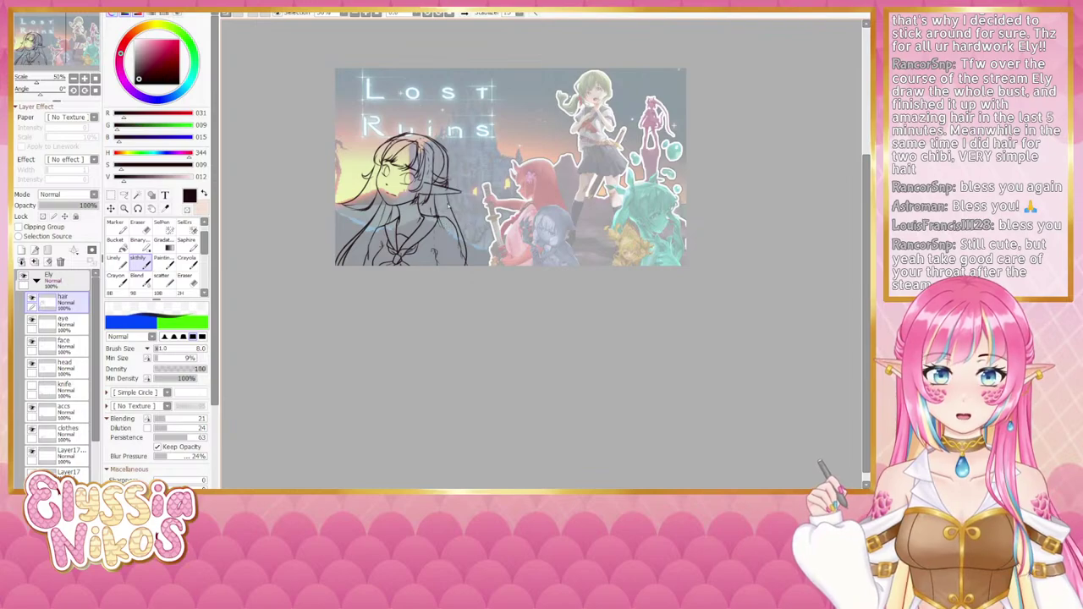
{"action": "left_click_drag", "start_coordinate": [448, 207], "coordinate": [471, 265]}
{"action": "left_click_drag", "start_coordinate": [455, 221], "coordinate": [471, 267]}
{"action": "key", "text": "ctrl+z"}
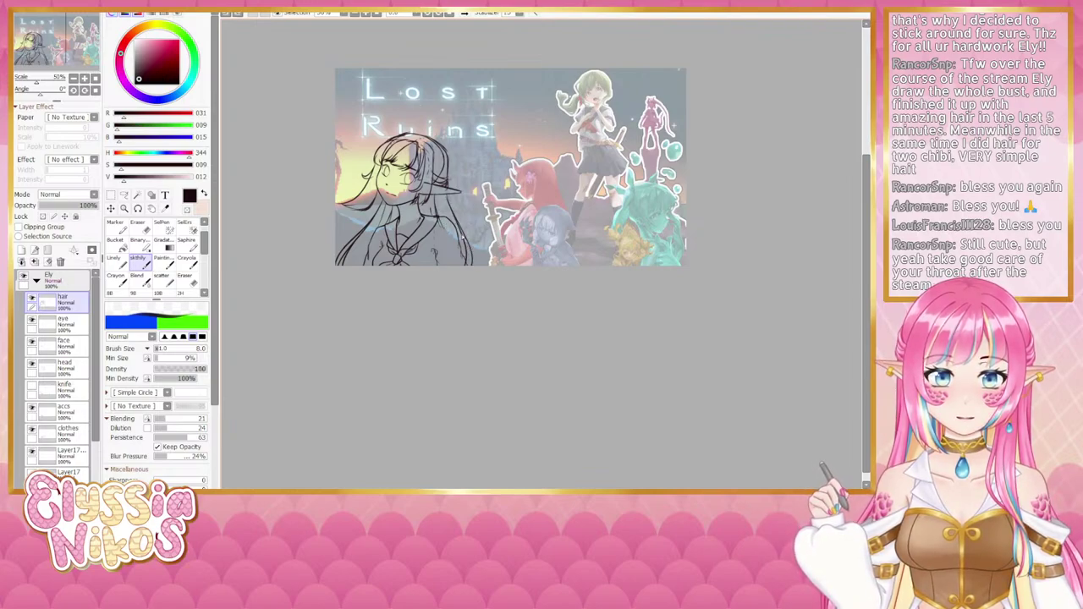
{"action": "mouse_move", "coordinate": [457, 227]}
{"action": "left_mouse_down"}
{"action": "mouse_move", "coordinate": [471, 266]}
{"action": "mouse_move", "coordinate": [428, 280]}
{"action": "mouse_move", "coordinate": [455, 280]}
{"action": "left_mouse_up"}
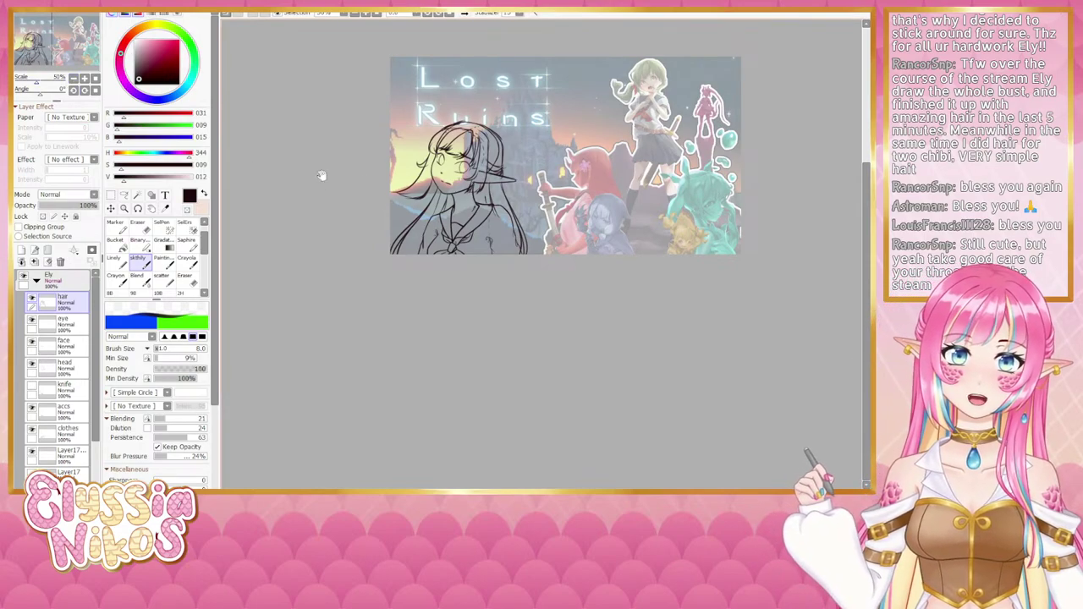
{"action": "left_click_drag", "start_coordinate": [416, 197], "coordinate": [402, 202]}
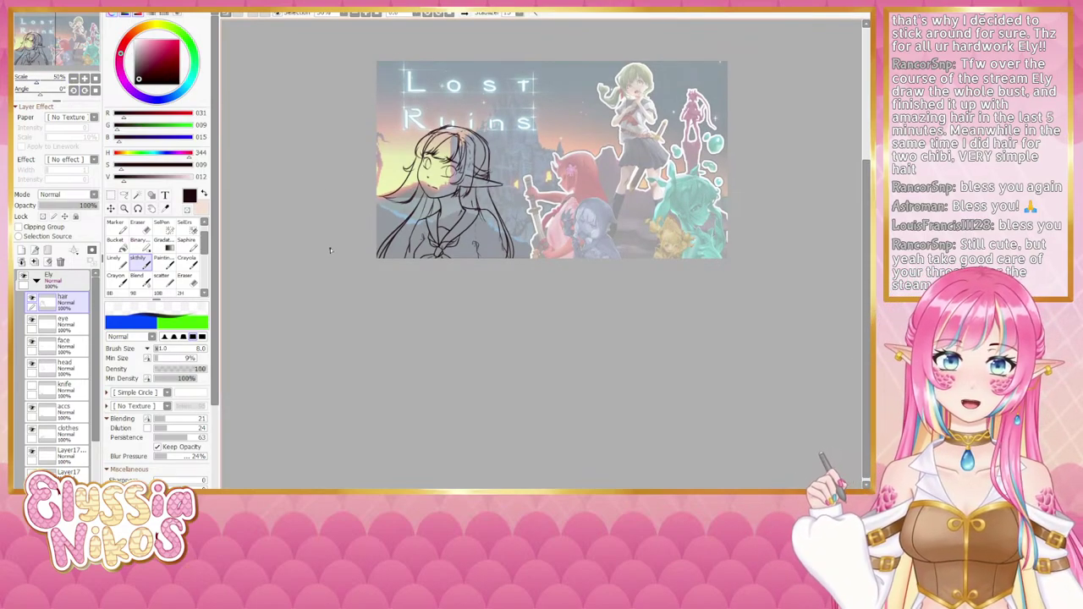
Step: Compare the hair sketch with the head layer hidden and shown, and examine the composition at thumbnail size
{"action": "left_click", "coordinate": [32, 366]}
{"action": "left_click", "coordinate": [28, 366]}
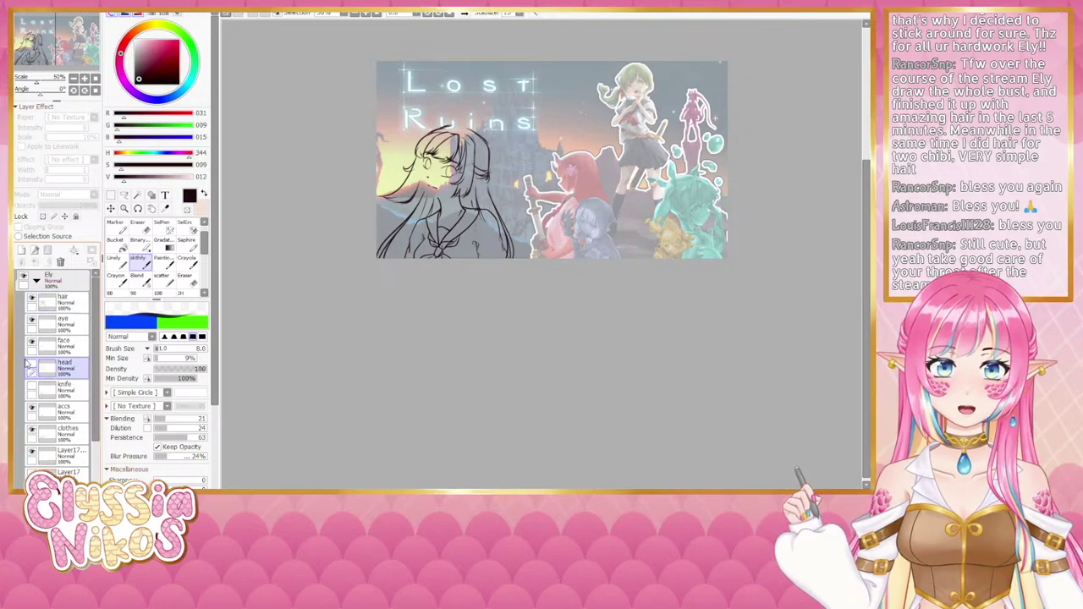
{"action": "left_click", "coordinate": [31, 366]}
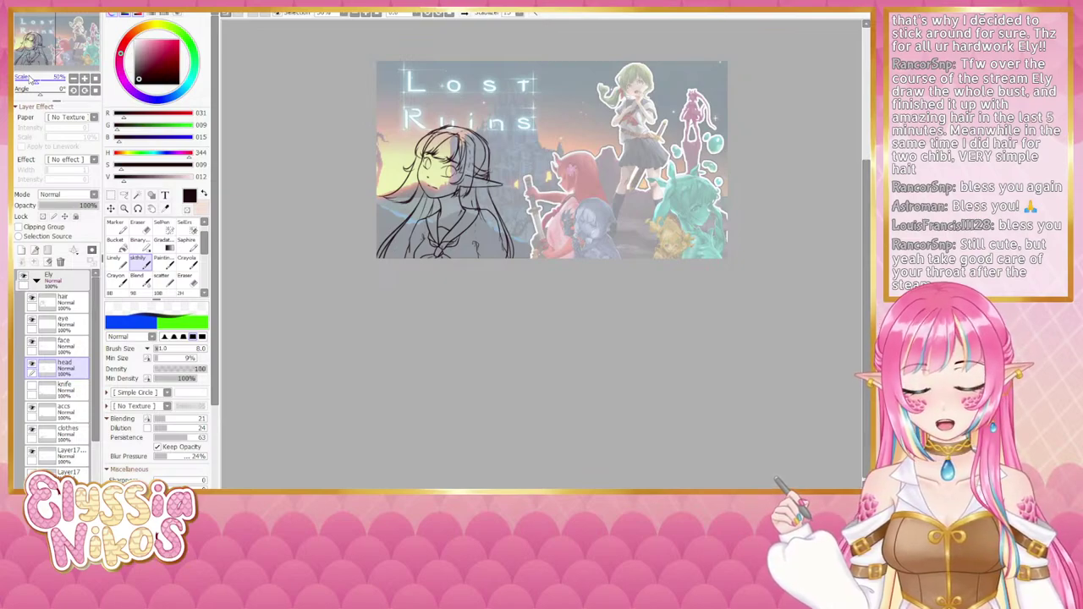
{"action": "left_click", "coordinate": [30, 78]}
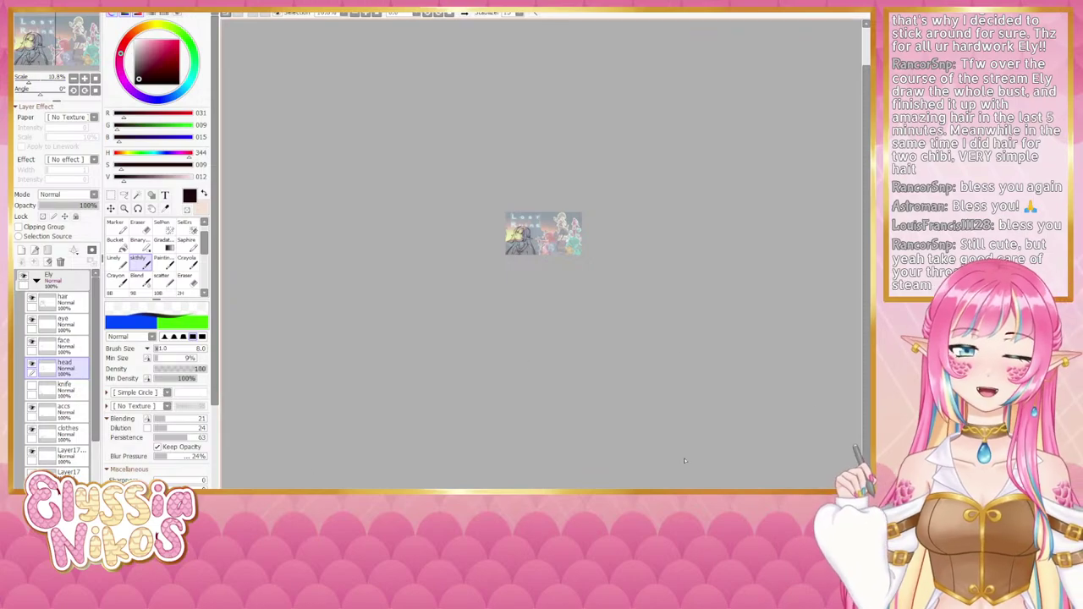
{"action": "scroll", "coordinate": [532, 292], "scroll_direction": "up", "scroll_amount": 5}
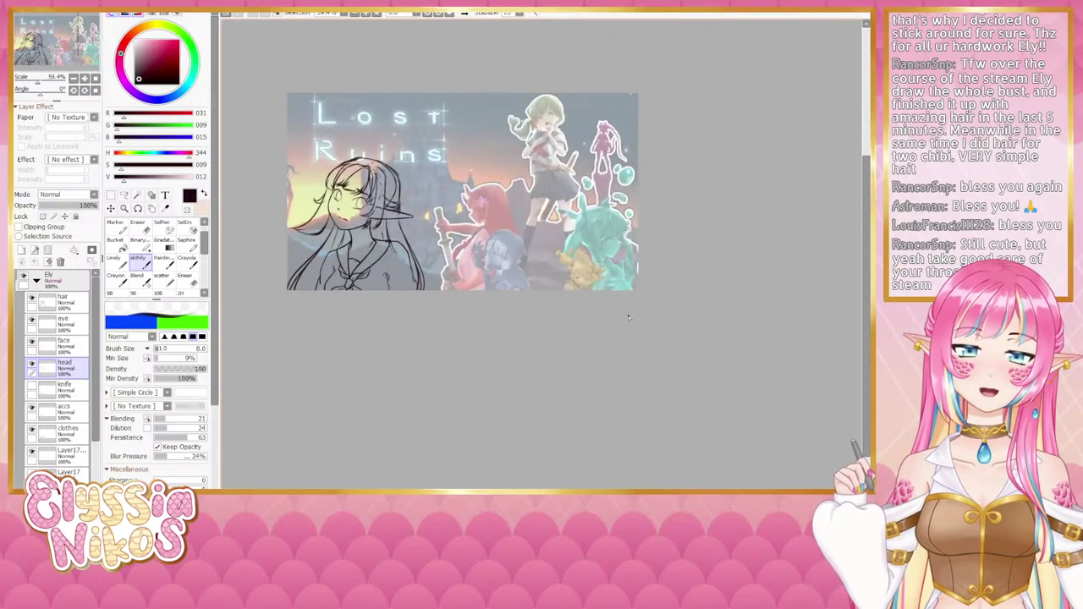
{"action": "scroll", "coordinate": [642, 320], "scroll_direction": "up", "scroll_amount": 2}
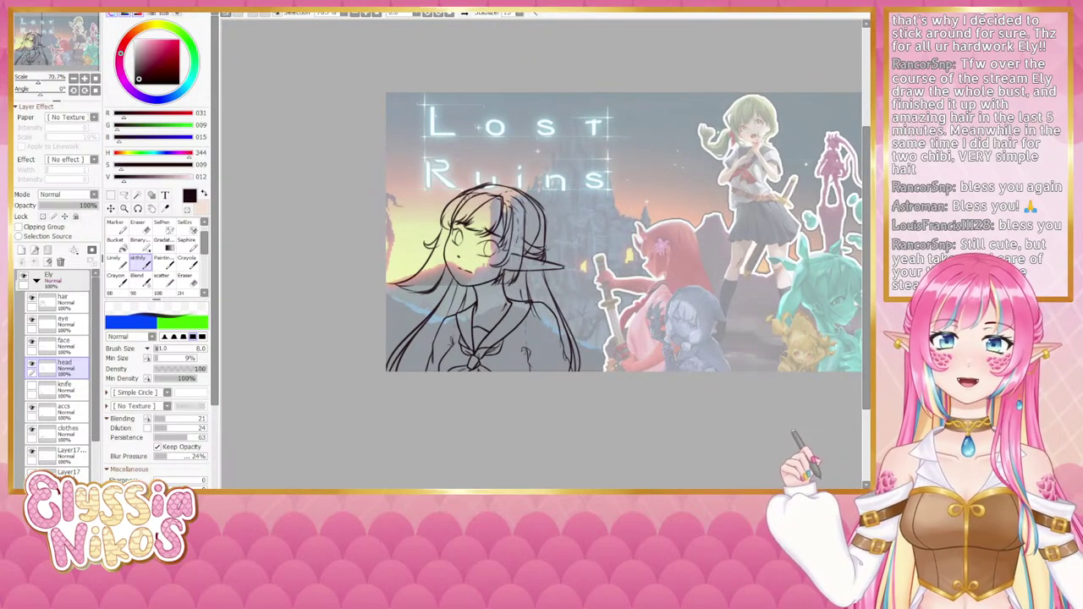